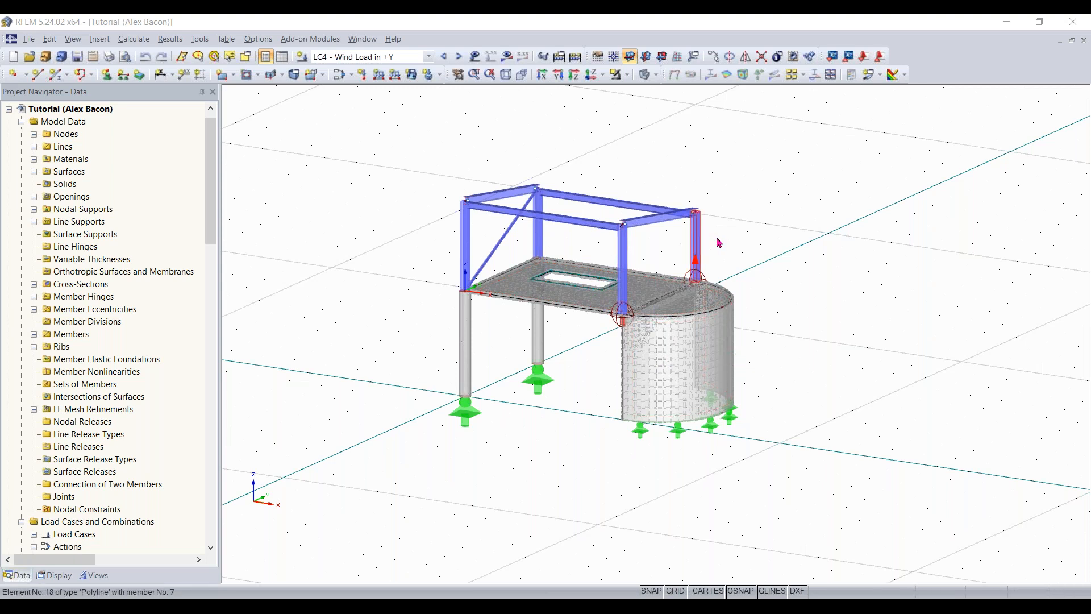
- Show the input data tables and bring up the Materials table beneath the model
middle_click_drag(772, 299, 789, 289, "ctrl")
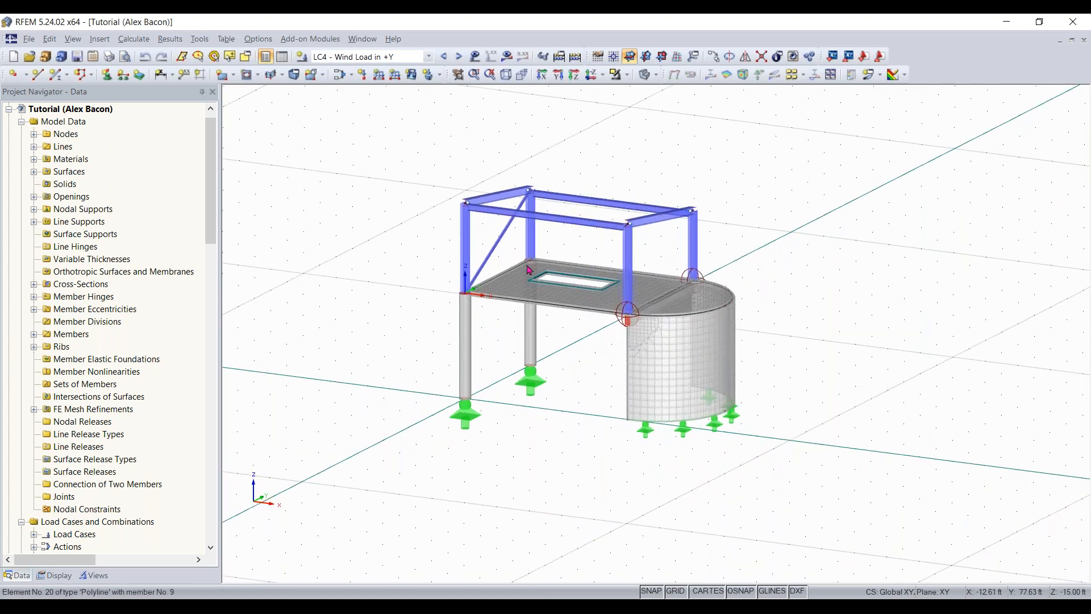
left_click(282, 56)
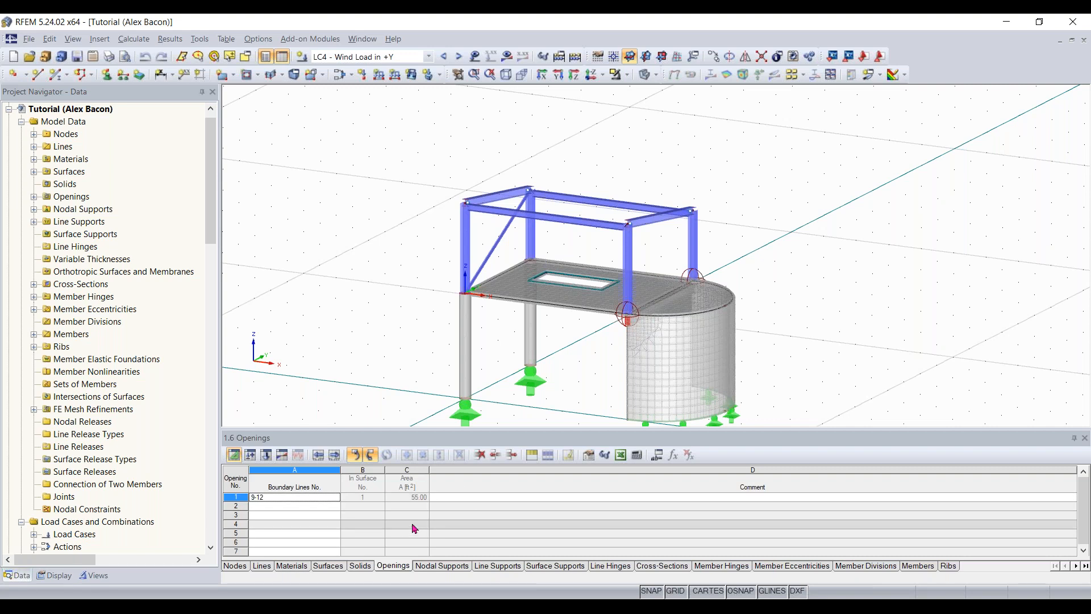
left_click(235, 565)
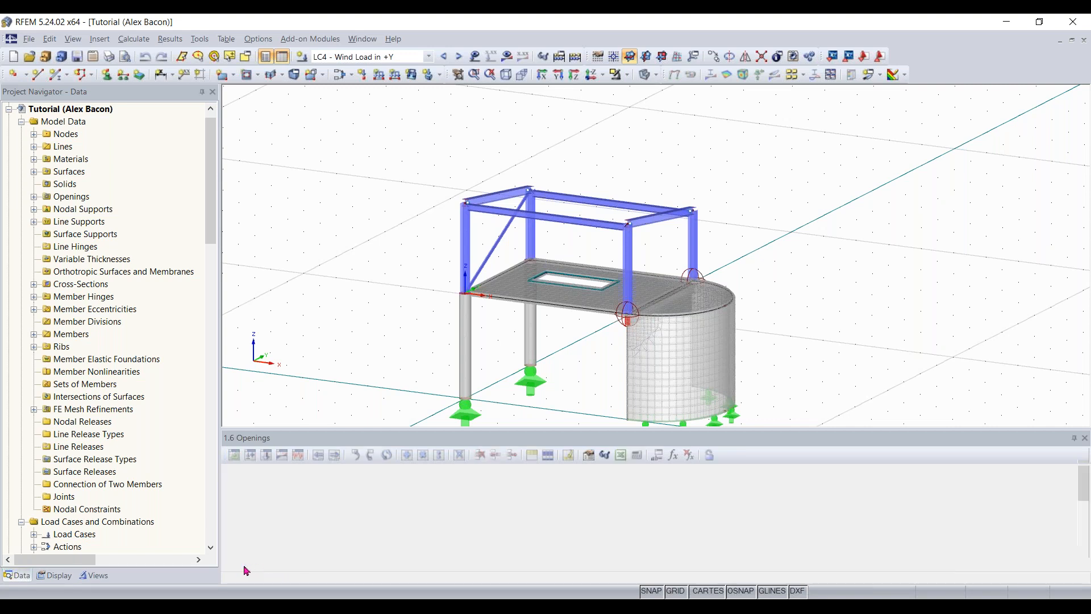
left_click(298, 566)
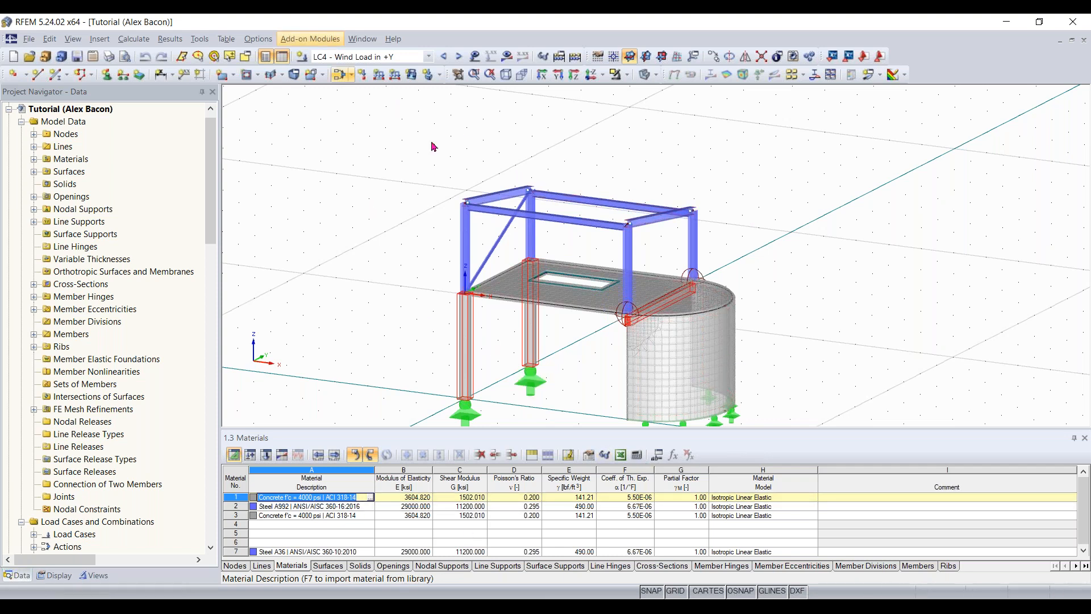
scroll(609, 239, "down", 1)
middle_click_drag(609, 240, 602, 160)
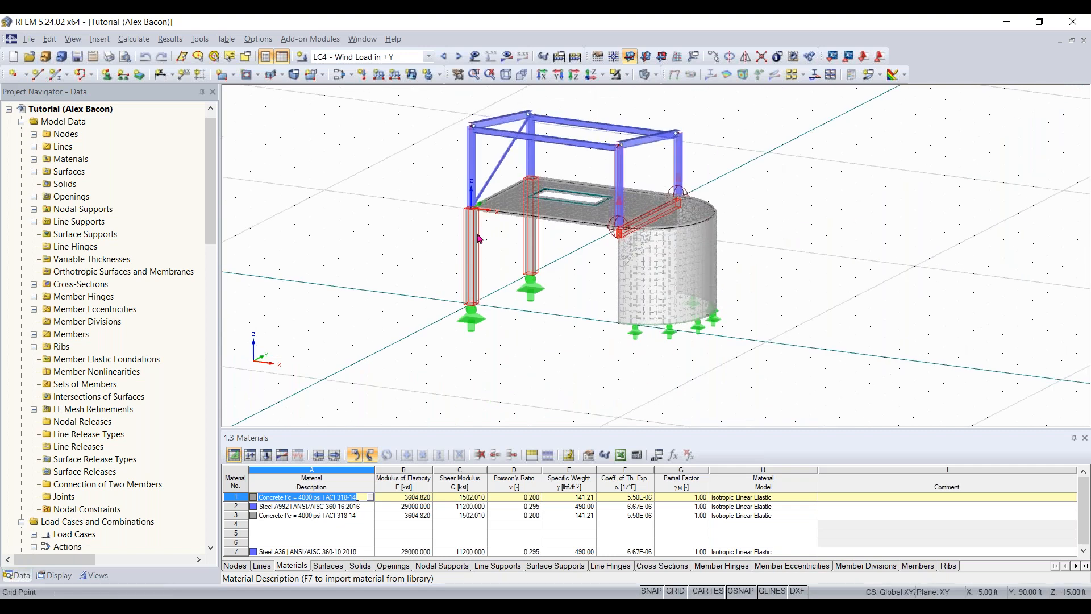
- Review the available program configurations in the Configuration Manager, including the Standard - White entry, and leave without changing anything
left_click(258, 38)
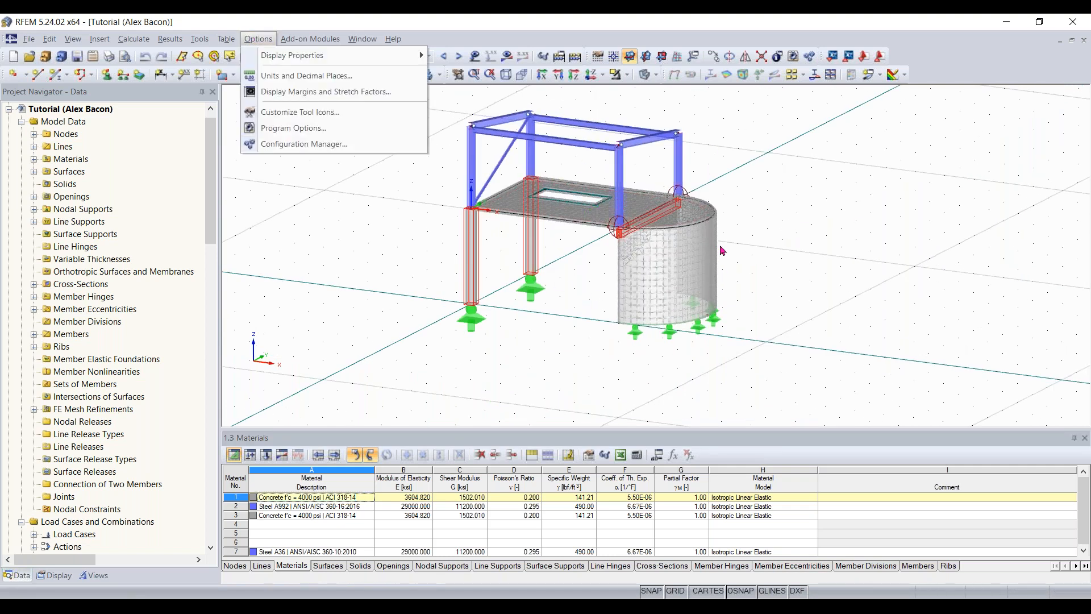
left_click(304, 145)
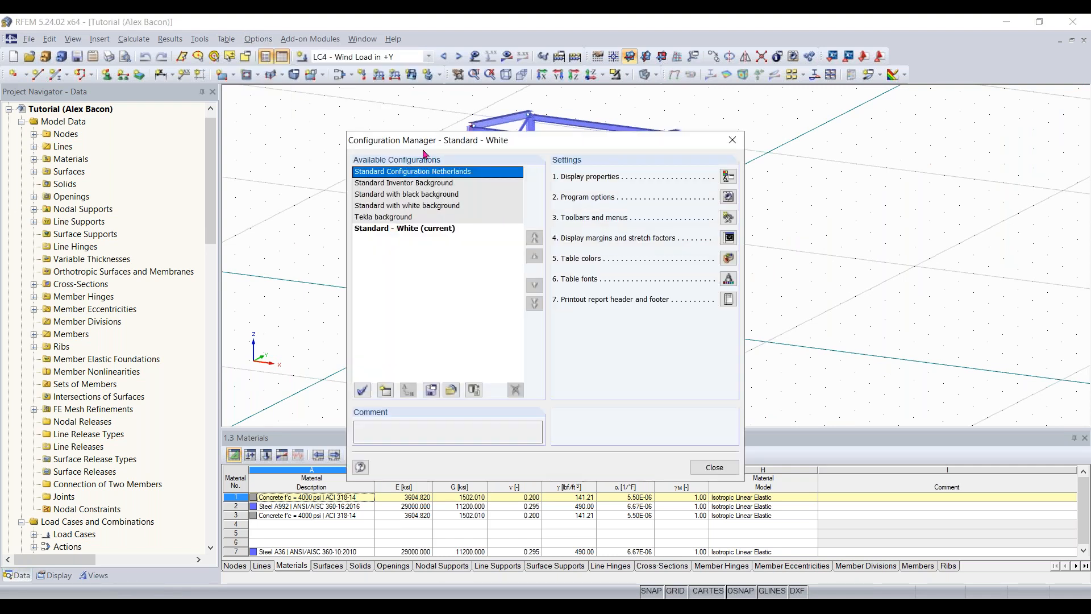
left_click(422, 230)
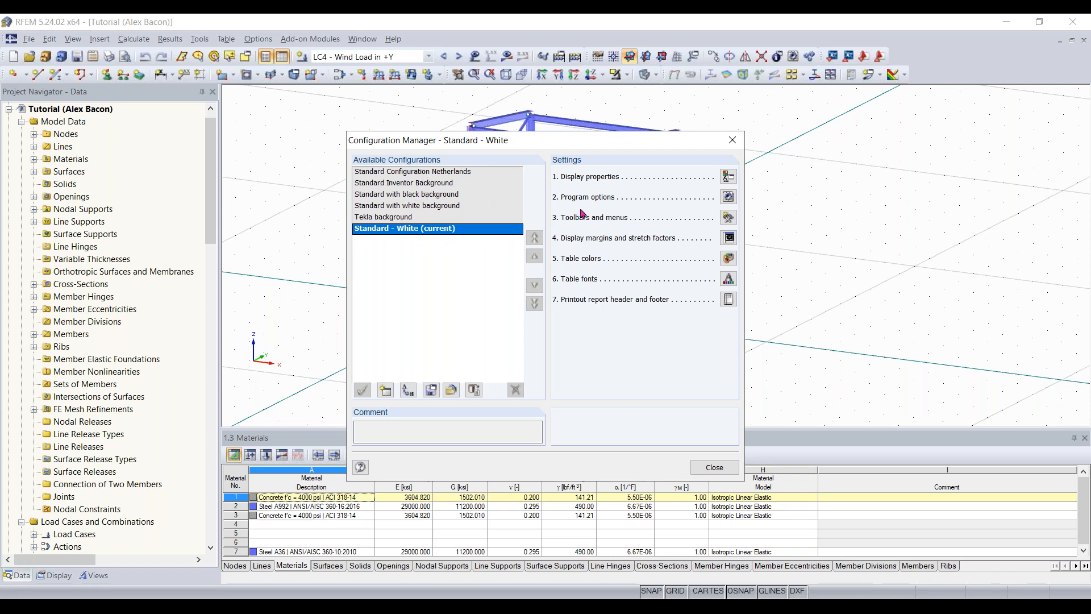
left_click(717, 467)
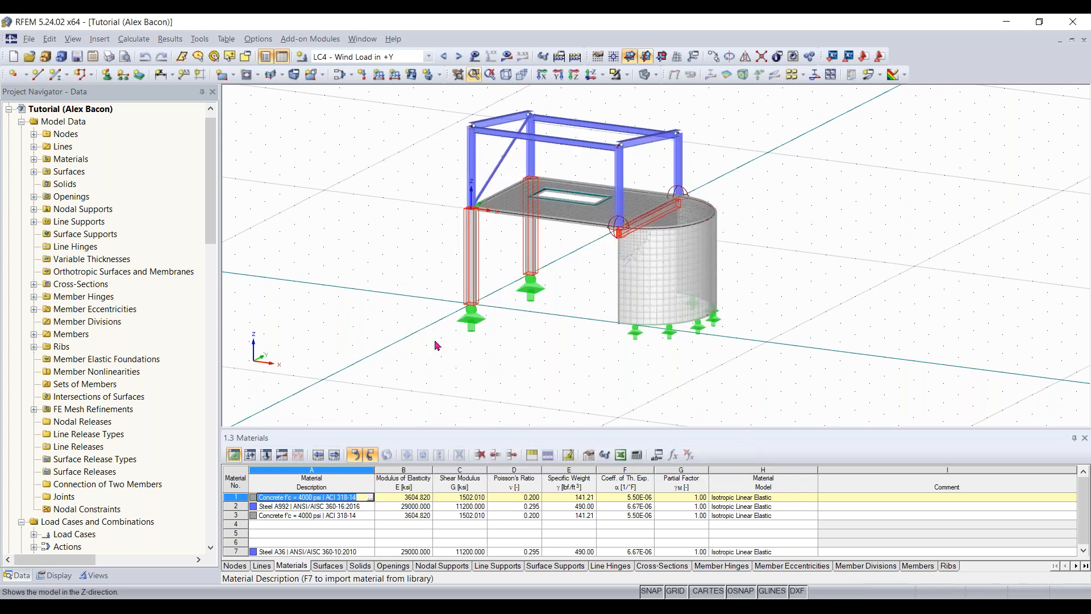
- Clear the highlighting in the model and reset the toolbars and menus to their default arrangement
middle_click_drag(608, 251, 634, 269)
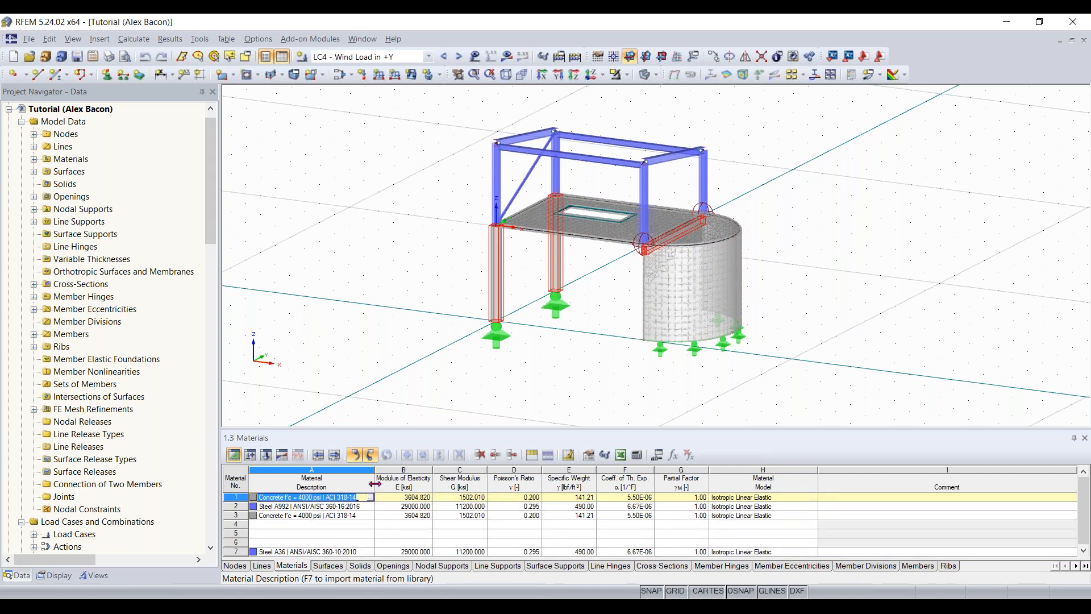
left_click(612, 344)
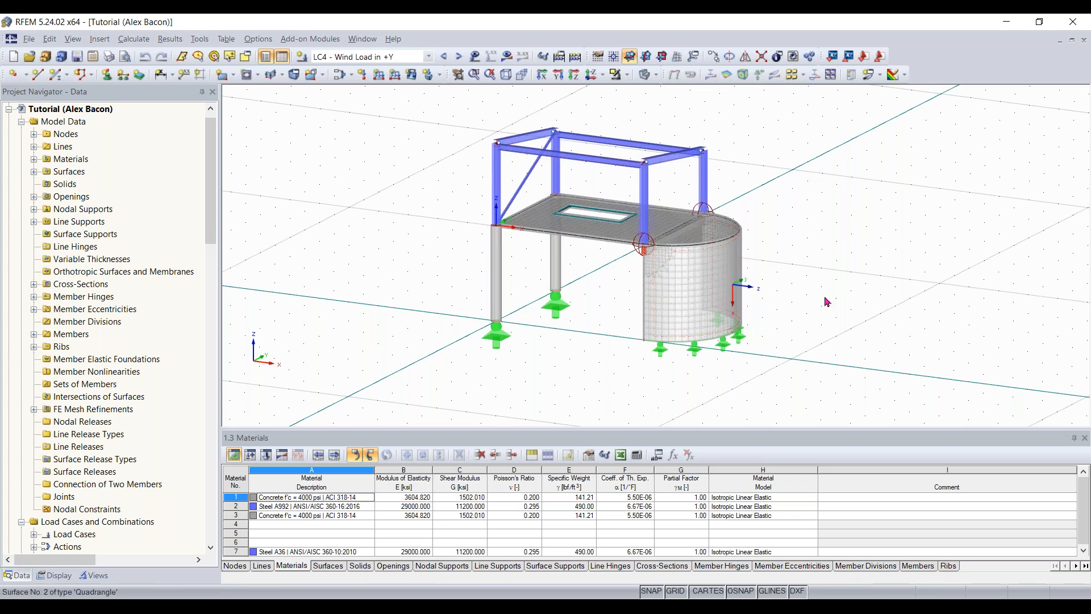
middle_click_drag(796, 307, 732, 242, "ctrl")
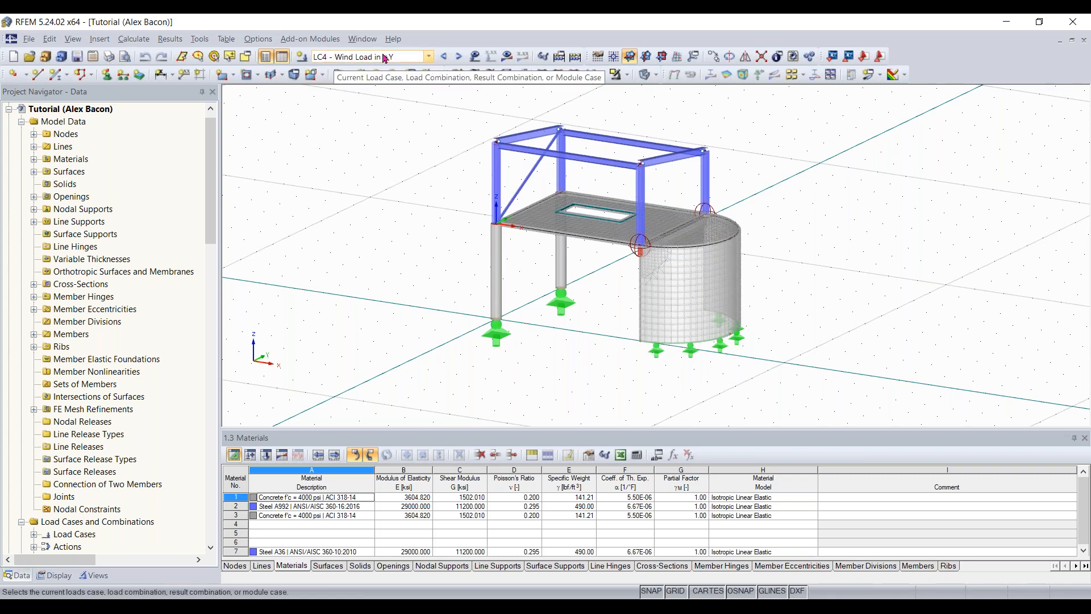
right_click(931, 69)
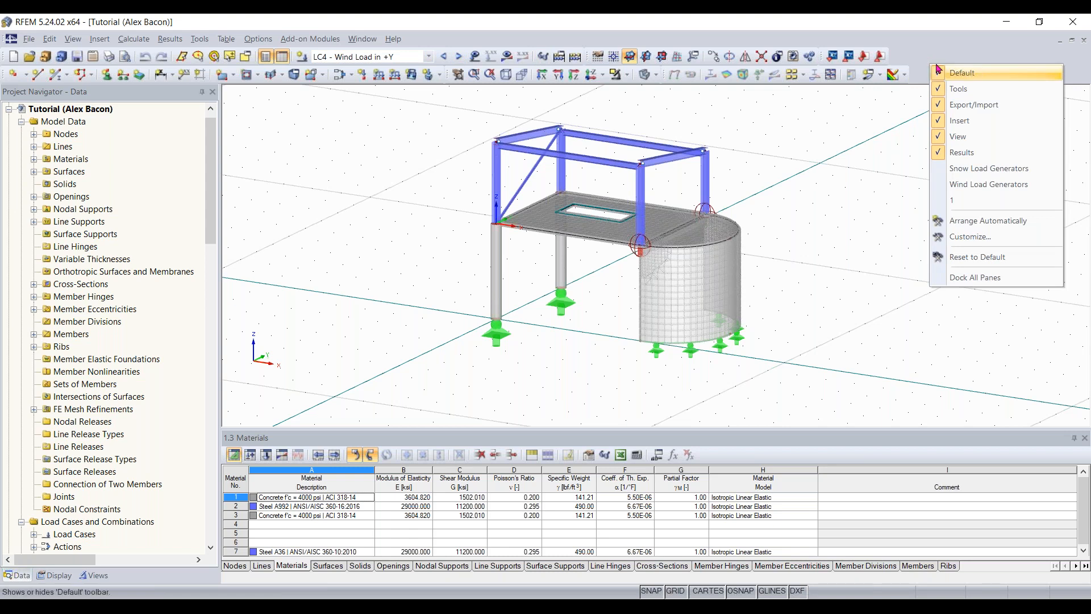
left_click(989, 260)
left_click(514, 335)
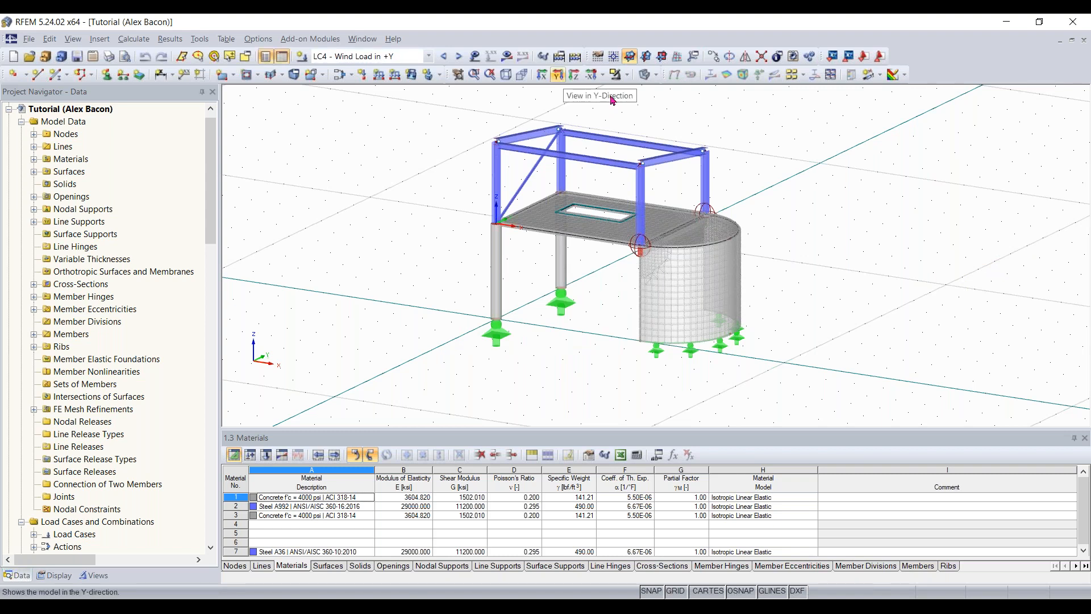
left_click(100, 40)
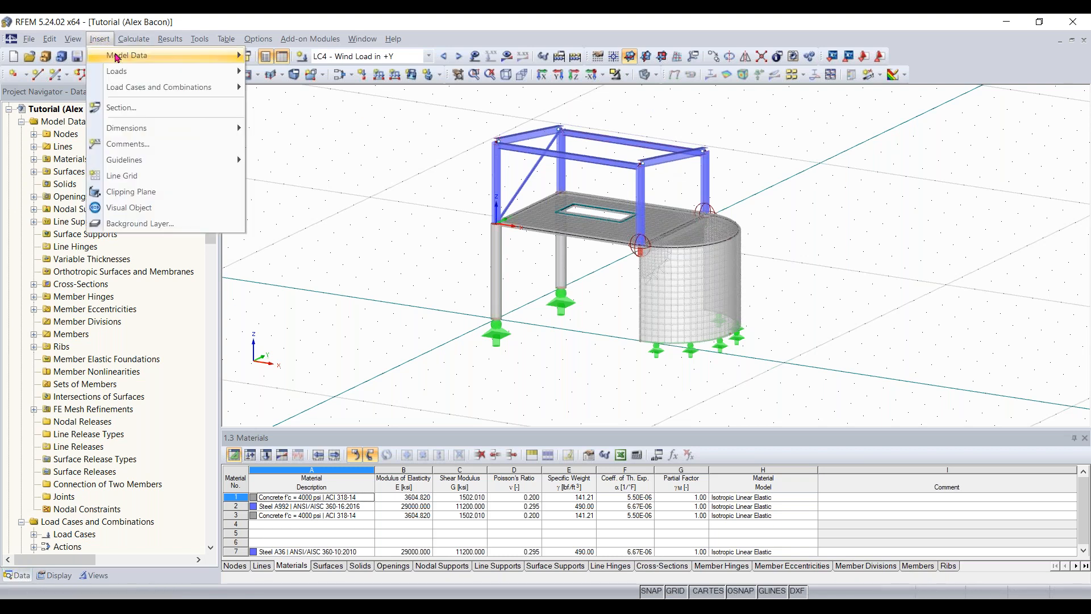
mouse_move(116, 57)
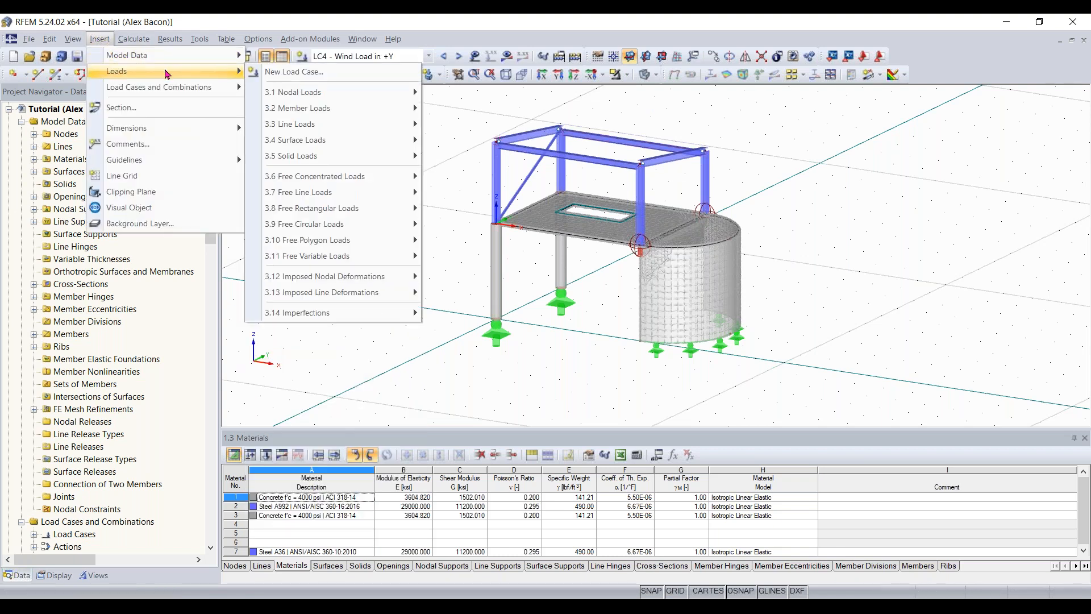
mouse_move(182, 88)
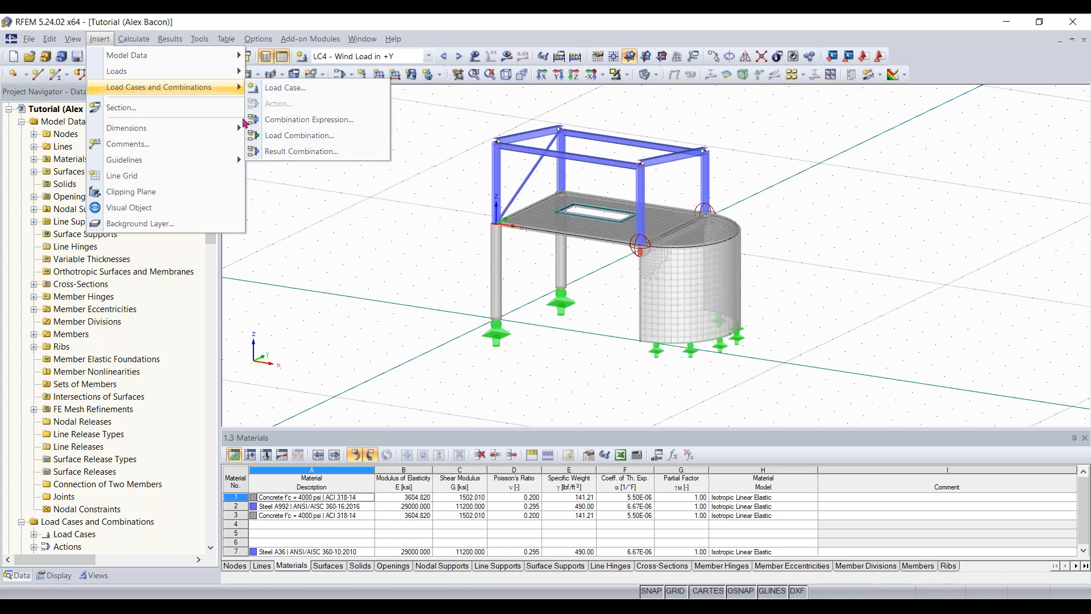
left_click(361, 218)
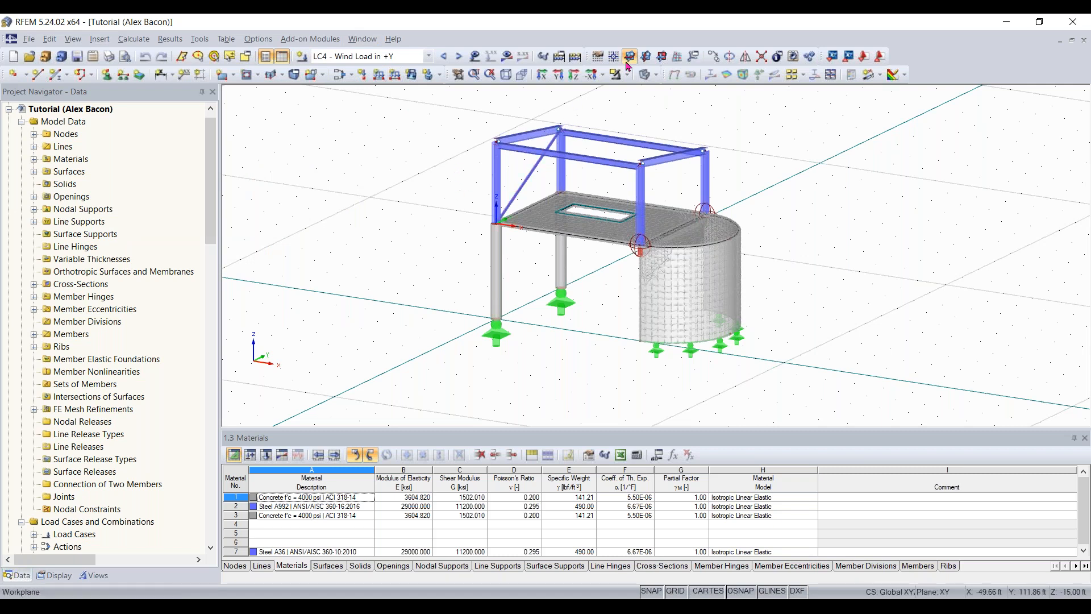
- View the model along the X, Y, Z and reverse X directions, ending with the X-direction view
left_click(543, 77)
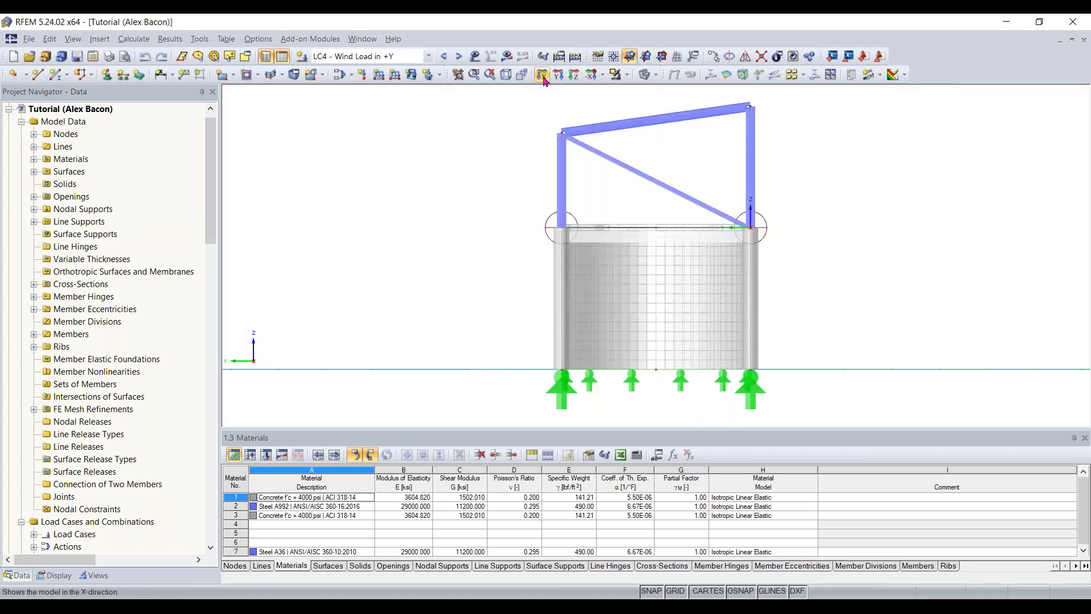
left_click(559, 77)
left_click(575, 76)
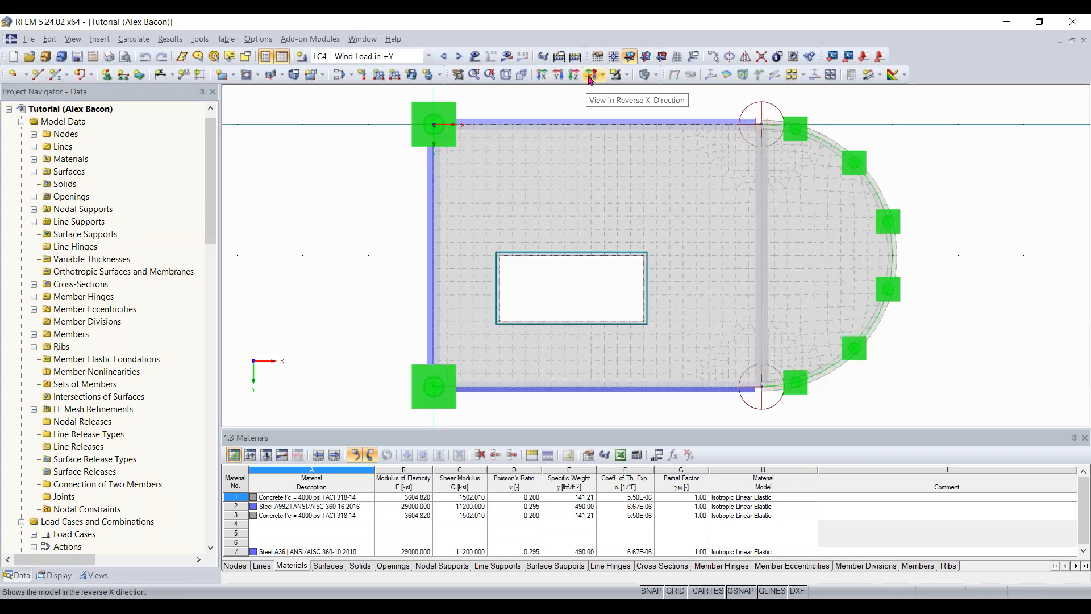
left_click(591, 76)
left_click(574, 77)
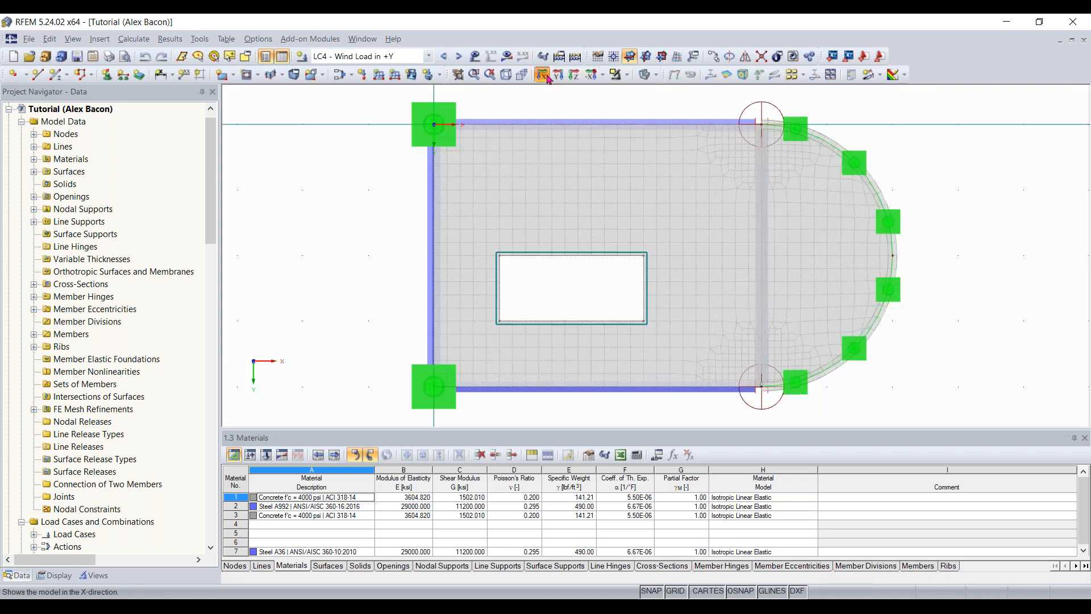
left_click(544, 76)
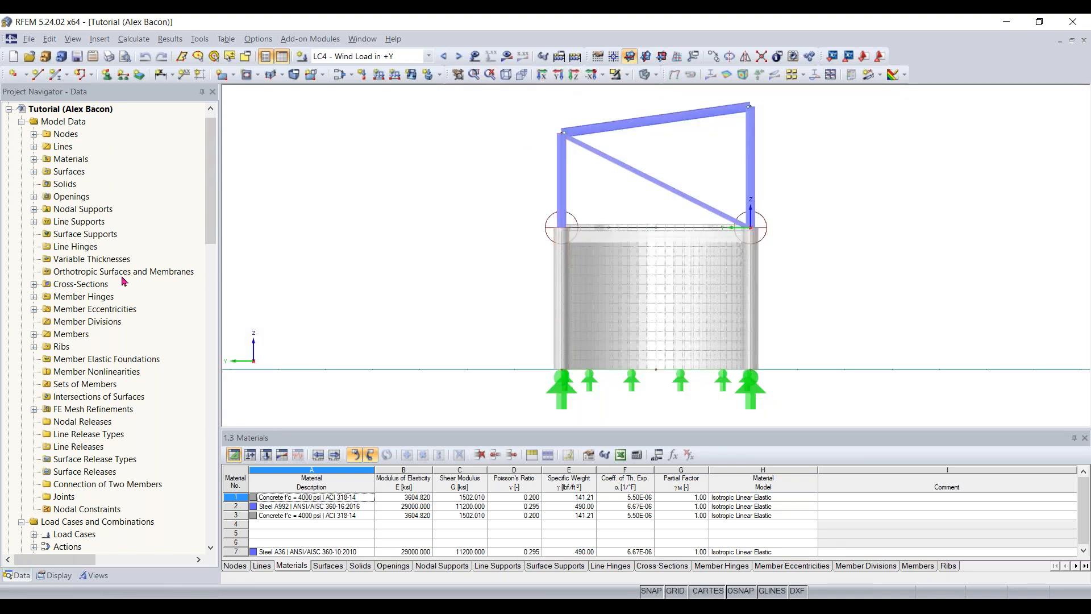
- Look through the project data tree from the model data down to the add-on modules, then return to its start
scroll(124, 281, "down", 1)
scroll(150, 255, "down", 10)
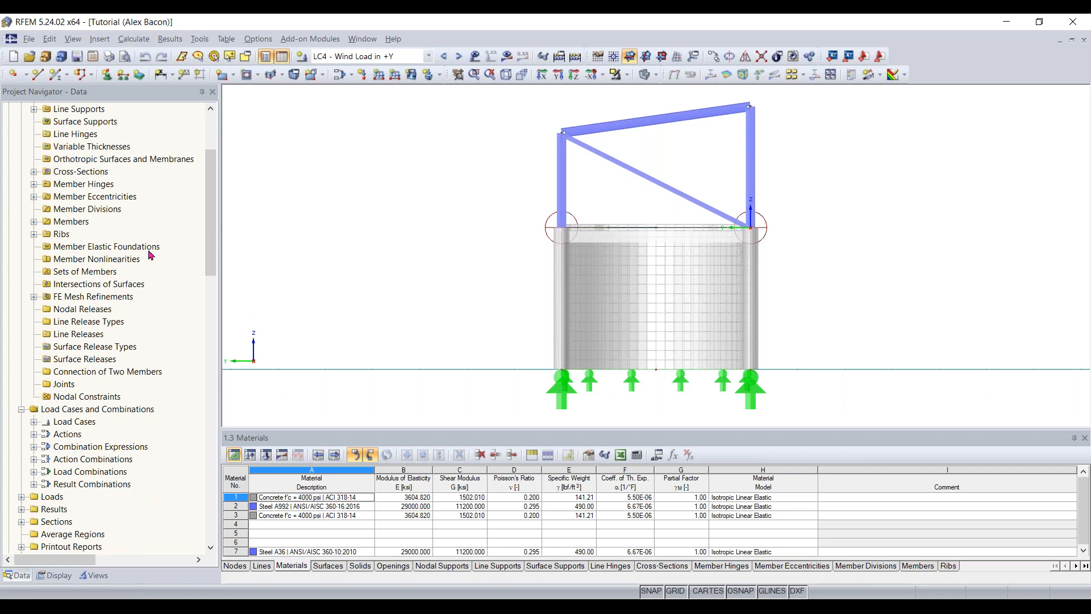
scroll(150, 255, "down", 4)
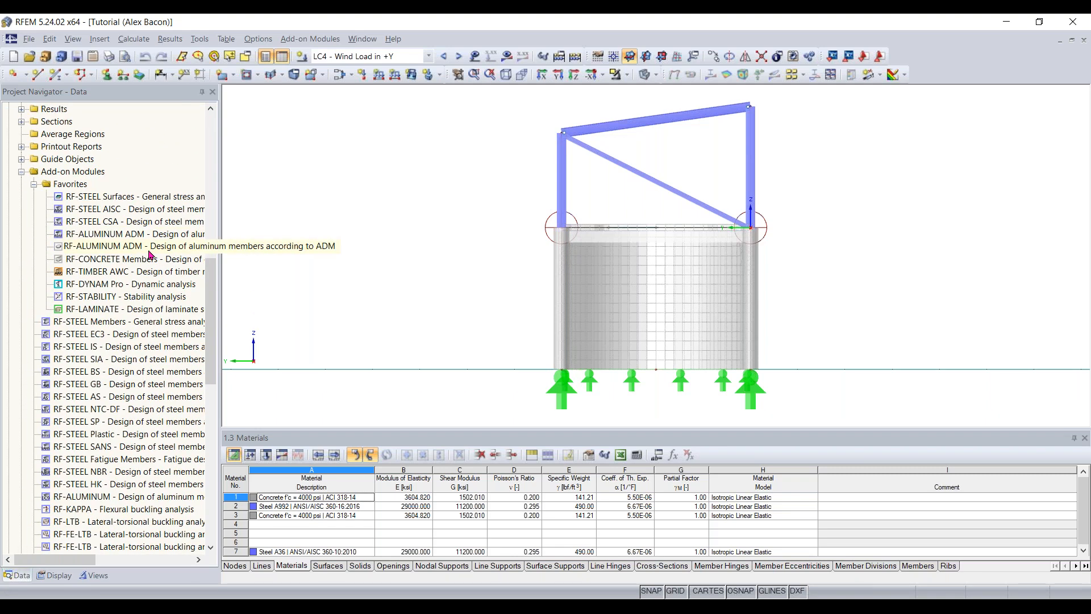
scroll(142, 306, "down", 3)
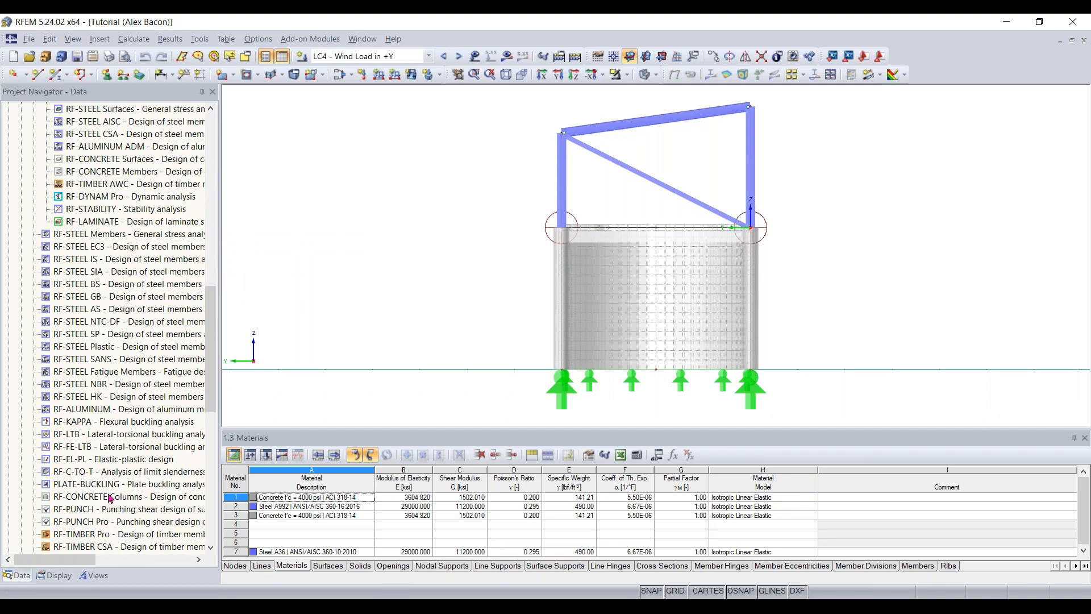
scroll(113, 398, "down", 2)
scroll(125, 410, "up", 3)
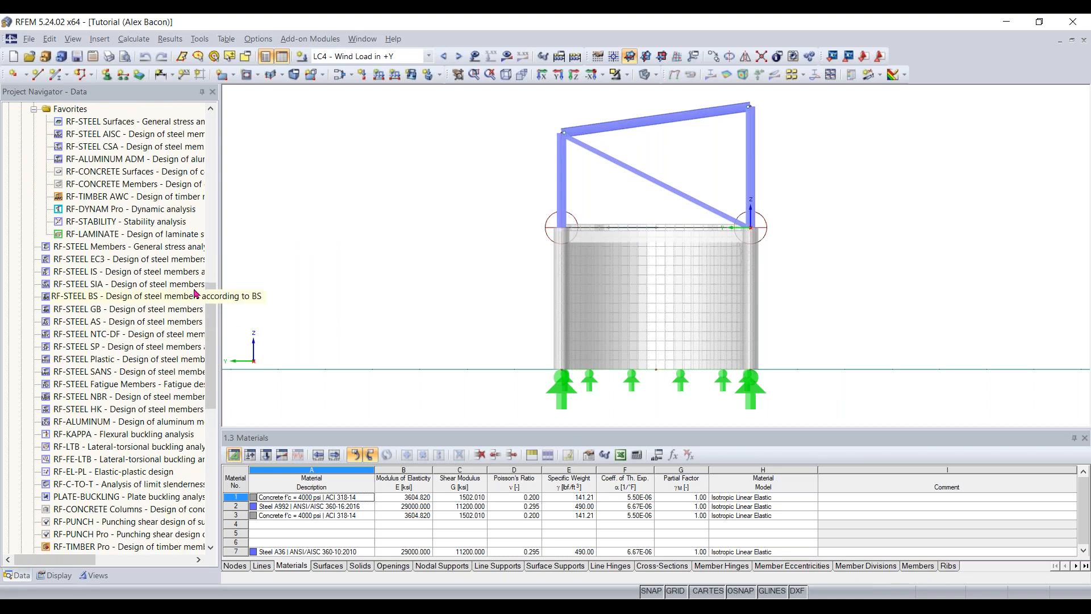
left_click_drag(213, 303, 219, 134)
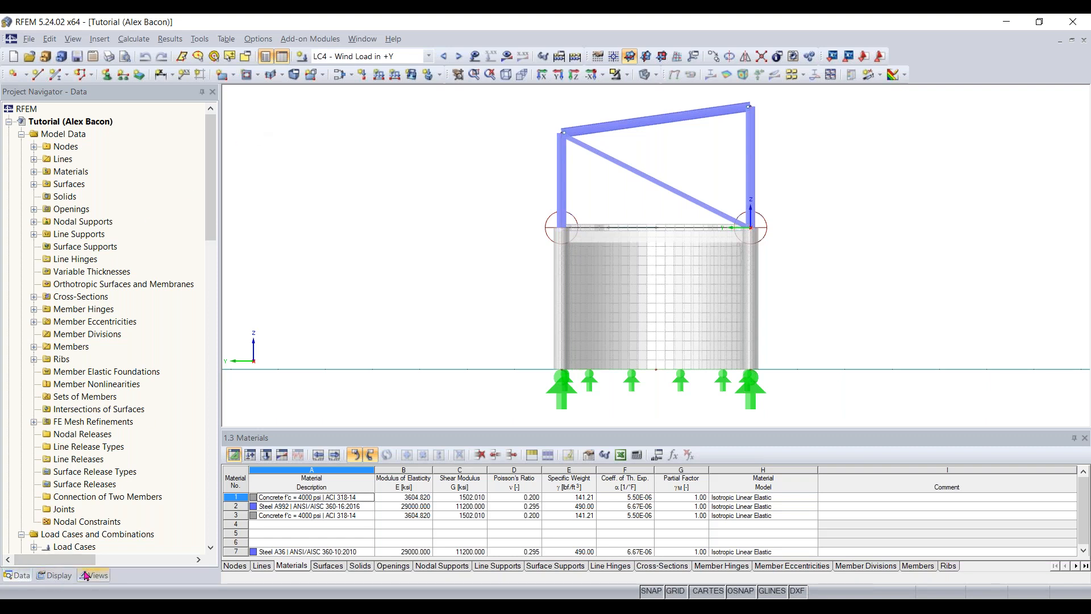
- Show the display settings tree and collapse its Loads and Results categories, keeping the Model and Sections categories expanded
left_click(51, 576)
scroll(170, 245, "up", 2)
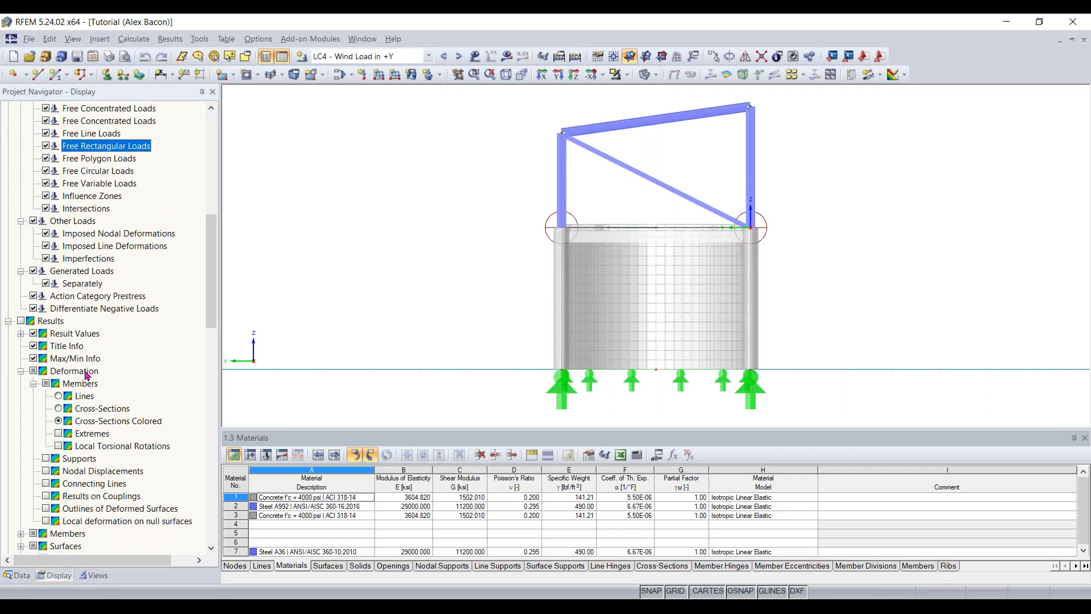
left_click_drag(219, 237, 214, 146)
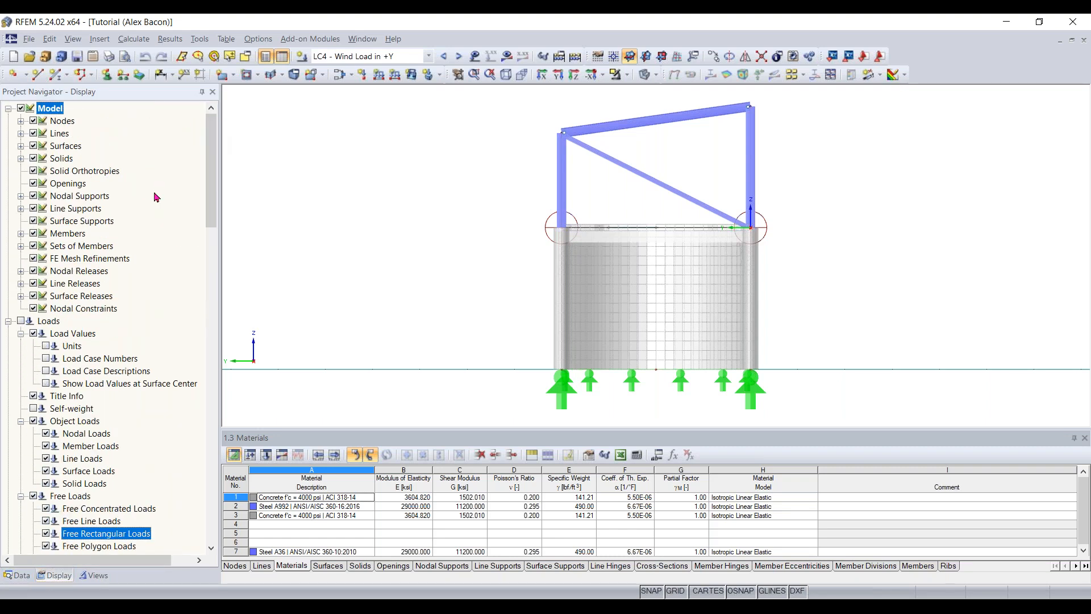
left_click(8, 322)
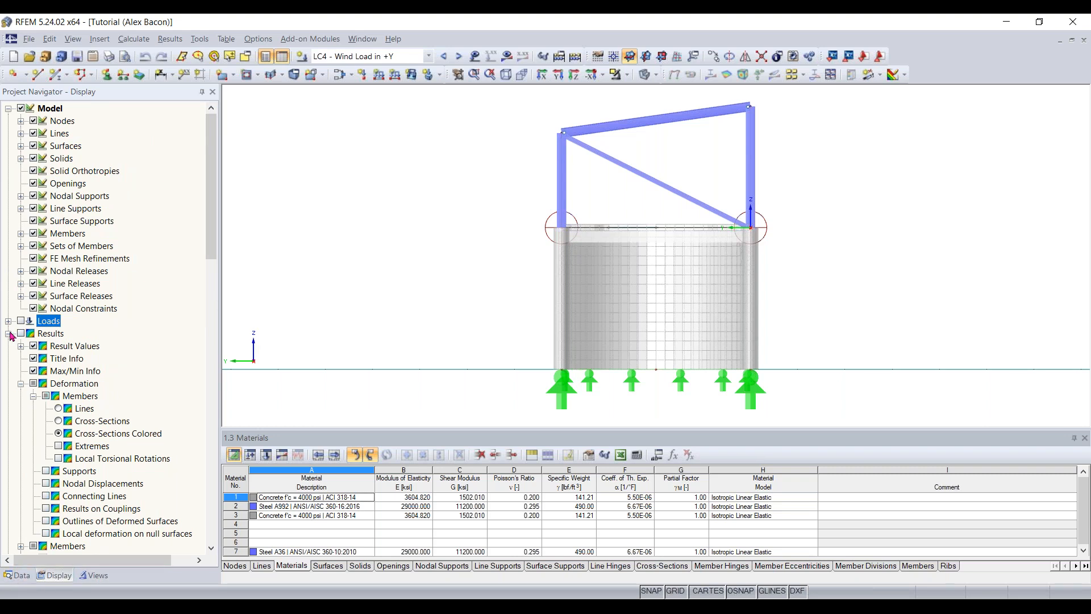
left_click(8, 334)
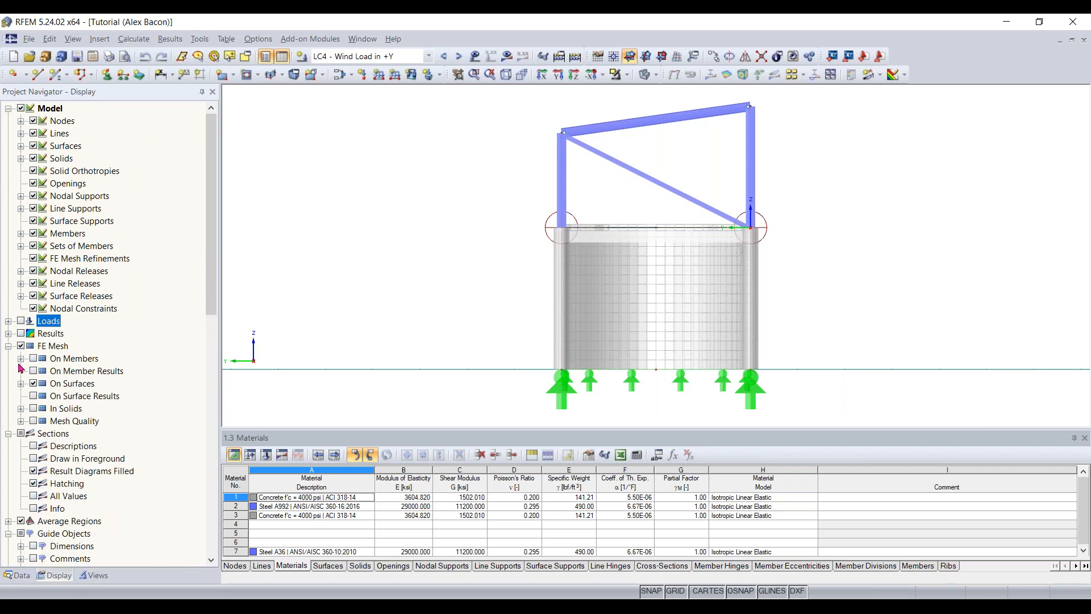
left_click(9, 108)
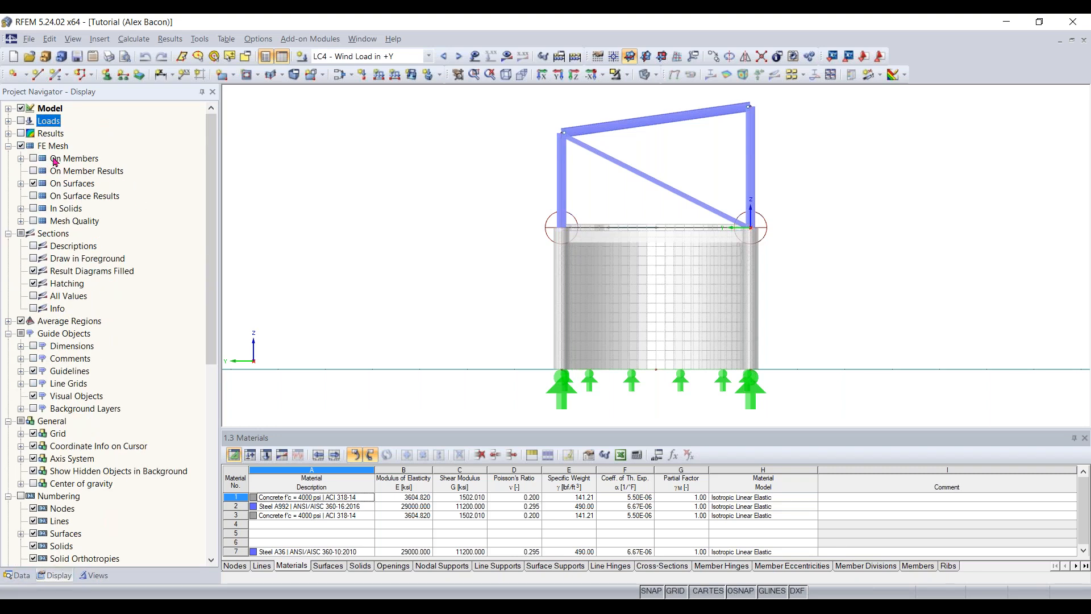
left_click(9, 234)
left_click(9, 234)
left_click(8, 109)
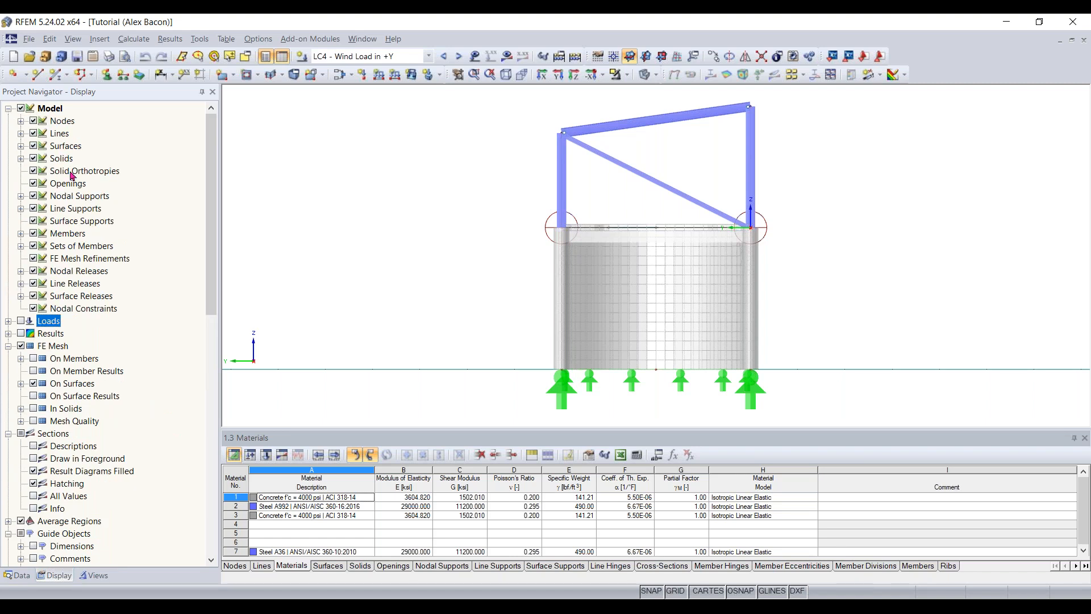
- Hide the model's surfaces and show them again
left_click(35, 146)
left_click(34, 145)
scroll(125, 267, "down", 1)
scroll(122, 290, "up", 1)
- Show the views navigator, activate the visibilities and isolate the Steel A992 members through Members by Material, with its material list expanded
left_click(94, 575)
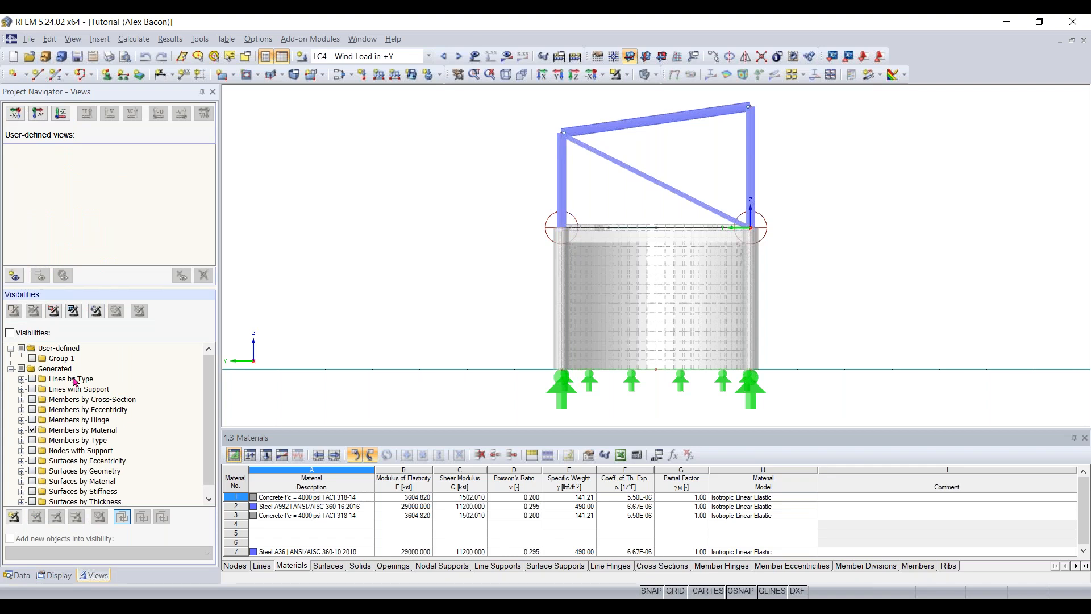
right_click_drag(452, 280, 655, 326)
middle_click_drag(580, 312, 531, 314)
scroll(498, 276, "down", 1)
scroll(133, 357, "down", 1)
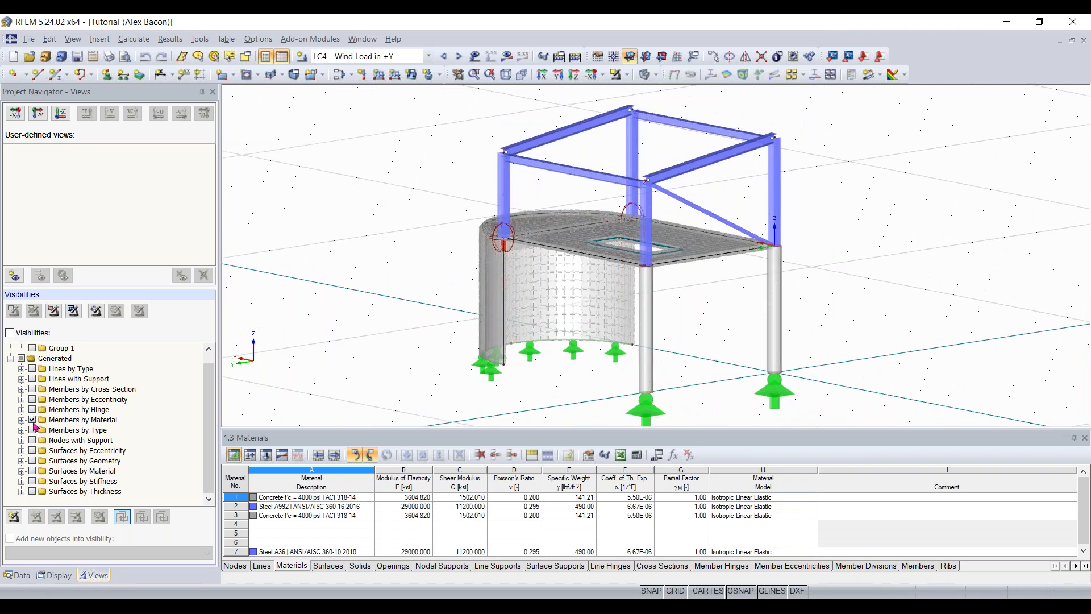
left_click(59, 347)
left_click(9, 333)
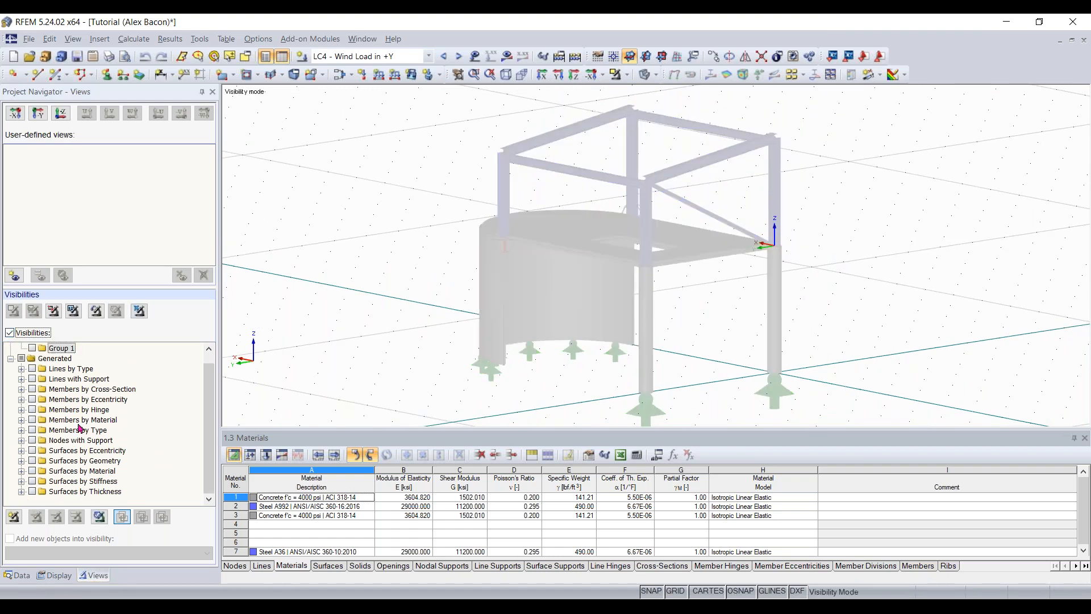
left_click(33, 421)
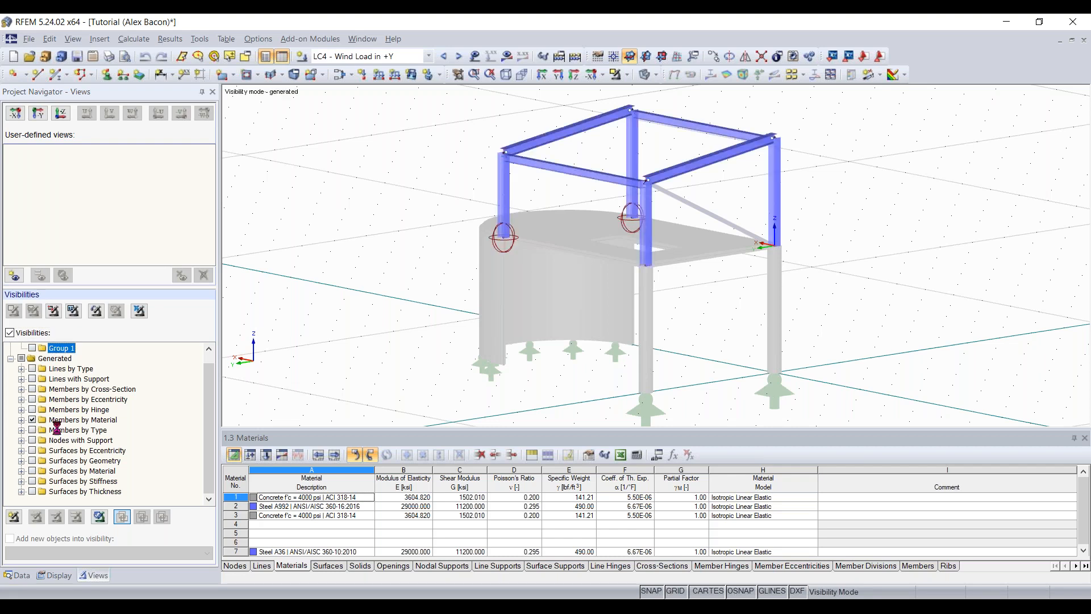
left_click(21, 420)
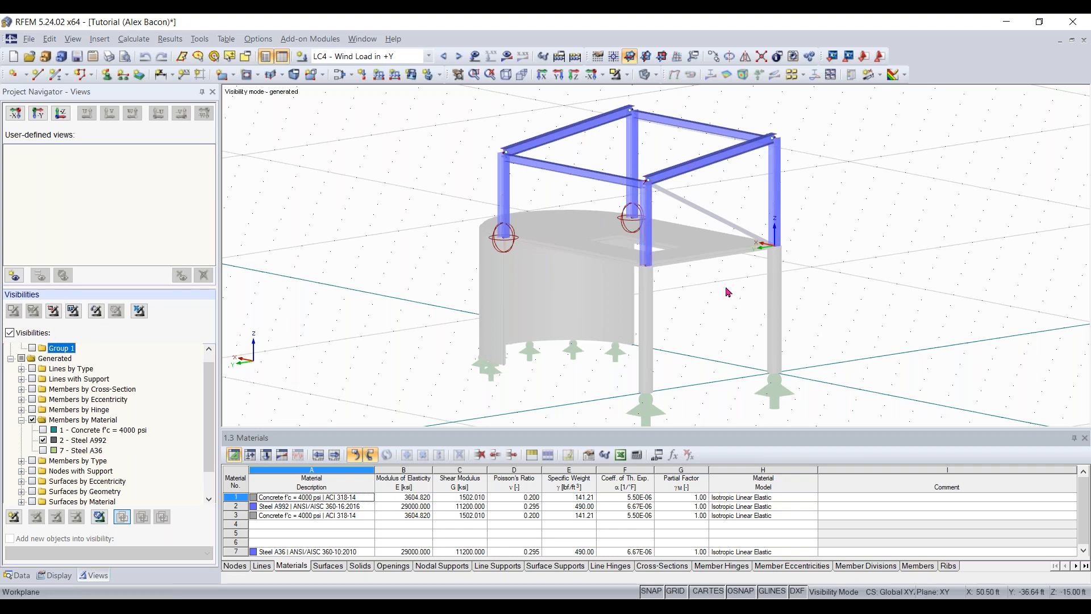
- Display the results of load case LC1 - Dead Load and Earth Pressure and show the results navigator
middle_click_drag(733, 328, 714, 299)
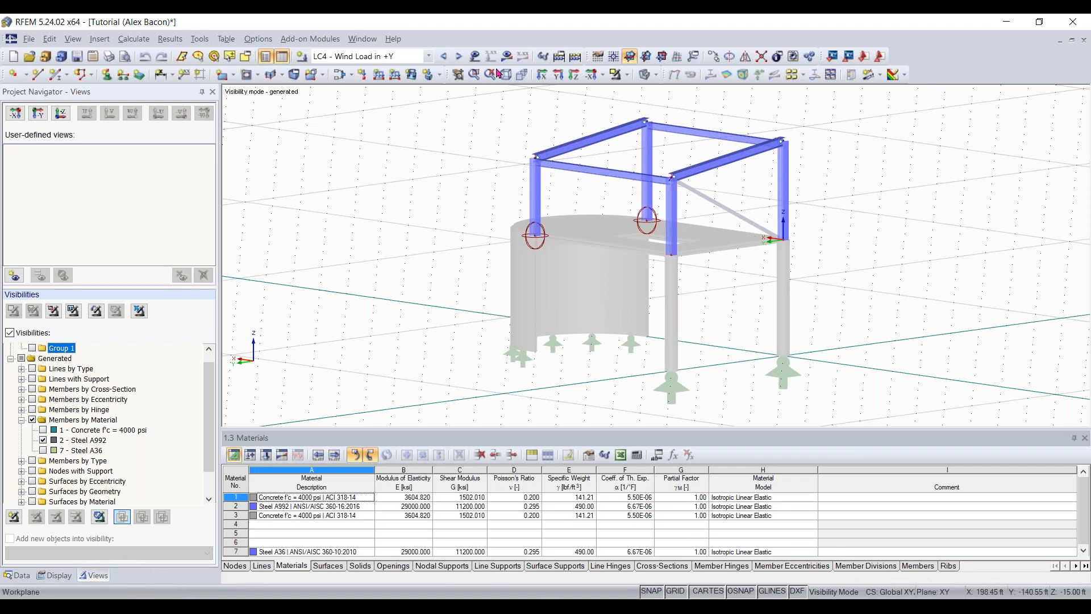
left_click(398, 57)
left_click(405, 69)
left_click(507, 56)
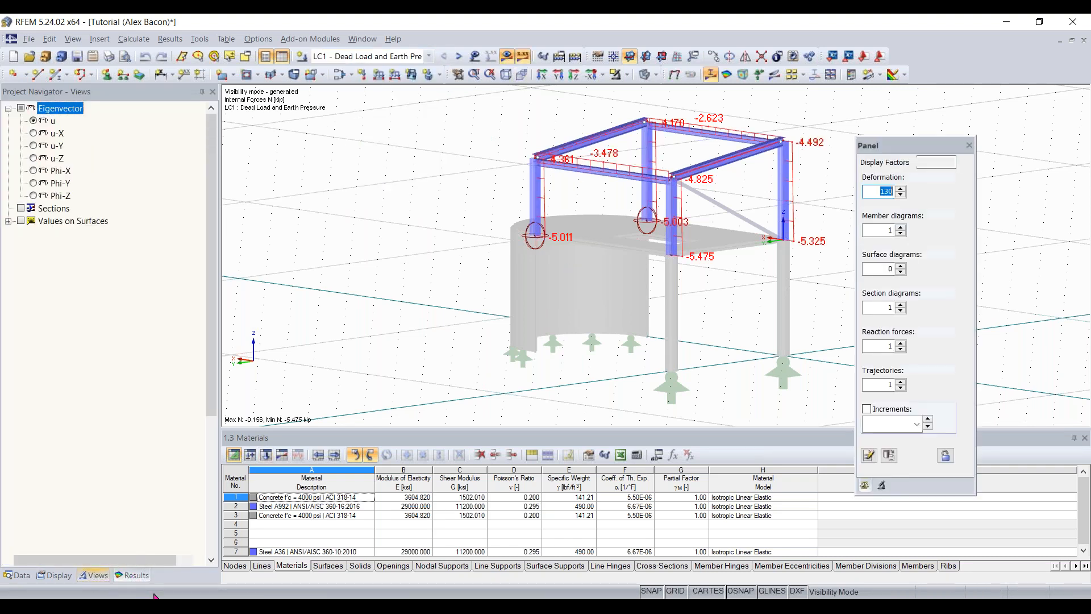
left_click(132, 575)
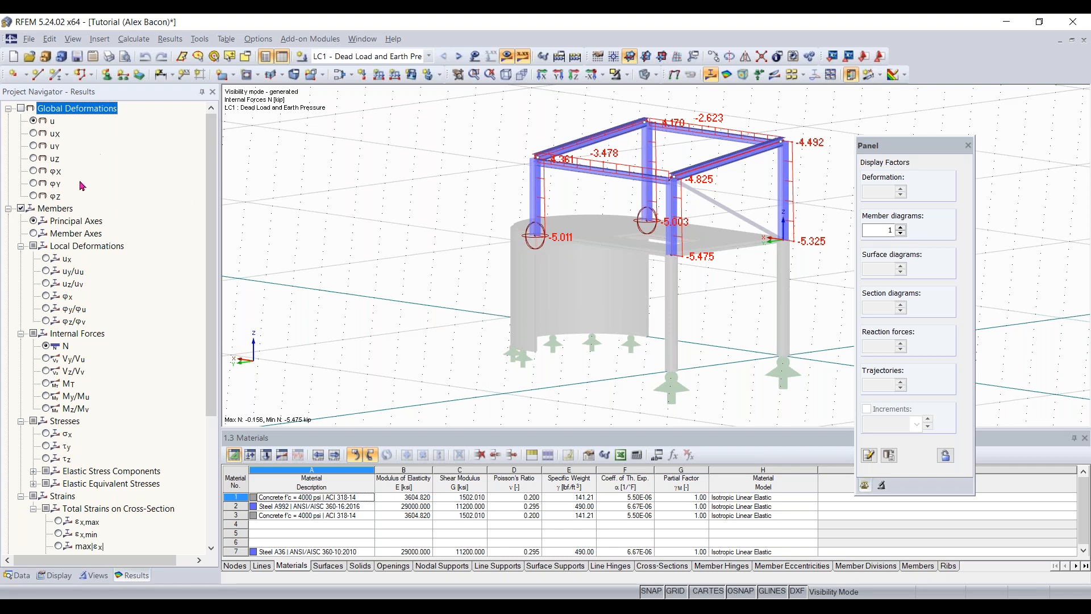
- Look through the results tree from the global deformations down to the values on surfaces
middle_click_drag(566, 284, 538, 305)
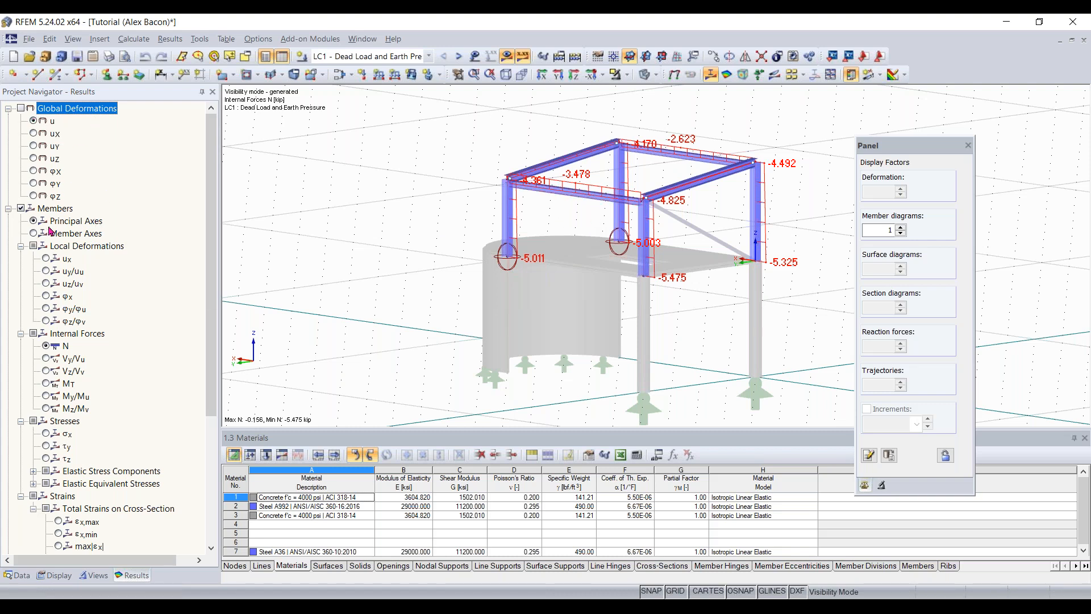
scroll(84, 267, "down", 4)
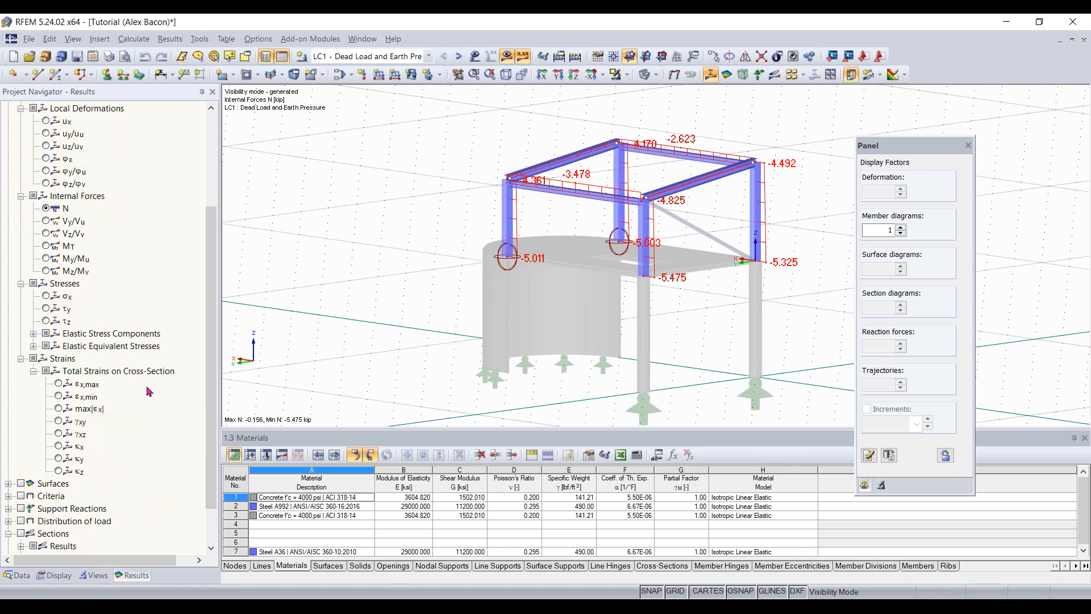
scroll(137, 350, "down", 1)
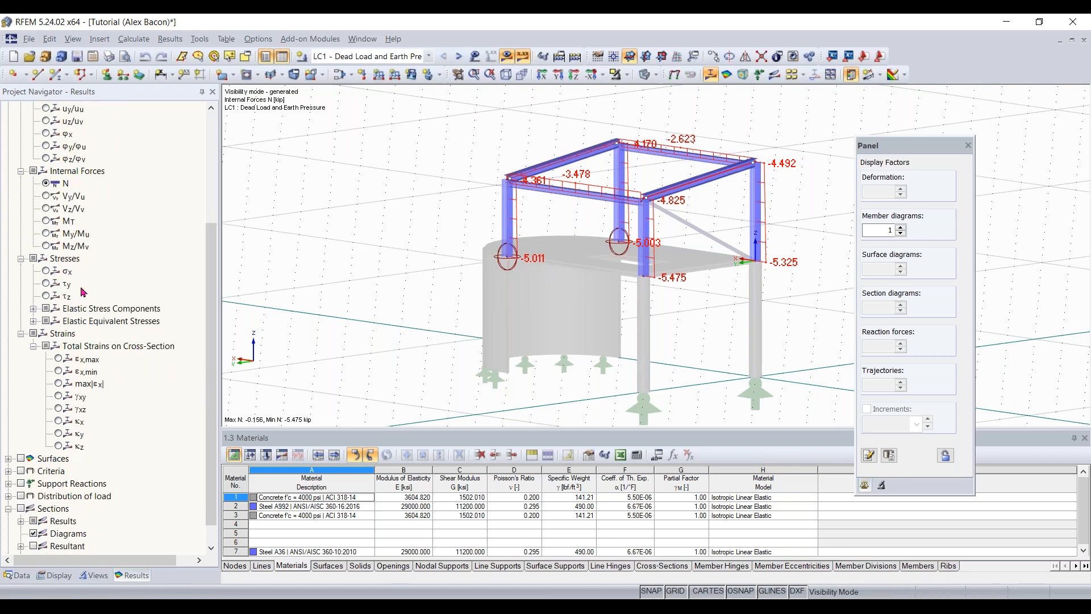
scroll(84, 388, "down", 1)
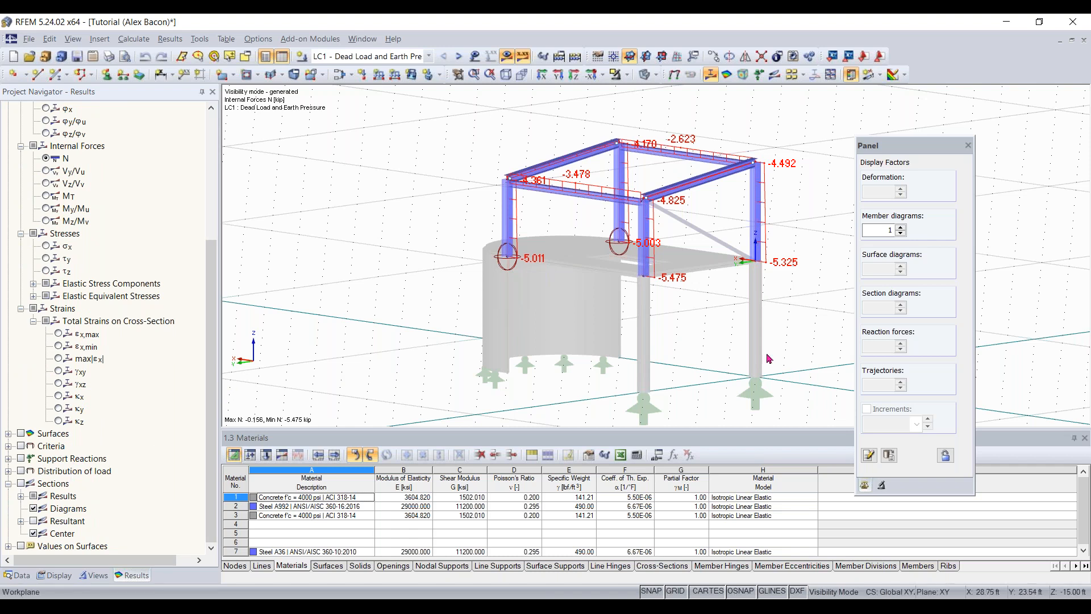
- Move the display factors panel clear of the structure, and rotate, zoom and pan the model view
middle_click_drag(664, 312, 603, 307, "ctrl")
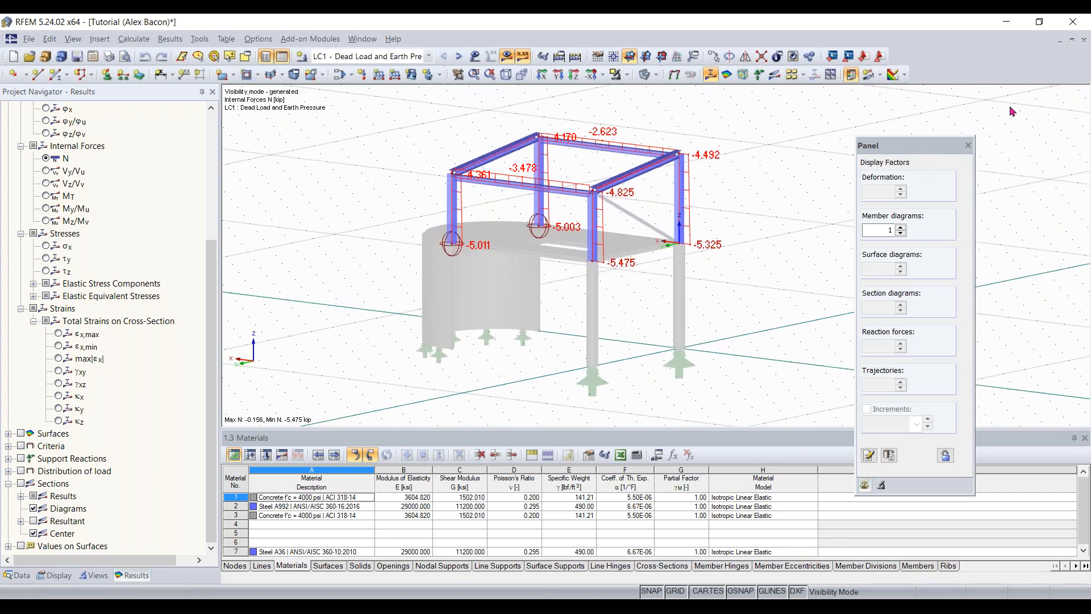
left_click_drag(918, 152, 1012, 111)
middle_click_drag(549, 305, 602, 341)
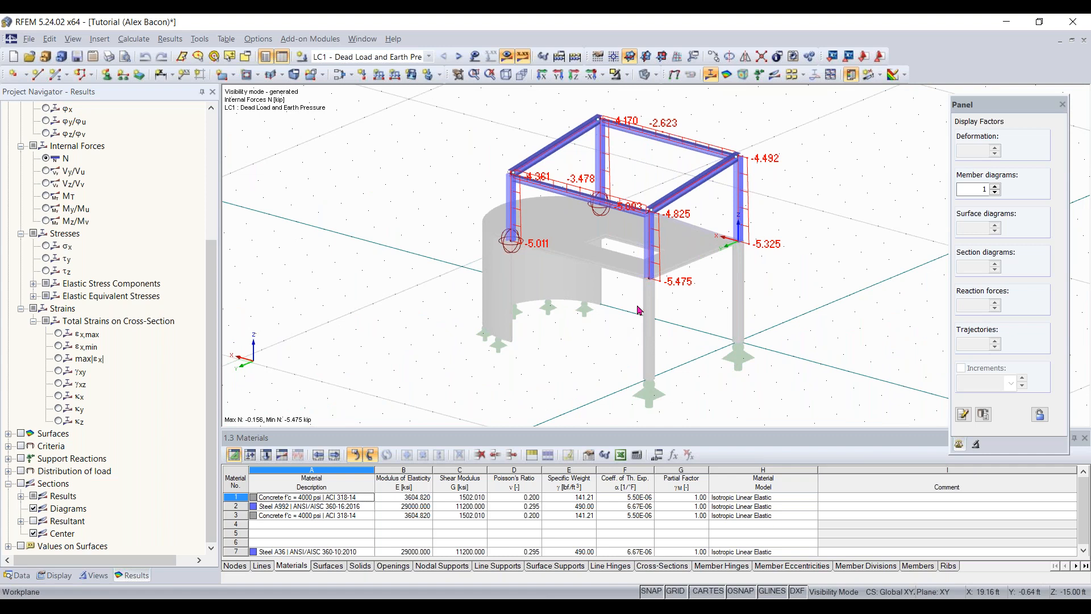
scroll(637, 305, "down", 2)
scroll(637, 305, "up", 2)
middle_click_drag(637, 304, 658, 291, "ctrl")
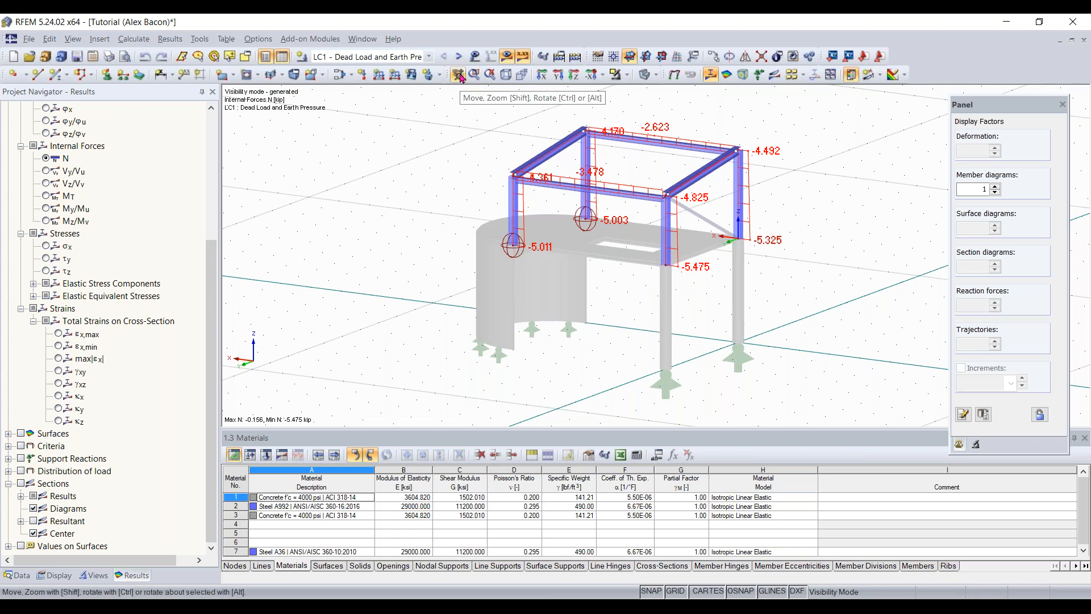
left_click_drag(568, 246, 458, 244)
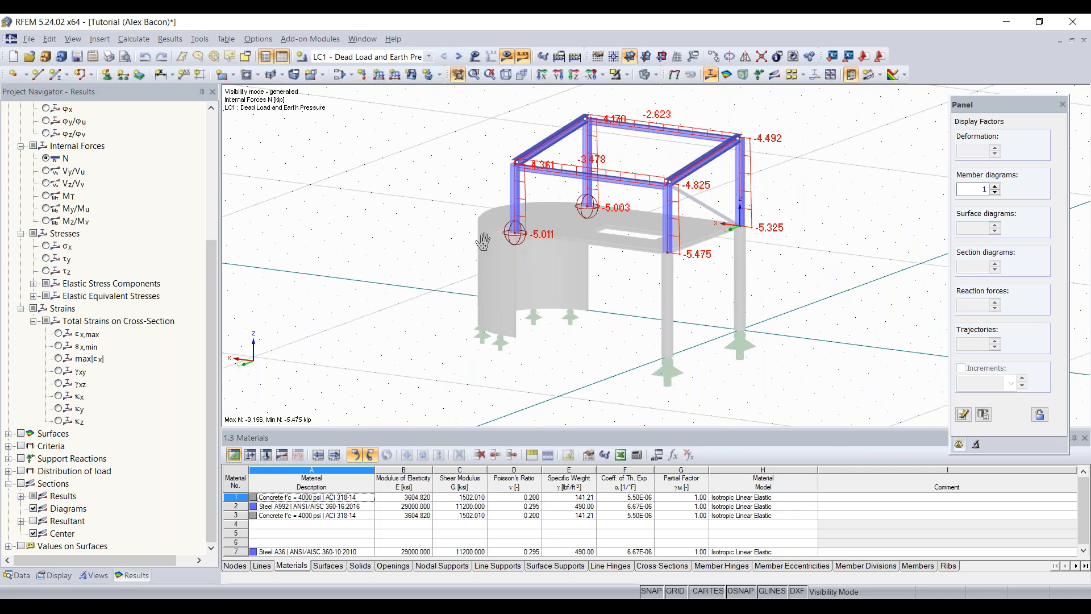
left_click_drag(481, 242, 402, 248, "ctrl")
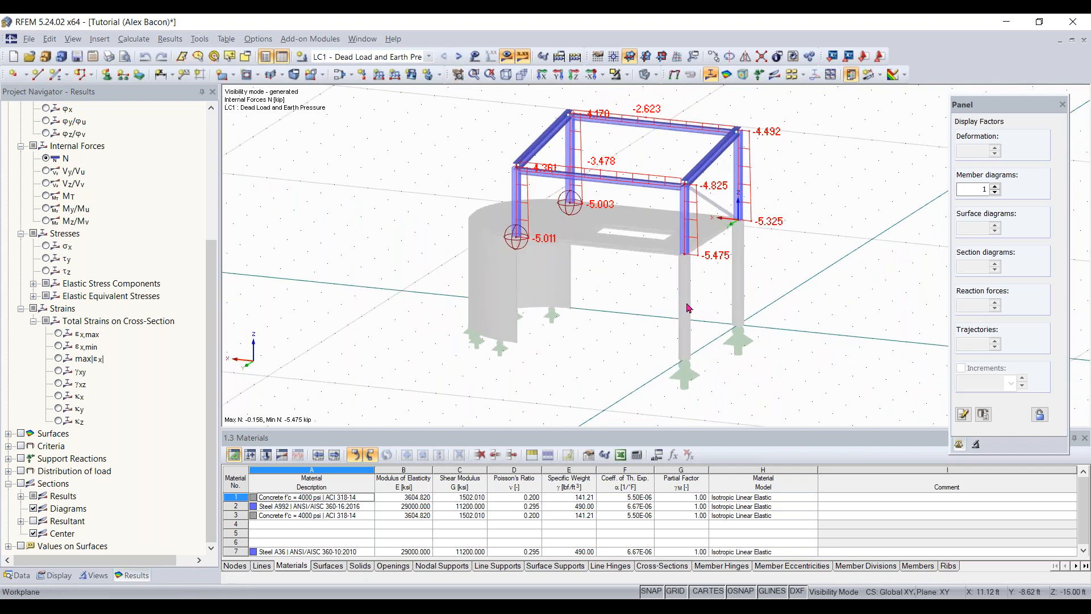
middle_click_drag(687, 308, 686, 308, "ctrl")
- Shift the model view stepwise in each direction, zoom in and out, and orbit to look at the frame from above
key("Left")
key("Right")
key("Down")
key("Up")
key("Down")
key("Up")
key("Down")
key("Right")
key("KP_Add")
key("KP_Subtract")
key("KP_Subtract")
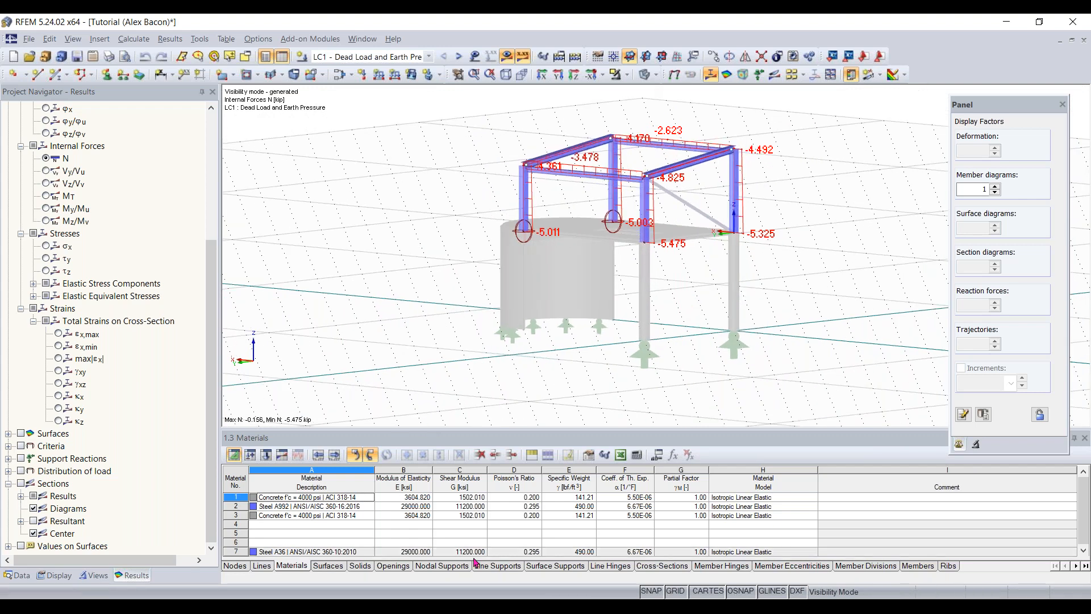
middle_click_drag(690, 276, 633, 355, "ctrl")
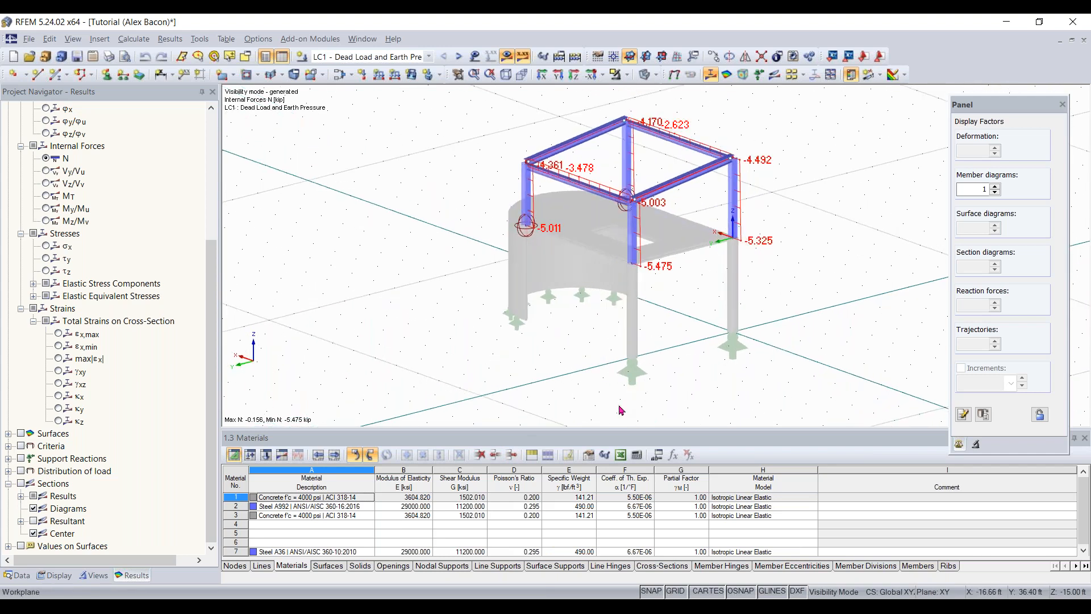
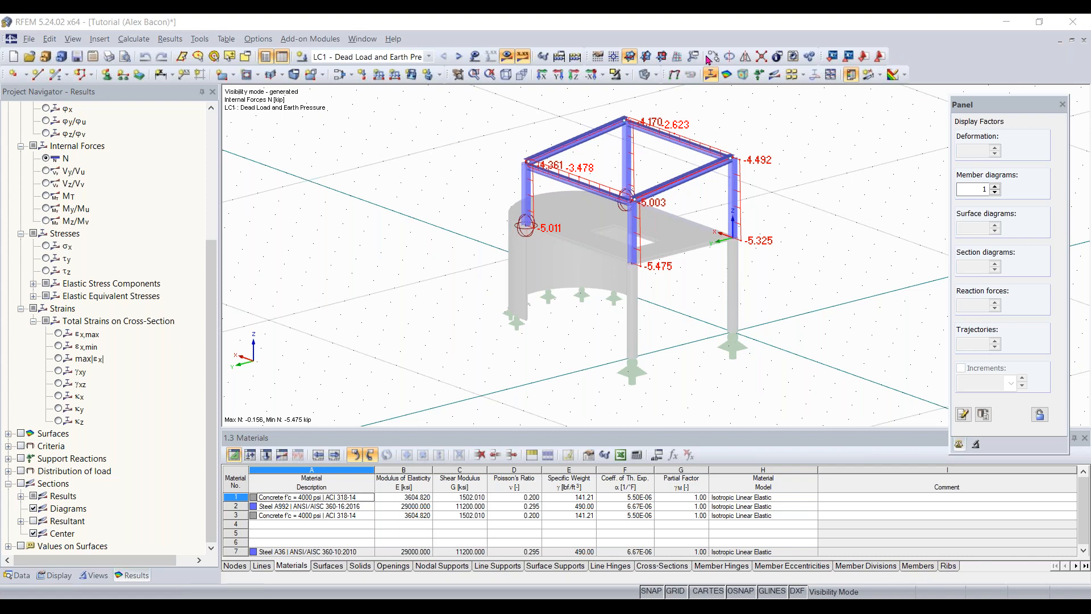
- Start a new model named "Continous Plates" with the description "Compare plates and beam"
left_click(30, 43)
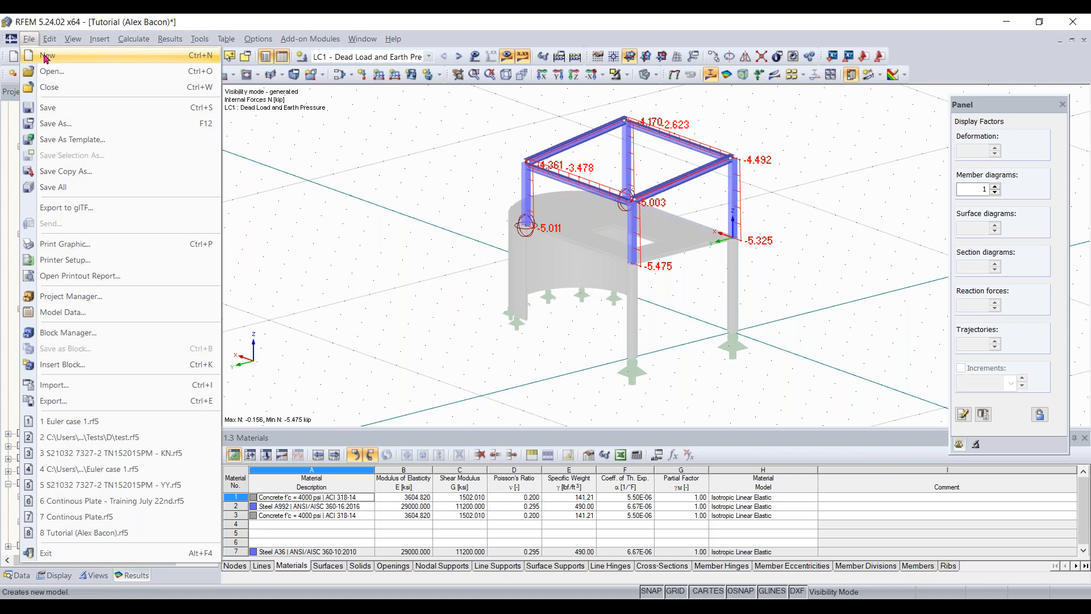
left_click(31, 39)
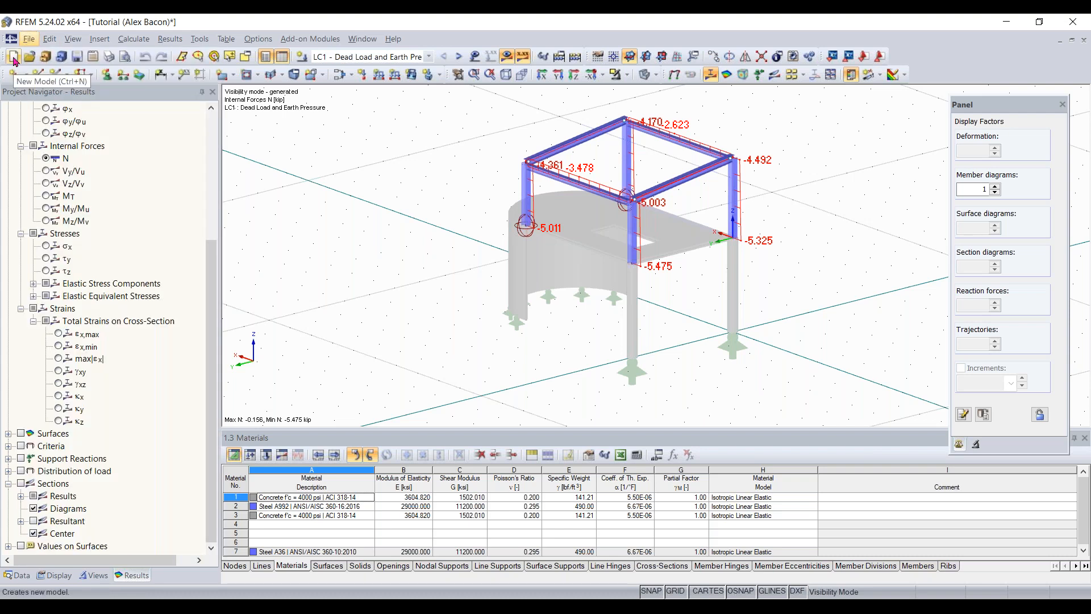
left_click(14, 58)
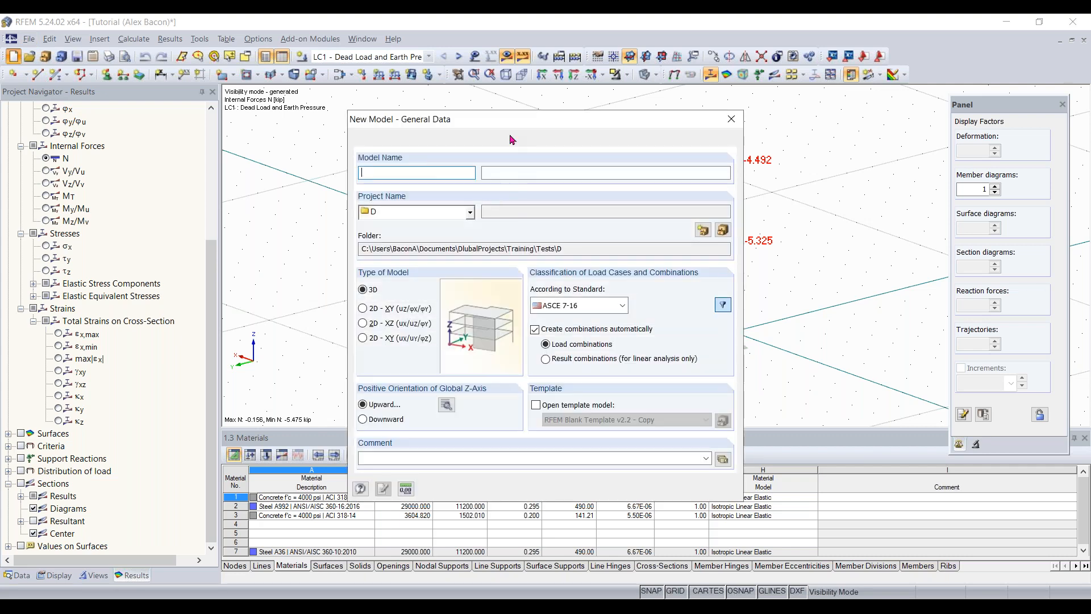
left_click_drag(534, 121, 510, 115)
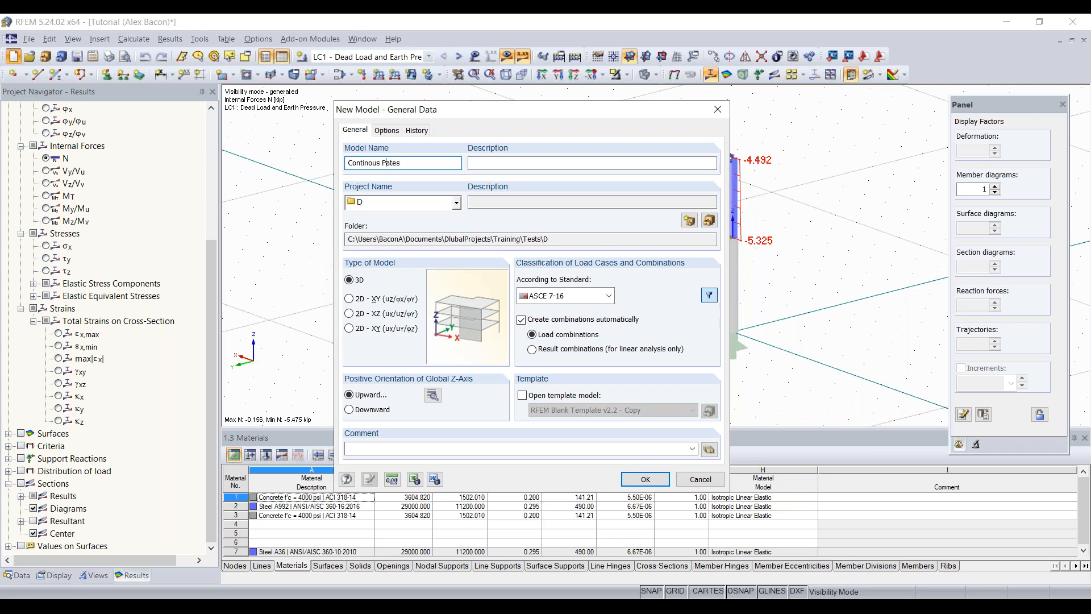
left_click(552, 163)
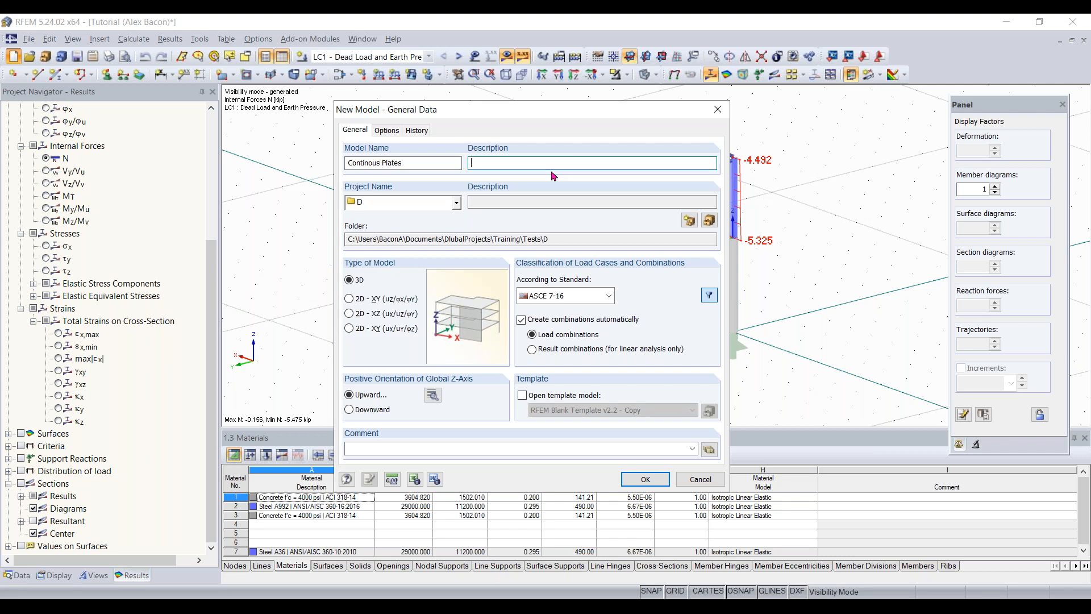
type("Compare plates and beam")
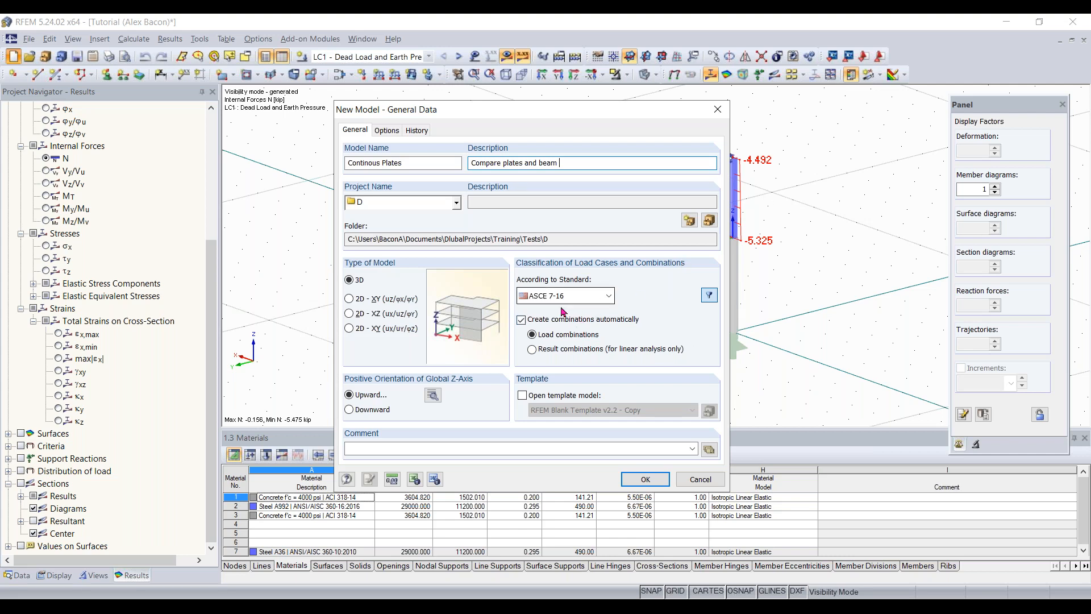
- Look through the available standards for classifying load cases and combinations, keeping ASCE 7-16
left_click(589, 301)
left_click(589, 300)
left_click(588, 299)
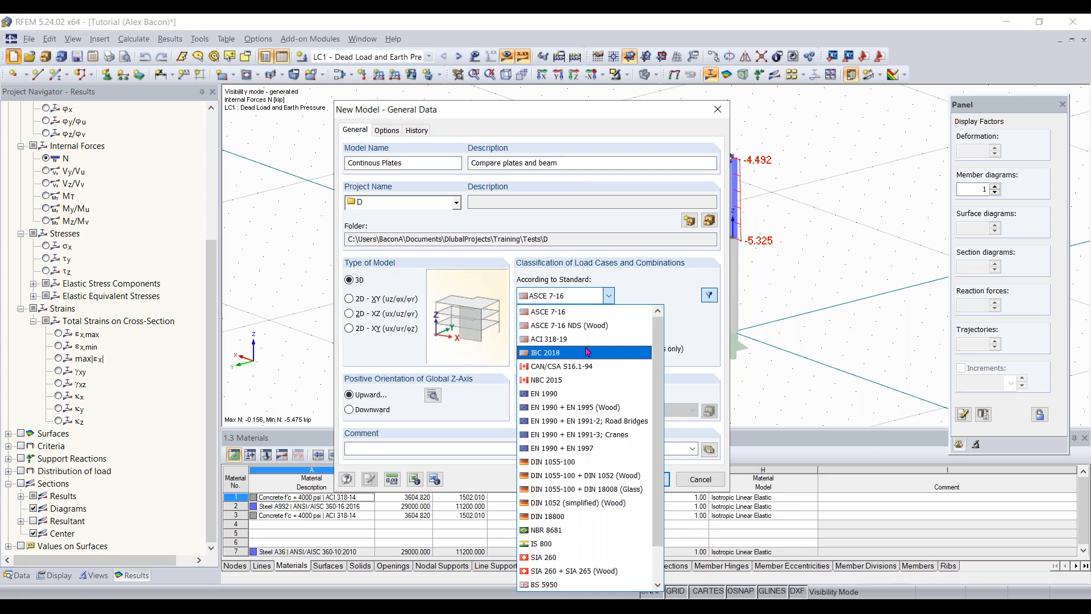
scroll(582, 352, "down", 1)
scroll(570, 370, "down", 2)
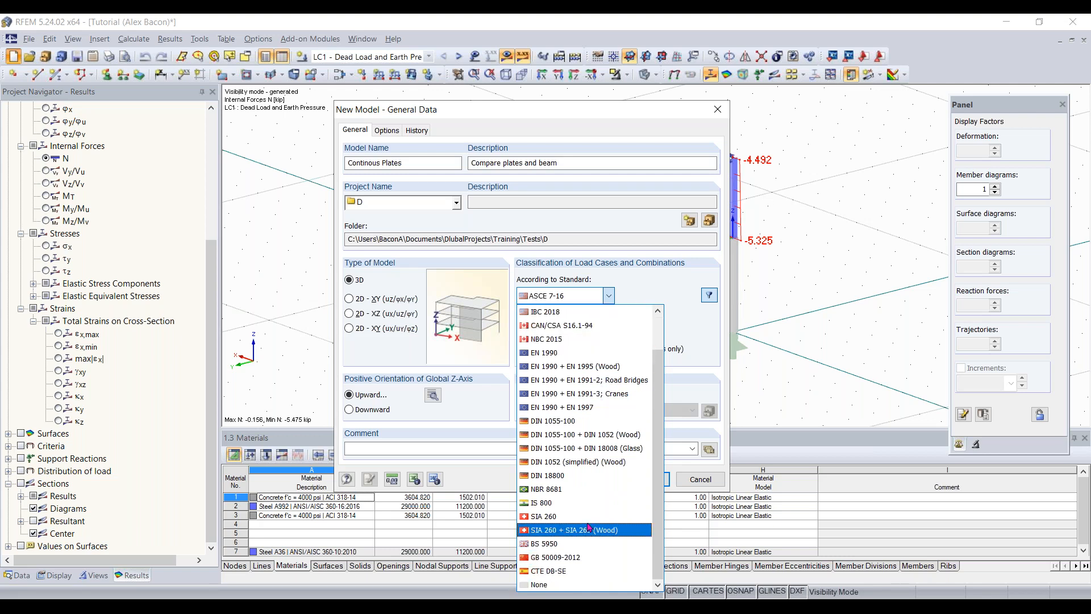
left_click(610, 296)
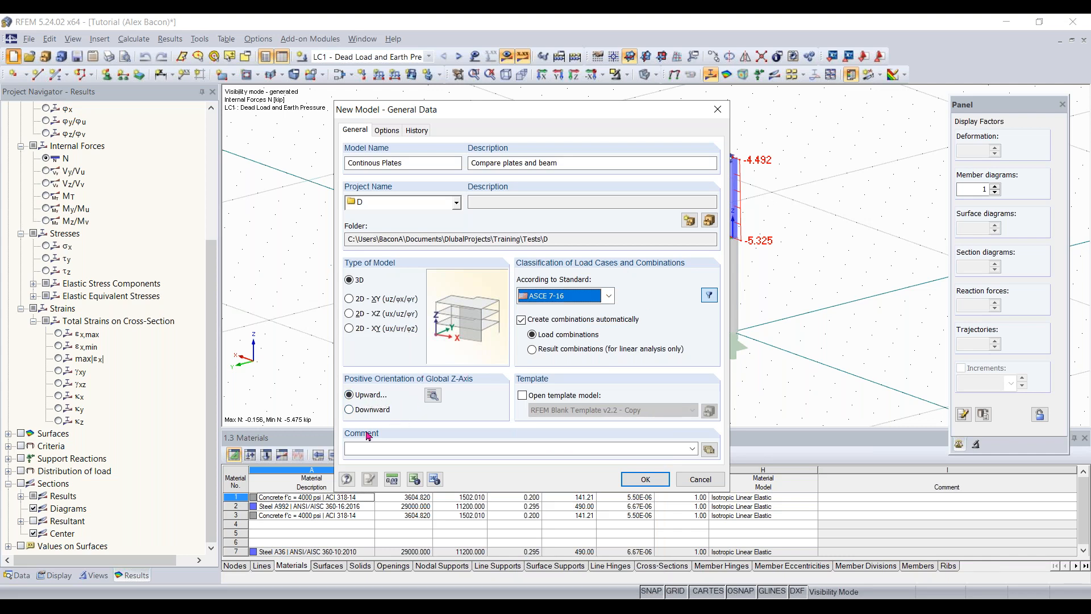
- Accept the downward orientation of the local z-axis and create the 3D model
left_click(433, 395)
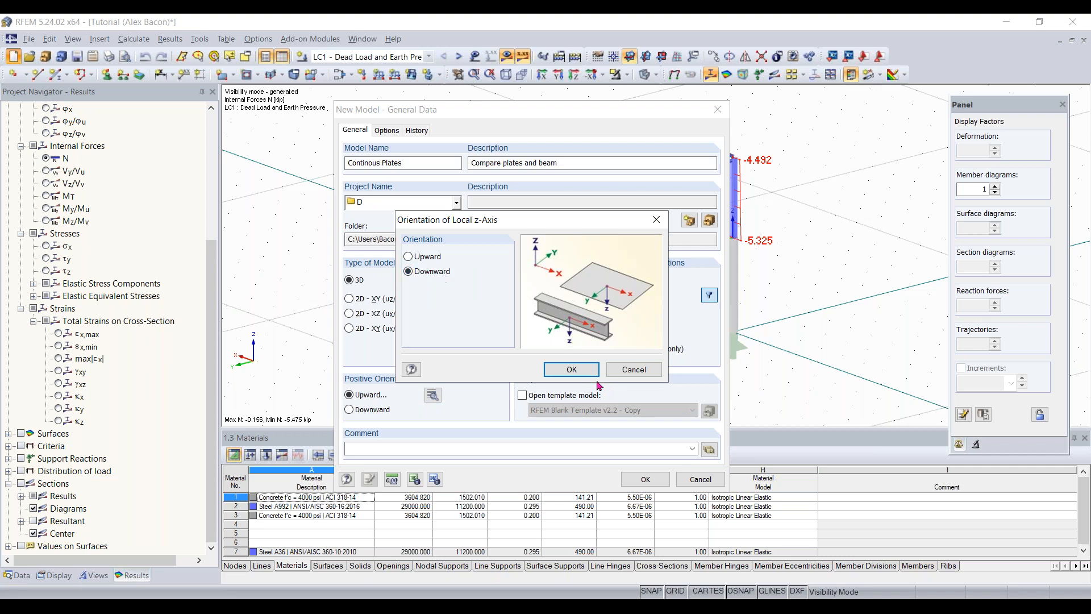
left_click(573, 371)
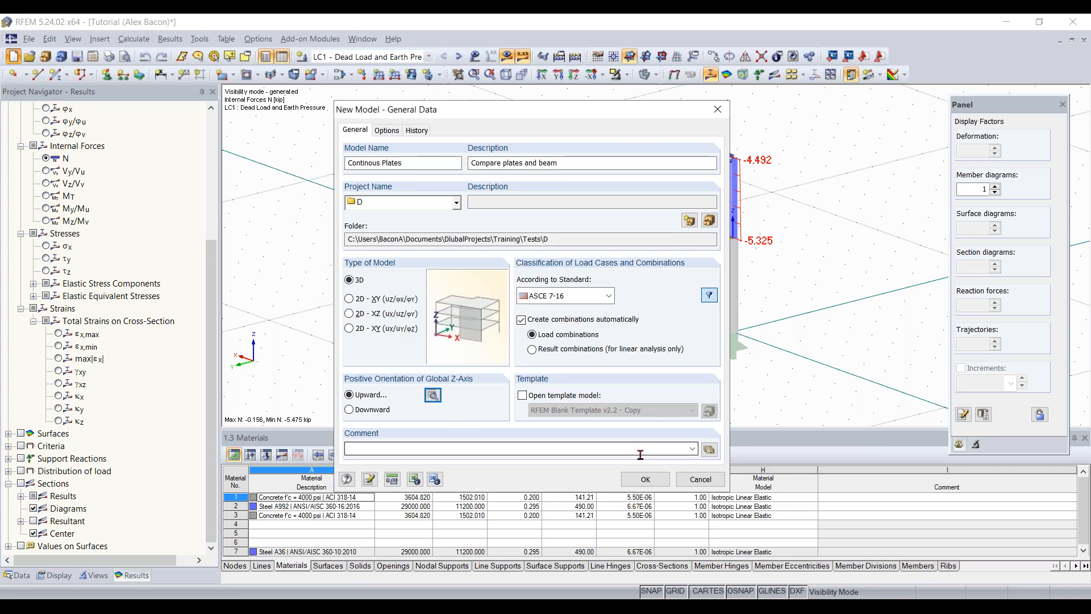
left_click(646, 480)
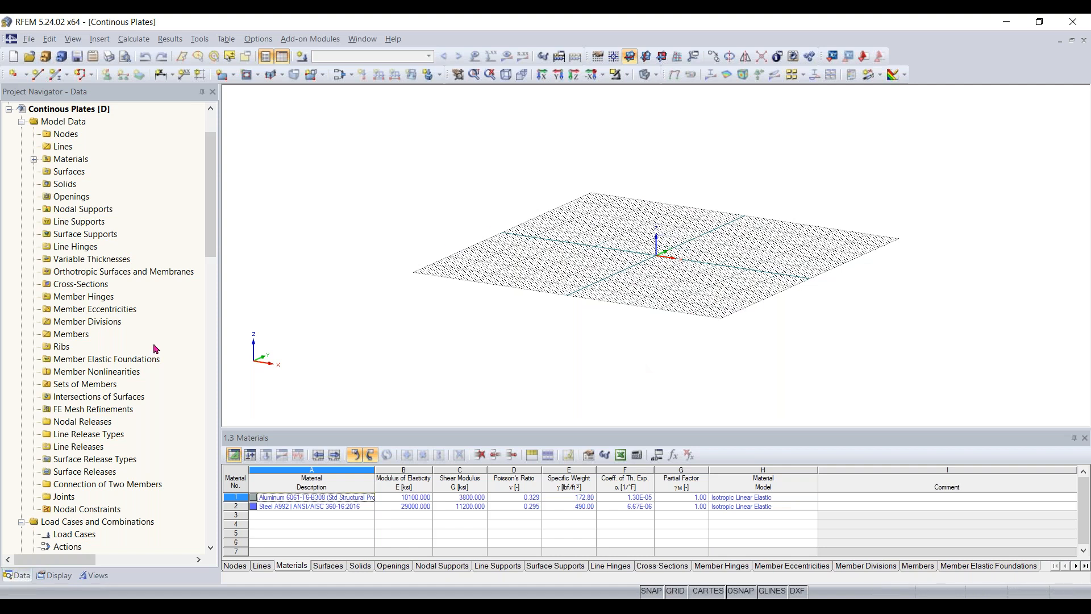
- Look through the new model's data tree from the model data down to the add-on modules and back
scroll(154, 347, "down", 5)
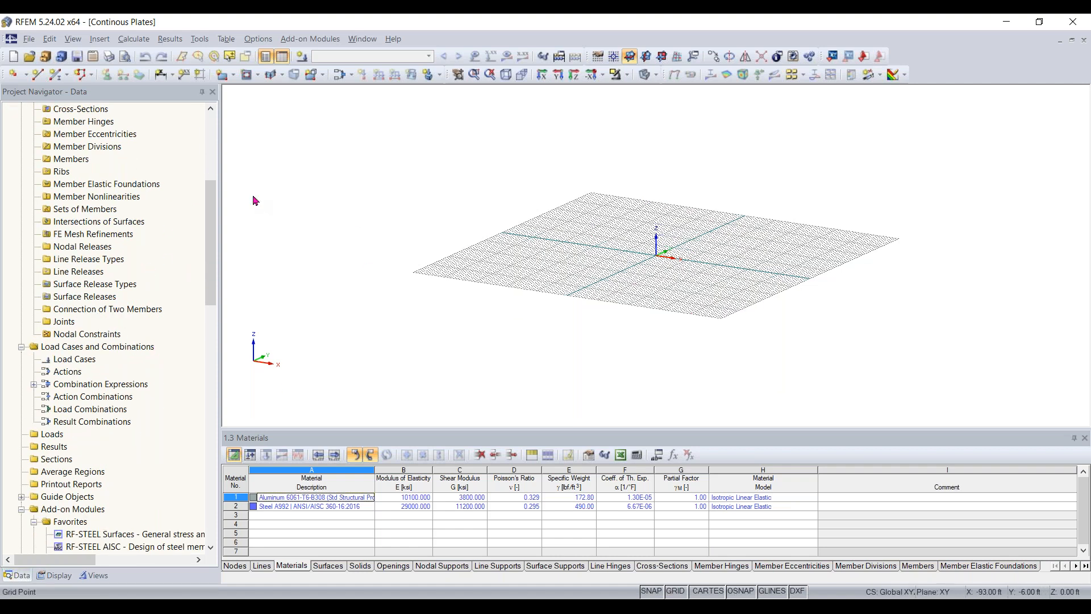
scroll(170, 241, "down", 4)
scroll(171, 241, "down", 3)
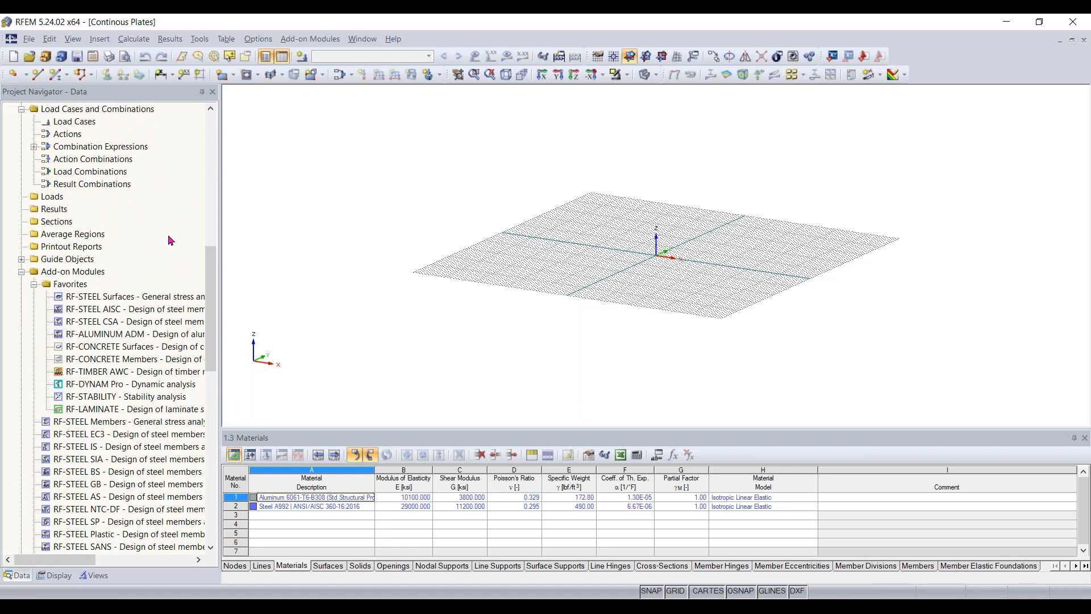
scroll(106, 424, "down", 3)
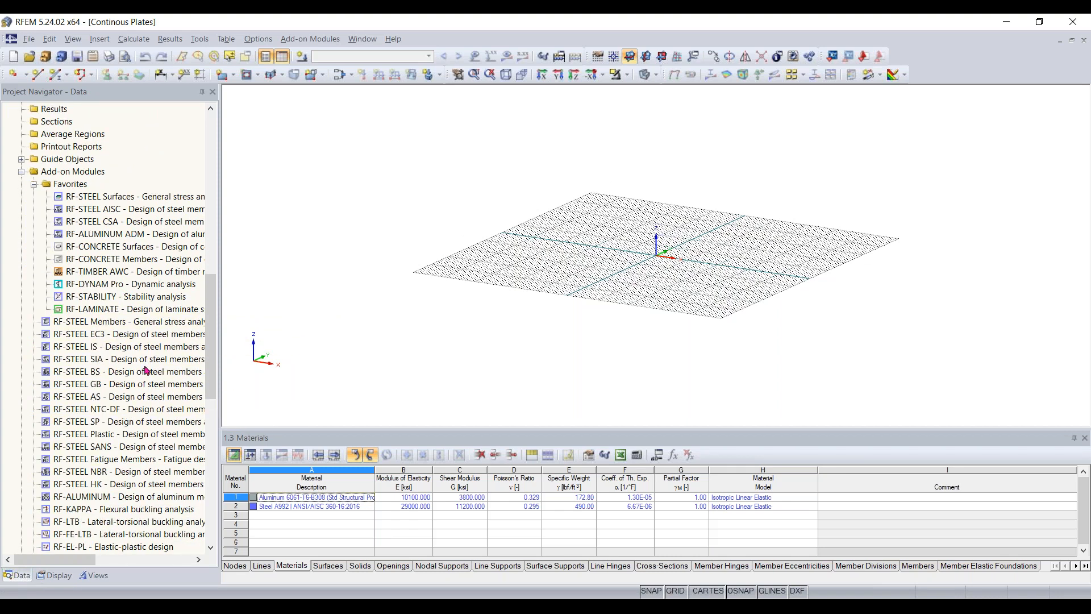
scroll(158, 241, "down", 1)
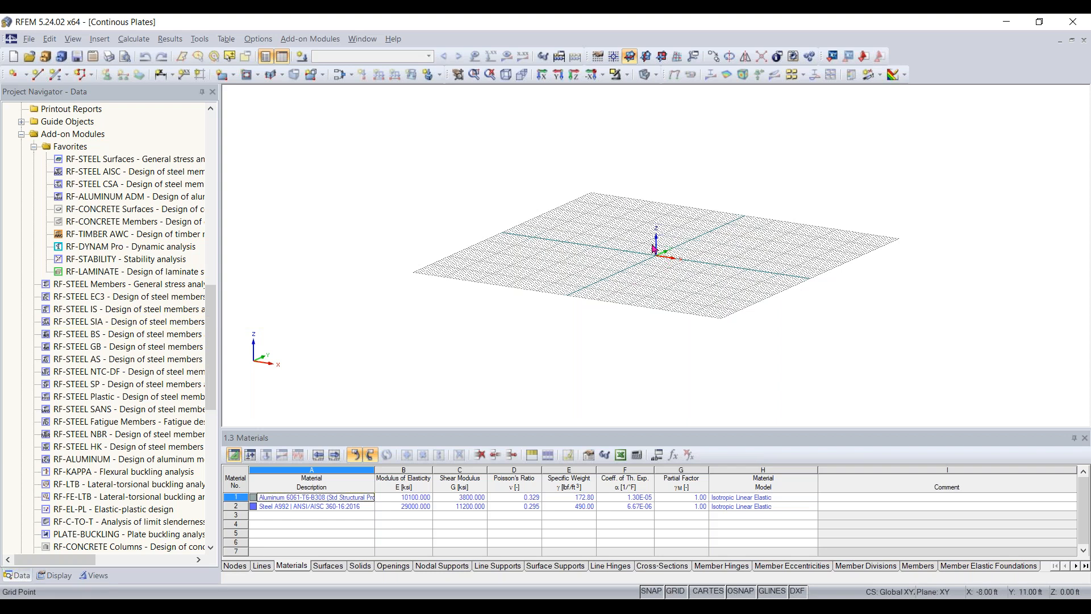
scroll(213, 281, "up", 1)
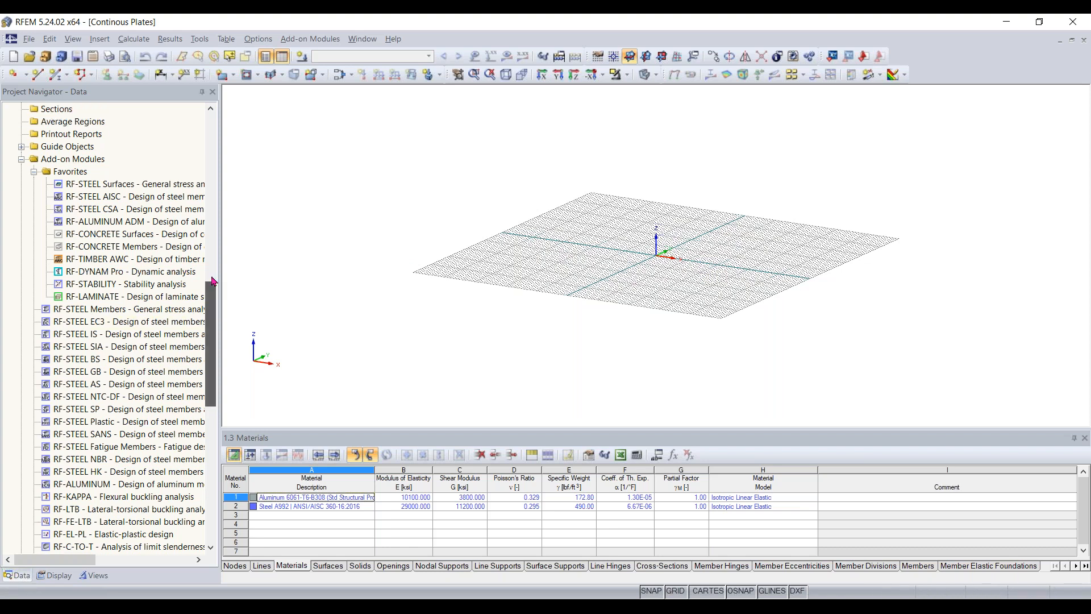
scroll(214, 280, "up", 15)
- Examine the empty work plane grid and its origin from several angles and distances
middle_click_drag(682, 258, 612, 372)
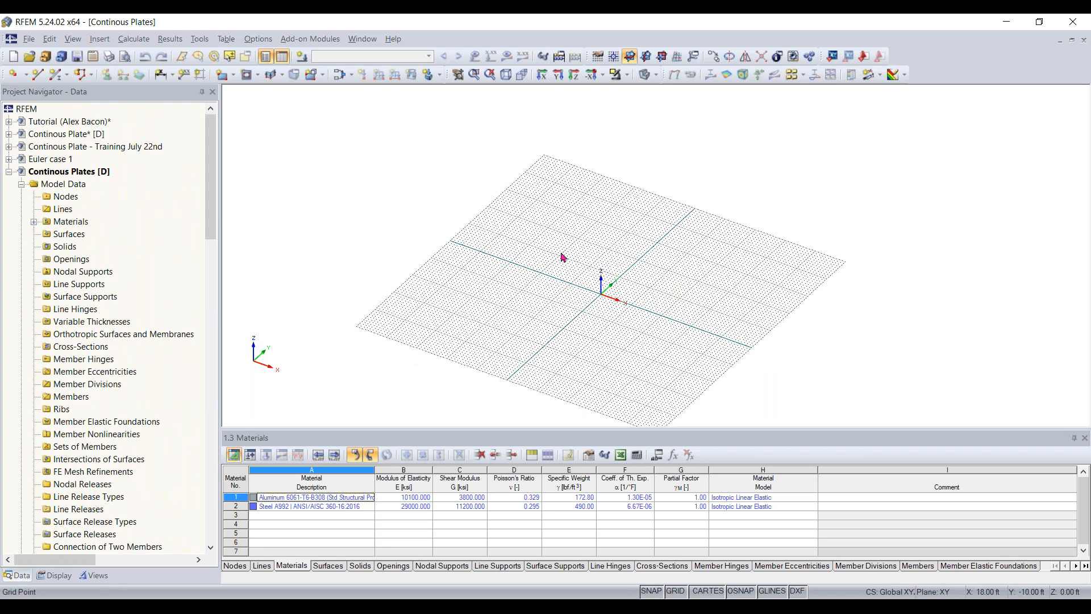
scroll(630, 316, "up", 3)
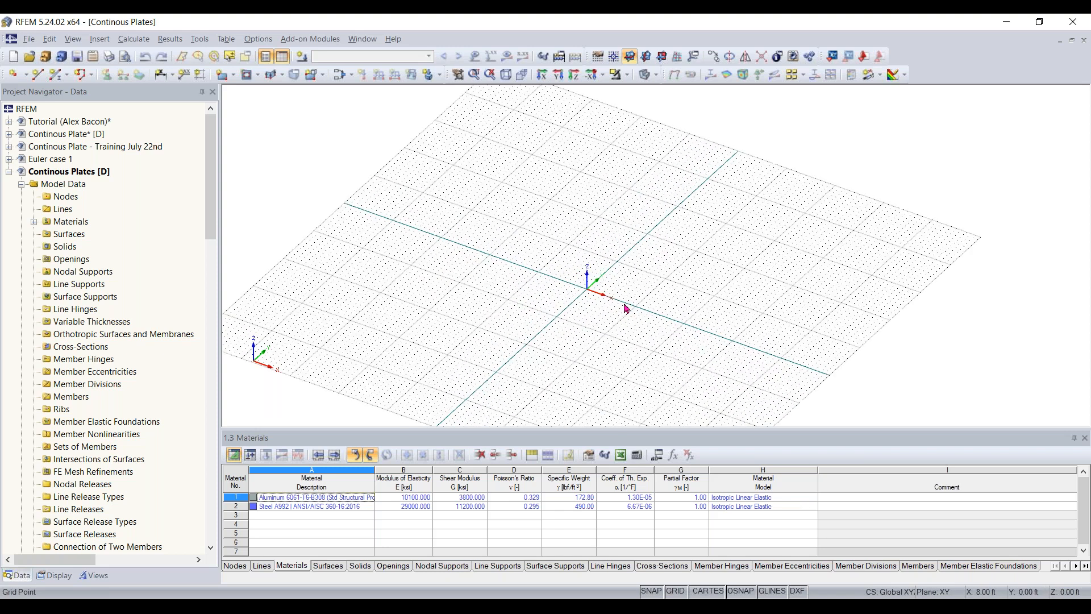
middle_click_drag(616, 310, 783, 281, "ctrl")
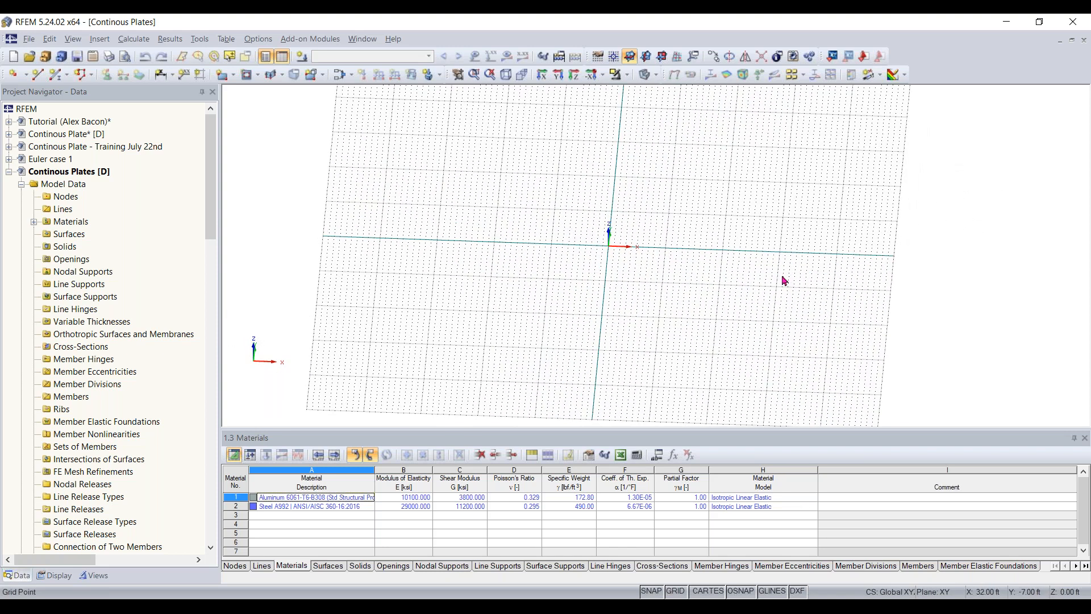
scroll(779, 282, "down", 2)
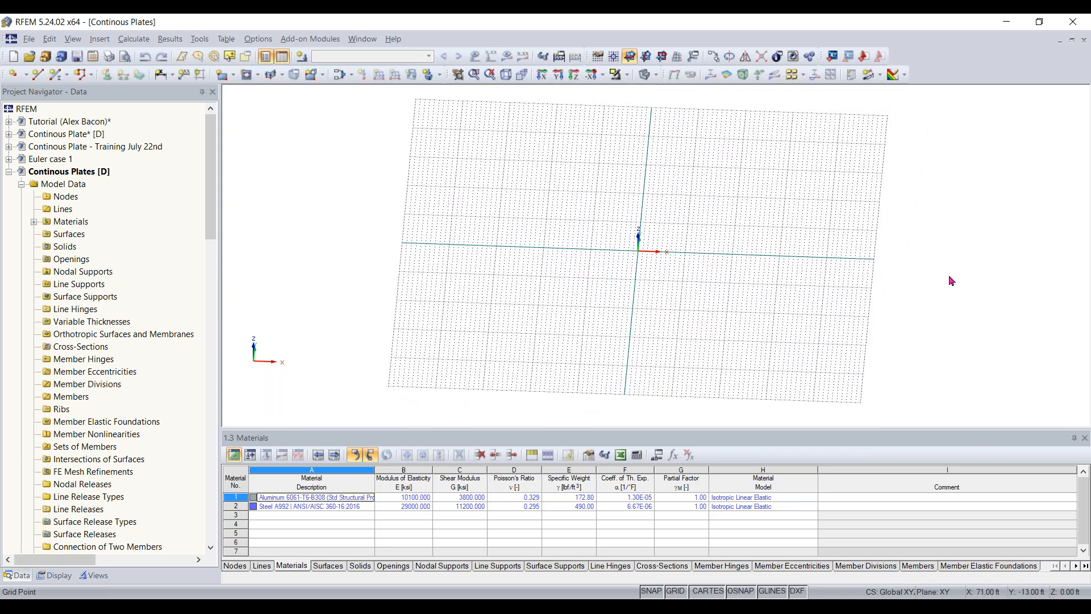
scroll(658, 259, "up", 3)
scroll(653, 245, "up", 2)
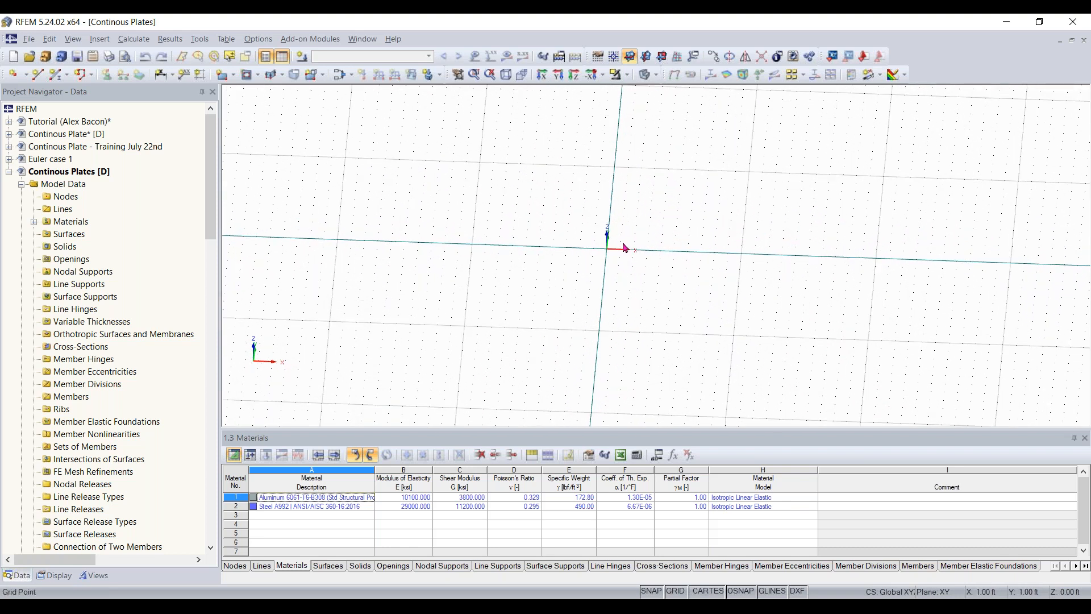
scroll(748, 251, "down", 4)
middle_click_drag(746, 301, 680, 187, "ctrl")
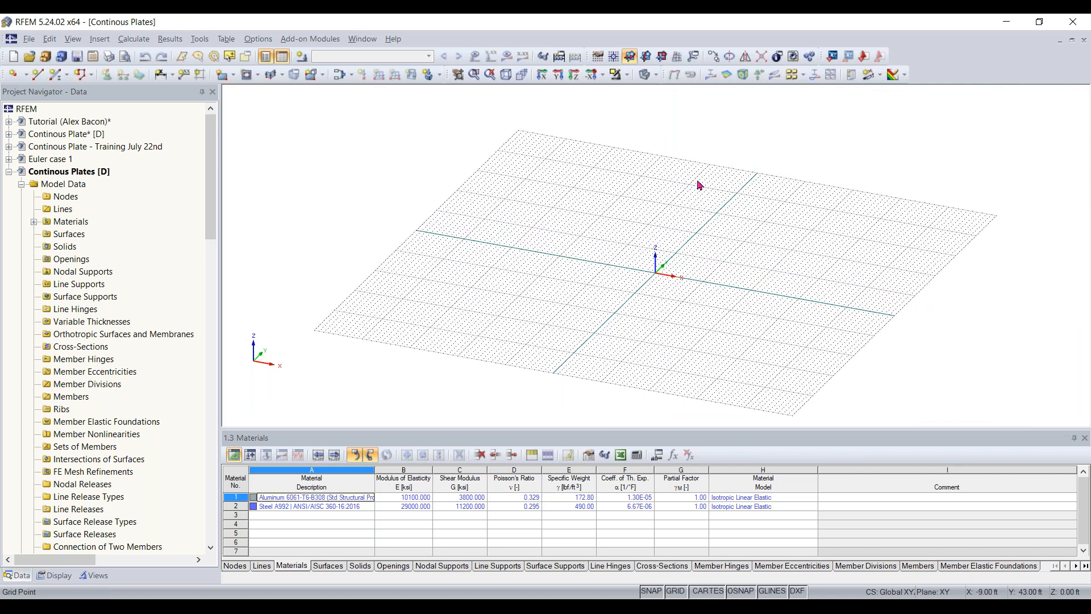
- Review the work plane and grid/snap settings, accept them and view the grid again
left_click(598, 58)
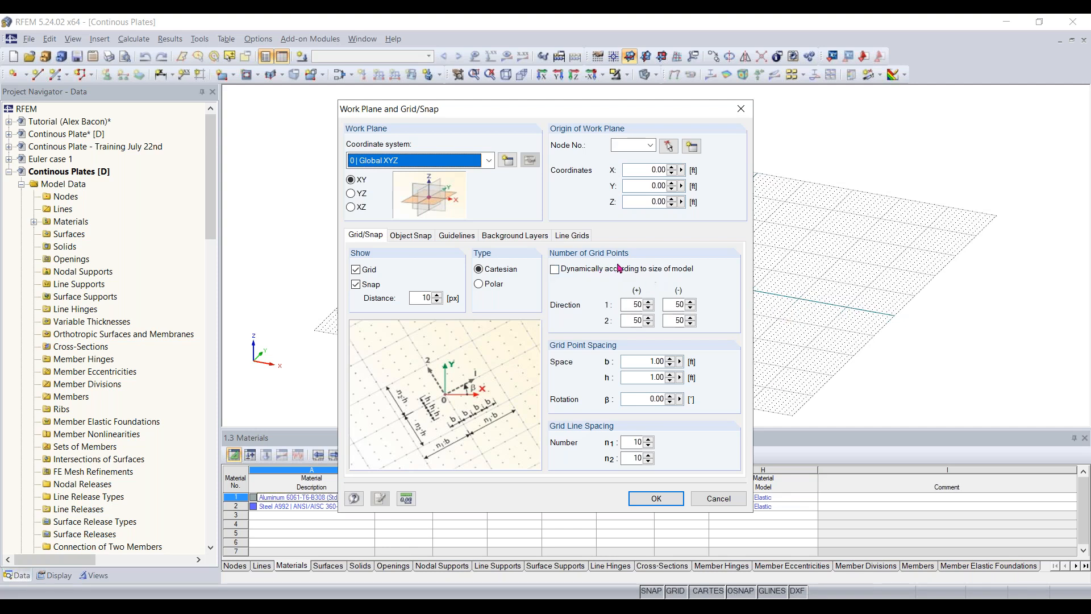
left_click(657, 506)
scroll(680, 320, "down", 1)
middle_click_drag(681, 321, 644, 307)
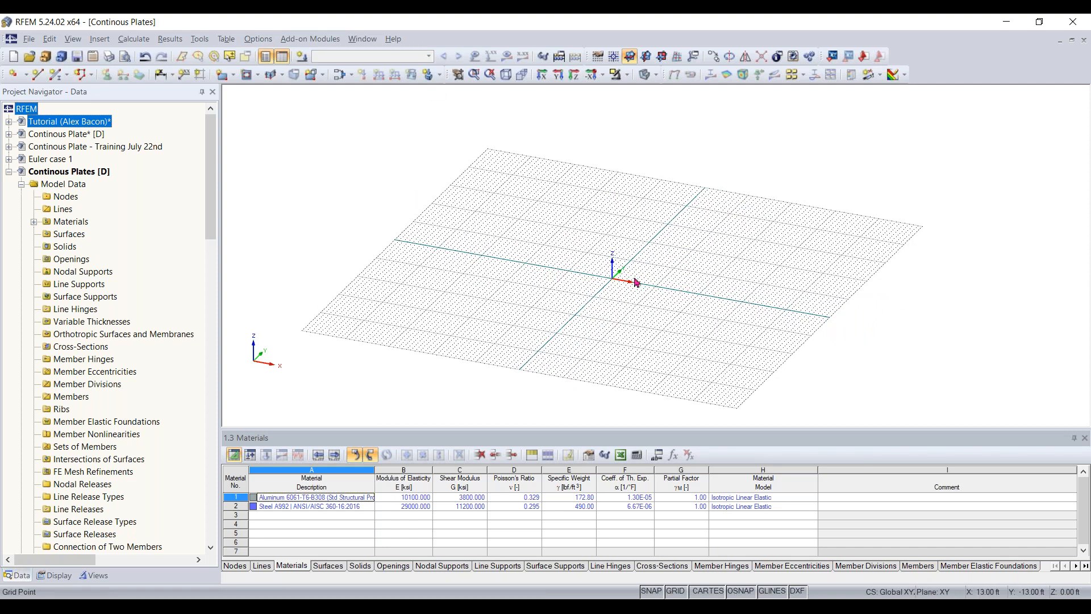
- Open the units and decimal places settings and review the units for the model and the loads
left_click(260, 39)
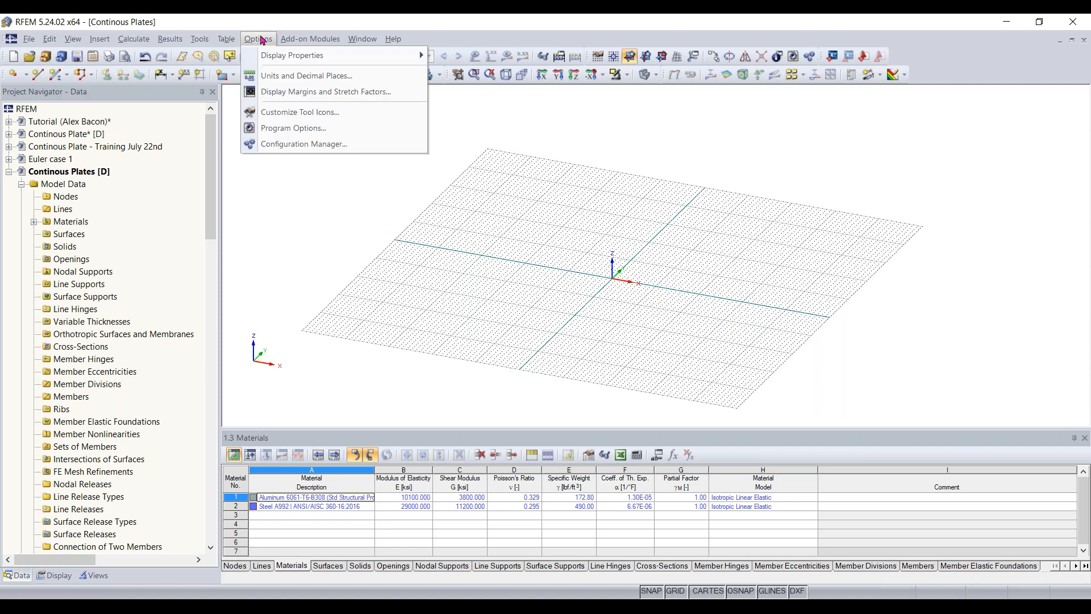
left_click(270, 77)
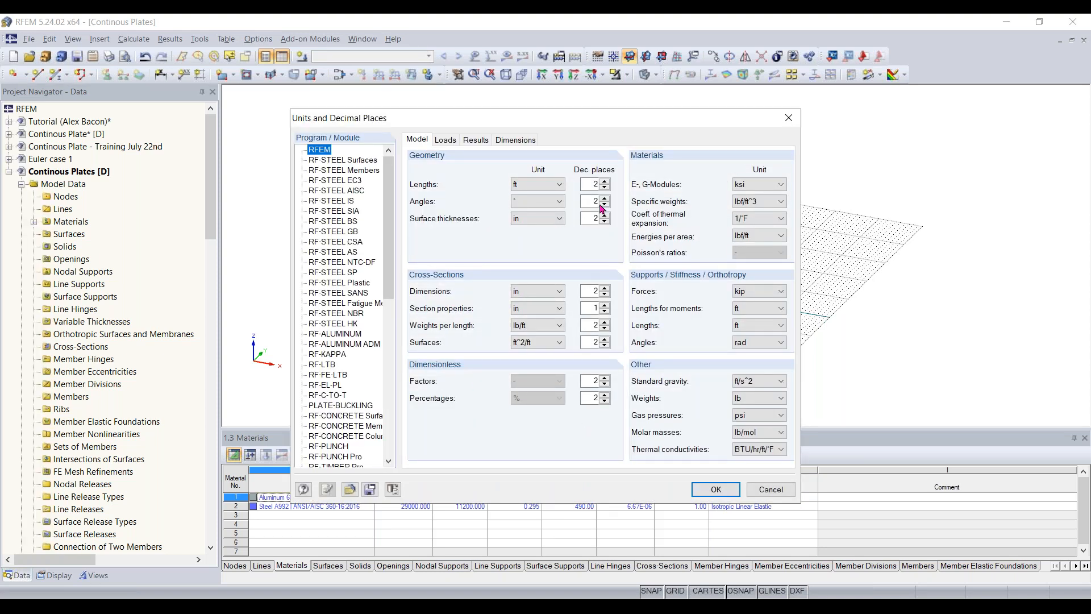
left_click(446, 140)
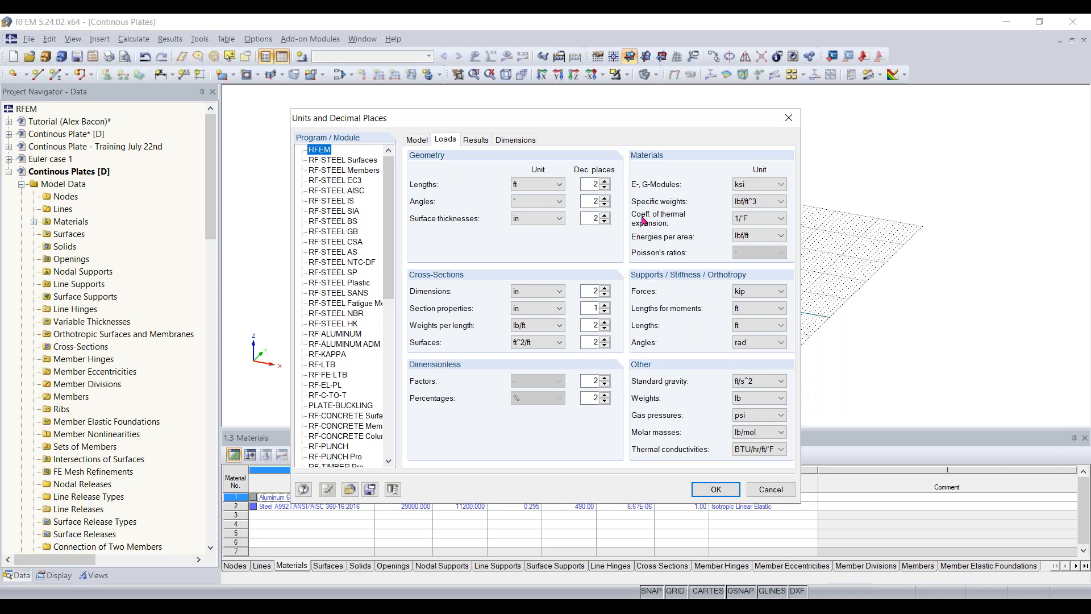
left_click(419, 140)
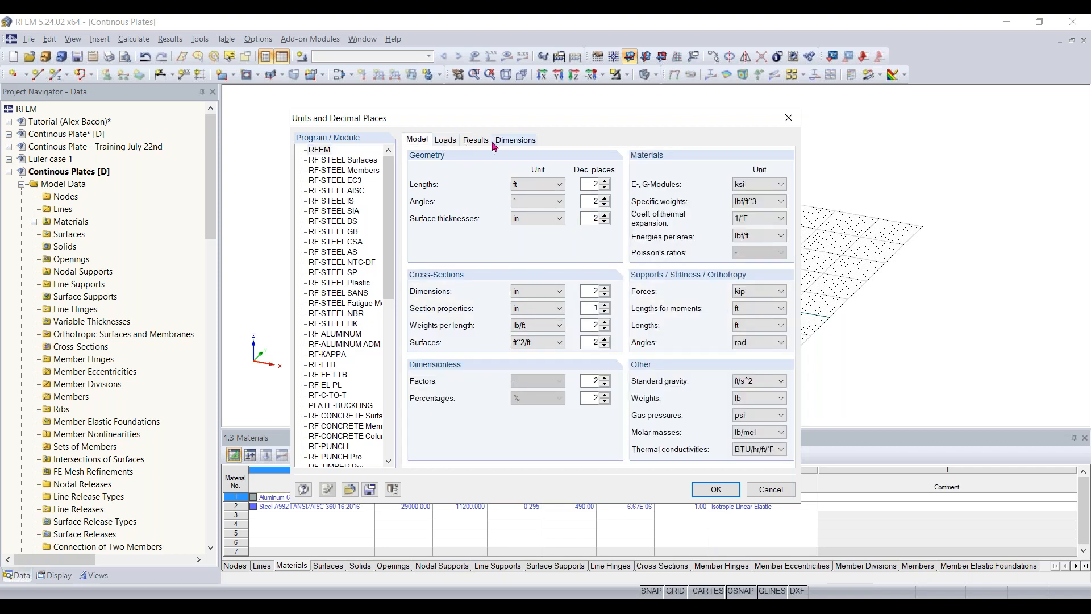
- Load the Metric units profile, switch back to the Imperial profile and accept the unit settings
left_click(349, 490)
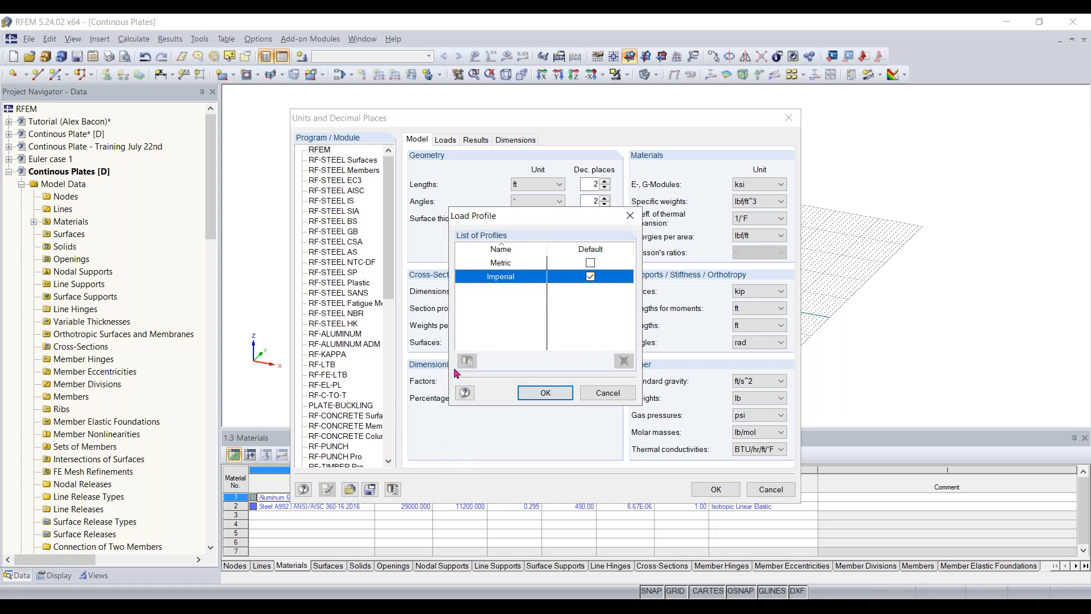
double_click(518, 264)
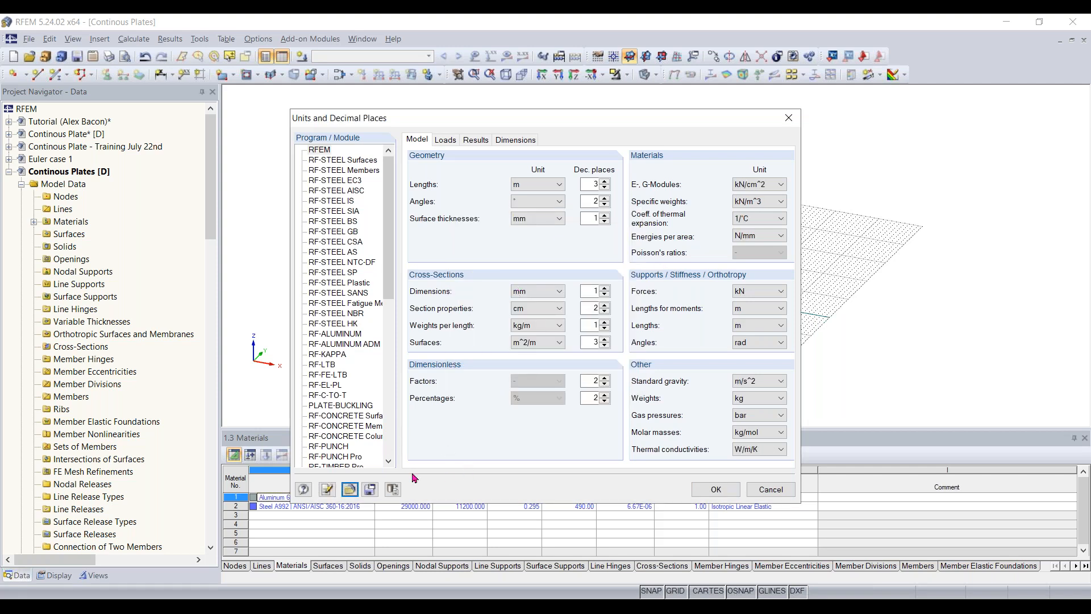
left_click(350, 490)
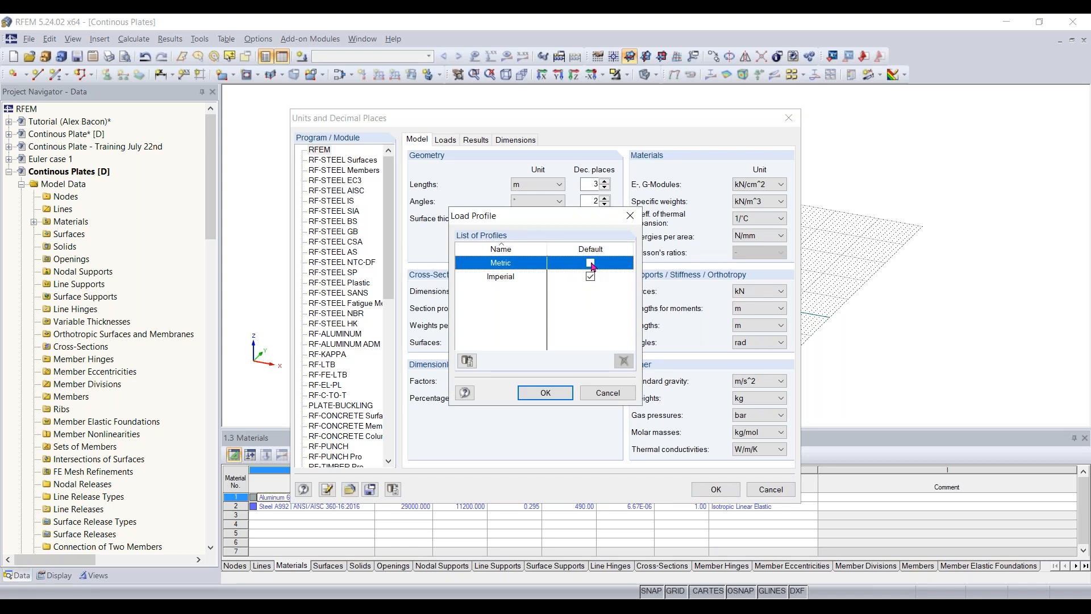
double_click(515, 280)
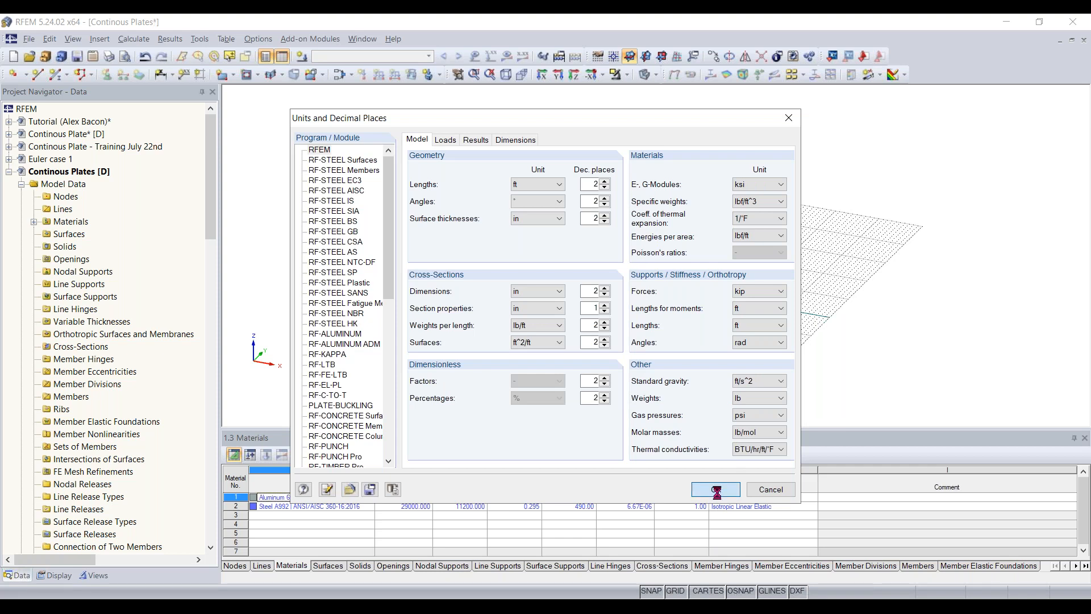
left_click(717, 490)
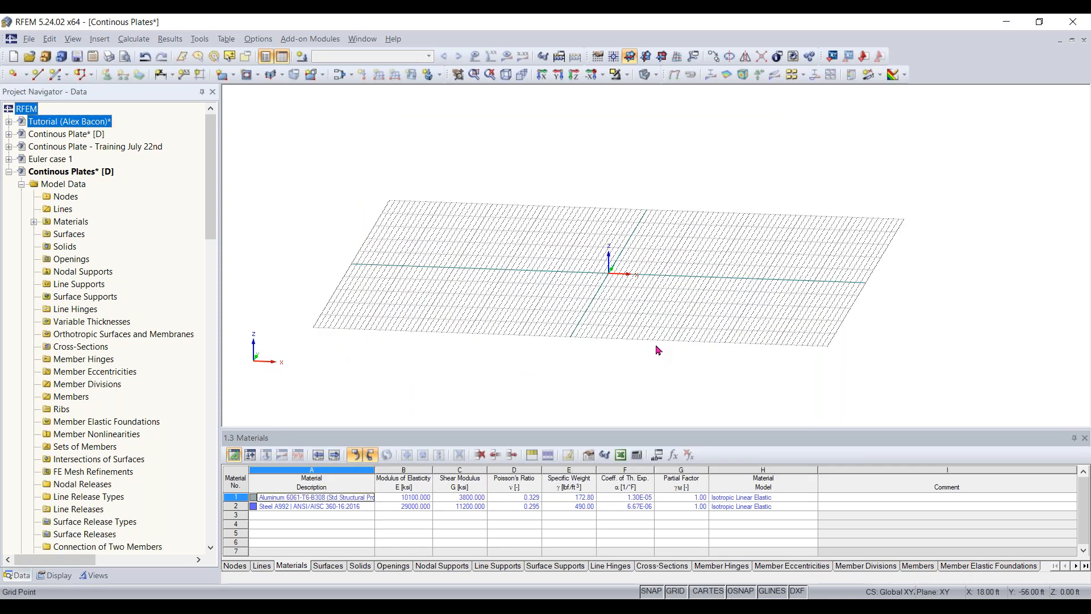
middle_click_drag(670, 315, 585, 318, "ctrl")
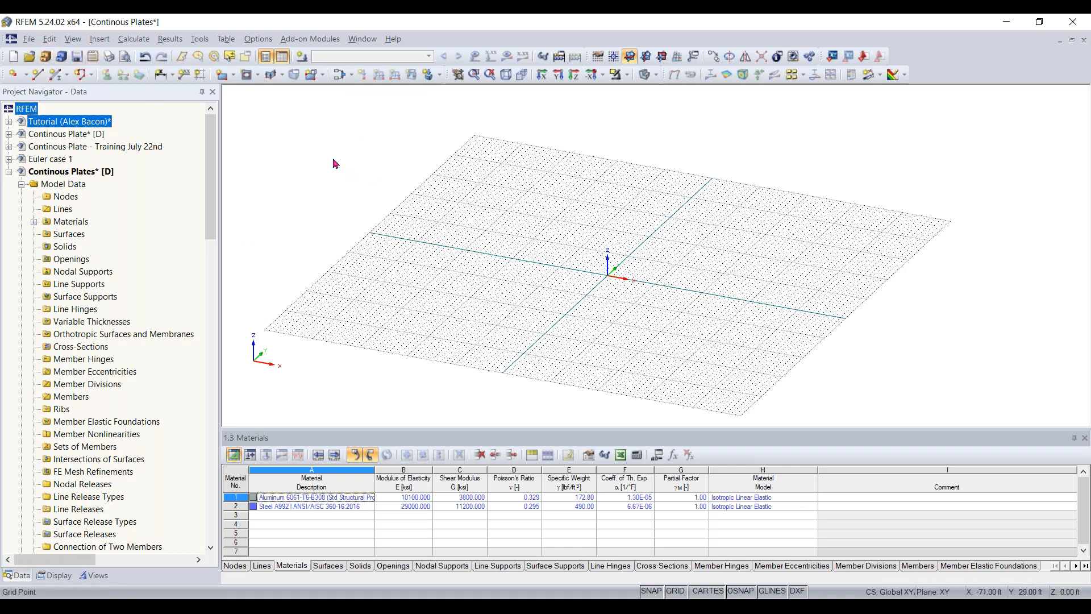
- Try to import a model directly from Autodesk AutoCAD
left_click(27, 40)
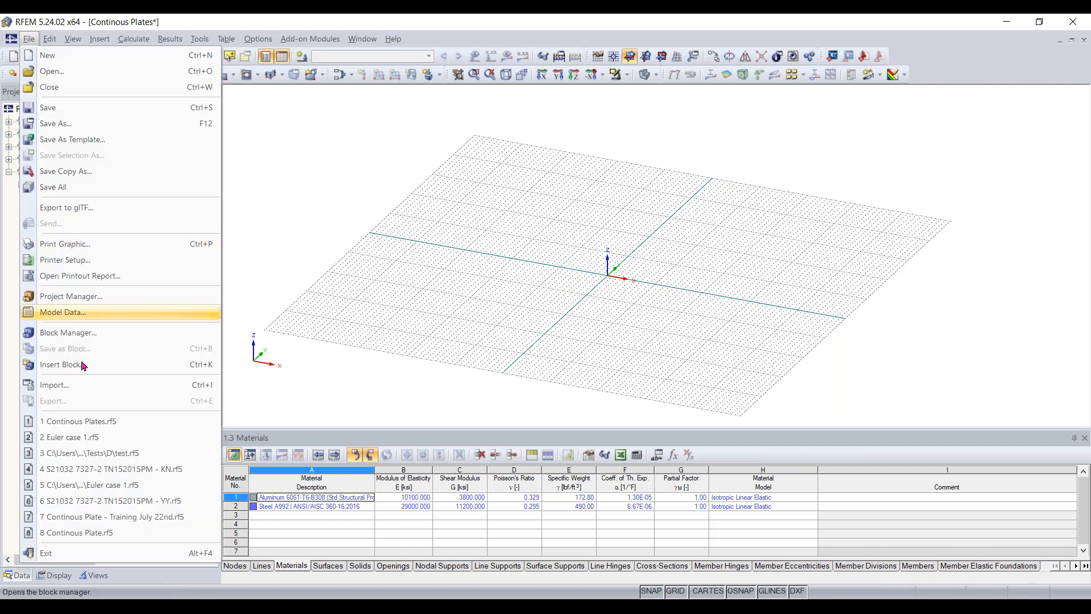
left_click(71, 387)
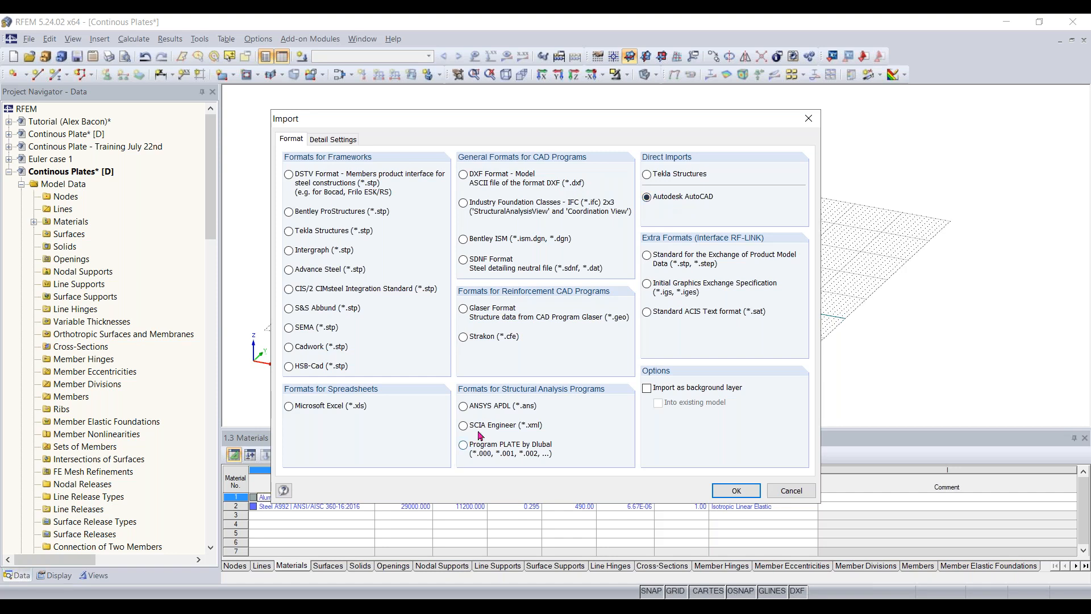
left_click(727, 491)
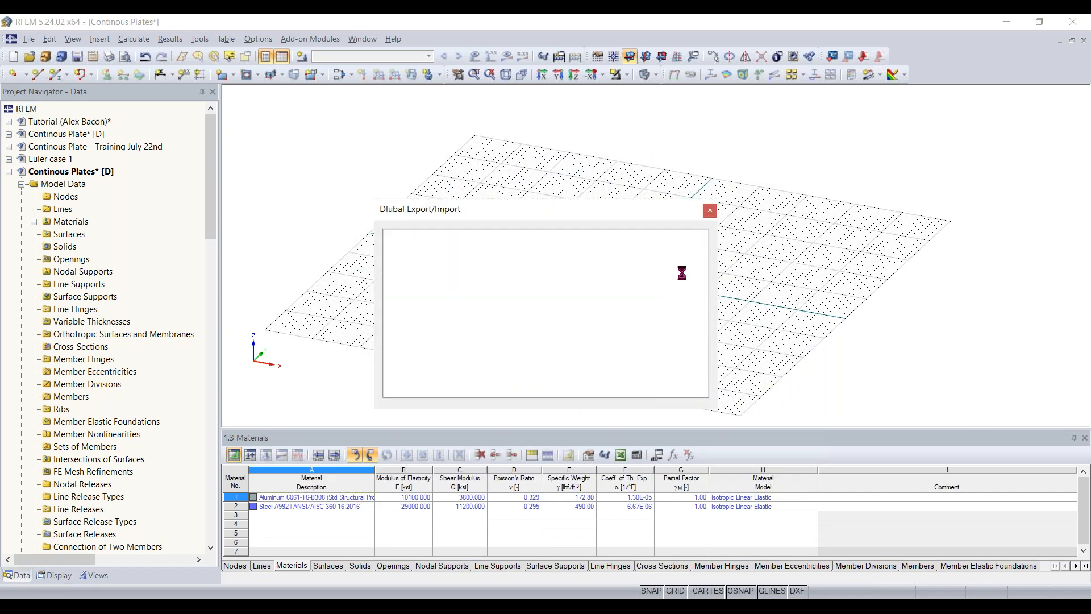
left_click(680, 282)
mouse_move(628, 270)
middle_mouse_down("ctrl")
mouse_move(610, 309)
mouse_move(670, 328)
mouse_move(645, 276)
middle_mouse_up("ctrl")
scroll(658, 304, "up", 4)
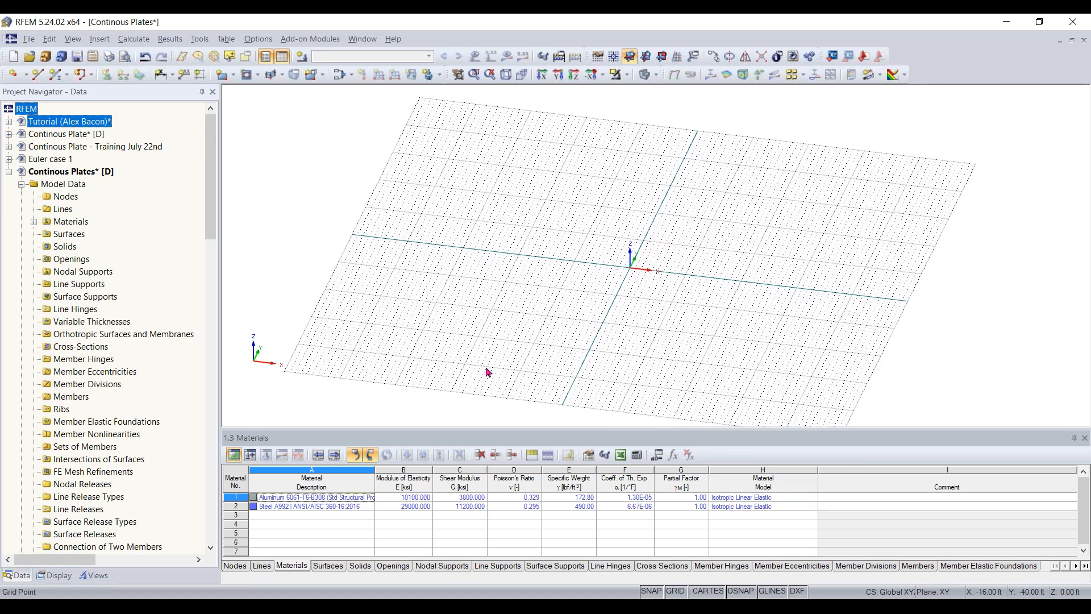
- Delete both preset materials, the aluminum 6061-T6 and the A992 steel, from the materials table
left_click(312, 498)
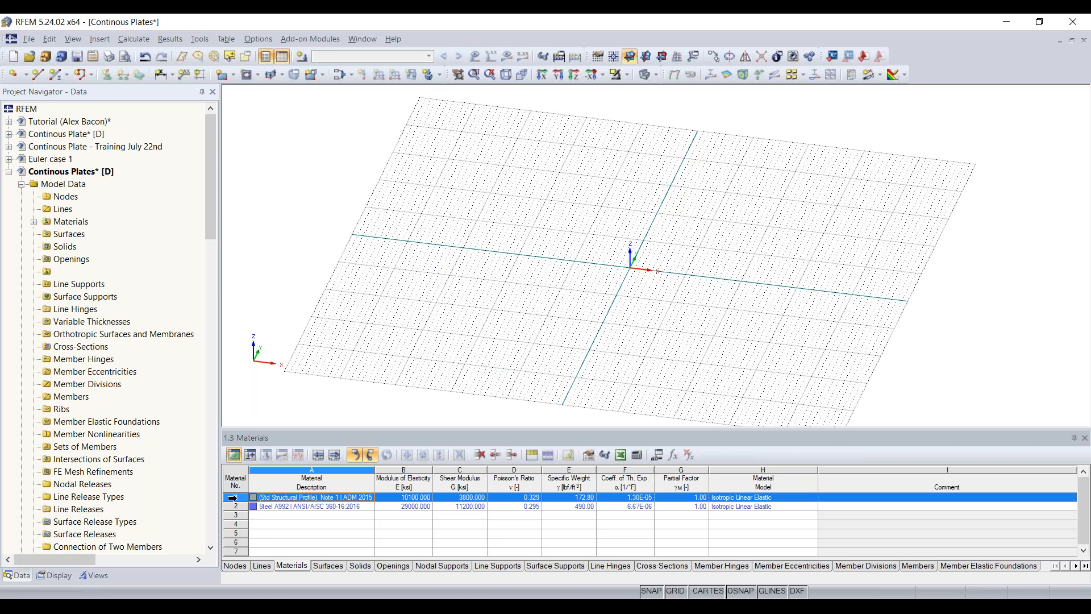
key("Delete")
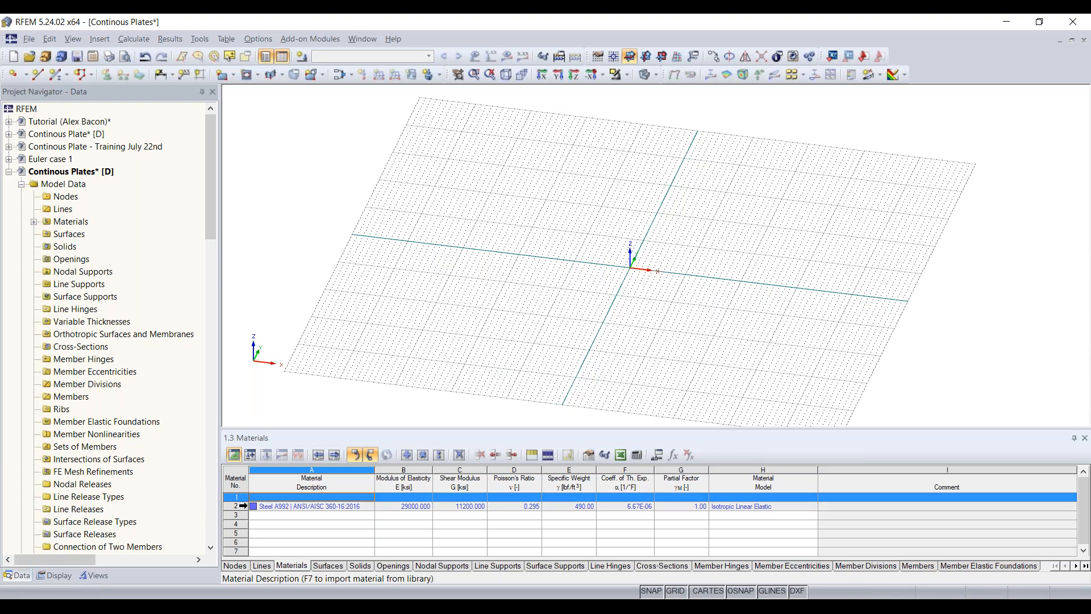
left_click(244, 506)
key("Delete")
left_click(572, 268)
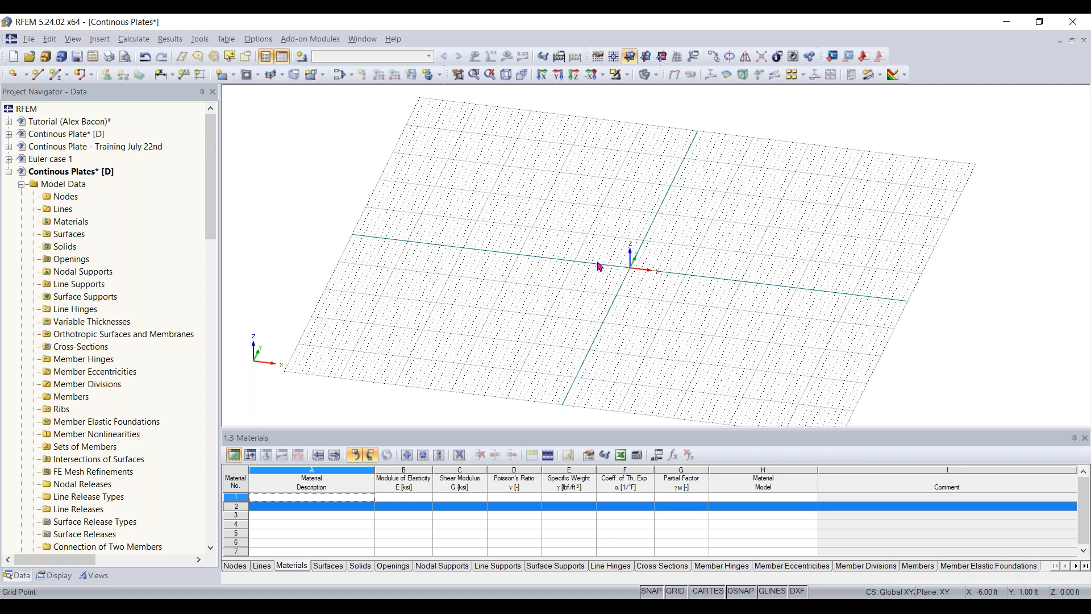
- Start a new rectangular surface and open the material library to choose its material
scroll(594, 267, "down", 2)
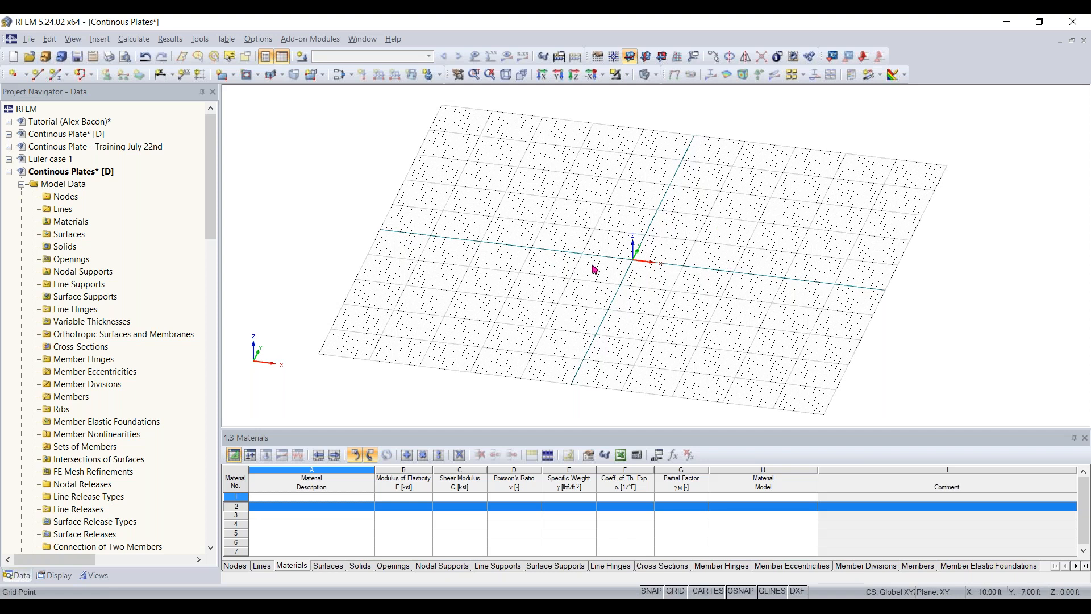
middle_click_drag(650, 264, 614, 301)
middle_click_drag(591, 288, 539, 321)
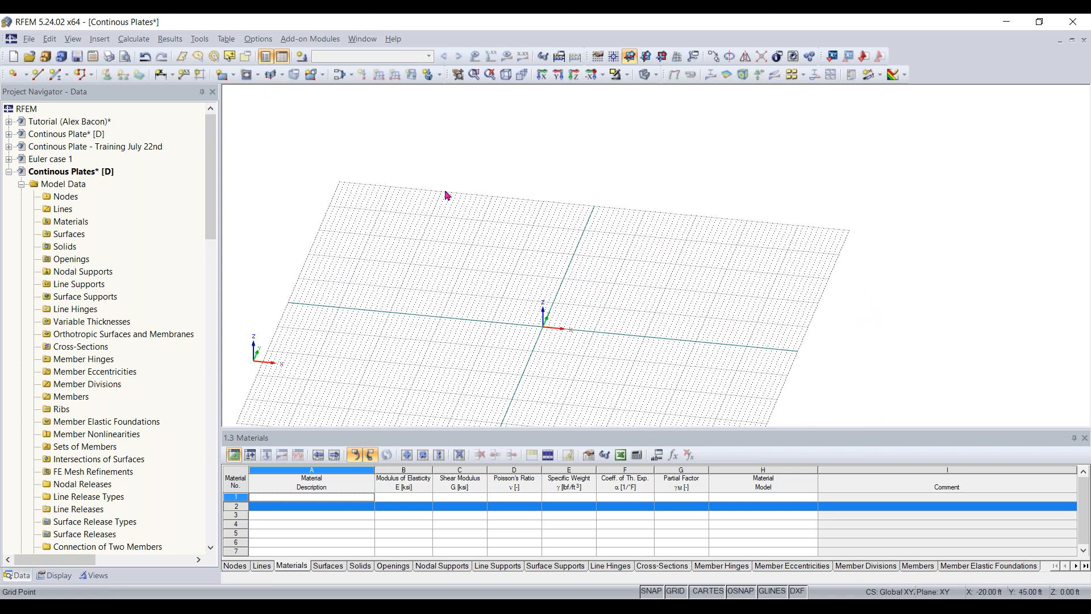
left_click(222, 78)
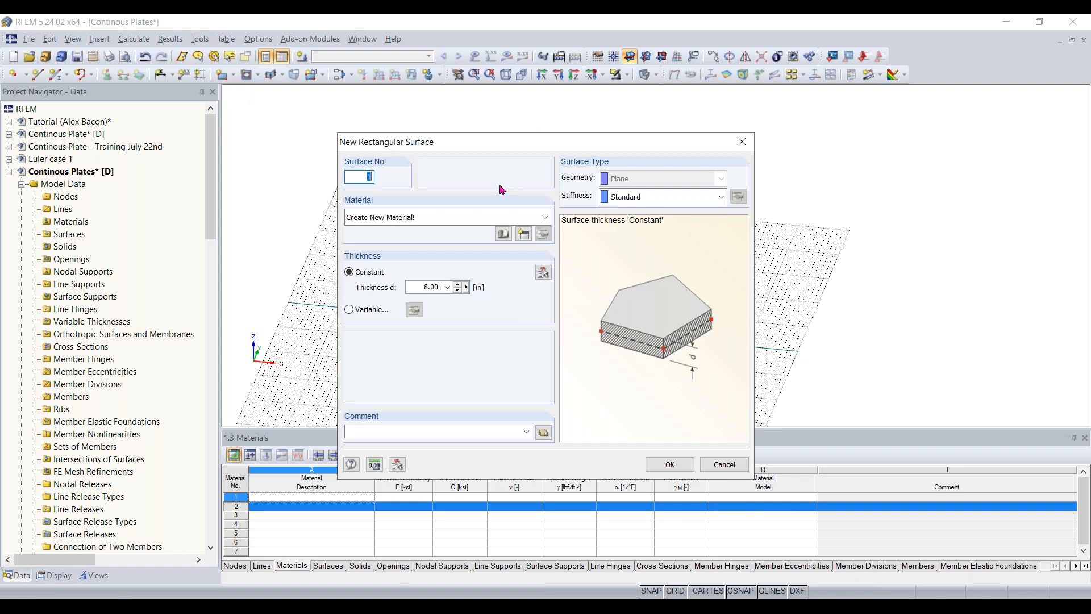
left_click_drag(497, 149, 515, 127)
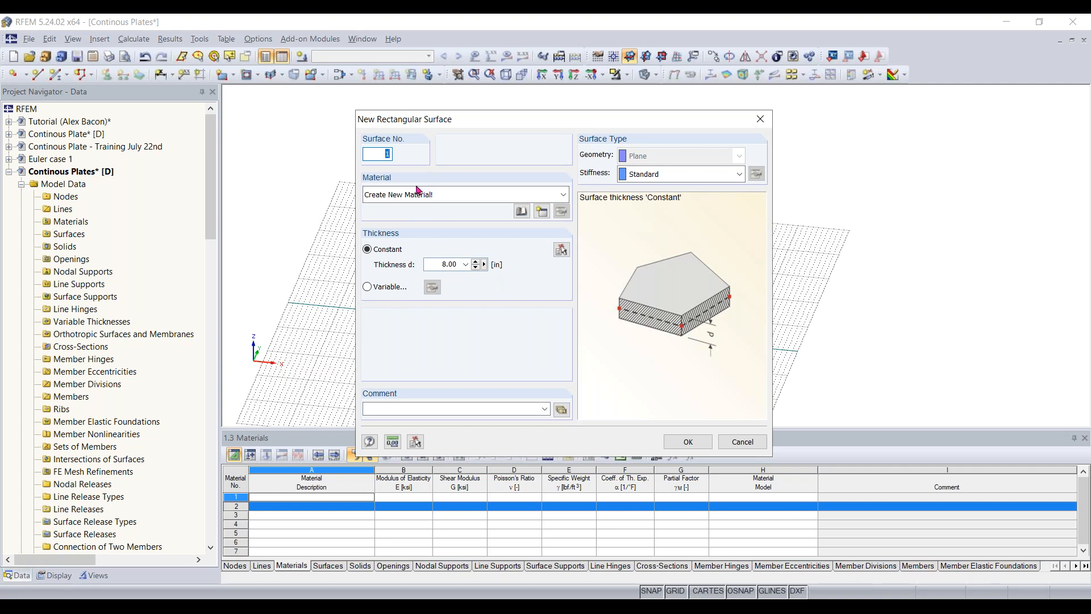
left_click(522, 212)
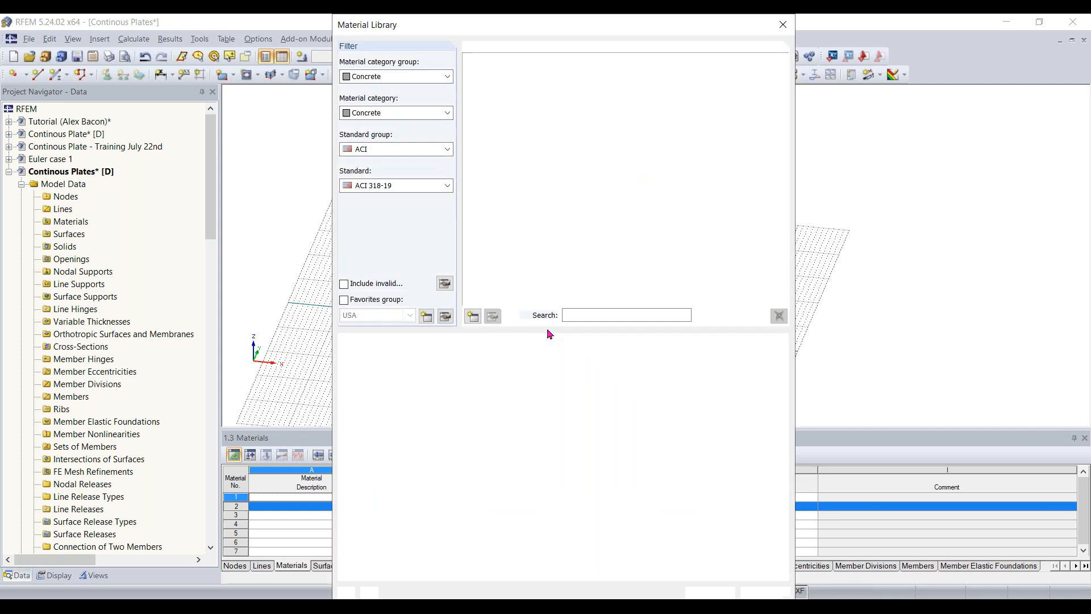
mouse_move(541, 26)
left_mouse_down()
mouse_move(551, 27)
mouse_move(540, 30)
left_mouse_up()
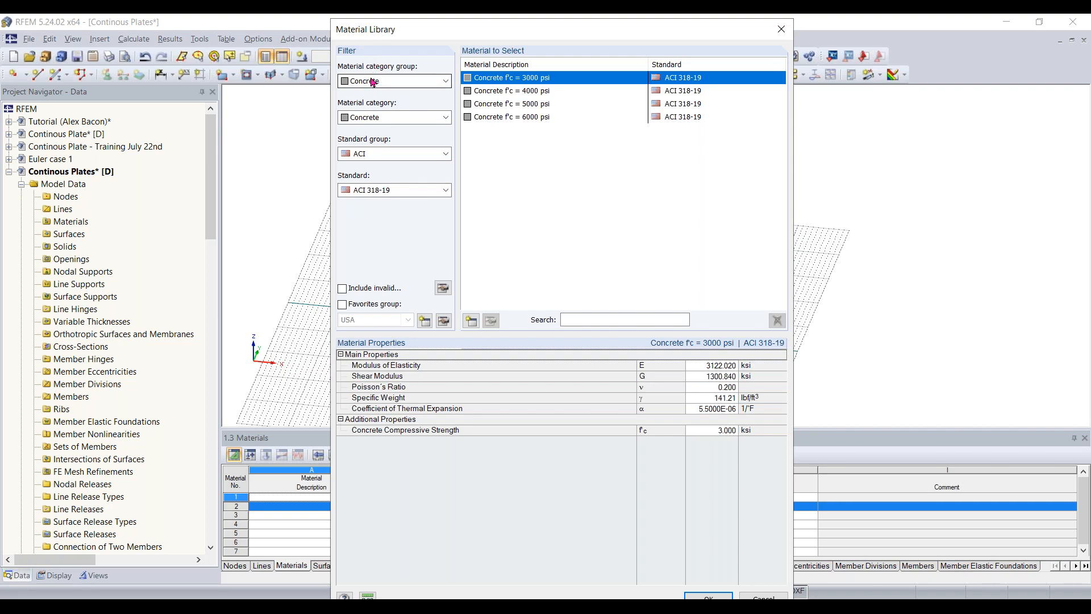
- Filter the material library to the Concrete category group and the Concrete material category
left_click(404, 83)
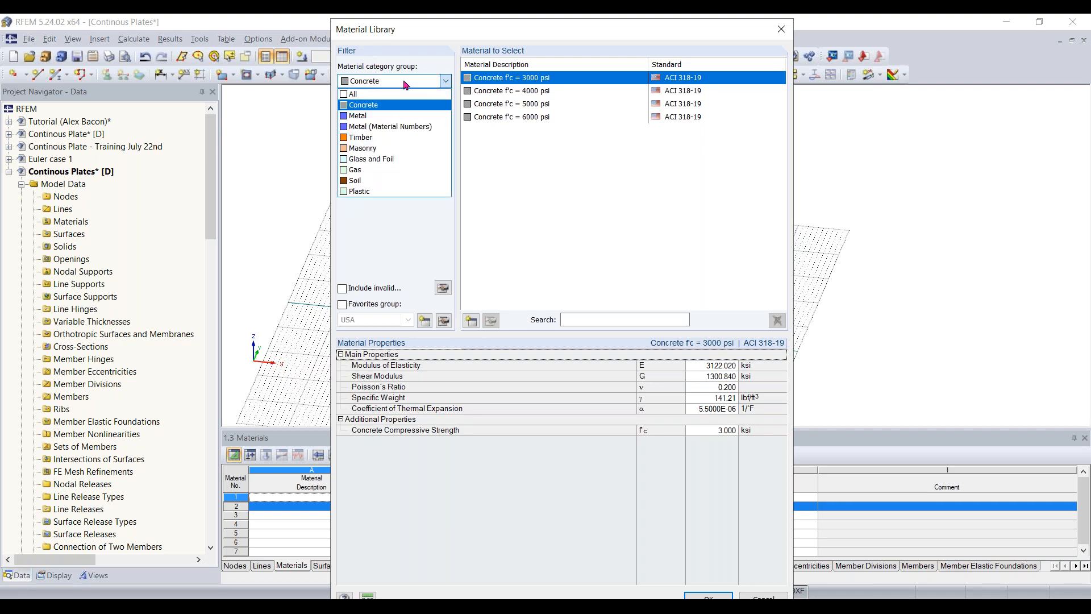
left_click(379, 108)
left_click(393, 85)
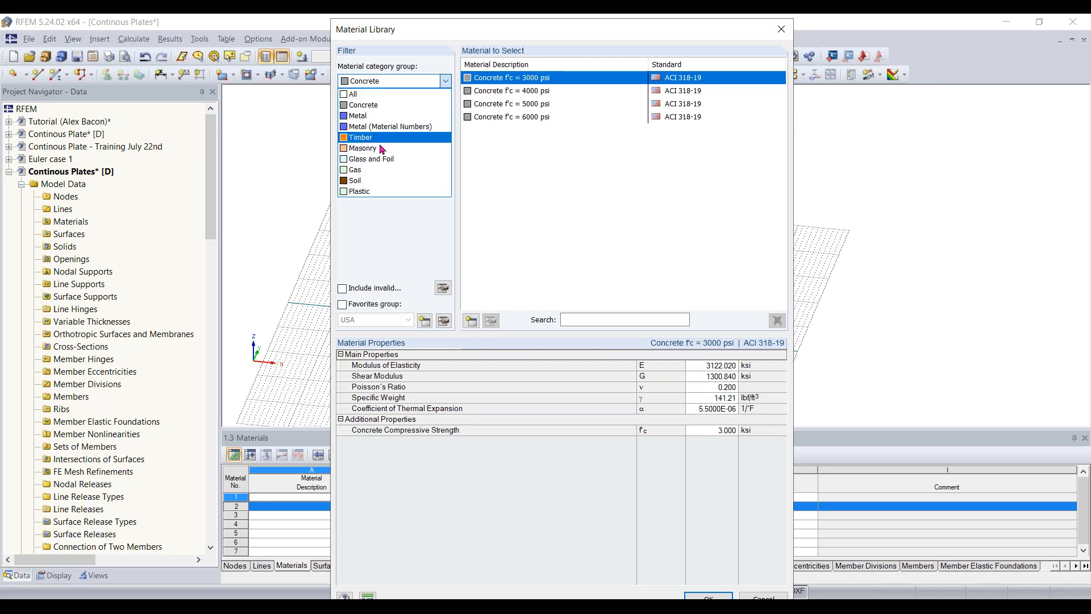
left_click(386, 105)
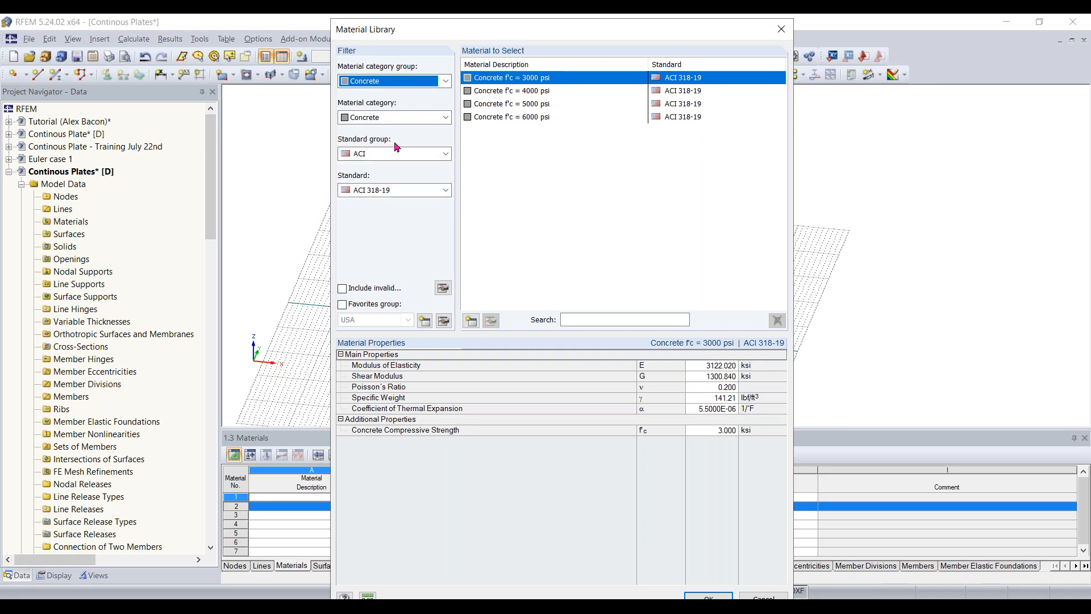
left_click(396, 118)
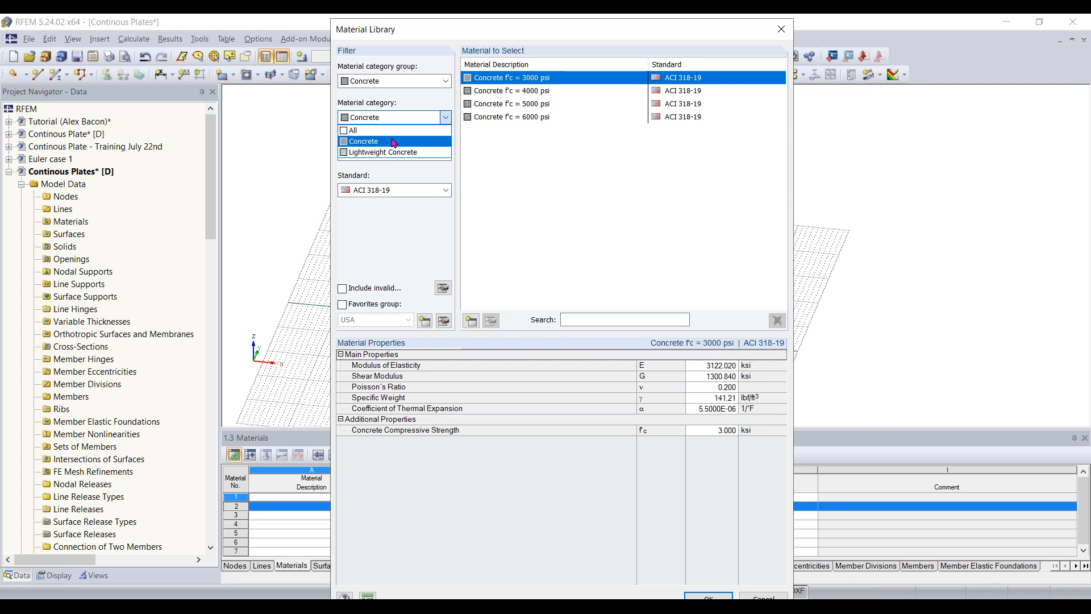
left_click(394, 142)
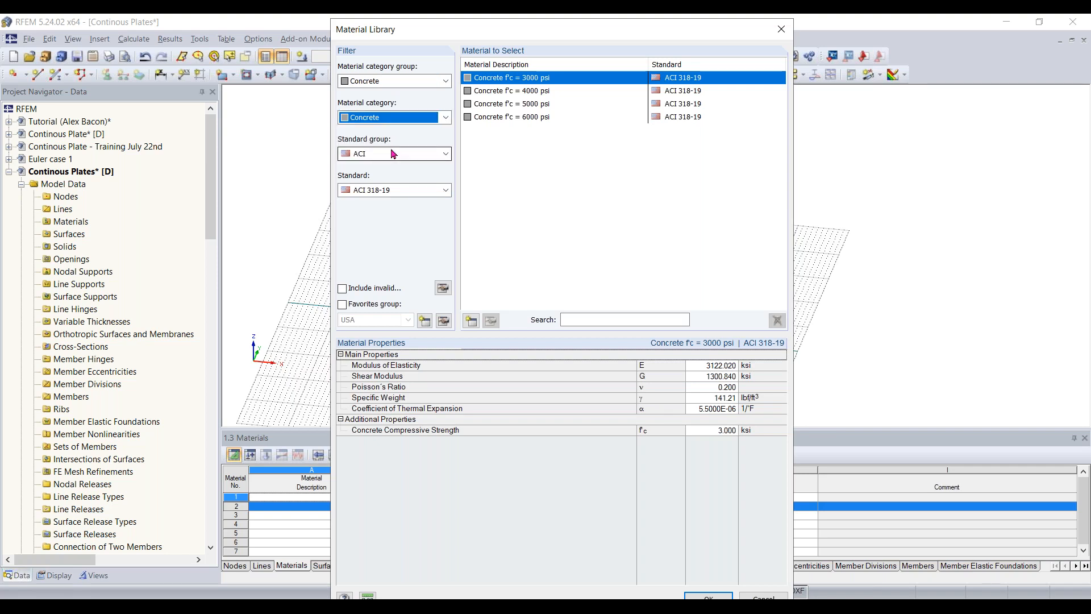
- Restrict the materials to the ACI group and standard ACI 318-19, and assign Concrete f'c = 4000 psi to the surface
left_click(393, 155)
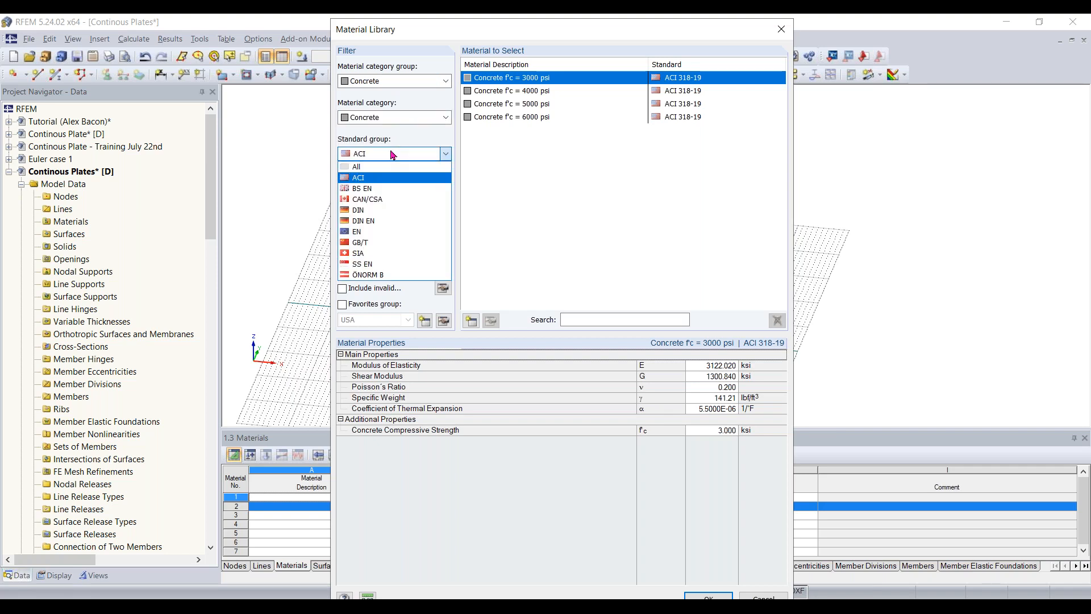
left_click(384, 180)
left_click(387, 190)
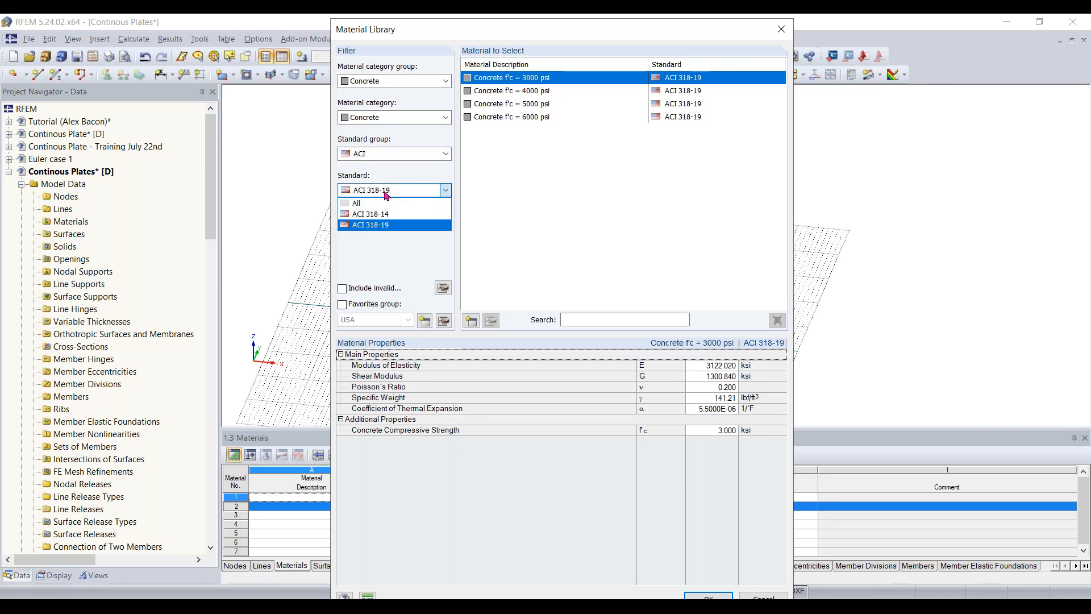
left_click(390, 226)
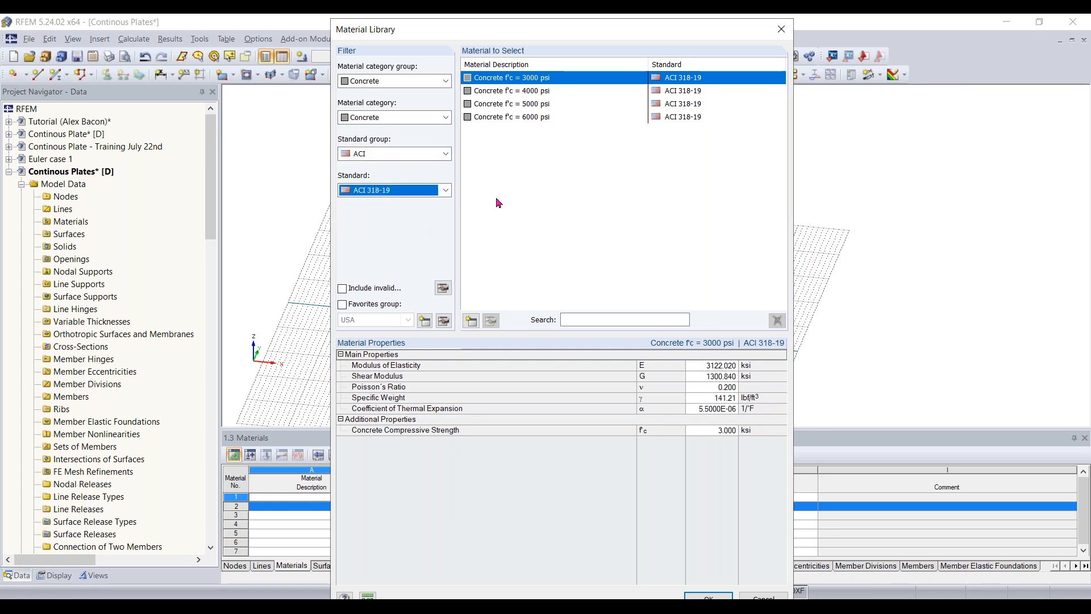
left_click(529, 92)
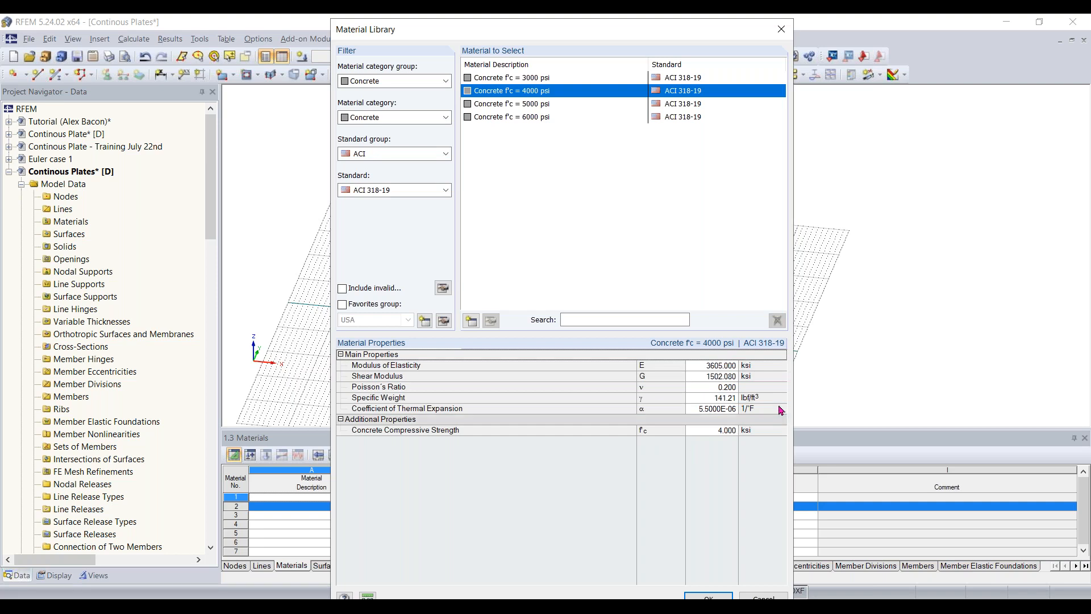
left_click(708, 597)
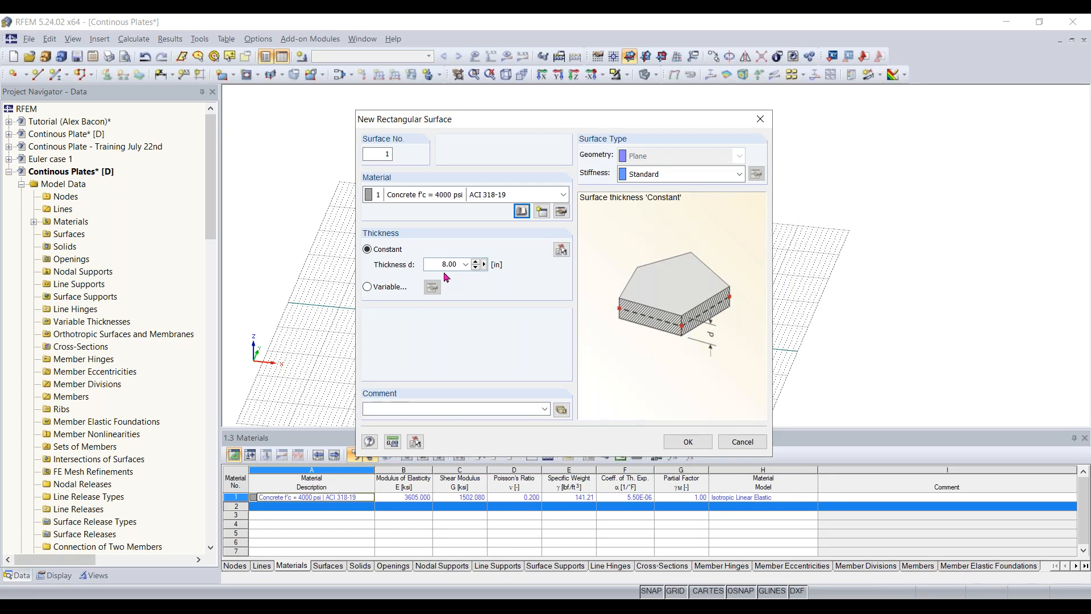
- Set the surface's constant thickness to 12 in and accept the surface definition
left_click_drag(430, 266, 549, 275)
type("12")
left_click(674, 436)
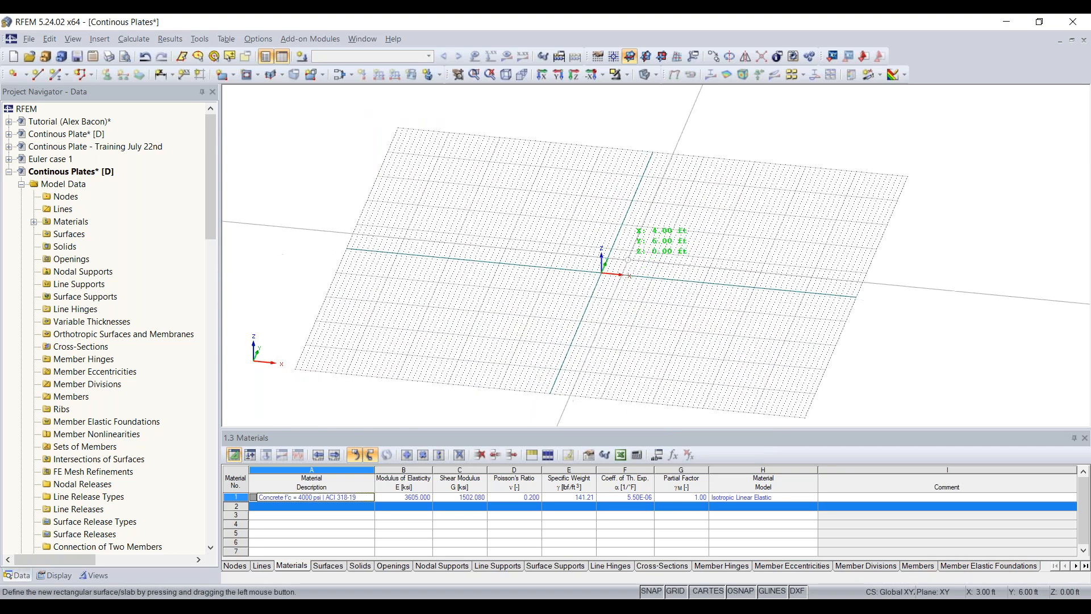
- Draw the rectangular surface from the grid origin to the opposite corner at X 32 ft, Y 16 ft, and end the command
scroll(624, 257, "up", 2)
scroll(624, 257, "up", 1)
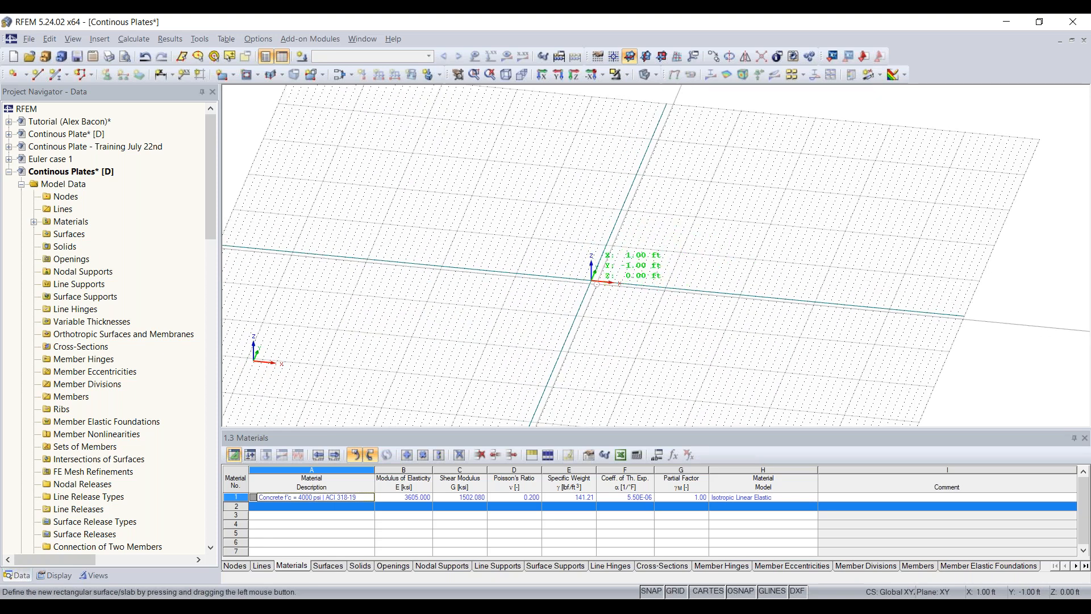
scroll(604, 280, "up", 1)
middle_click_drag(625, 278, 578, 300)
middle_click_drag(578, 300, 597, 329, "ctrl")
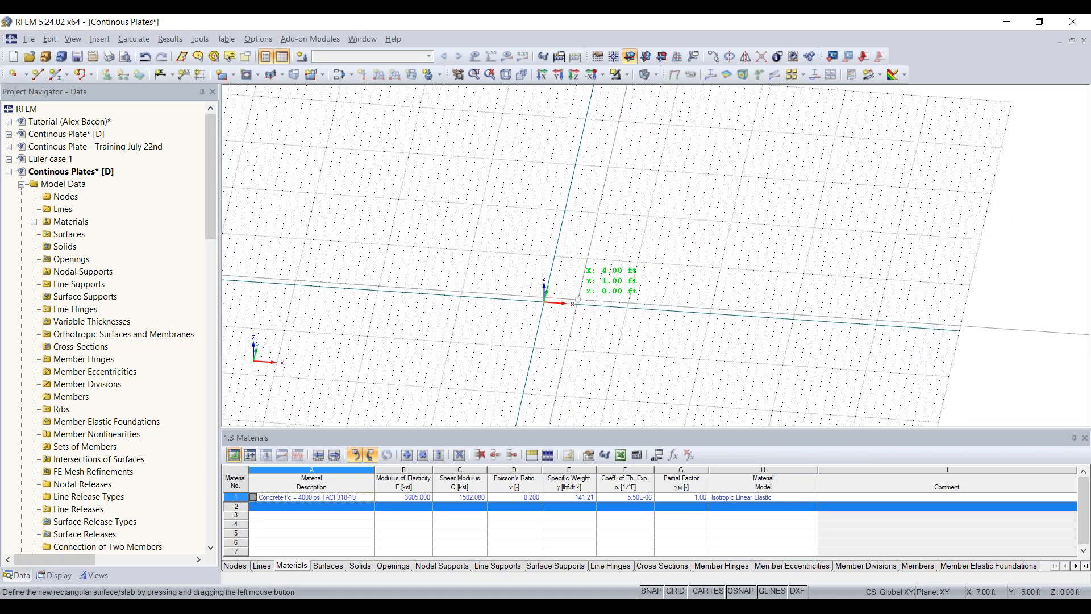
middle_click_drag(599, 272, 584, 297)
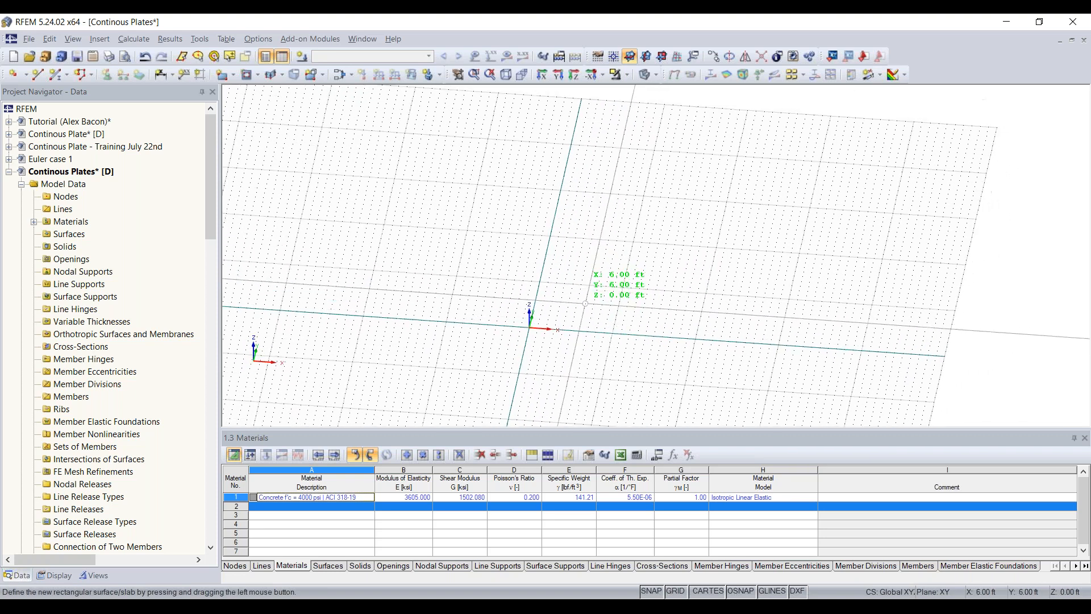
left_click(528, 329)
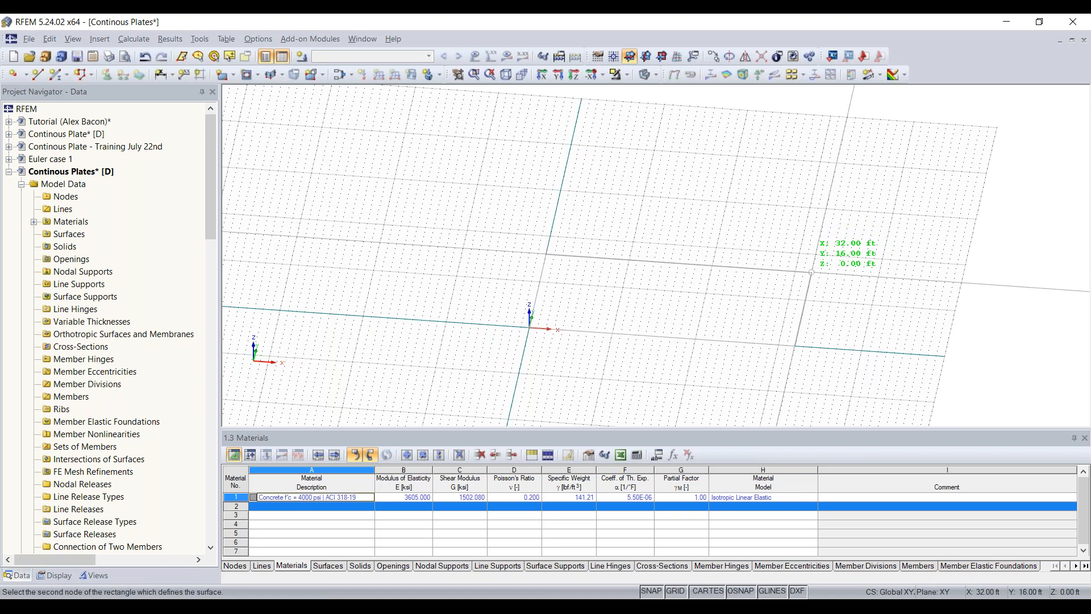
left_click(811, 272)
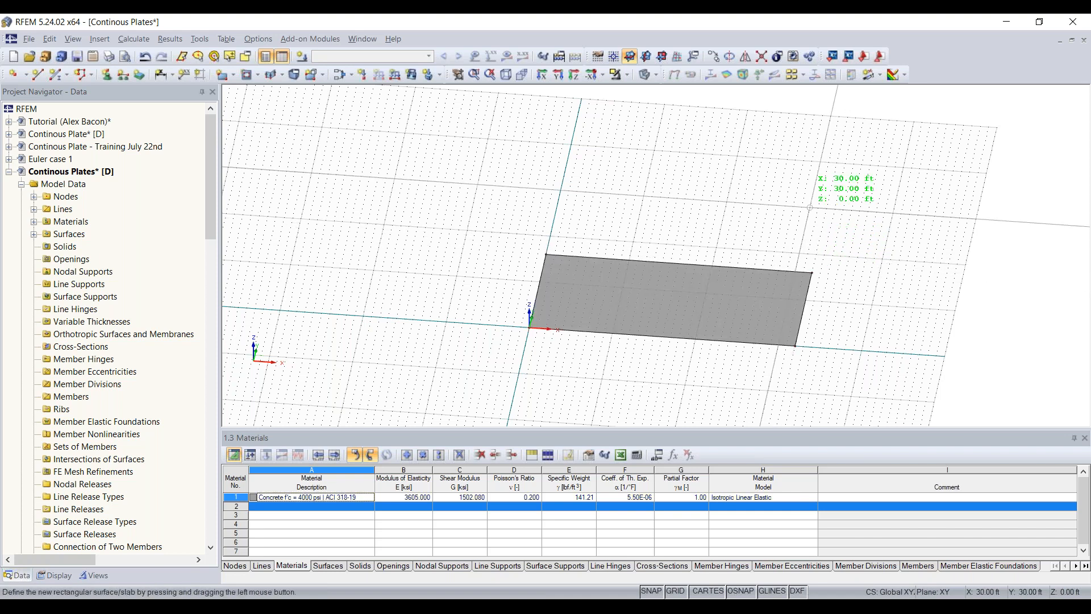
key("Escape")
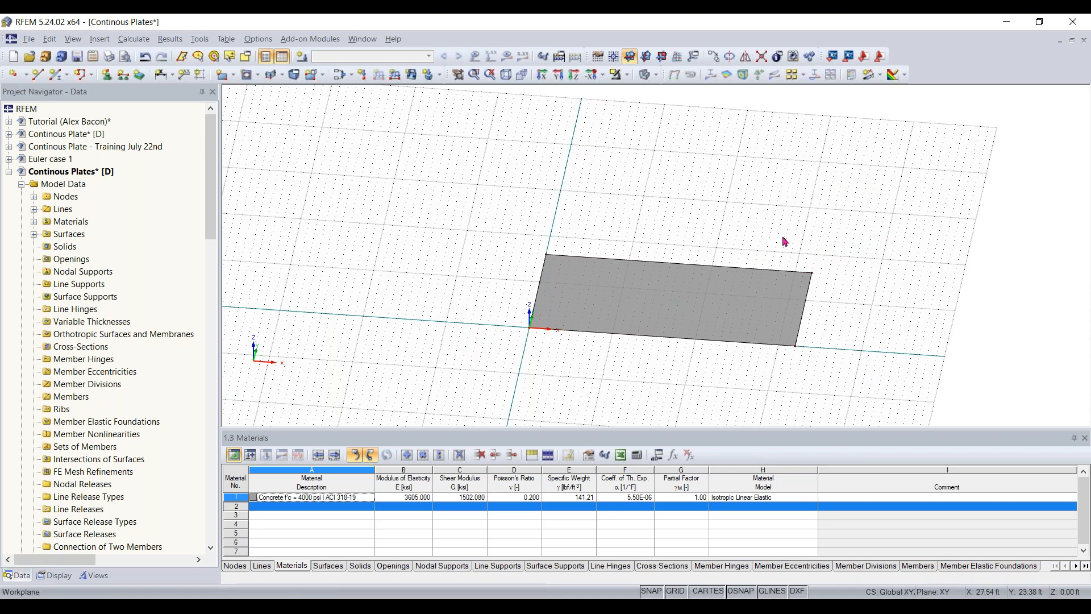
- Copy the rectangular plate once with a displacement of 22 ft along Y from the grid origin
middle_click_drag(880, 312, 837, 317, "ctrl")
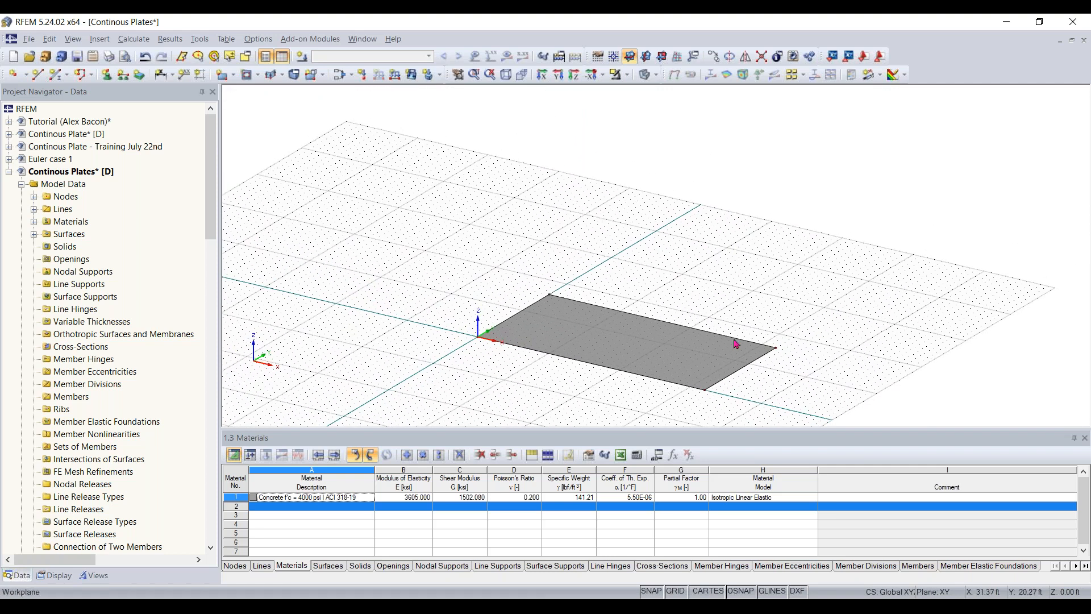
mouse_move(659, 394)
middle_mouse_down("ctrl")
mouse_move(657, 351)
mouse_move(660, 399)
middle_mouse_up("ctrl")
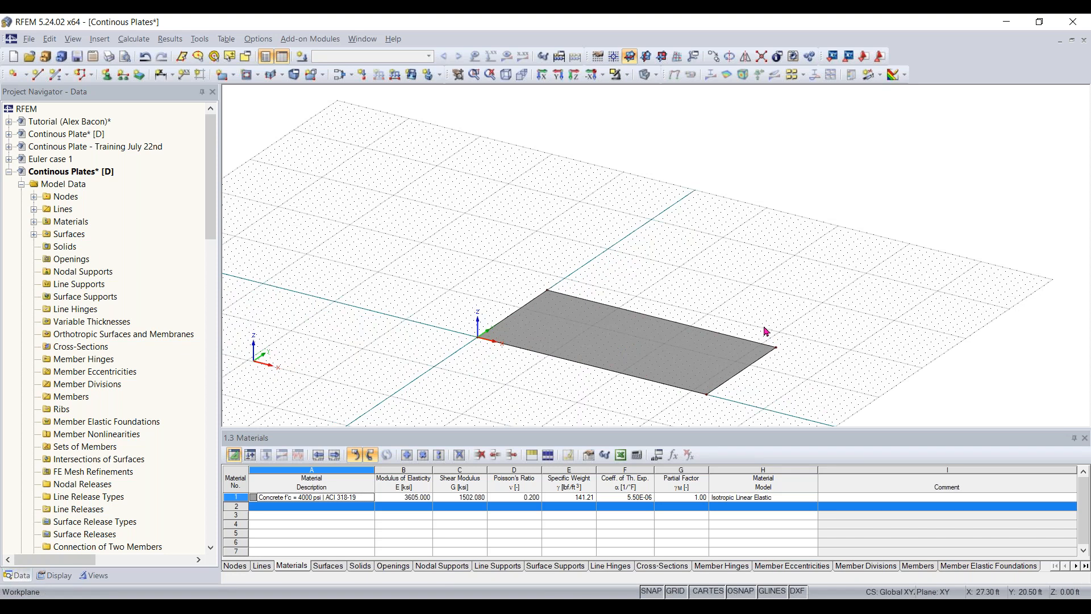
middle_click_drag(682, 258, 722, 230, "ctrl")
right_click(700, 275)
key("Escape")
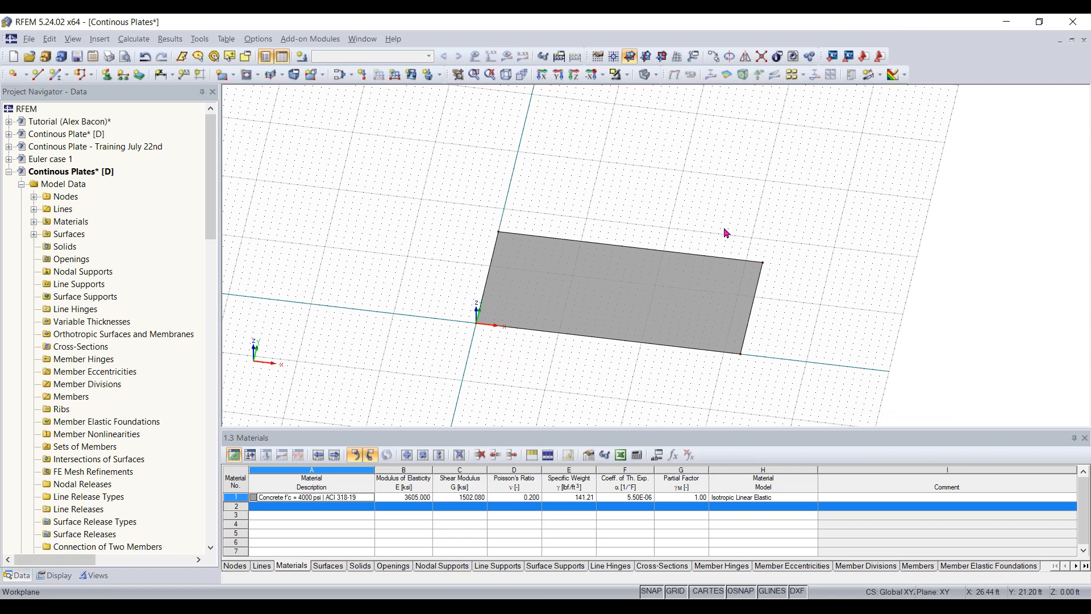
left_click_drag(836, 219, 402, 393)
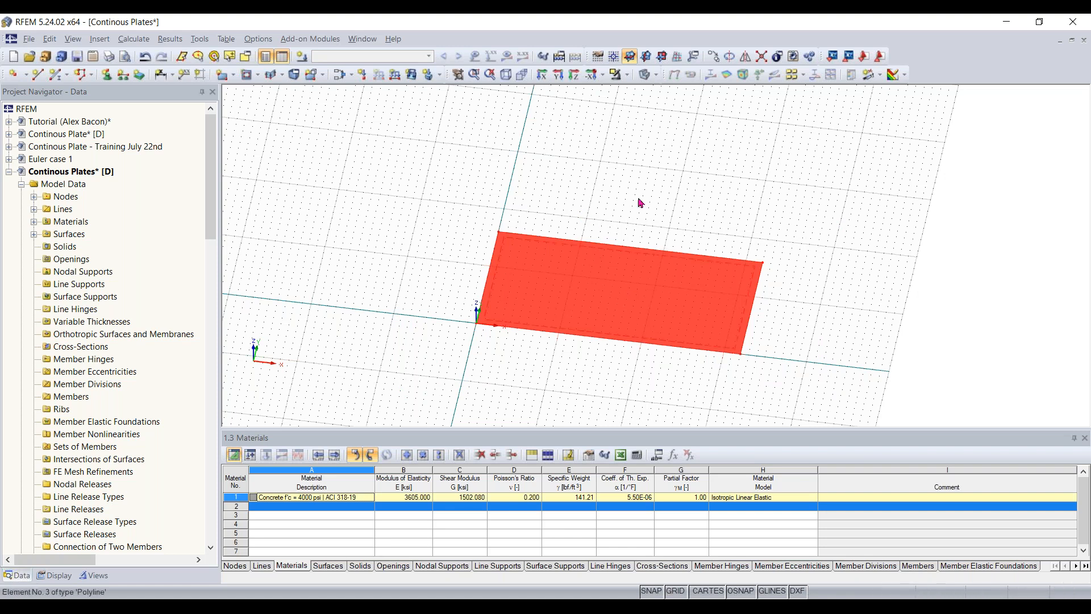
left_click(714, 56)
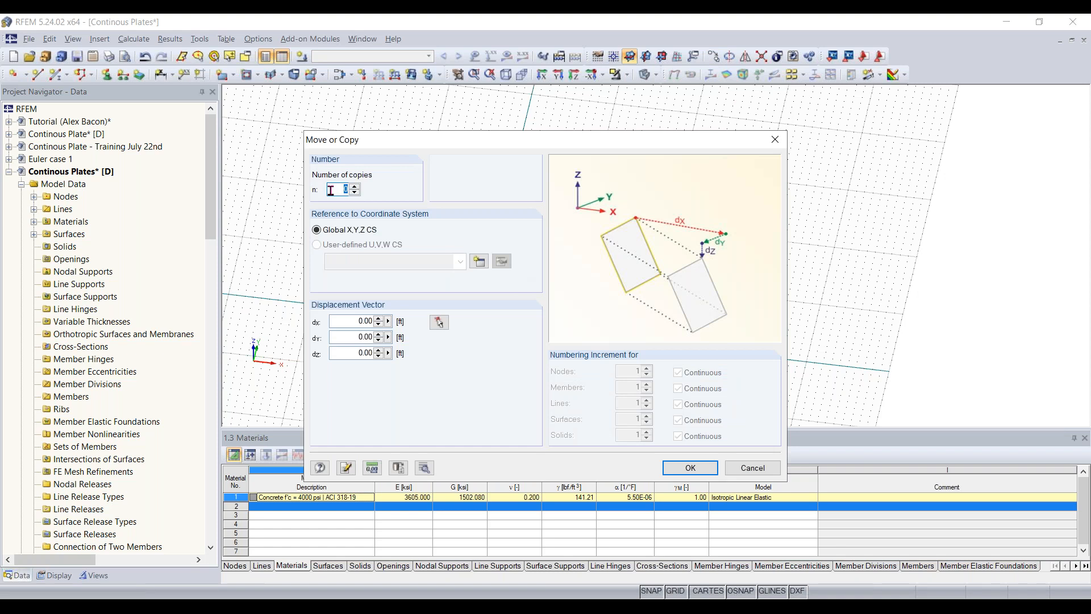
type("1")
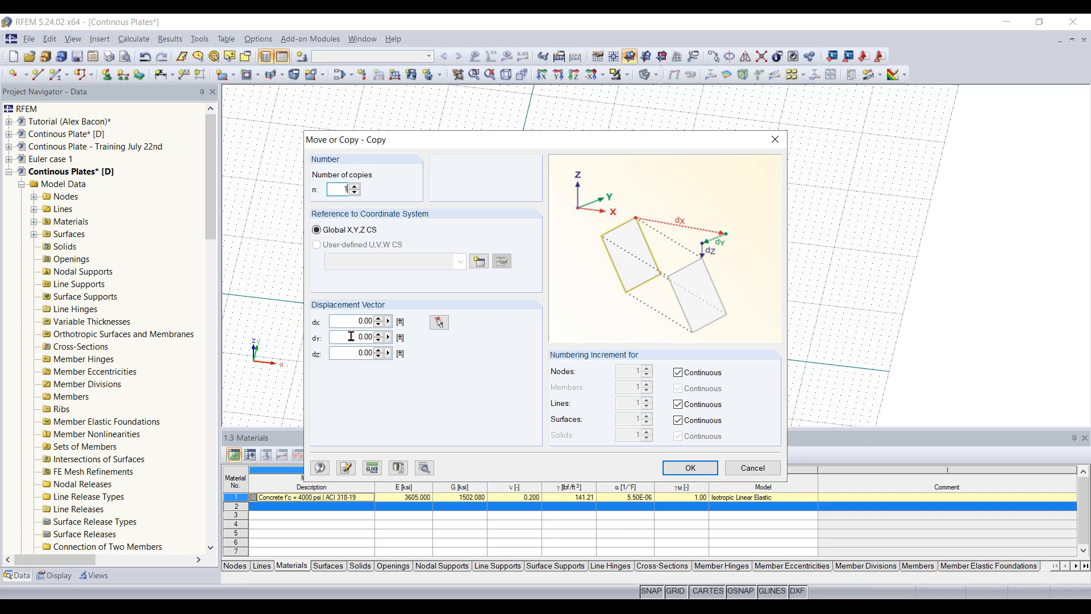
left_click(439, 322)
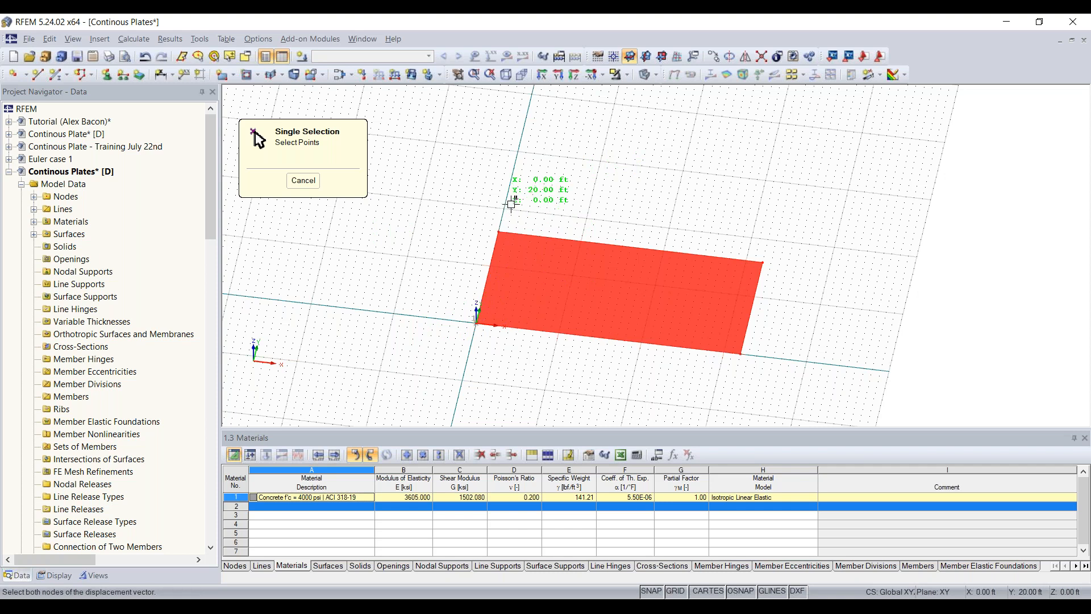
middle_click_drag(579, 163, 578, 206)
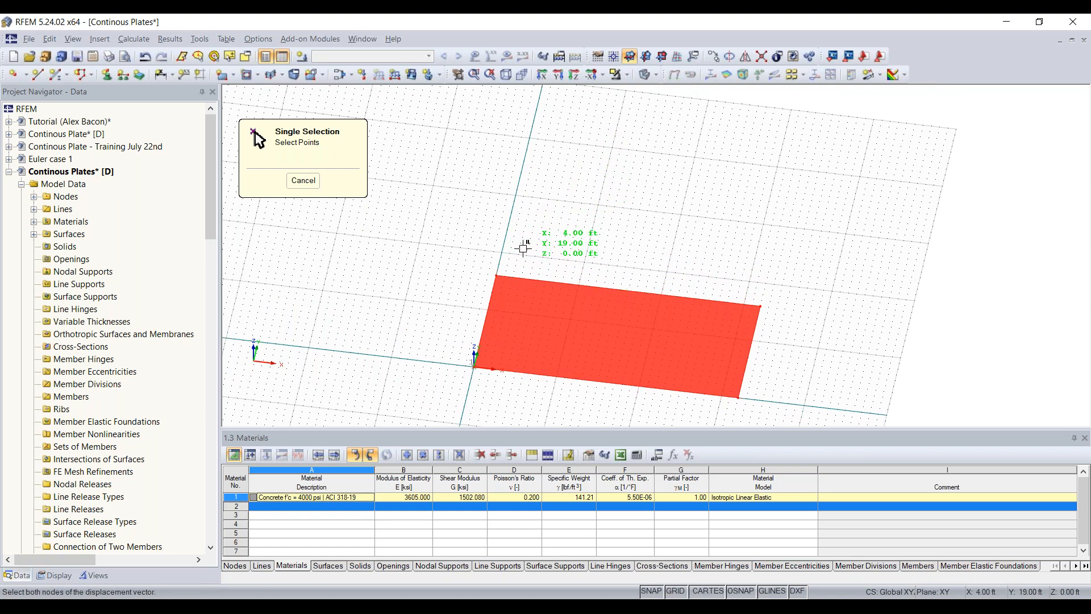
left_click(503, 239)
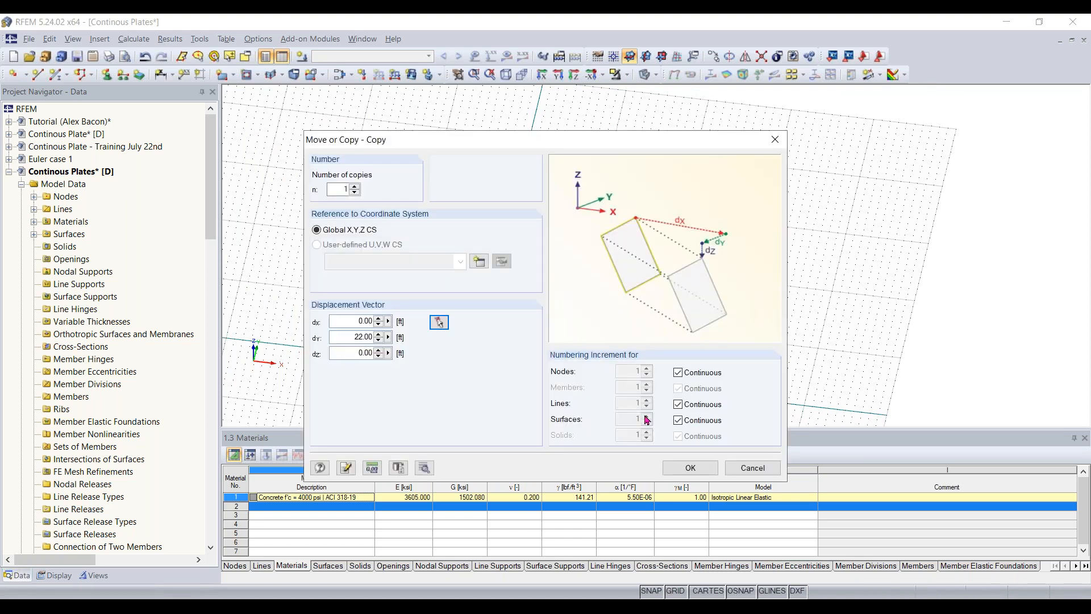
left_click(703, 465)
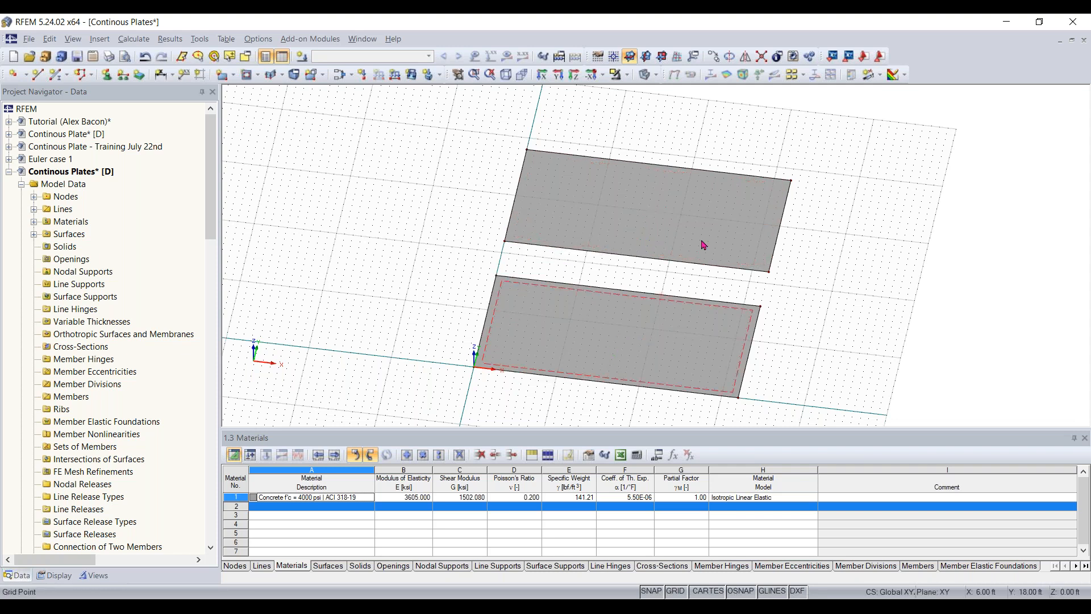
- Examine the original plate, its copy and the gap between them from several viewing angles
middle_click_drag(822, 291, 756, 266, "ctrl")
right_click(757, 265)
middle_click(743, 190)
middle_click_drag(742, 190, 713, 213)
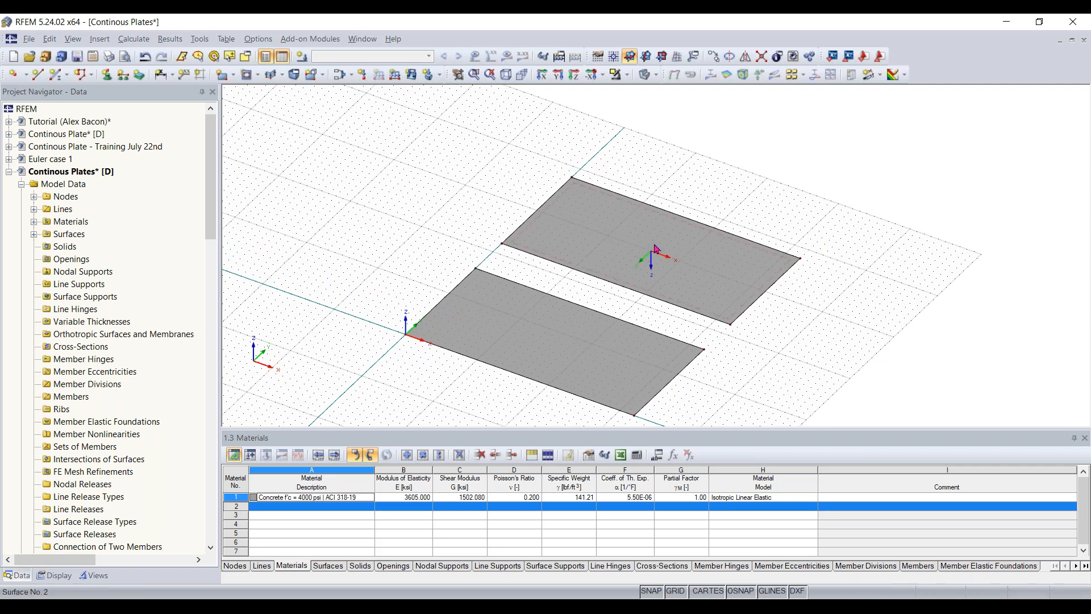
scroll(546, 274, "up", 1)
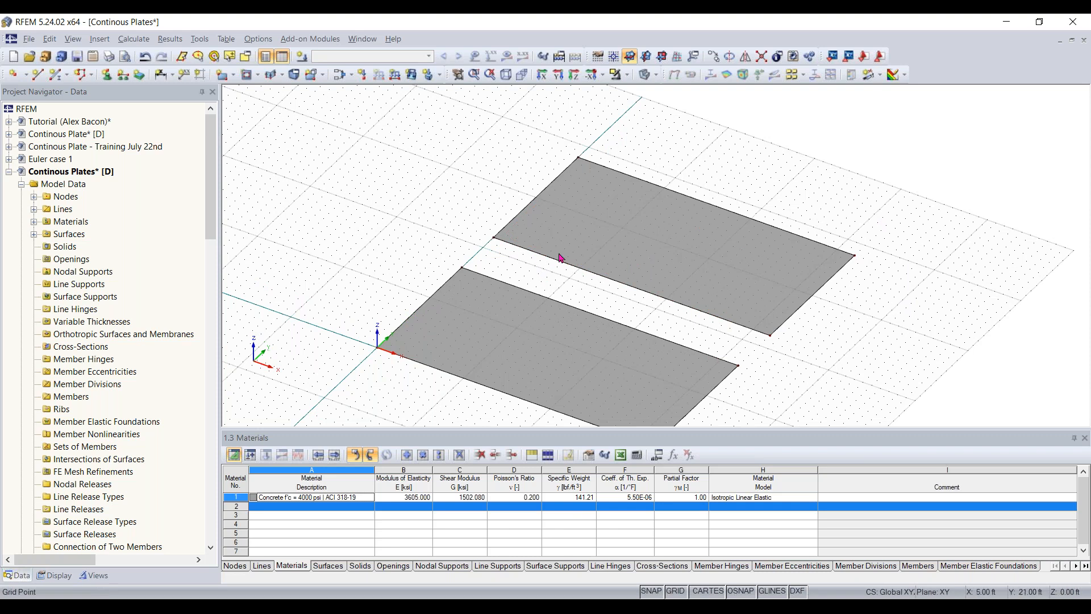
middle_click_drag(562, 259, 767, 305, "ctrl")
middle_click_drag(582, 322, 636, 332, "ctrl")
right_click(636, 331)
- Copy the second plate along Y by its near corner at Y 22 ft to X 0 ft, Y 43 ft
left_click(823, 142)
left_click_drag(822, 137, 446, 324)
middle_click_drag(900, 224, 750, 153, "ctrl")
right_click(750, 153)
middle_click_drag(702, 187, 658, 210)
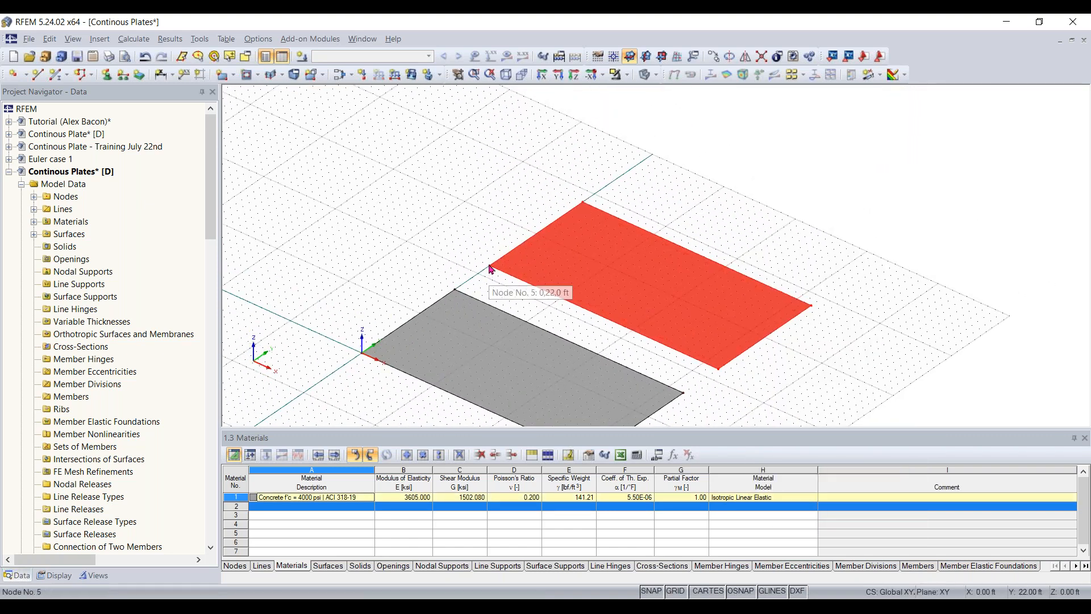
left_click_drag(491, 269, 614, 185, "ctrl")
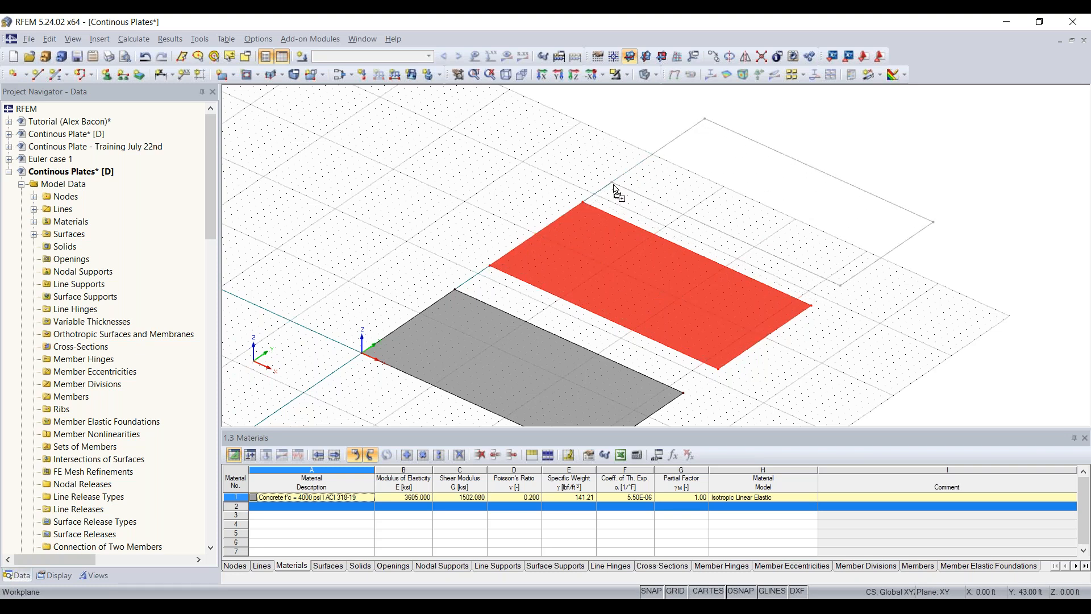
left_click_drag(614, 185, 615, 186, "ctrl")
left_click(842, 373)
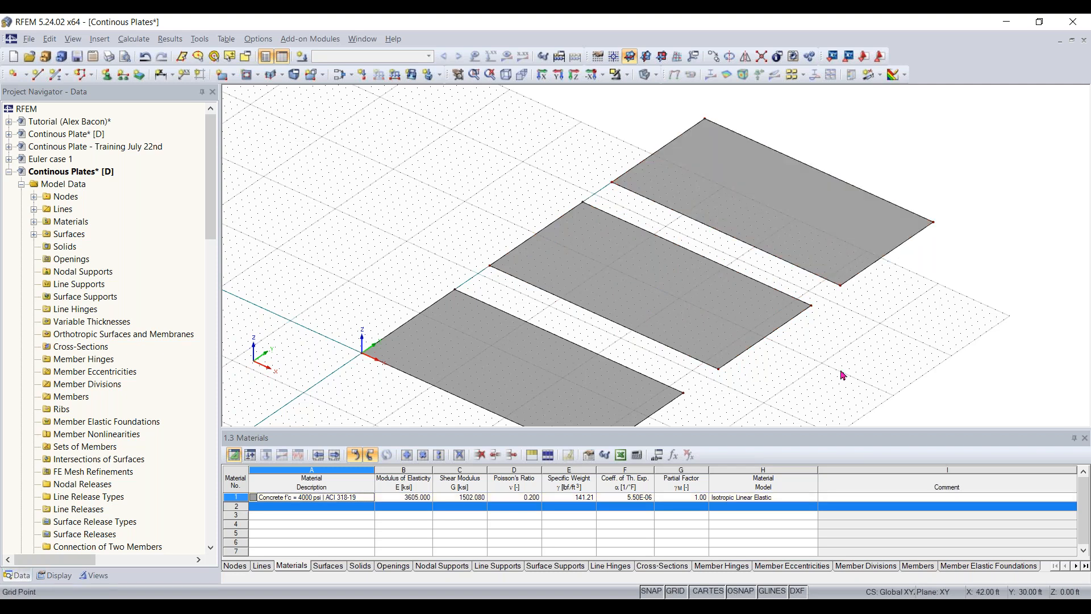
- Hide the input tables to enlarge the model view
scroll(833, 339, "down", 1)
middle_click_drag(833, 340, 836, 298)
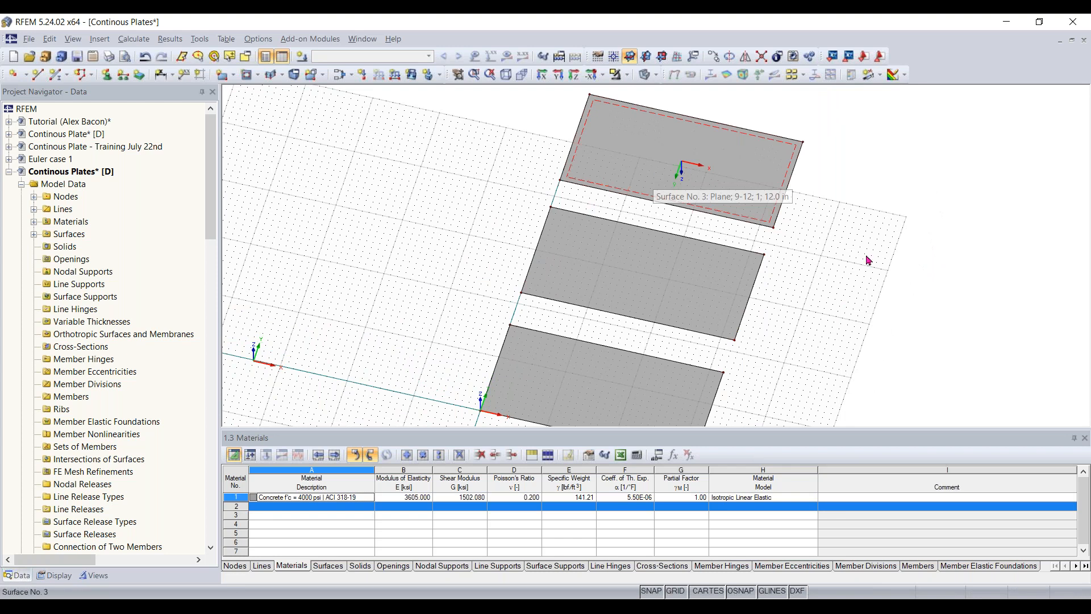
middle_click_drag(782, 358, 692, 297, "ctrl")
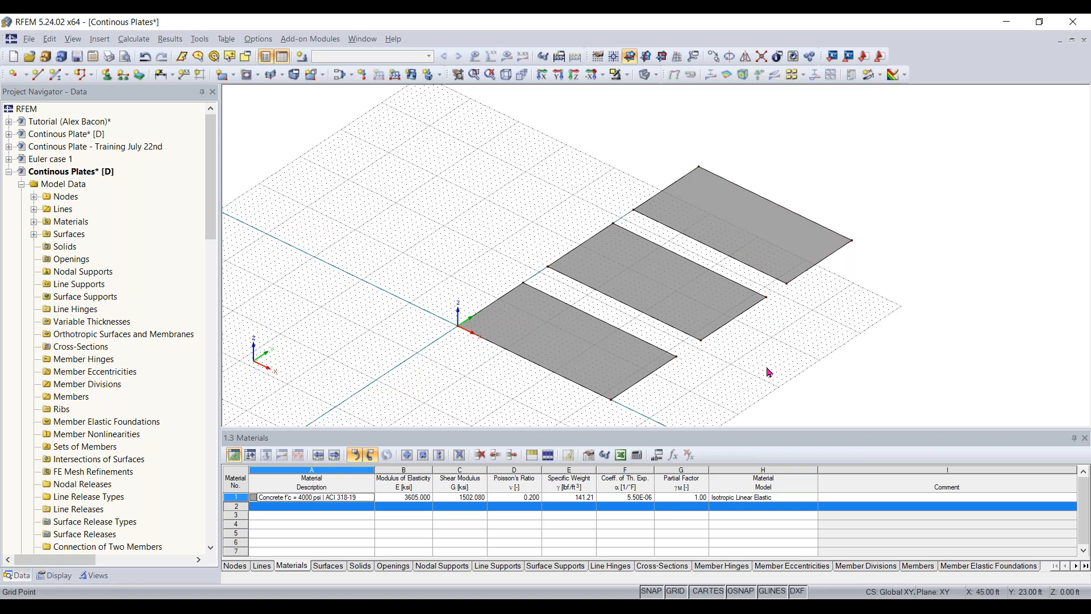
middle_click_drag(762, 385, 862, 389, "ctrl")
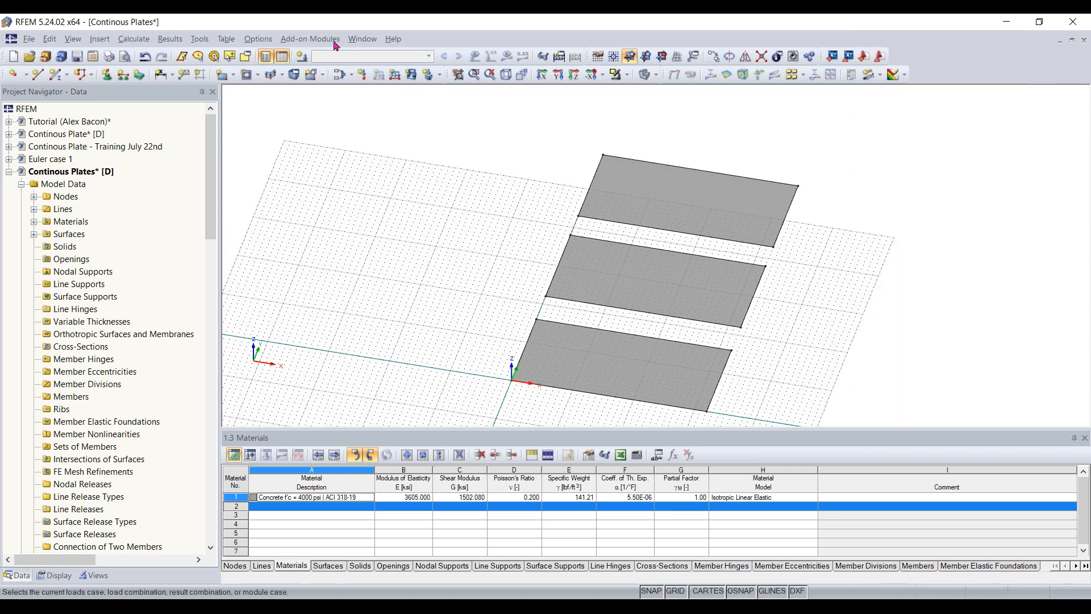
left_click(282, 56)
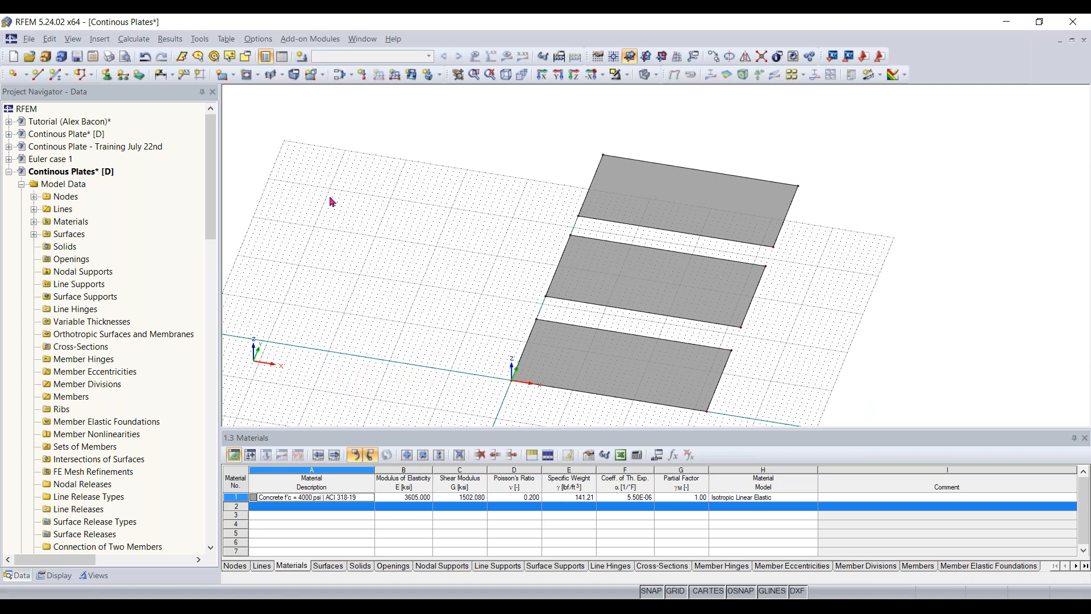
- Select all three plates and move them along Y so the middle plate's near corner lies on the grid origin
middle_click_drag(475, 380, 826, 219)
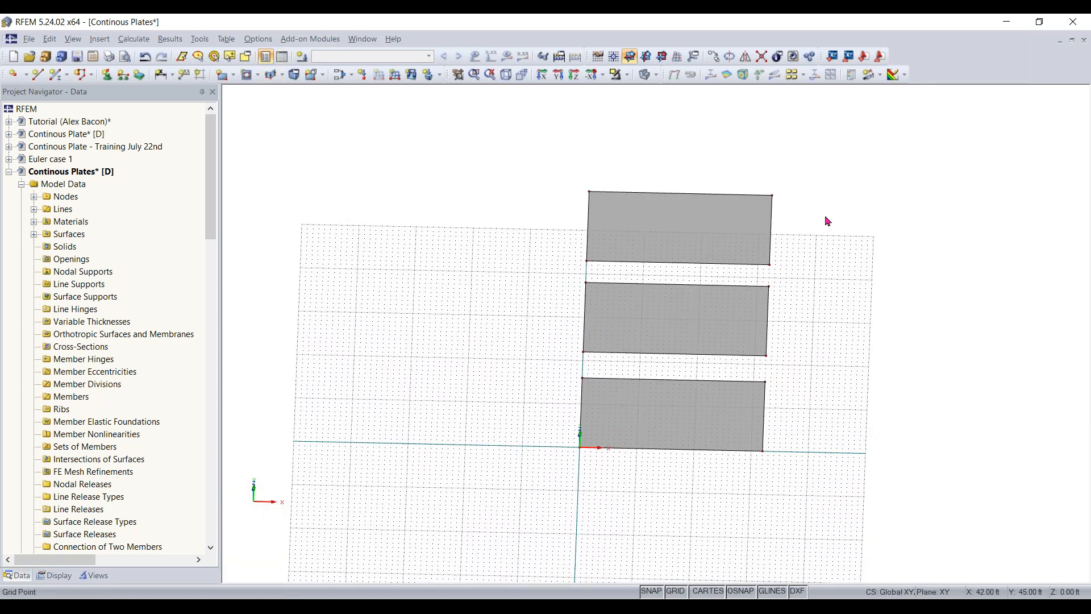
left_click_drag(840, 158, 533, 513)
scroll(570, 481, "down", 1)
middle_click_drag(570, 480, 562, 458)
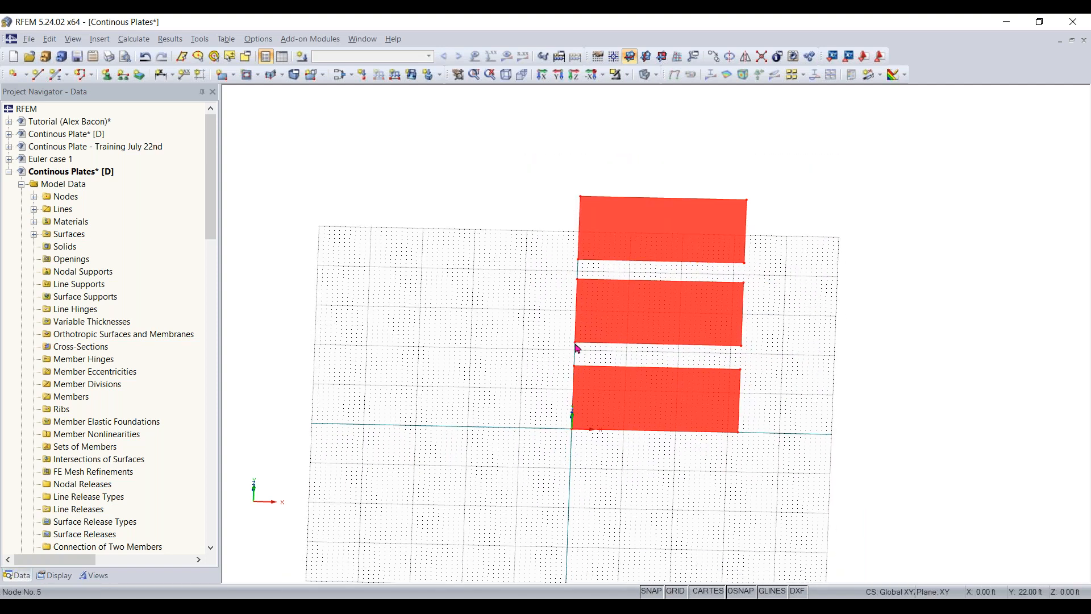
left_click_drag(576, 348, 574, 433)
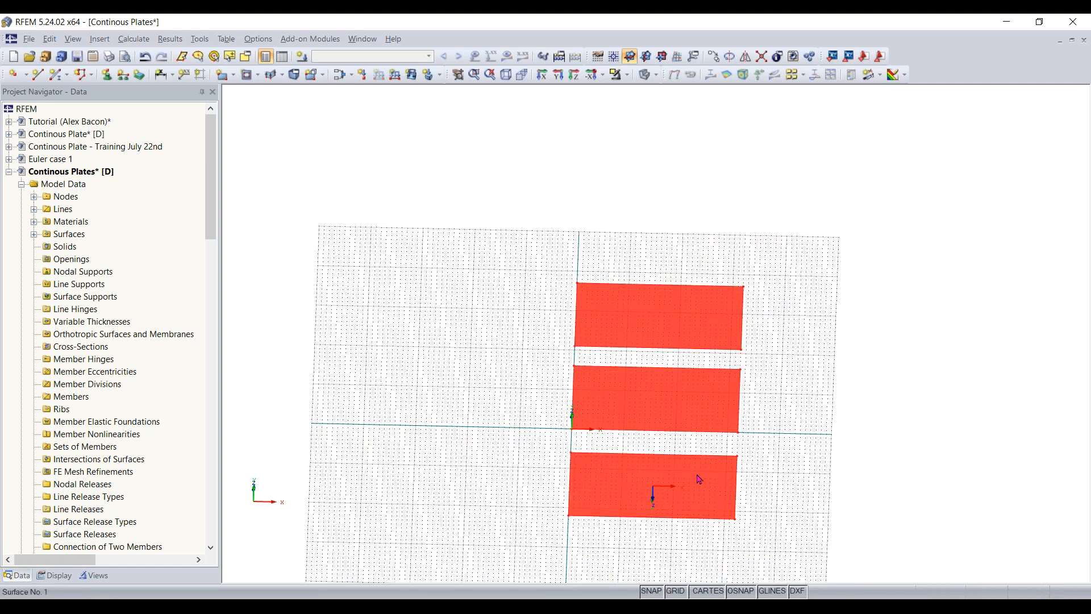
left_click(837, 471)
middle_click_drag(837, 471, 620, 368, "ctrl")
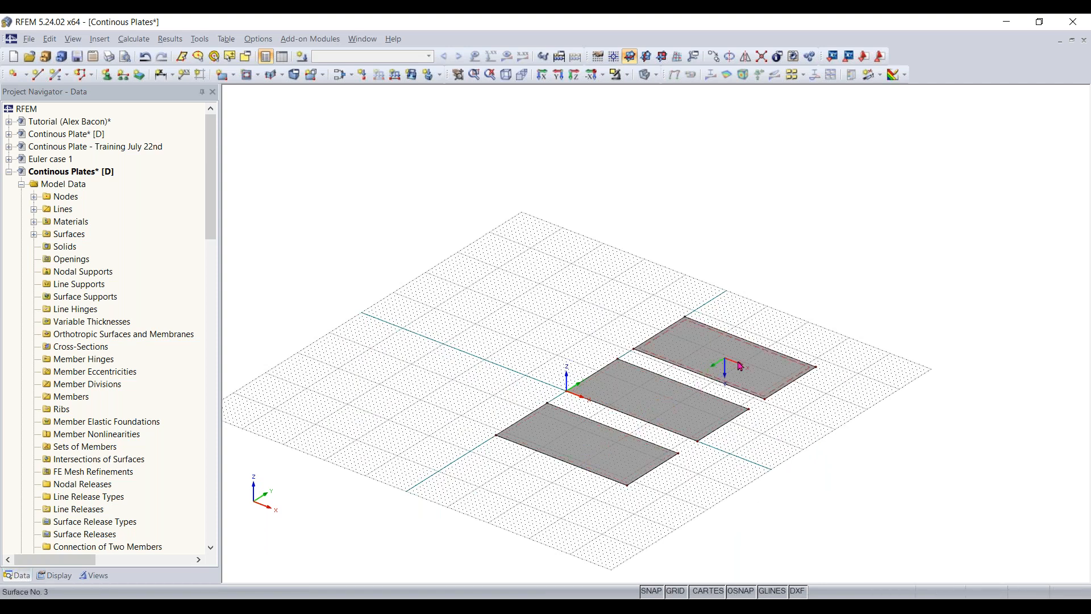
scroll(790, 441, "up", 3)
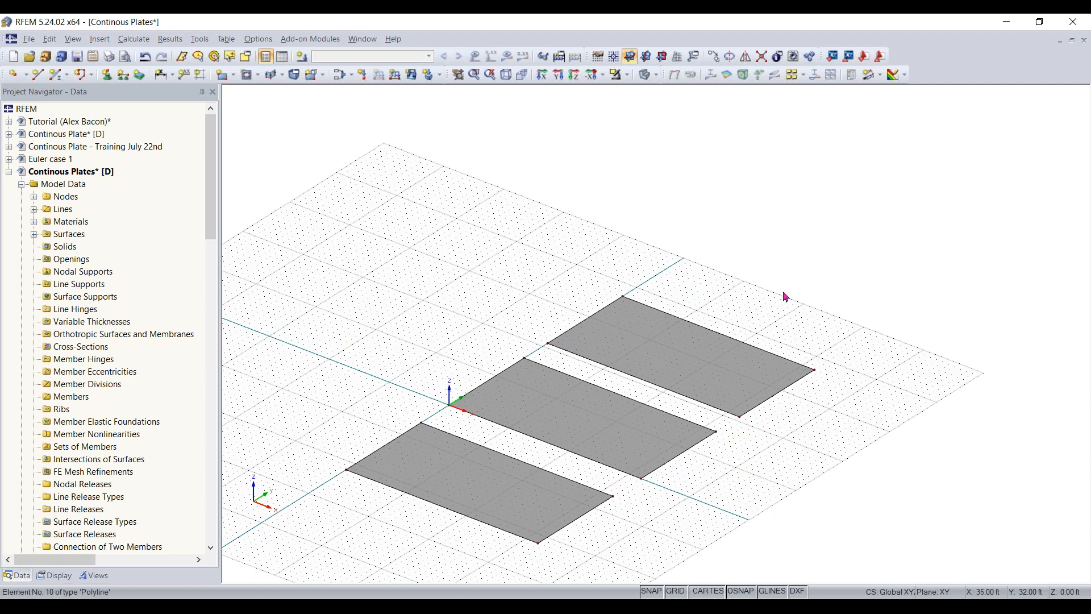
left_click(161, 74)
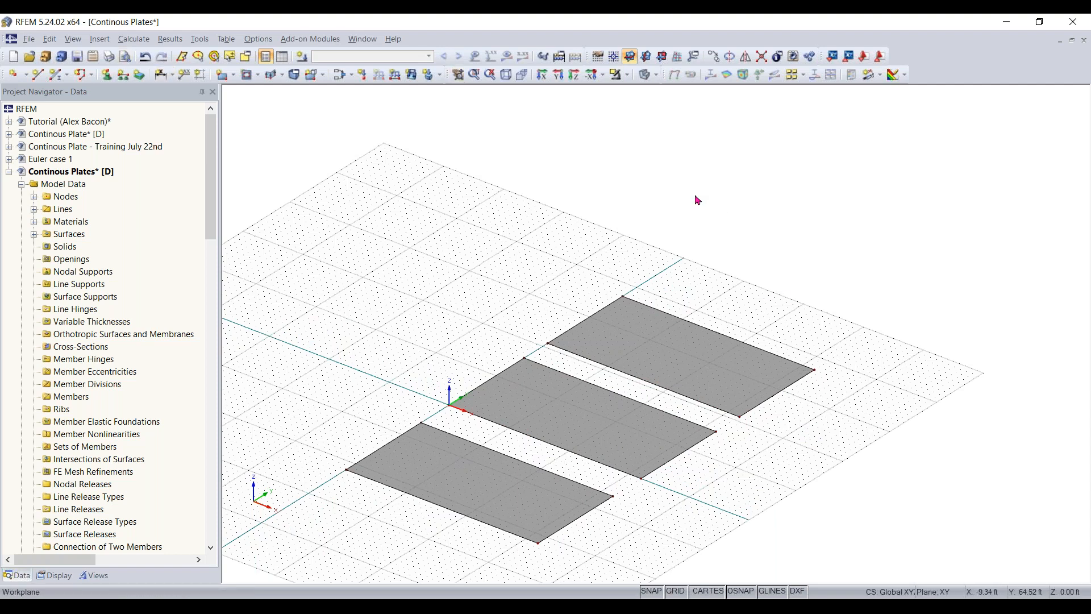
left_click(98, 40)
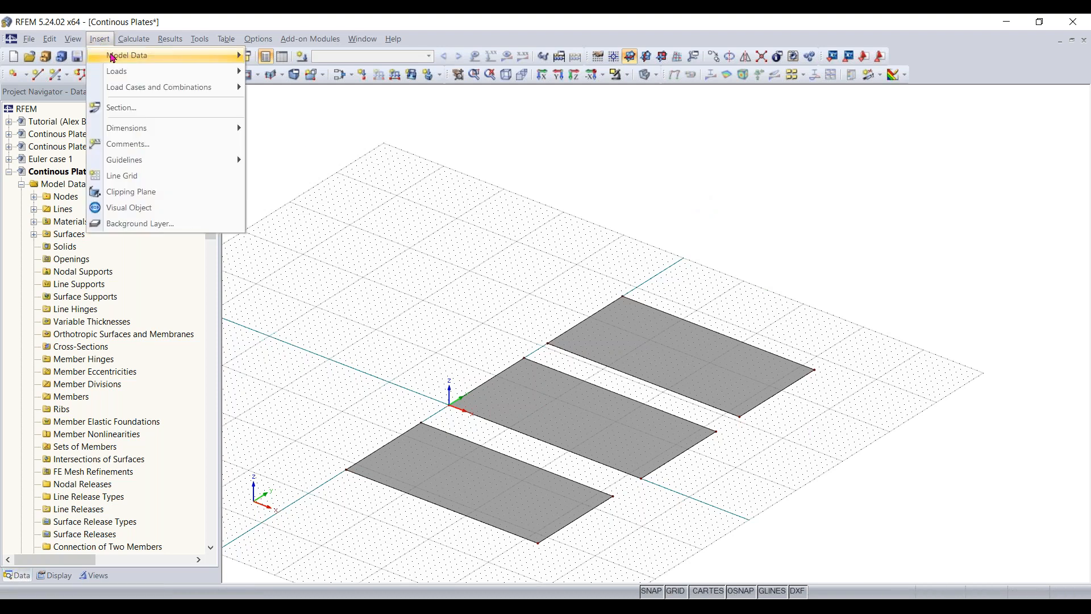
mouse_move(143, 57)
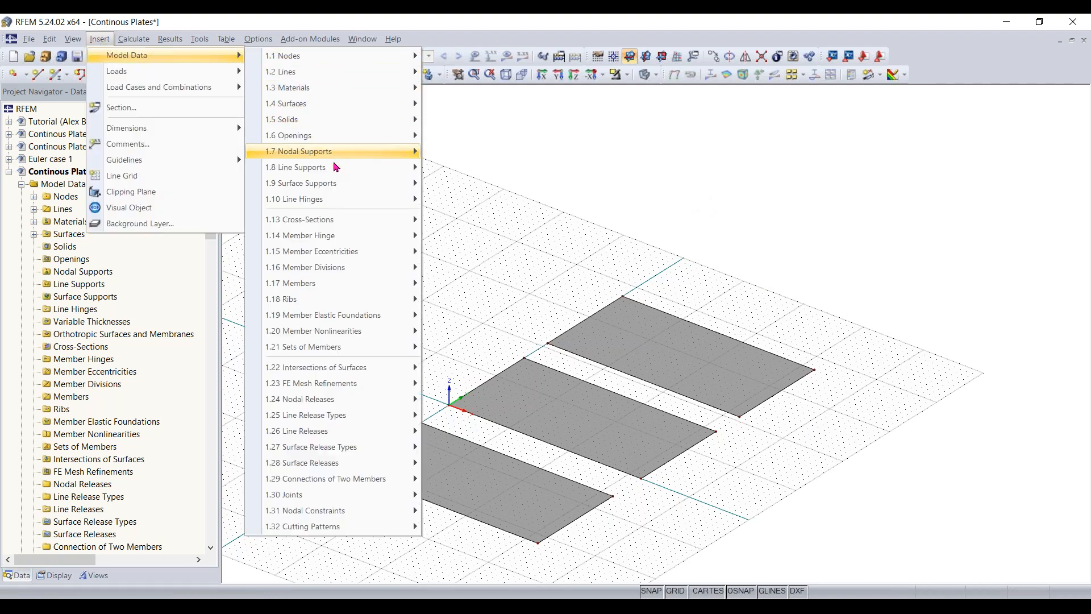
mouse_move(336, 295)
mouse_move(510, 293)
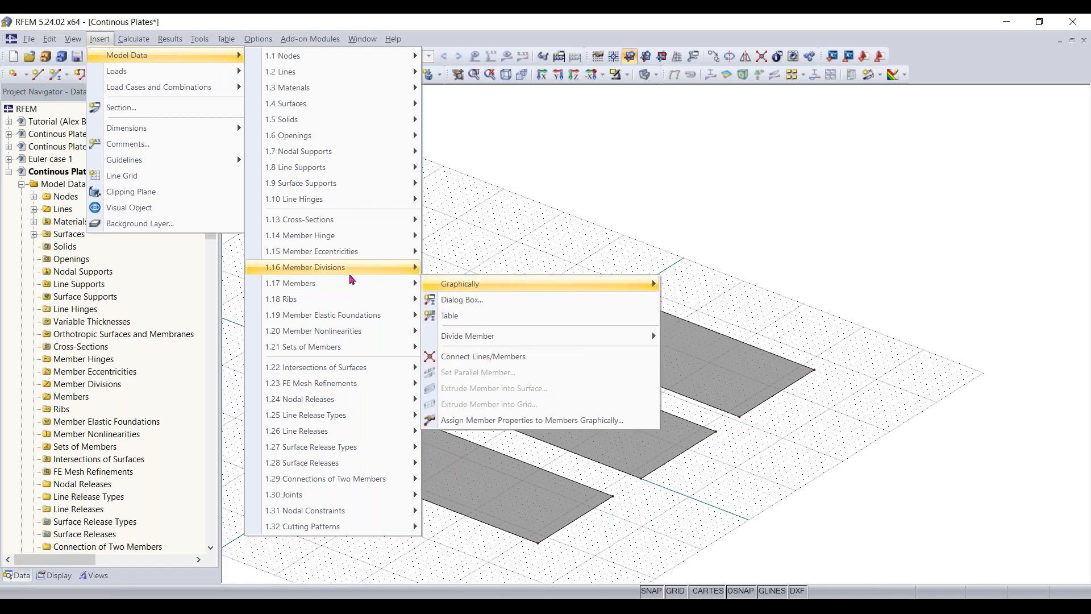
left_click(477, 239)
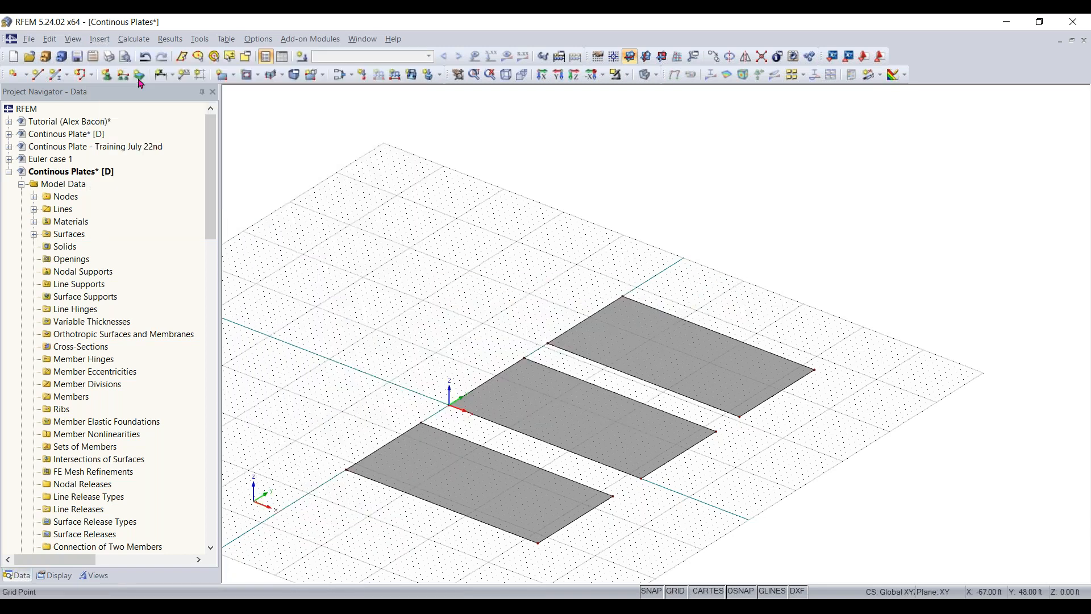
- Start a new single member of type Beam and choose a massive Rectangle from the library as its start cross-section
left_click(57, 81)
scroll(74, 153, "down", 2)
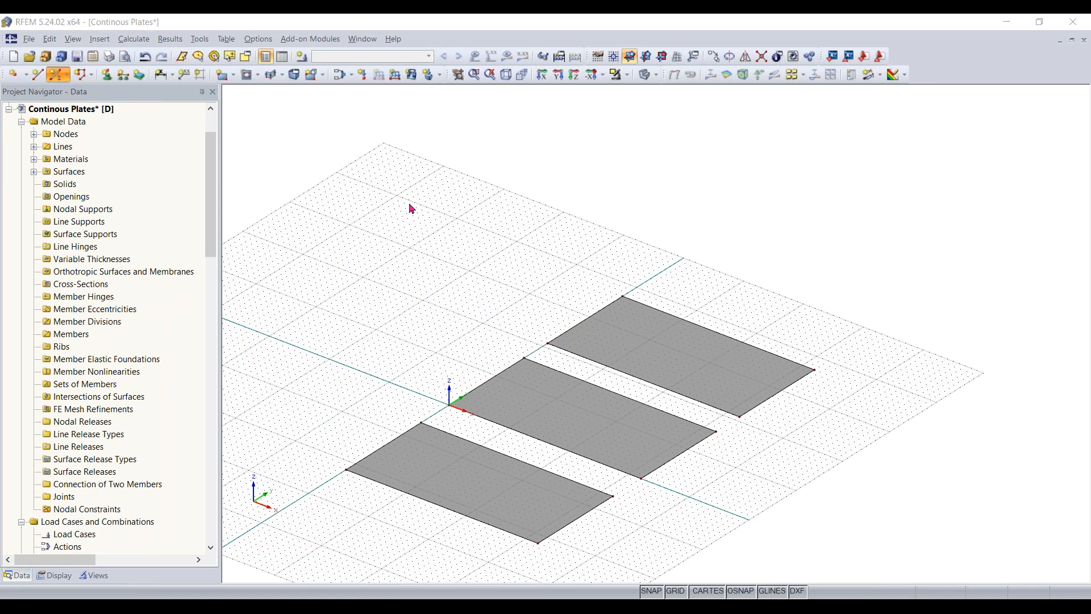
left_click_drag(463, 134, 495, 124)
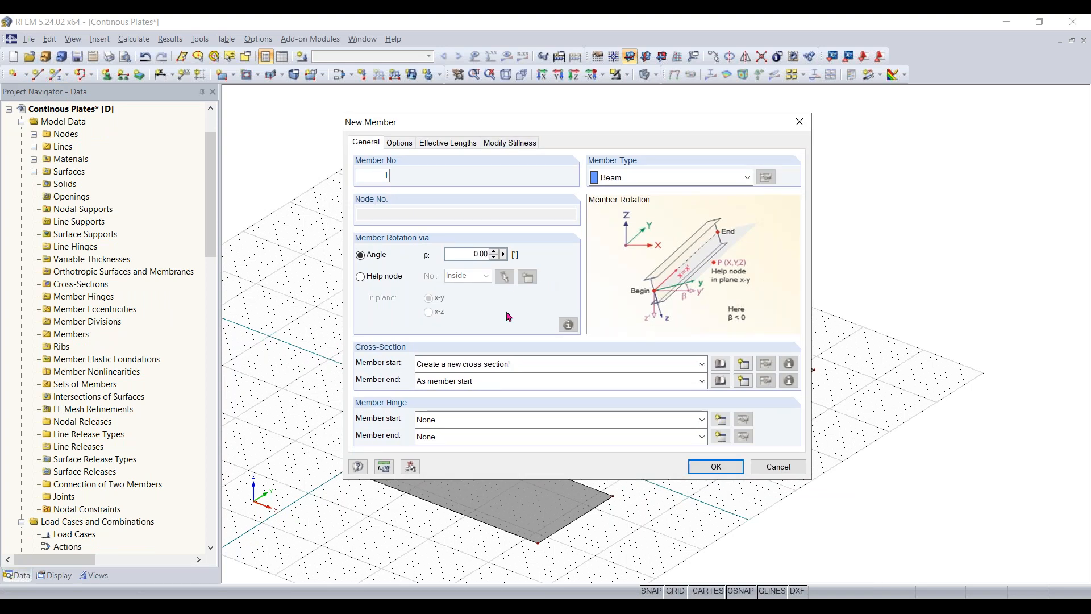
double_click(400, 174)
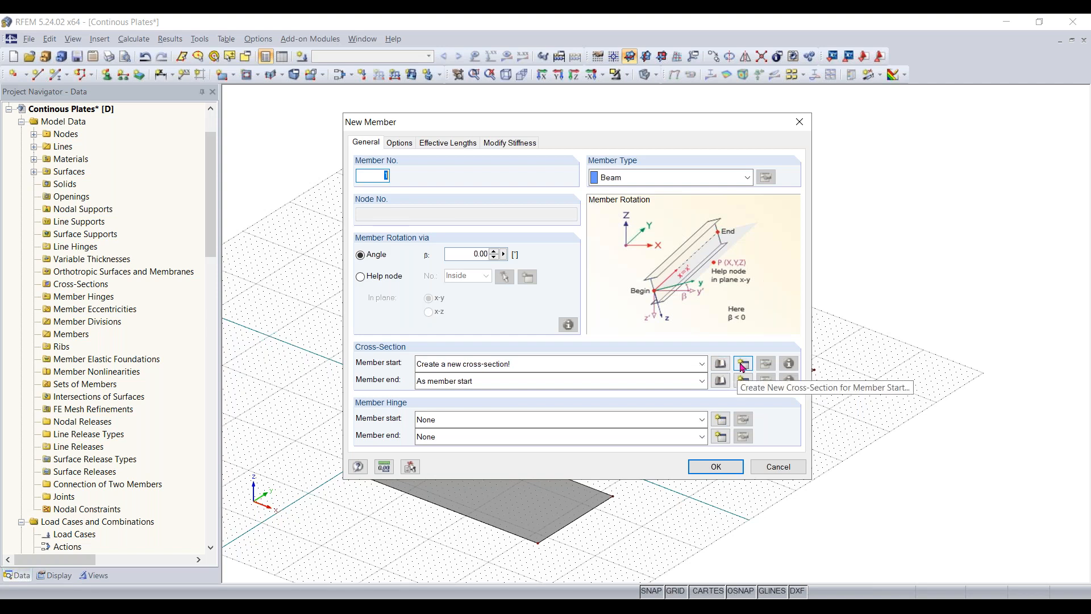
left_click(720, 363)
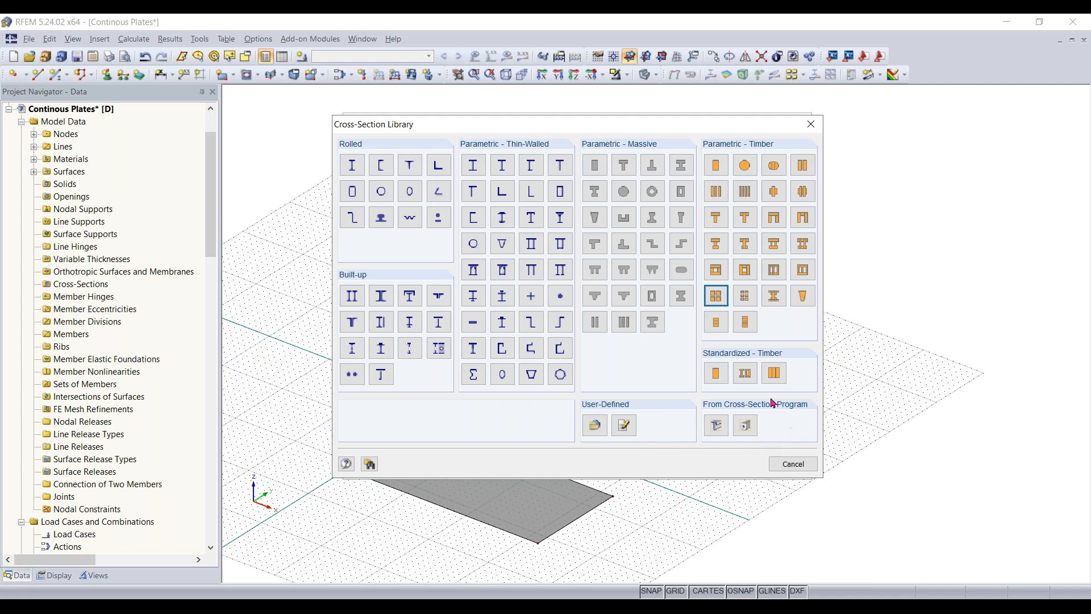
left_click(595, 172)
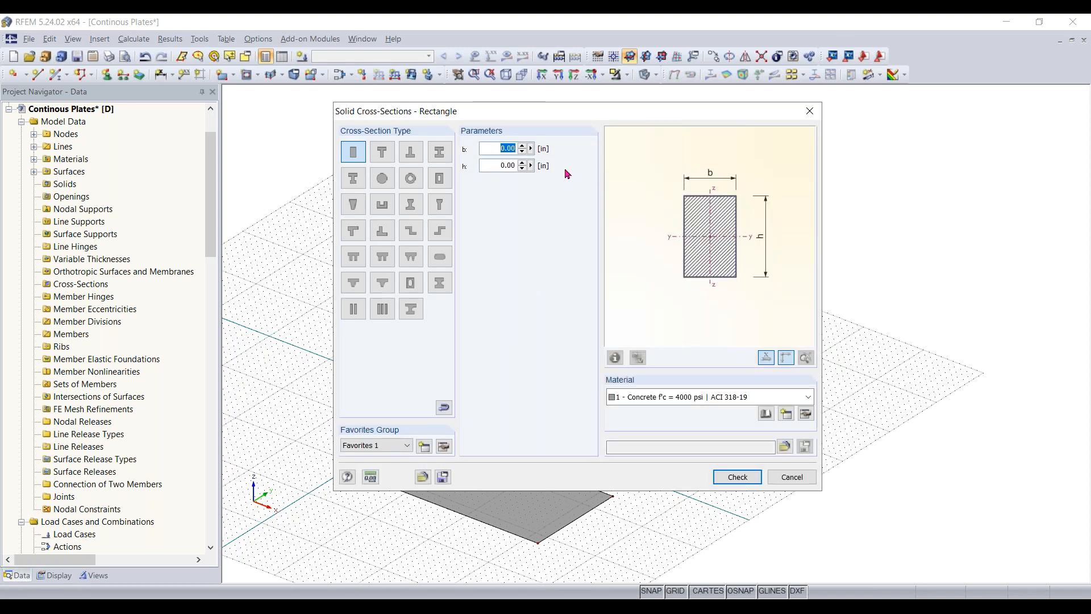
- Set the rectangular cross-section to 40 in wide and 12 in high, and accept it for the new beam
type("40")
left_click(499, 165)
type("12")
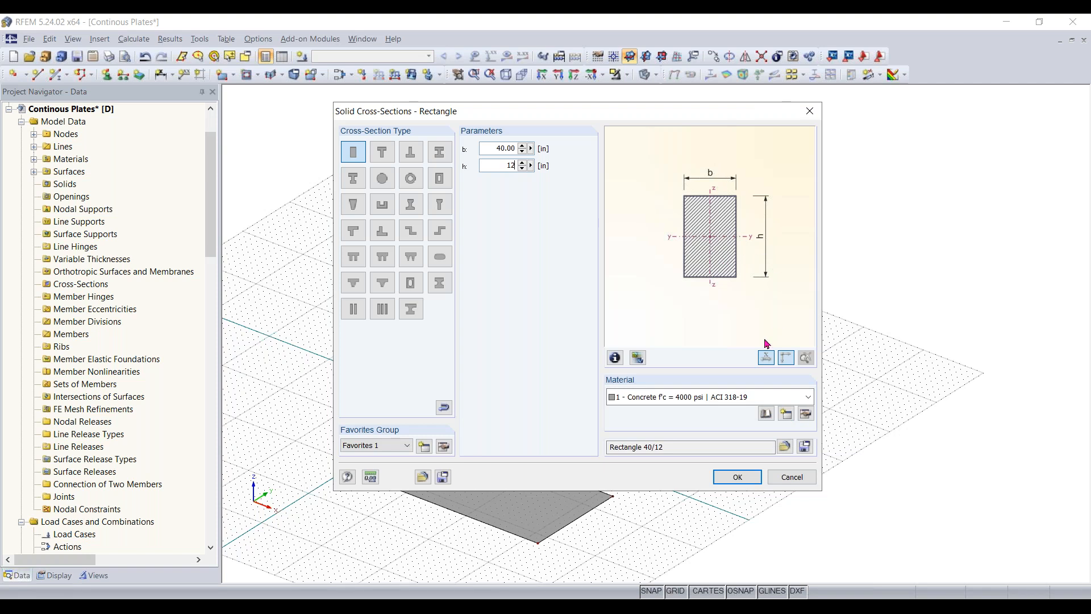
left_click(736, 479)
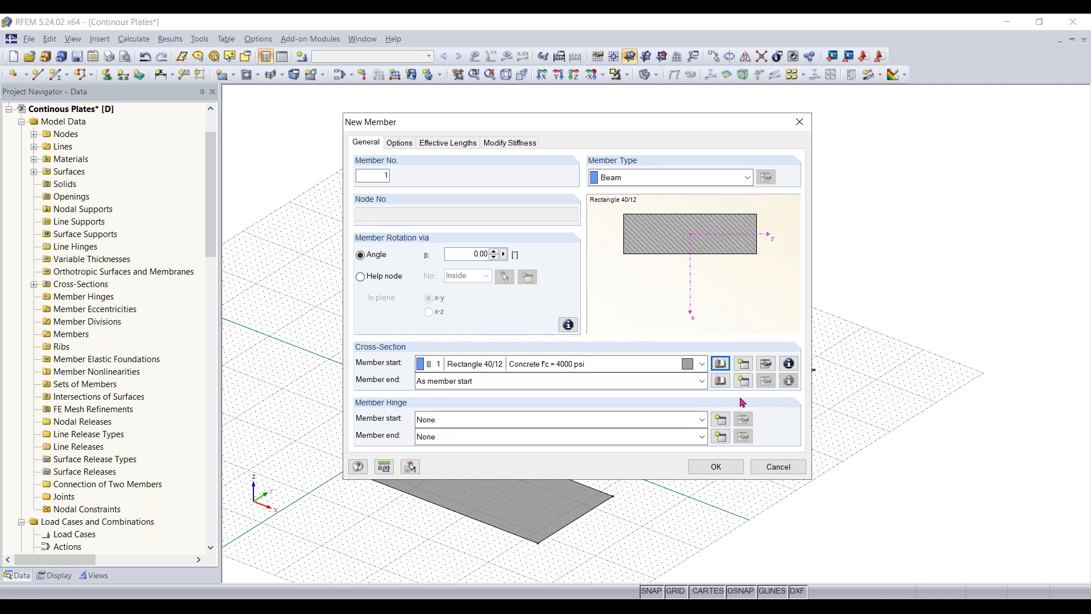
left_click(716, 467)
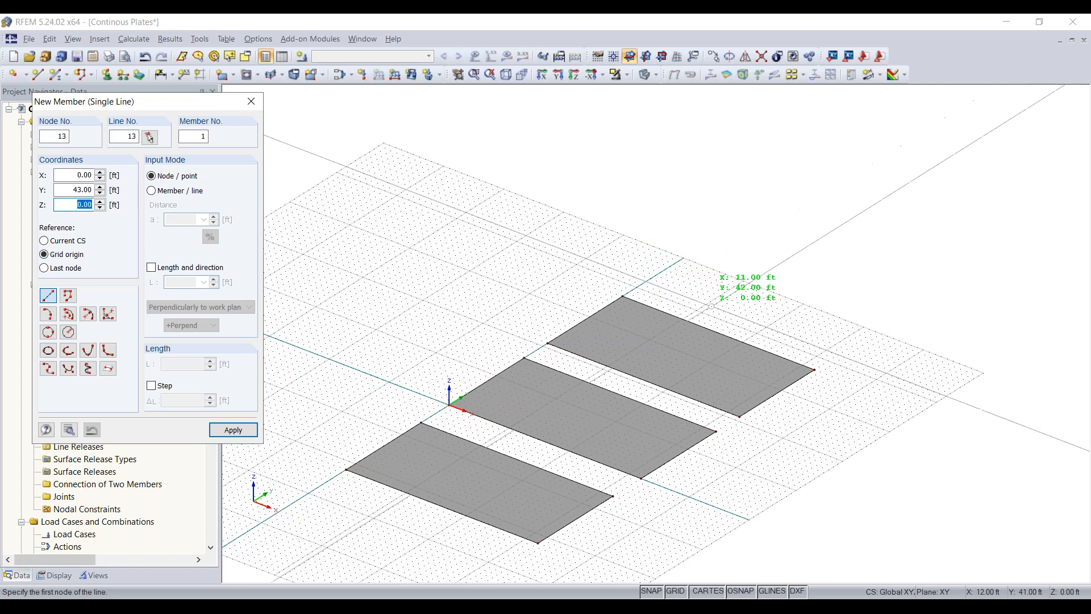
- Draw the beam member parallel to X beyond the third plate, from X 0 ft, Y 42 ft to X 32 ft, Y 42 ft
scroll(554, 273, "up", 3)
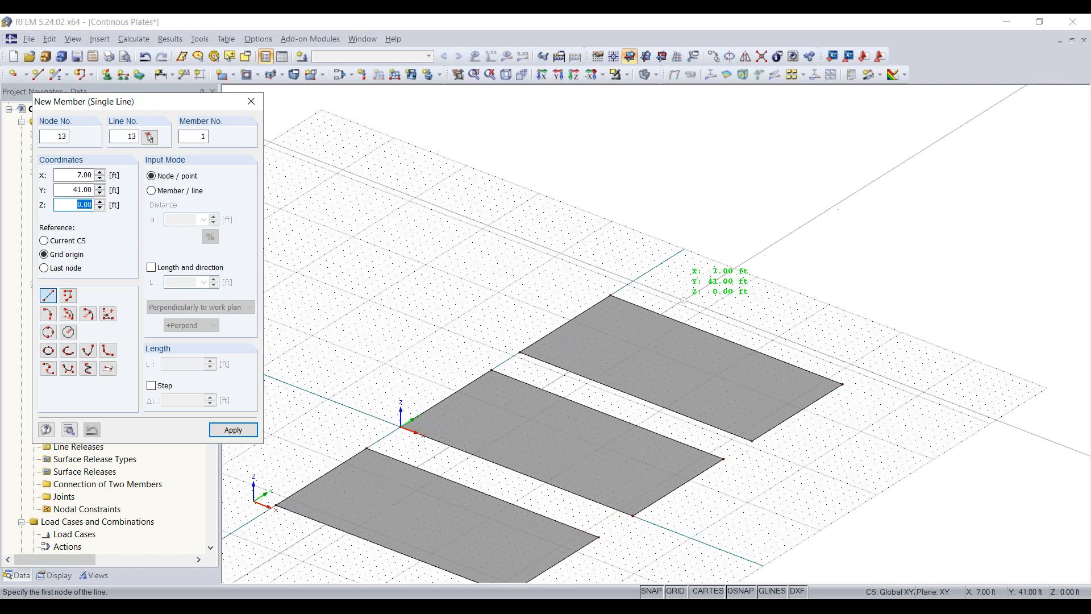
middle_click_drag(630, 310, 599, 319)
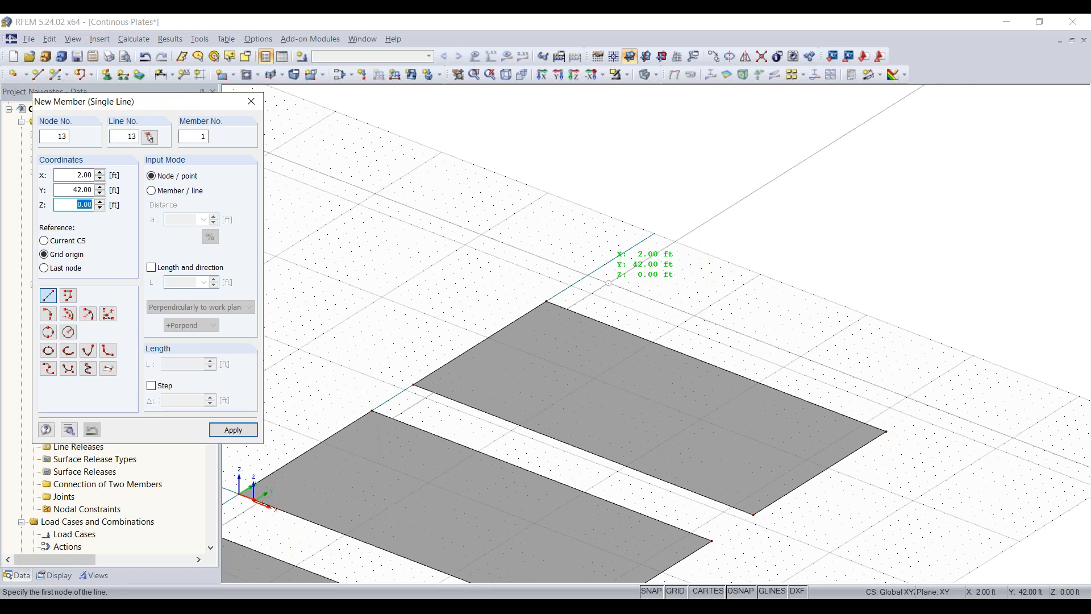
scroll(608, 283, "up", 1)
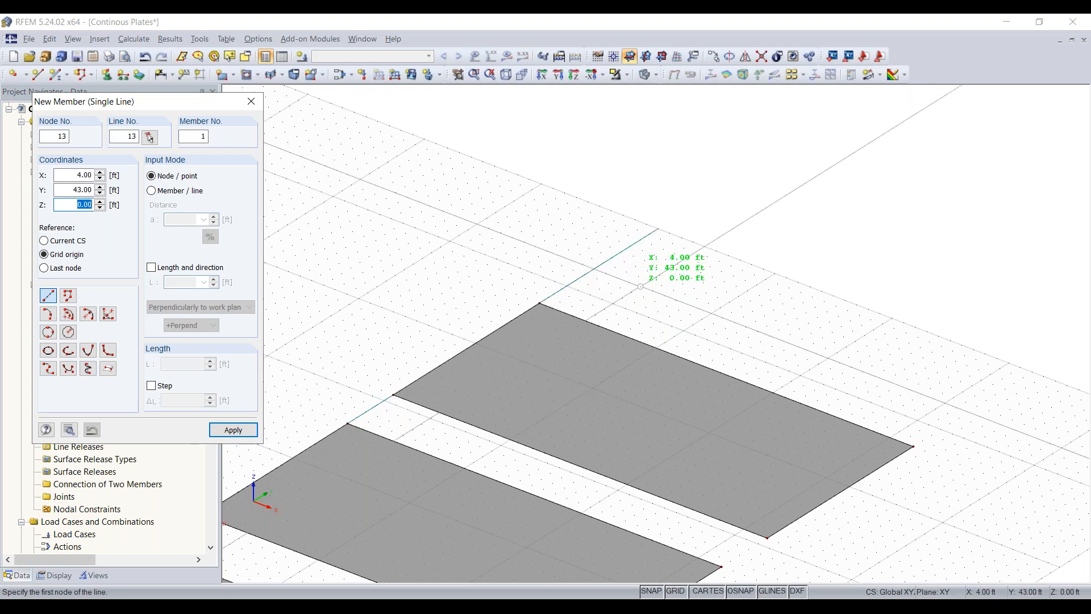
left_click(585, 274)
middle_click_drag(763, 360, 601, 335)
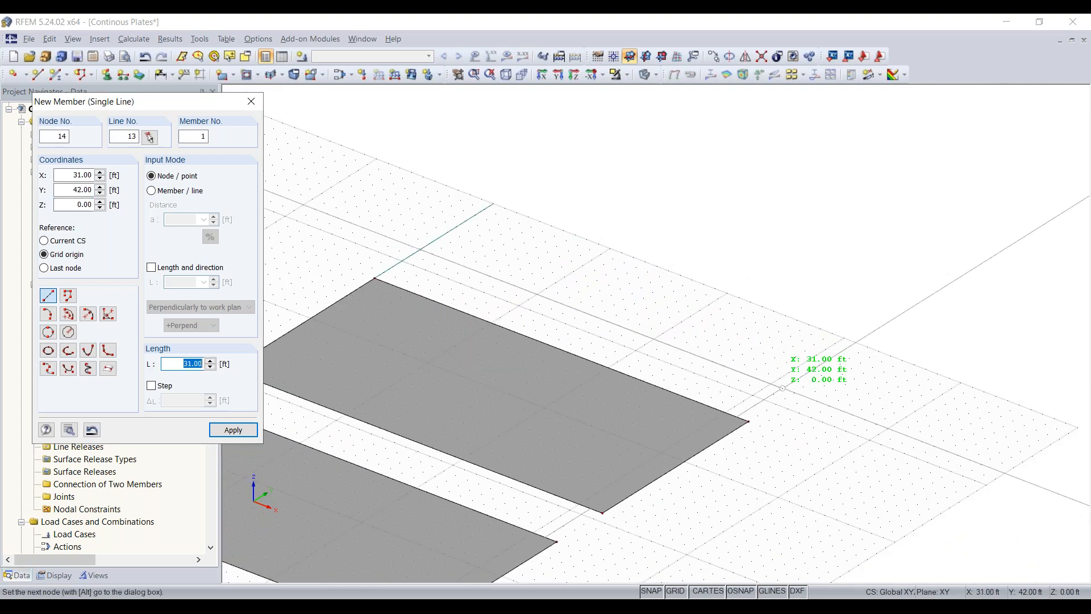
middle_click_drag(784, 392, 906, 362, "ctrl")
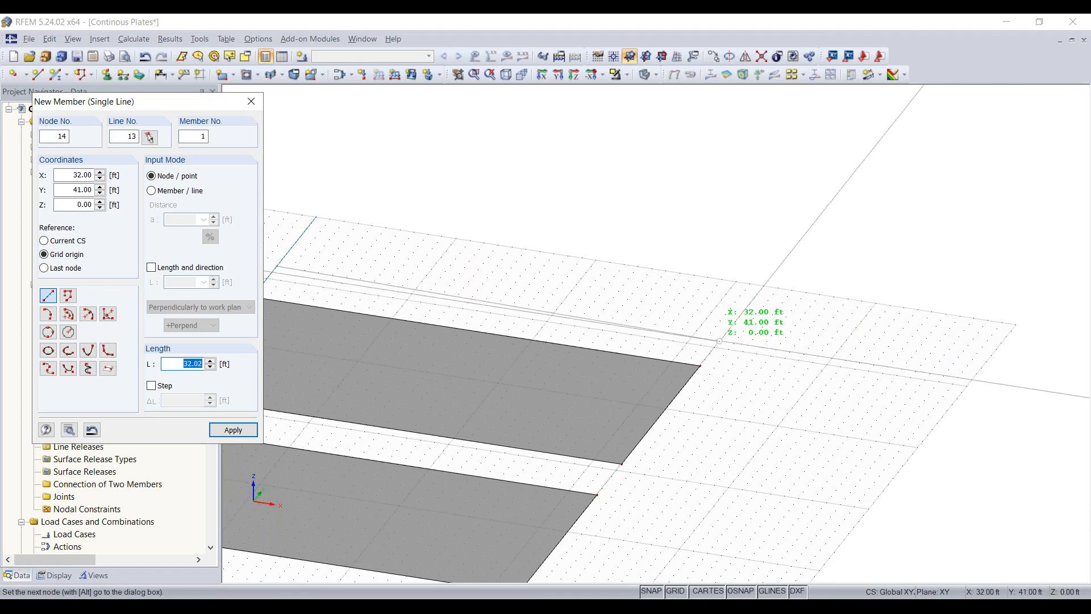
left_click(719, 341)
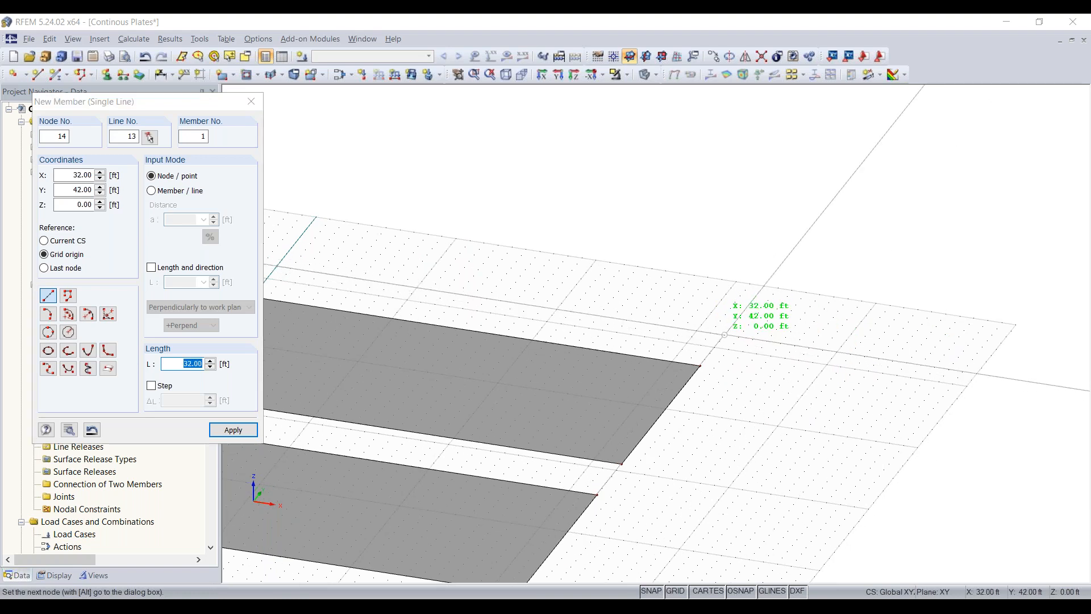
scroll(651, 233, "down", 1)
middle_click_drag(652, 233, 746, 236)
key("Escape")
middle_click_drag(841, 428, 697, 472, "ctrl")
scroll(697, 472, "down", 2)
middle_click_drag(697, 435, 708, 353)
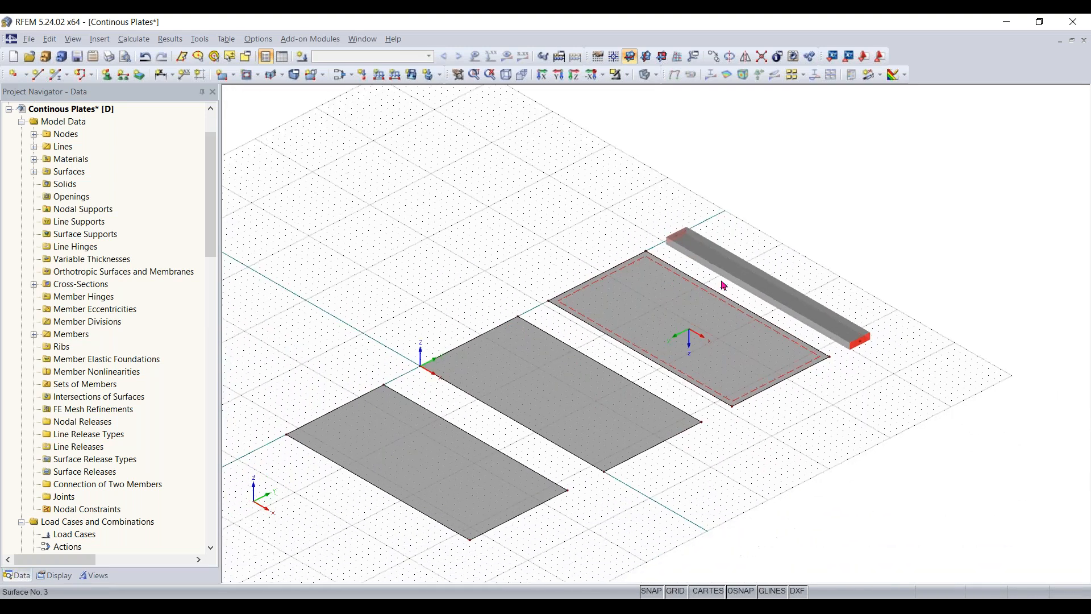
middle_click_drag(823, 411, 846, 382, "ctrl")
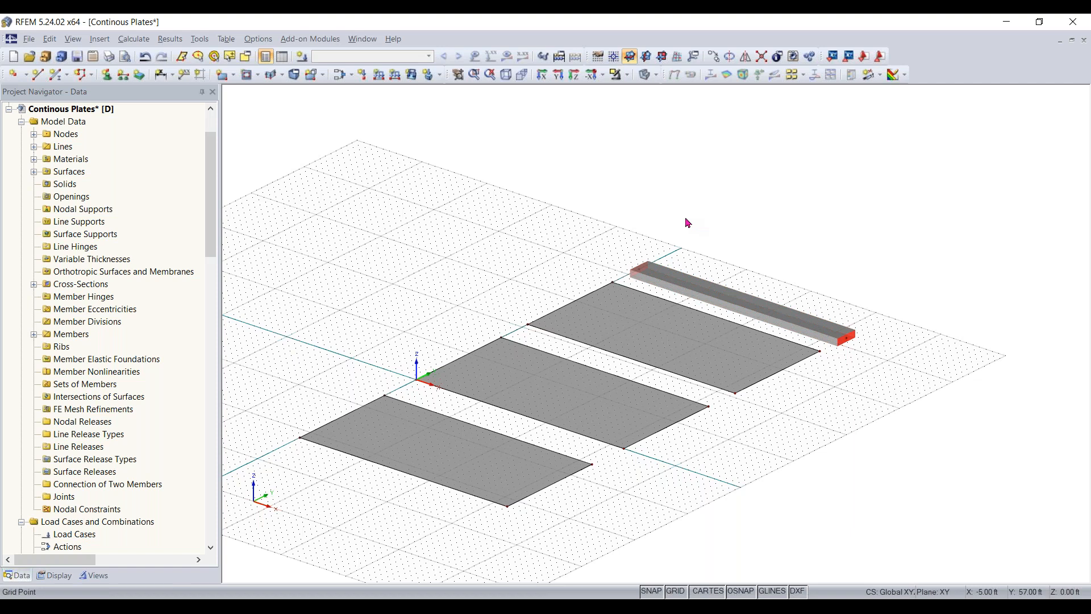
- Browse the rolled I-sections for the beam's start cross-section, filtered by the ADM manufacturer group
double_click(697, 294)
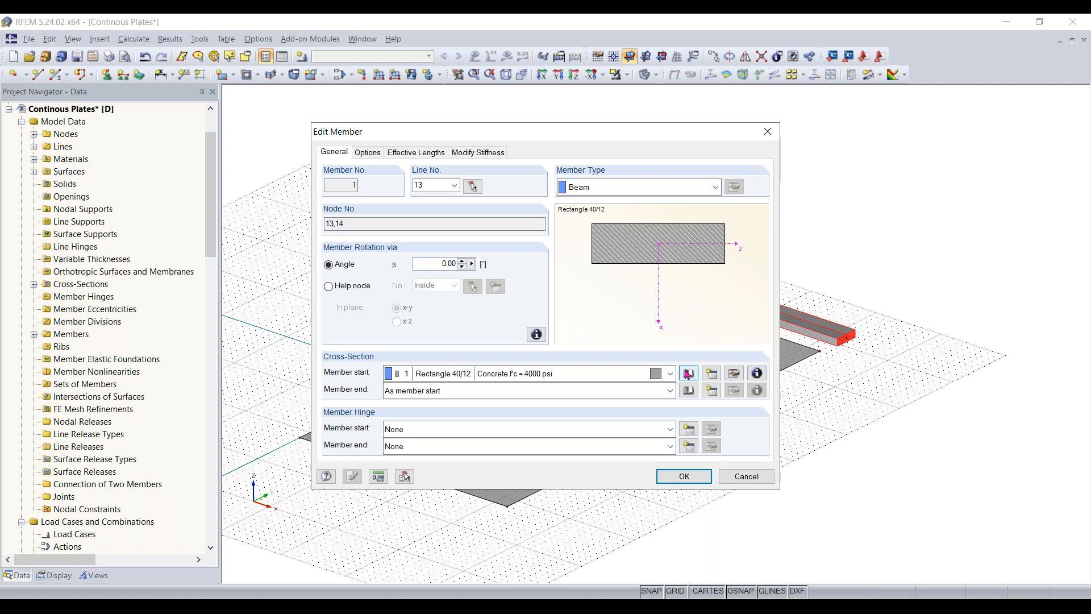
left_click(689, 375)
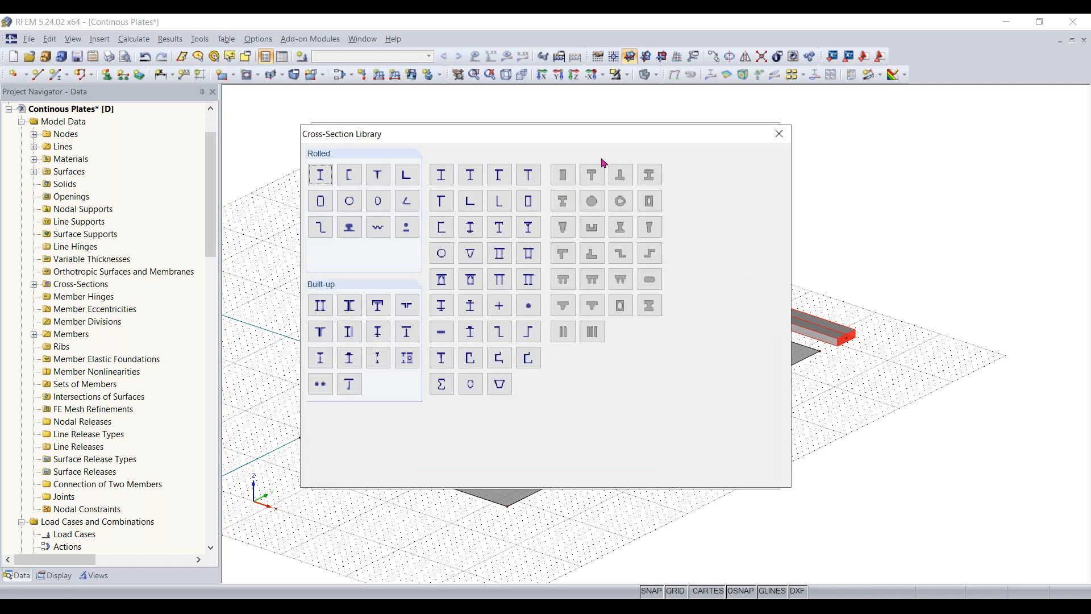
left_click(328, 178)
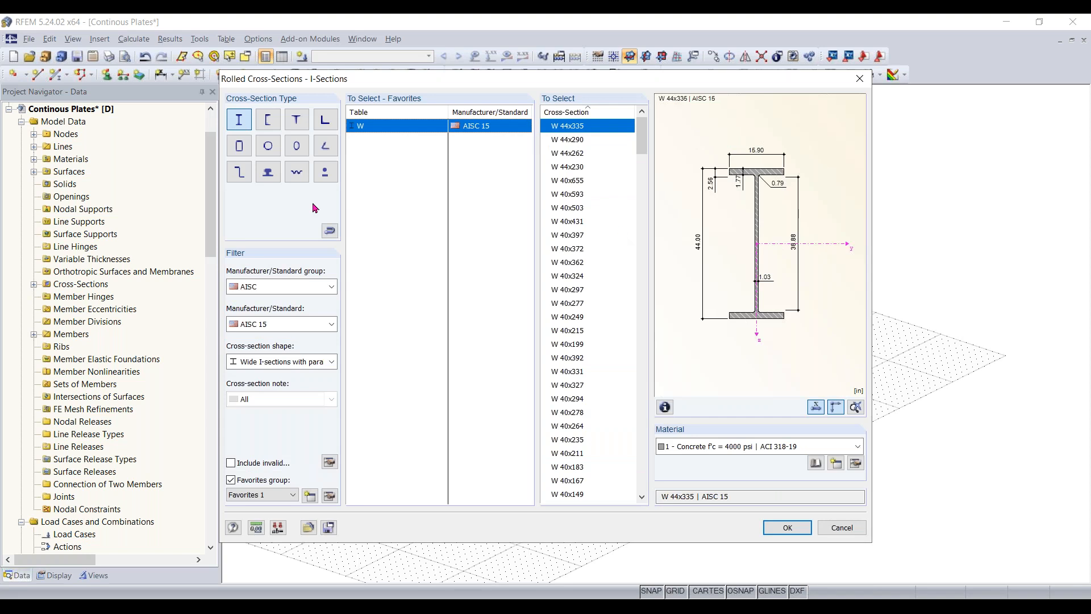
left_click(281, 287)
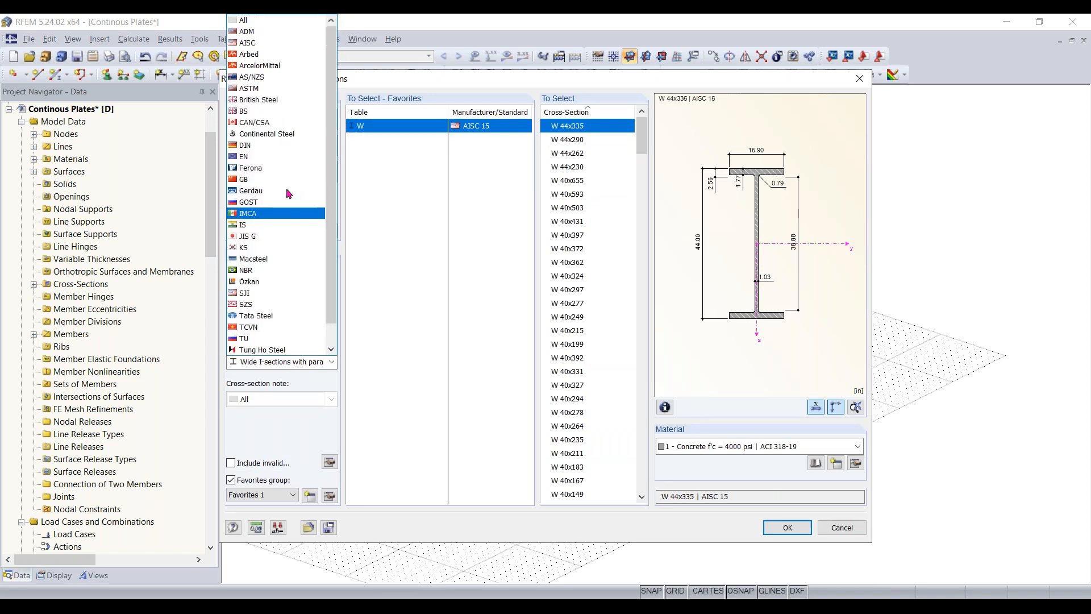
scroll(275, 57, "up", 1)
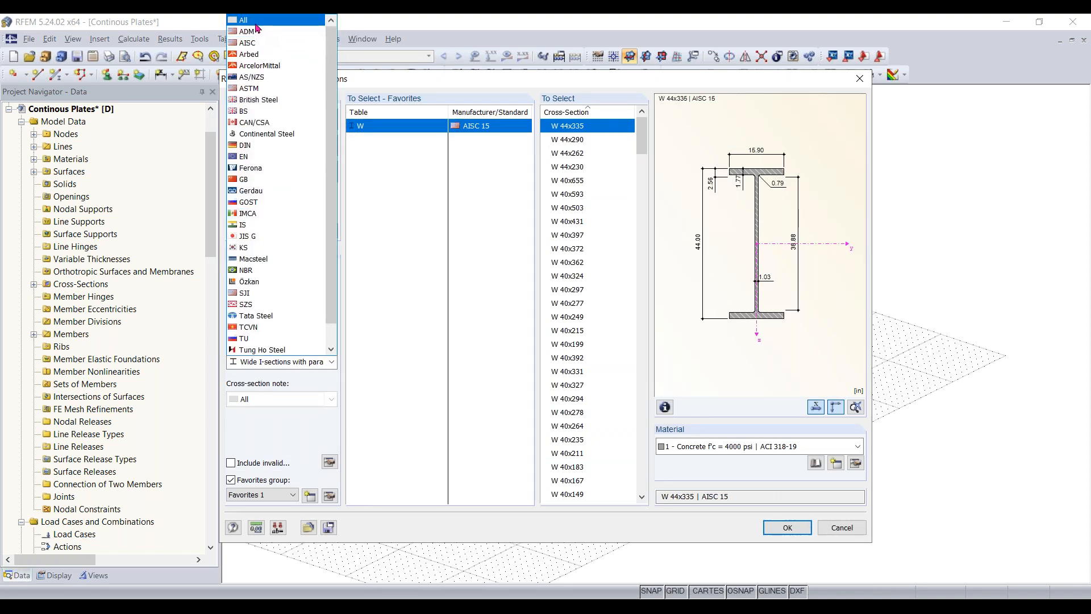
left_click(261, 31)
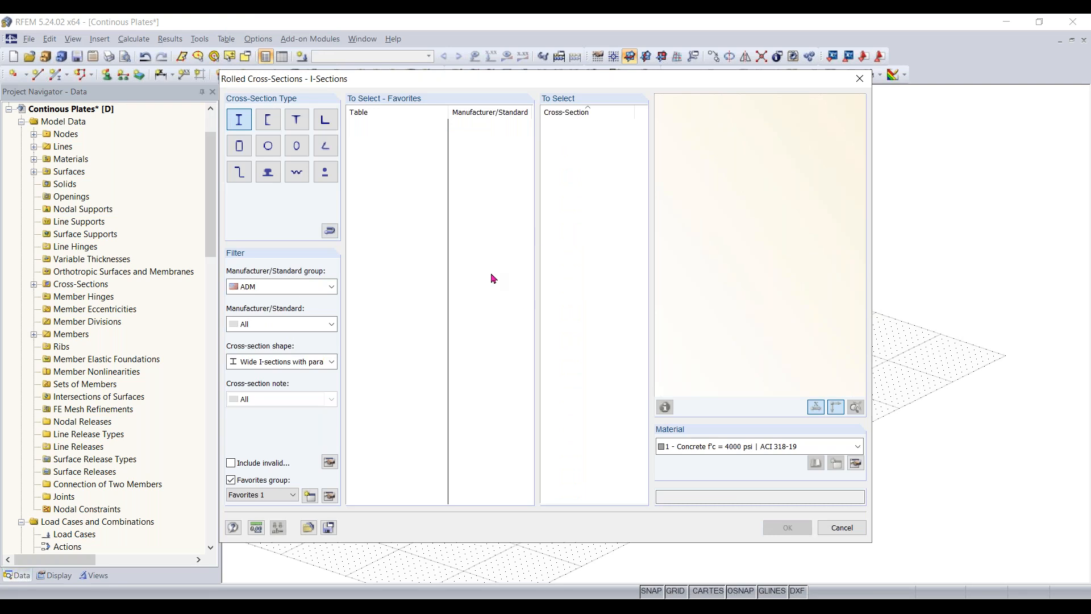
- Examine the AISC rolled I-sections for all standards and leave without choosing one
left_click(288, 292)
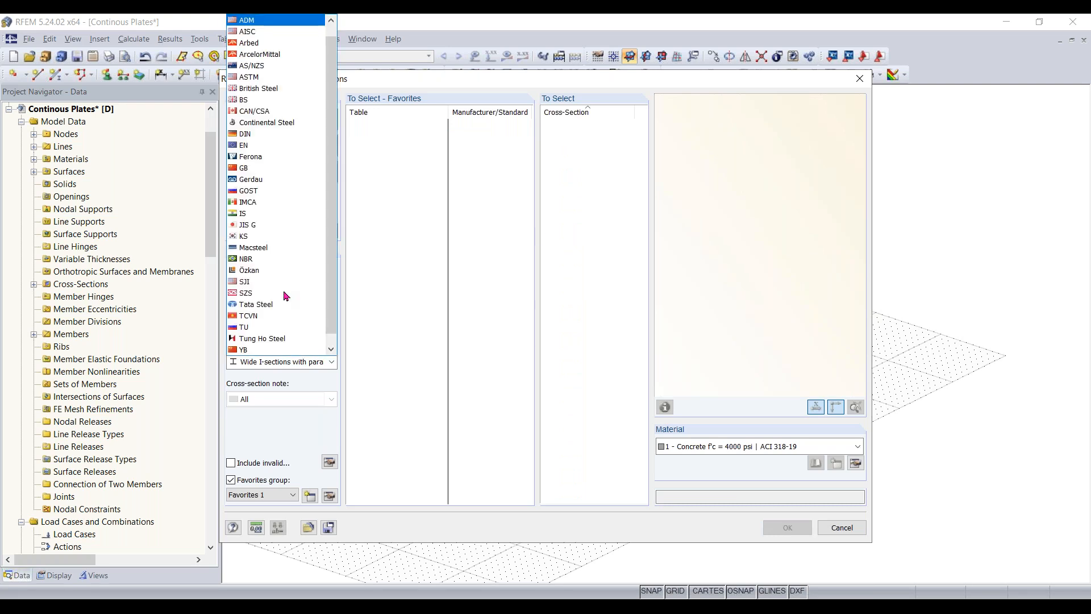
left_click(256, 32)
scroll(601, 213, "down", 1)
scroll(600, 213, "down", 1)
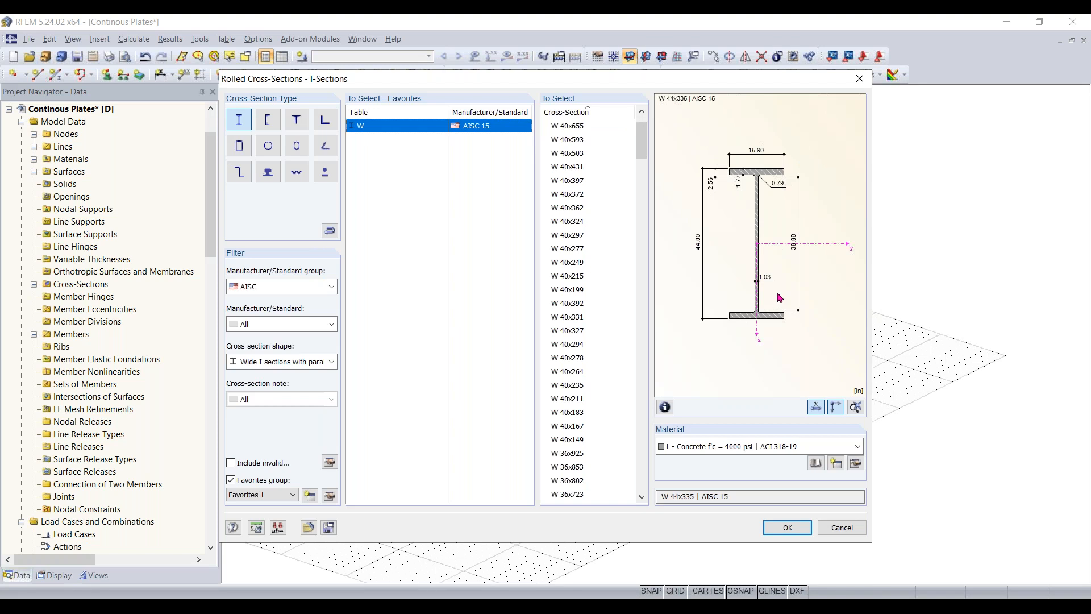
left_click(283, 324)
left_click(283, 328)
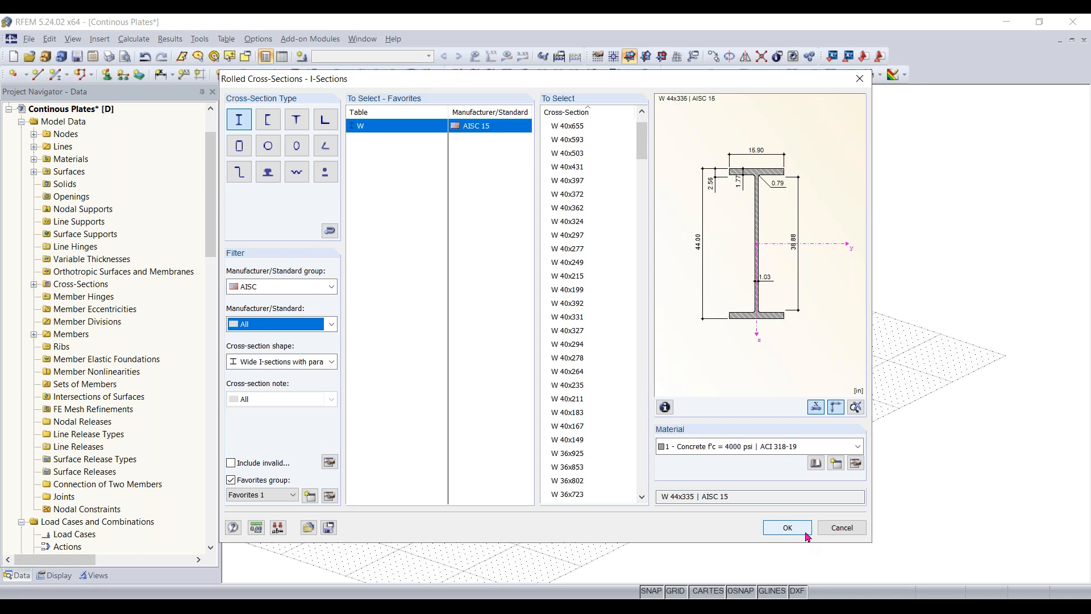
left_click(833, 529)
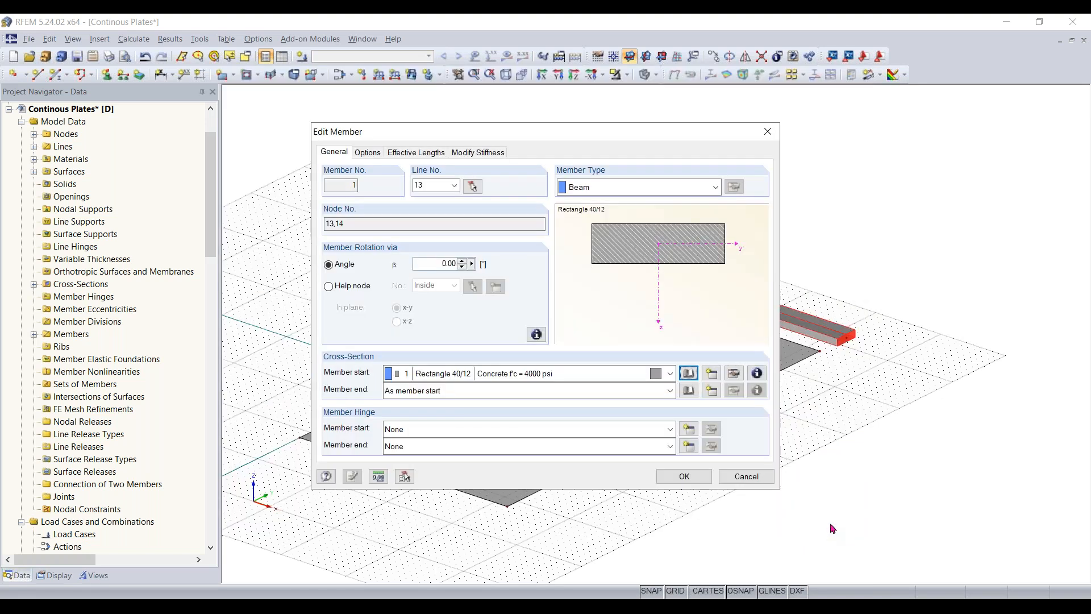
- Look at the parameters of the thin-walled symmetric I-section and leave the beam's editing without changes
left_click(688, 374)
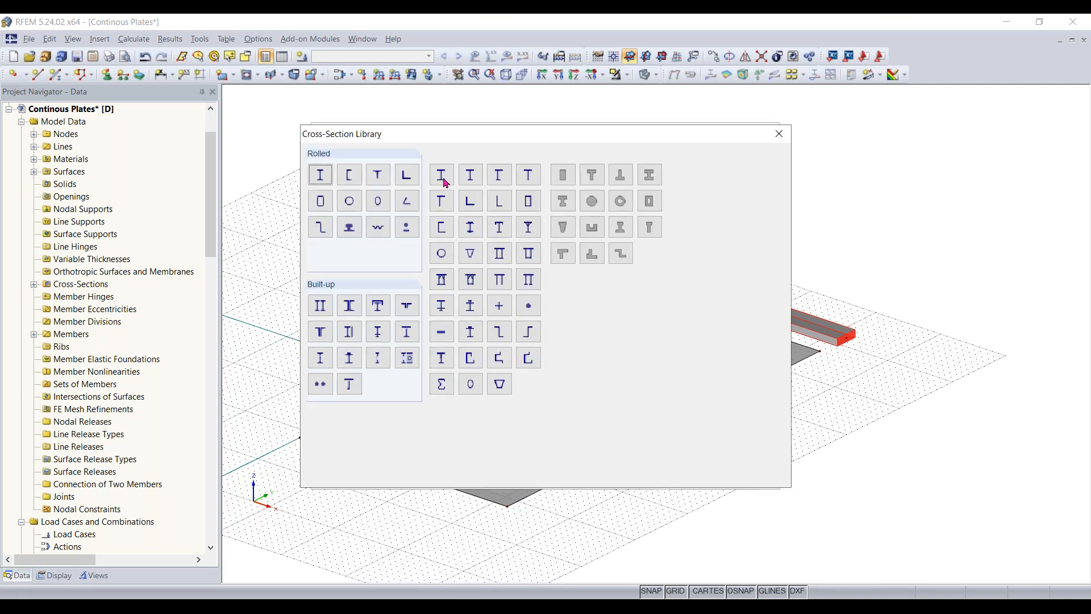
left_click(443, 179)
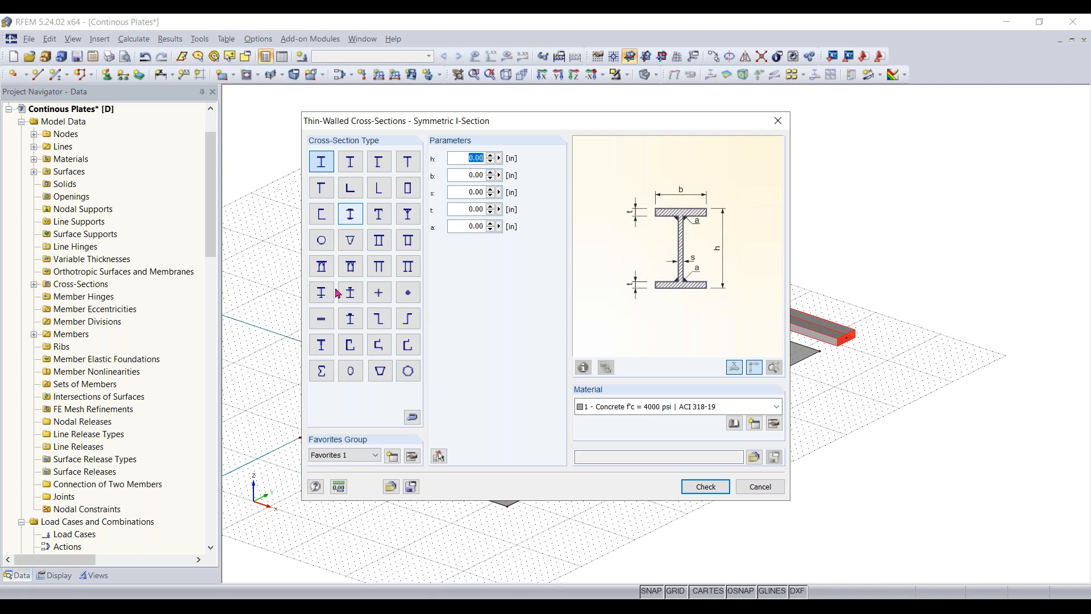
left_click(760, 487)
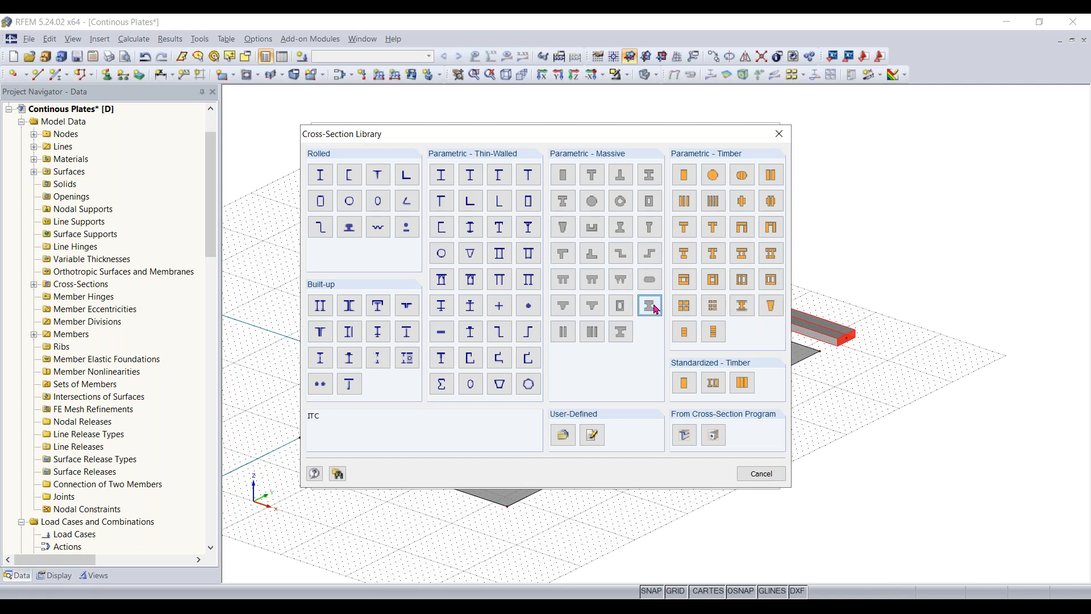
left_click(743, 474)
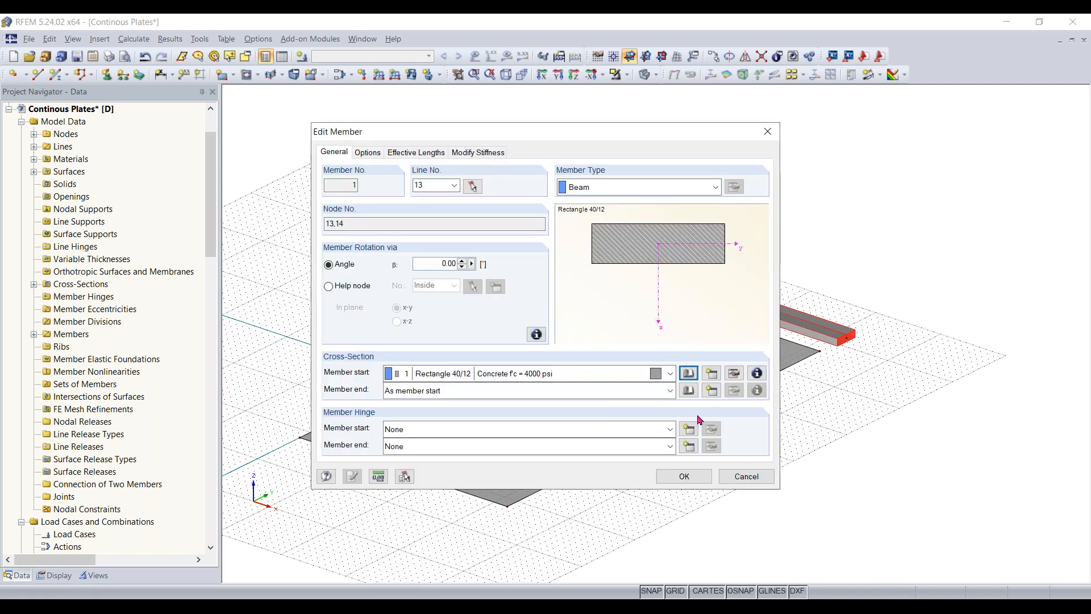
left_click(746, 475)
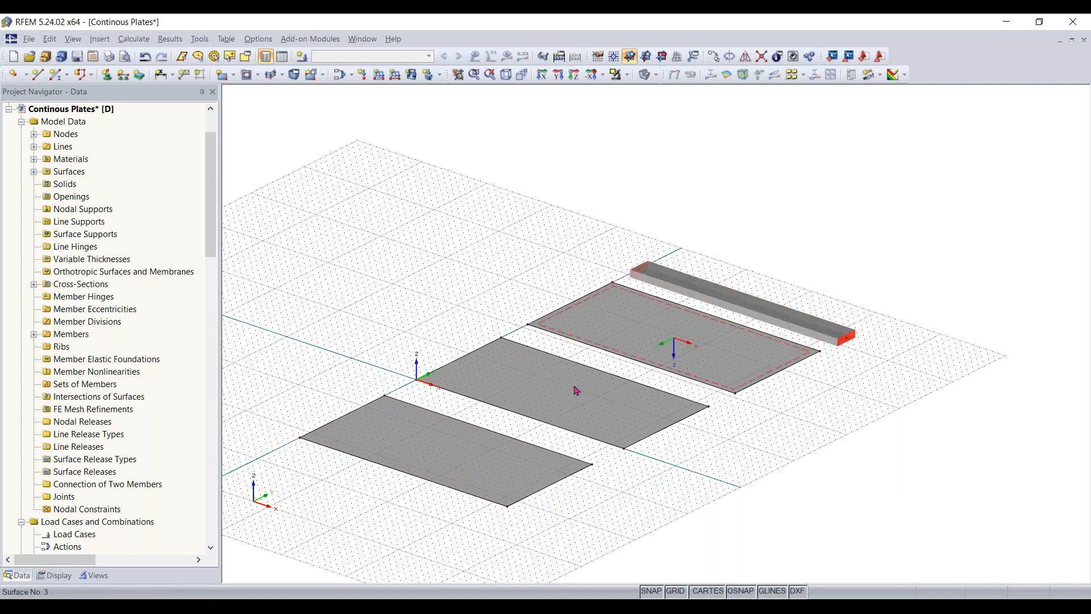
- Divide the first plate's outer long edge at Y -22 ft graphically, 16 ft from its start
middle_click_drag(598, 523, 772, 456, "ctrl")
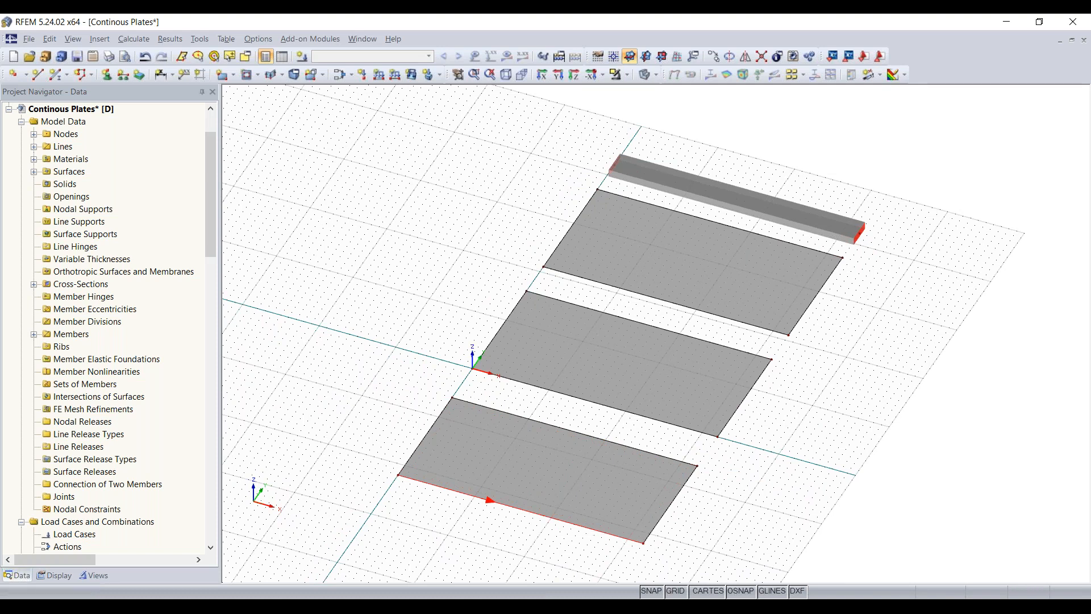
right_click(531, 519)
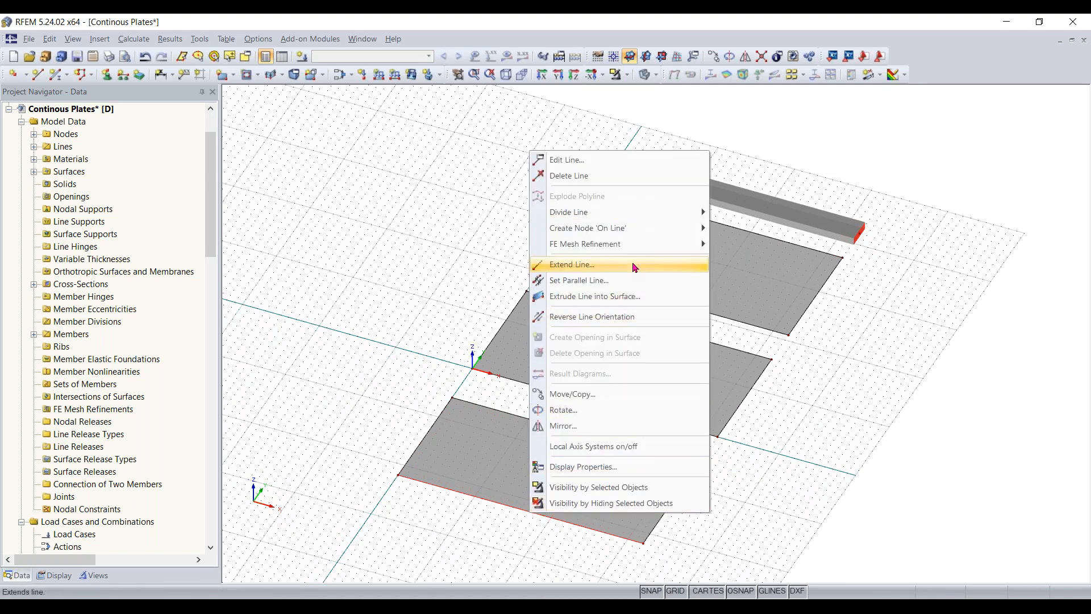
mouse_move(606, 214)
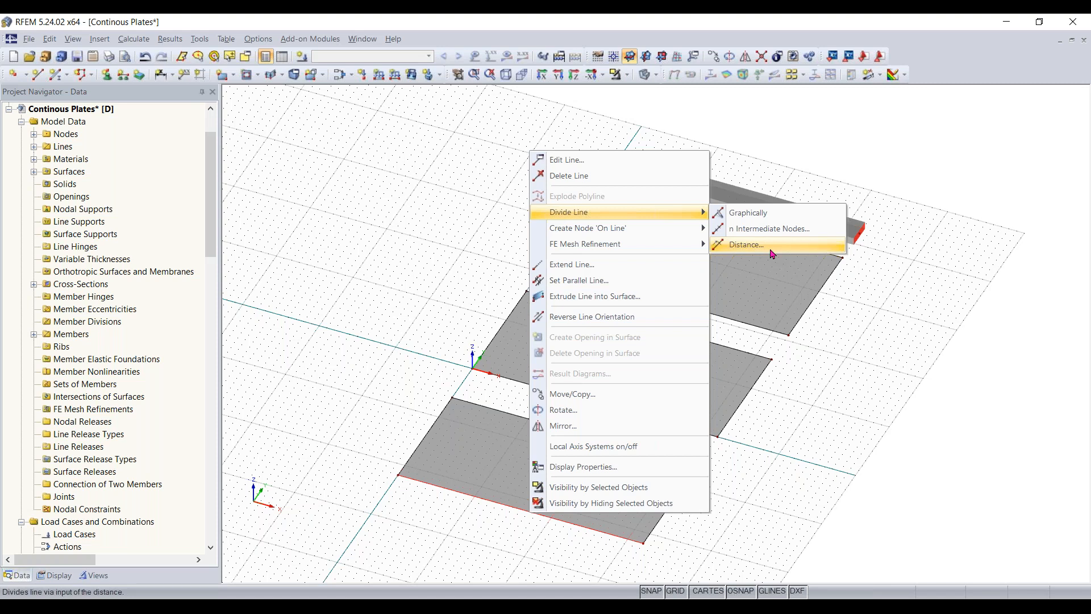
left_click(749, 213)
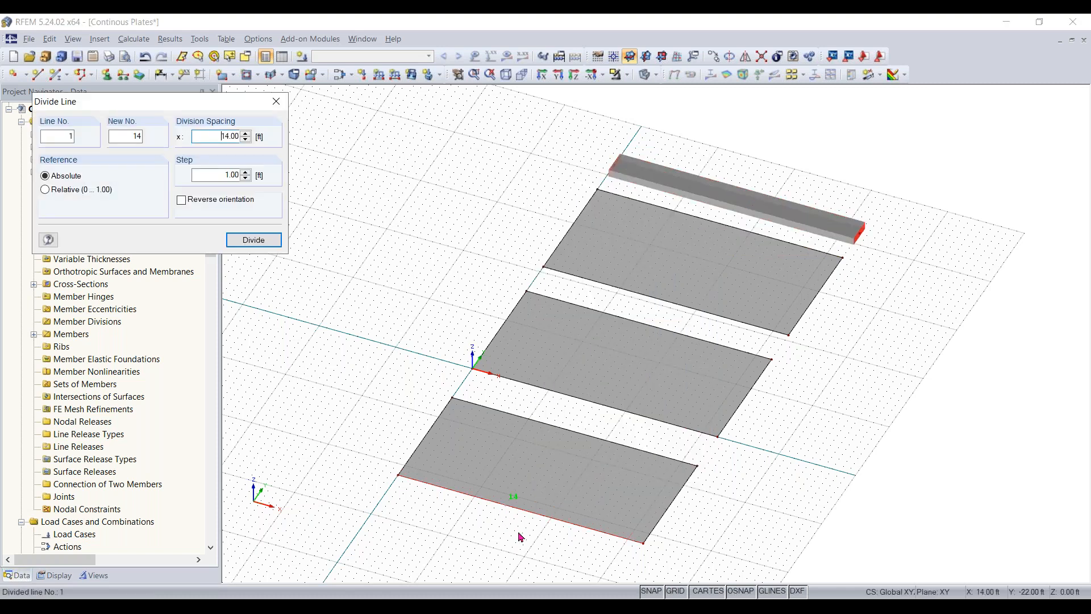
middle_click_drag(517, 521, 538, 477)
scroll(543, 463, "up", 2)
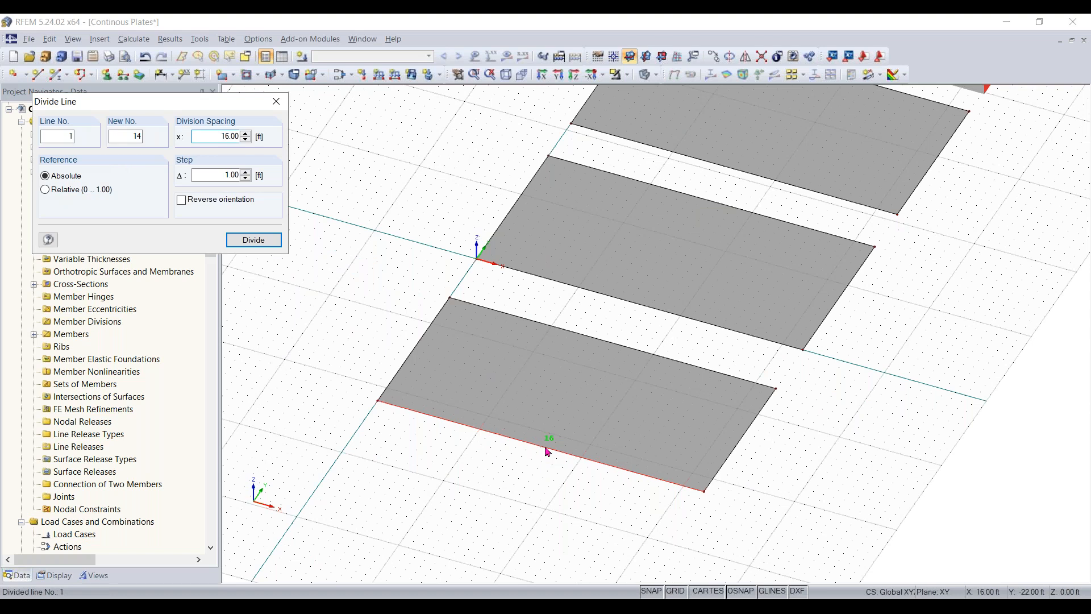
left_click(547, 452)
scroll(540, 449, "up", 2)
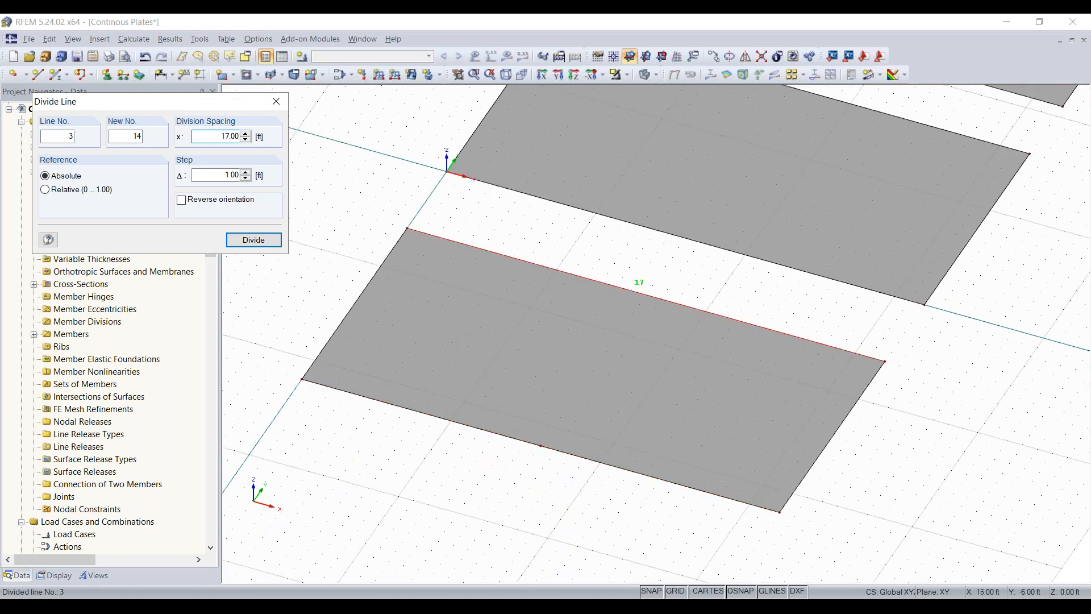
key("Escape")
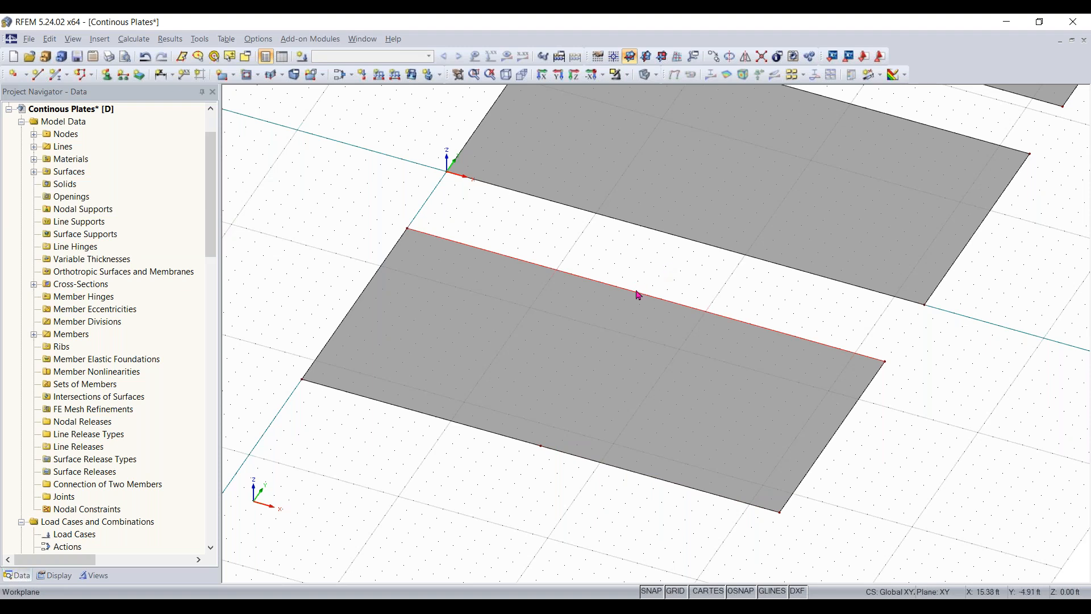
- Divide the first plate's inner long edge at Y -6 ft graphically, 16 ft from its start
right_click(702, 310)
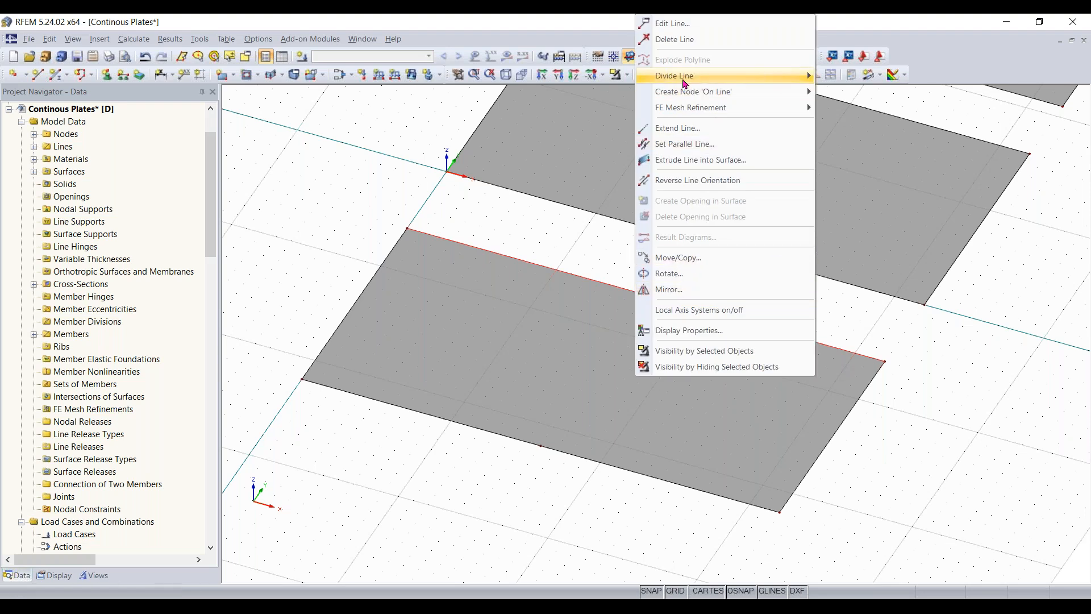
mouse_move(797, 79)
left_click(855, 77)
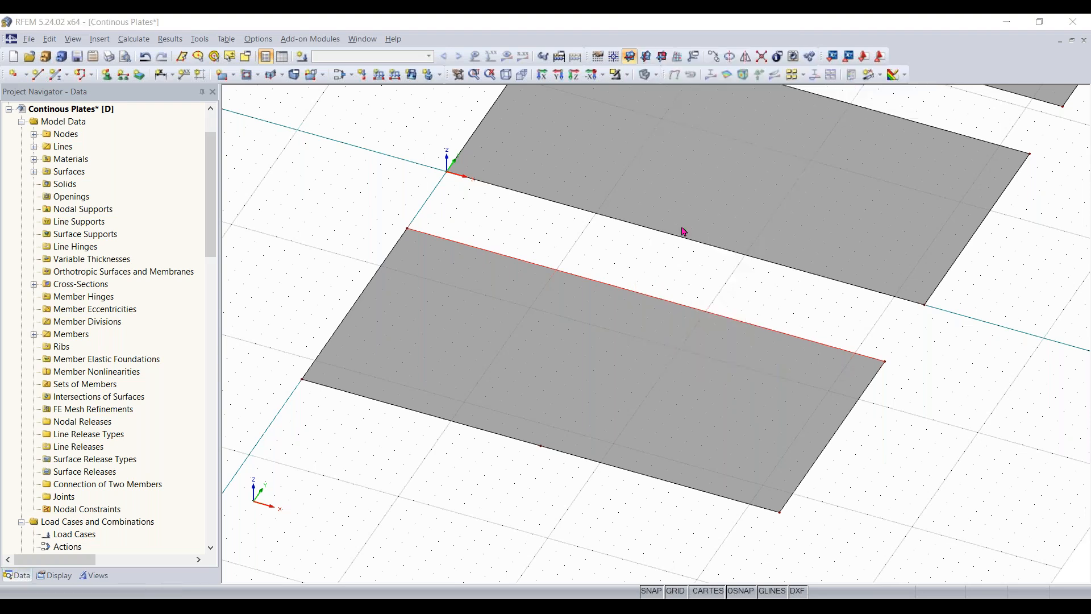
left_click(646, 295)
key("Escape")
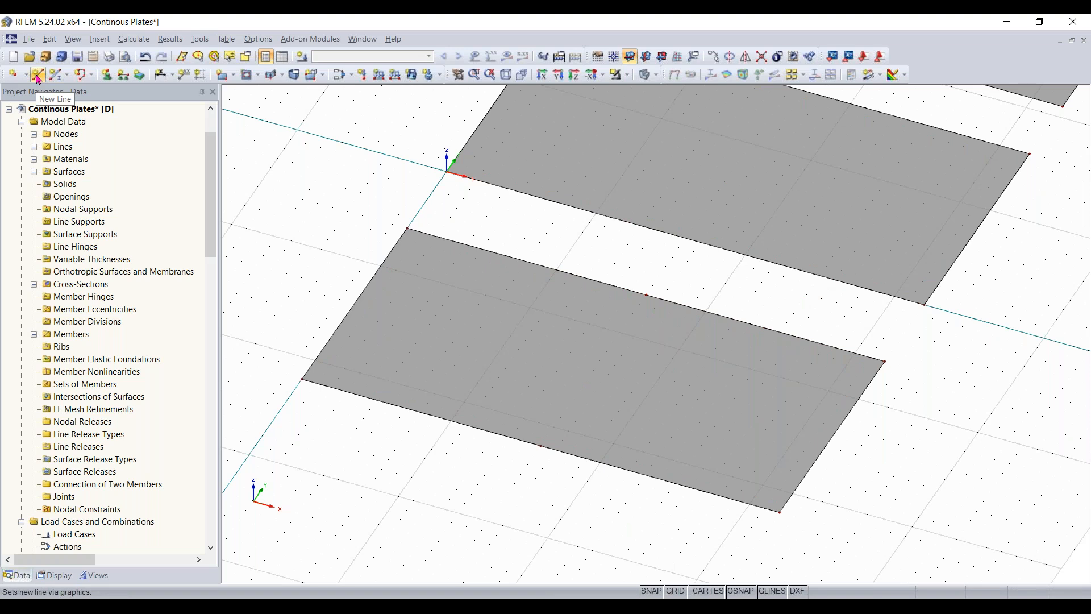
- Draw a single line from the midpoint of the first plate's outer edge across all three plates
left_click(38, 75)
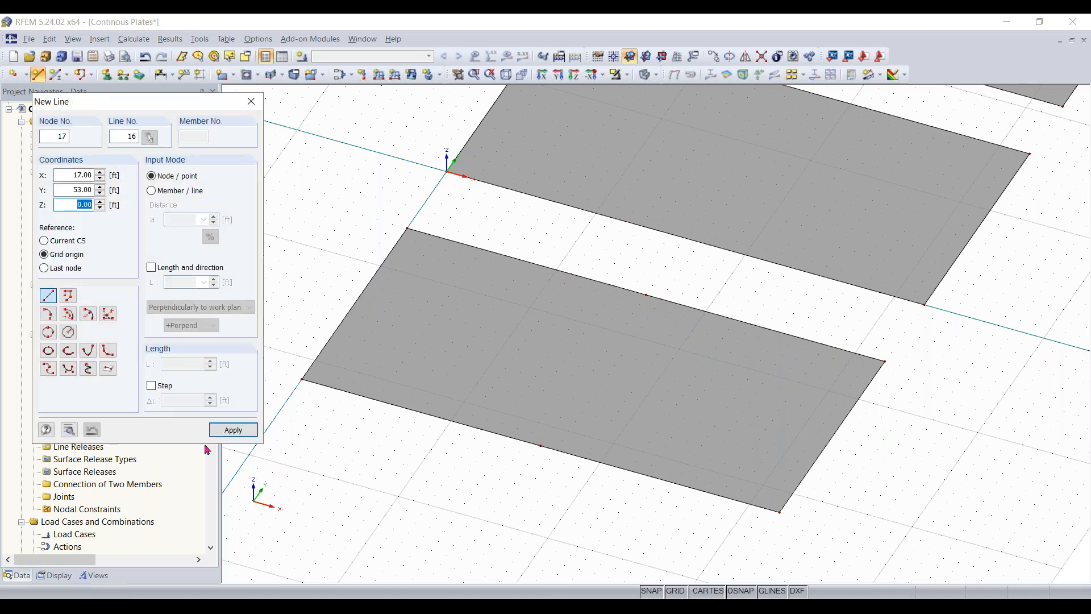
left_click(233, 430)
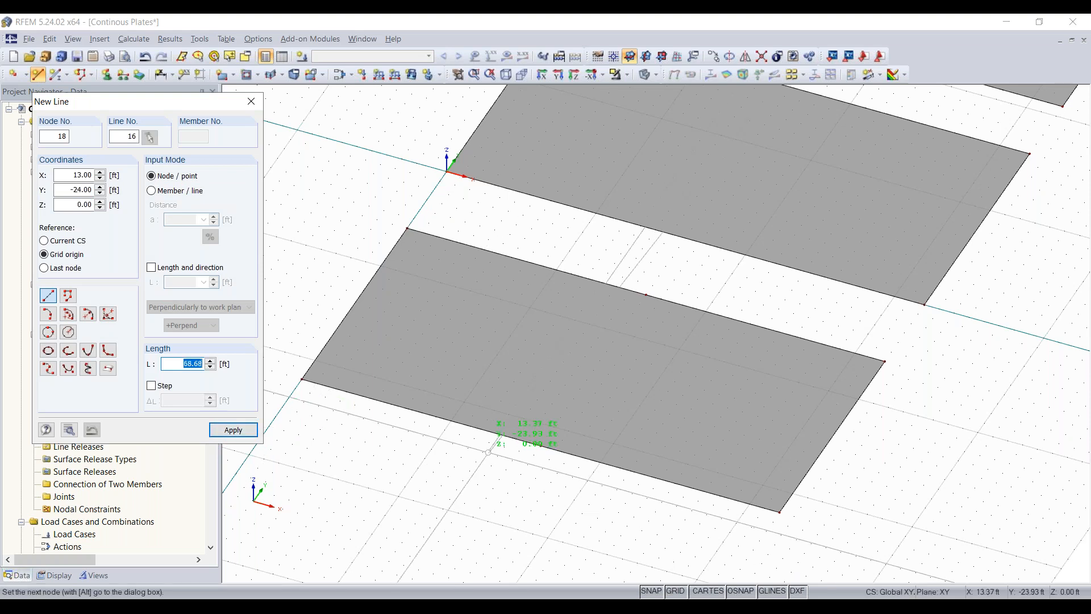
left_click(539, 446)
scroll(844, 274, "down", 3)
middle_click_drag(844, 273, 606, 496)
scroll(606, 495, "down", 4)
scroll(600, 469, "up", 6)
middle_click_drag(621, 445, 650, 293)
scroll(649, 293, "down", 3)
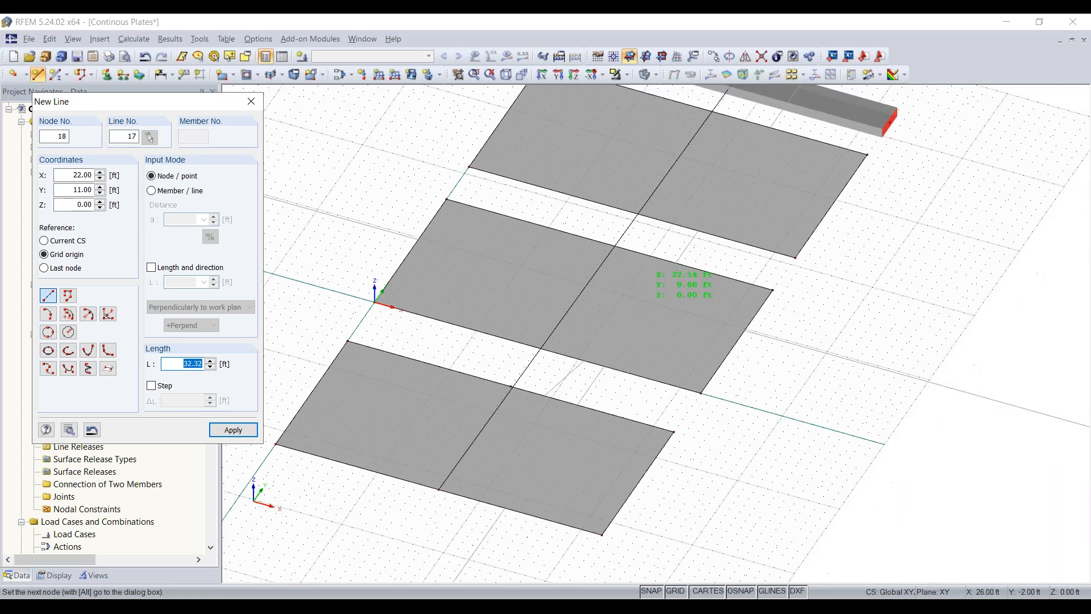
right_click(698, 431)
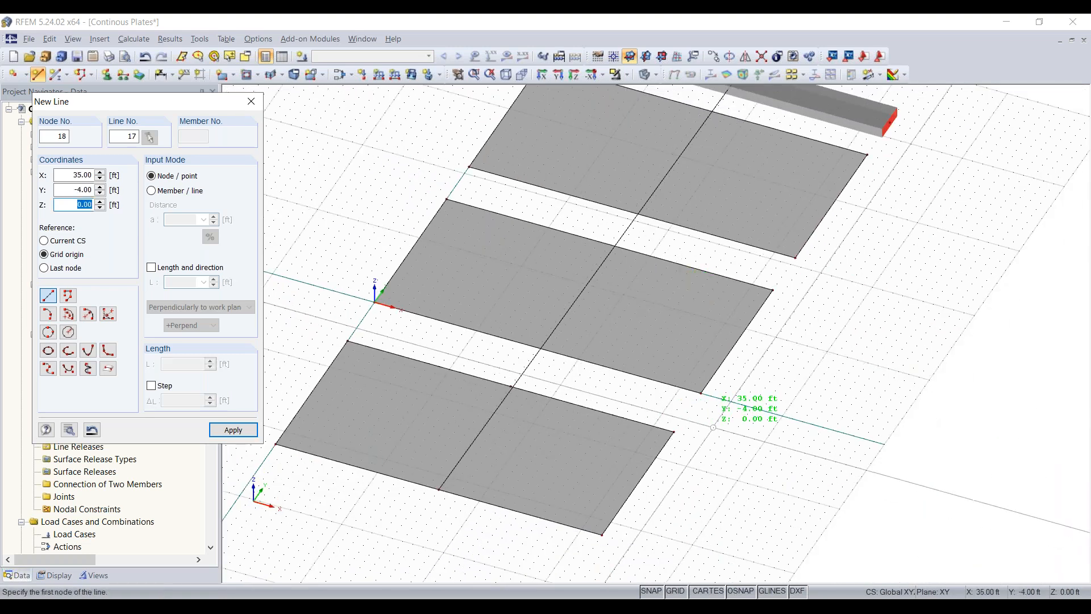
right_click(707, 418)
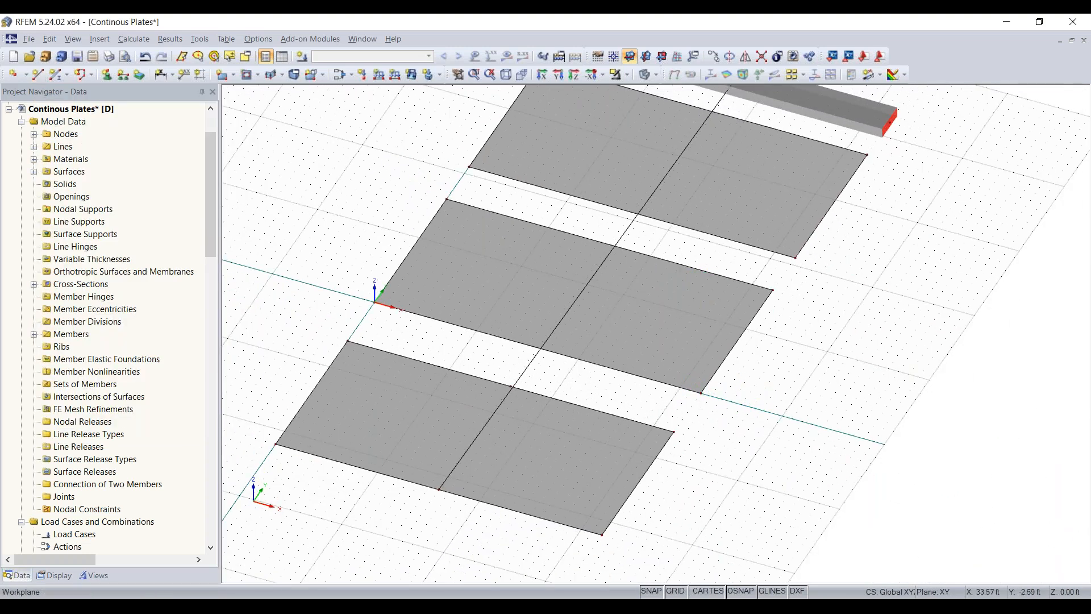
- Draw a 16 ft line across the first plate, connecting its edge midpoints at X 16 ft from Y -22 ft to Y -6 ft
left_click(37, 75)
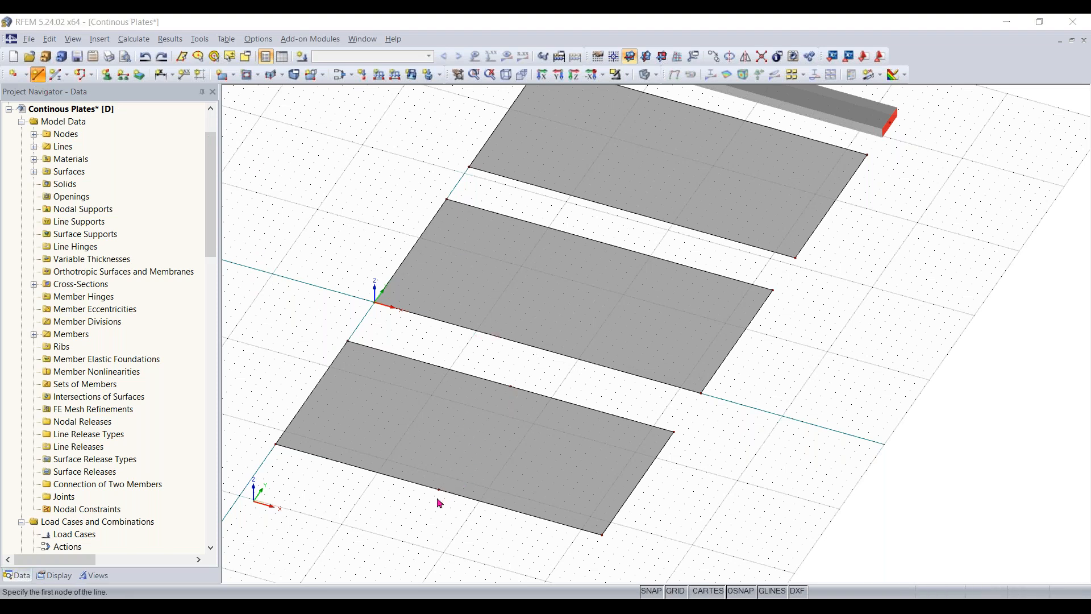
left_click(439, 489)
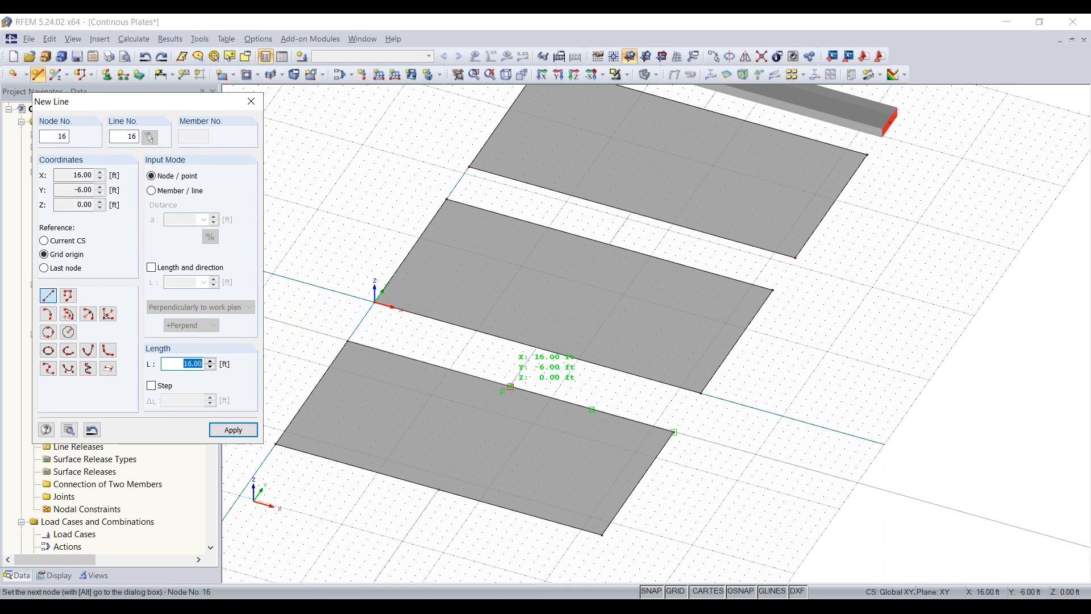
left_click(511, 387)
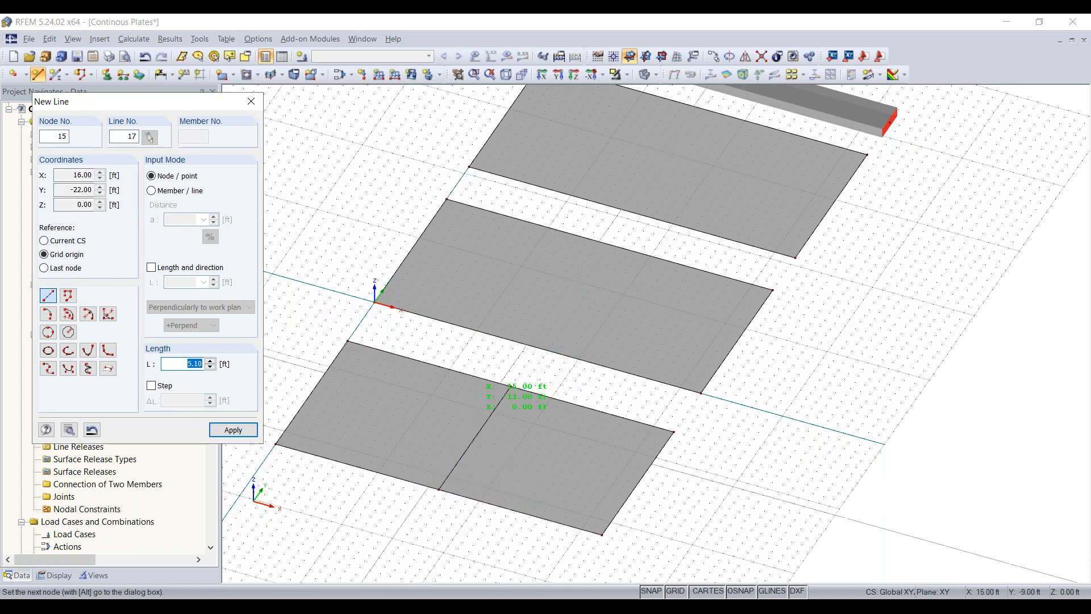
right_click(498, 362)
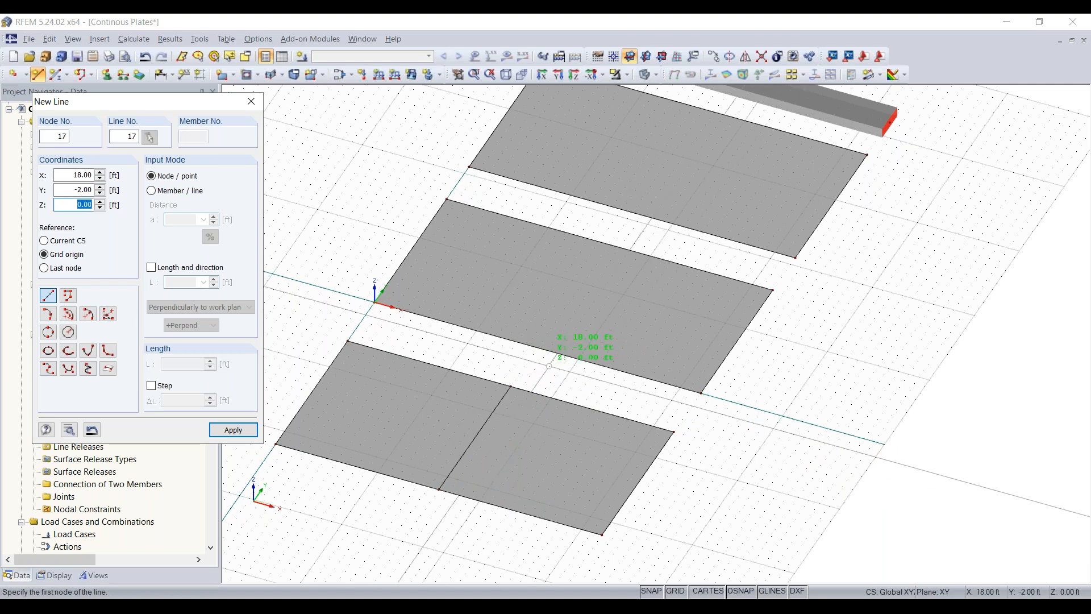
key("Escape")
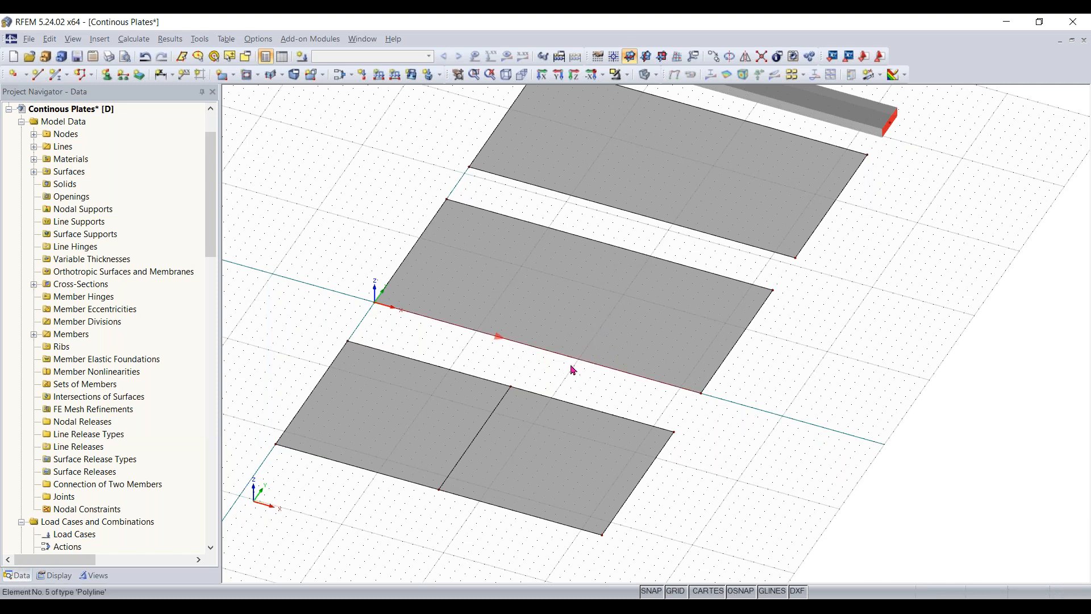
- Divide the second and third plates' long edges at midspan and connect the midpoints with a line across each plate
middle_click_drag(757, 402, 741, 440)
scroll(486, 481, "down", 1)
middle_click_drag(499, 471, 545, 446)
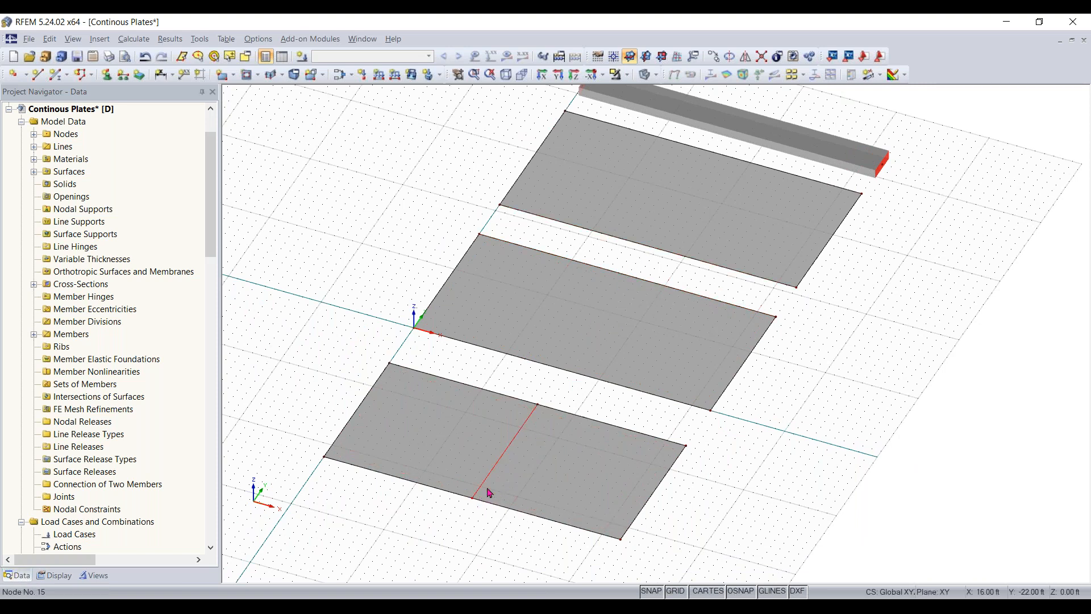
left_click(564, 370)
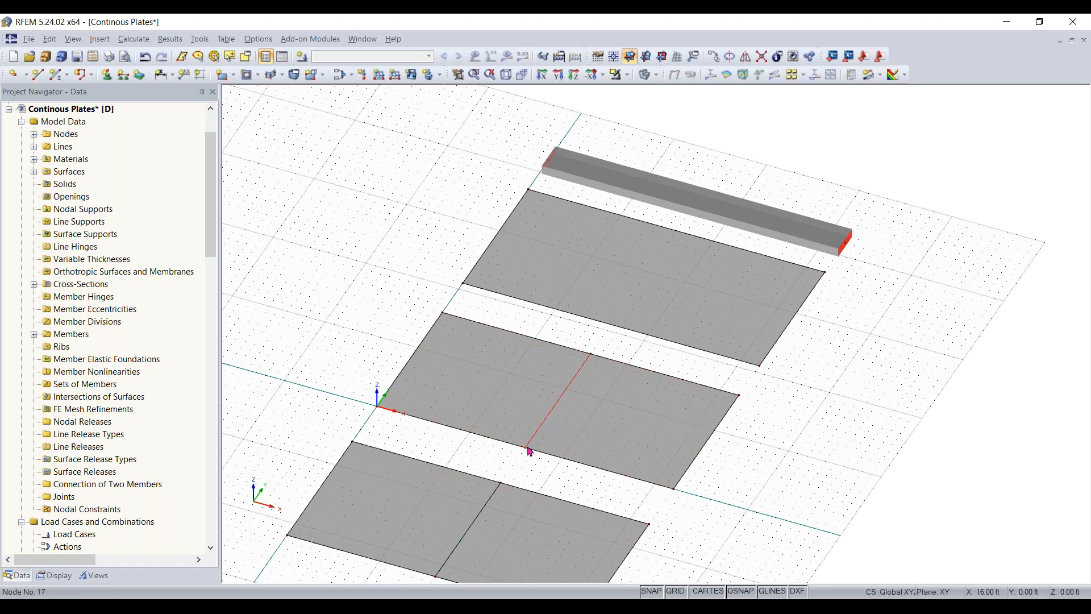
left_click_drag(615, 328, 615, 329)
left_click_drag(524, 449, 524, 449, "ctrl")
middle_click_drag(570, 465, 598, 422)
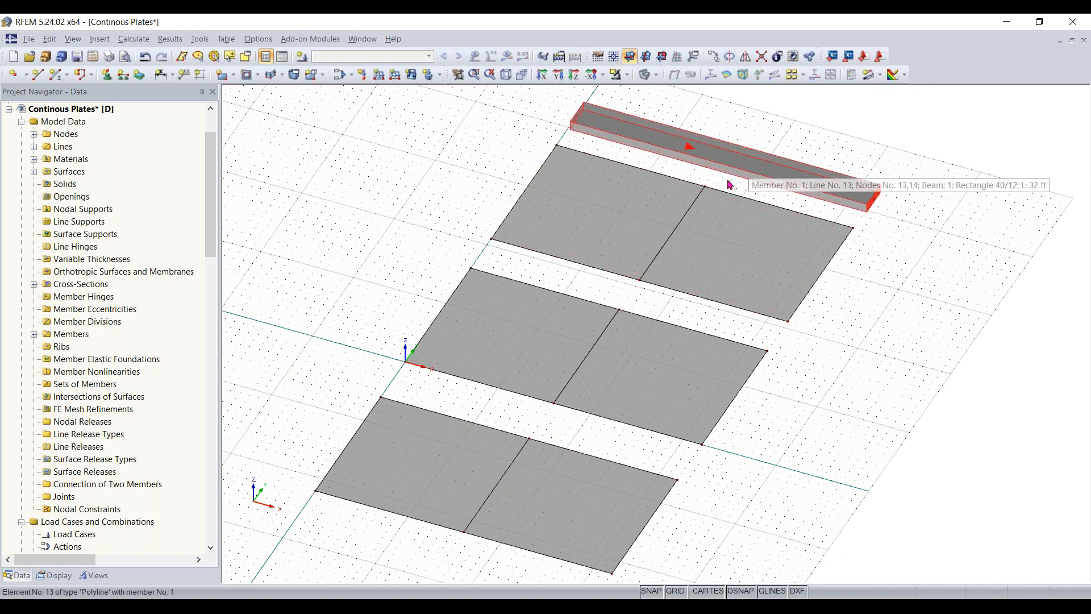
- Divide the 32 ft beam by distance with a new intermediate node at 16 ft, 50% of its length
middle_click_drag(835, 254, 824, 223, "ctrl")
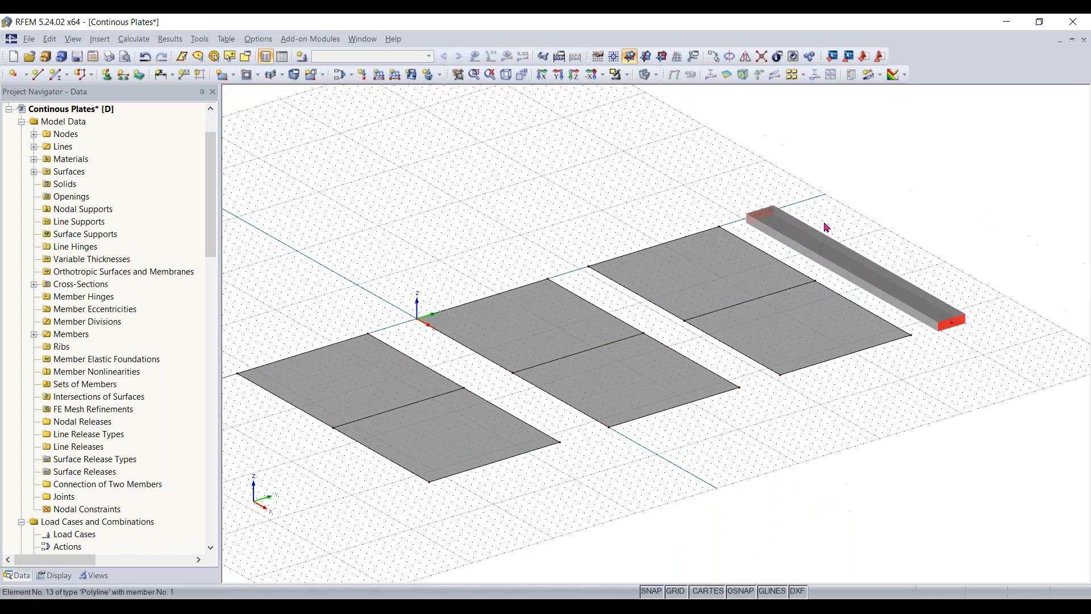
right_click(850, 270)
mouse_move(912, 98)
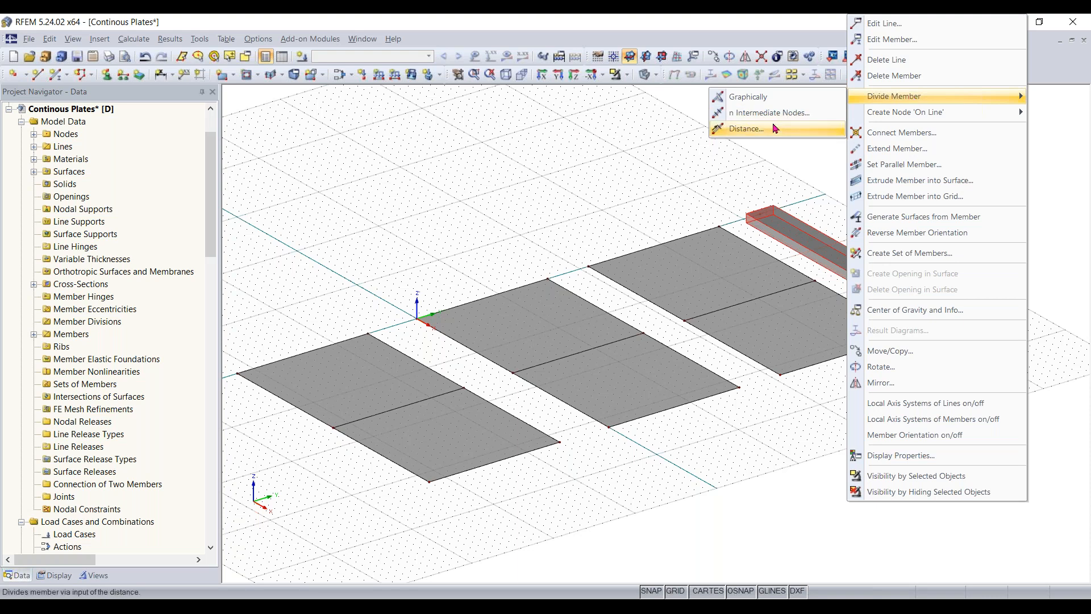
left_click(746, 128)
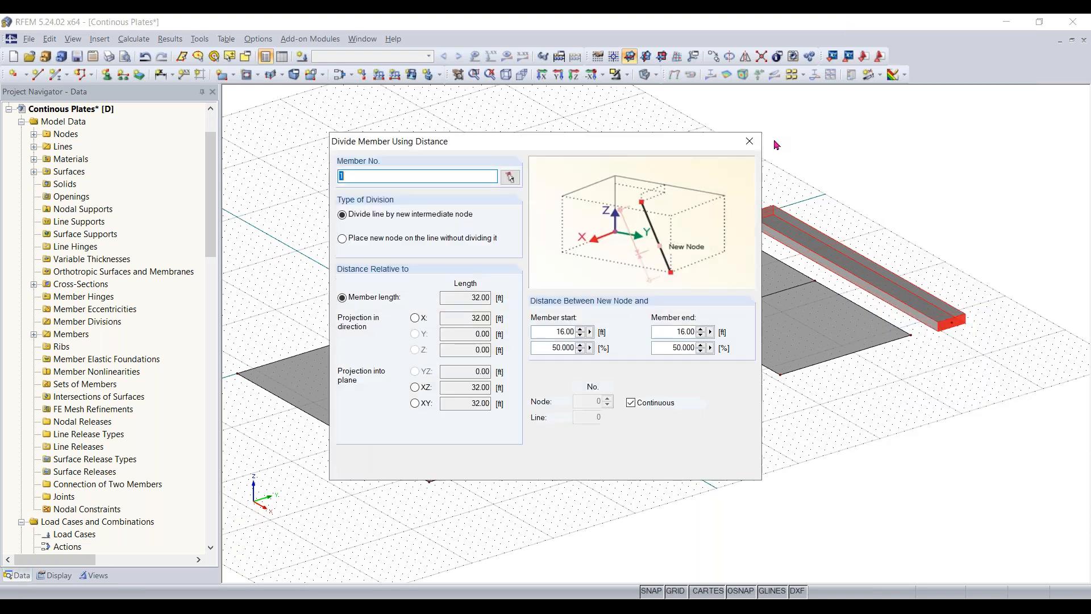
left_click_drag(585, 147, 584, 148)
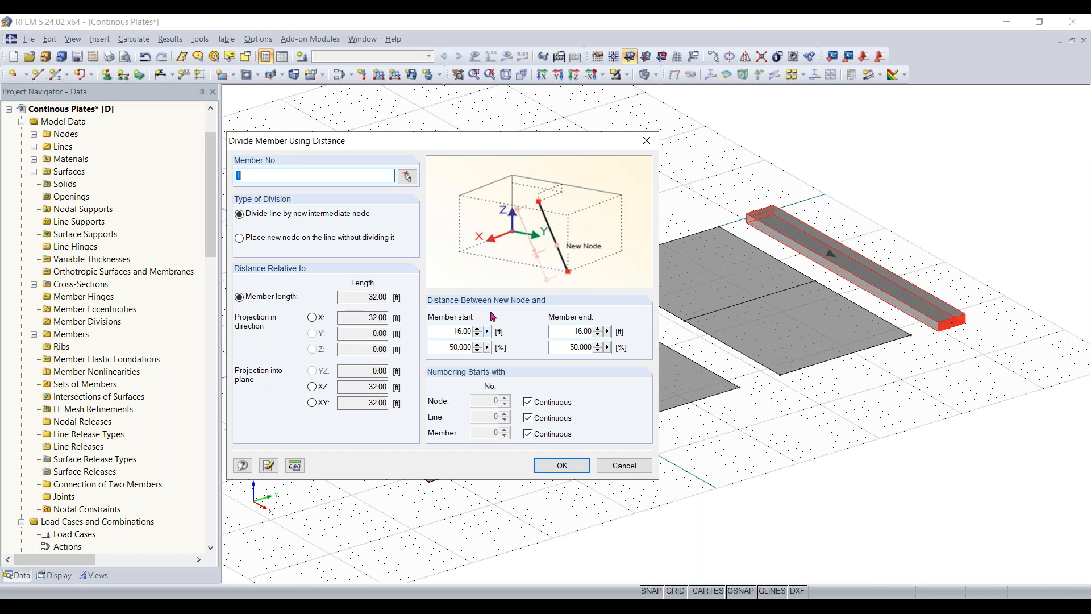
left_click_drag(495, 149, 475, 145)
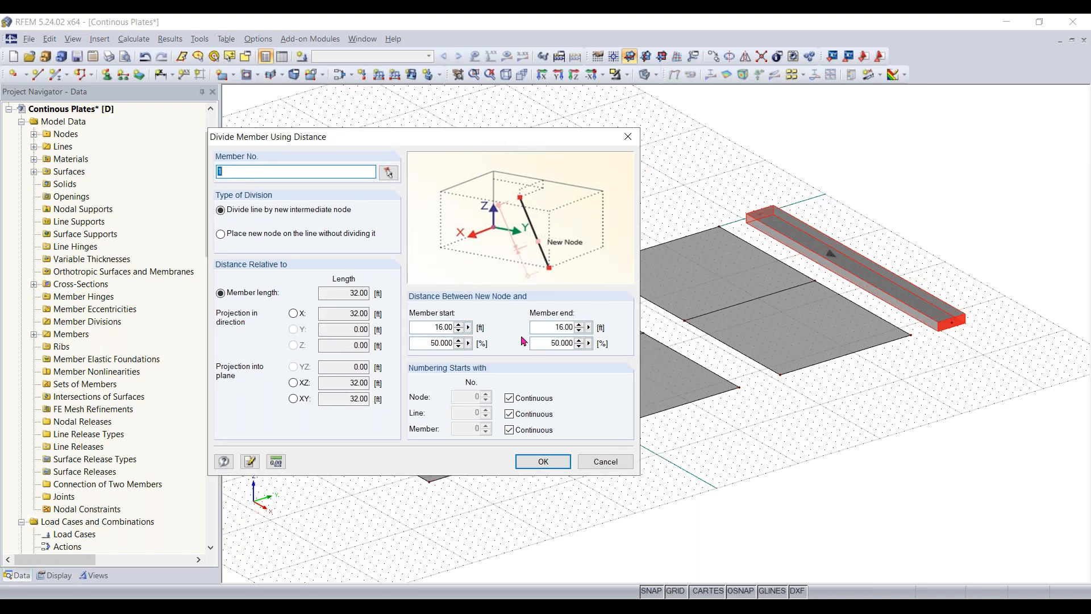
left_click(426, 343)
left_click_drag(434, 327, 466, 336)
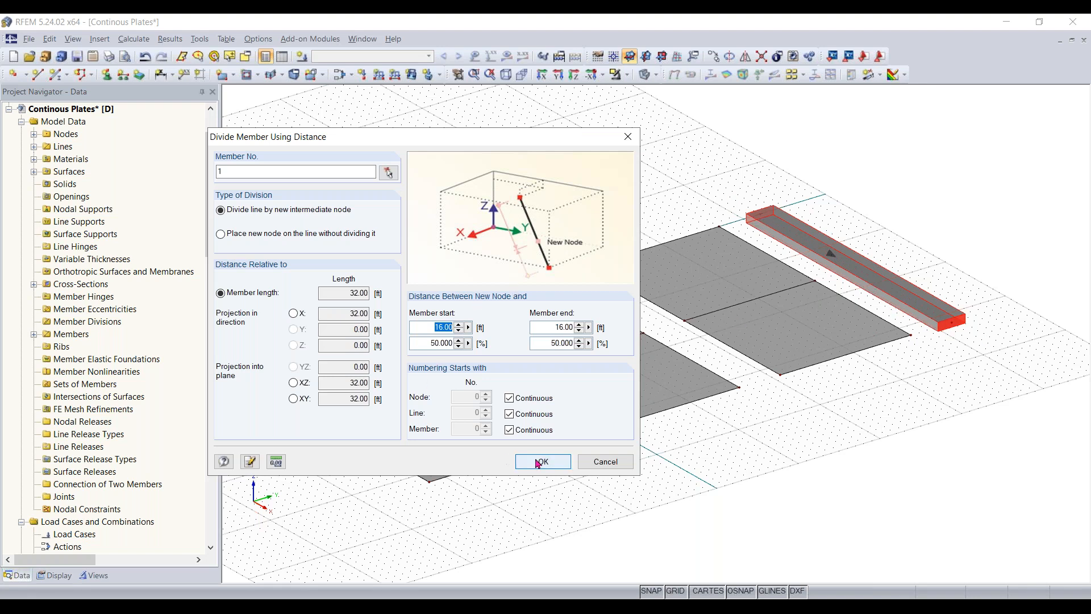
left_click_drag(427, 342, 486, 346)
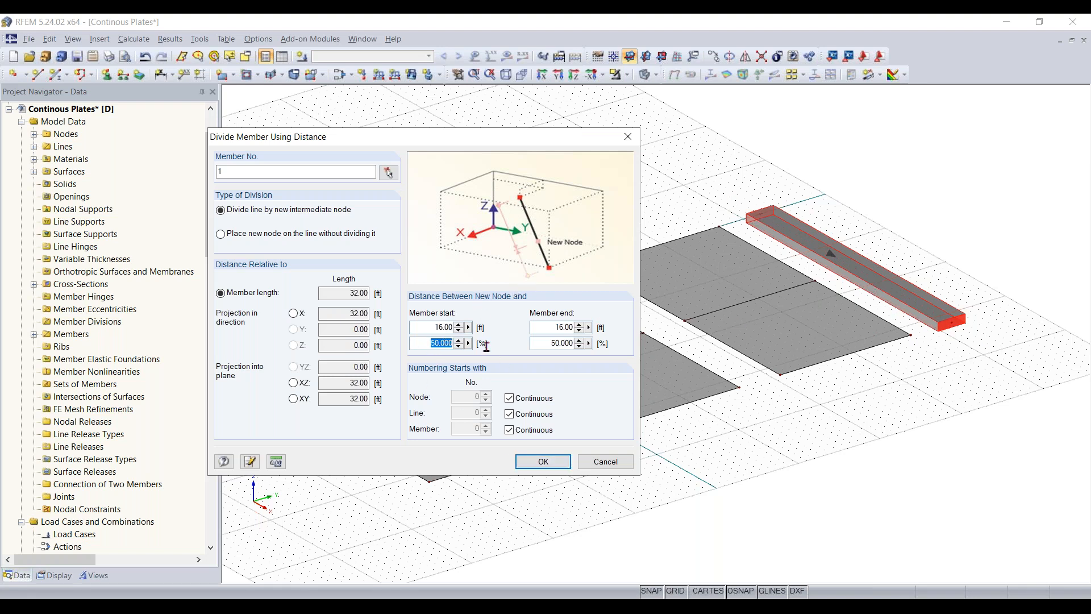
left_click(554, 459)
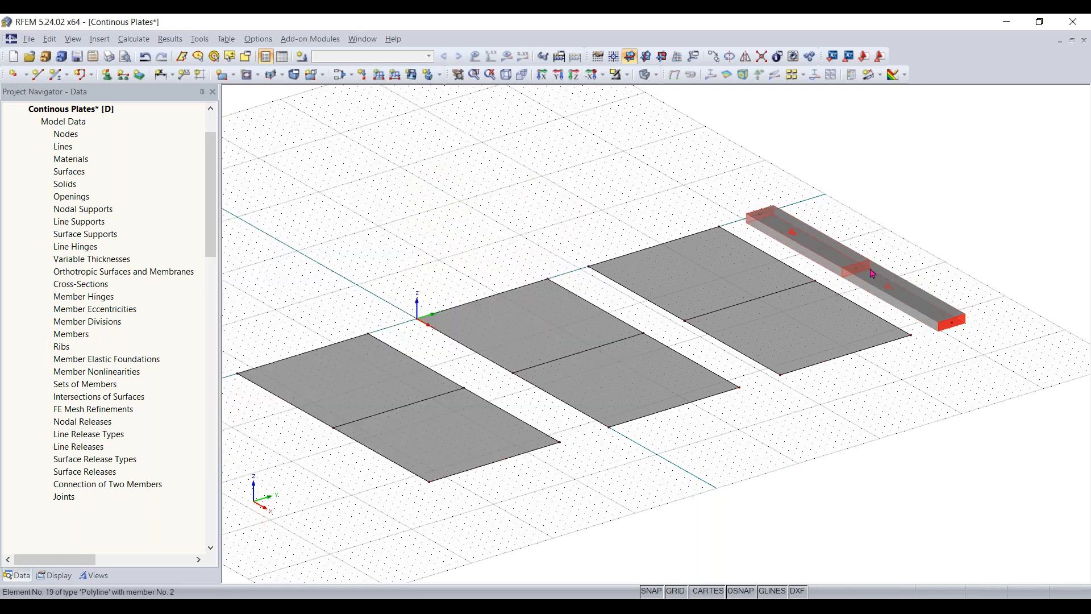
- Examine both halves of the divided beam and the midspan lines on the three plates
scroll(857, 277, "up", 2)
scroll(858, 277, "up", 1)
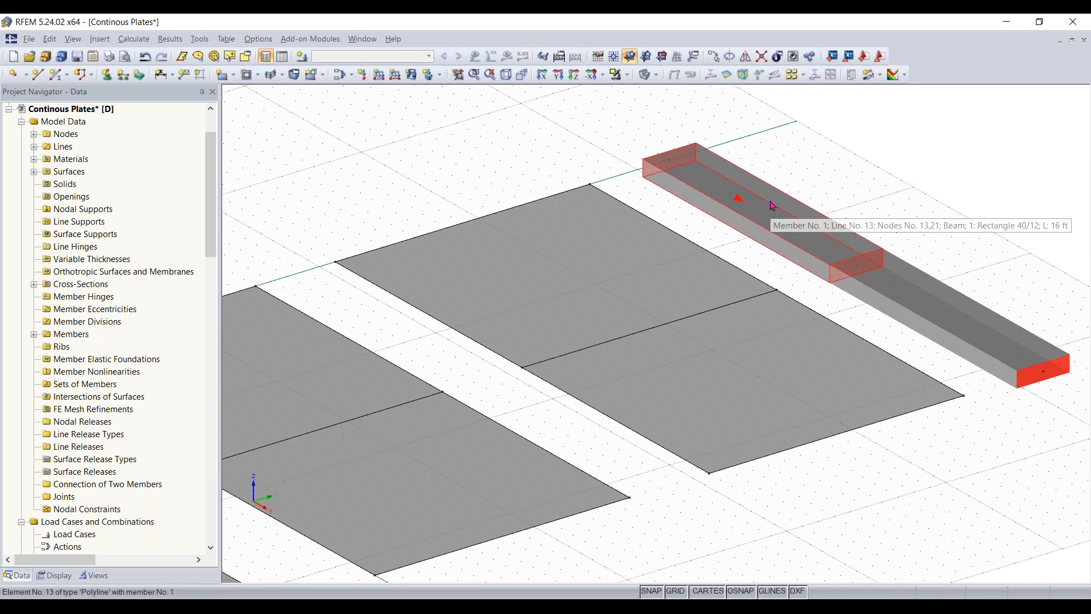
scroll(844, 260, "down", 2)
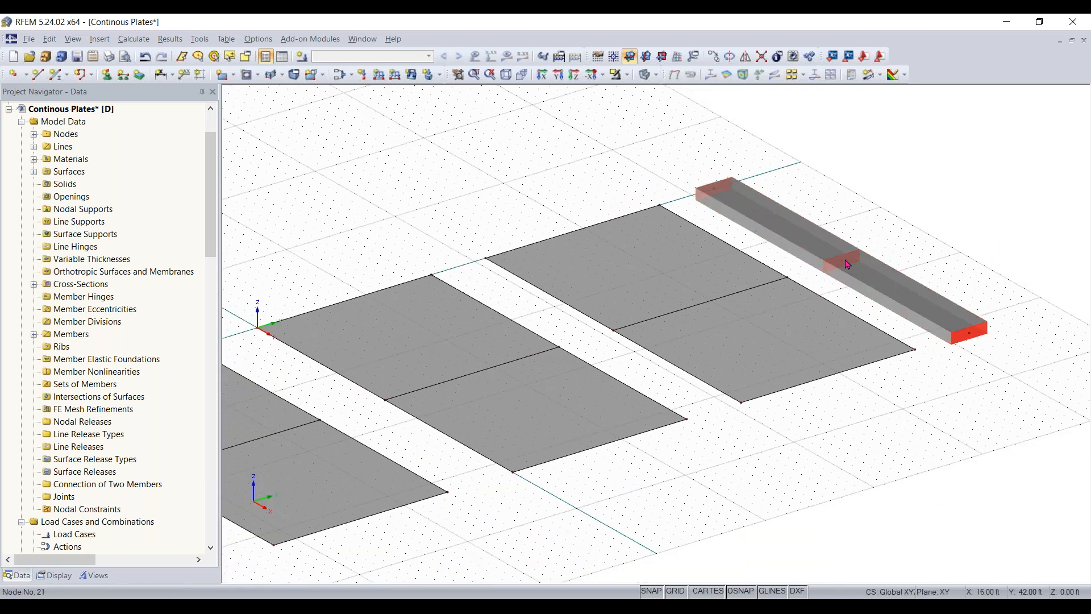
scroll(766, 330, "down", 1)
scroll(766, 330, "up", 1)
middle_click_drag(765, 330, 842, 317)
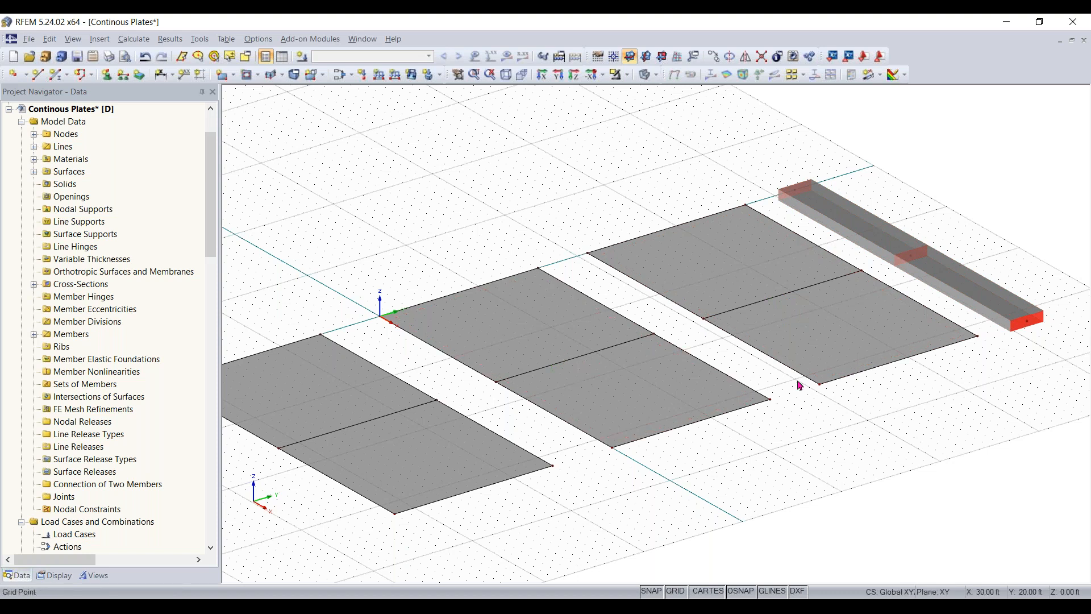
scroll(795, 391, "down", 1)
middle_click_drag(796, 392, 819, 387)
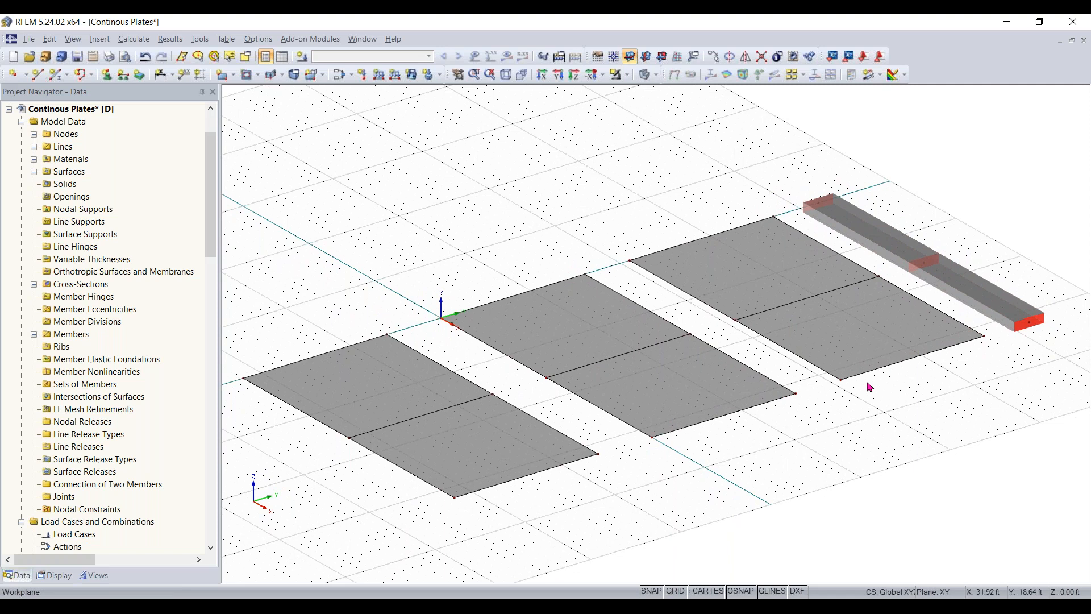
middle_click_drag(815, 464, 894, 468, "ctrl")
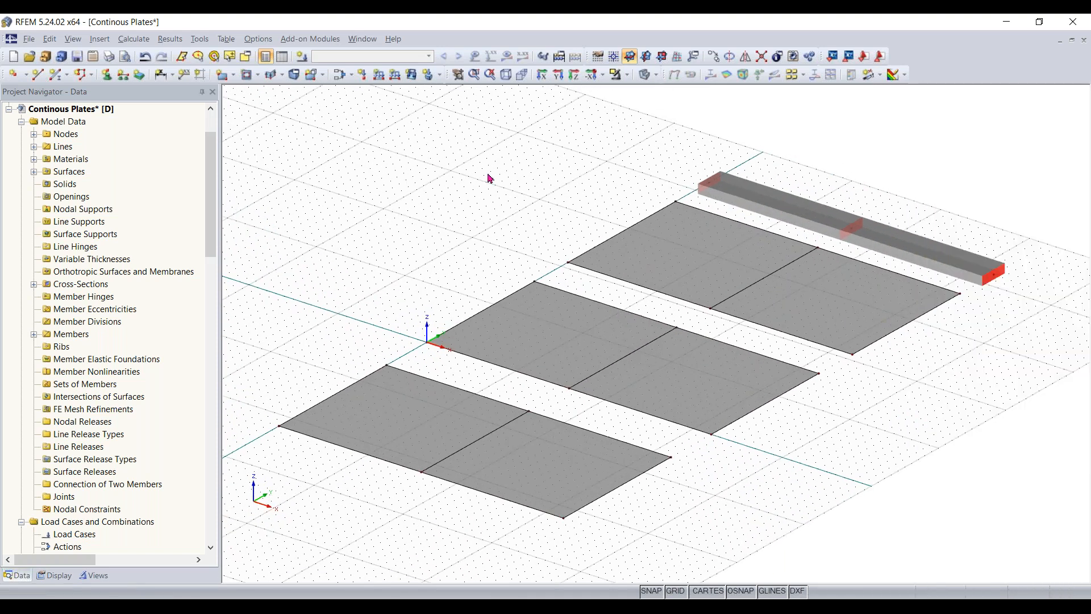
- Start a new line support and examine the preview of the Hinged support type
left_click(124, 75)
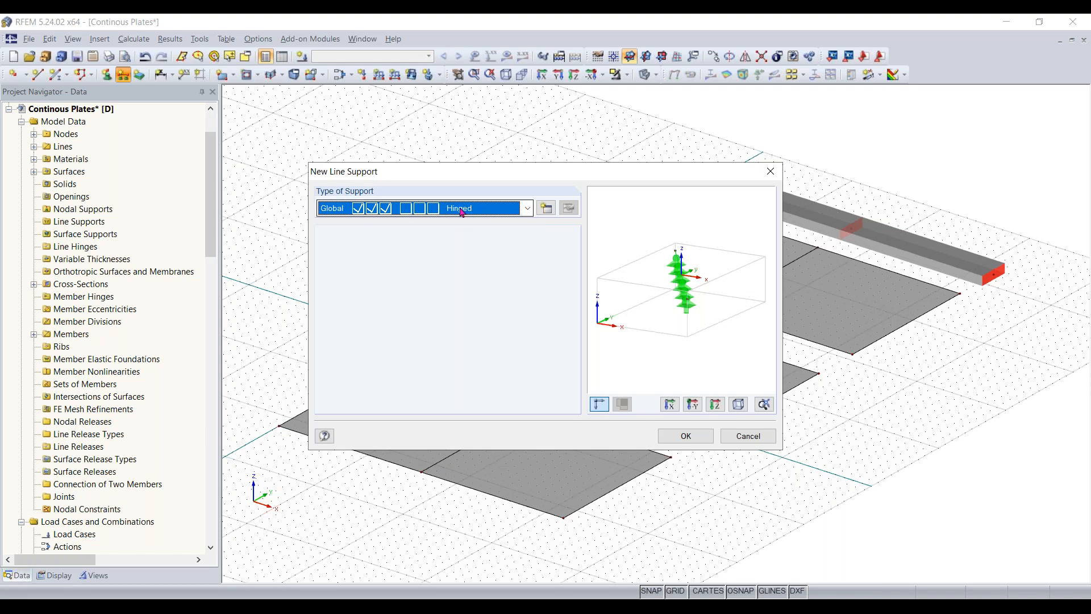
left_click(528, 210)
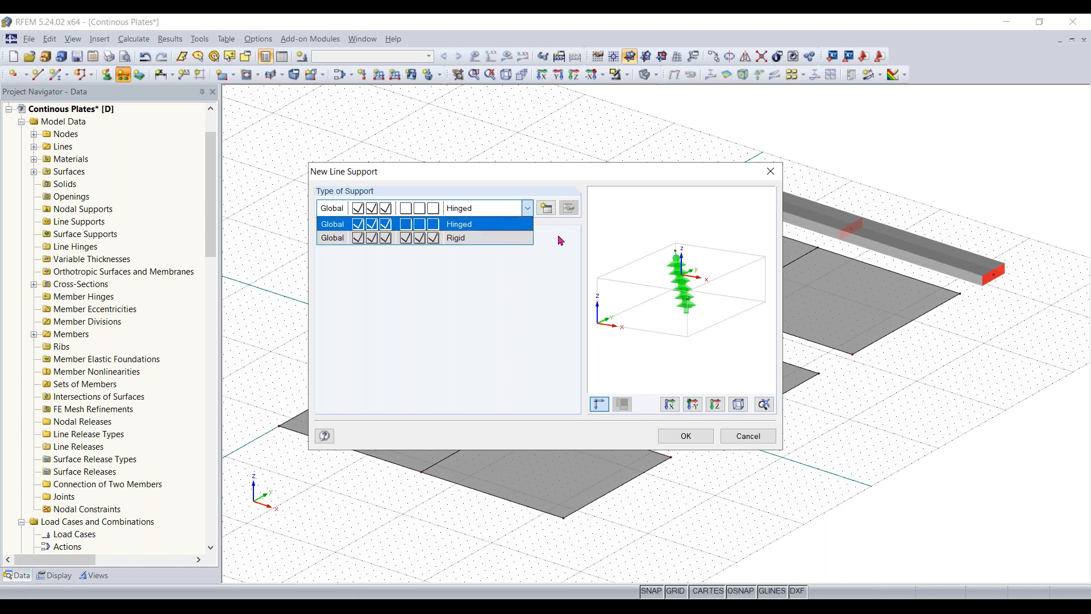
left_click(492, 213)
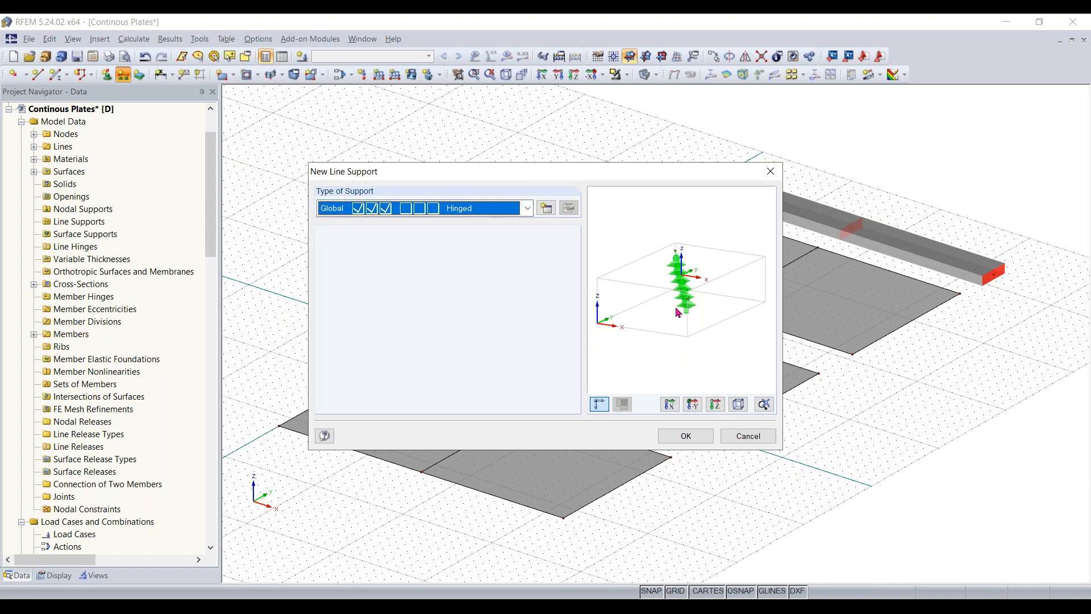
middle_click_drag(668, 305, 684, 286, "ctrl")
scroll(685, 279, "up", 5)
scroll(673, 322, "down", 1)
scroll(672, 319, "up", 1)
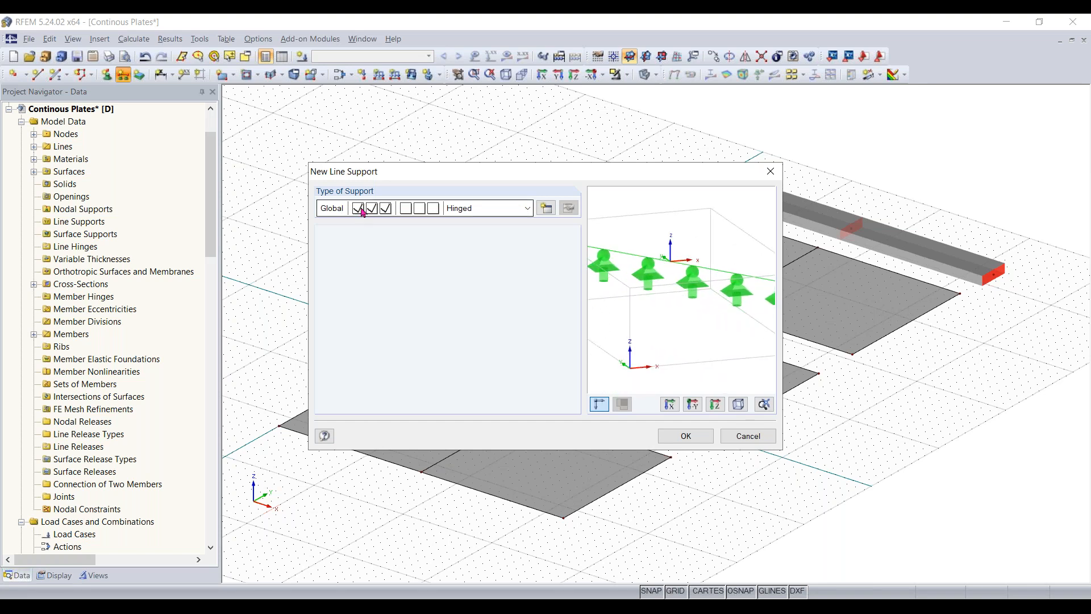
scroll(711, 316, "down", 2)
middle_click_drag(711, 315, 721, 311)
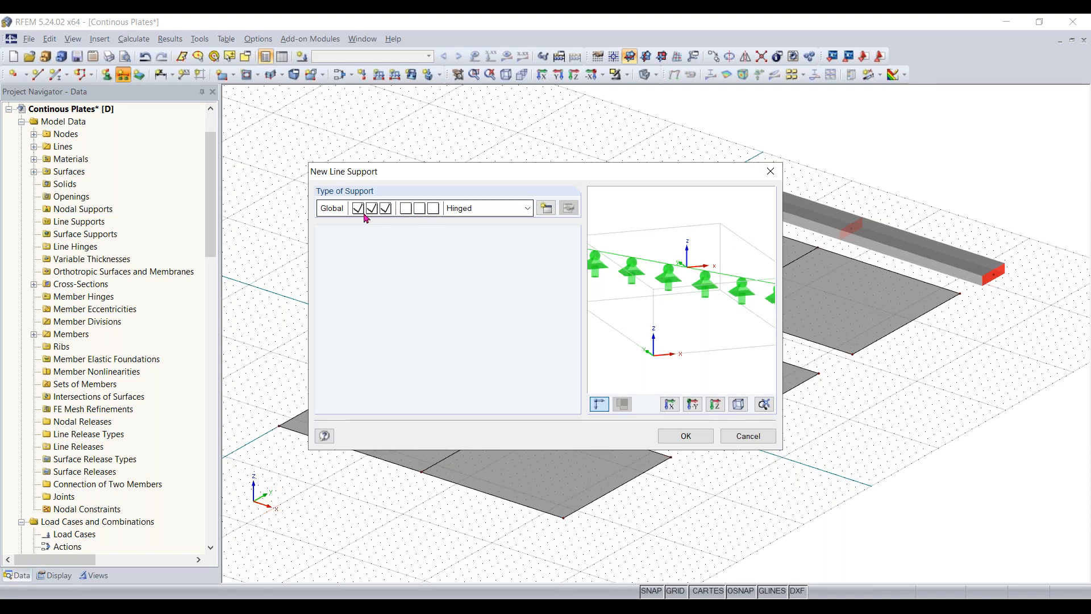
- Examine the Rigid line support type and the support conditions available for a custom type
left_click(509, 214)
left_click(488, 237)
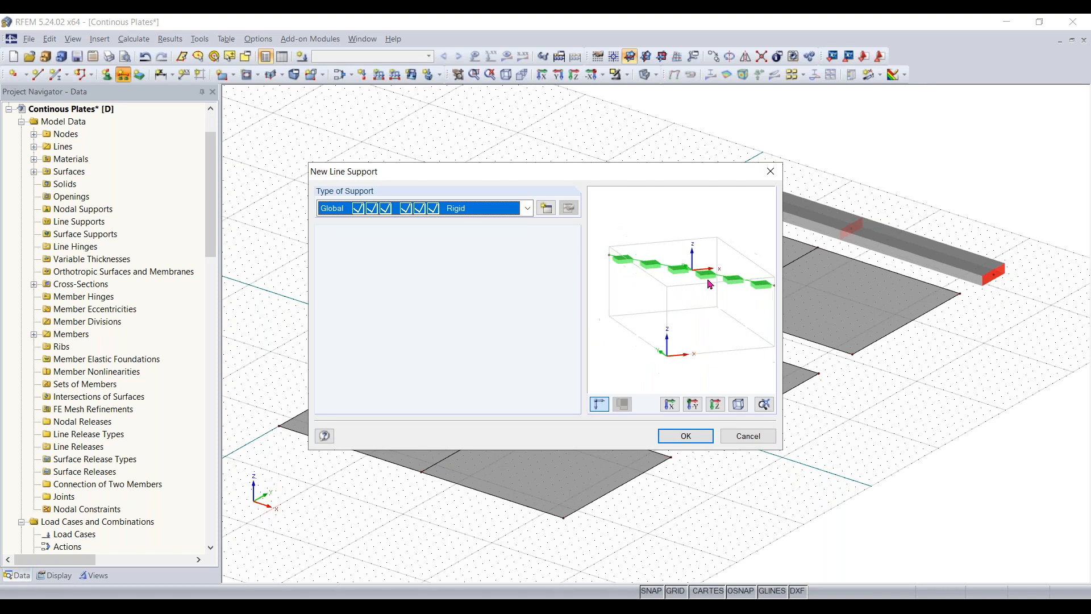
scroll(710, 284, "up", 1)
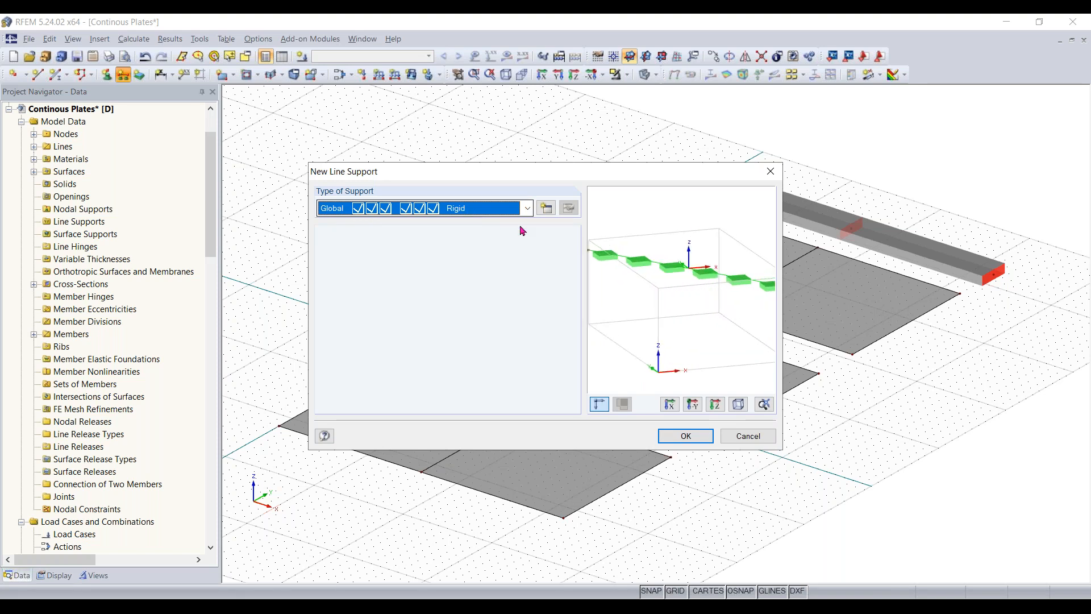
mouse_move(710, 293)
middle_mouse_down("ctrl")
mouse_move(626, 313)
mouse_move(671, 321)
mouse_move(691, 292)
middle_mouse_up("ctrl")
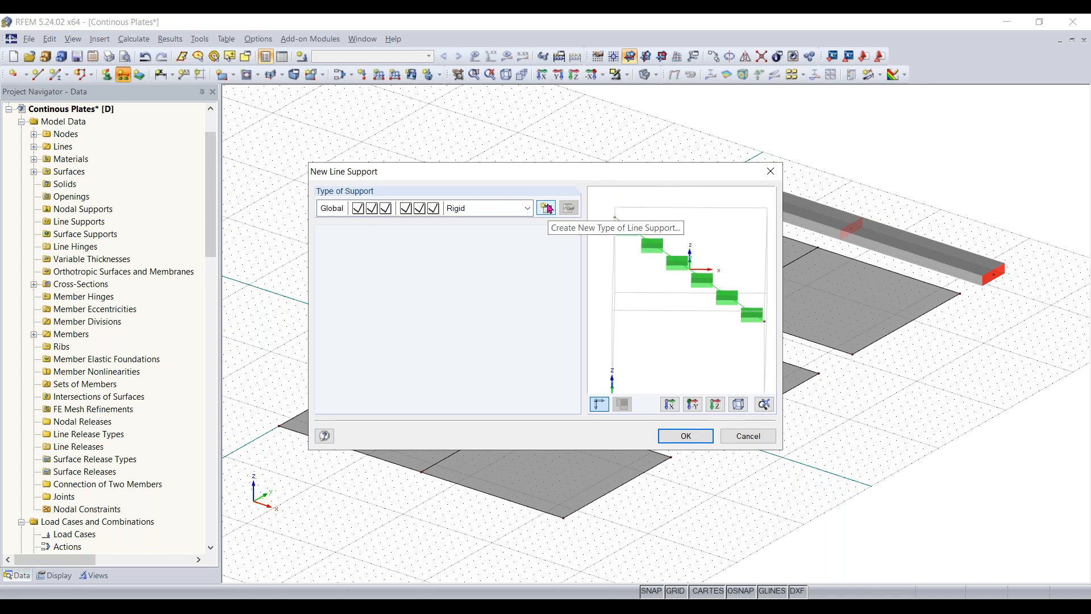
left_click(547, 205)
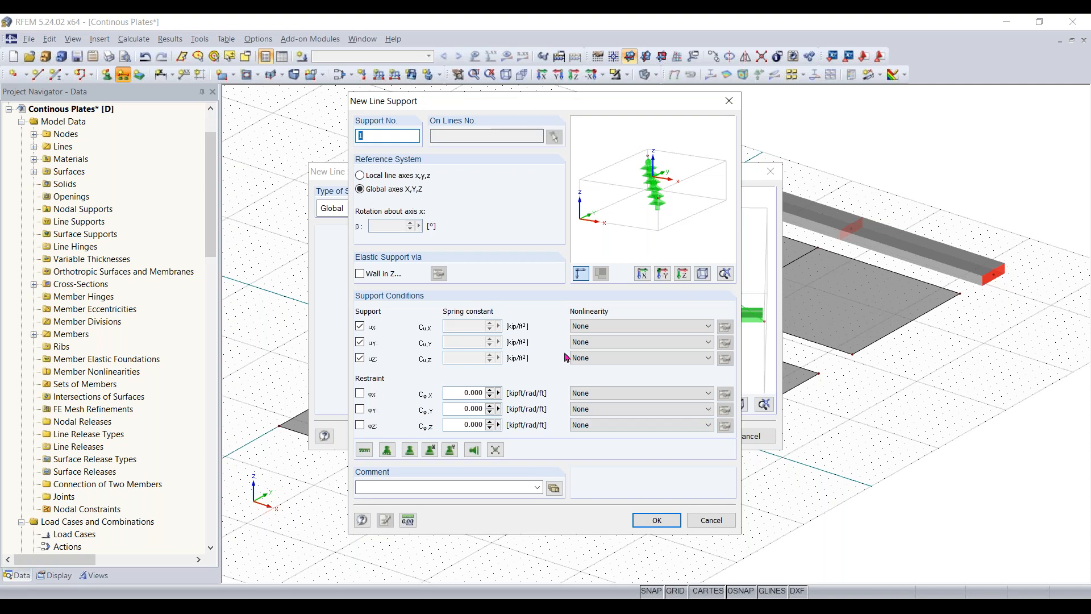
left_click(705, 520)
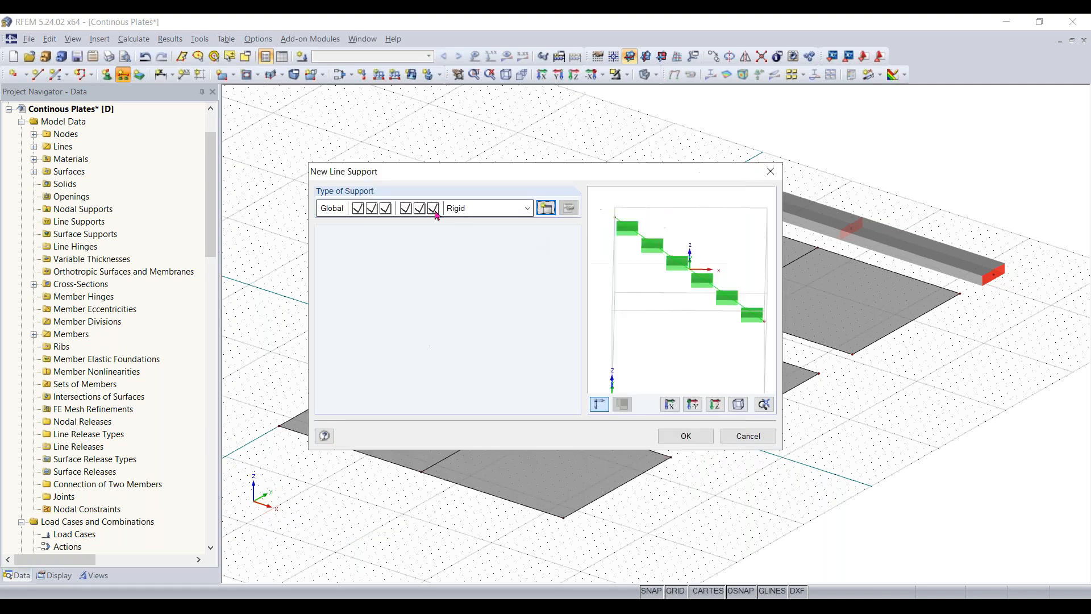
- Assign Hinged line supports to both short edges and the midspan line of the first plate
left_click(468, 208)
left_click(466, 221)
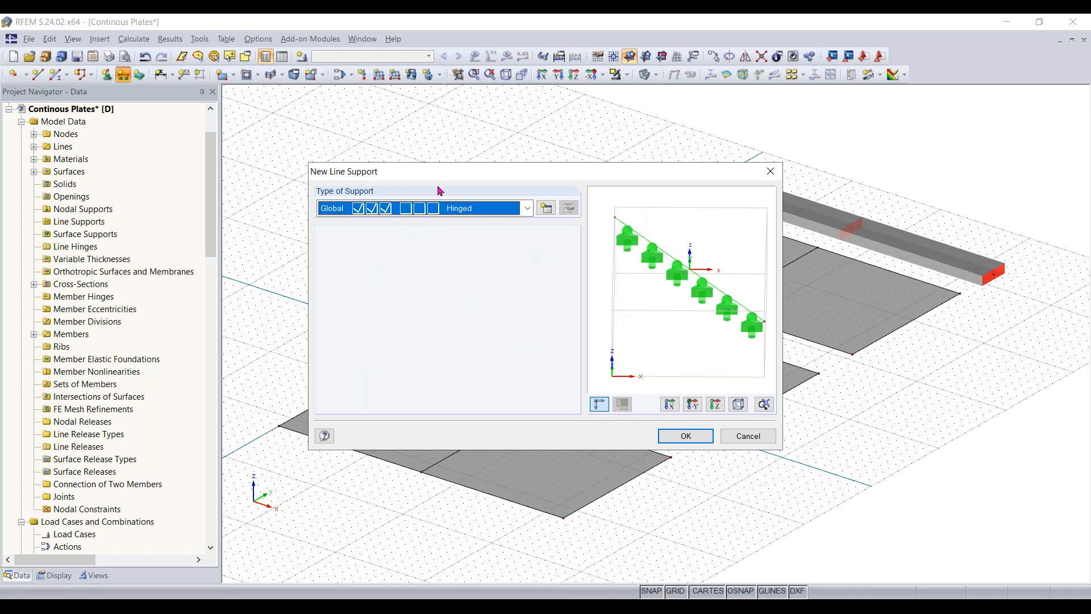
left_click(687, 436)
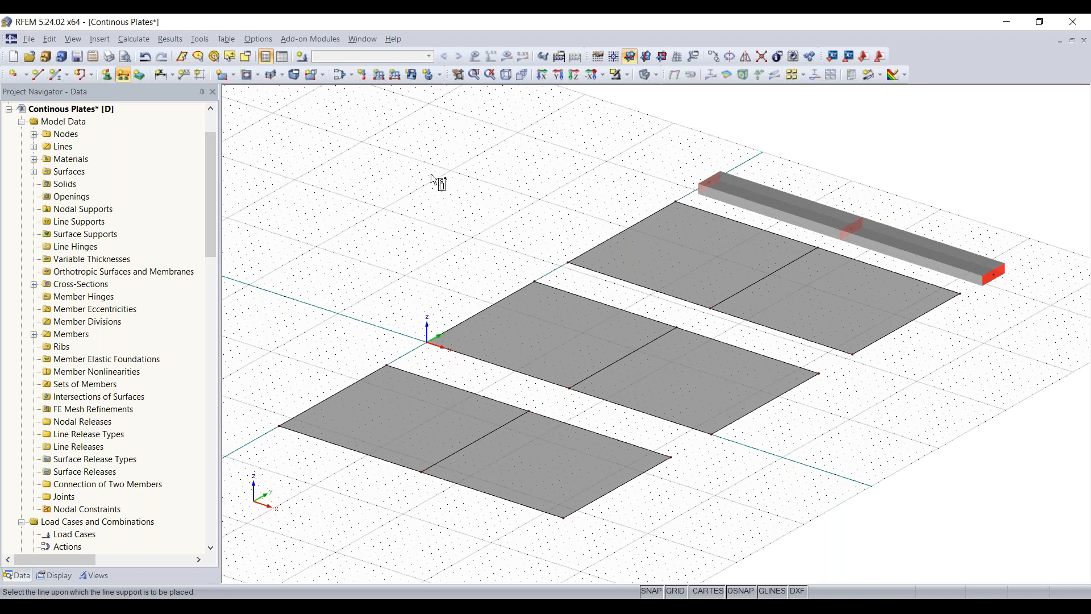
left_click(348, 385)
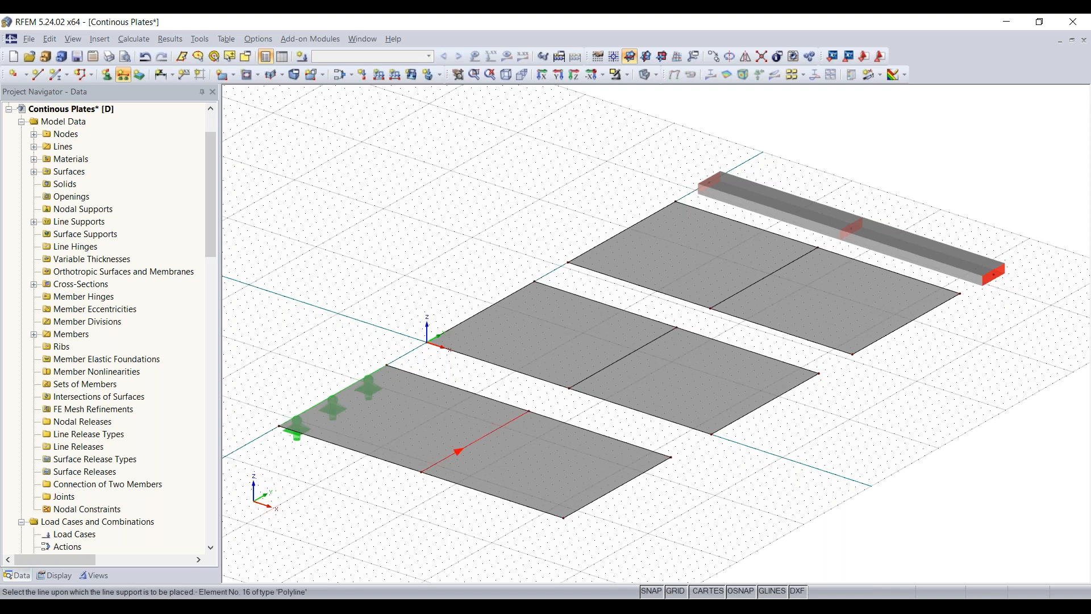
left_click(475, 435)
left_click(636, 478)
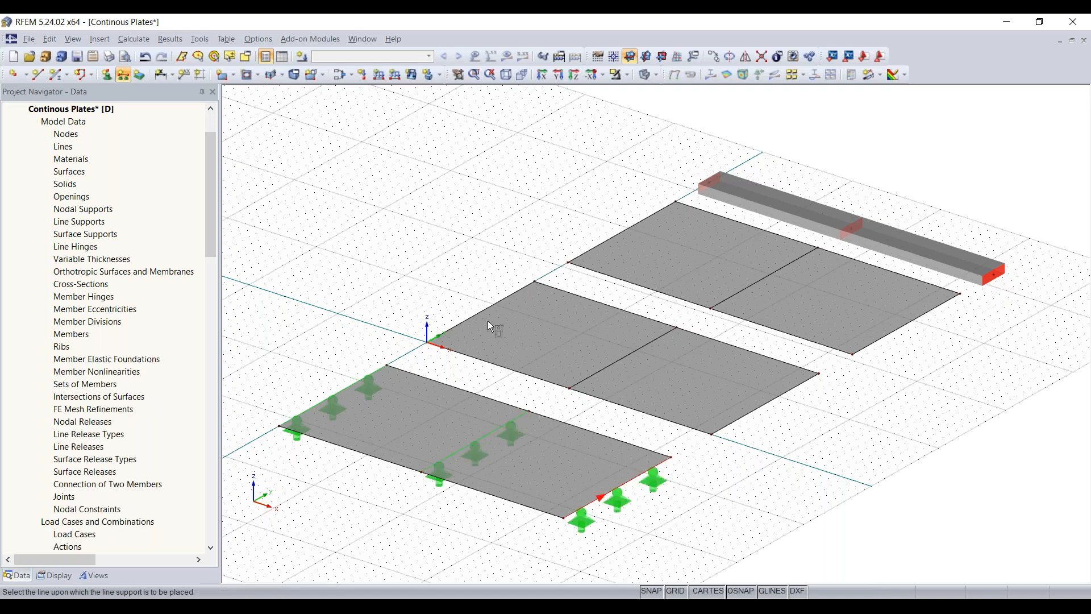
- Place the same hinged line supports on the short edges and midspan lines of the second and third plates
left_click(478, 309)
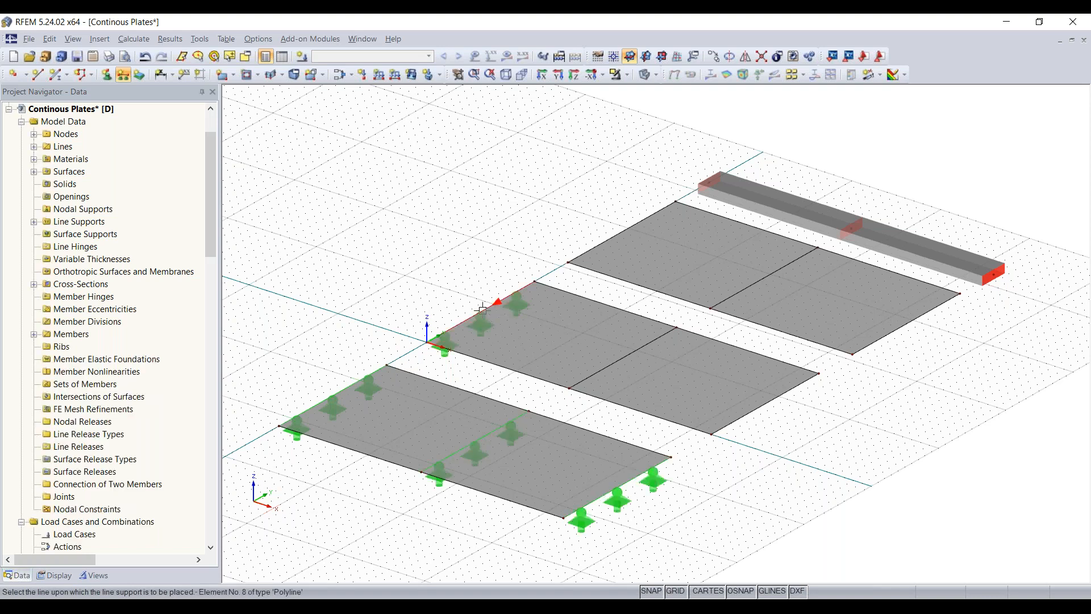
left_click(621, 362)
left_click(757, 405)
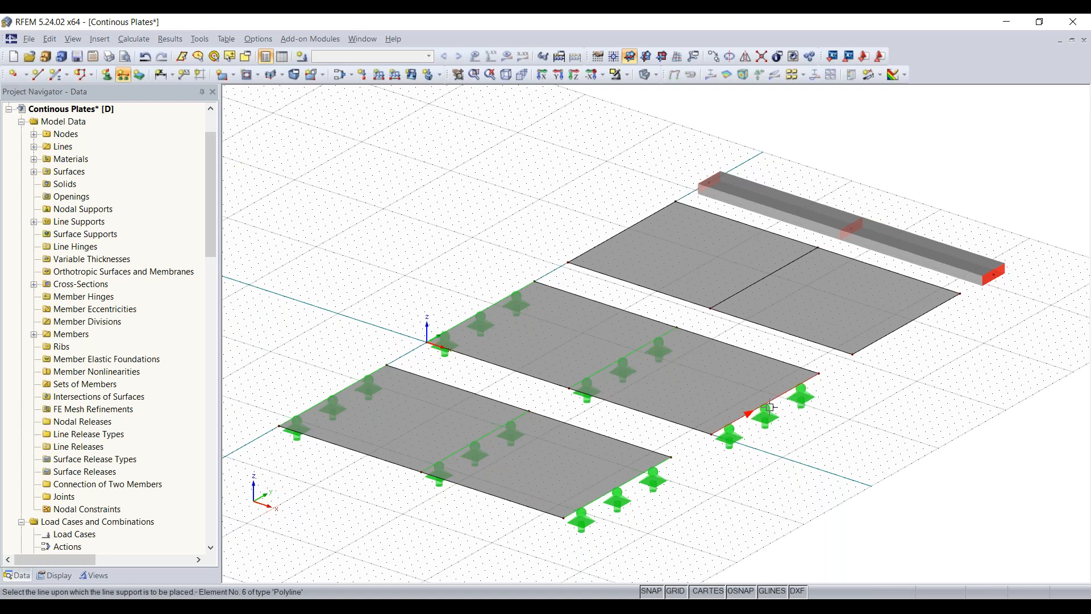
left_click(632, 227)
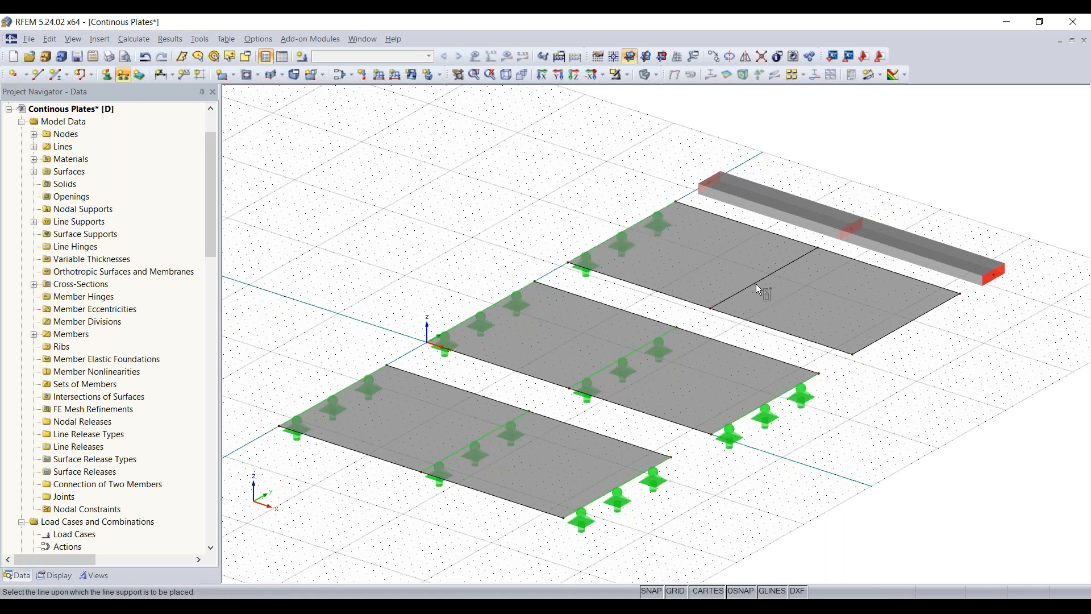
left_click(761, 279)
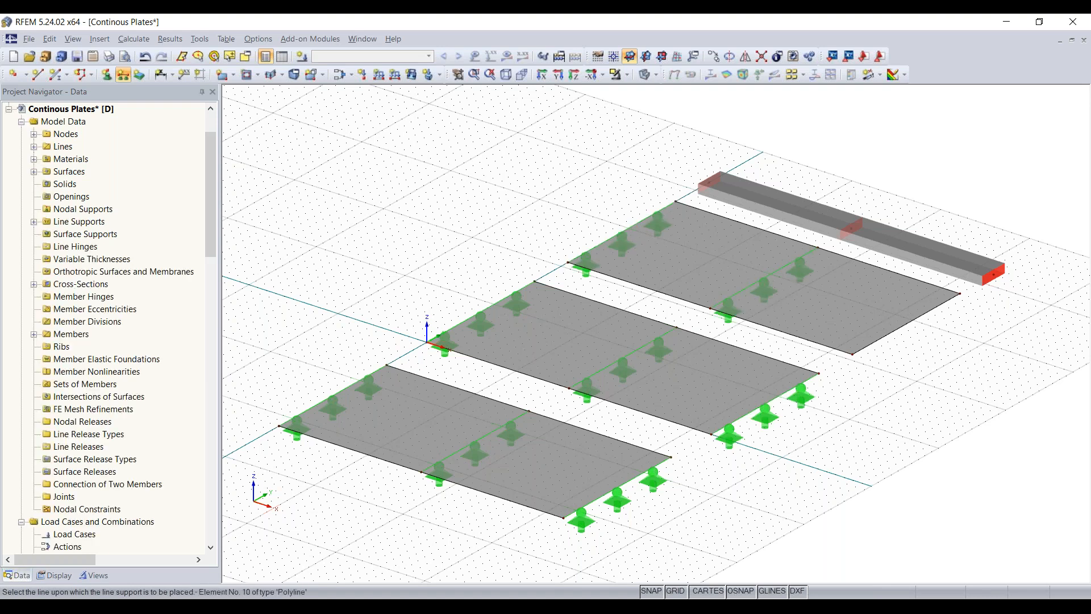
left_click(901, 331)
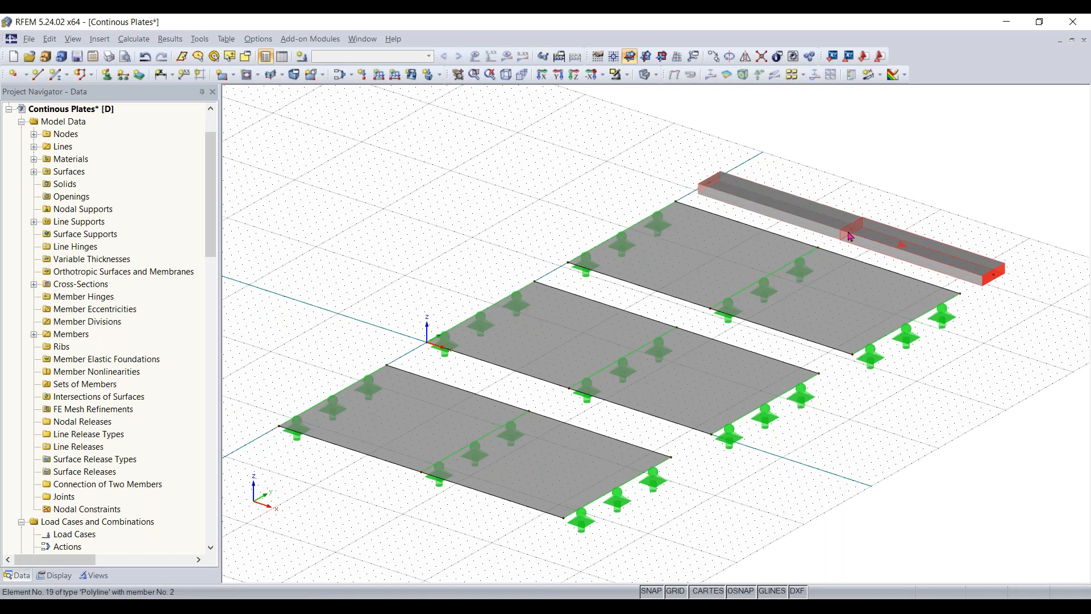
- Place Hinged nodal supports at the beam's far end in X and at its midspan node
middle_click_drag(991, 364, 903, 417)
scroll(934, 398, "up", 1)
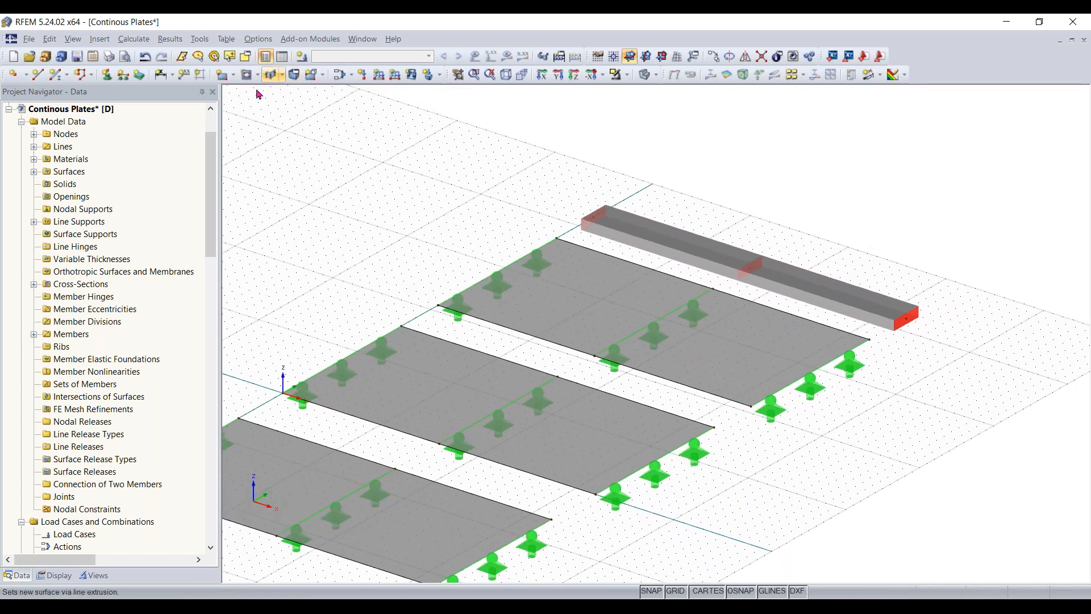
left_click(108, 75)
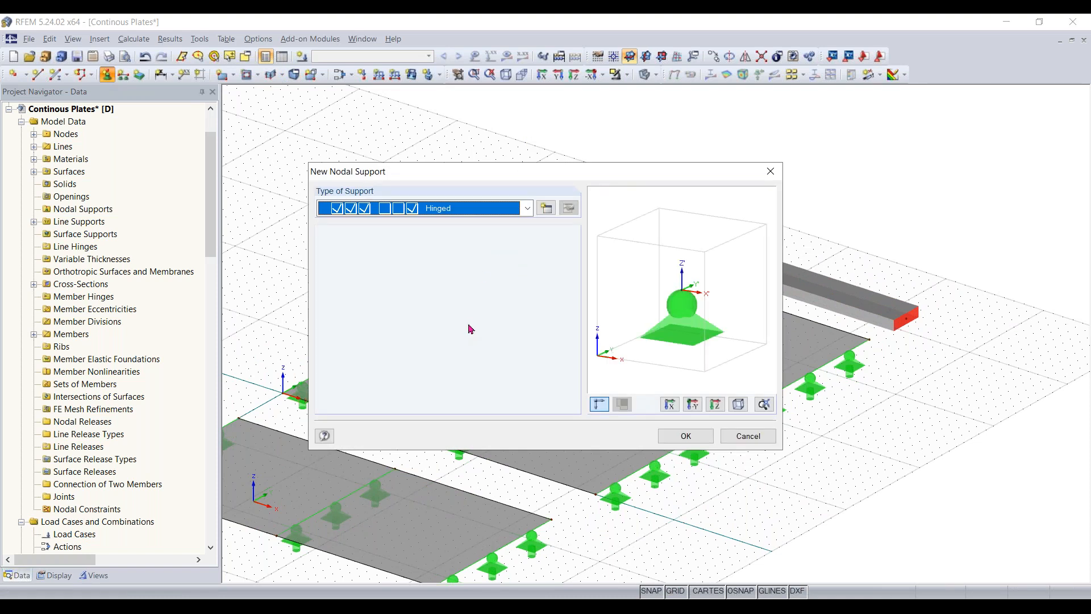
left_click_drag(694, 344, 660, 354)
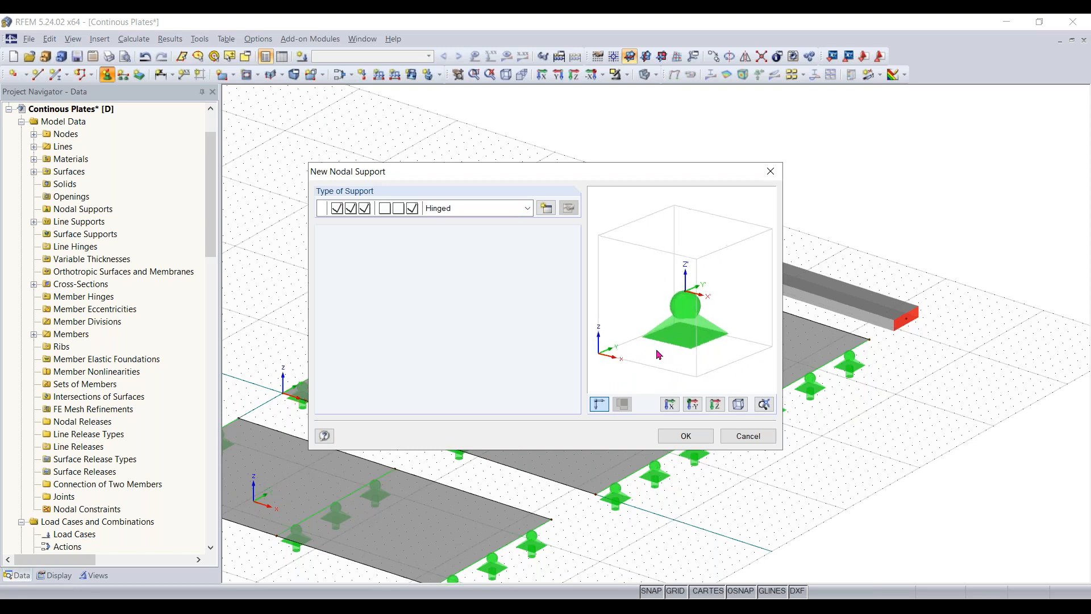
left_click(495, 214)
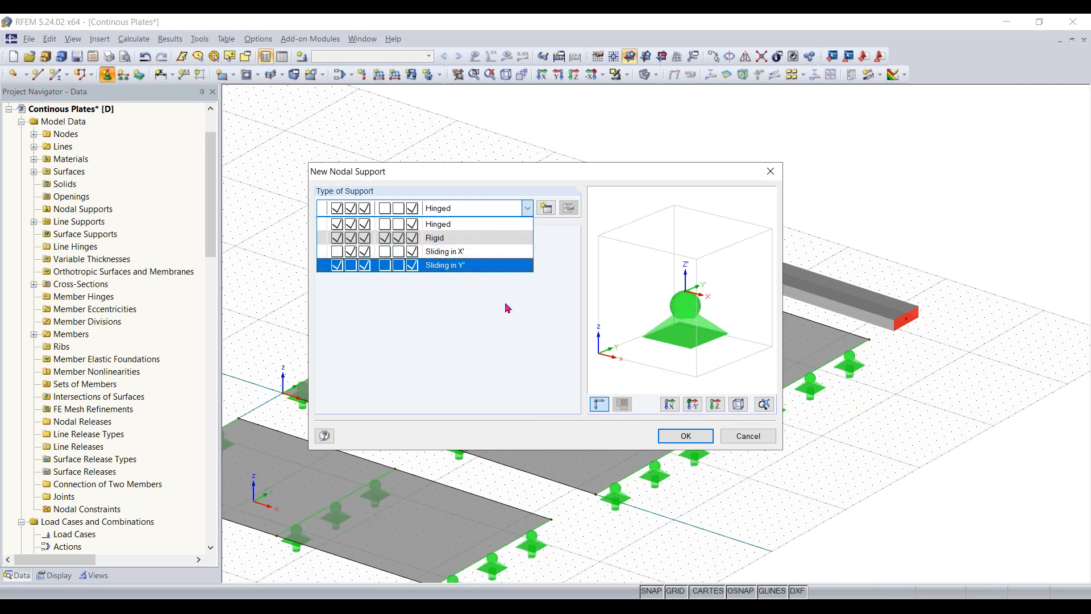
left_click(454, 227)
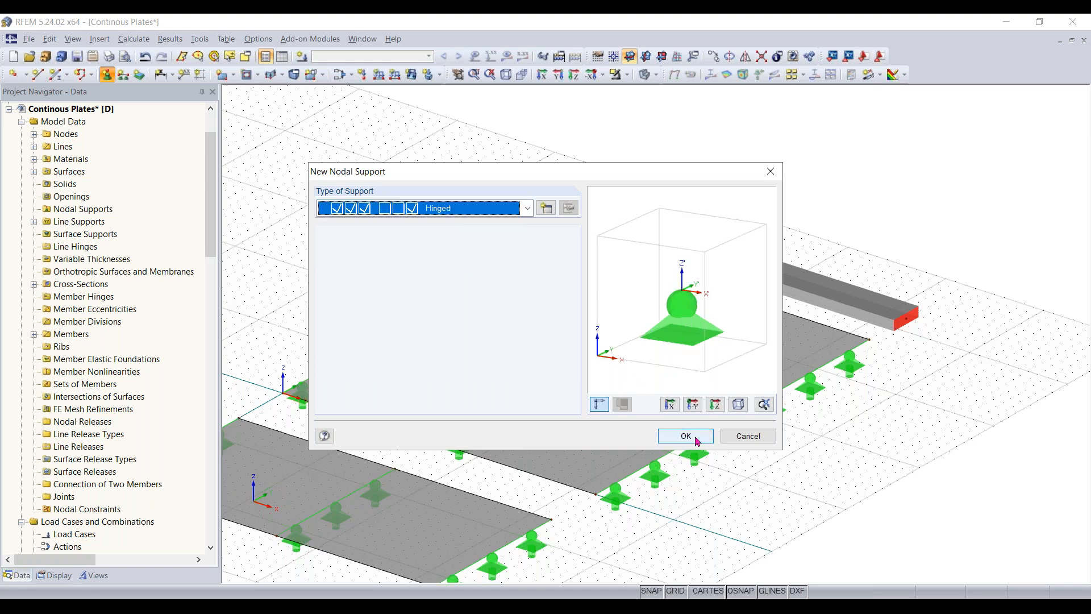
left_click(696, 438)
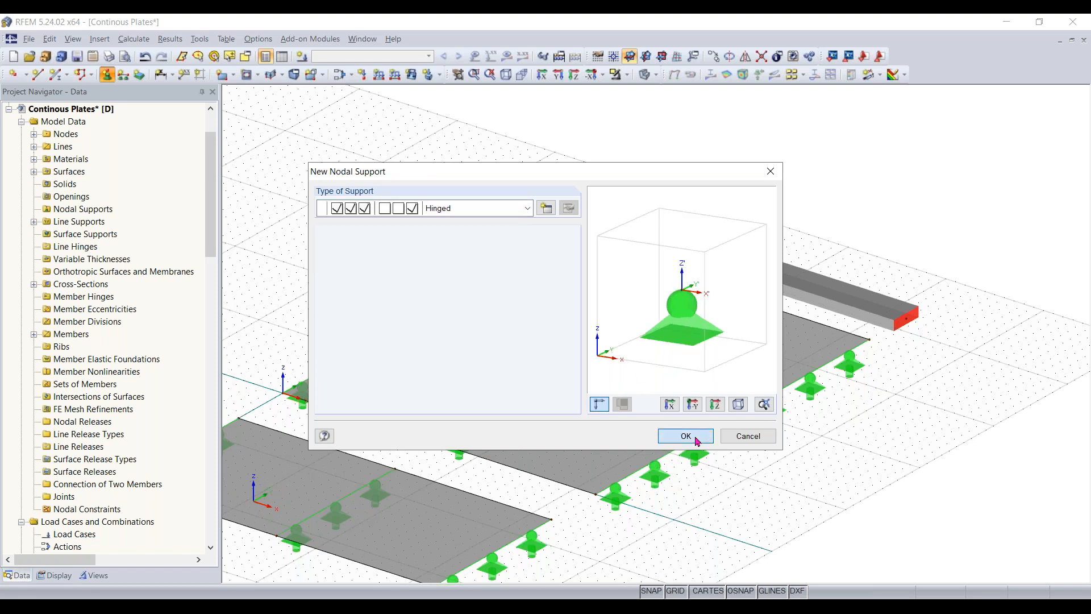
scroll(782, 287, "up", 1)
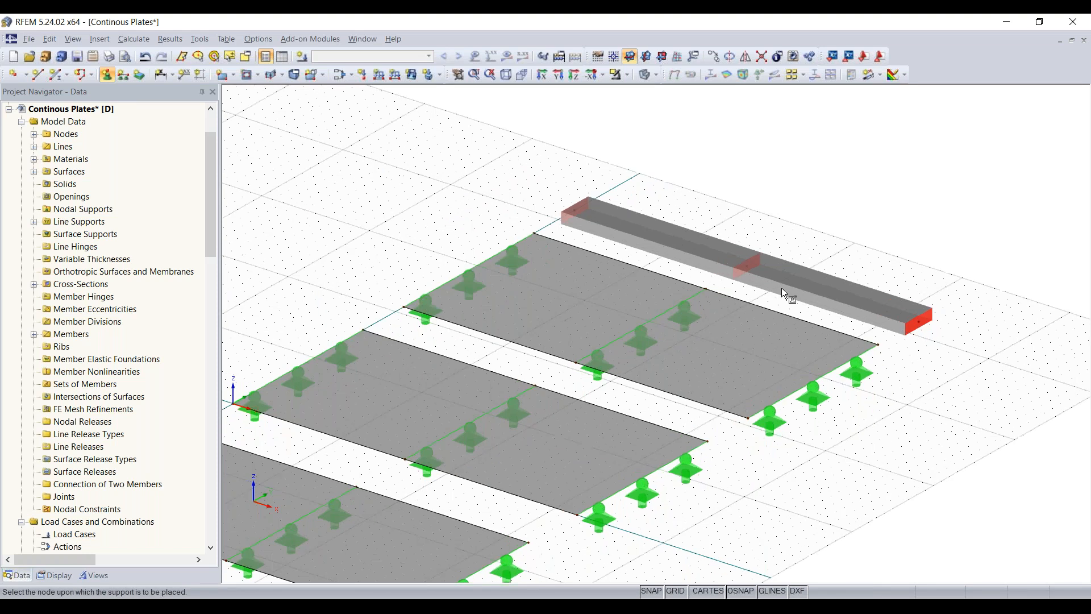
scroll(782, 288, "up", 1)
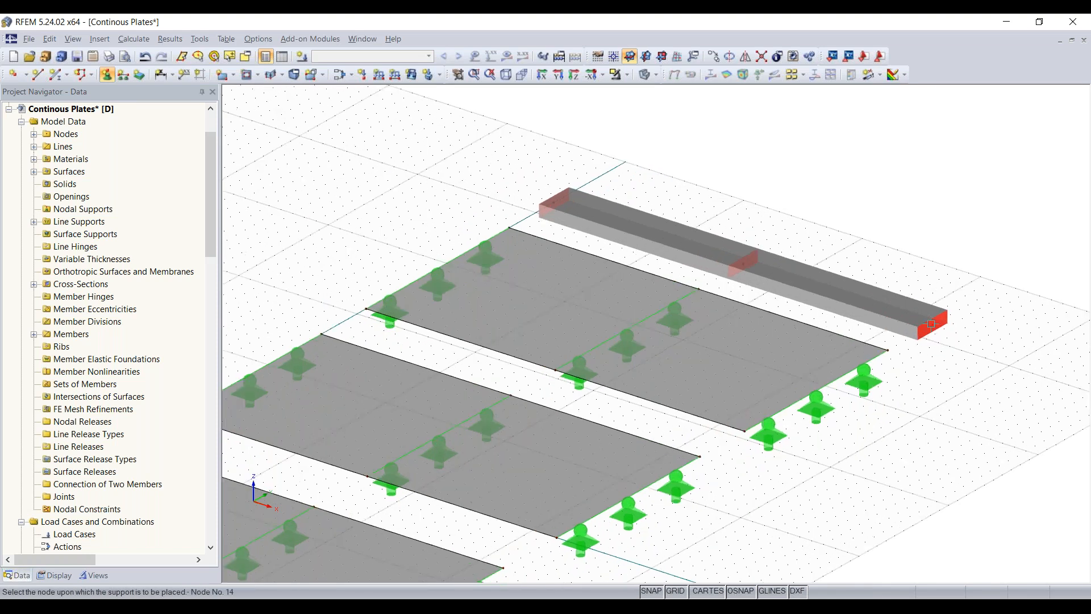
left_click(935, 331)
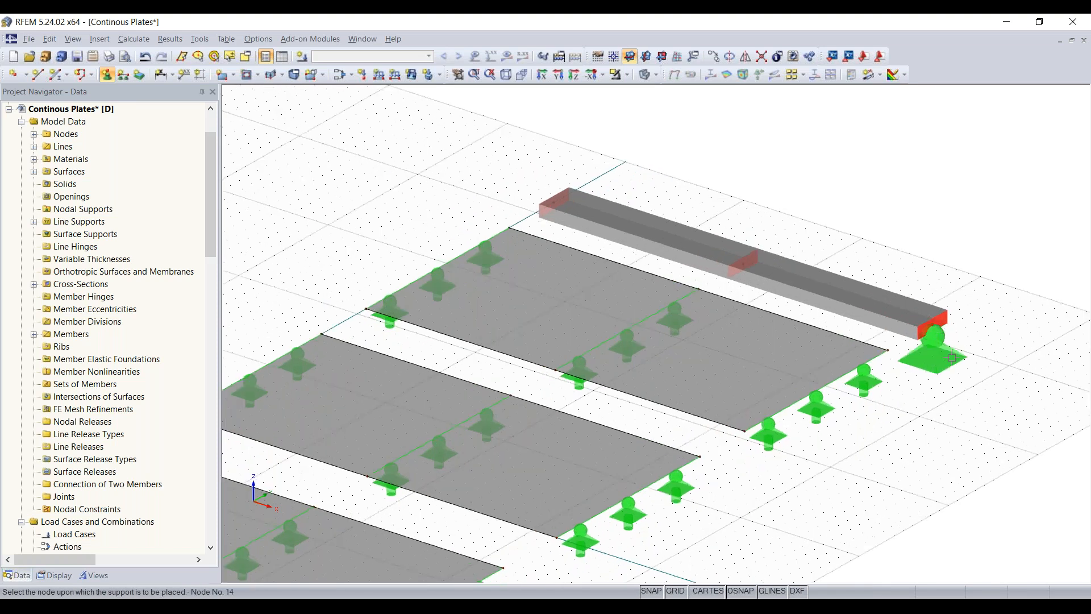
left_click(745, 265)
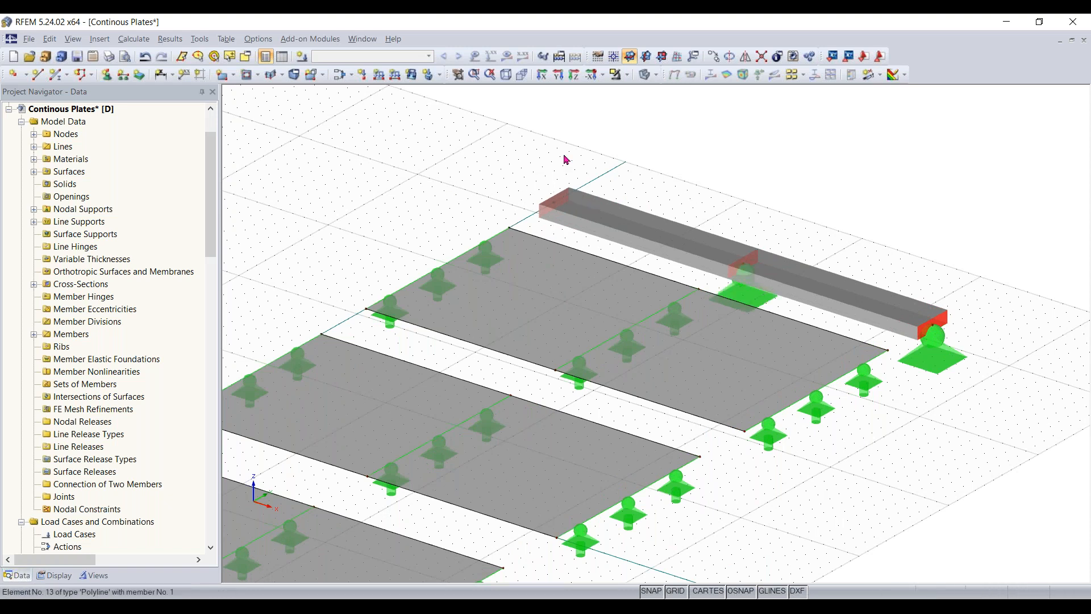
- Create a nodal support type based on Hinged with rotation about X also restrained, and assign it to the beam's unsupported end node
left_click(108, 75)
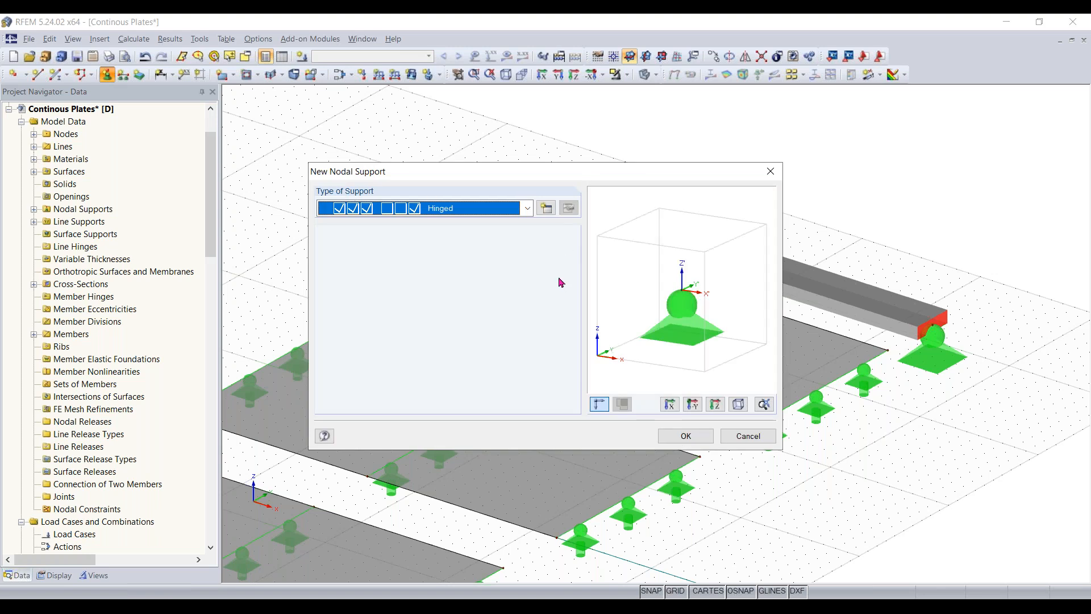
left_click_drag(563, 179, 566, 254)
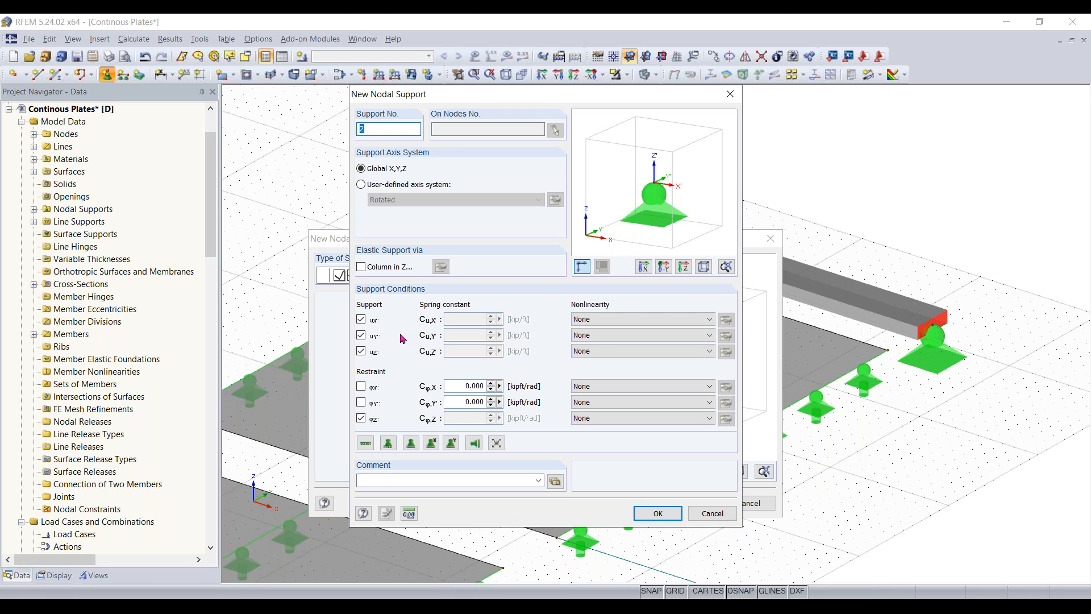
left_click(362, 386)
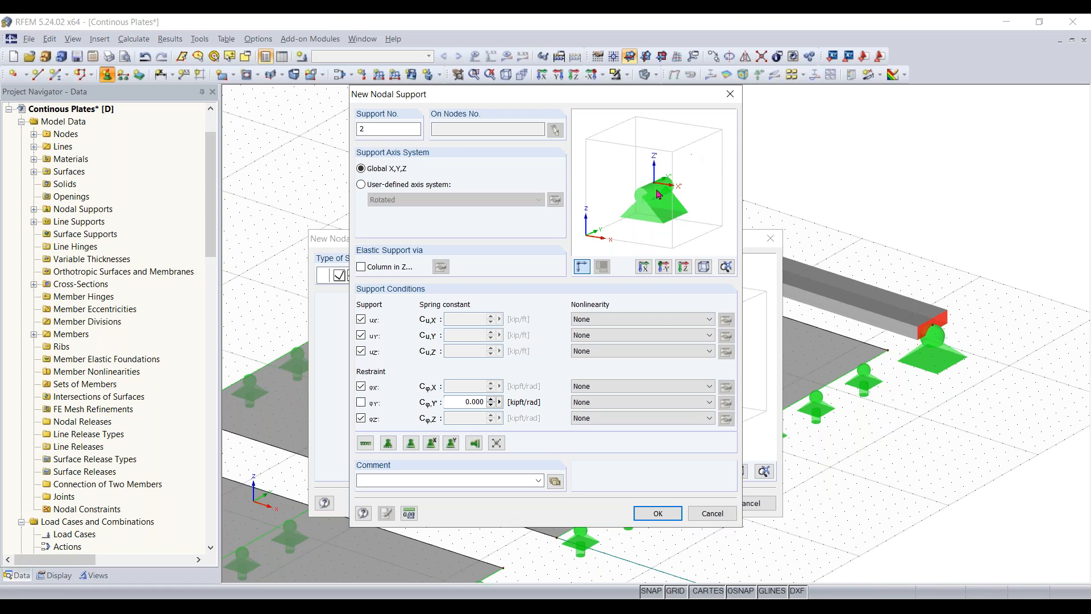
left_click(659, 514)
left_click(687, 503)
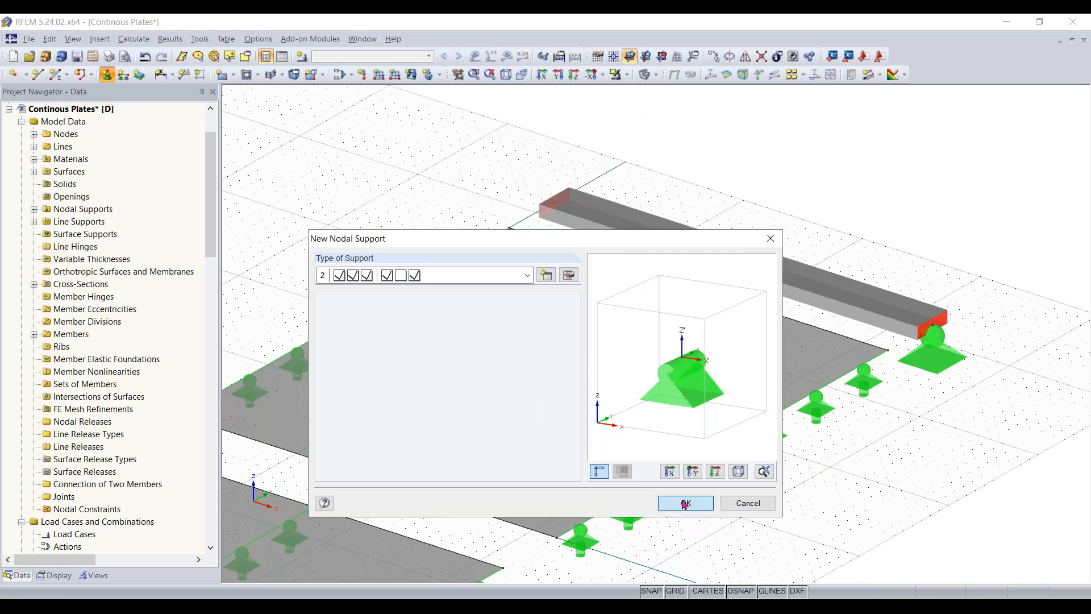
left_click(555, 203)
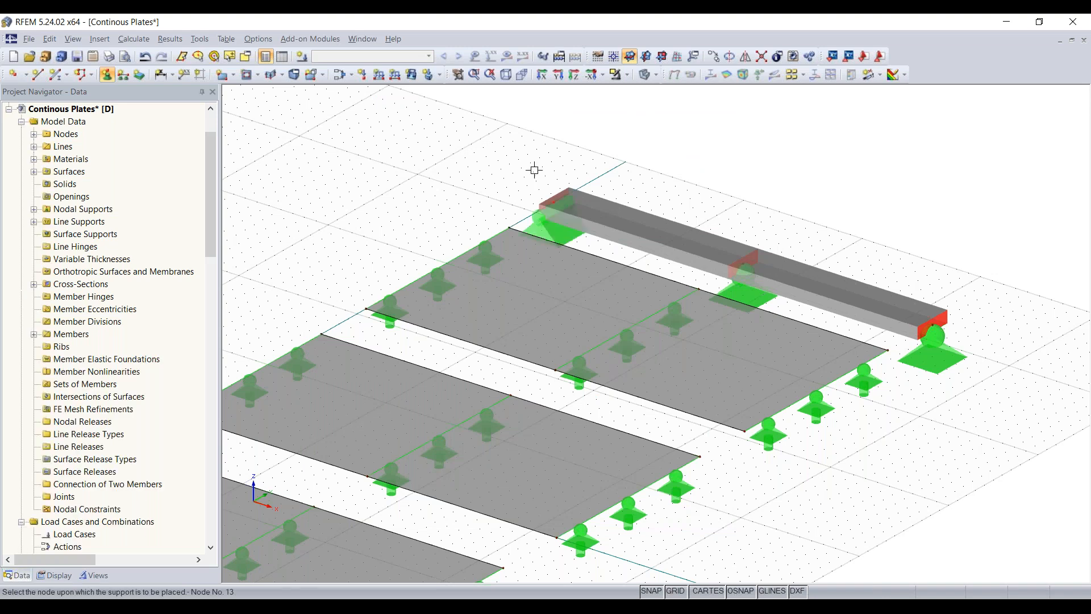
scroll(751, 230, "up", 2)
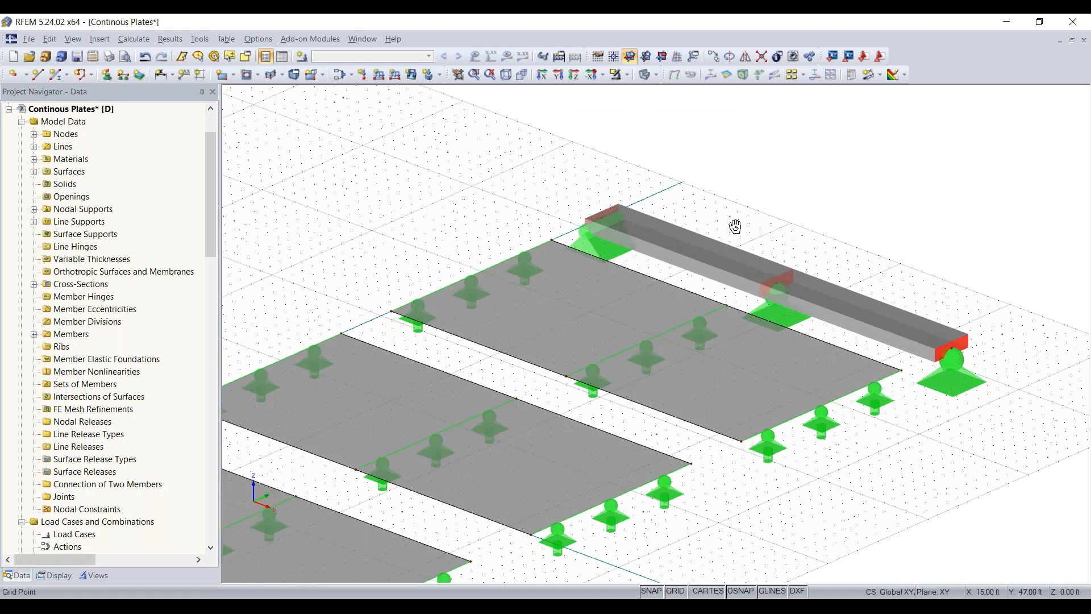
- Turn on the display of local axis systems of members for the concrete beam
right_click(736, 228)
left_click(682, 280)
scroll(737, 299, "up", 4)
middle_click_drag(737, 298, 590, 297)
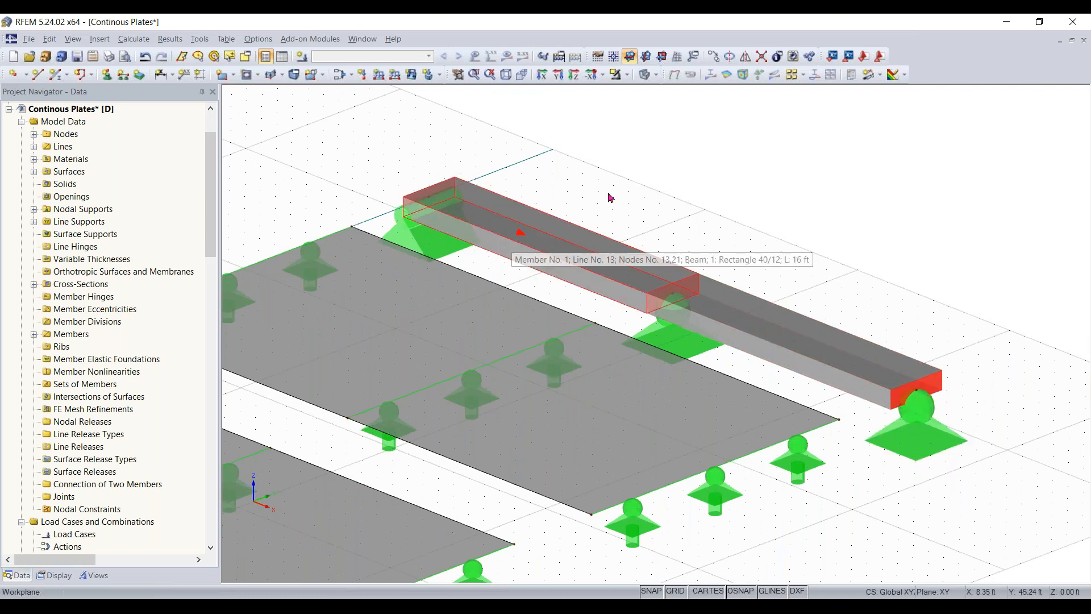
right_click(544, 243)
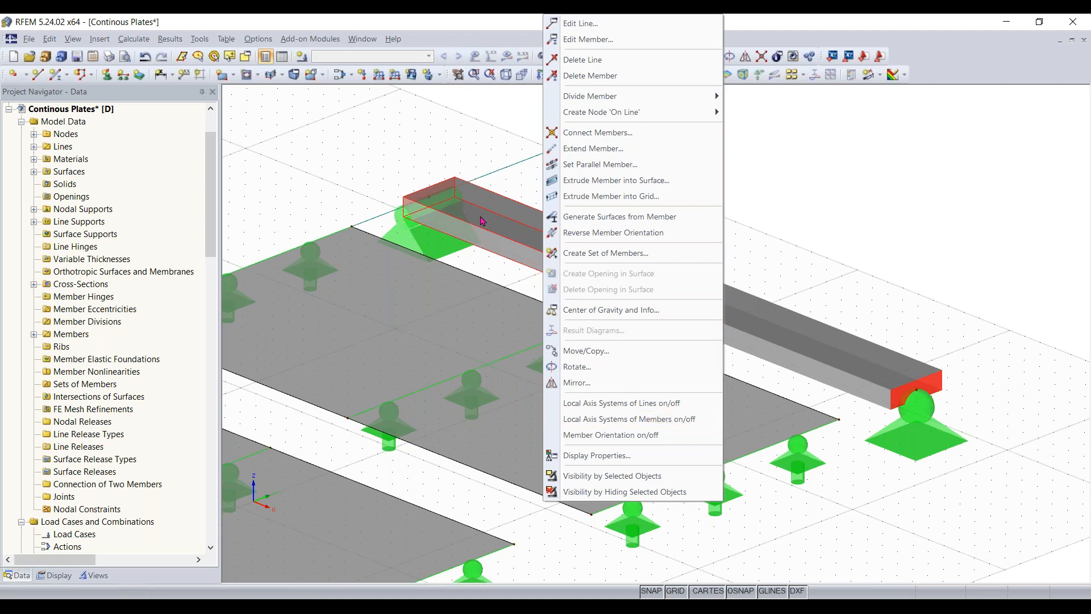
left_click(626, 426)
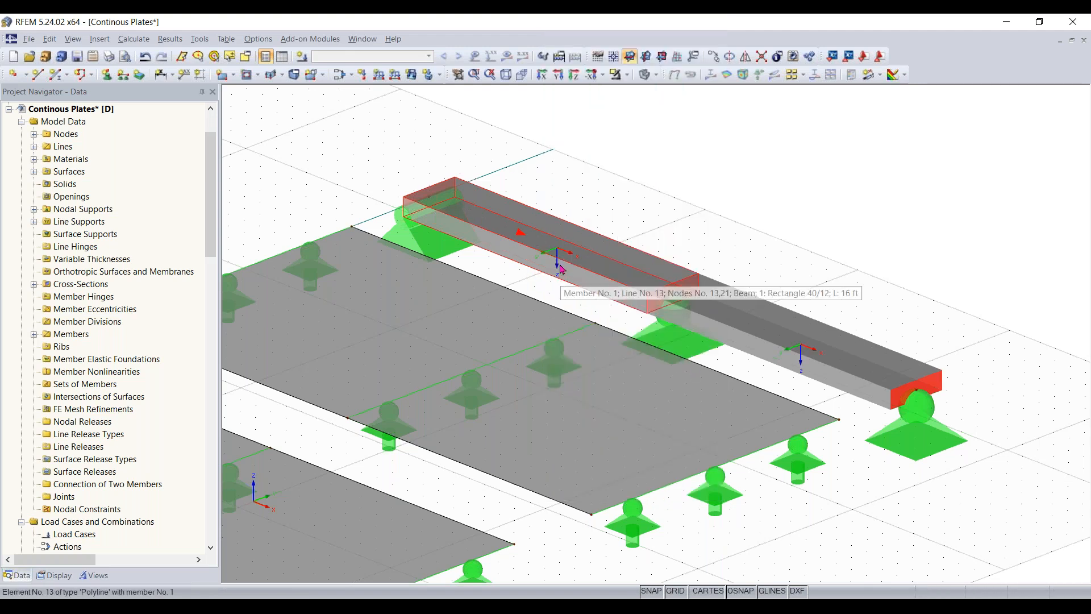
- Examine the local axes of both beam members relative to the nodal supports, and review the supported plates alongside
scroll(561, 269, "up", 2)
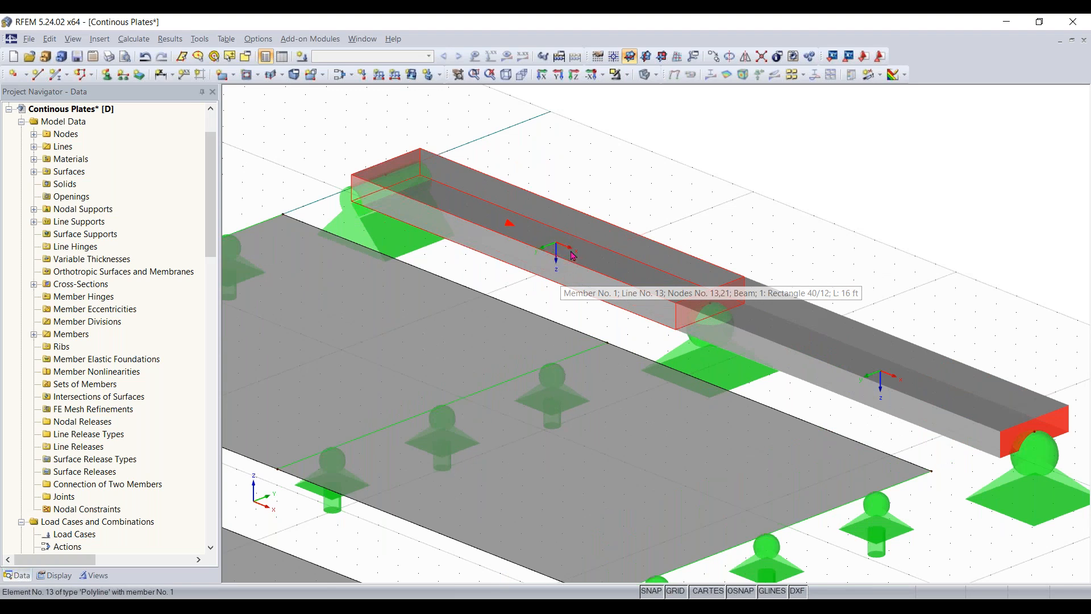
scroll(569, 251, "down", 1)
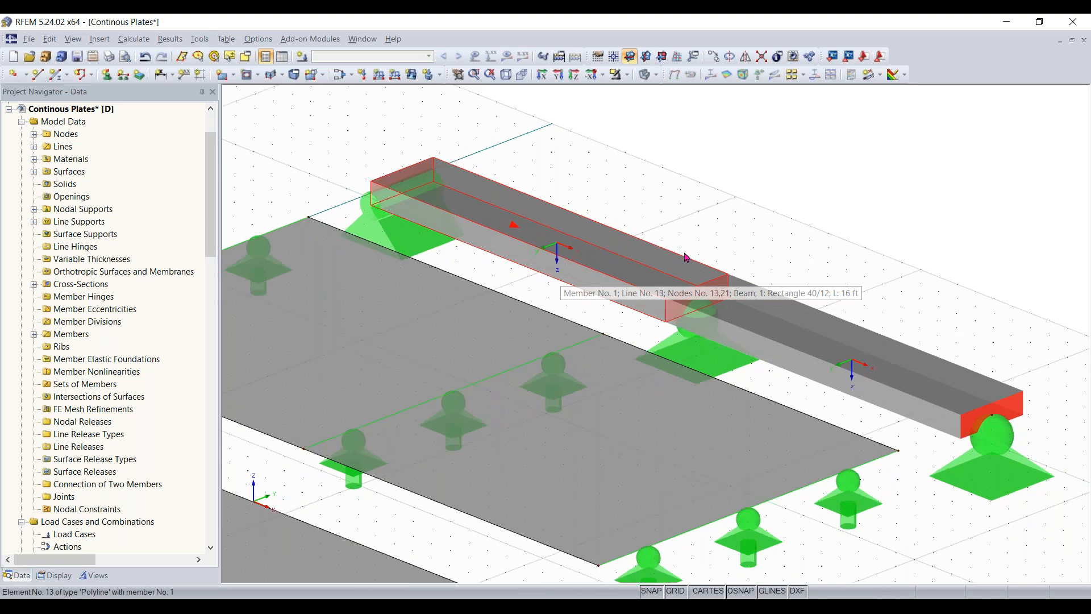
middle_click_drag(790, 368, 735, 371)
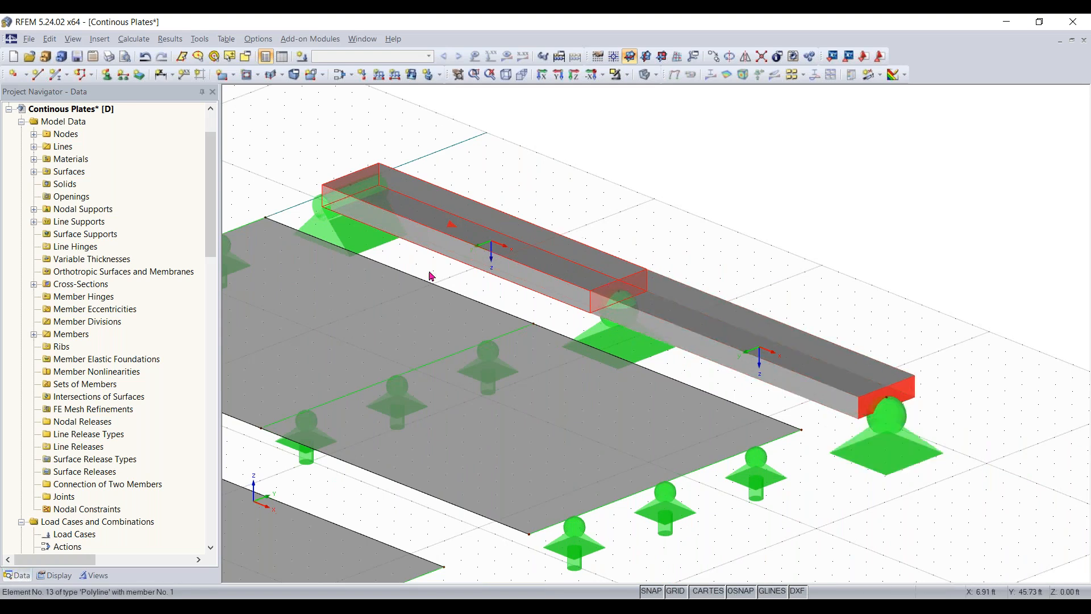
scroll(501, 253, "up", 2)
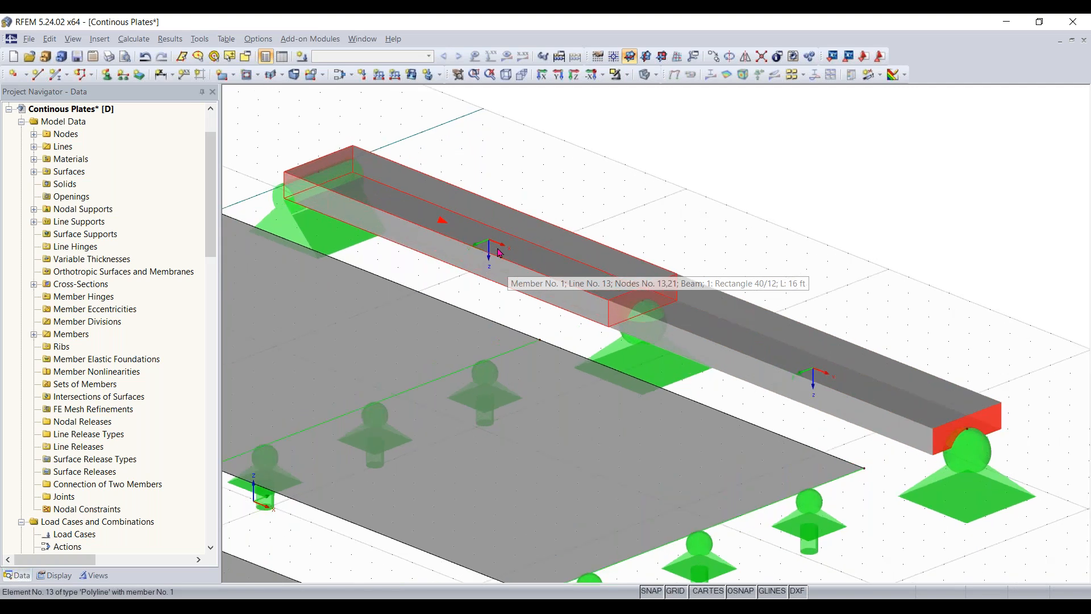
scroll(535, 261, "down", 4)
scroll(404, 244, "down", 2)
middle_click_drag(434, 252, 505, 268)
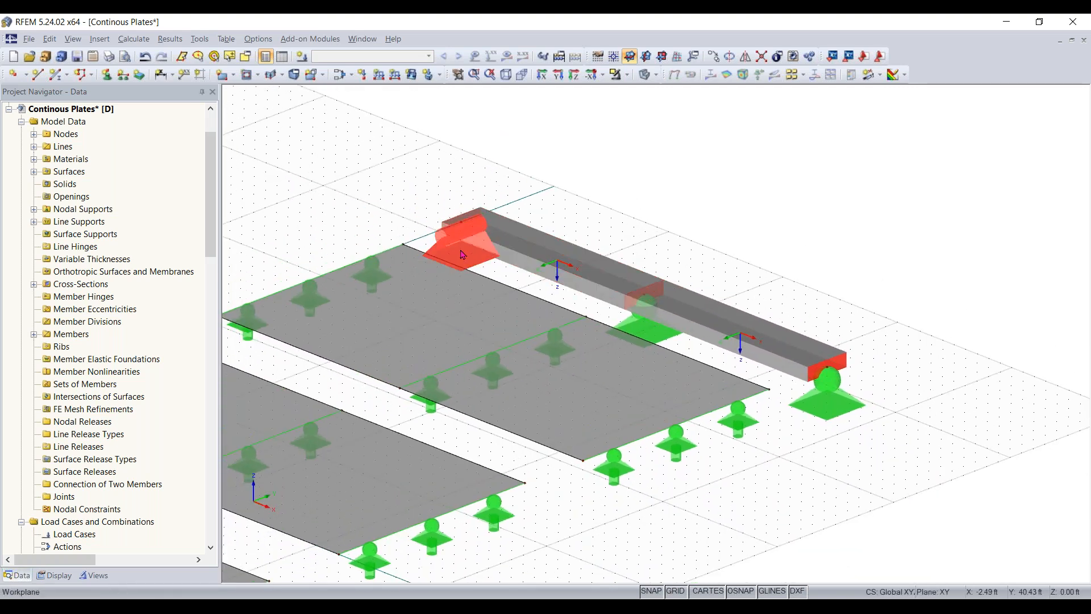
scroll(373, 188, "down", 1)
middle_click_drag(376, 191, 550, 158)
scroll(519, 170, "down", 1)
scroll(520, 170, "down", 1)
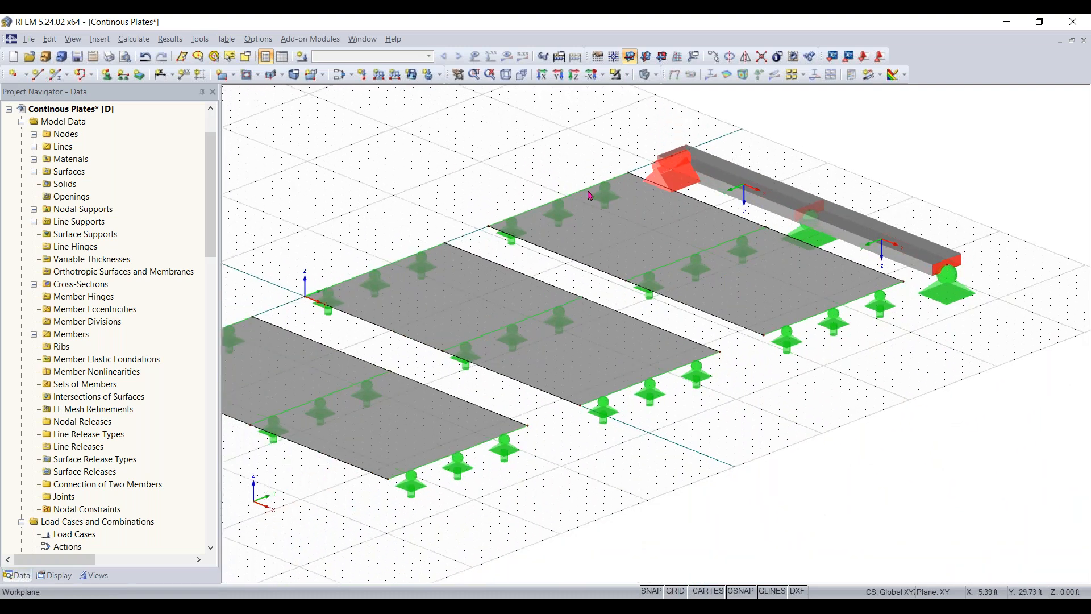
scroll(581, 394, "down", 1)
middle_click_drag(581, 394, 639, 412)
middle_click_drag(460, 220, 497, 208)
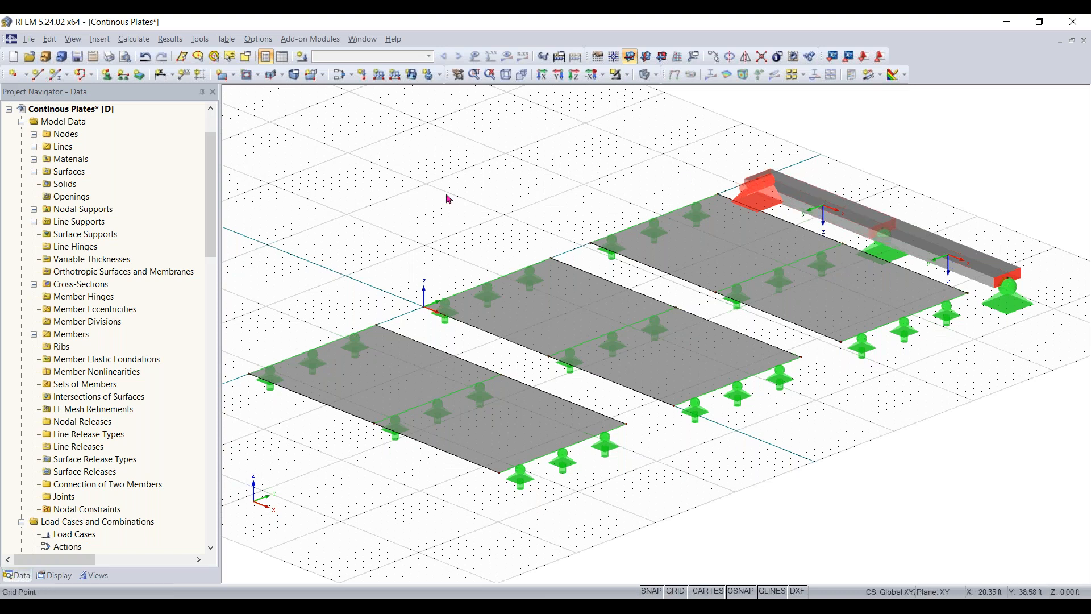
- Display the input tables at the Load Cases table and start creating a new load case
left_click(281, 57)
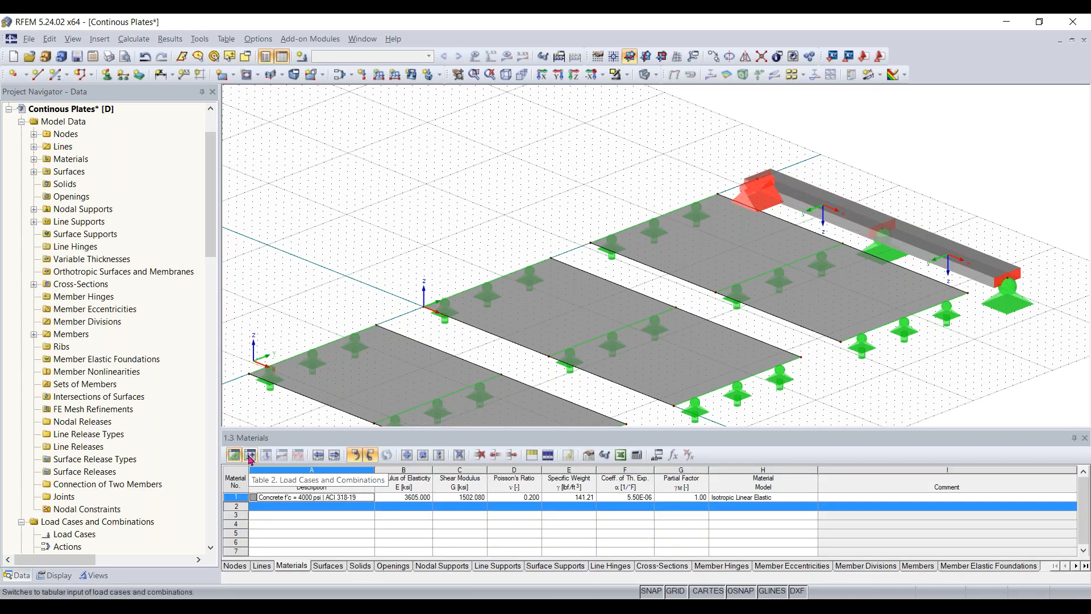
left_click(251, 455)
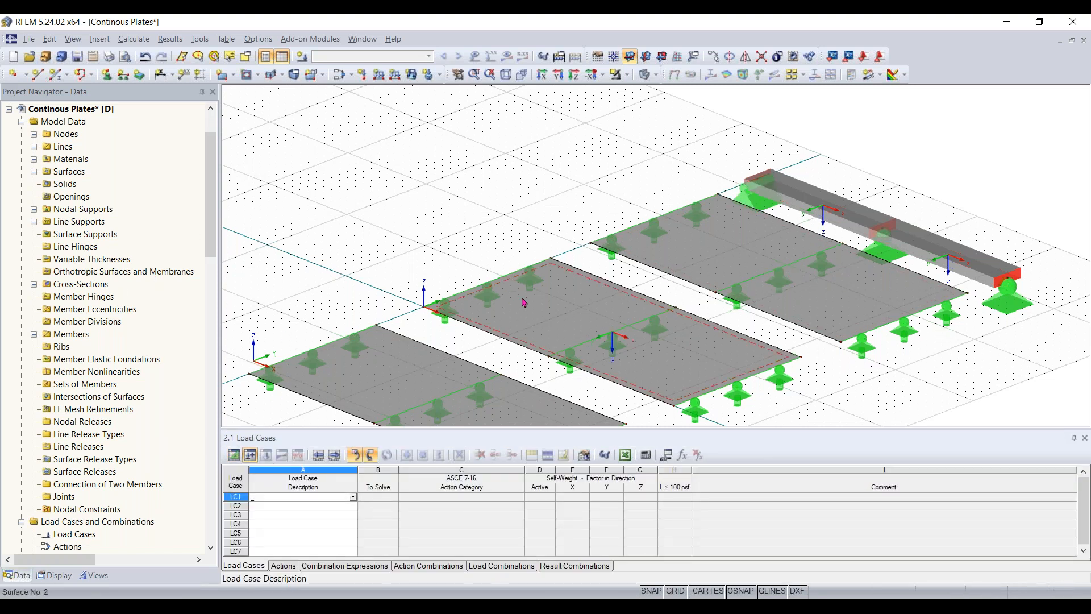
scroll(523, 298, "down", 1)
middle_click_drag(573, 262, 607, 203)
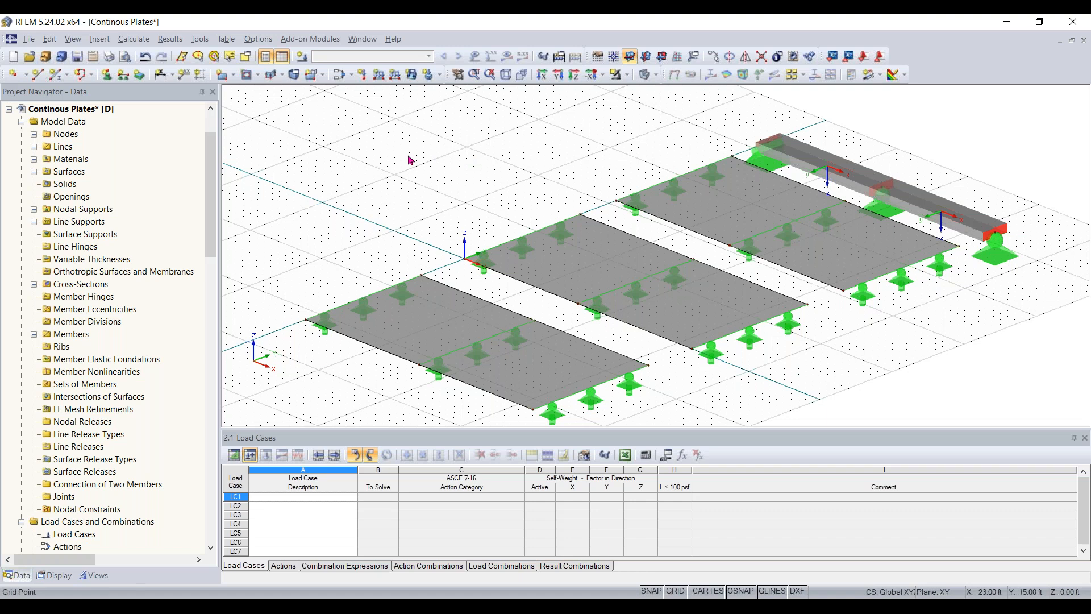
left_click(303, 59)
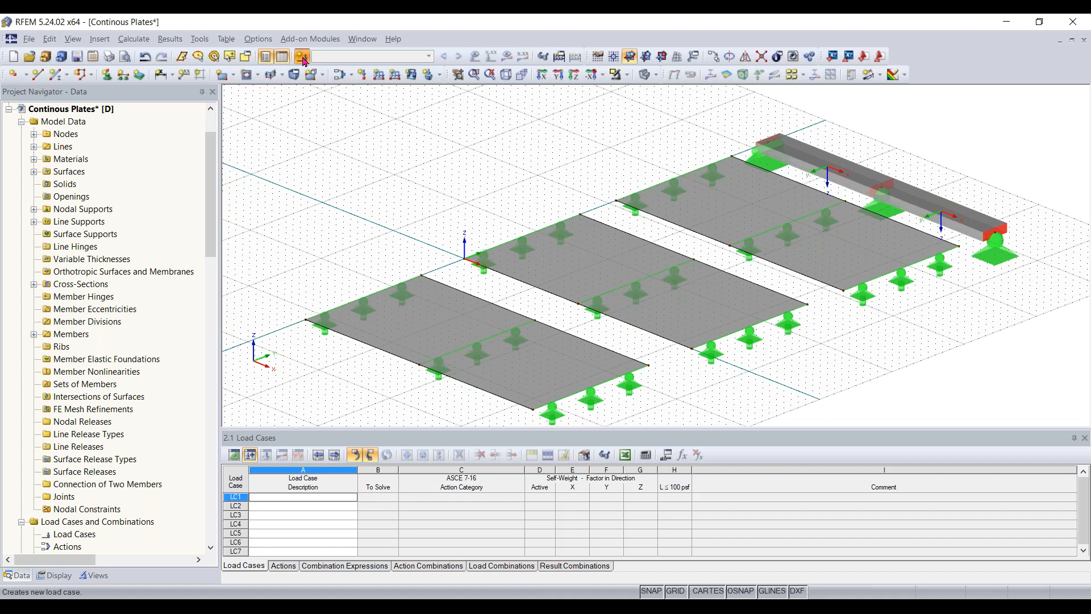
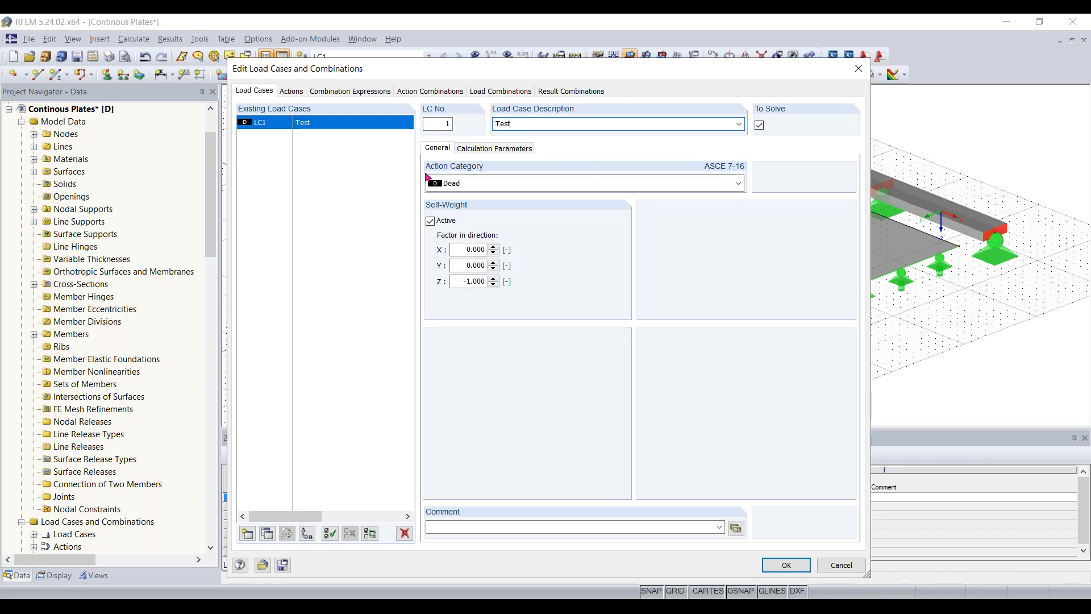
left_click(248, 534)
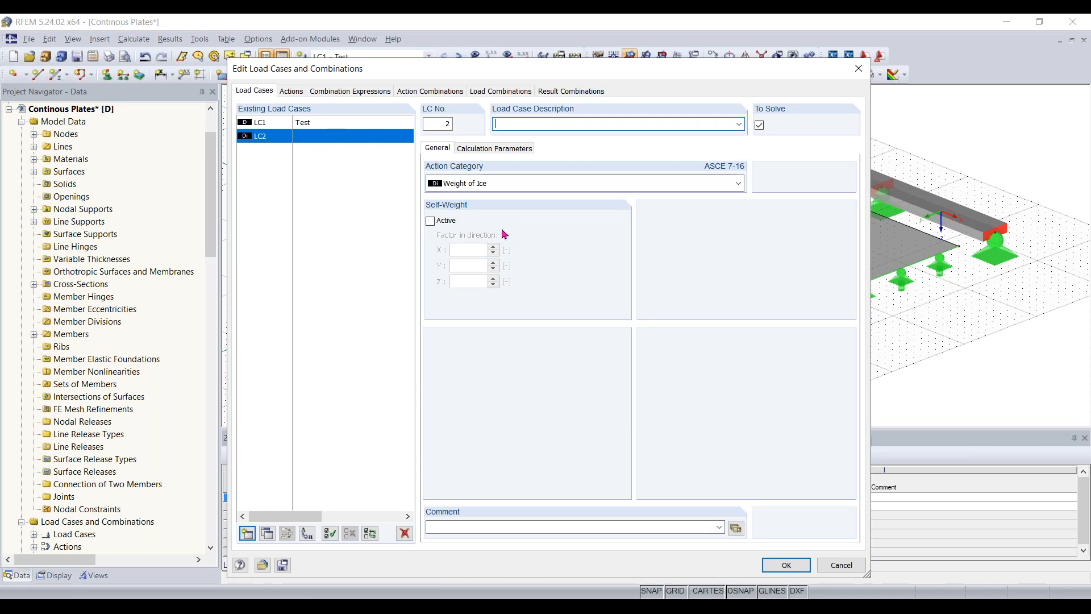
left_click(404, 532)
left_click(529, 342)
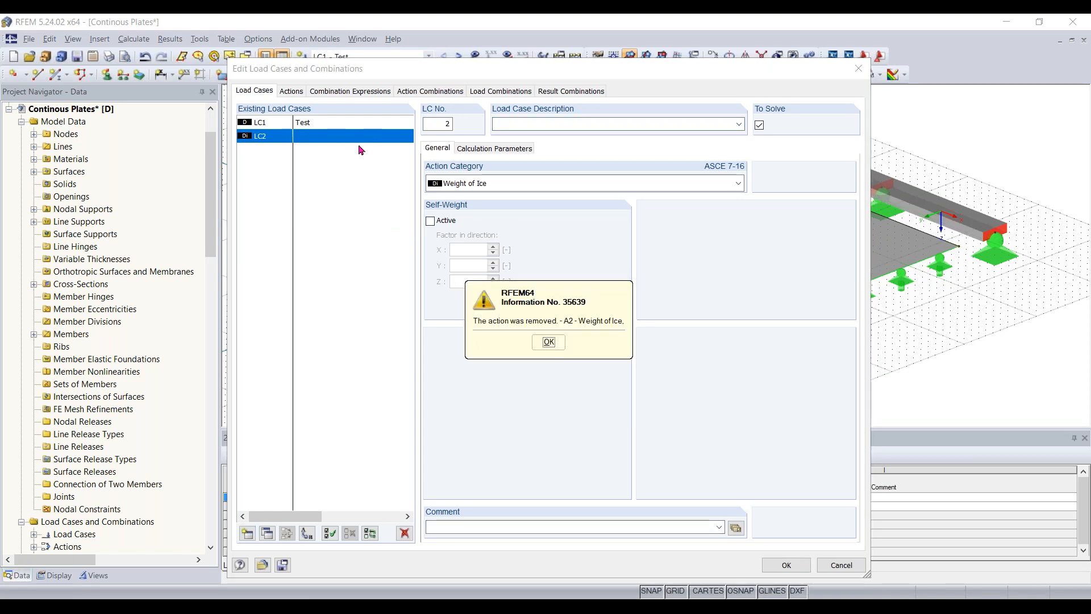
left_click(549, 341)
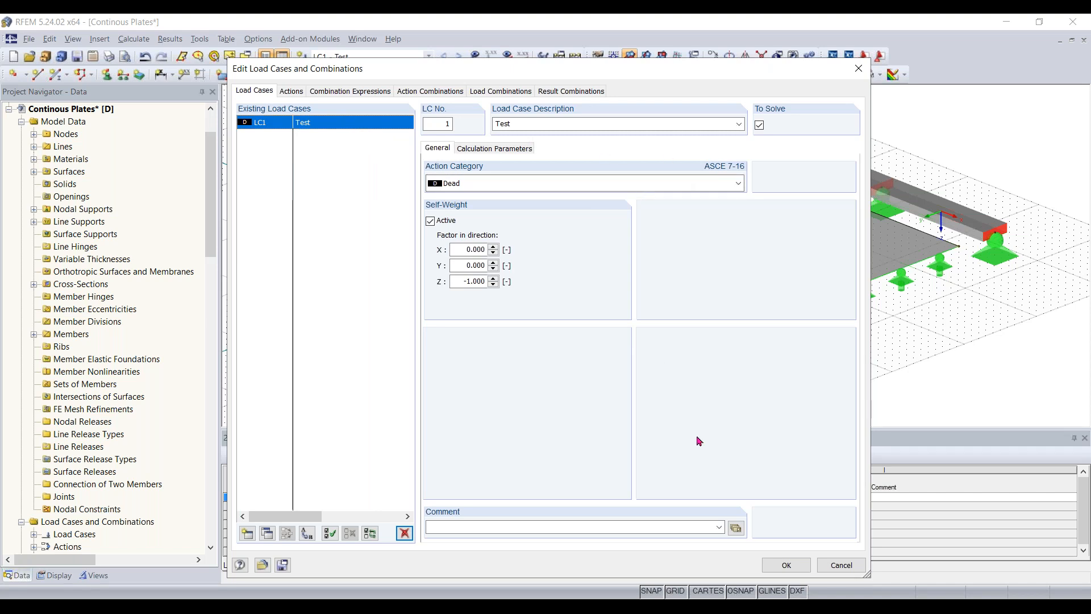
- Accept the Test load case and display the input table for surface loads
left_click(782, 565)
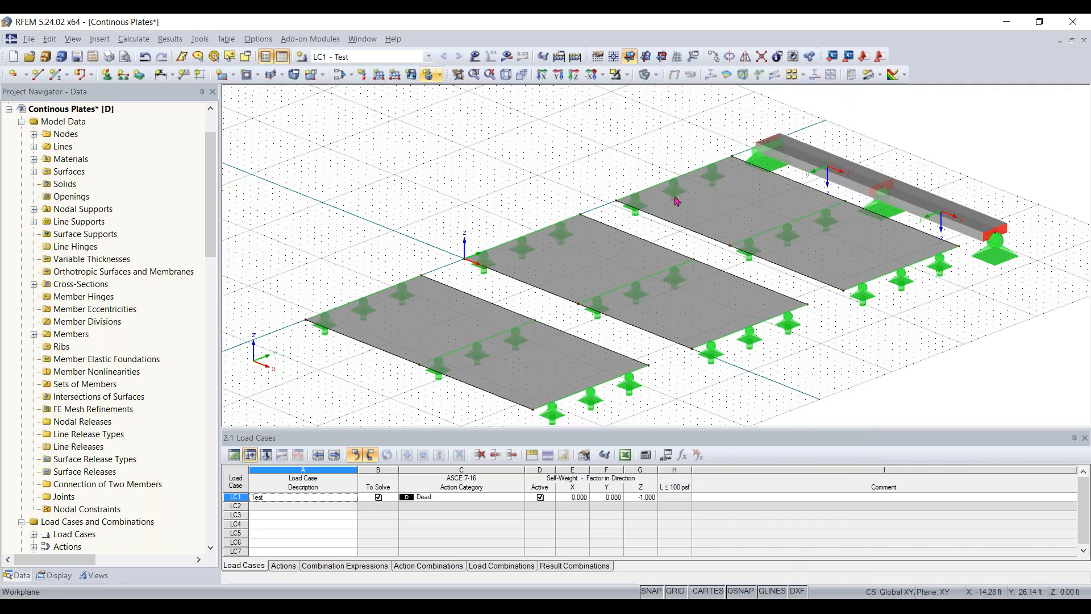
left_click(266, 455)
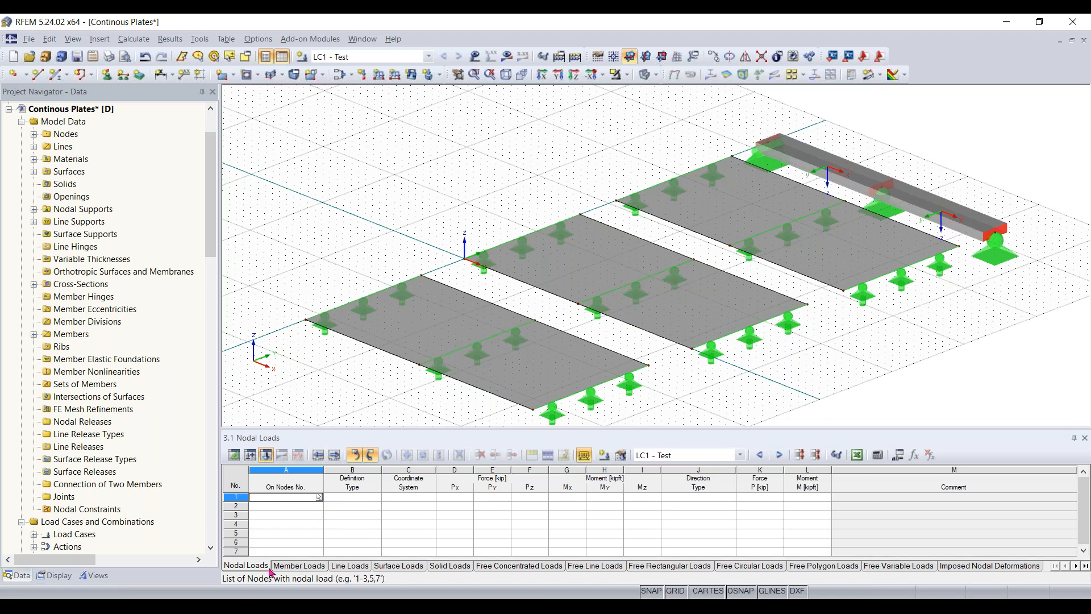
left_click(382, 567)
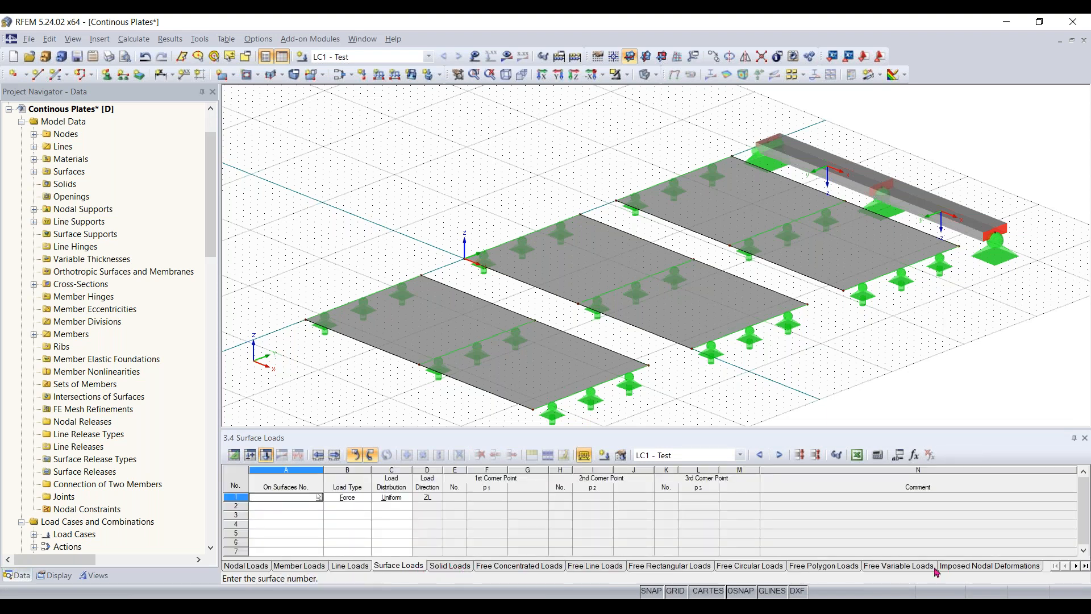
- Expand the project's loads down to LC1: Test to review the load types available in it
scroll(115, 301, "down", 6)
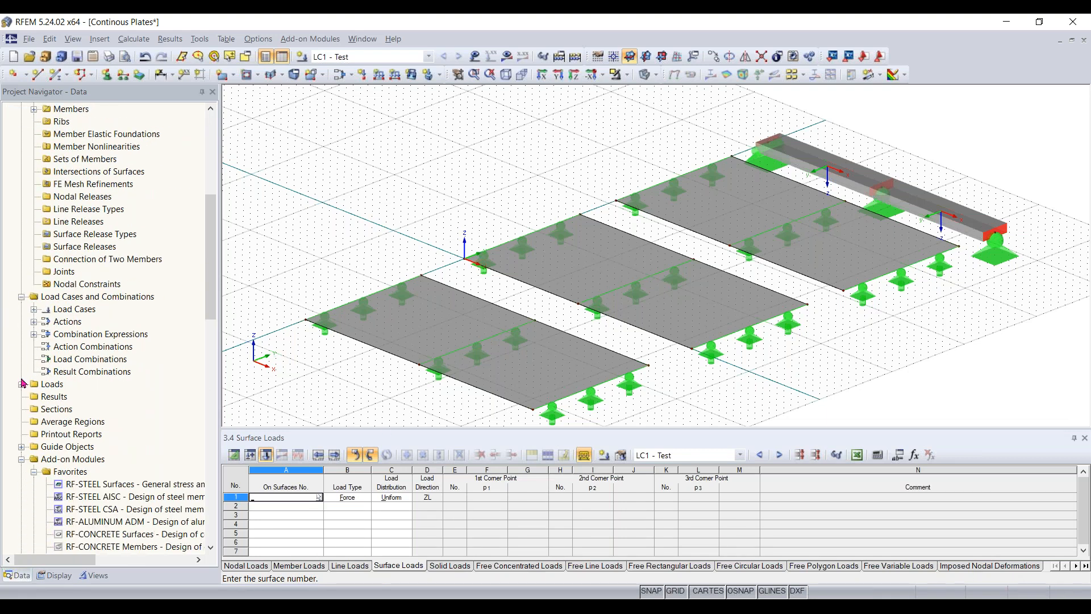
left_click(21, 385)
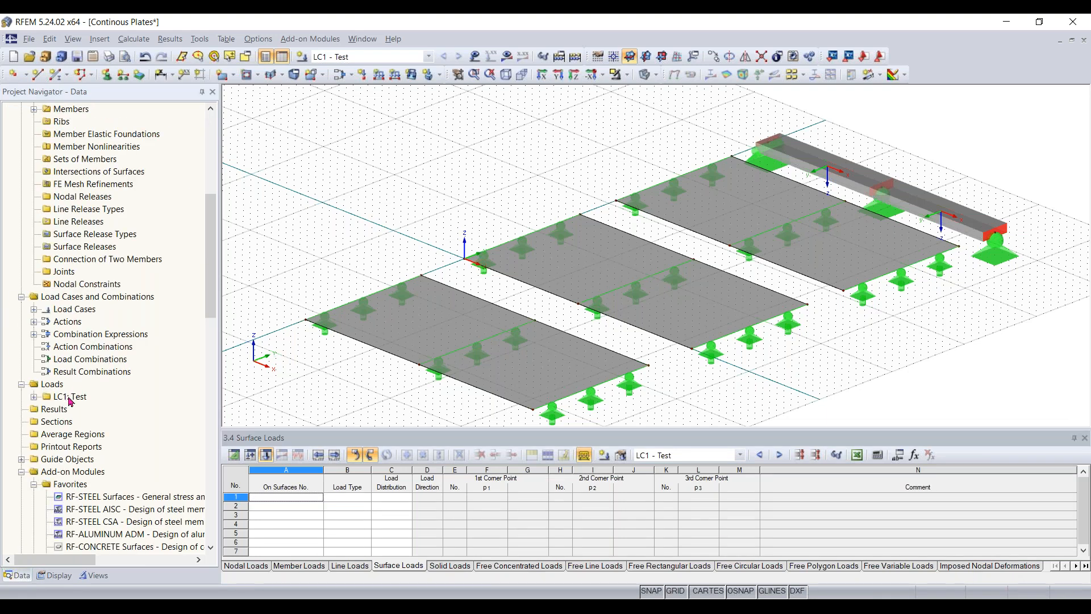
left_click(34, 398)
scroll(94, 414, "down", 1)
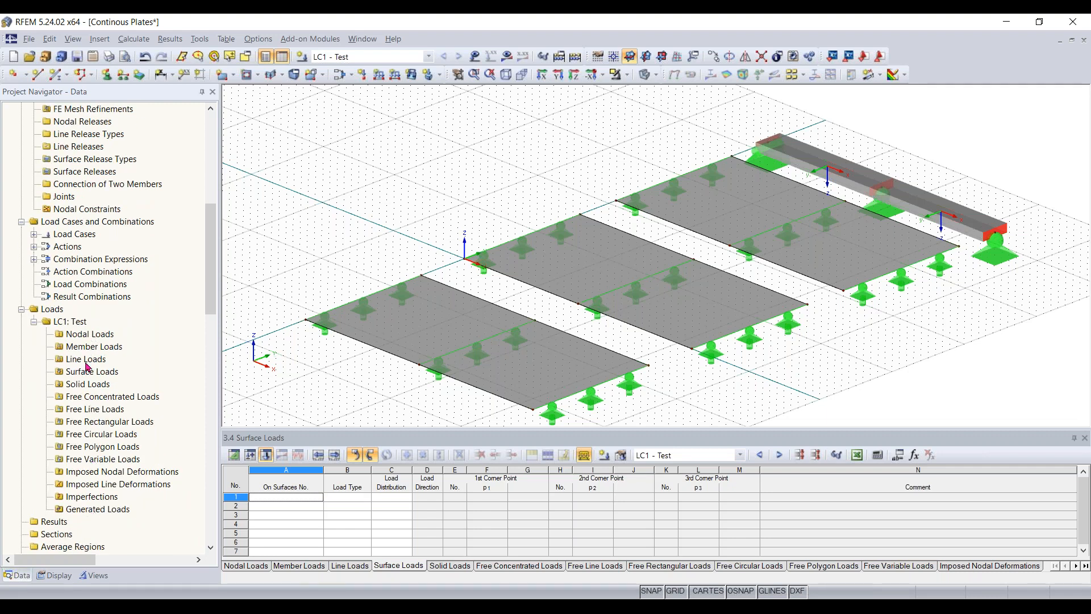
scroll(468, 296, "down", 2)
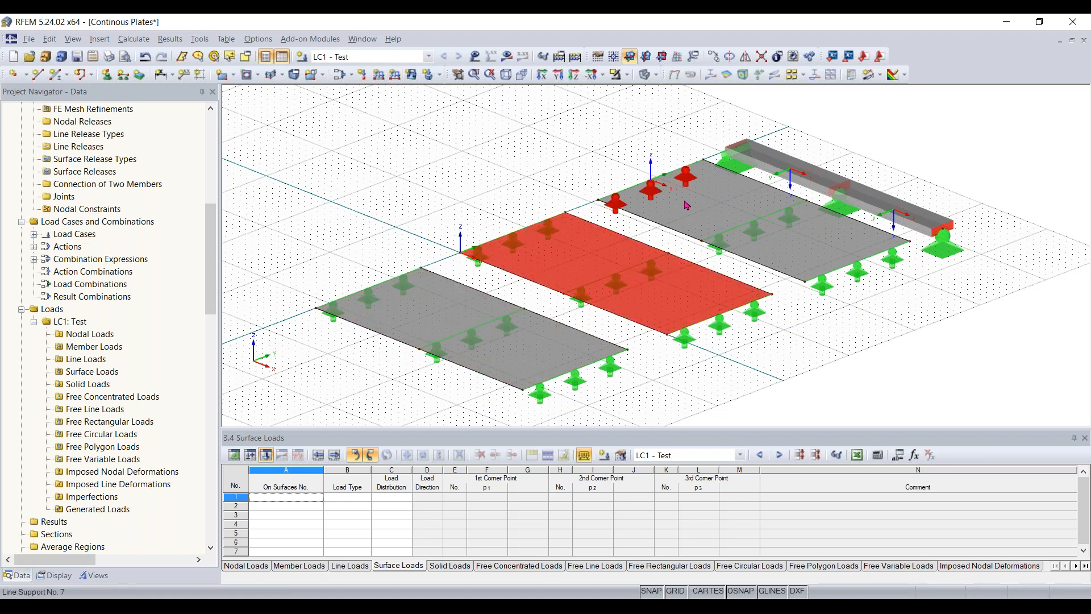
- Apply a uniform surface force of -0.210 ksf in global direction ZL to all three concrete plates in load case LC1
left_click(411, 75)
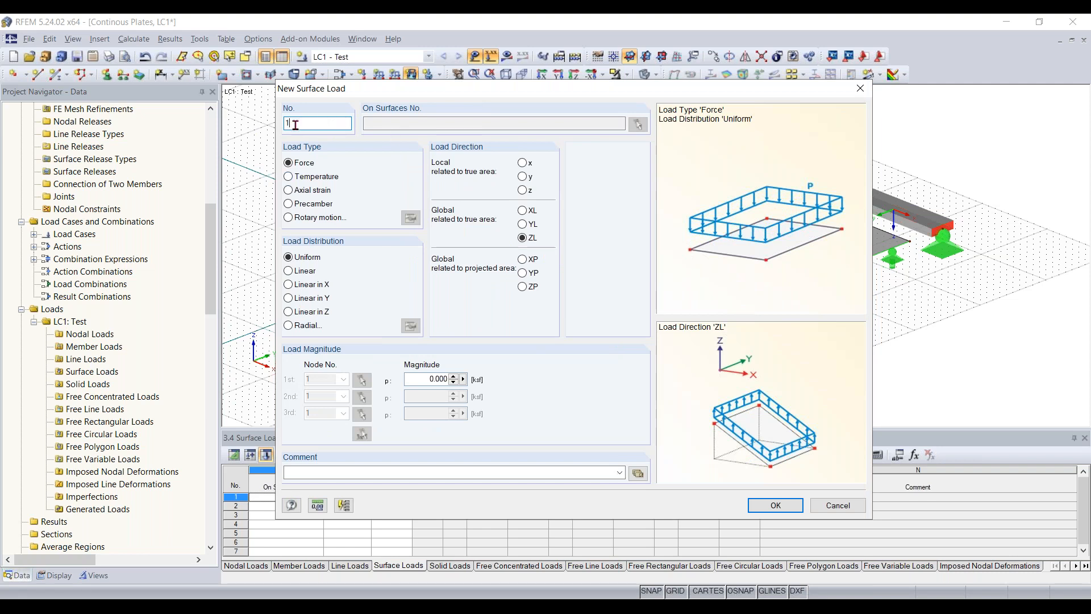
left_click(379, 122)
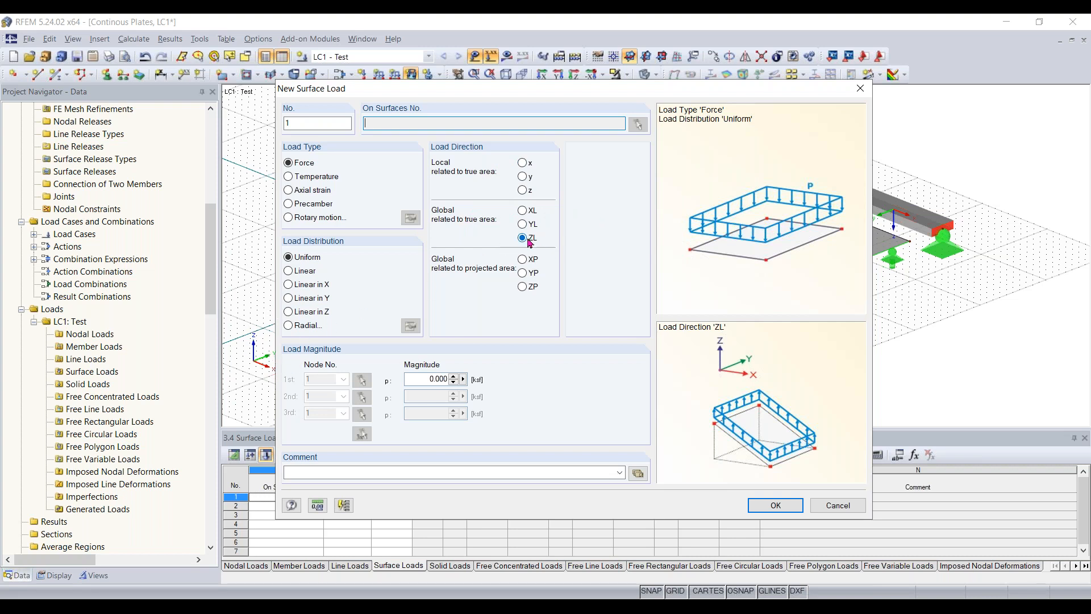
left_click(415, 378)
key("BackSpace")
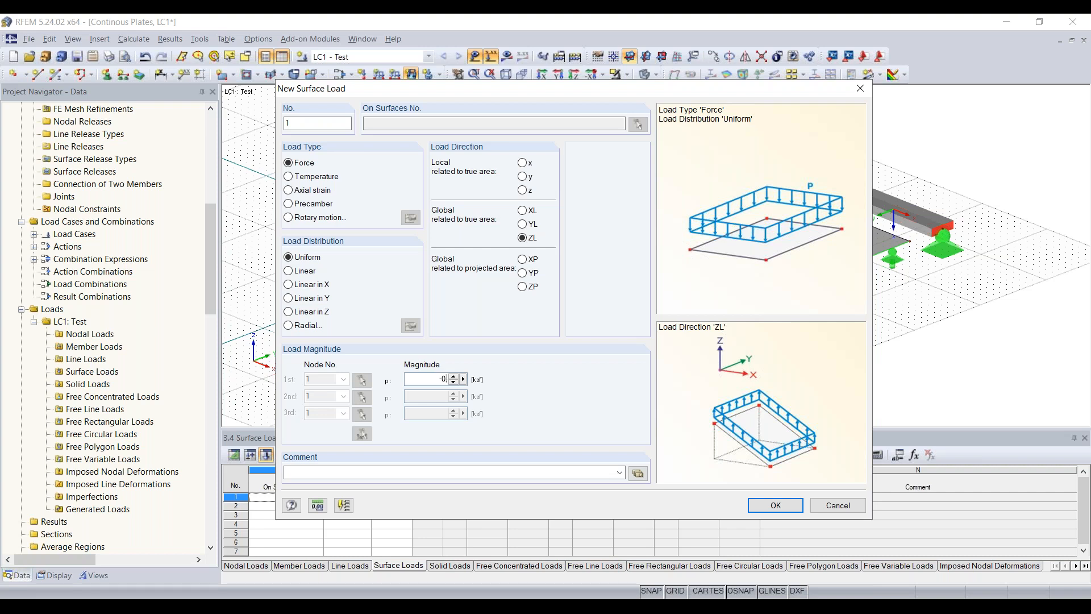
type("10")
left_click(777, 505)
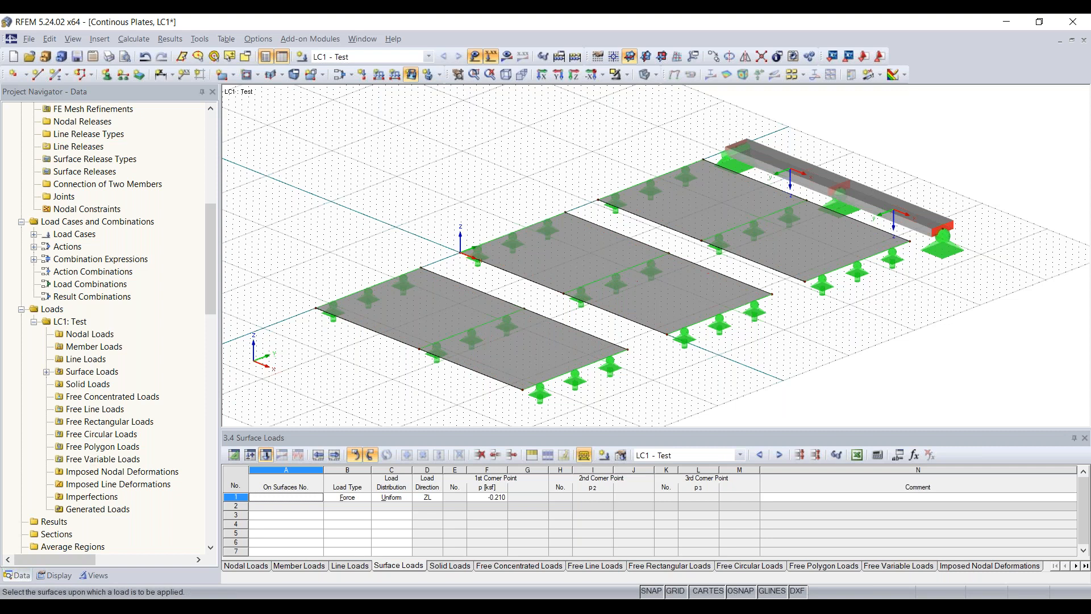
left_click(426, 308)
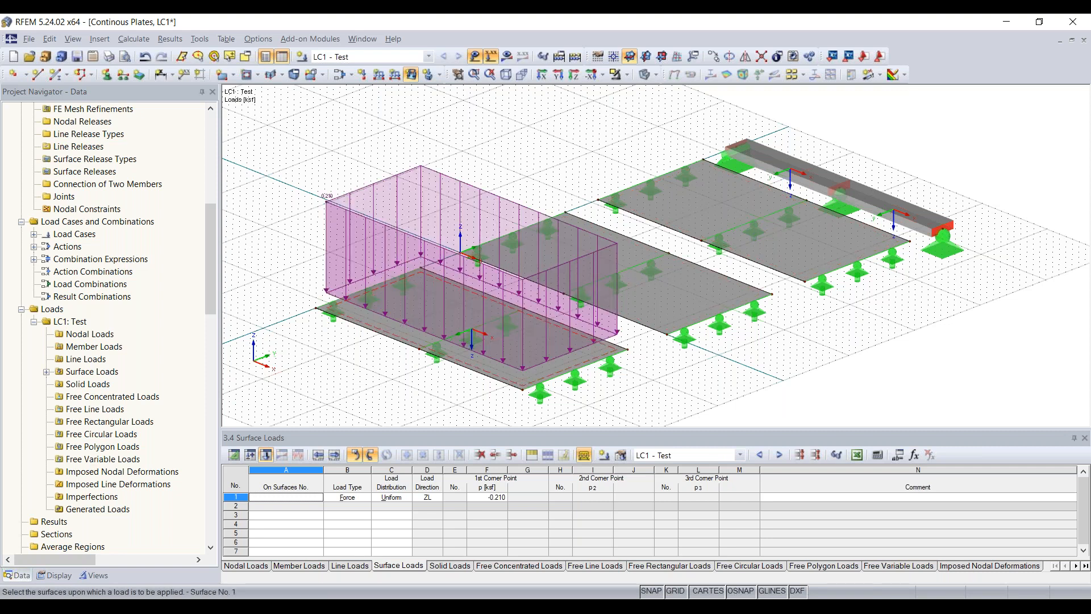
left_click(688, 287)
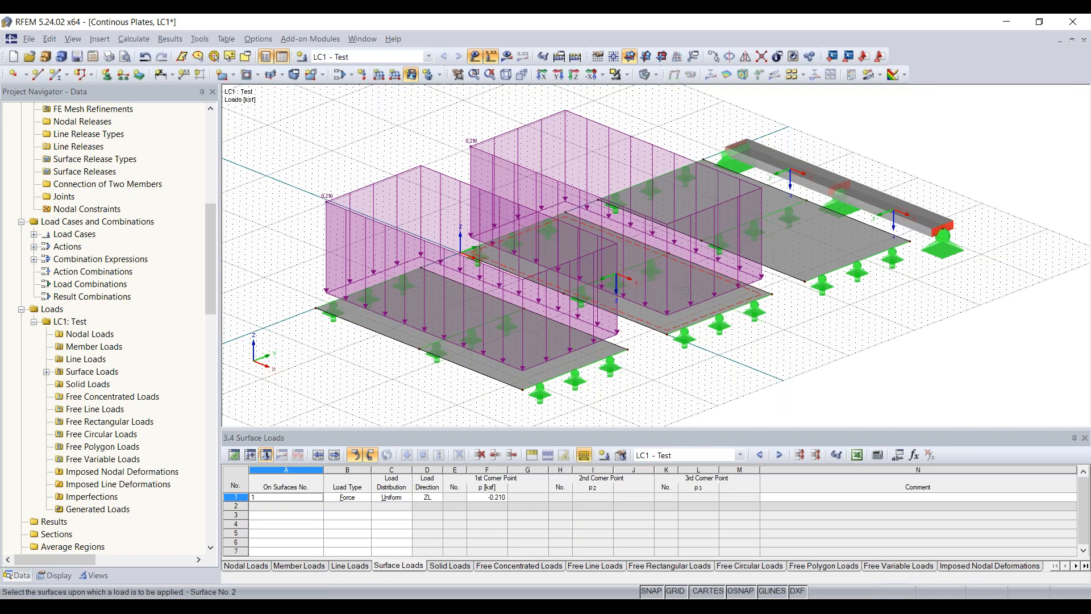
left_click(801, 254)
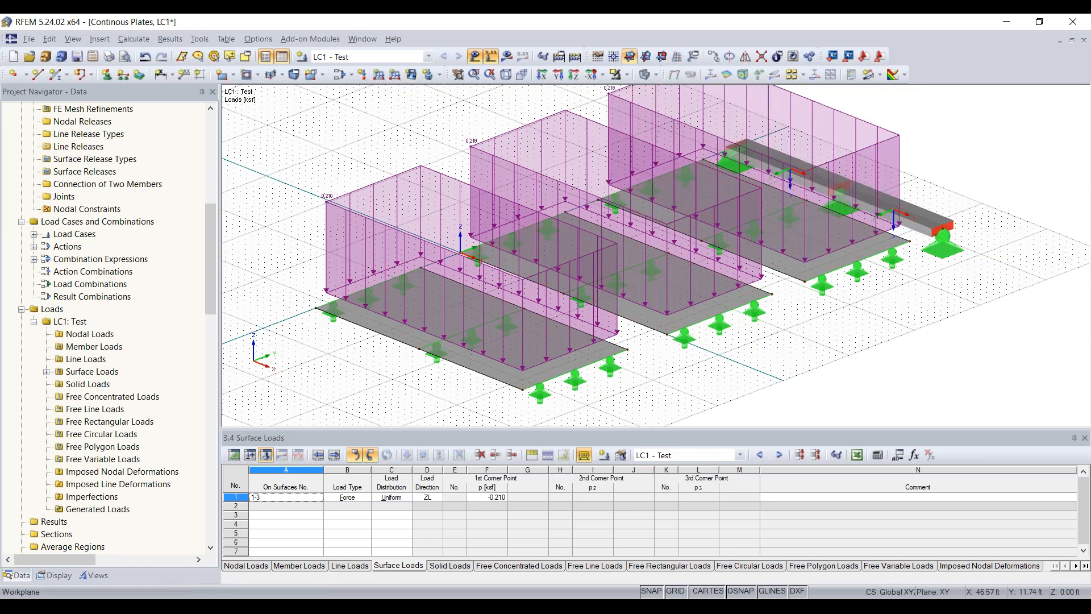
- Hide the input tables and view the loaded plates and the beam from the opposite side
left_click(282, 57)
middle_click_drag(846, 329, 620, 401)
scroll(840, 407, "up", 1)
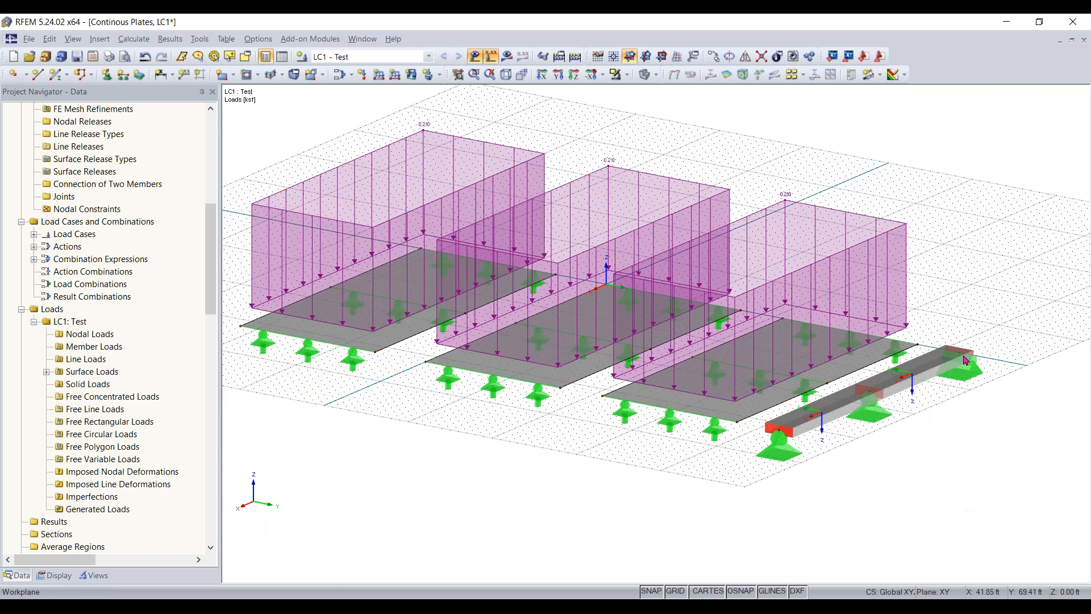
scroll(490, 462, "down", 1)
middle_click_drag(490, 462, 506, 454)
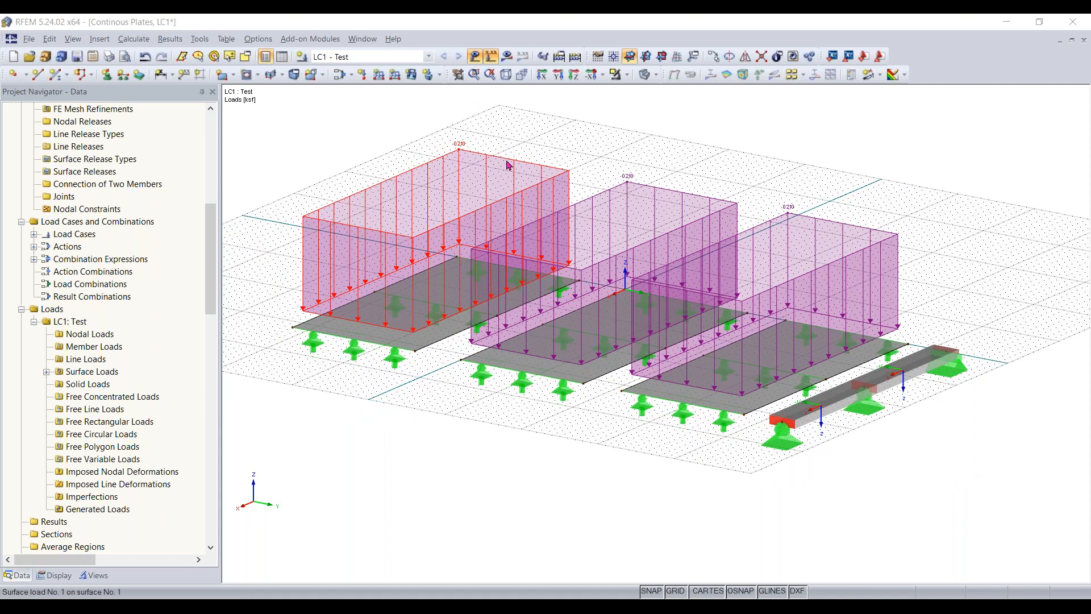
- Open the surface load on plate surface 1, review its load direction options, and close it without changes
double_click(565, 139)
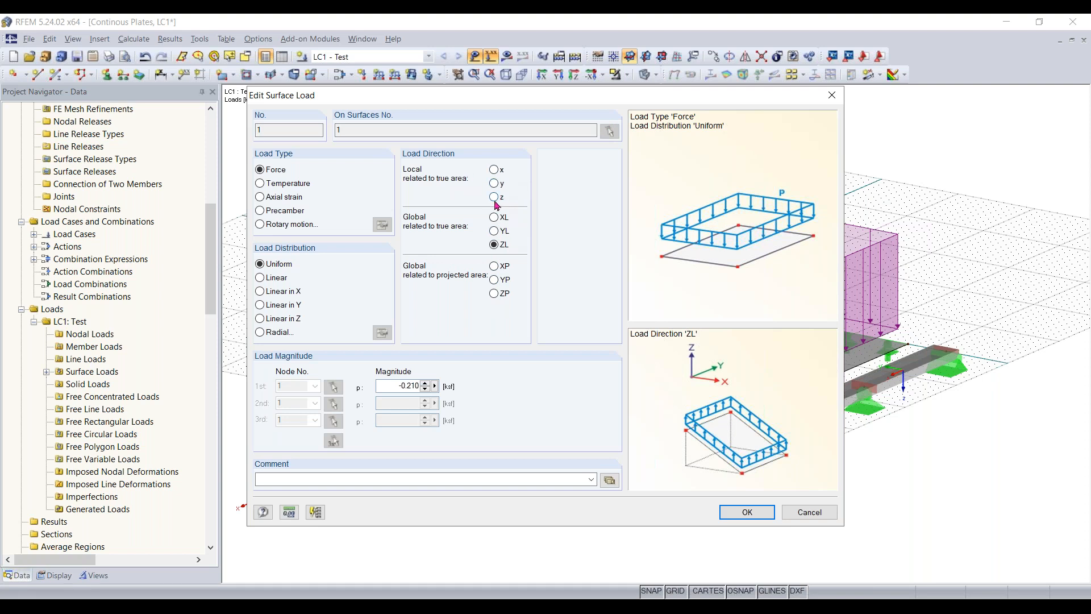
left_click_drag(548, 100, 313, 148)
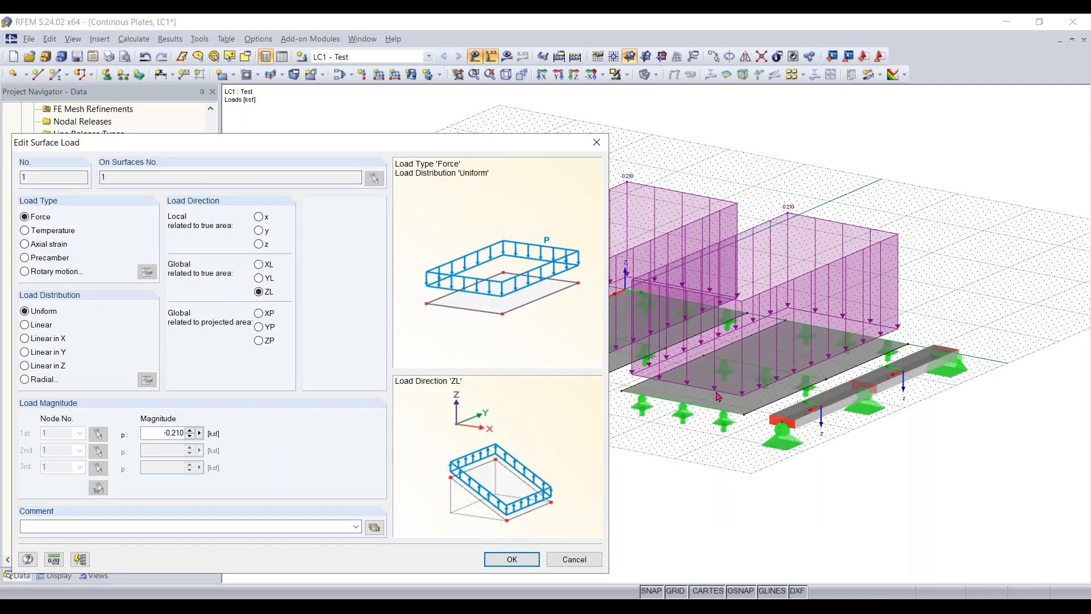
left_click(597, 143)
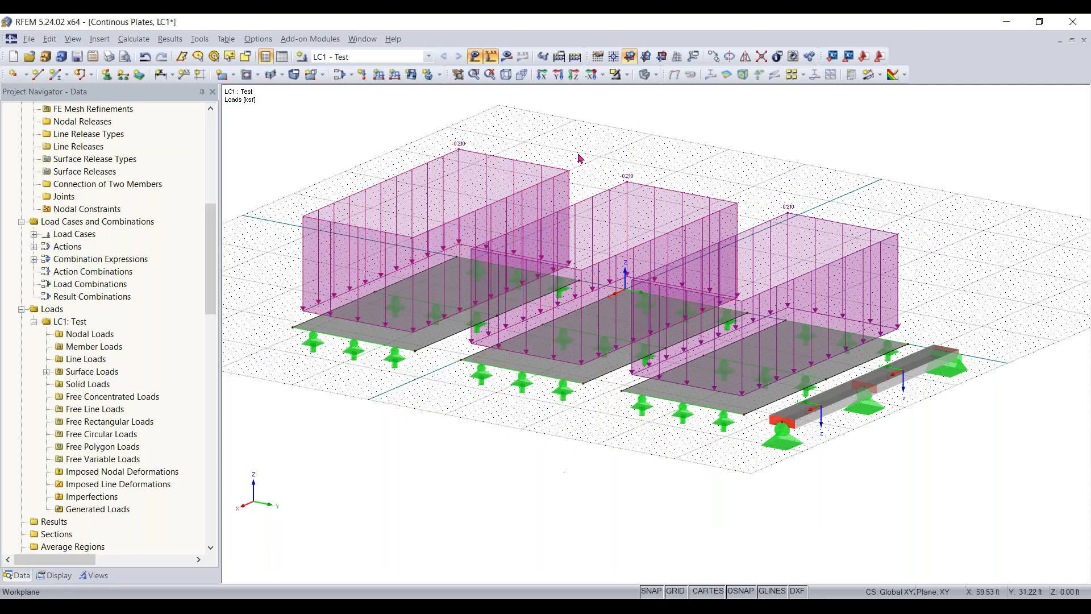
- Hide the loads and turn on the local axis systems of the plate surfaces, viewing them up close
left_click(491, 55)
right_click(389, 335)
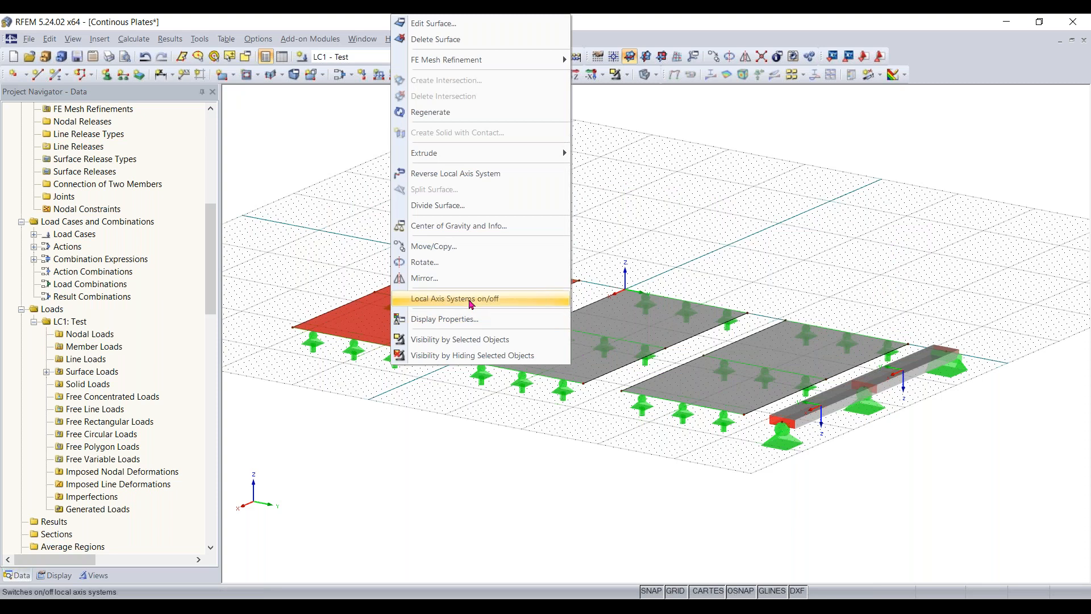
left_click(471, 300)
left_click(396, 406)
middle_click_drag(390, 419, 830, 429, "ctrl")
scroll(497, 434, "up", 3)
scroll(497, 434, "up", 2)
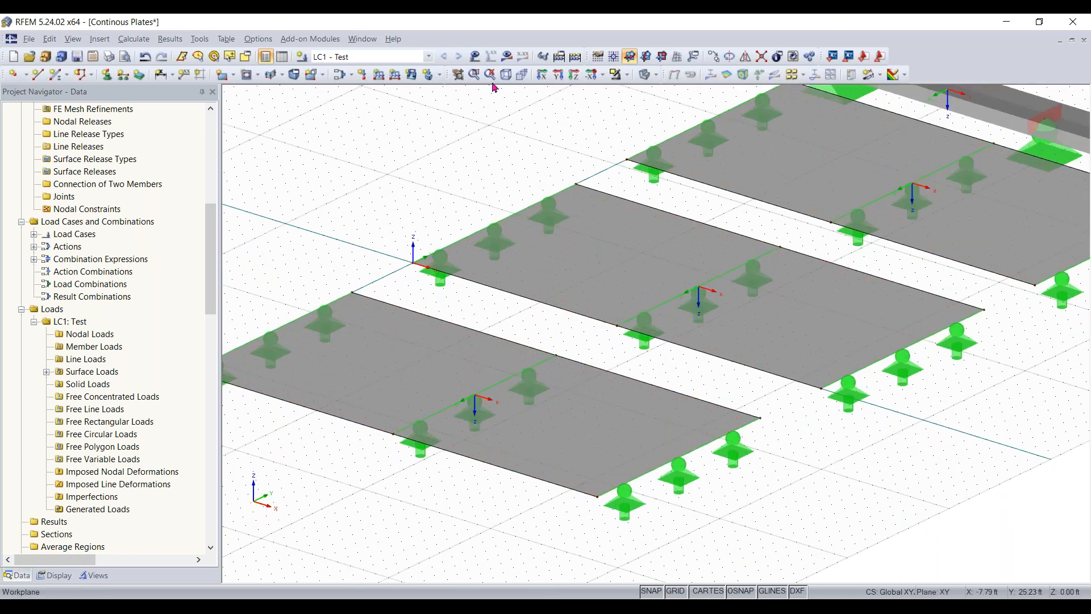
- Switch the load display on and off to compare load directions with the plates' local axes, leaving the loads shown
left_click(475, 56)
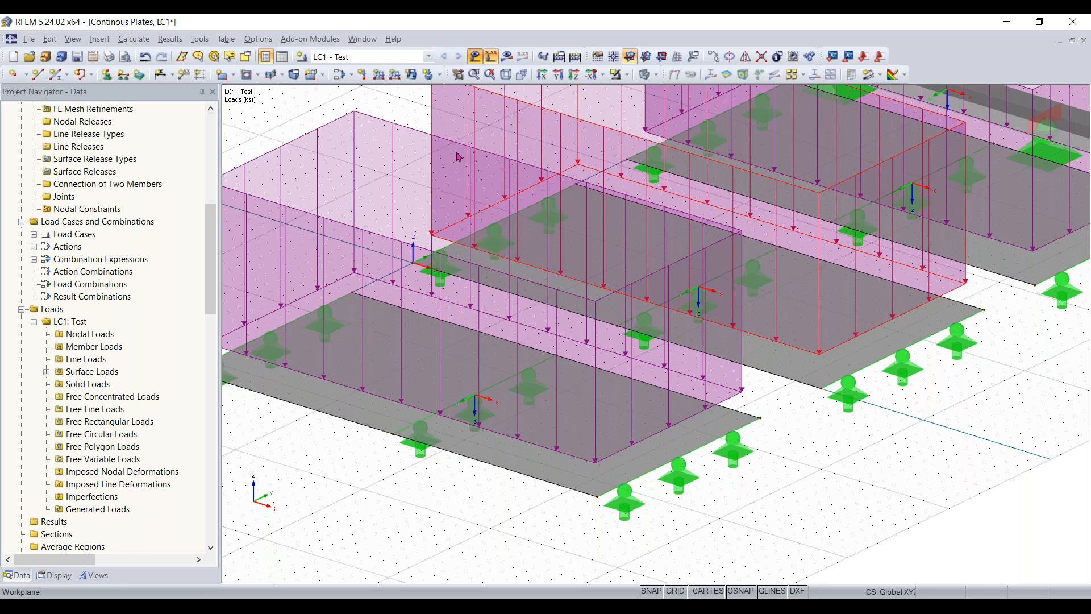
left_click(491, 56)
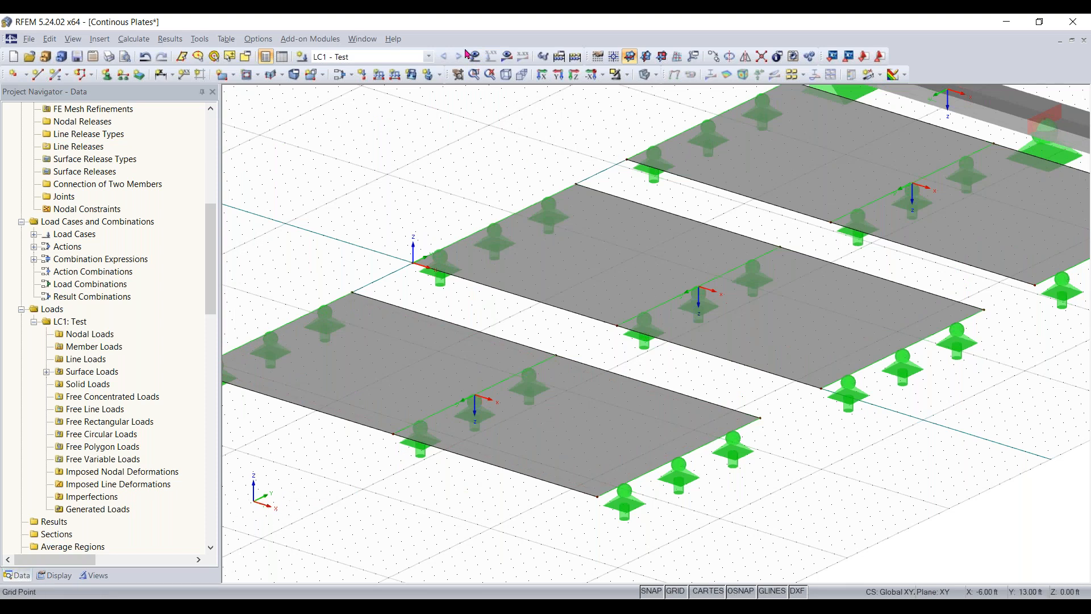
left_click(491, 56)
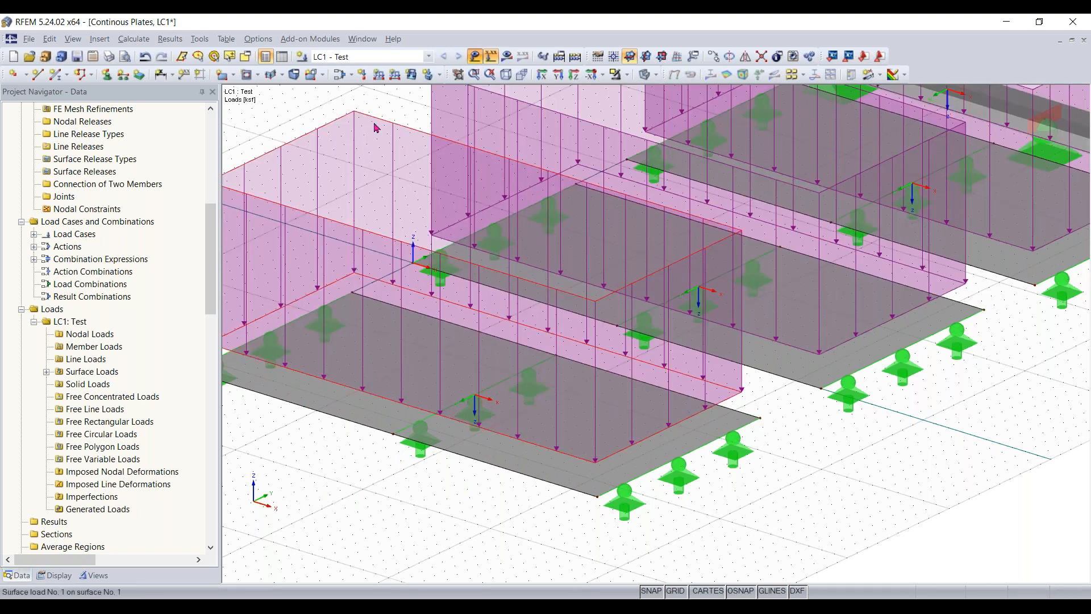
- Open the surface load on surface 1 and try the local z, y and x and global XL load directions
double_click(544, 151)
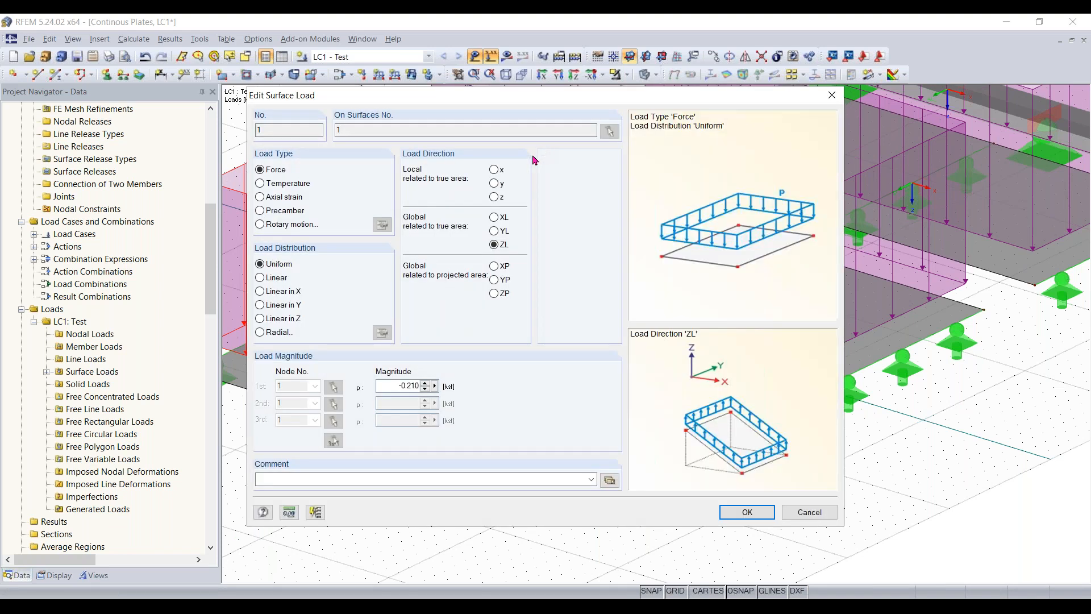
left_click(494, 197)
left_click(494, 183)
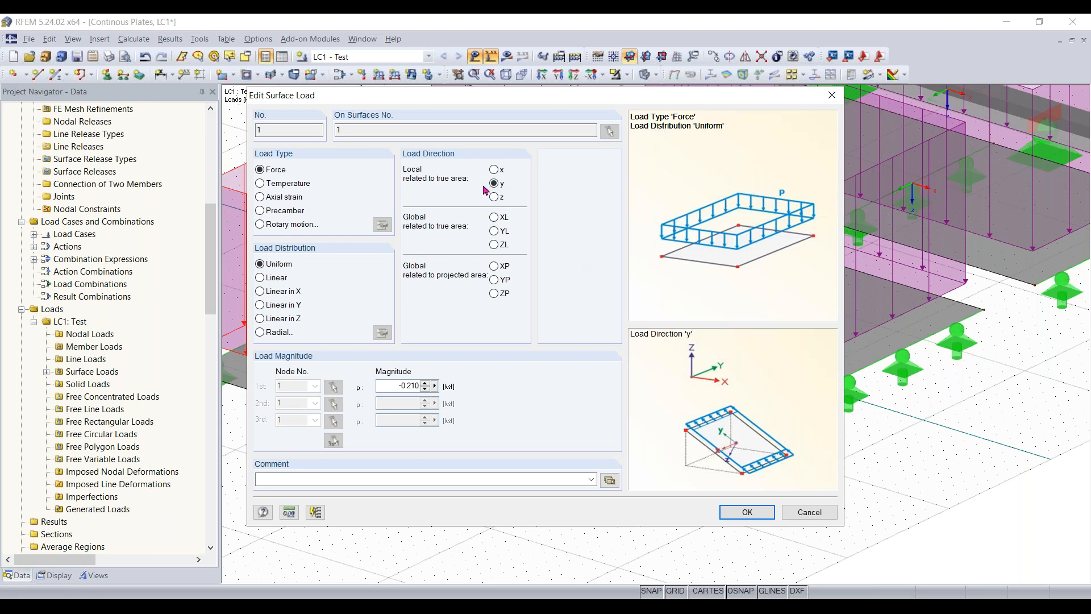
left_click(494, 170)
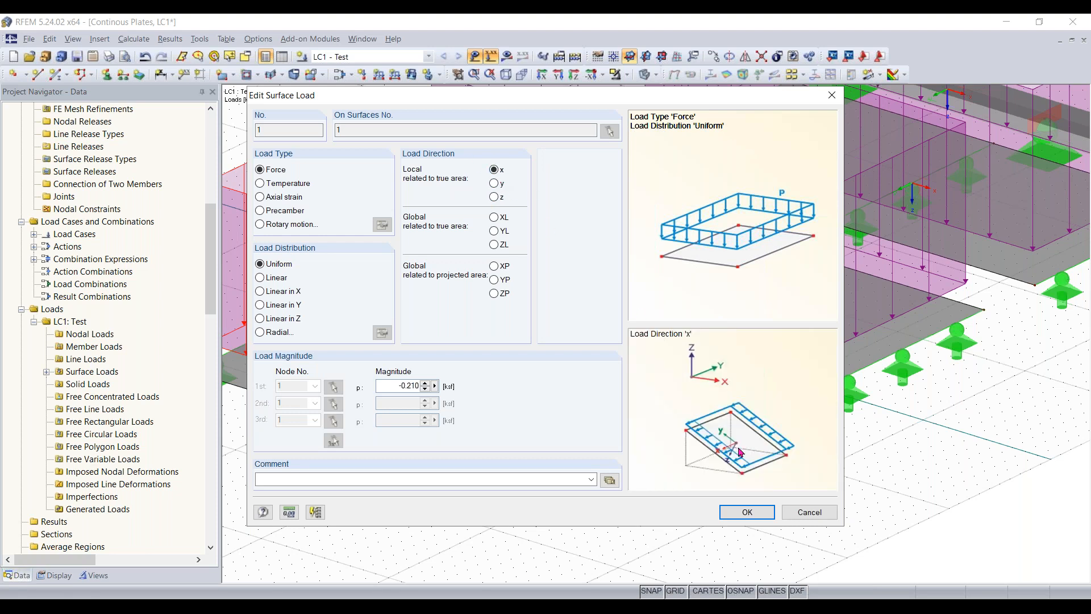
left_click(494, 217)
left_click(494, 170)
left_click_drag(607, 105, 624, 110)
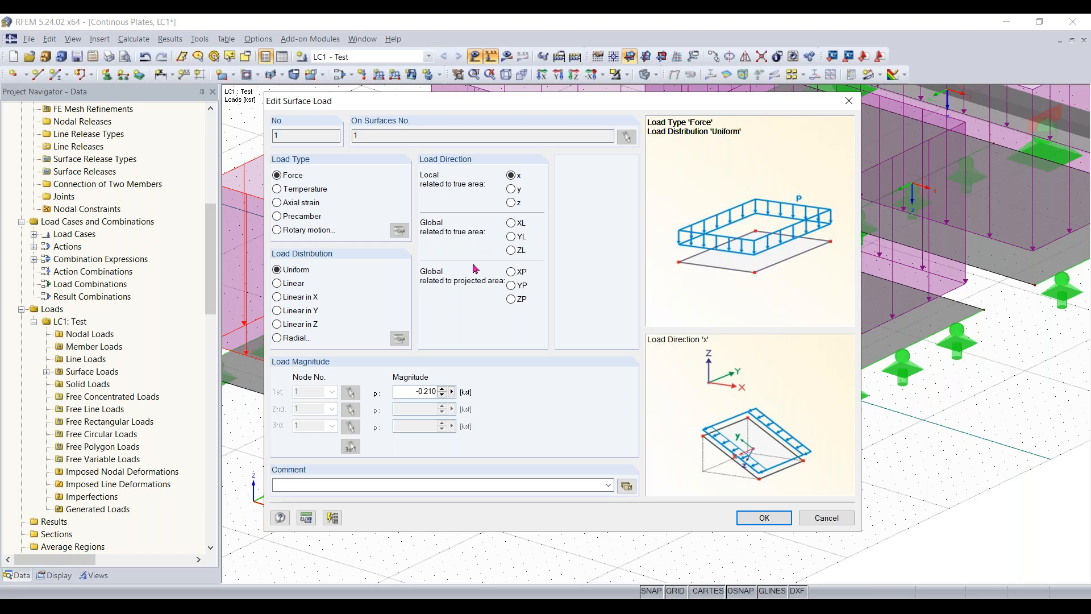
- Compare the global ZL and ZP directions for the load on surface 1, and accept it with ZL related to true area
left_click(511, 250)
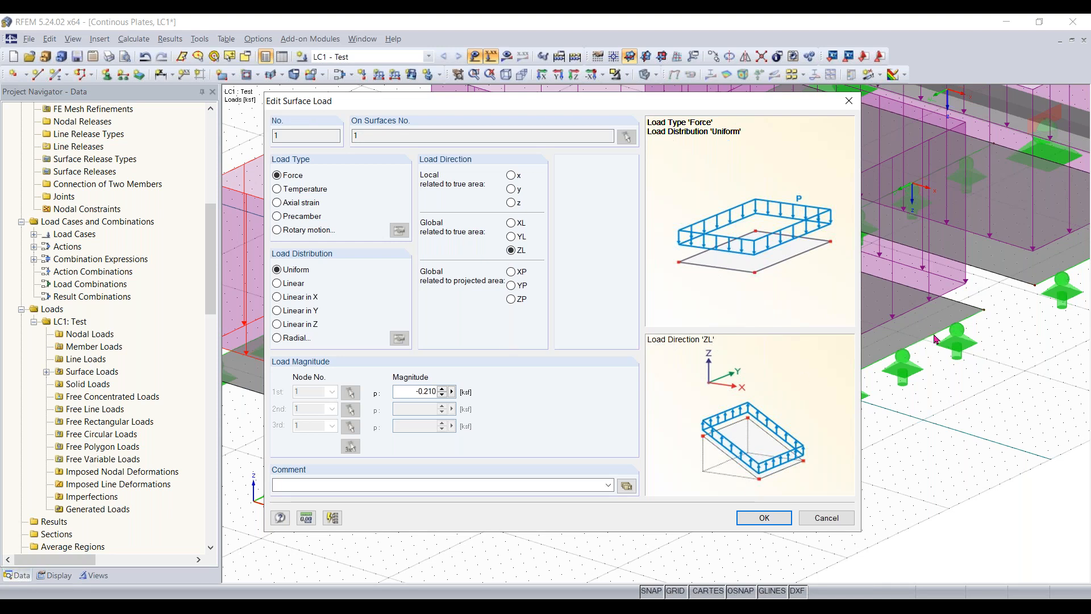
left_click(511, 300)
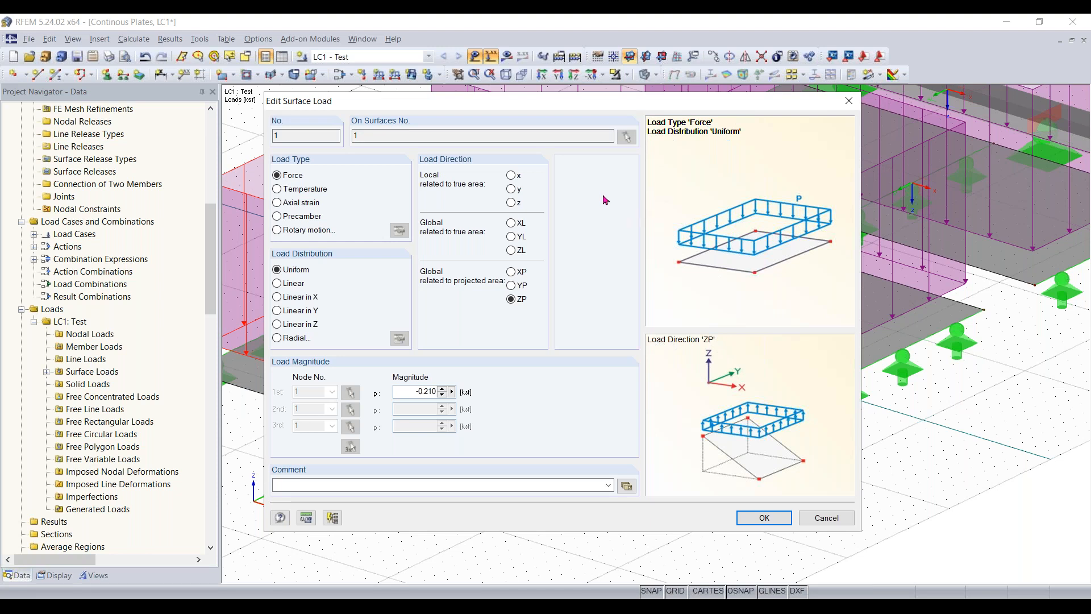
left_click(512, 251)
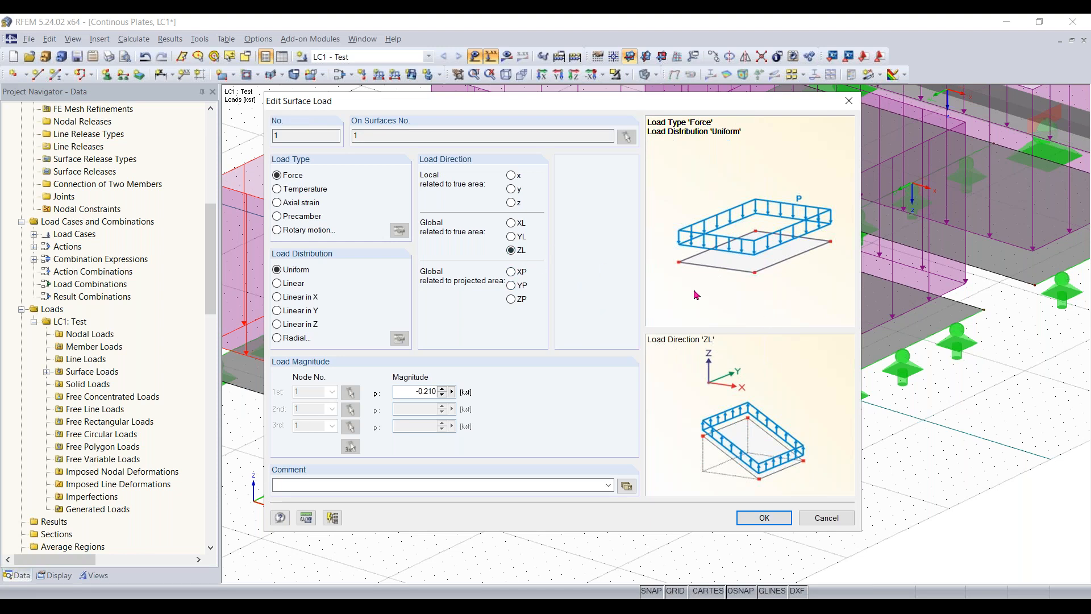
left_click(511, 299)
left_click(511, 250)
left_click(766, 517)
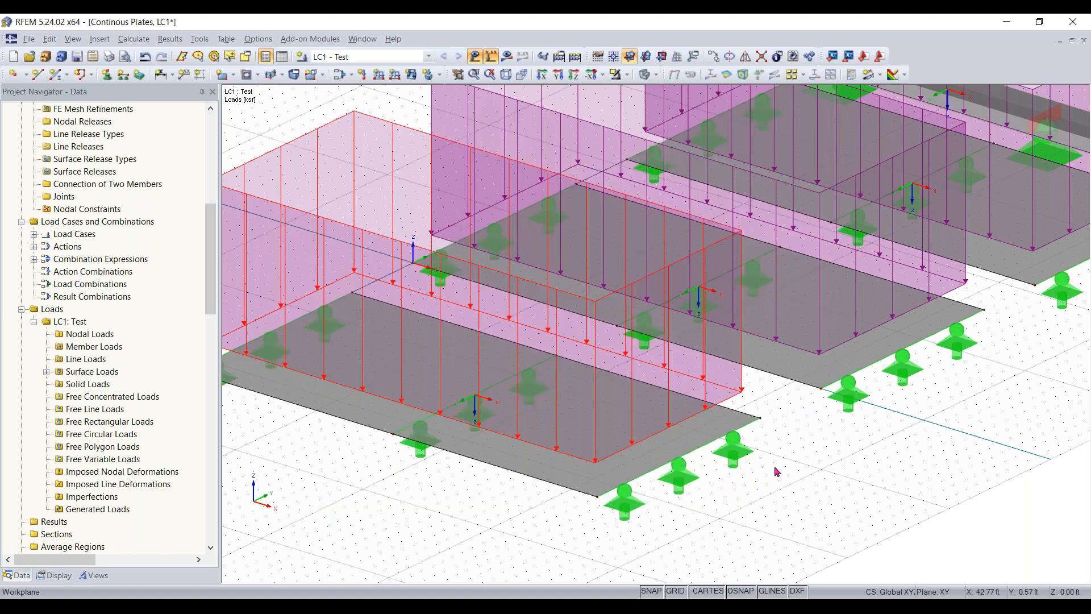
- Examine the surface loads on the three plates from several sides, comparing the model with its loads shown and hidden
scroll(776, 477, "down", 5)
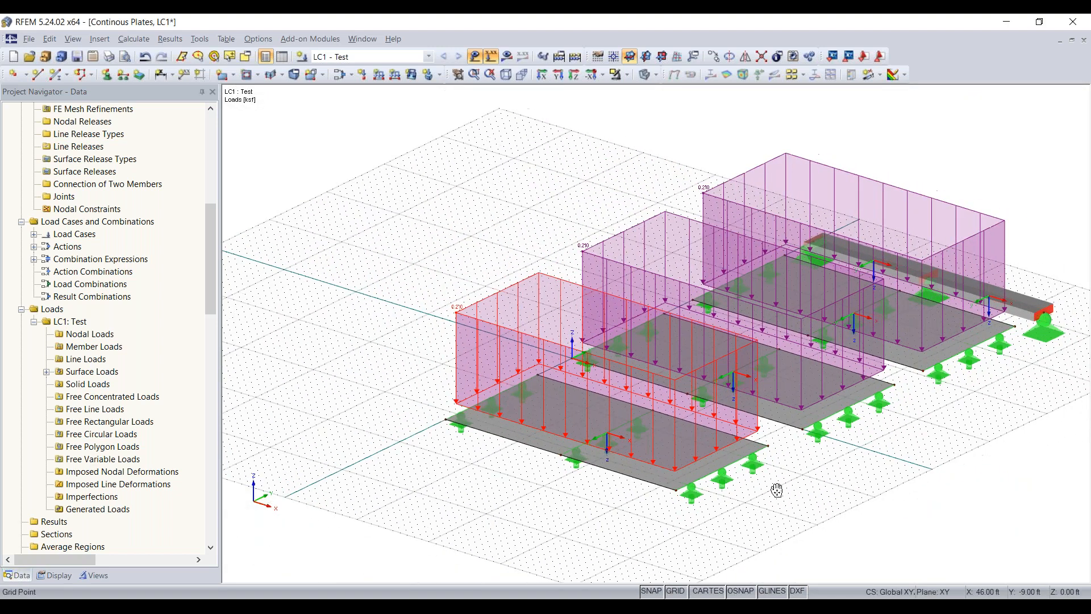
middle_click_drag(777, 490, 703, 495)
right_click_drag(955, 408, 490, 396)
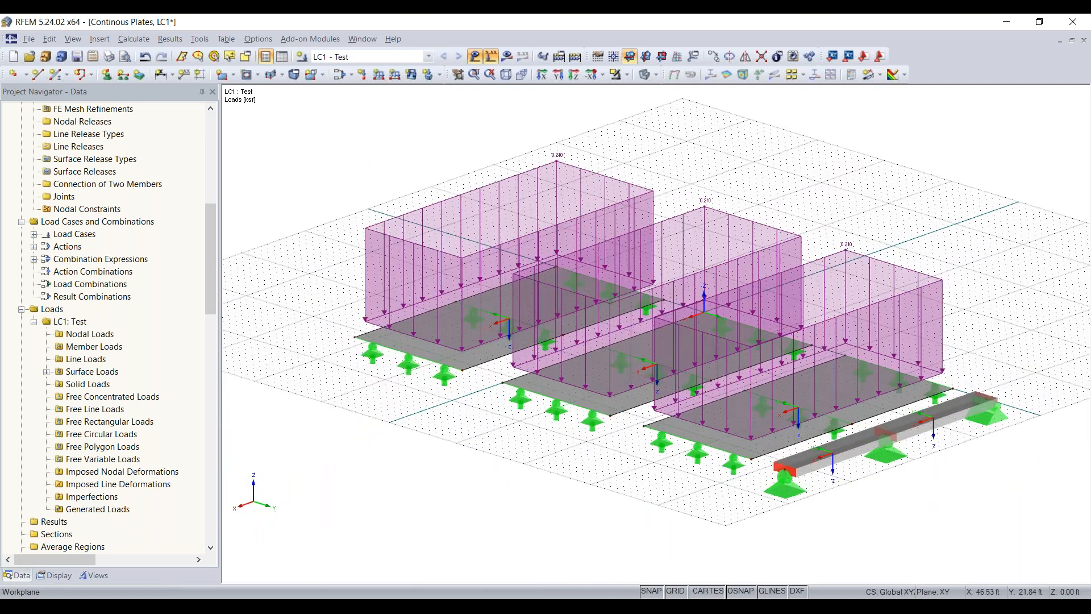
left_click(857, 223)
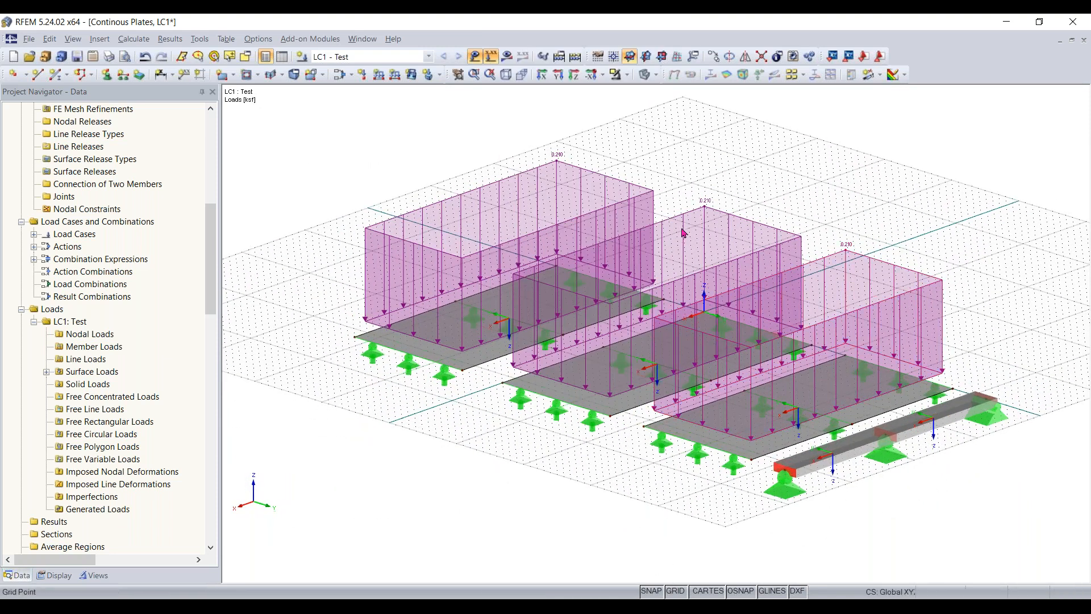
middle_click_drag(576, 479, 929, 274, "ctrl")
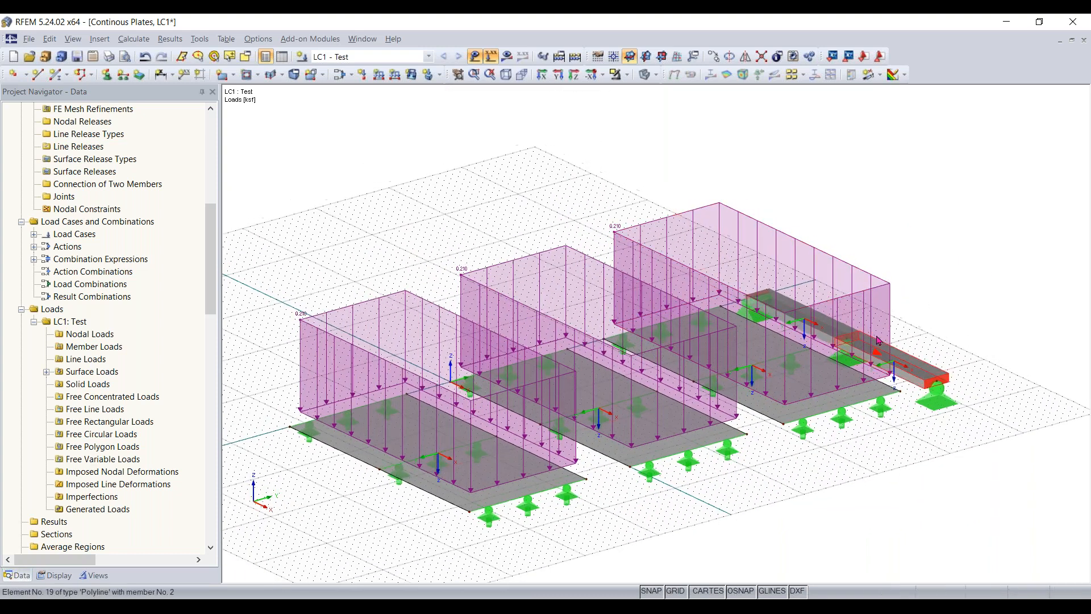
left_click(474, 56)
middle_click_drag(1010, 370, 918, 395)
scroll(886, 384, "up", 3)
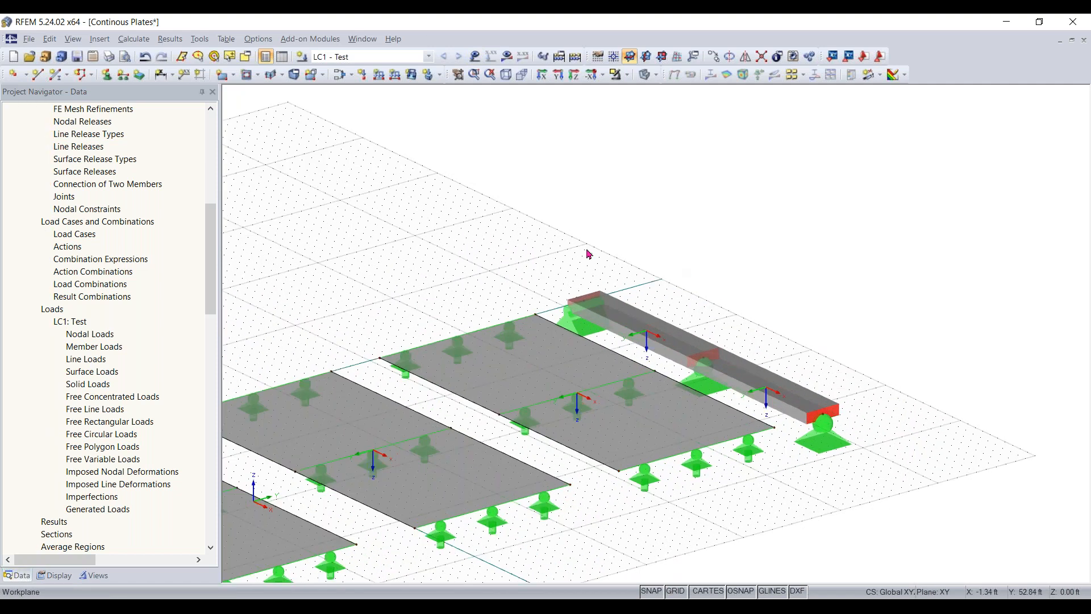
left_click(474, 56)
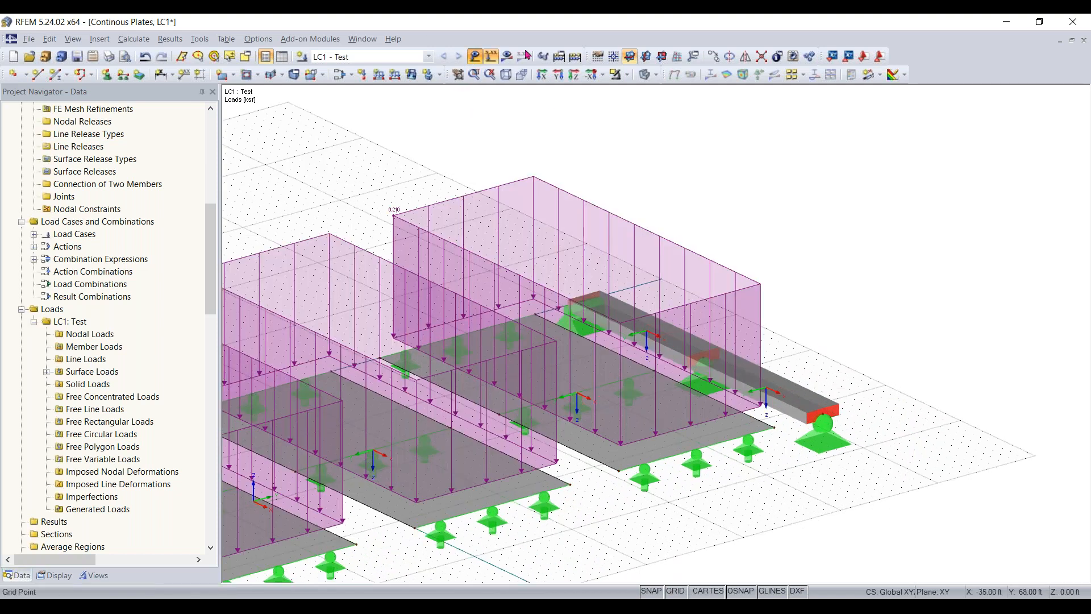
left_click(474, 56)
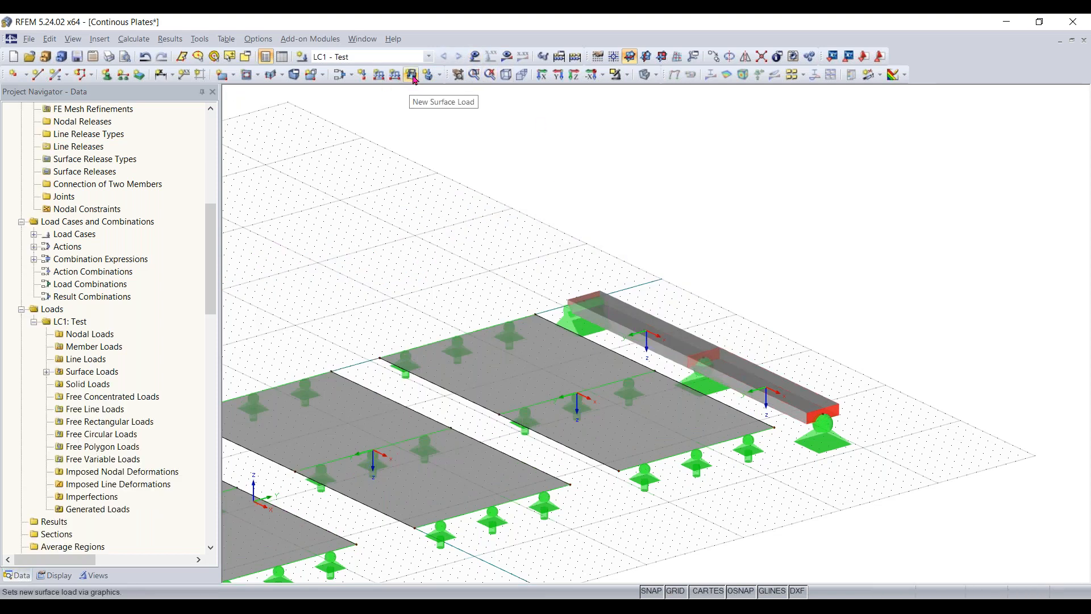
- Define a new uniform force member load of 0.210 kip/ft in the global ZL direction, related to true member length
left_click(404, 75)
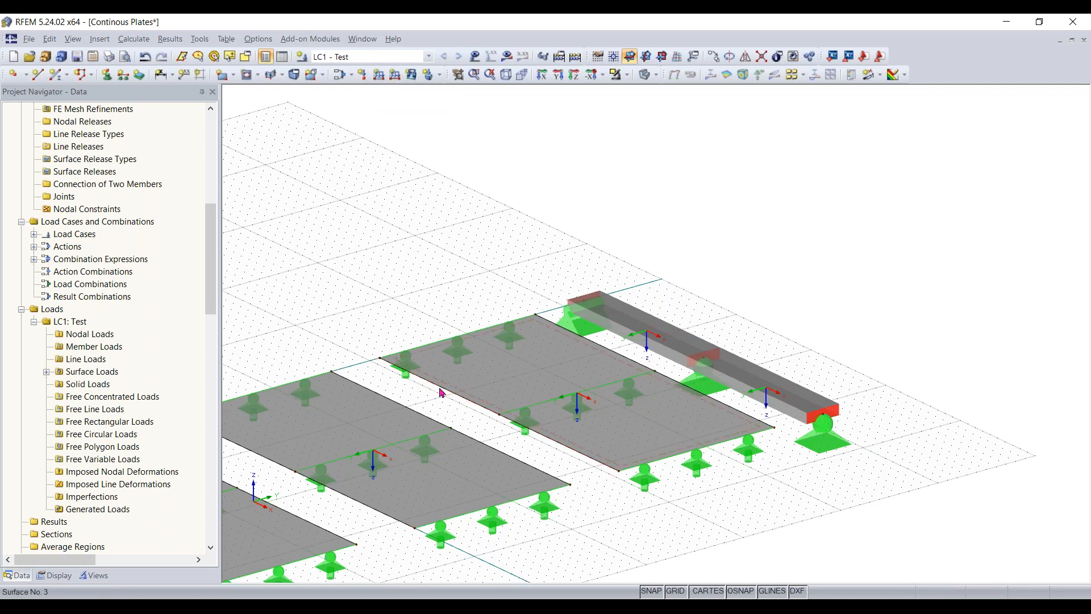
left_click(387, 80)
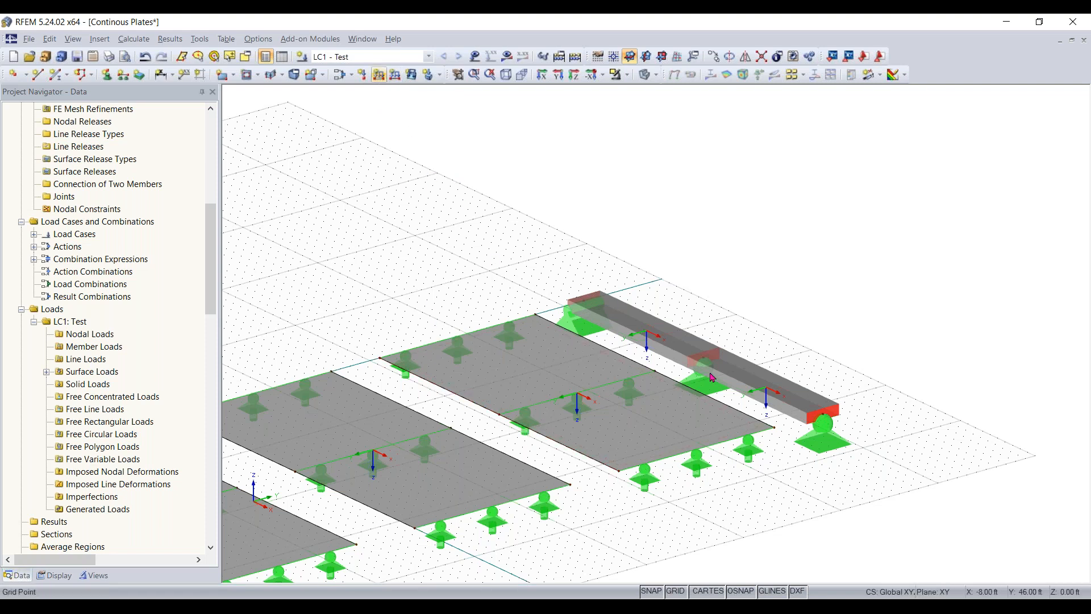
left_click(379, 78)
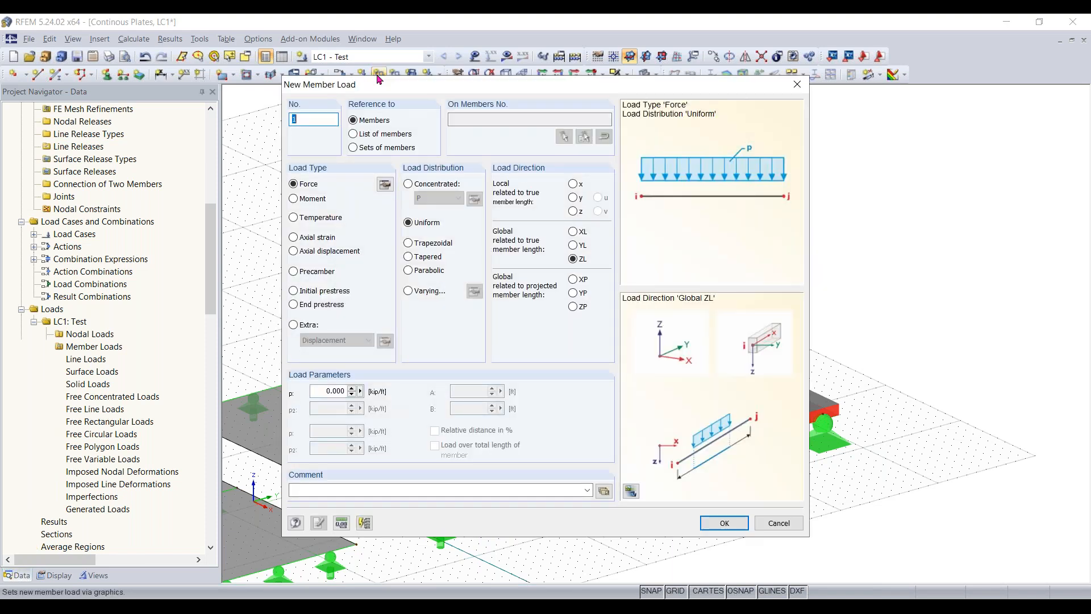
left_click_drag(520, 83, 544, 76)
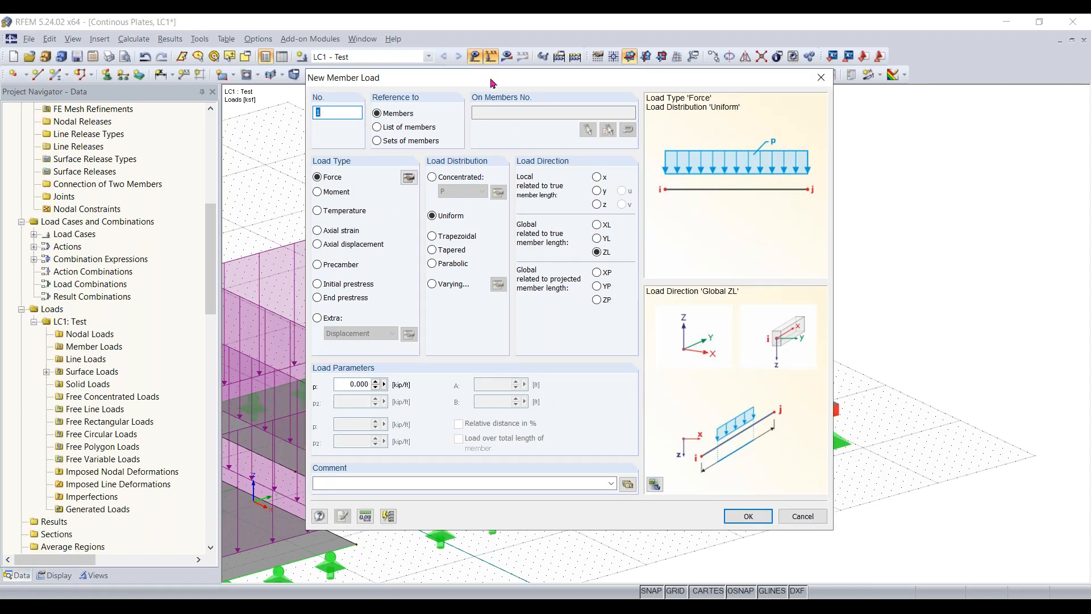
left_click_drag(492, 86, 492, 110)
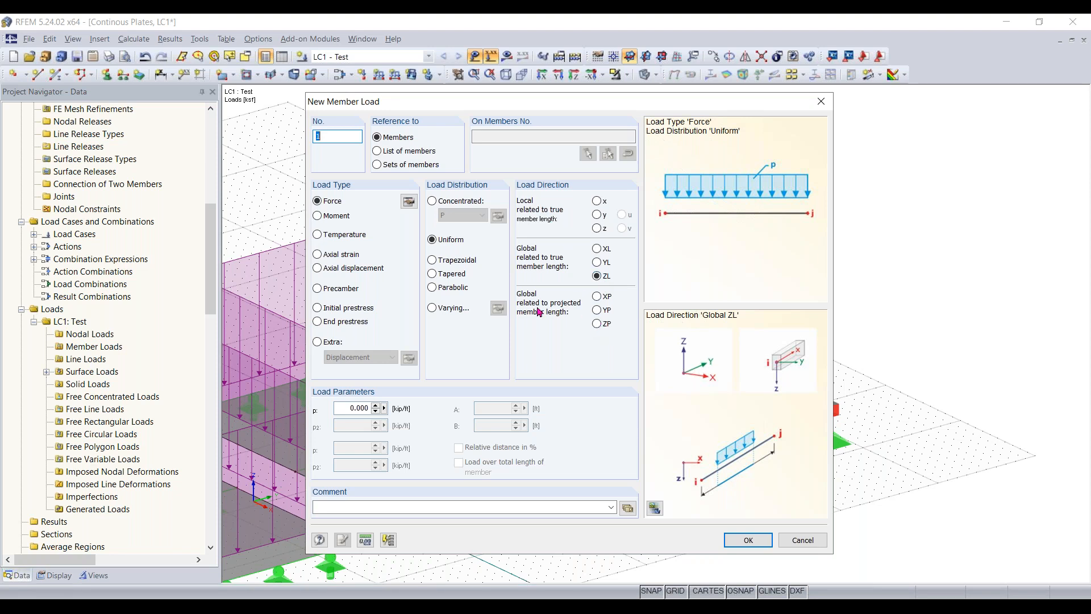
left_click(347, 408)
type("1")
type("210")
left_click(748, 540)
- Apply the defined member load to both spans of the concrete beam
middle_click_drag(630, 370, 527, 194, "ctrl")
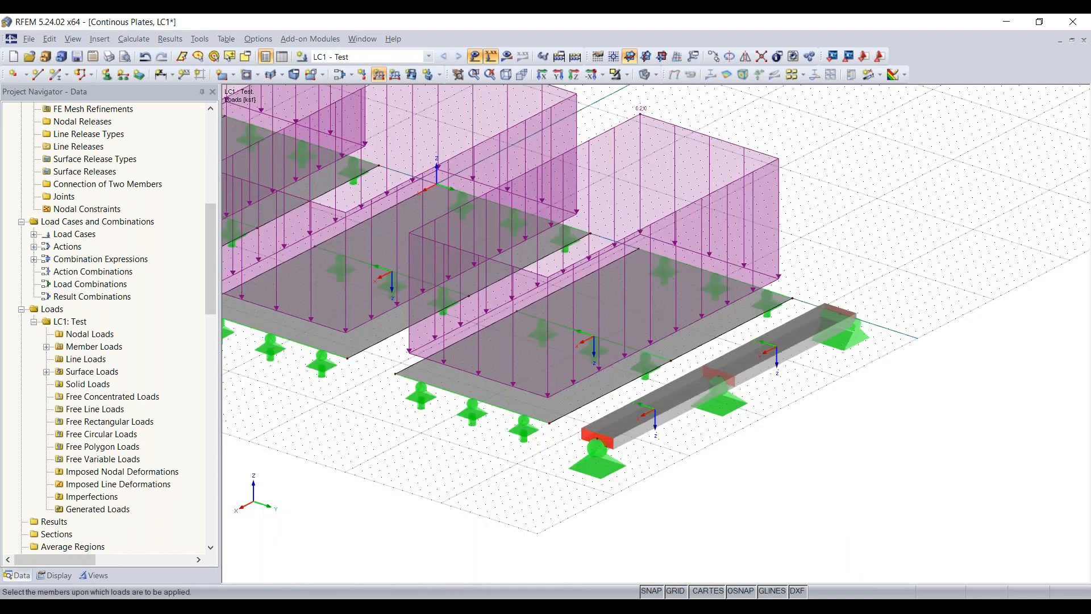
middle_click_drag(678, 406, 678, 398)
left_click(680, 398)
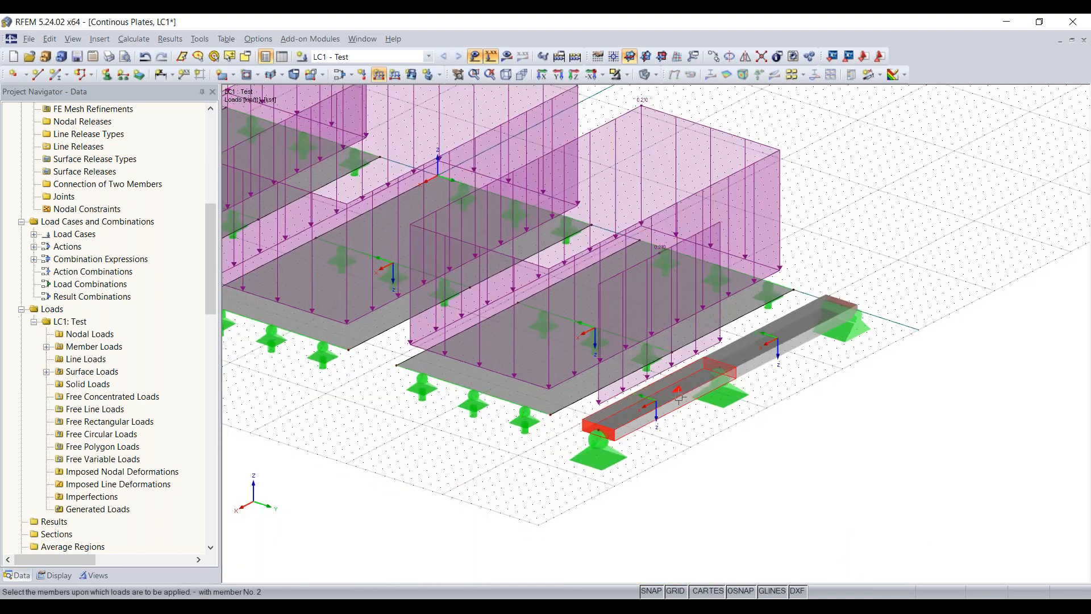
left_click(807, 330)
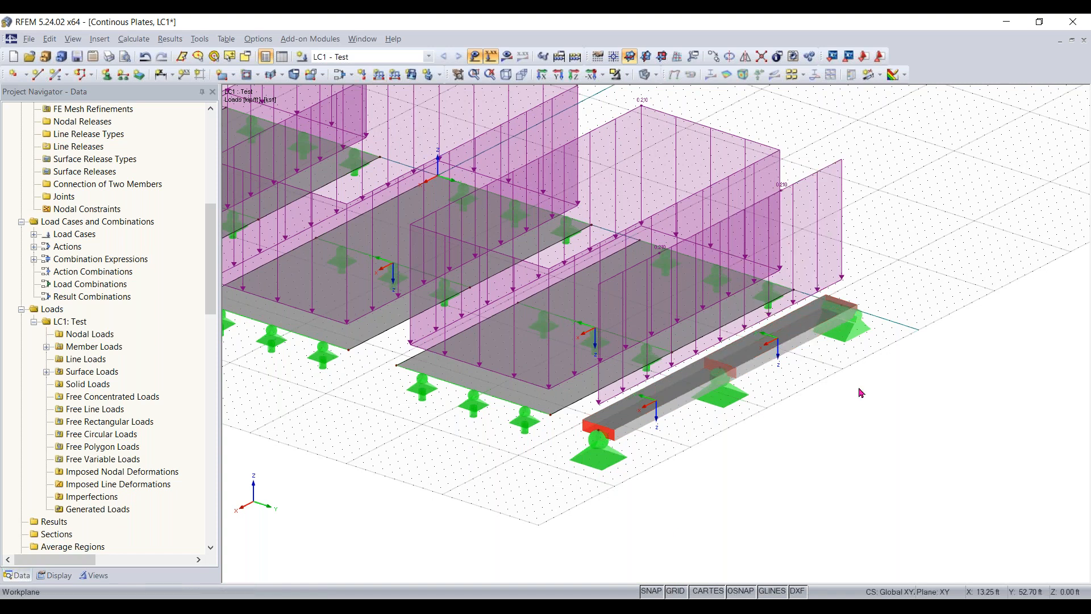
- Examine the loads on the plates and beam from several sides, and hide the load display
middle_click_drag(575, 519, 623, 380)
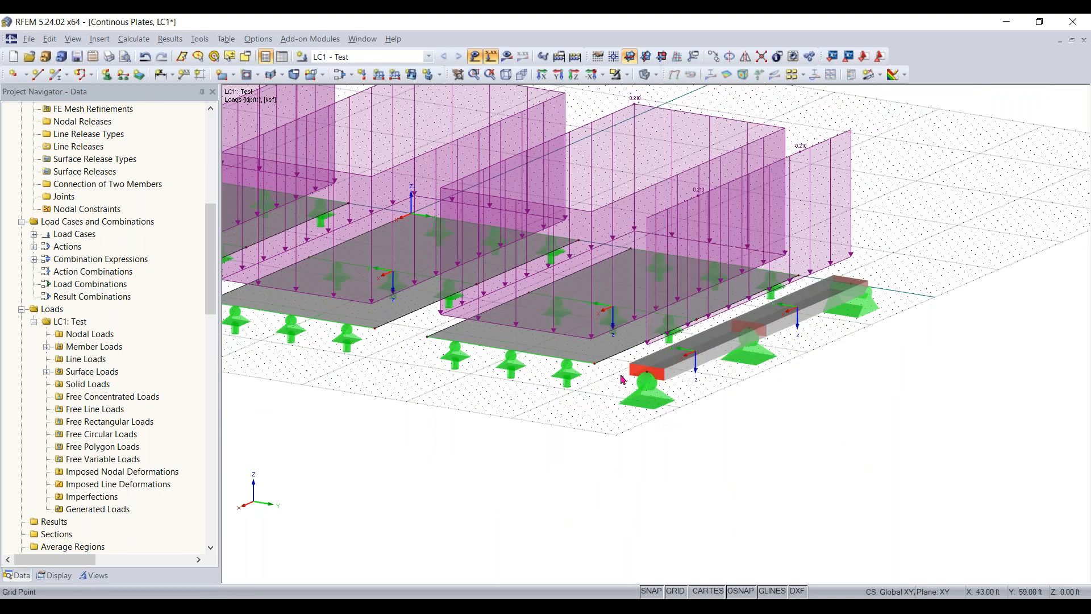
middle_click_drag(687, 415, 866, 507)
scroll(865, 508, "down", 2)
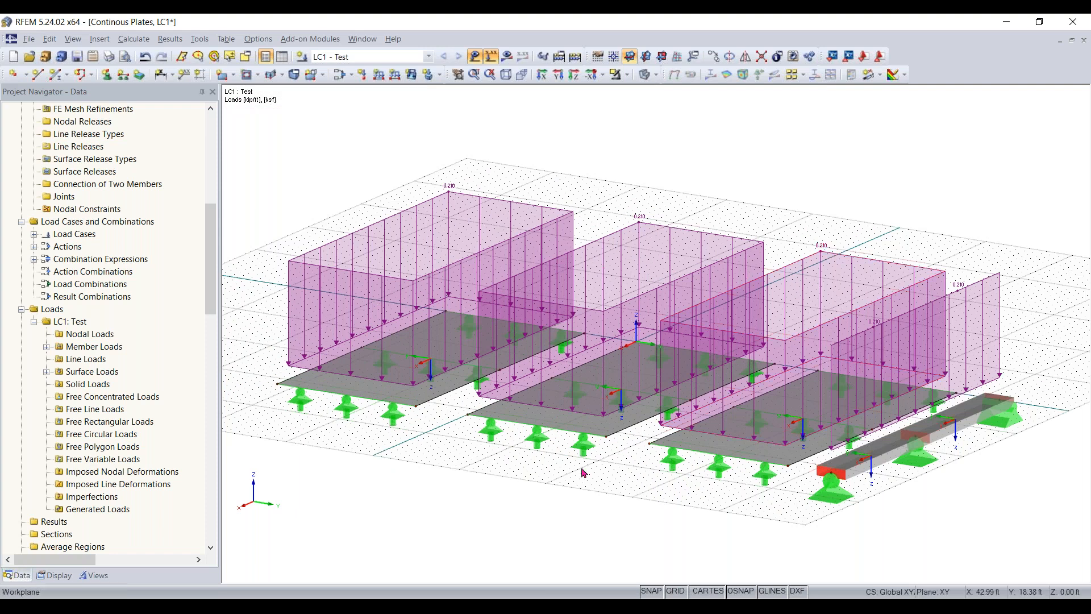
middle_click_drag(300, 507, 750, 511, "ctrl")
right_click(700, 508)
left_click(908, 480)
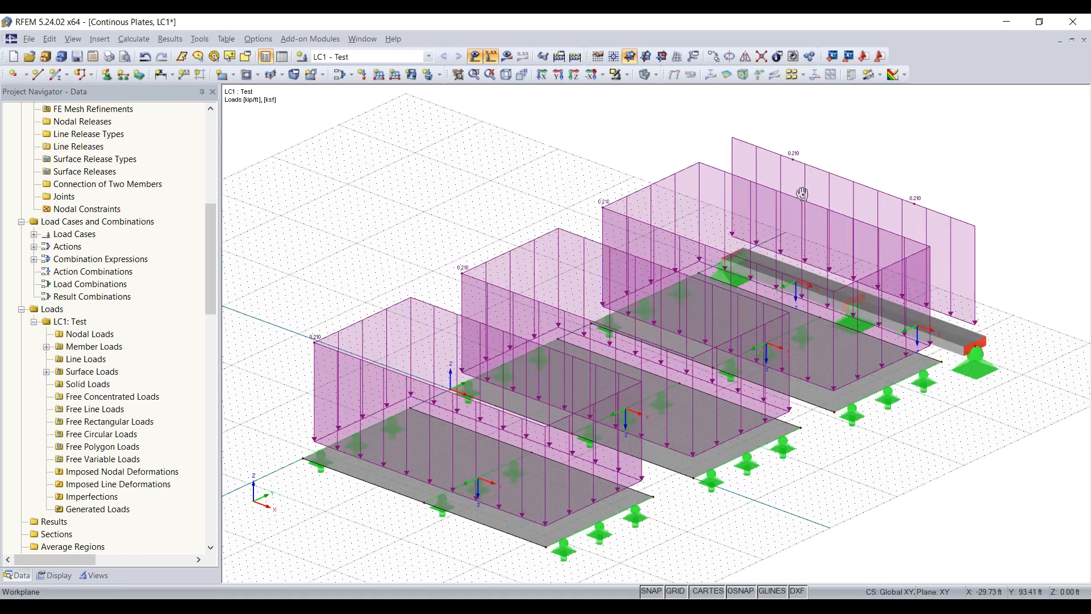
left_click(491, 55)
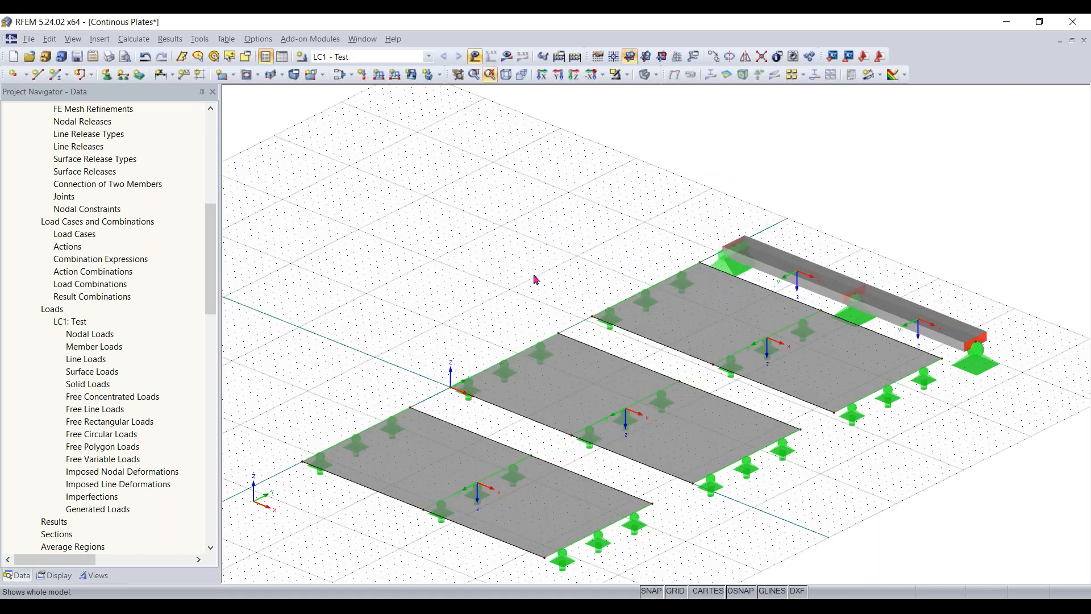
scroll(524, 312, "up", 1)
middle_click_drag(523, 289, 524, 217)
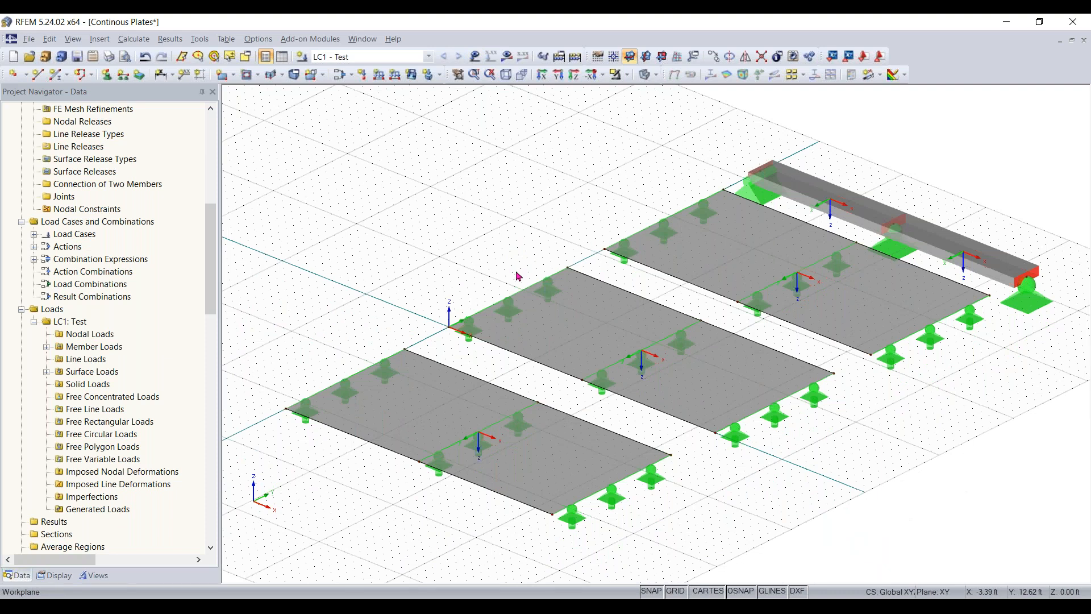
right_click(545, 479)
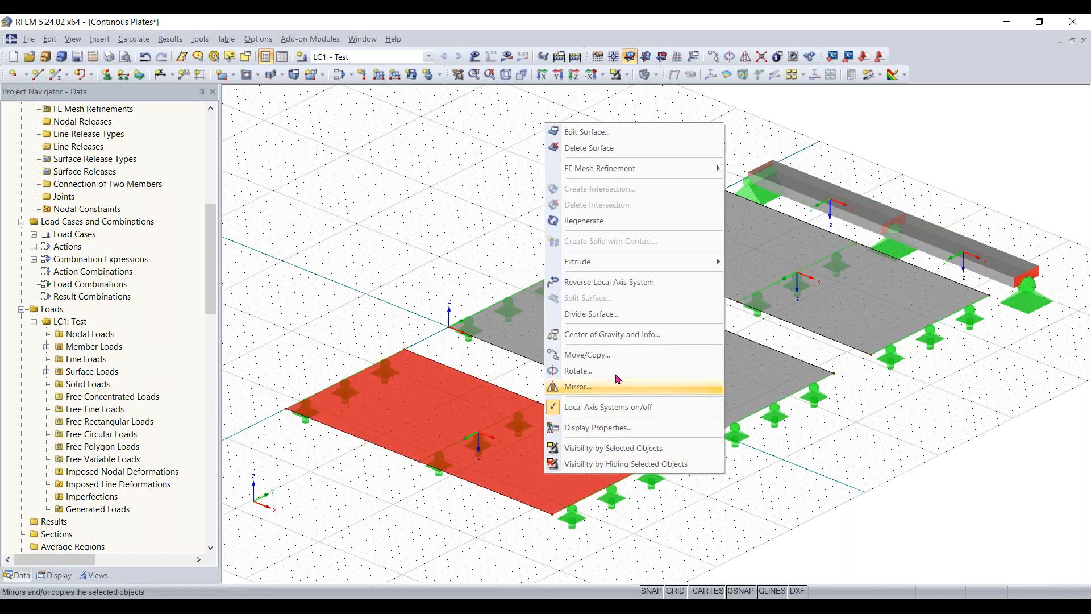
left_click(454, 197)
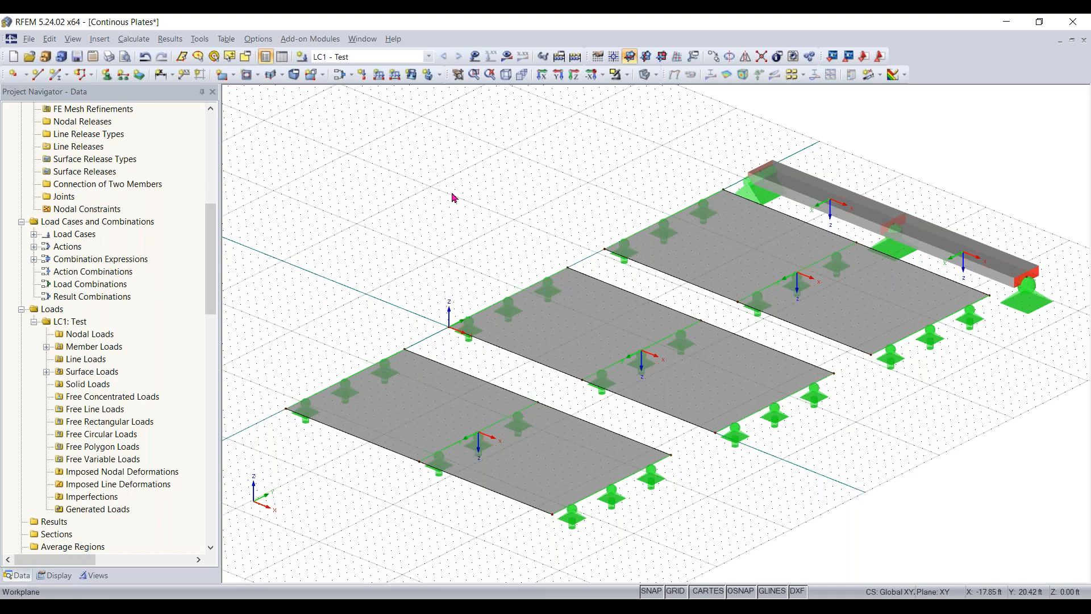
scroll(470, 192, "down", 1)
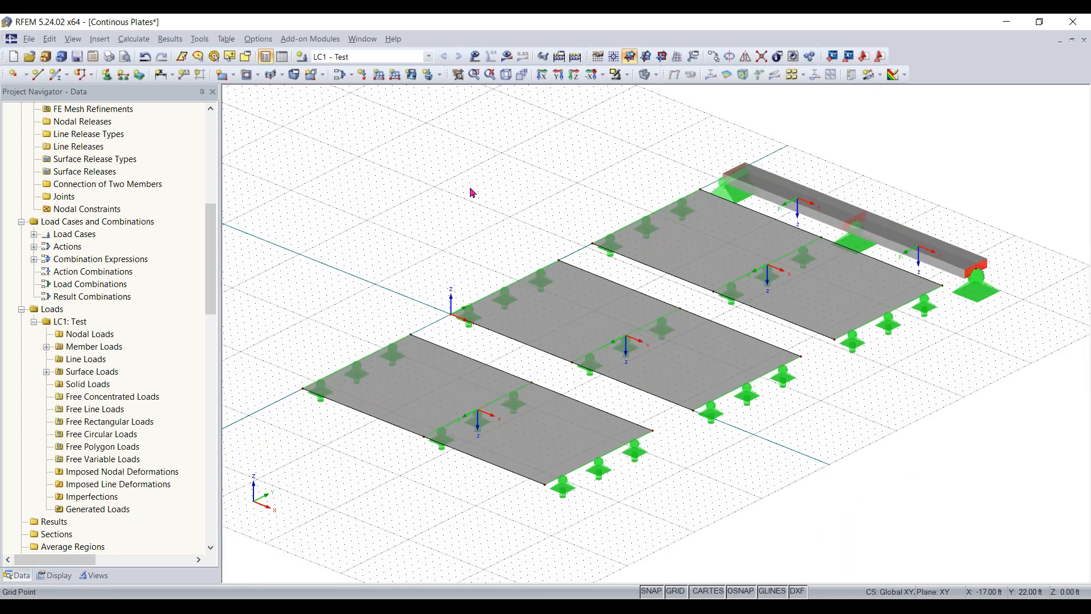
scroll(470, 192, "up", 1)
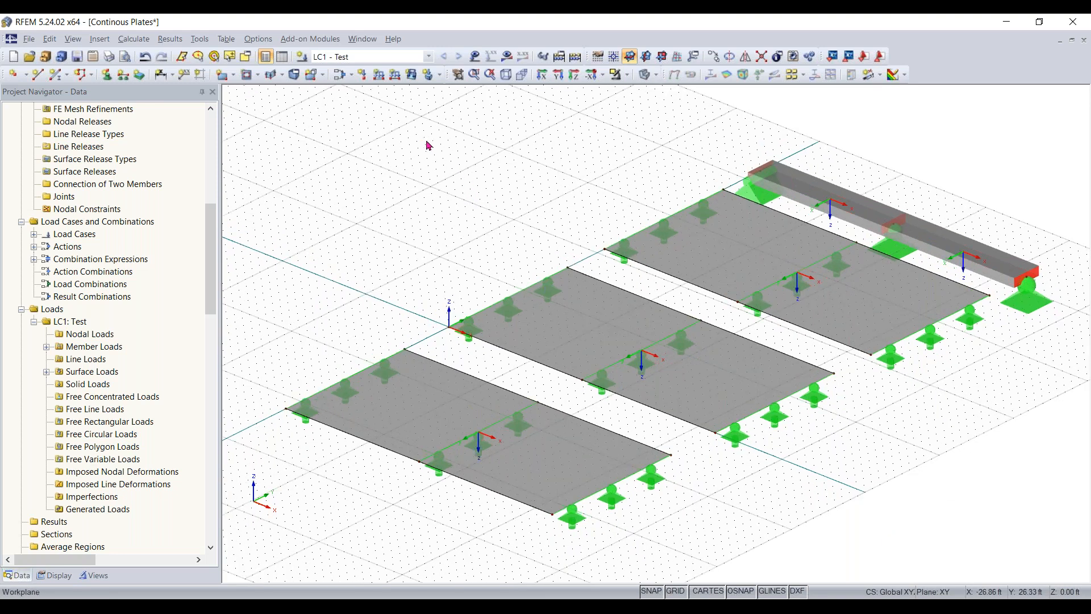
scroll(733, 298, "up", 1)
scroll(732, 297, "up", 1)
middle_click_drag(690, 295, 573, 321)
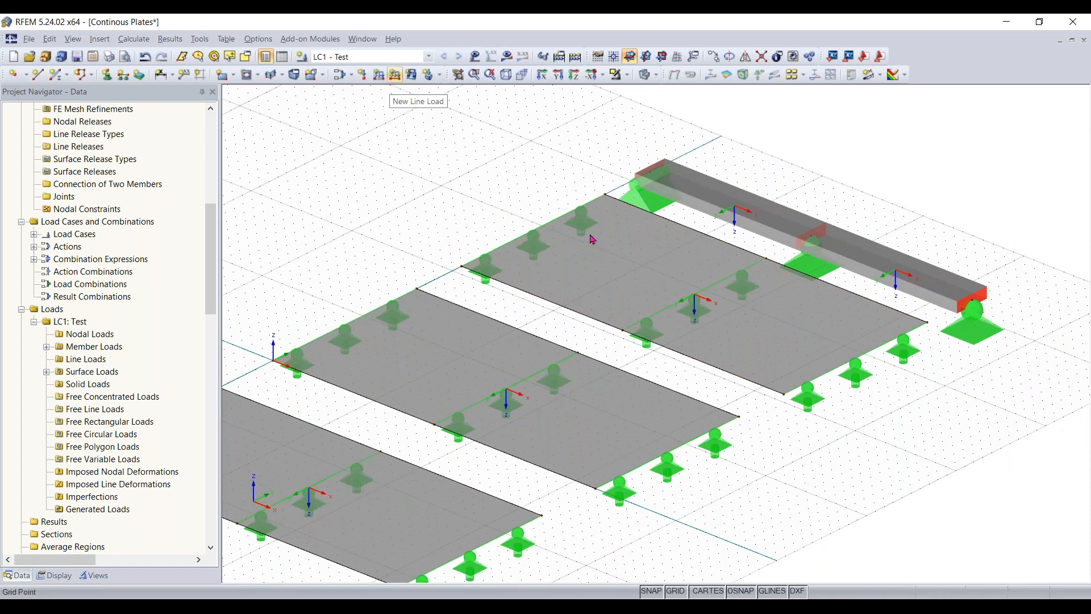
middle_click_drag(720, 205, 628, 274)
scroll(829, 325, "down", 1)
scroll(628, 273, "up", 3)
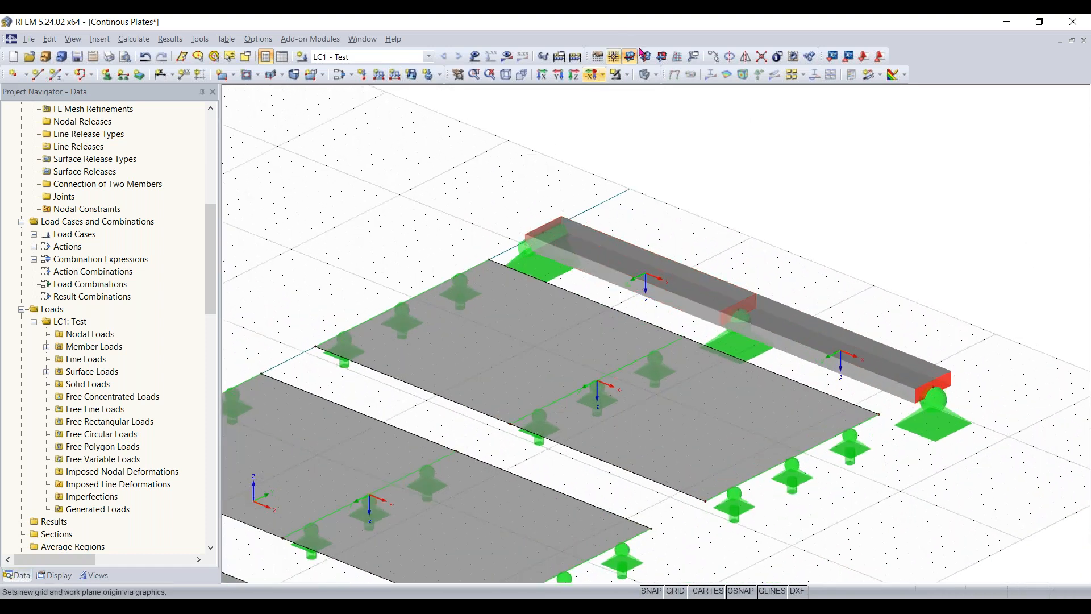
- Switch the model display from solid rendering to wireframe so that the plate edges and beam appear as lines
left_click(644, 80)
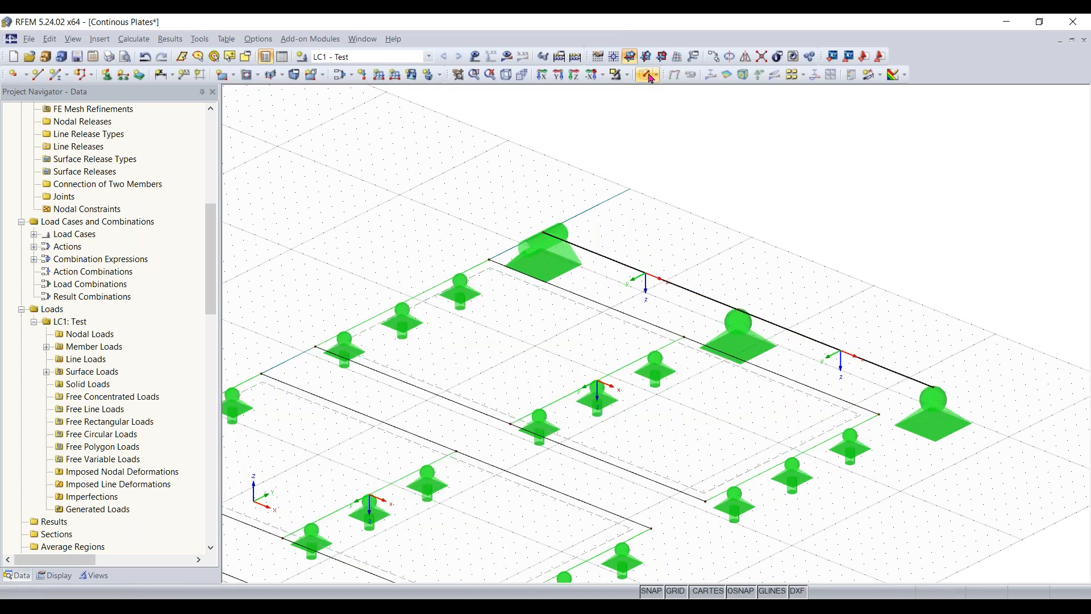
left_click(650, 79)
left_click(651, 78)
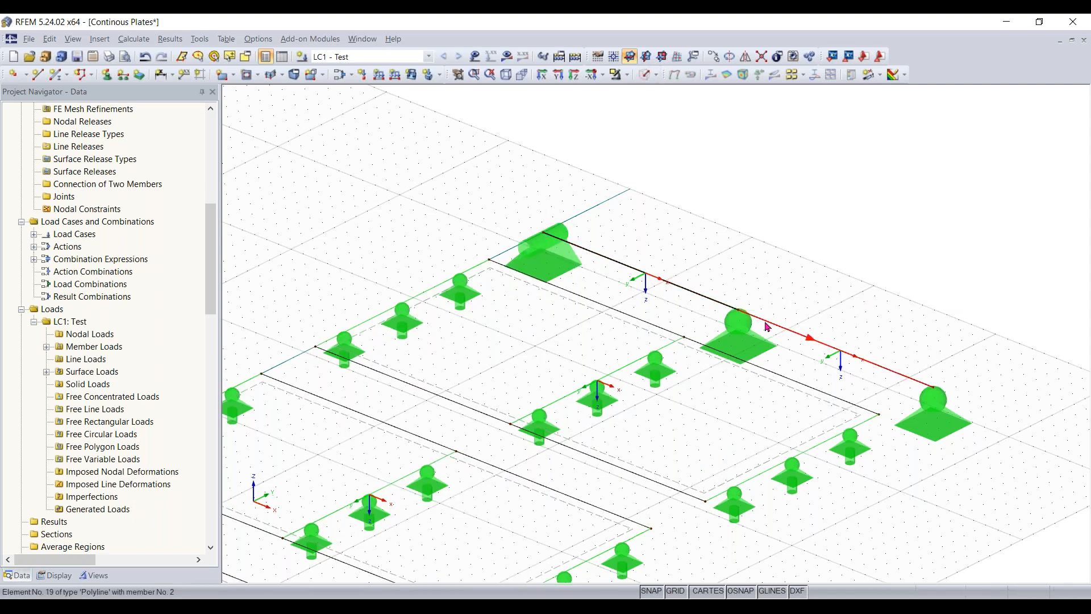
- Add a uniform line load of -100 kip/ft in the global ZL direction on line 9, a long edge of the plate beside the beam
left_click(380, 81)
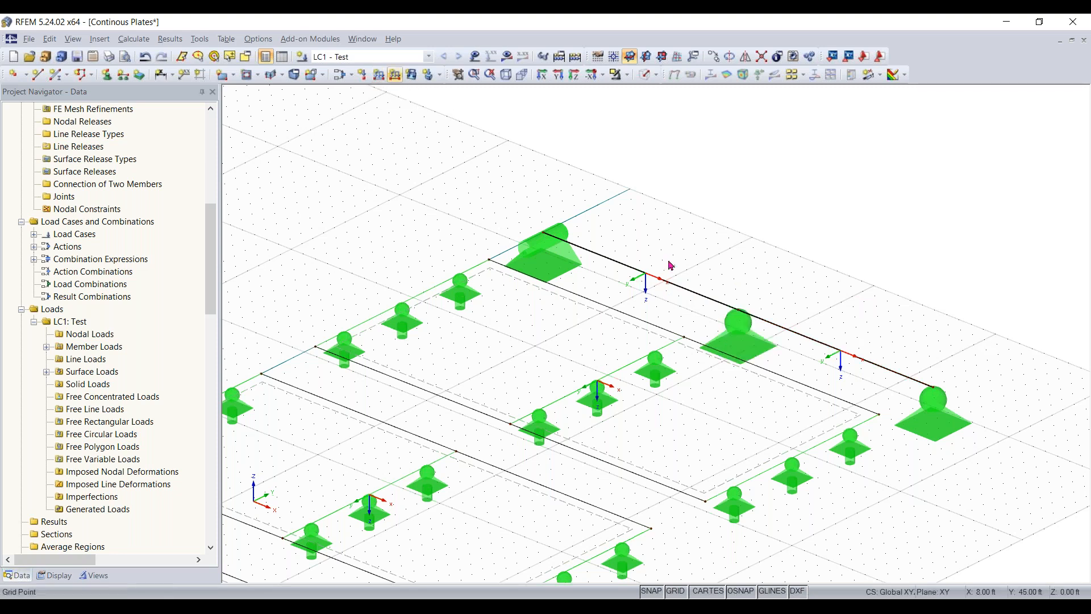
left_click(400, 81)
left_click(395, 74)
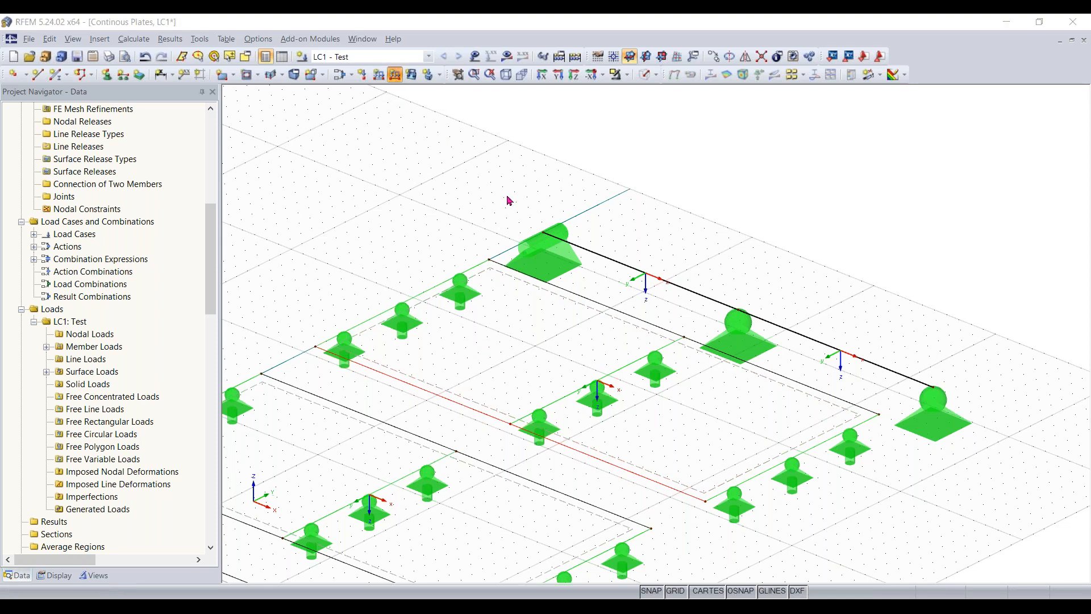
left_click(551, 249)
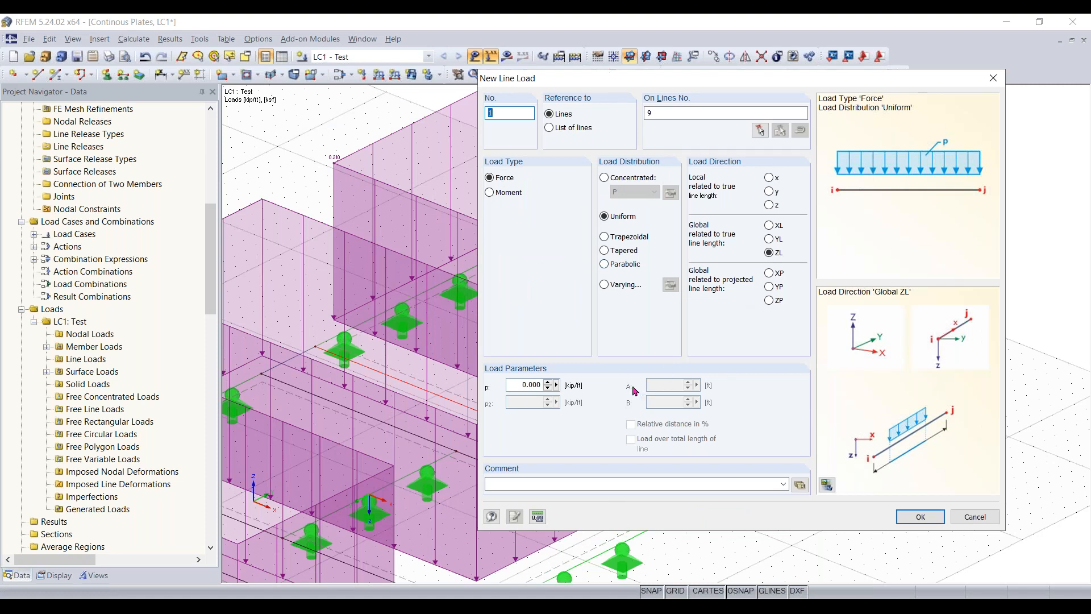
left_click(511, 385)
type("-100")
left_click(926, 517)
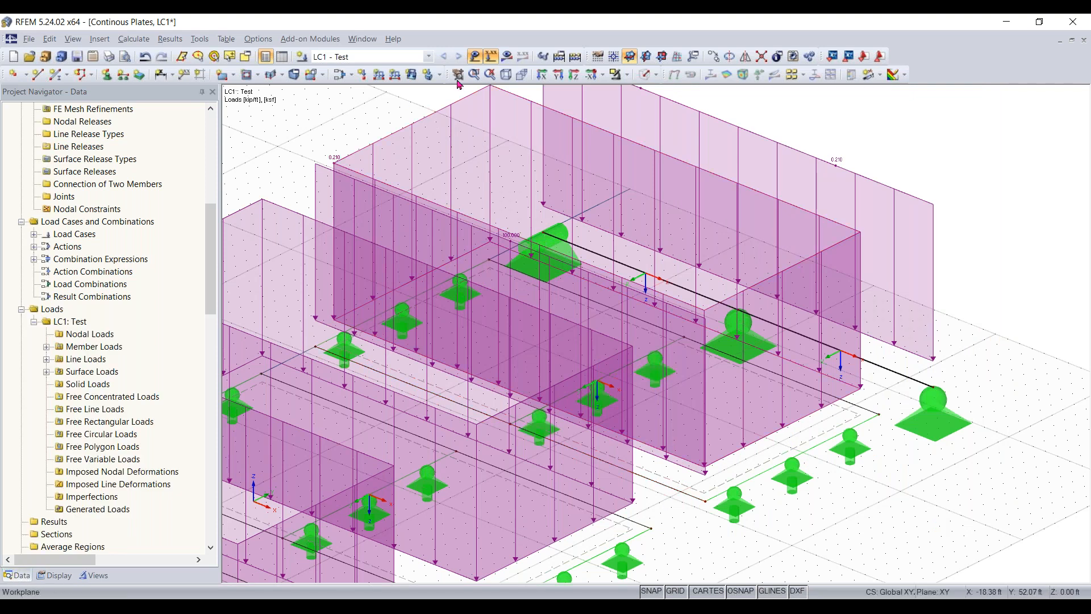
- Try to apply uniform line loads of -100 kip/ft in the global ZL direction to lines 9 and 10 of the plate beside the beam
left_click(475, 55)
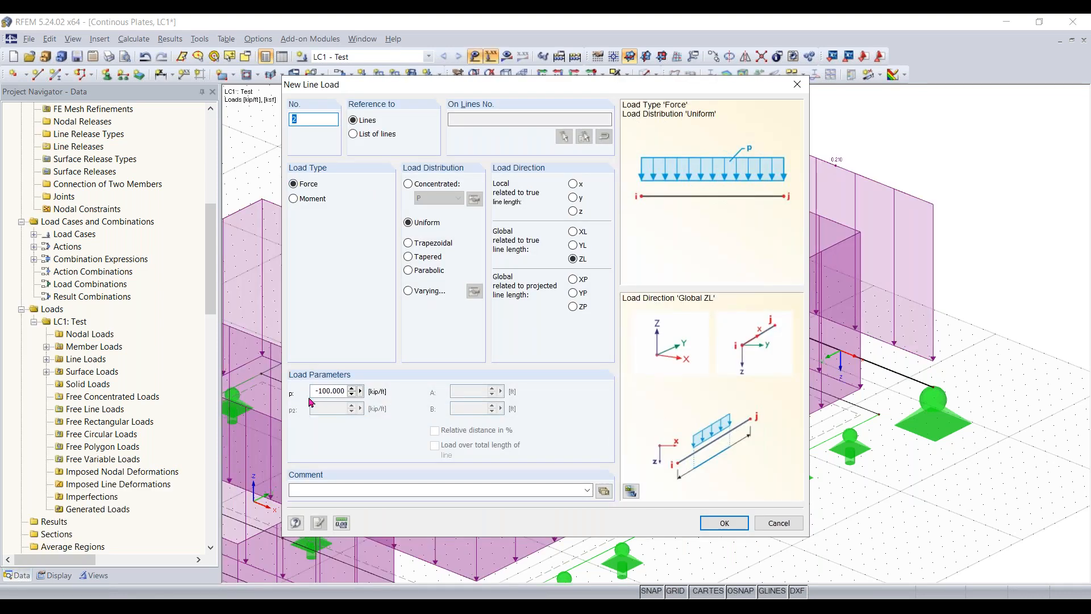
left_click(787, 524)
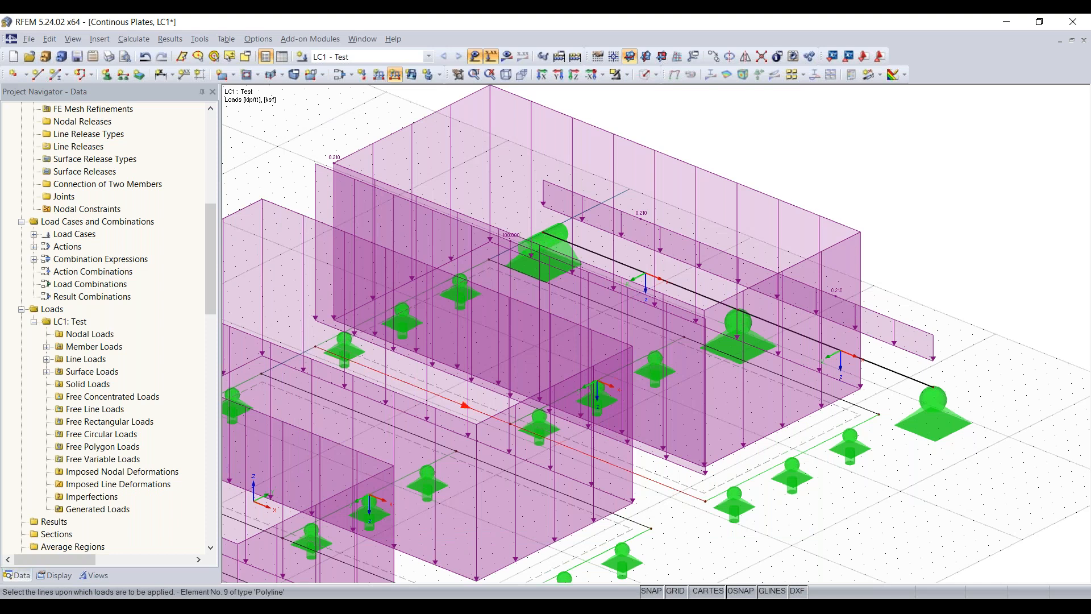
left_click(469, 403)
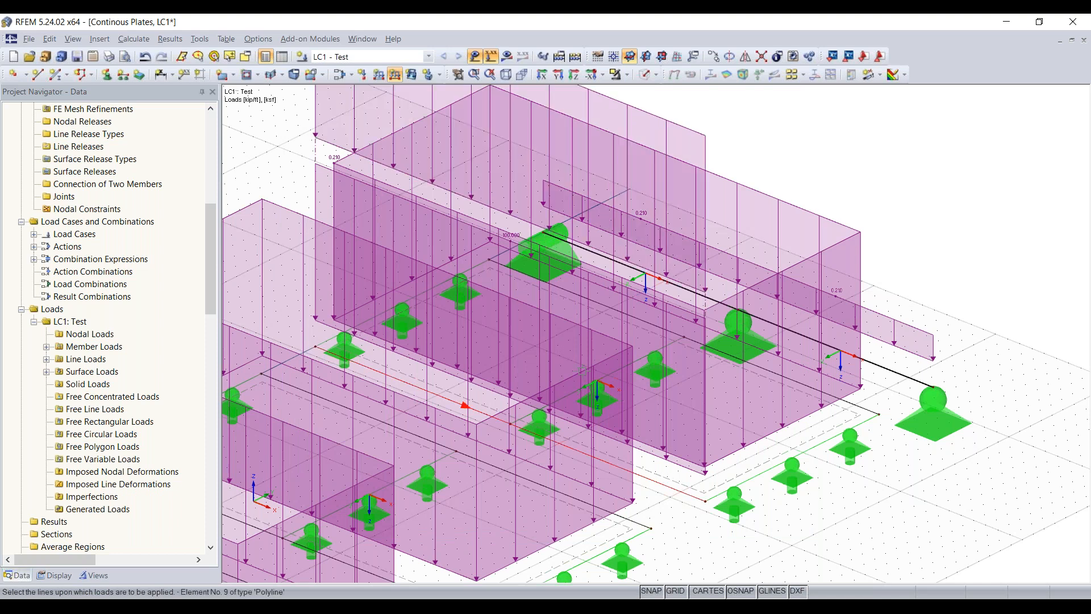
left_click(774, 466)
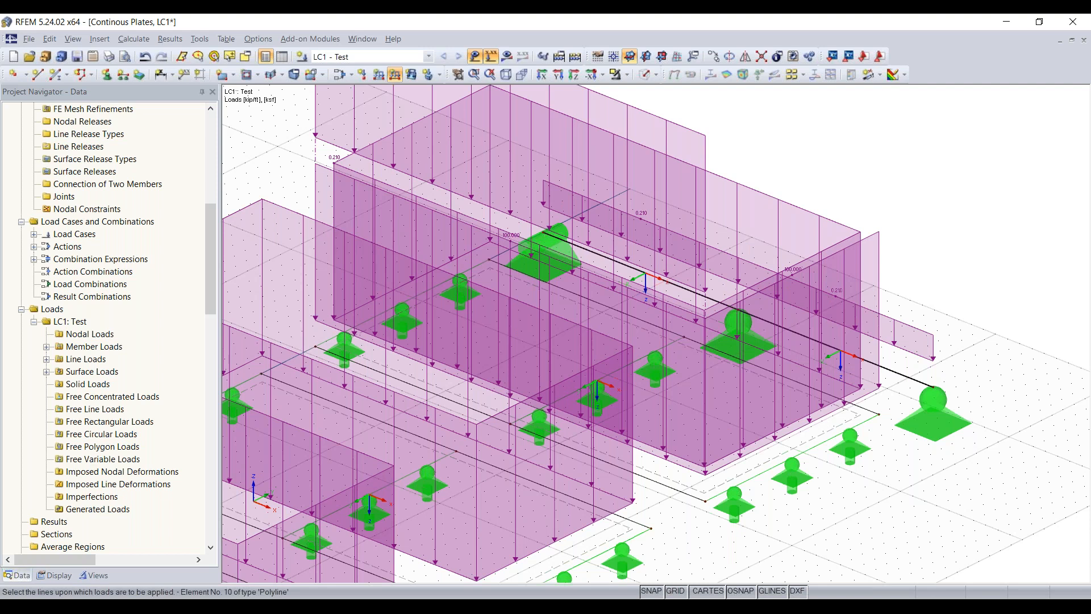
right_click(801, 151)
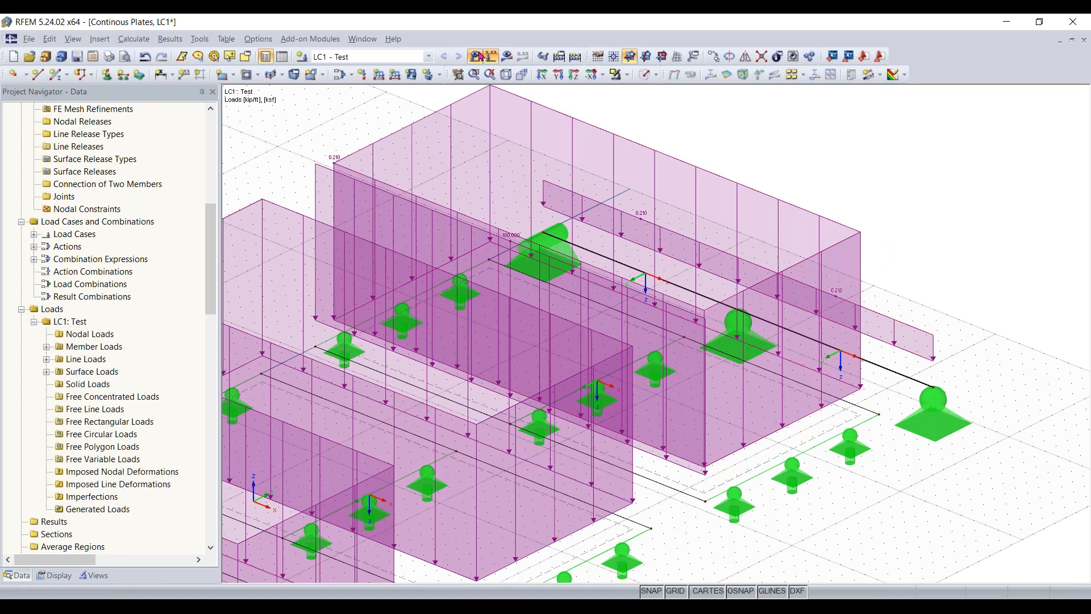
- Hide the load display and return the plates and beam from wireframe to solid transparent rendering
left_click(491, 56)
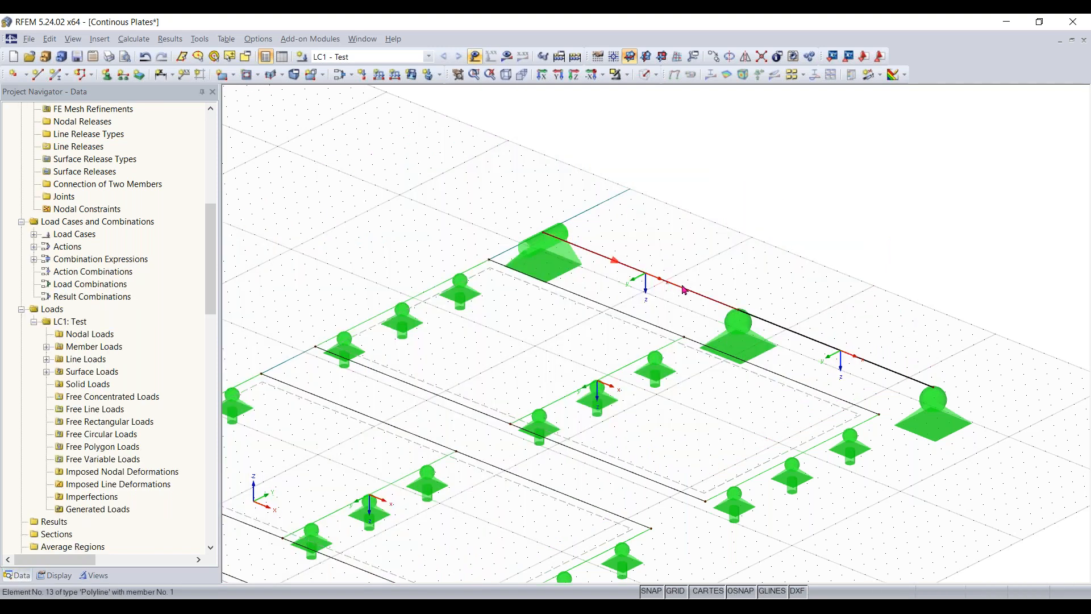
left_click(644, 79)
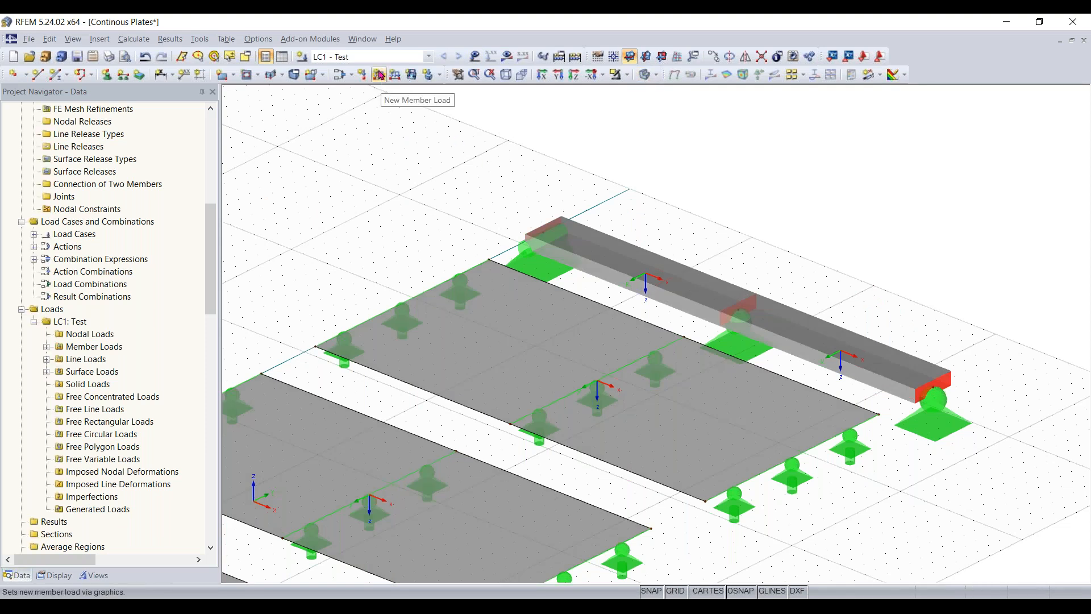
left_click(385, 77)
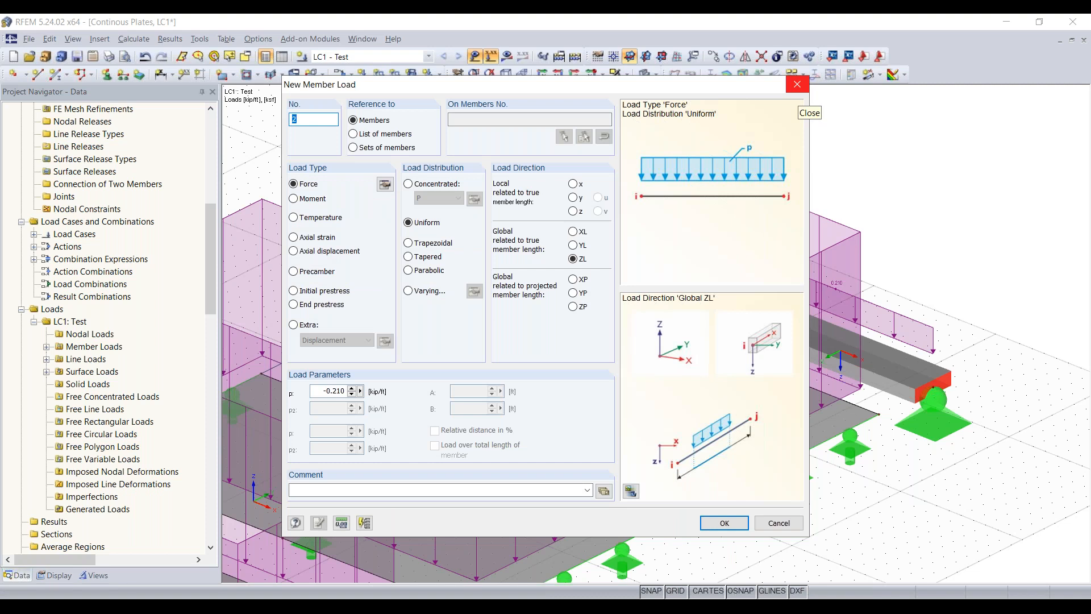
left_click(797, 85)
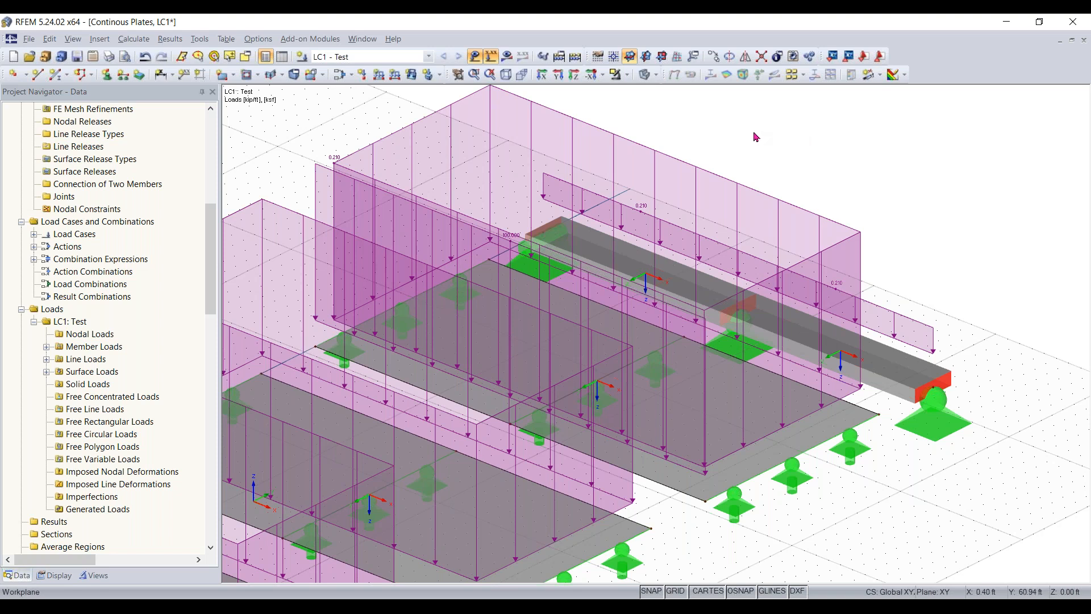
left_click(491, 56)
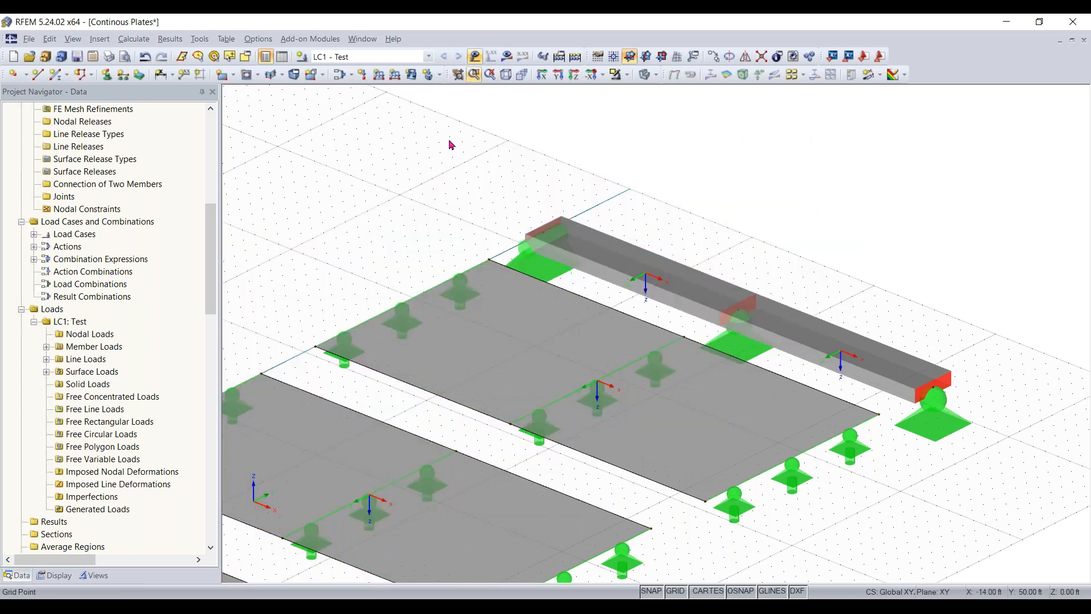
- Display the loads, remove the line load from the long edge of the plate beside the beam, and hide the loads again
scroll(426, 216, "down", 1)
middle_click_drag(425, 216, 515, 162)
scroll(510, 171, "down", 2)
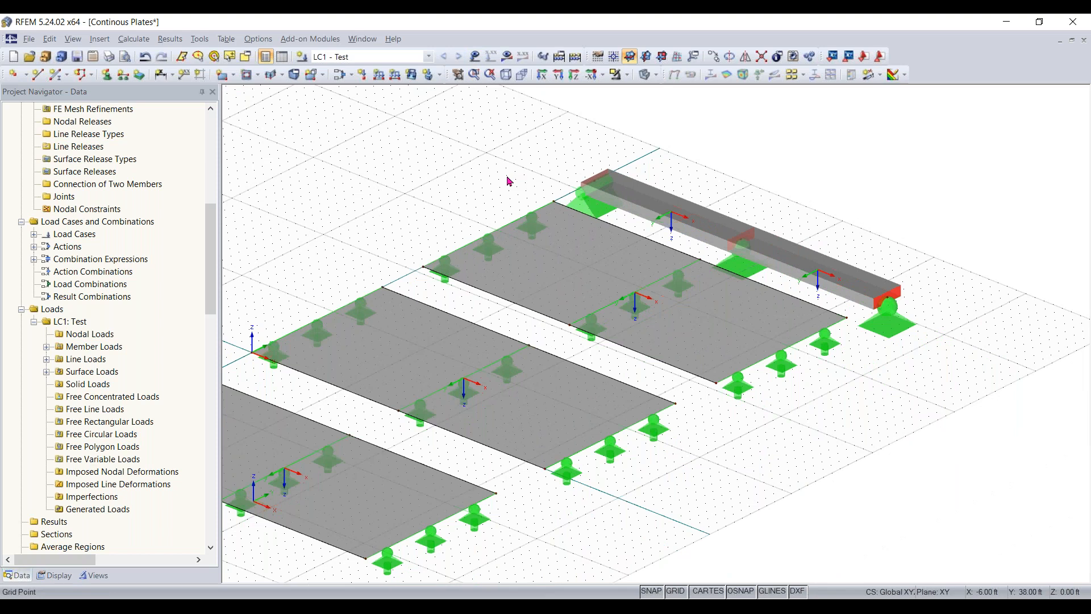
middle_click_drag(444, 205, 601, 172)
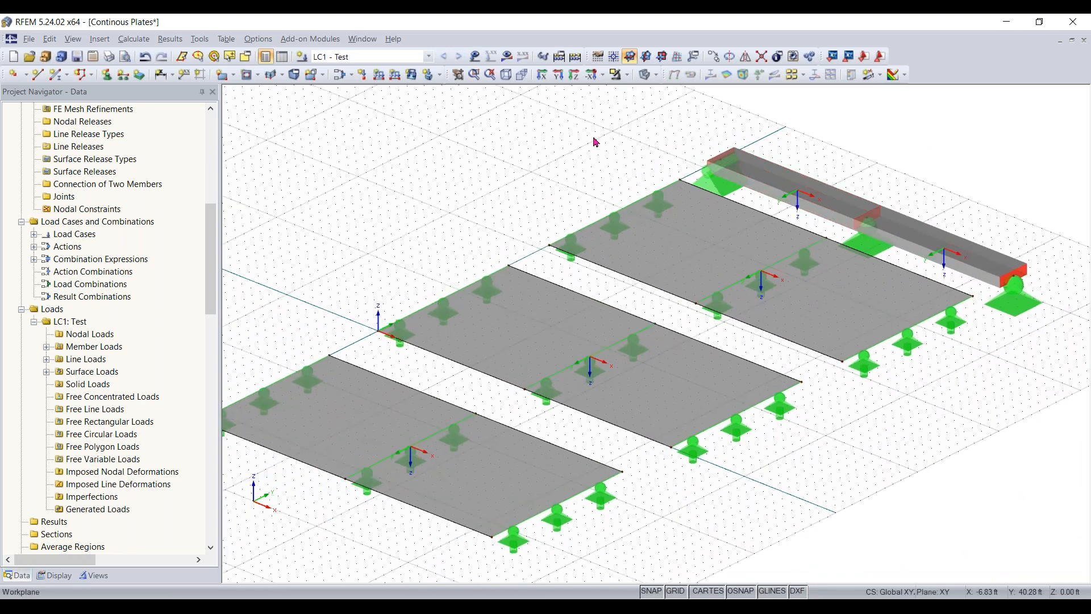
left_click(477, 58)
middle_click_drag(792, 168, 744, 195)
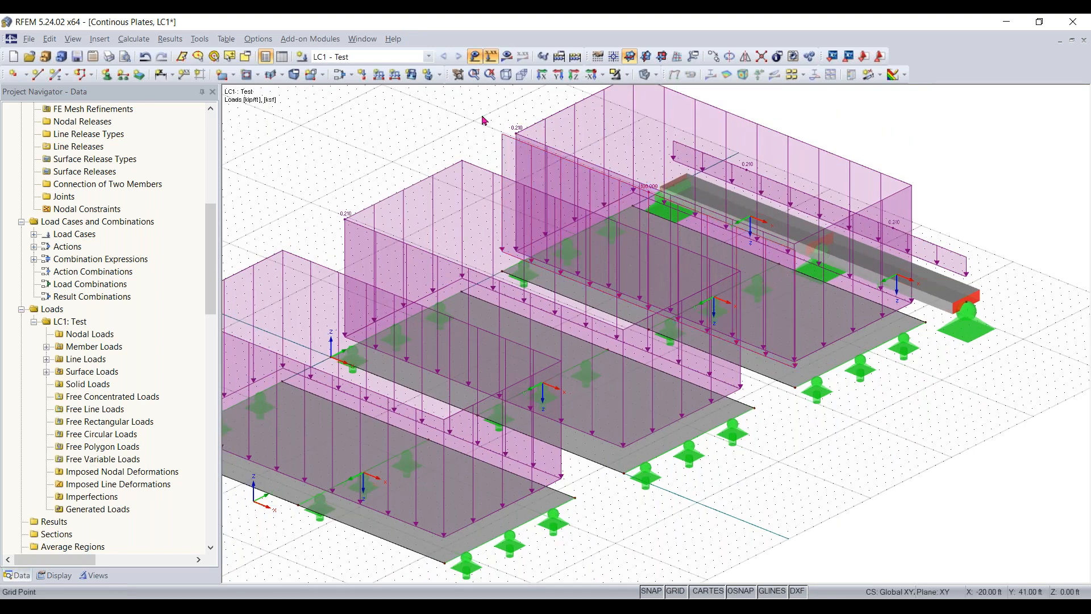
scroll(482, 109, "up", 3)
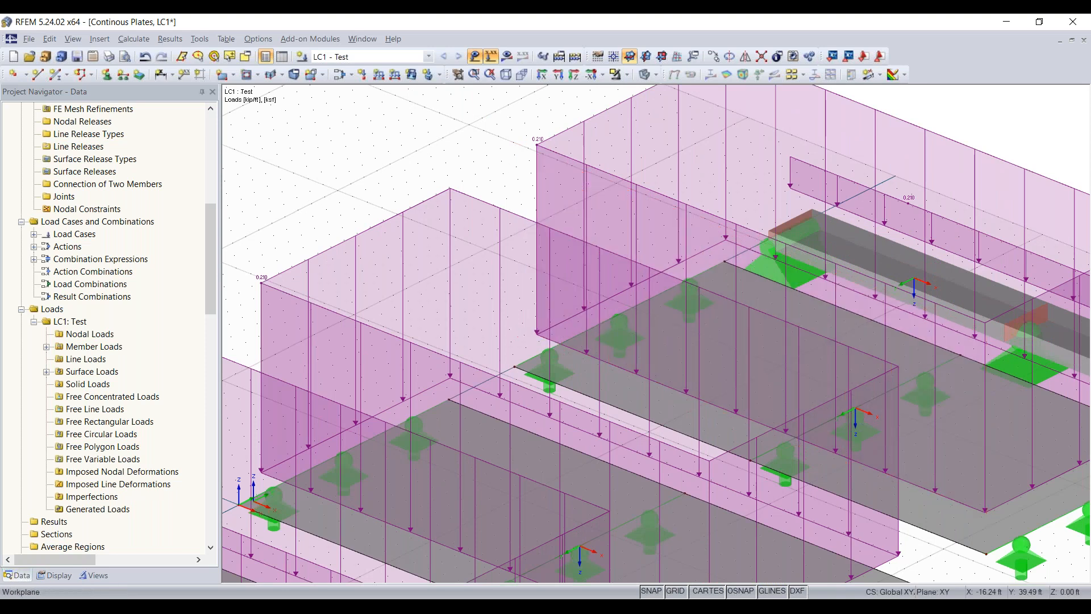
scroll(395, 172, "down", 5)
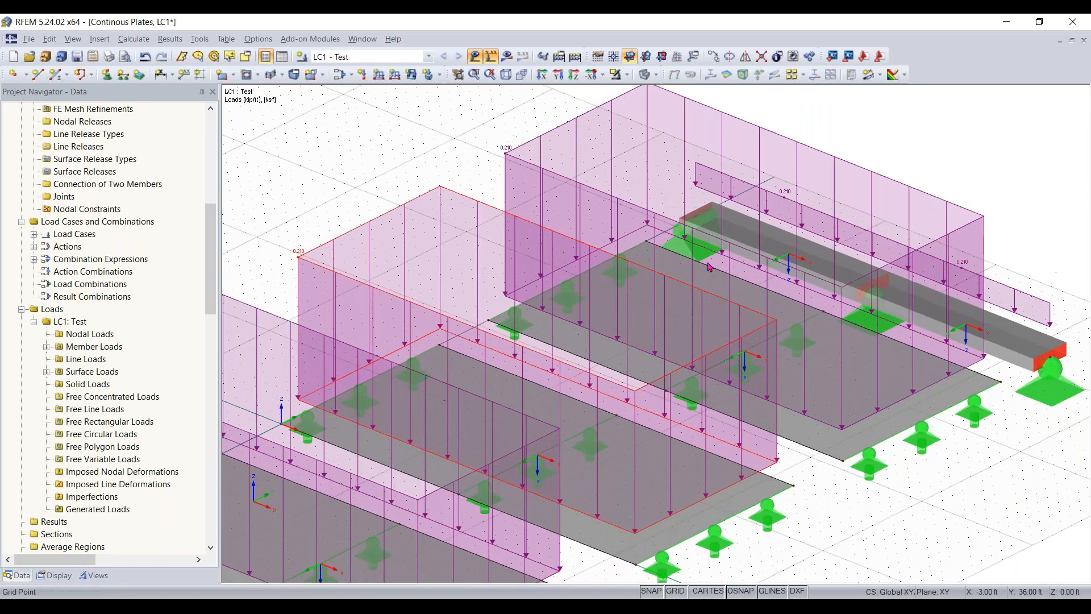
left_click(476, 57)
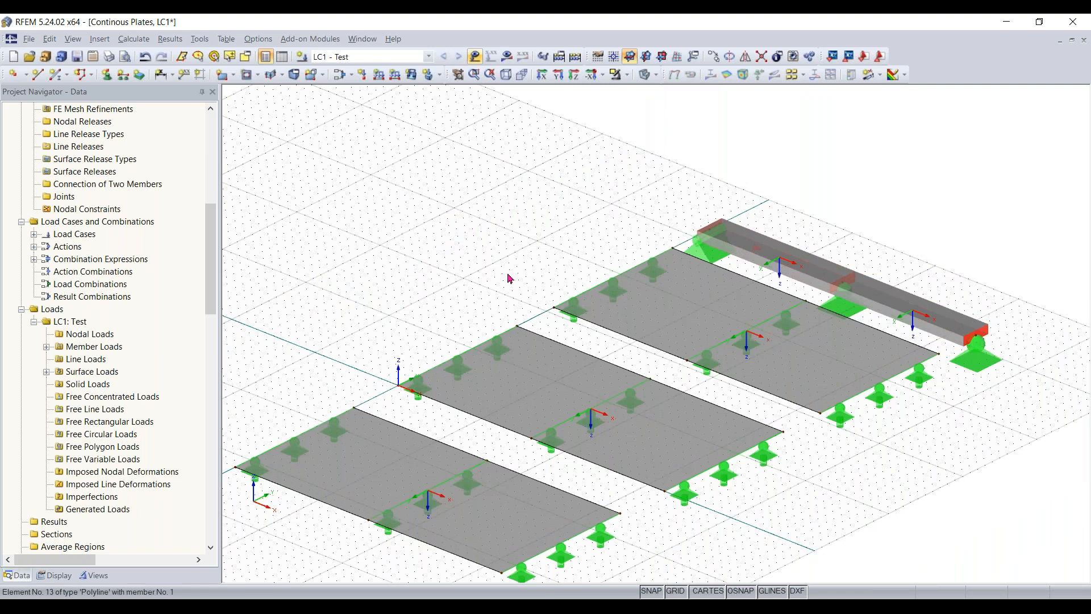
- Create a surface FE mesh refinement with a 0.20 ft target FE length and assign it to surface 1, the plate farthest from the beam
middle_click_drag(881, 467, 900, 433)
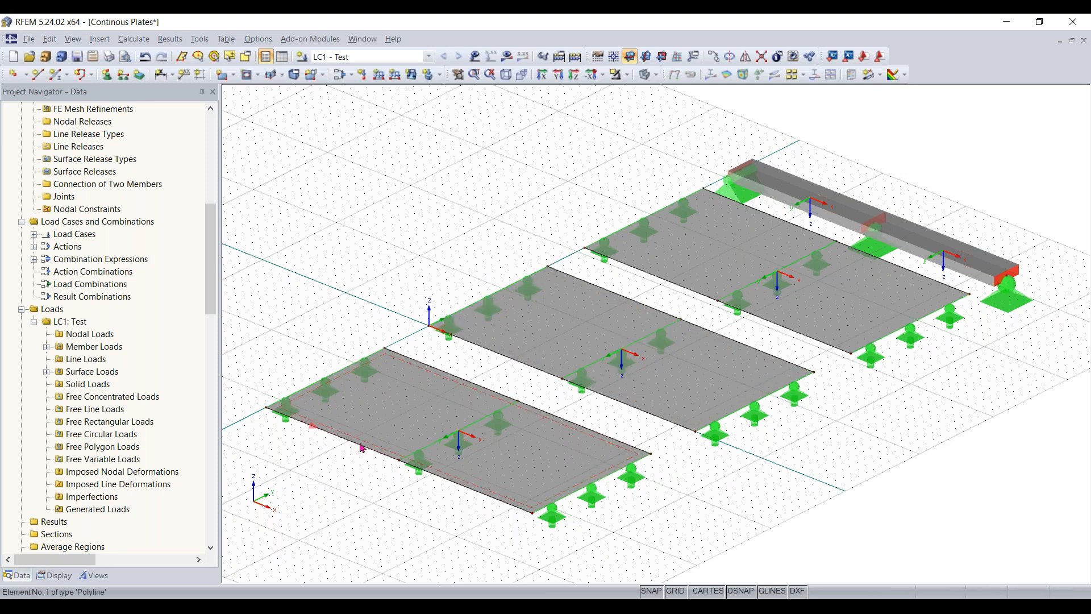
scroll(361, 448, "up", 1)
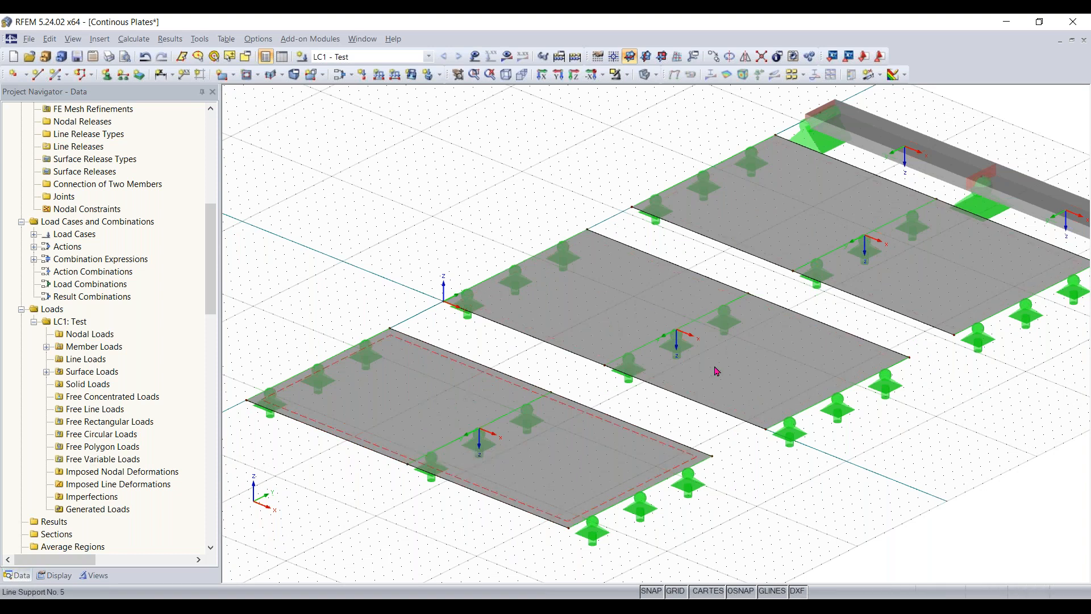
scroll(918, 427, "down", 1)
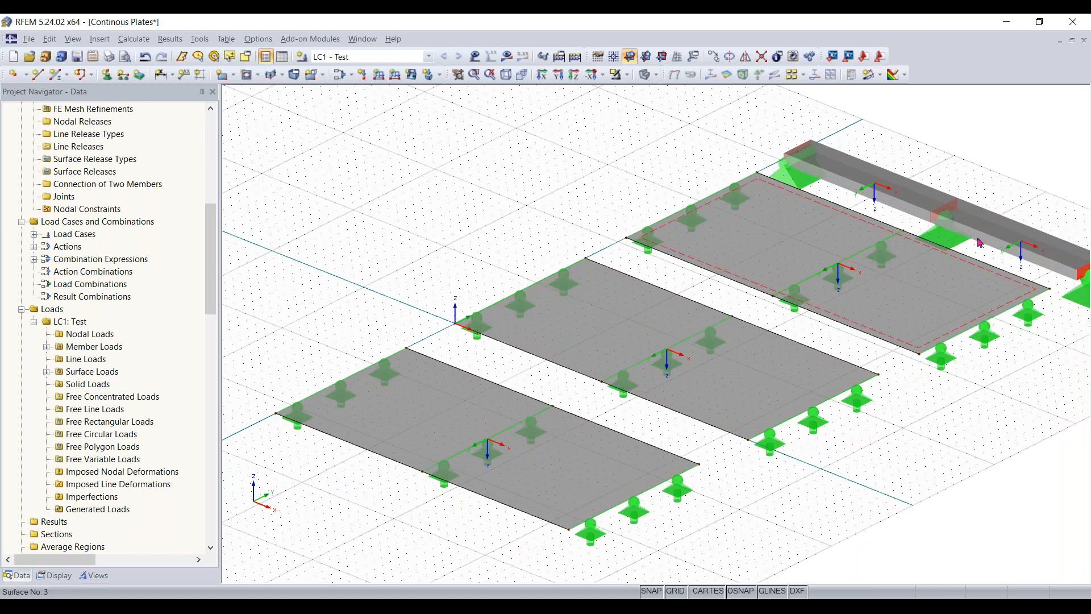
middle_click_drag(901, 413, 889, 387)
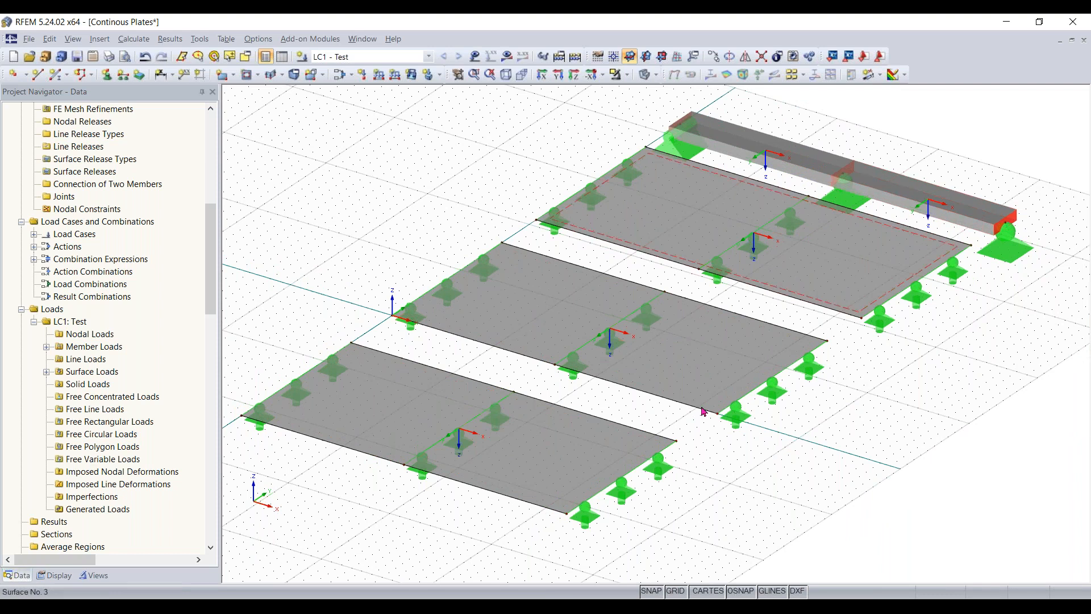
scroll(359, 426, "up", 3)
left_click(360, 426)
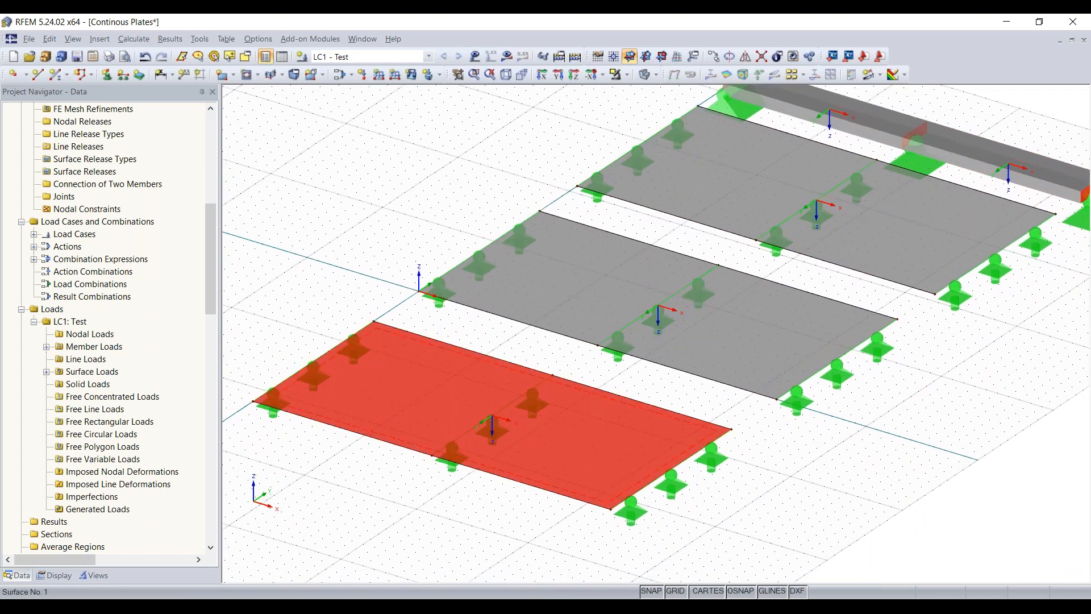
right_click(401, 400)
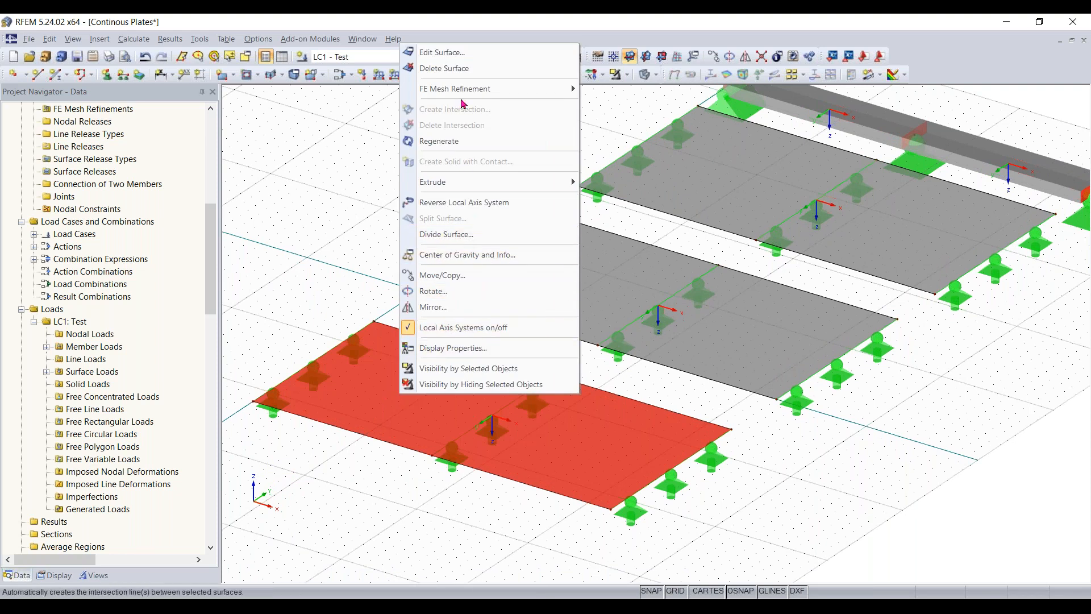
mouse_move(463, 96)
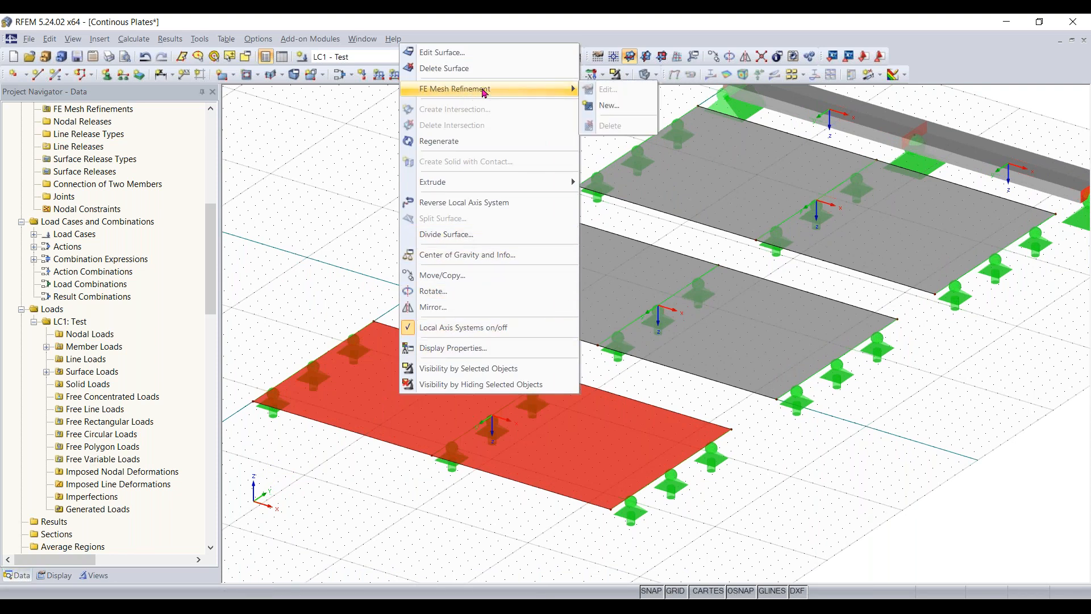
left_click(610, 105)
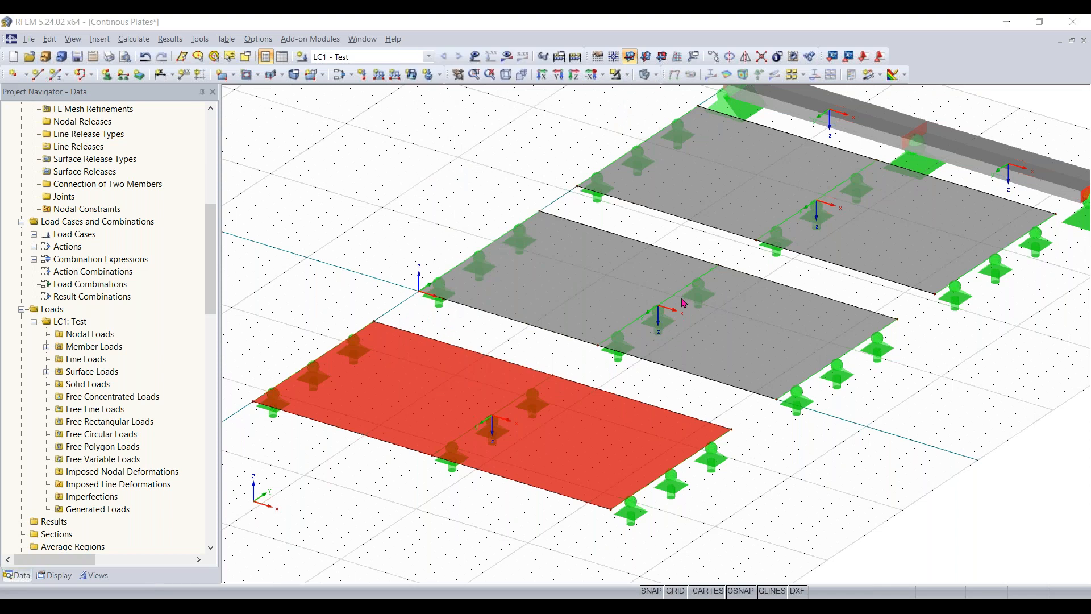
left_click(585, 325)
left_click(580, 325)
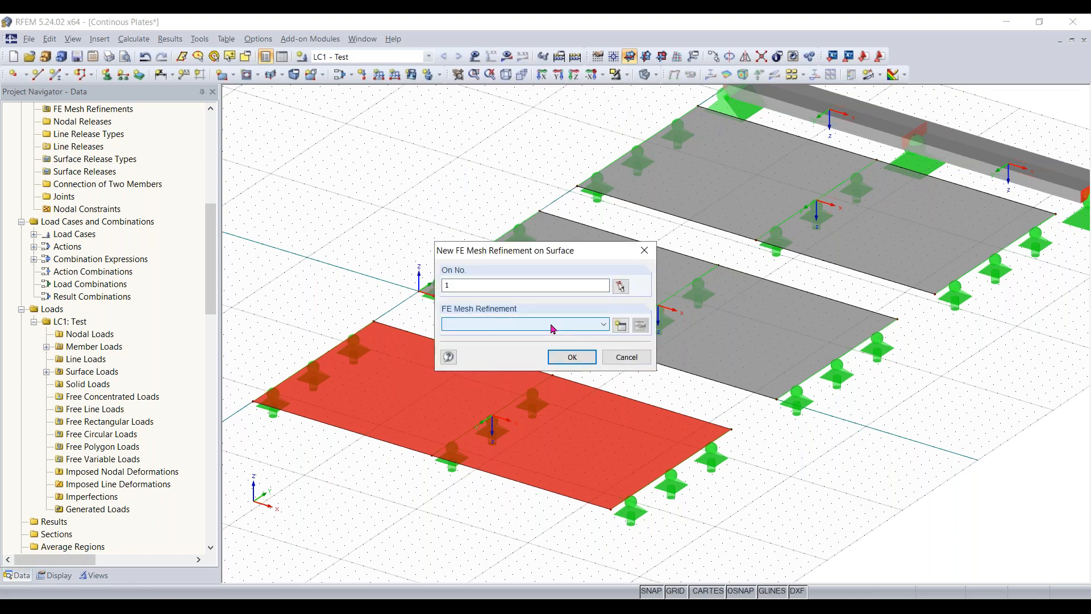
left_click(622, 328)
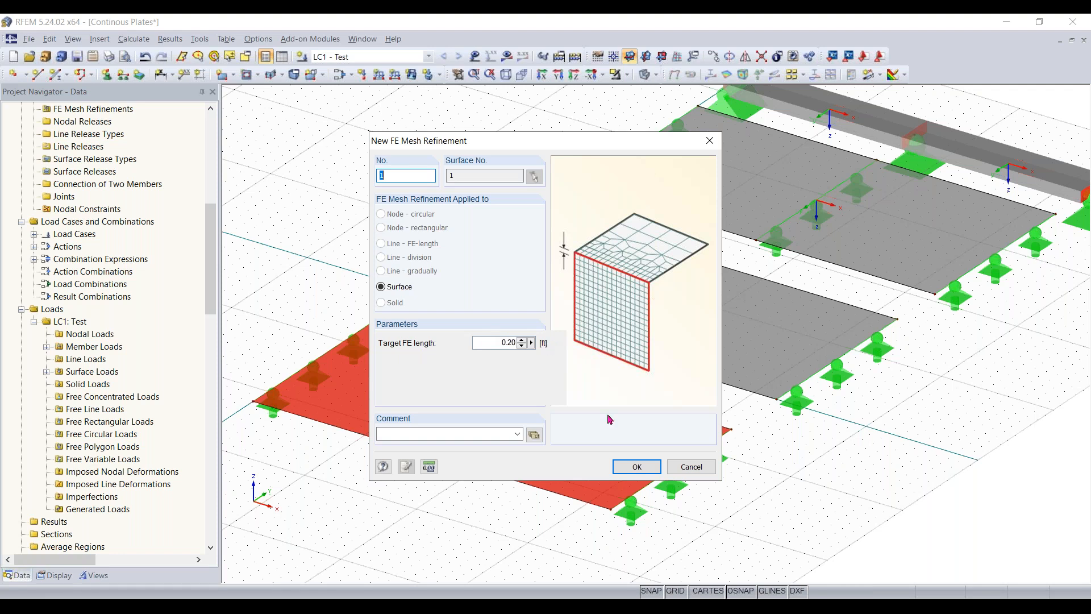
left_click(625, 463)
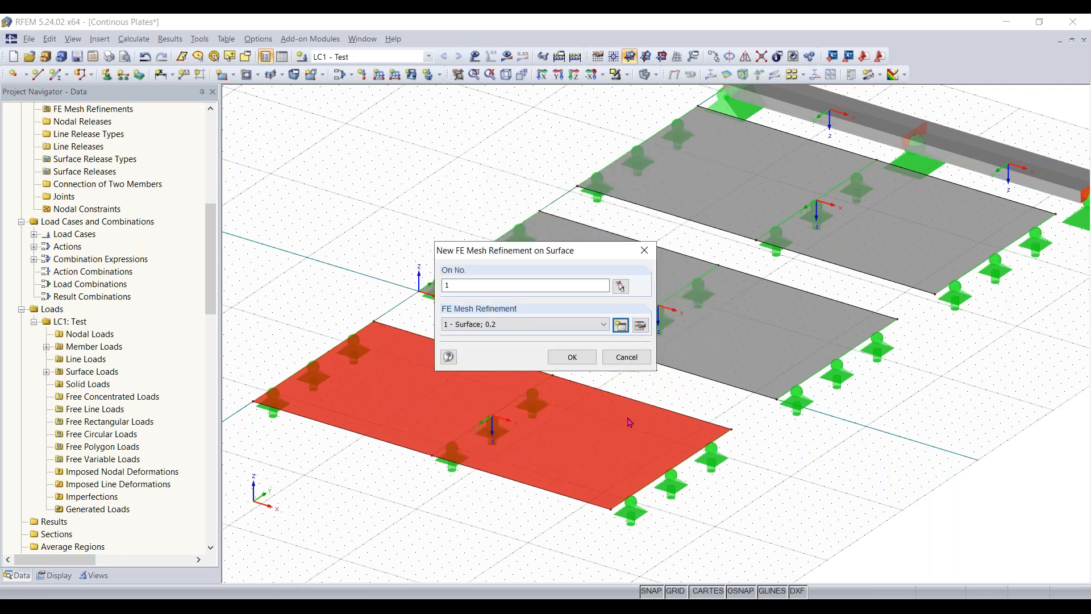
left_click(582, 362)
key("Escape")
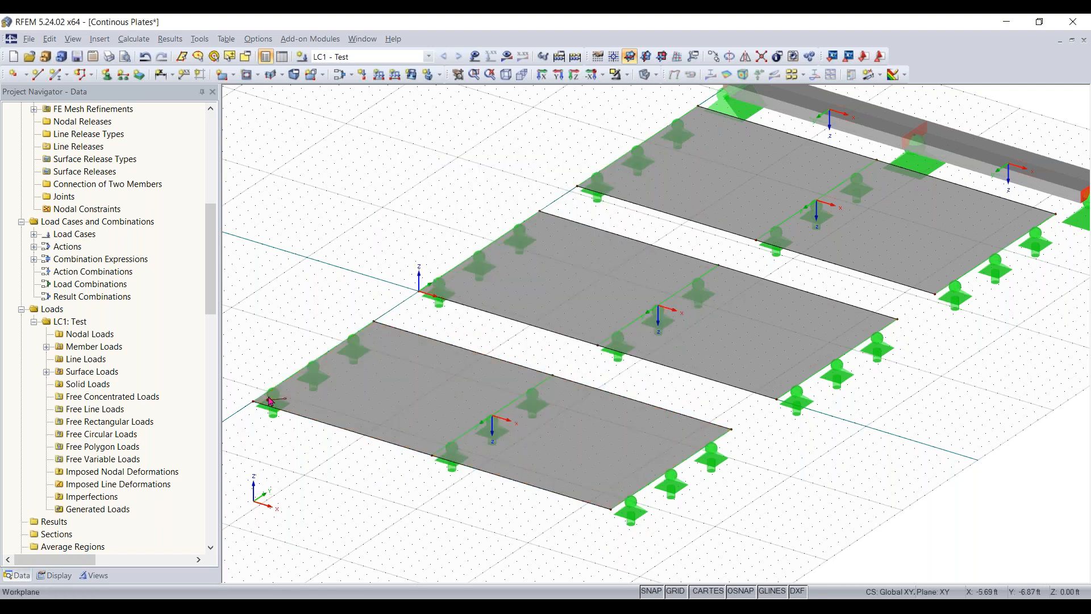
- Examine the FE mesh refinement marker and its description at the corner support of surface 1
scroll(273, 417, "up", 1)
scroll(335, 315, "up", 3)
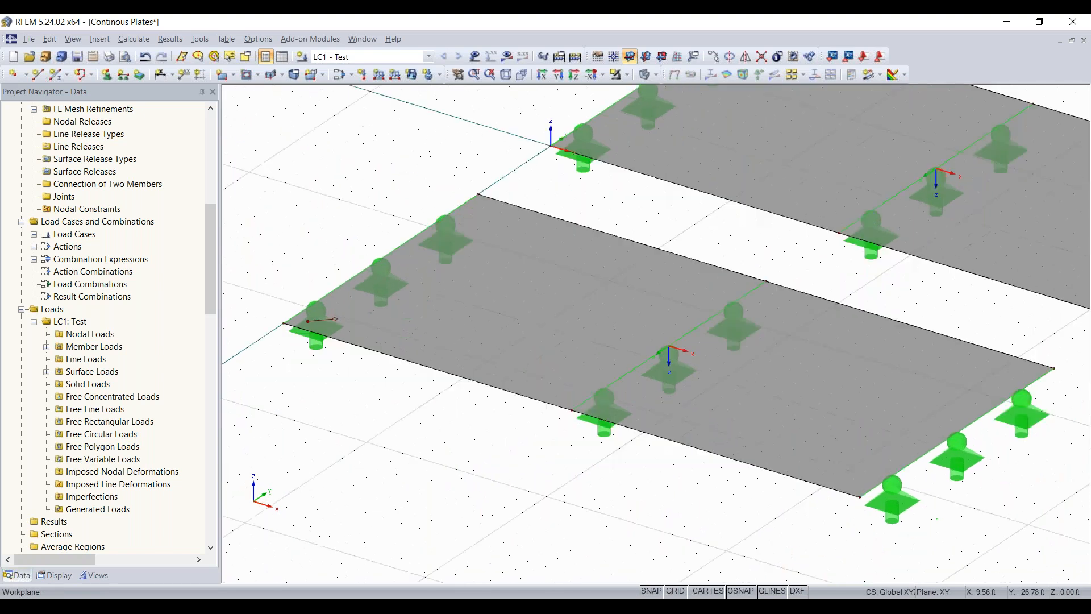
scroll(336, 314, "up", 4)
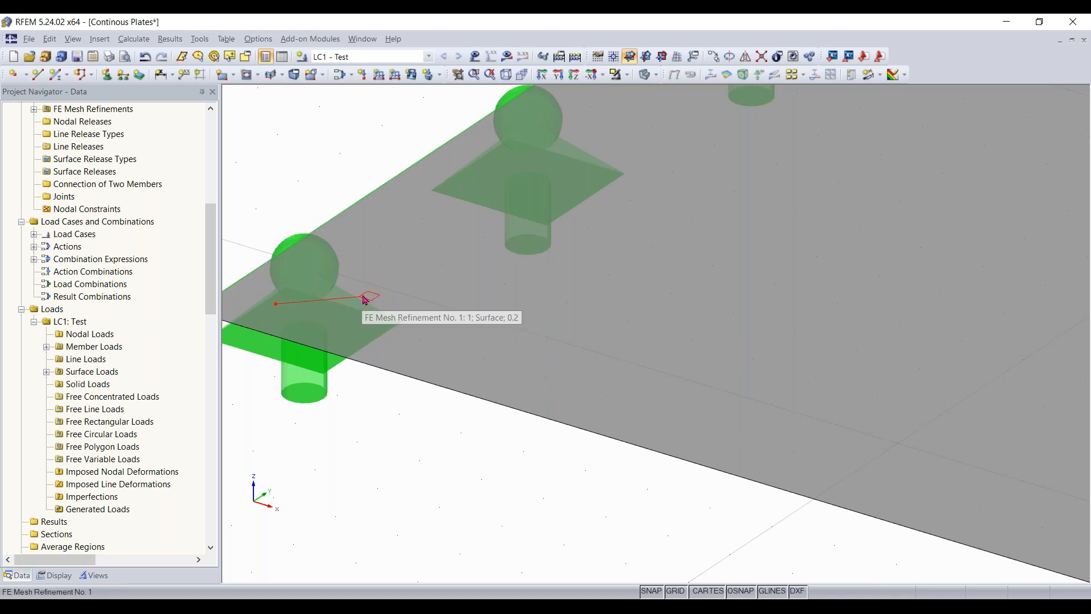
scroll(365, 299, "down", 5)
scroll(365, 299, "up", 5)
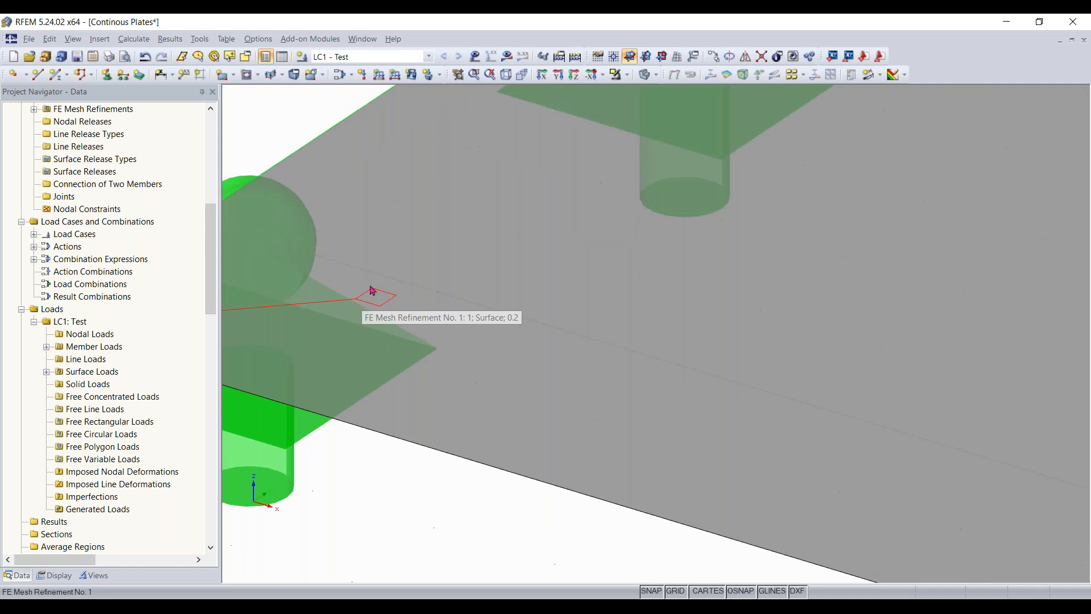
scroll(379, 301, "down", 5)
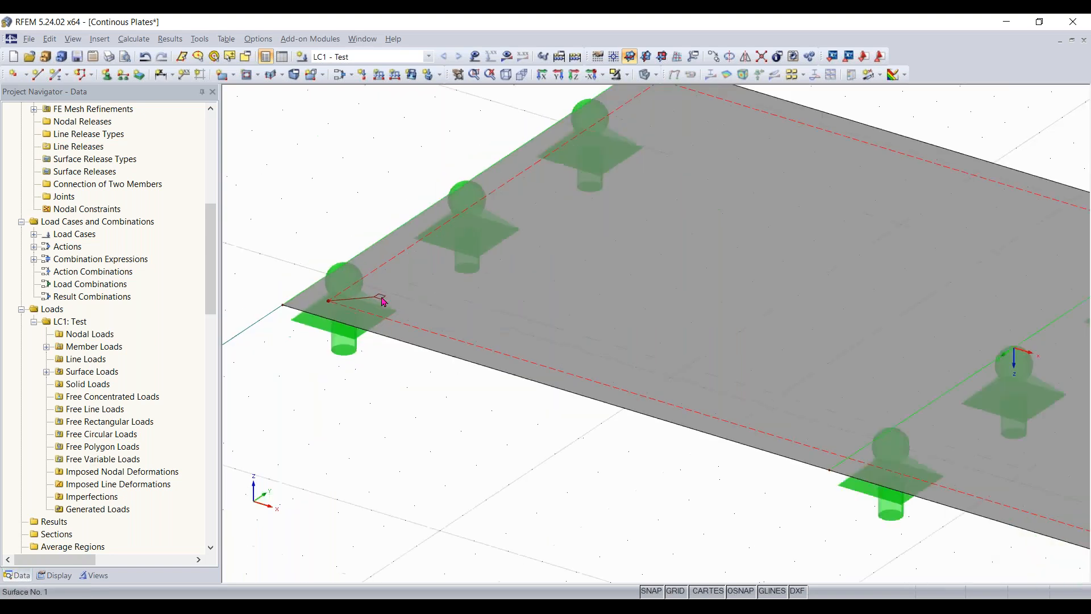
scroll(382, 298, "down", 3)
scroll(511, 311, "down", 1)
- Create a surface FE mesh refinement with a 0.4 ft target FE length and assign it to surface 2, the middle plate
middle_click_drag(596, 353, 318, 514)
scroll(608, 375, "down", 2)
middle_click_drag(611, 378, 482, 422)
scroll(549, 339, "down", 2)
left_click(550, 336)
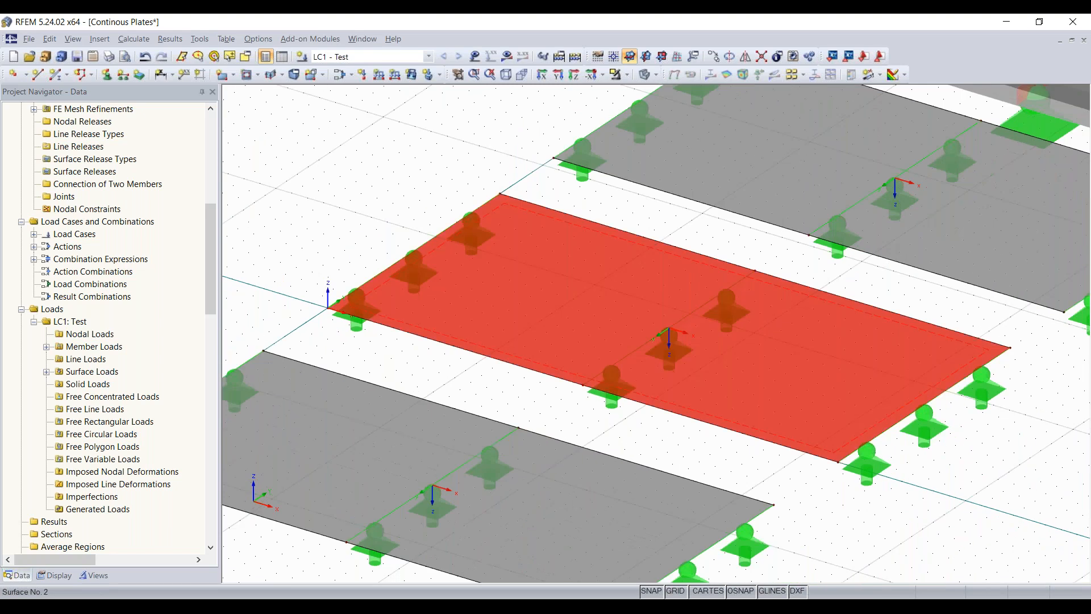
right_click(550, 364)
mouse_move(634, 60)
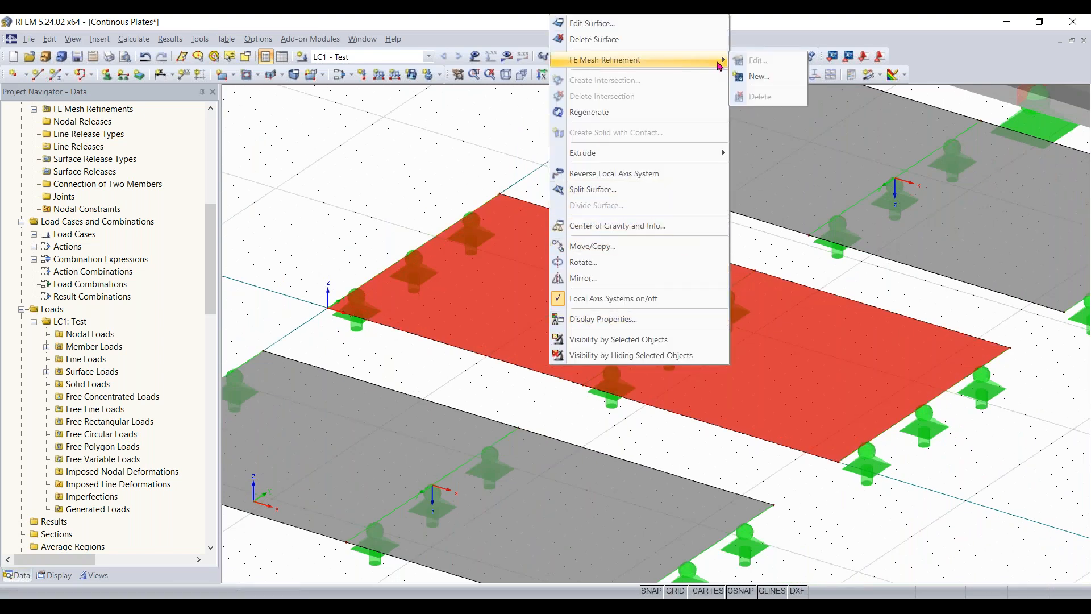
left_click(759, 77)
left_click(575, 333)
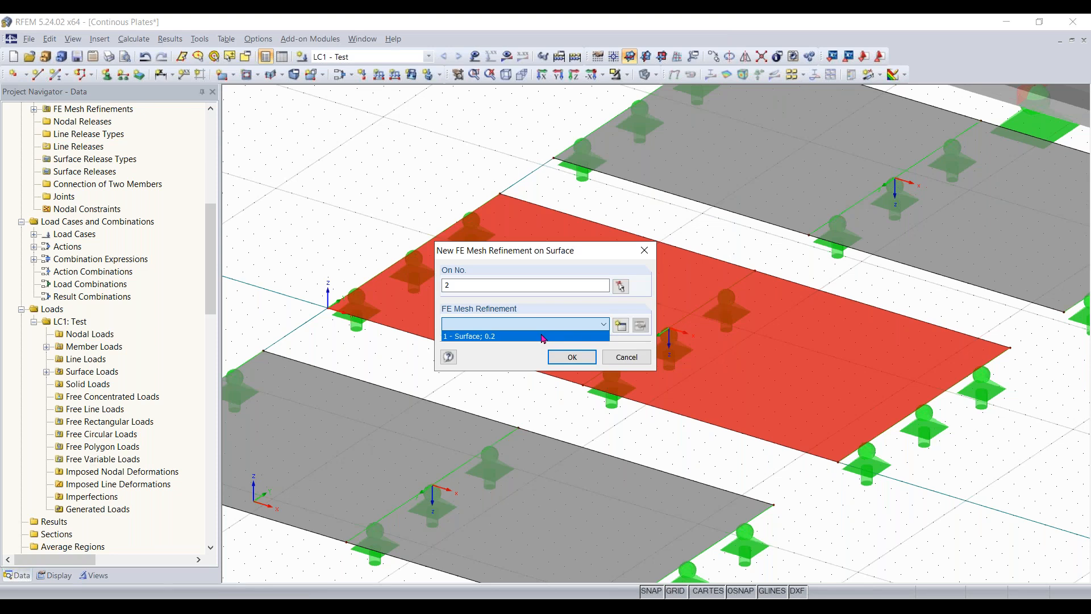
left_click(626, 328)
left_click(626, 329)
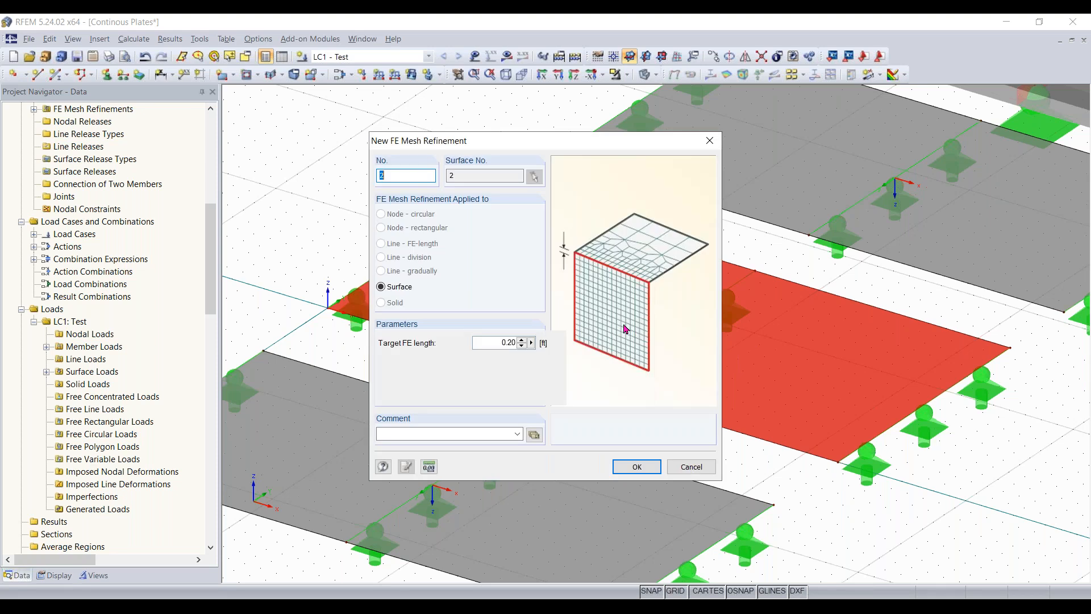
left_click_drag(494, 347, 649, 350)
key("Return")
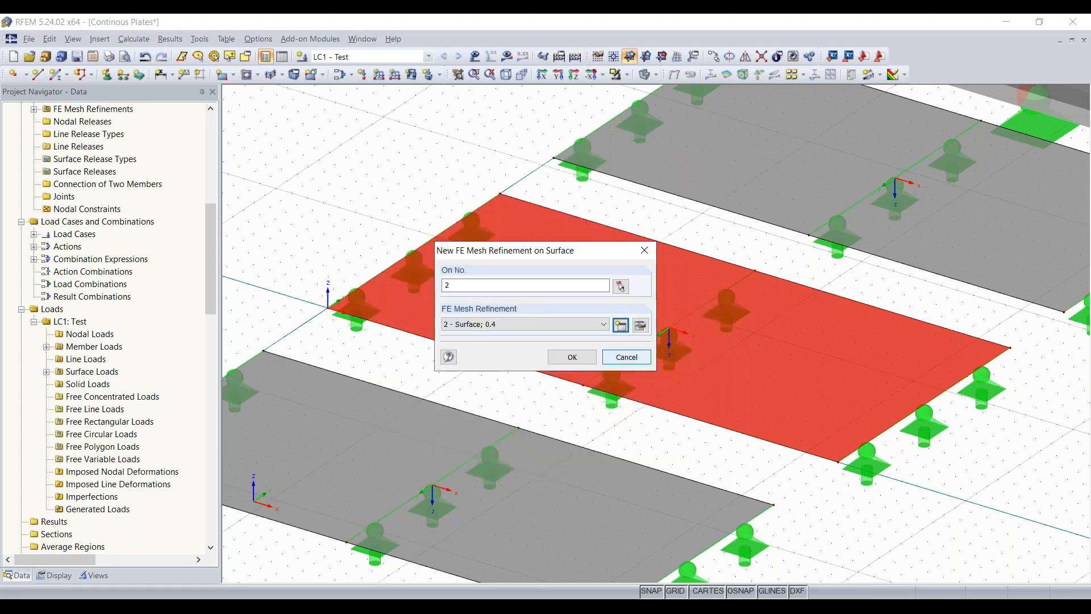
left_click(572, 356)
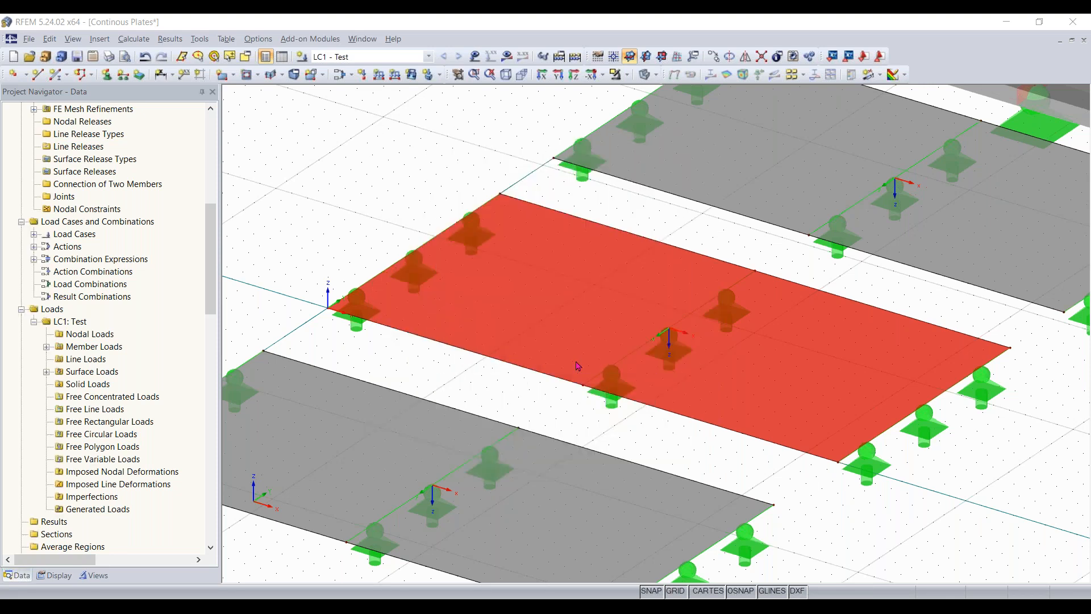
- Create a surface FE mesh refinement with a 0.6 ft target FE length and assign it to surface 3, the plate beside the beam
middle_click_drag(1011, 235, 801, 332)
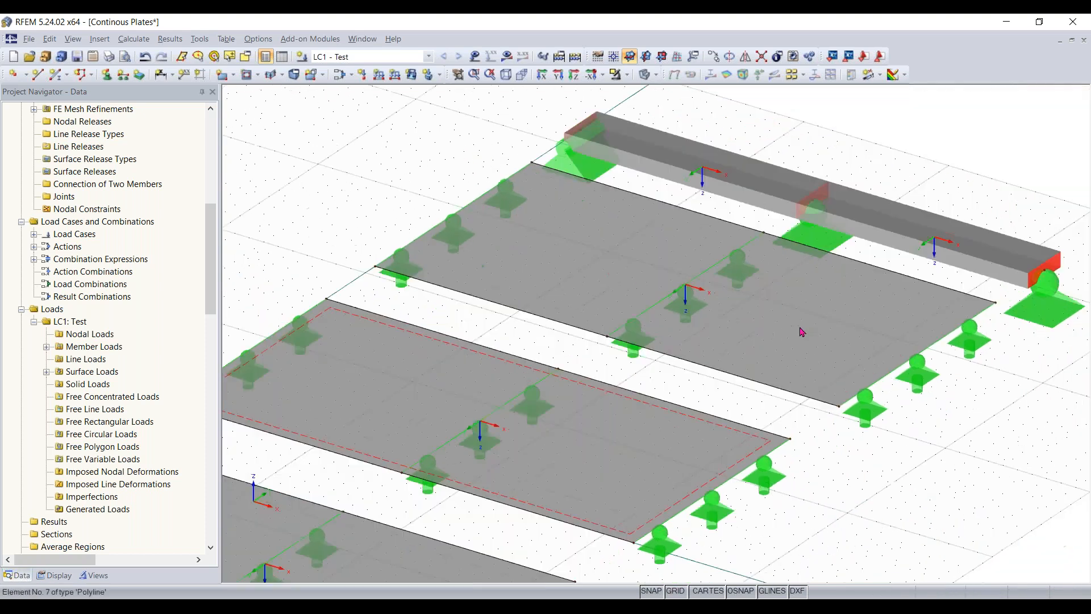
left_click(801, 332)
right_click(801, 331)
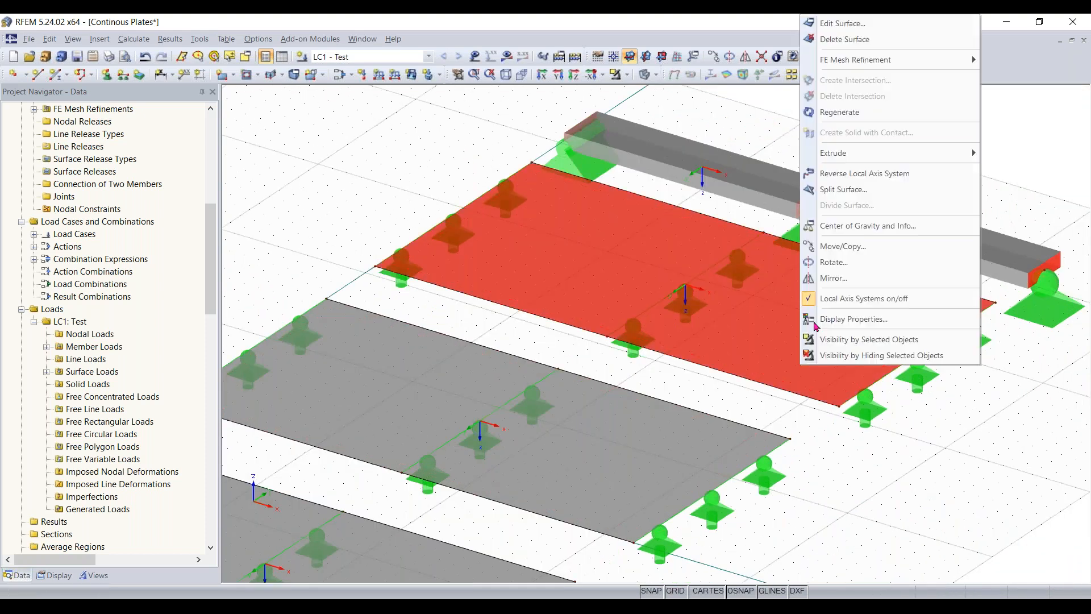
mouse_move(857, 60)
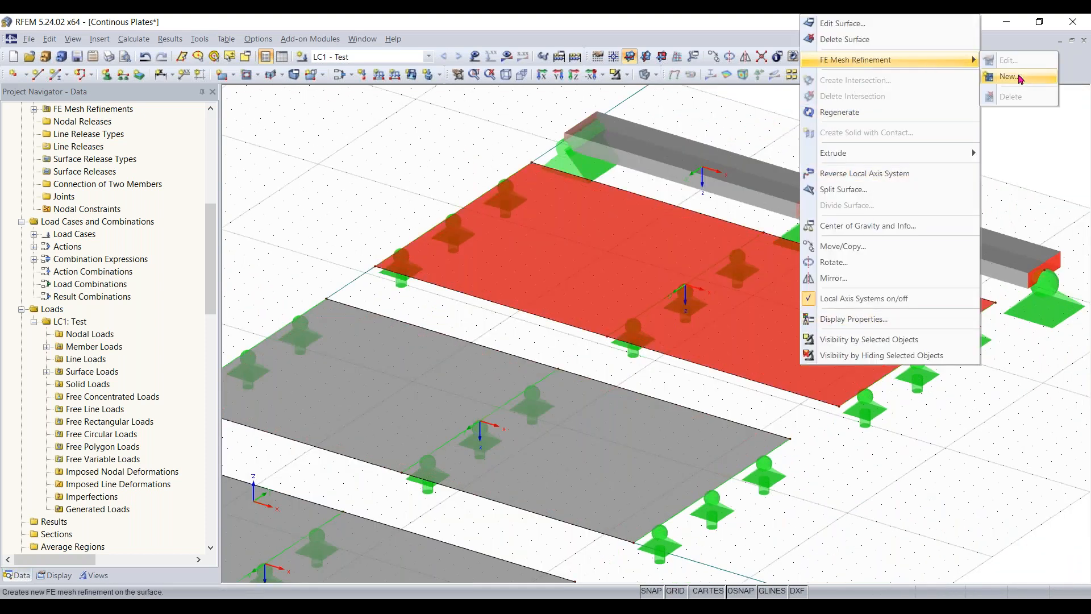
left_click(1012, 76)
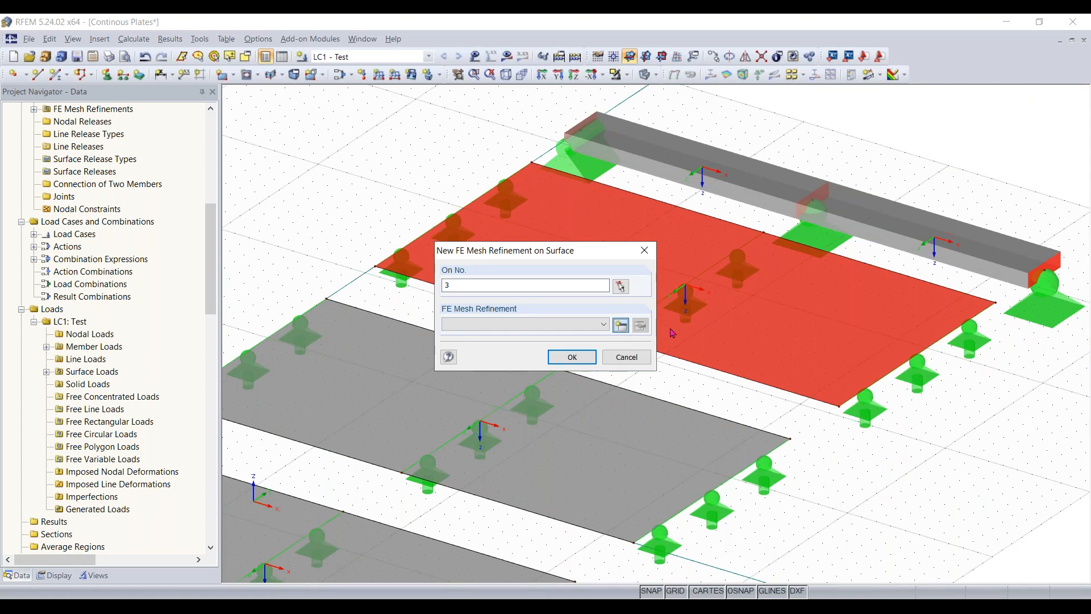
left_click(621, 325)
left_click(486, 344)
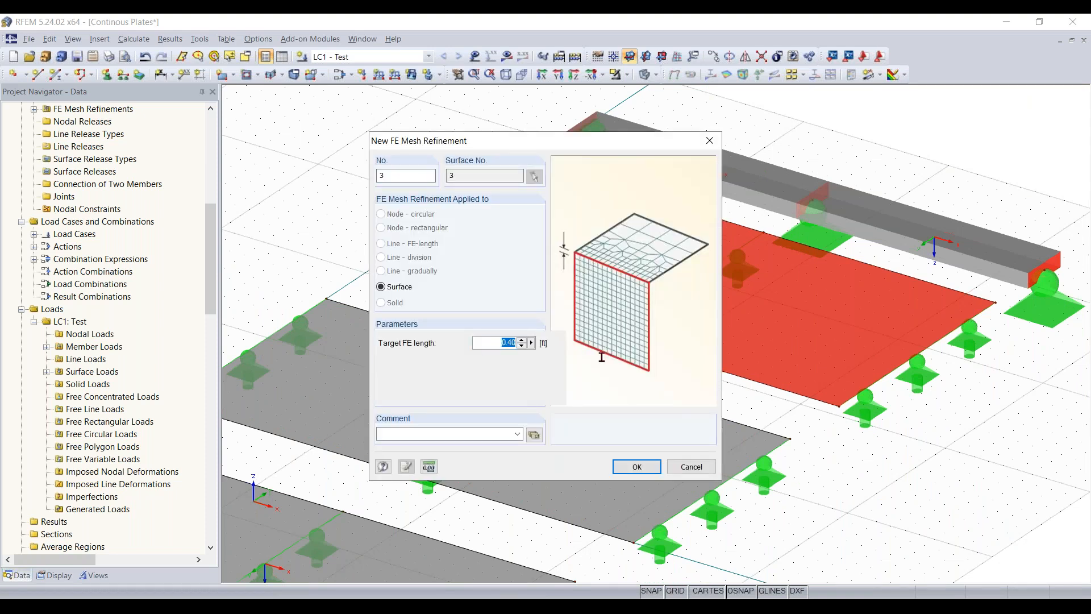
type("0")
key("Return")
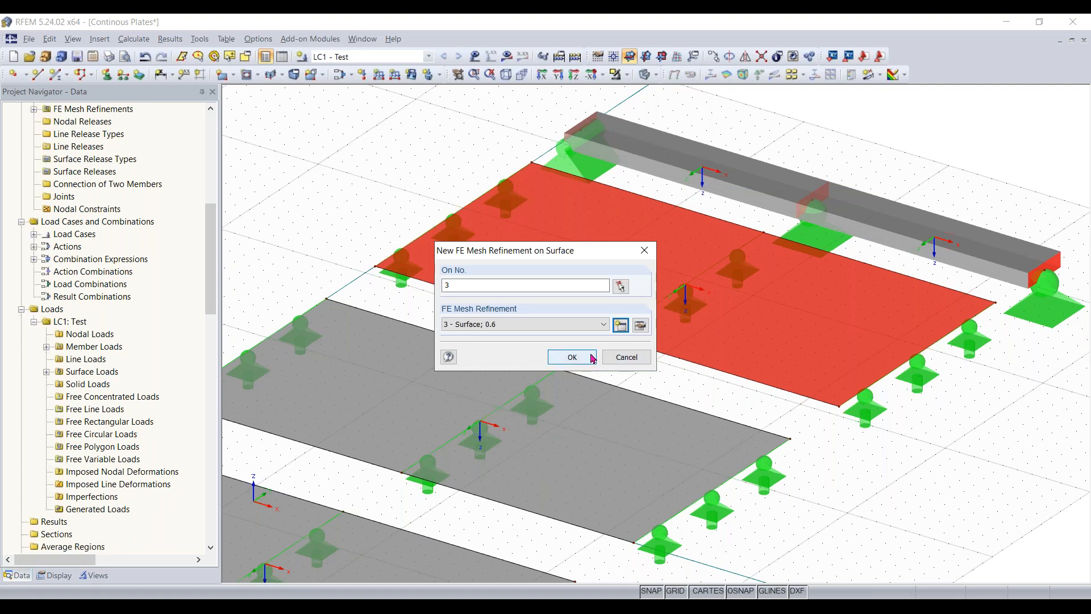
left_click(573, 356)
- Examine the FE mesh refinement markers at the corners of the three plates from several viewing directions
middle_click_drag(425, 377, 918, 238)
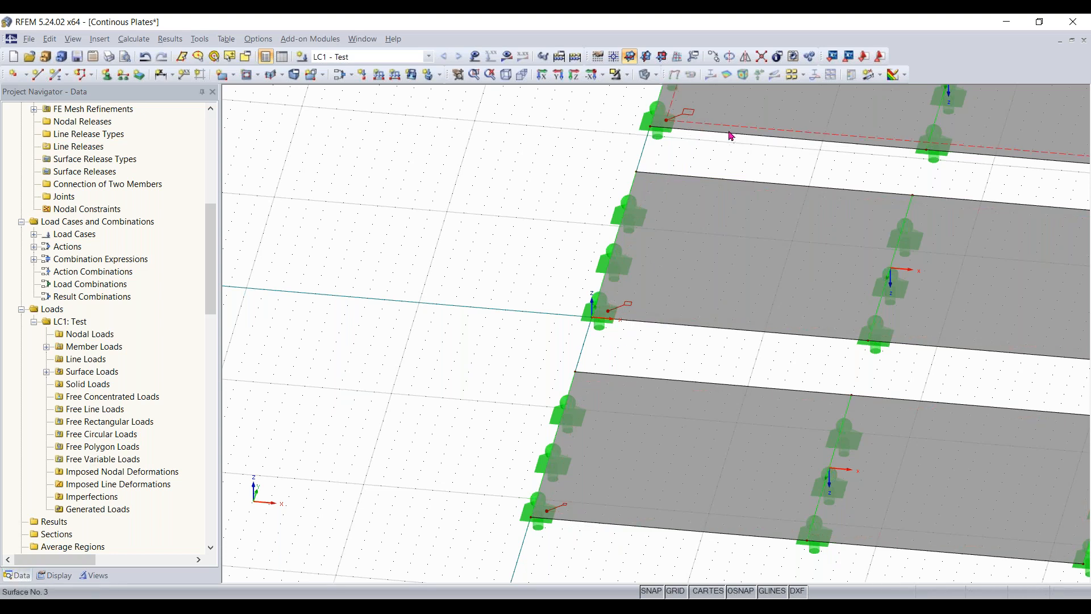
scroll(731, 138, "down", 3)
middle_click_drag(703, 161, 462, 243)
scroll(463, 243, "down", 3)
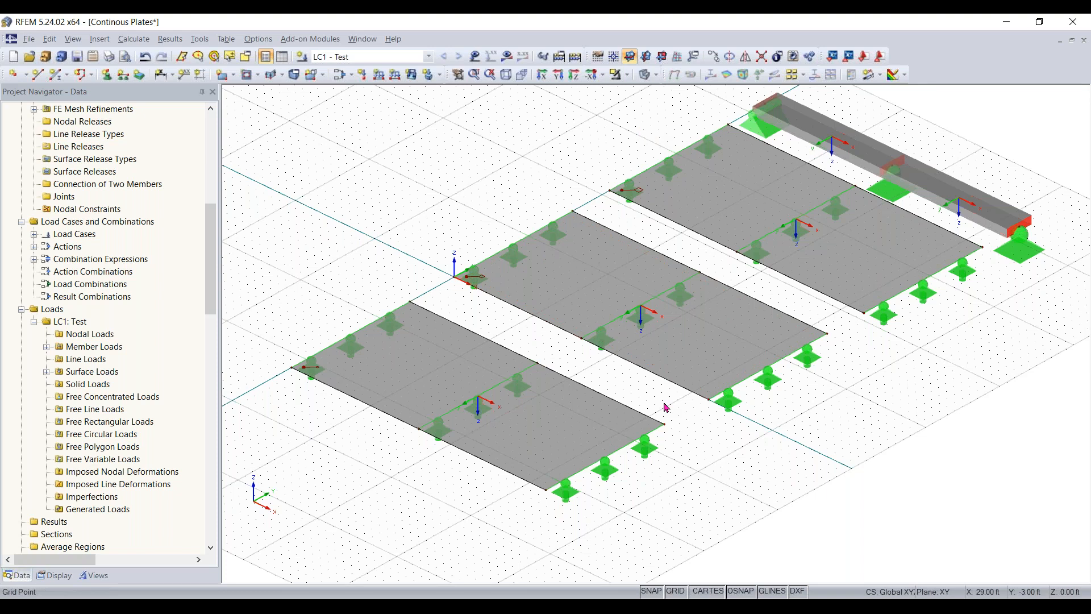
middle_click_drag(953, 471, 1021, 561, "ctrl")
middle_click_drag(1039, 525, 911, 421, "ctrl")
right_click(911, 421)
left_click(820, 165)
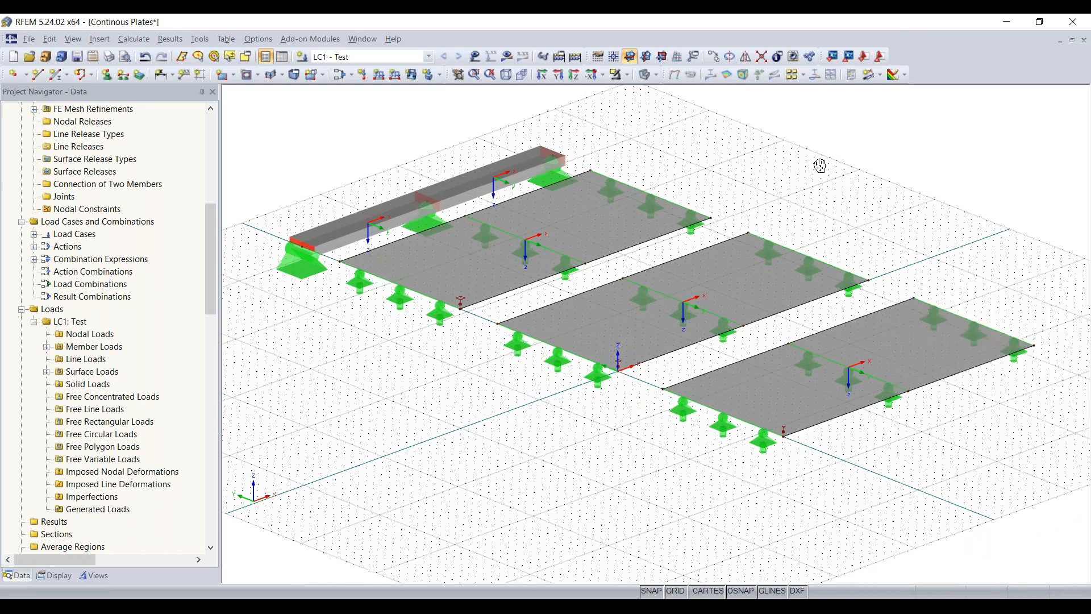
left_click_drag(820, 165, 782, 195)
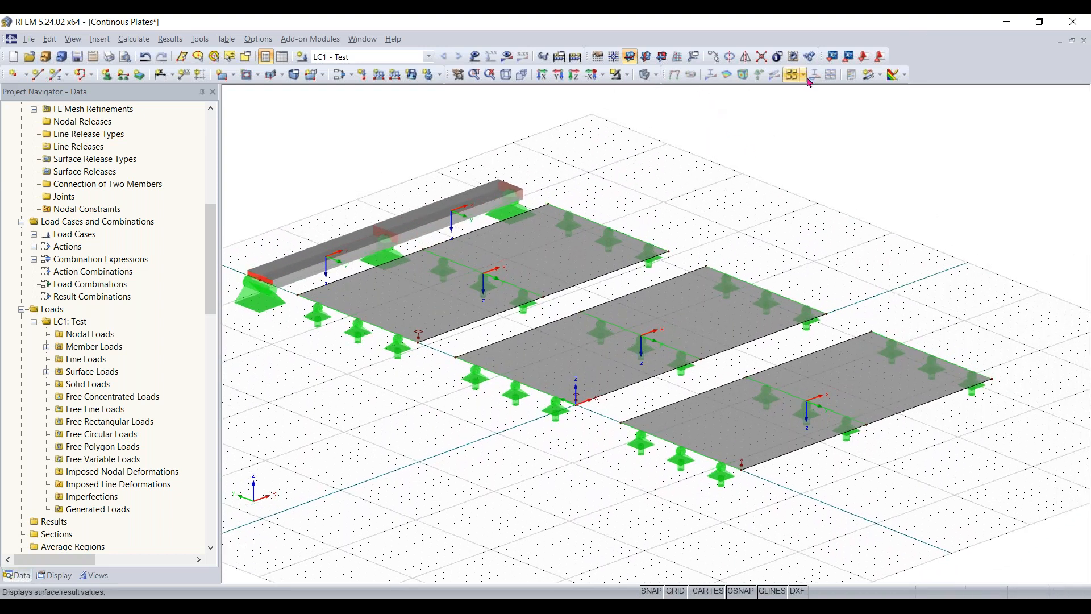
- Create a saved surface section AA via plane along surface 1's centerline, from (32, -14, 0) ft to (0, -14, 0) ft, with diagrams in Local +z
left_click(879, 76)
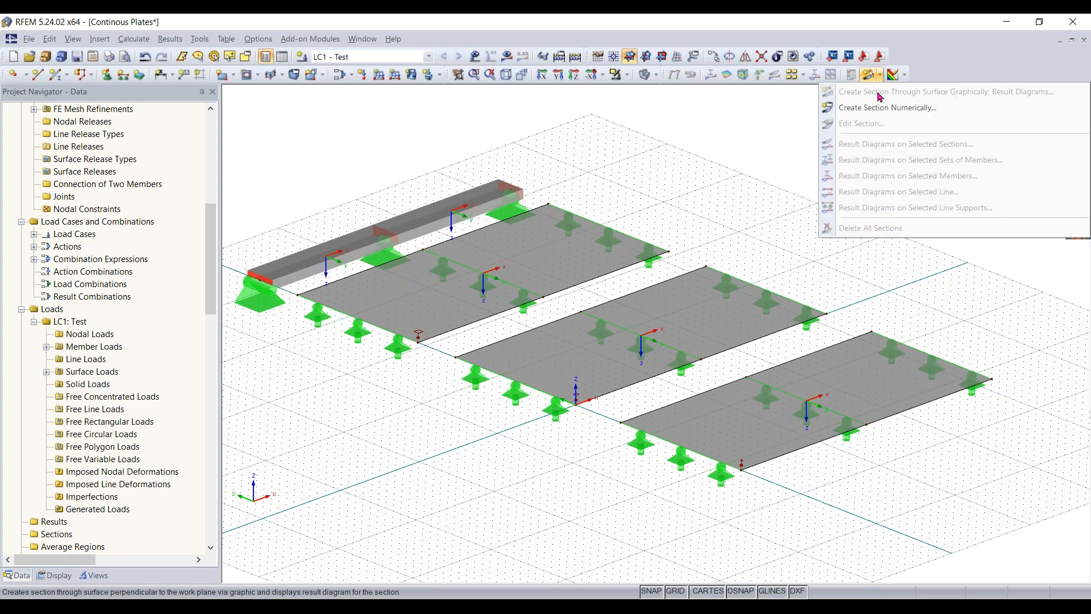
left_click(879, 114)
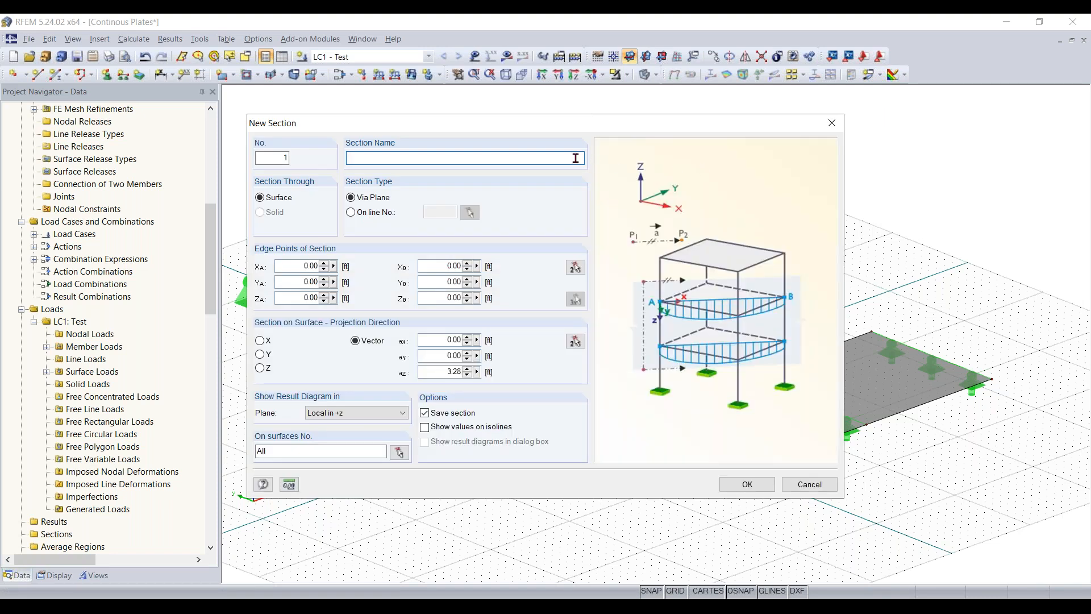
type("AA")
left_click(576, 267)
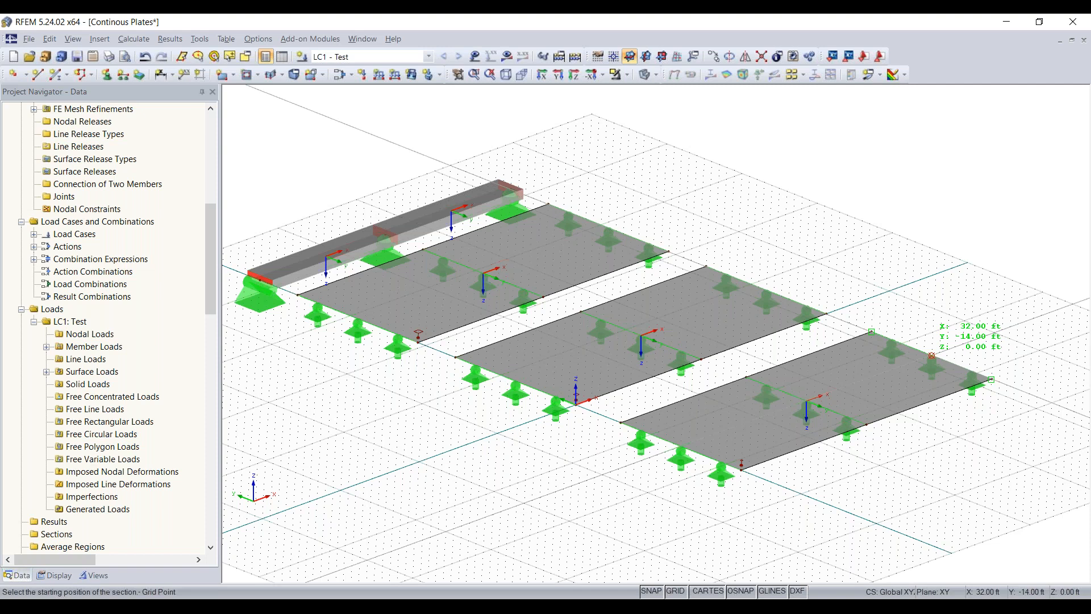
scroll(932, 356, "up", 1)
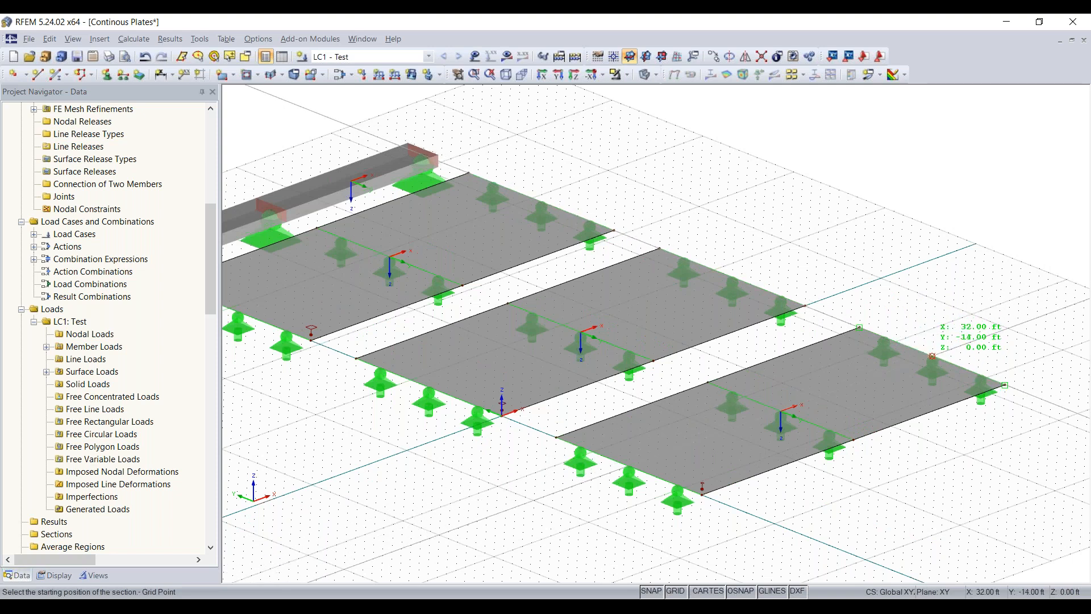
scroll(932, 357, "up", 1)
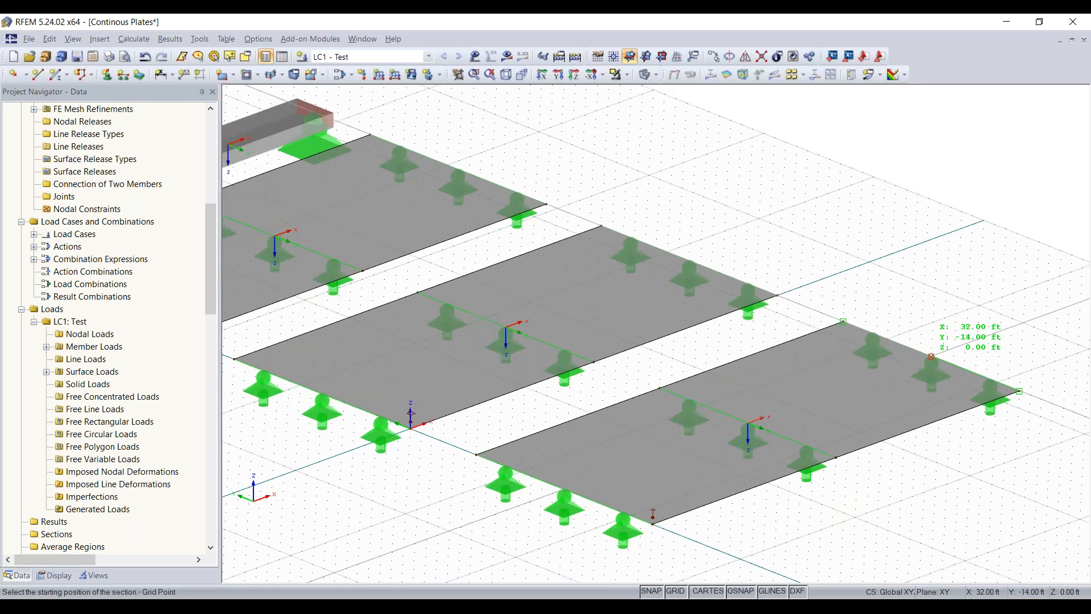
left_click(931, 356)
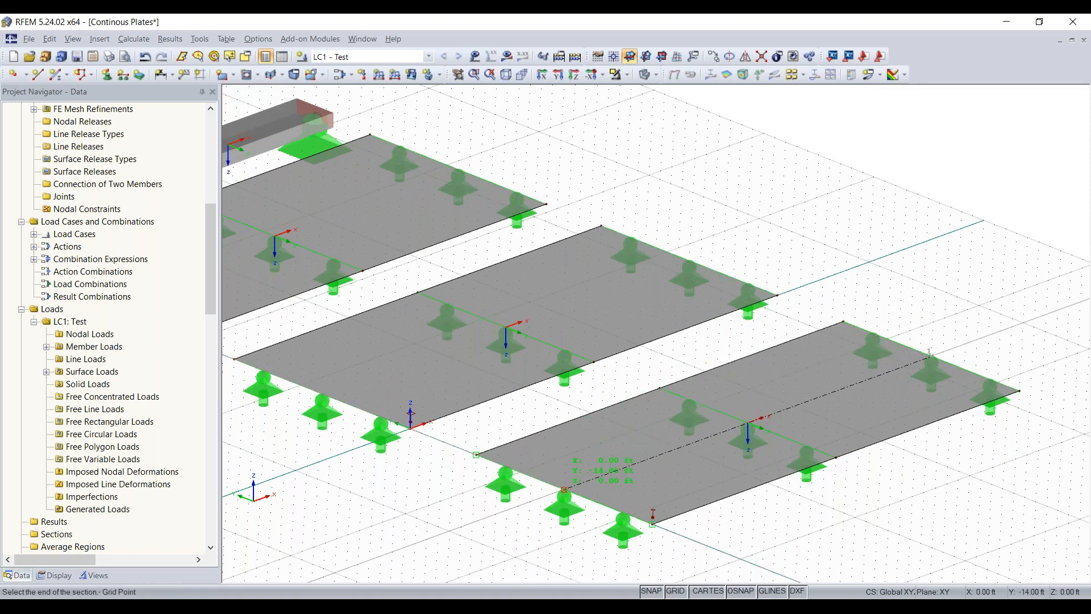
left_click(563, 489)
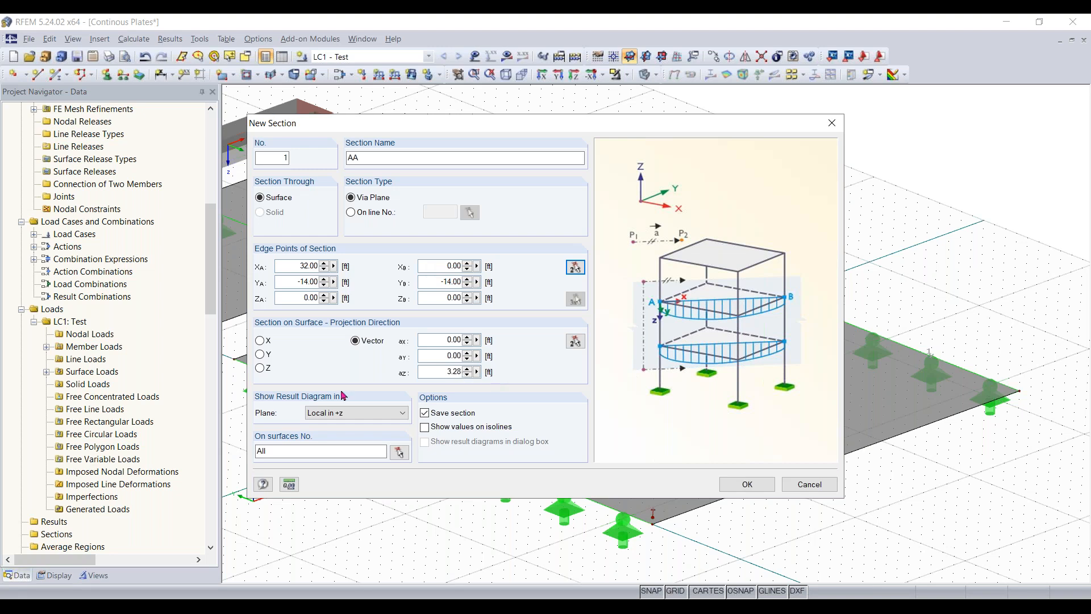
left_click(362, 418)
left_click(362, 418)
left_click(752, 486)
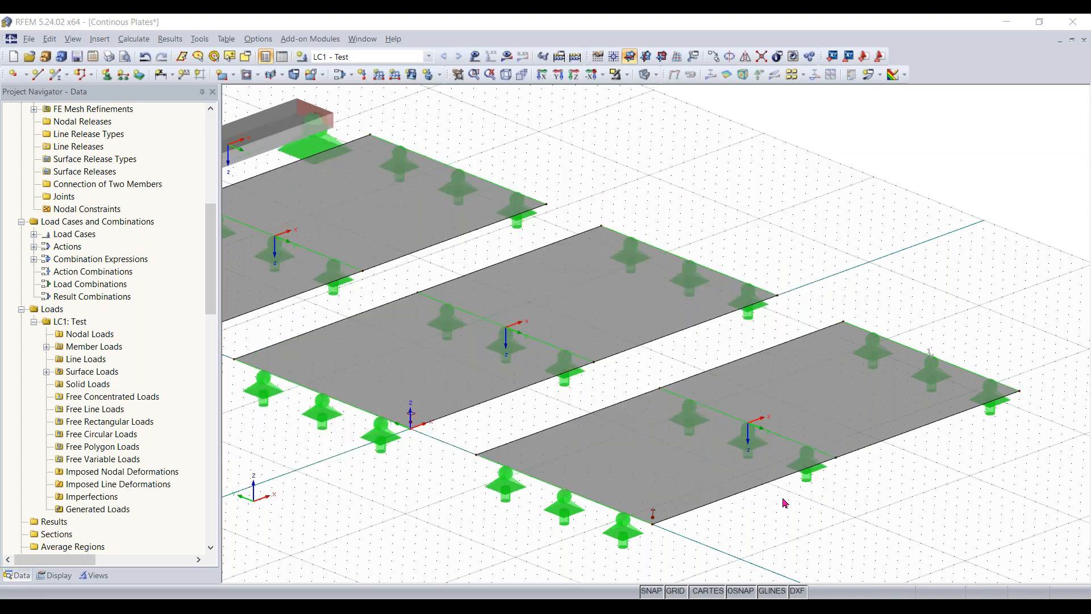
- Copy section AA onto the middle plate, aligned with the middle support of its short edge
scroll(568, 431, "up", 1)
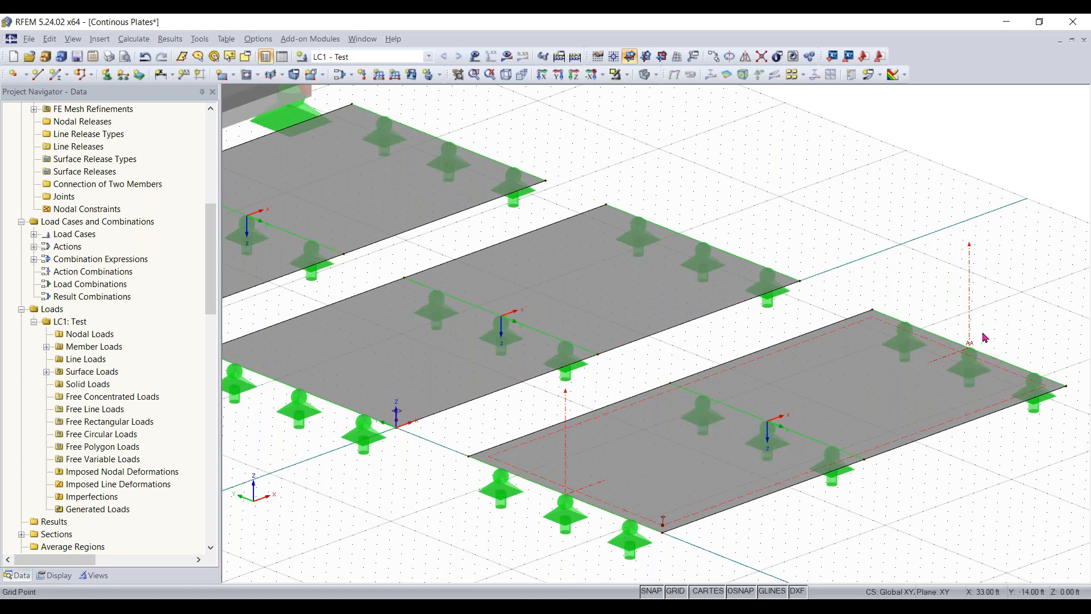
scroll(723, 279, "down", 1)
scroll(608, 297, "down", 2)
middle_click_drag(608, 297, 725, 300)
scroll(725, 300, "up", 1)
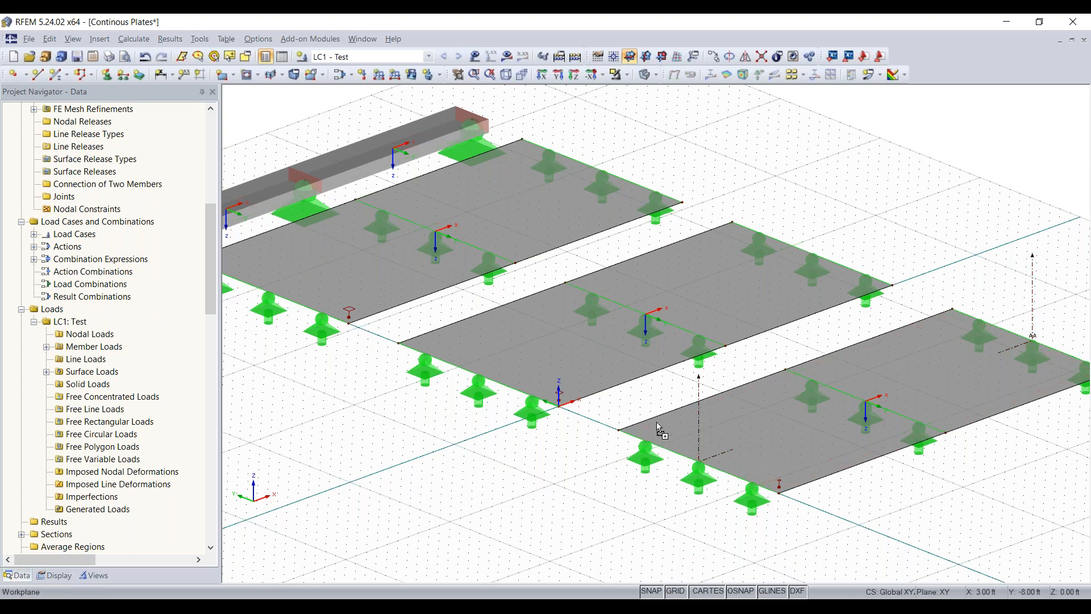
left_click_drag(481, 378, 478, 376, "ctrl")
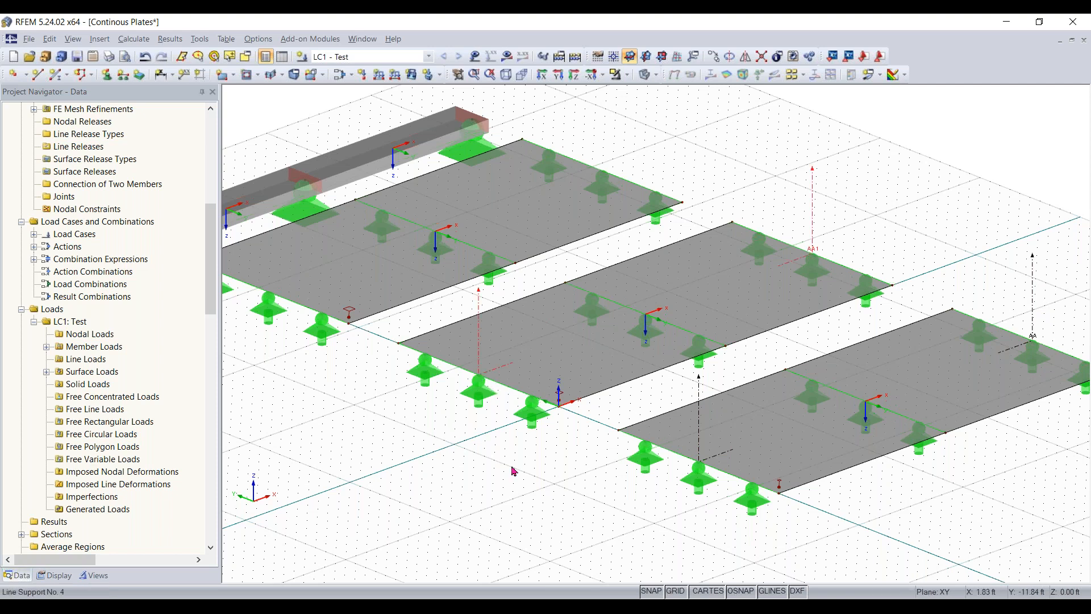
- Copy the middle plate's section onto the plate beside the beam, along that plate's lengthwise centerline
middle_click_drag(403, 423, 520, 488)
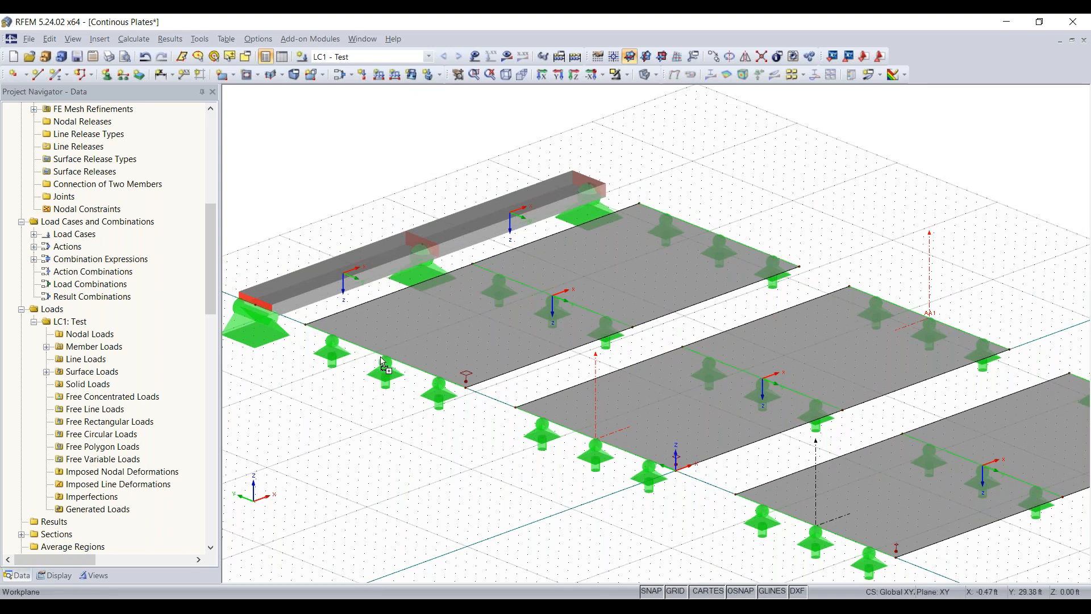
scroll(555, 513, "down", 2)
middle_click_drag(533, 453, 477, 329)
scroll(533, 386, "up", 2)
middle_click_drag(523, 420, 525, 446)
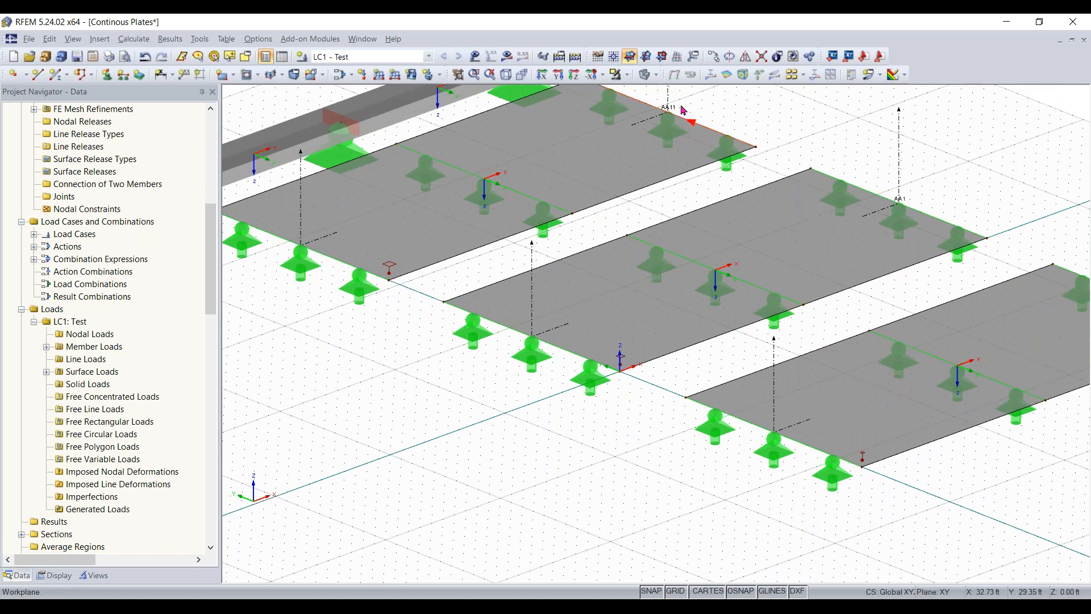
middle_click_drag(895, 221, 832, 237)
scroll(885, 222, "down", 1)
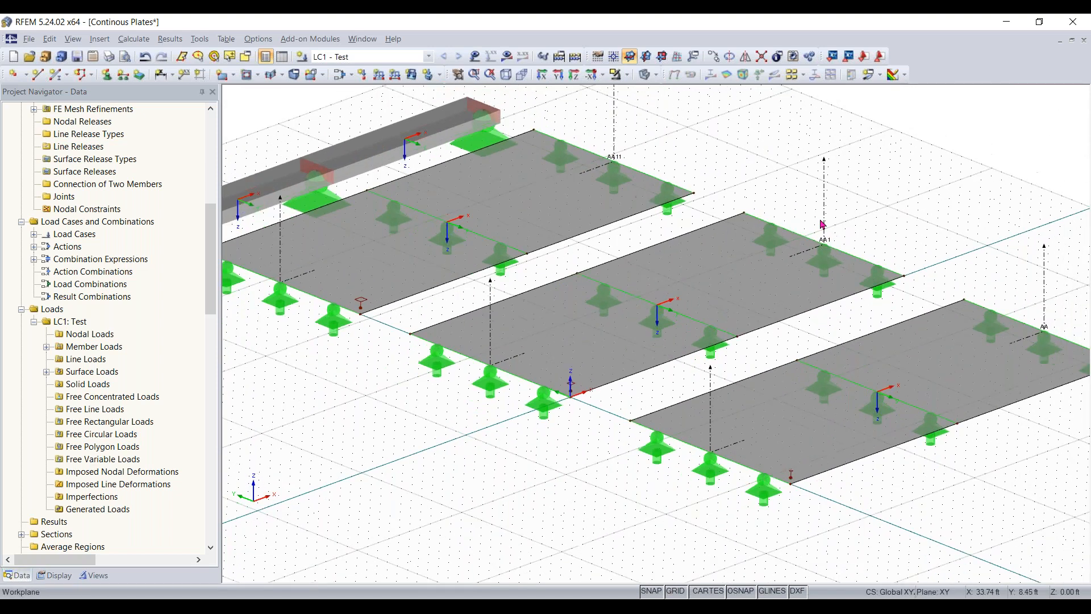
scroll(823, 224, "down", 1)
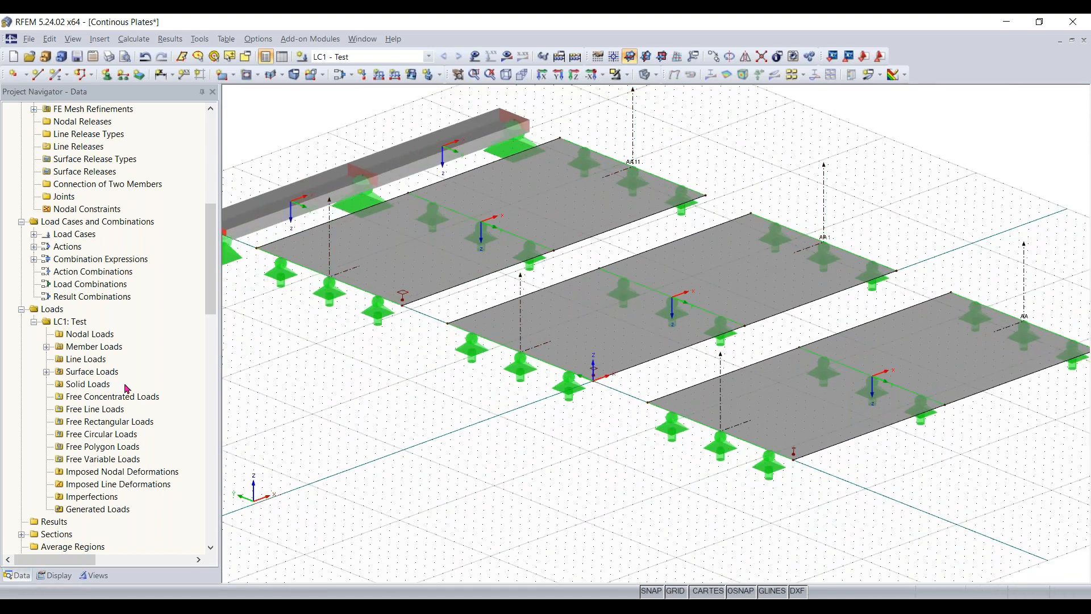
scroll(117, 387, "up", 3)
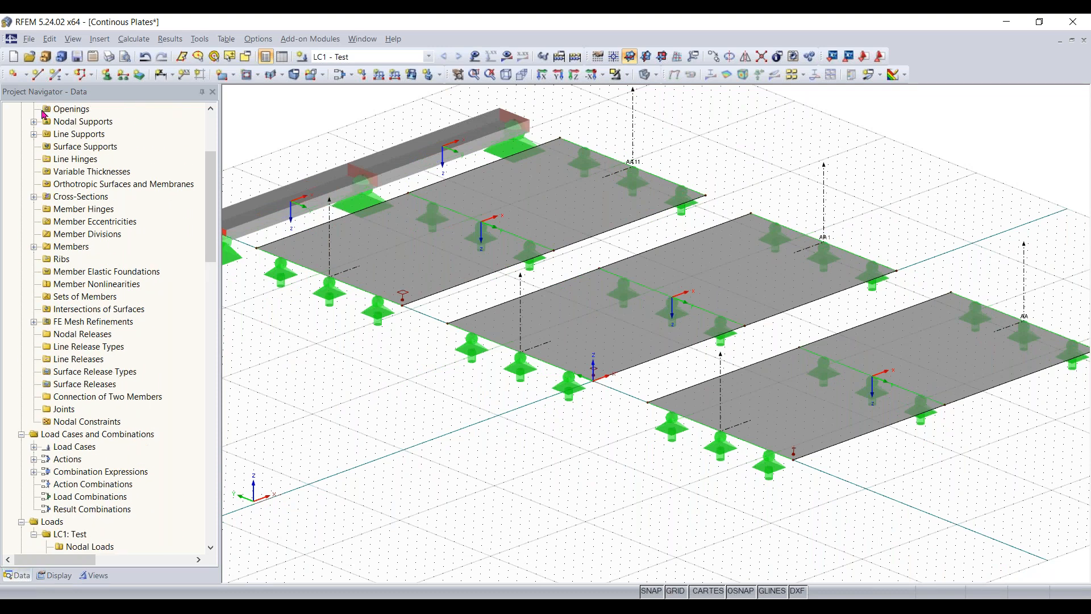
scroll(98, 351, "up", 1)
scroll(103, 349, "down", 2)
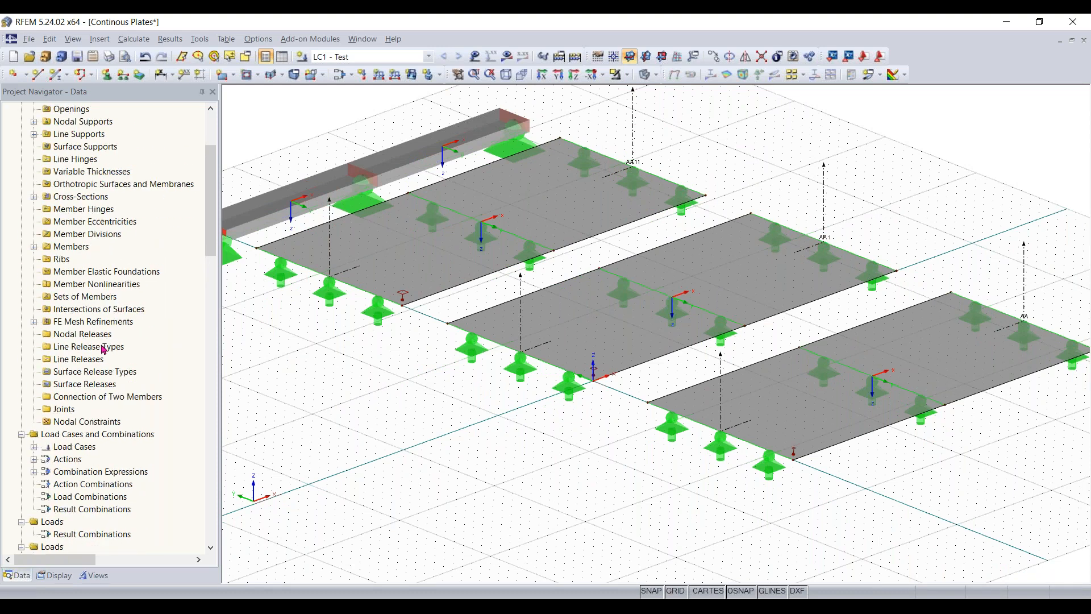
scroll(103, 349, "down", 1)
scroll(103, 349, "up", 4)
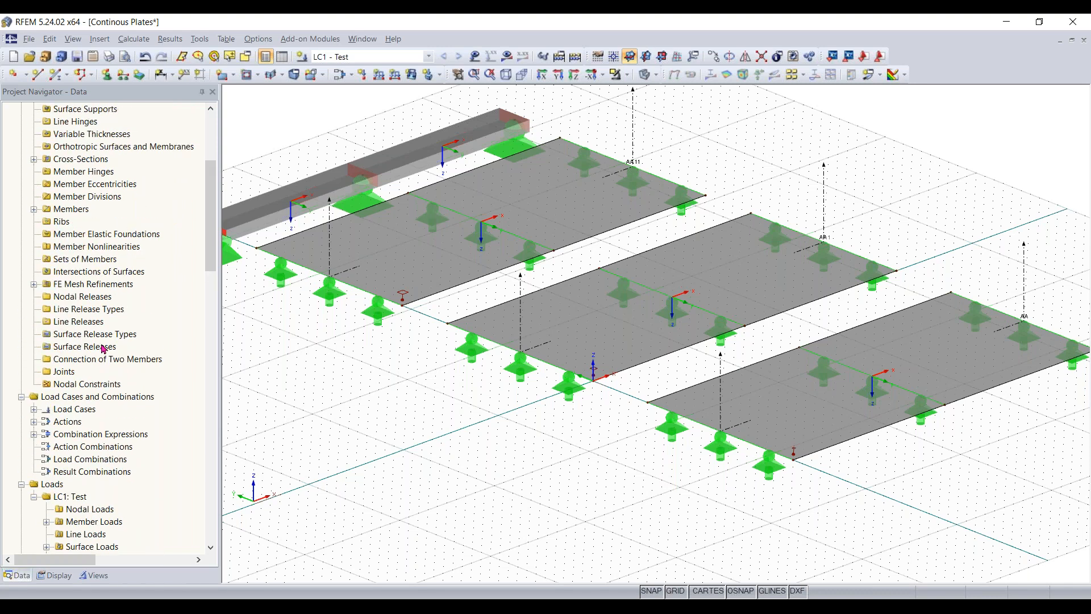
- Rename the middle plate's result section as AB
scroll(103, 349, "down", 10)
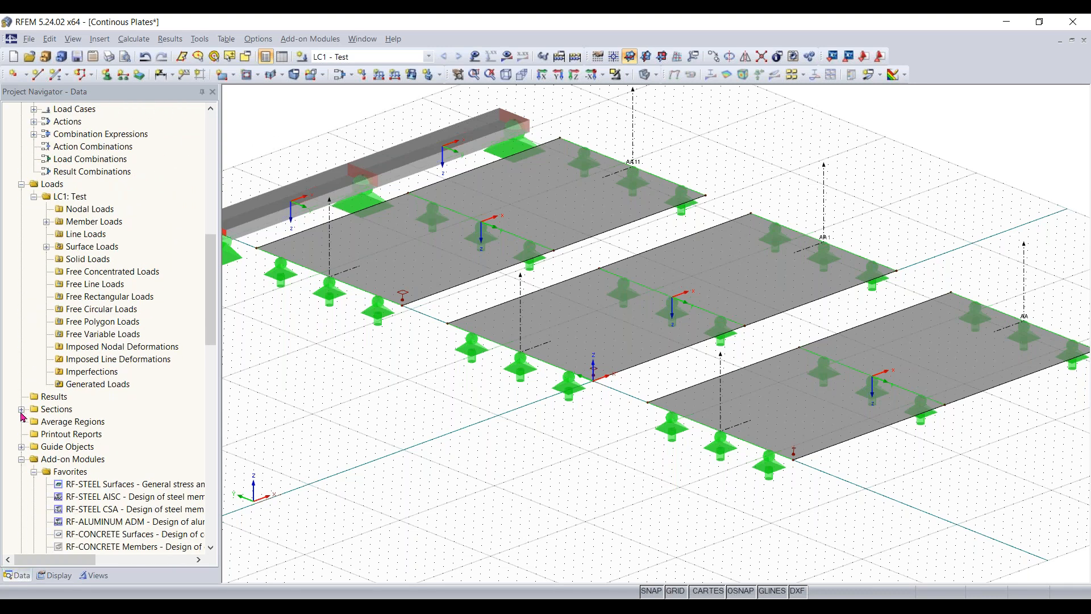
left_click(41, 412)
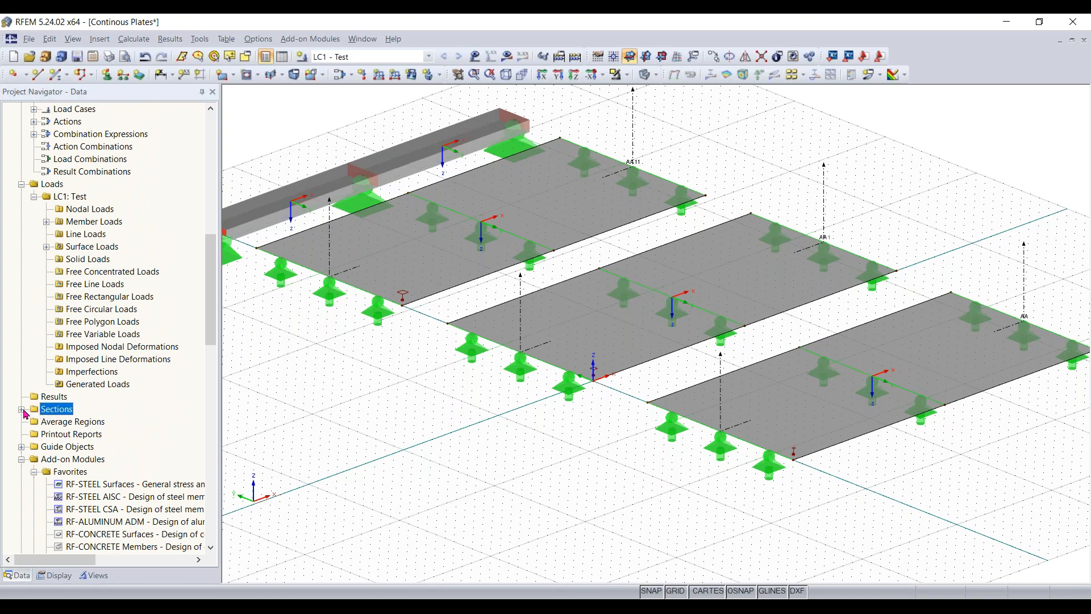
double_click(56, 411)
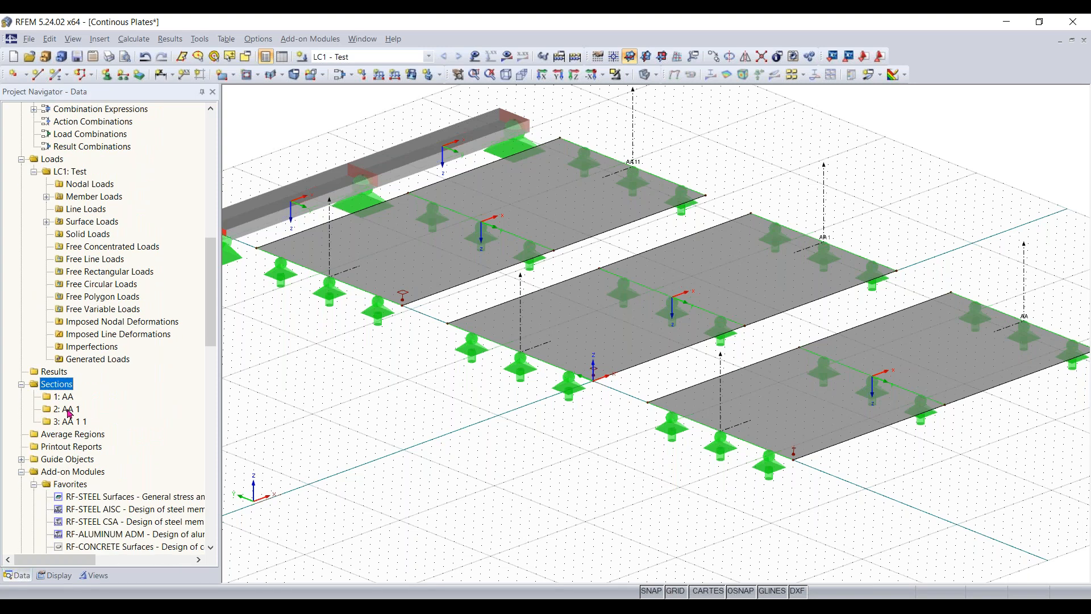
double_click(67, 409)
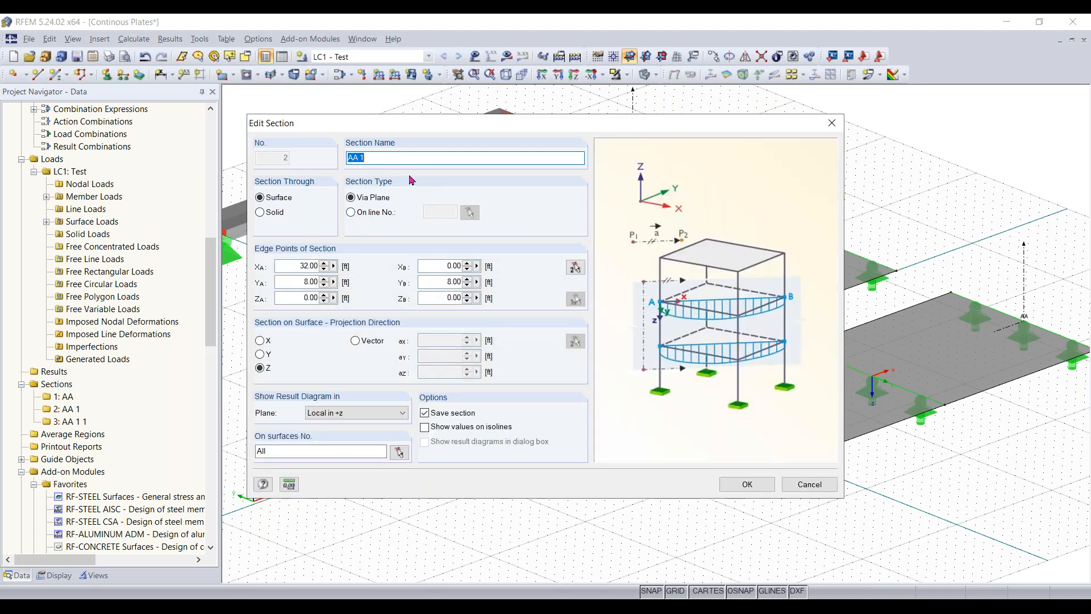
left_click(396, 159)
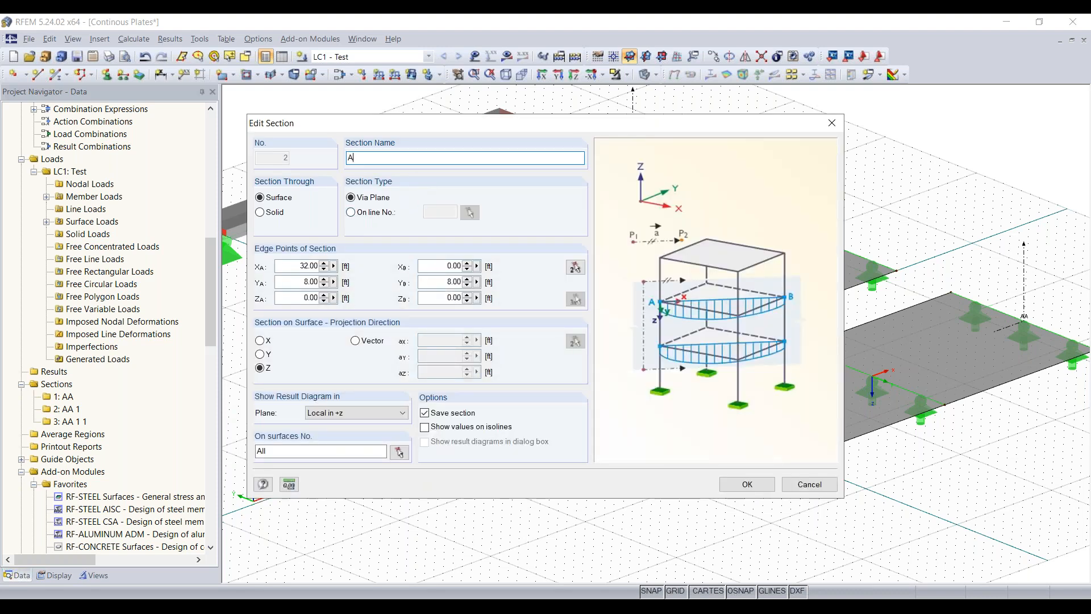
type("B")
left_click(748, 485)
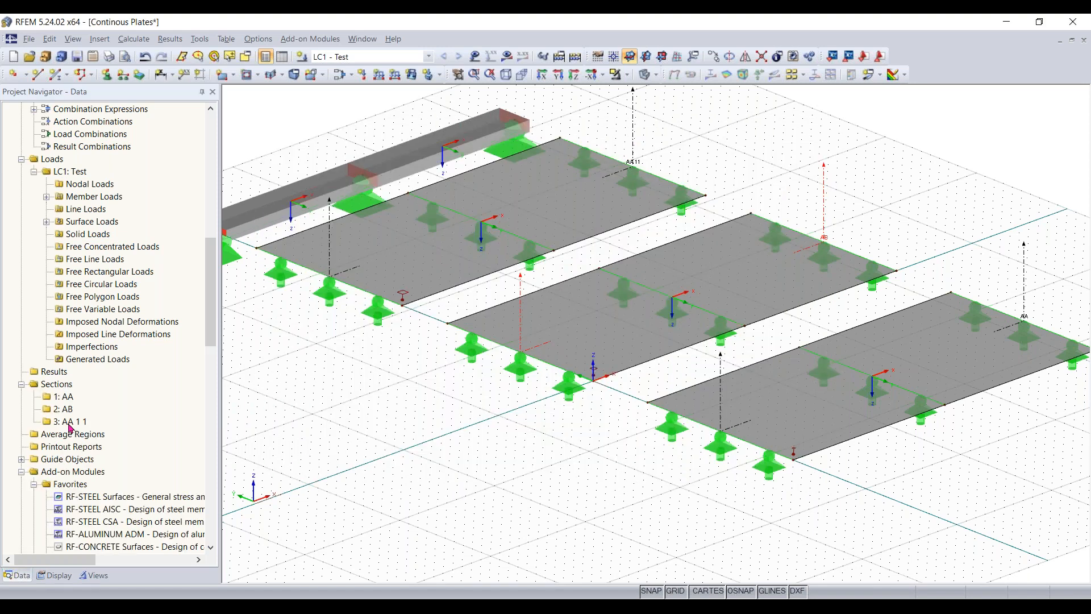
- Rename the result section through the plate beside the beam as AC
double_click(69, 424)
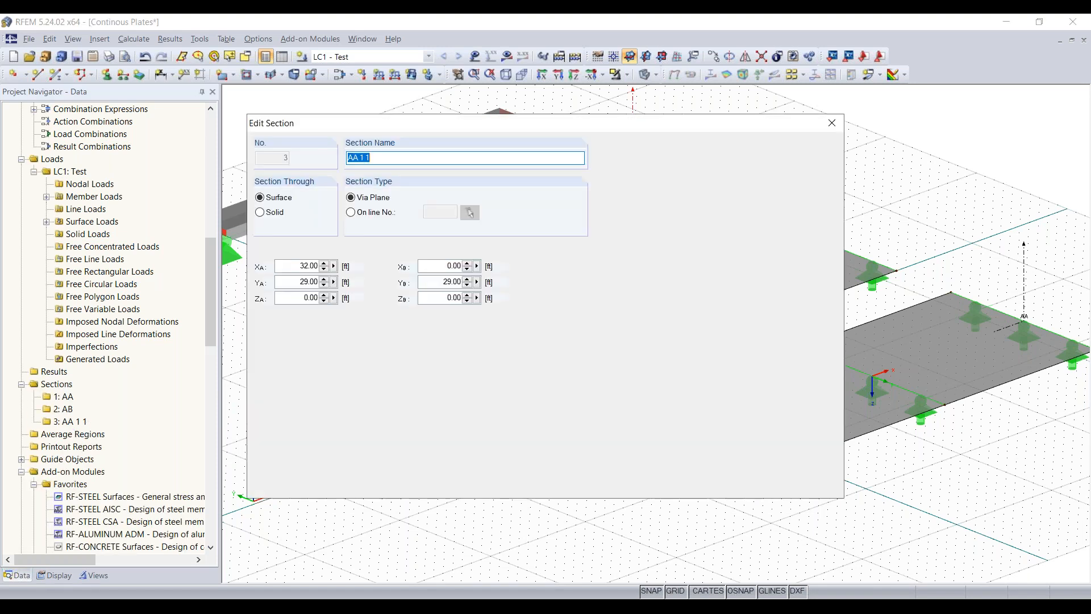
key("BackSpace")
key("BackSpace")
type("V")
type("C")
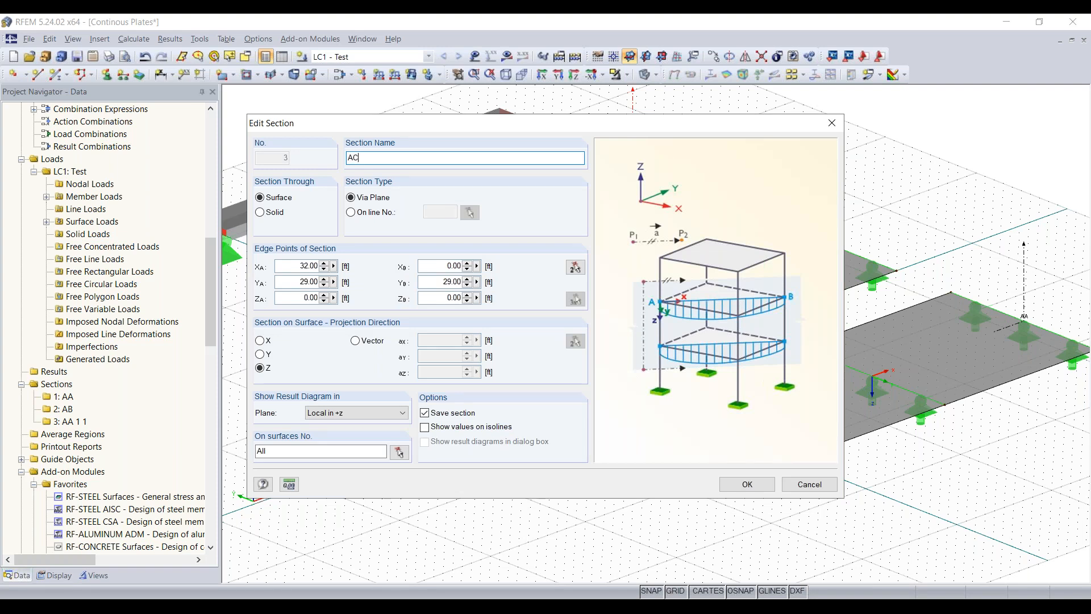
left_click(749, 483)
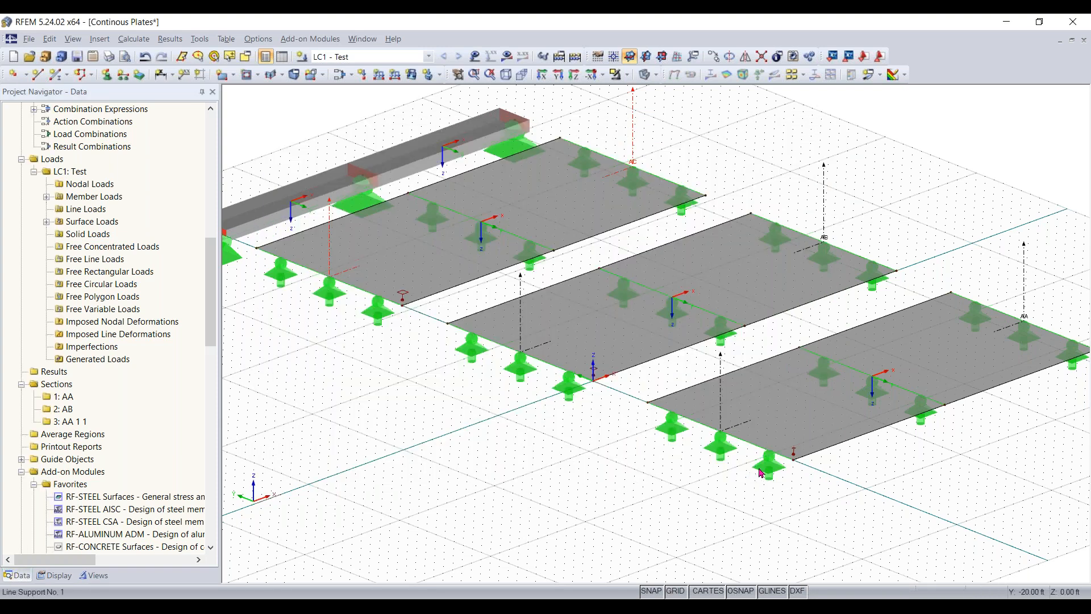
- Display the LC1 loads on all three plates and the beam
scroll(446, 347, "down", 1)
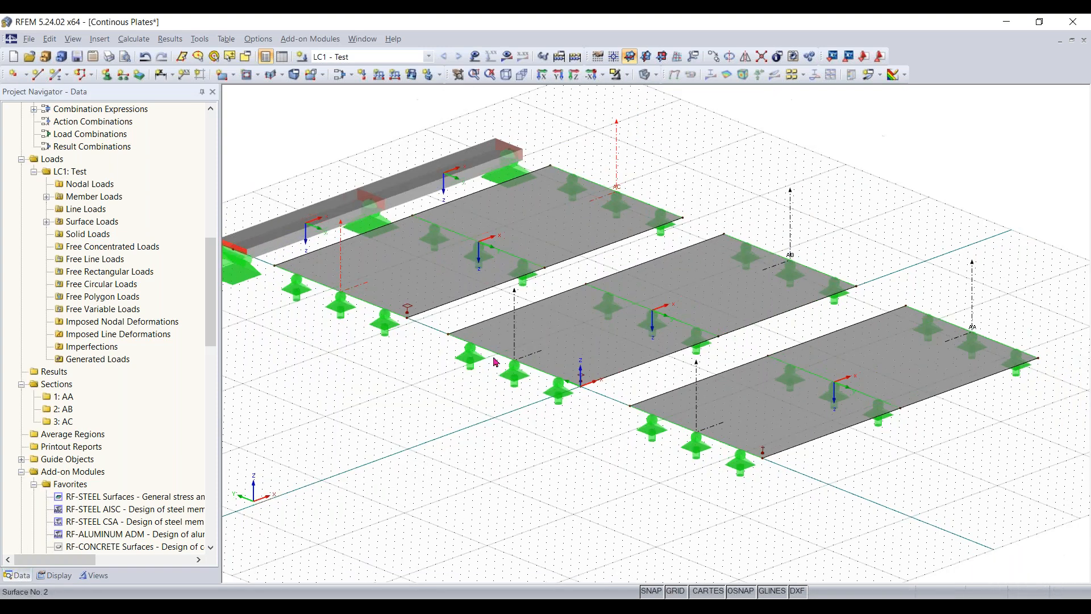
middle_click_drag(428, 367, 478, 370)
scroll(478, 370, "down", 1)
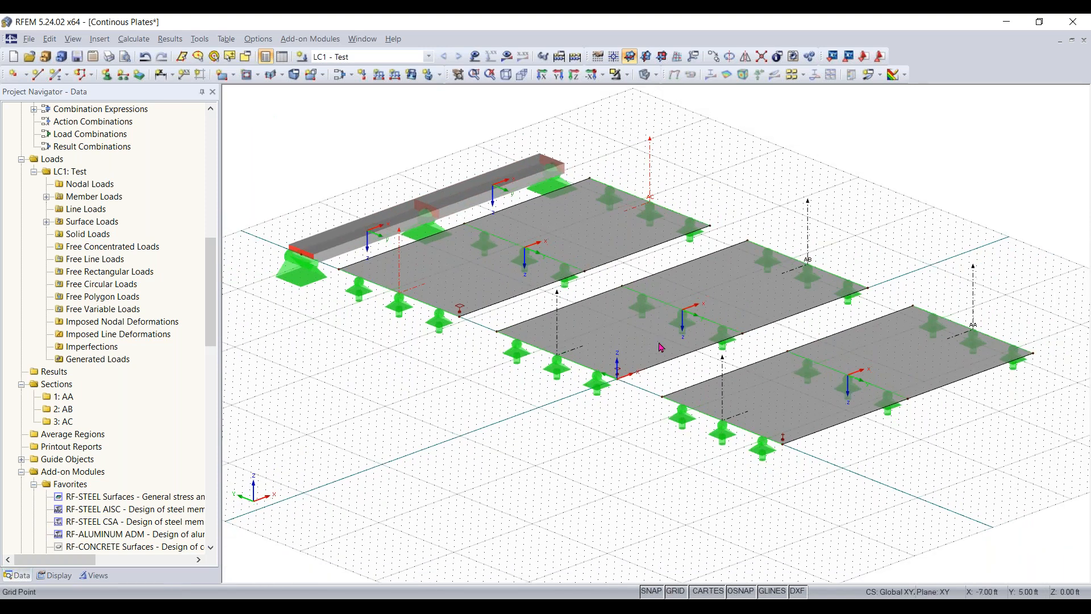
scroll(540, 327, "down", 1)
middle_click_drag(540, 326, 543, 359)
left_click(475, 57)
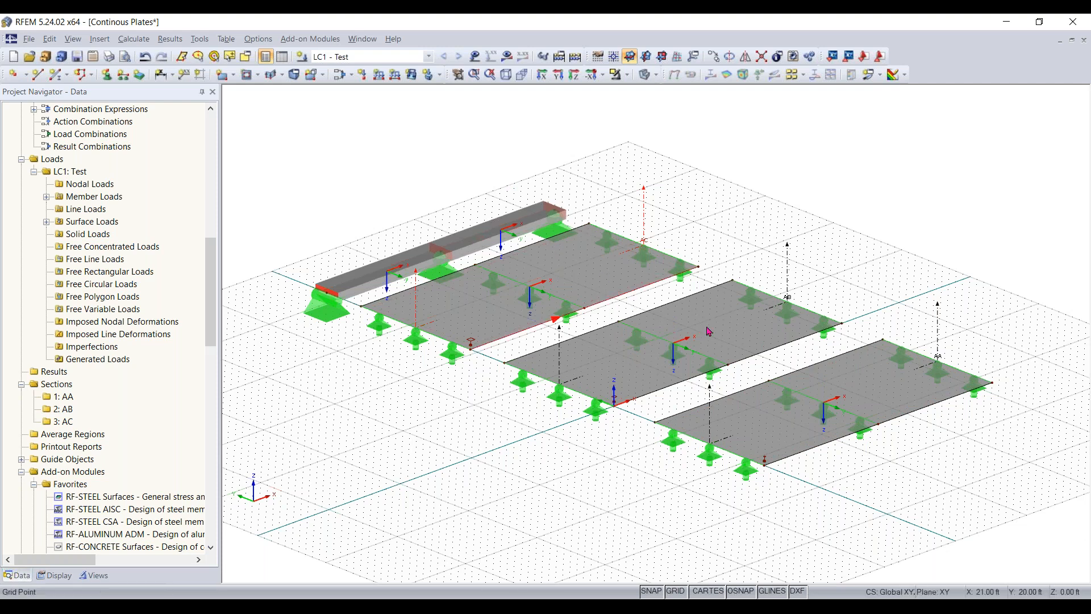
left_click(475, 56)
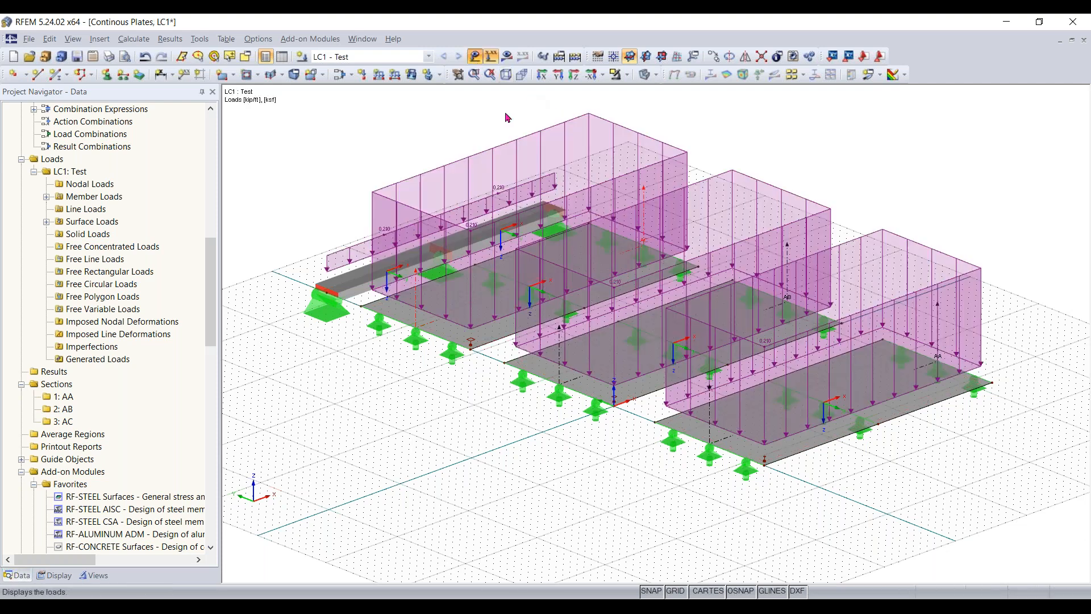
left_click(382, 59)
left_click(382, 64)
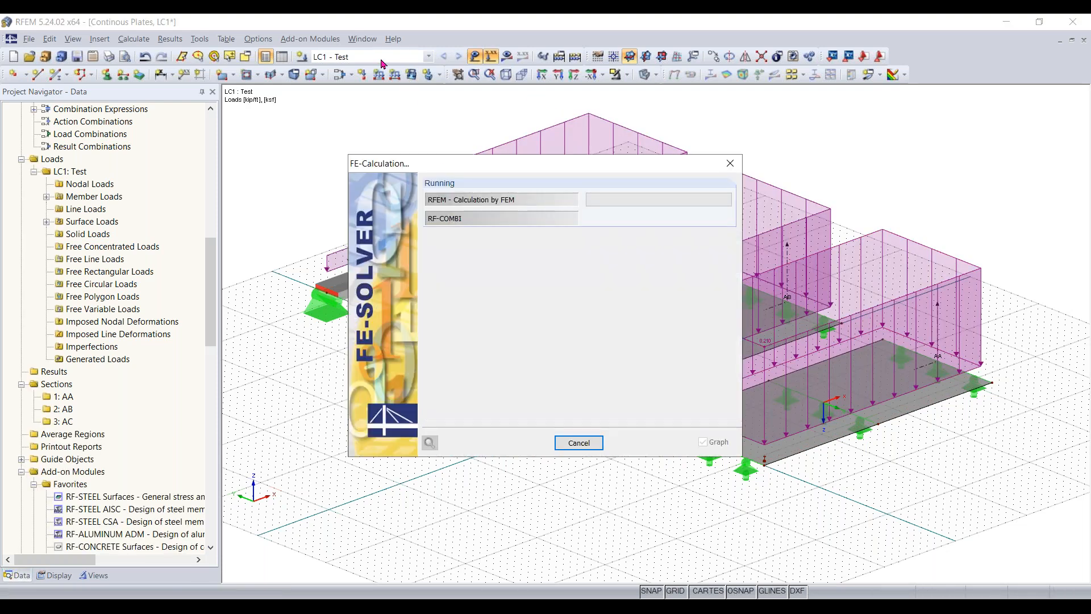
left_click(389, 59)
left_click(390, 59)
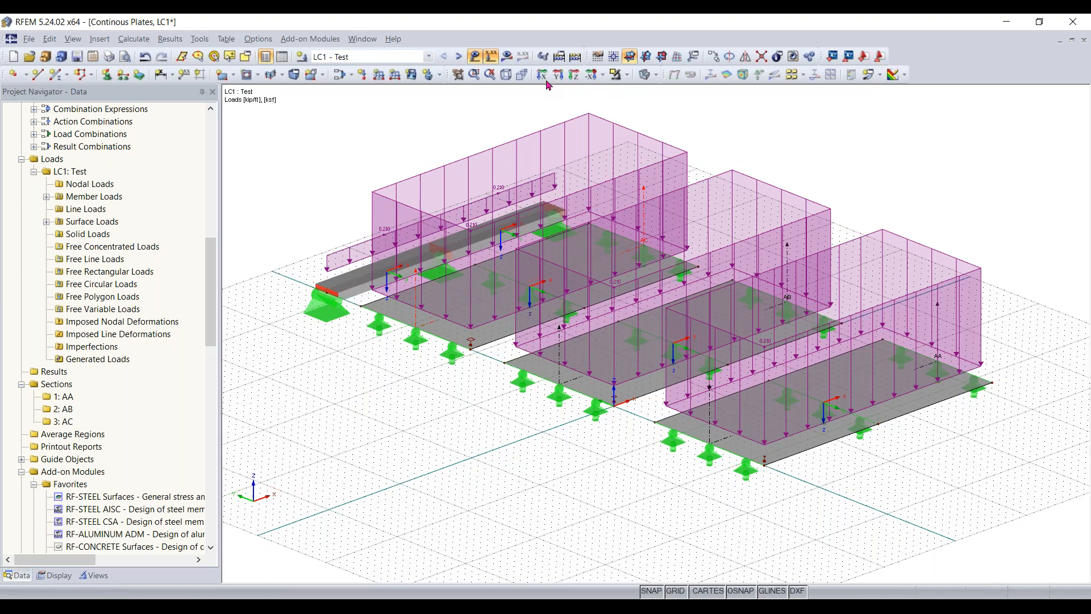
- Run the calculation for load case LC1 only, leaving out the load and result combinations
left_click(142, 39)
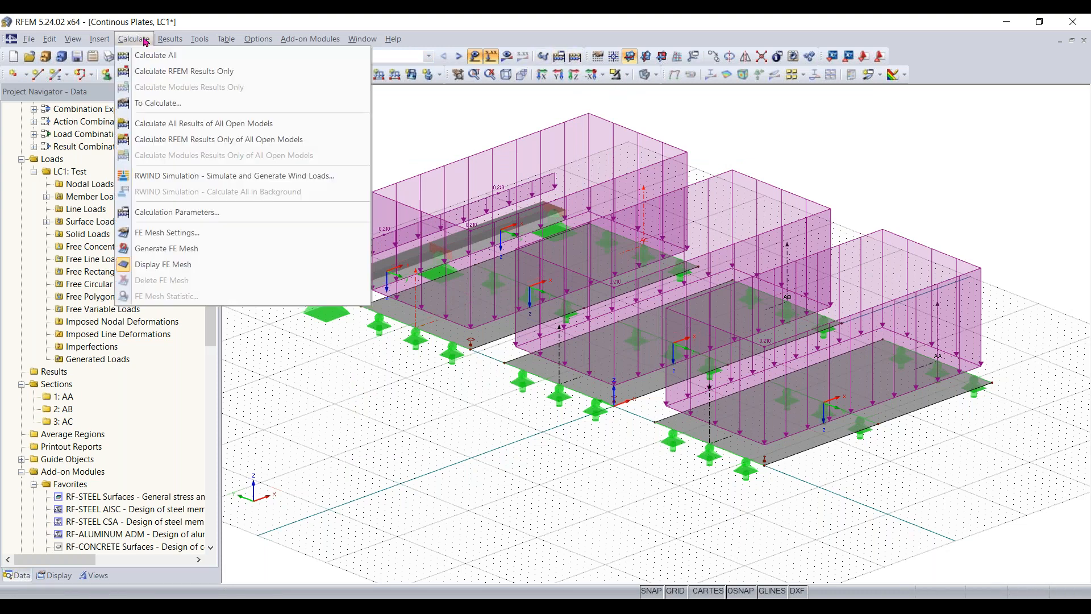
left_click(169, 104)
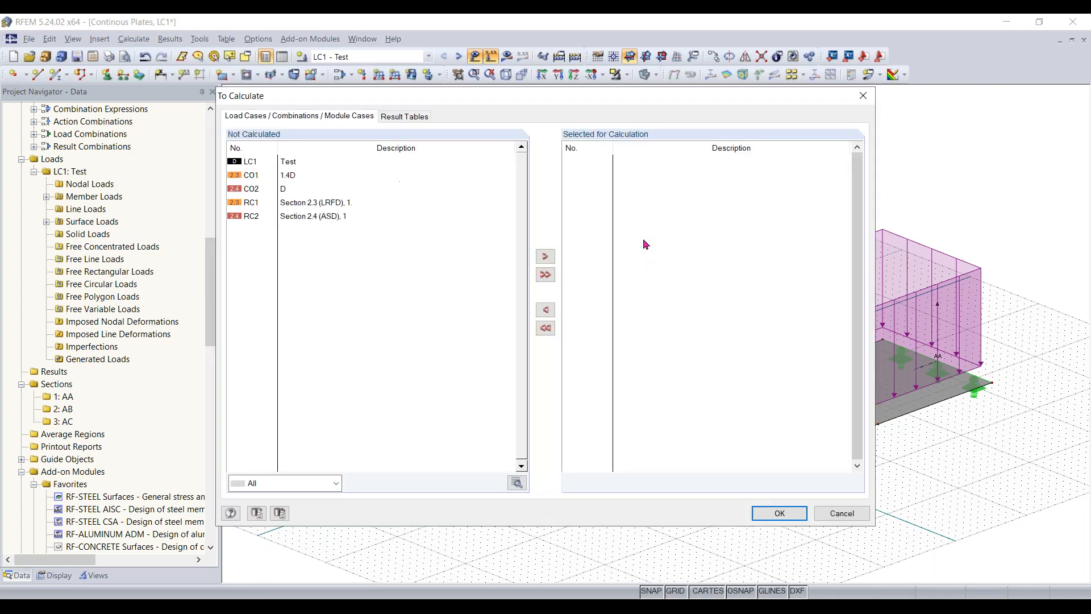
left_click(290, 163)
left_click(545, 256)
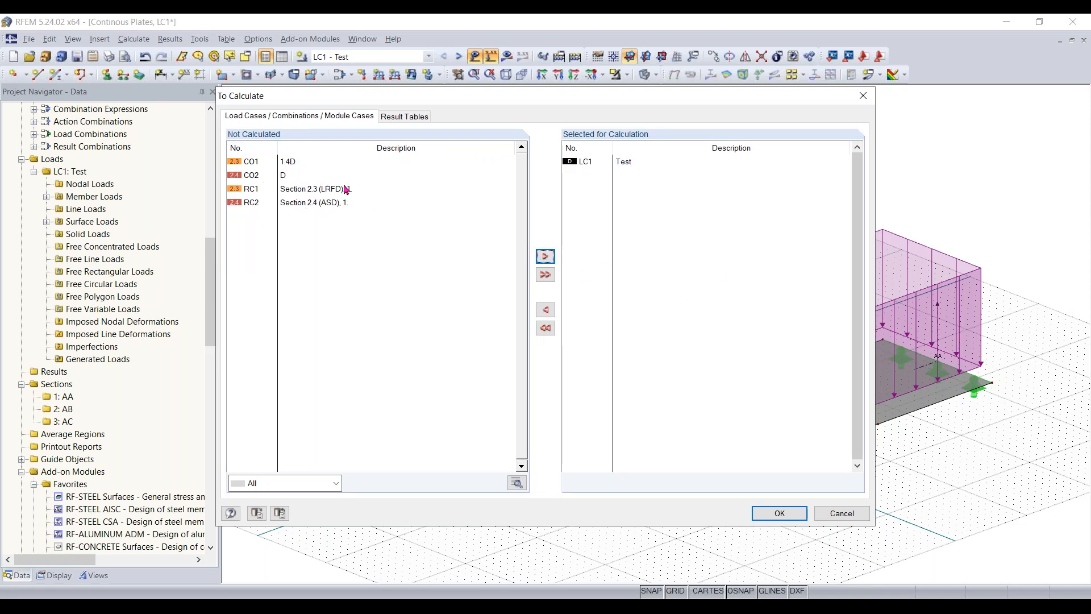
left_click(778, 513)
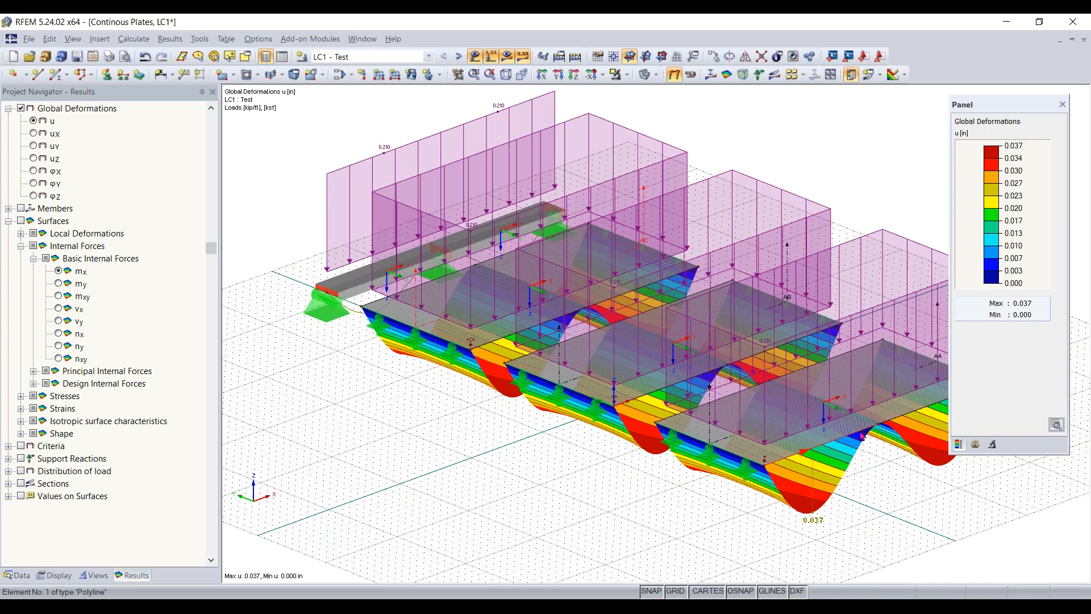
- Examine the LC1 global deformations u of the plates up close, hiding the loads for a clearer view
scroll(852, 432, "up", 4)
scroll(698, 404, "down", 3)
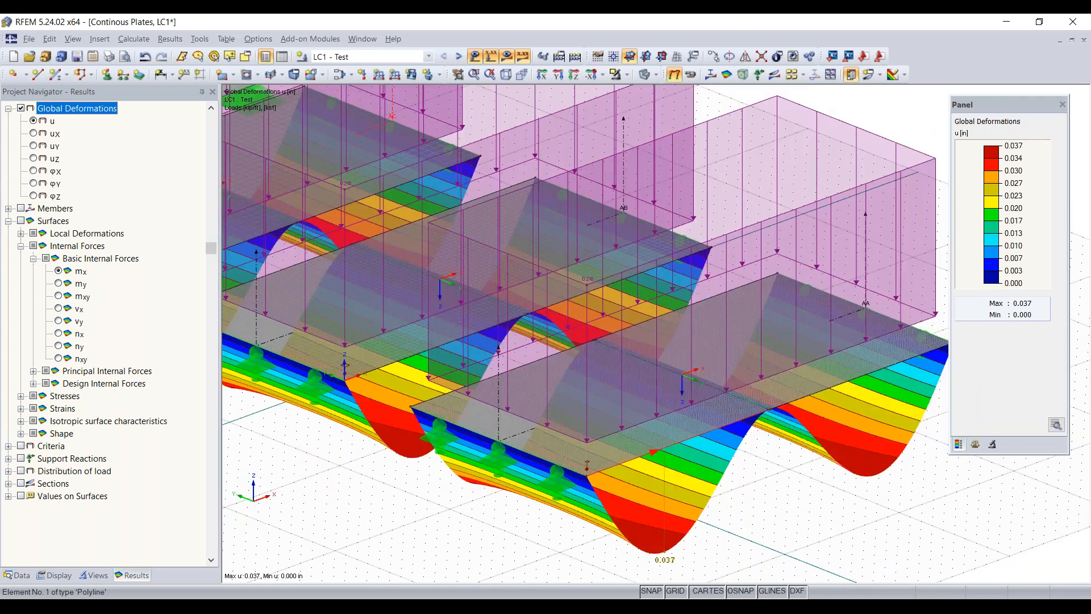
scroll(698, 405, "up", 5)
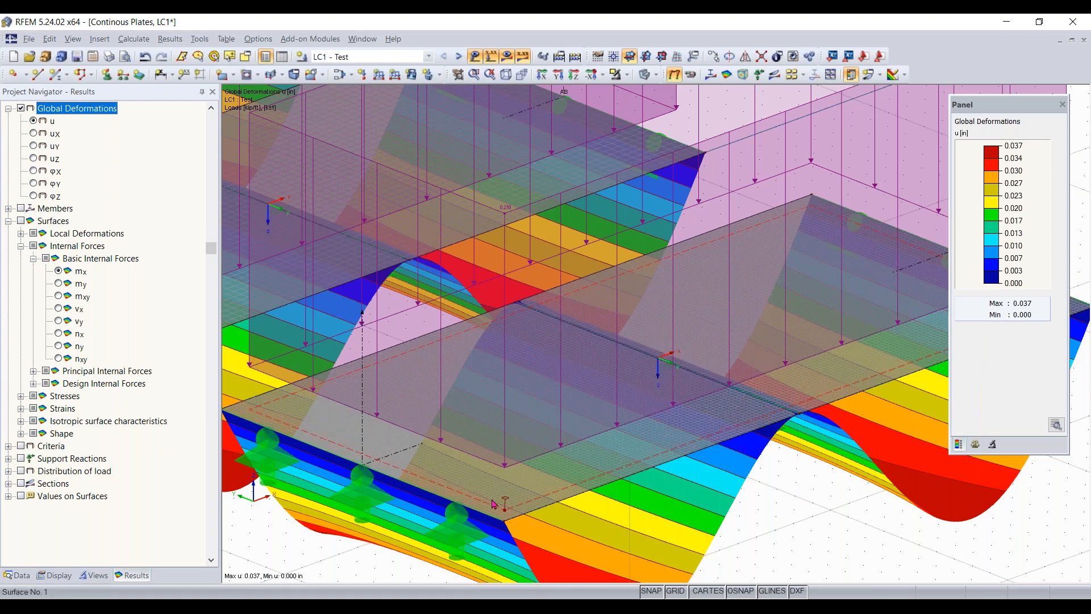
scroll(494, 503, "up", 3)
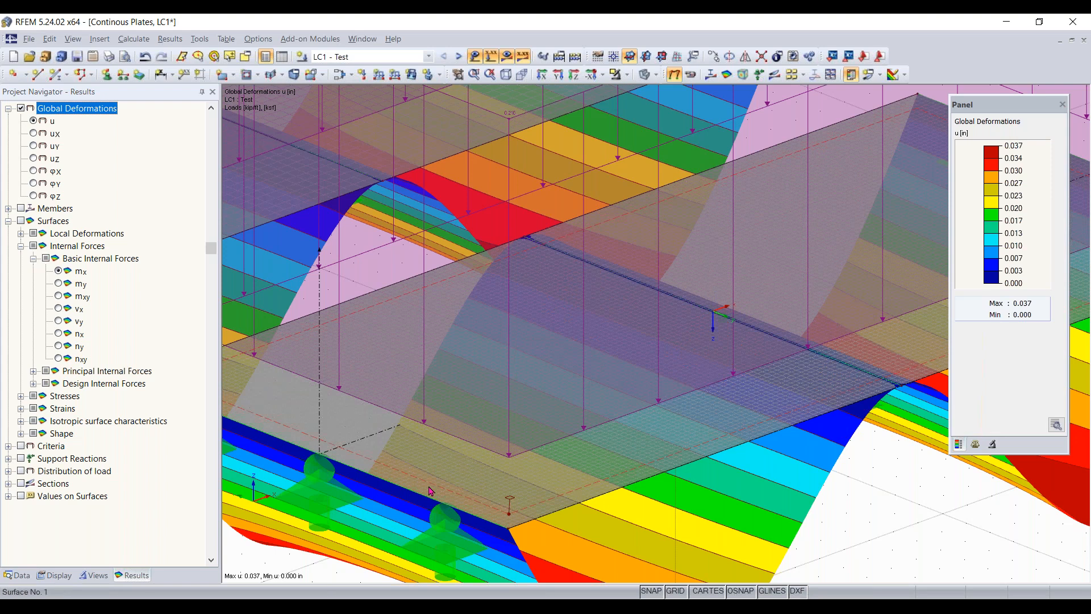
scroll(426, 487, "down", 1)
middle_click_drag(464, 516, 550, 521)
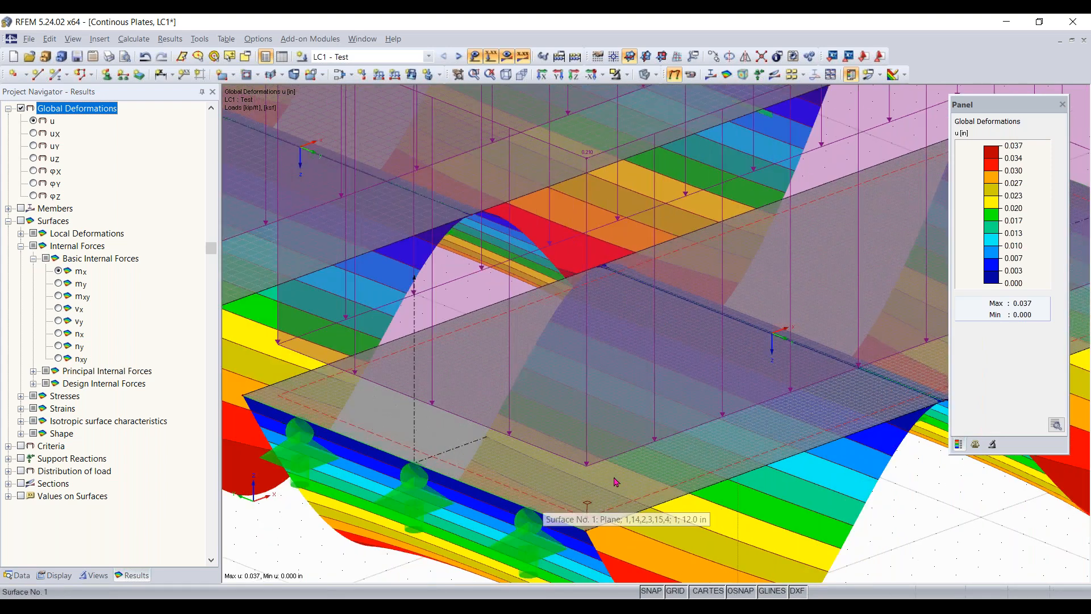
scroll(614, 477, "down", 3)
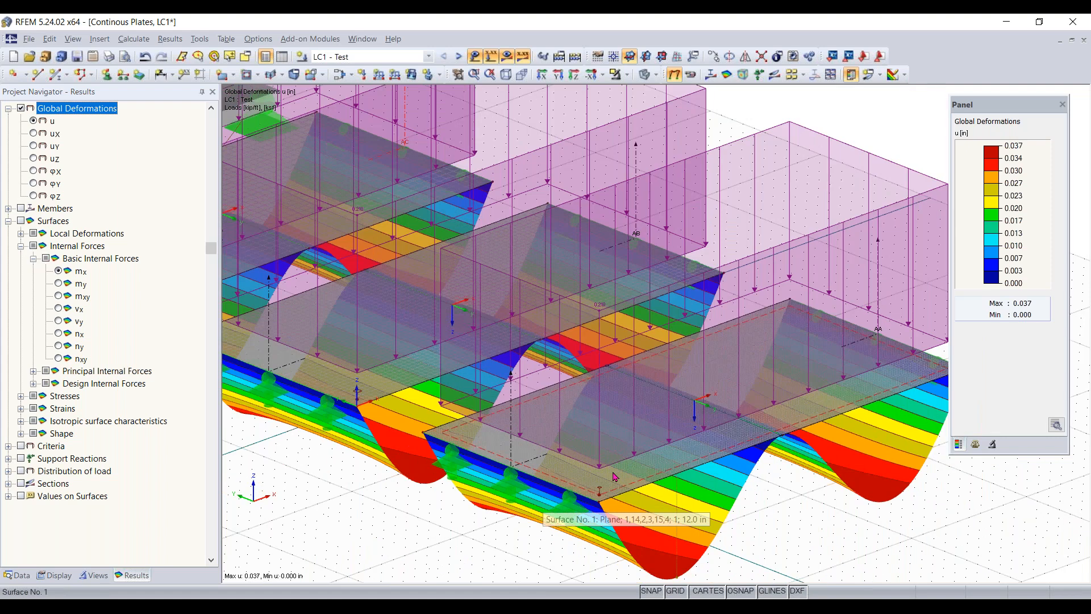
left_click(491, 55)
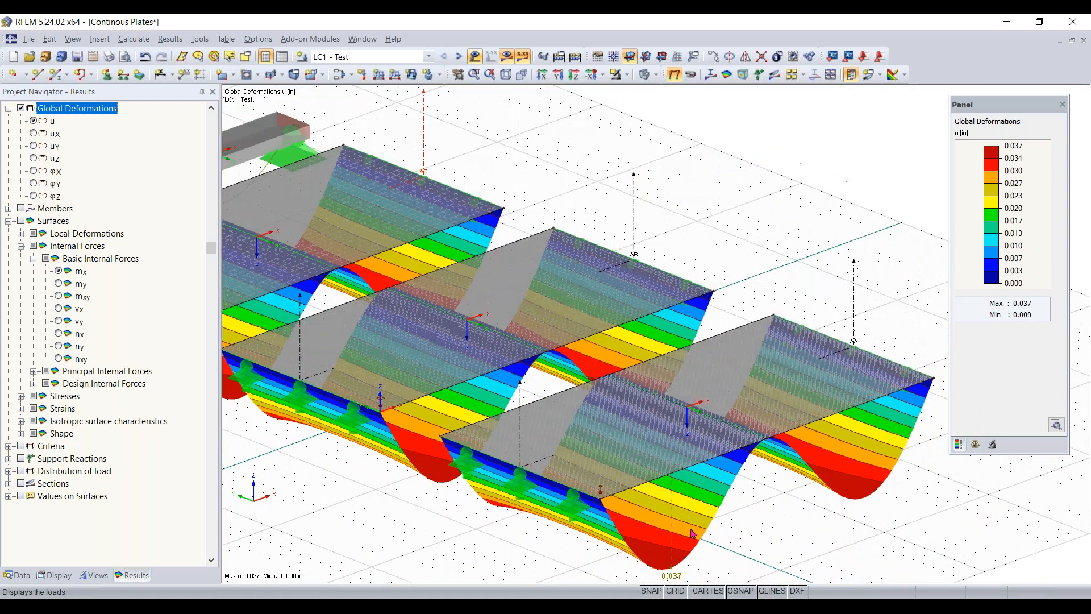
scroll(717, 537, "up", 5)
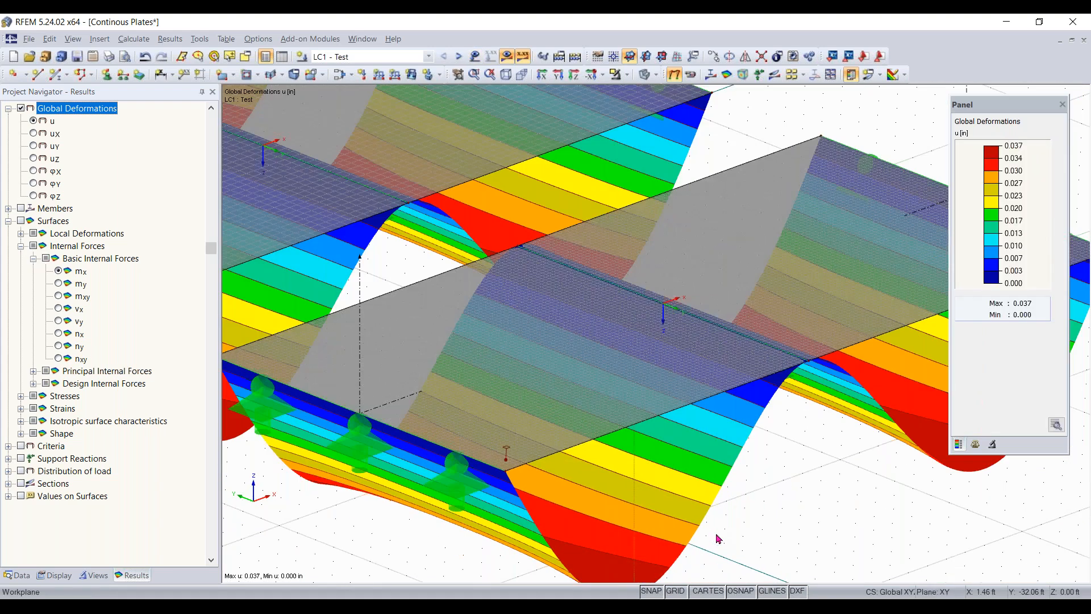
scroll(657, 476, "down", 1)
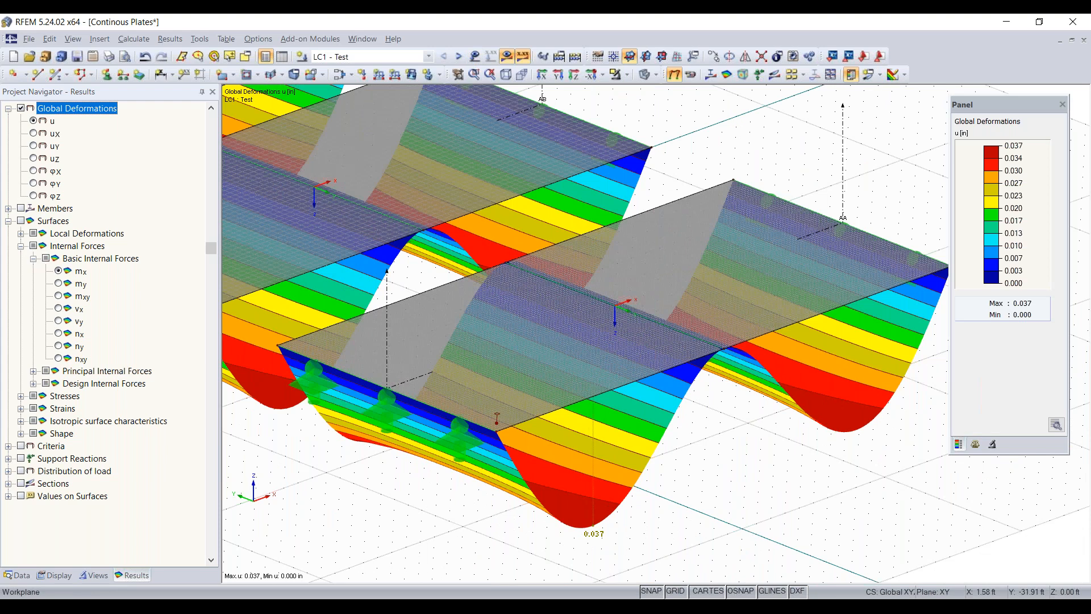
- Hide the results and loads and switch the model to wireframe display to compare the three plates' FE meshes
left_click(507, 57)
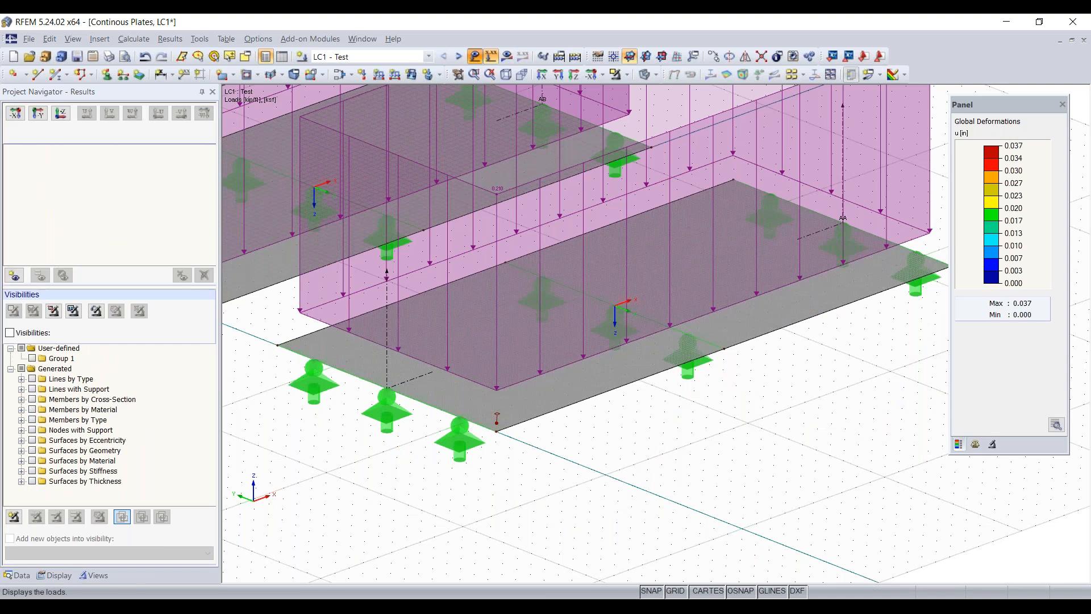
left_click(477, 58)
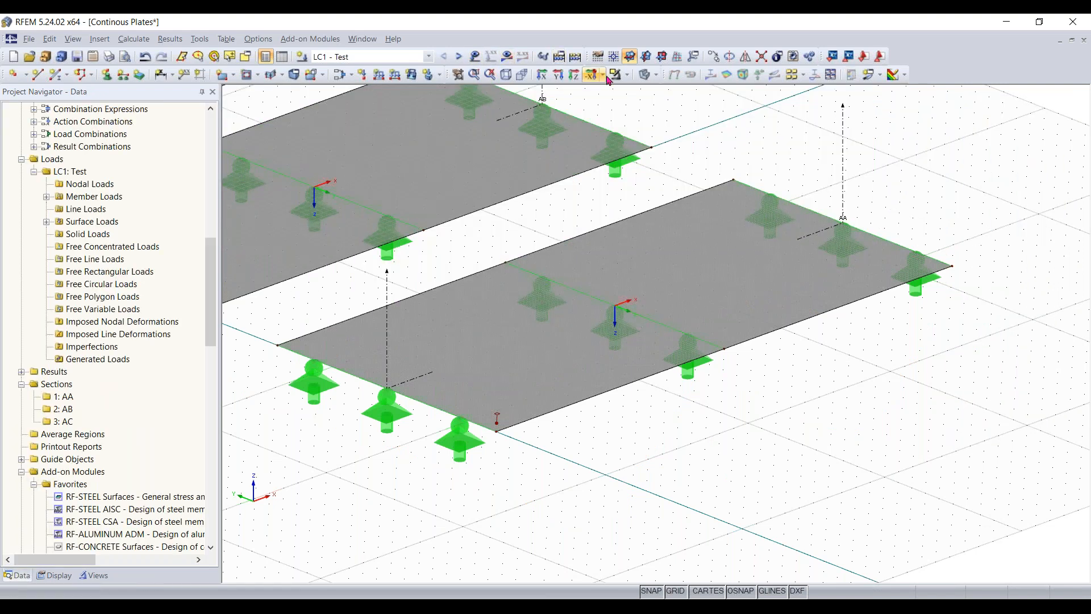
left_click(646, 77)
middle_click_drag(389, 459, 538, 461)
scroll(503, 467, "down", 3)
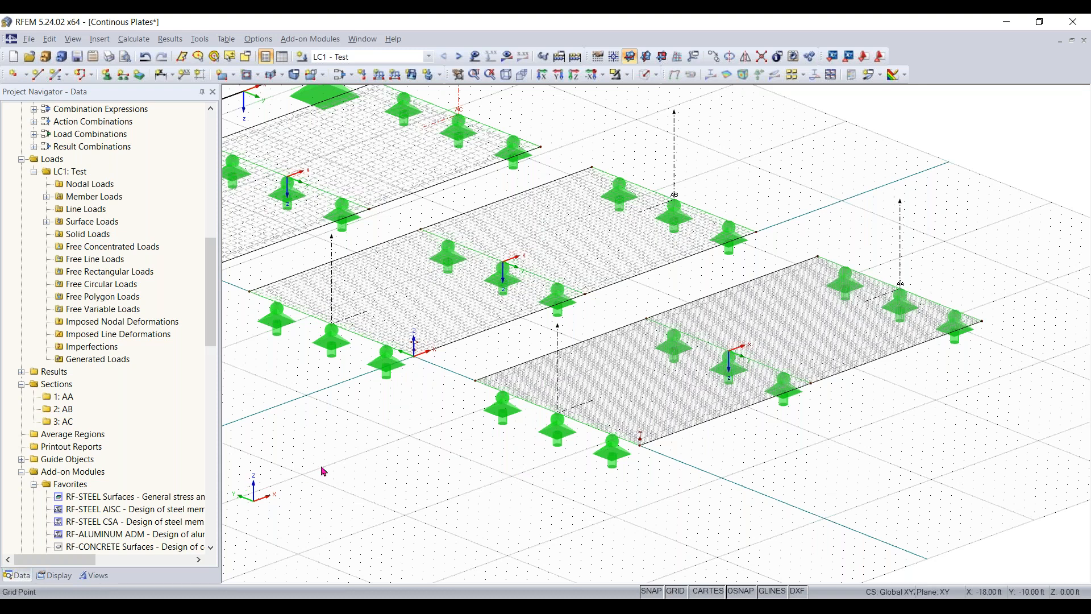
scroll(322, 474, "down", 1)
middle_click_drag(391, 475, 499, 512)
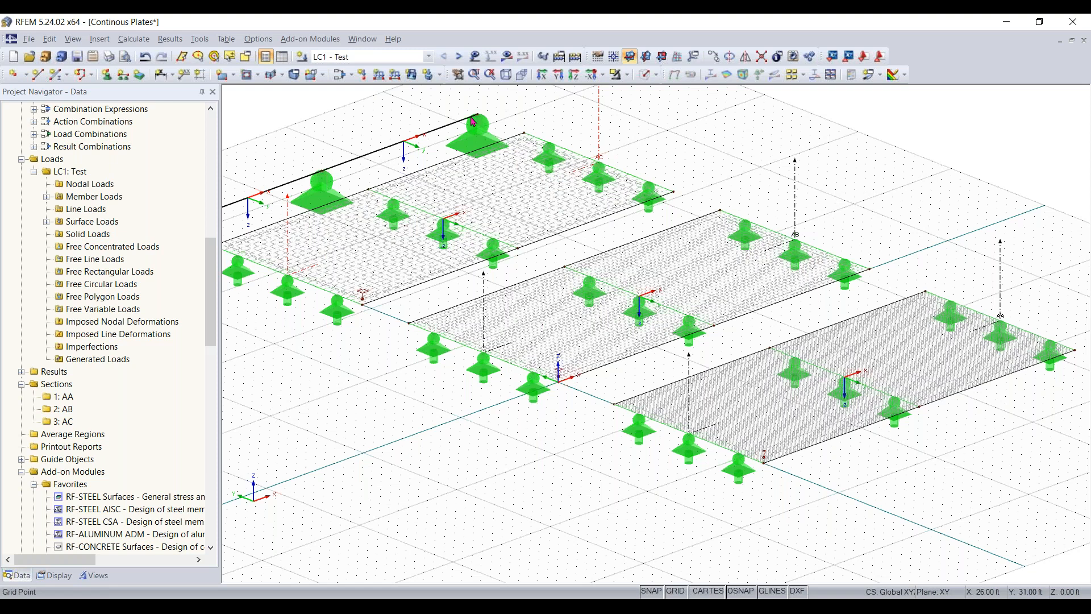
- Display the LC1 global deformations on the wireframe model and view all three plates together with the beam
left_click(506, 56)
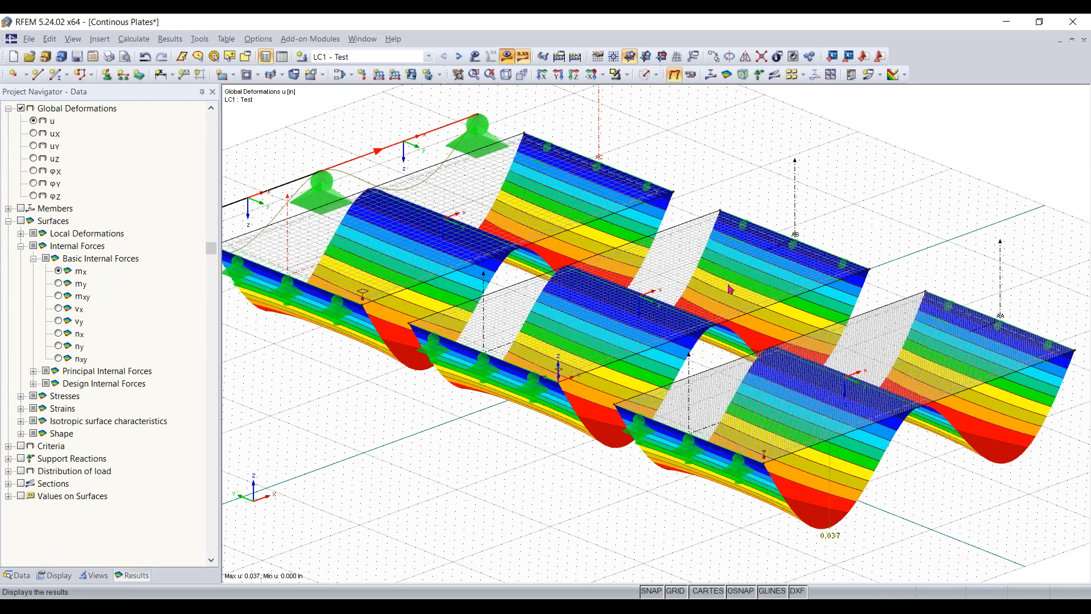
scroll(784, 319, "down", 1)
middle_click_drag(831, 204, 730, 223)
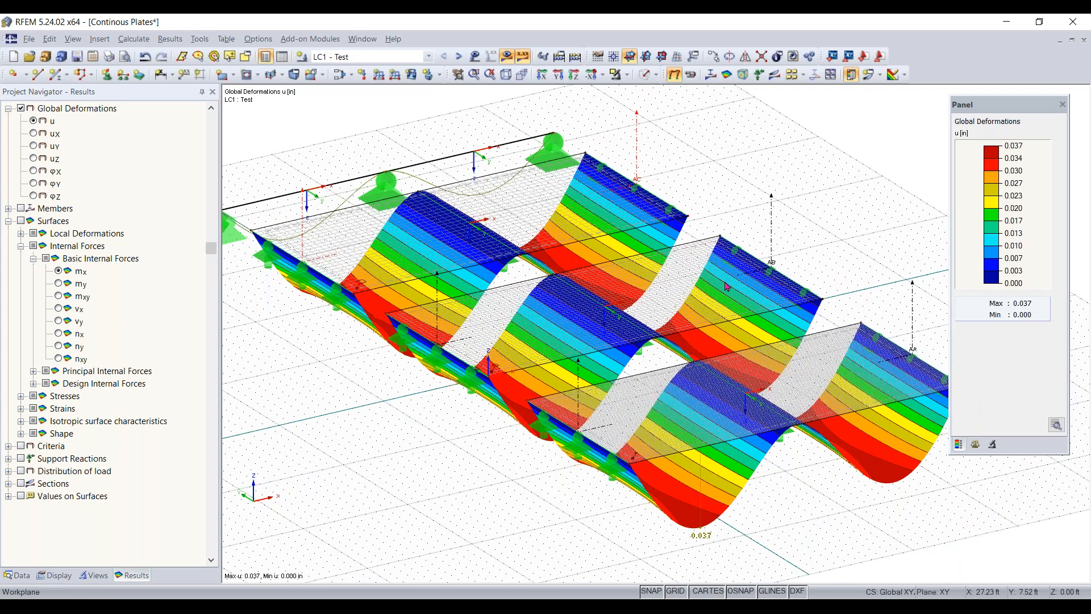
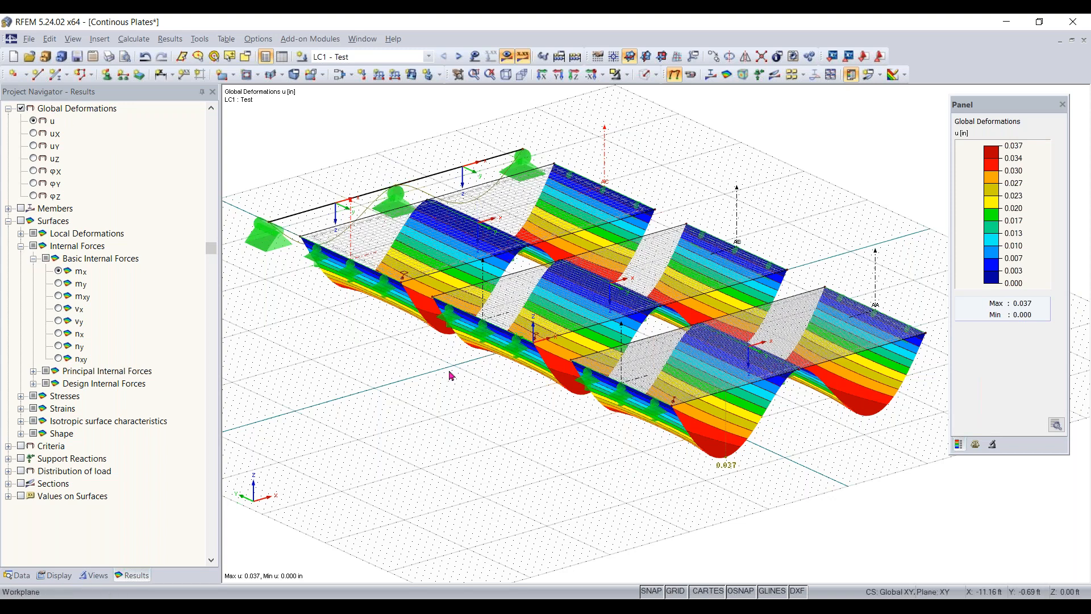
middle_click_drag(451, 372, 559, 369, "ctrl")
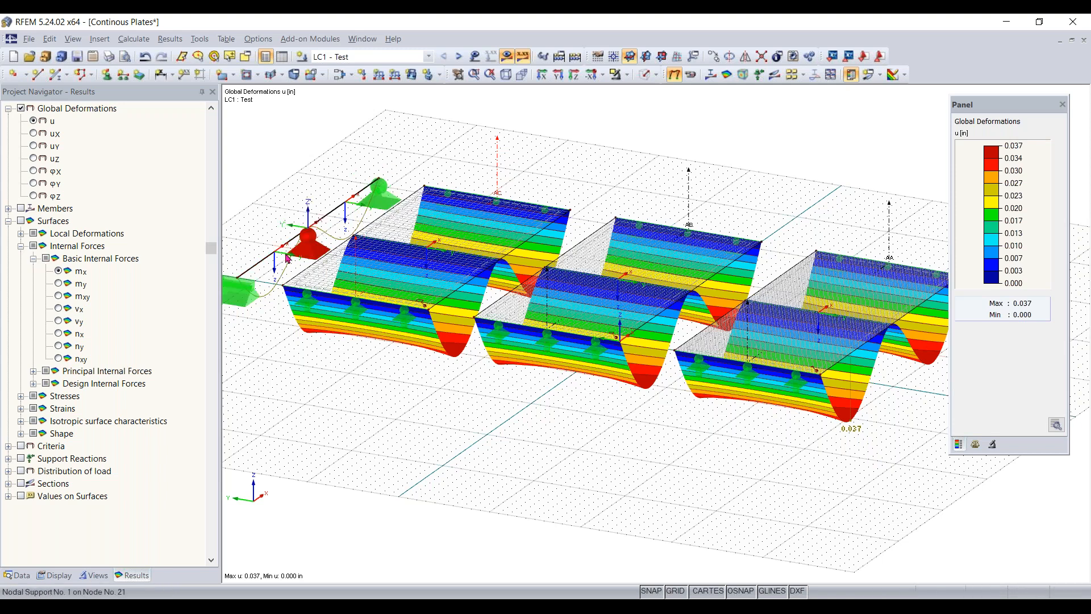
middle_click_drag(745, 489, 657, 502)
right_click(658, 503)
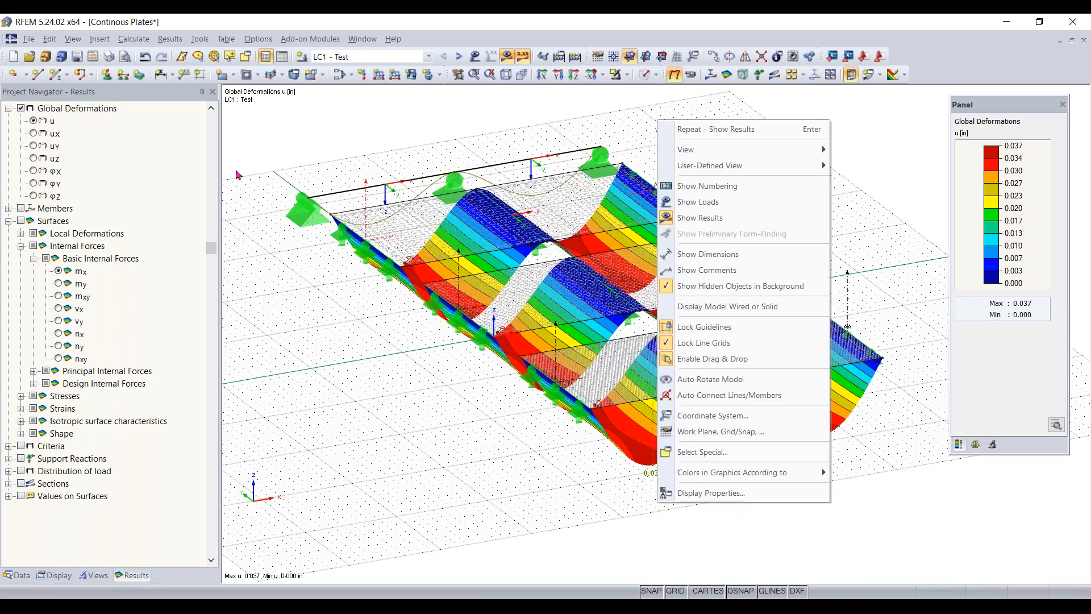
left_click(249, 196)
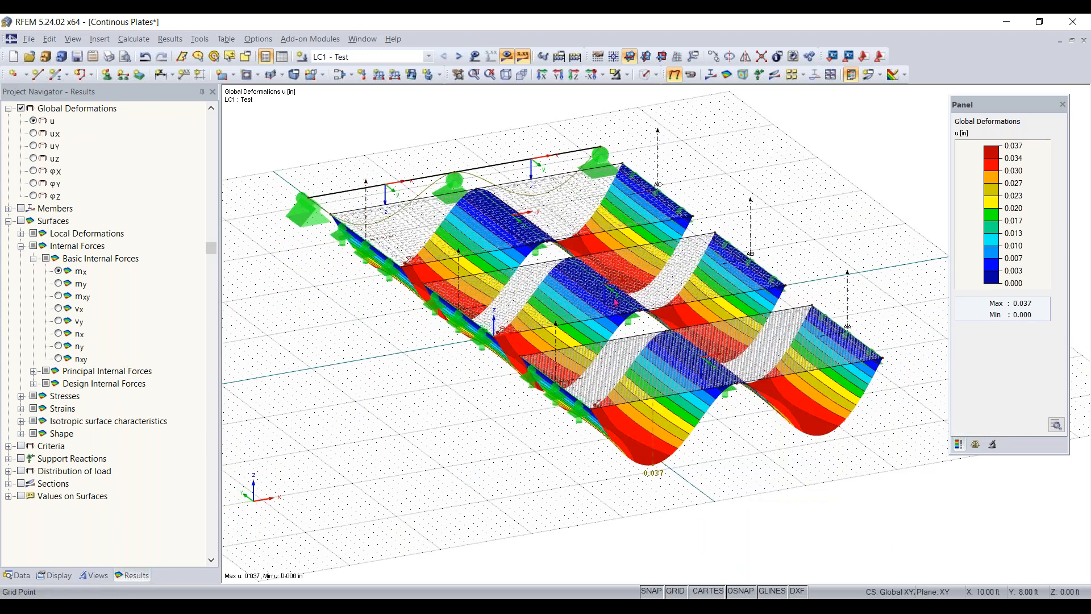
middle_click_drag(470, 409, 226, 166)
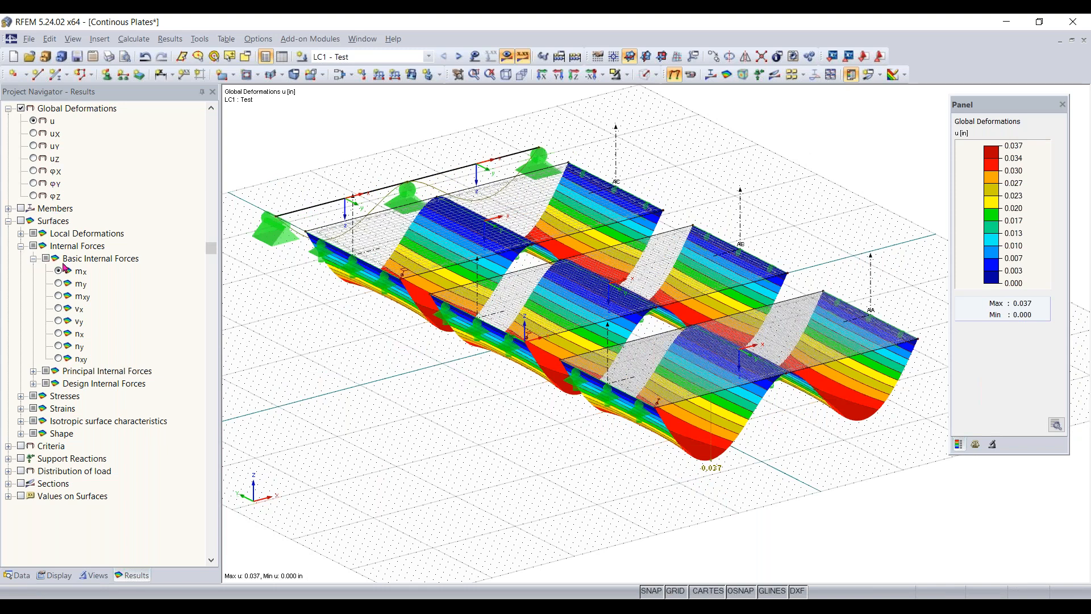
- Replace the global deformations with the beam's LC1 member internal forces My and look at the moment diagram up close
left_click(10, 209)
scroll(46, 181, "up", 3)
scroll(48, 185, "up", 3)
left_click(21, 209)
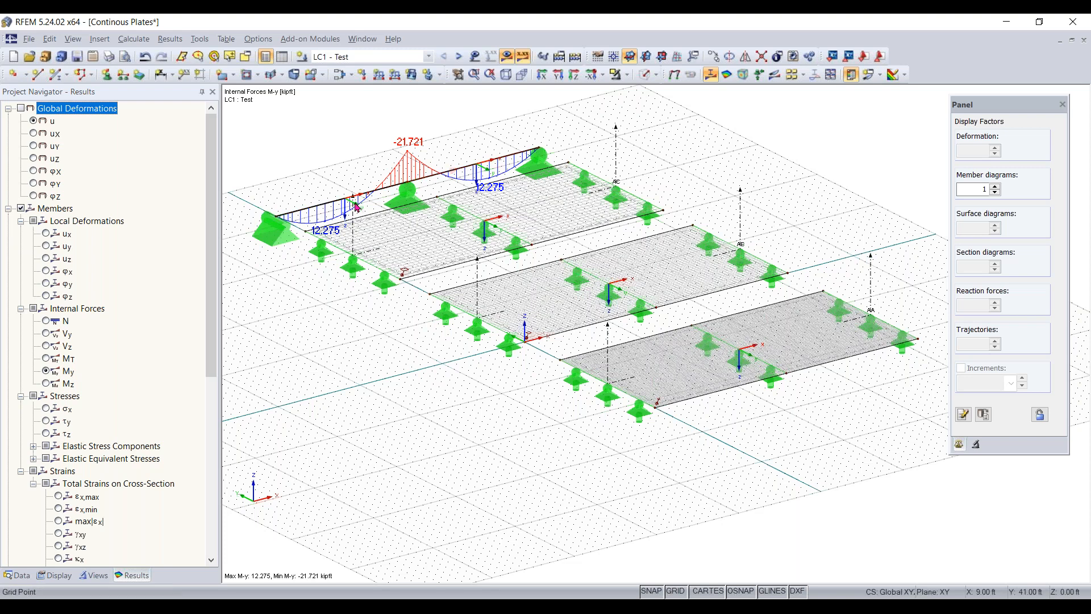
scroll(391, 189, "up", 1)
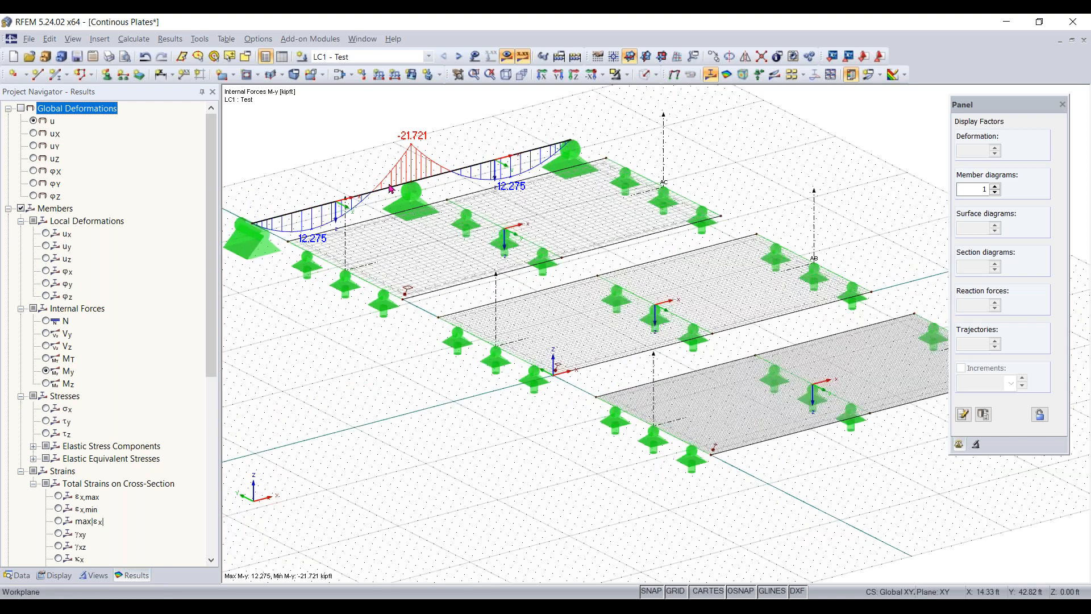
scroll(389, 186, "up", 1)
middle_click_drag(389, 185, 438, 200)
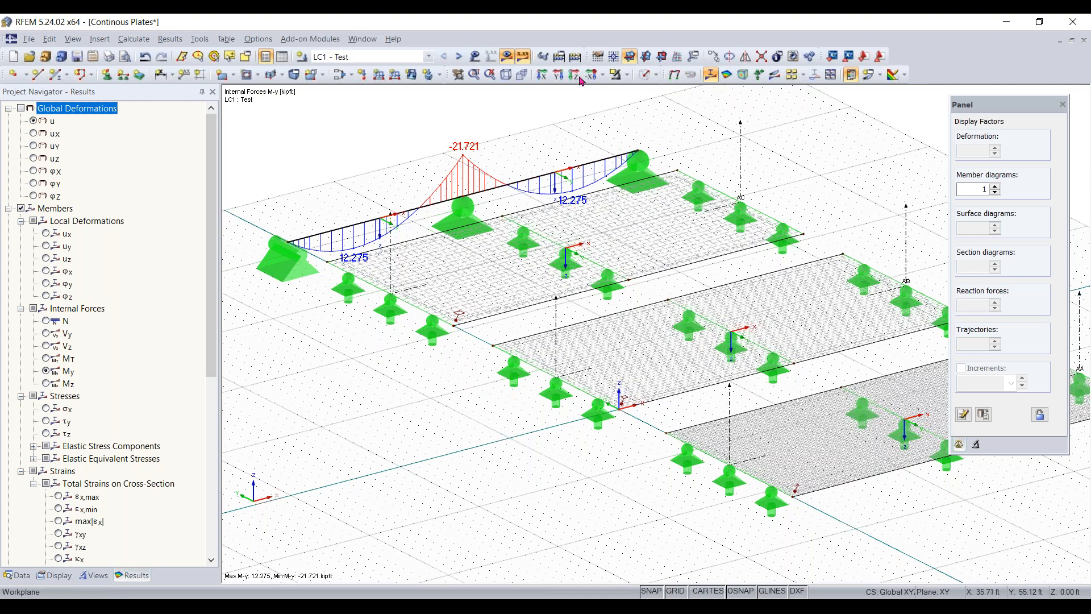
- Check the beam and plates in solid display, and return the model to wireframe display
left_click(645, 76)
left_click(646, 79)
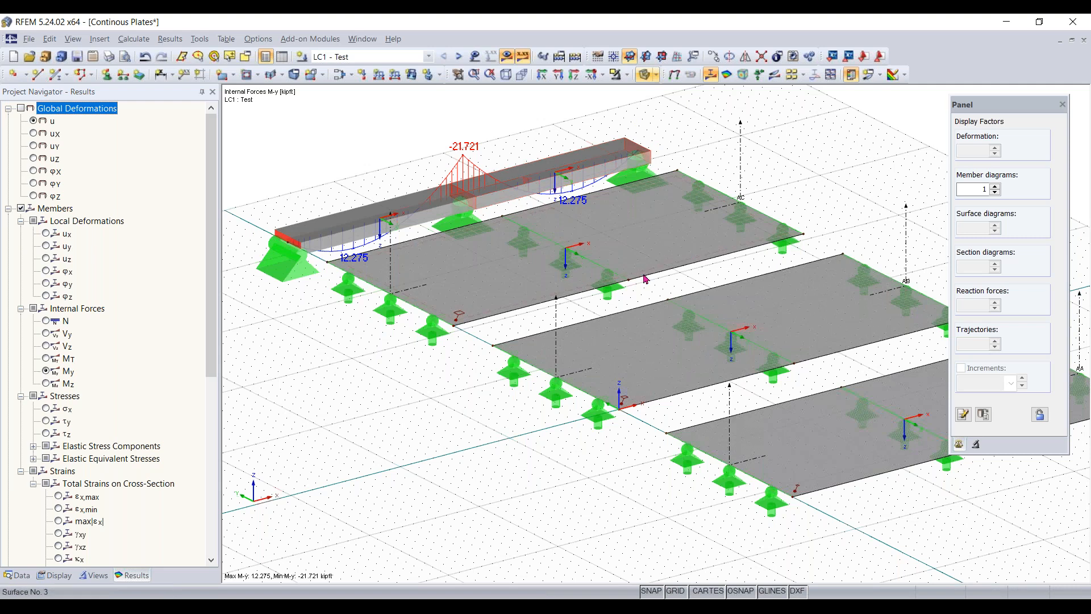
scroll(645, 279, "down", 1)
middle_click_drag(645, 279, 576, 265)
left_click(645, 76)
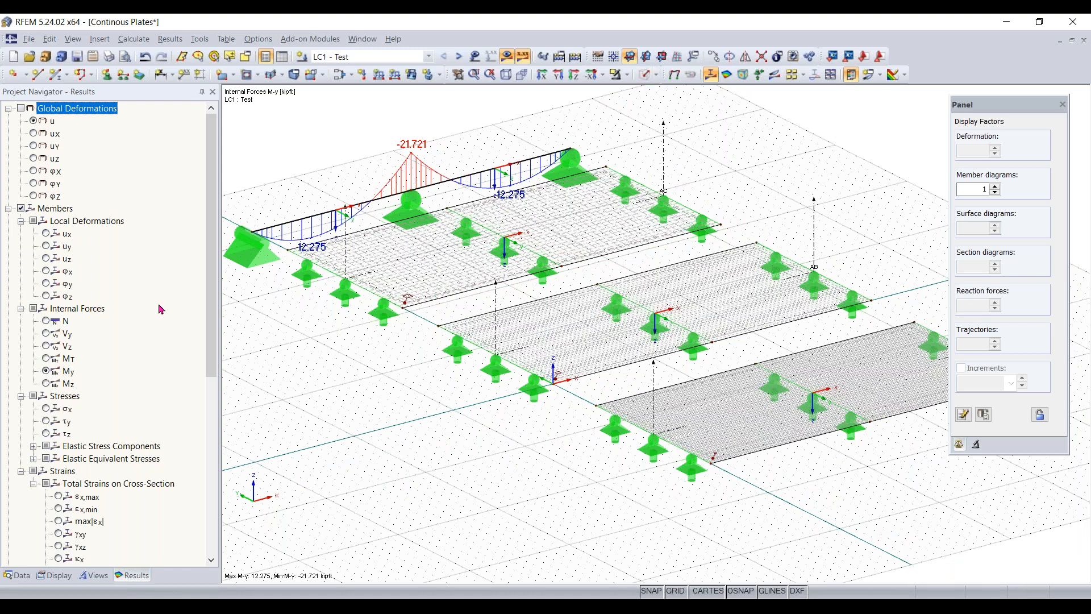
- Display the surface basic internal forces mx on the three plates alongside the beam's My diagram, with the color legend closer to the plates
scroll(161, 310, "down", 8)
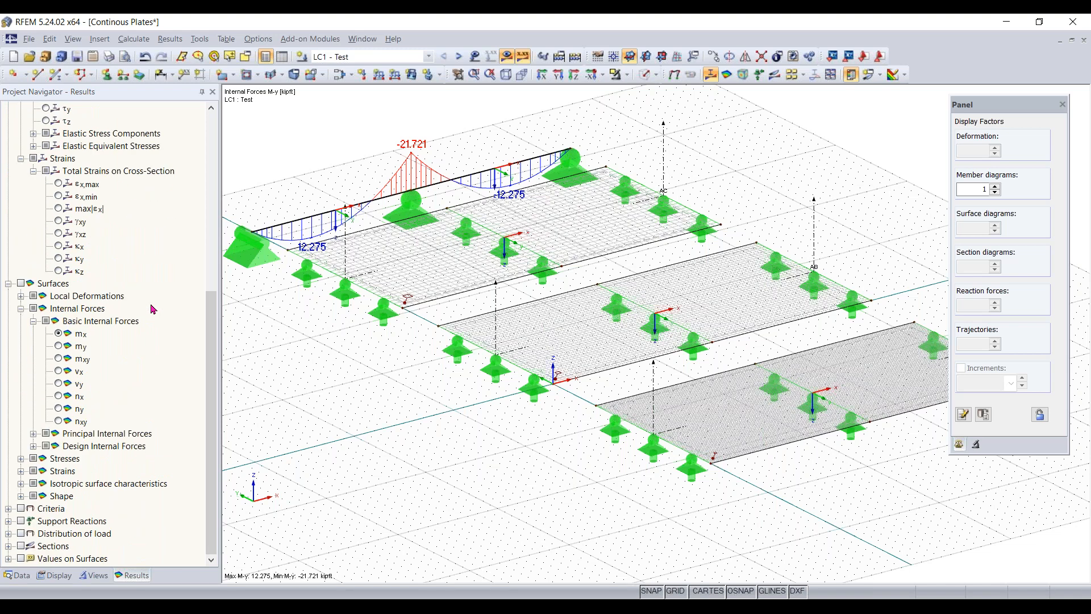
left_click(21, 283)
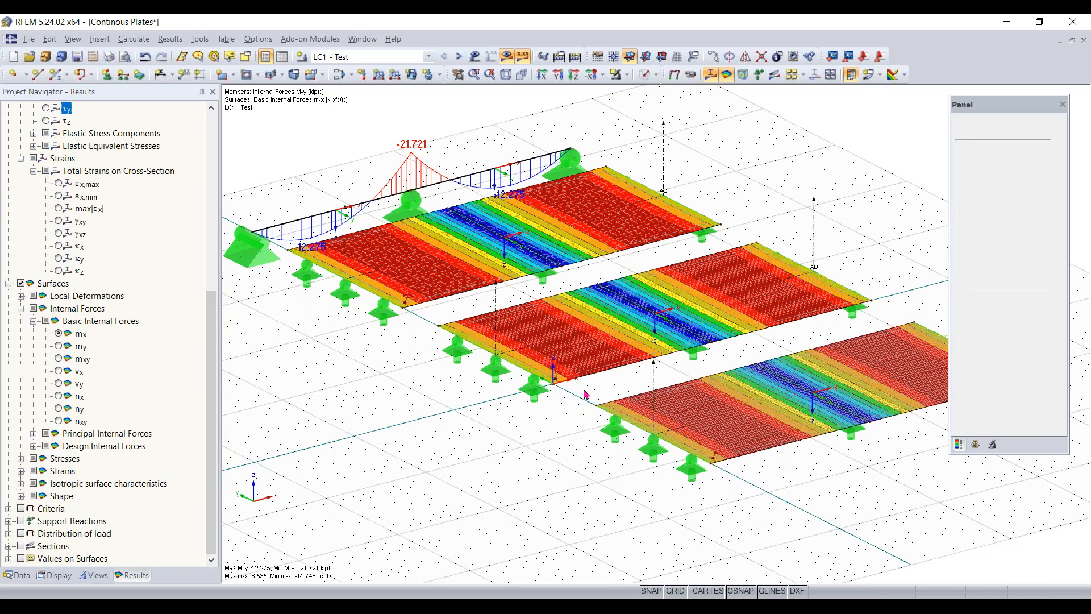
middle_click_drag(584, 390, 542, 390)
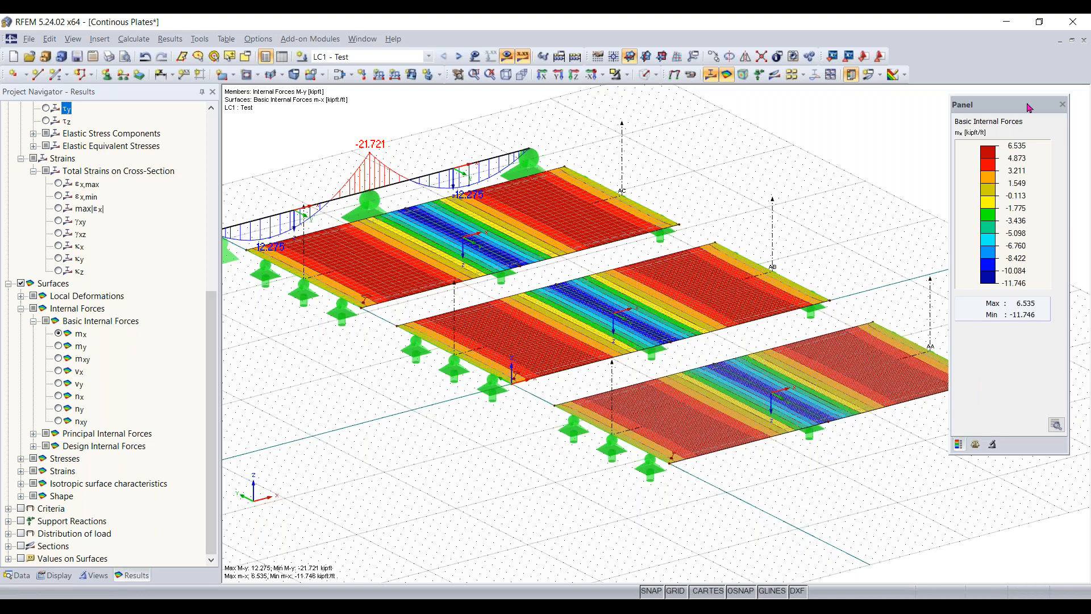
left_click_drag(1028, 108, 938, 135)
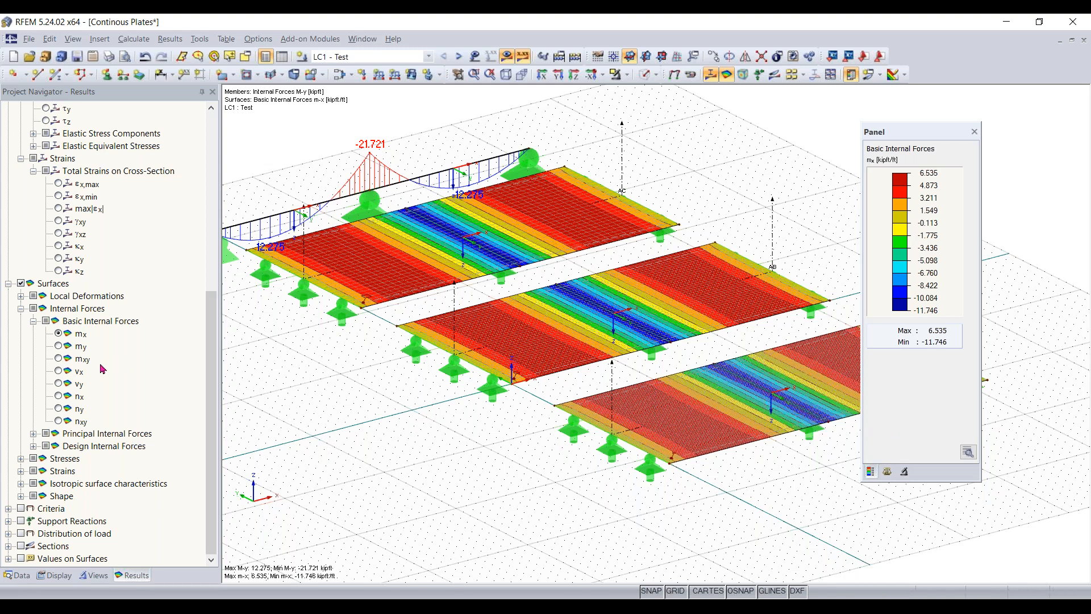
- Show and hide the support reactions, and turn off the member results so that only the plates' mx results remain
left_click(21, 521)
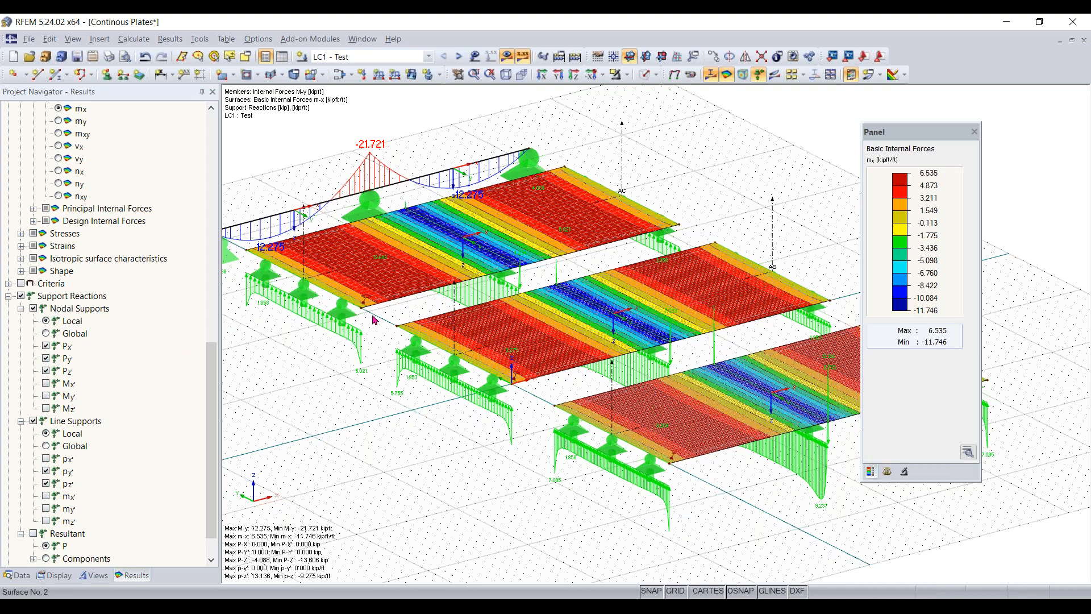
left_click(21, 296)
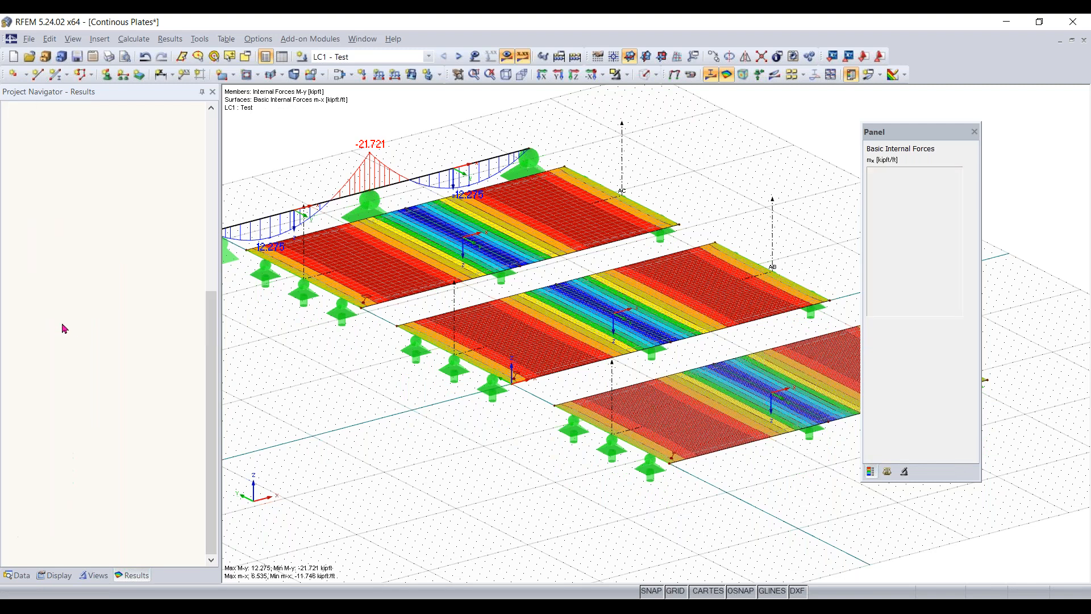
scroll(68, 307, "up", 8)
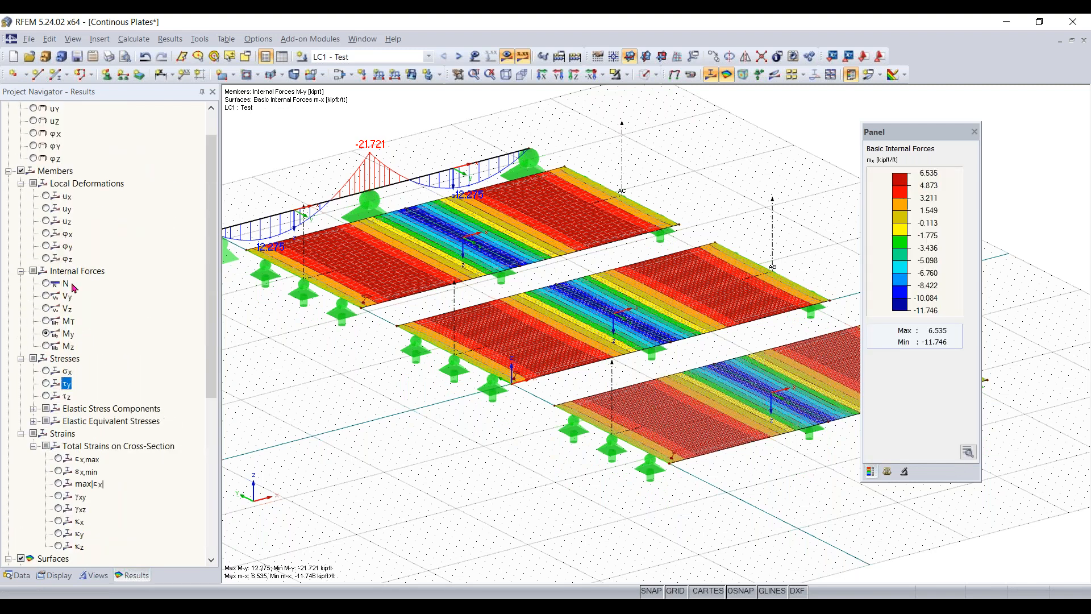
scroll(74, 288, "up", 1)
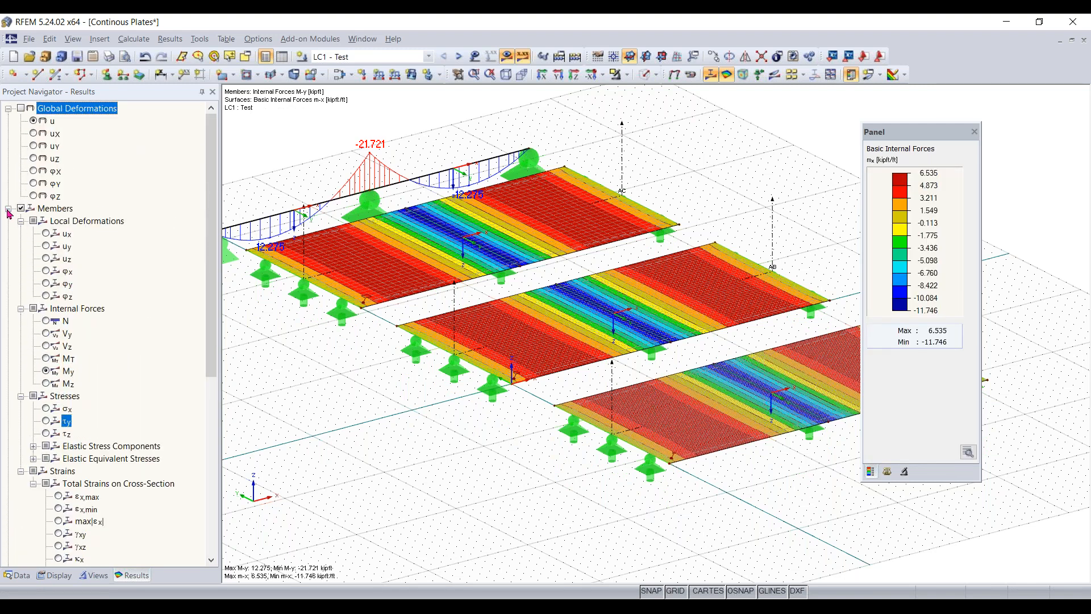
left_click(8, 209)
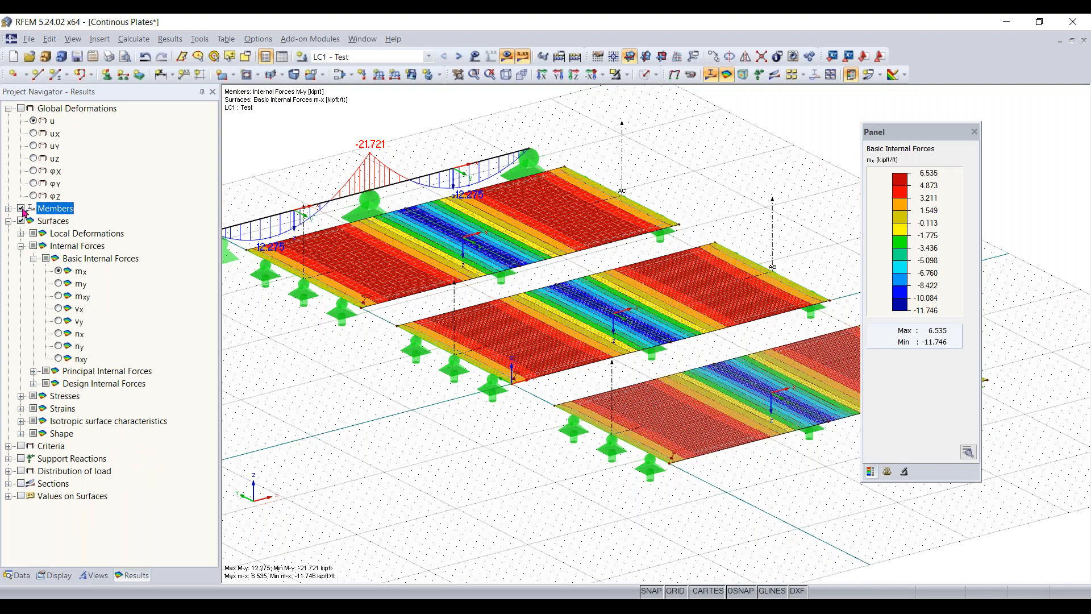
left_click(21, 209)
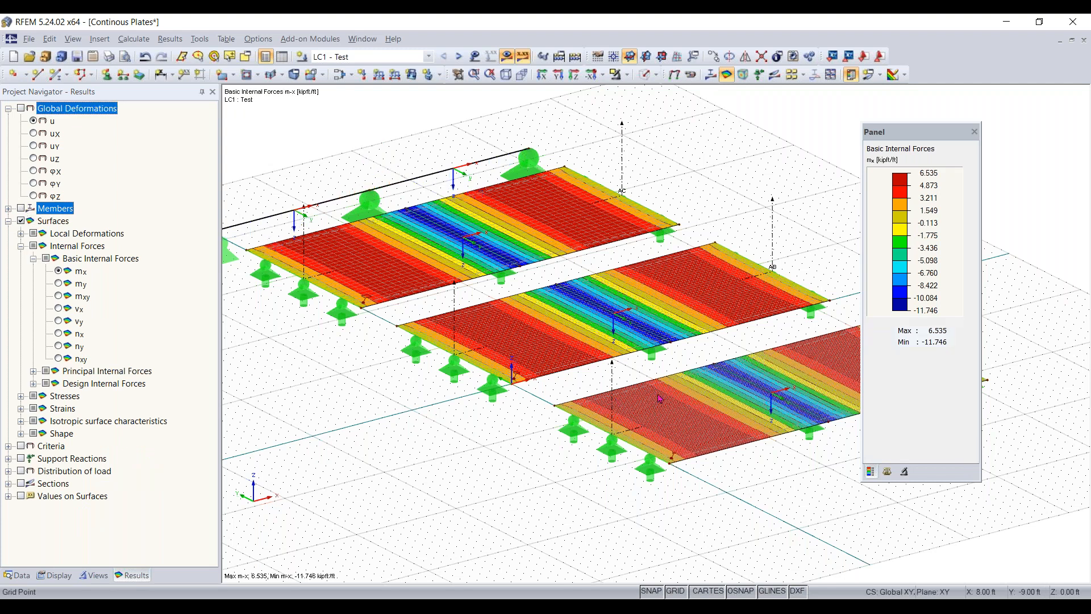
- Display the mx result diagrams along sections AA, AB and AC on the plates
scroll(617, 404, "down", 1)
middle_click_drag(618, 404, 557, 372)
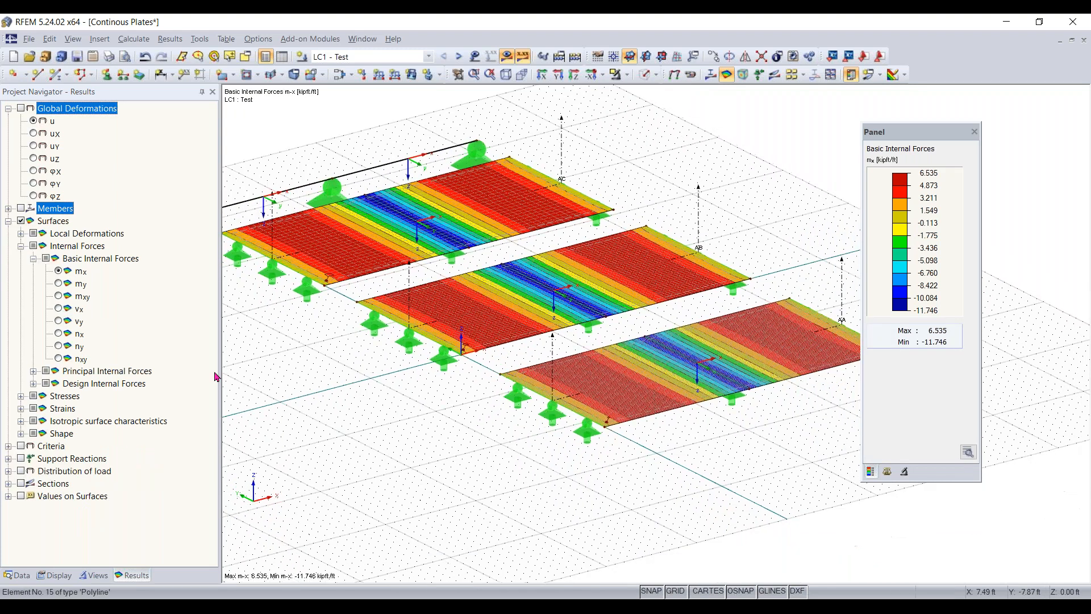
left_click(21, 484)
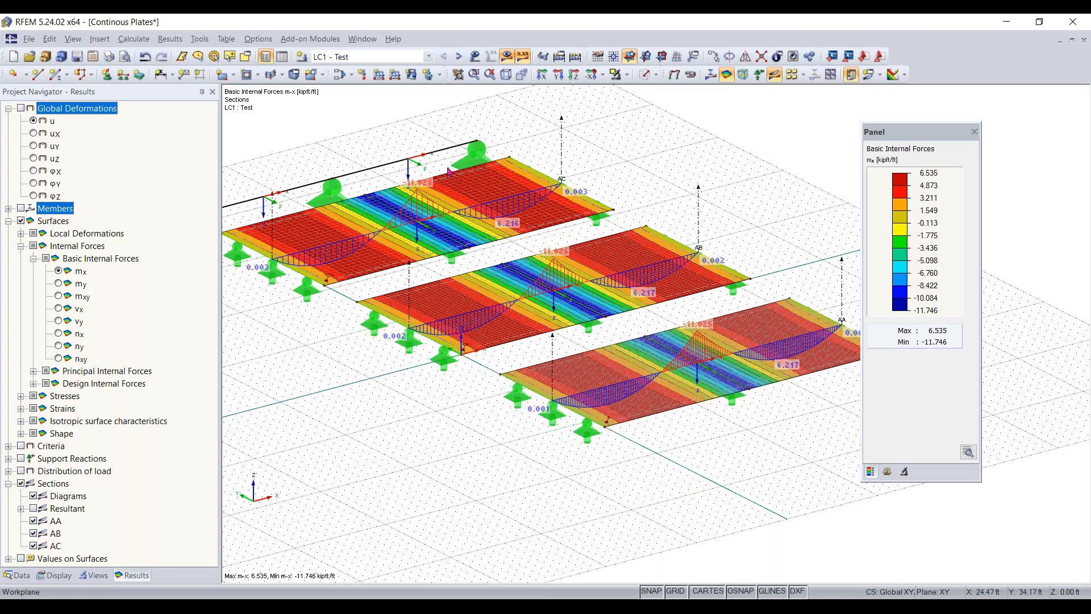
- Deactivate the shear stiffness of members in the global calculation parameters and accept the deletion of all results
left_click(134, 40)
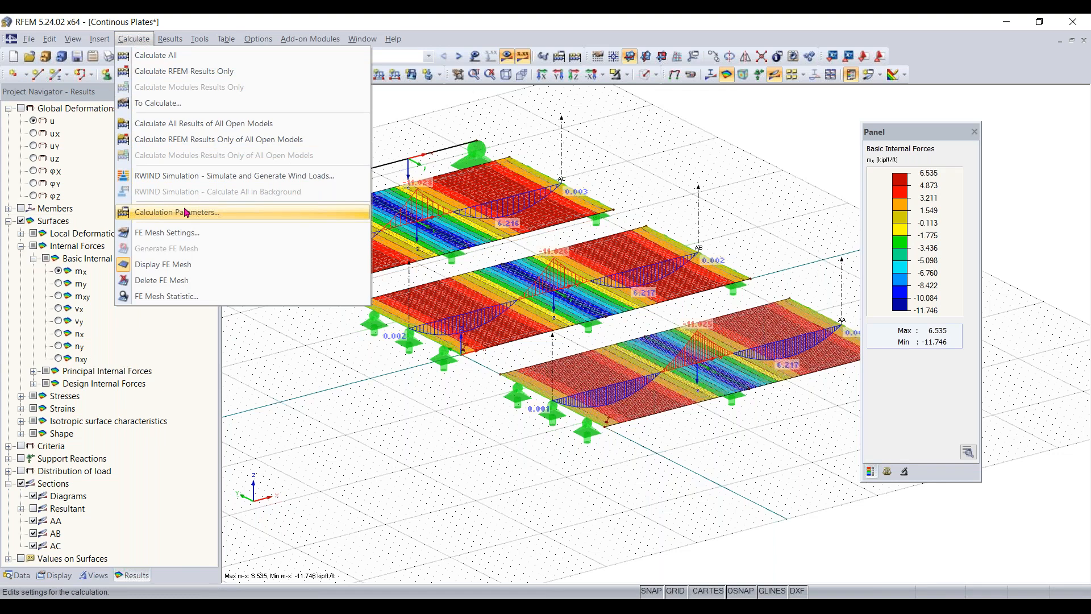
left_click(186, 212)
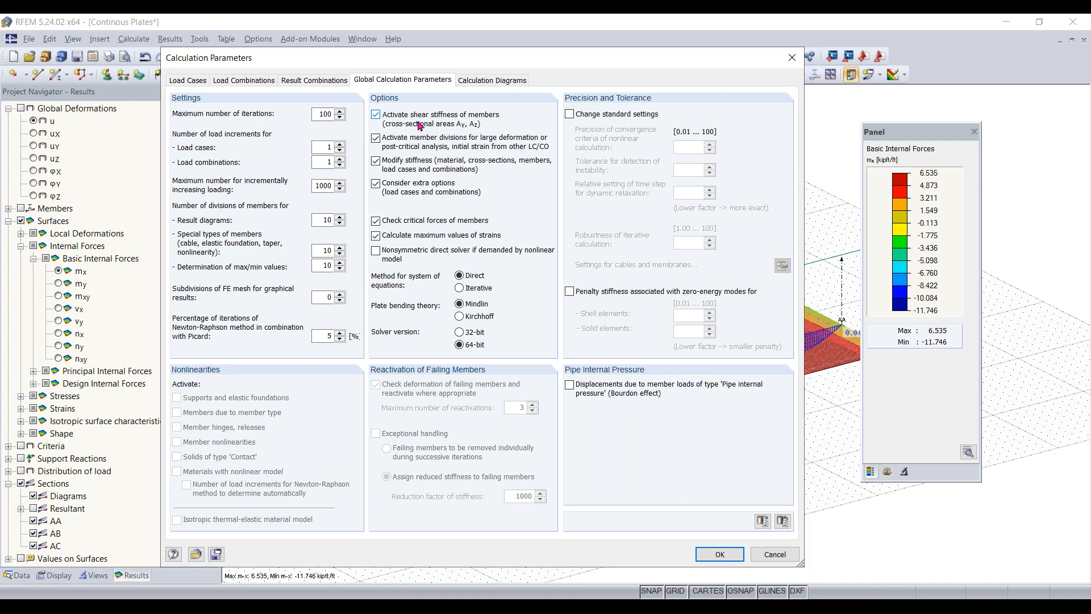
left_click(419, 125)
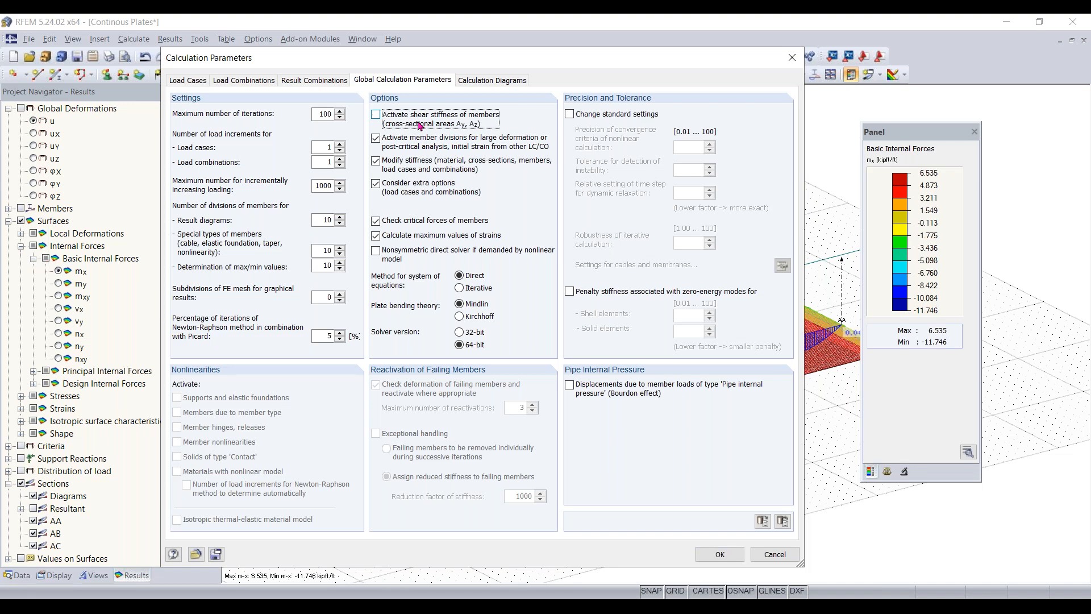
left_click(715, 554)
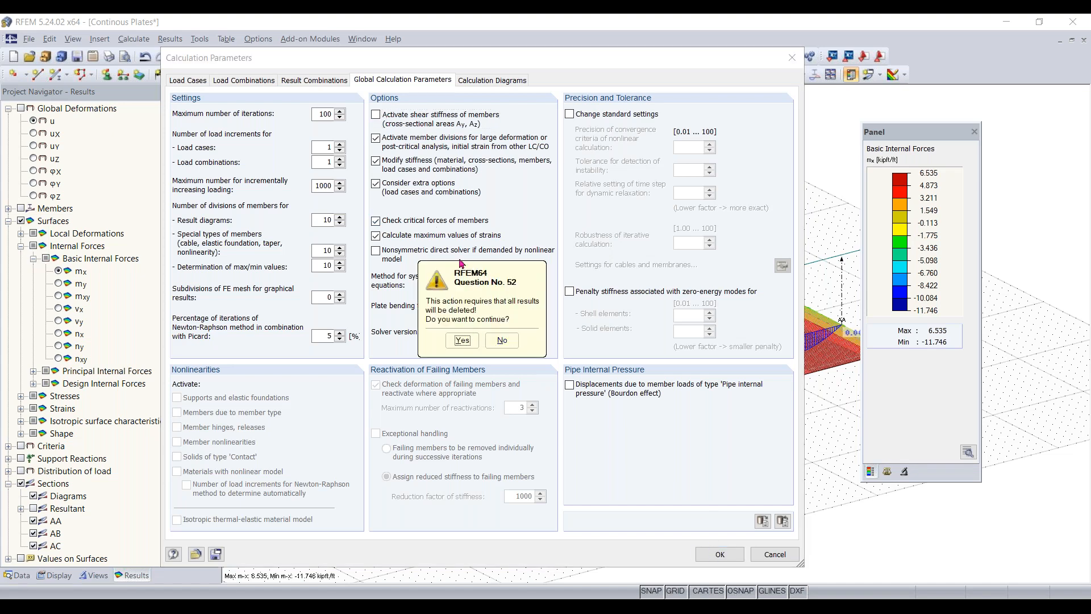
left_click_drag(495, 291, 478, 264)
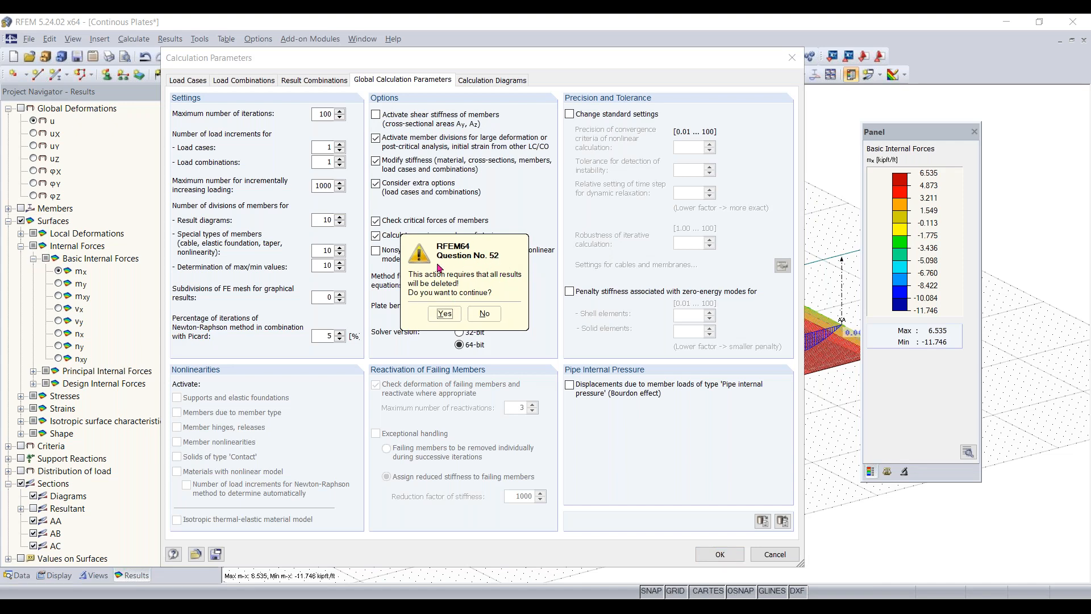
left_click_drag(472, 249, 492, 254)
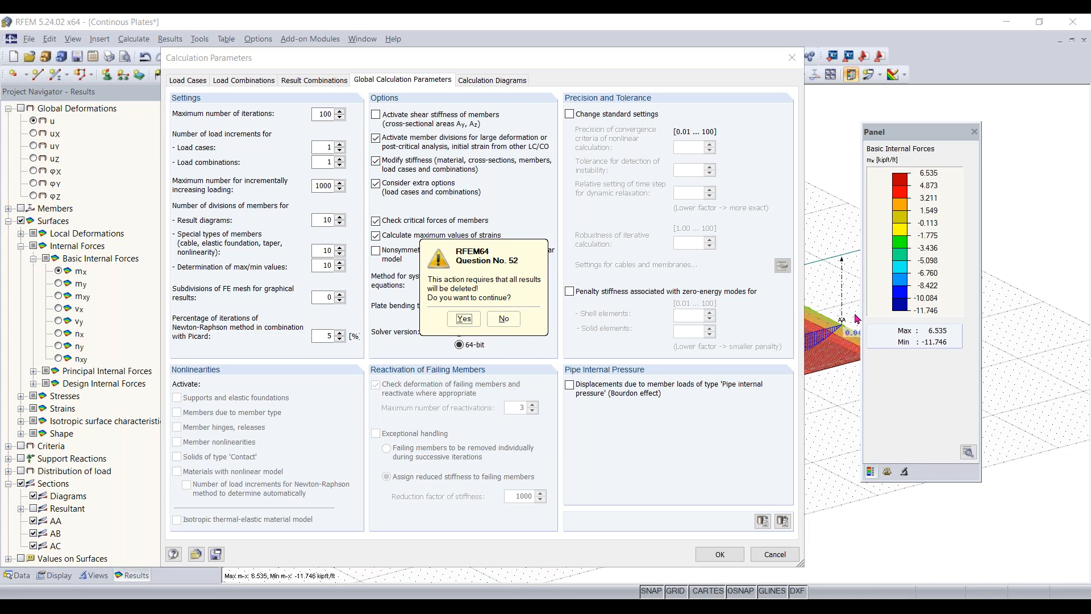
left_click(474, 325)
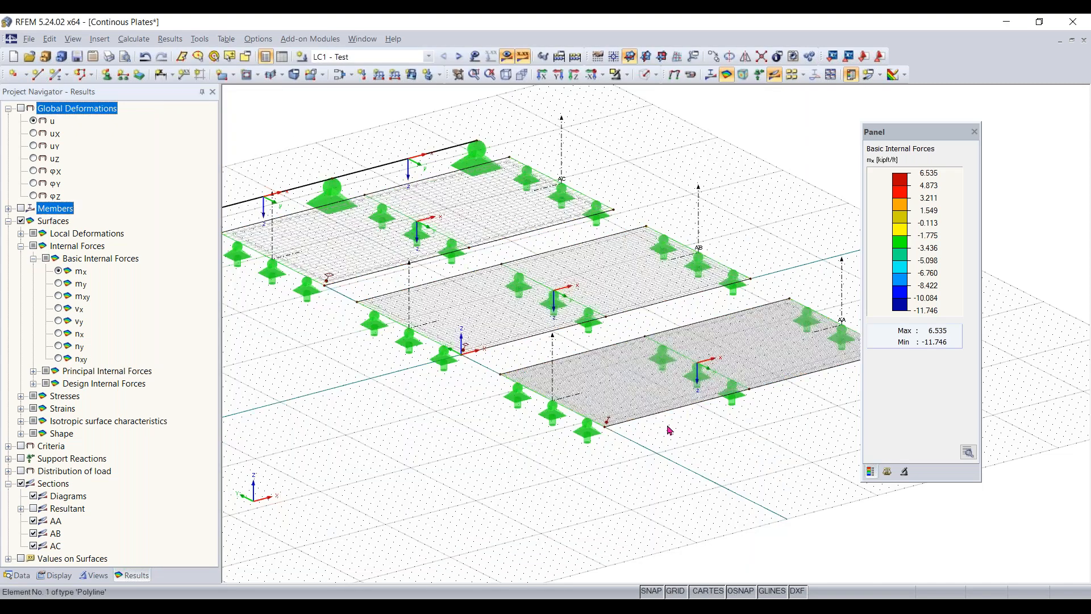
- Recalculate load case LC1 with the changed calculation parameters and display its results
left_click(507, 56)
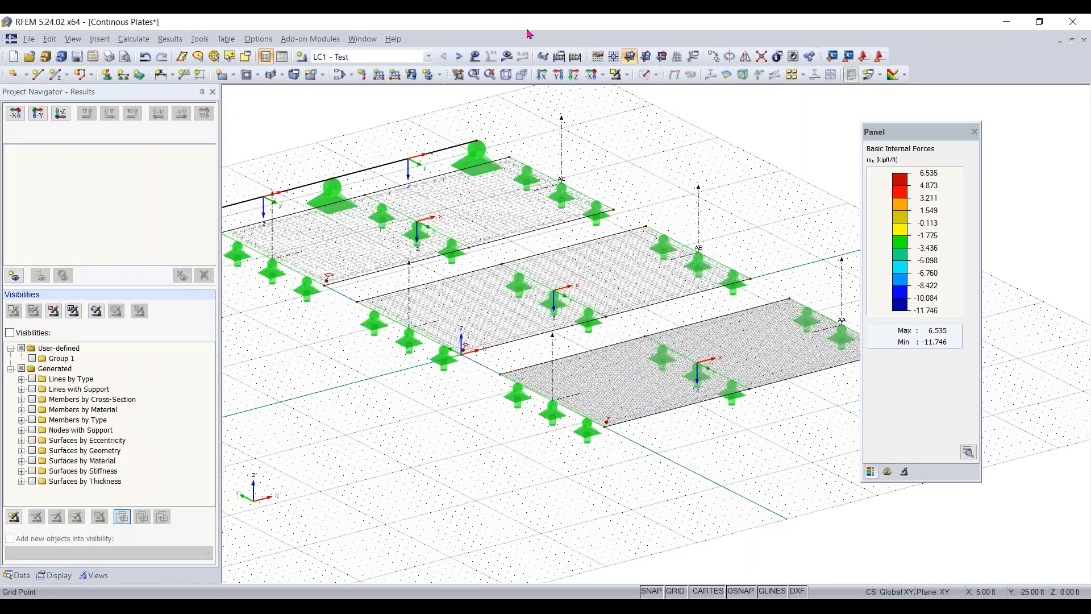
left_click(508, 56)
left_click(526, 333)
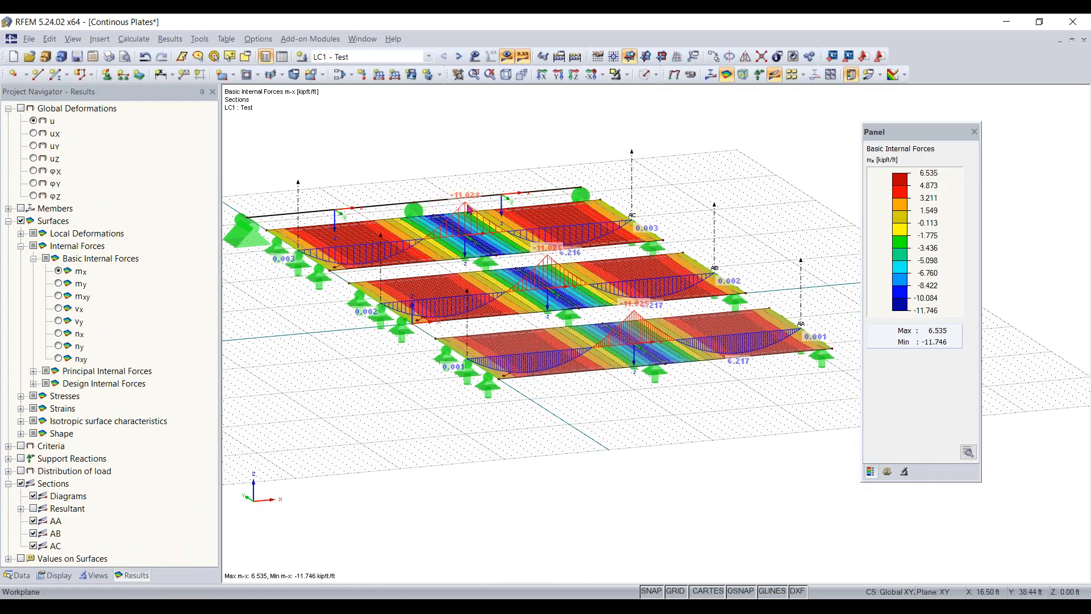
- Turn the member results back on to compare the beam's recalculated My with the plates' section diagrams
scroll(472, 211, "up", 1)
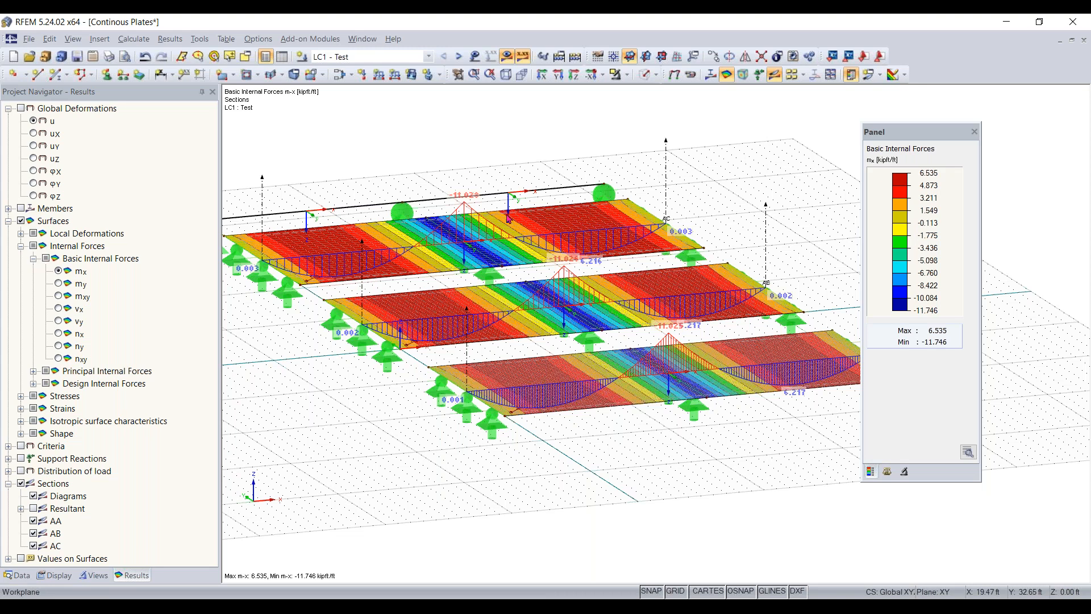
middle_click_drag(455, 227, 604, 276, "ctrl")
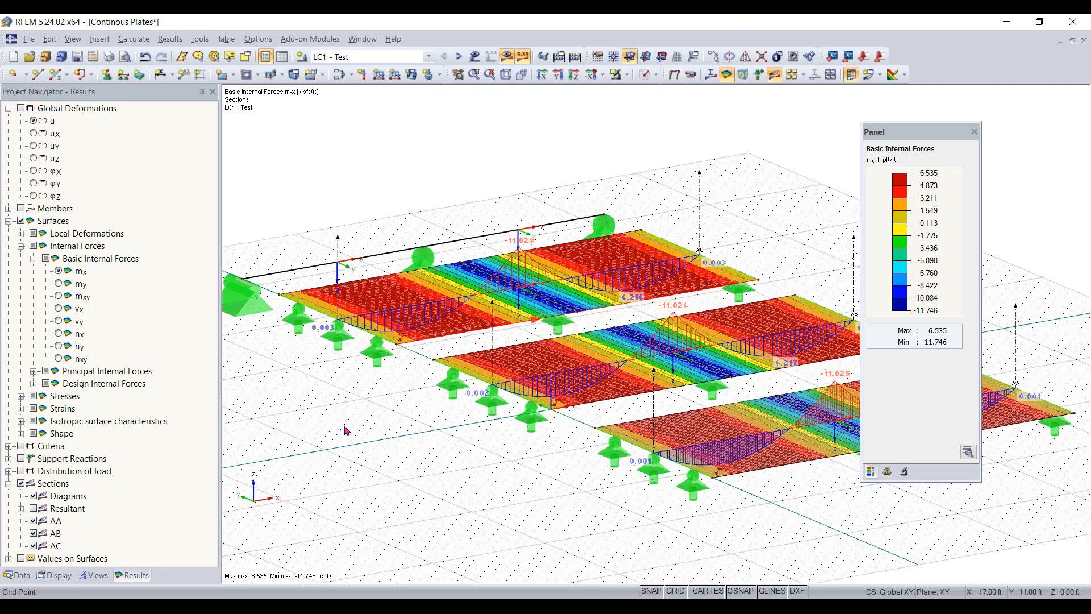
scroll(351, 432, "down", 1)
scroll(350, 432, "down", 1)
scroll(347, 398, "down", 1)
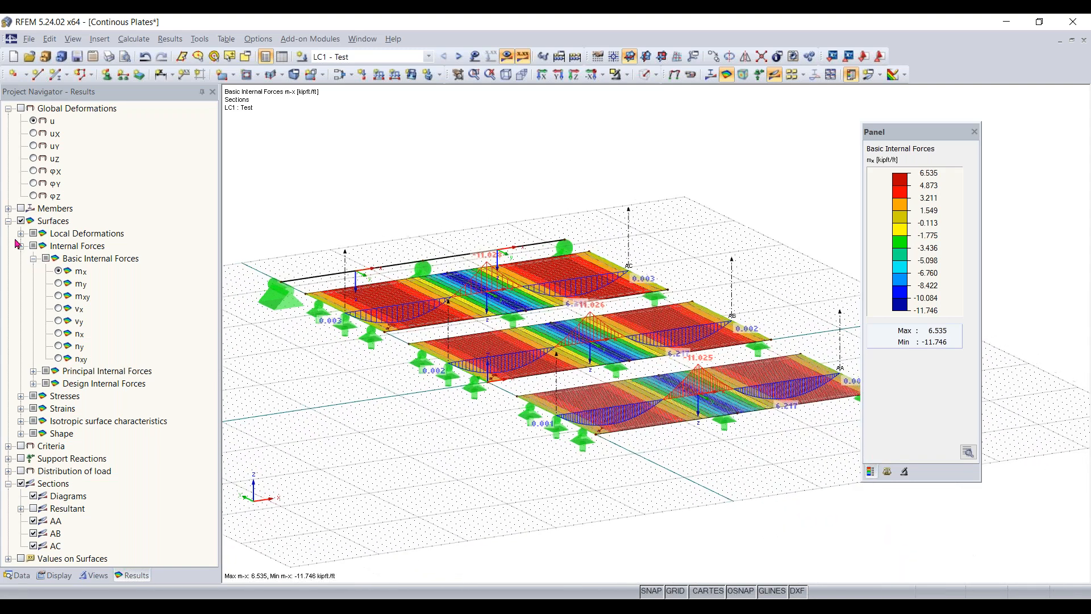
left_click(20, 208)
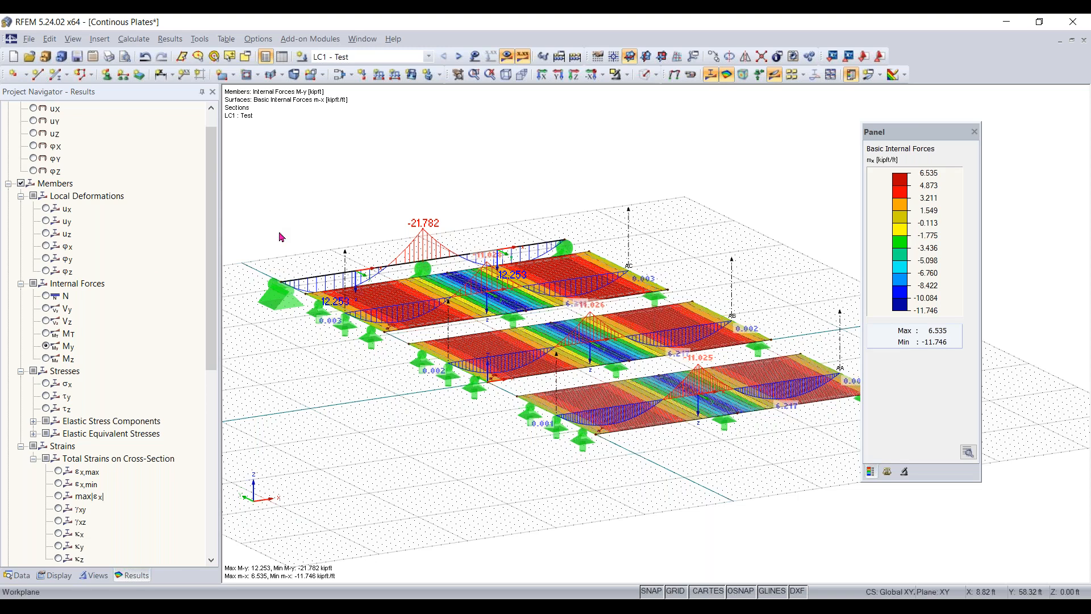
middle_click_drag(514, 446, 549, 461, "ctrl")
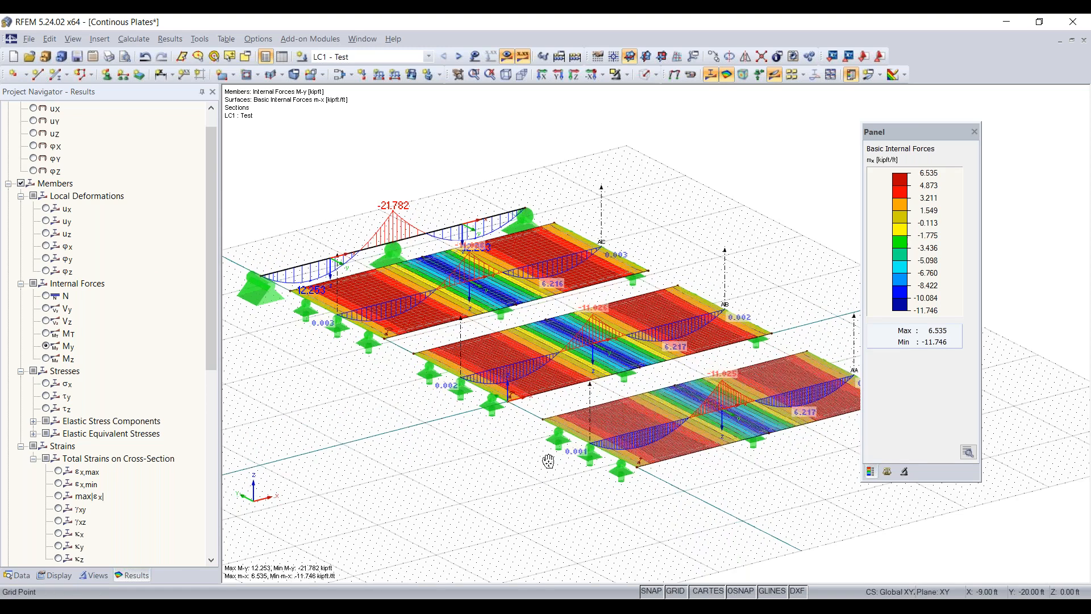
right_click(548, 461)
key("Escape")
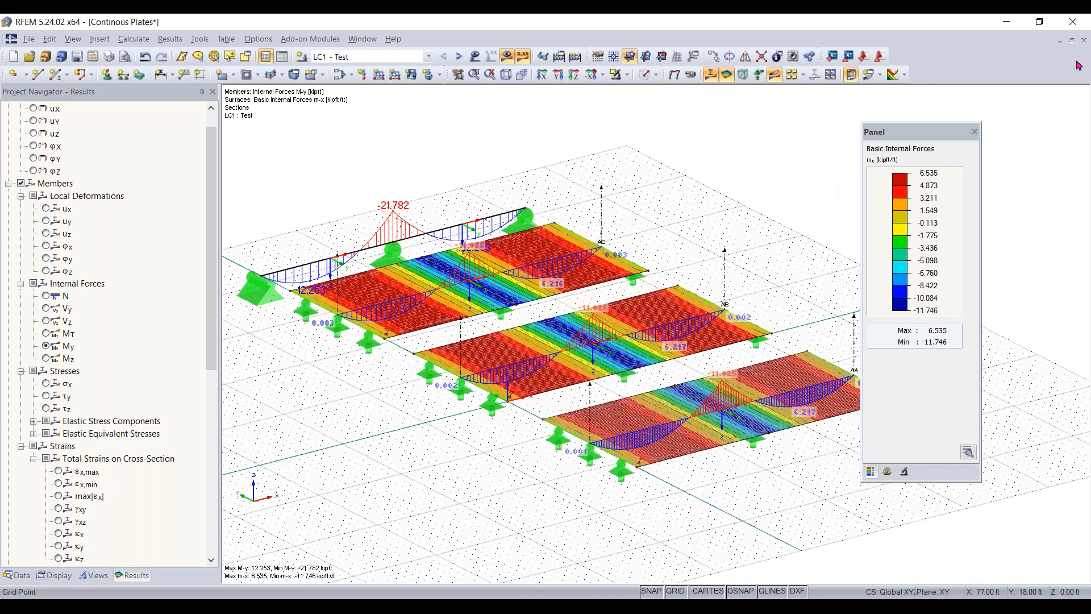
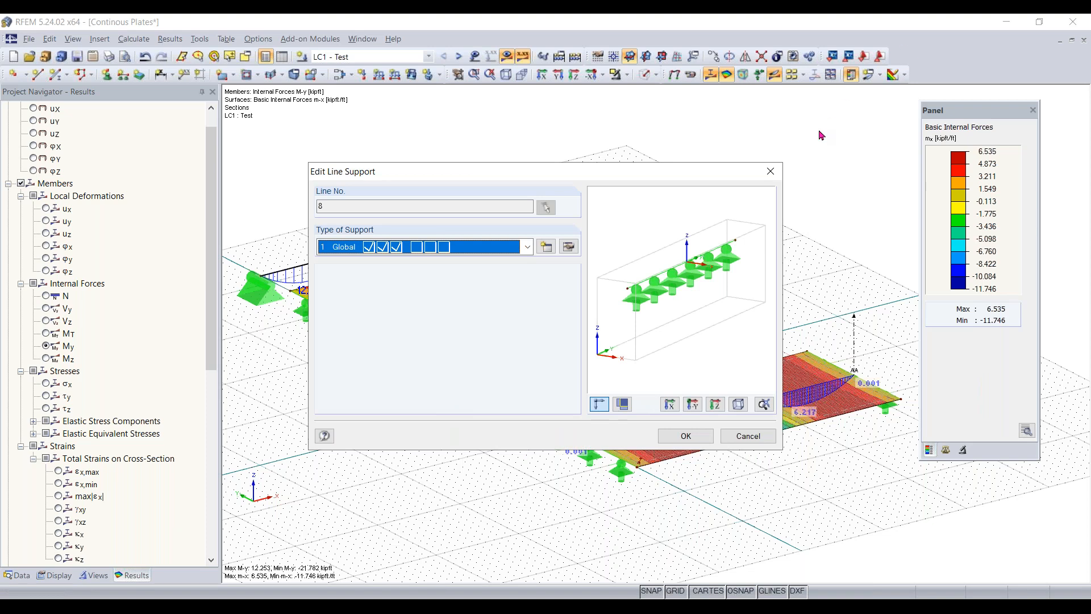
- Examine the nonlinearity options for uZ in a new line support definition on the front plate's support, without saving anything
left_click(771, 171)
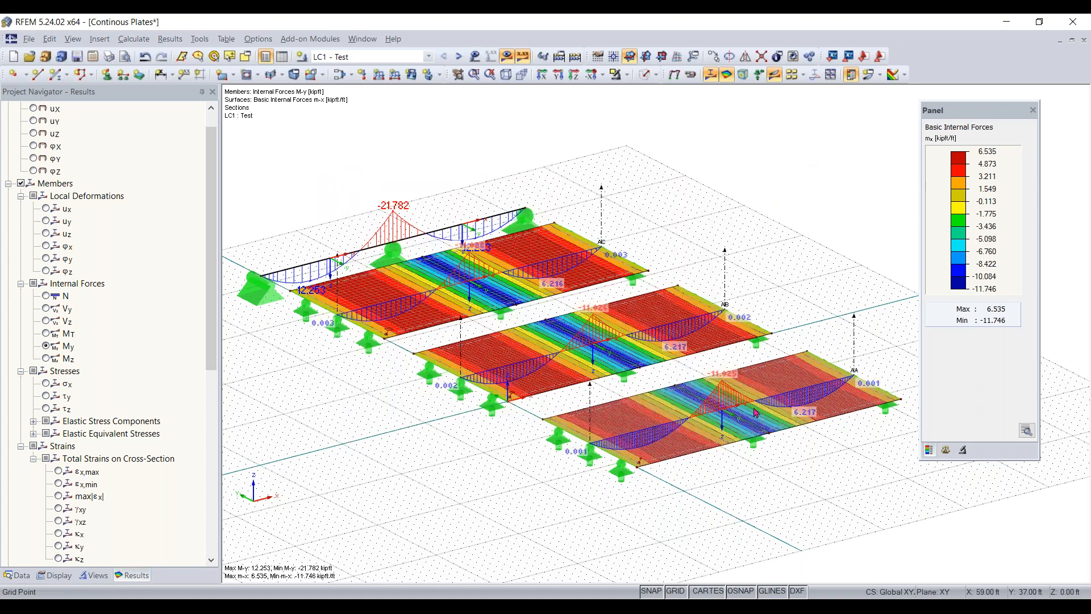
double_click(561, 445)
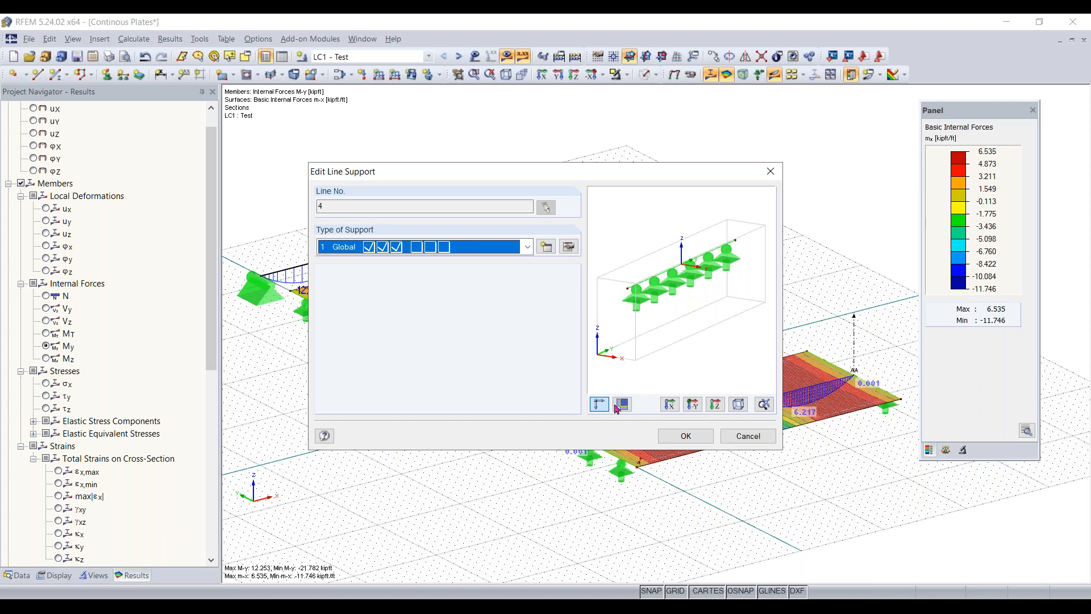
left_click(545, 248)
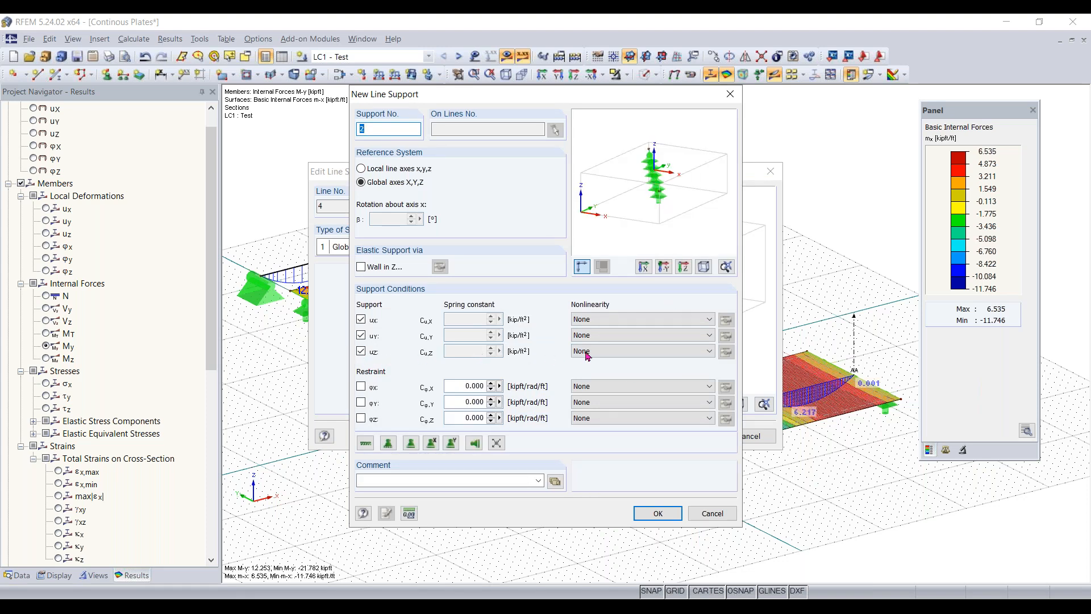
left_click(611, 353)
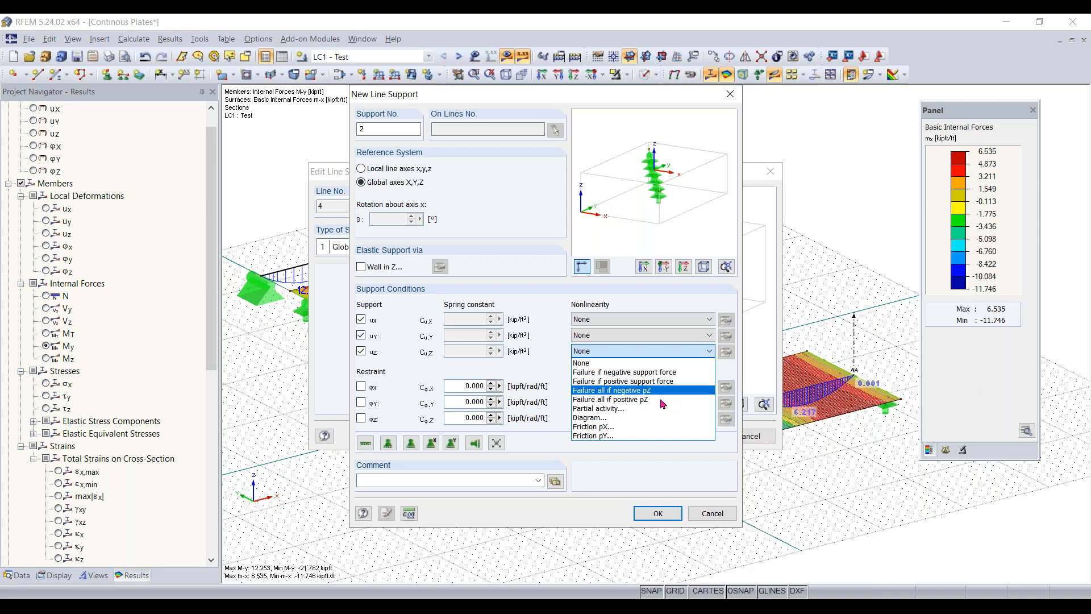
left_click(660, 358)
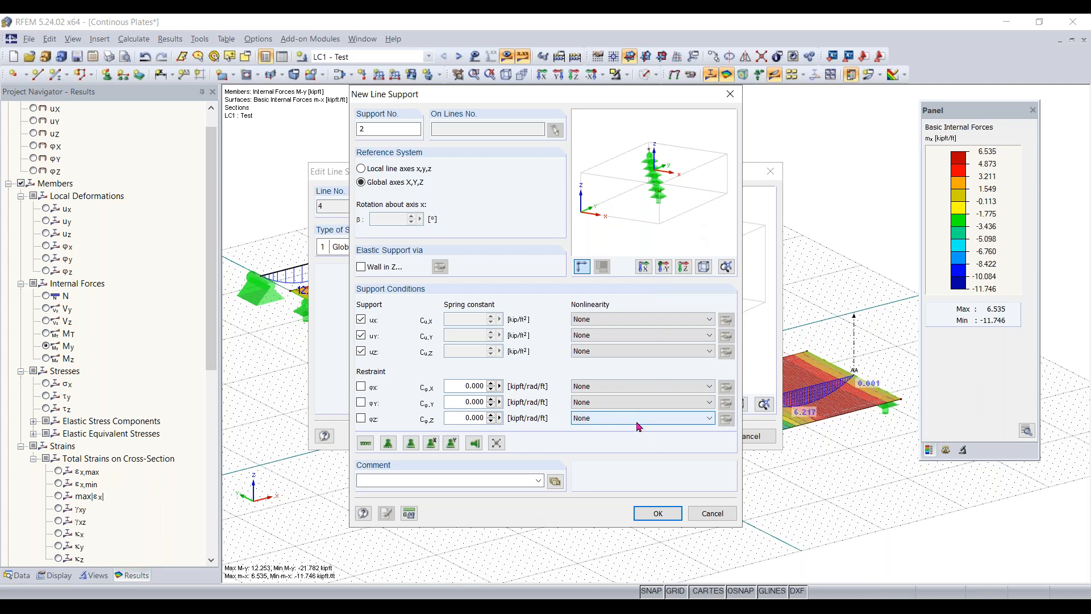
left_click(731, 94)
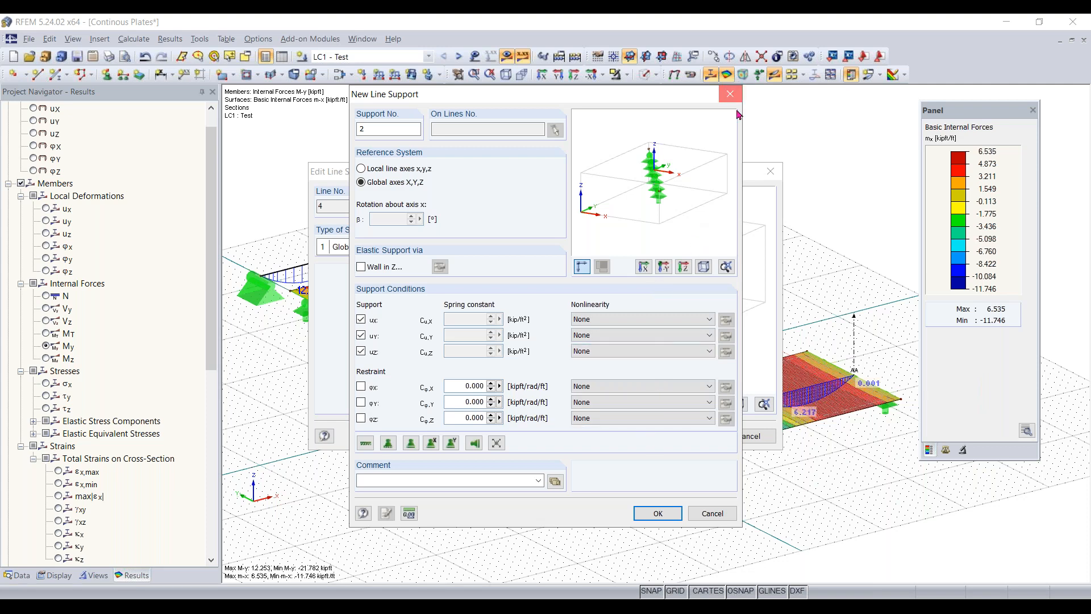
left_click(778, 170)
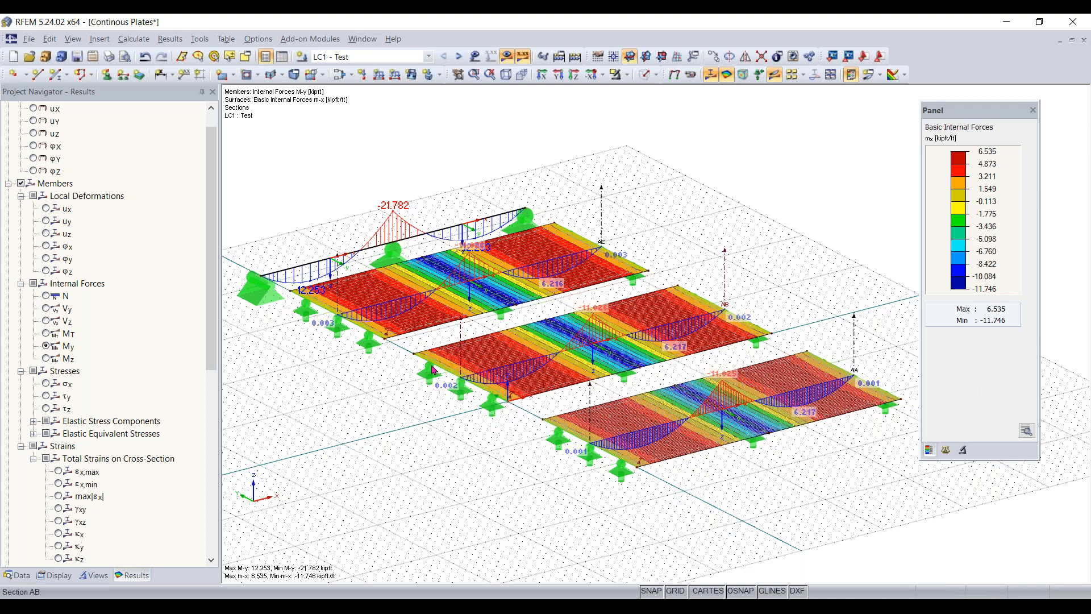
- Examine the material models available for a new material in surface 2's properties, leaving the surface as it is
double_click(478, 325)
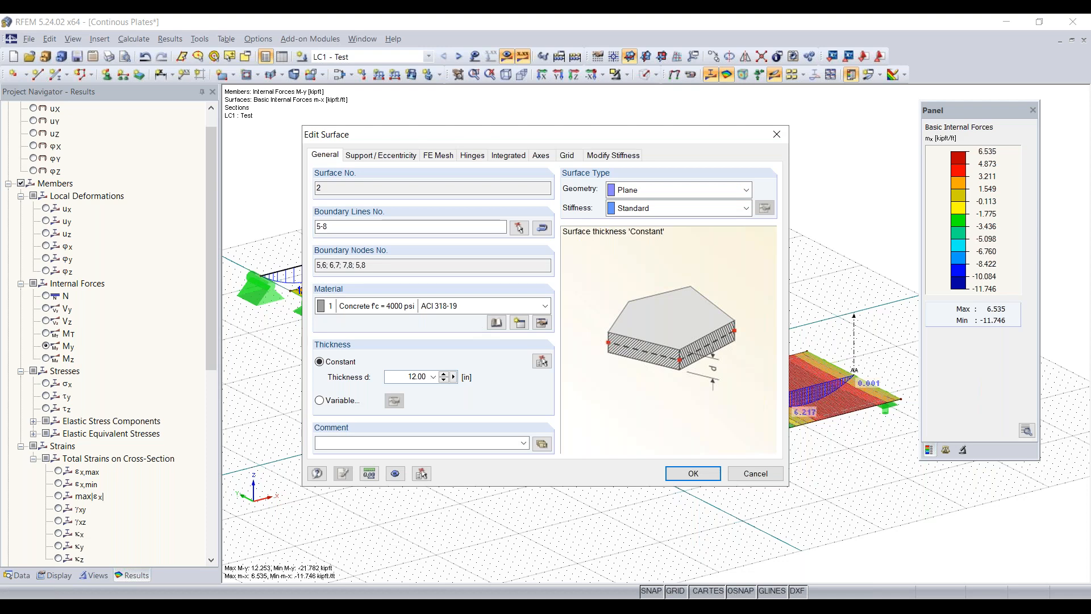
left_click(520, 324)
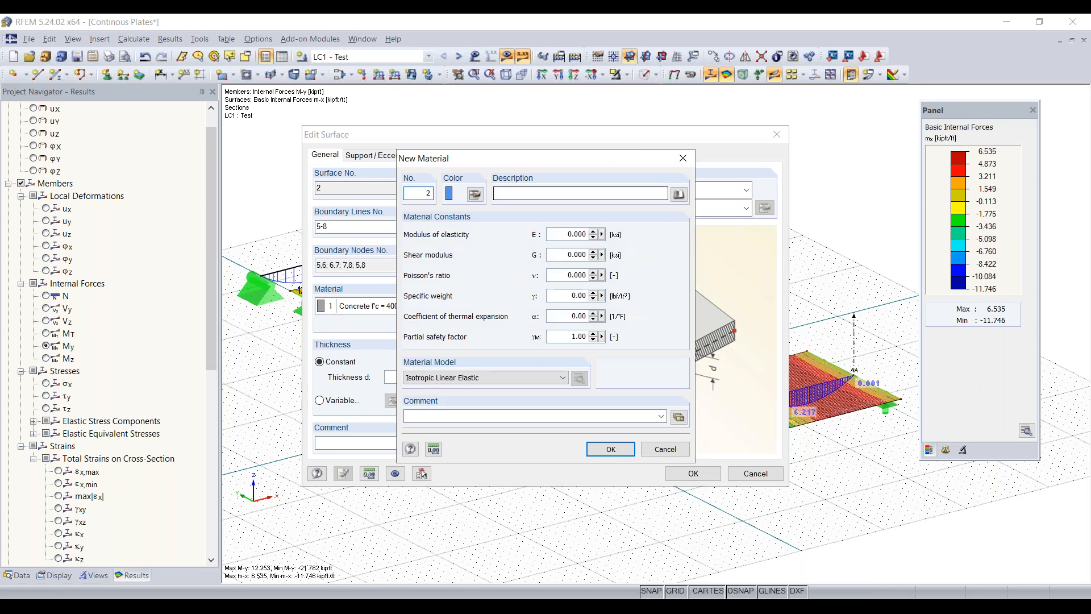
left_click_drag(527, 166, 525, 148)
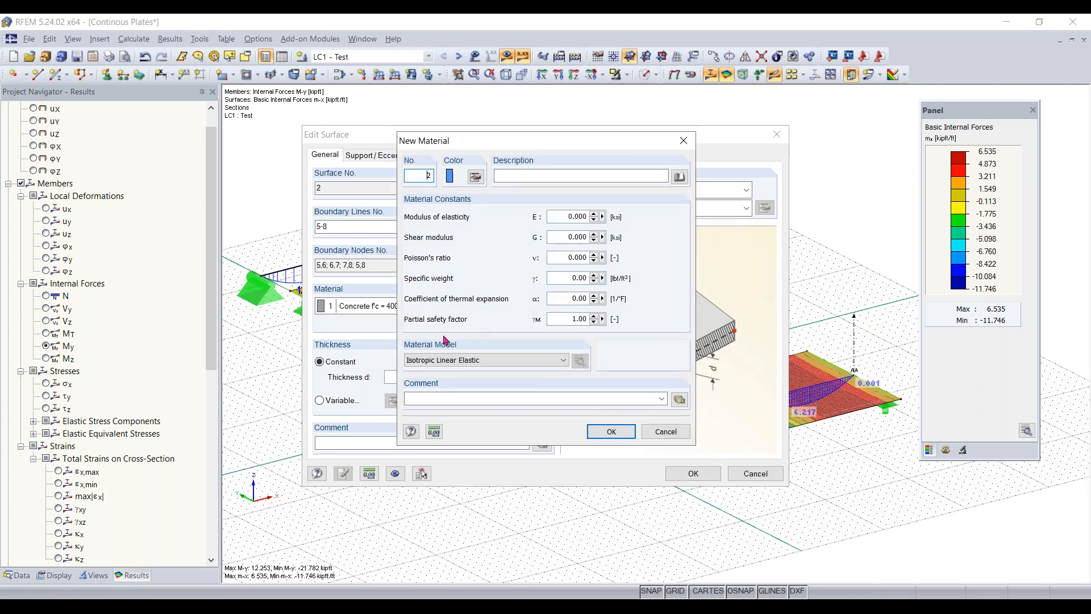
left_click(464, 362)
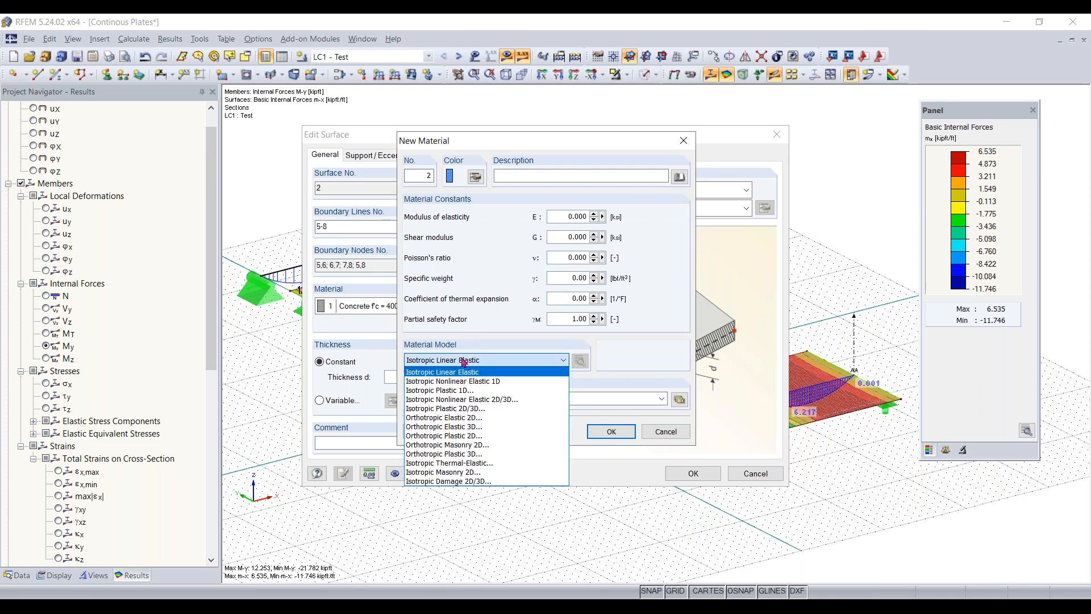
left_click(536, 364)
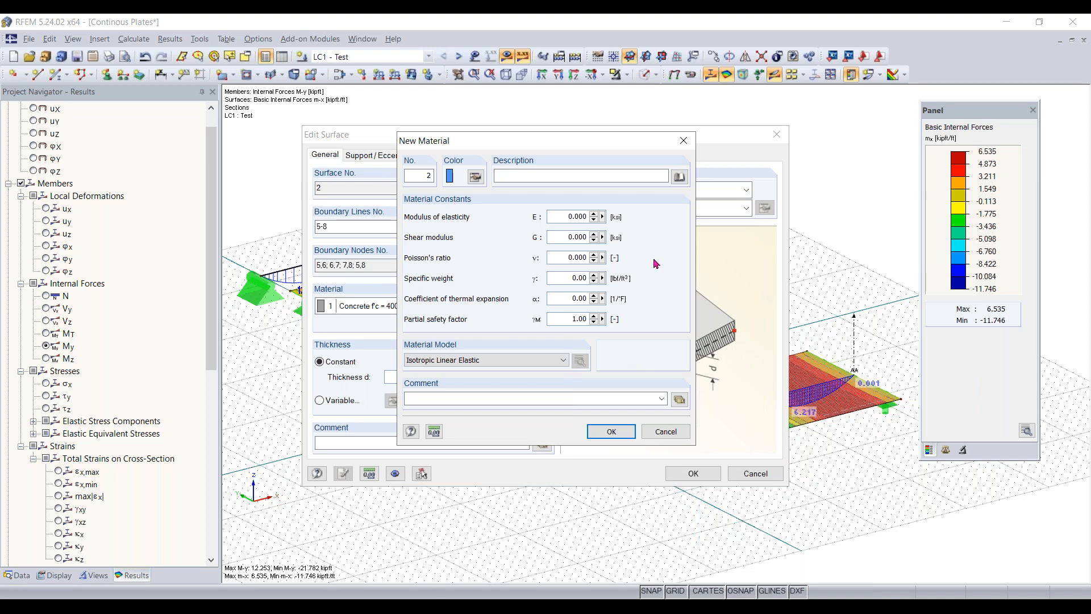
left_click(514, 362)
left_click(514, 364)
left_click(684, 141)
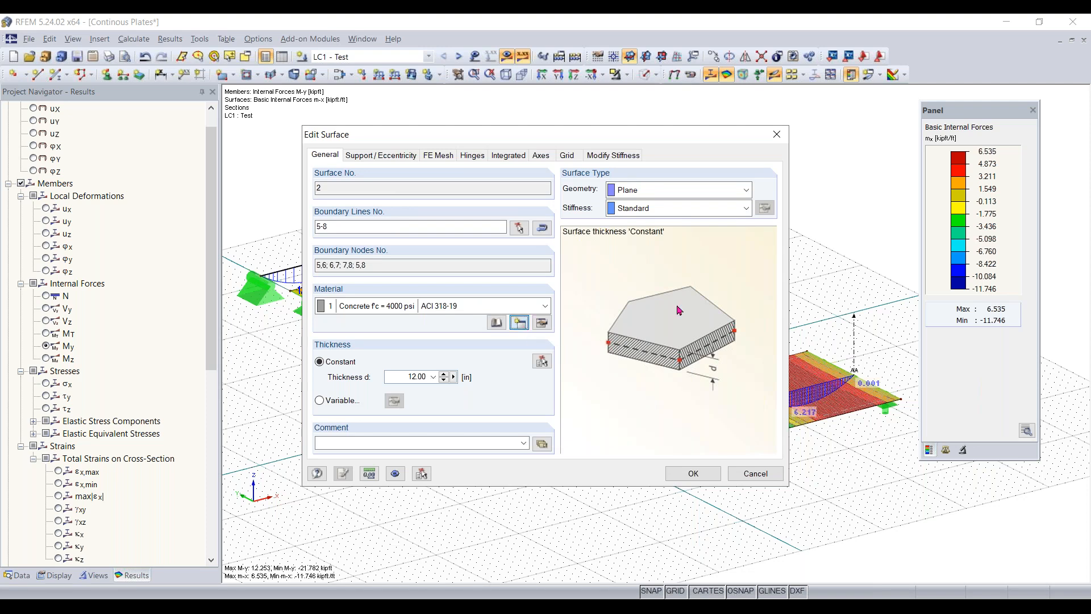
left_click(544, 381)
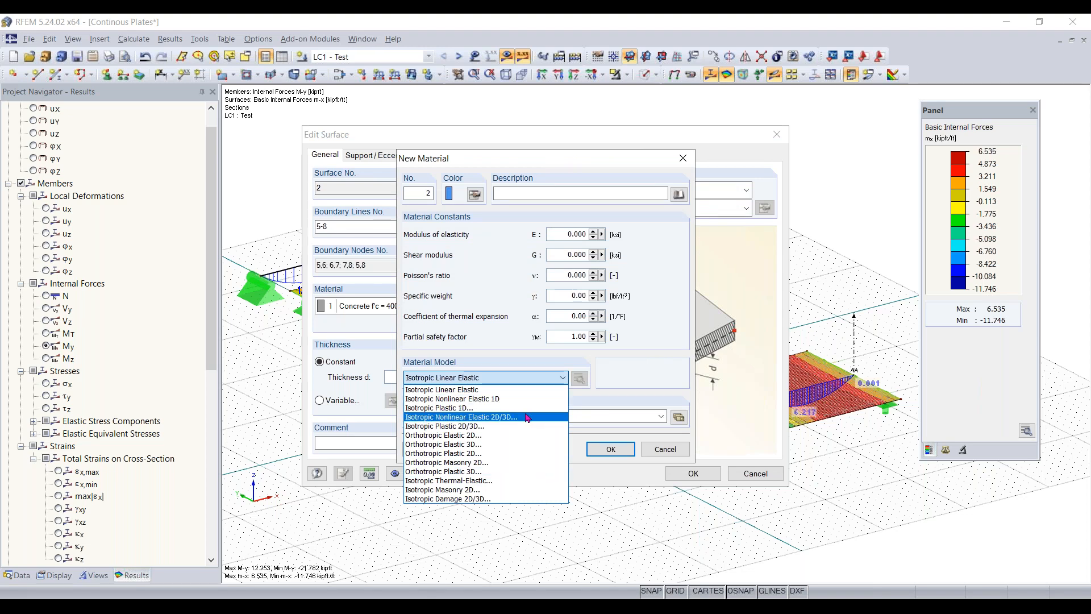
left_click(442, 390)
left_click(684, 158)
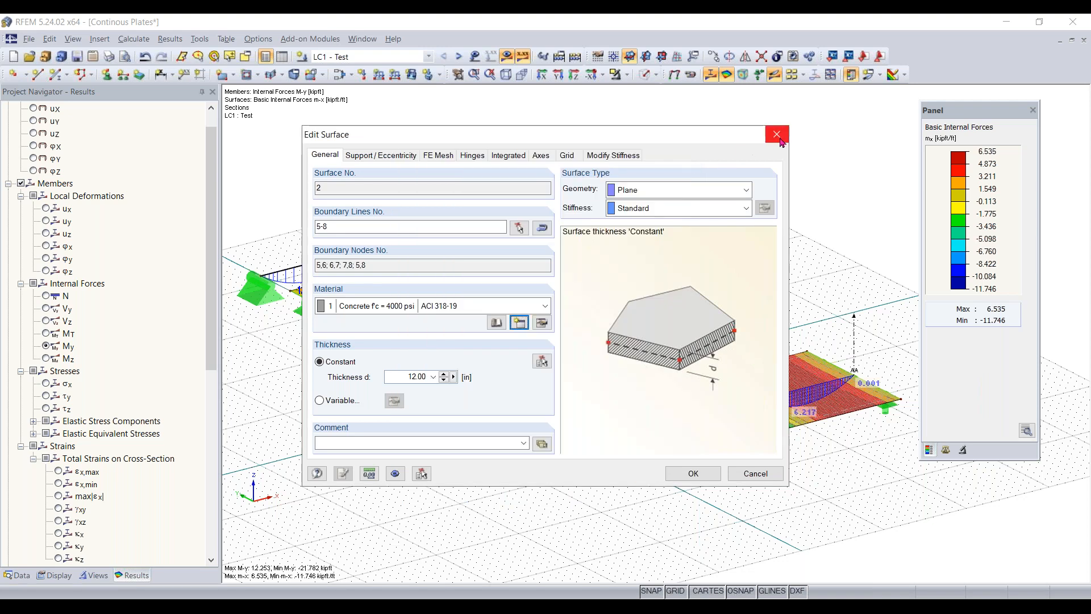
left_click(780, 141)
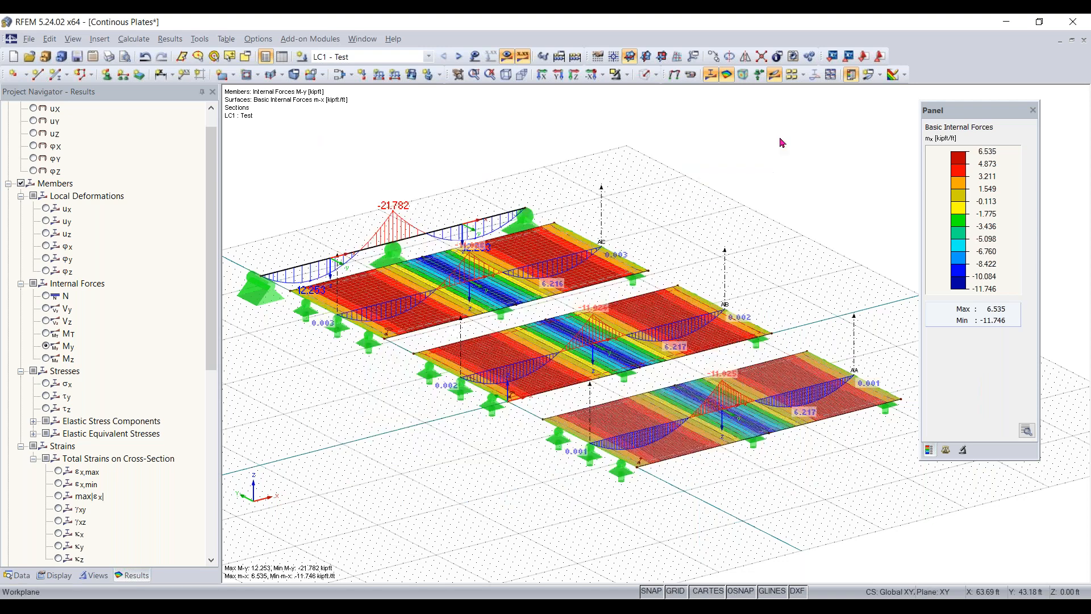
- Open the properties of beam member 1 and examine the new cross-section definition without creating one
left_click(326, 261)
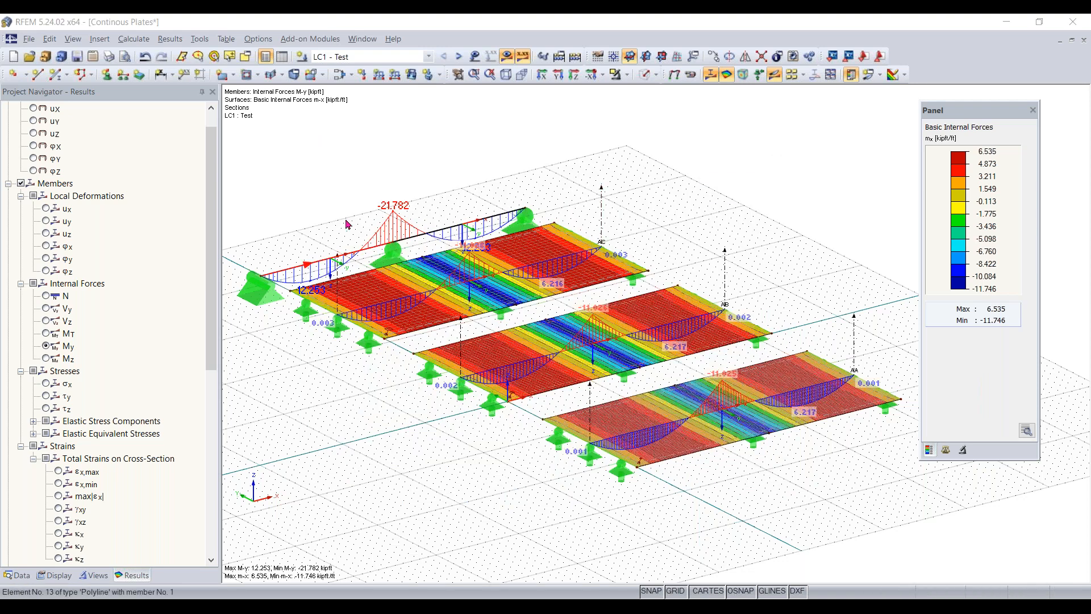
double_click(348, 223)
left_click_drag(529, 134, 673, 132)
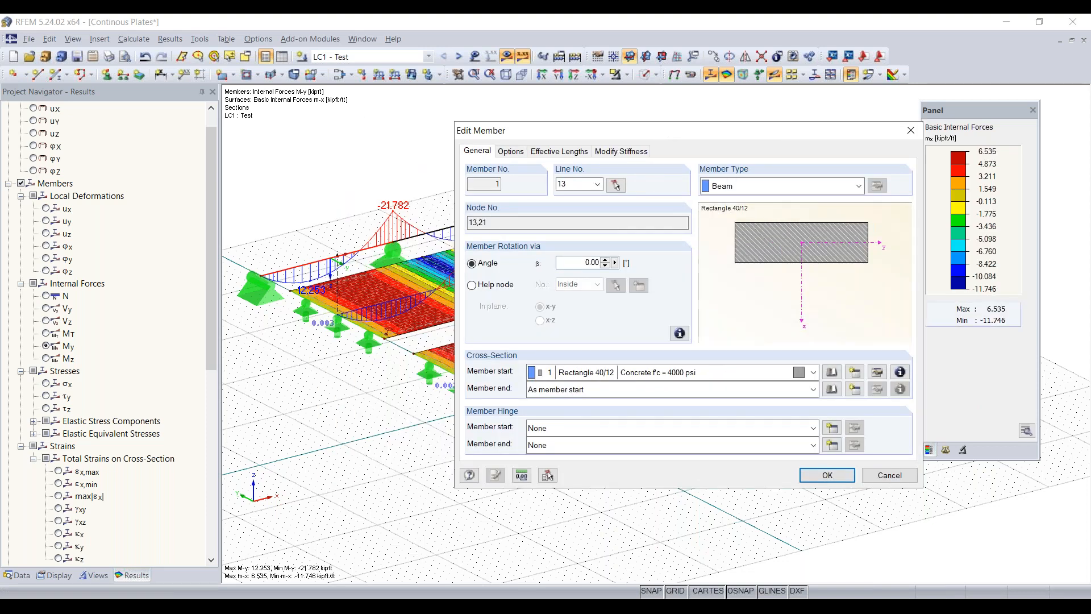
left_click(855, 373)
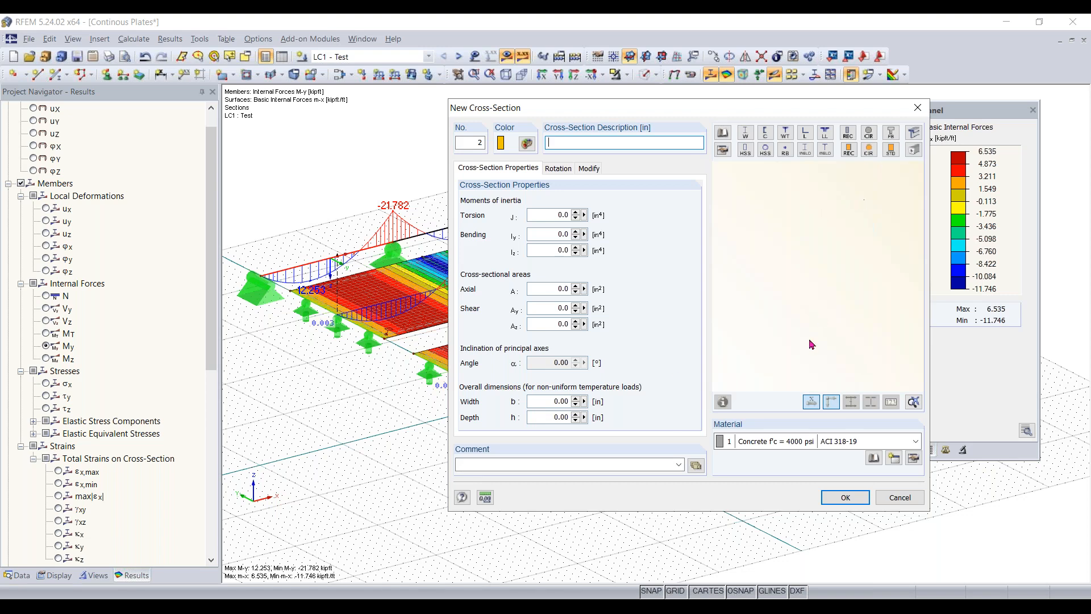
left_click(917, 107)
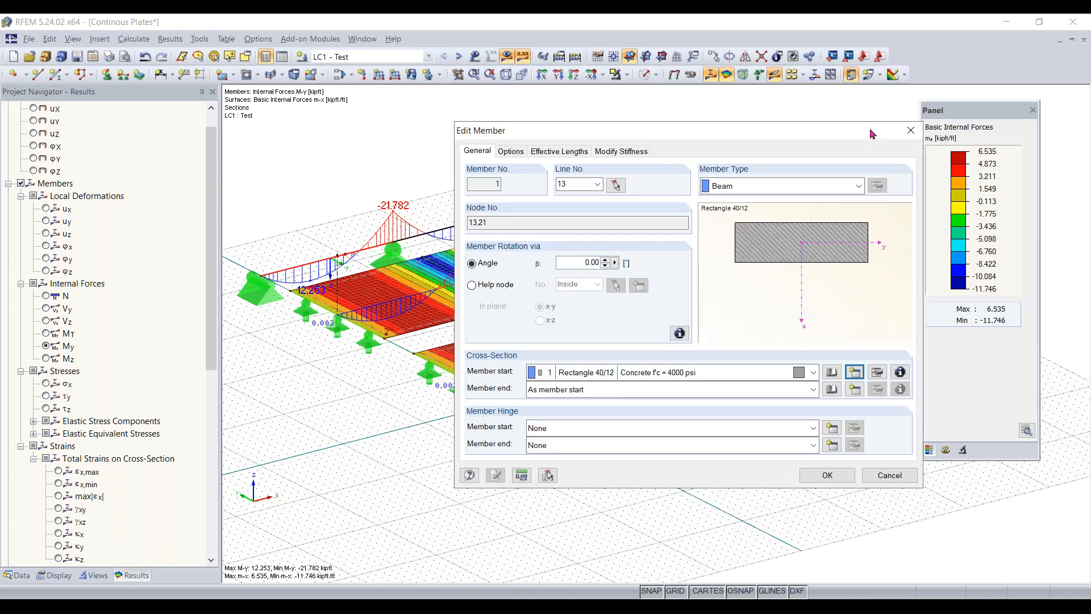
- Examine the member types available for beam member 1, keep the Beam type and discard the member edit
left_click_drag(858, 139, 841, 136)
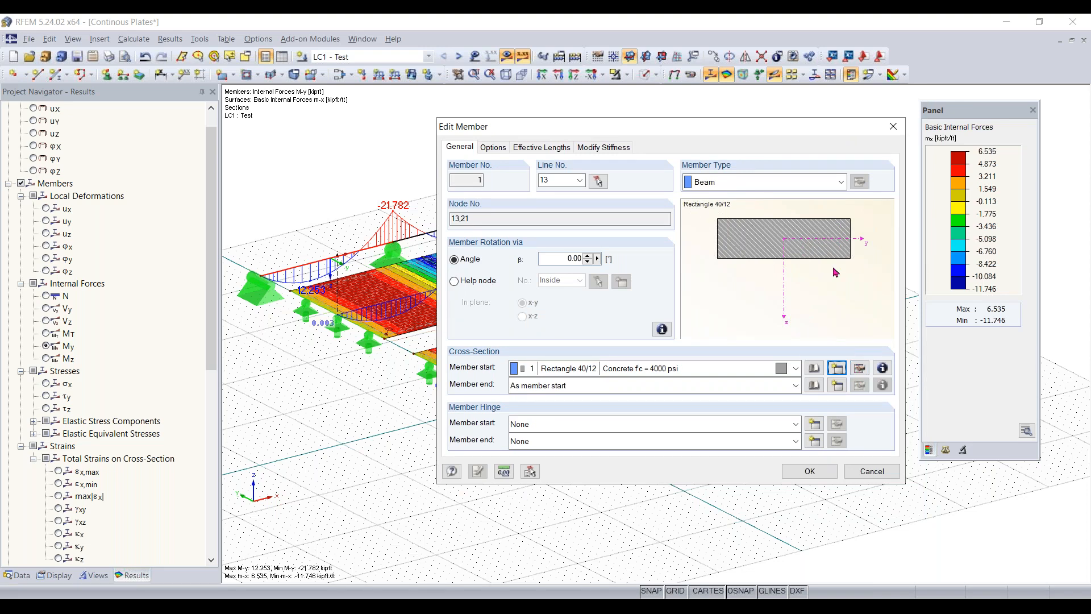
left_click(832, 184)
left_click(831, 188)
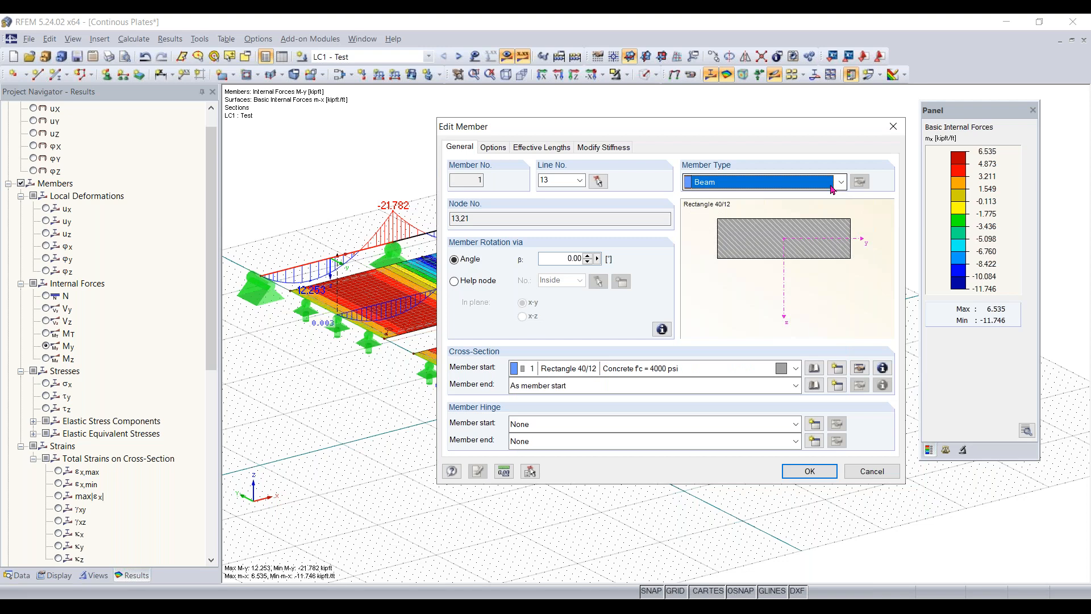
left_click_drag(711, 126, 606, 105)
left_click(665, 163)
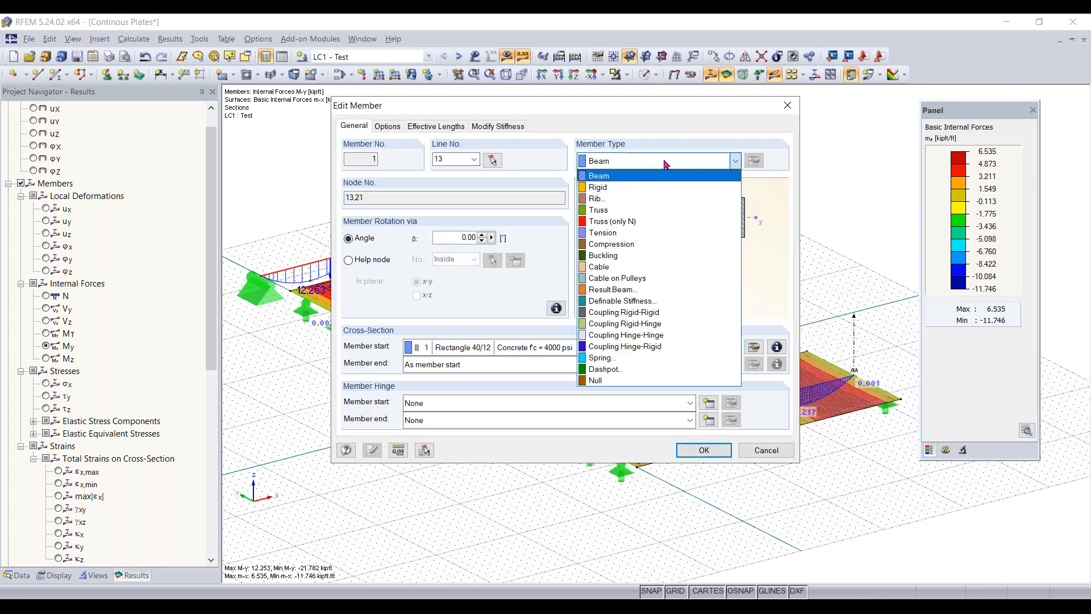
left_click(665, 164)
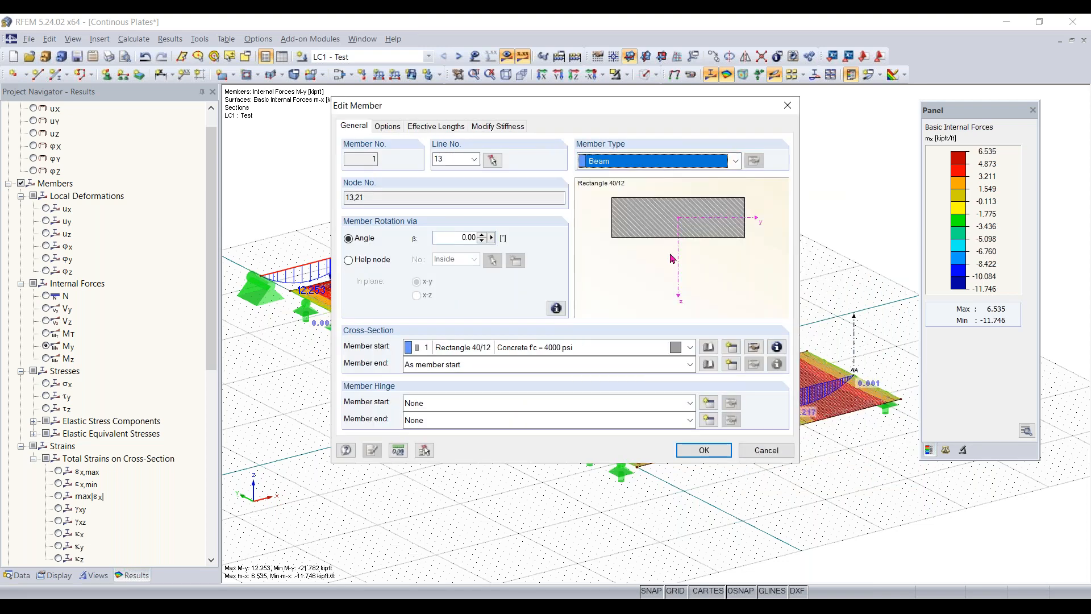
left_click(732, 164)
left_click(706, 108)
left_click_drag(706, 108, 774, 165)
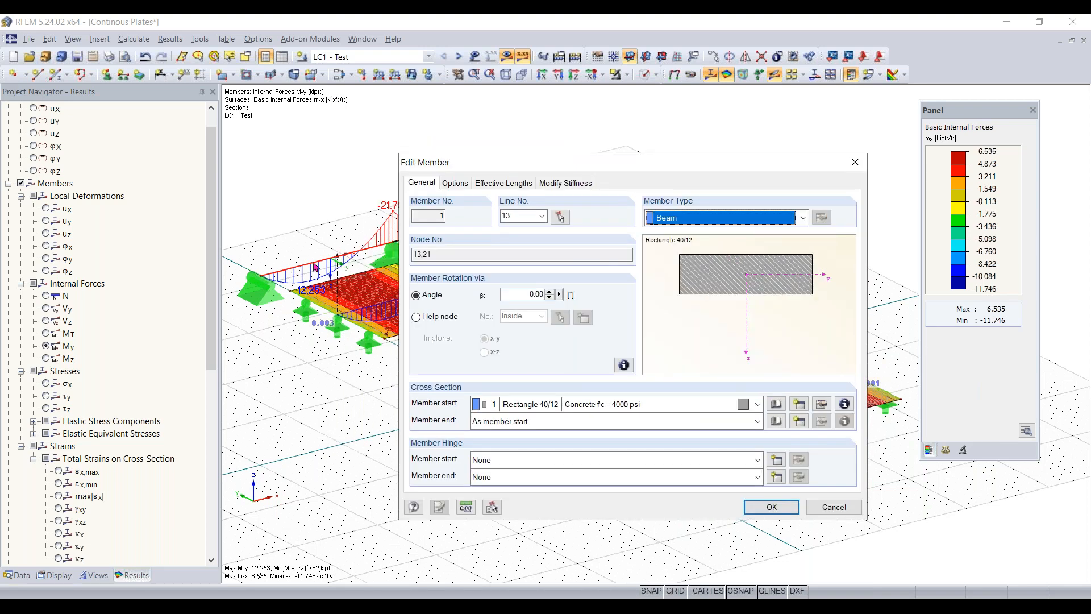
left_click(735, 219)
left_click(714, 233)
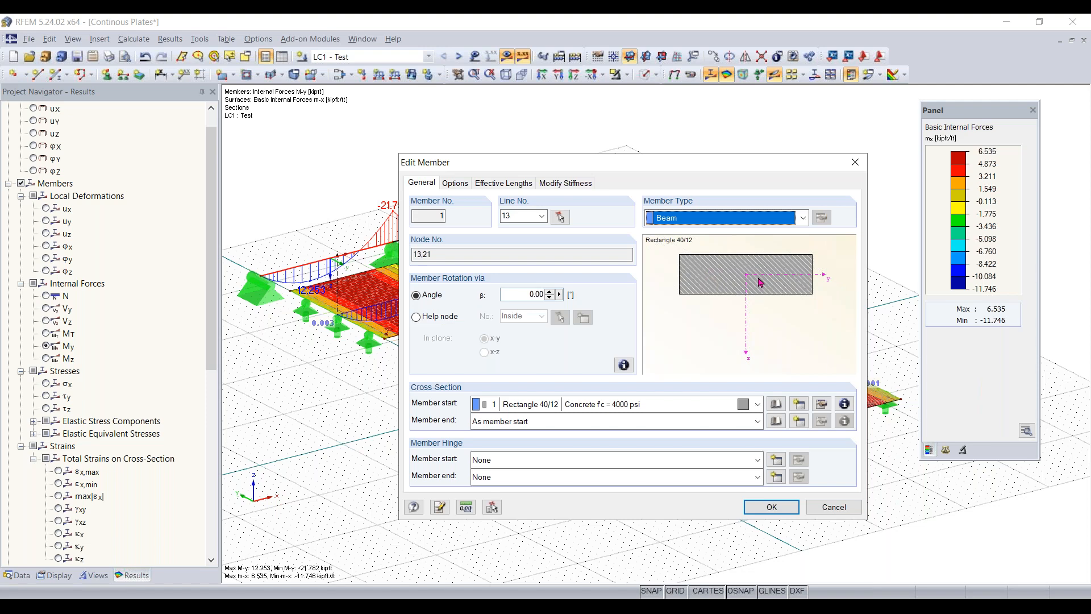
left_click(759, 223)
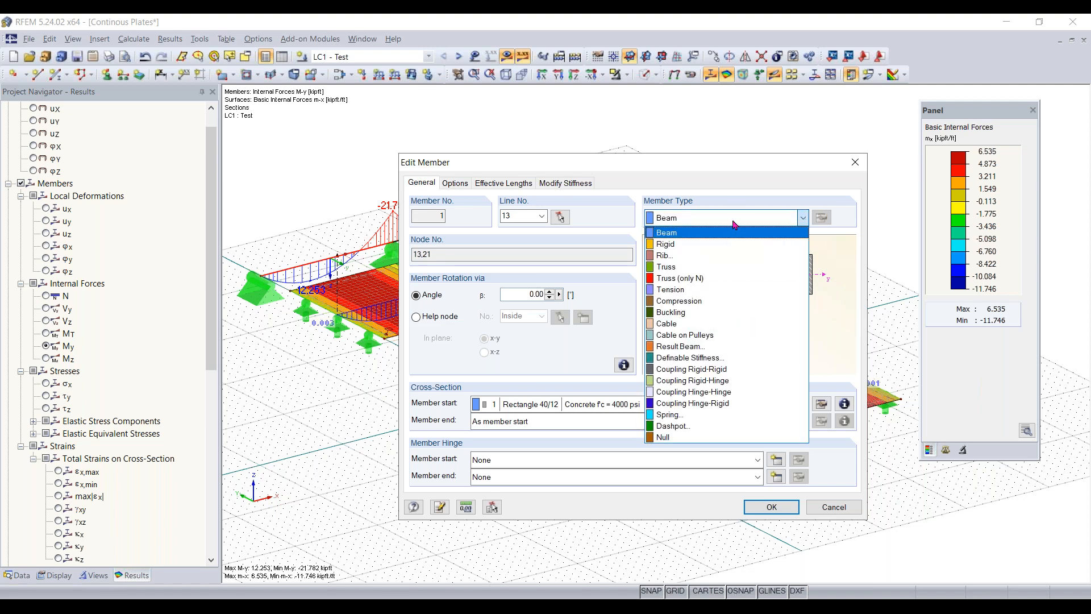
left_click(734, 232)
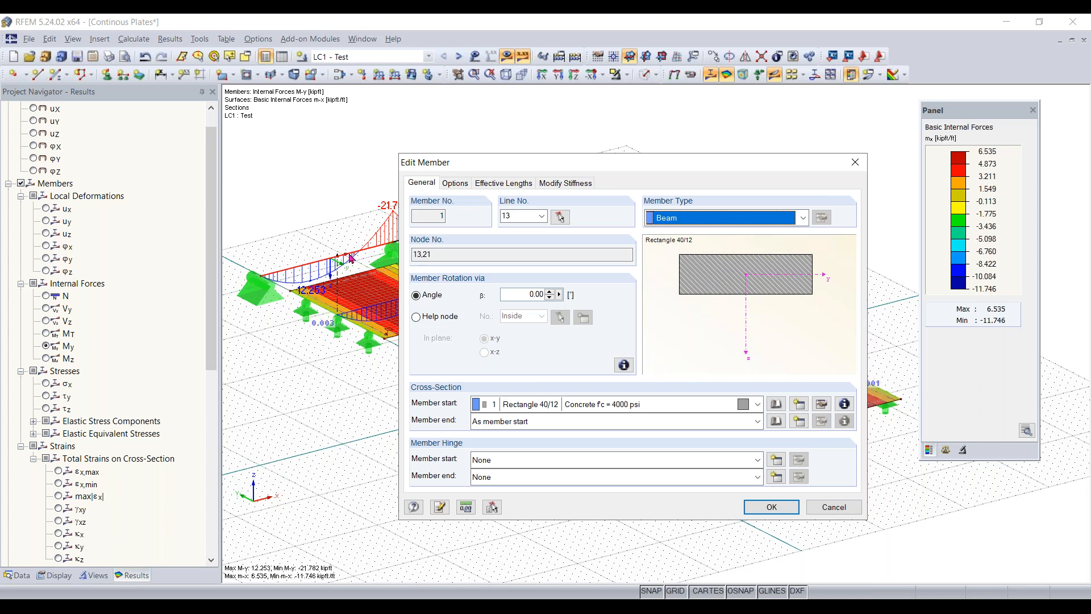
left_click(778, 221)
left_click(778, 223)
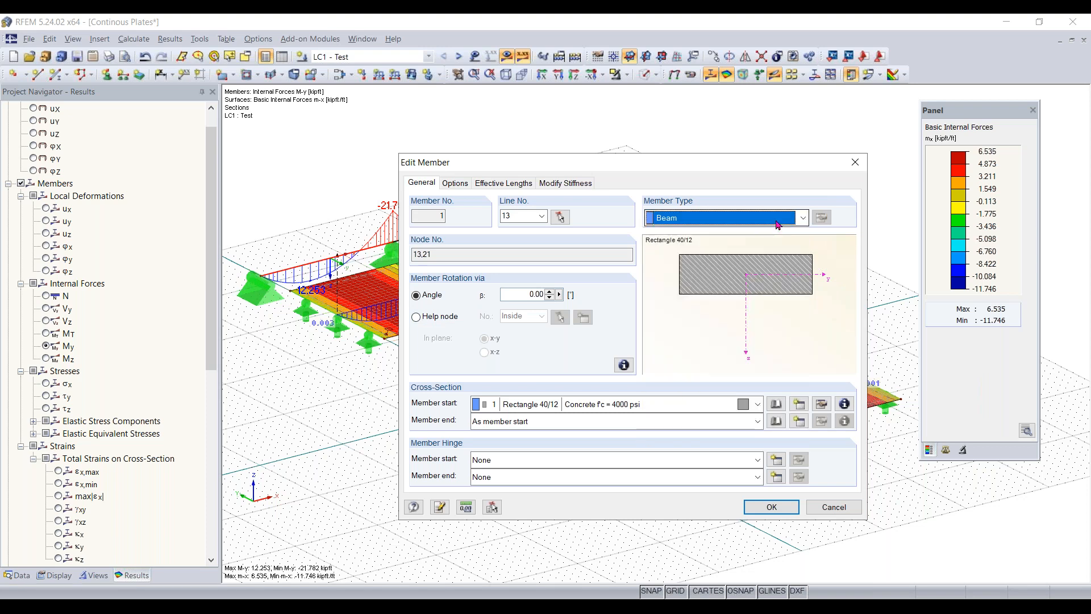
left_click(775, 224)
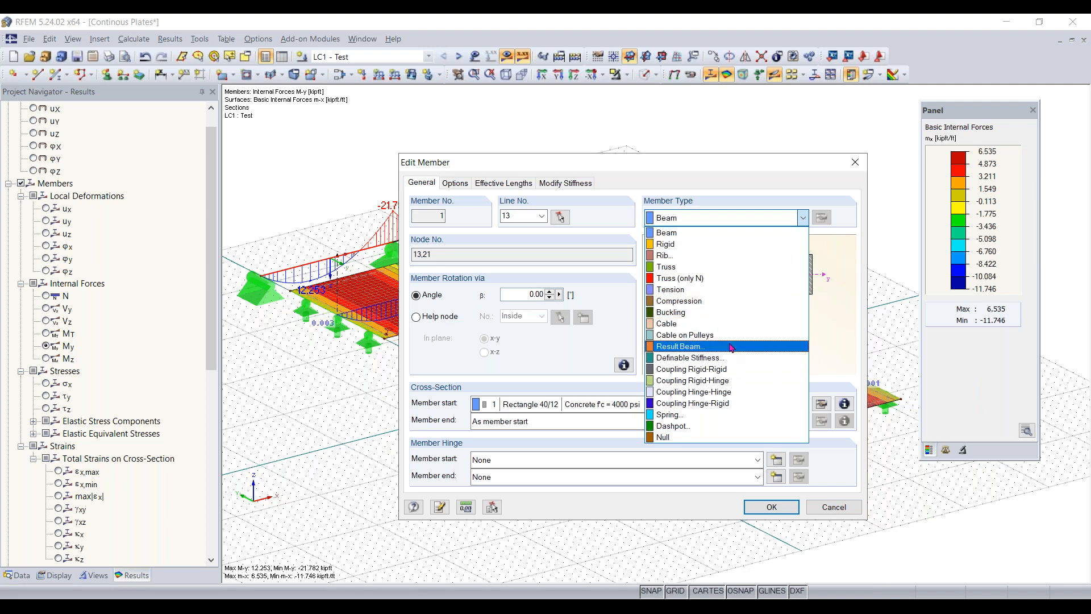
left_click(793, 215)
left_click(854, 163)
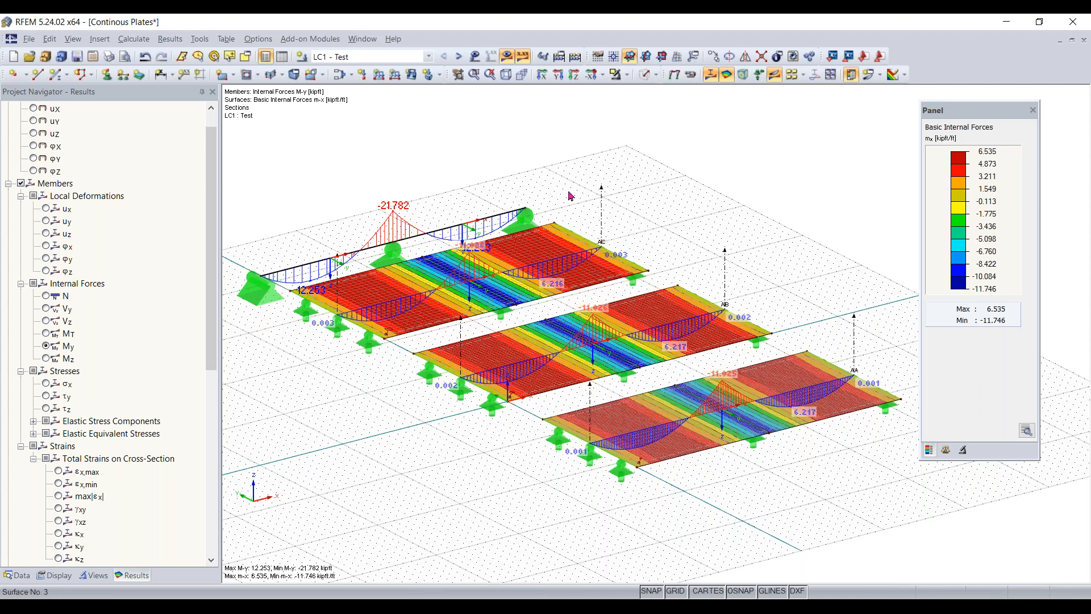
- Review the shear stiffness option and other settings in the global calculation parameters, and leave them without changes
left_click(136, 39)
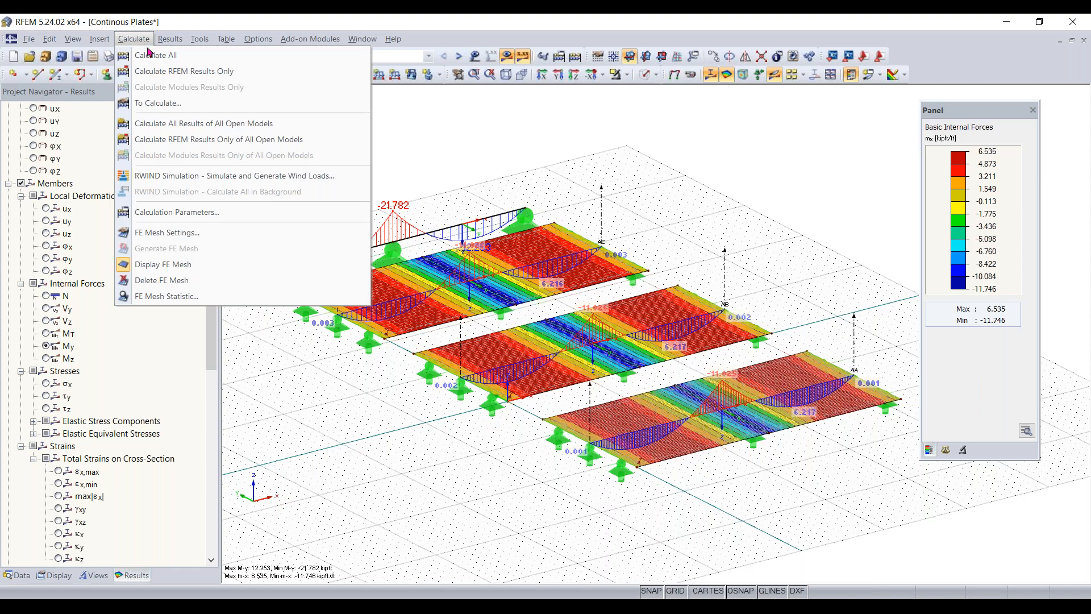
left_click(208, 215)
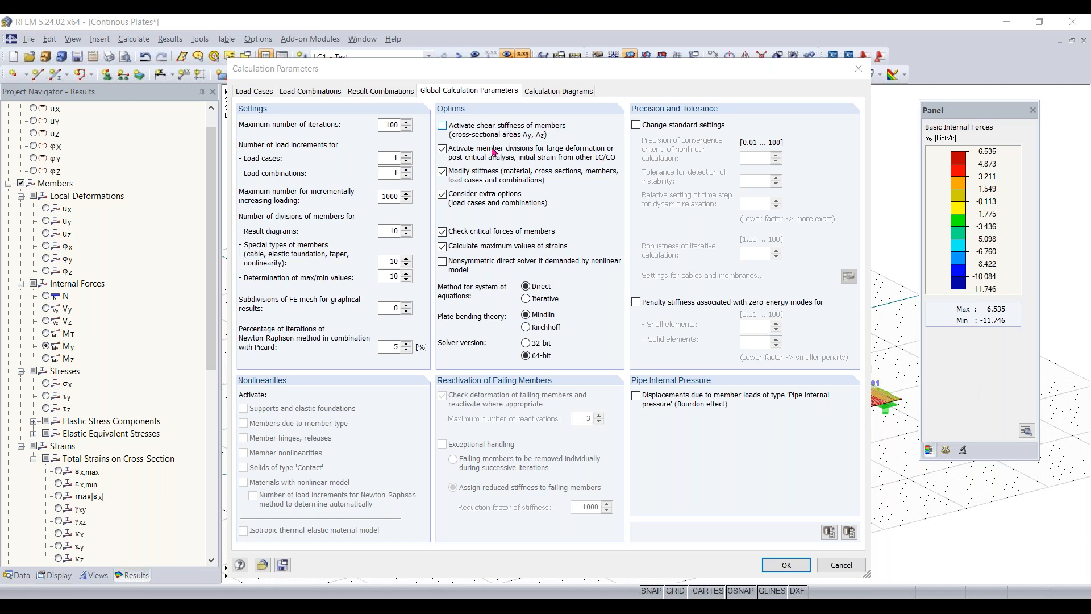
left_click(858, 68)
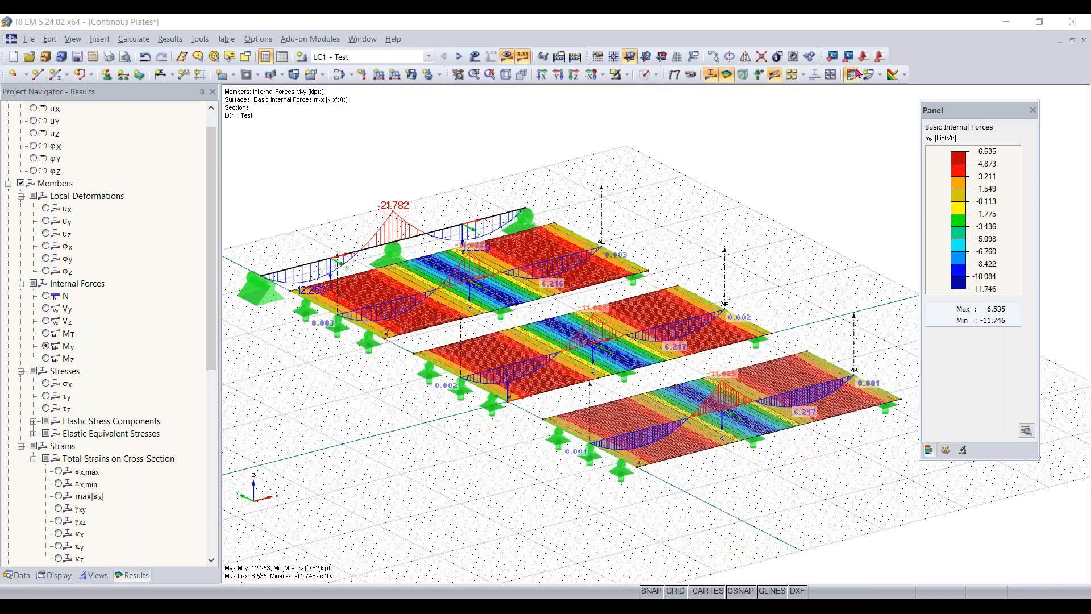
scroll(68, 251, "up", 1)
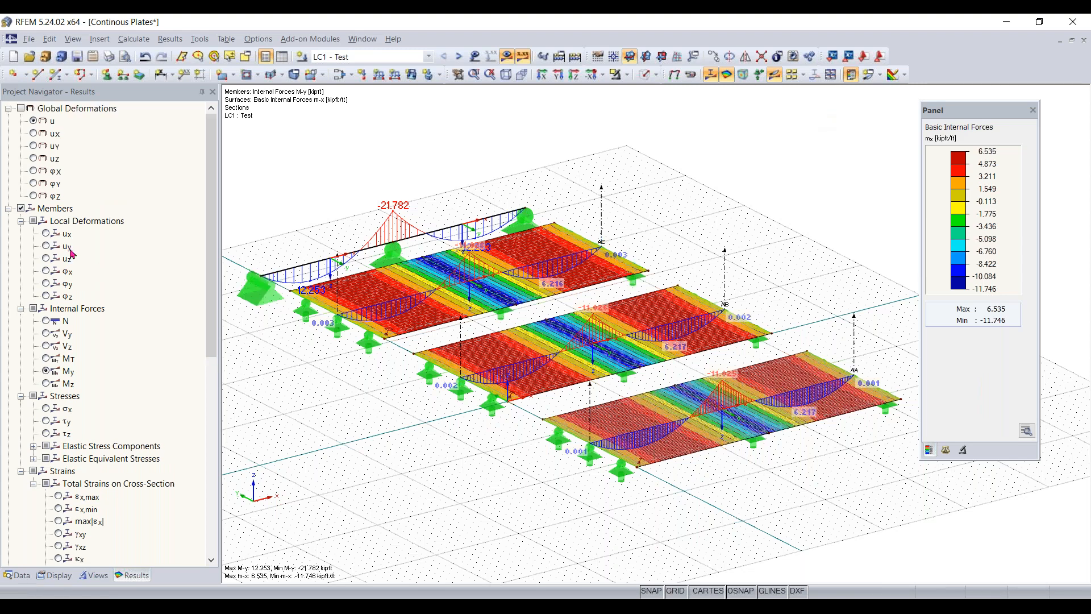
- Set the plate bending theory to Kirchhoff in the global calculation parameters, accepting the deletion of existing results
scroll(70, 253, "down", 5)
scroll(73, 273, "down", 5)
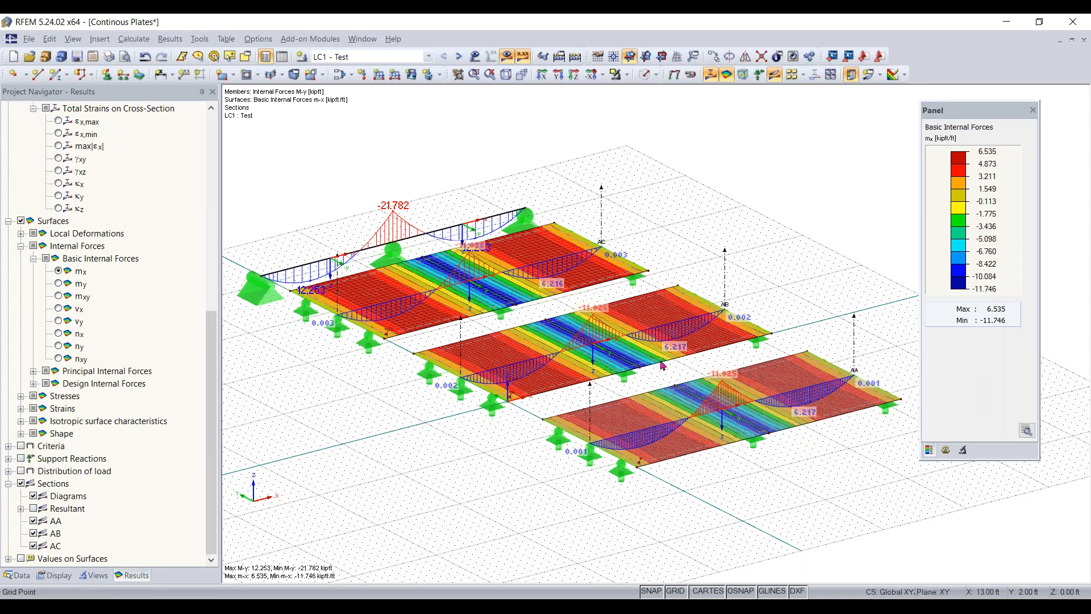
scroll(685, 356, "up", 1)
middle_click_drag(706, 368, 547, 288, "ctrl")
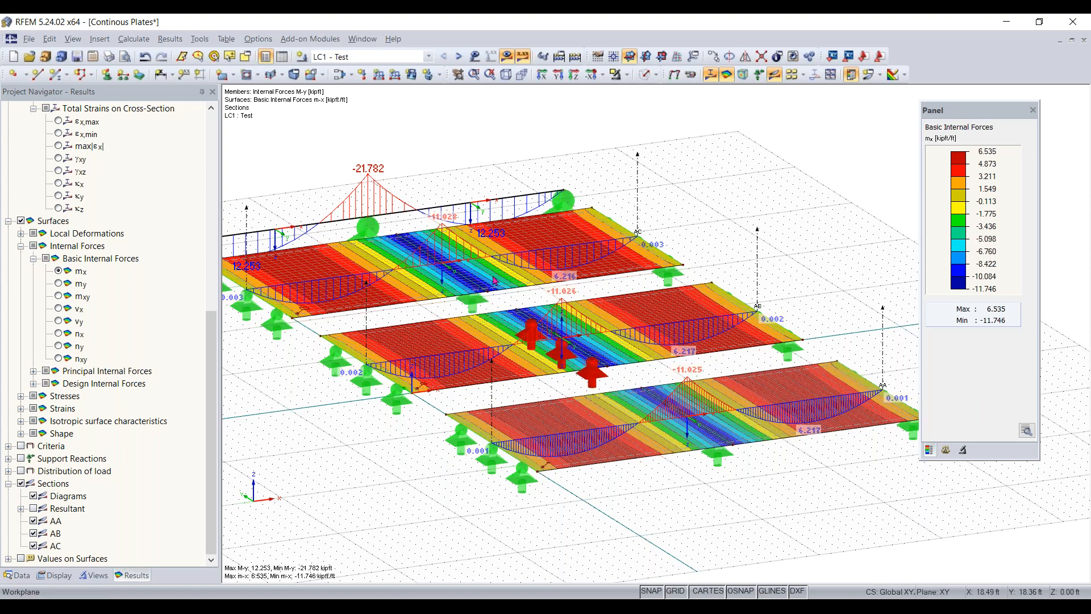
left_click(141, 42)
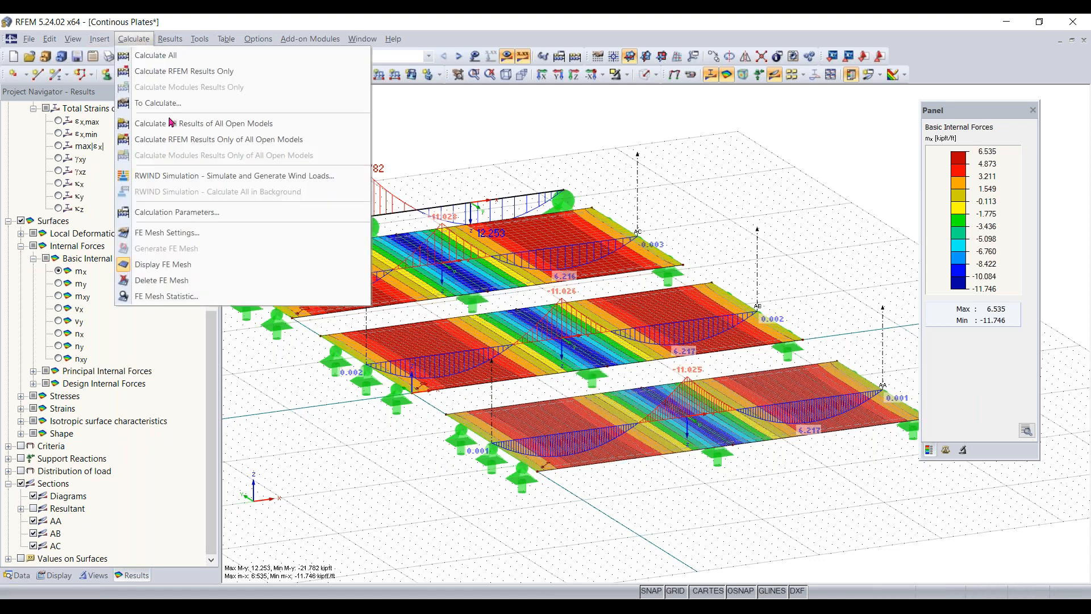
left_click(190, 218)
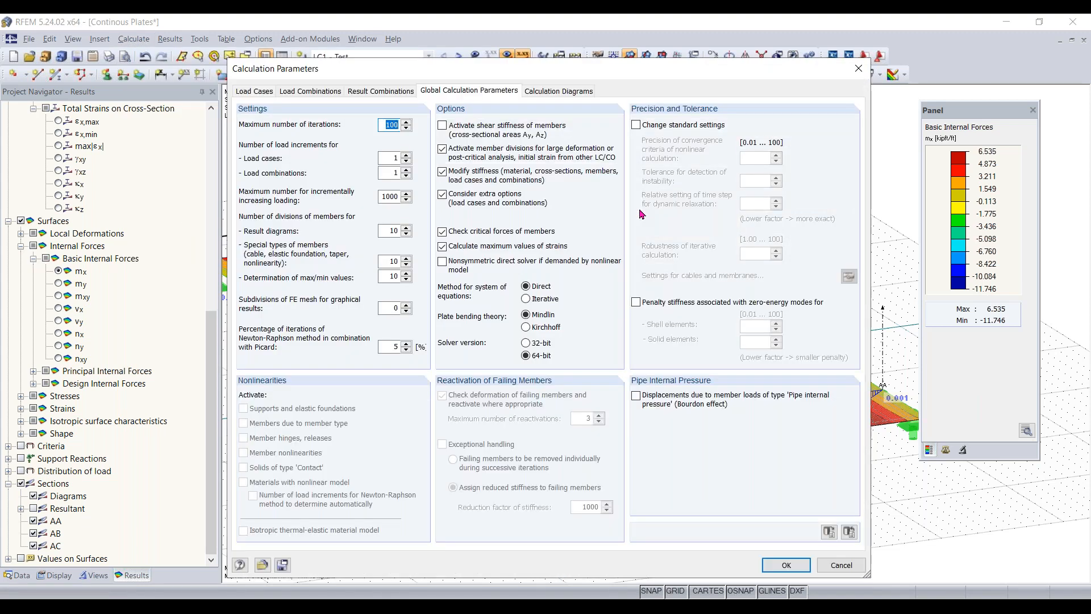
left_click(526, 327)
left_click(792, 560)
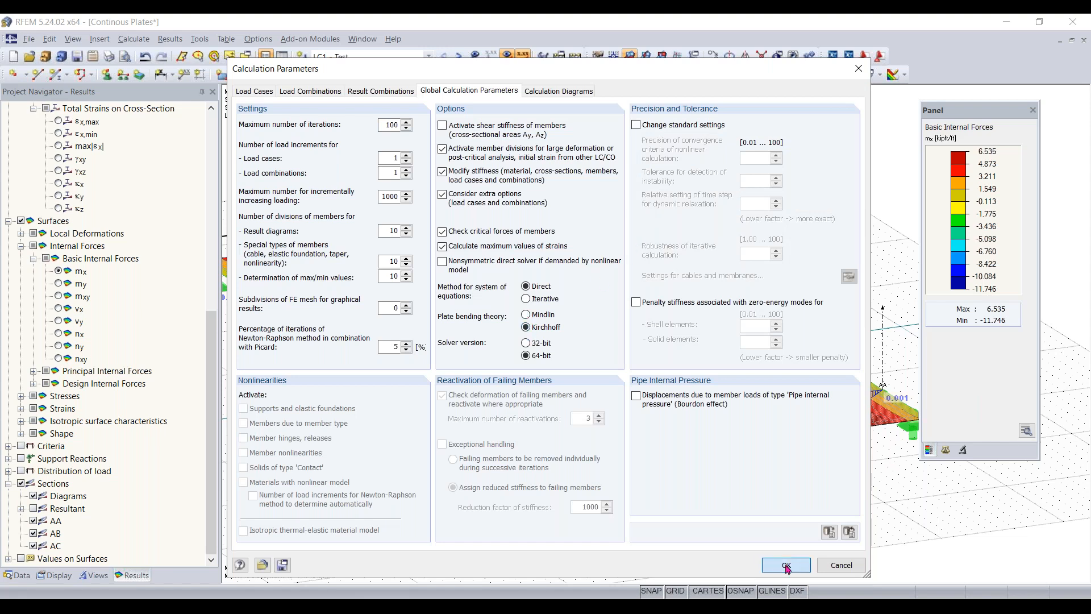
left_click(532, 352)
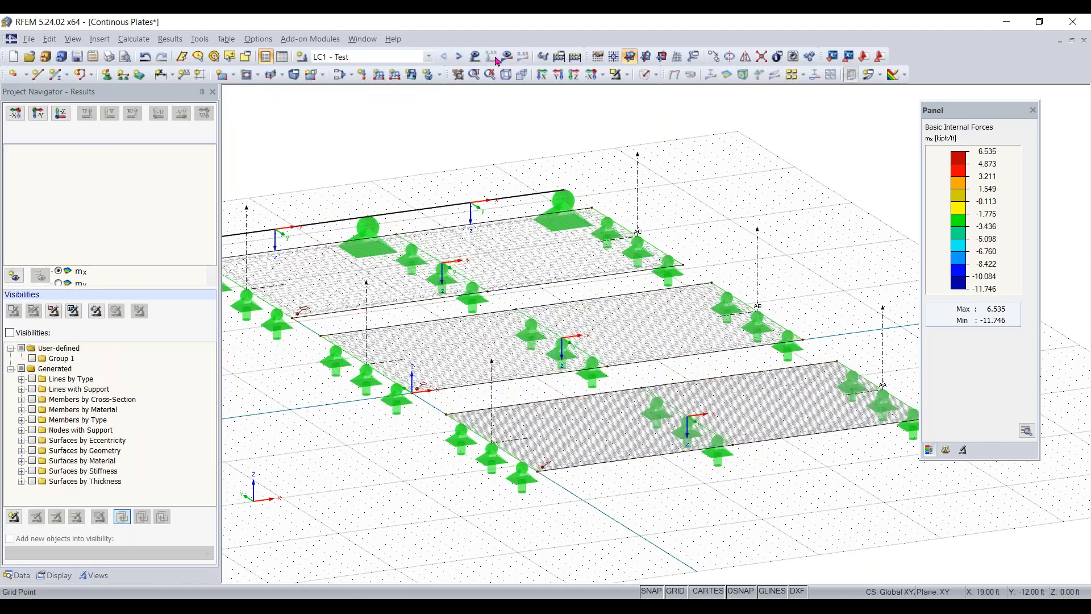
- Recalculate the LC1 results with Kirchhoff theory and examine the m-x moments along the plate sections
left_click(507, 57)
left_click(519, 332)
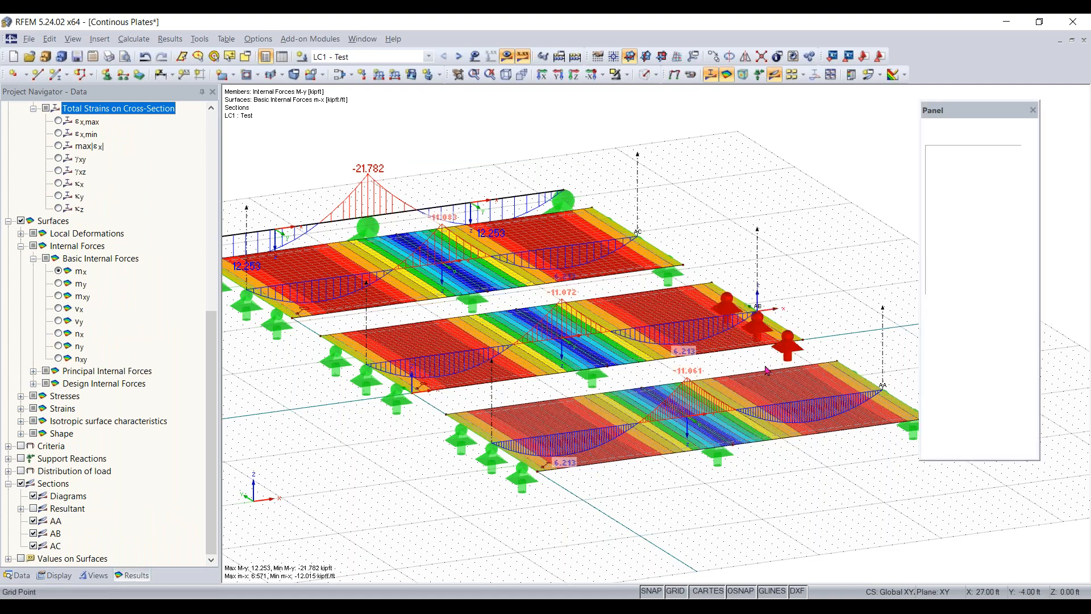
right_click_drag(639, 376, 682, 372)
left_click(424, 176)
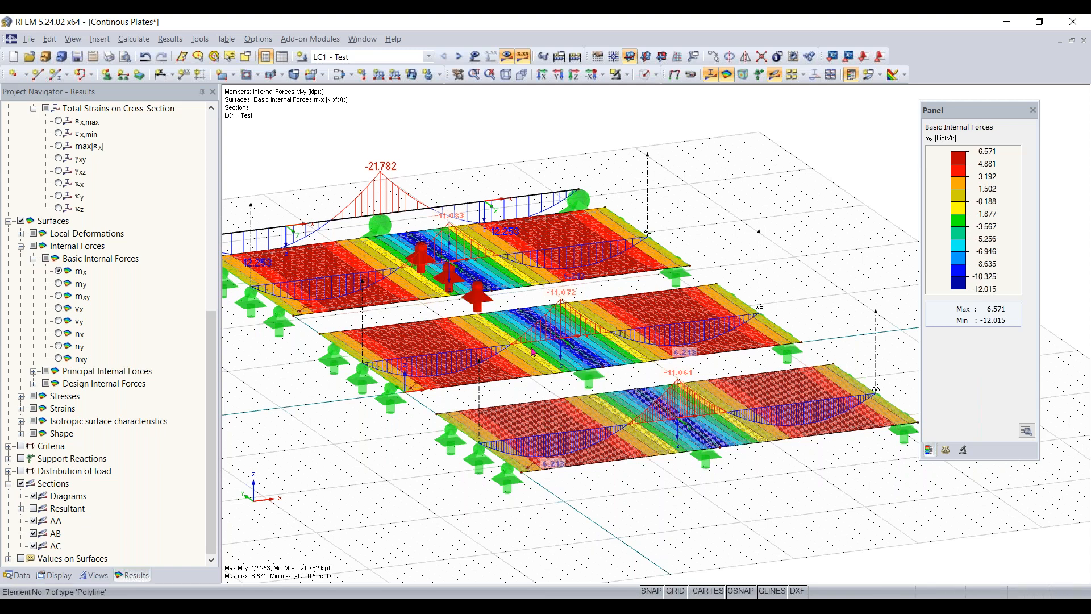
- Set the constant thickness of surface 1 to 20 in, accepting the deletion of existing results
middle_click_drag(677, 503, 737, 523, "ctrl")
scroll(641, 447, "up", 4)
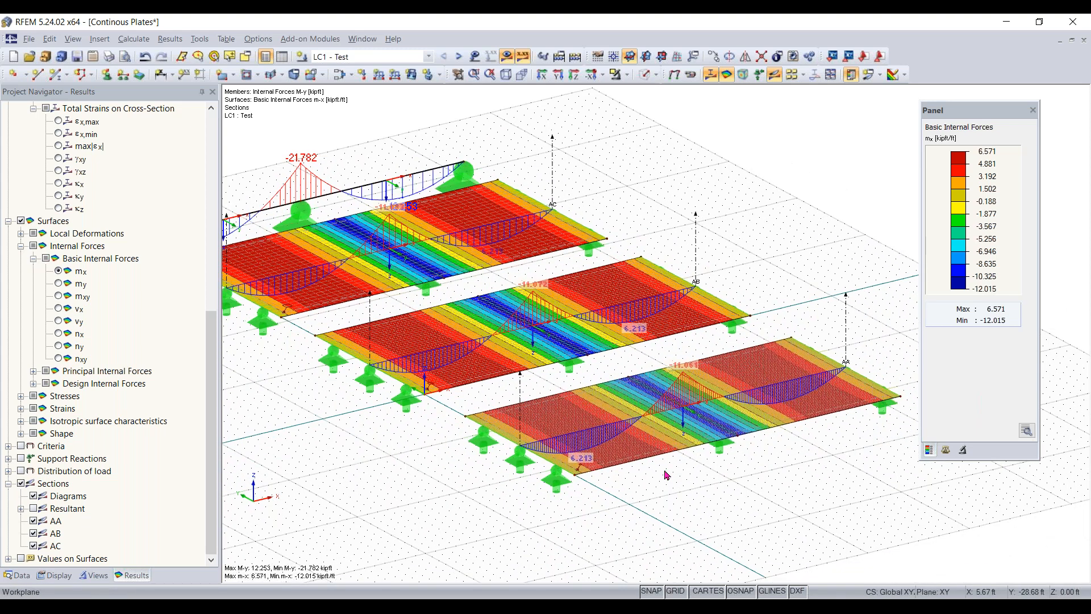
double_click(628, 453)
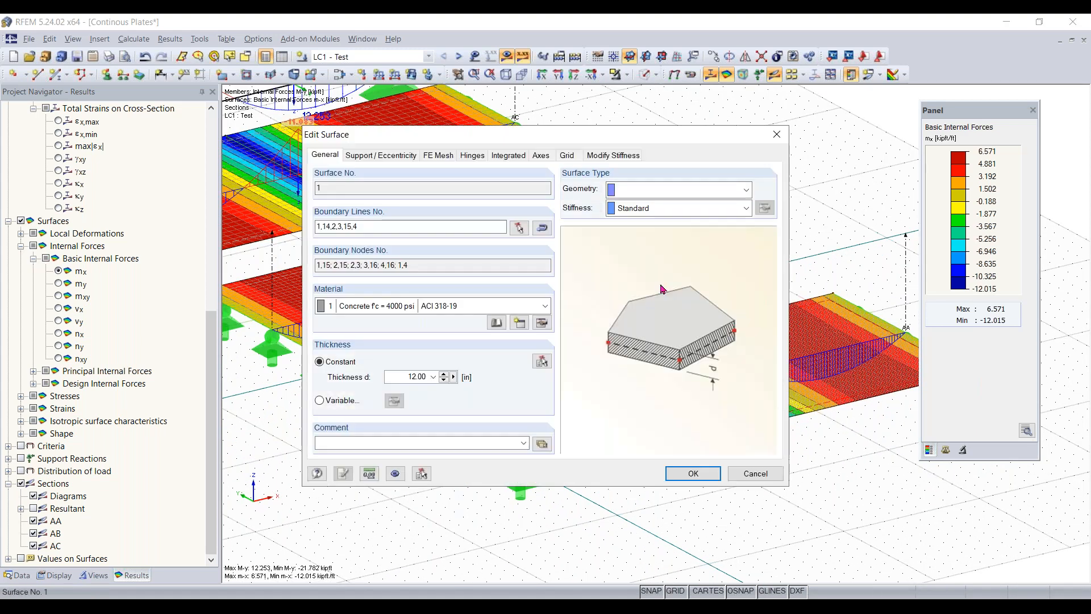
left_click_drag(469, 389, 507, 394)
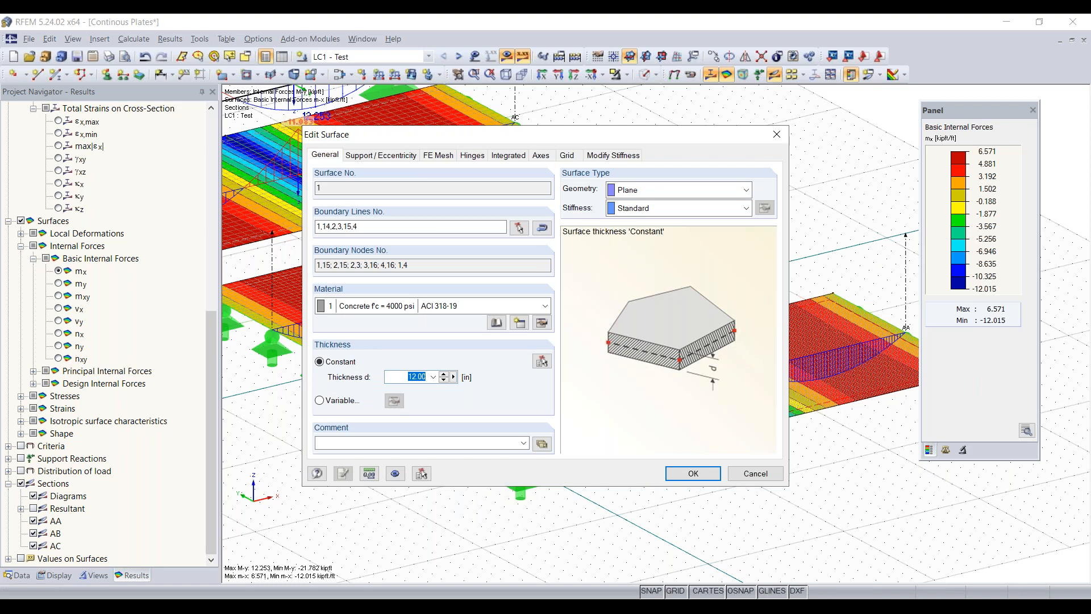
type("20")
left_click(717, 479)
left_click(523, 336)
left_click(685, 475)
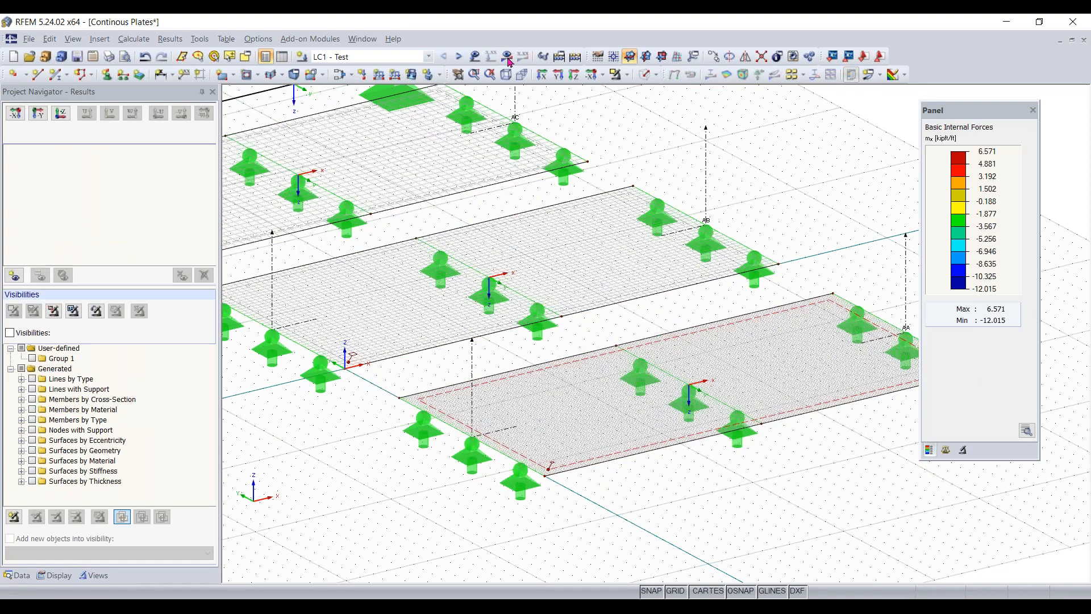
- Recalculate LC1 with the thicker surface 1 and examine the m-x moment over its middle support
left_click(507, 57)
left_click(524, 334)
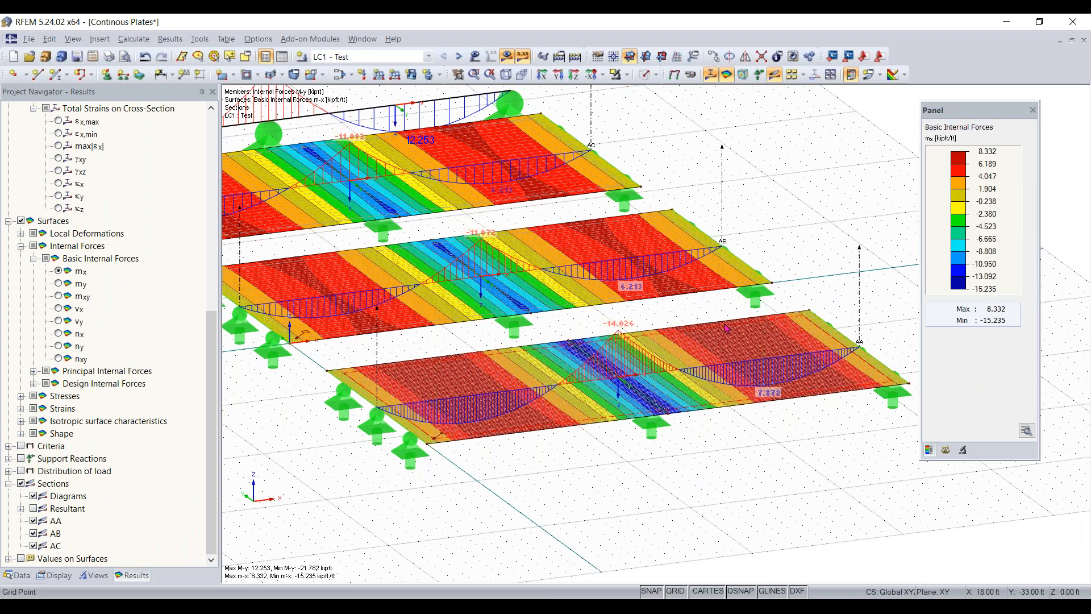
right_click(830, 457)
left_click(653, 316)
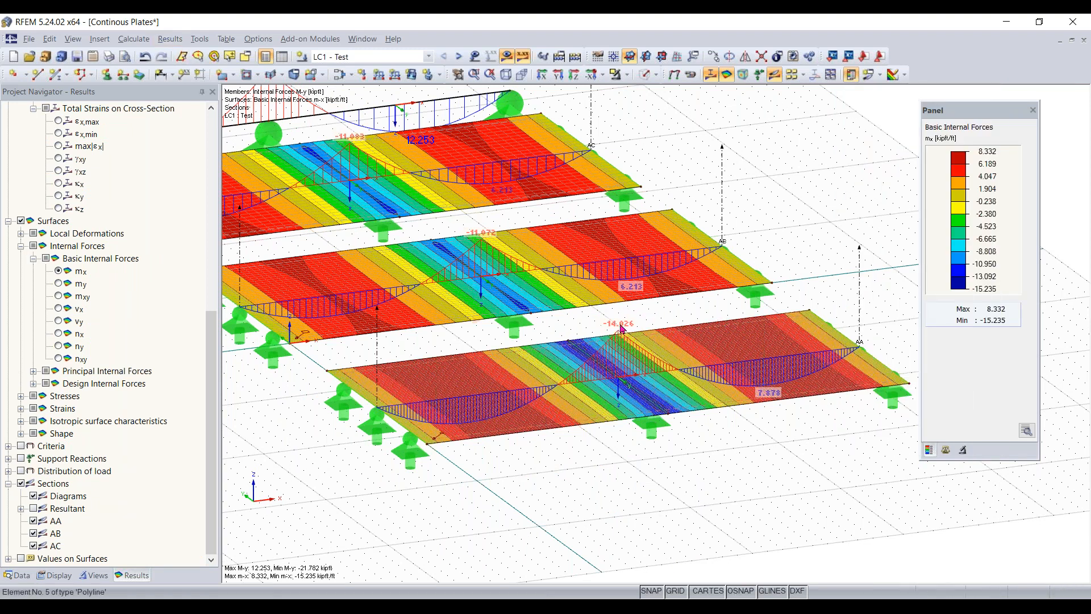
- Set the plate bending theory to Mindlin in the global calculation parameters and recalculate LC1 to compare the section moments
left_click(134, 39)
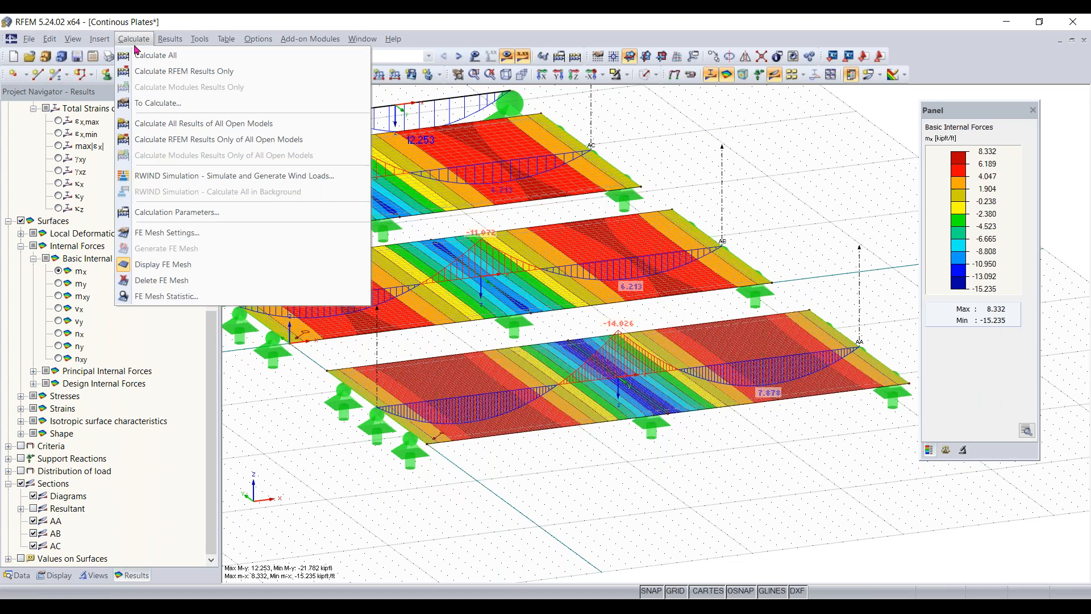
left_click(175, 214)
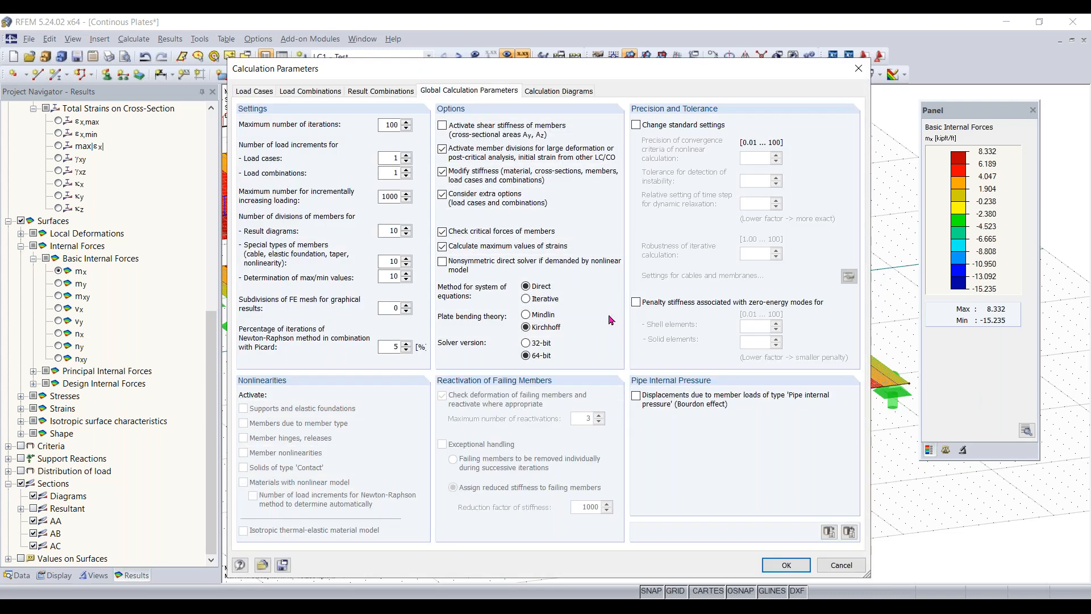
left_click(532, 318)
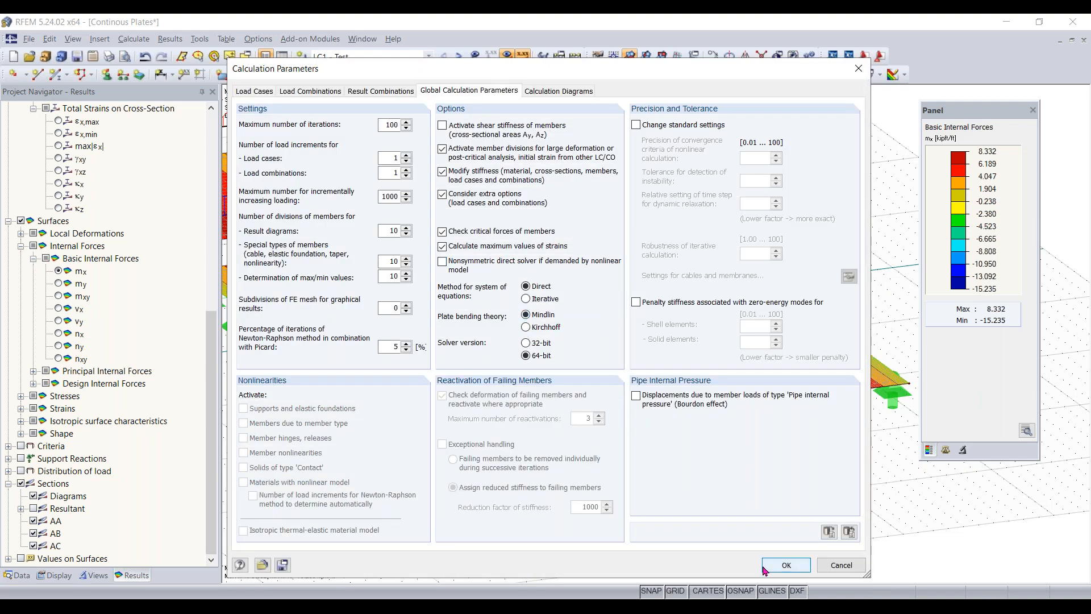
left_click(786, 564)
left_click(520, 353)
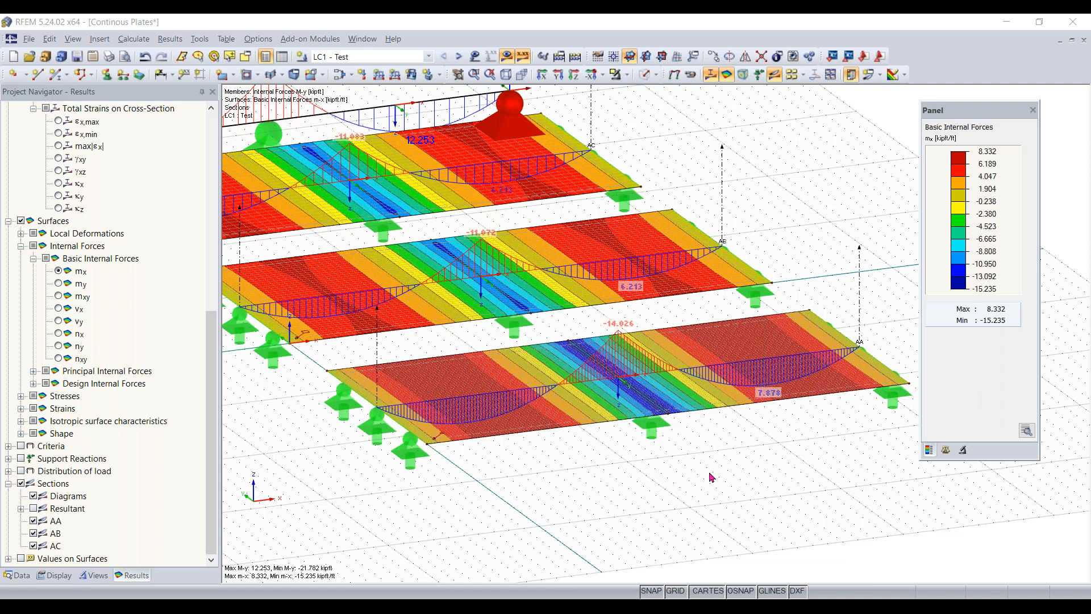
left_click(507, 57)
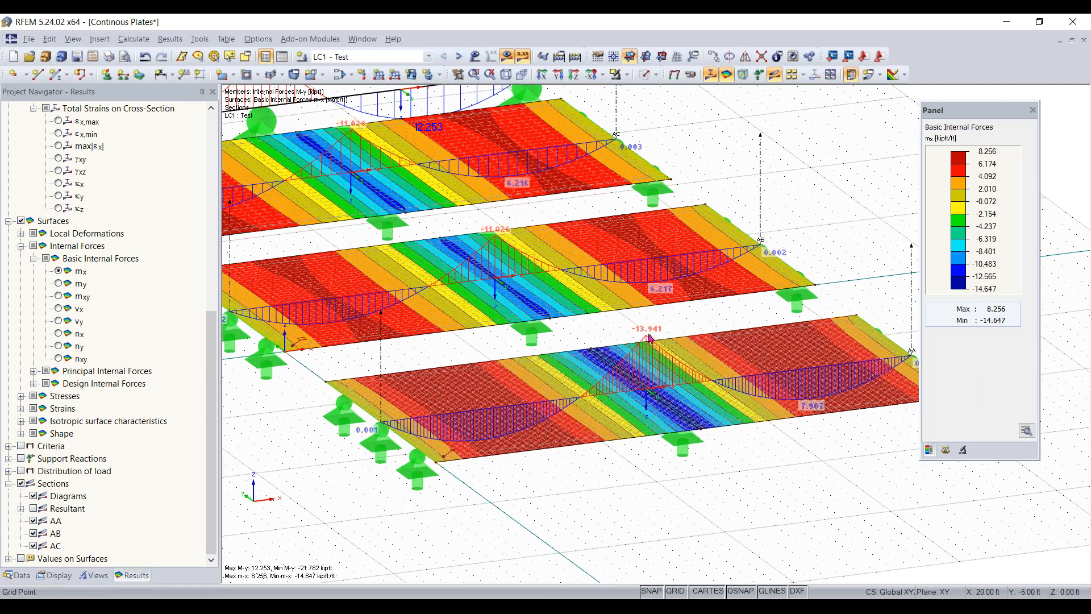
middle_click_drag(779, 489, 685, 379, "ctrl")
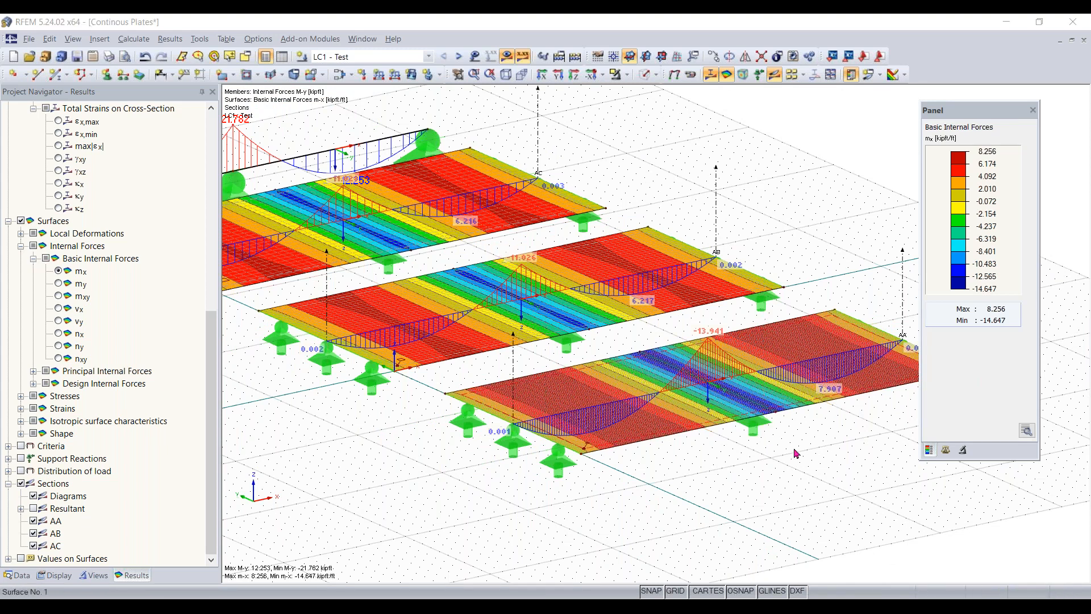
- Set the constant thickness of surface 1 back to 12 in, accepting the deletion of existing results
double_click(617, 446)
left_click_drag(406, 375, 490, 389)
type("12")
key("Return")
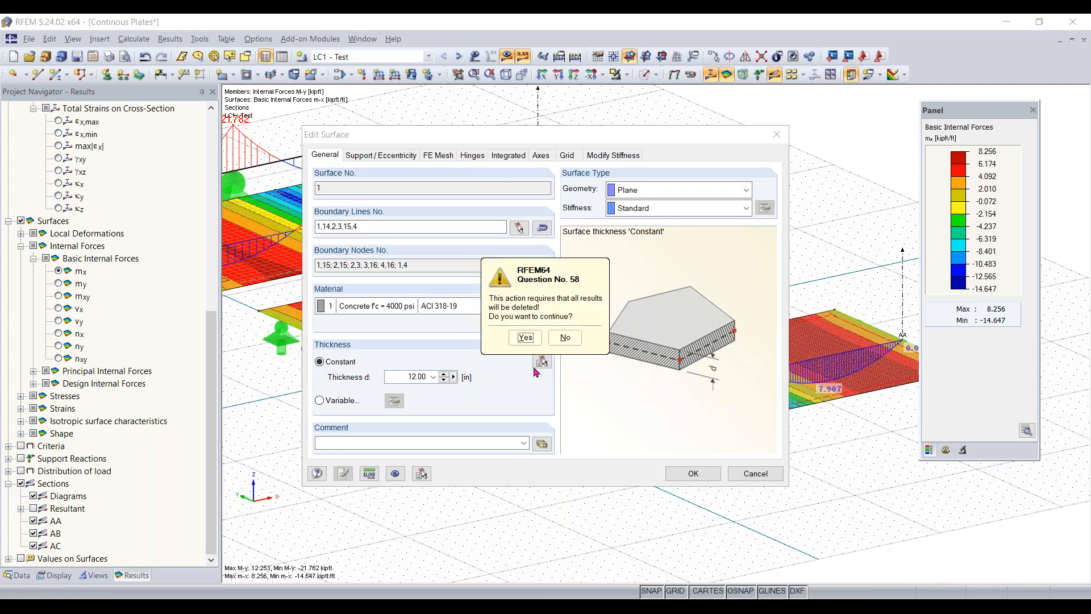
left_click(525, 337)
key("Return")
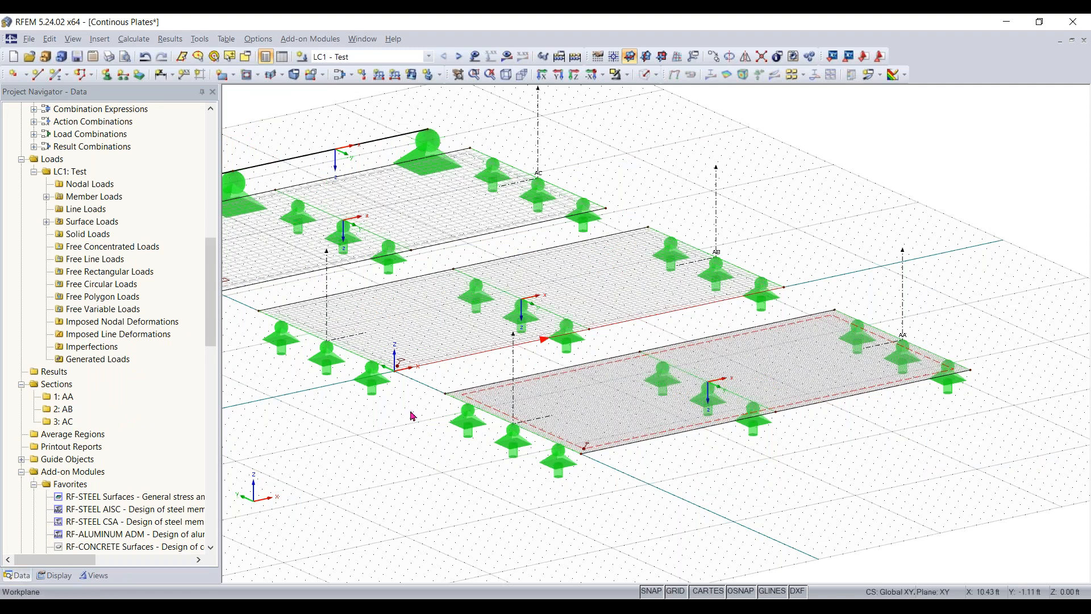
- Switch to the PowerPoint slide show and advance from the Plate Theory slide to the question about activated shear stiffness
left_click(475, 607)
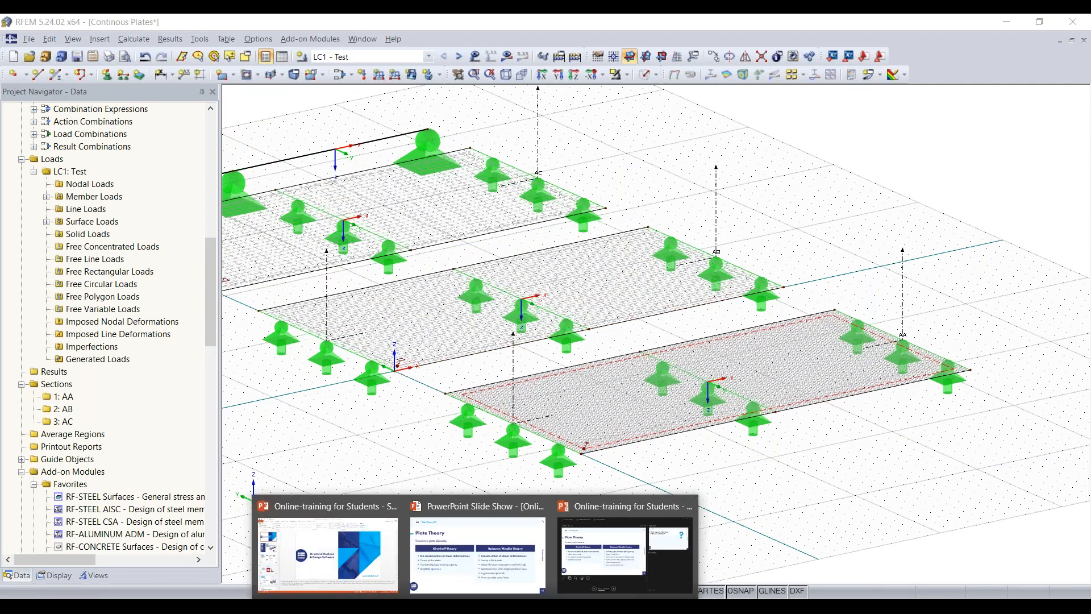
left_click(743, 542)
key("alt+Tab")
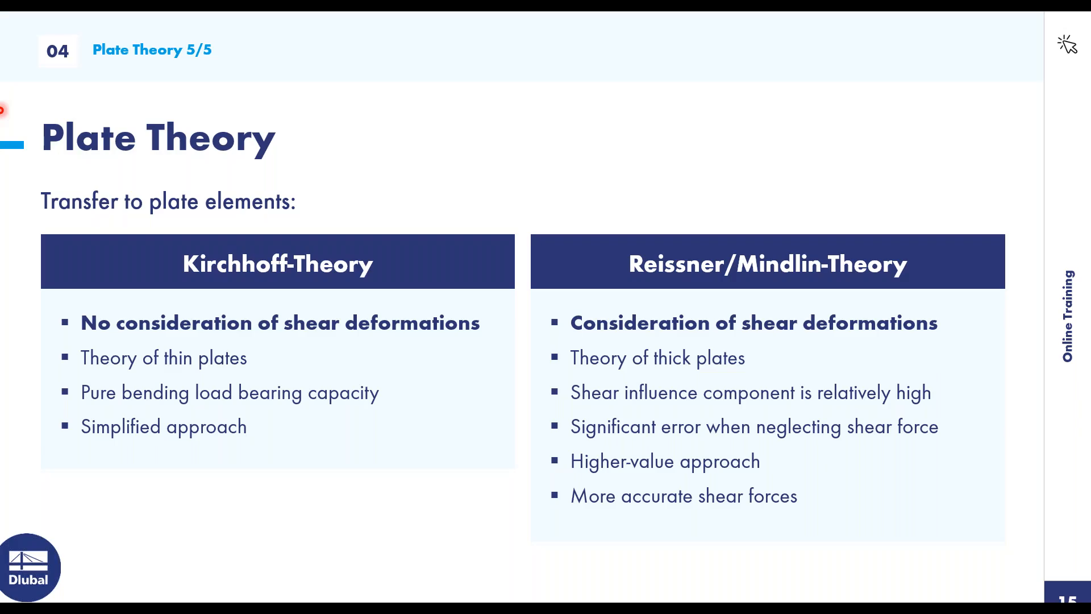
key("Right")
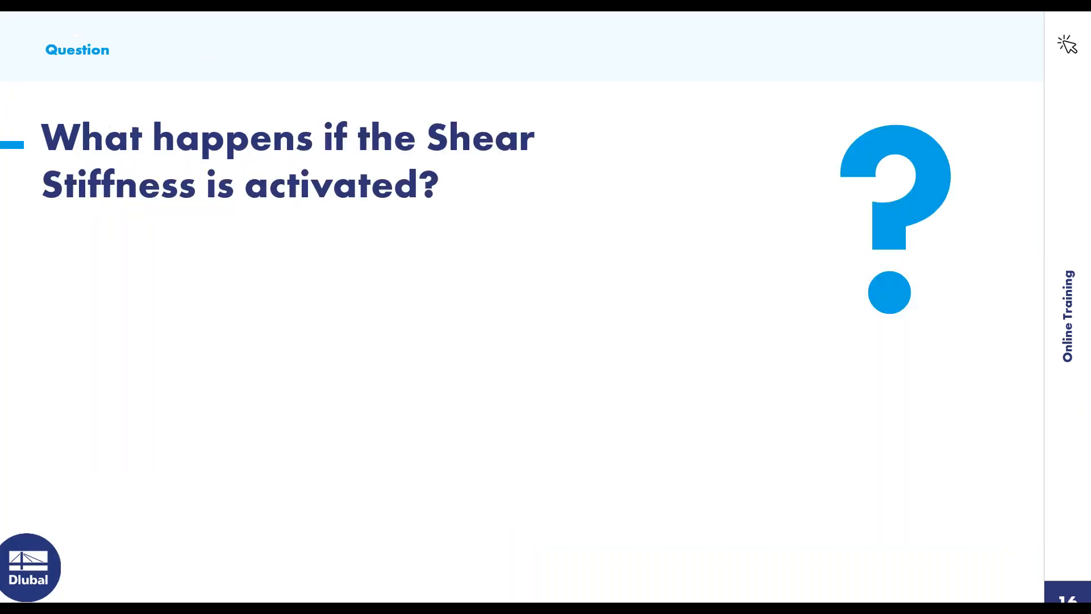
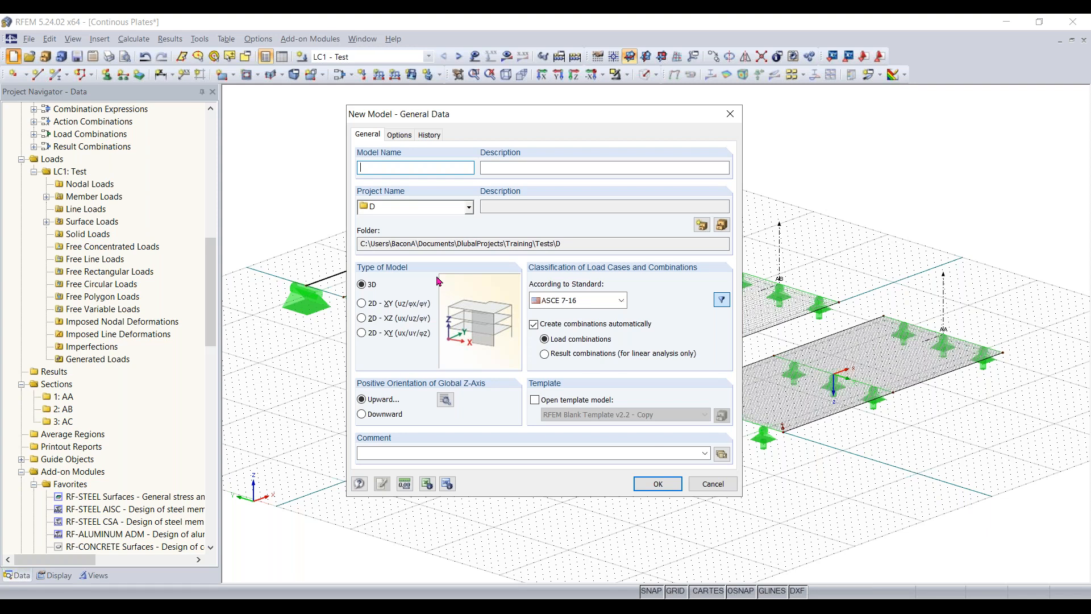
- Create a new model named Euler Case 1, described as Stability example, with automatic creation of combinations turned off
type("Euler Case 1")
left_click(550, 166)
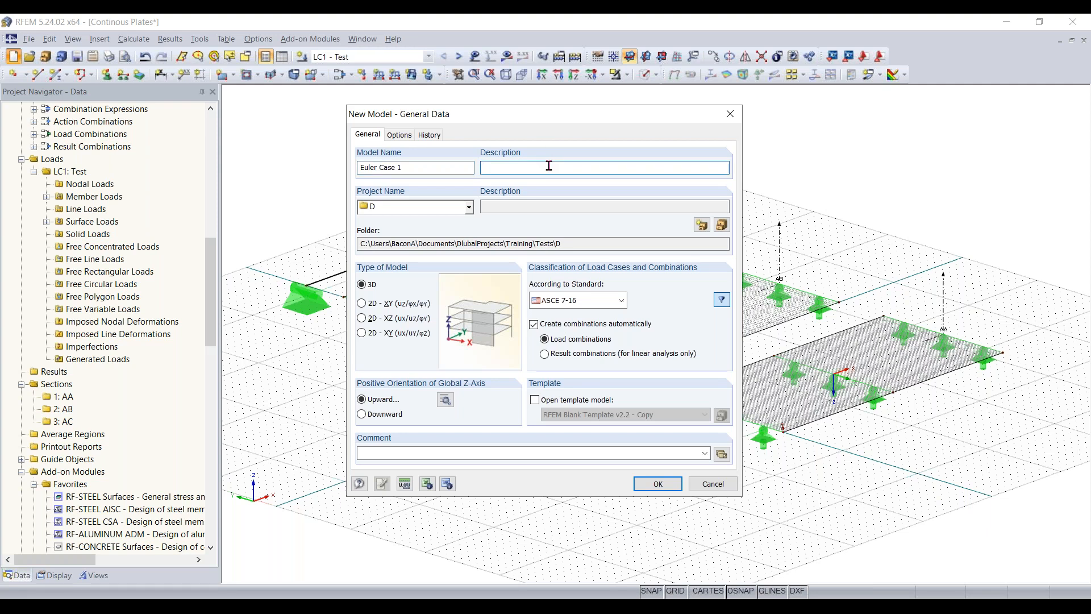
type("Stability example")
left_click(612, 328)
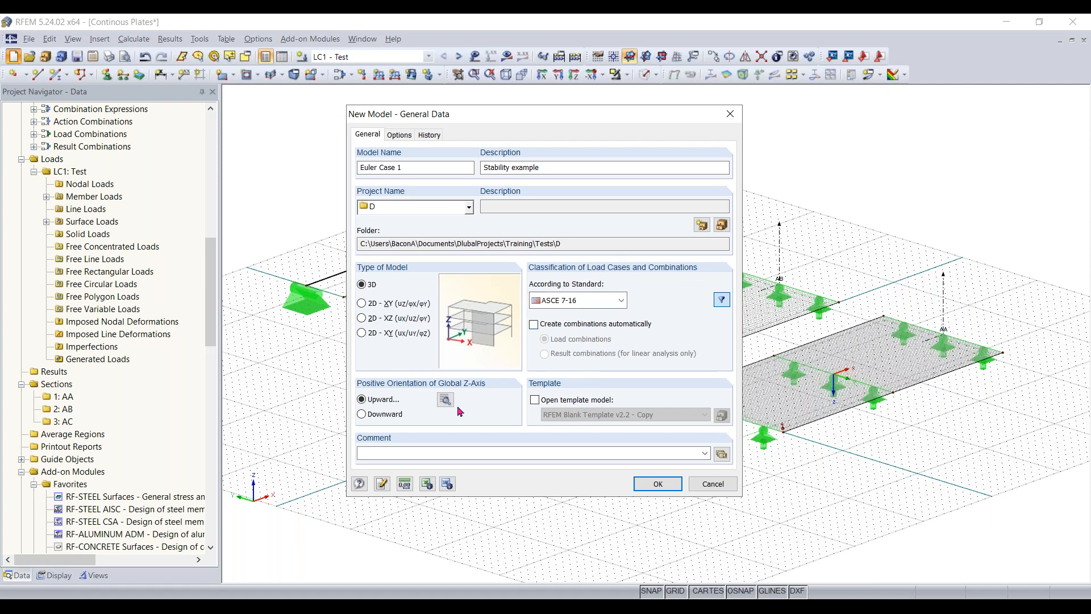
left_click(658, 484)
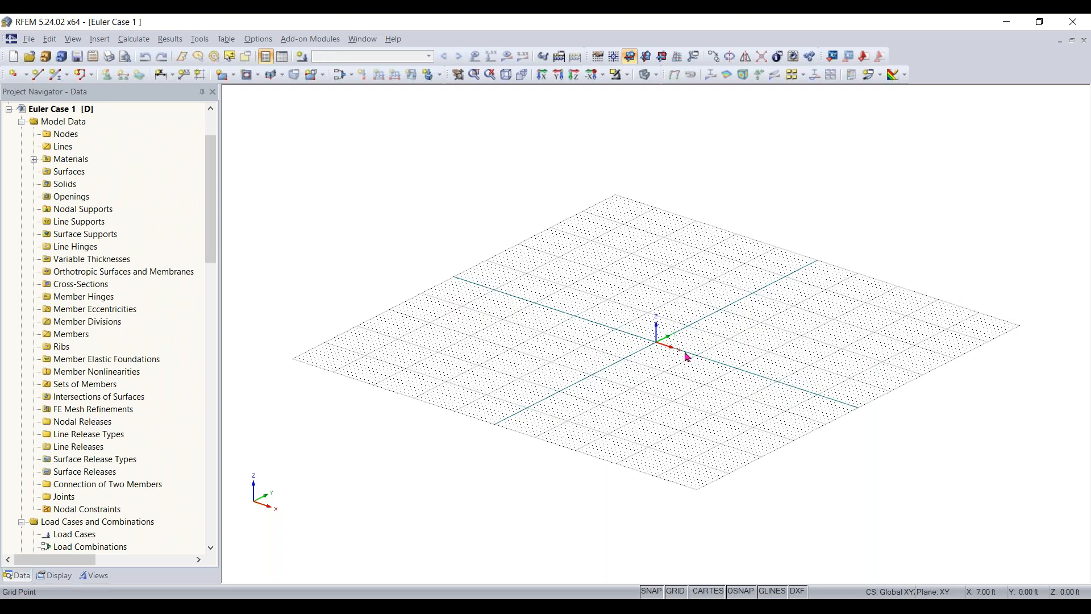
- Start a new single beam member and filter the rolled I-section library to AISC 15 wide I-sections with parallel flanges
scroll(670, 351, "up", 1)
mouse_move(670, 350)
middle_mouse_down()
mouse_move(638, 373)
mouse_move(683, 365)
middle_mouse_up()
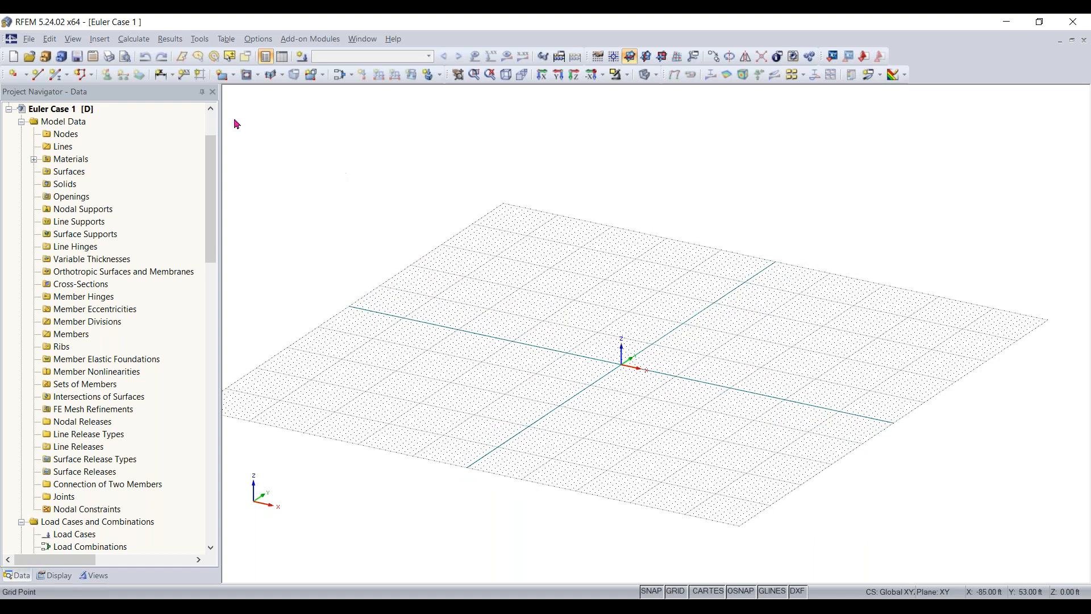
left_click(56, 77)
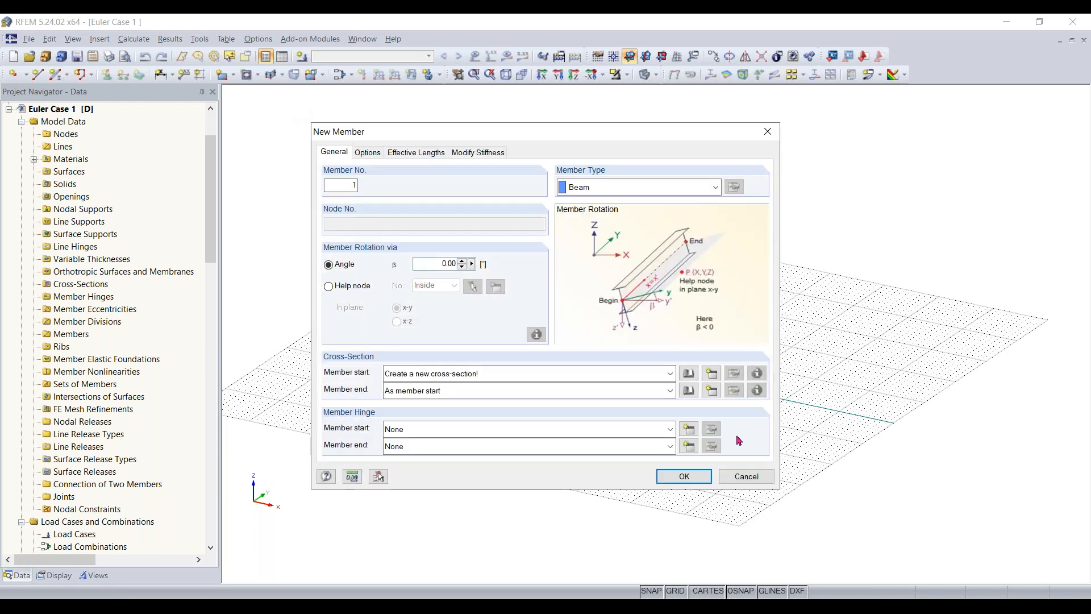
left_click(688, 374)
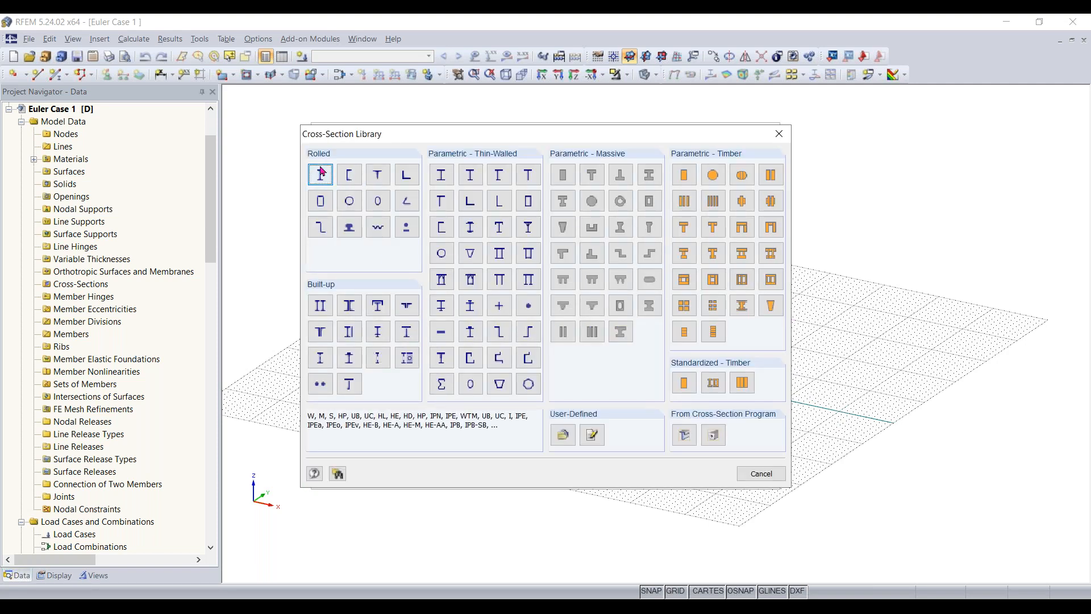
left_click(321, 175)
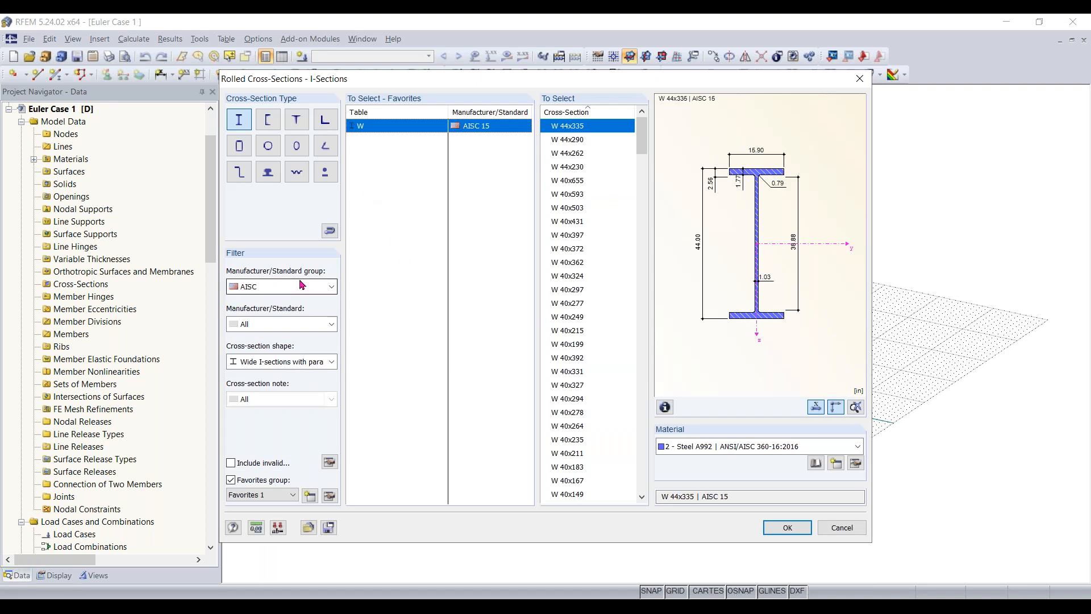
left_click(286, 326)
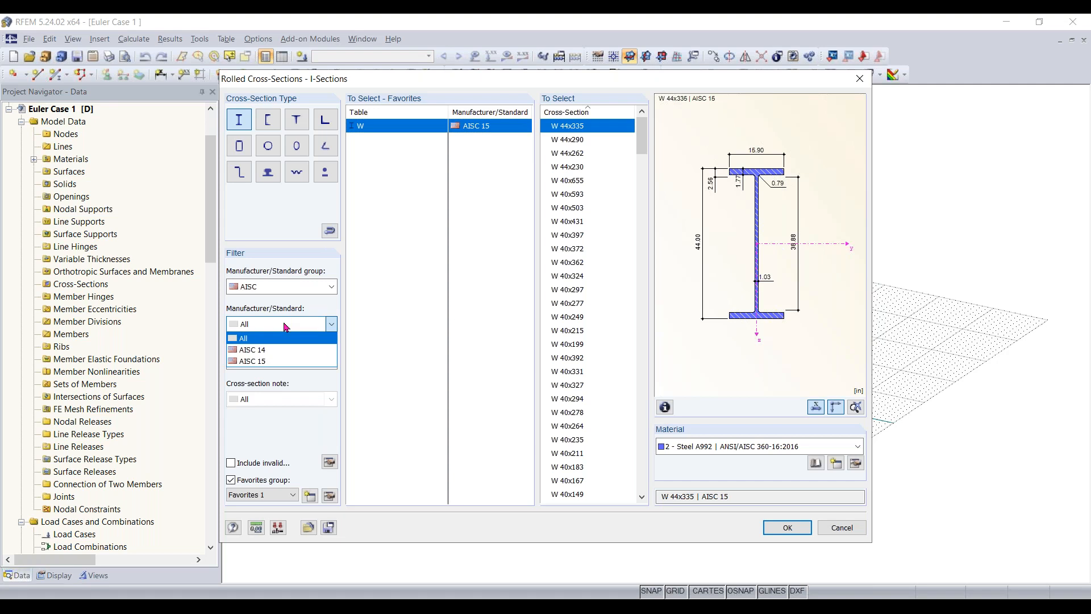
left_click(277, 361)
left_click(277, 363)
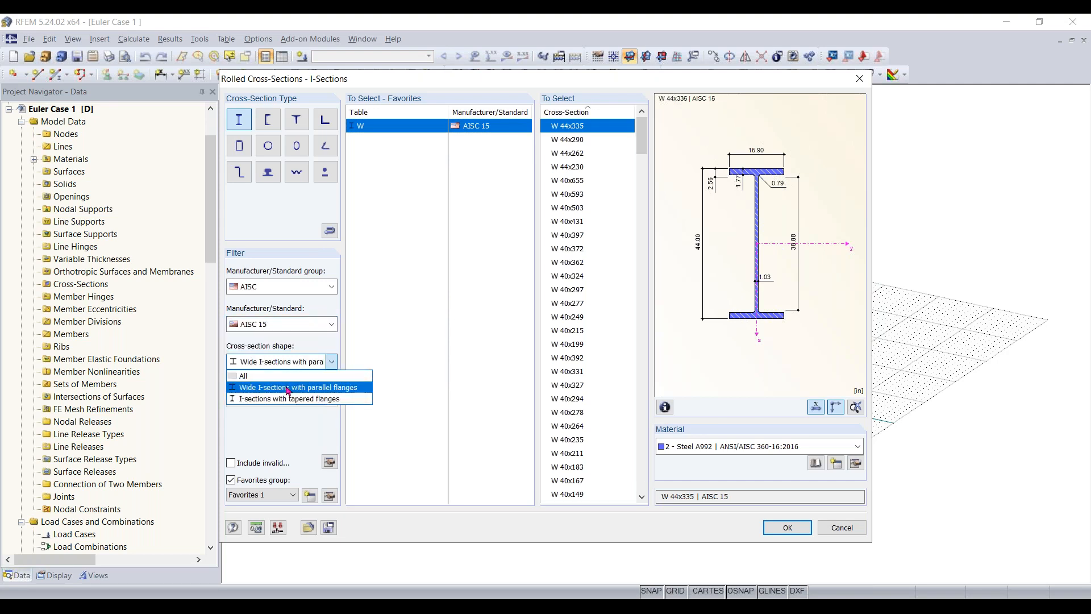
left_click(288, 389)
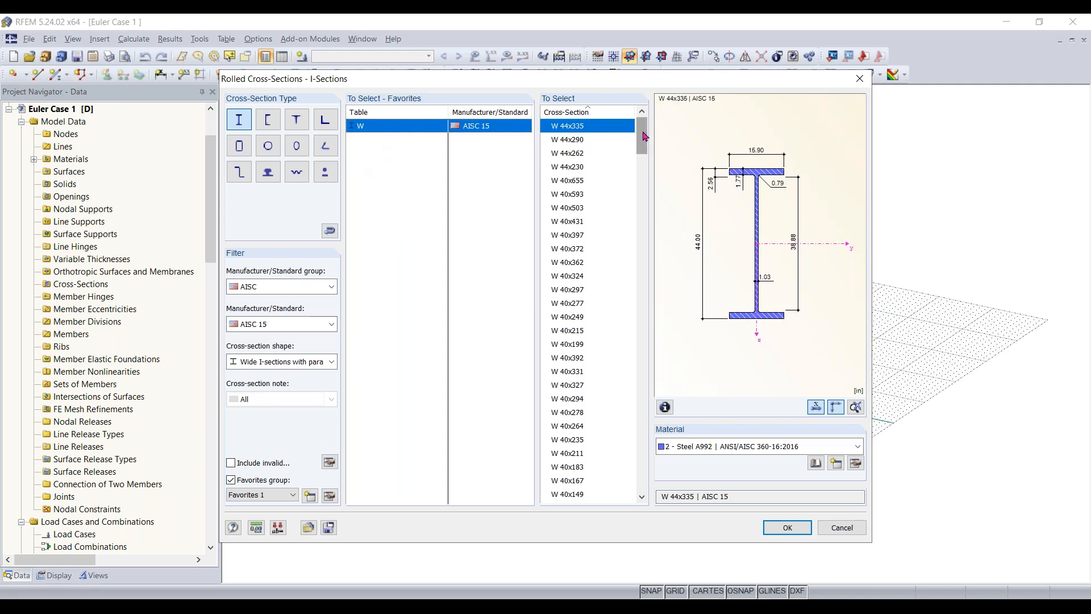
- Assign the W 12x35 cross-section in Steel A992 to the new member and accept the member settings
left_click_drag(644, 138, 649, 428)
left_click(582, 330)
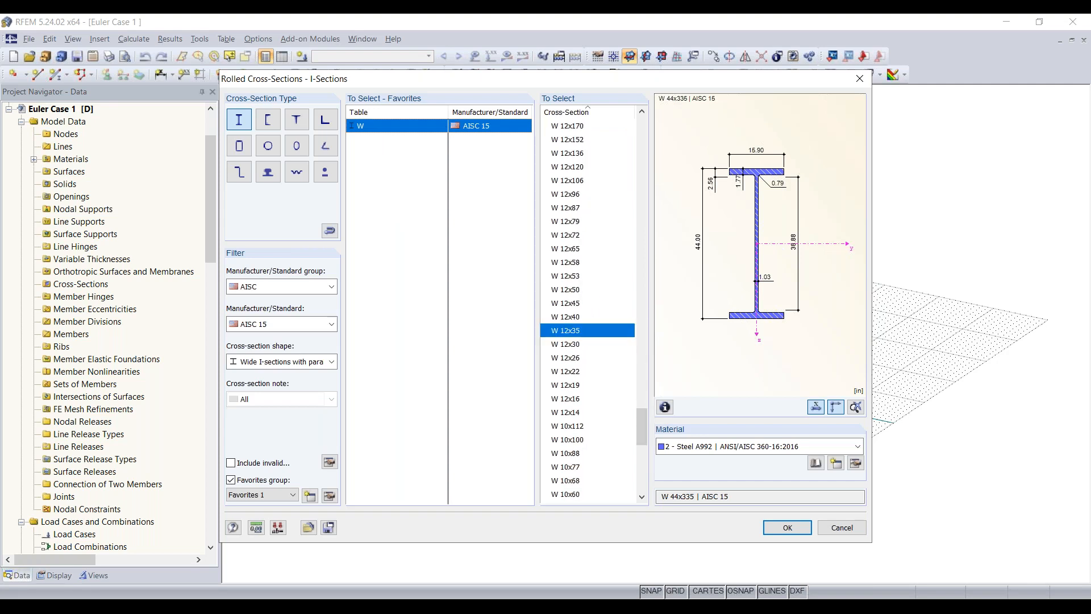
left_click(774, 449)
left_click(773, 451)
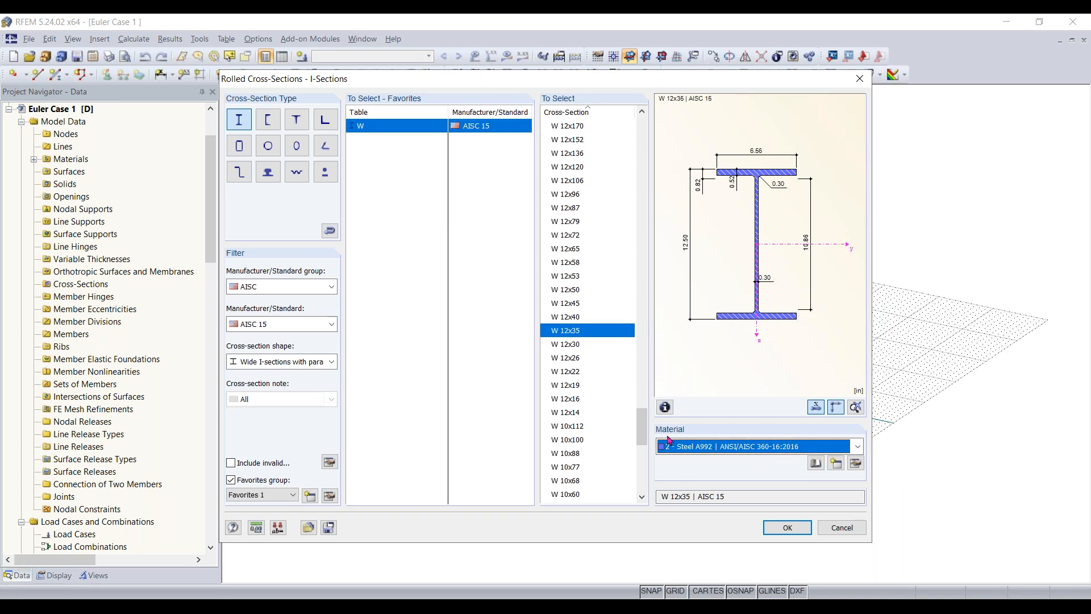
left_click(789, 531)
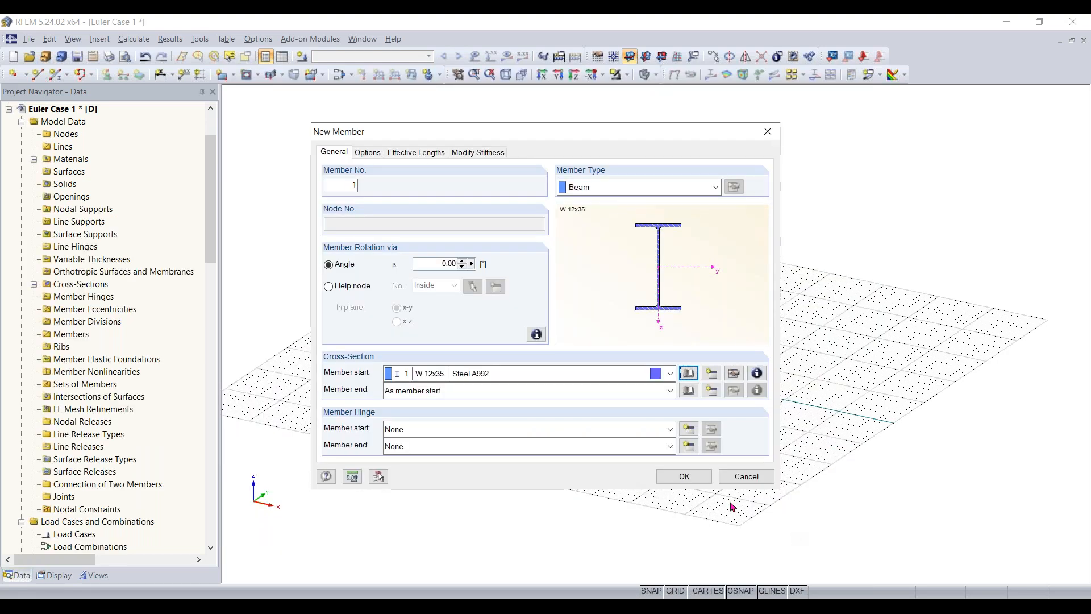
left_click(684, 476)
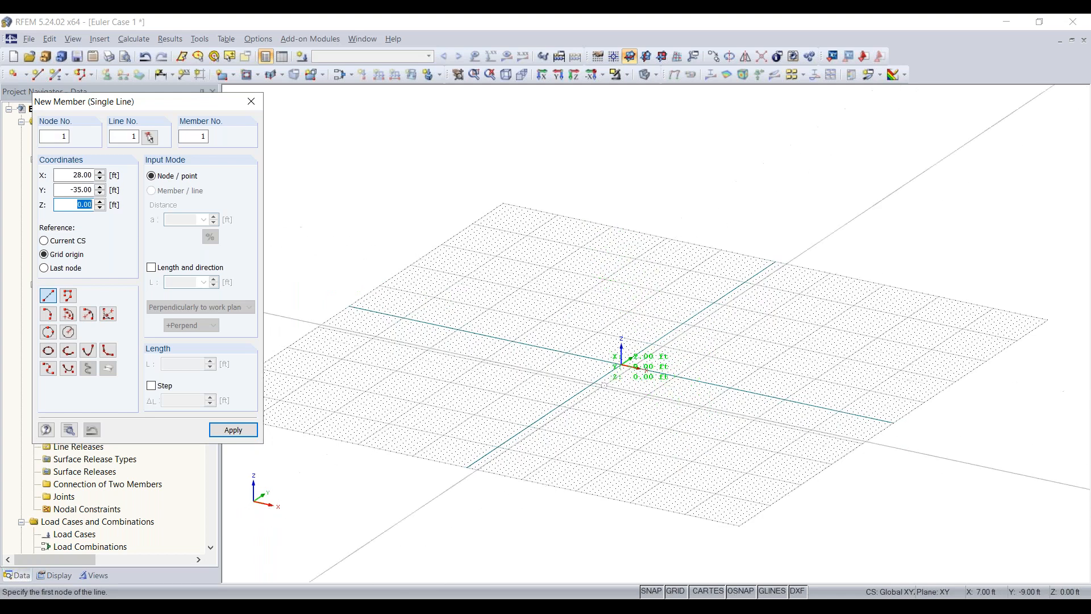
- Place the member as a 30 ft column perpendicular to the work plane at the grid origin
left_click(163, 273)
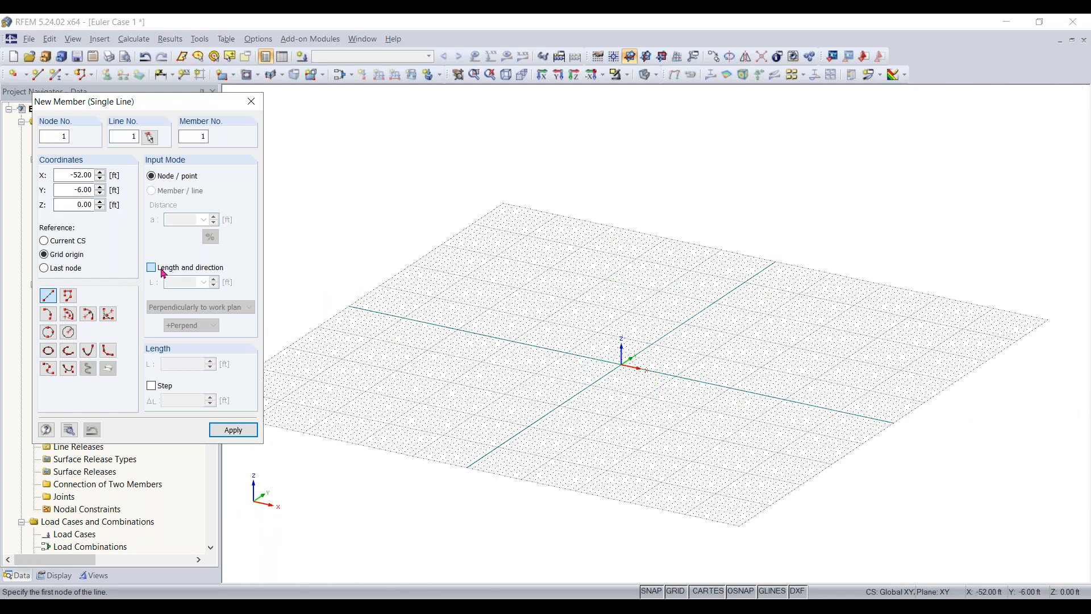
left_click_drag(176, 283, 271, 289)
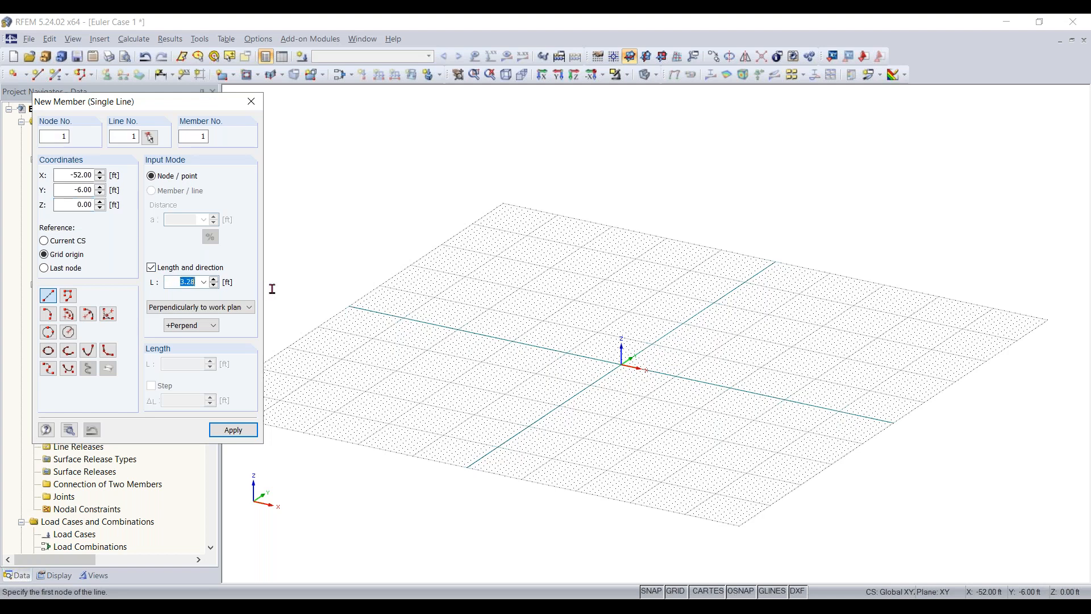
left_click_drag(192, 282, 240, 274)
type("3")
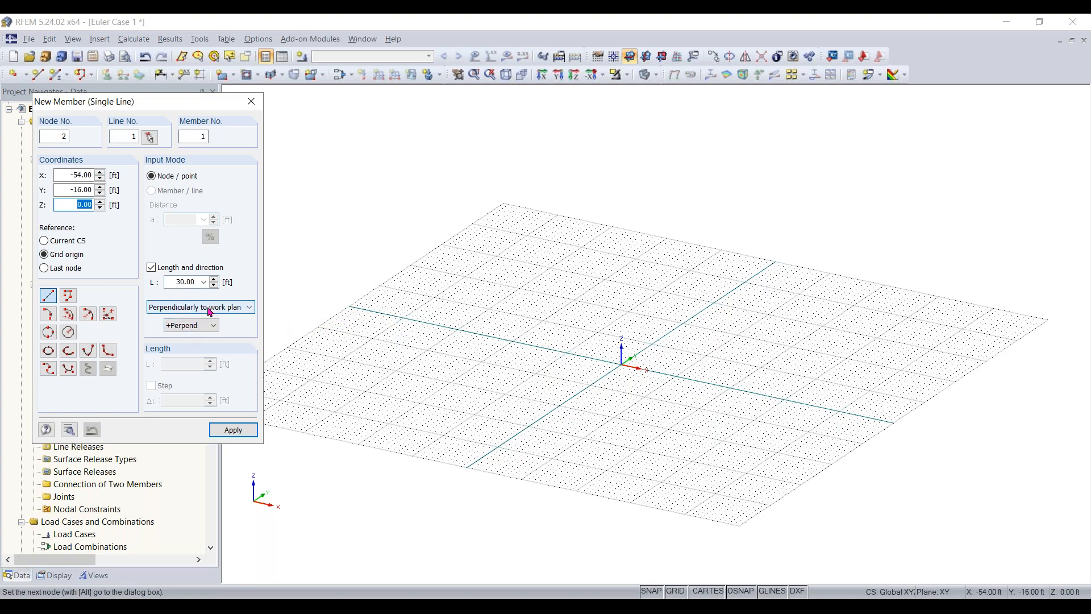
left_click(209, 309)
left_click(209, 317)
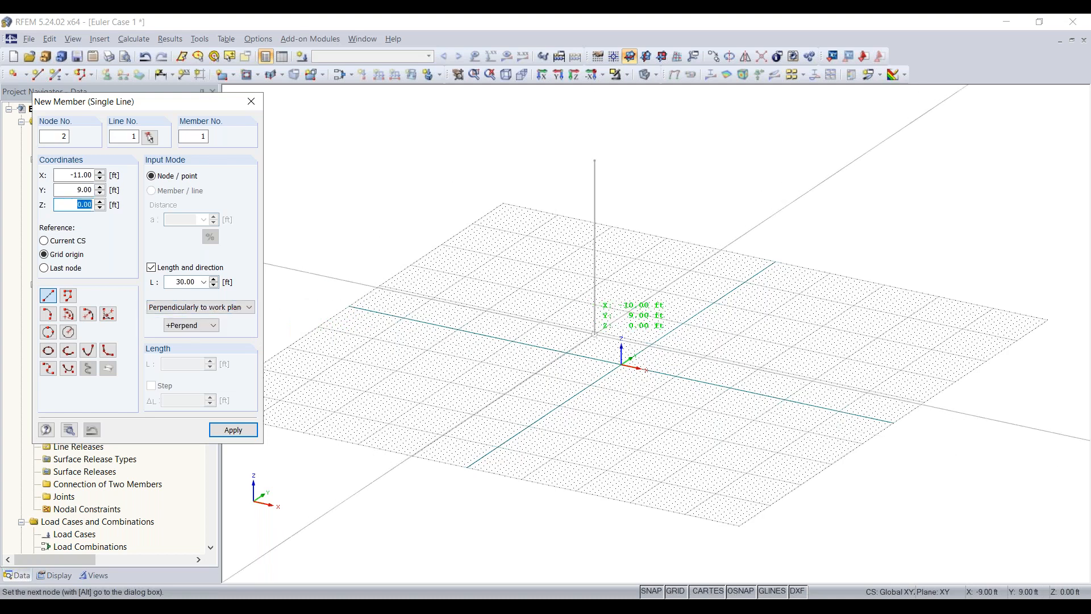
left_click(621, 364)
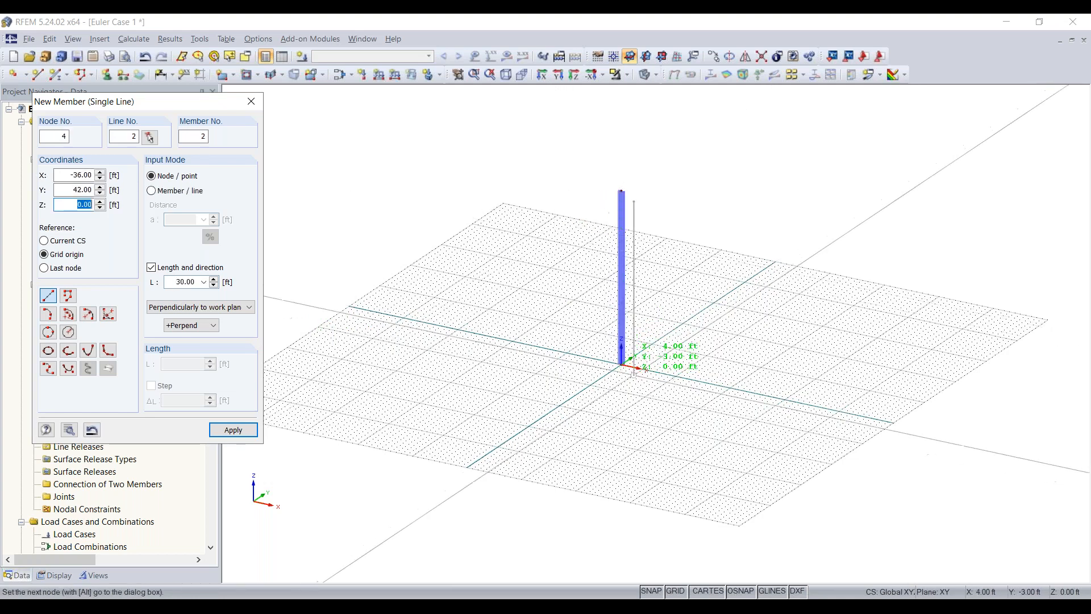
key("Escape")
middle_click_drag(680, 409, 624, 360, "ctrl")
right_click(706, 265)
left_click(706, 181)
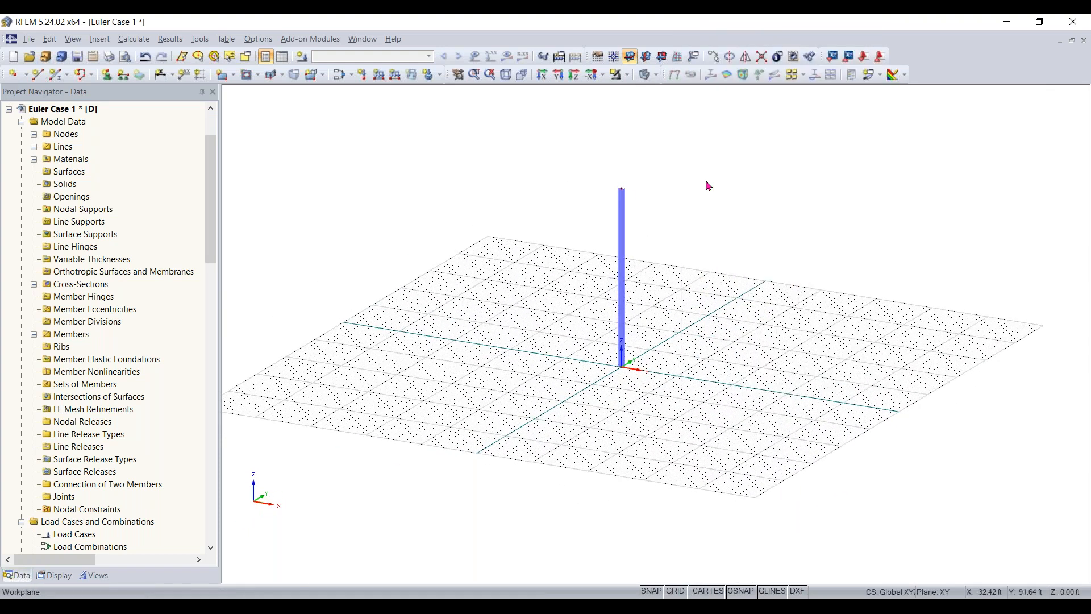
- Switch the work plane between YZ and XZ to compare the grid orientations, and return it to XY
left_click(649, 61)
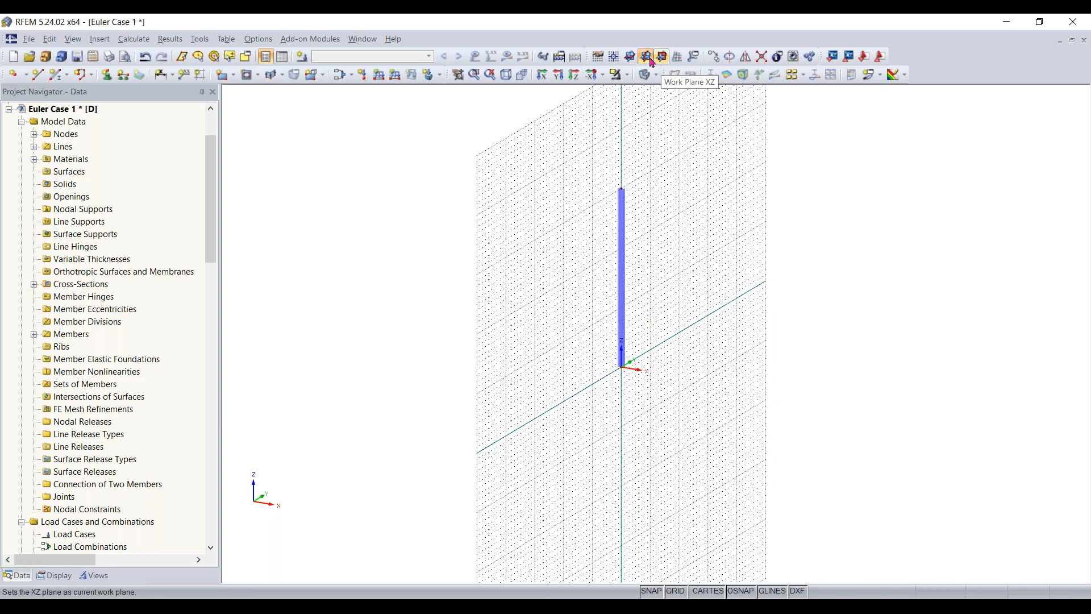
left_click(632, 59)
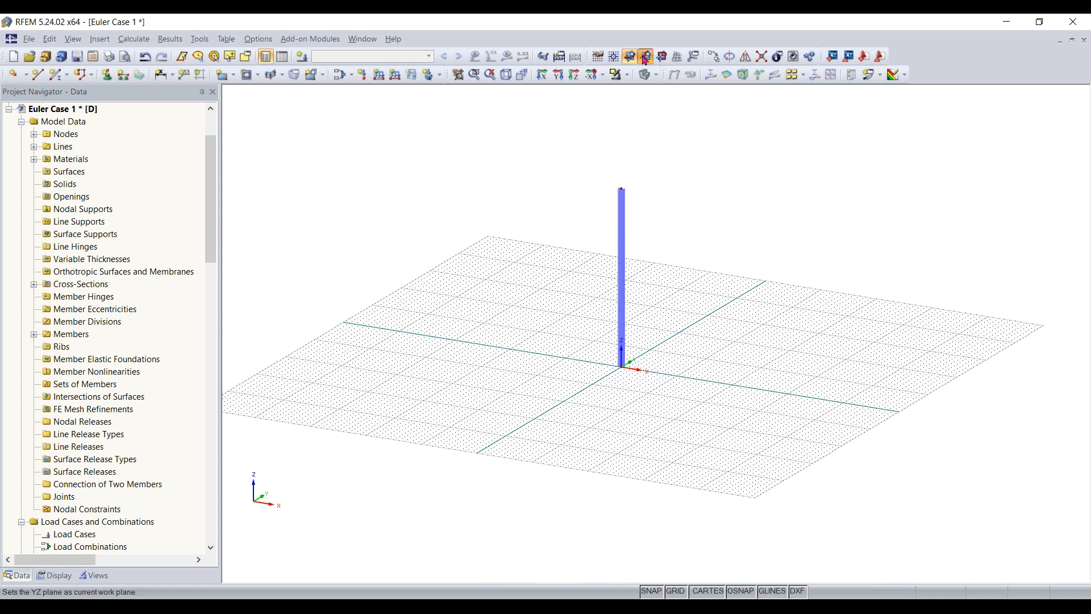
left_click(647, 59)
left_click(663, 59)
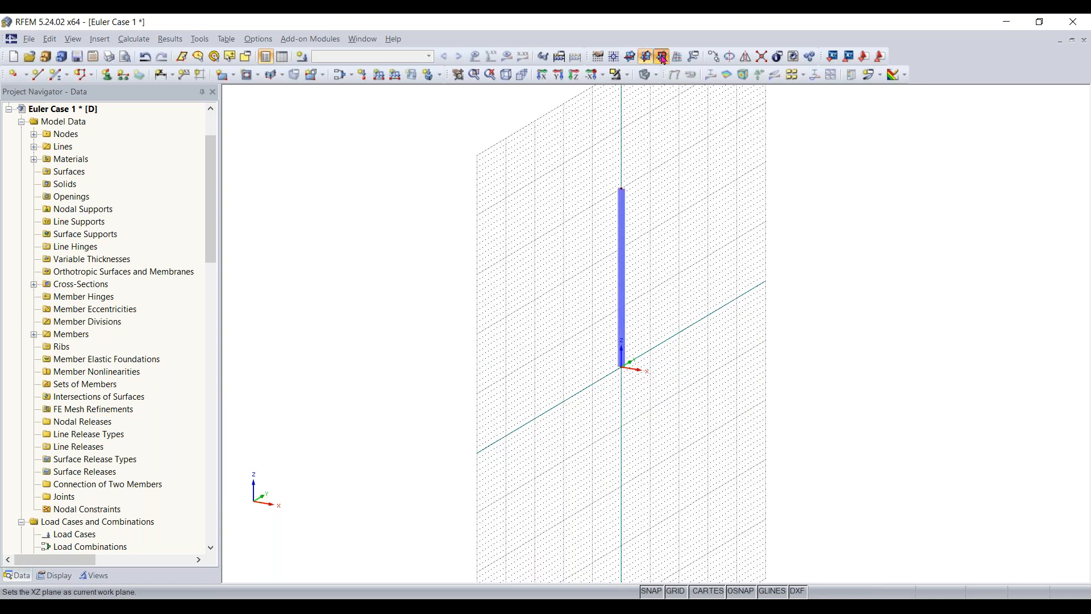
scroll(707, 382, "down", 1)
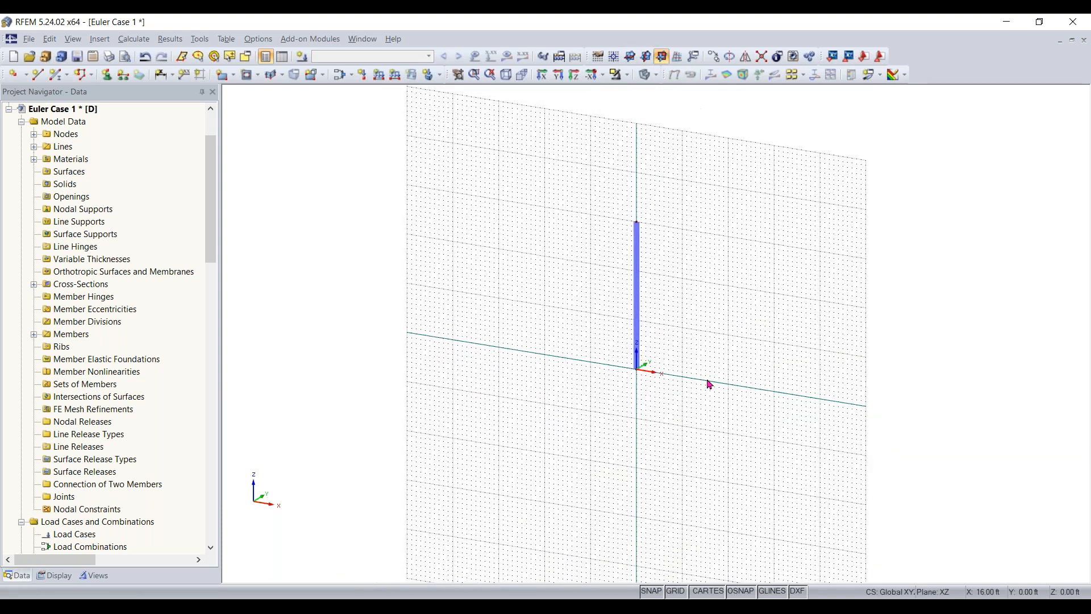
left_click(646, 55)
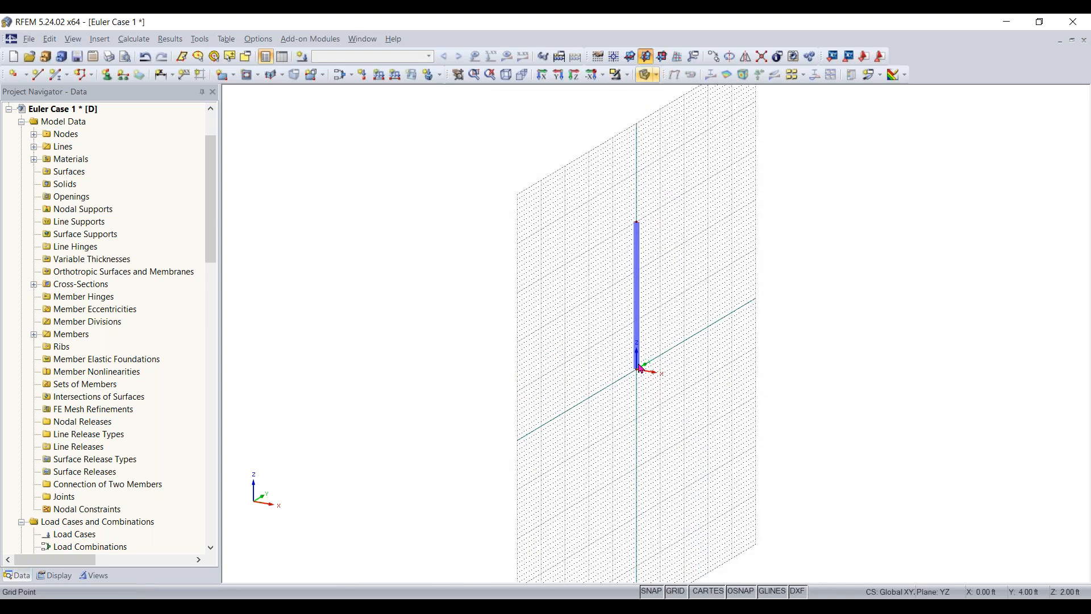
left_click(630, 55)
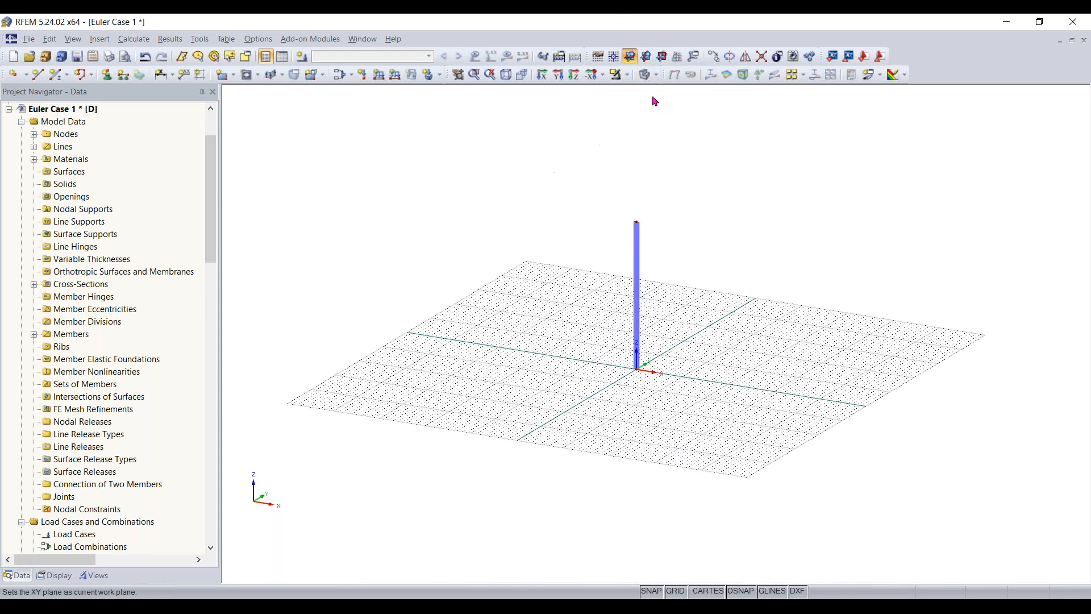
- Try enclosing and crossing window selections around the column and its base node
middle_click_drag(686, 375, 701, 378)
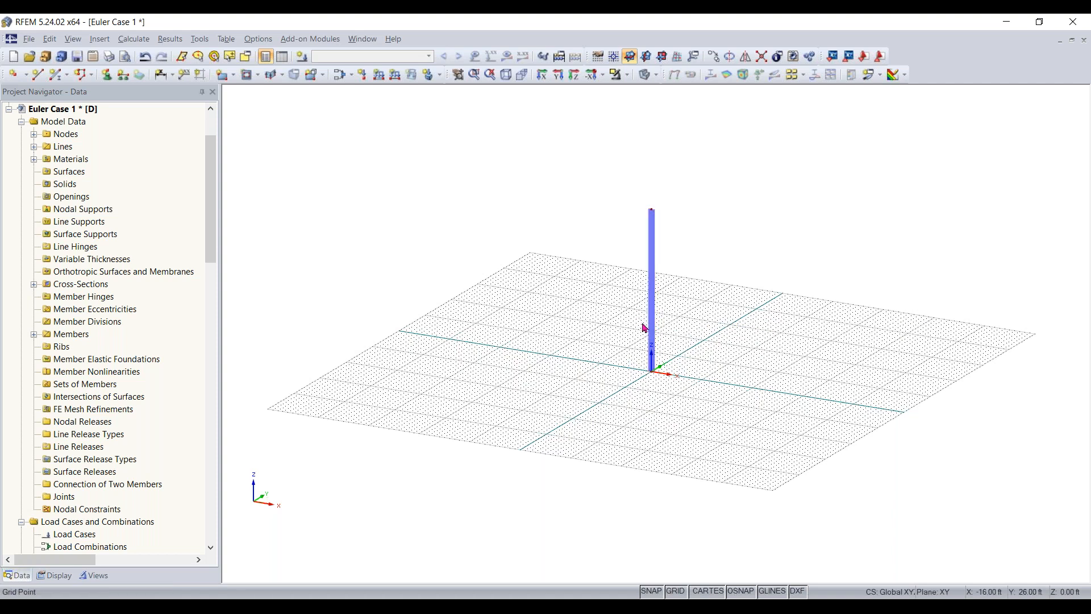
scroll(677, 309, "up", 1)
scroll(681, 311, "up", 2)
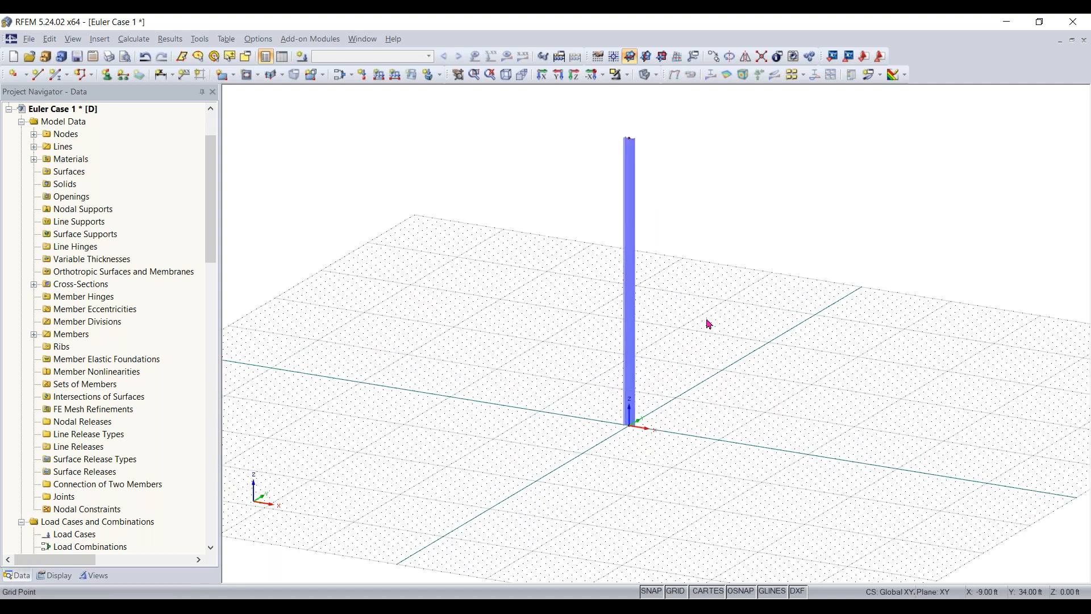
scroll(721, 368, "up", 2)
scroll(516, 492, "up", 2)
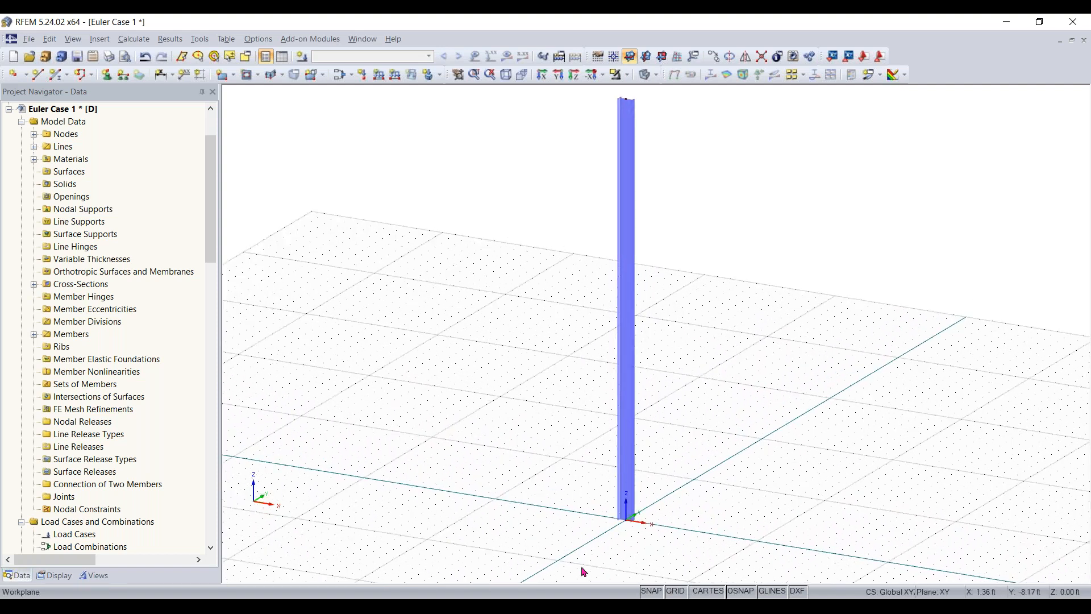
left_click_drag(558, 560, 888, 419)
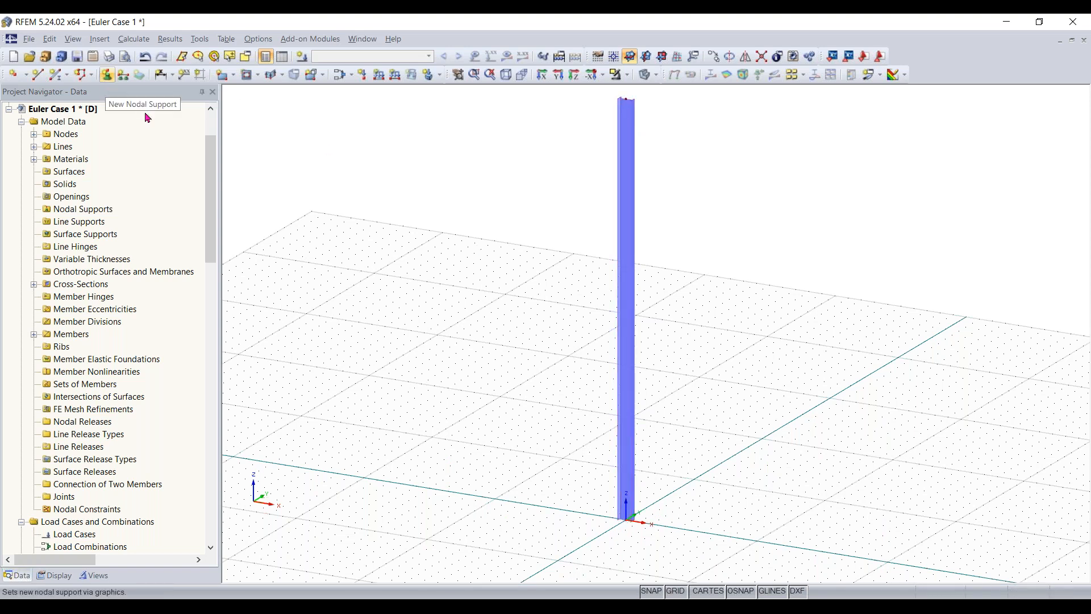
left_click_drag(539, 551, 945, 322)
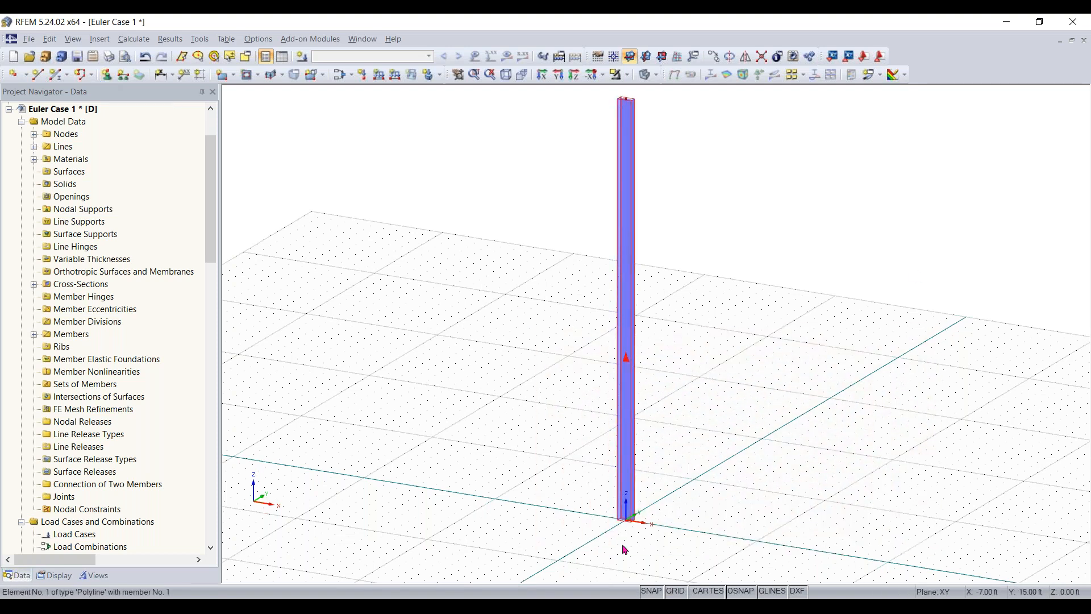
left_click_drag(564, 554, 736, 437)
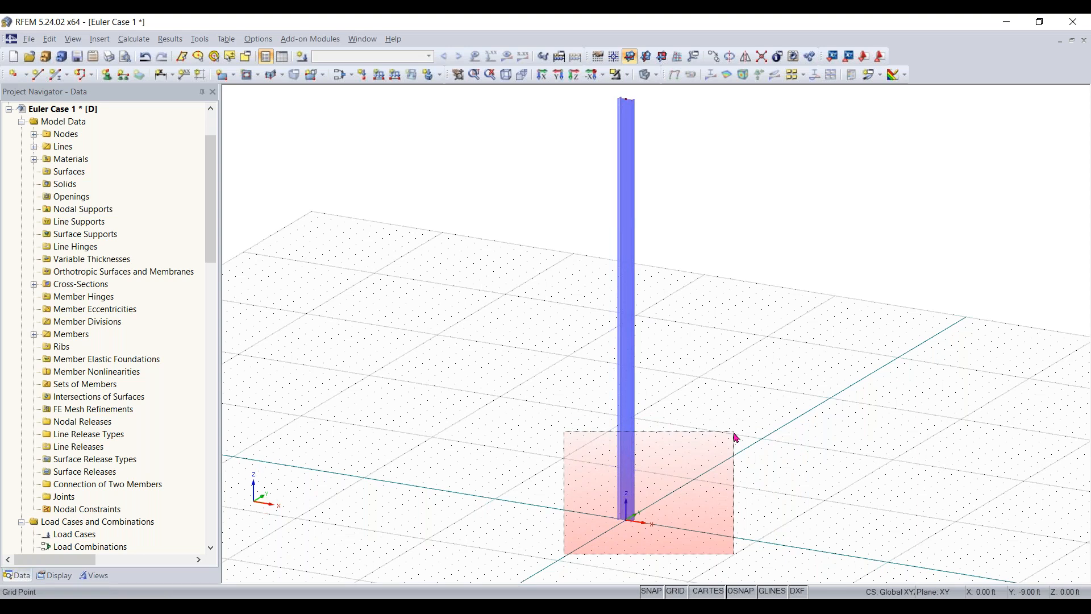
left_click_drag(737, 437, 736, 437)
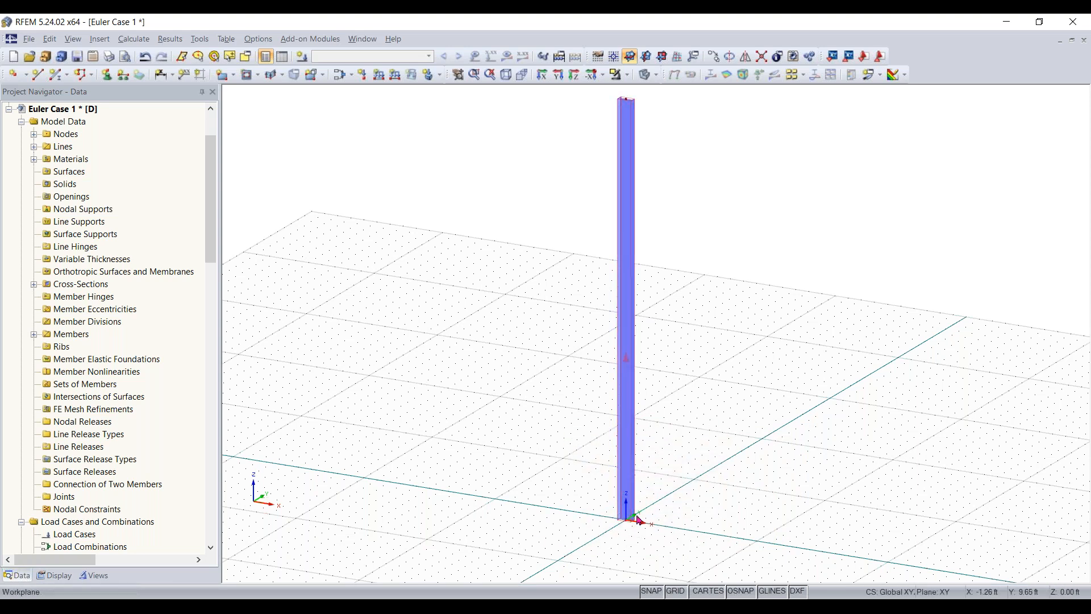
left_click_drag(738, 427, 504, 563)
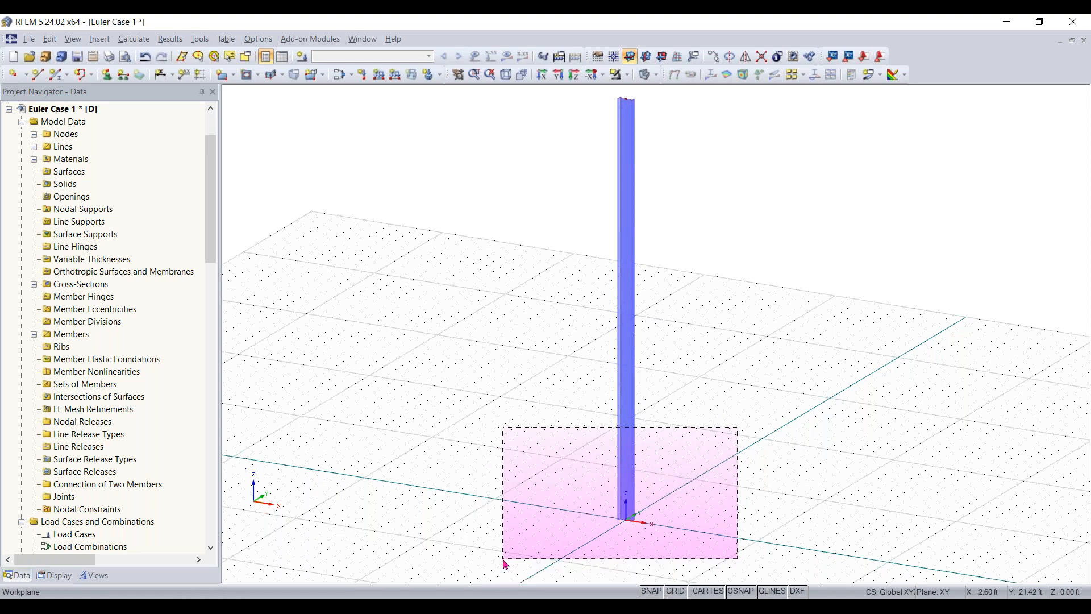
left_click_drag(504, 564, 504, 563)
left_click_drag(325, 478, 402, 463)
- Add a rigid nodal support to node 1 at the base of the column
left_click_drag(555, 557, 787, 428)
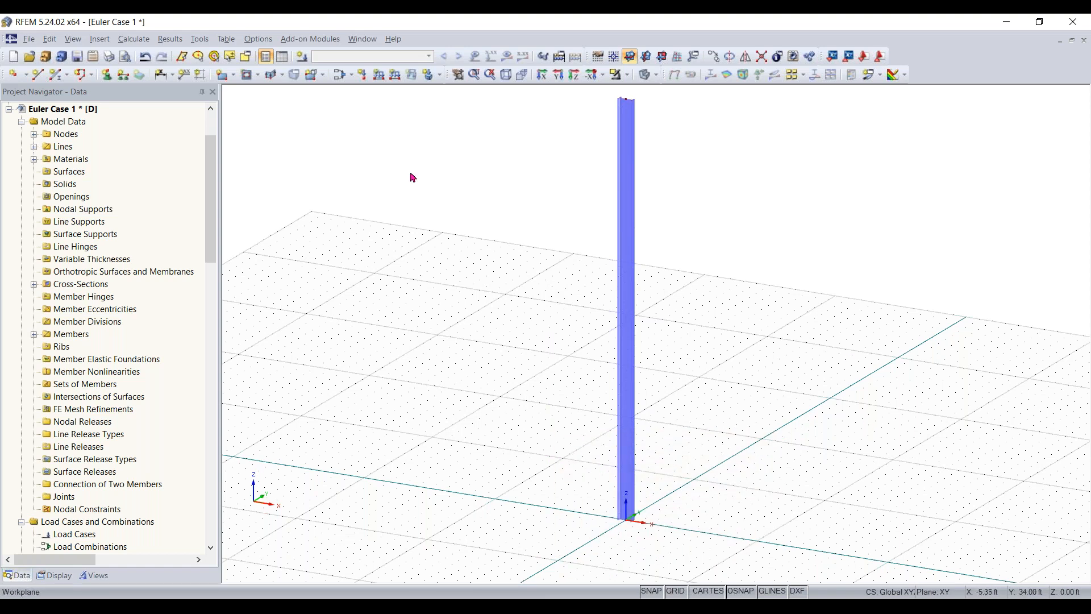
left_click(106, 74)
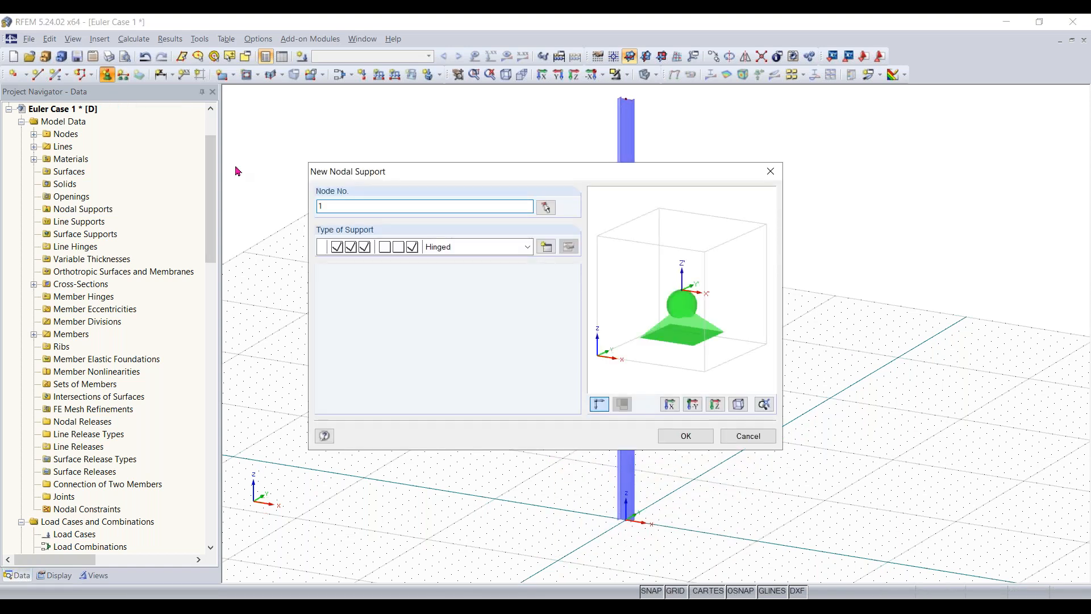
left_click(526, 249)
left_click(506, 277)
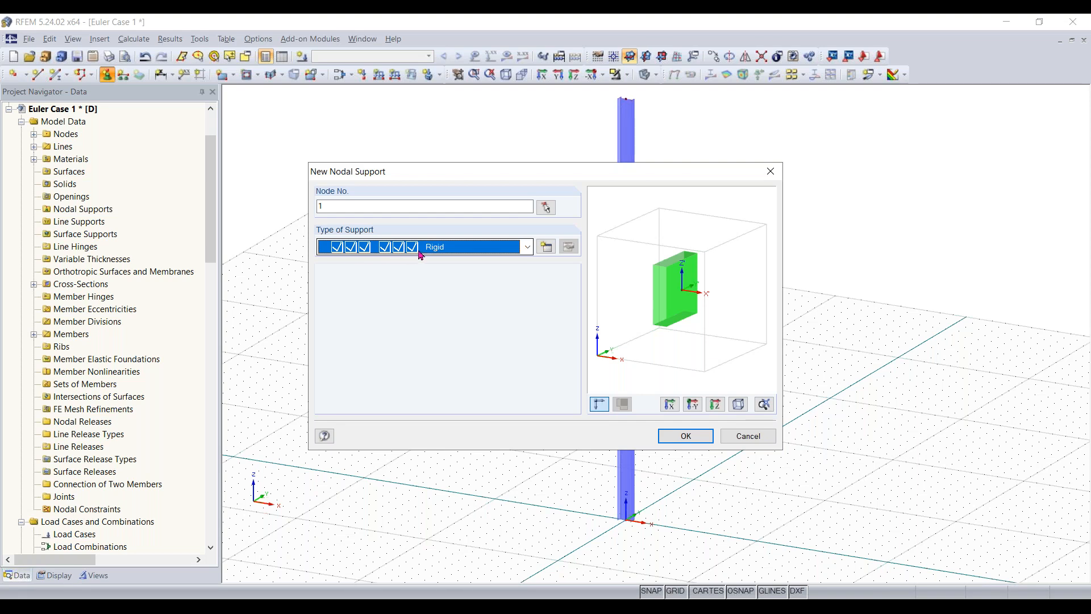
left_click(692, 436)
left_click(653, 537)
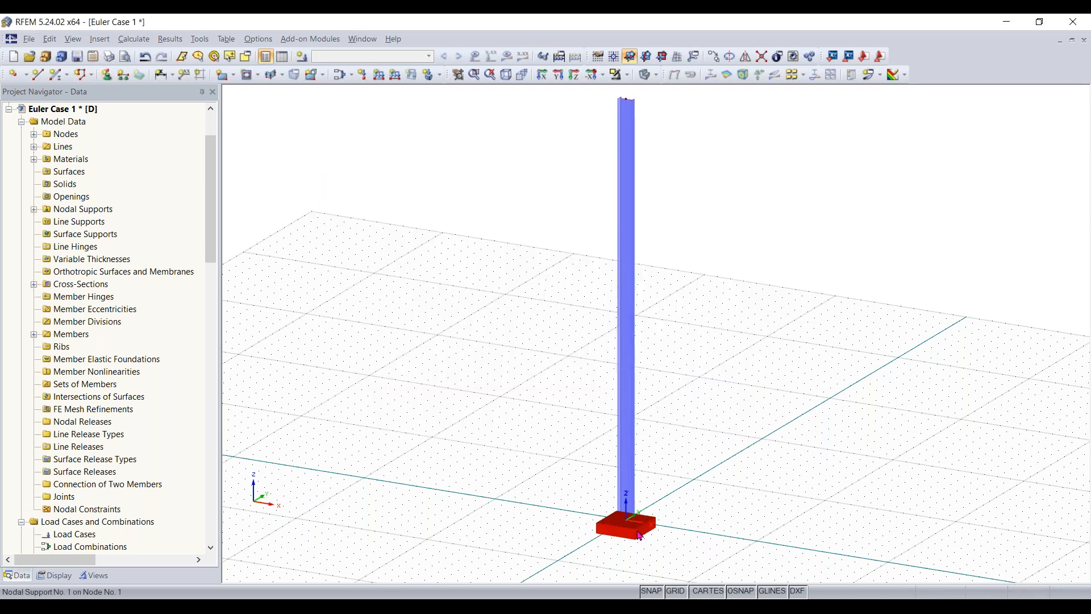
scroll(639, 535, "up", 2)
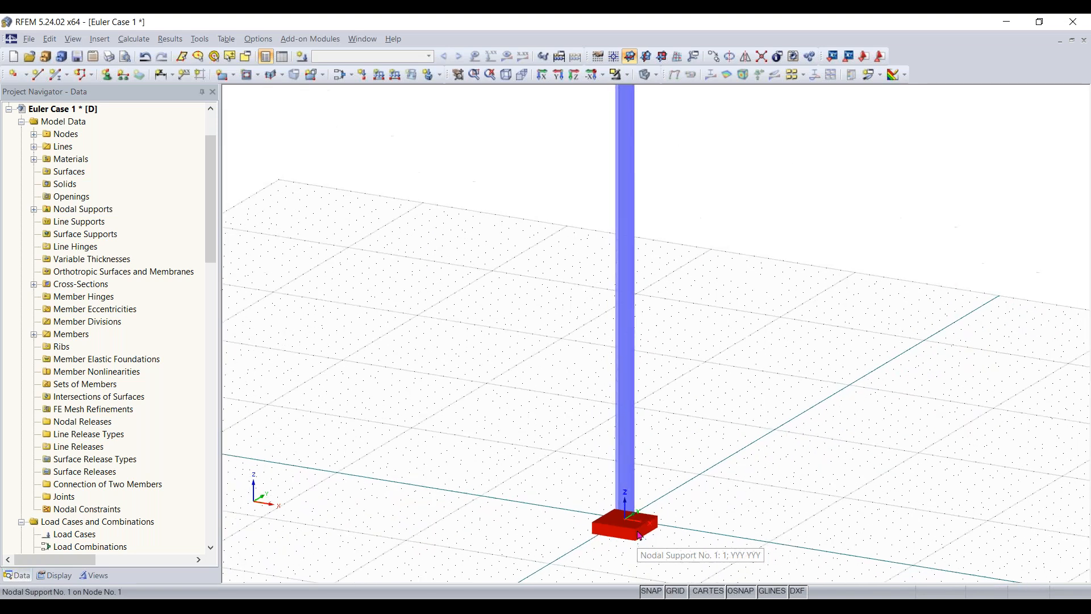
middle_click_drag(673, 499, 655, 536)
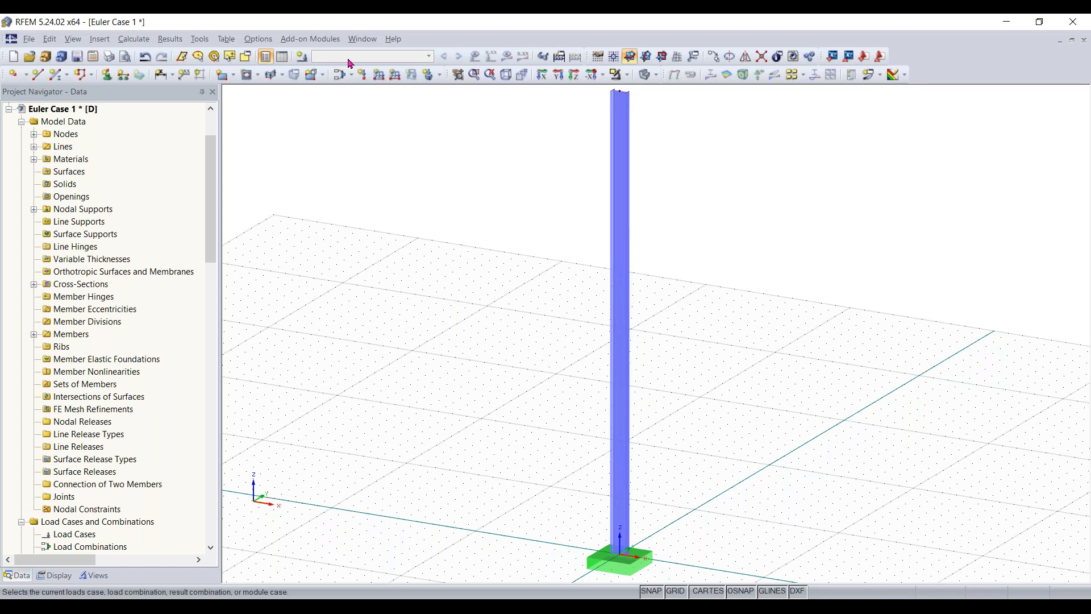
- Create load case LC1 with the description Test, keeping the Dead action category and deactivating self-weight
left_click(427, 74)
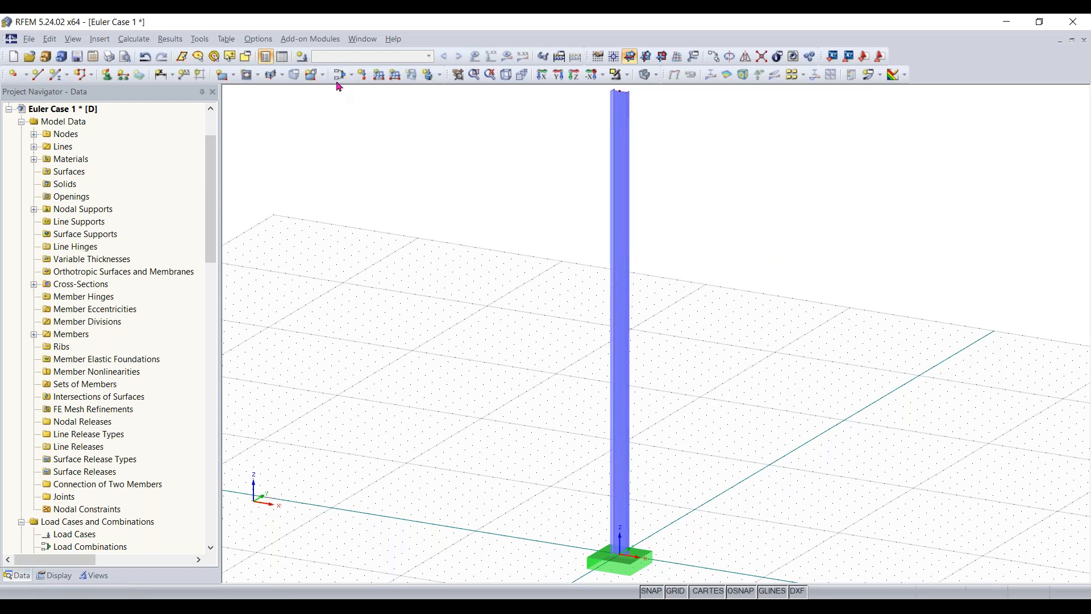
left_click(302, 57)
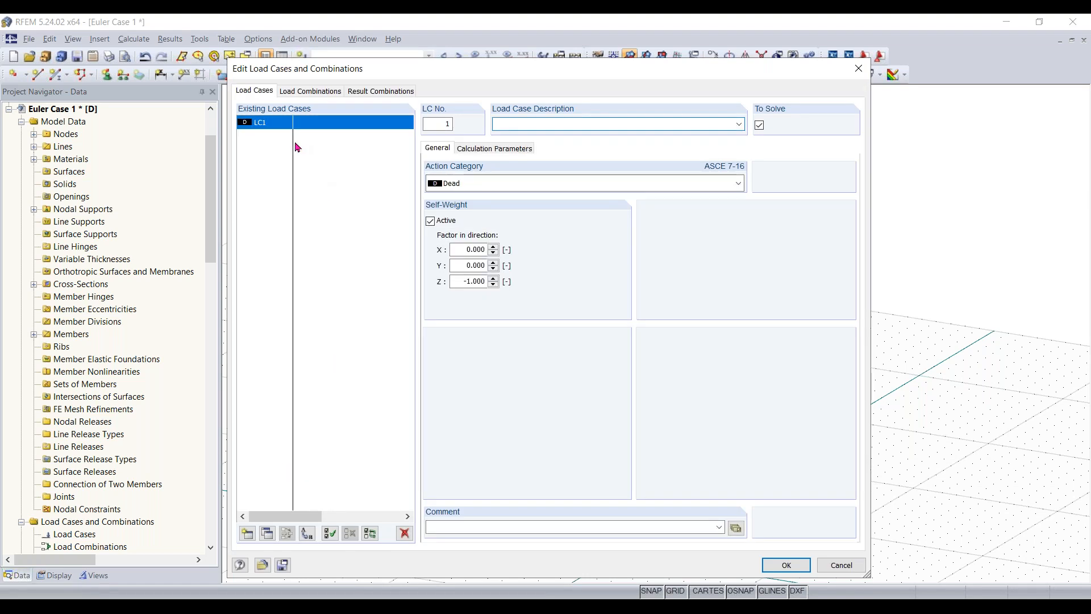
left_click(580, 121)
type("Test")
left_click(431, 221)
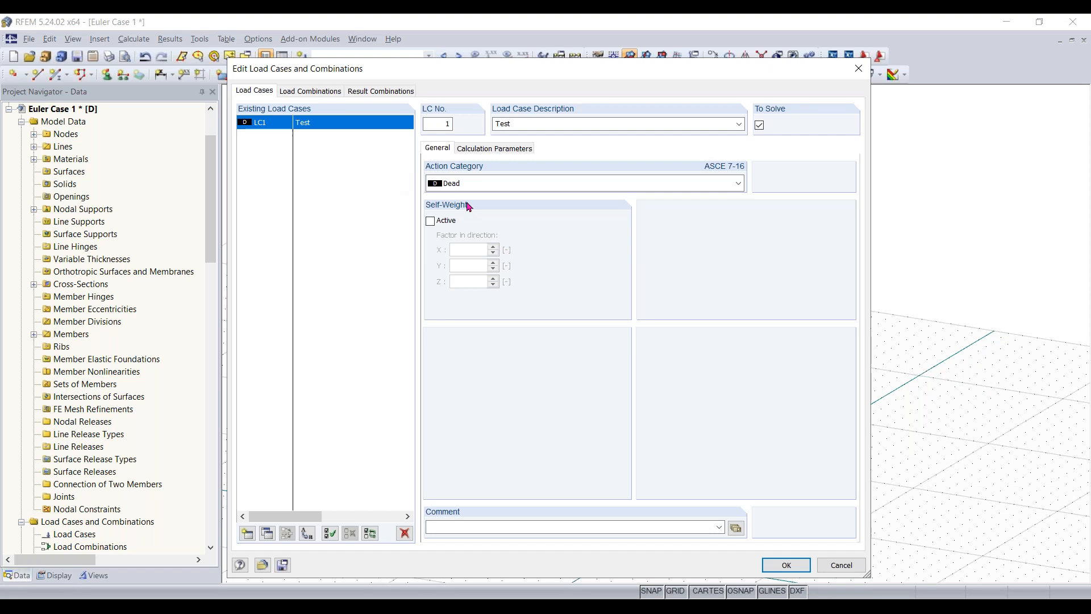
left_click(790, 566)
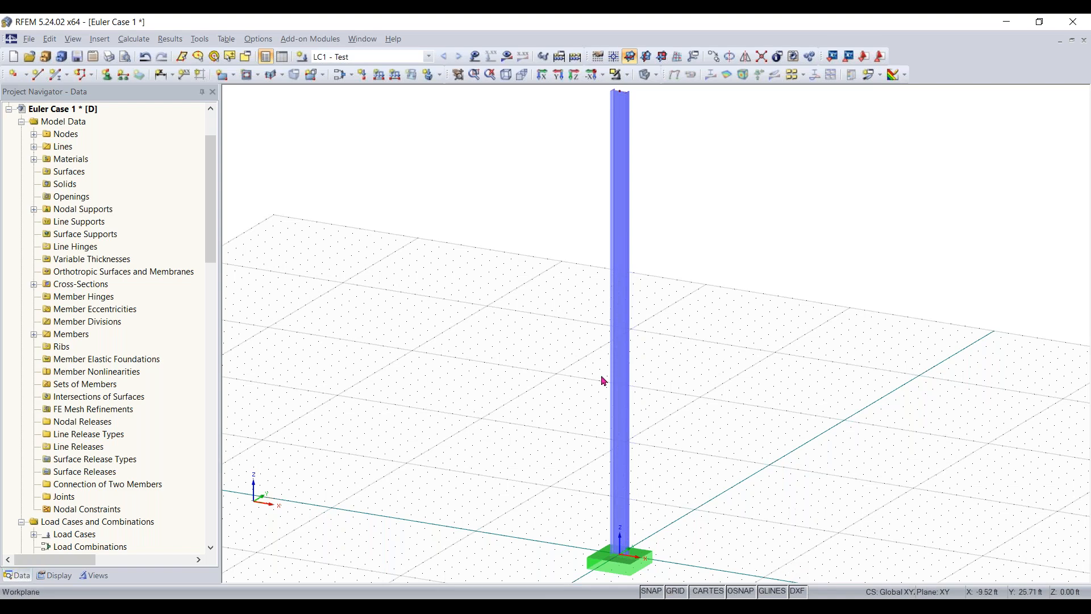
- Apply a nodal load with PX 2 kip and PZ 5 kip to the column's top node
scroll(572, 360, "down", 2)
middle_click_drag(543, 353, 562, 356, "ctrl")
right_click(560, 355)
left_click(964, 358)
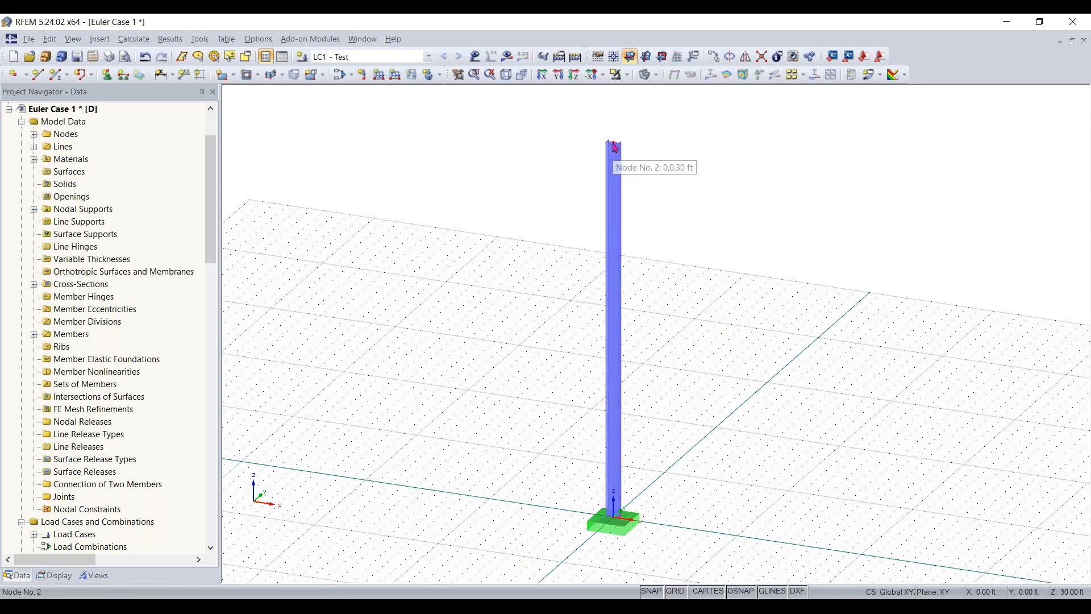
left_click(363, 75)
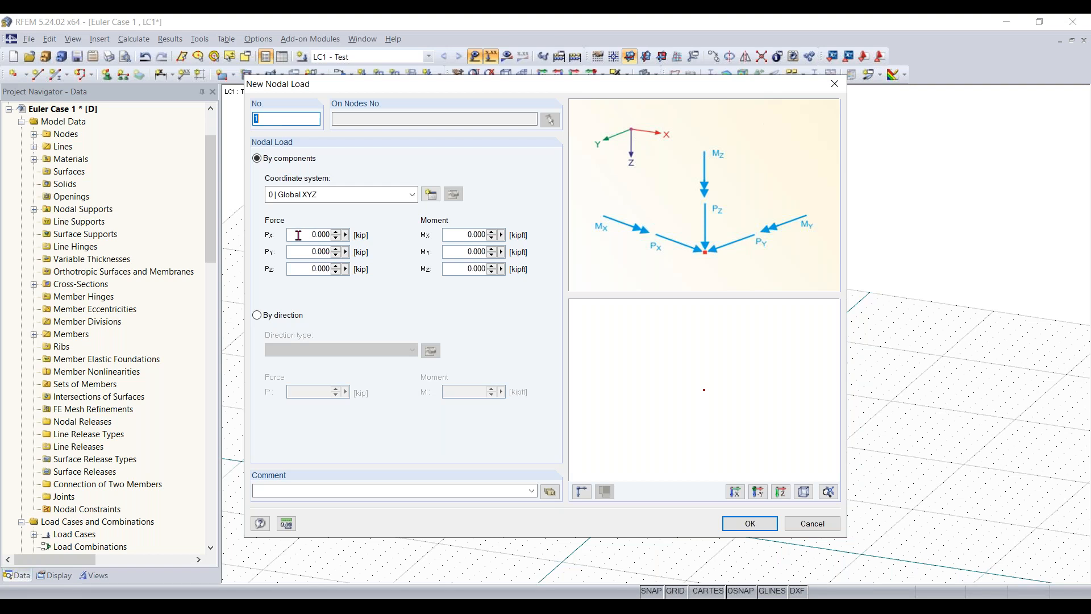
left_click(307, 271)
type("5")
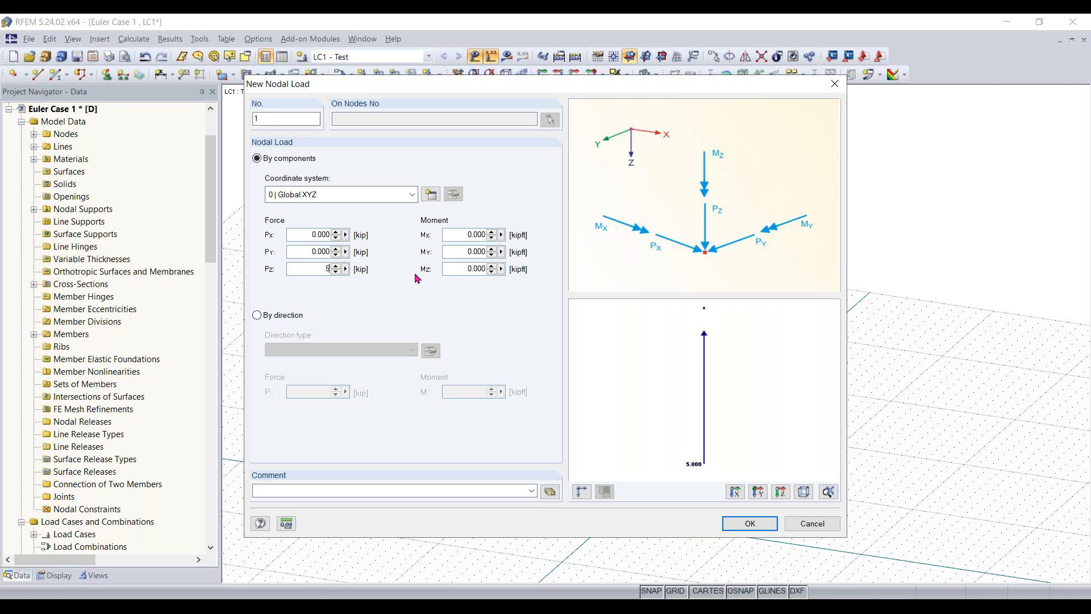
left_click(307, 235)
type("2")
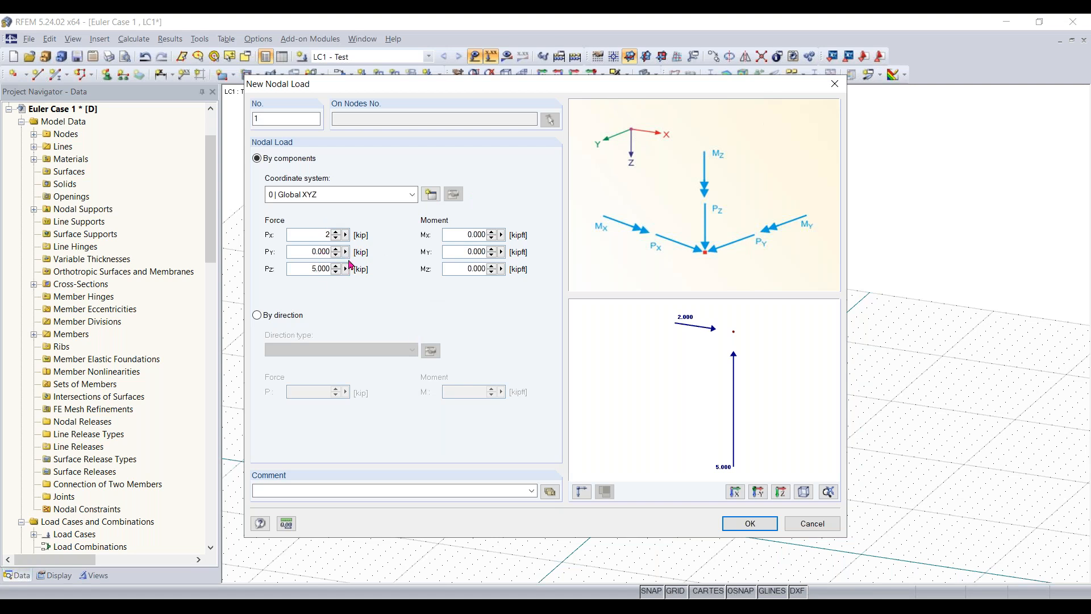
left_click(745, 530)
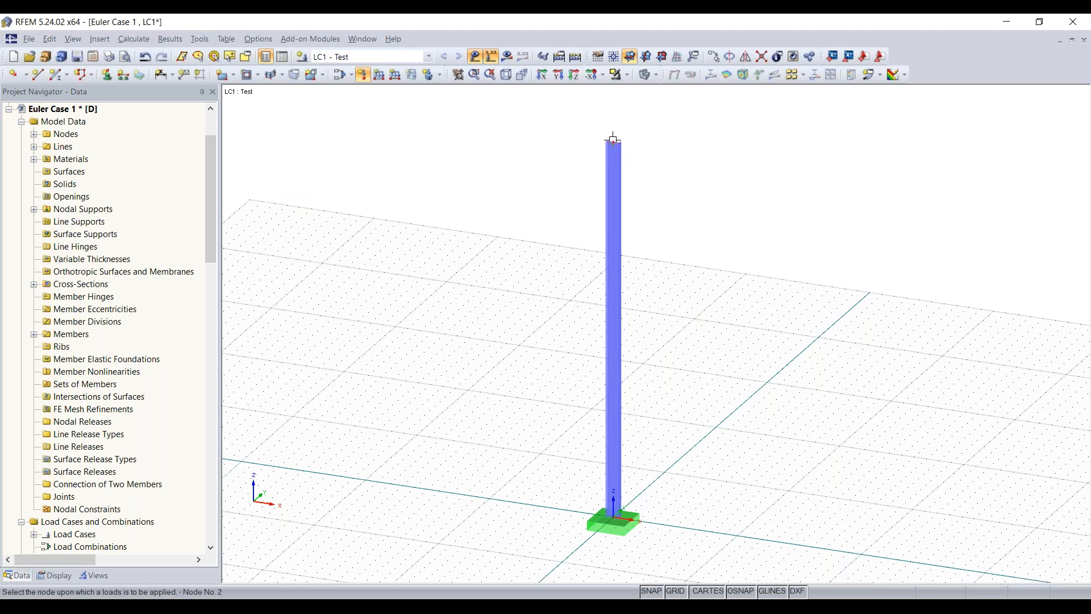
left_click(614, 139)
key("Escape")
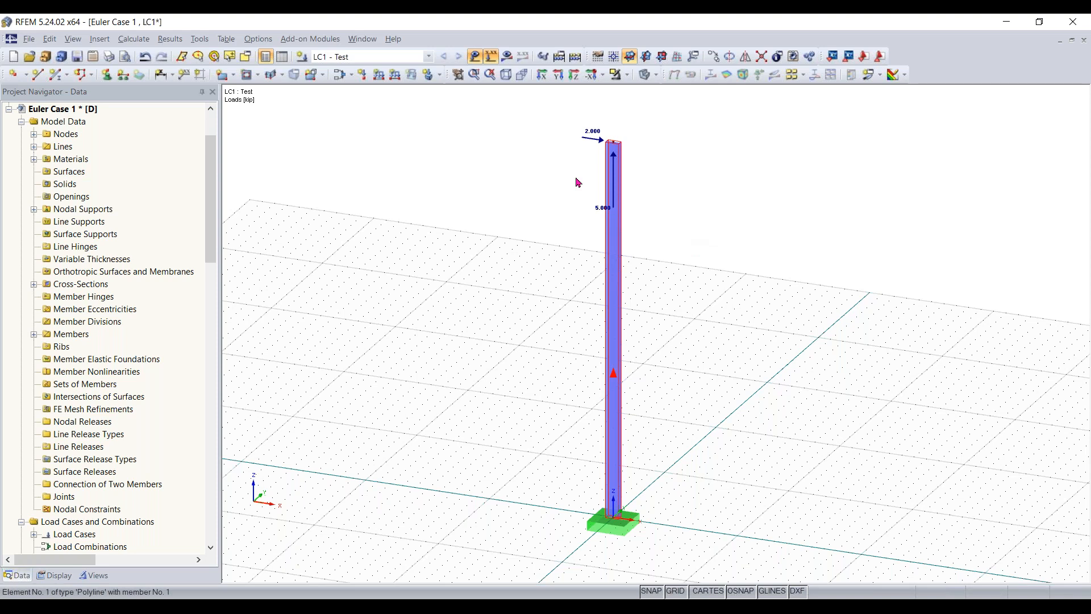
- Edit the nodal load at the column top to use PX 2 kip and PZ -5 kip
scroll(604, 178, "up", 2)
scroll(585, 237, "up", 2)
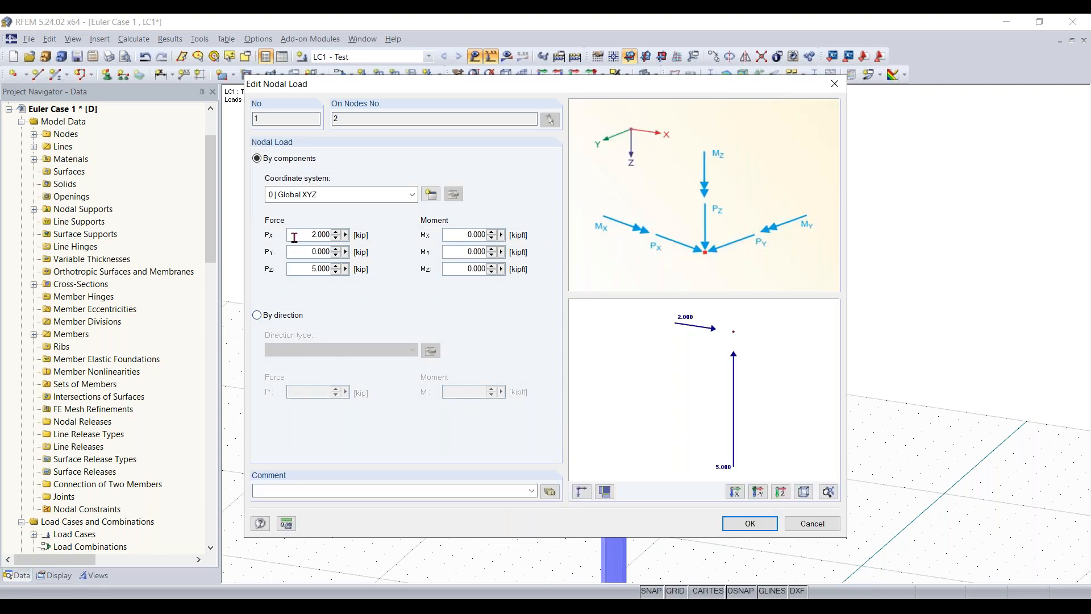
key("Return")
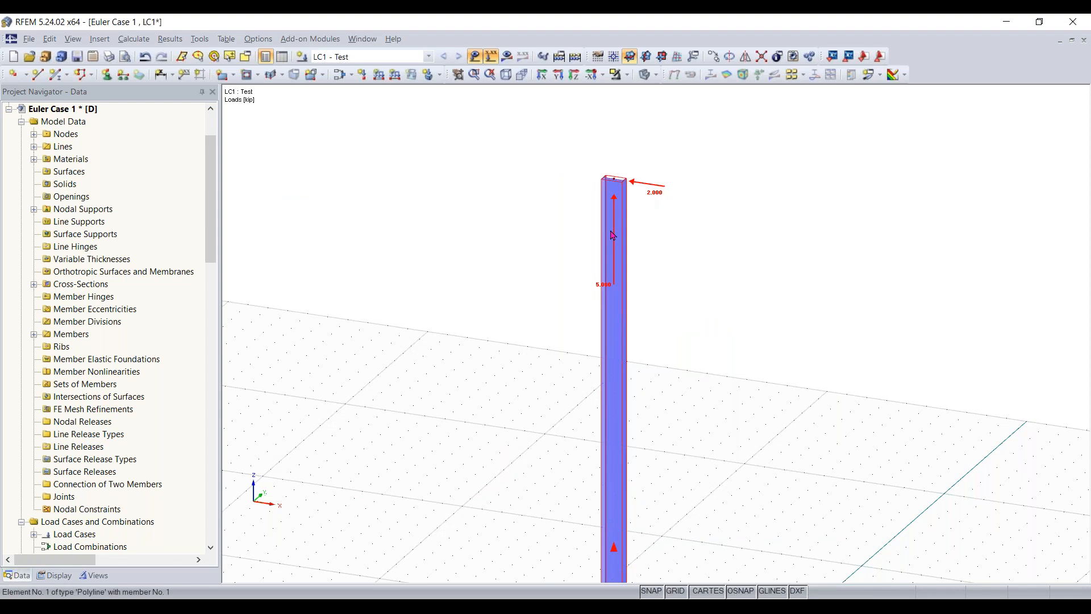
double_click(694, 188)
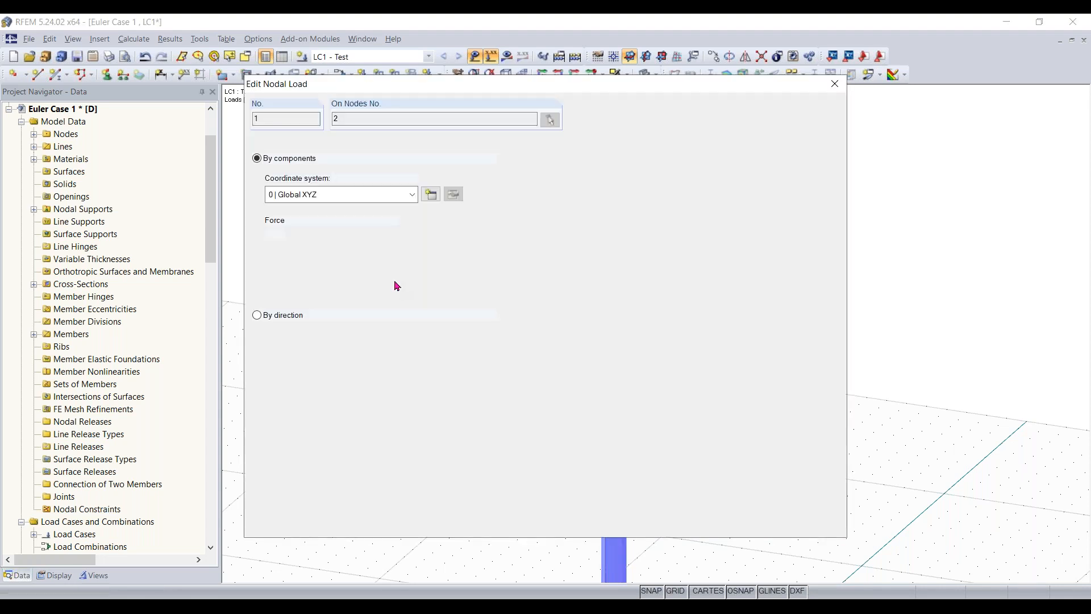
left_click(306, 267)
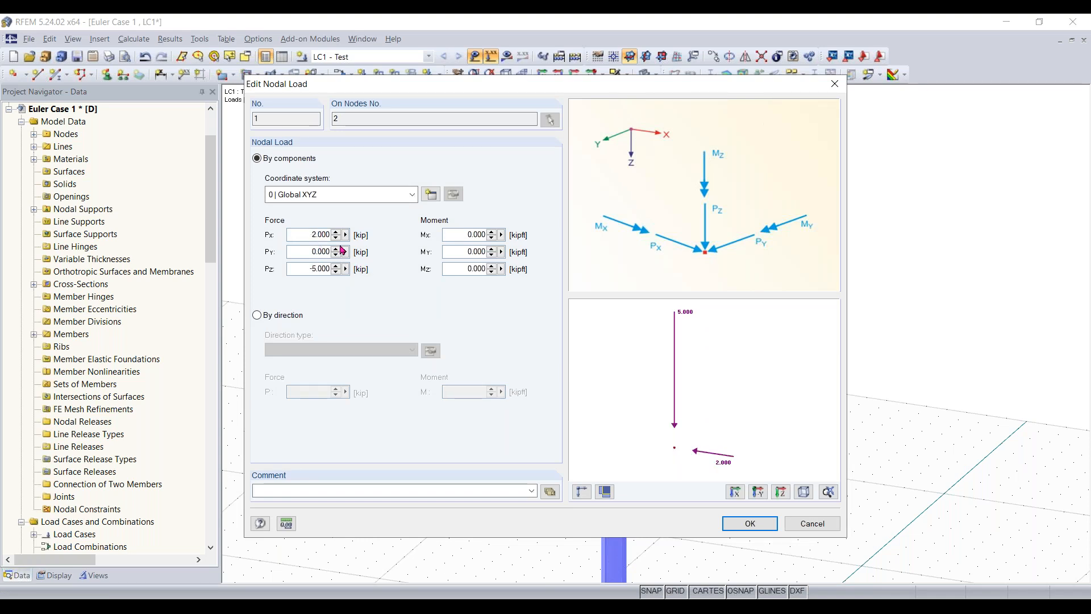
key("Return")
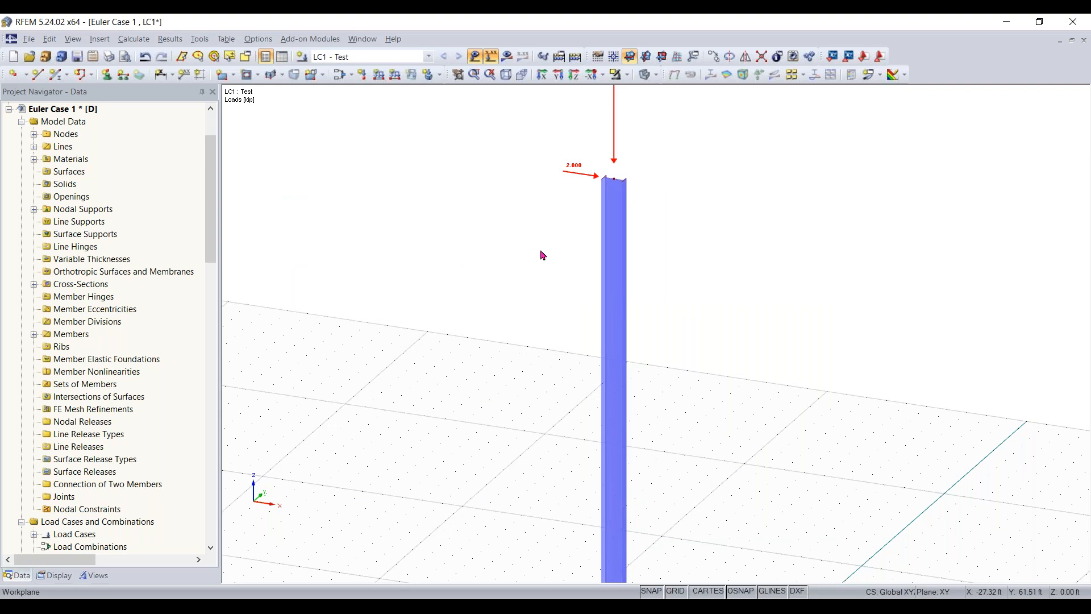
- Calculate load case LC1 and show its global deformations u in a view facing the XZ plane
scroll(526, 254, "down", 2)
scroll(511, 349, "down", 3)
middle_click_drag(512, 349, 509, 346)
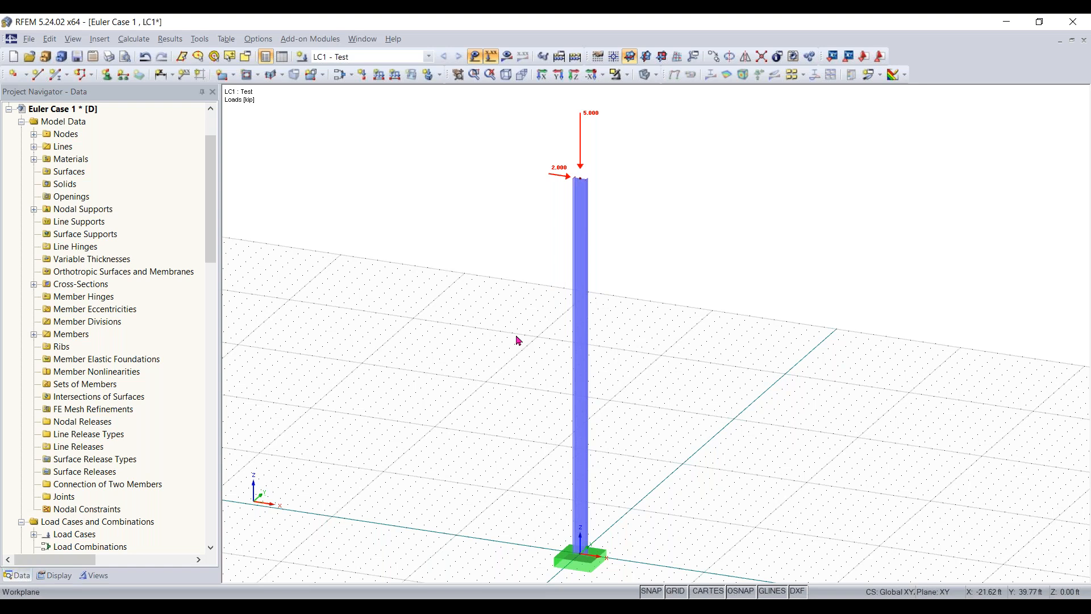
scroll(519, 340, "down", 1)
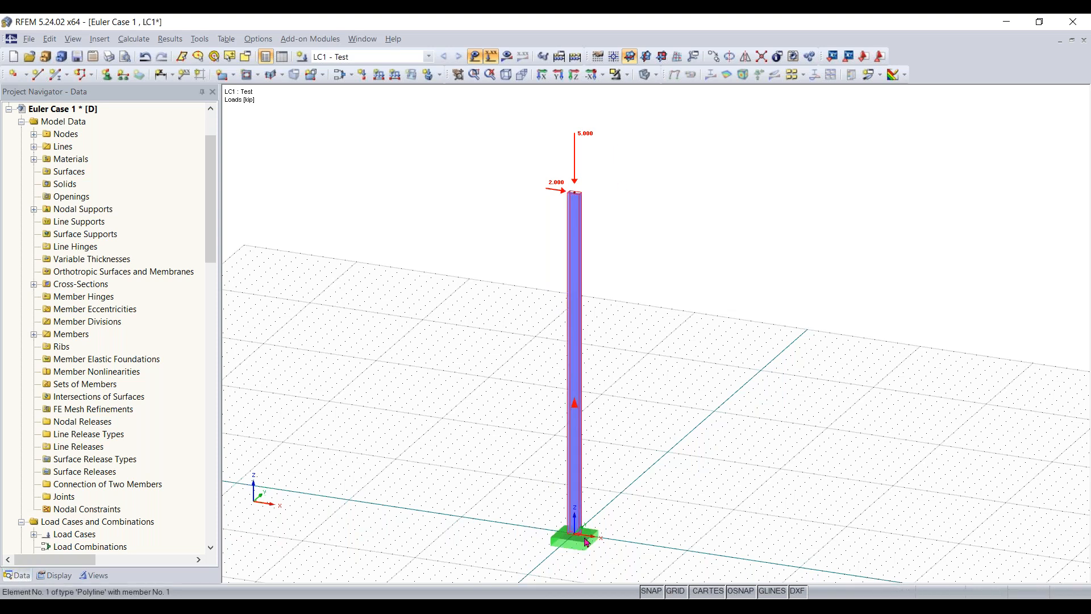
left_click(562, 541)
left_click(627, 463)
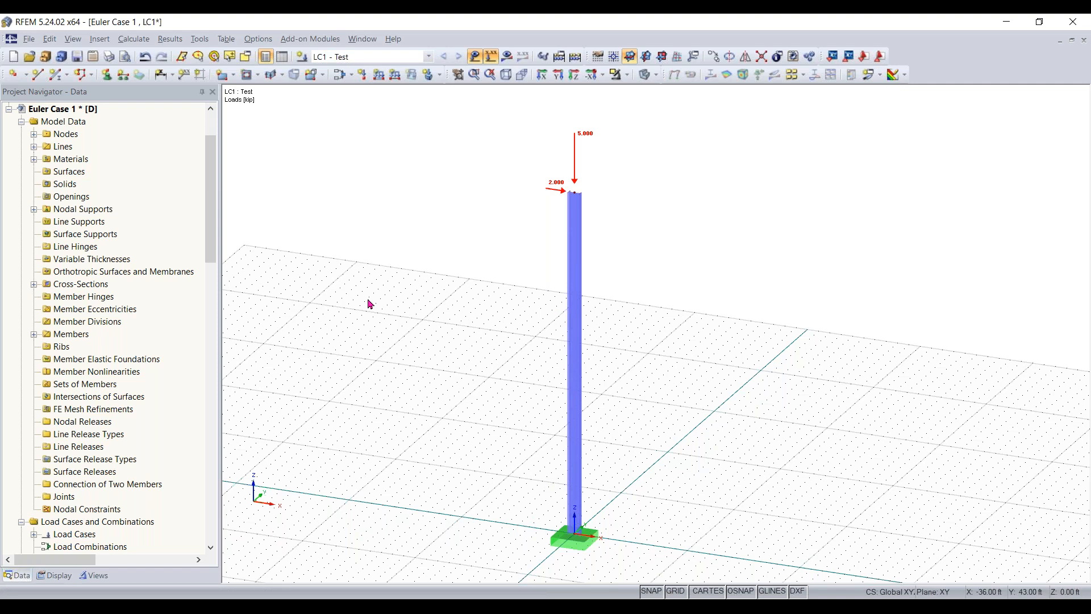
left_click(507, 57)
left_click(519, 336)
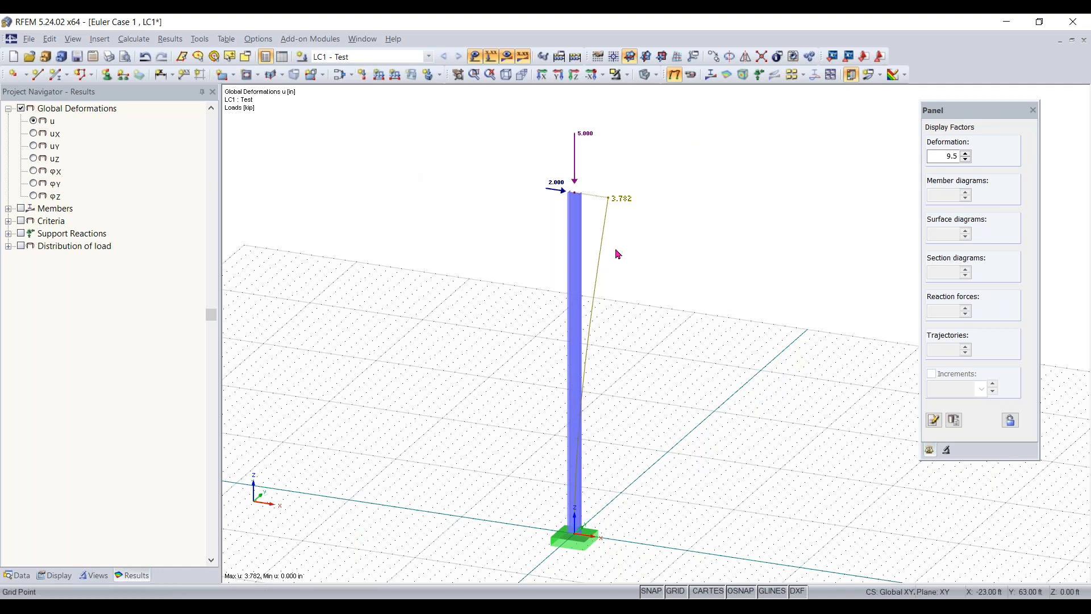
left_click(559, 75)
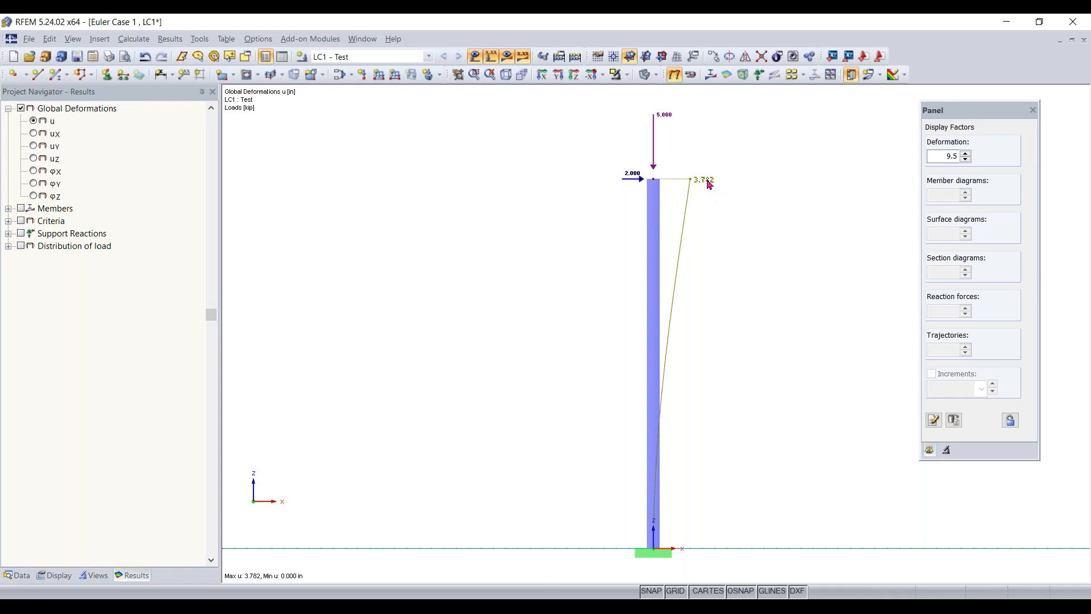
- Examine the column's bending moment My diagram, and switch the results back to global deformations u
left_click(5, 212)
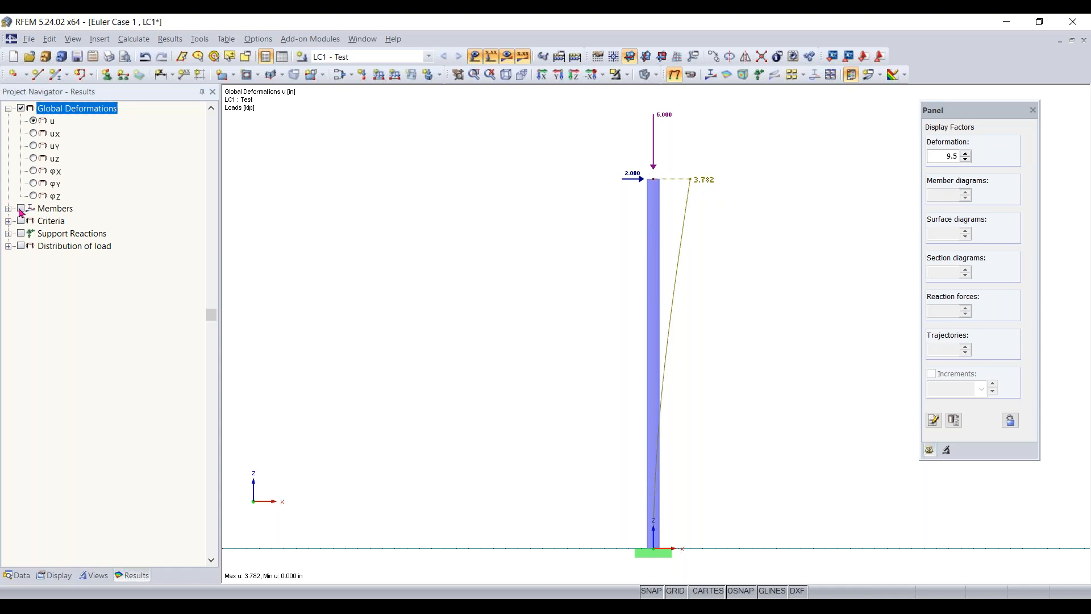
left_click(21, 210)
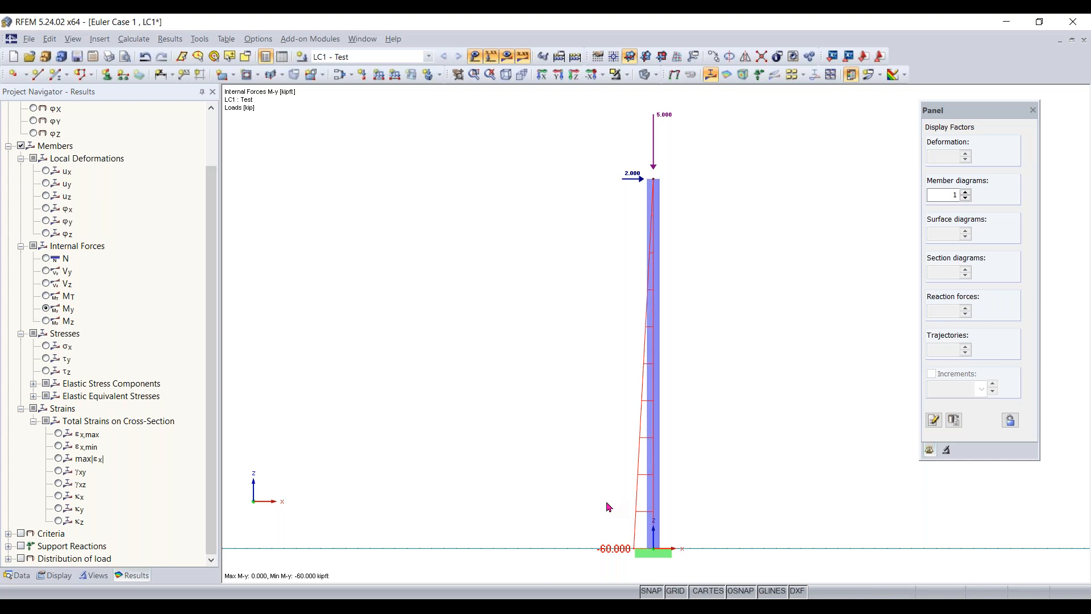
scroll(140, 209, "up", 1)
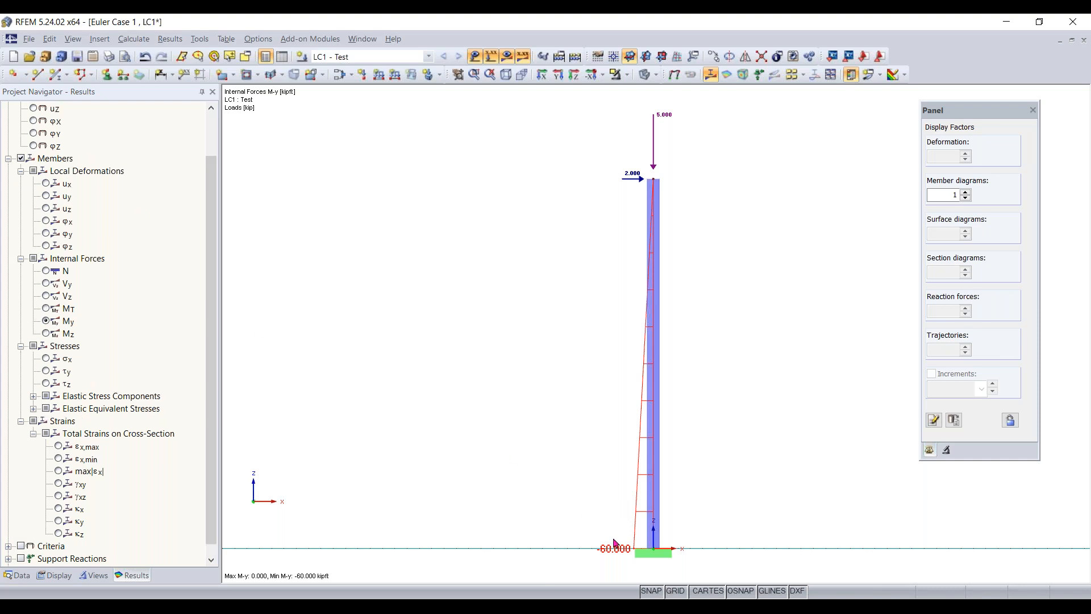
scroll(78, 289, "up", 2)
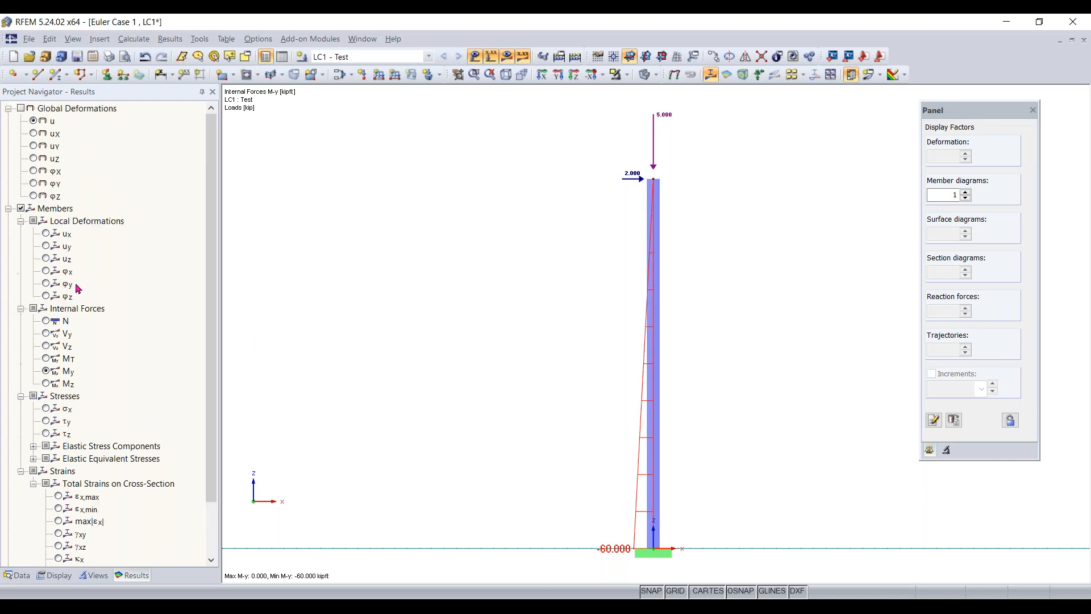
left_click(21, 108)
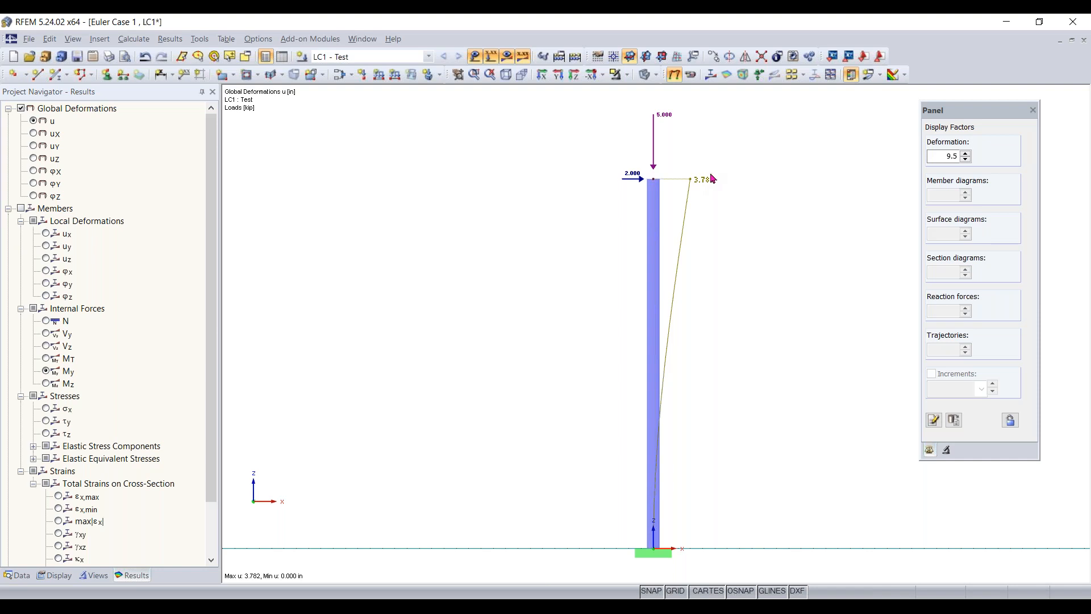
- Open the calculation parameters of load case LC1 for editing
left_click(341, 77)
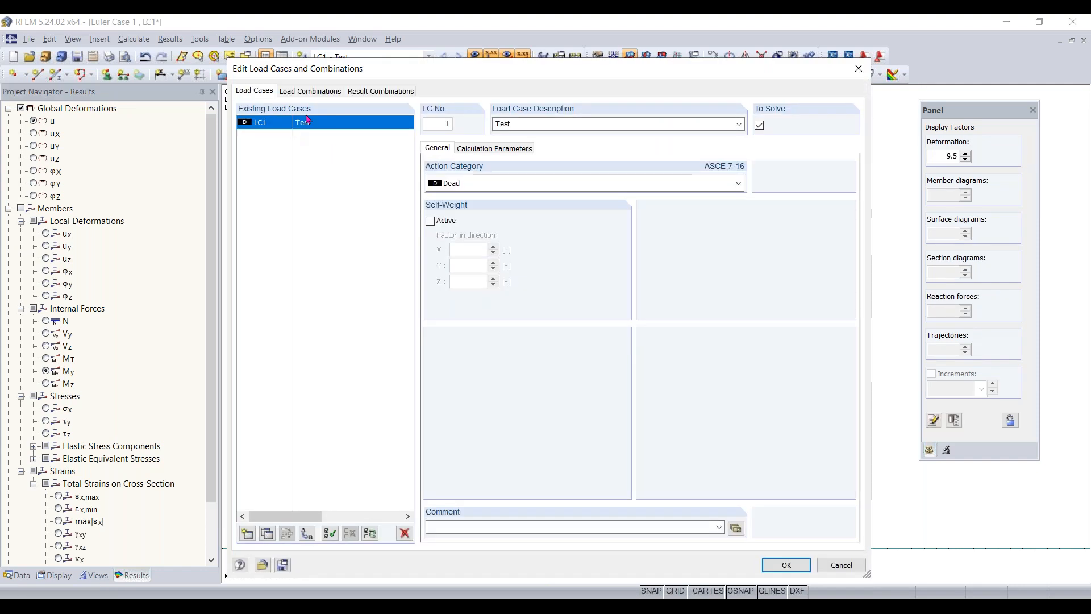
left_click(495, 150)
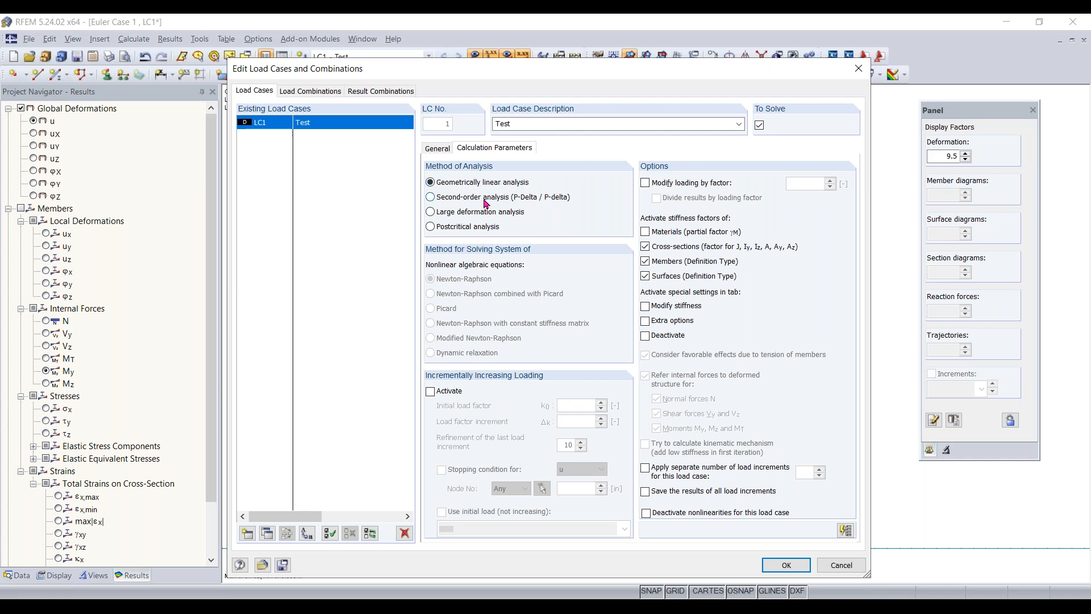
- Create a load combination to examine its default calculation parameters, and delete it again
left_click(305, 93)
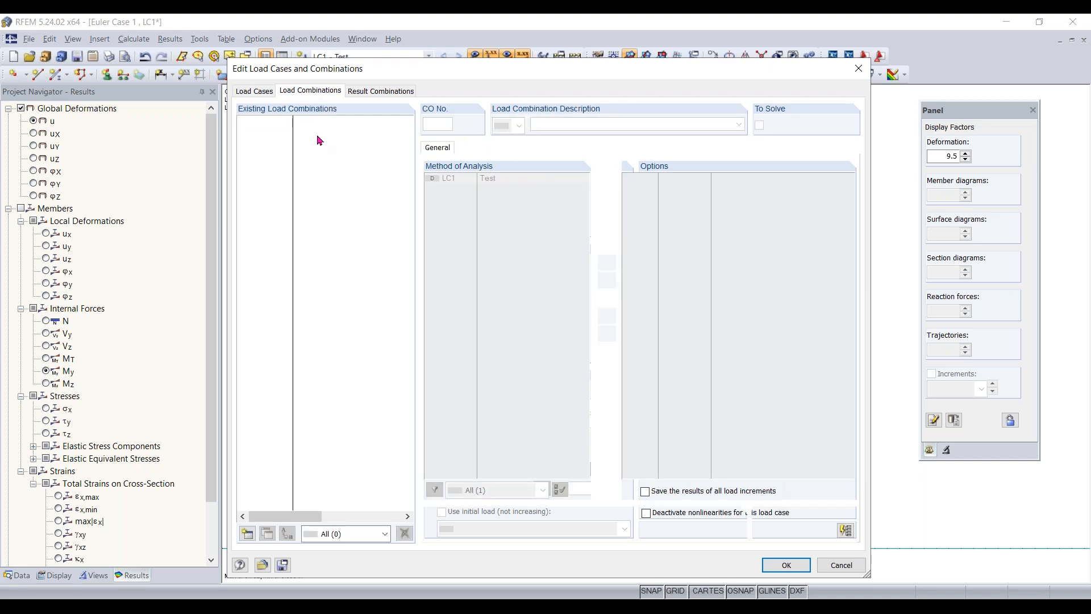
left_click(247, 534)
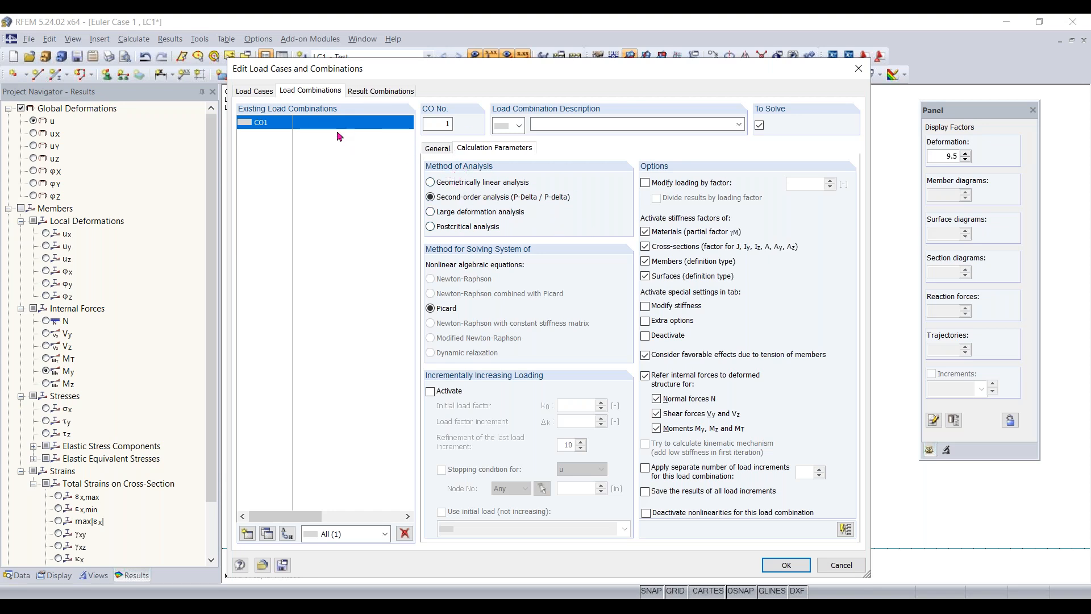
left_click(404, 533)
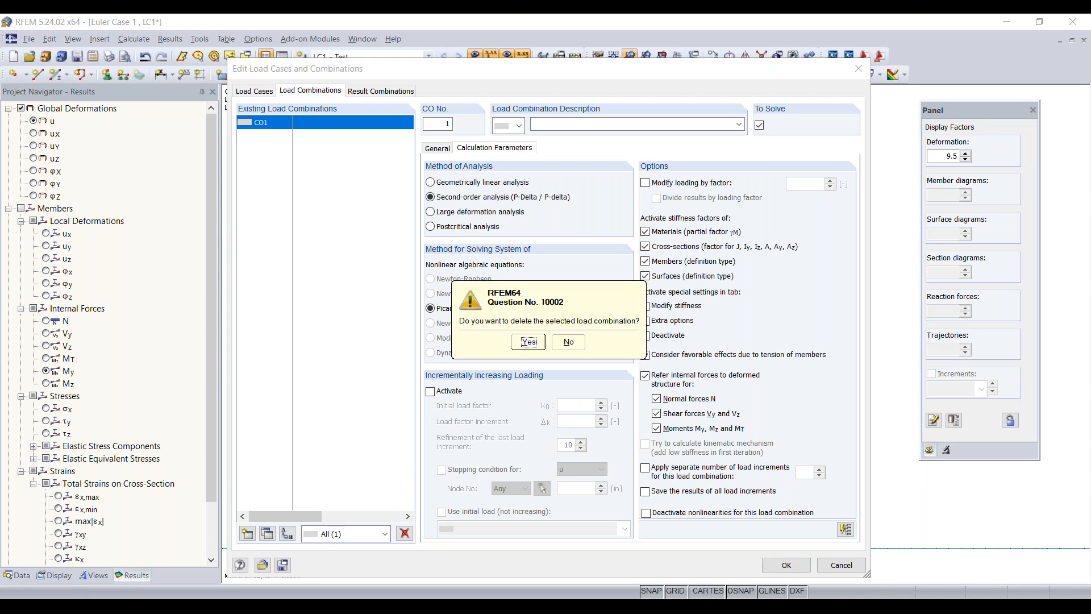
left_click(529, 342)
- Set the method of analysis for load case LC1 to second-order analysis (P-Delta / P-delta)
left_click(263, 93)
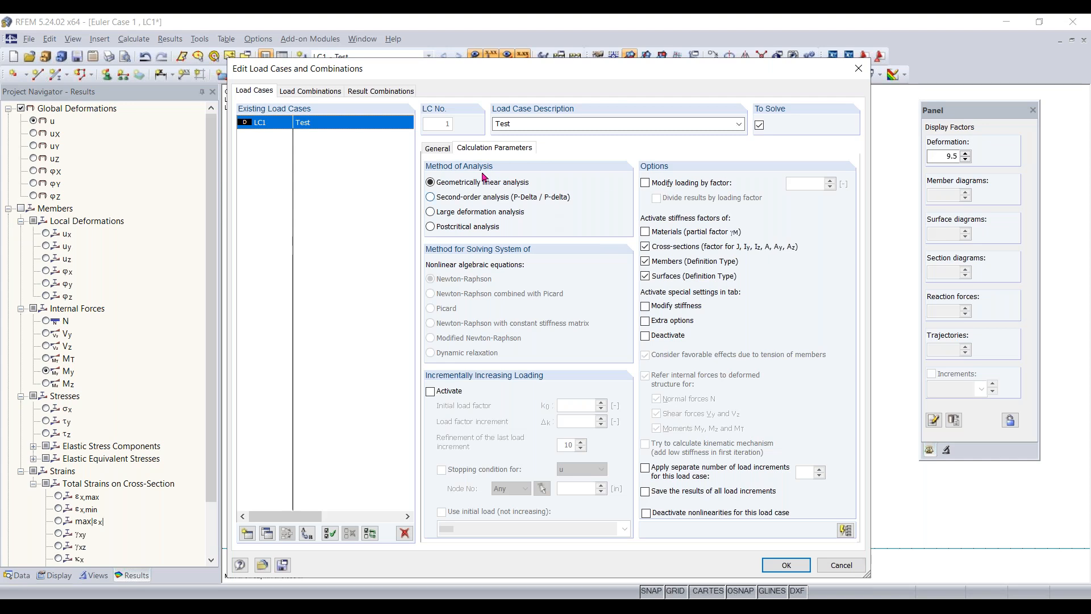
left_click(480, 196)
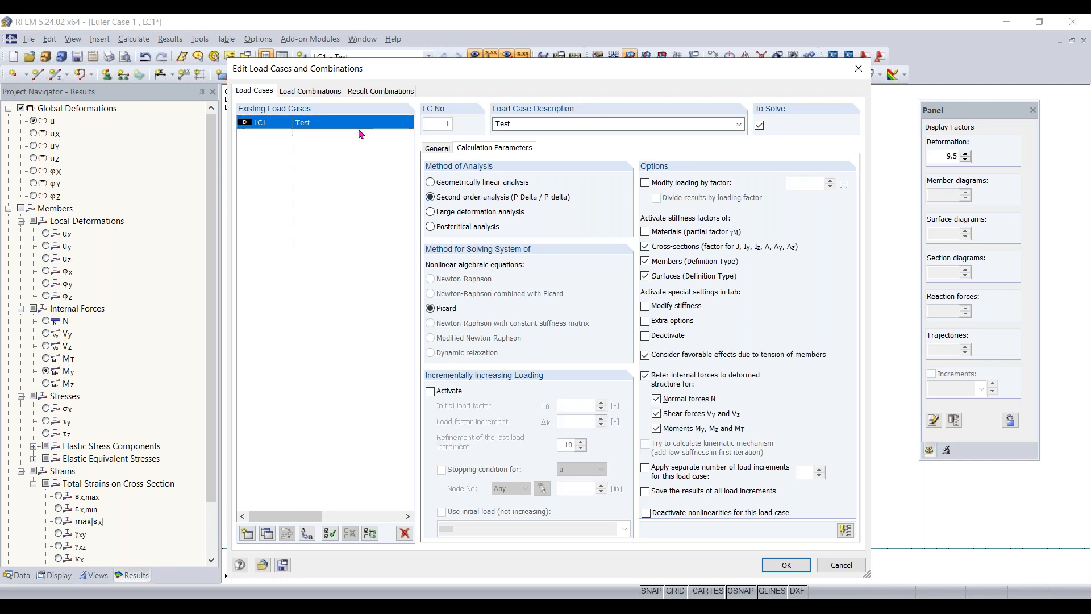
left_click(783, 564)
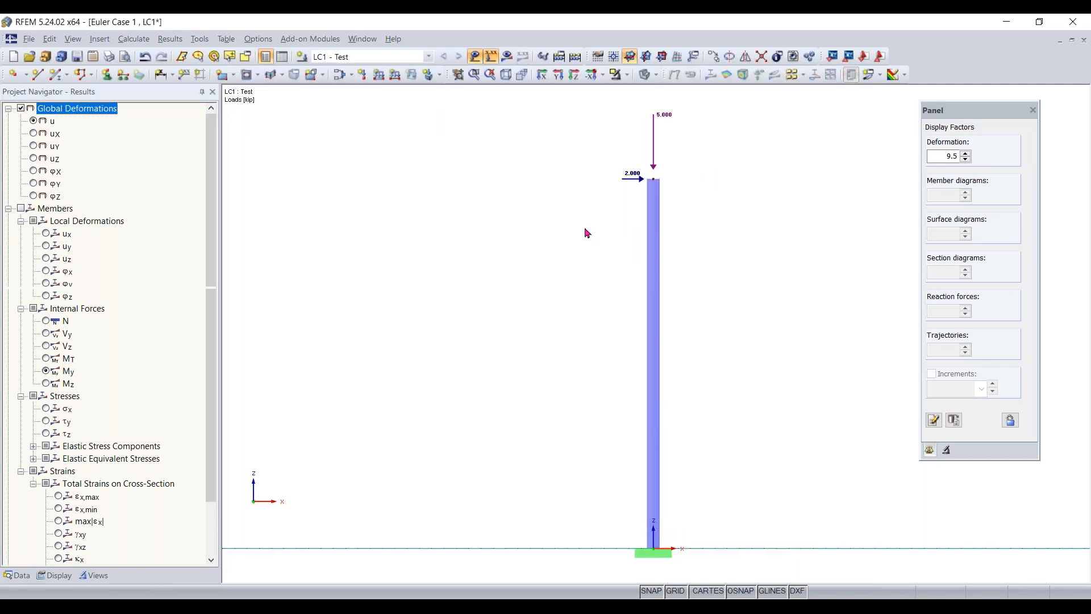
- Calculate load case LC1 and examine its global deformations u and its member bending moment My diagram
left_click(507, 60)
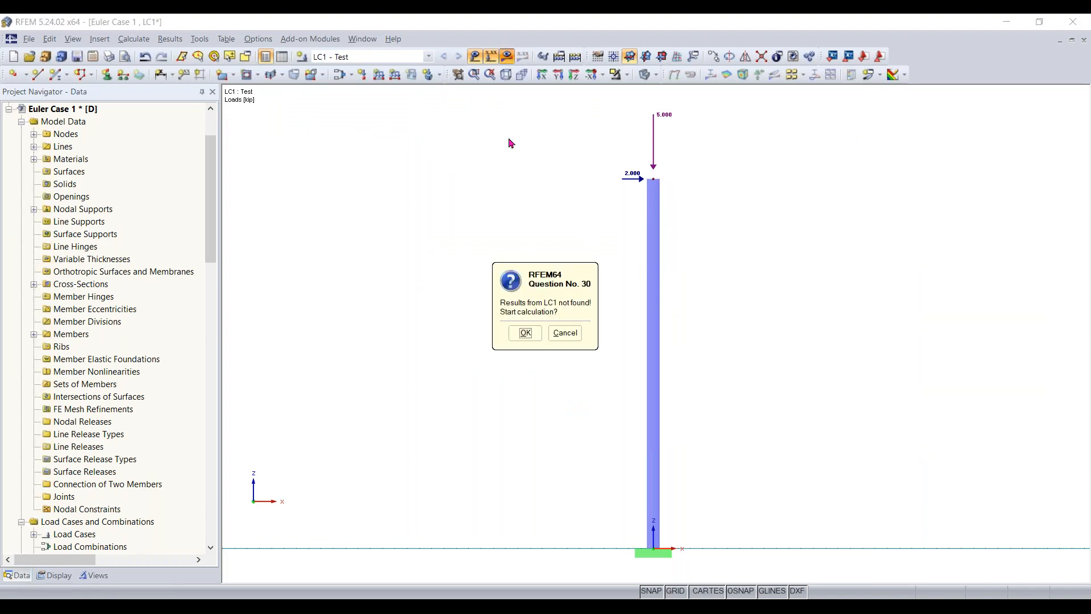
left_click(518, 334)
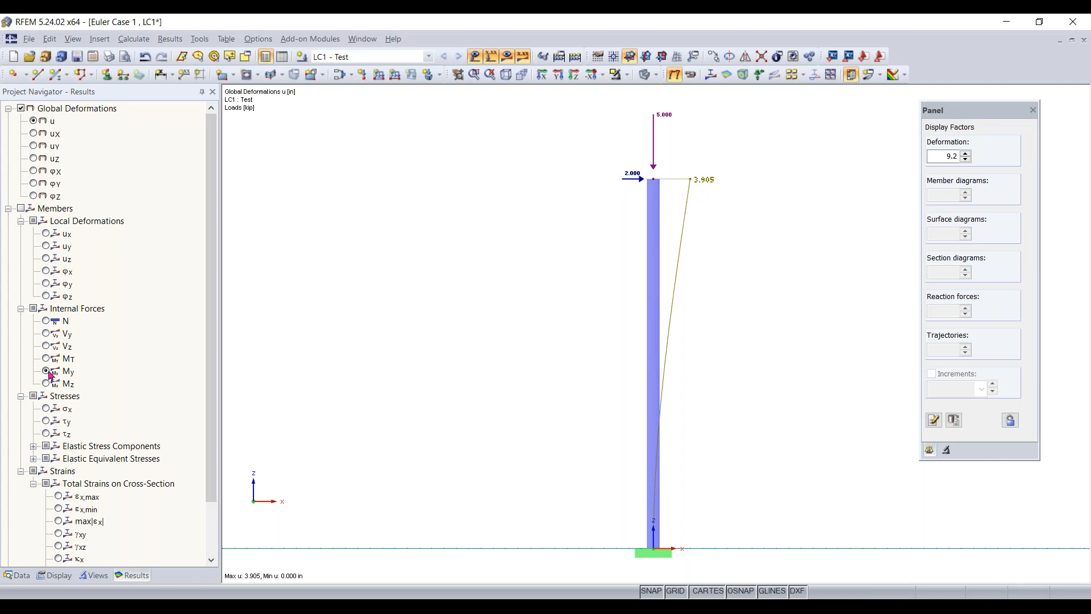
left_click(21, 210)
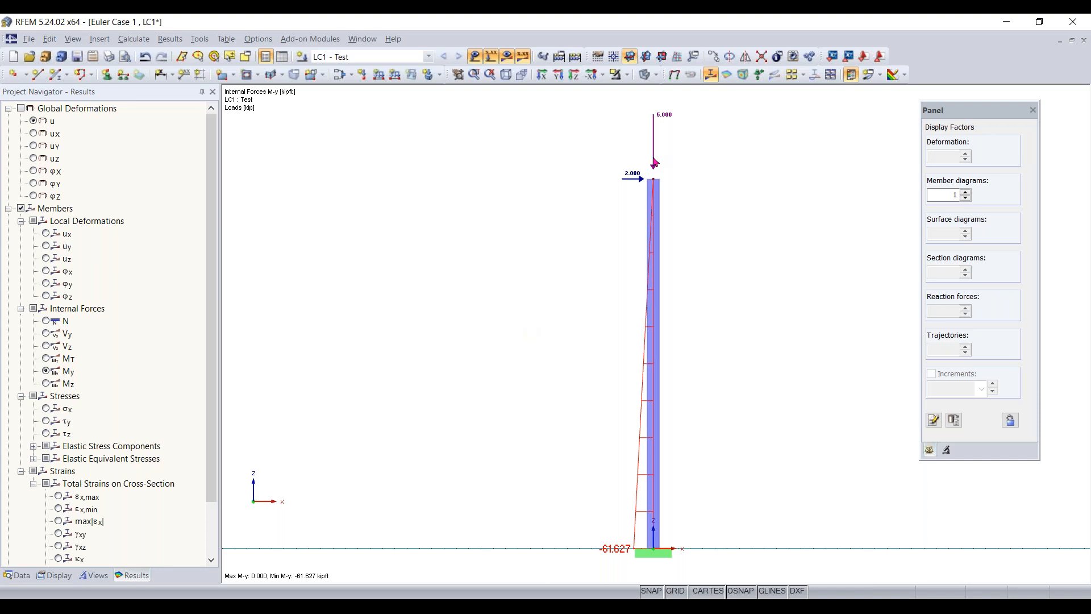
left_click(22, 108)
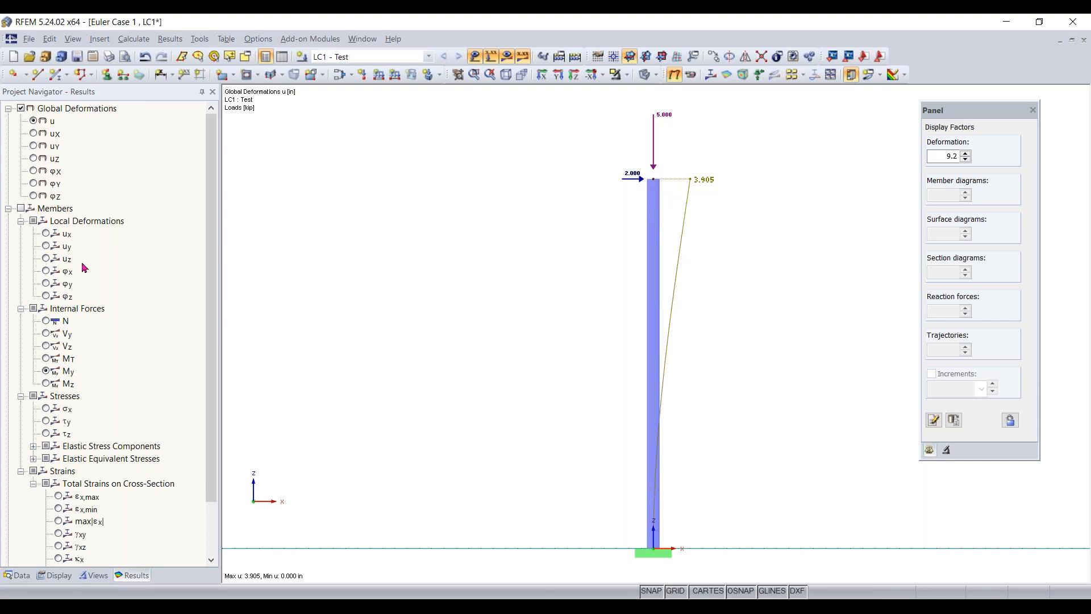
left_click(21, 209)
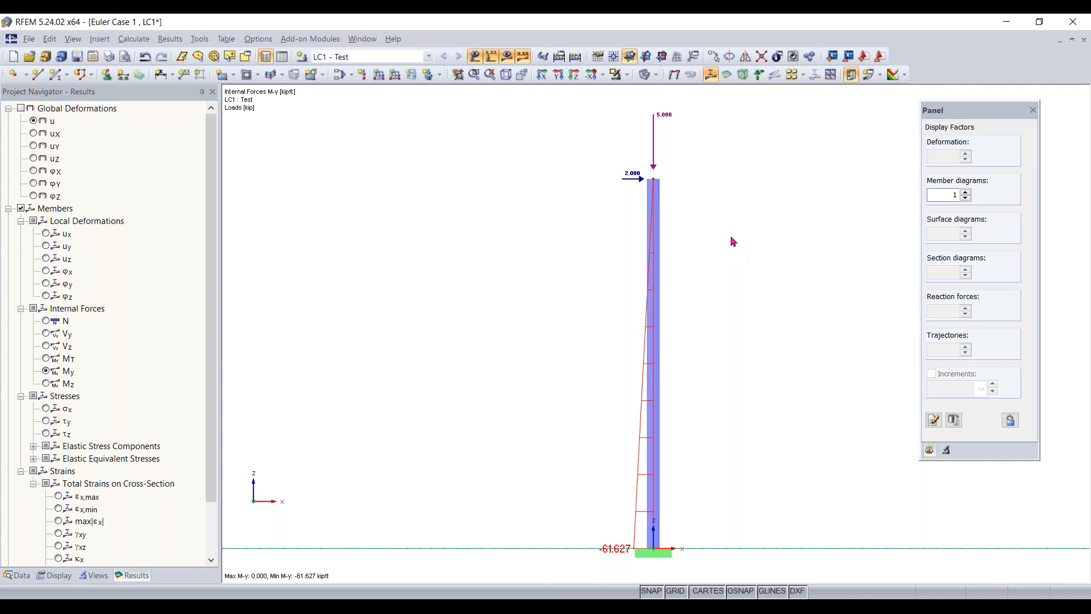
- Hide the results and change the nodal load at the column top to PX 0 kip and PZ -0.1 kip
left_click(500, 62)
left_click(474, 58)
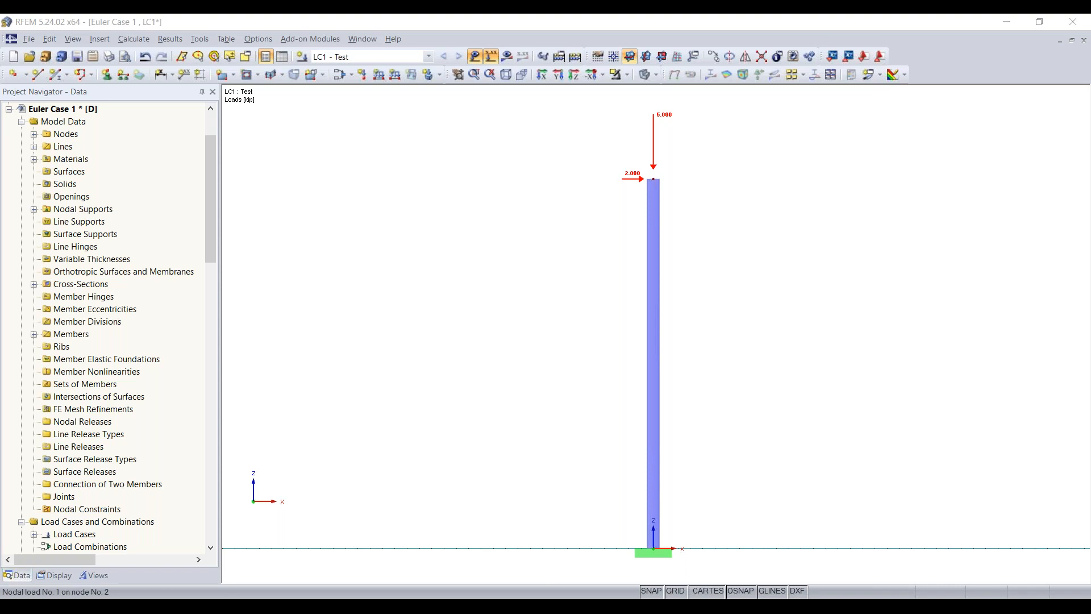
double_click(667, 117)
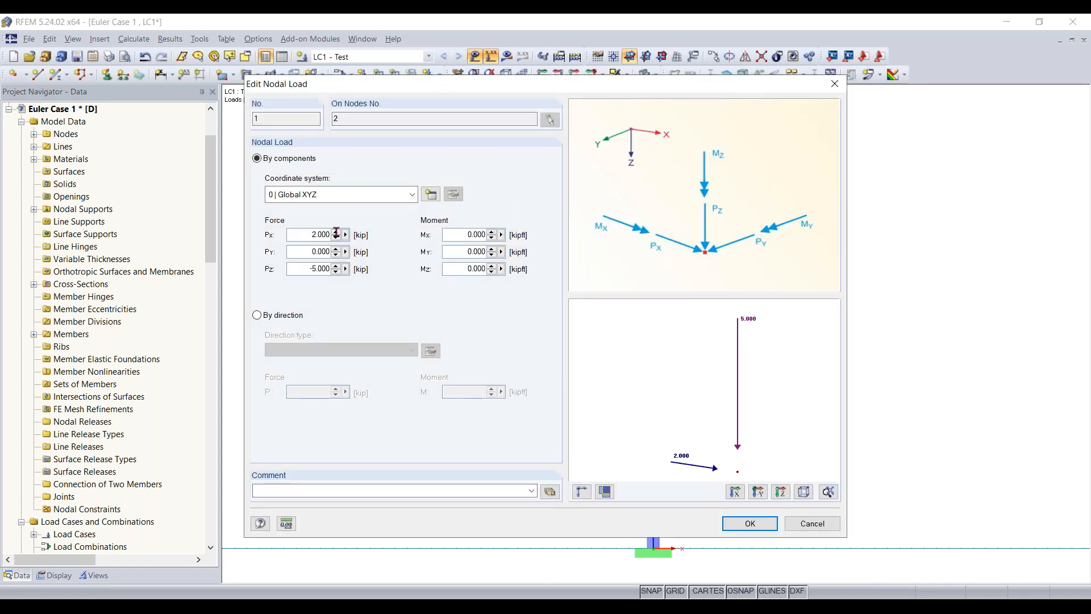
double_click(305, 234)
key("BackSpace")
type(".100")
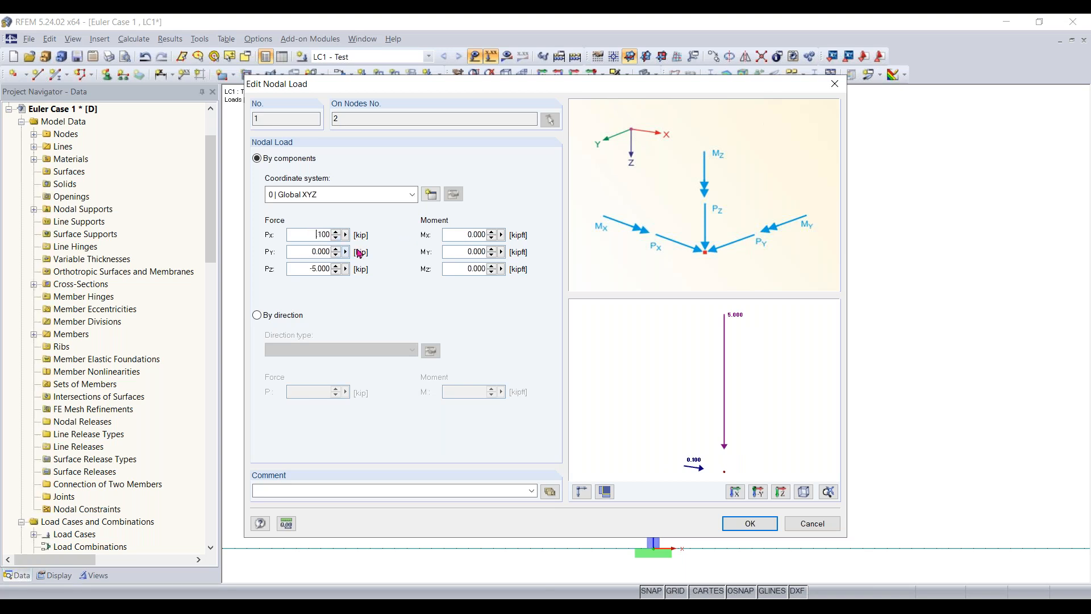
key("Home")
type("-")
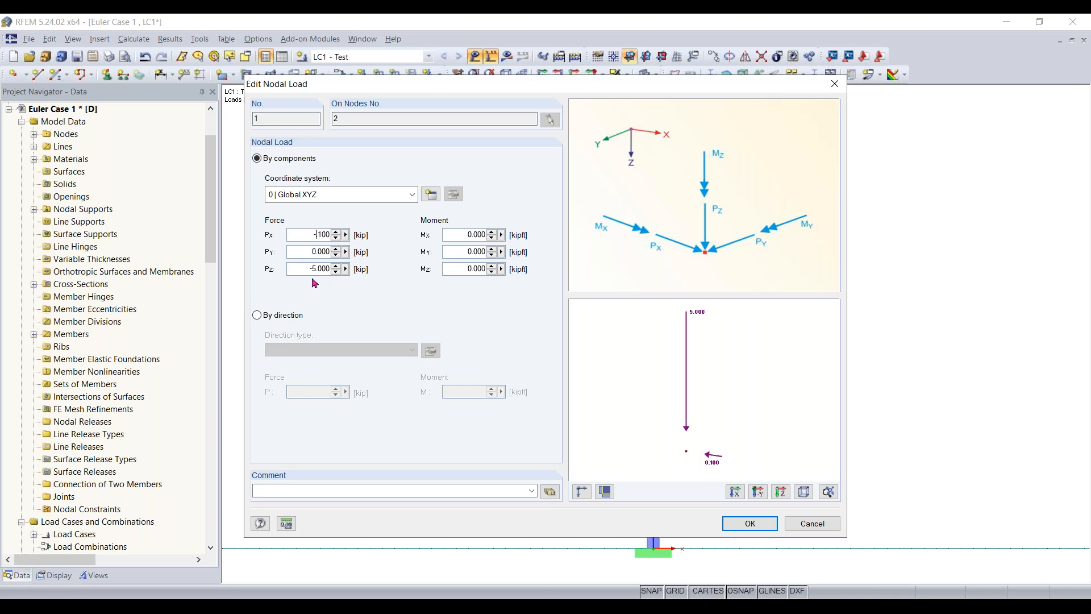
key("Tab")
key("Tab")
type("-0")
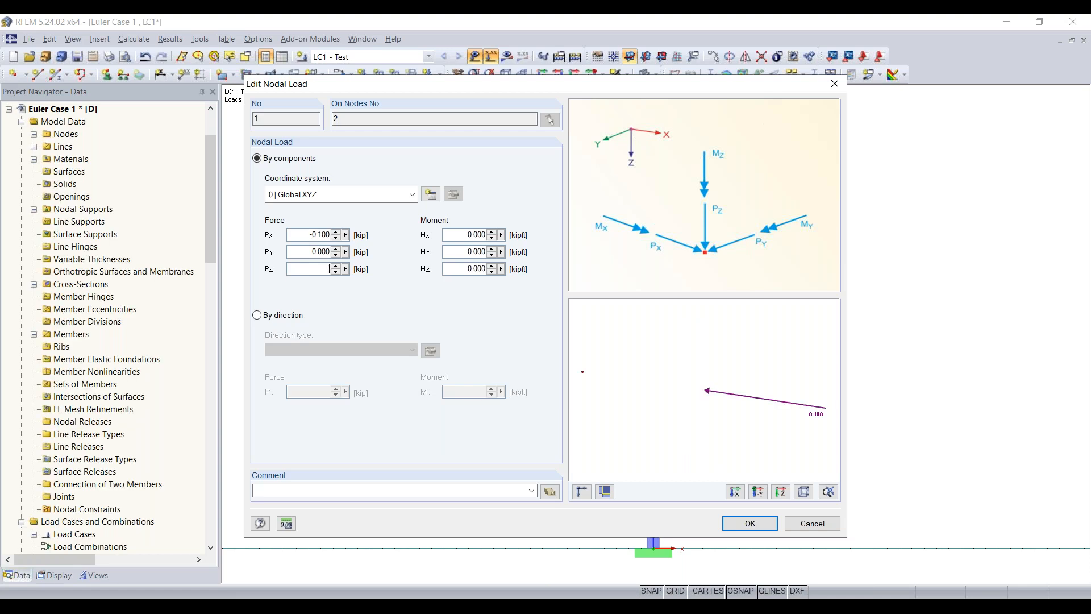
type(".100")
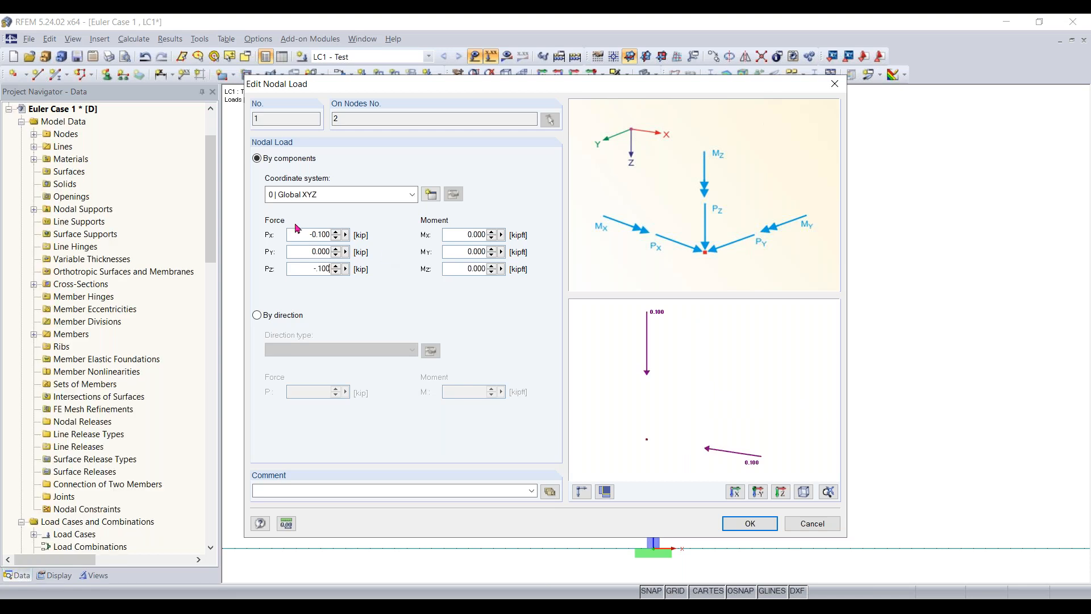
left_click_drag(309, 236, 468, 240)
type("0")
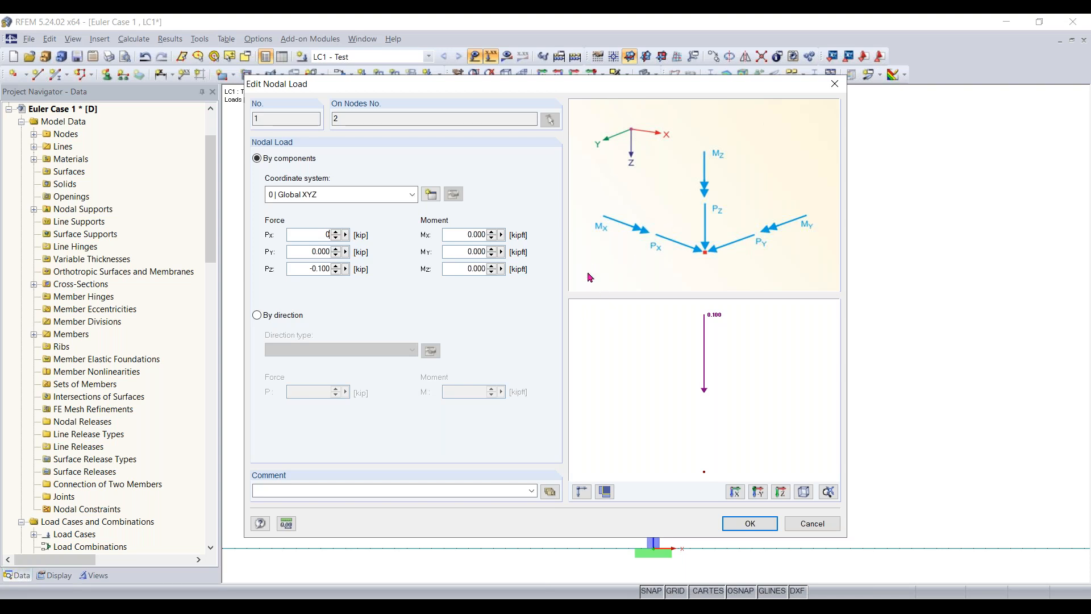
left_click(749, 523)
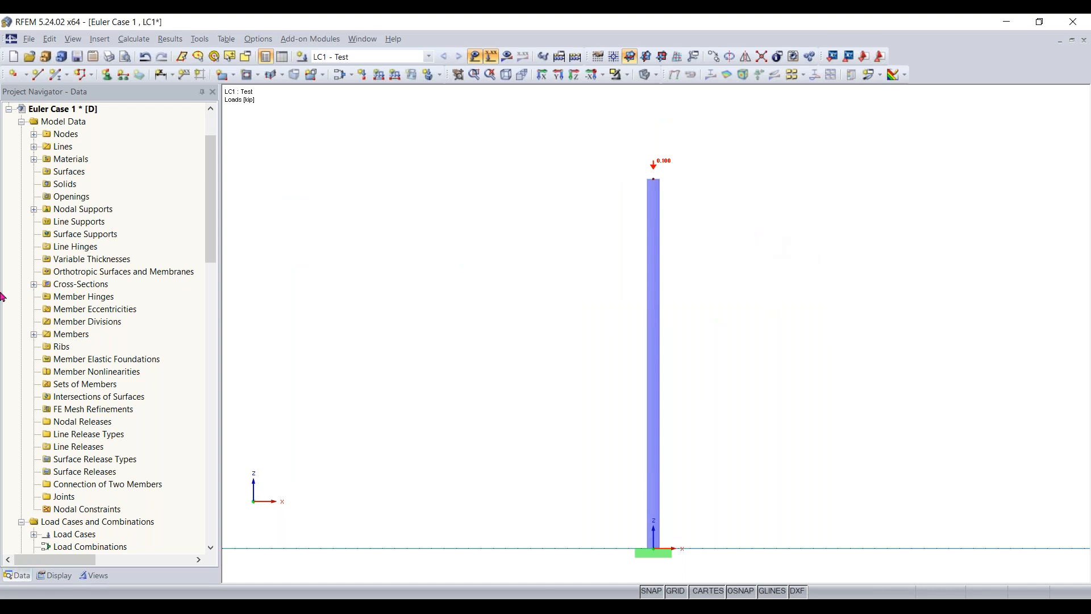
- Look through the add-on modules listed in the project navigator
scroll(161, 234, "up", 2)
scroll(161, 235, "down", 9)
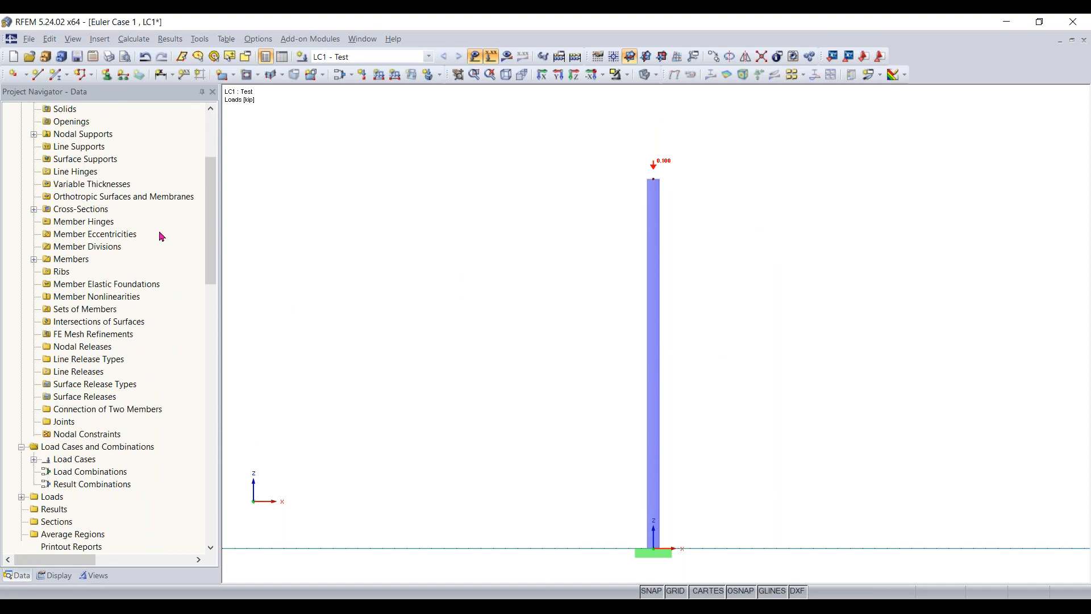
scroll(159, 232, "down", 2)
left_click_drag(210, 250, 213, 299)
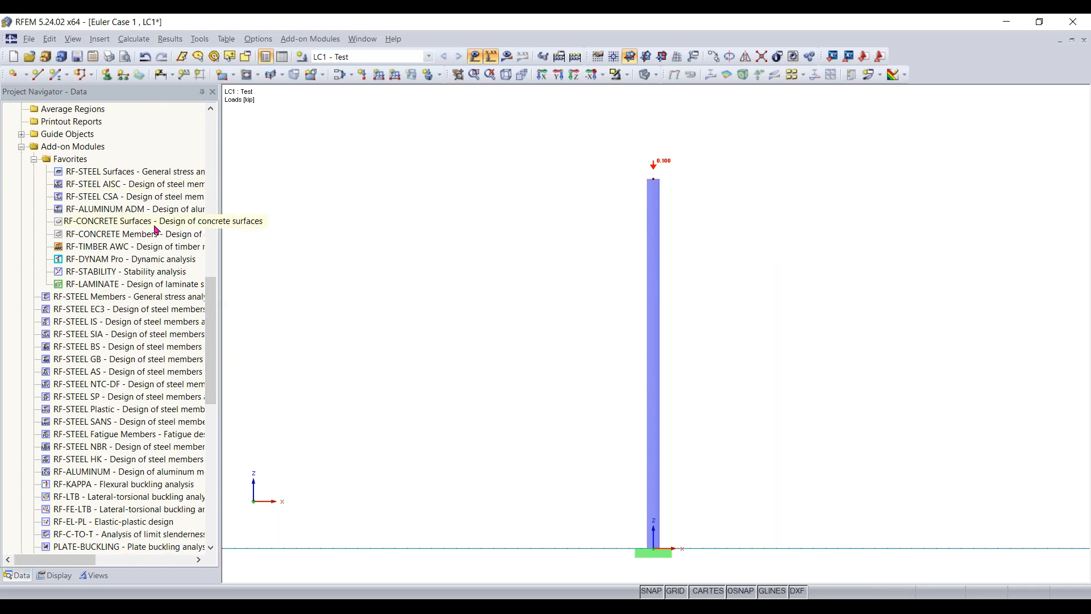
scroll(158, 235, "down", 1)
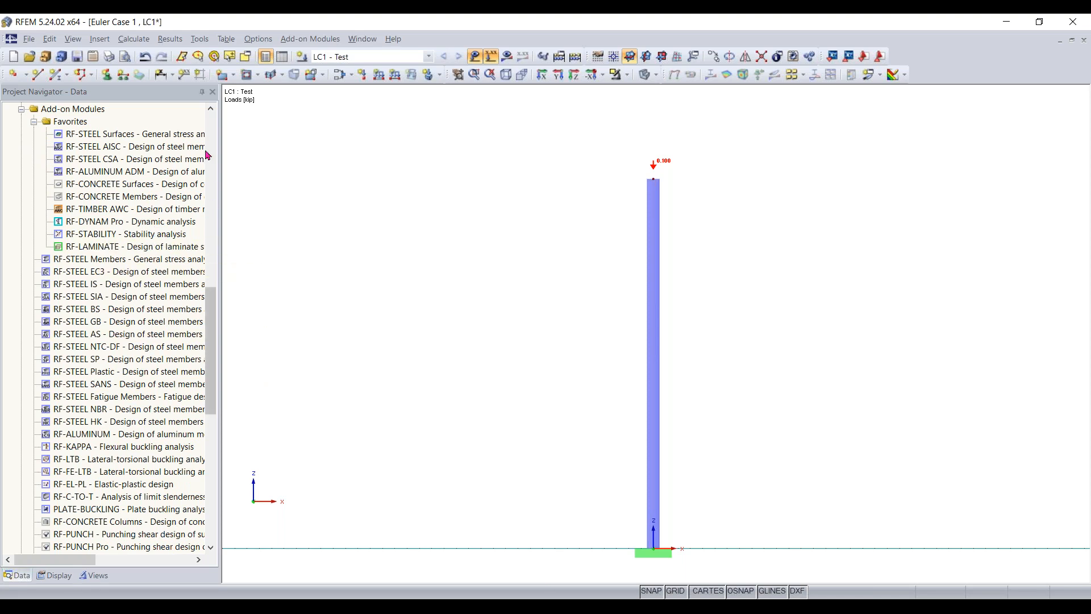
- Open the RF-STABILITY add-on module for the stability analysis of the column
left_click(310, 39)
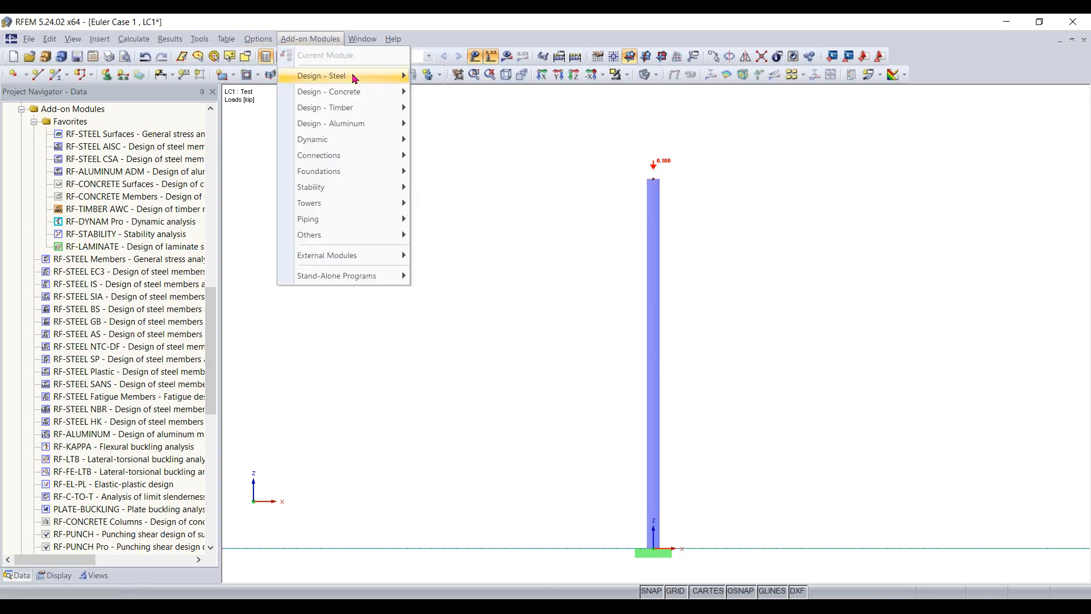
mouse_move(353, 78)
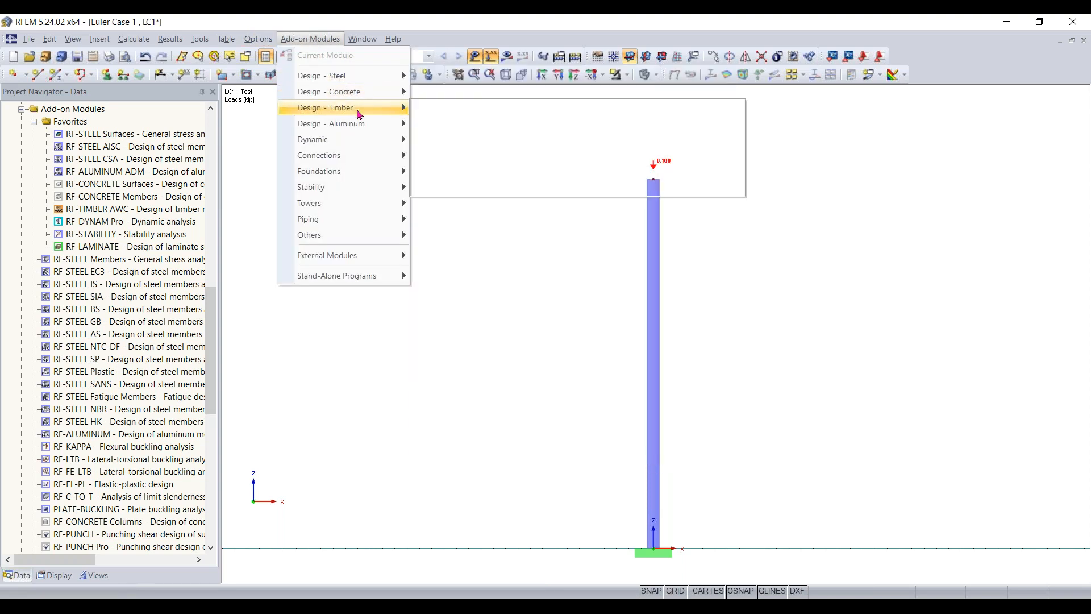
mouse_move(360, 114)
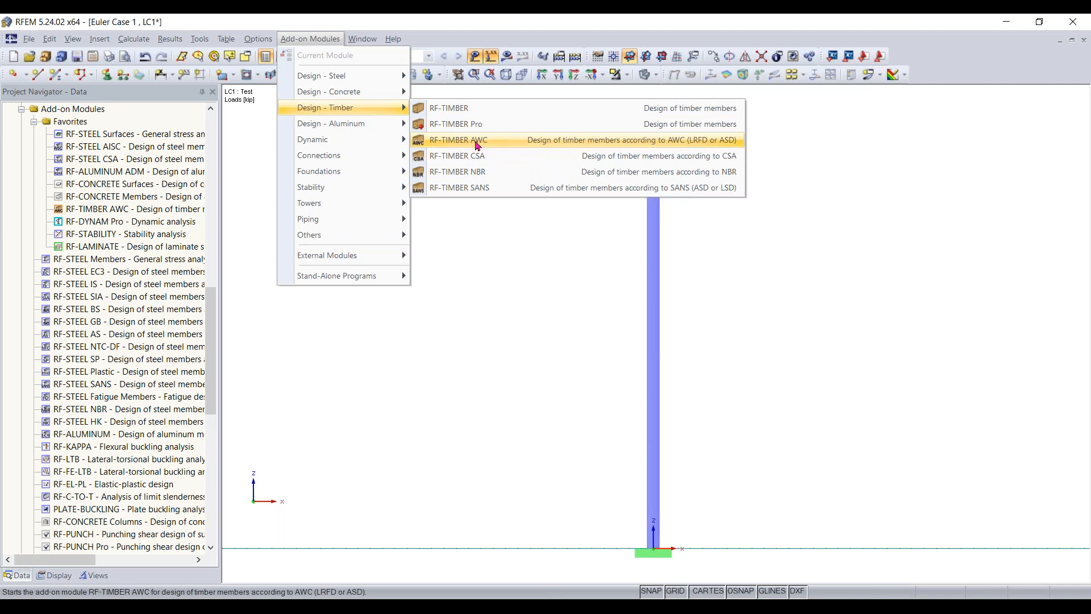
mouse_move(381, 131)
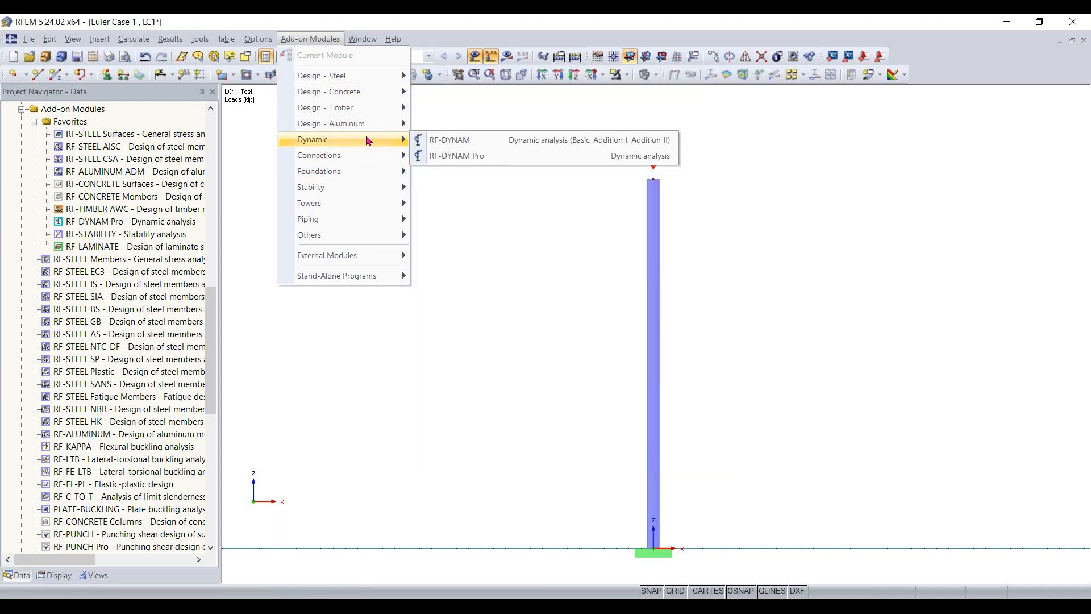
mouse_move(360, 194)
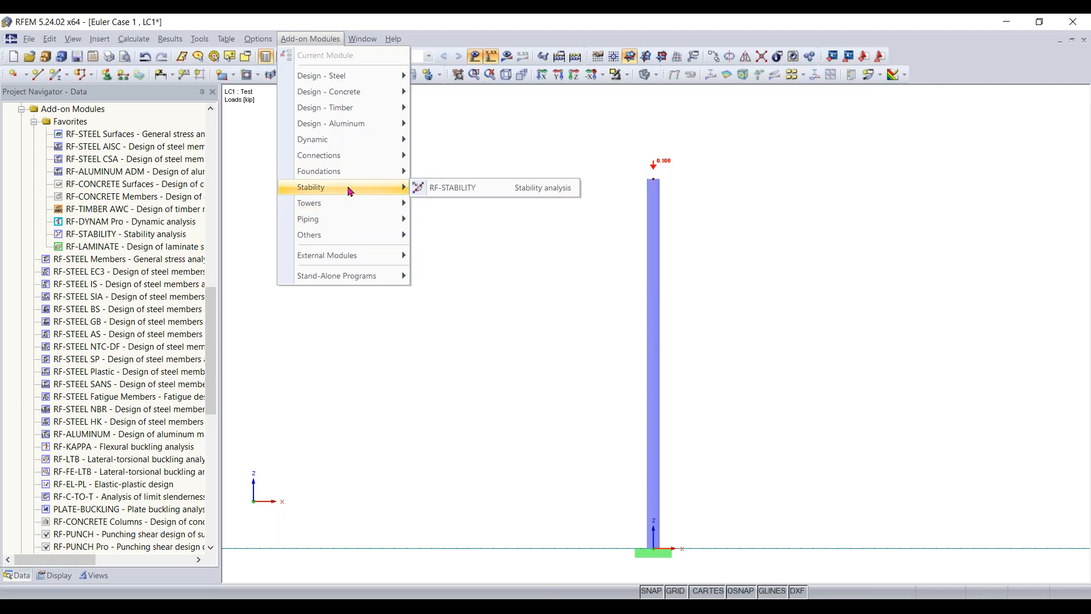
left_click(471, 188)
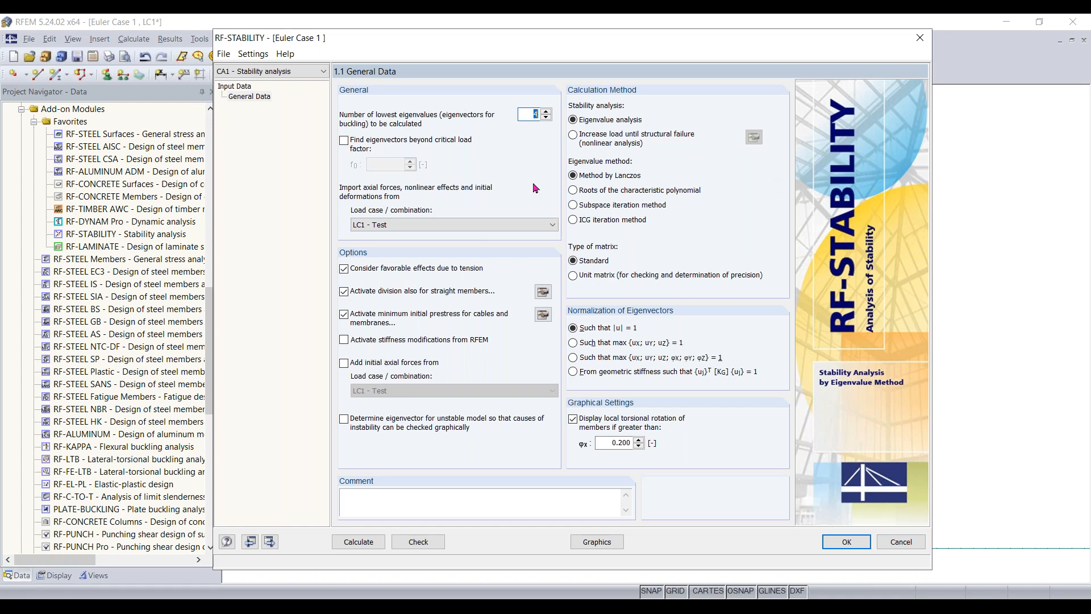
left_click_drag(558, 44, 596, 48)
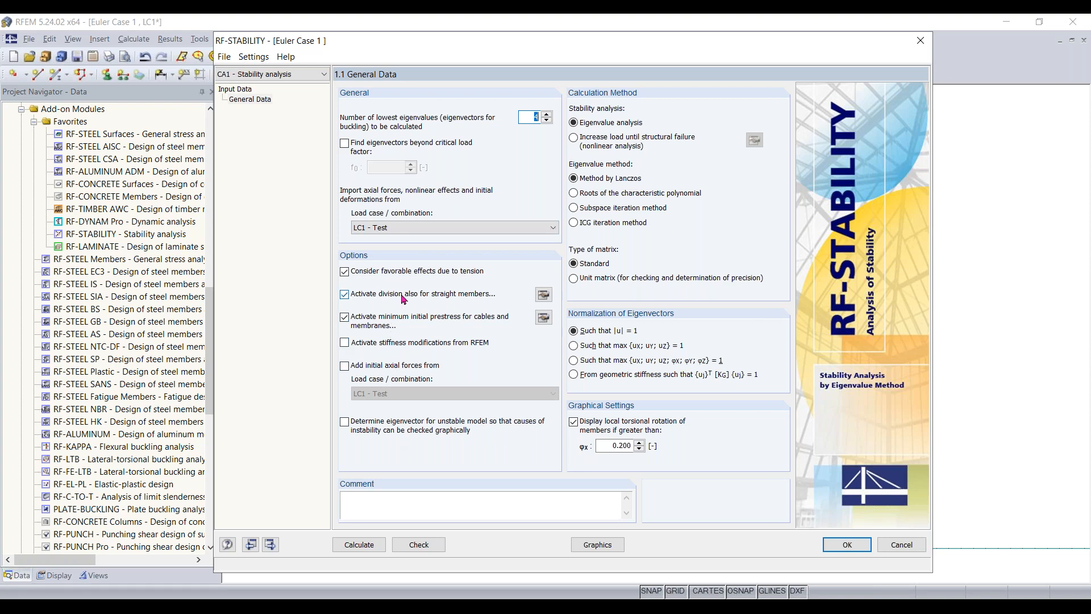
- Set the minimum number of member divisions for straight members not integrated in surfaces to 10 in the FE mesh settings
left_click(544, 295)
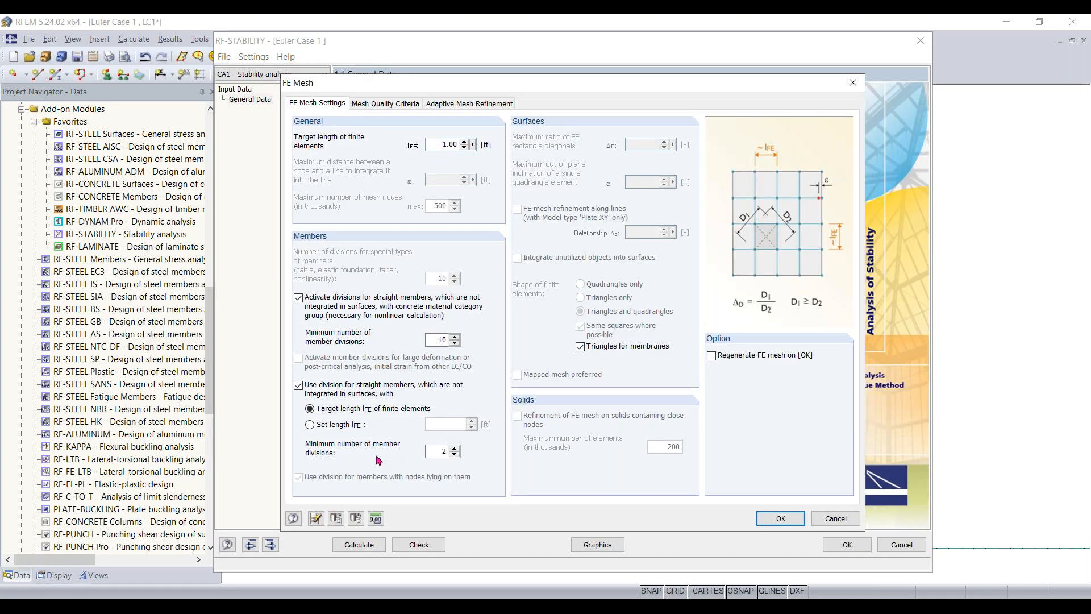
double_click(432, 451)
key("BackSpace")
type("10")
left_click(780, 523)
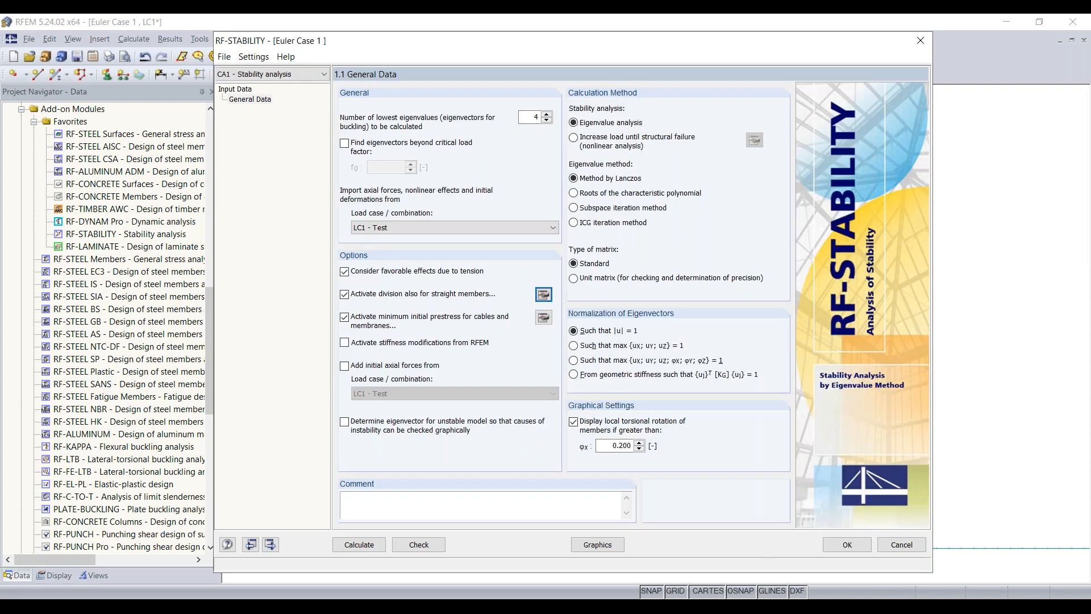
- Calculate the stability analysis and display its critical load factors
left_click(357, 544)
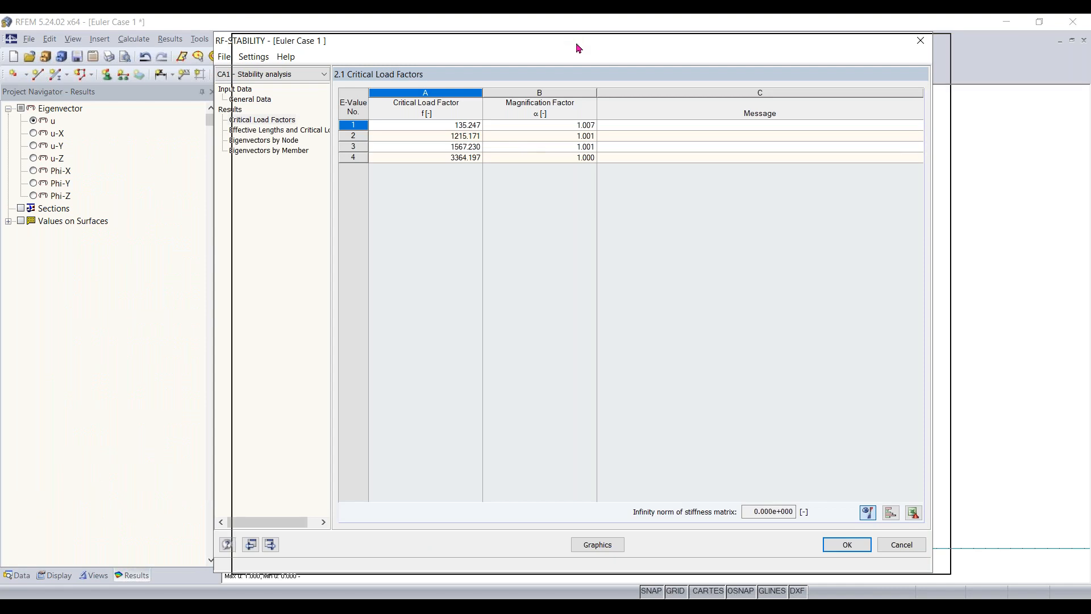
left_click_drag(560, 43, 545, 44)
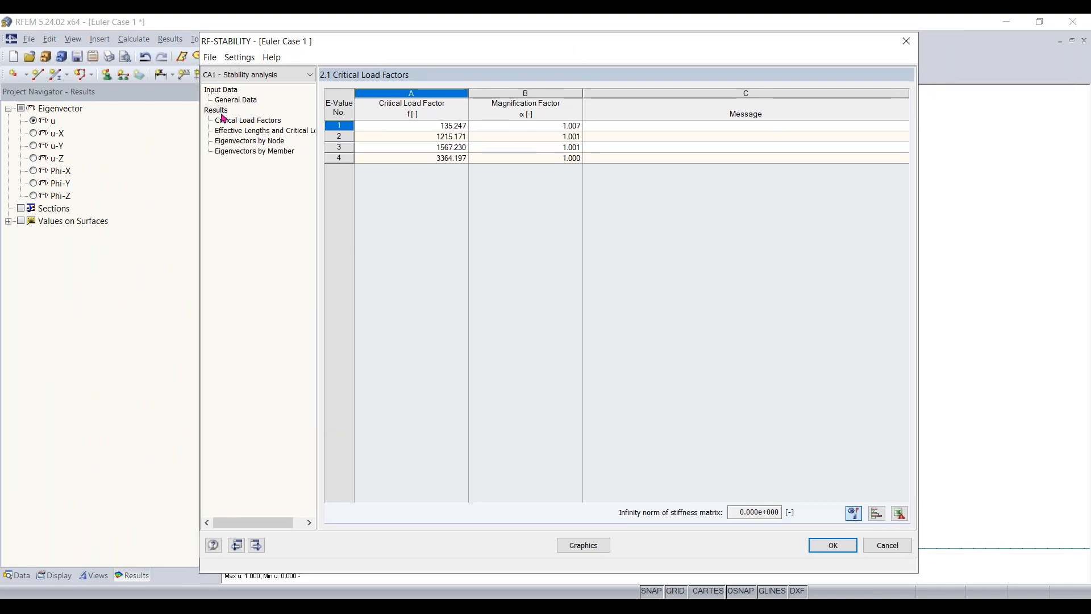
- Examine the effective lengths and critical loads of the column in the RF-STABILITY results
left_click(236, 99)
left_click(221, 110)
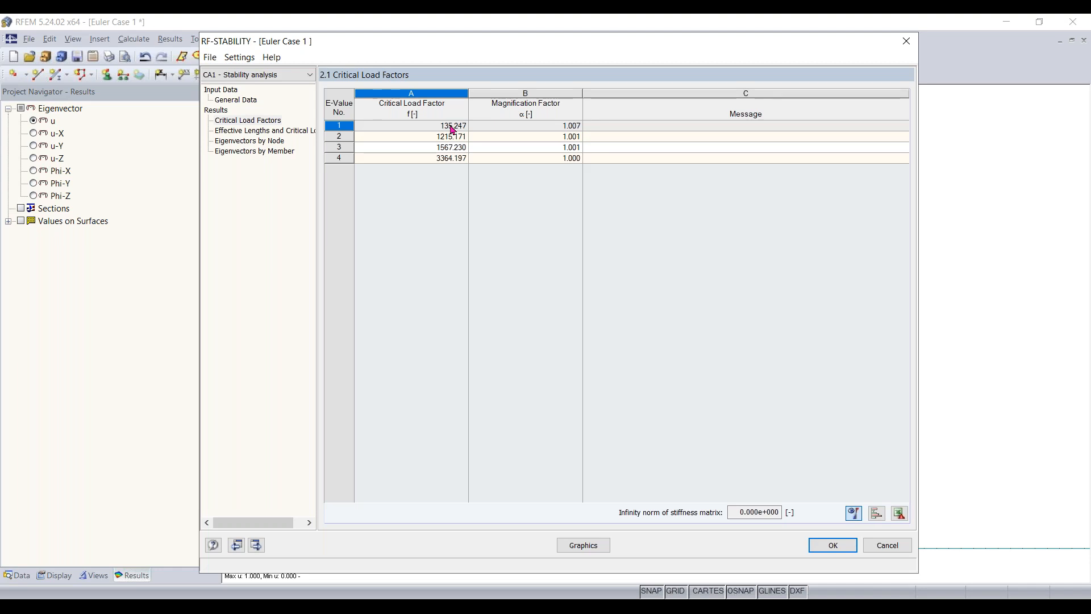
left_click(286, 134)
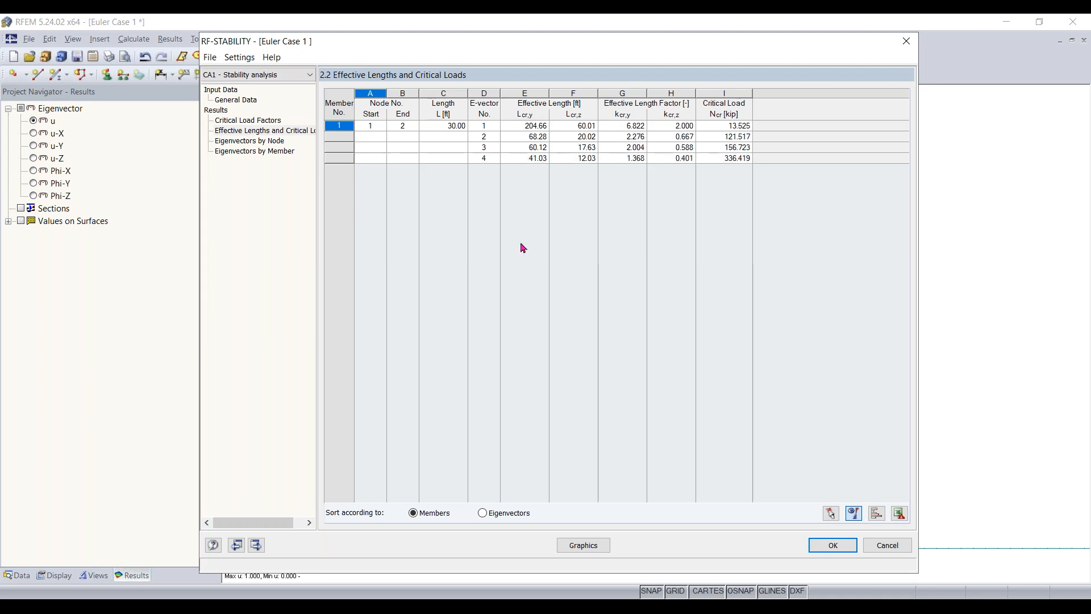
- Show the first eigenvector graphically on the model, viewed along the X axis
left_click(584, 545)
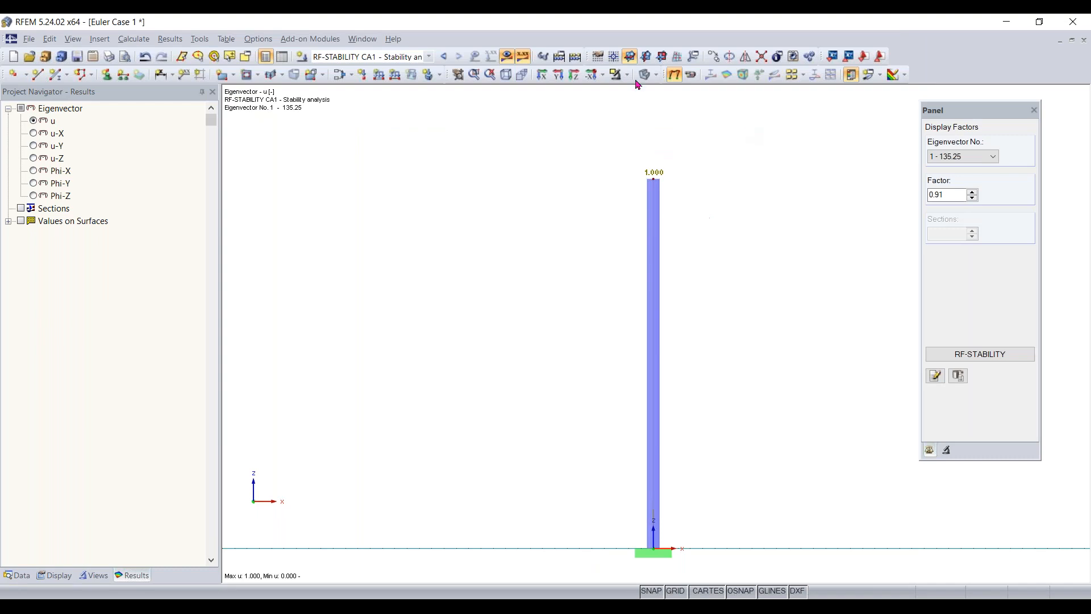
left_click(541, 74)
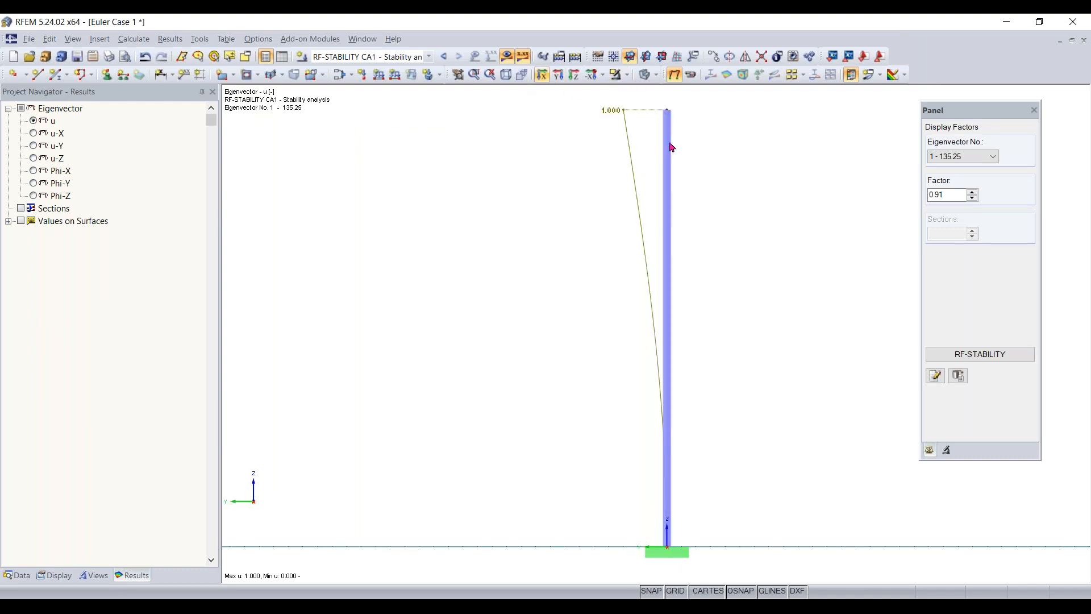
left_click(971, 158)
left_click(970, 158)
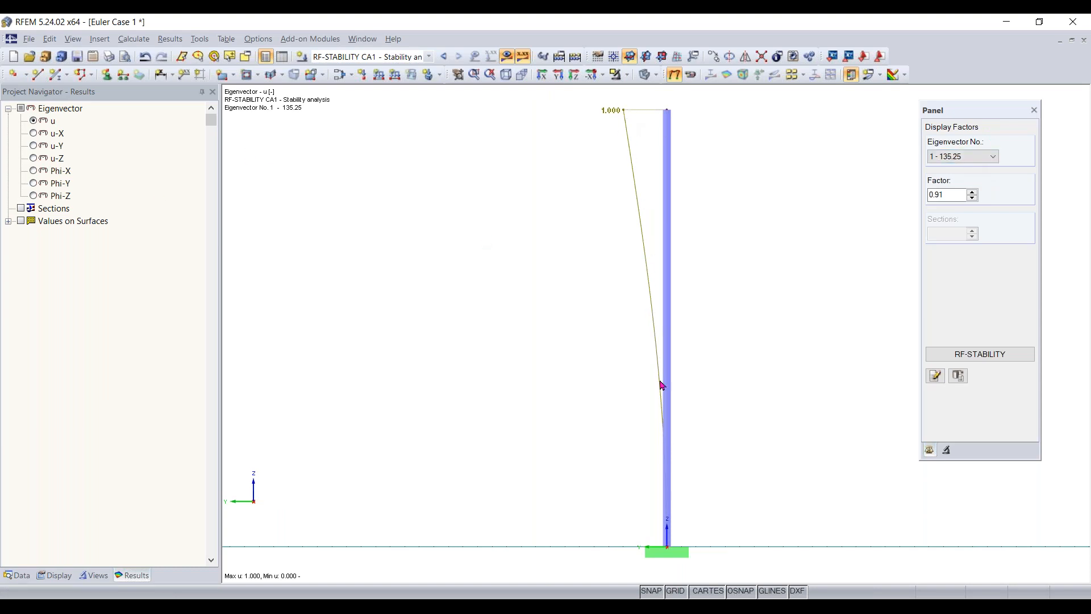
- Change the display of member deformations in the results to Cross-Sections Colored
left_click(56, 576)
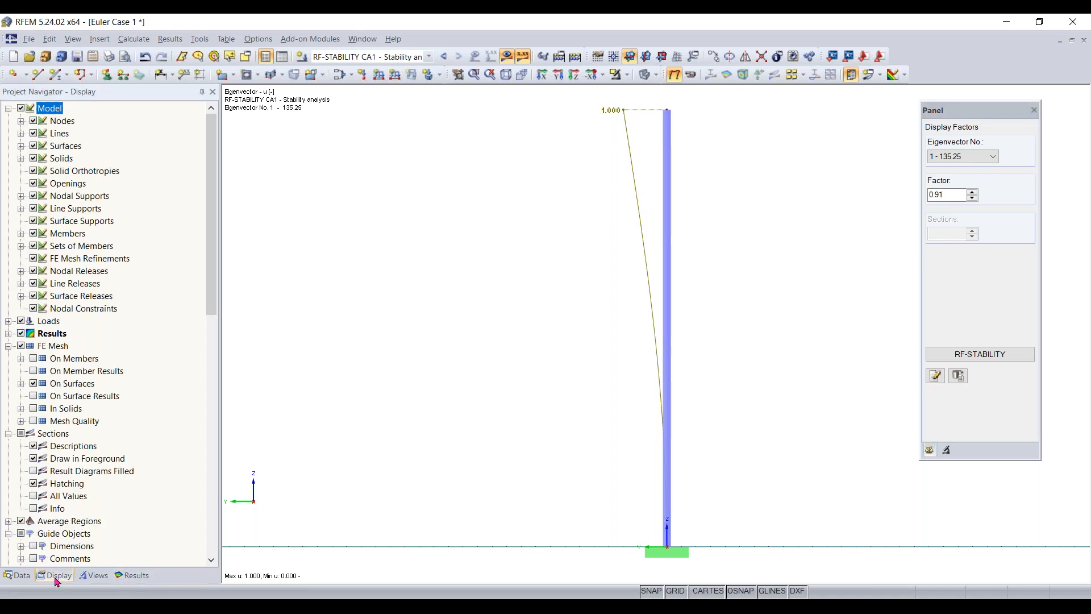
left_click_drag(218, 197, 220, 236)
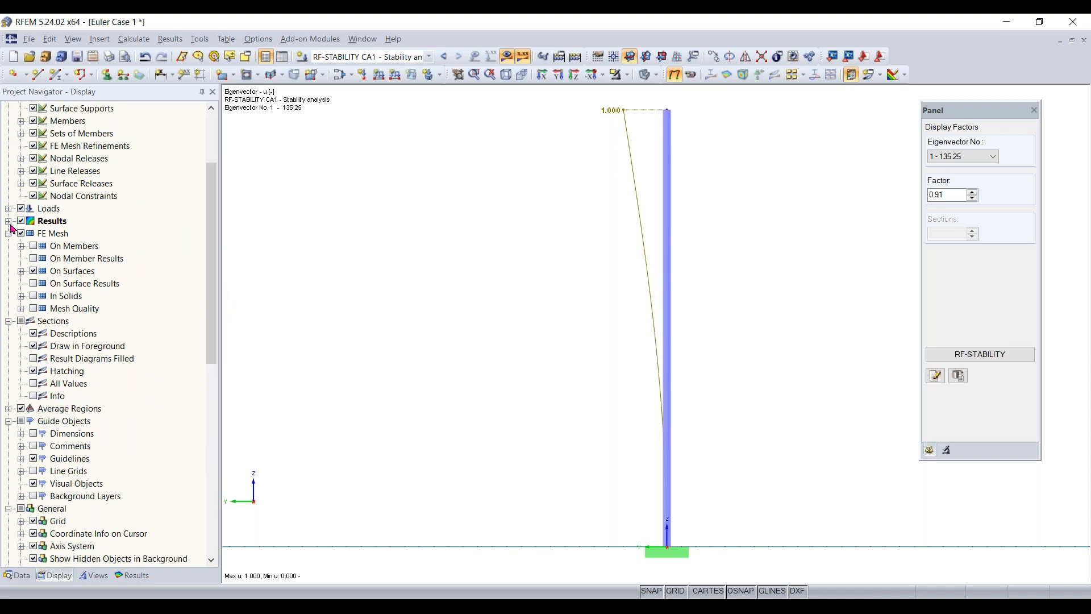
left_click(9, 221)
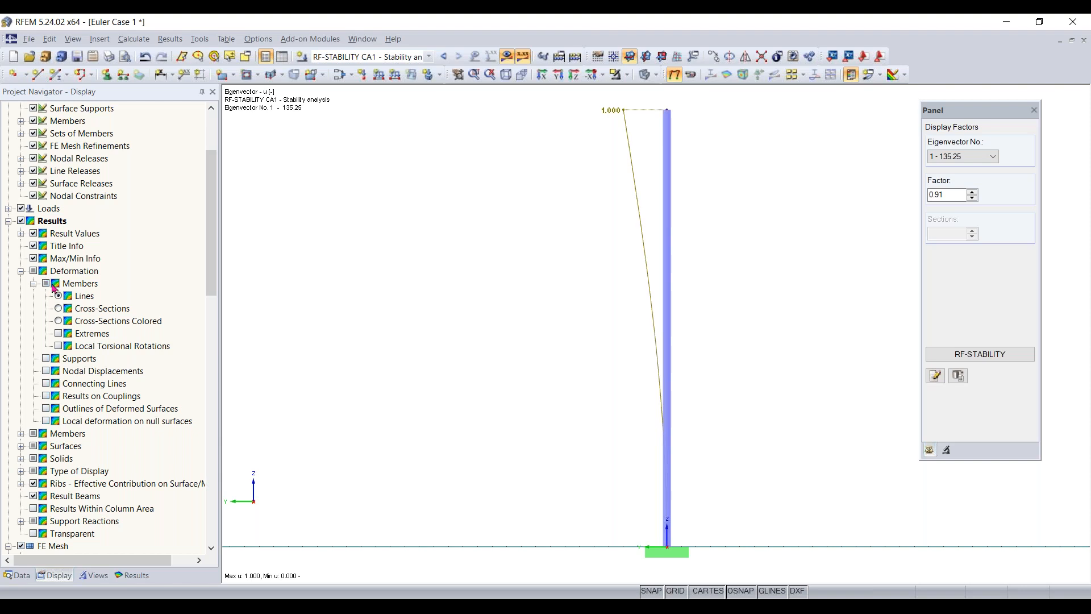
left_click(59, 321)
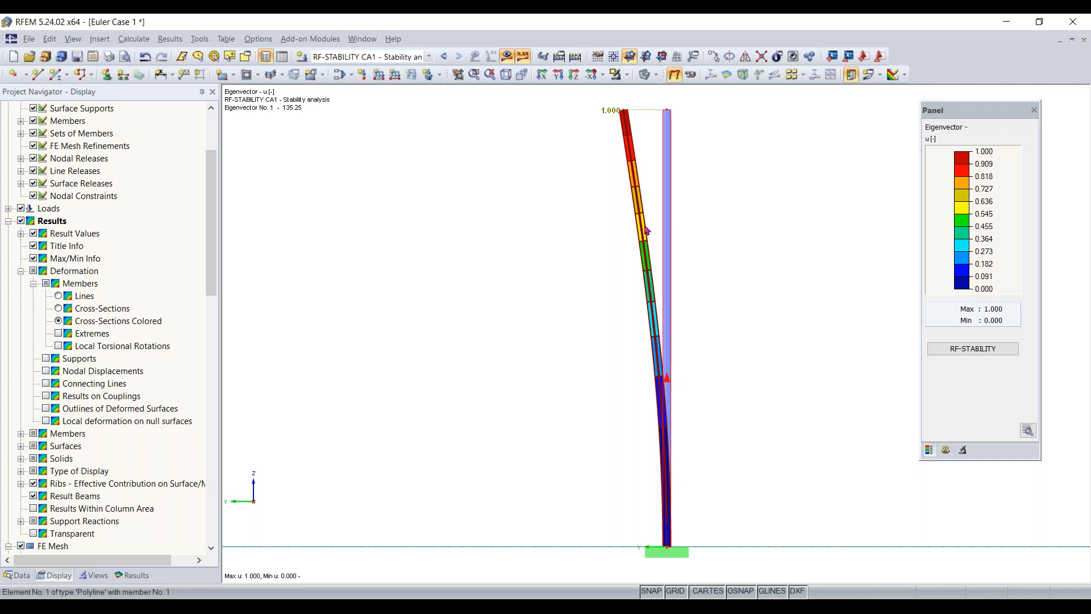
- Step through the mode shapes up to eigenvector 4 and return to eigenvector 1
left_click(963, 450)
left_click(946, 451)
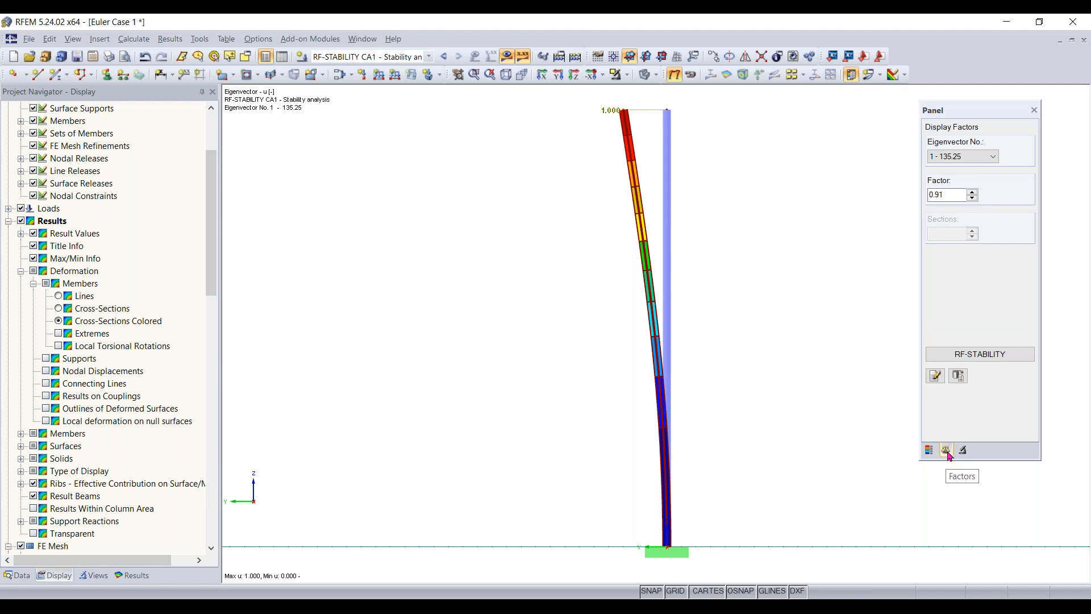
scroll(983, 162, "down", 1)
scroll(962, 156, "down", 2)
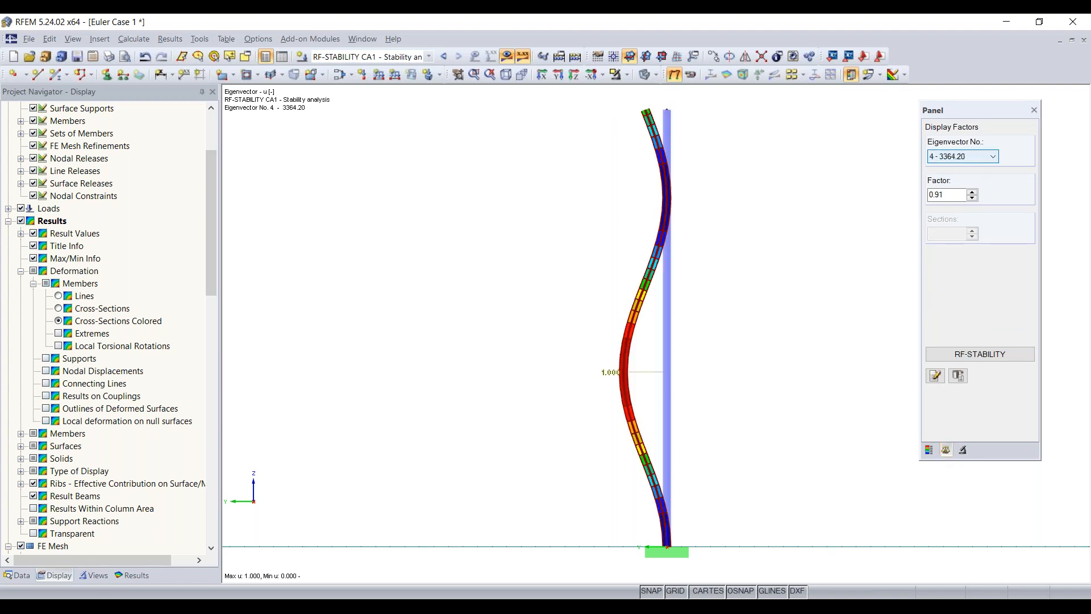
scroll(963, 156, "up", 2)
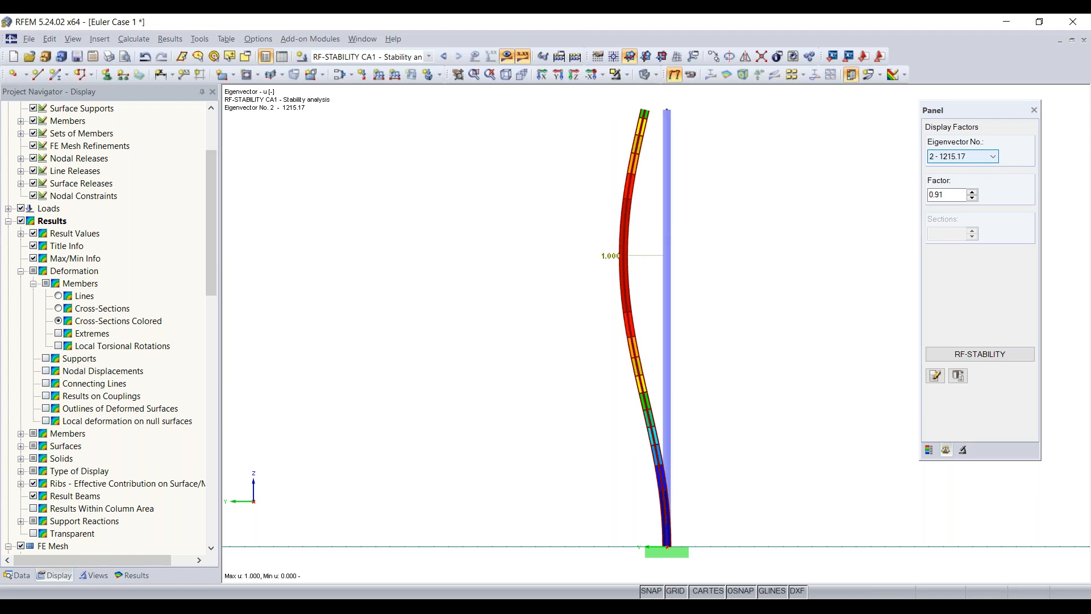
scroll(963, 156, "up", 1)
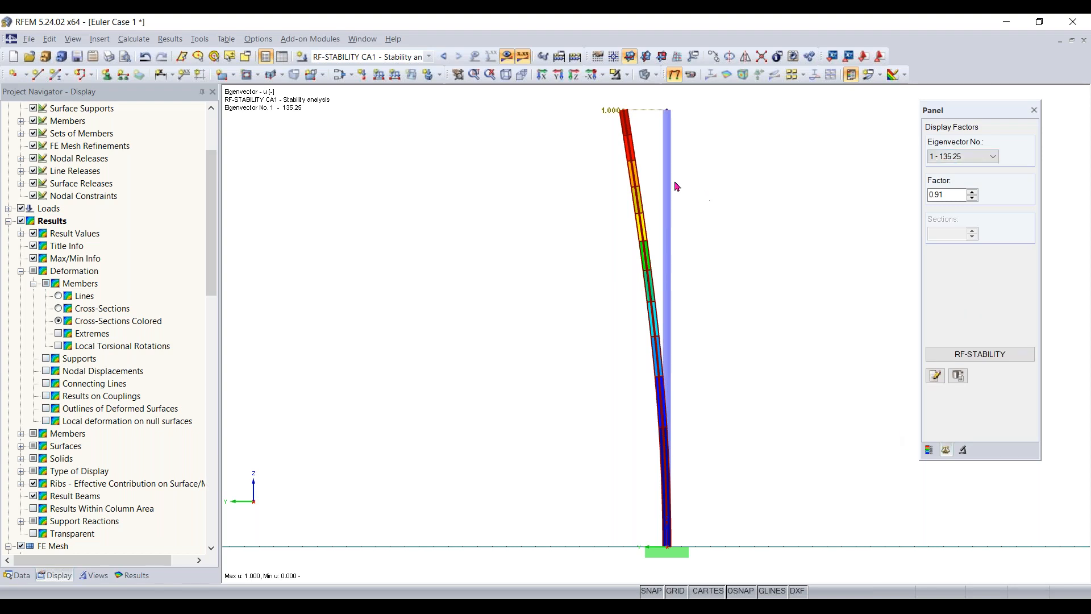
- Inspect the first buckling mode of the column in a three-dimensional view
middle_click_drag(563, 171, 774, 284, "ctrl")
right_click(774, 284)
left_click(739, 179)
scroll(677, 188, "up", 2)
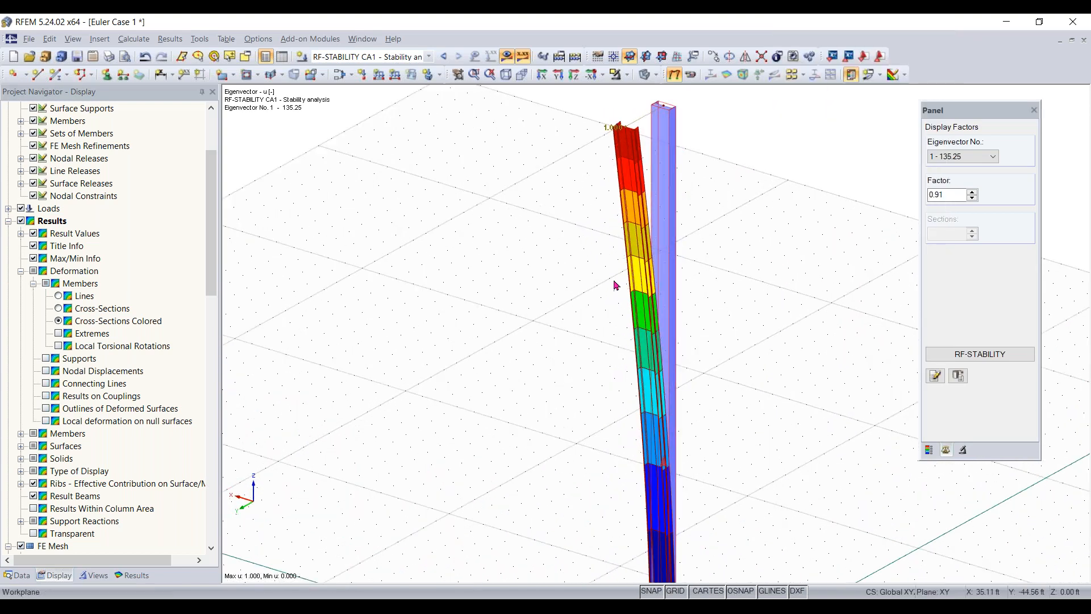
scroll(736, 149, "down", 2)
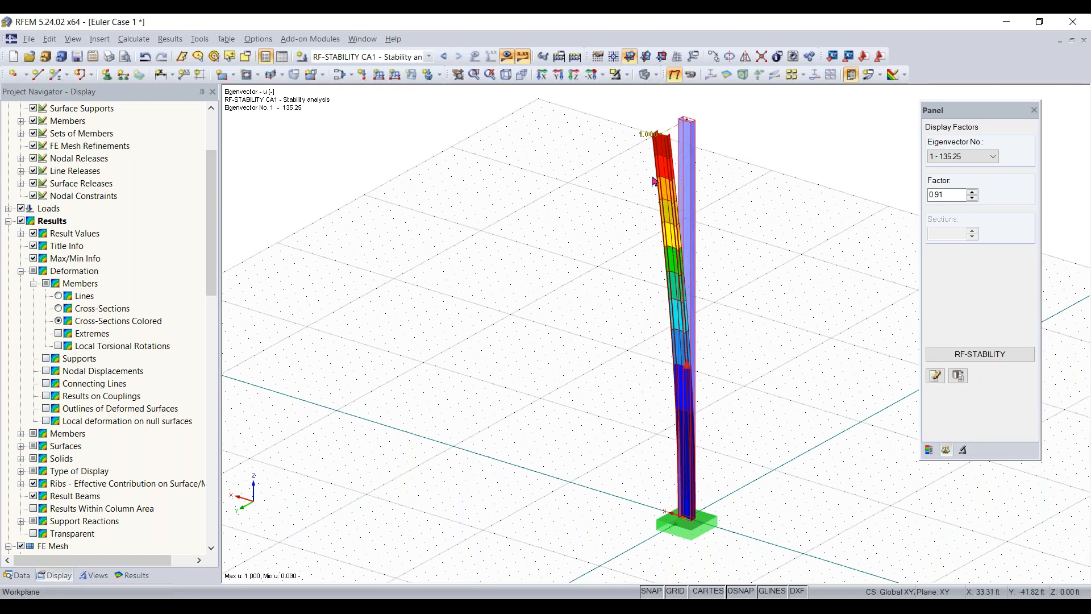
- Open the column member's W 12x35 cross-section information and compare the moments of inertia Iy and Iz
left_click(694, 142)
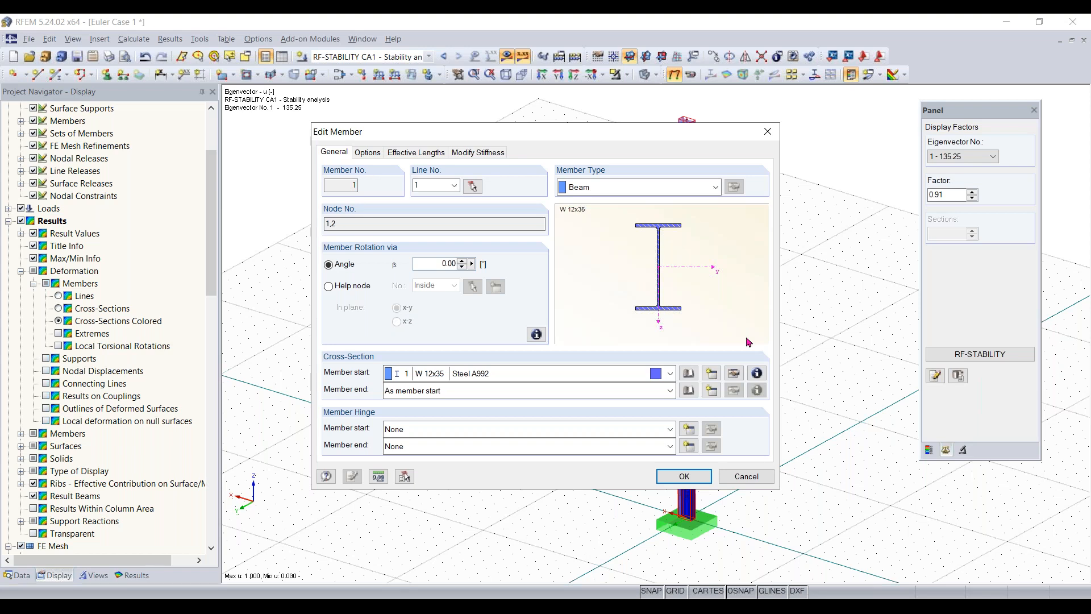
left_click(757, 373)
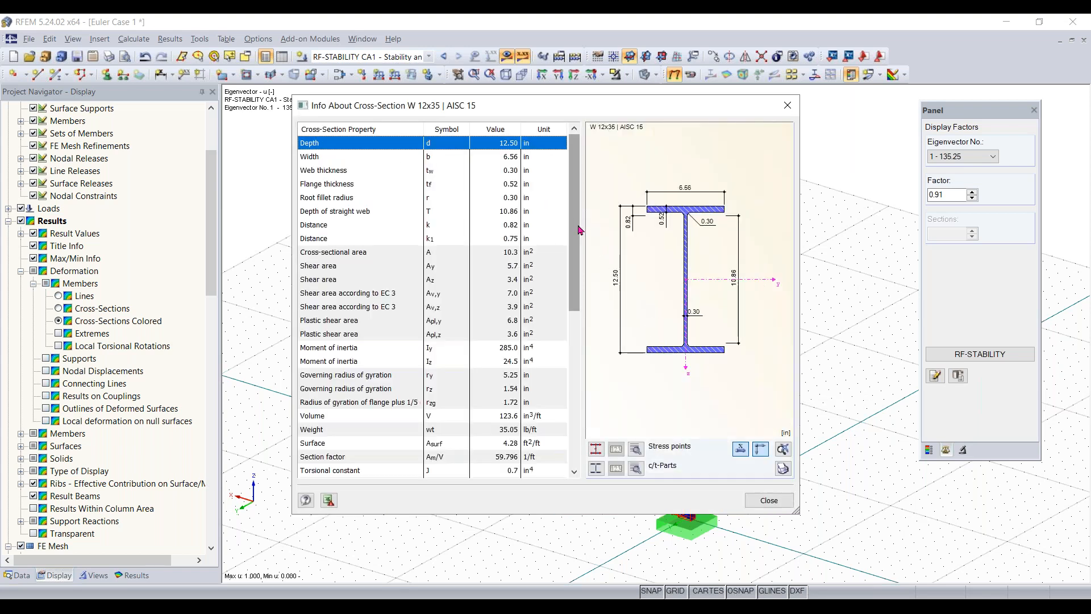
left_click_drag(580, 242, 581, 384)
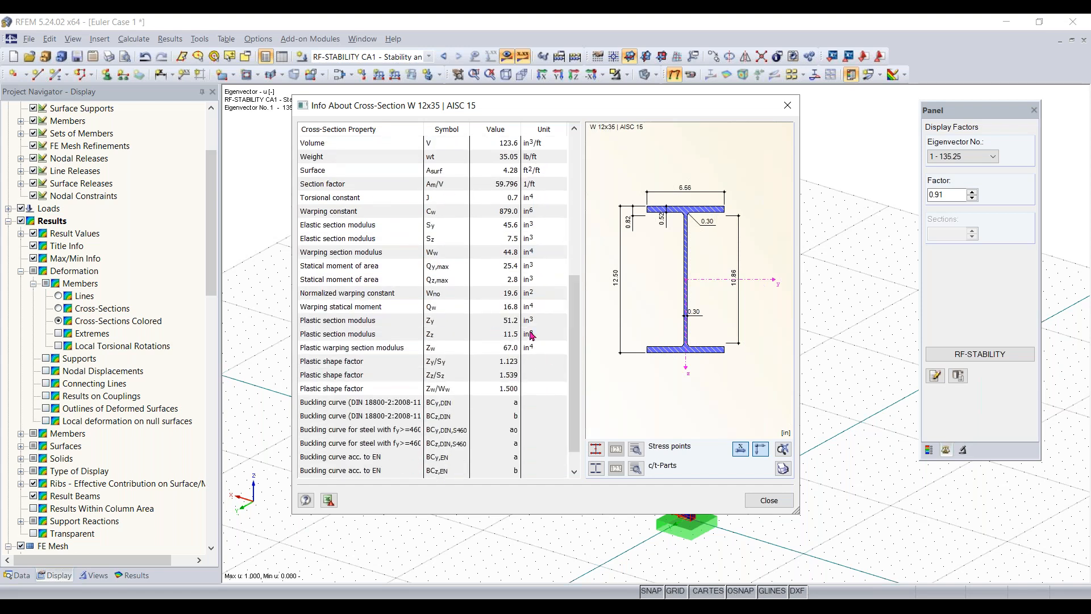
left_click_drag(570, 318, 571, 233)
left_click(360, 227)
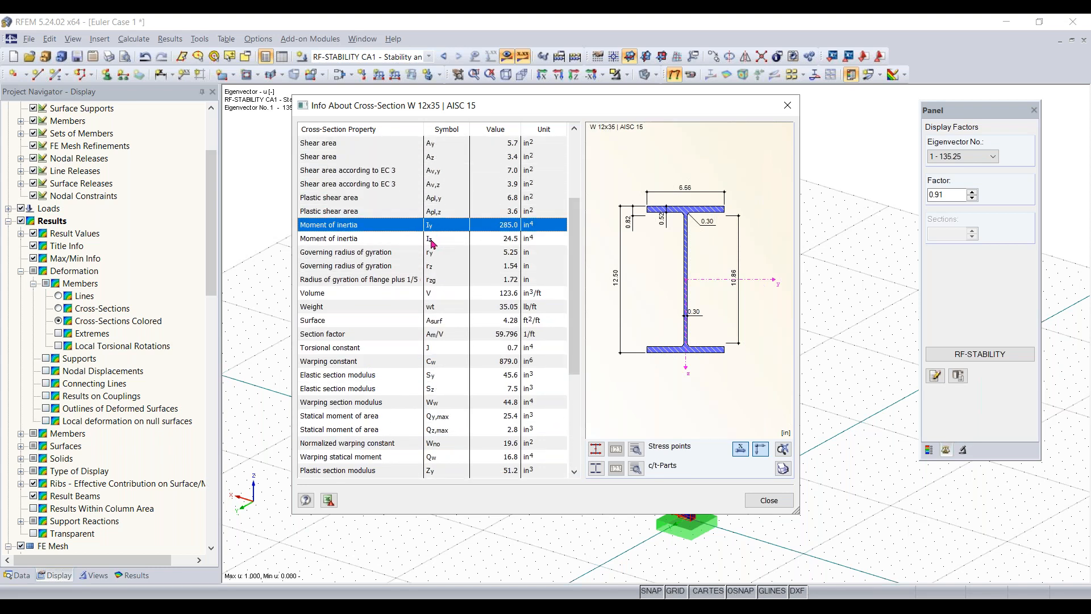
left_click(494, 245)
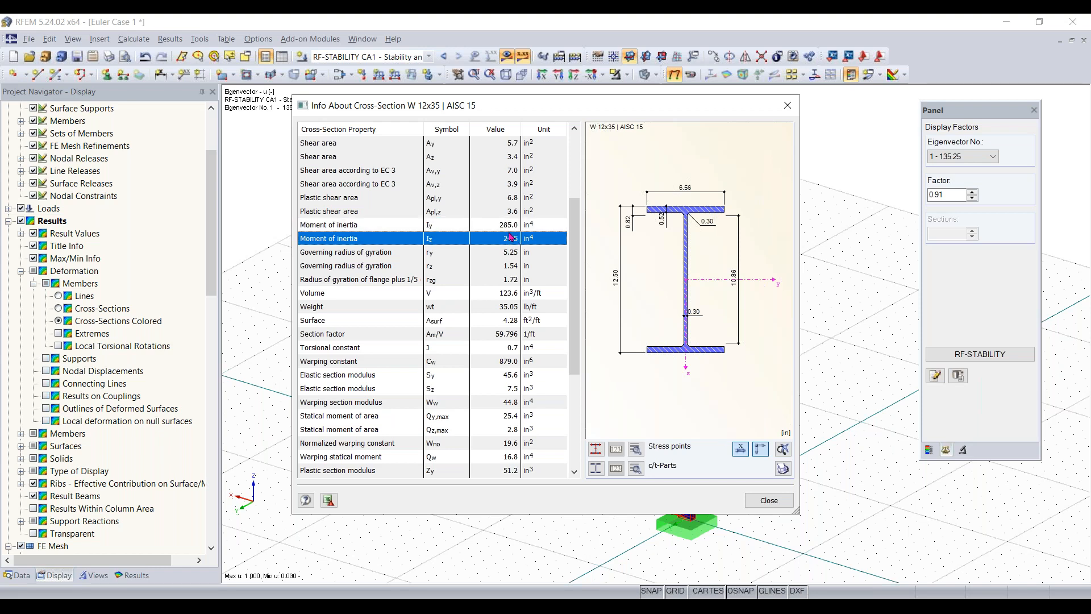
left_click(509, 227)
left_click(509, 239)
left_click(771, 502)
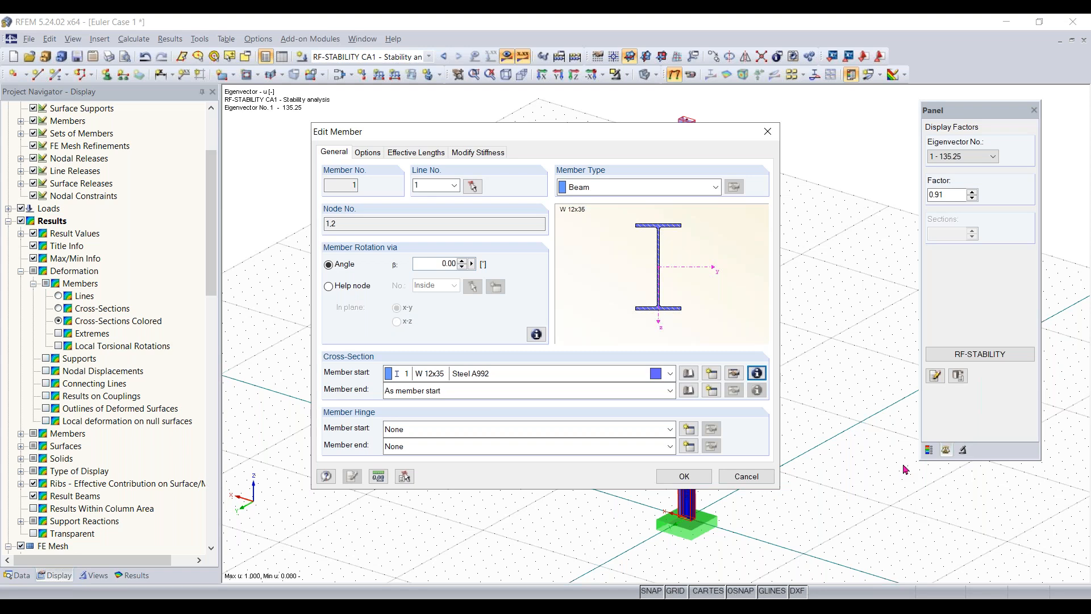
left_click(682, 477)
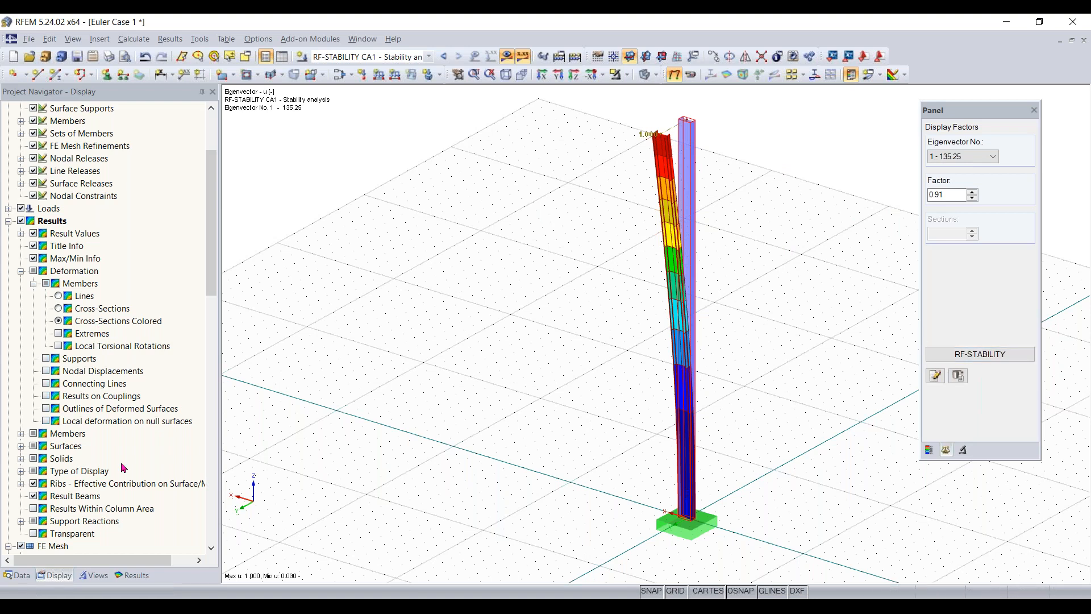
- Look through the add-on modules in the project data and check the Favorite option of RF-STABILITY
left_click(17, 574)
scroll(138, 295, "up", 5)
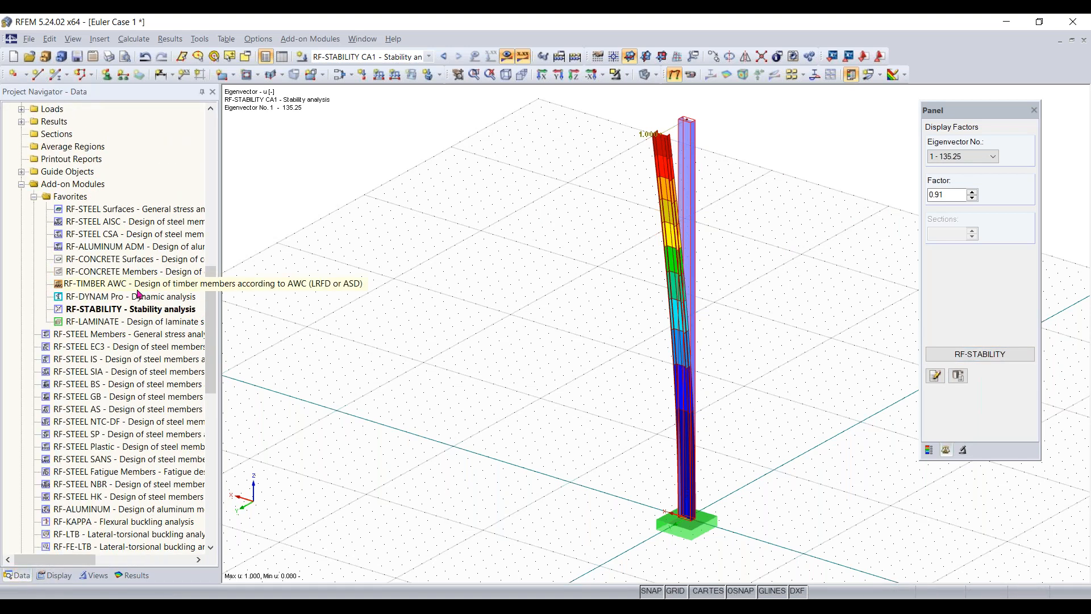
scroll(138, 295, "up", 1)
scroll(139, 341, "down", 1)
left_click(125, 424)
left_click(181, 361)
scroll(173, 341, "down", 3)
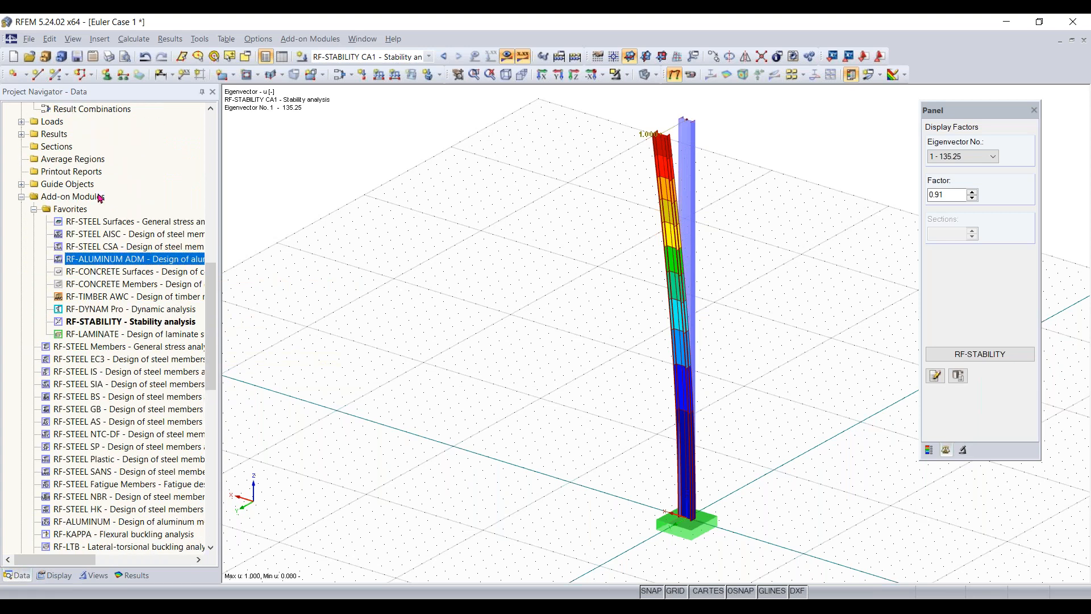
scroll(121, 385, "down", 1)
mouse_move(126, 297)
left_mouse_down()
mouse_move(141, 310)
mouse_move(137, 298)
left_mouse_up()
left_click(131, 289)
left_click(130, 299)
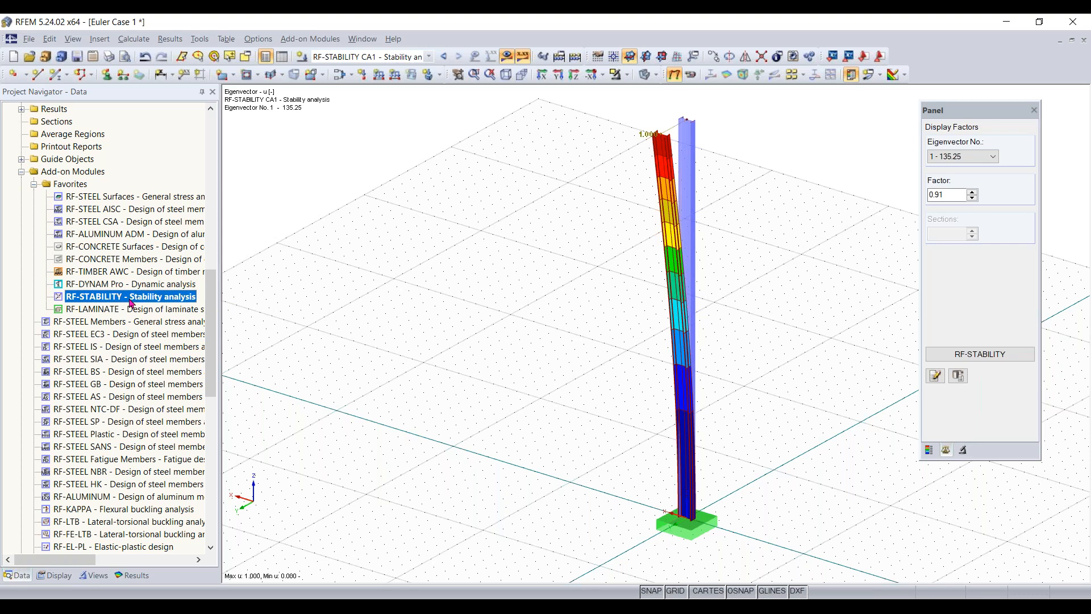
scroll(132, 300, "down", 8)
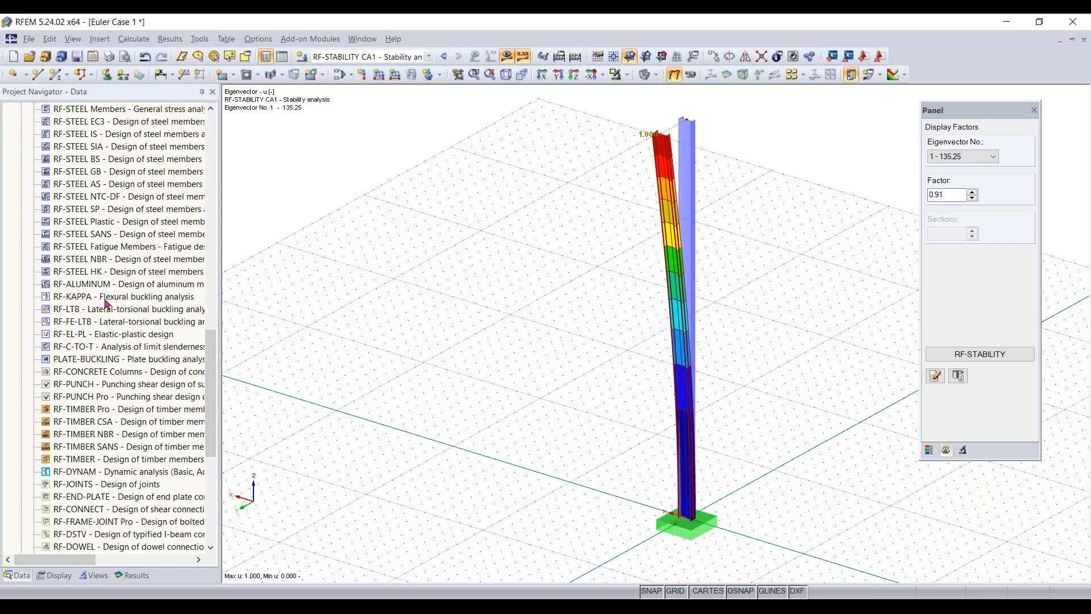
scroll(107, 302, "down", 3)
scroll(58, 158, "up", 10)
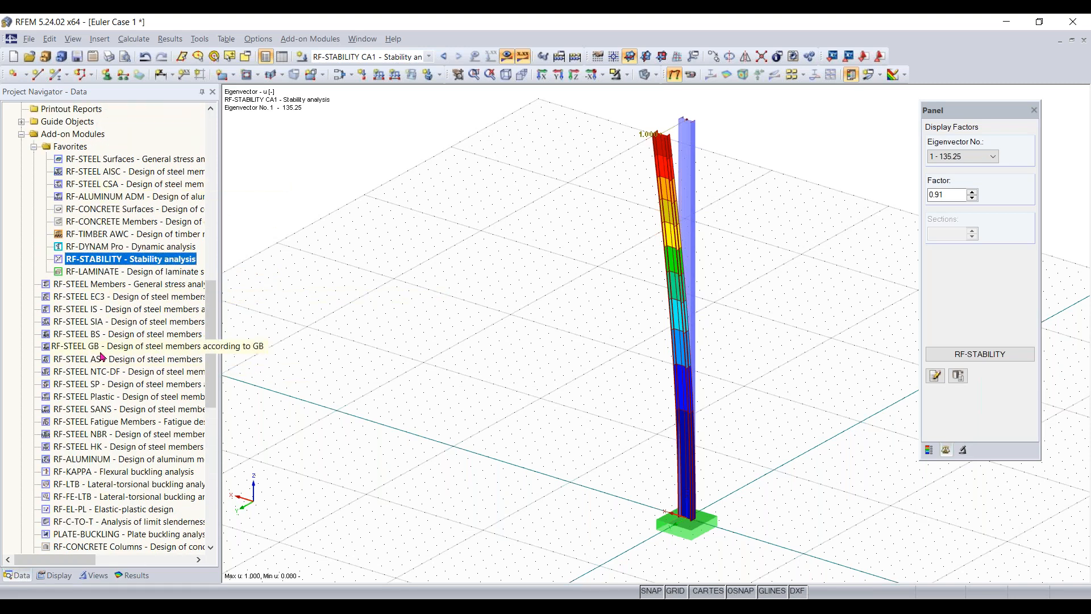
right_click(101, 257)
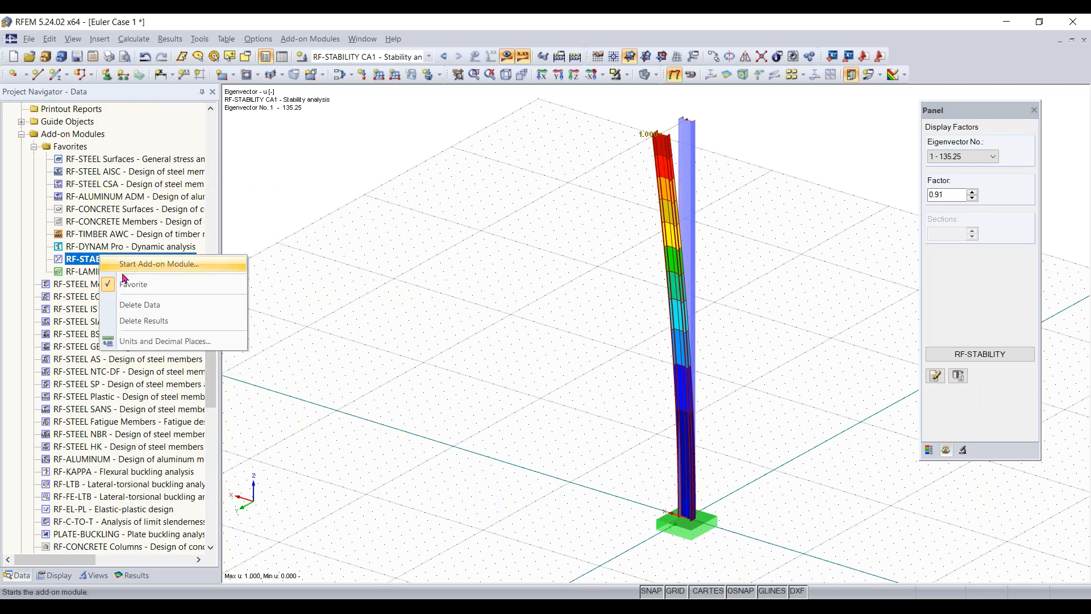
left_click(138, 287)
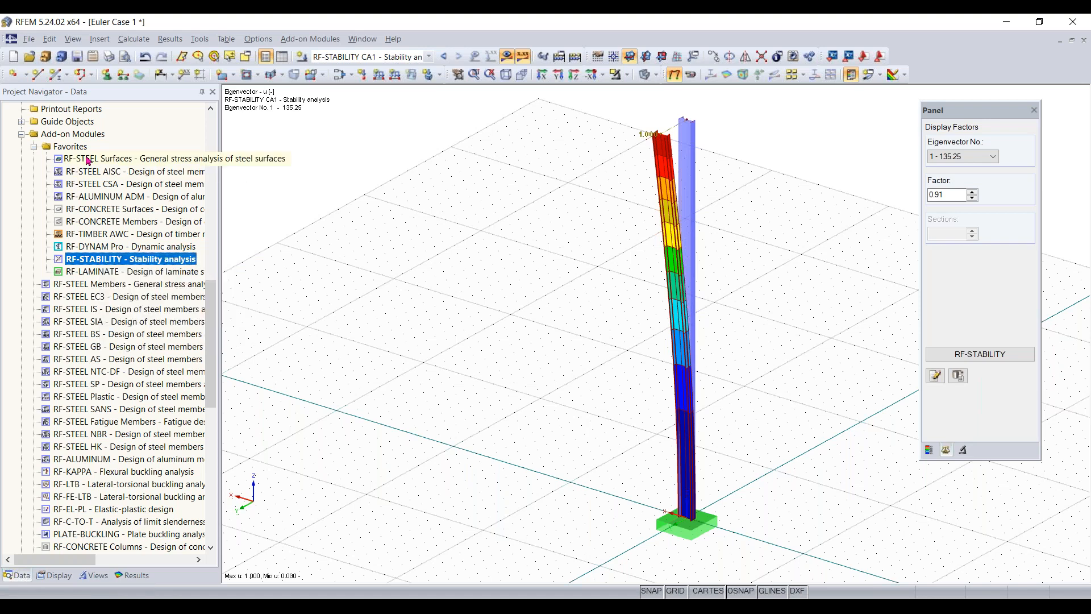
- Reopen RF-STABILITY to review the critical load factors, effective lengths and critical loads, and close the module
double_click(89, 260)
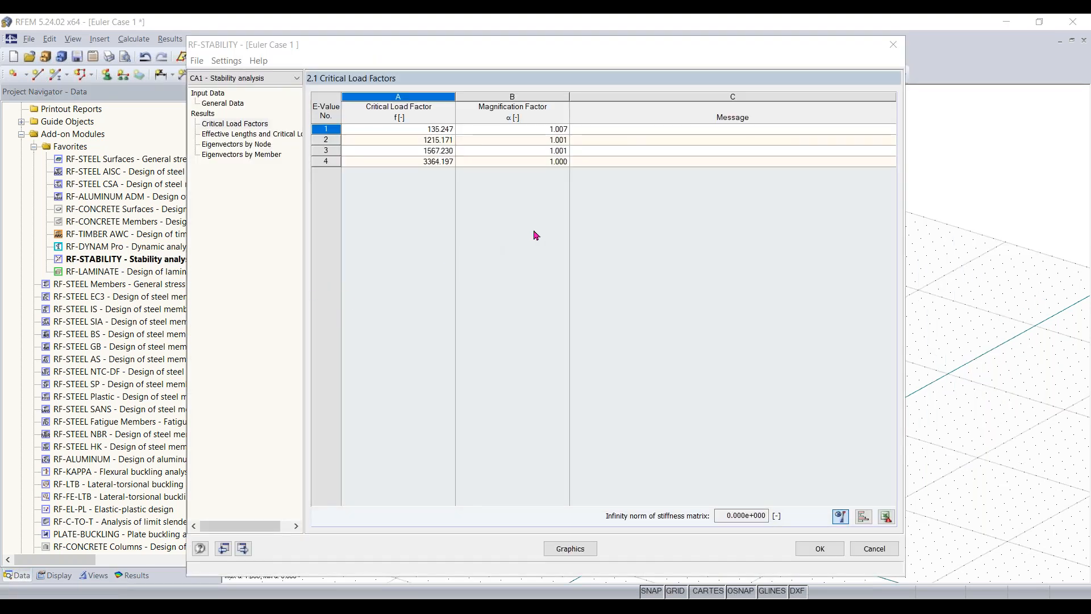
left_click(250, 135)
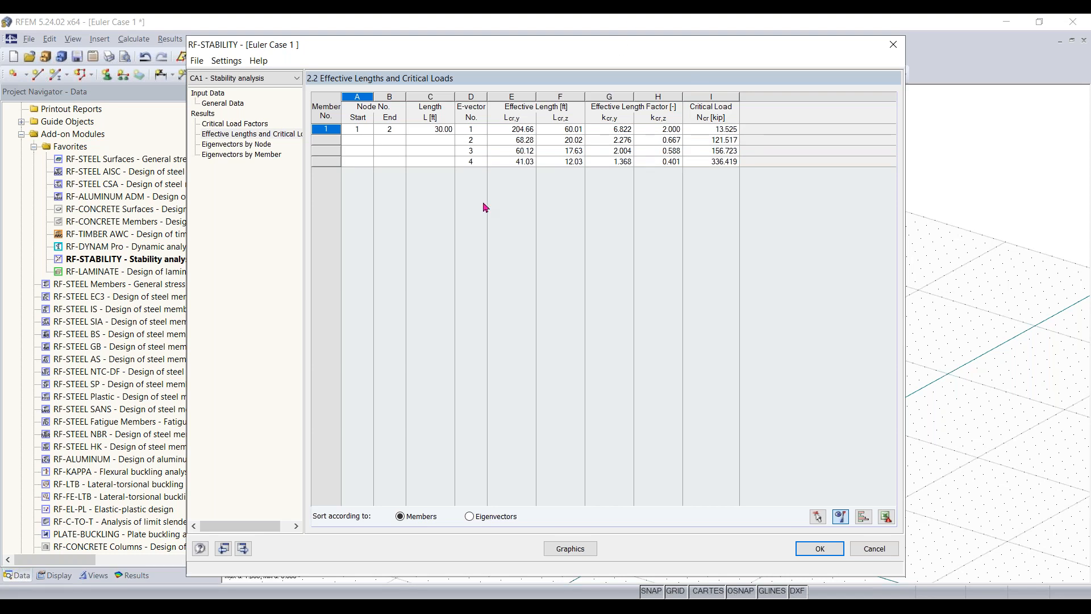
left_click(821, 548)
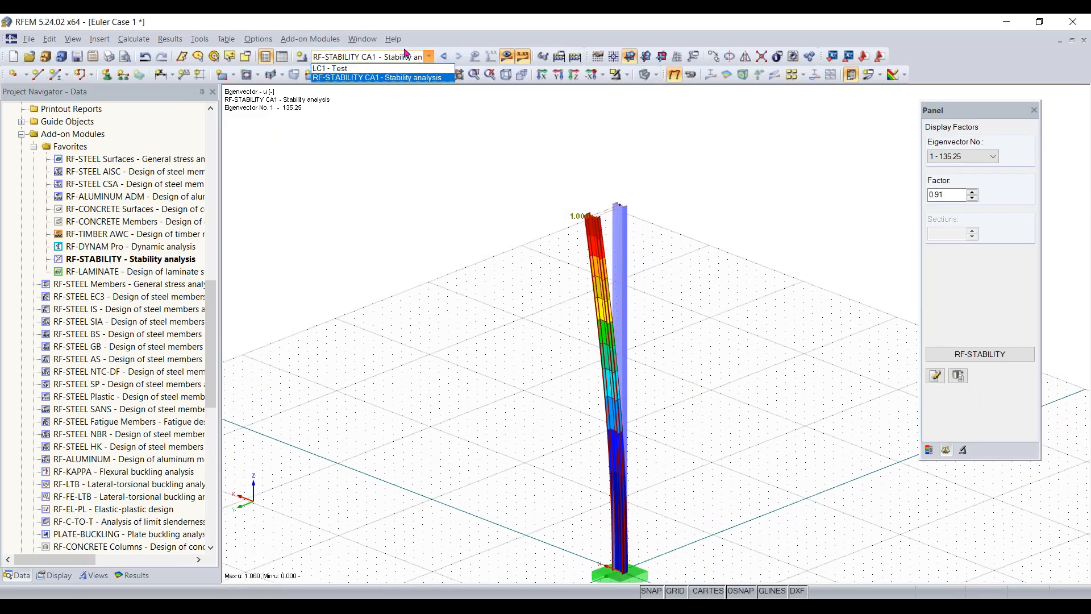
- Switch to load case LC1 - Test and set the vertical force PZ of the nodal load atop the column to -14 kip
left_click(398, 57)
left_click(364, 69)
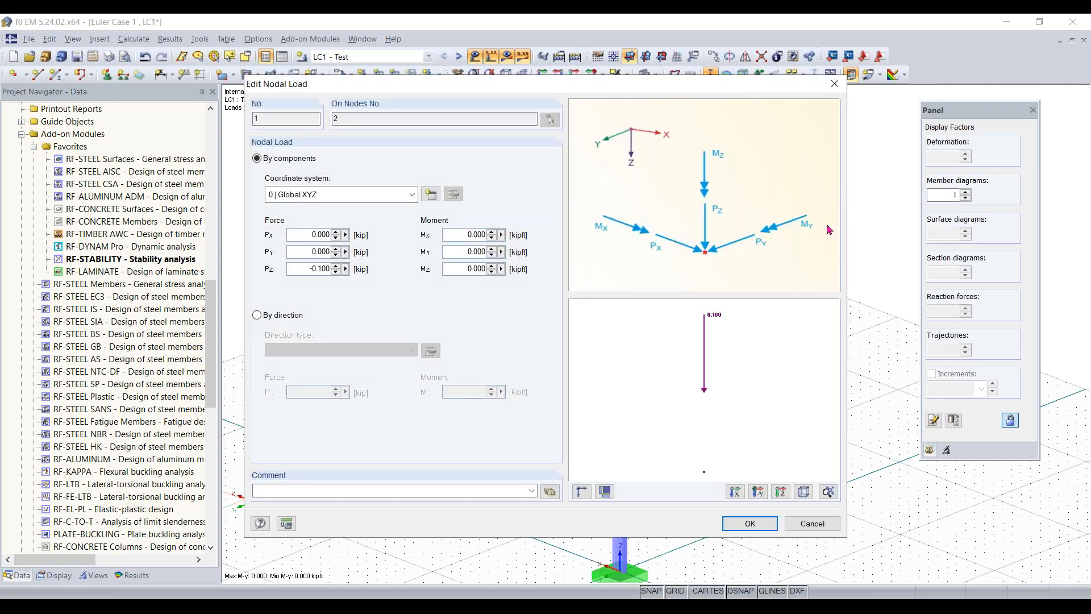
double_click(301, 269)
key("BackSpace")
type("-14")
left_click(757, 523)
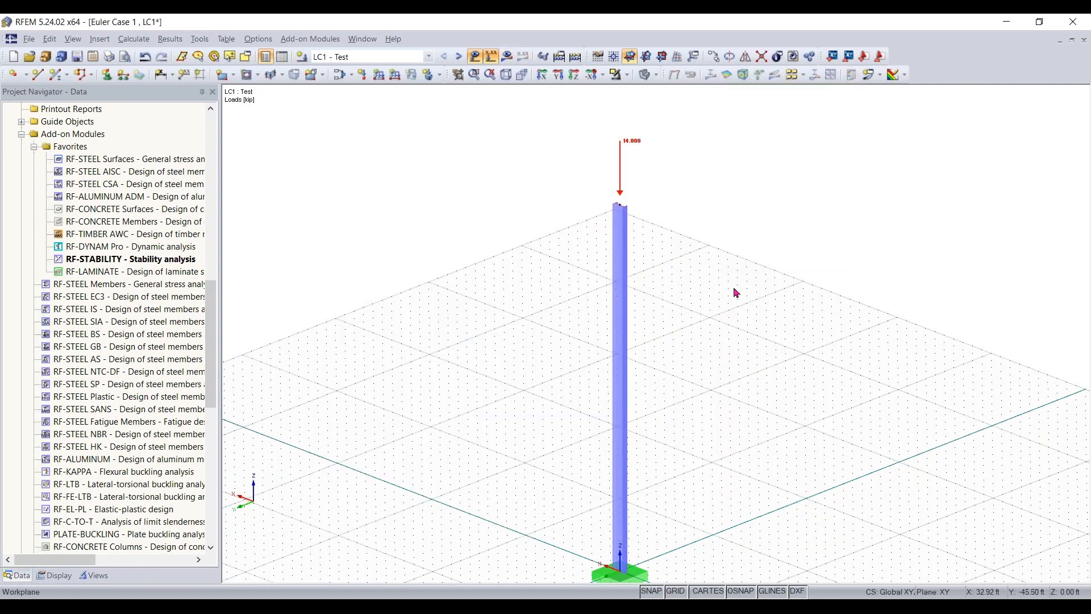
- Check the method of analysis in the calculation parameters of load case LC1 - Test and close the load case settings without changes
scroll(655, 314, "down", 1)
middle_click_drag(656, 315, 666, 289)
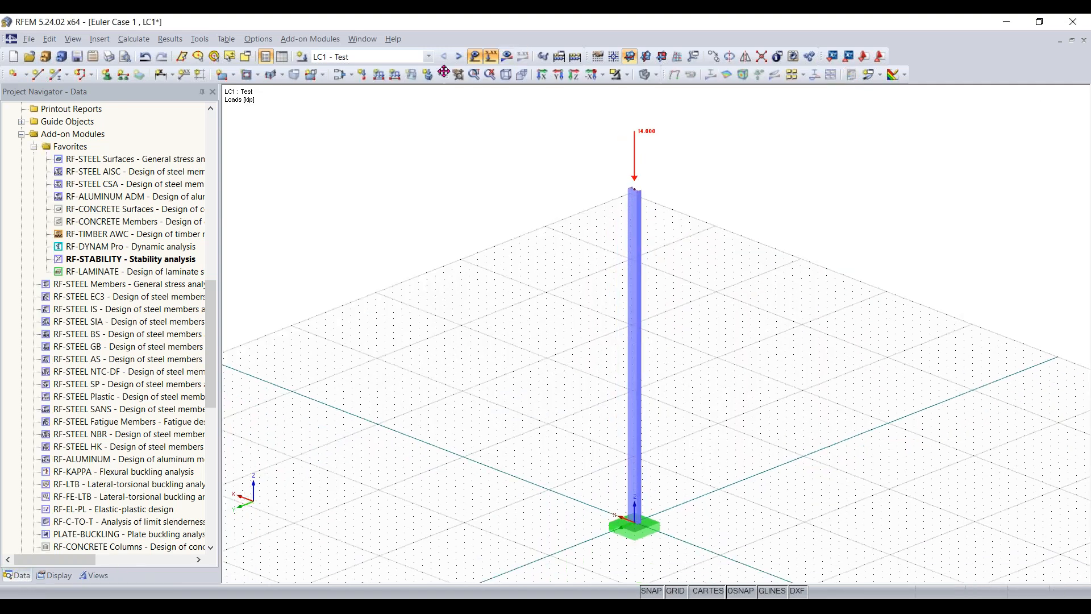
left_click(340, 75)
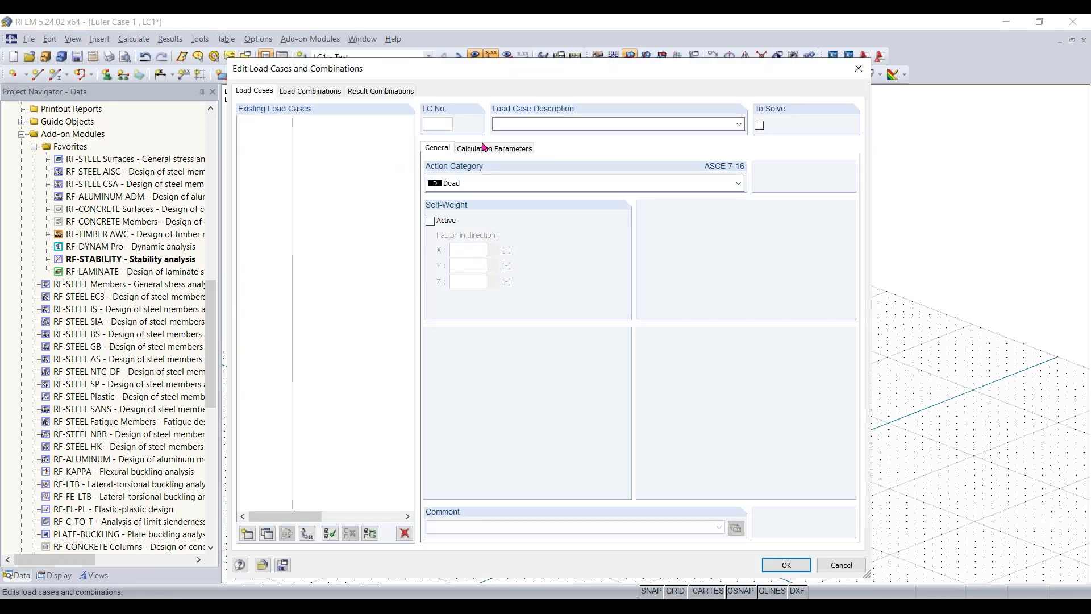
left_click(491, 149)
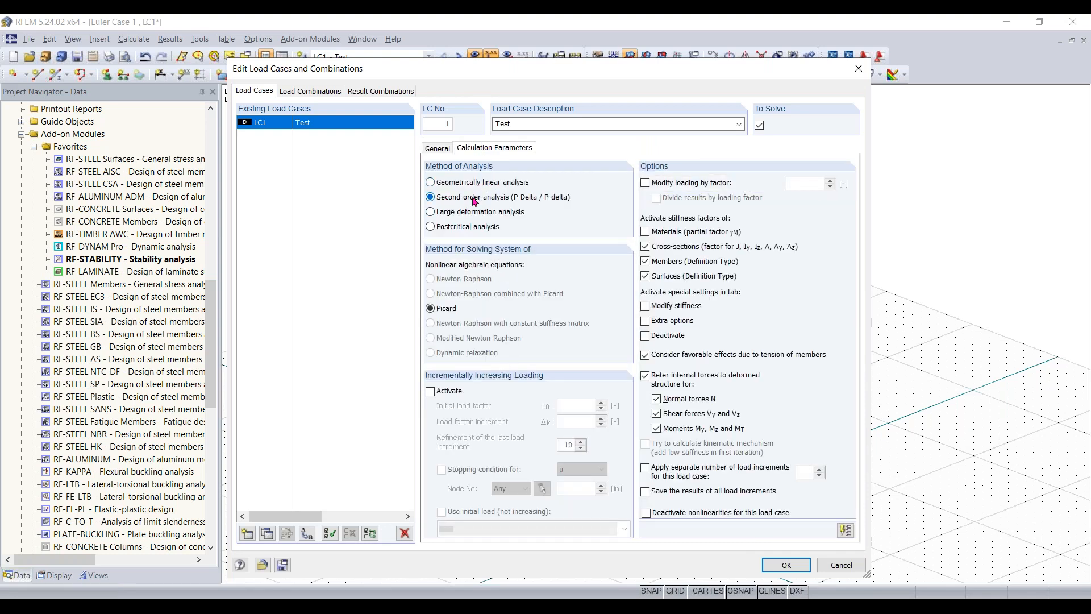
left_click(859, 68)
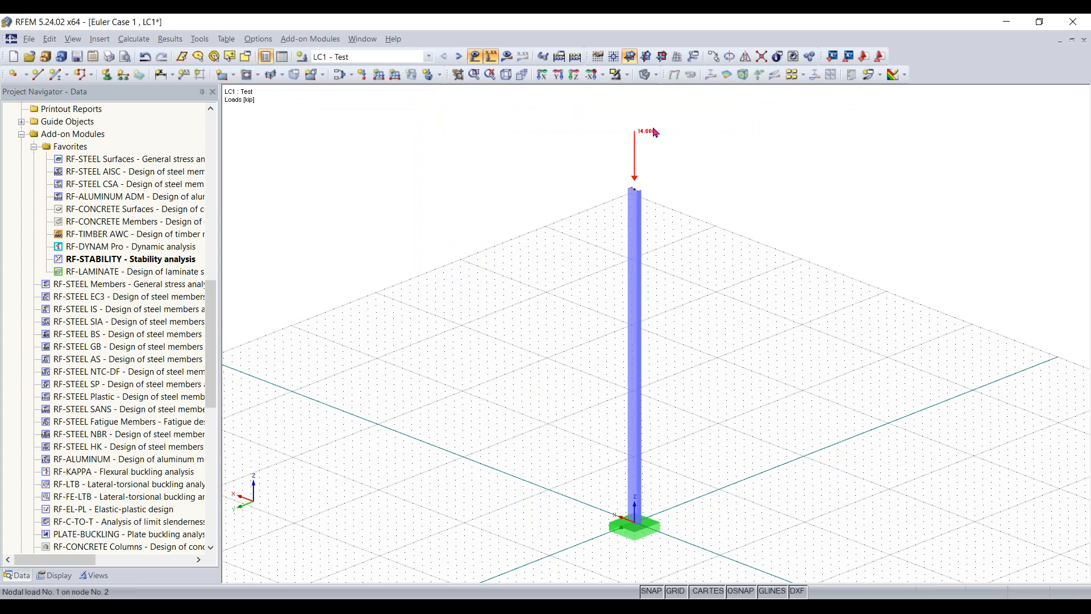
- Try to calculate the RF-STABILITY eigenvalue analysis for load case LC1 - Test, and close the module
double_click(187, 259)
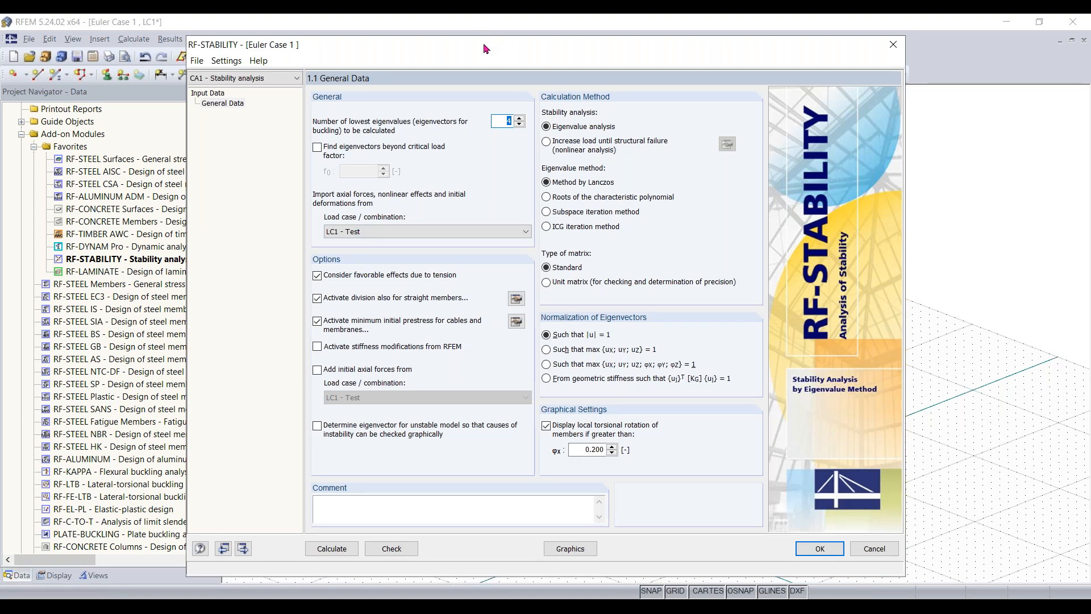
left_click_drag(490, 45, 482, 41)
left_click(337, 548)
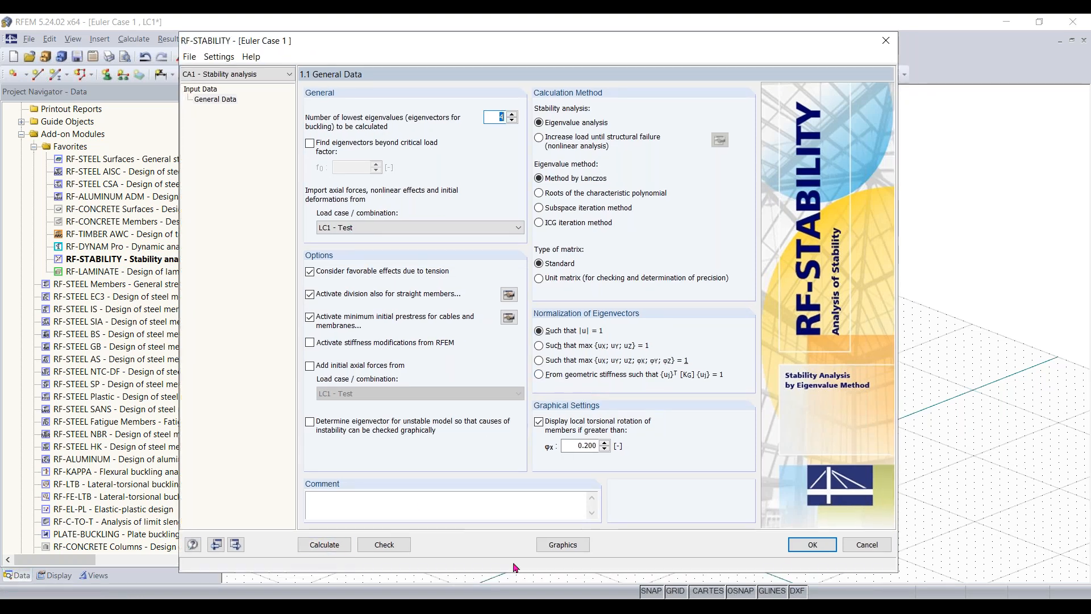
left_click(326, 546)
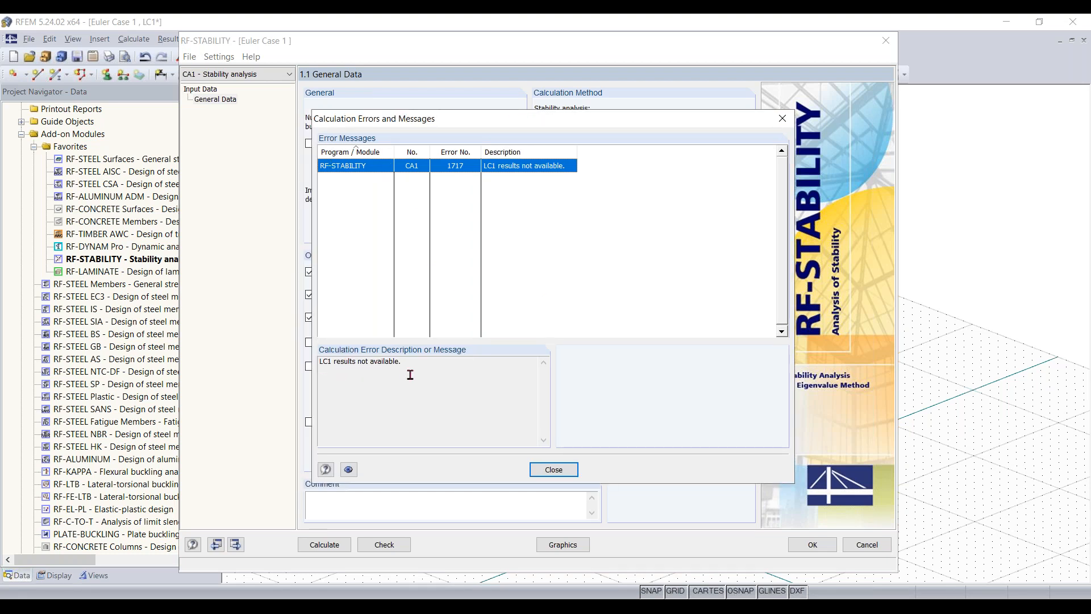
left_click(783, 121)
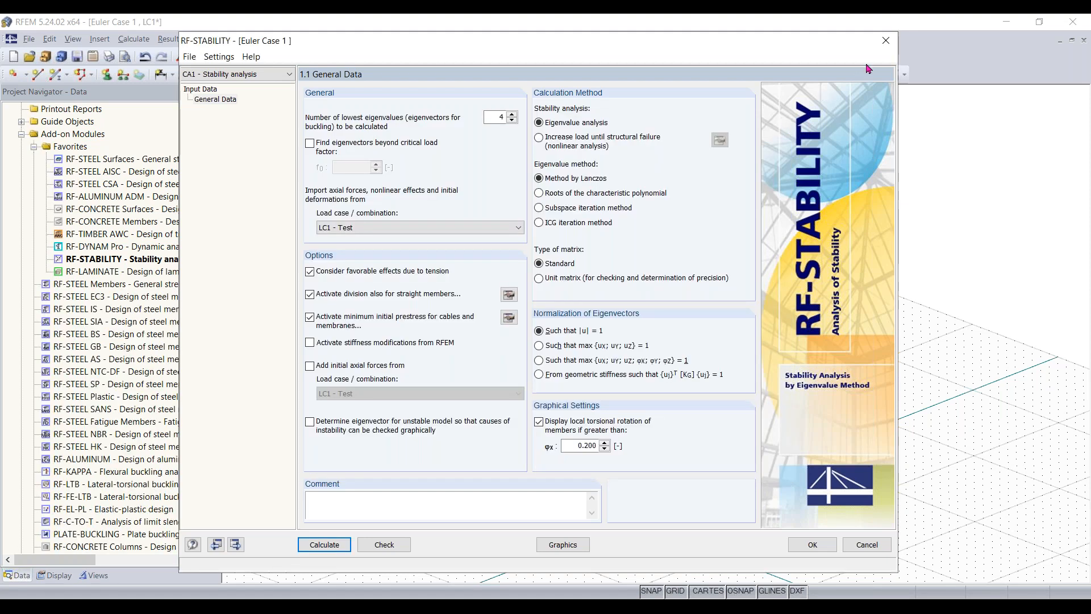
left_click(886, 41)
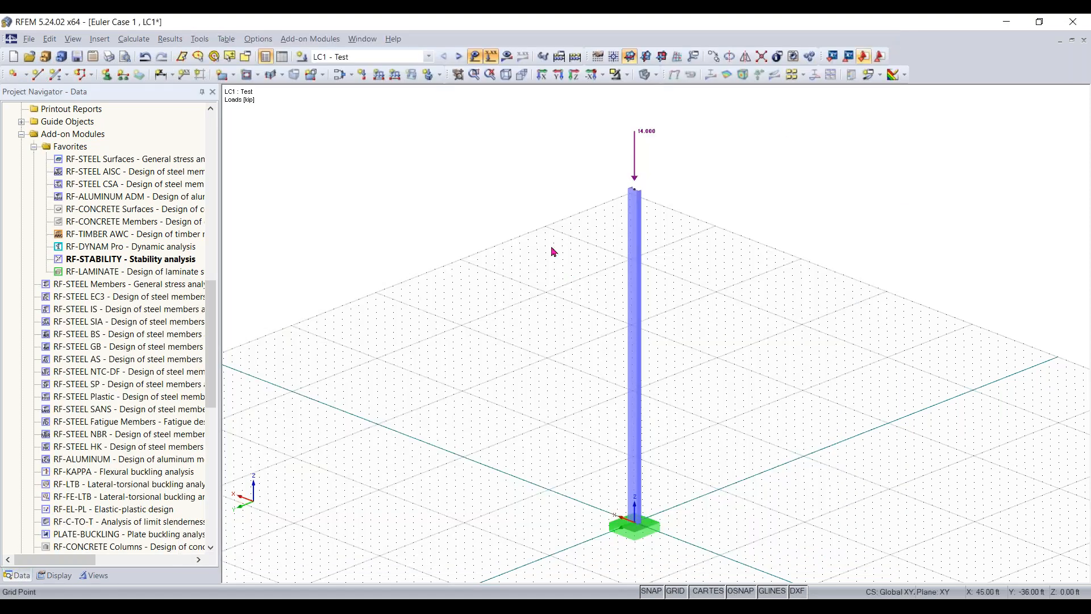
- Set the method of analysis for load case LC1 - Test to geometrically linear analysis
left_click(351, 75)
left_click(359, 93)
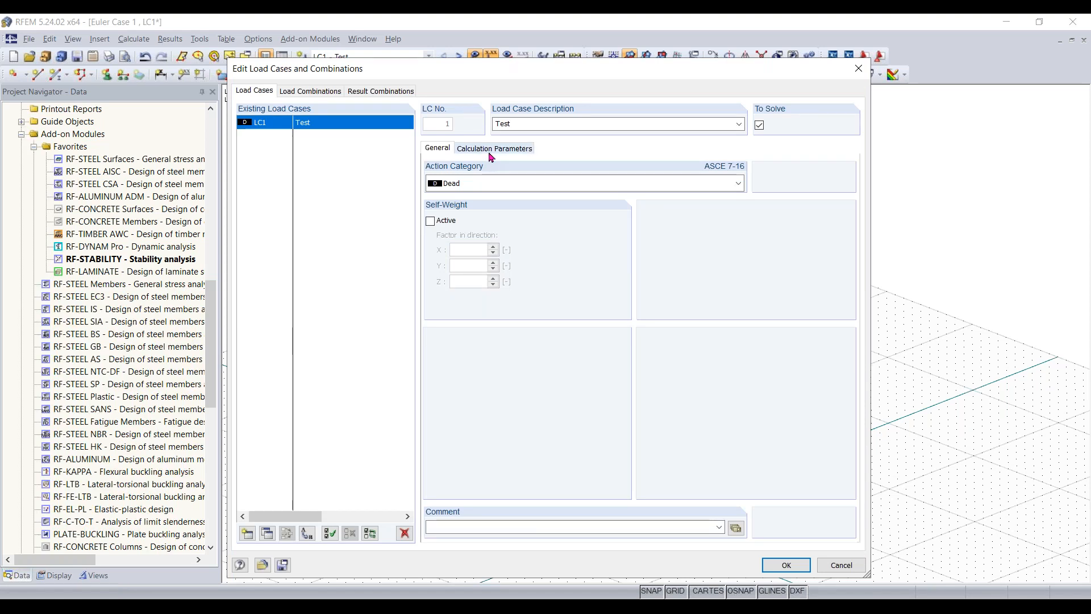
left_click(491, 155)
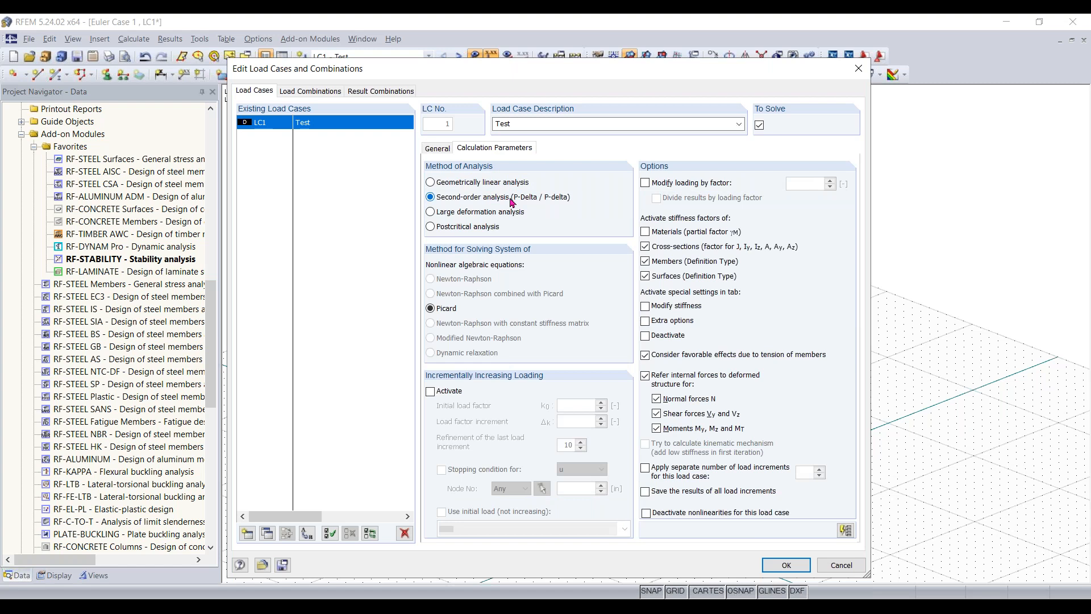
left_click(479, 184)
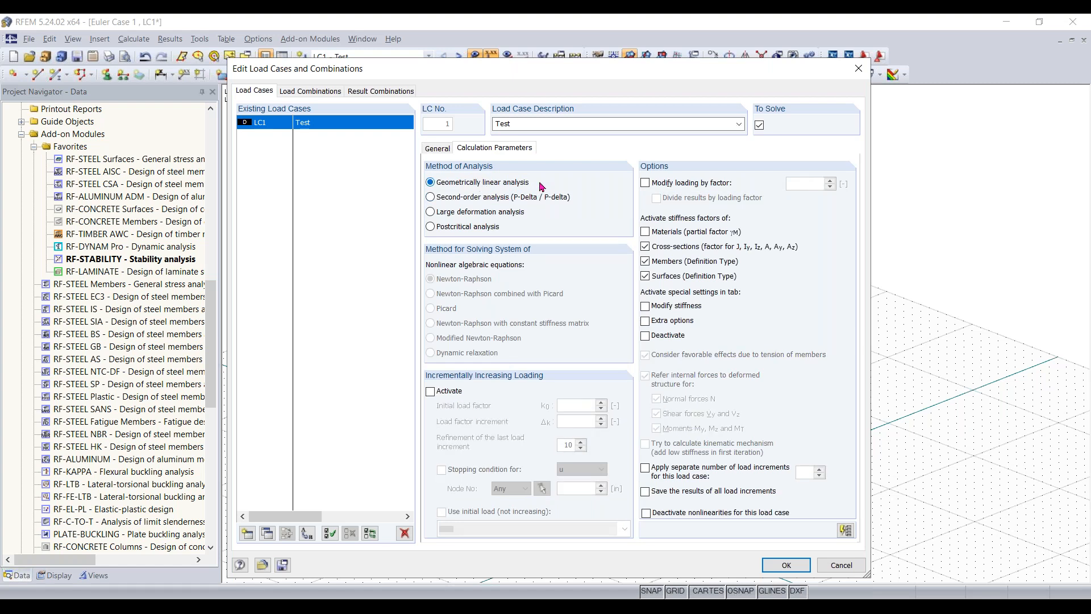
left_click(798, 569)
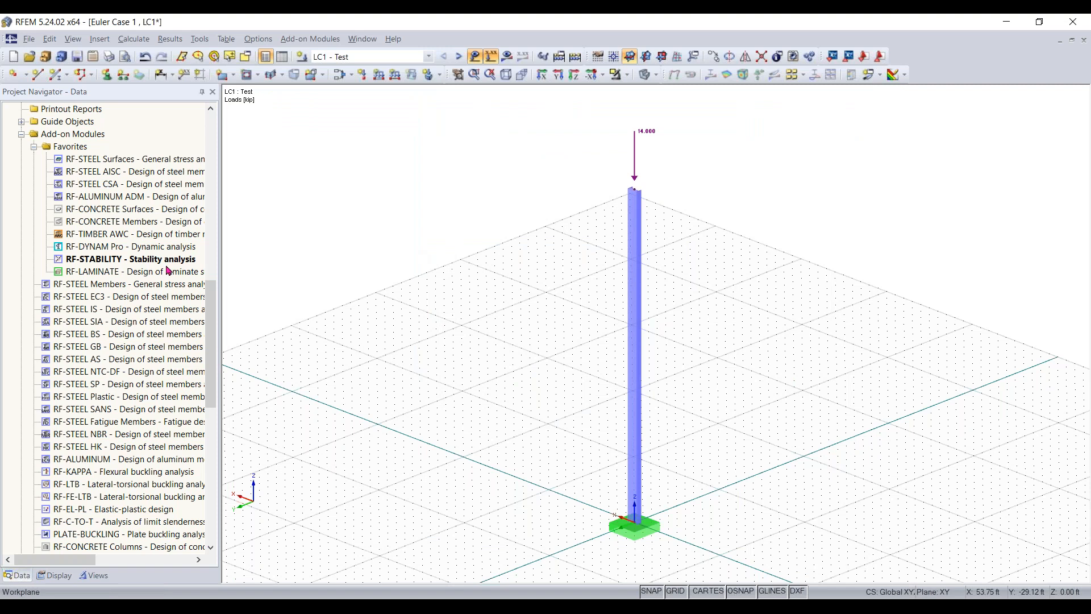
- Calculate the RF-STABILITY eigenvalue analysis for LC1 - Test, accept the critical load factors, and view the first buckling mode on the column
double_click(140, 260)
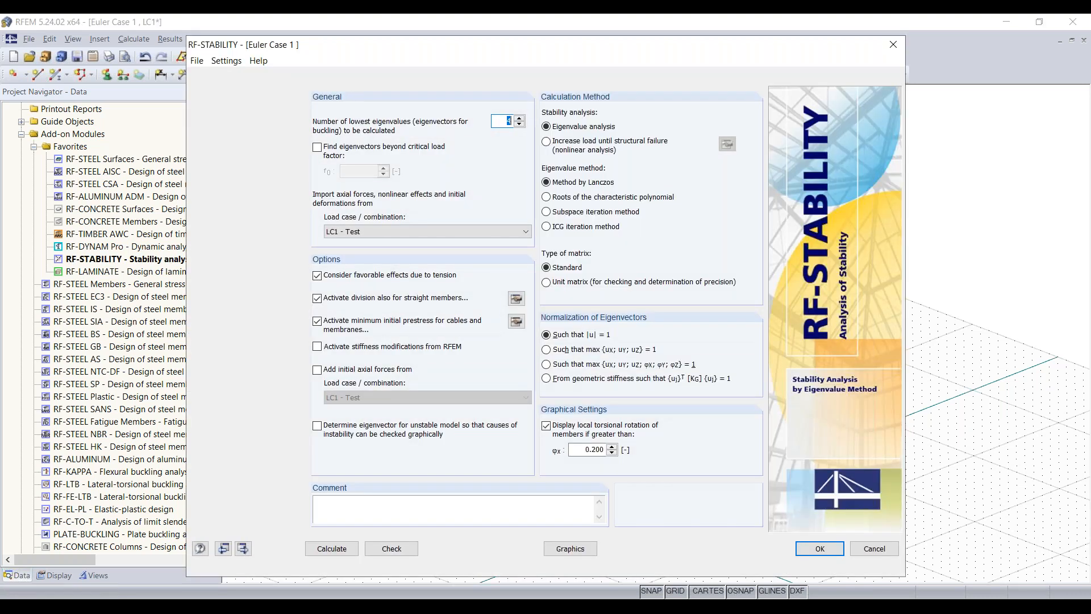
left_click(332, 548)
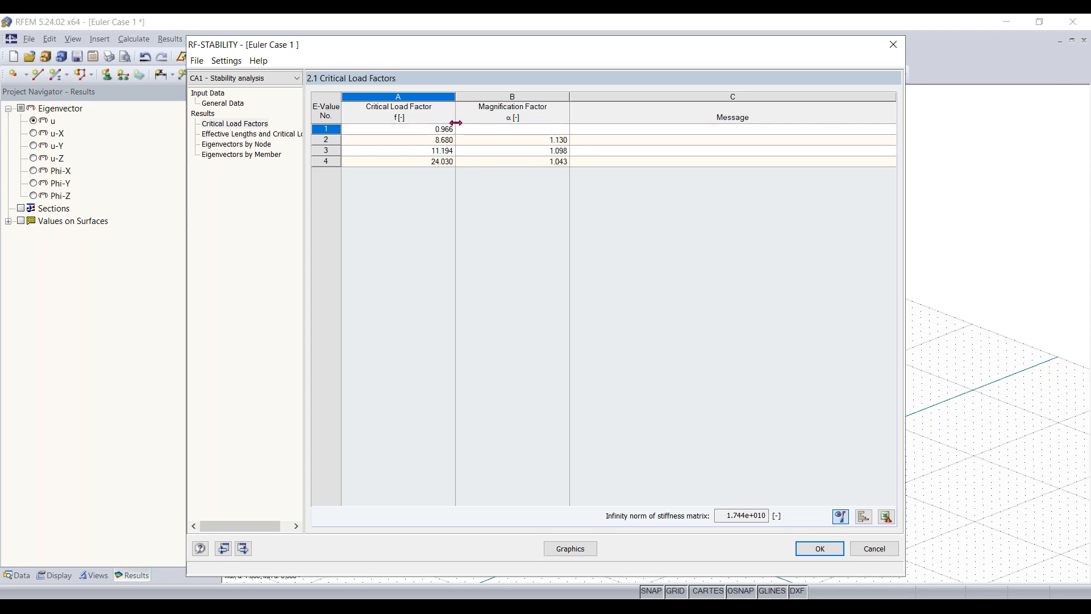
left_click(821, 549)
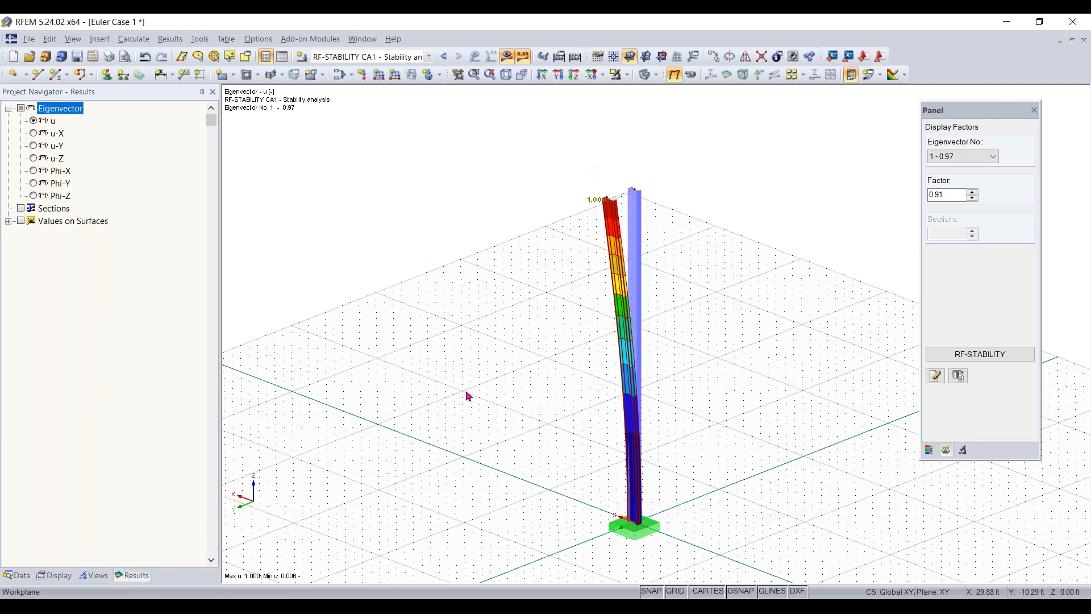
left_click(989, 162)
left_click(988, 163)
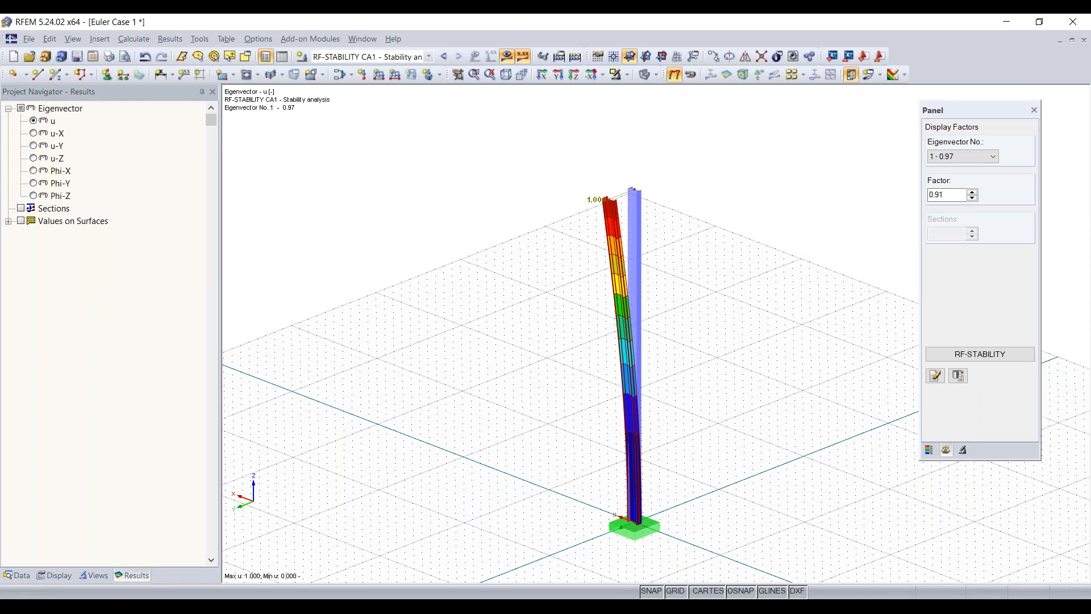
left_click(475, 608)
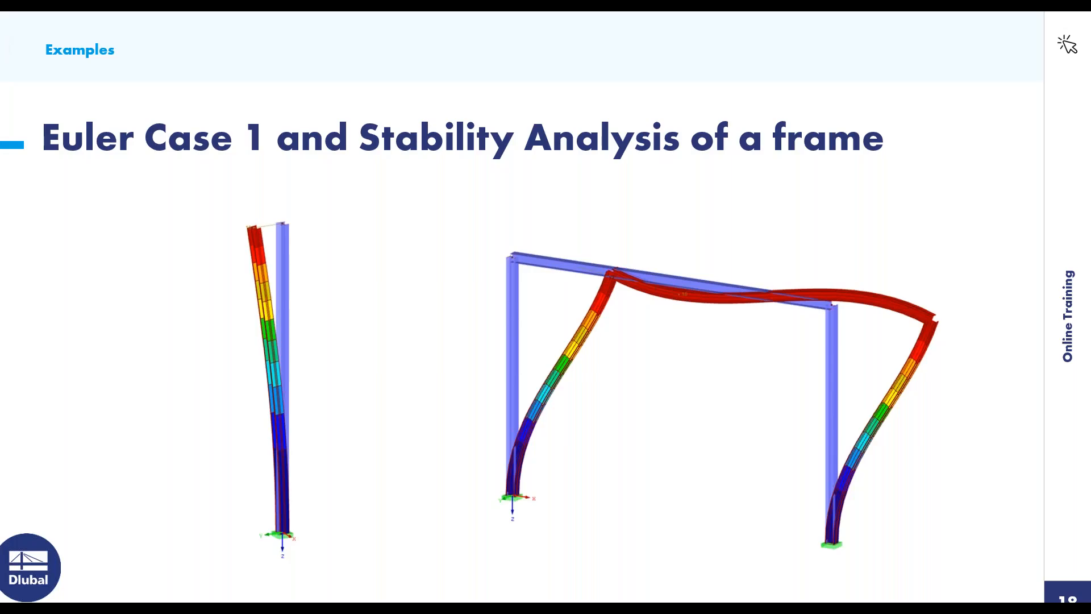
key("Right")
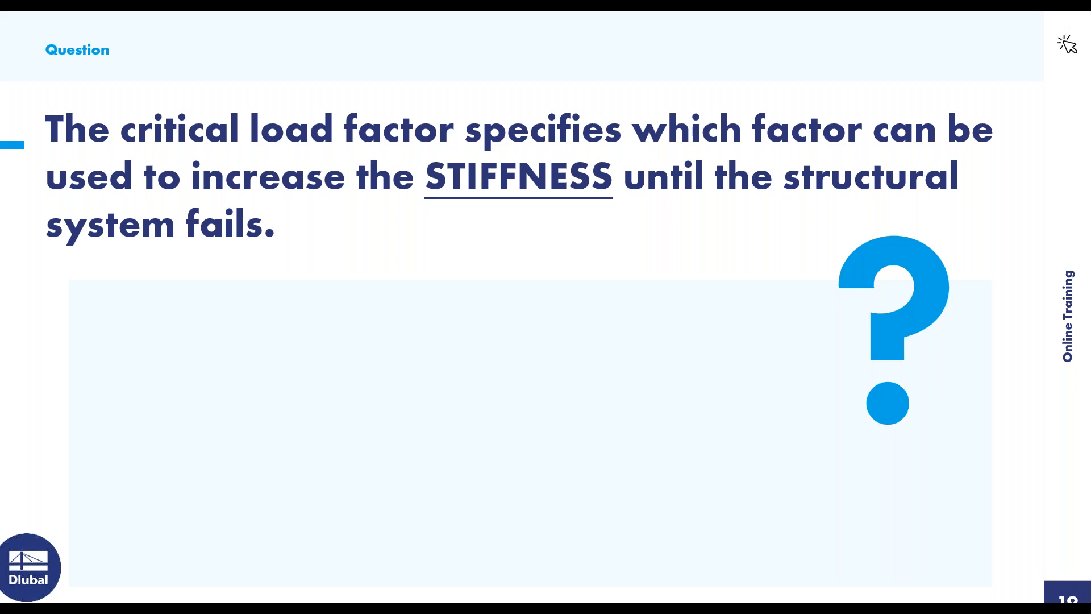
key("Right")
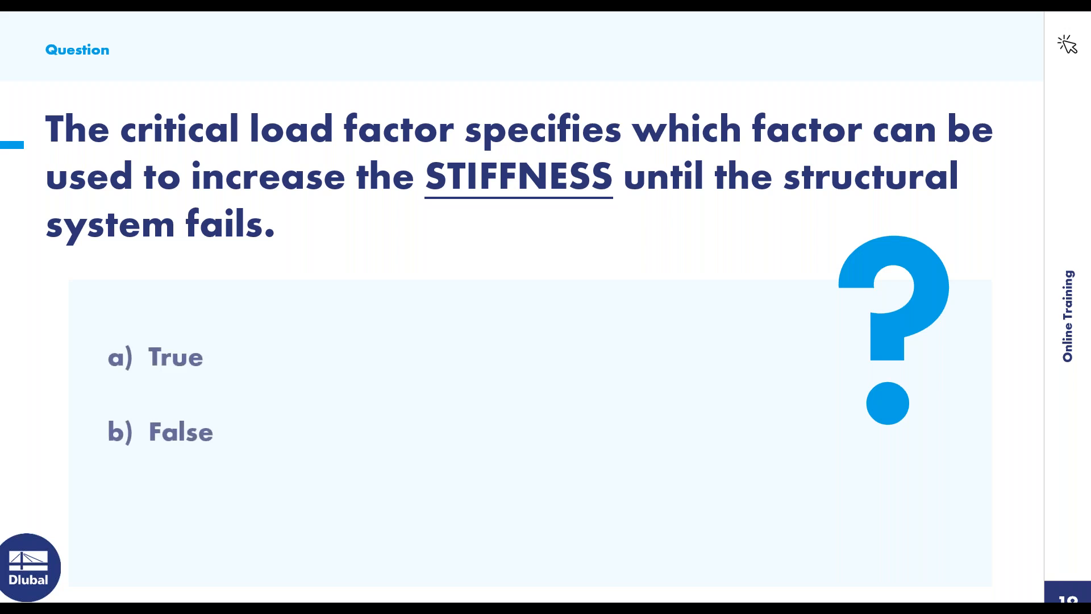
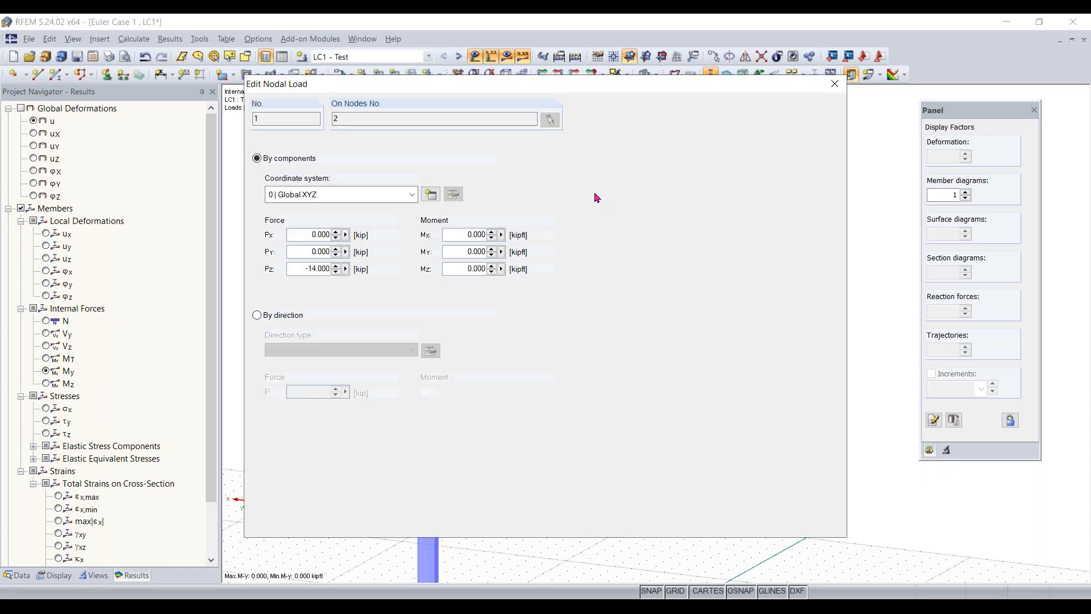
- Set the column's top nodal load to 2 kip in PX and -5 kip in PZ
double_click(304, 235)
key("BackSpace")
left_click_drag(406, 270, 486, 271)
type("-5")
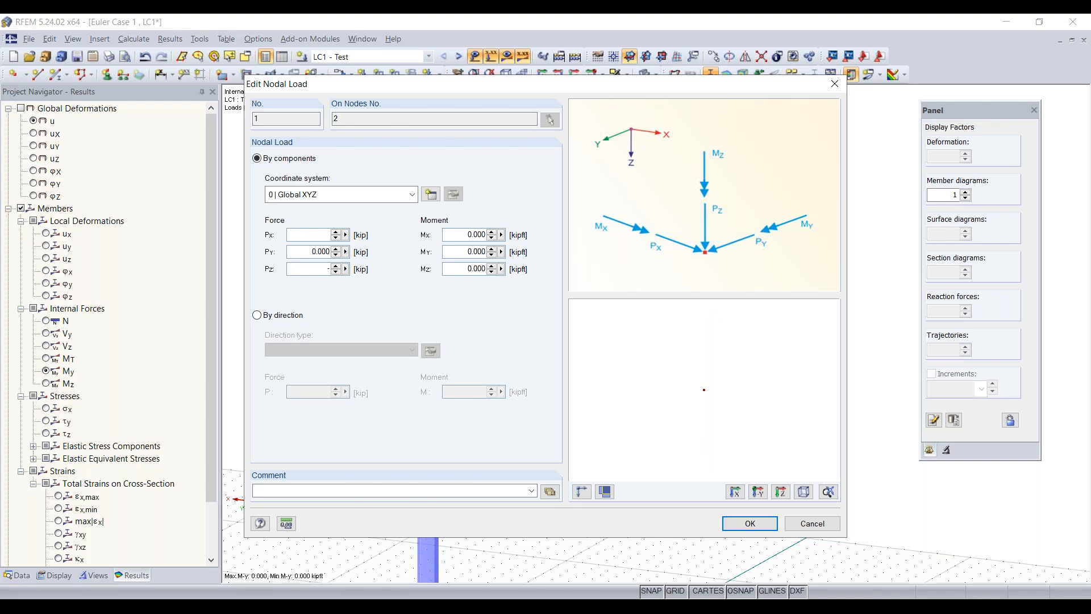
left_click(320, 234)
type("2")
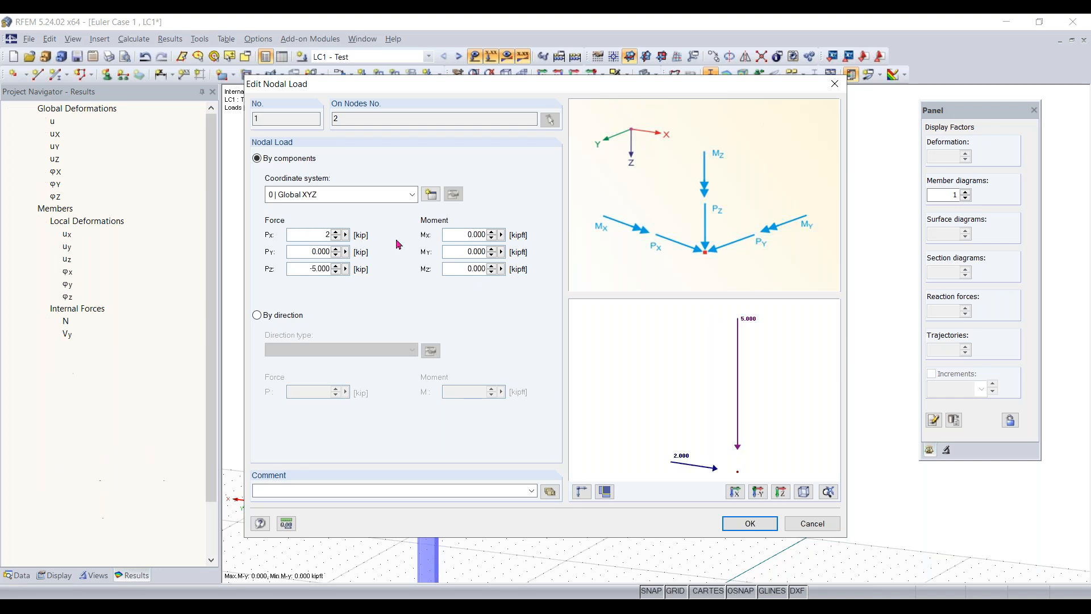
left_click(750, 524)
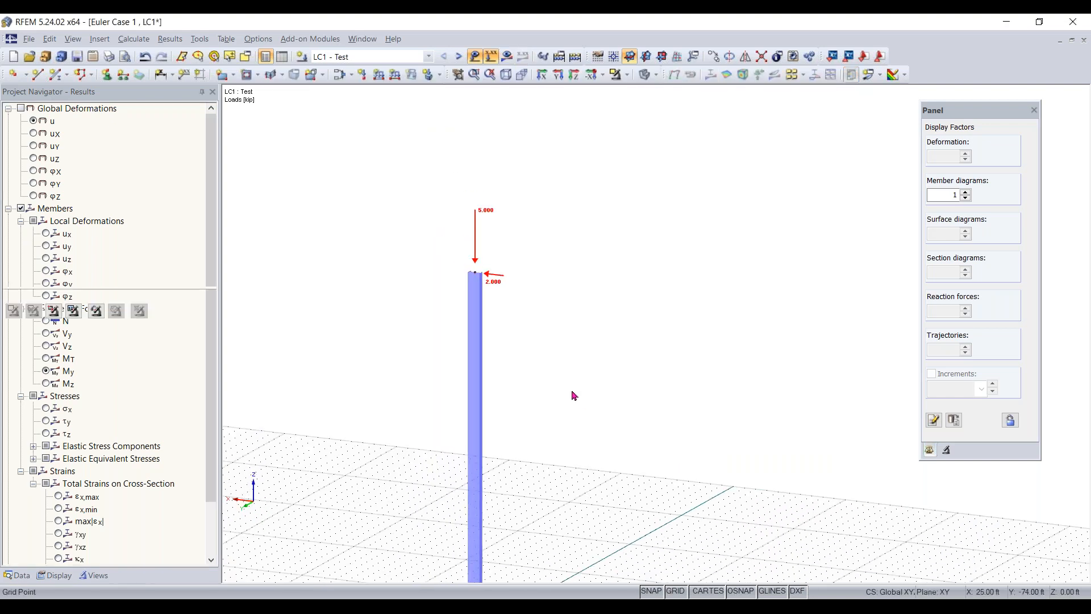
- Try to copy the column with its support and loads along the negative X axis
scroll(571, 421, "down", 5)
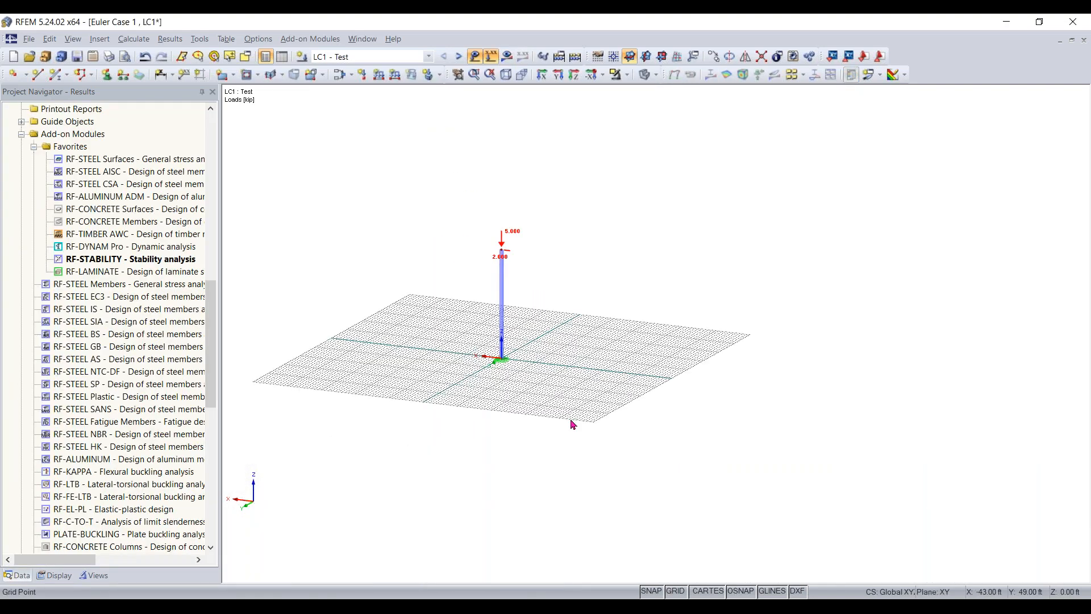
scroll(529, 341, "up", 5)
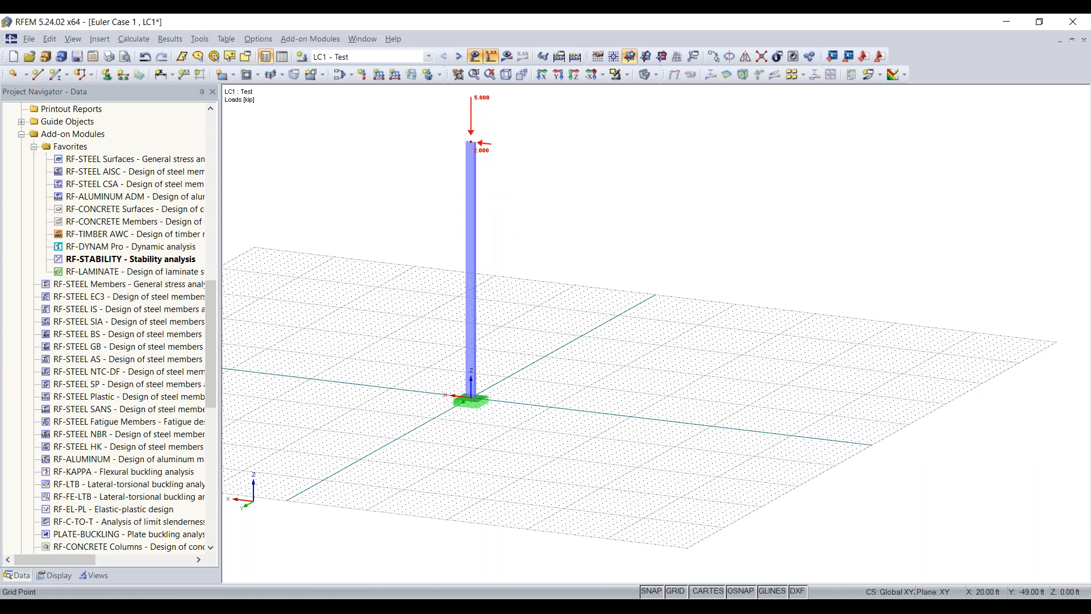
middle_click_drag(497, 287, 481, 325)
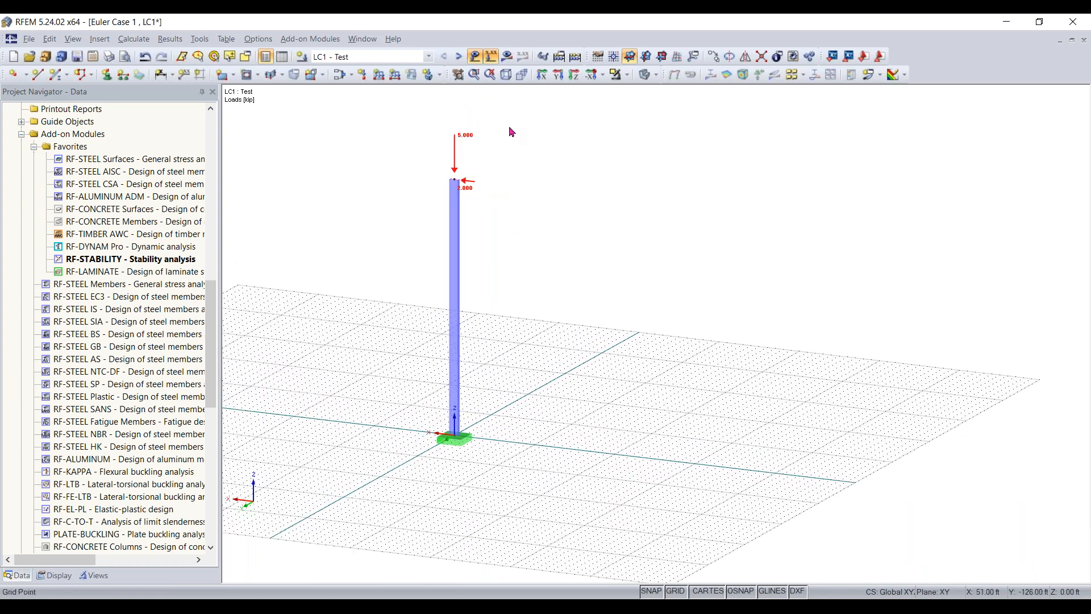
left_click_drag(512, 121, 407, 461)
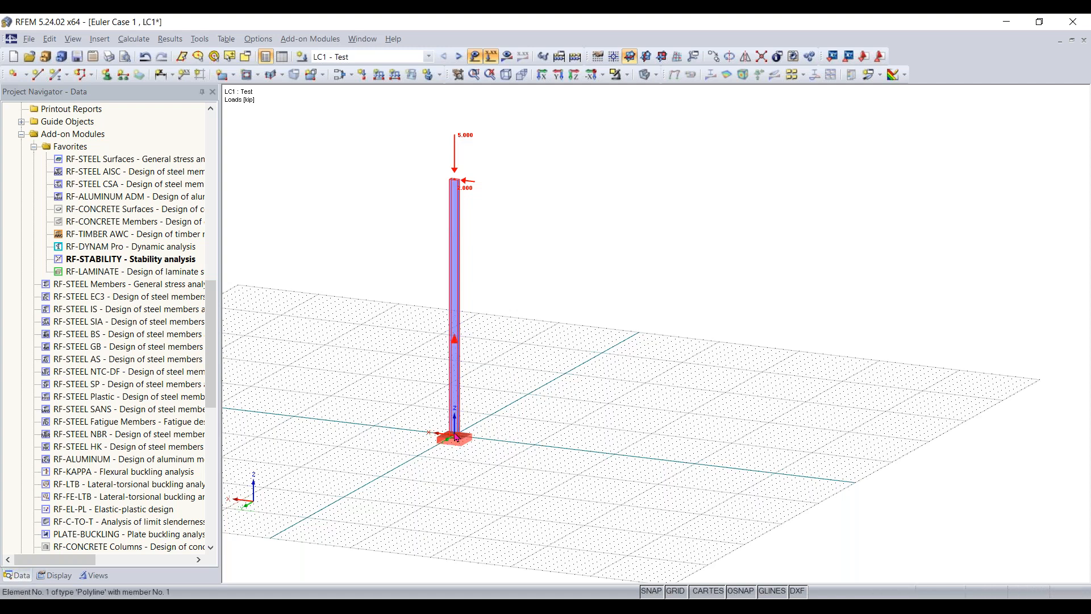
left_click_drag(455, 439, 534, 452, "ctrl")
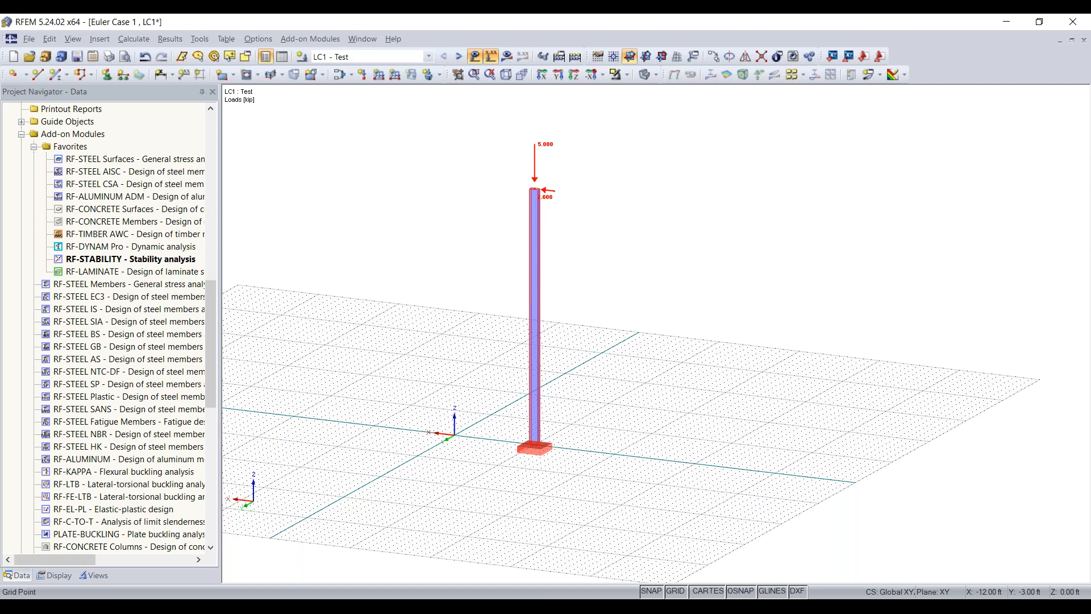
scroll(569, 442, "up", 3)
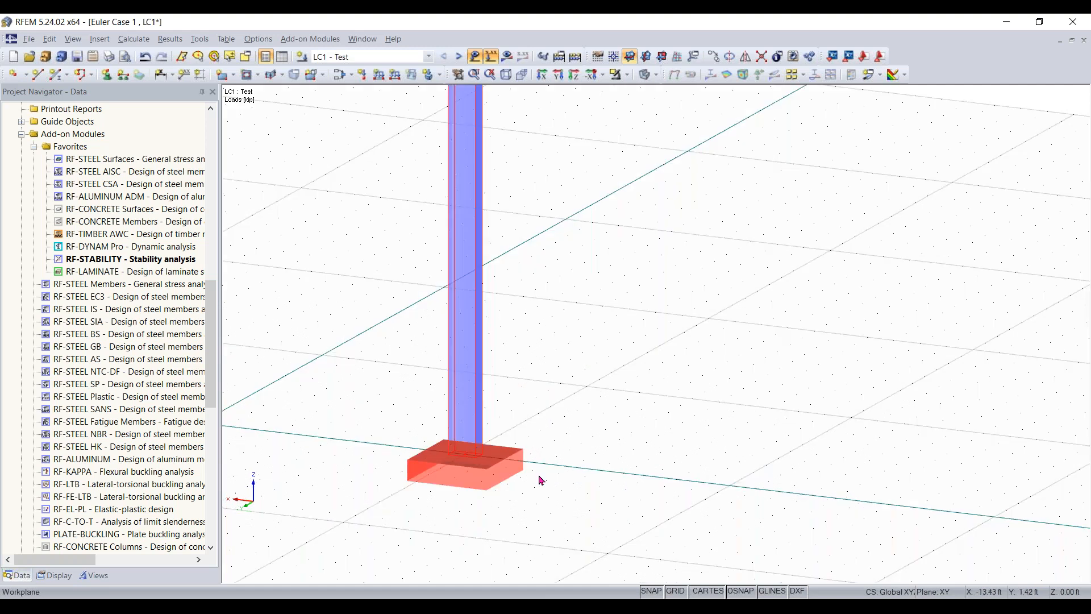
scroll(528, 466, "down", 5)
scroll(503, 409, "up", 2)
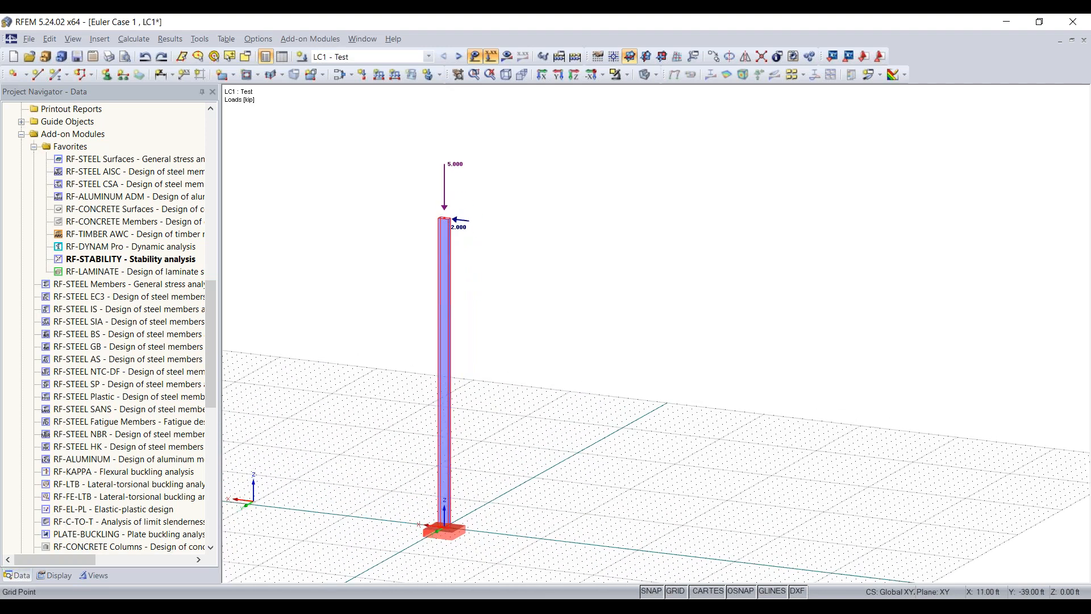
scroll(483, 386, "up", 1)
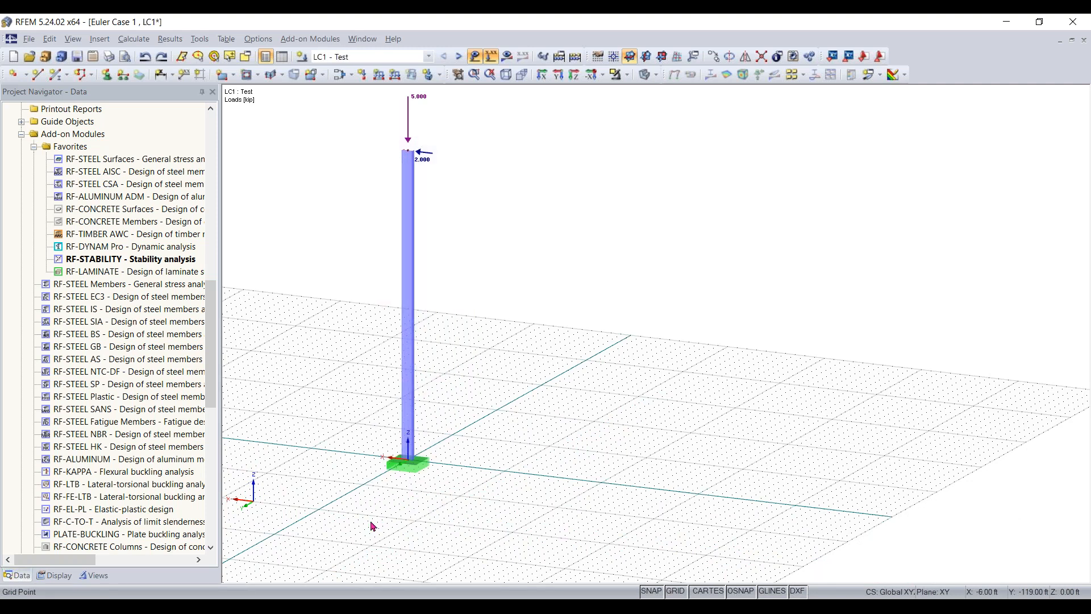
- Copy the column with its support and loads twice along the negative X axis, spacing the three columns 10 ft apart
left_click_drag(434, 468, 509, 479, "ctrl")
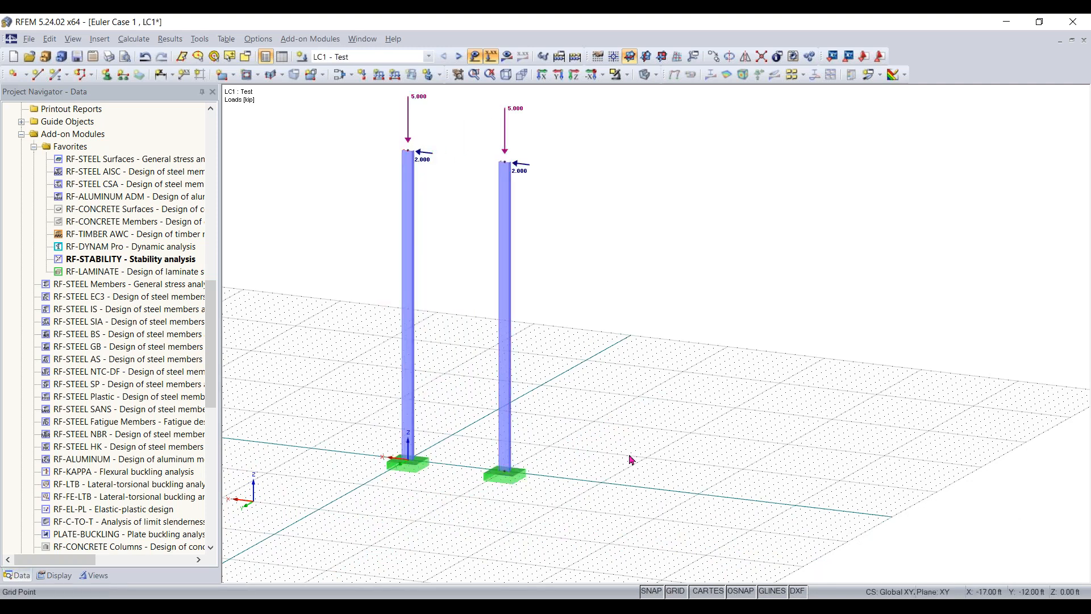
mouse_move(582, 495)
middle_mouse_down("ctrl")
mouse_move(358, 477)
mouse_move(489, 521)
mouse_move(616, 521)
mouse_move(628, 511)
mouse_move(597, 493)
middle_mouse_up("ctrl")
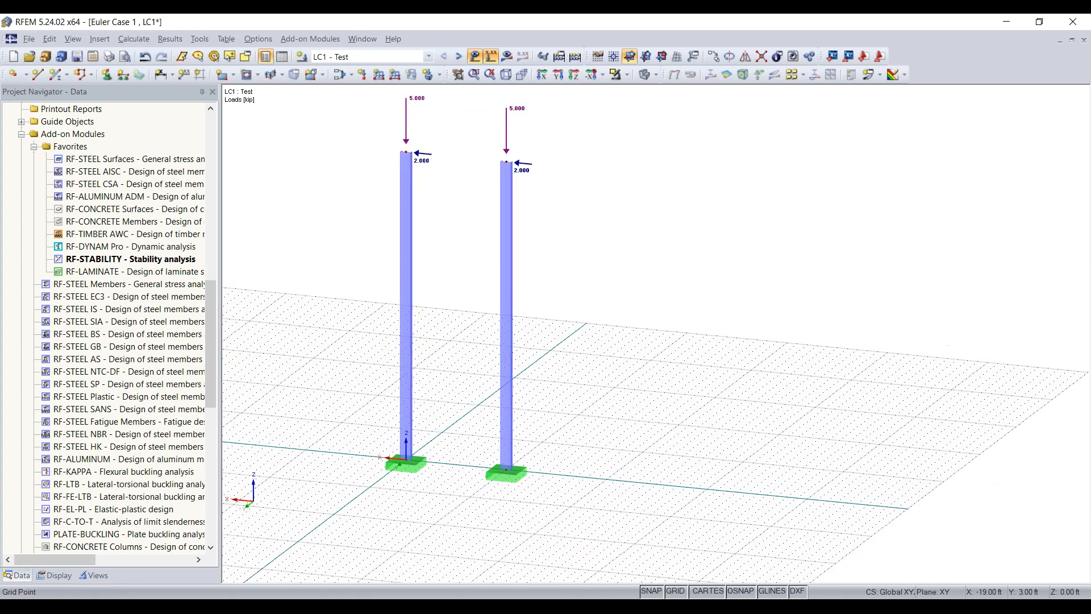
right_click(598, 494)
left_click(608, 441)
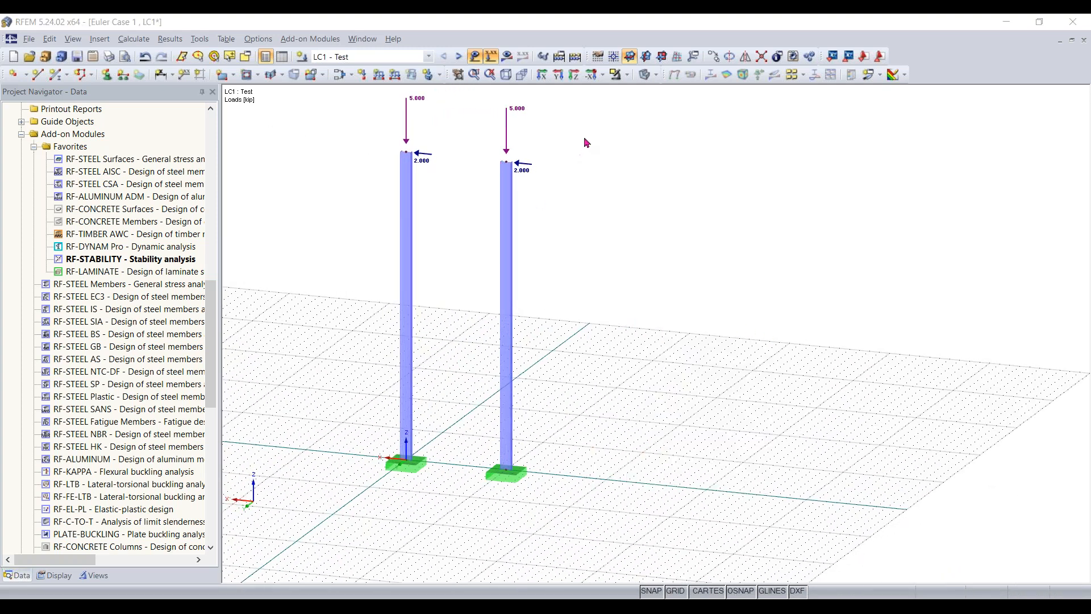
left_click(747, 104)
left_click_drag(598, 148, 475, 519)
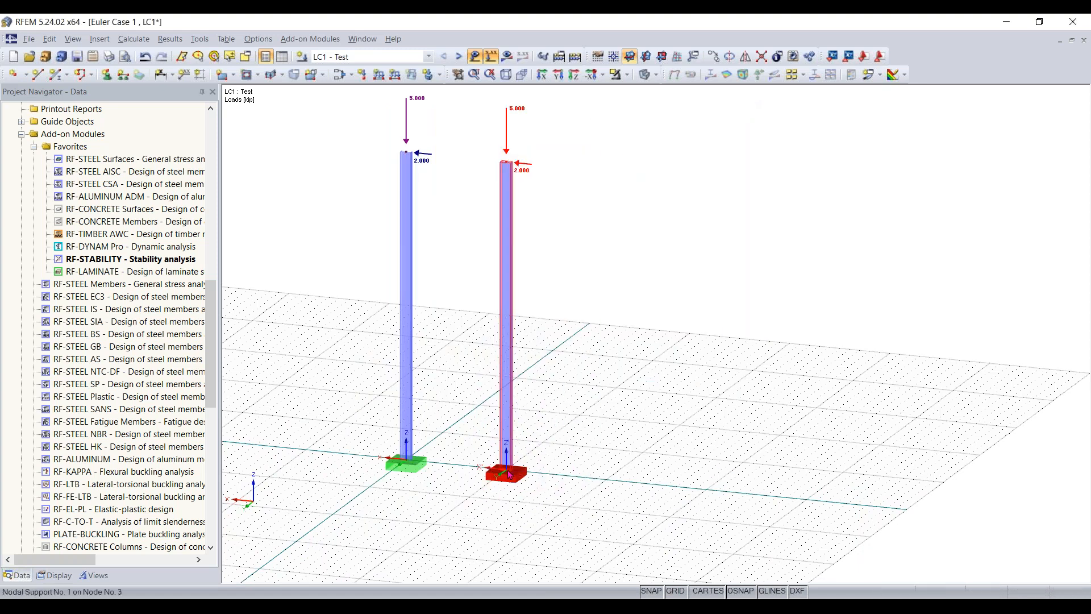
mouse_move(506, 469)
left_mouse_down("ctrl")
mouse_move(606, 481)
mouse_move(507, 476)
left_mouse_up("ctrl")
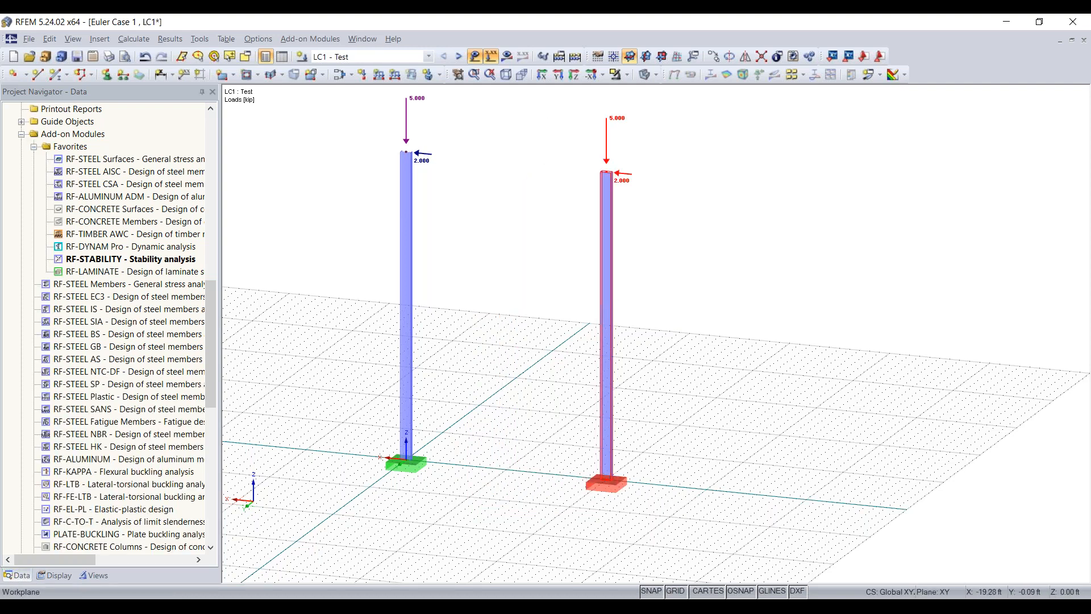
left_click(531, 522)
- Lower the top nodes of the two copied columns to a Z coordinate of 10 ft
middle_click_drag(488, 528, 554, 507, "ctrl")
right_click(555, 507)
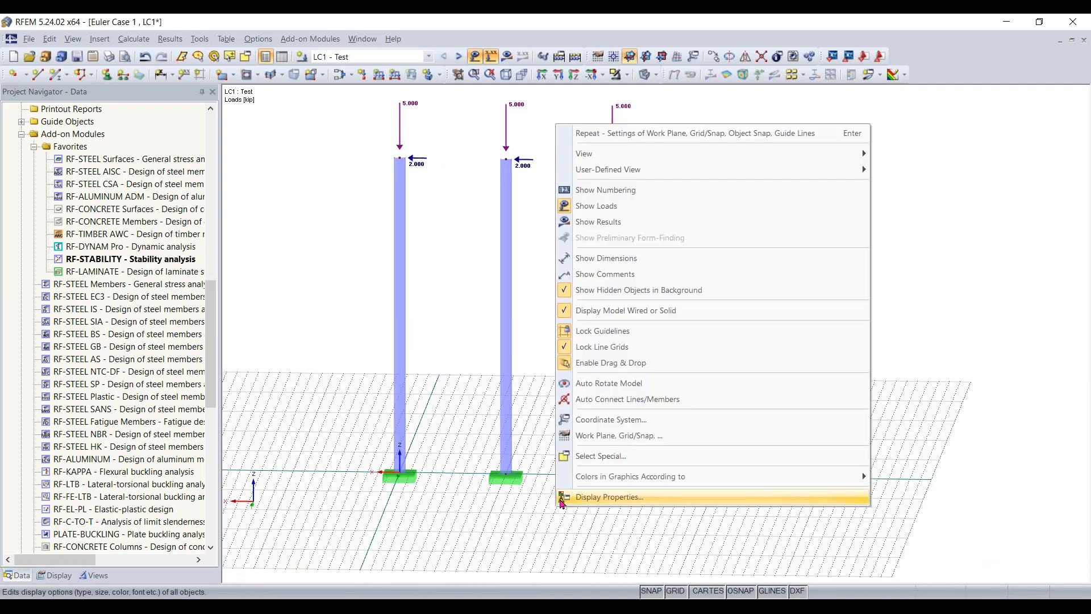
left_click(481, 242)
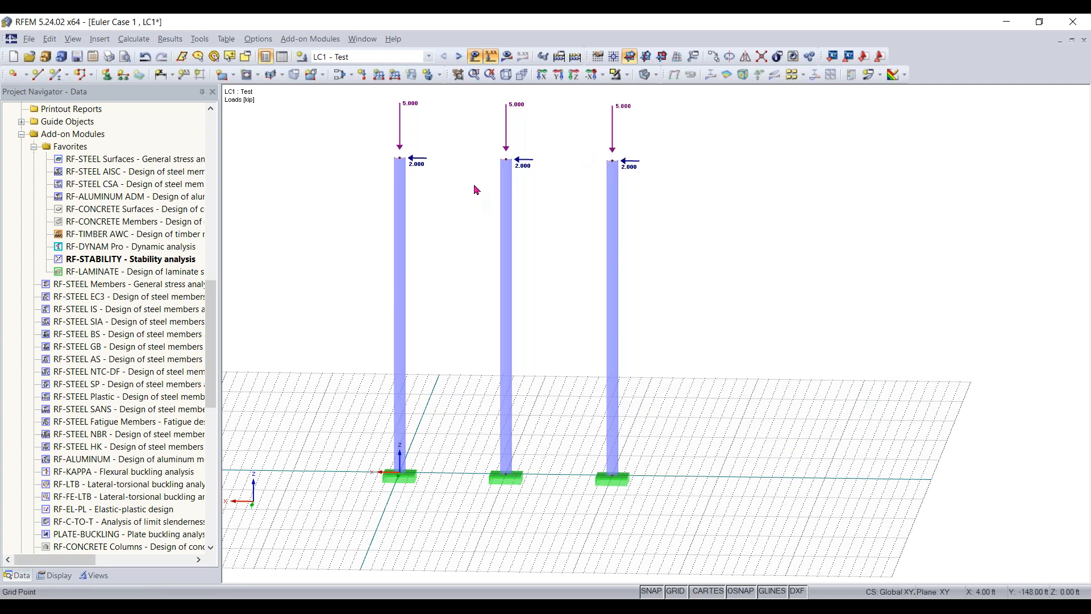
left_click_drag(474, 193, 743, 131)
scroll(534, 142, "up", 2)
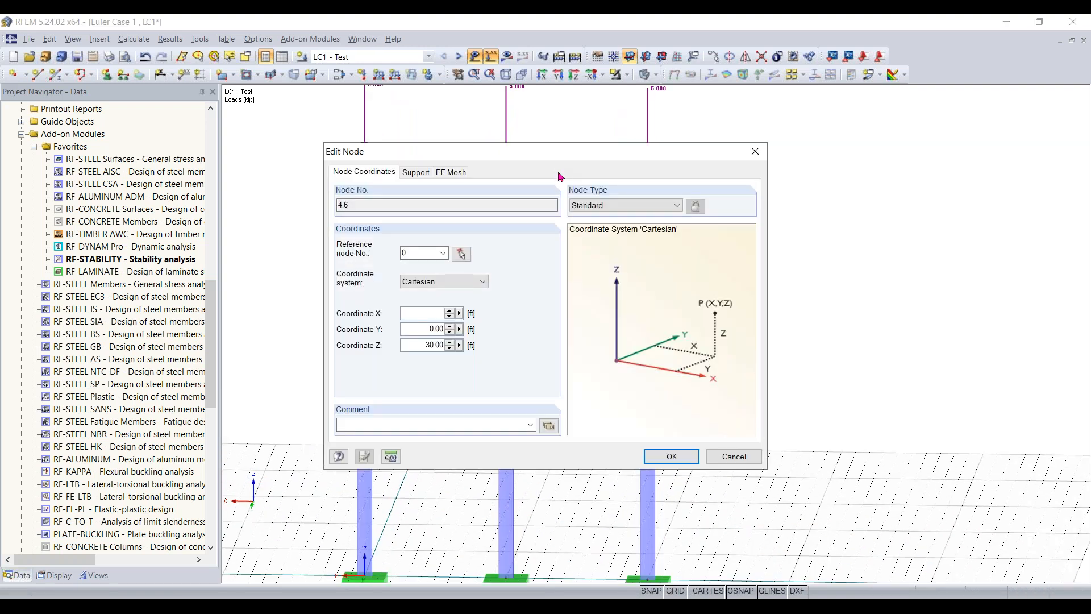
double_click(418, 340)
type("10")
key("Return")
- Define a new beam member with the rolled AISC 15 cross-section W 8x15 in Steel A992
right_click(657, 397)
left_click(566, 504)
scroll(569, 506, "up", 4)
middle_click_drag(551, 417, 620, 303)
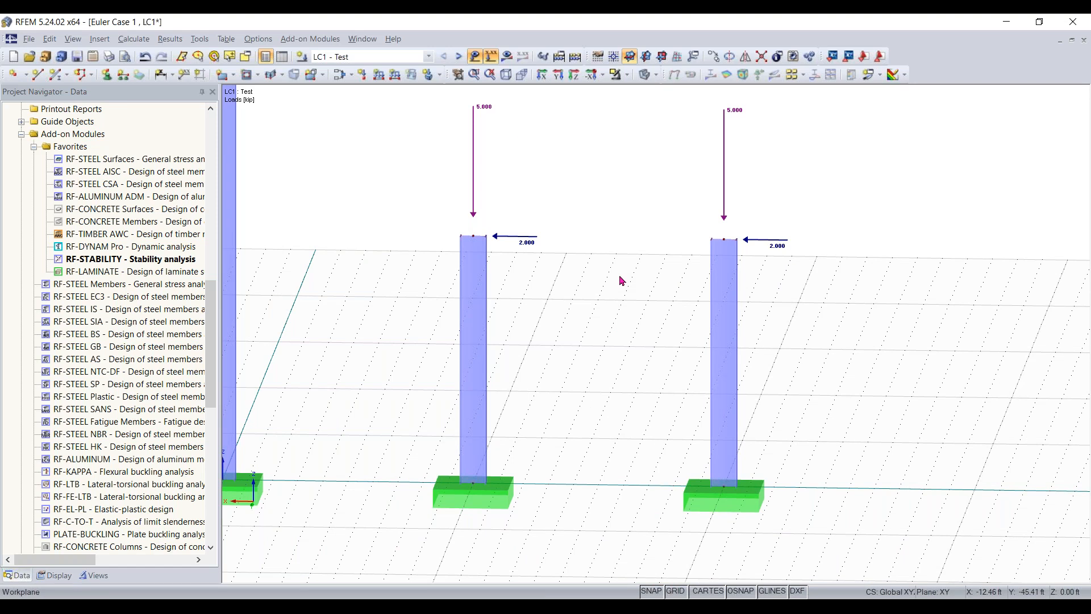
left_click(56, 76)
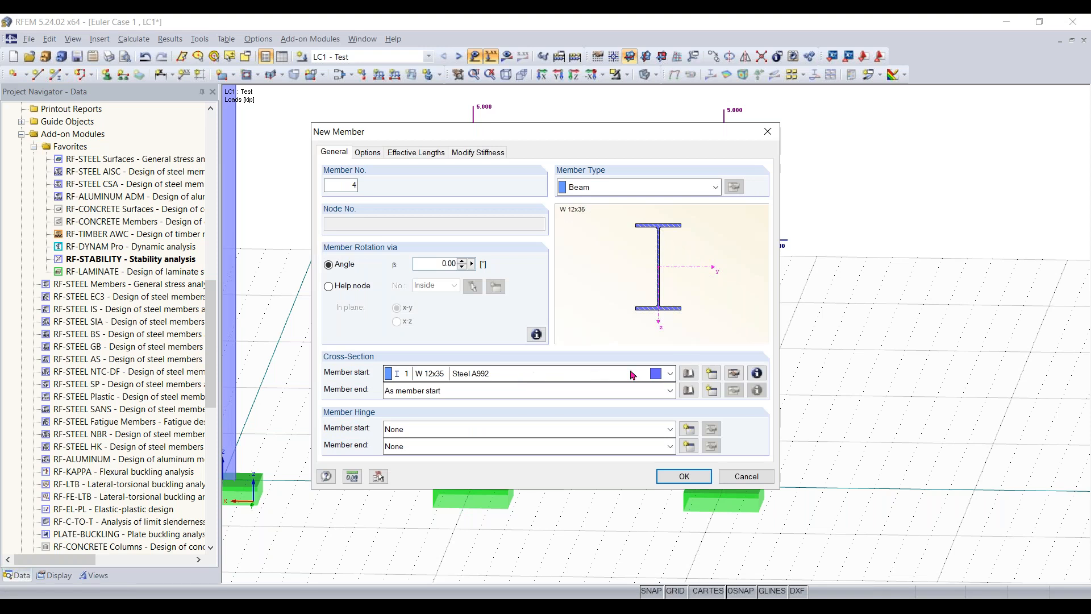
left_click(687, 374)
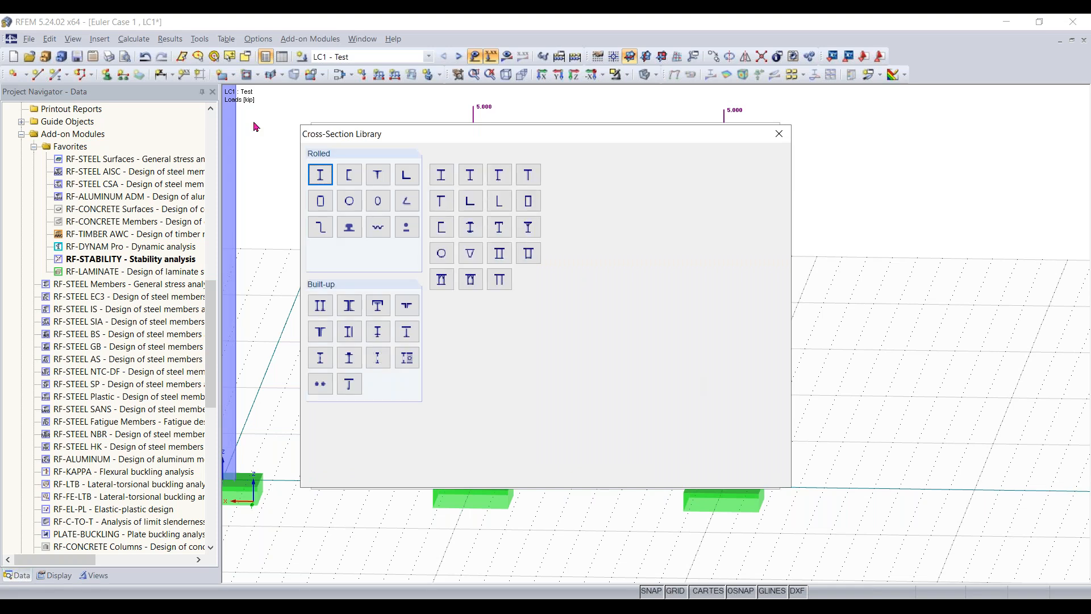
left_click(318, 172)
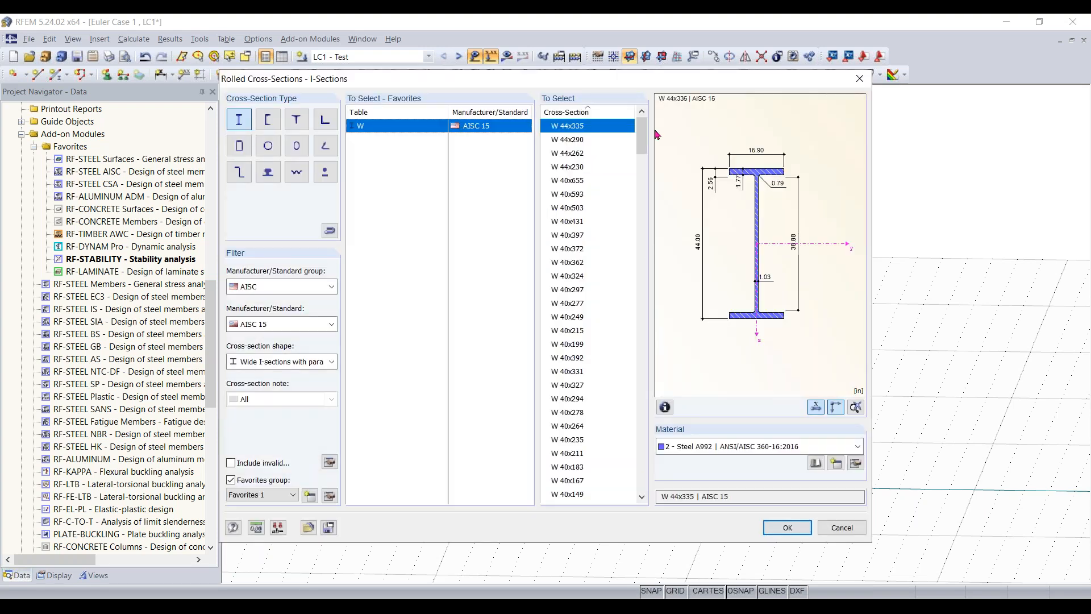
left_click_drag(644, 136, 648, 467)
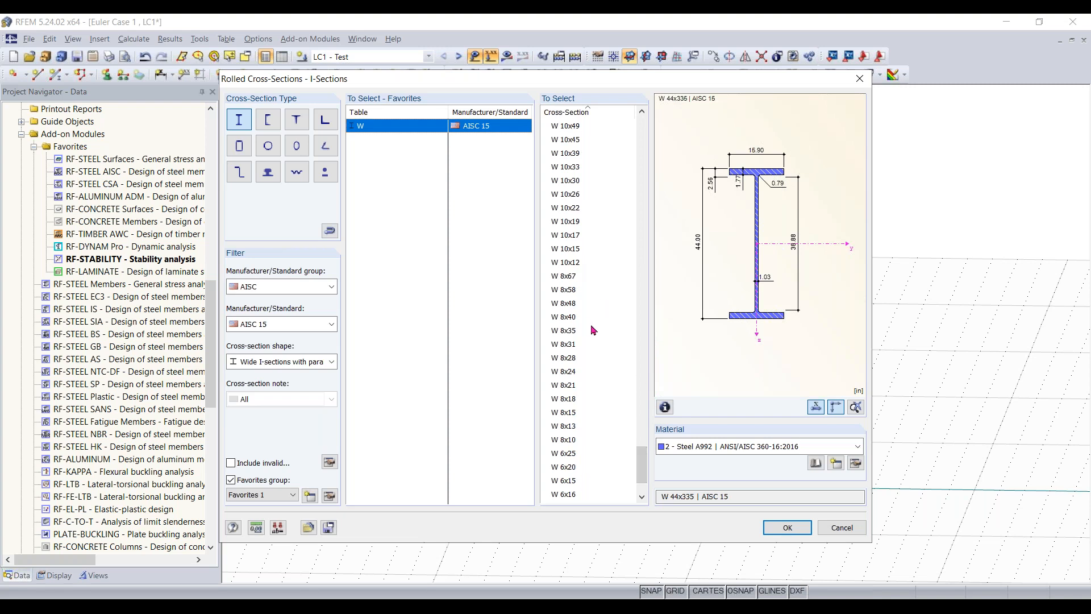
left_click(567, 413)
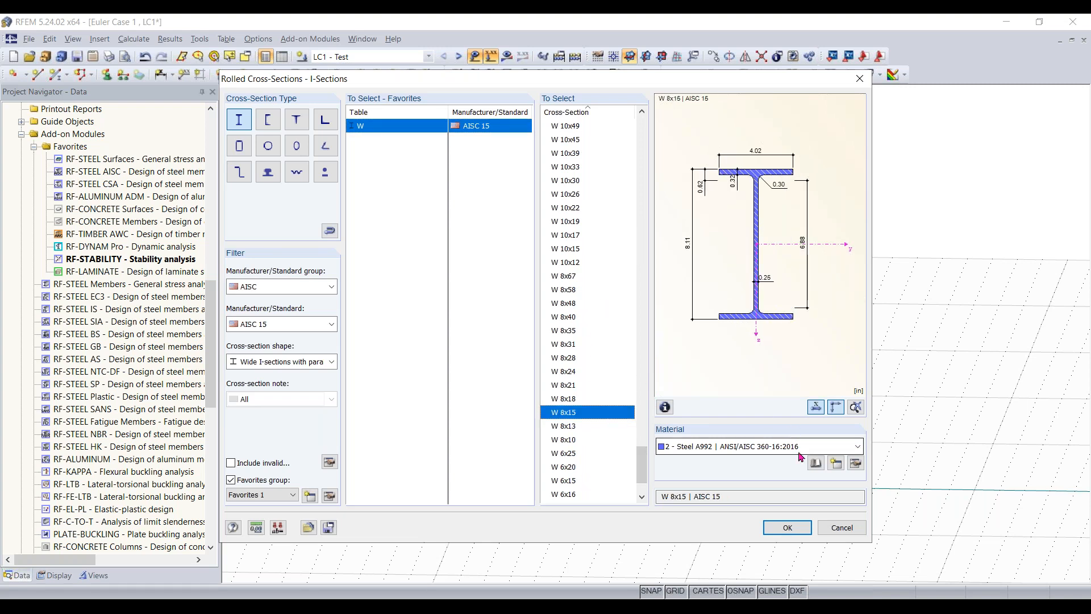
left_click(788, 527)
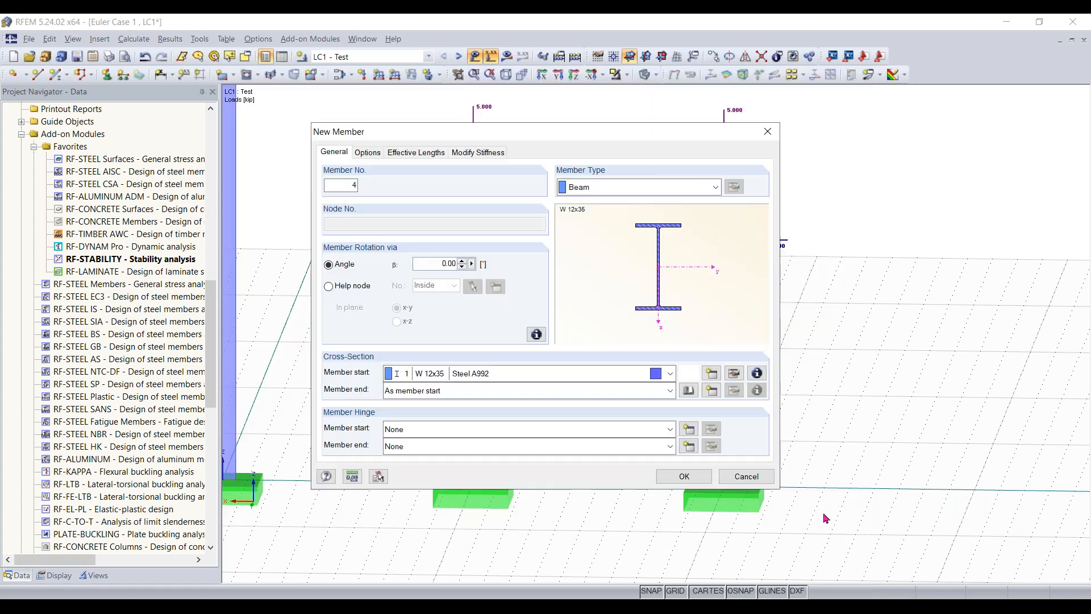
key("Return")
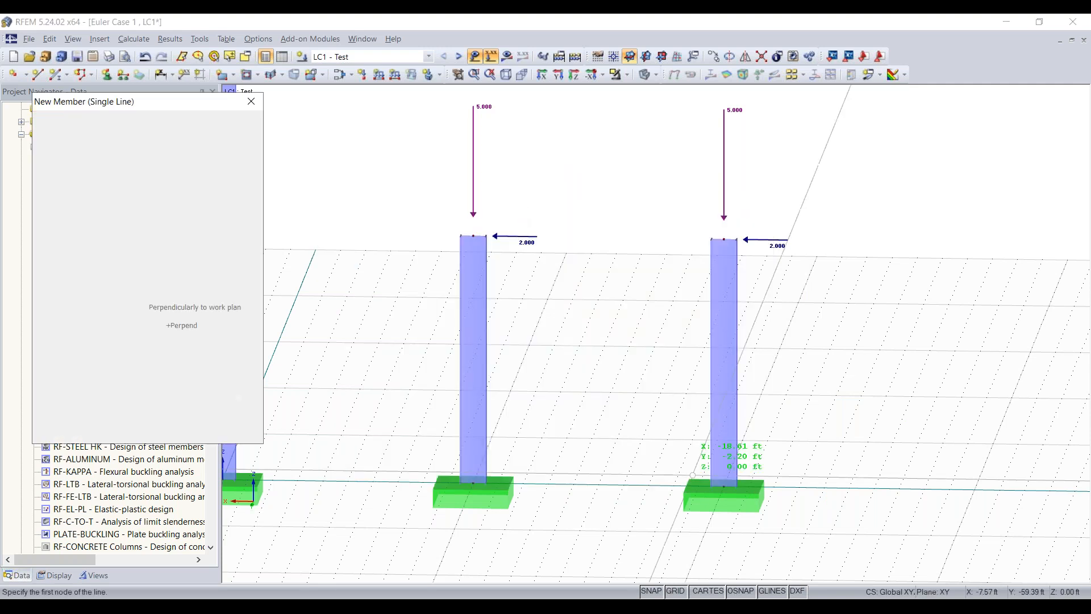
- Draw the beam between the top nodes of the two short columns to form a portal frame
left_click(473, 236)
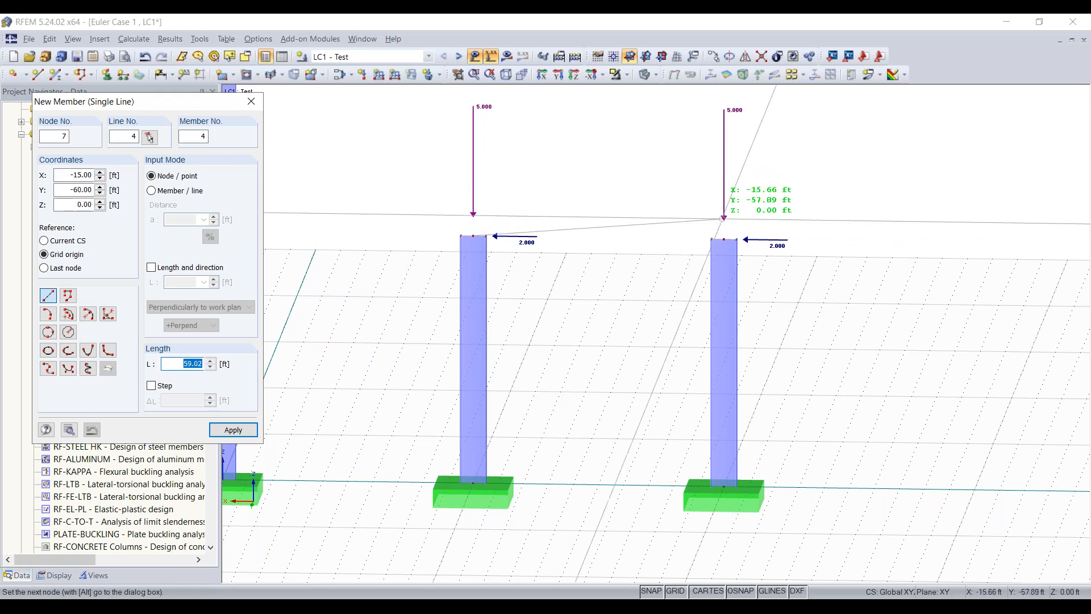
left_click(727, 227)
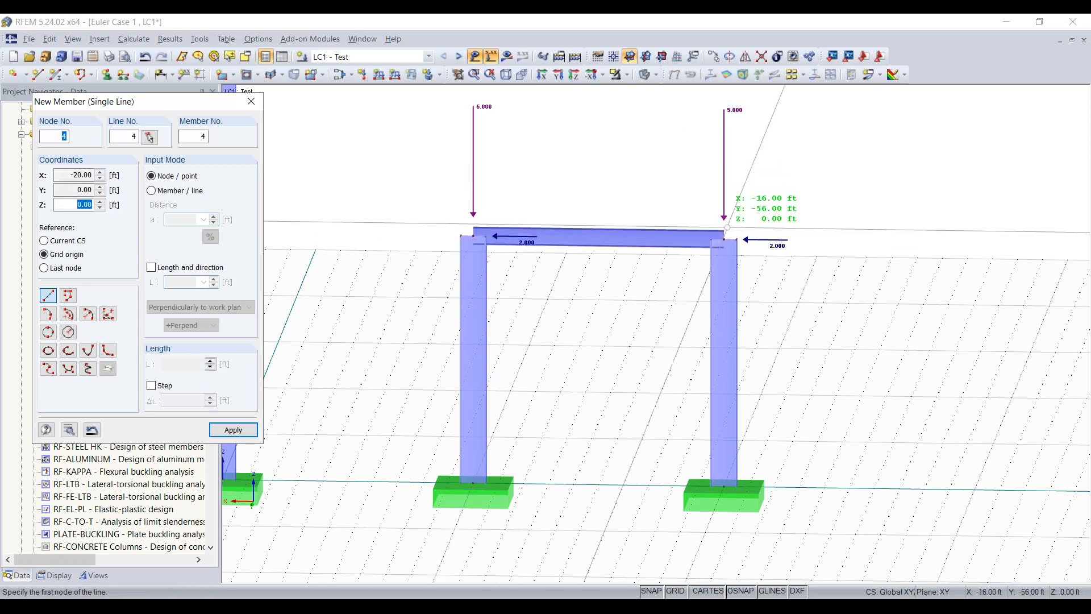
key("Escape")
- Set the horizontal force PX of the nodal loads on the frame's two top nodes to 0 kip
middle_click_drag(933, 265, 716, 263, "ctrl")
scroll(629, 347, "down", 1)
middle_click_drag(630, 347, 645, 339, "ctrl")
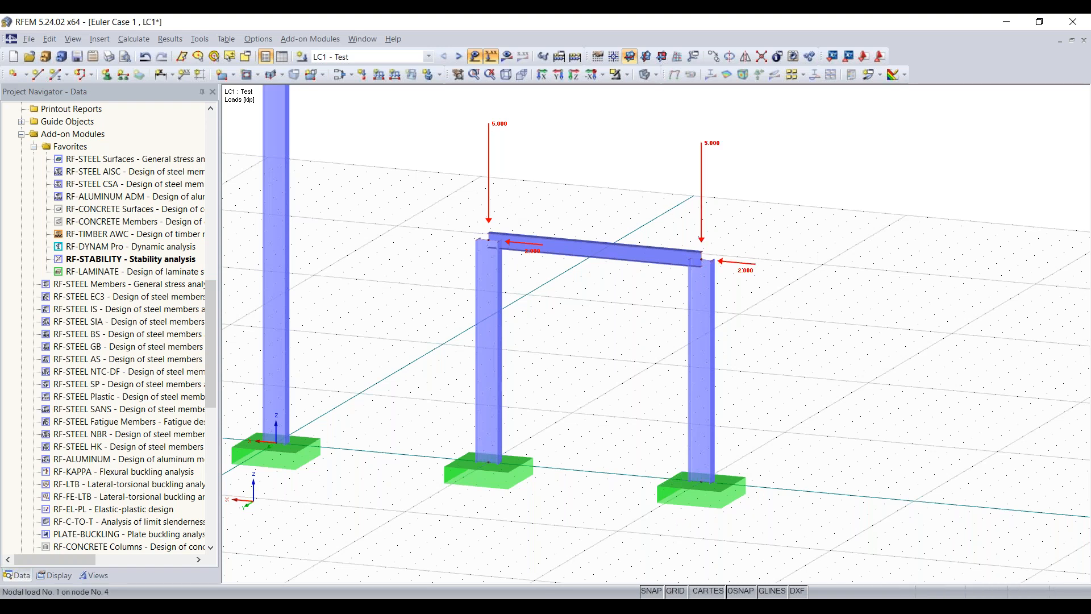
double_click(813, 264)
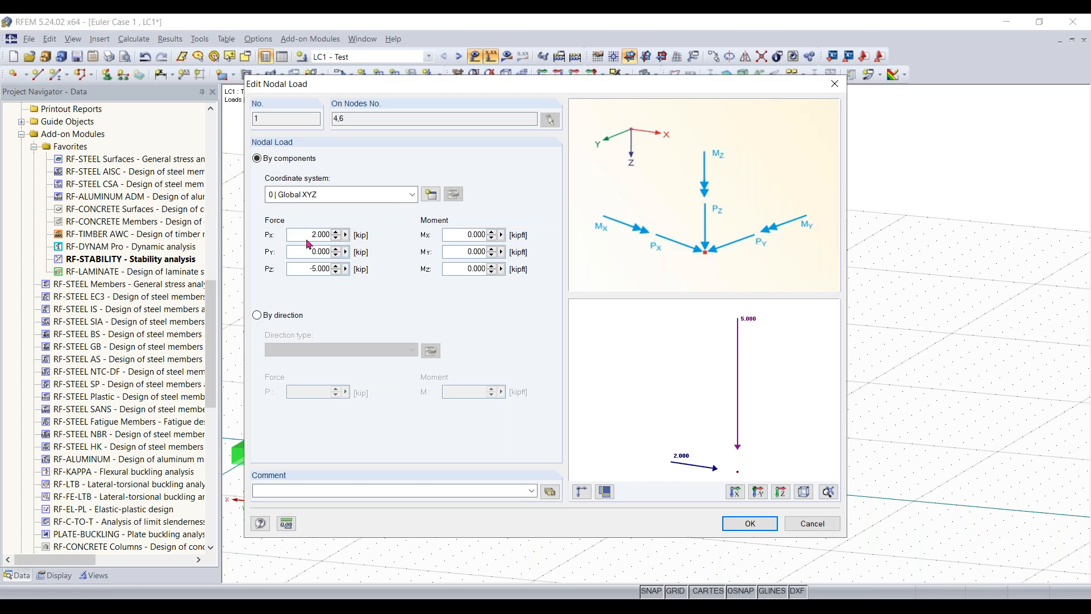
double_click(321, 234)
key("BackSpace")
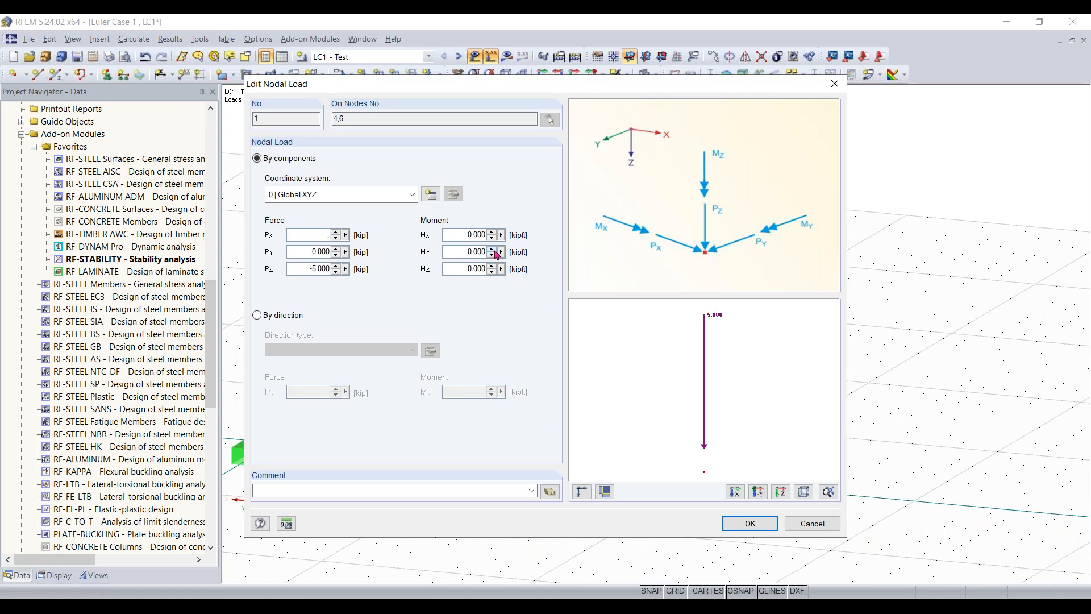
type("0")
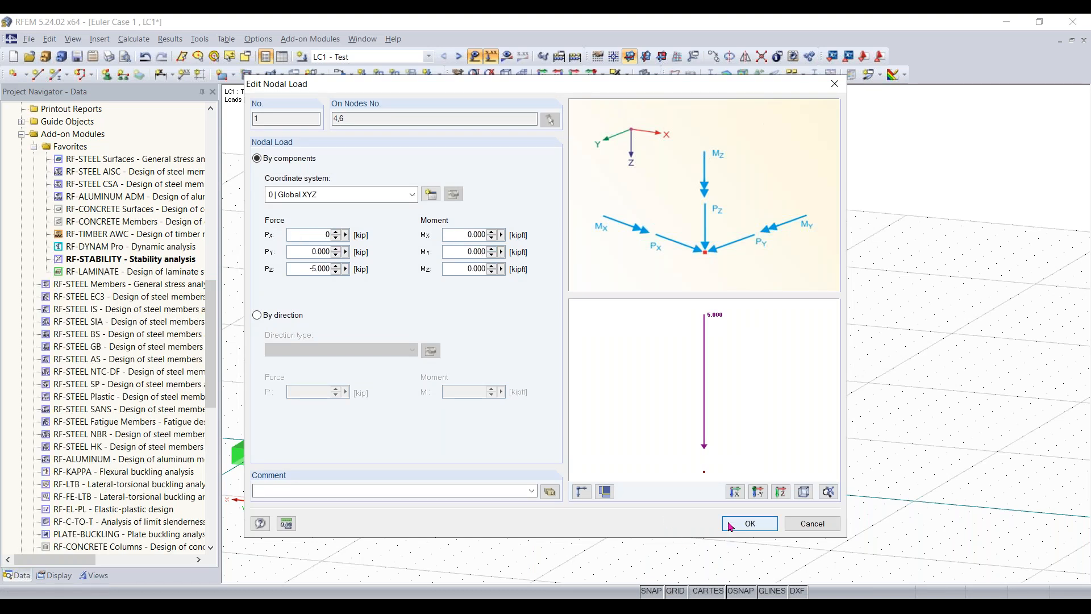
left_click(749, 524)
- Calculate load case LC1 - Test and display the member bending moments My
middle_click_drag(601, 357, 807, 330, "ctrl")
right_click(768, 340)
left_click(907, 477)
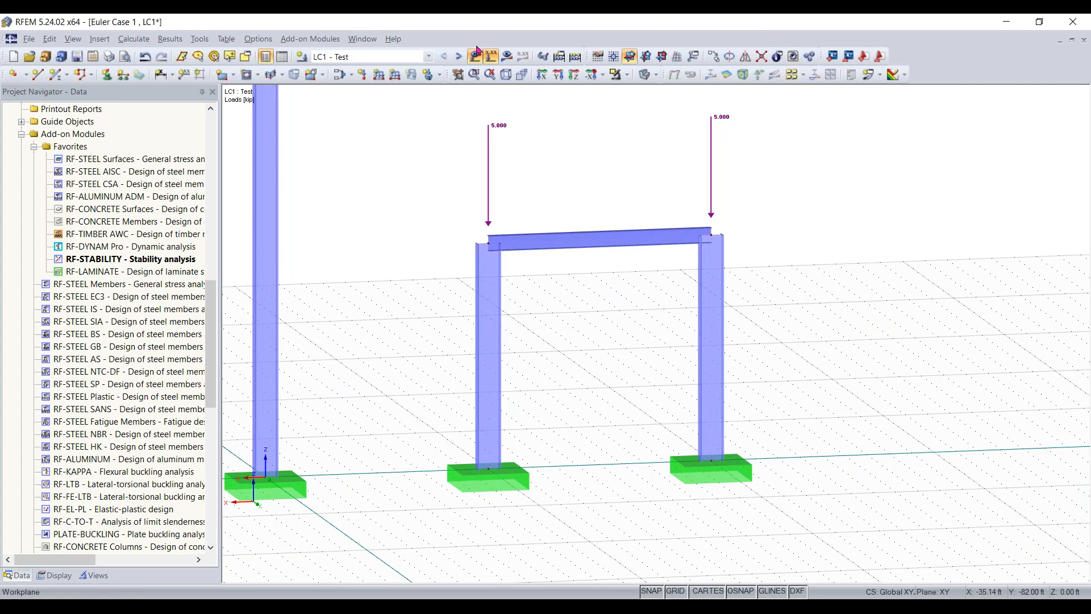
left_click(507, 56)
left_click(530, 335)
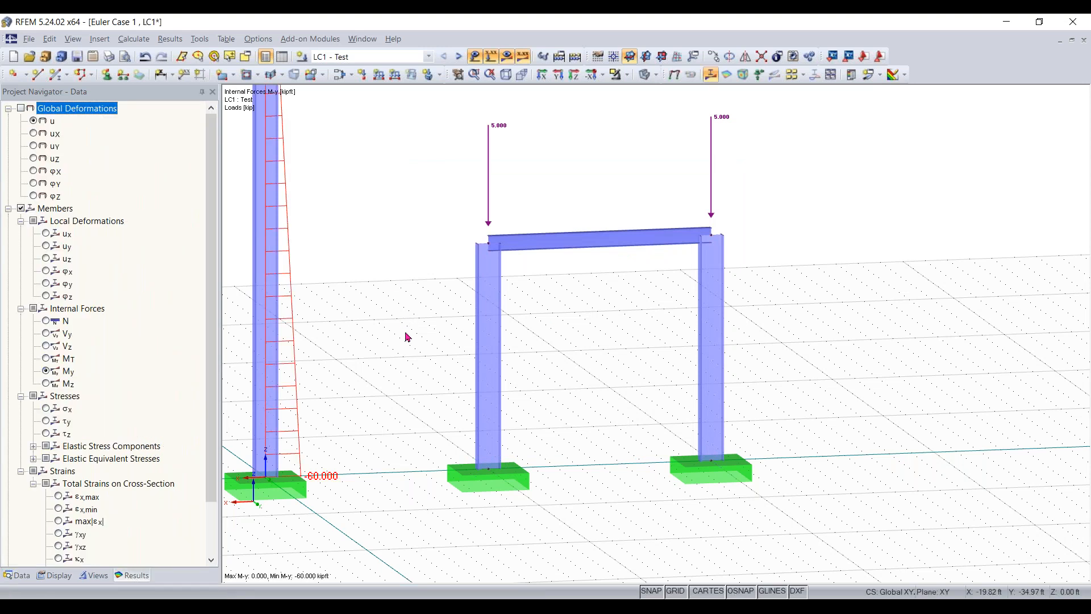
- Compare the members' axial forces N and moments Mz and MT, returning to the bending moments My
middle_click_drag(362, 349, 391, 294, "ctrl")
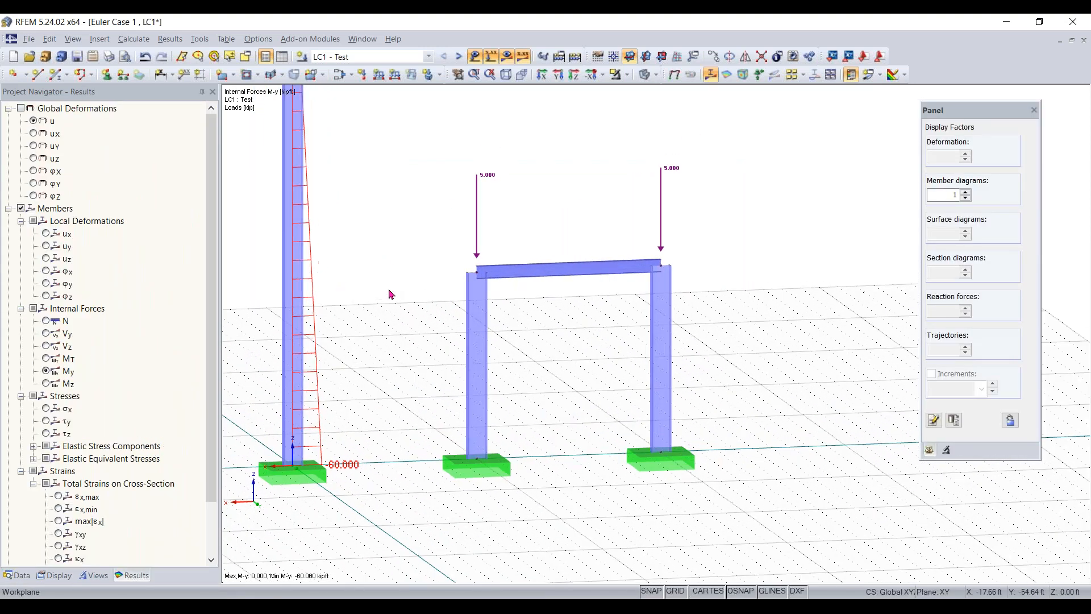
left_click(46, 321)
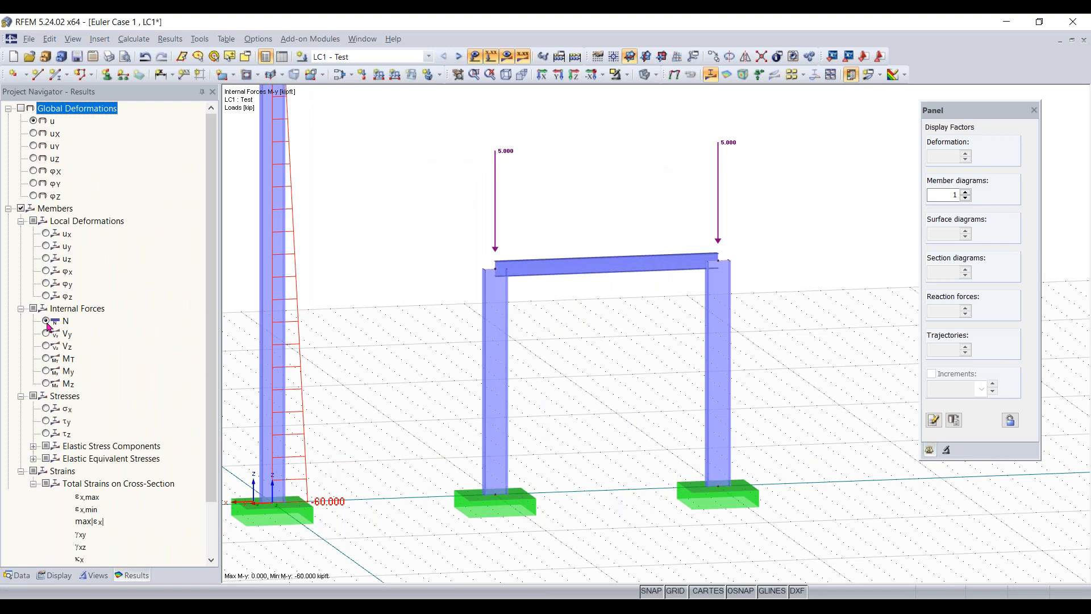
left_click(46, 371)
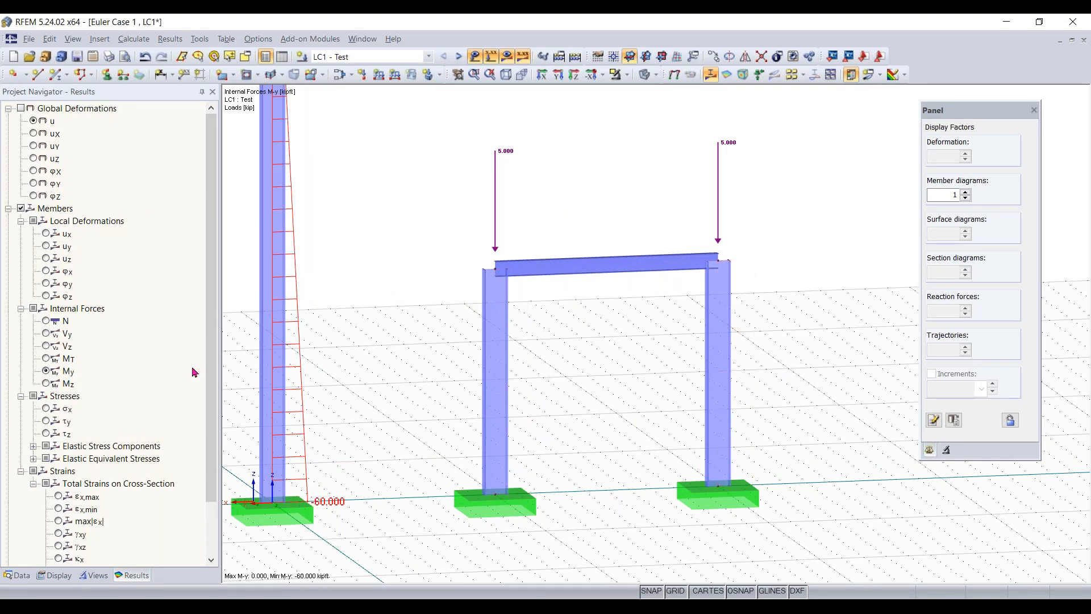
left_click(47, 384)
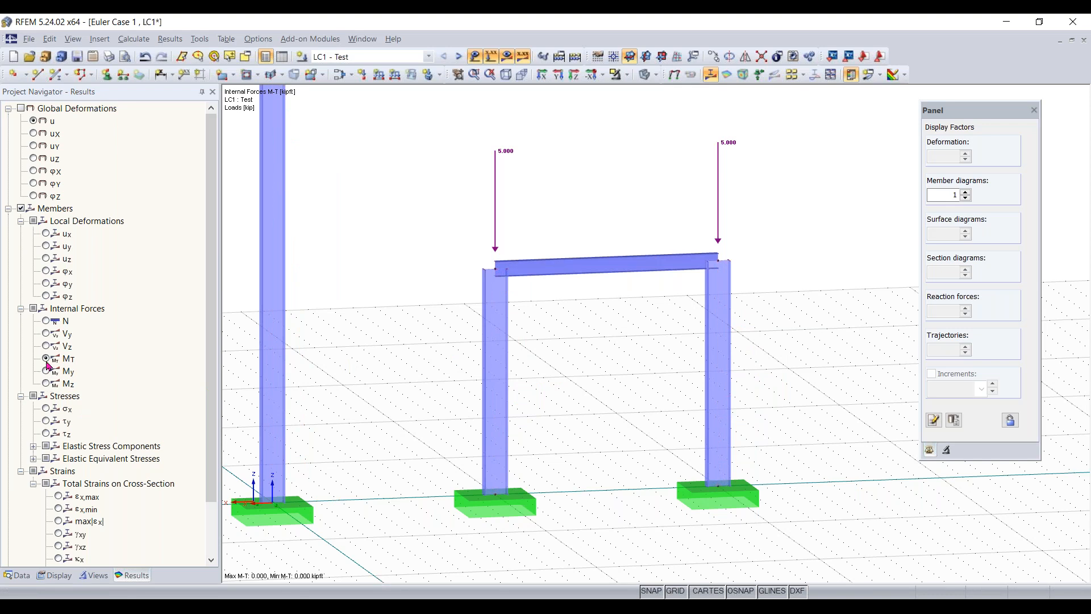
left_click(46, 372)
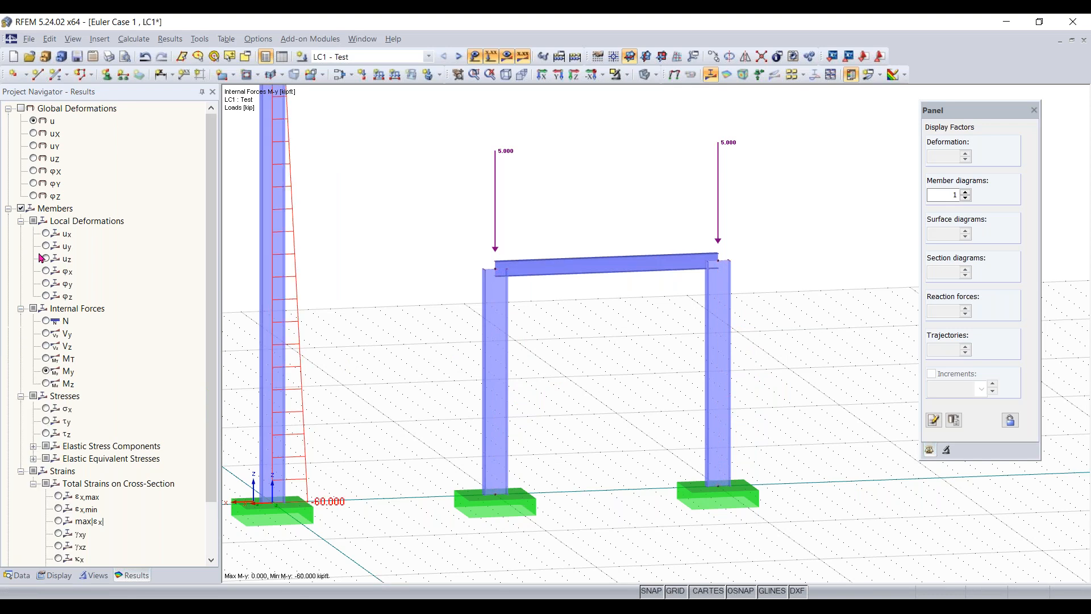
- Display the global deformations u with their colour scale and inspect the portal frame
left_click(21, 108)
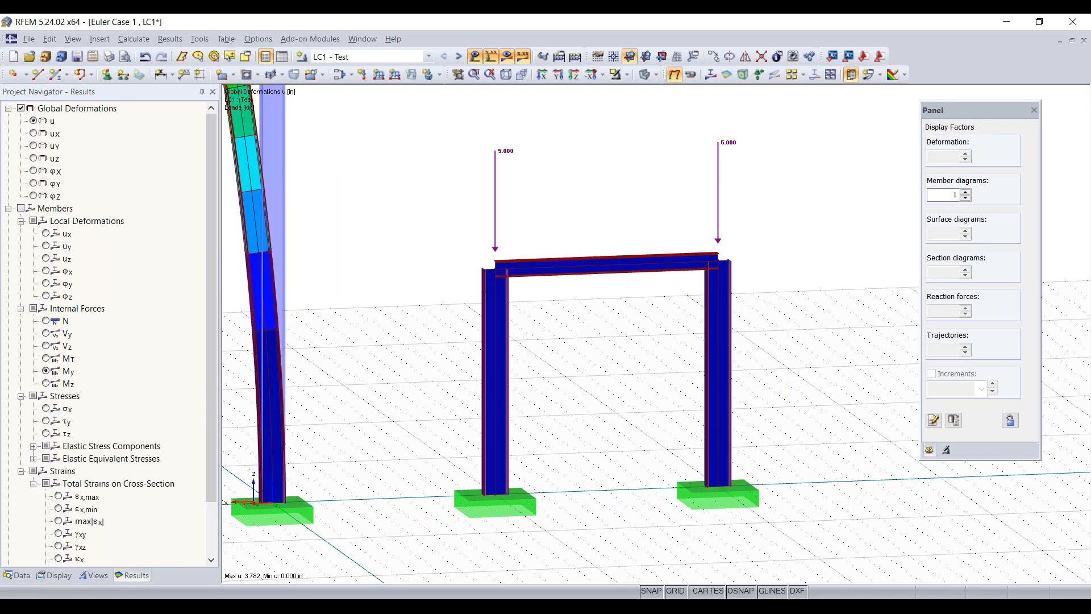
scroll(407, 392, "down", 2)
middle_click_drag(392, 379, 430, 383)
mouse_move(430, 384)
right_mouse_down()
mouse_move(626, 390)
mouse_move(423, 394)
right_mouse_up()
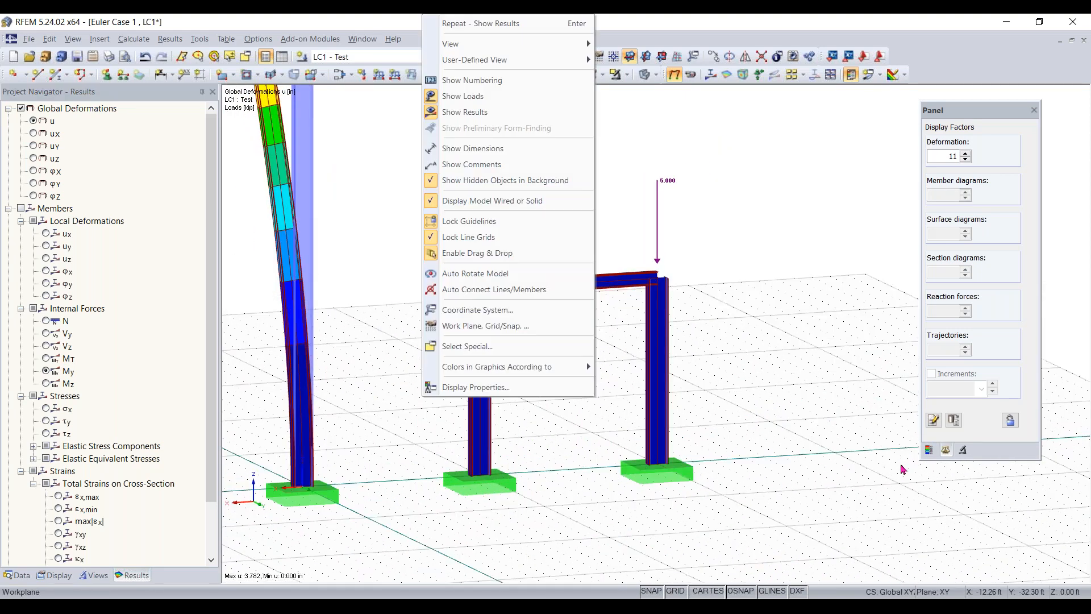
left_click(929, 452)
left_click(930, 451)
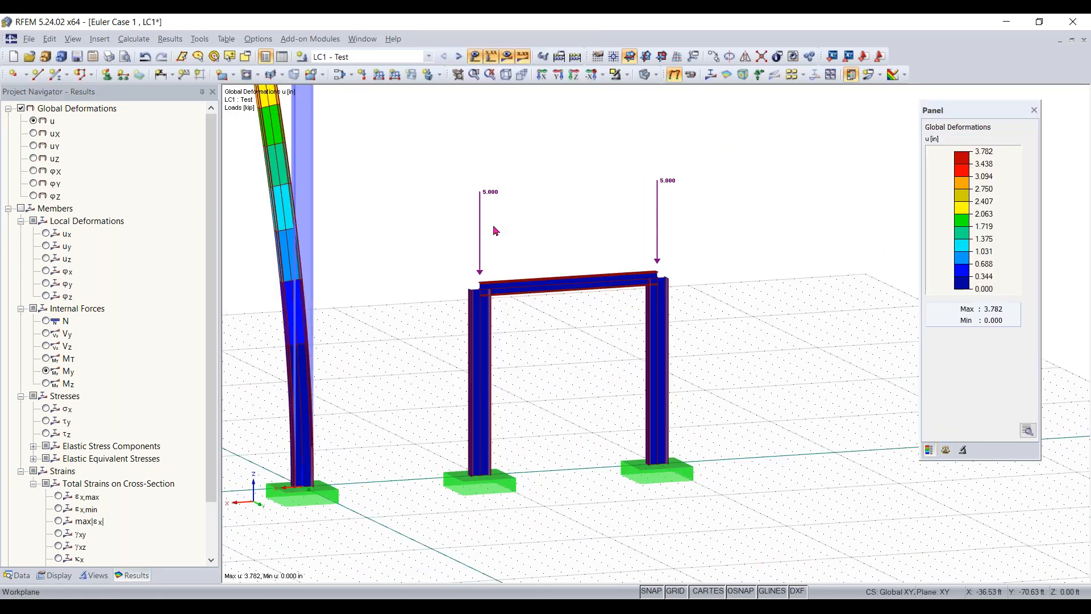
scroll(495, 230, "up", 1)
scroll(495, 230, "up", 1)
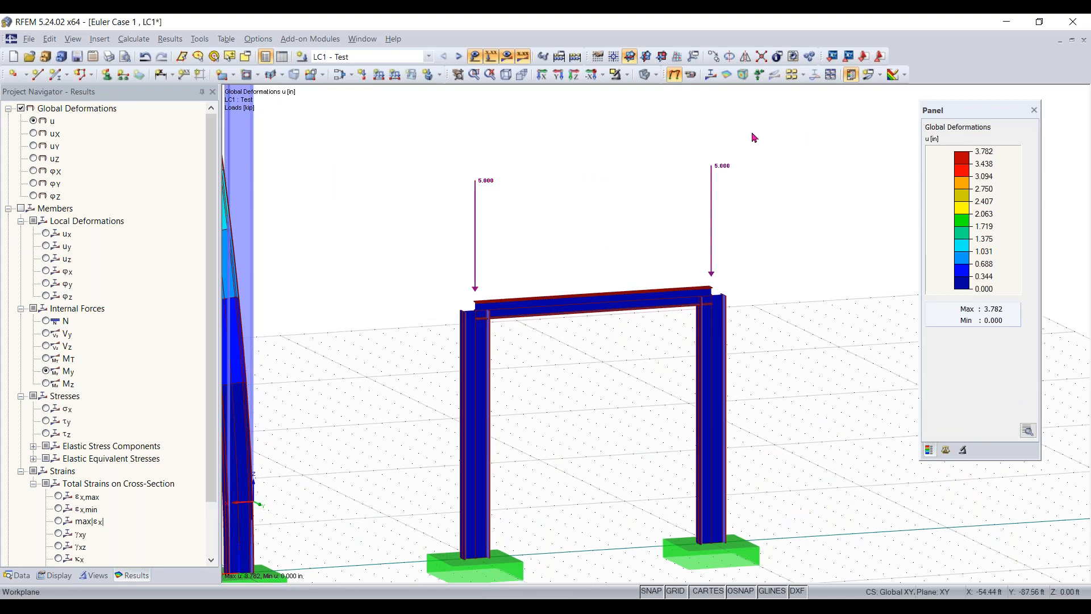
- Check the nodal load on nodes 4 and 6 and close it without changes
left_click_drag(682, 163, 428, 262)
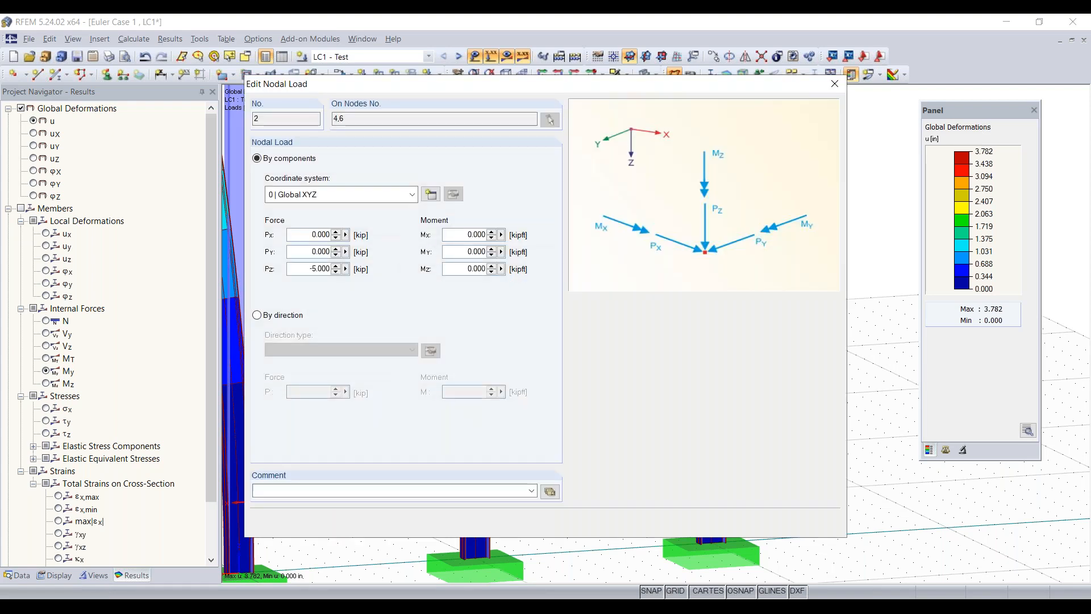
left_click(836, 81)
left_click(577, 242)
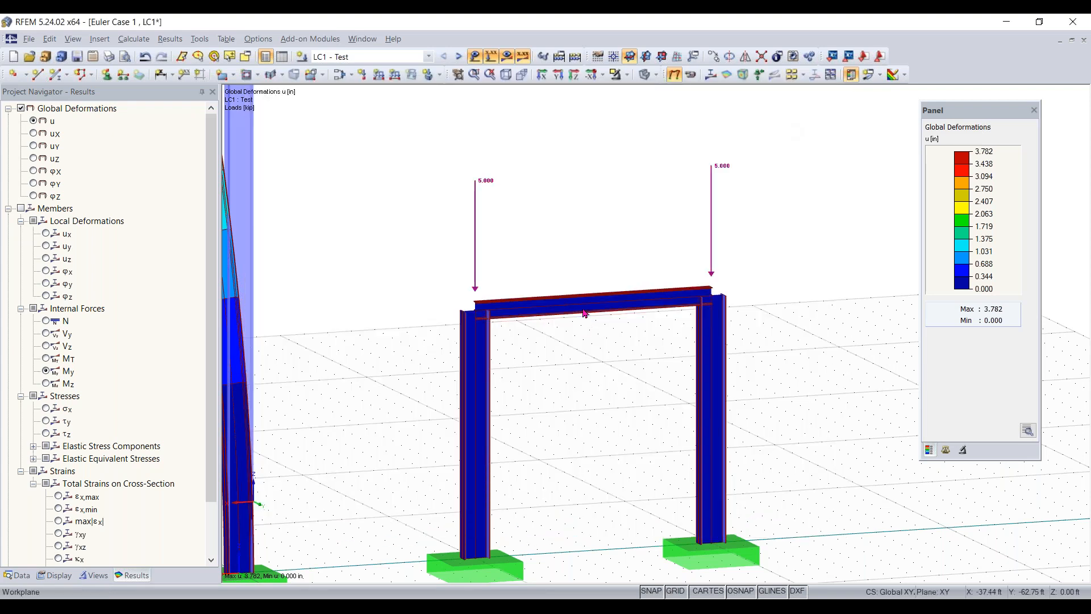
- Apply a uniform 3 kip/ft downward force in global direction ZL to the frame's beam
left_click(377, 77)
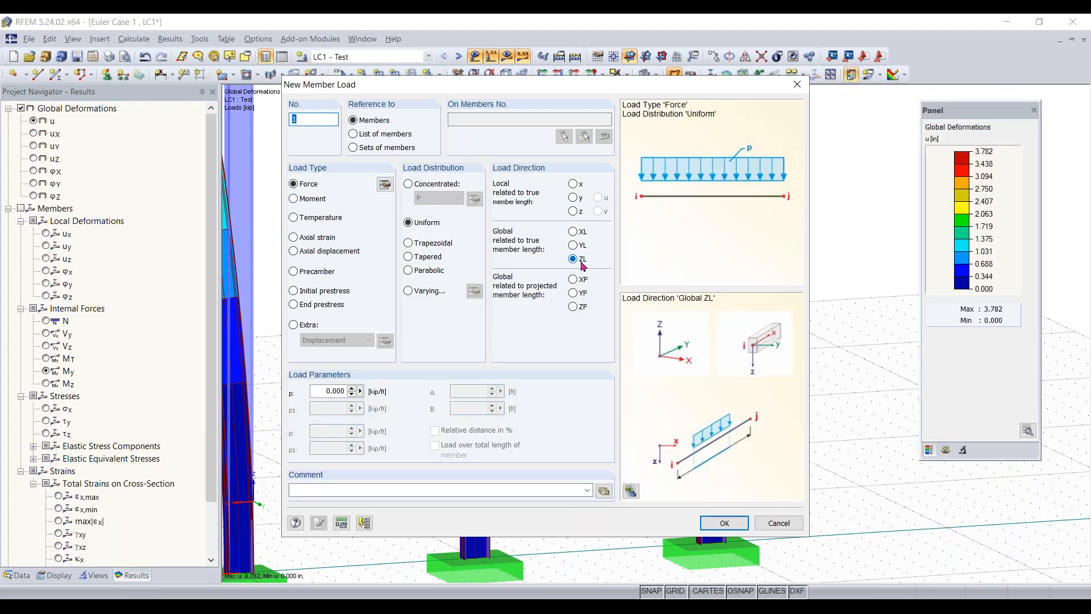
left_click(322, 394)
left_click(719, 522)
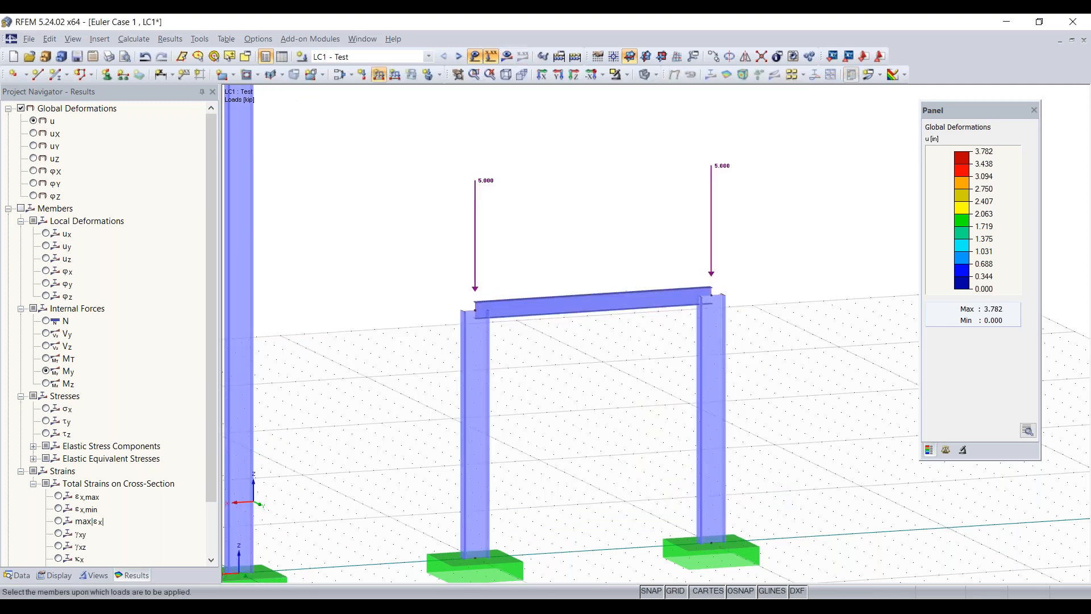
left_click(562, 306)
key("Escape")
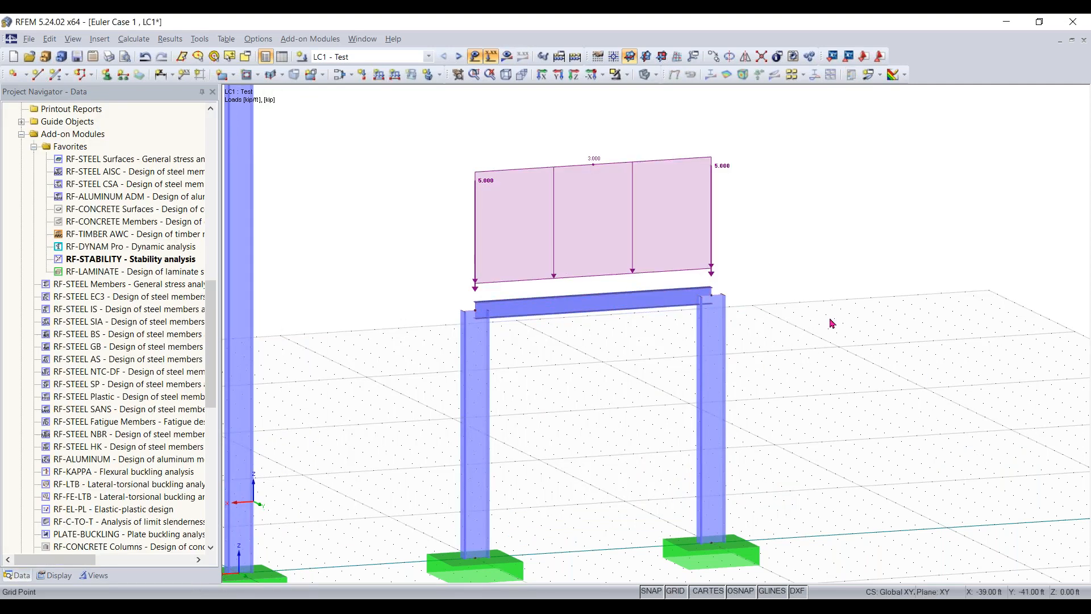
- Calculate load case LC1 - Test with the new beam load and display the global deformations u
scroll(841, 290, "down", 2)
scroll(841, 290, "down", 1)
middle_click_drag(796, 320, 708, 365)
scroll(730, 377, "down", 1)
scroll(708, 364, "up", 1)
left_click(507, 57)
left_click(525, 332)
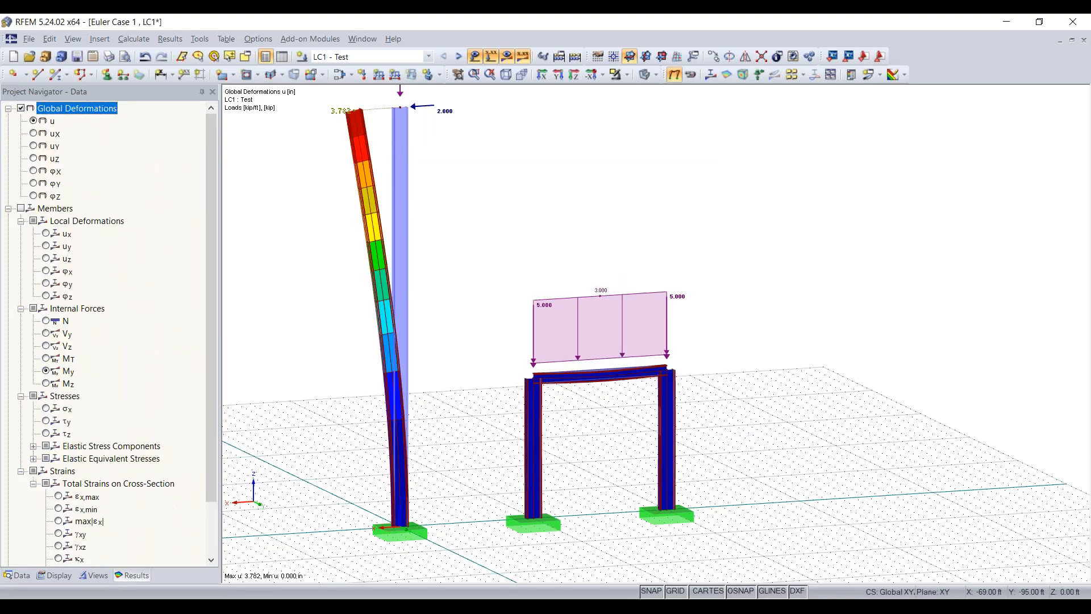
- Examine the deformed shapes of the loaded portal frame and the tall column
scroll(614, 387, "up", 4)
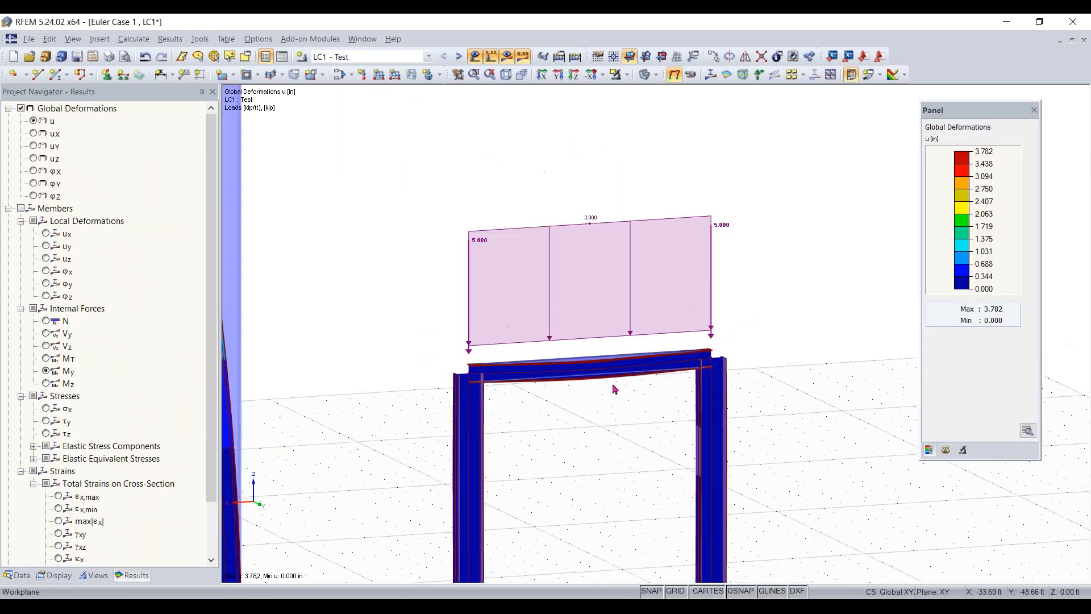
scroll(351, 212, "down", 3)
scroll(369, 224, "up", 4)
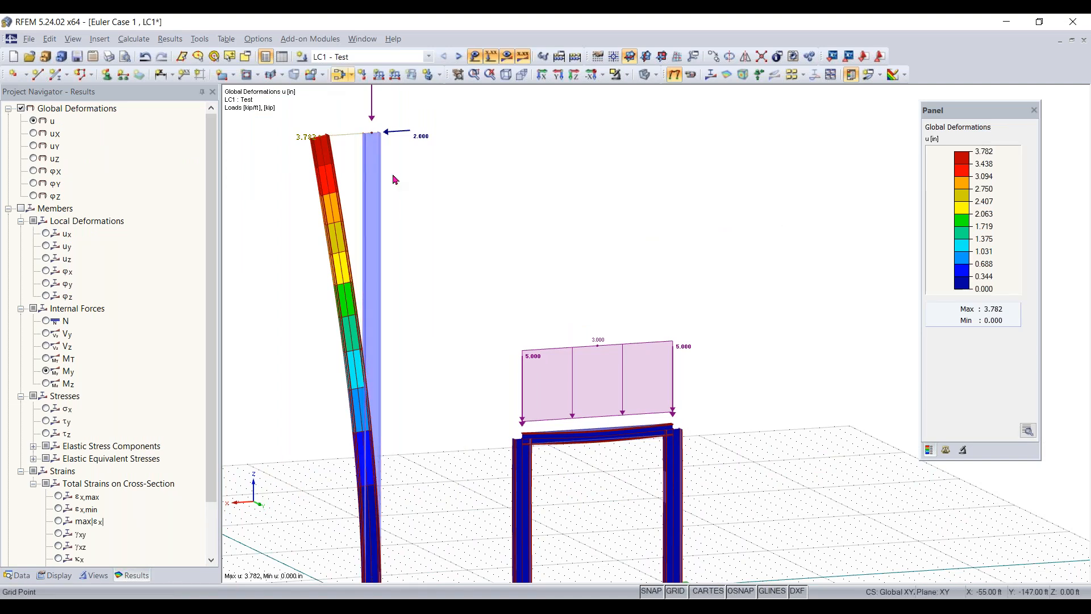
scroll(385, 145, "down", 2)
scroll(408, 165, "up", 1)
scroll(575, 415, "up", 3)
middle_click_drag(575, 415, 565, 308)
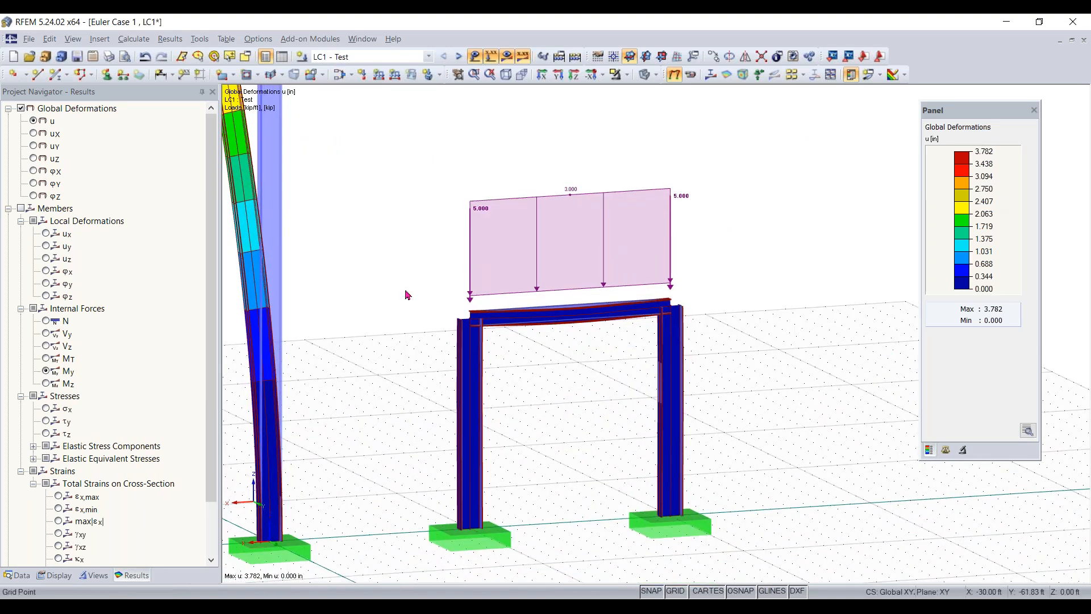
scroll(407, 293, "down", 1)
- Enable visibilities by cross-section and show only the W 8x15 member to inspect the beam's deflection
left_click(94, 574)
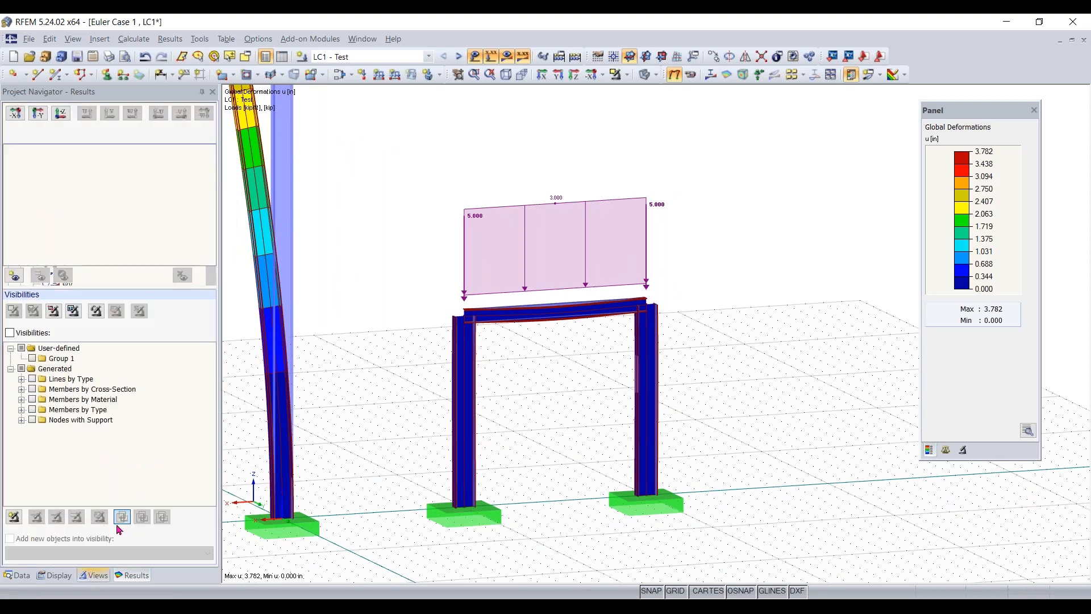
left_click(10, 333)
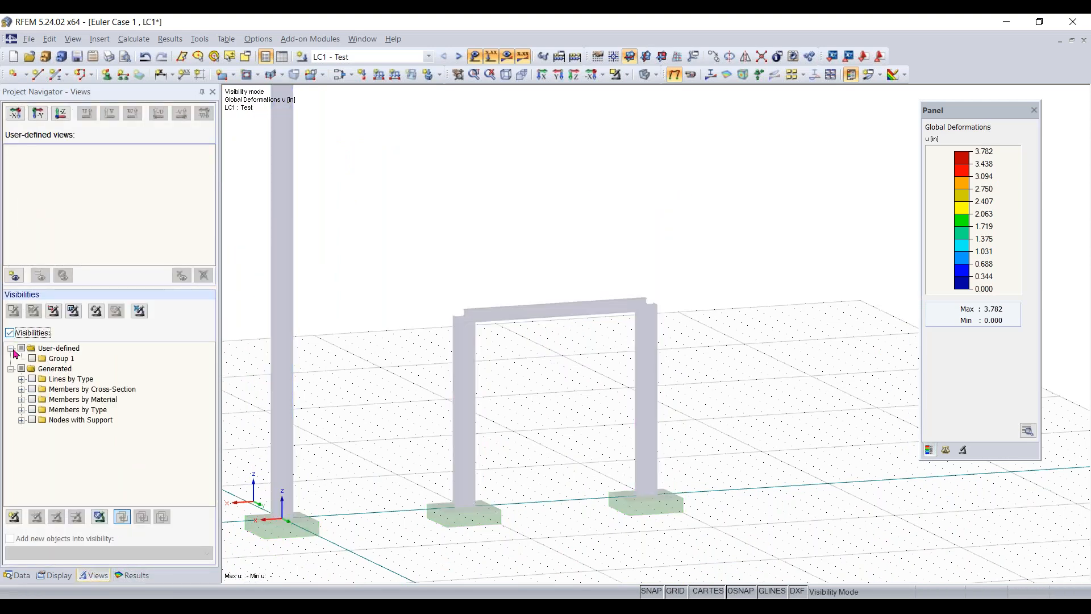
left_click(32, 389)
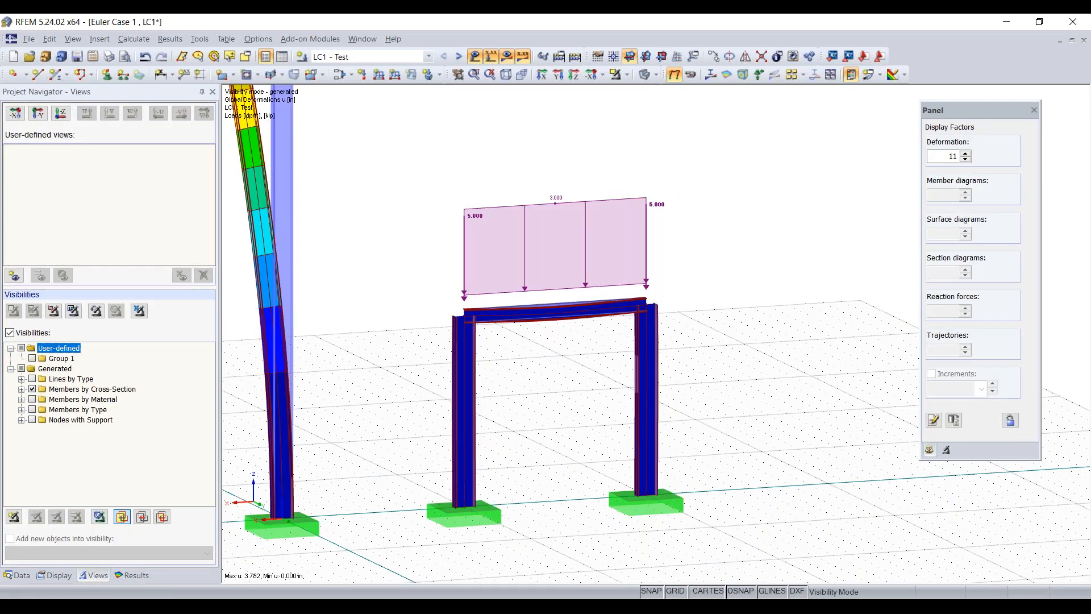
left_click(21, 390)
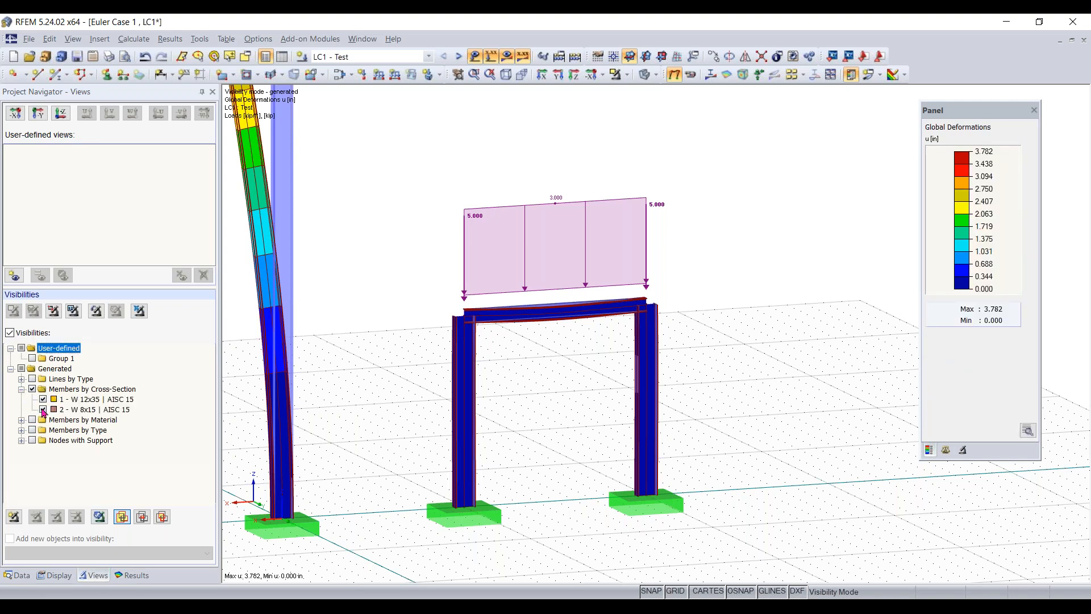
left_click(43, 400)
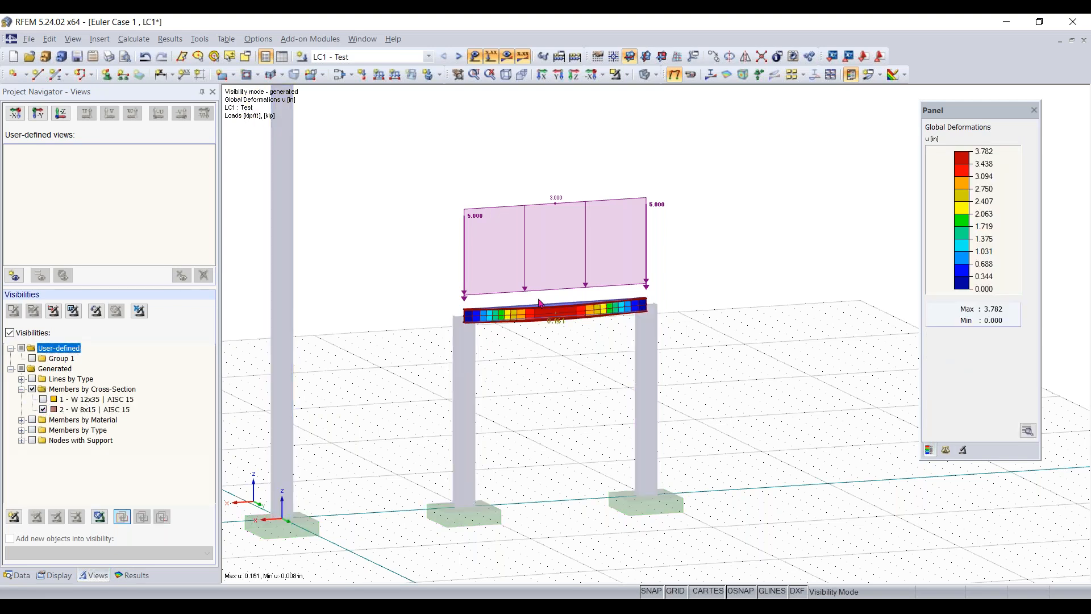
scroll(559, 319, "up", 3)
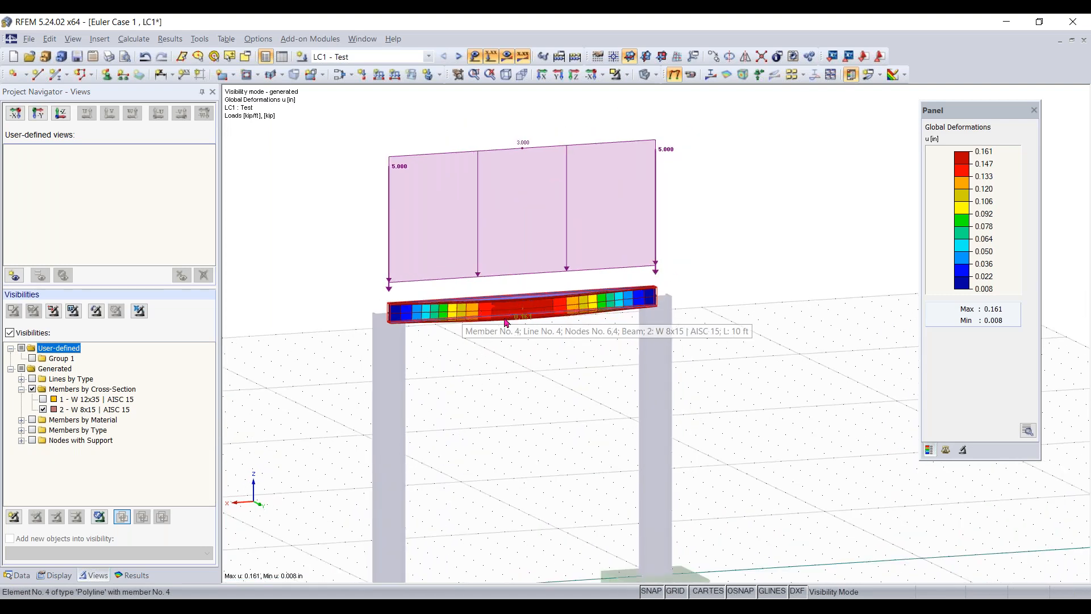
- Display the bending moments My and turn off the visibilities to view them on the whole model
left_click(134, 576)
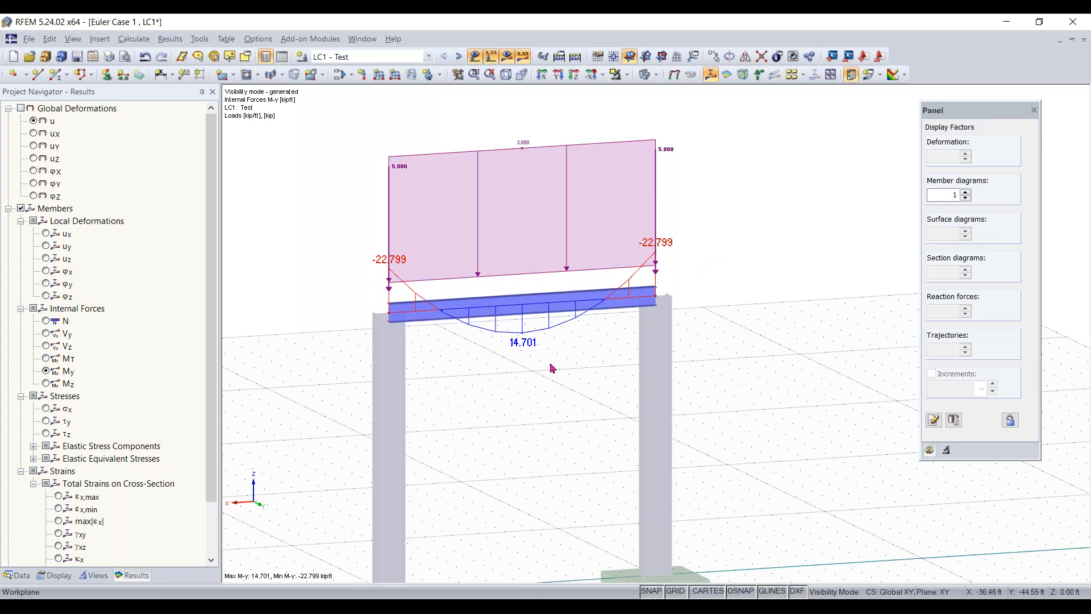
left_click(94, 576)
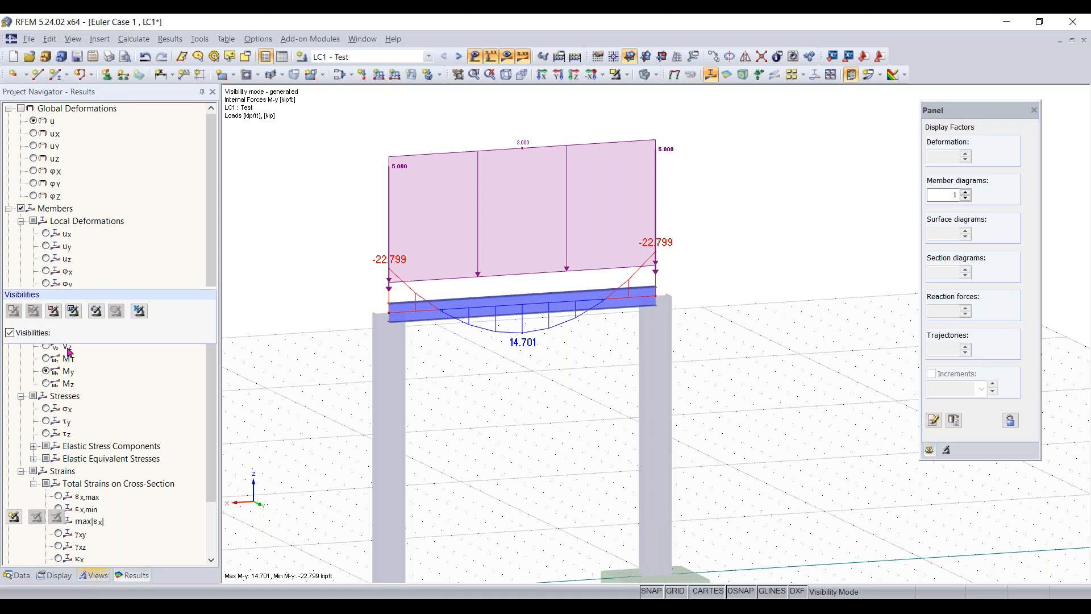
left_click(9, 333)
scroll(498, 425, "down", 3)
scroll(557, 299, "up", 4)
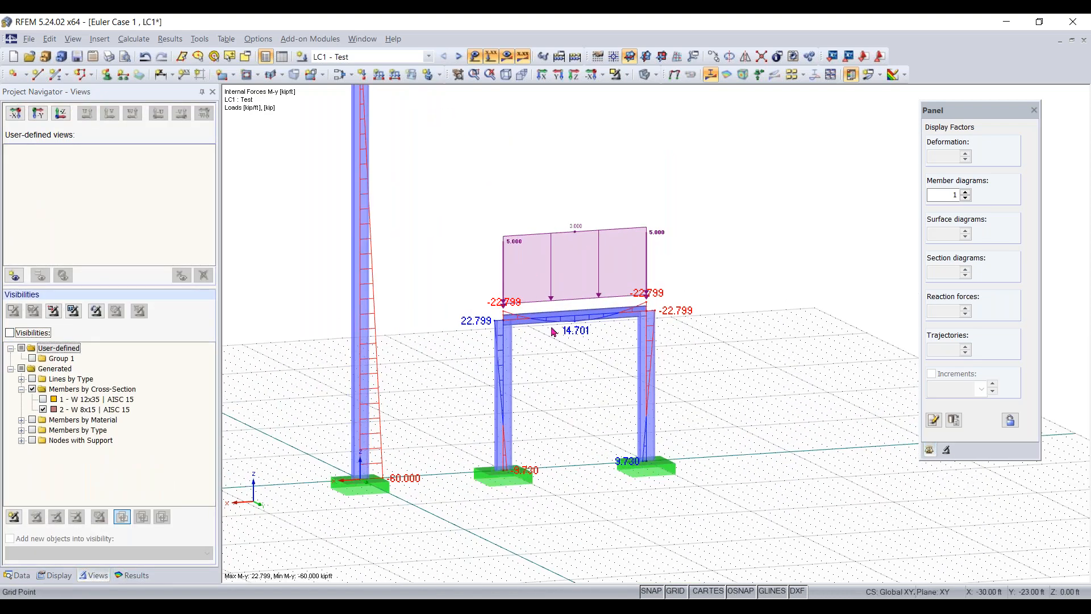
scroll(553, 398, "up", 2)
scroll(554, 398, "up", 1)
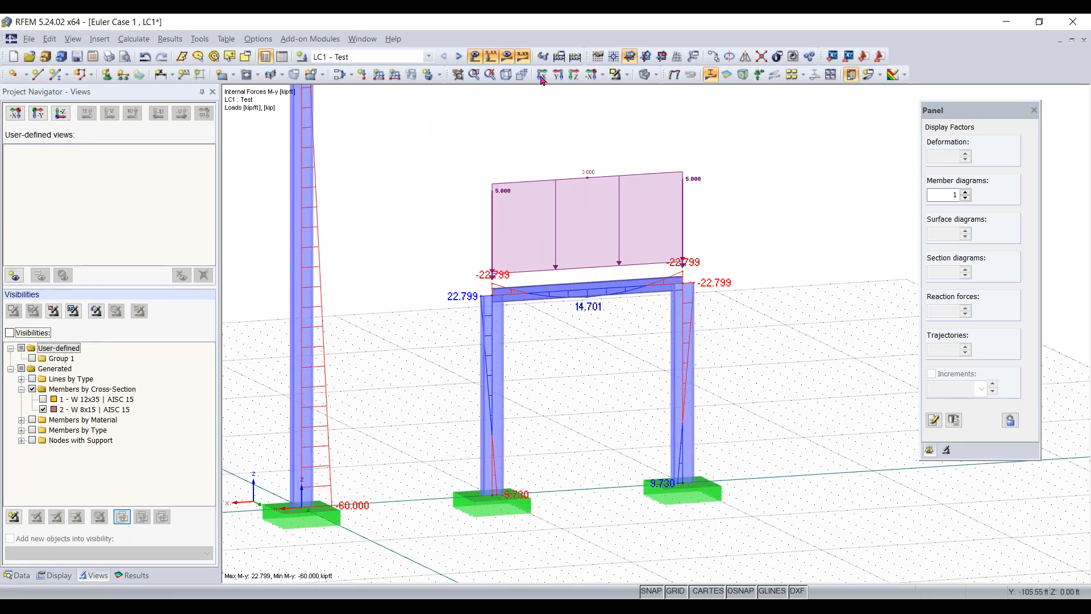
- Switch from load case LC1 to the RF-STABILITY CA1 case, calculate it and display the first eigenvector
left_click(388, 58)
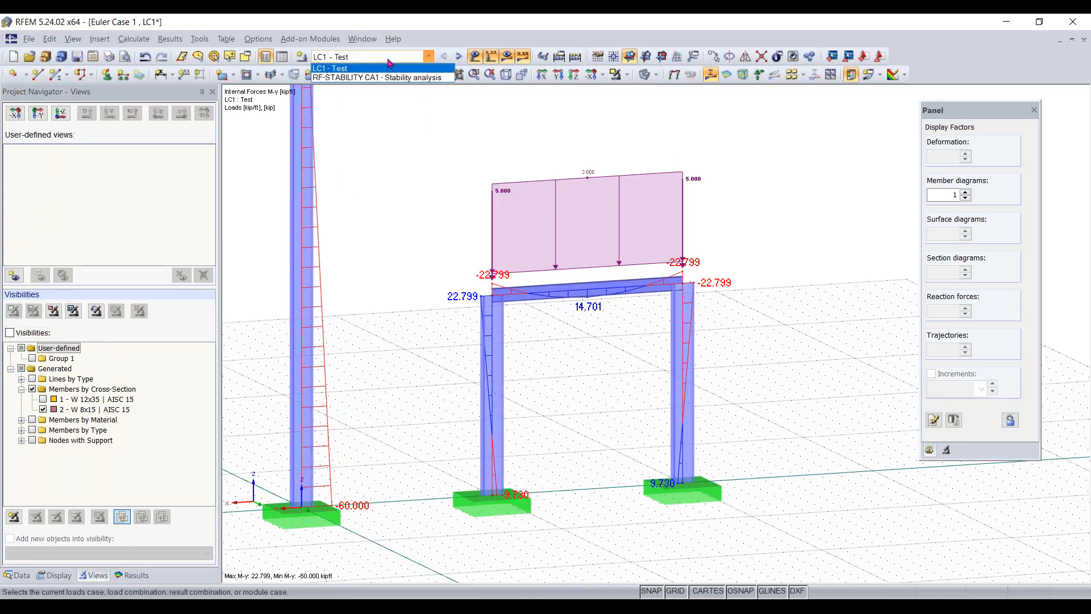
left_click(362, 77)
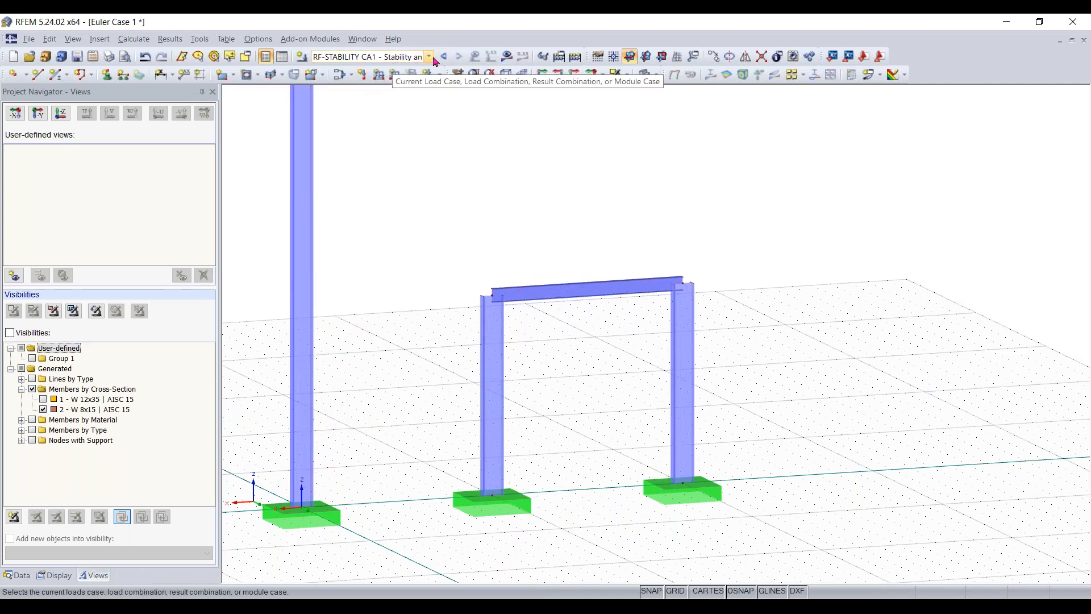
left_click(458, 57)
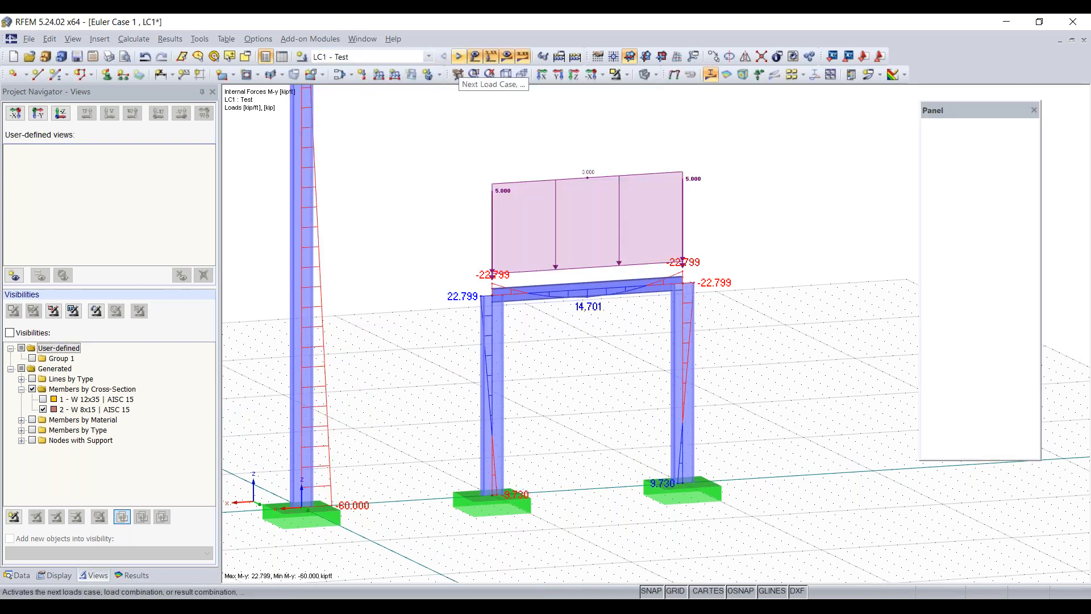
left_click(458, 57)
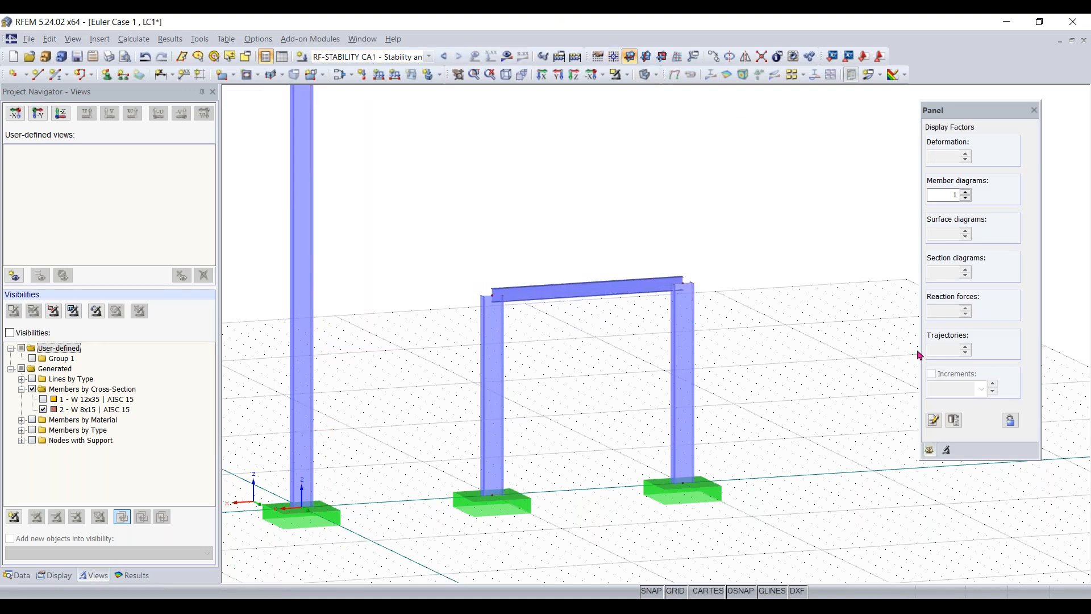
left_click(506, 56)
left_click(564, 336)
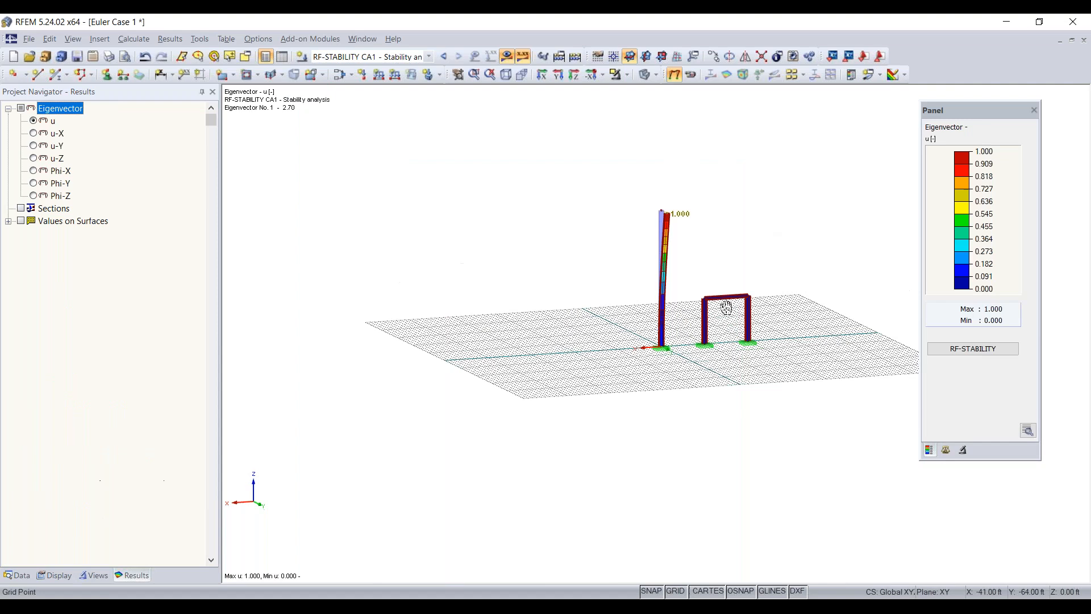
- Select the portal frame with its supports and limit the visibility to these selected objects
scroll(748, 328, "up", 5)
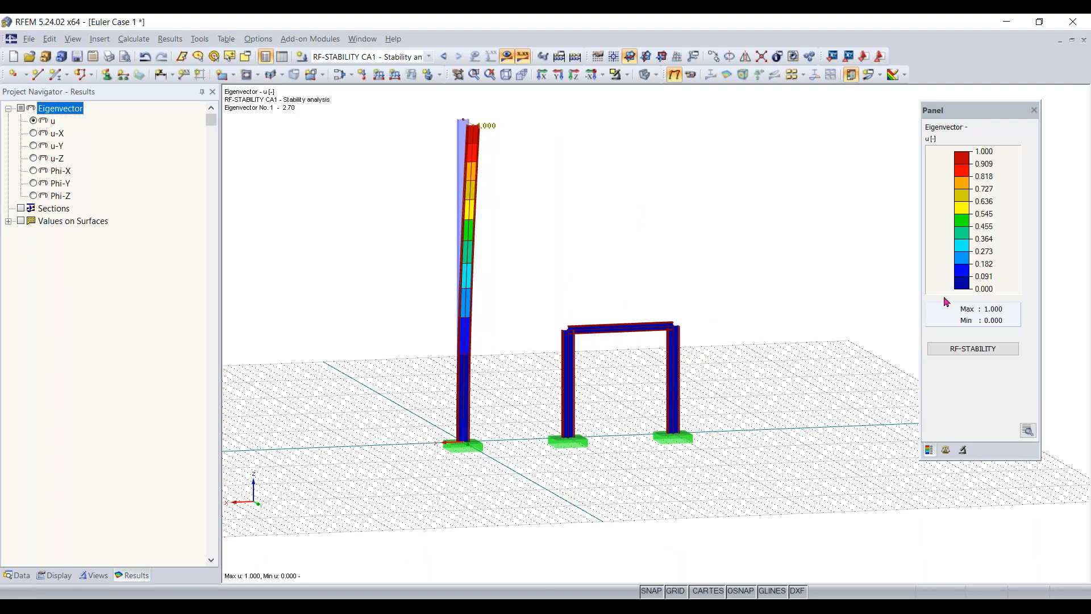
left_click(962, 452)
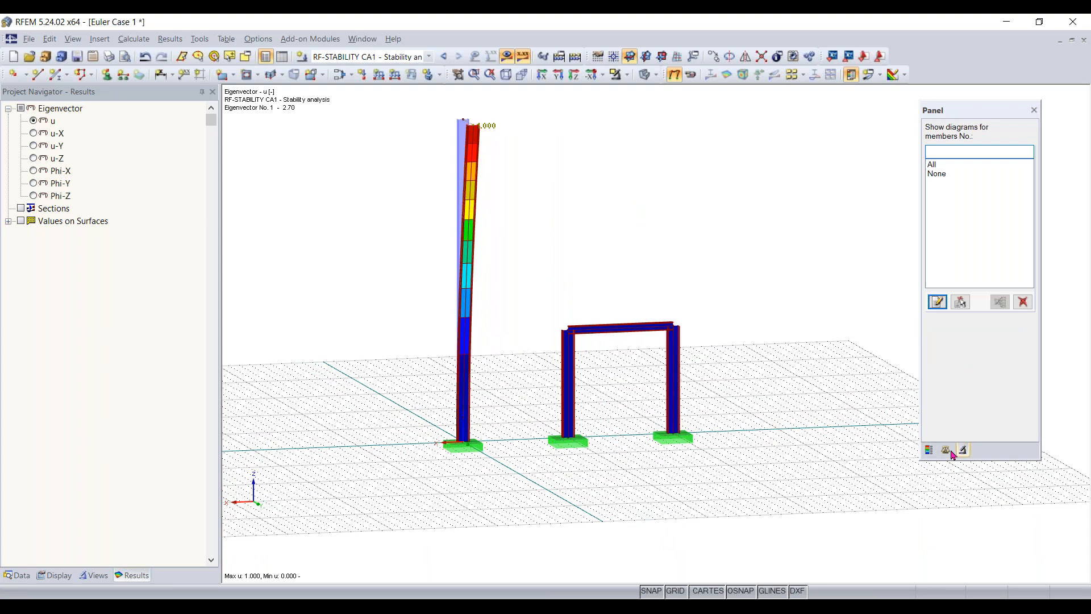
left_click(947, 452)
left_click_drag(750, 258, 521, 482)
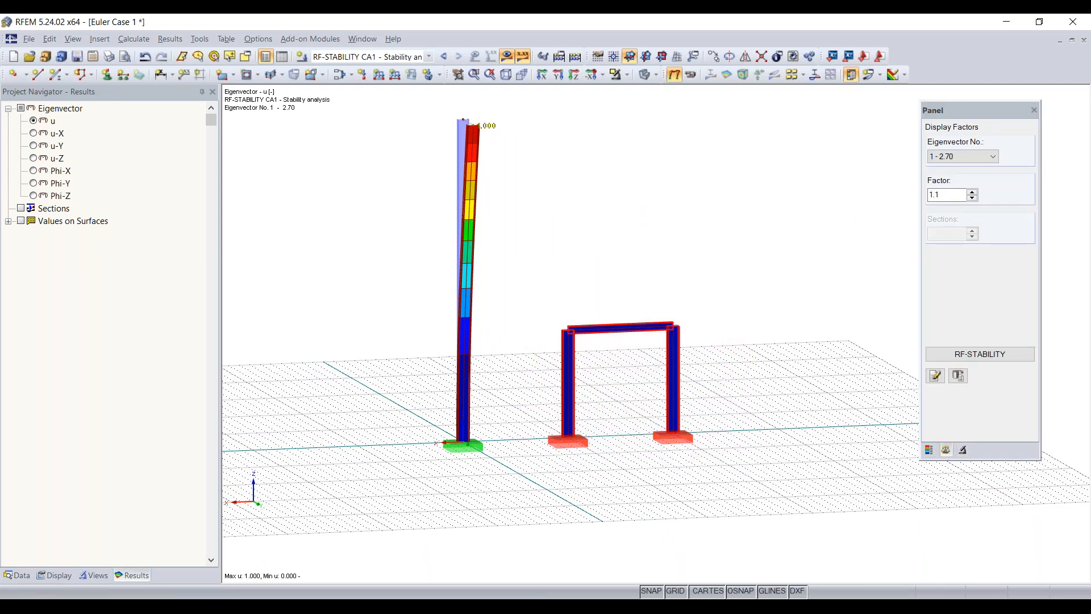
left_click(618, 76)
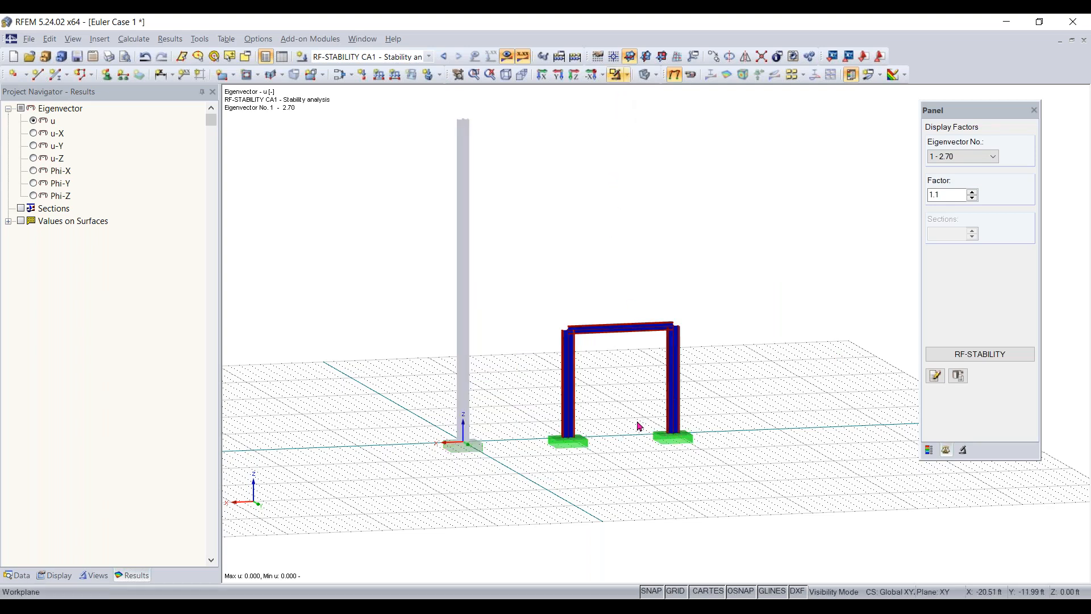
scroll(653, 390, "up", 2)
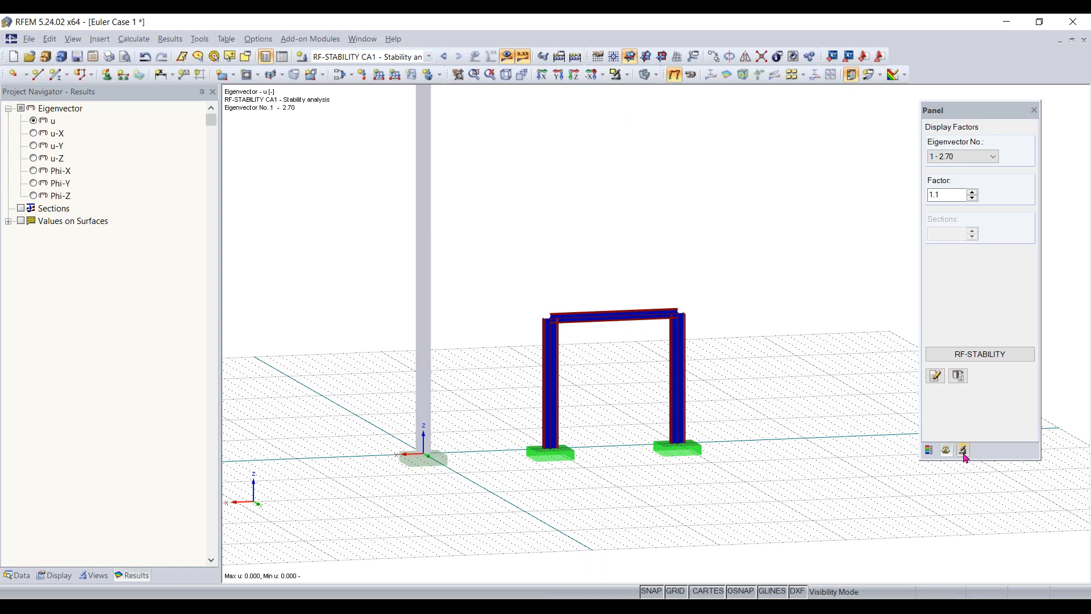
- Turn off the display of hidden objects in the background
right_click(758, 312)
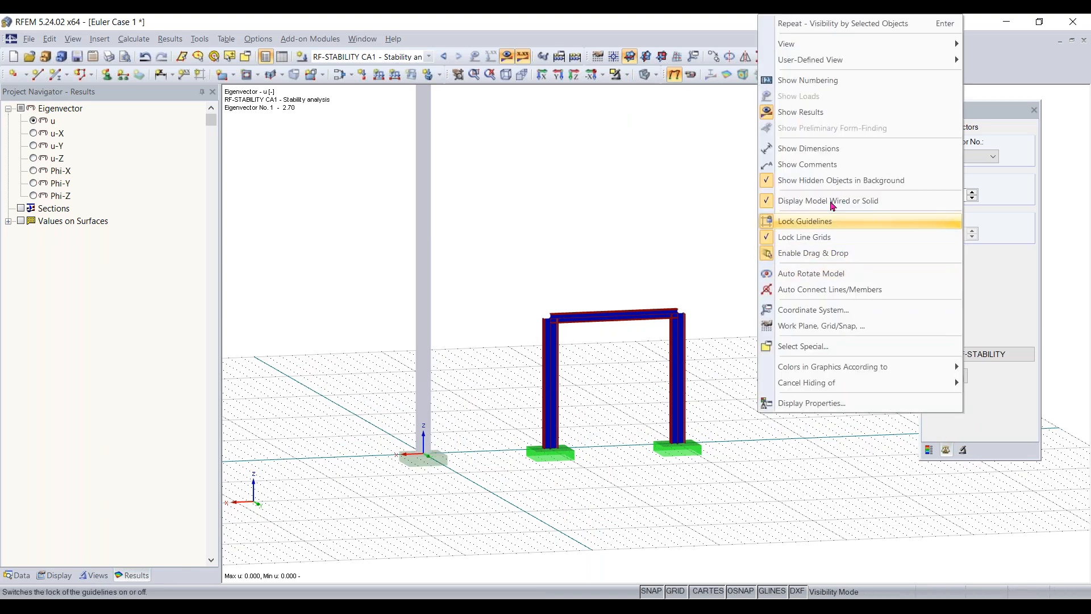
left_click(814, 181)
right_click(810, 254)
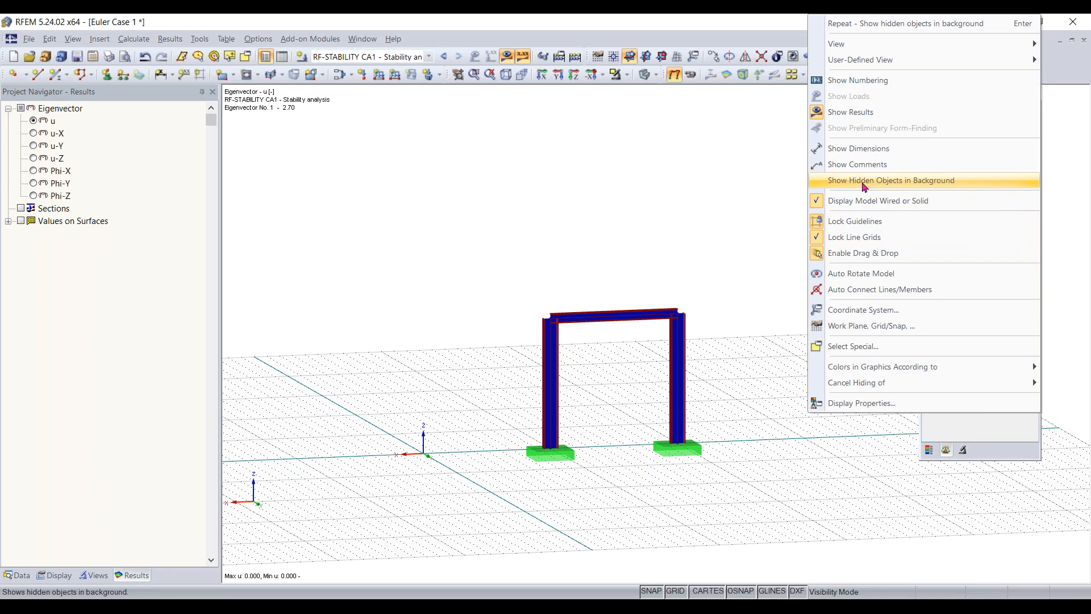
left_click(551, 224)
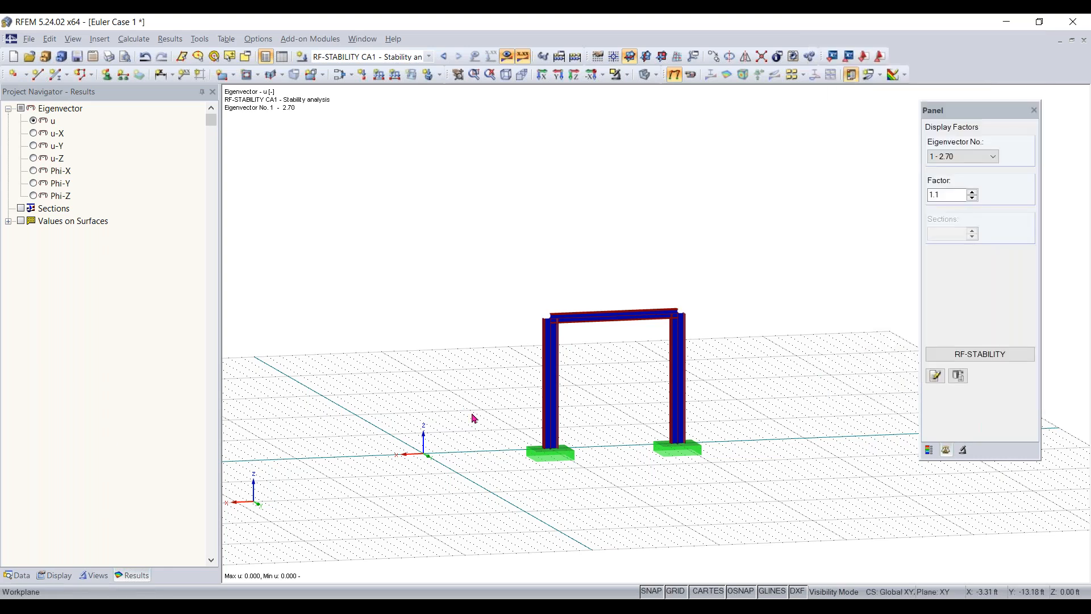
- Filter the eigenvector diagrams to the portal frame's members 2-4 and check the resulting color scale
left_click(963, 450)
left_click(960, 302)
left_click_drag(739, 231, 480, 500)
left_click(962, 303)
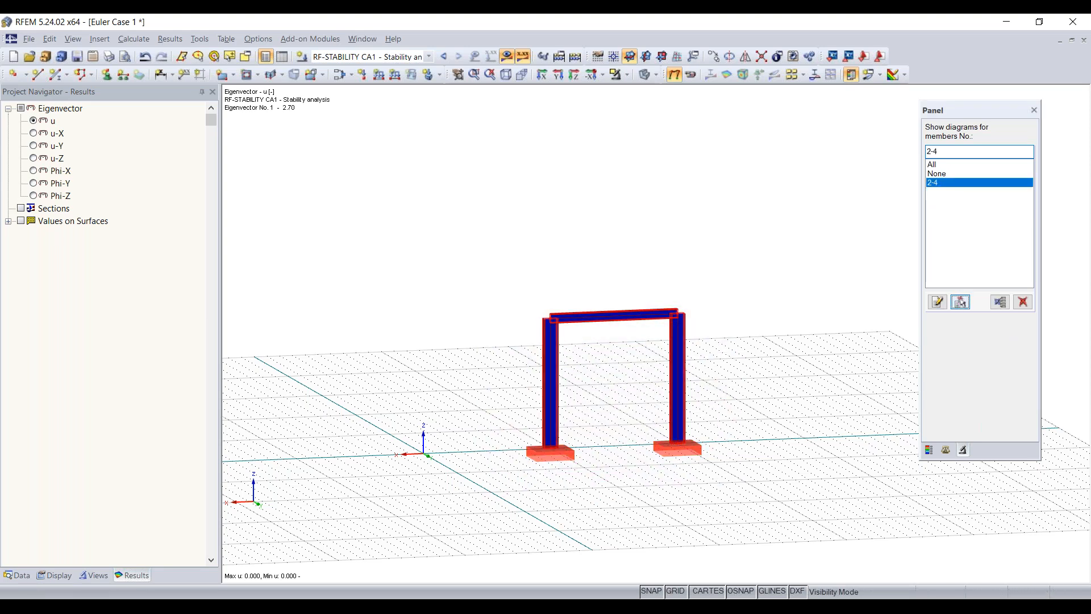
left_click(930, 450)
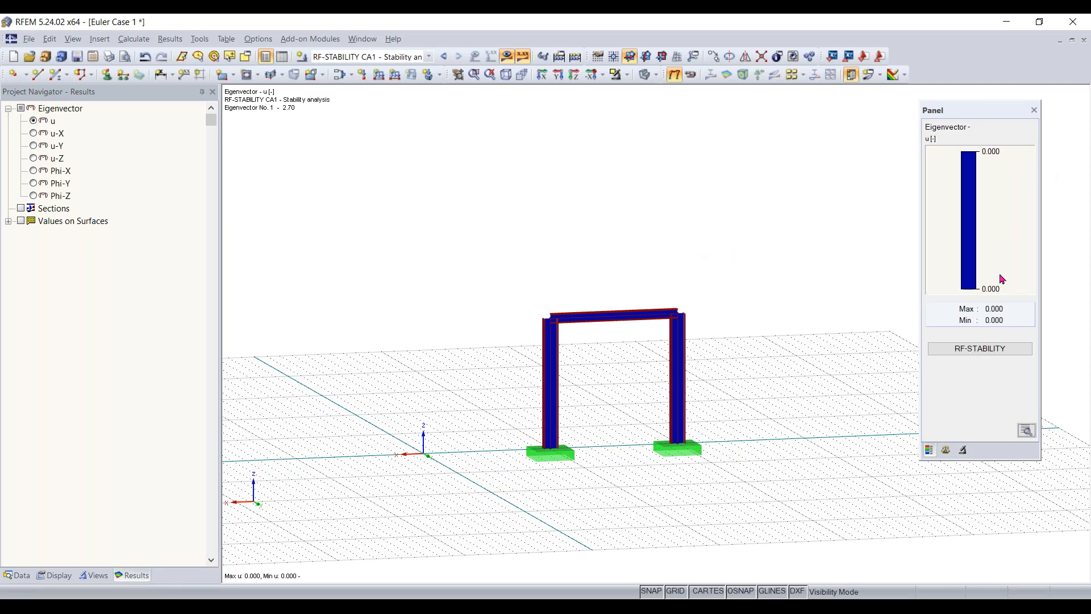
- Review the critical load factors and general data of the RF-STABILITY case, then close the module
left_click(992, 348)
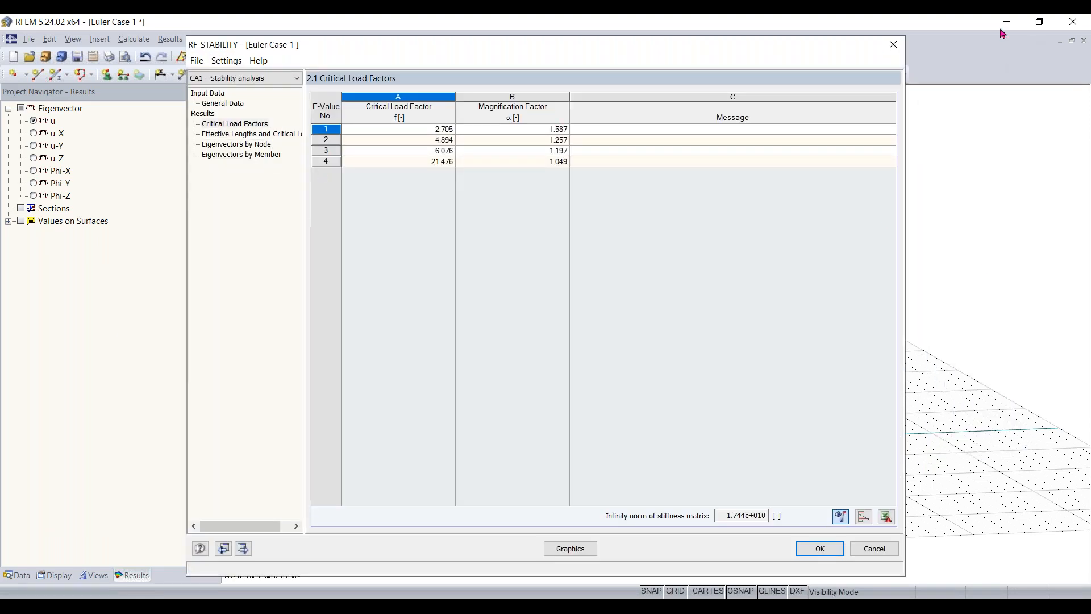
left_click(223, 103)
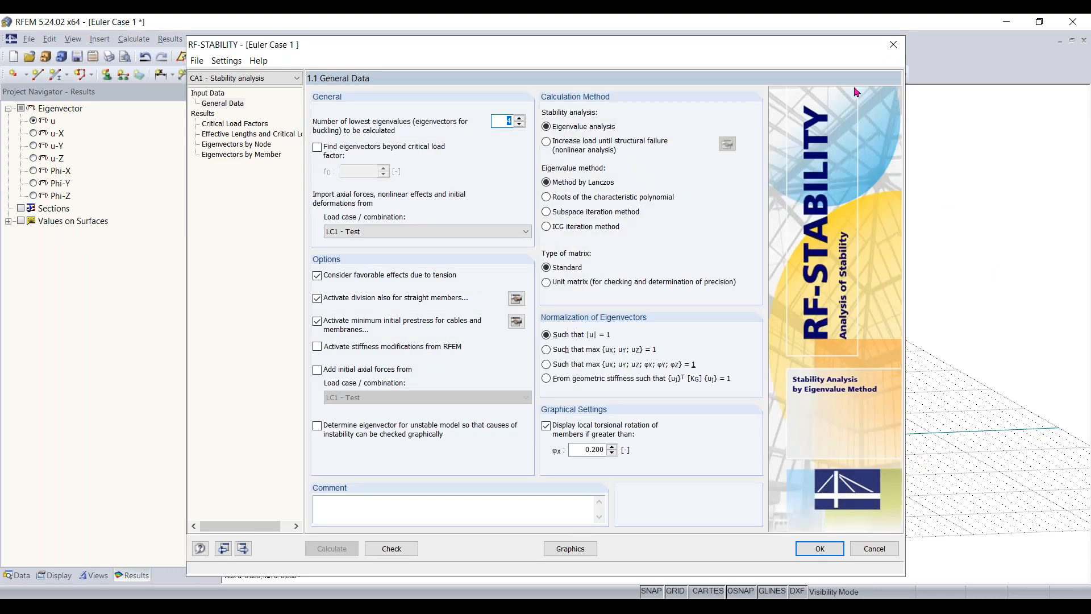
left_click(894, 46)
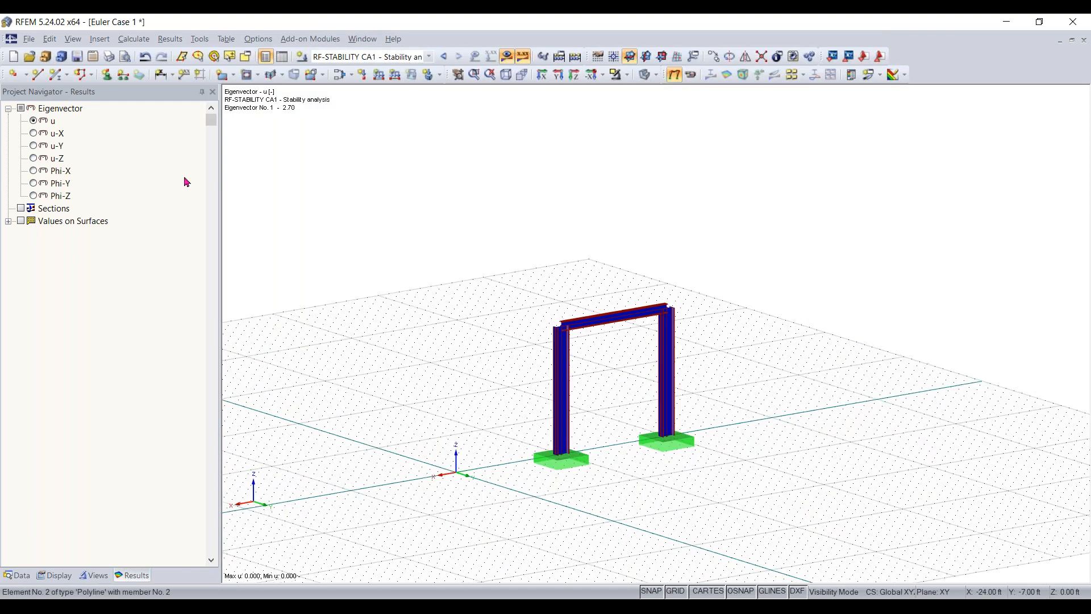
- Cancel the visibility mode and show the result diagrams for all members
left_click(620, 75)
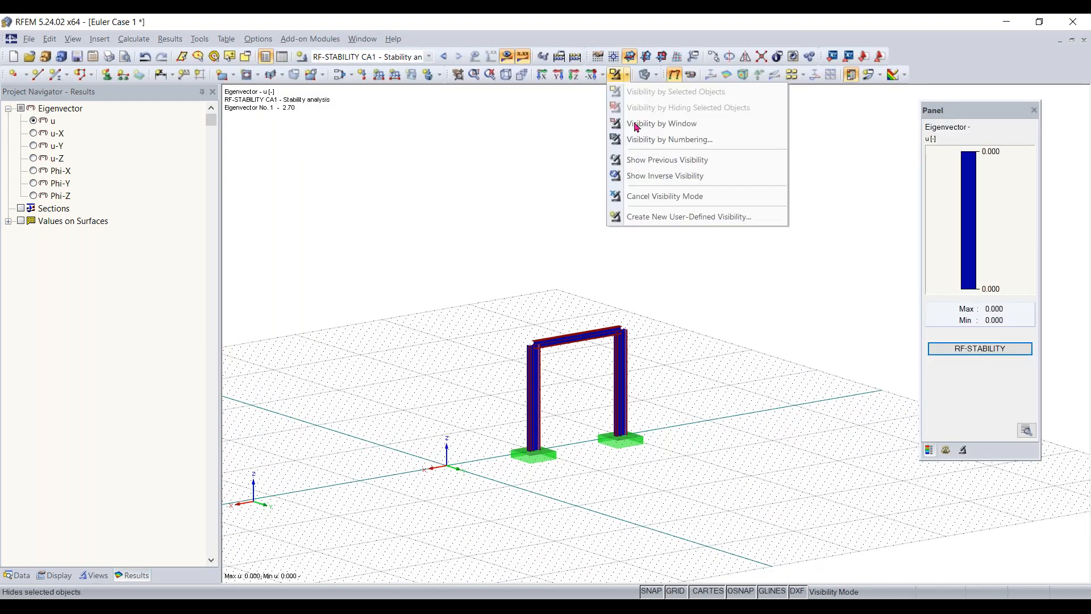
left_click(666, 196)
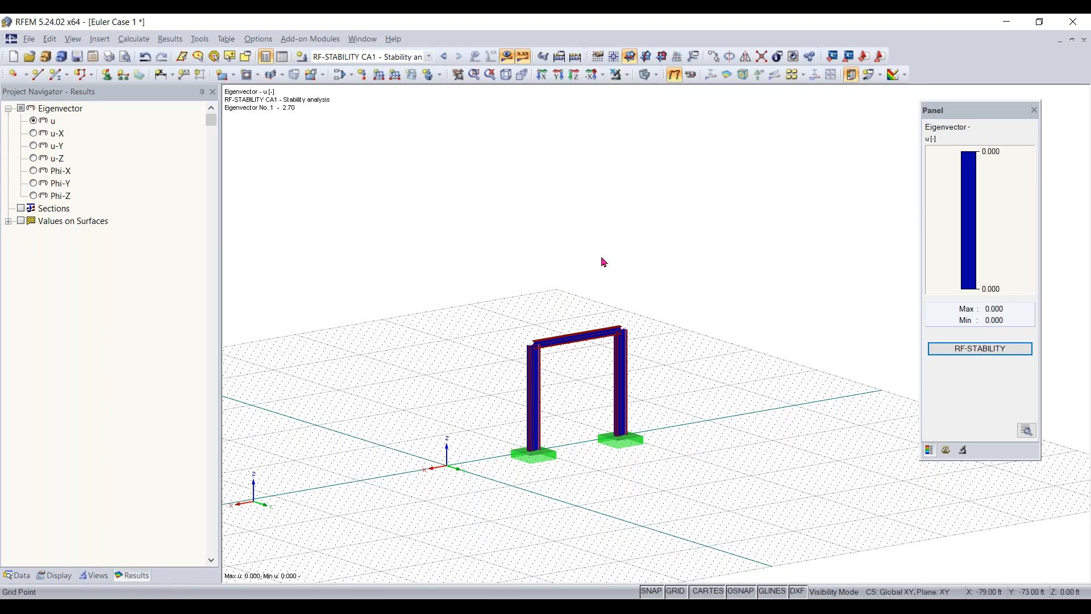
left_click(963, 449)
left_click(934, 165)
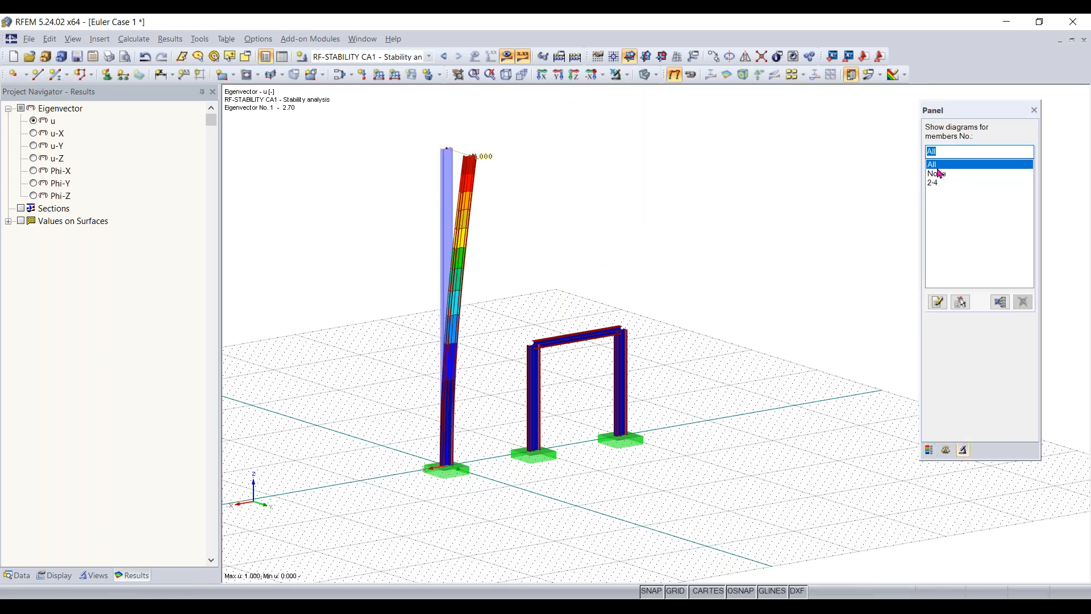
left_click(937, 173)
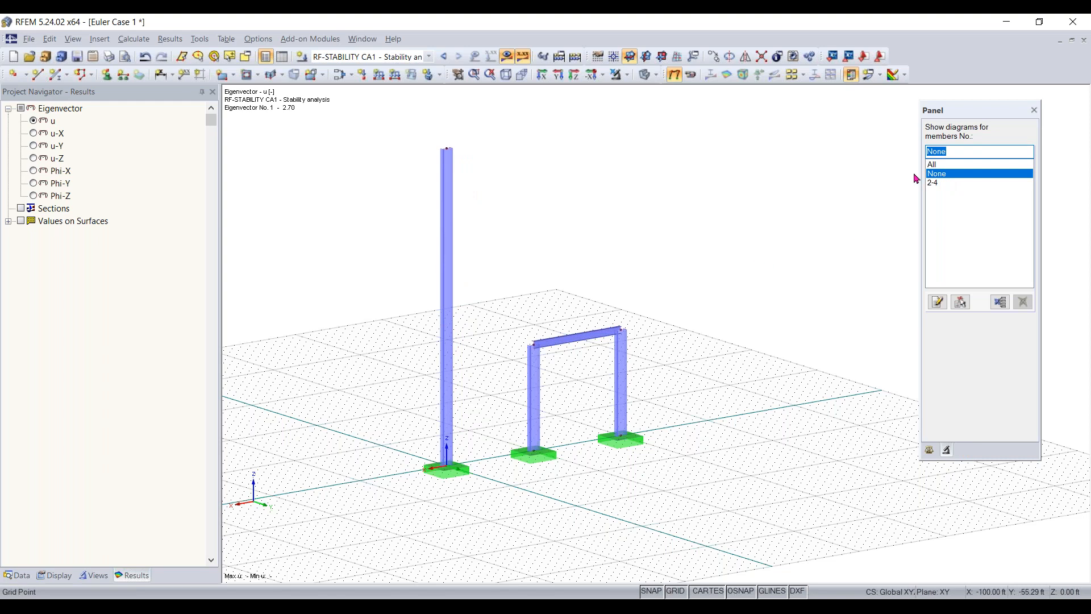
left_click(932, 165)
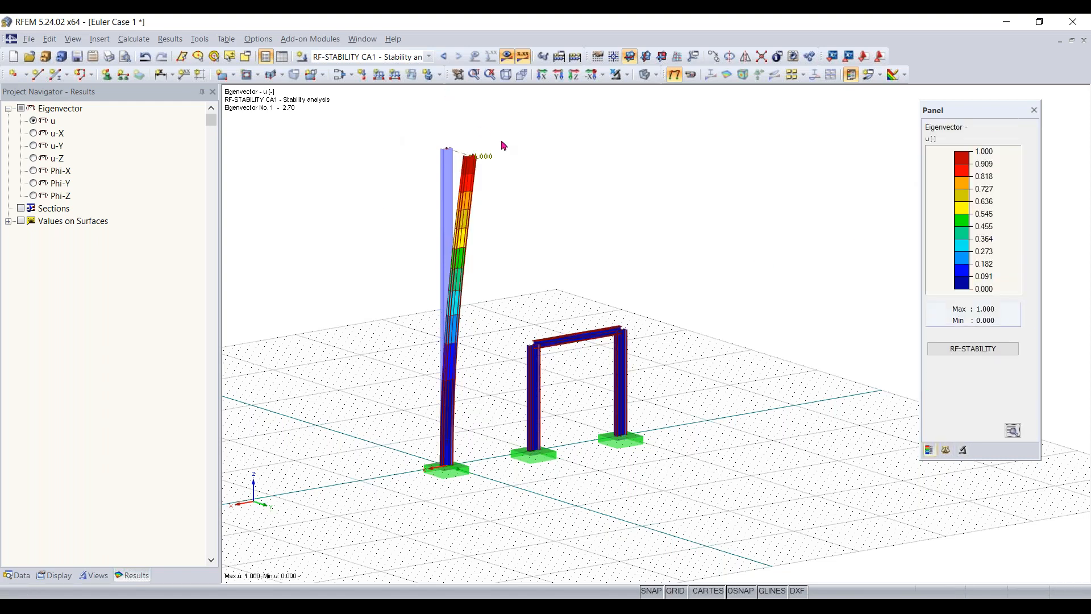
- Delete the tall single column together with its base support
left_click_drag(507, 131, 370, 483)
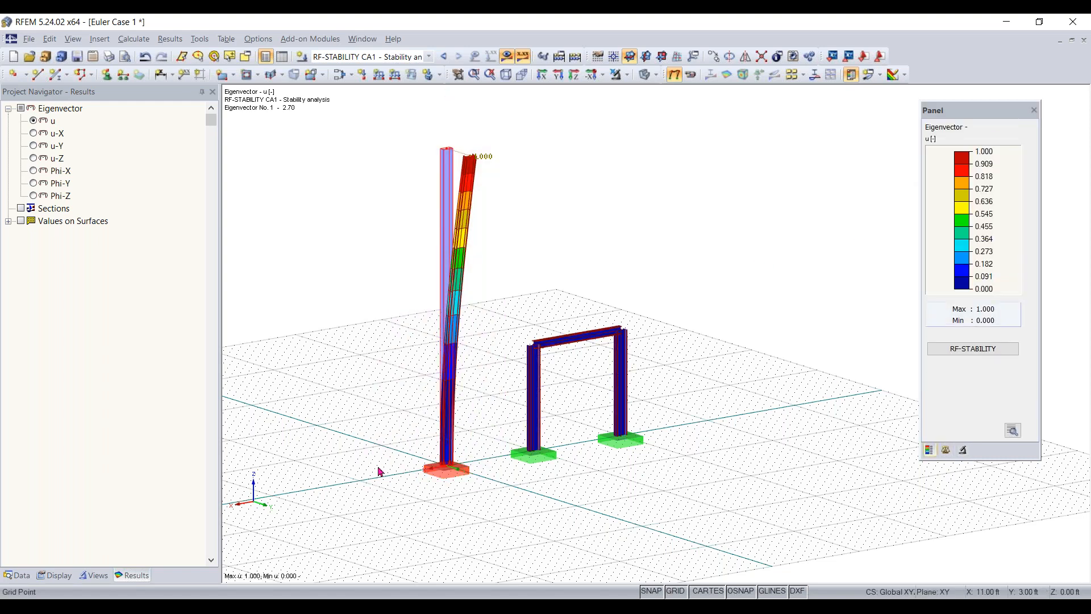
key("Delete")
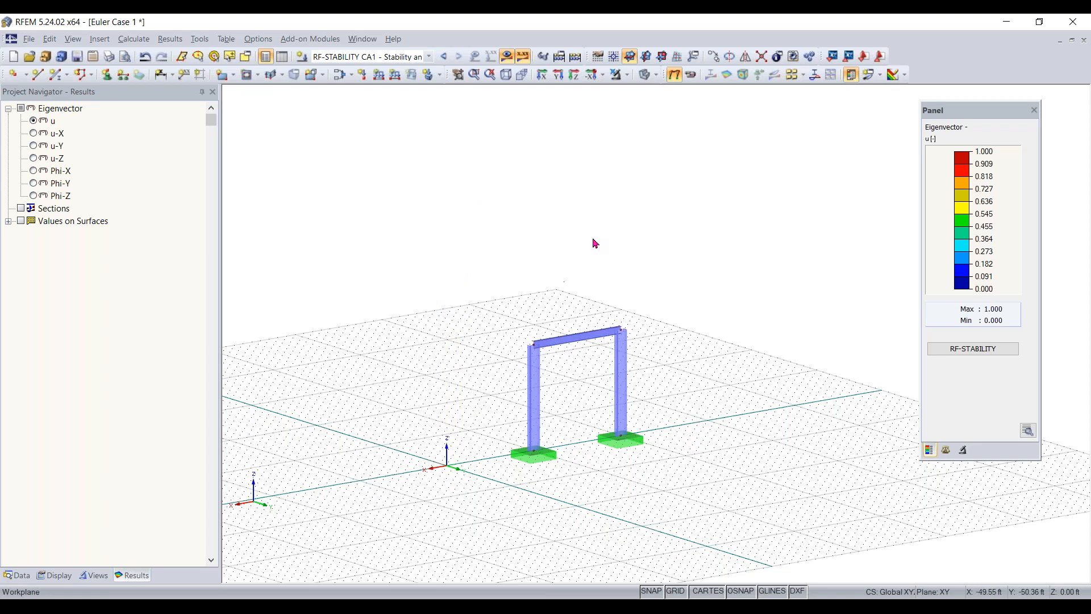
scroll(583, 464, "up", 2)
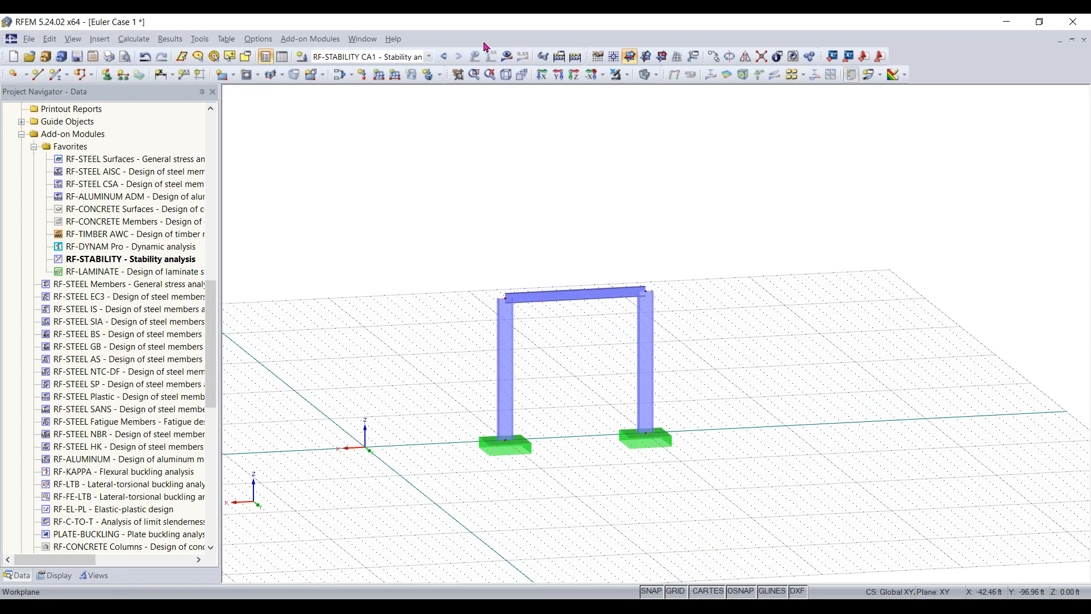
- Recalculate the RF-STABILITY analysis CA1 with load case LC1 for the remaining frame and accept the results
double_click(170, 257)
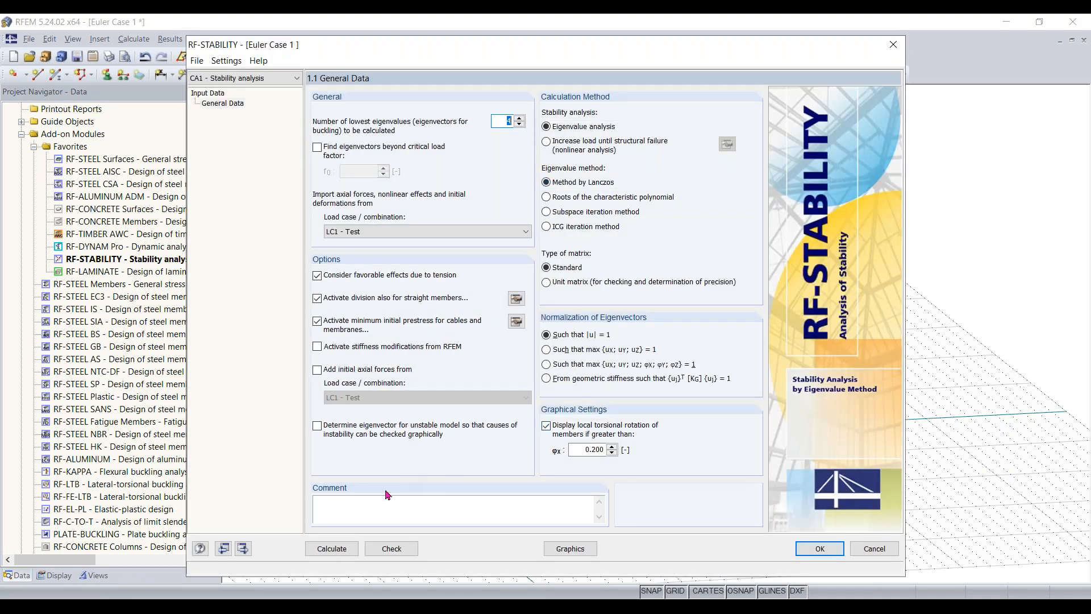
left_click(330, 549)
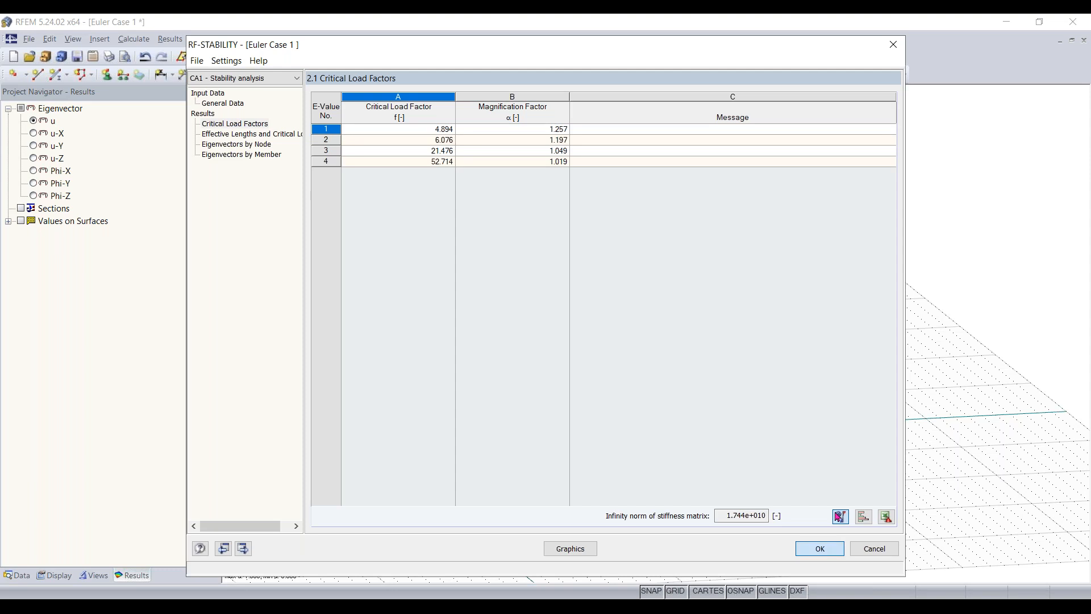
left_click(816, 551)
- Raise the eigenvector display factor to 0.43 and compare the portal frame's first buckling shapes
right_click_drag(540, 386, 607, 329)
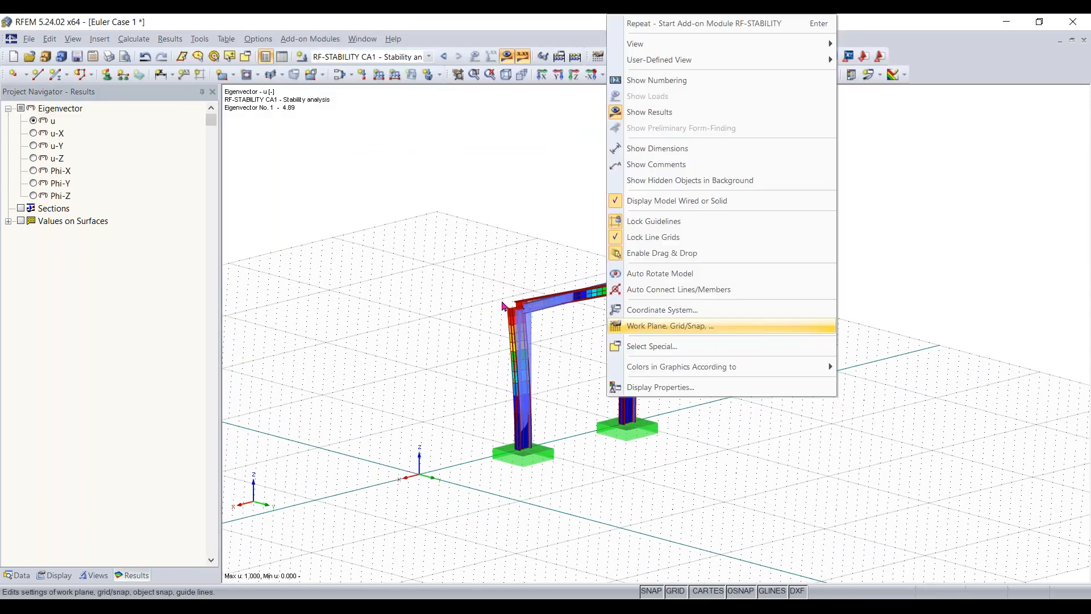
left_click(590, 359)
scroll(576, 358, "up", 4)
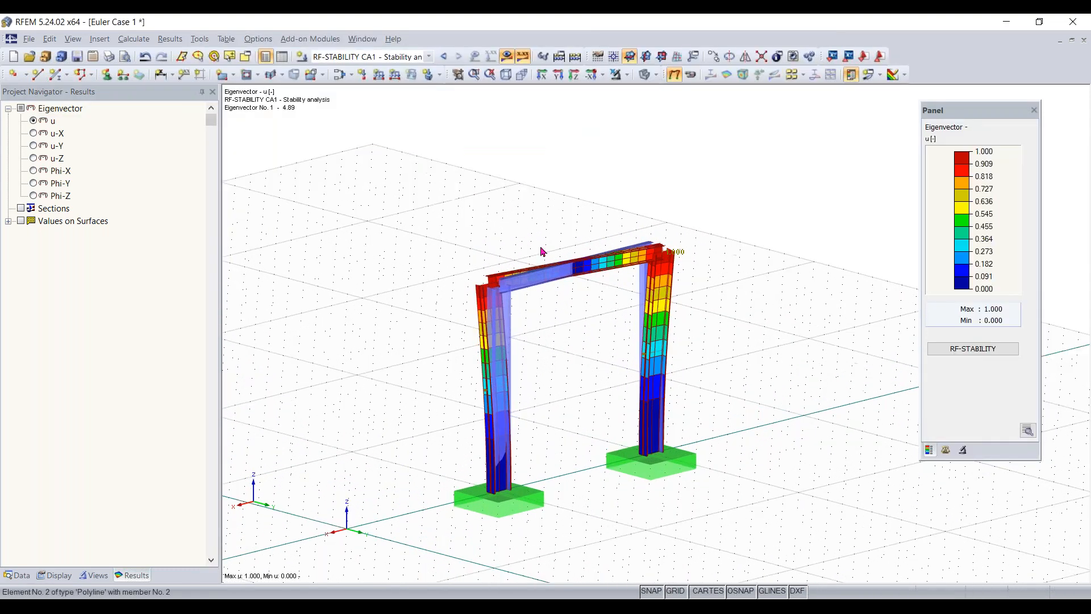
left_click(960, 450)
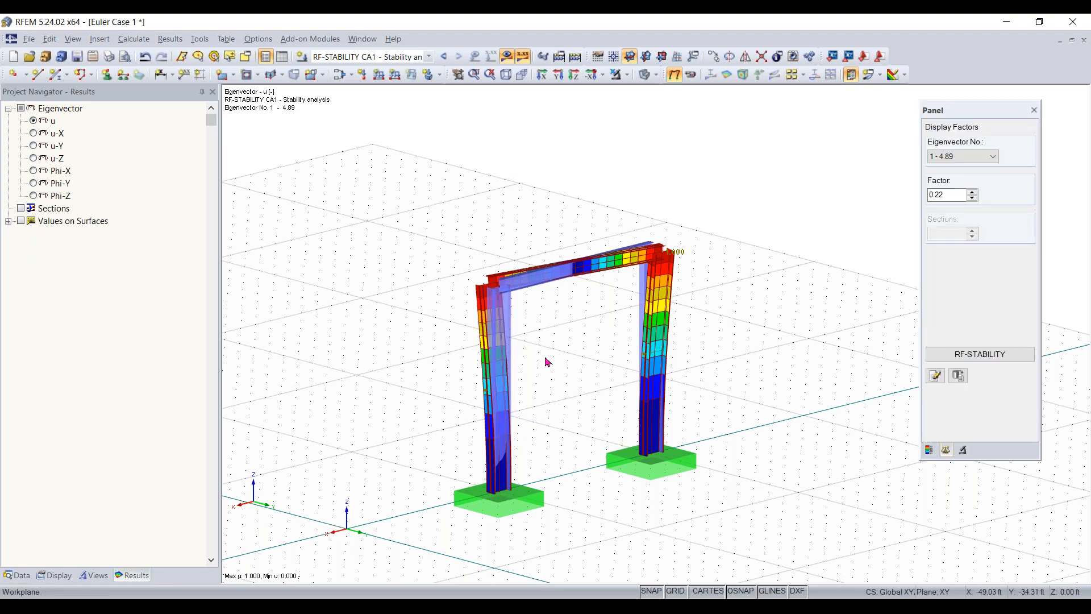
scroll(980, 164, "down", 3)
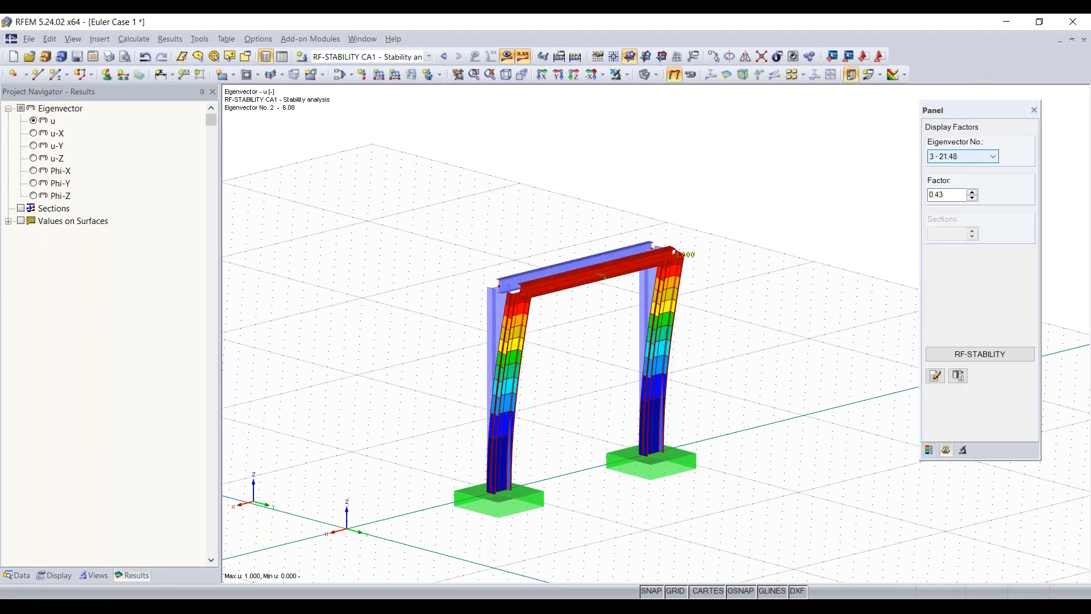
scroll(981, 165, "up", 3)
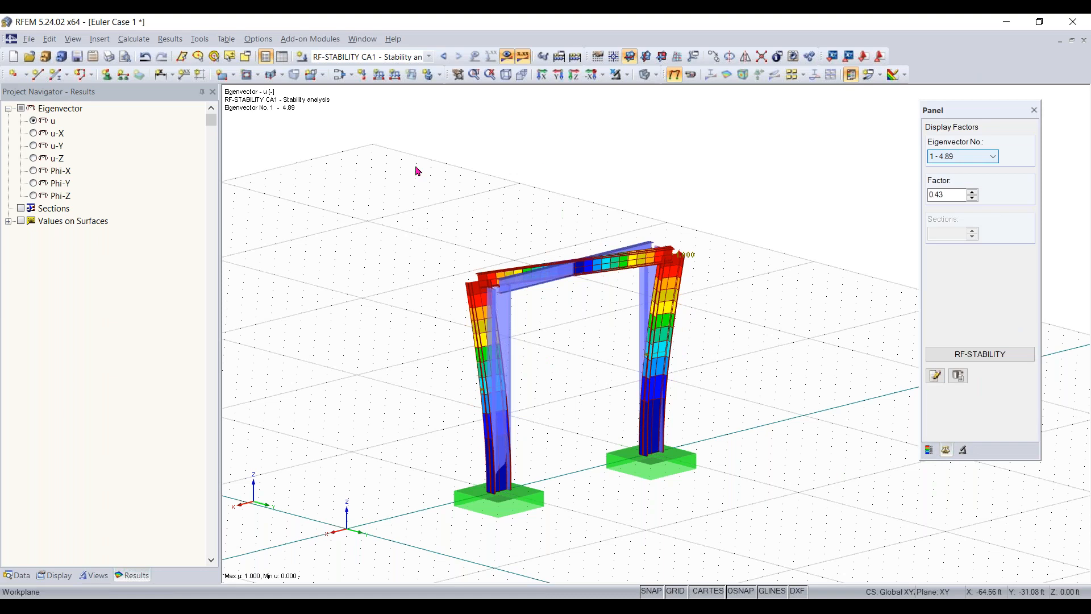
- Examine the frame's buckling shapes for eigenvectors 1 to 4 and return to the first eigenvector
middle_click_drag(599, 426, 719, 437, "ctrl")
right_click(872, 245)
left_click(948, 157)
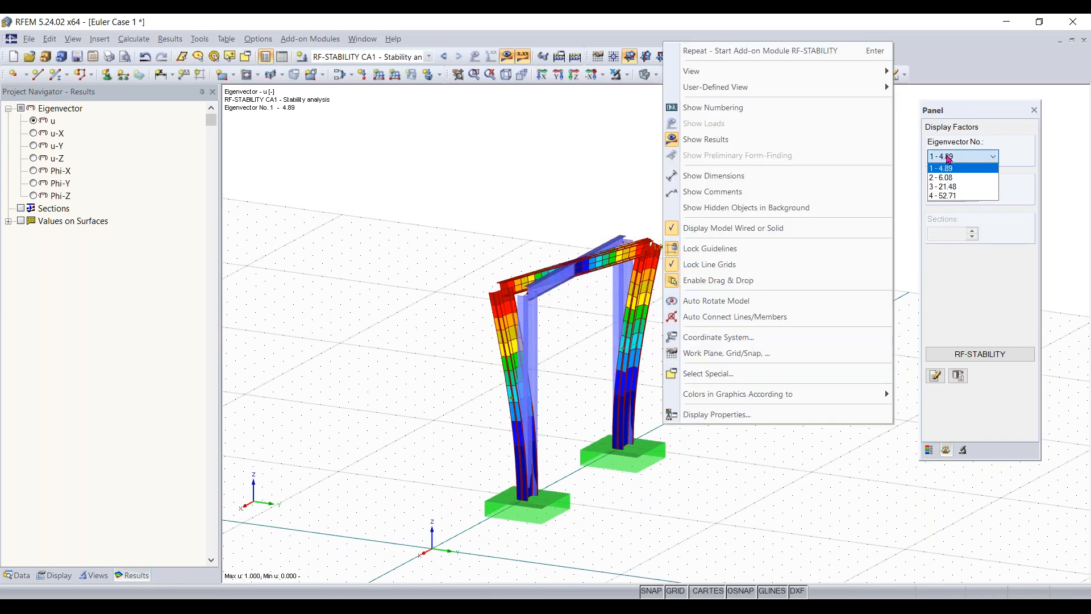
left_click(941, 168)
left_click(944, 168)
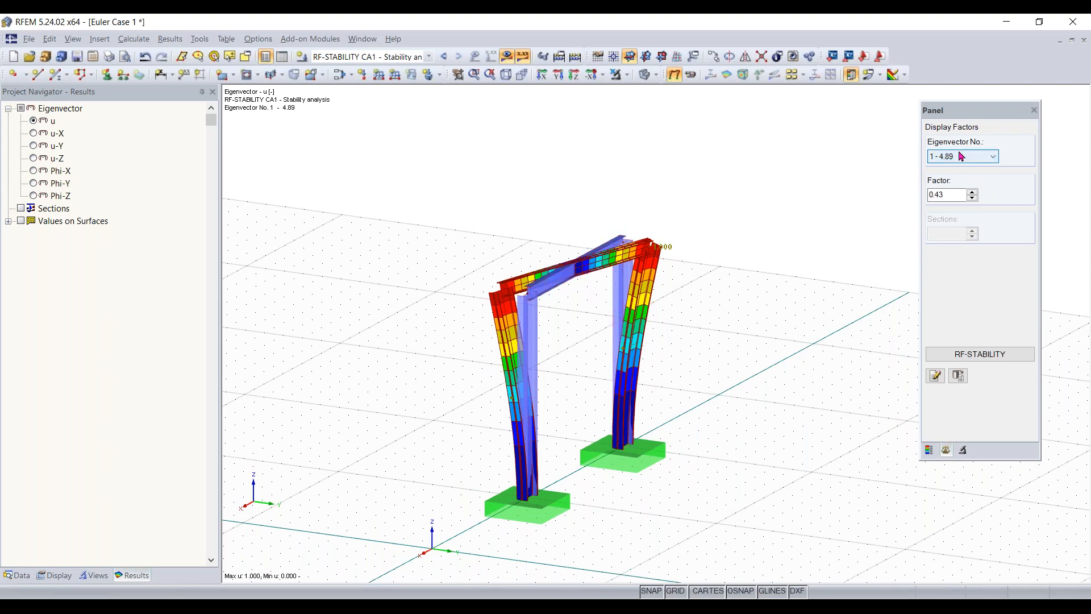
scroll(959, 152, "down", 1)
scroll(960, 157, "down", 1)
scroll(960, 157, "down", 1)
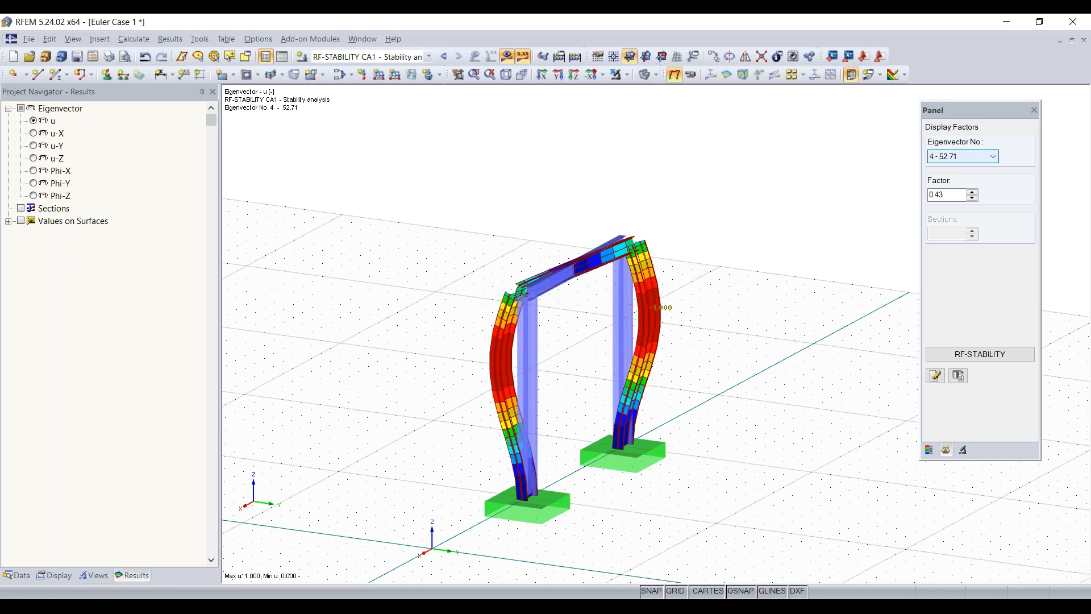
scroll(961, 158, "up", 3)
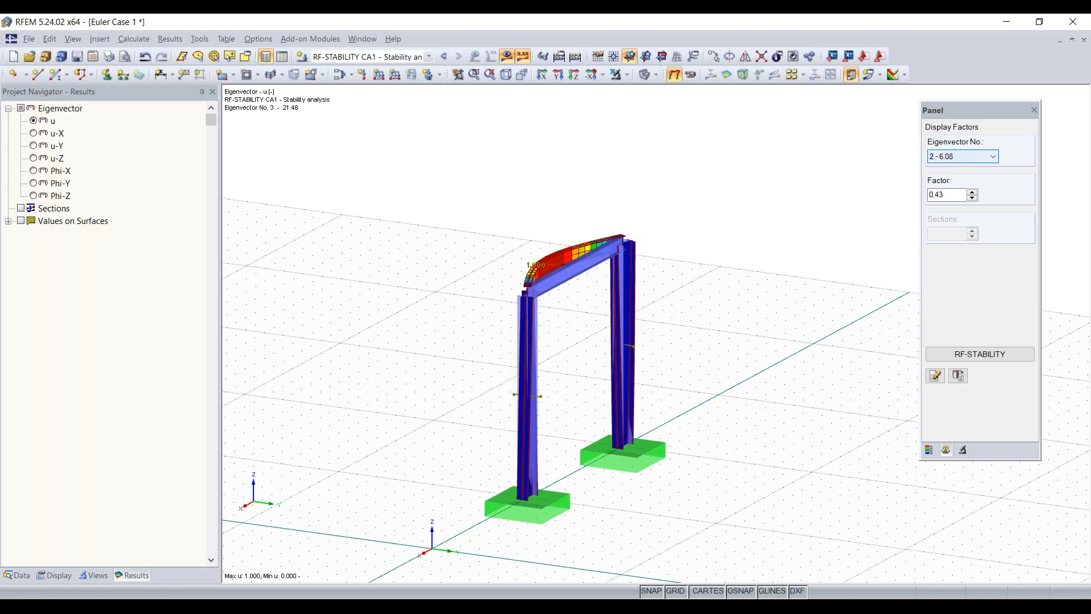
left_click(961, 158)
left_click(961, 168)
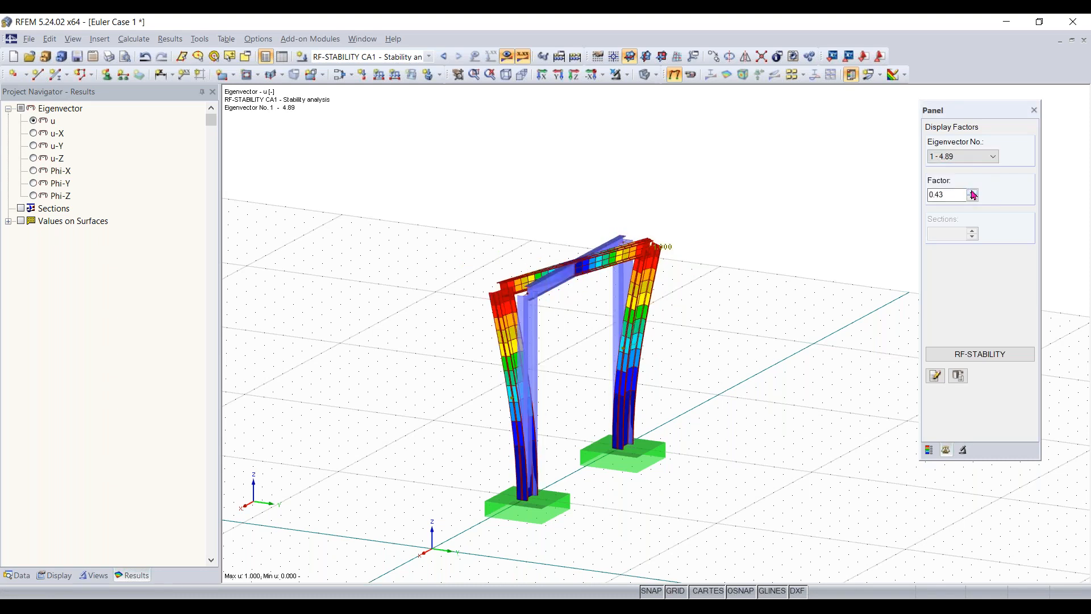
- Increase the display factor to 0.93 and compare the exaggerated eigenvectors, ending on the first one
left_click(972, 192)
left_click(972, 192)
scroll(966, 161, "down", 1)
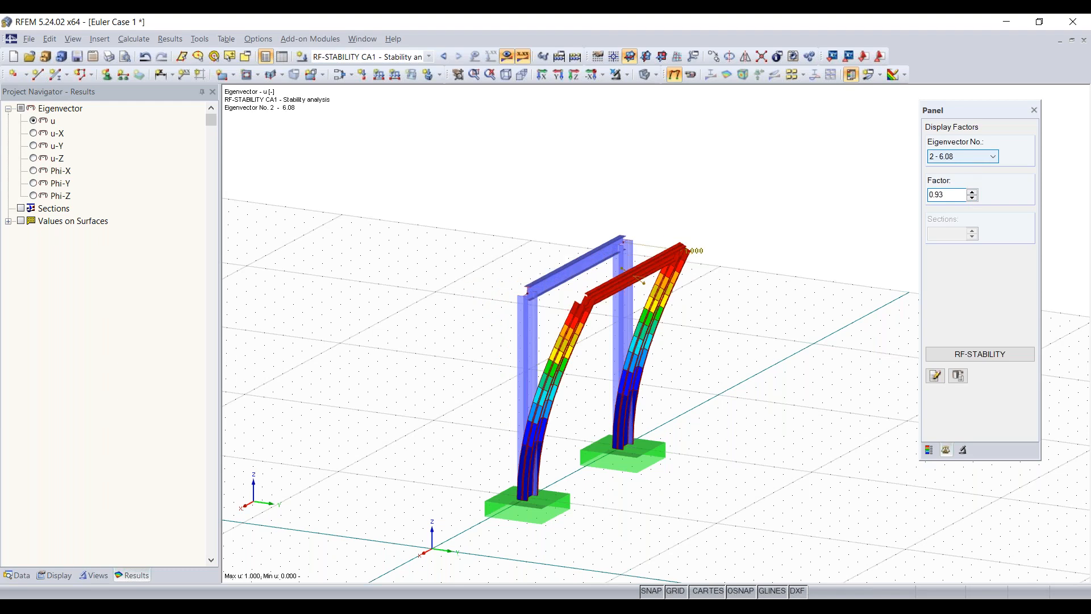
scroll(961, 159, "down", 2)
scroll(961, 158, "up", 3)
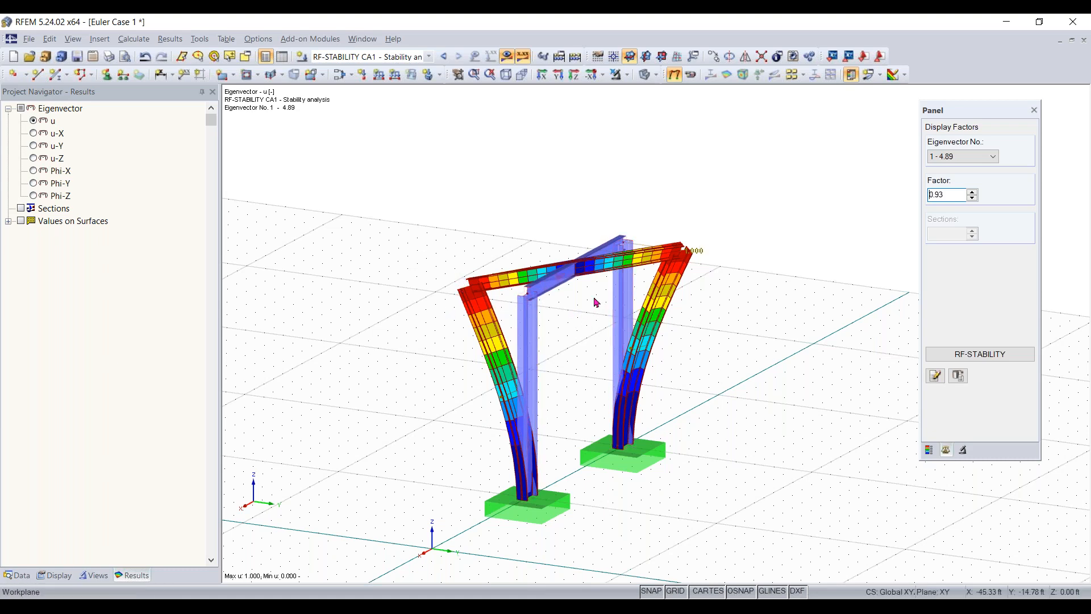
scroll(594, 305, "up", 1)
middle_click_drag(563, 320, 514, 312, "ctrl")
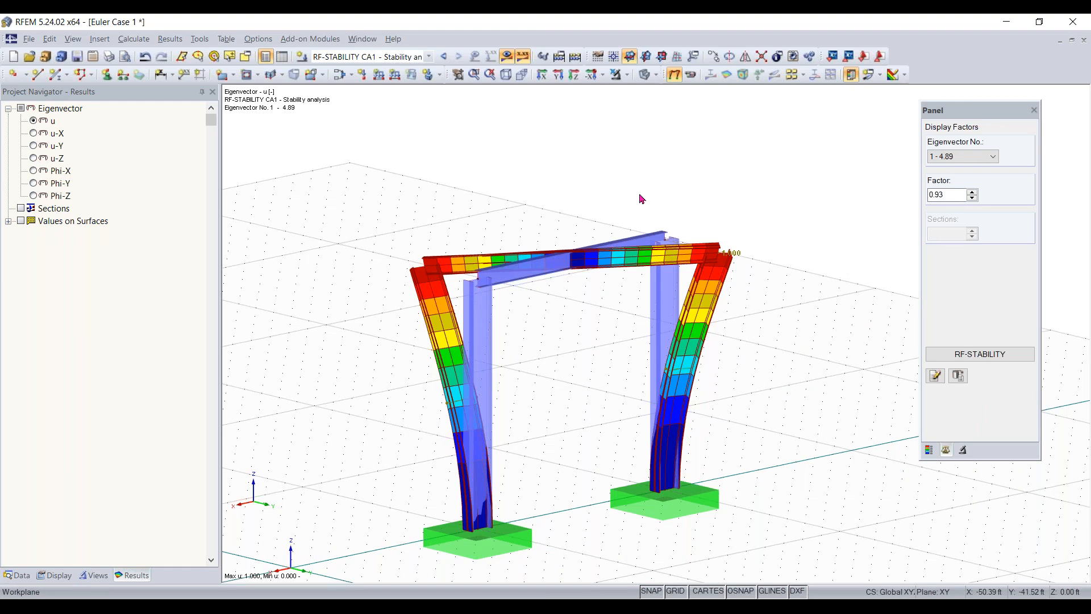
right_click(571, 187)
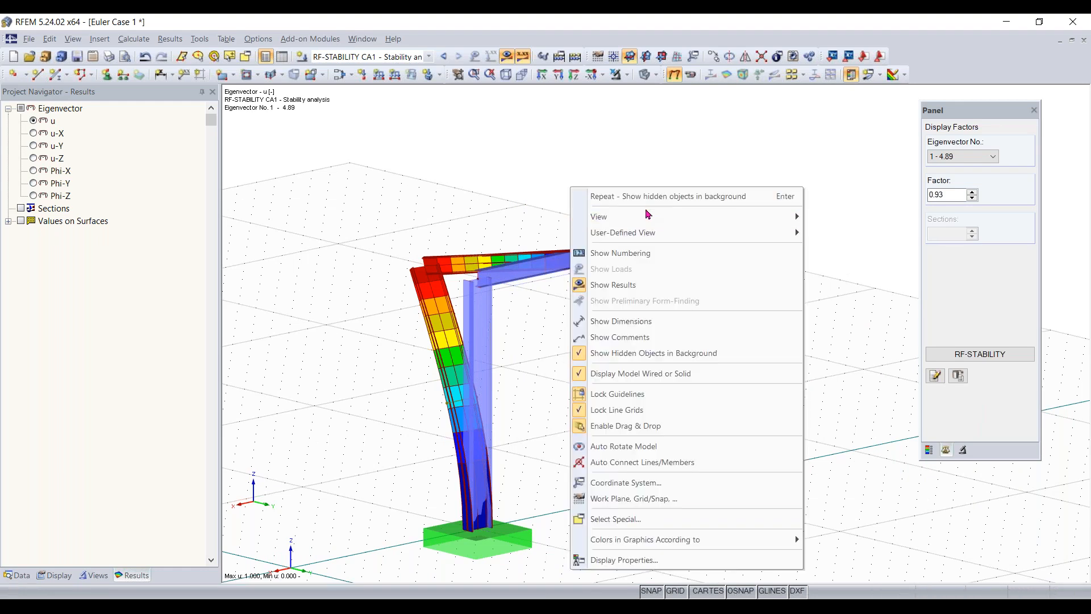
left_click(682, 375)
left_click_drag(705, 185, 719, 131)
- Add a new nodal support type on the frame's two top nodes 4 and 6 that fixes only uY, leaving all other supports and restraints free
left_click(477, 285)
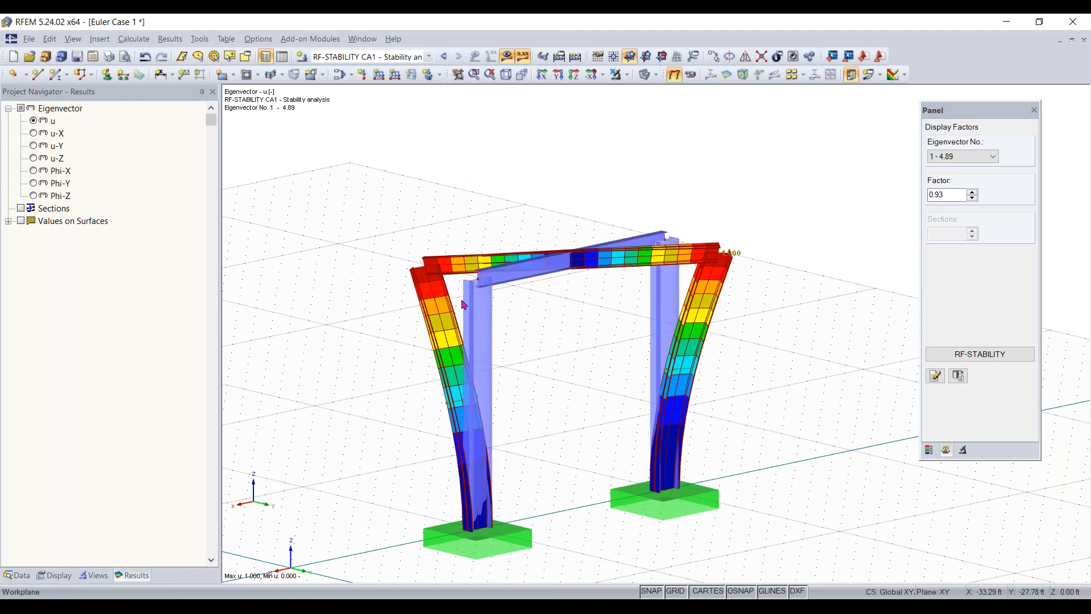
left_click_drag(622, 288, 718, 204)
left_click(106, 75)
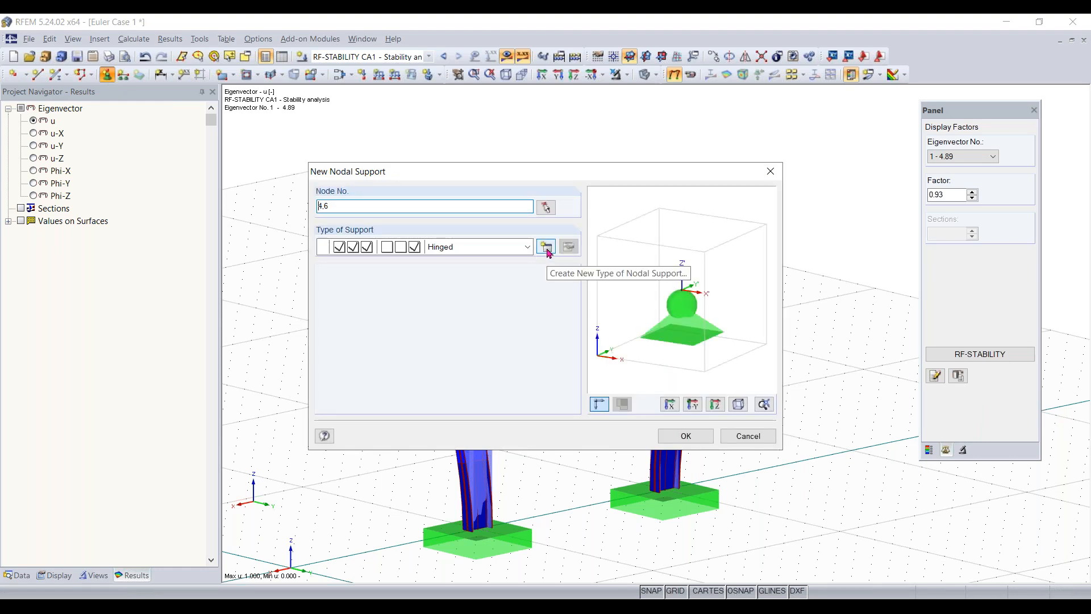
left_click(549, 252)
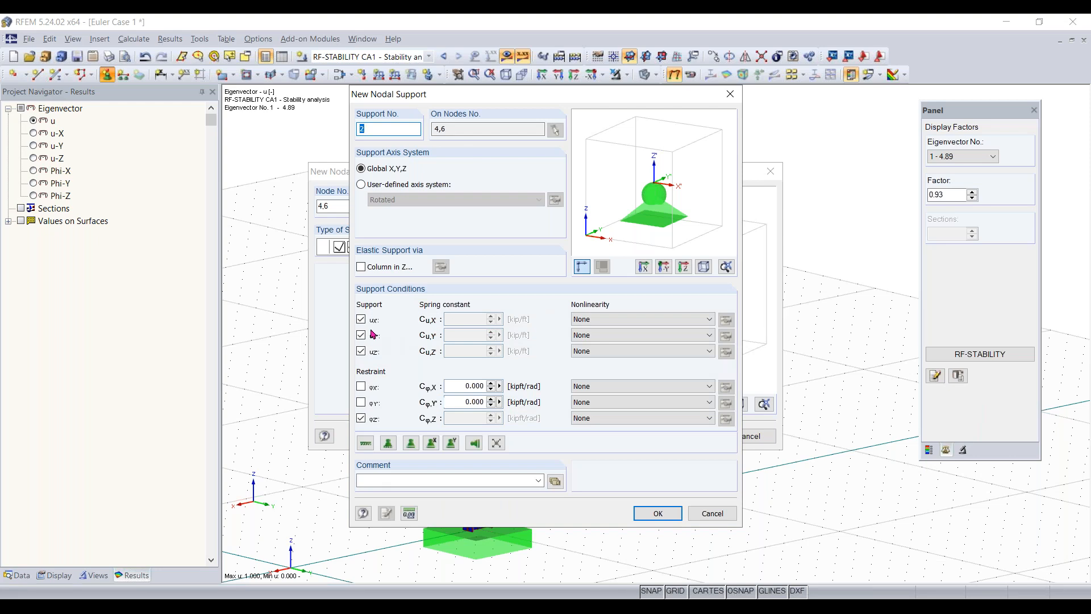
left_click(361, 418)
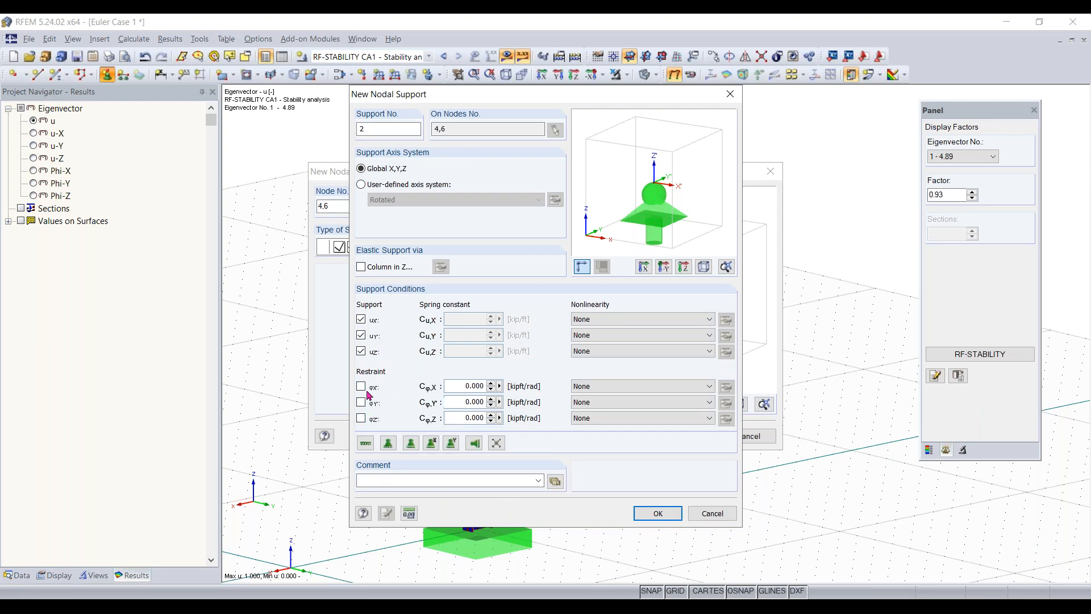
left_click(361, 336)
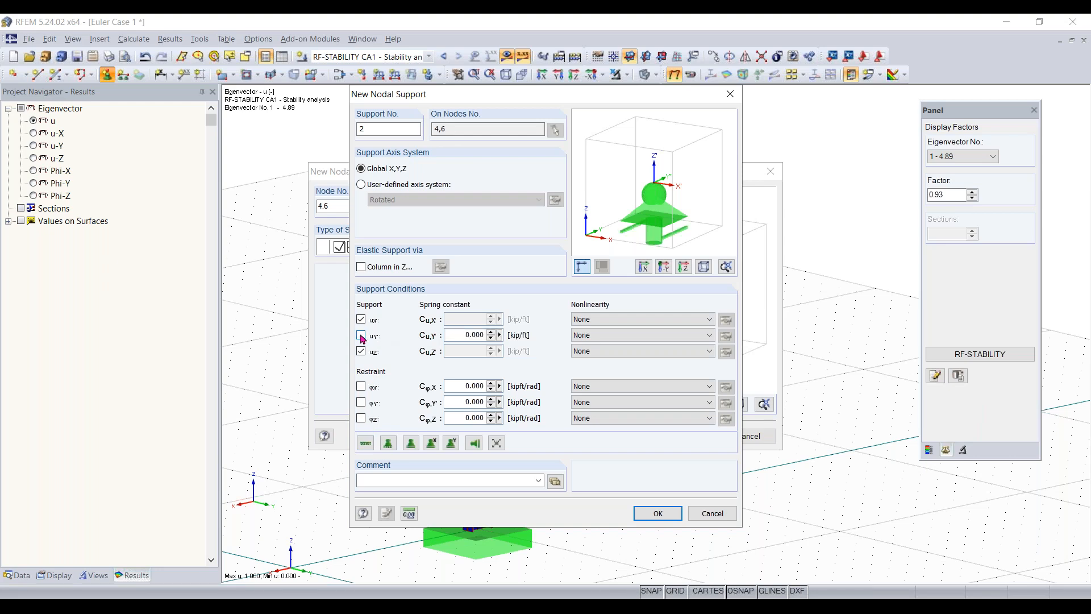
left_click(361, 319)
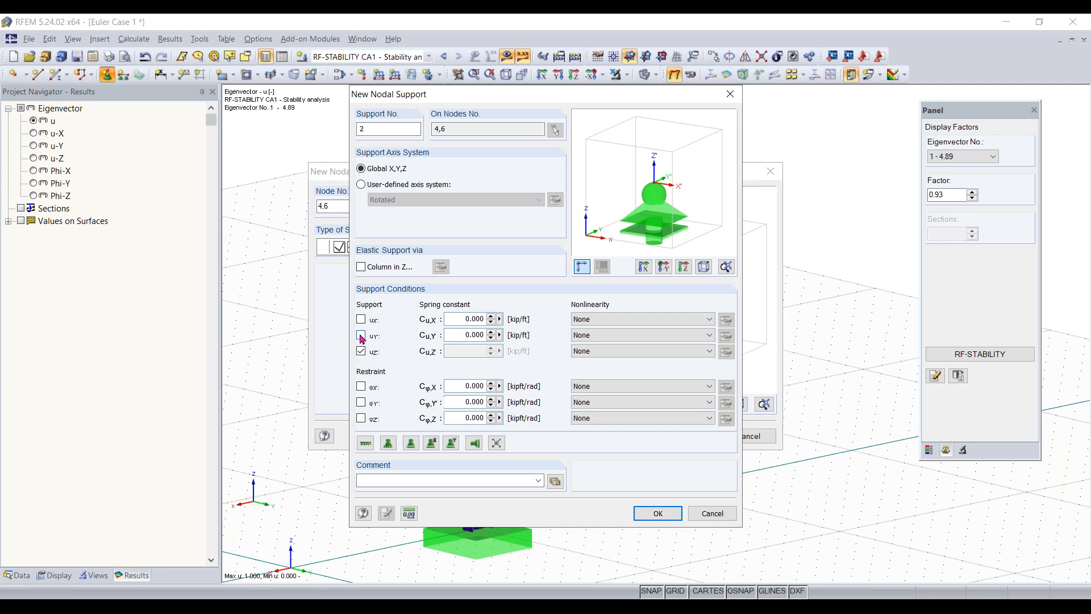
left_click(361, 335)
left_click(361, 351)
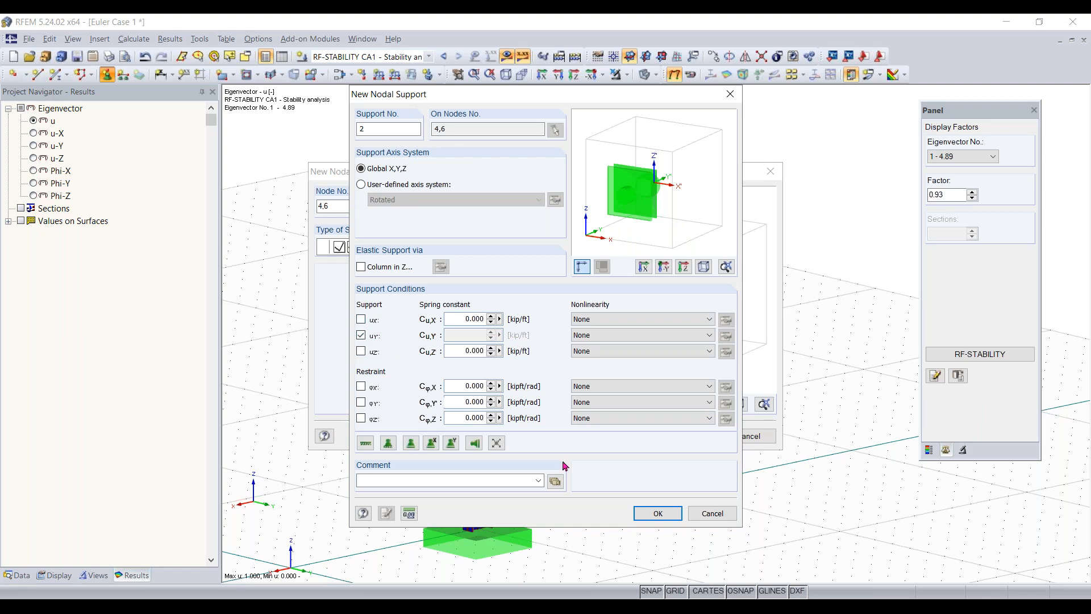
left_click(648, 512)
left_click(687, 439)
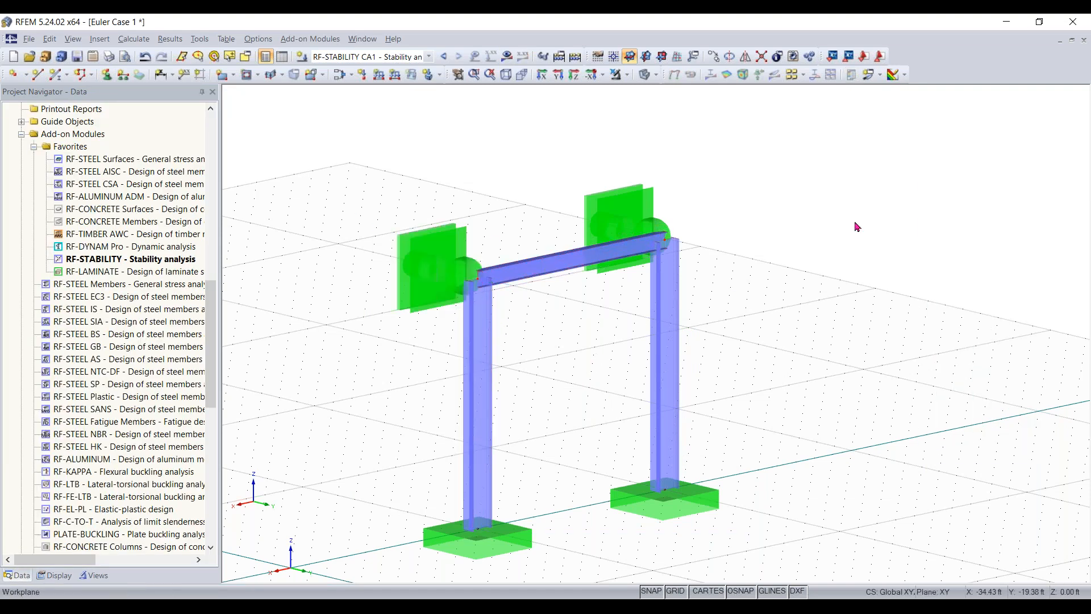
- Recalculate the RF-STABILITY case CA1 with the added top supports and review its critical load factors
left_click(507, 57)
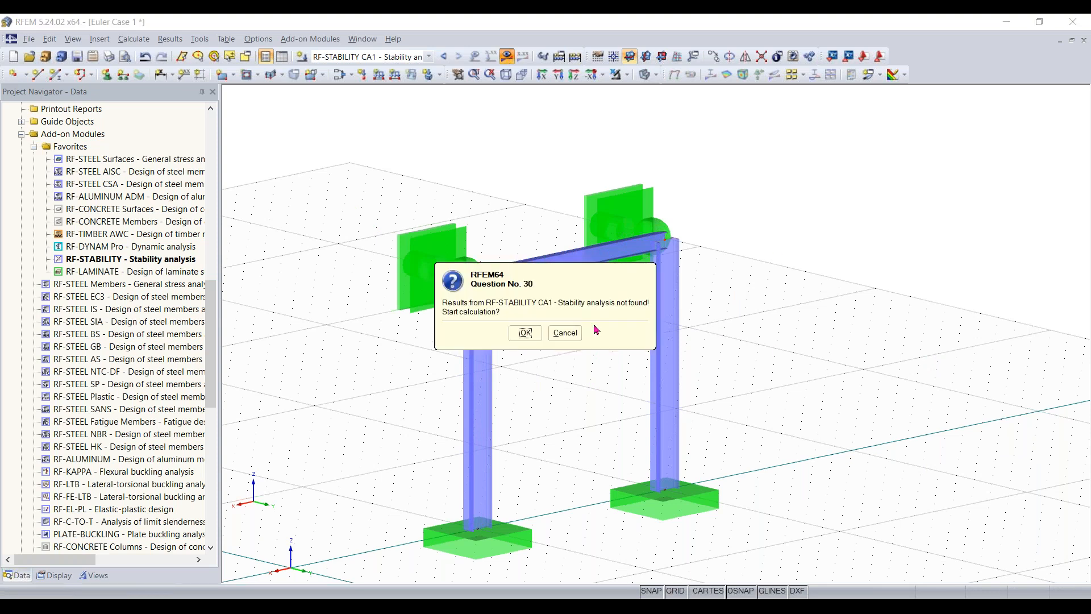
left_click(525, 333)
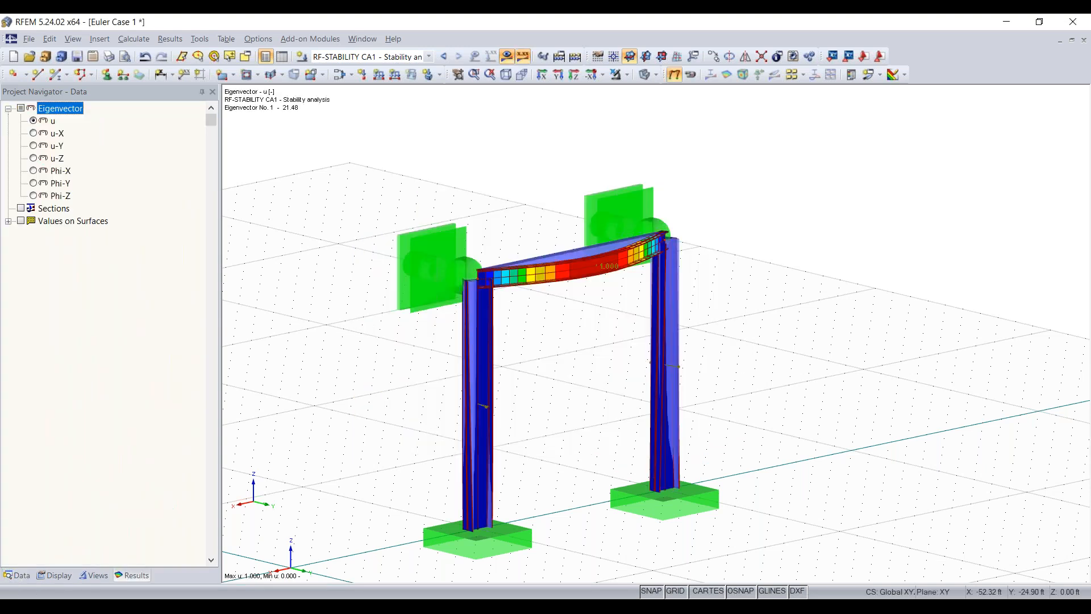
left_click(986, 354)
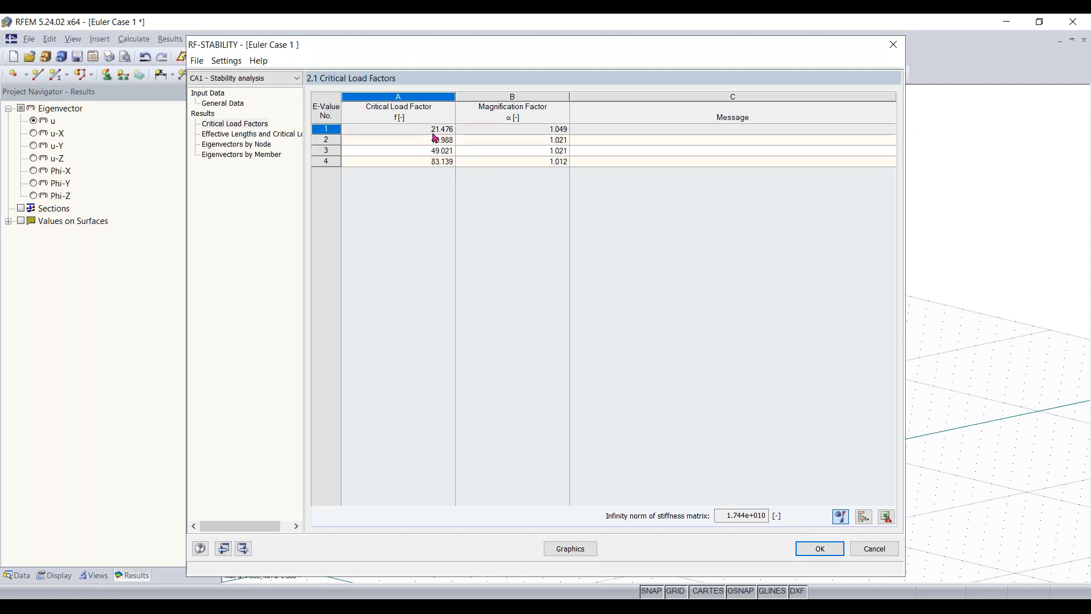
left_click(893, 44)
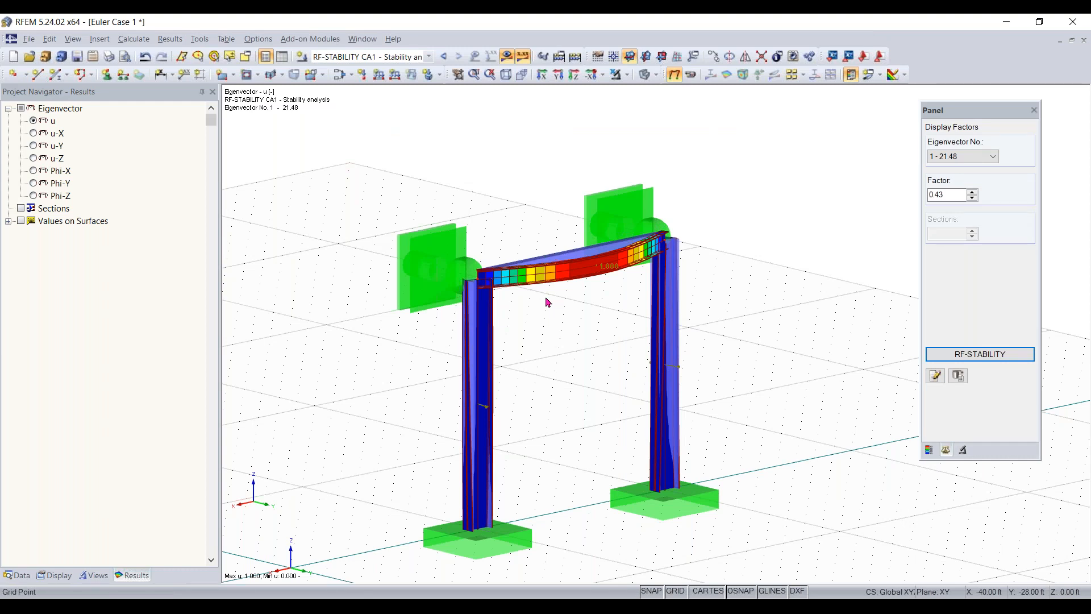
- Look through the buckling shapes of the laterally supported frame, ending on the first eigenvector
scroll(594, 250, "down", 1)
middle_click_drag(627, 241, 693, 202)
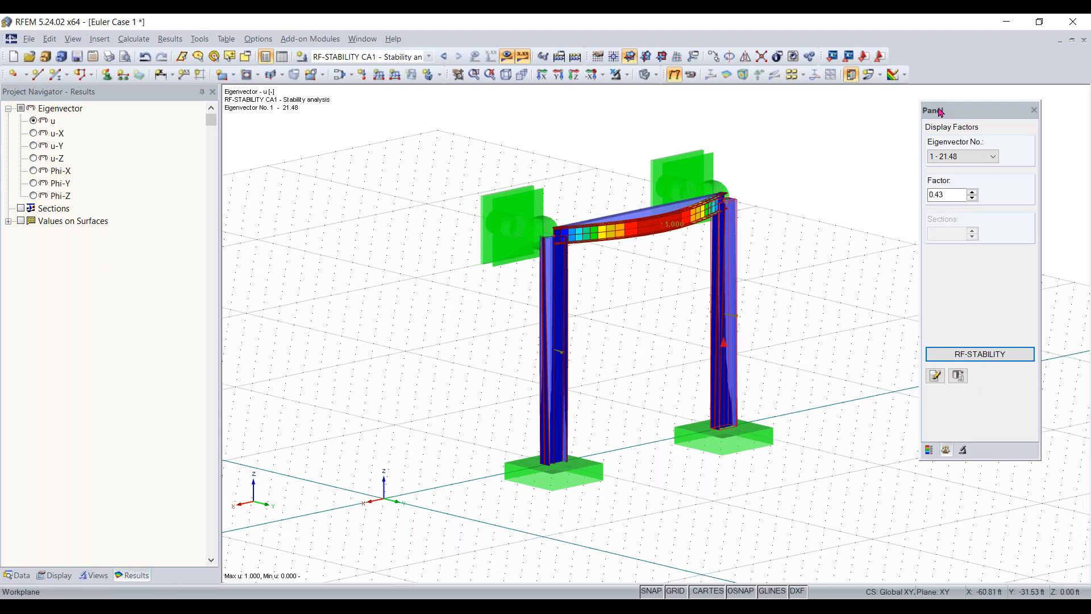
scroll(976, 157, "down", 1)
scroll(977, 157, "up", 1)
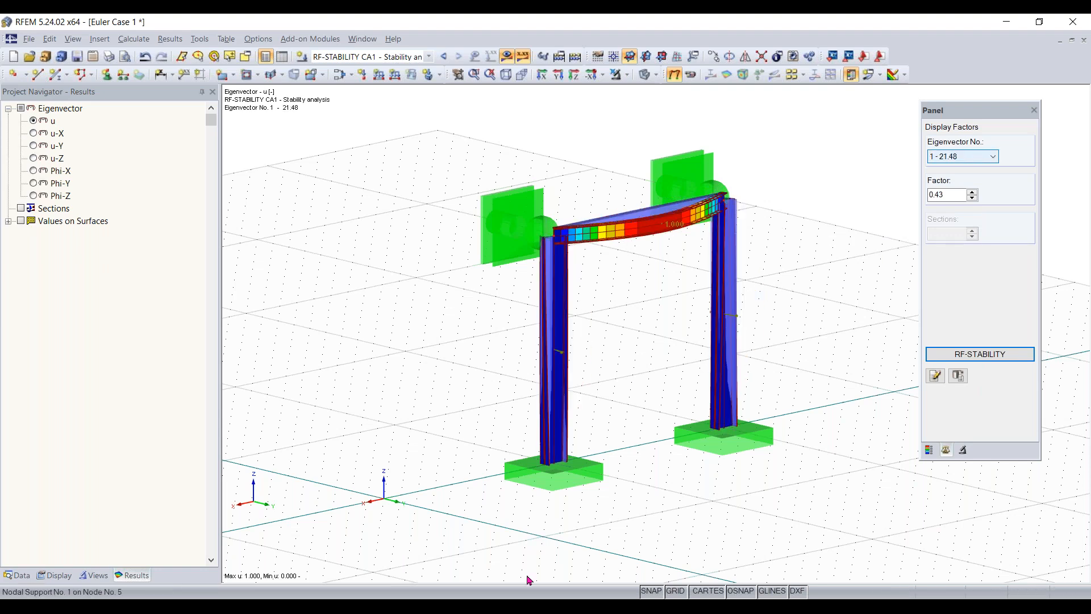
- Switch to the PowerPoint Presenter View of the online training presentation
mouse_move(475, 608)
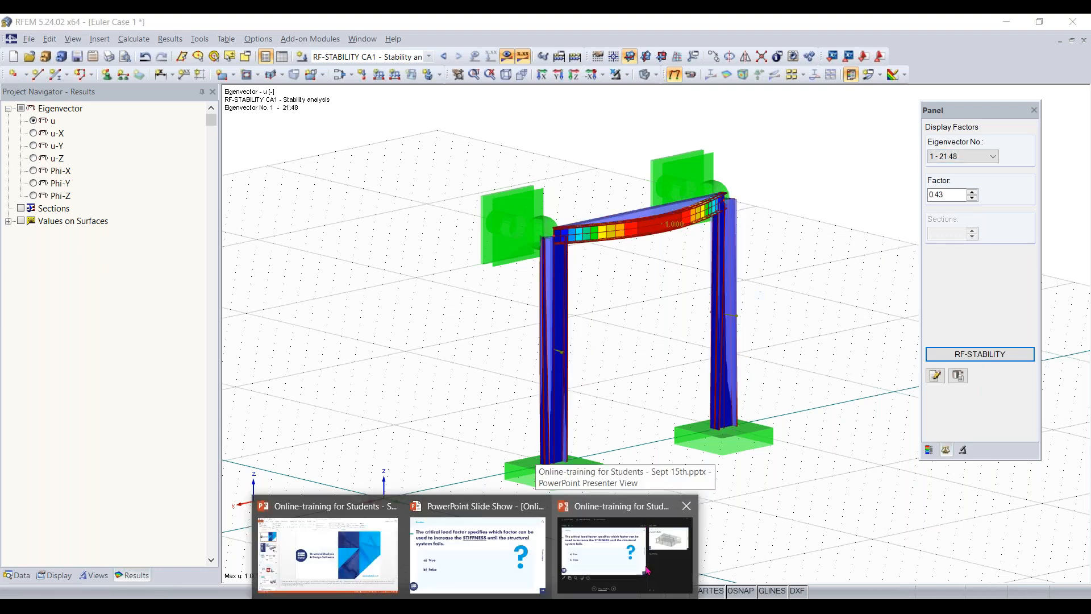
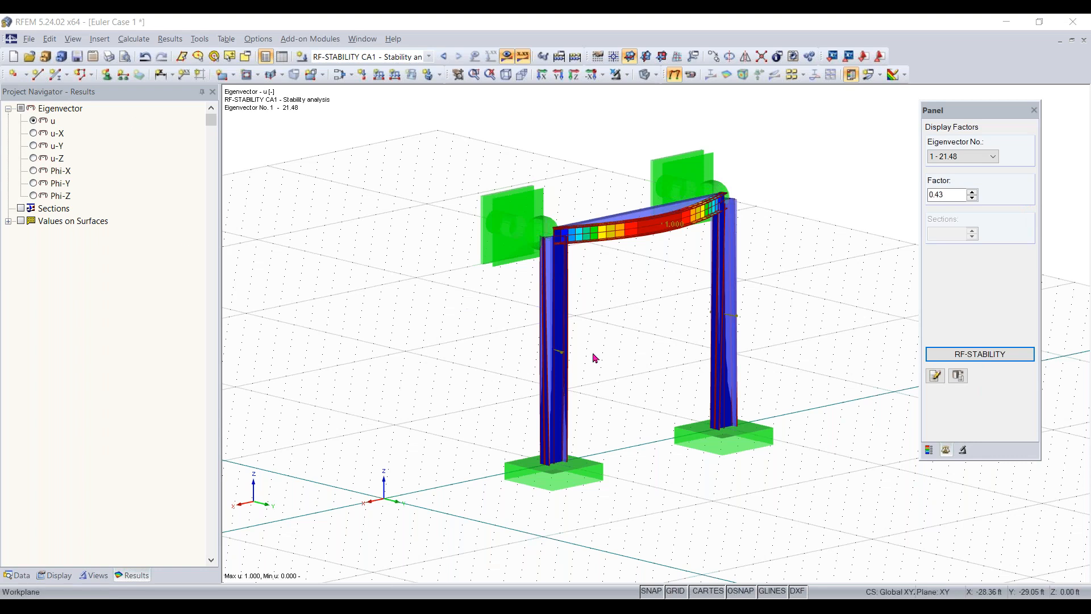
middle_click_drag(704, 385, 636, 387)
right_click(636, 388)
left_click(548, 381)
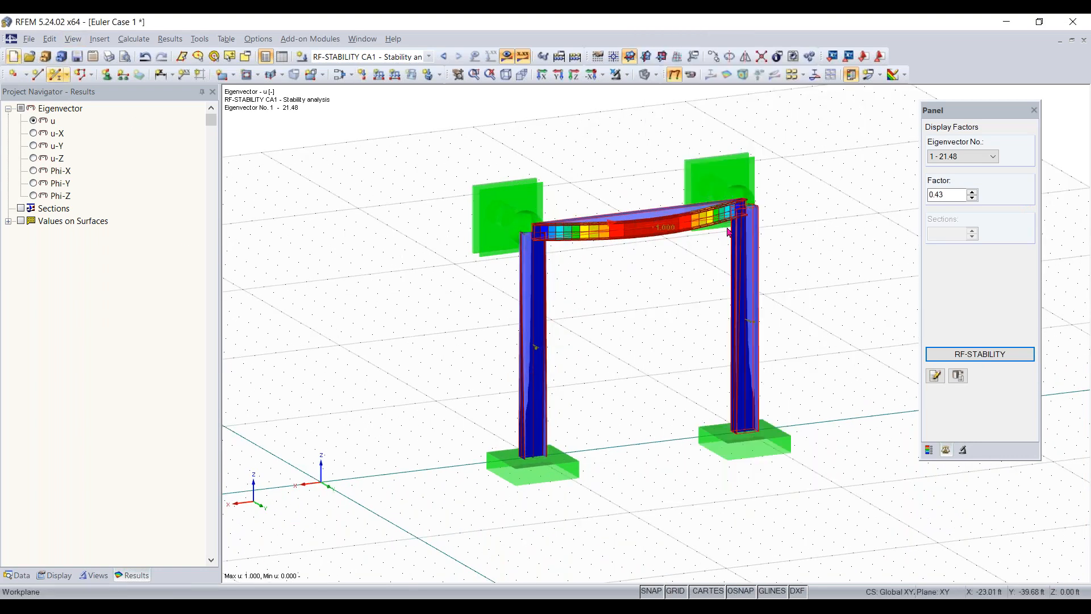
middle_click_drag(489, 434, 352, 256, "ctrl")
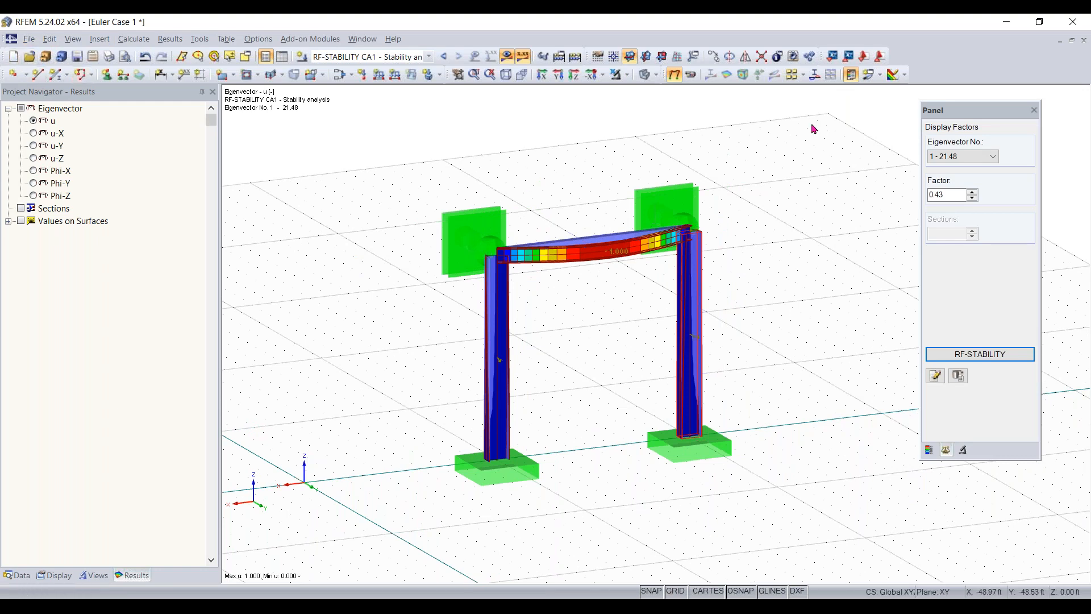
- Create a new 3D model named Concrete Model using the ASCE 7-16 standard with automatically created load combinations
left_click(16, 57)
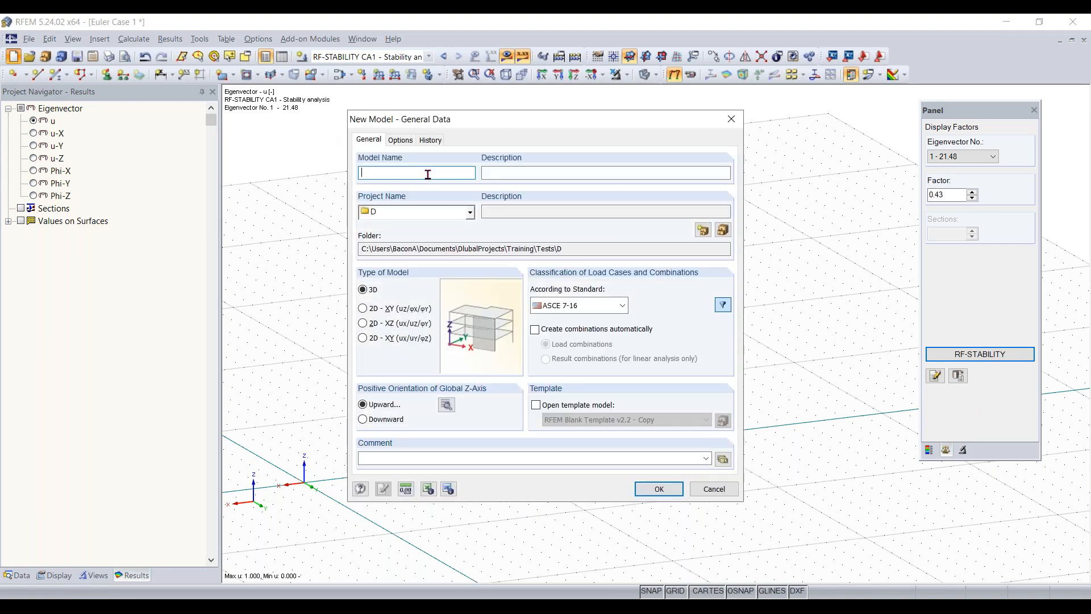
type("Concrete Model")
left_click(587, 173)
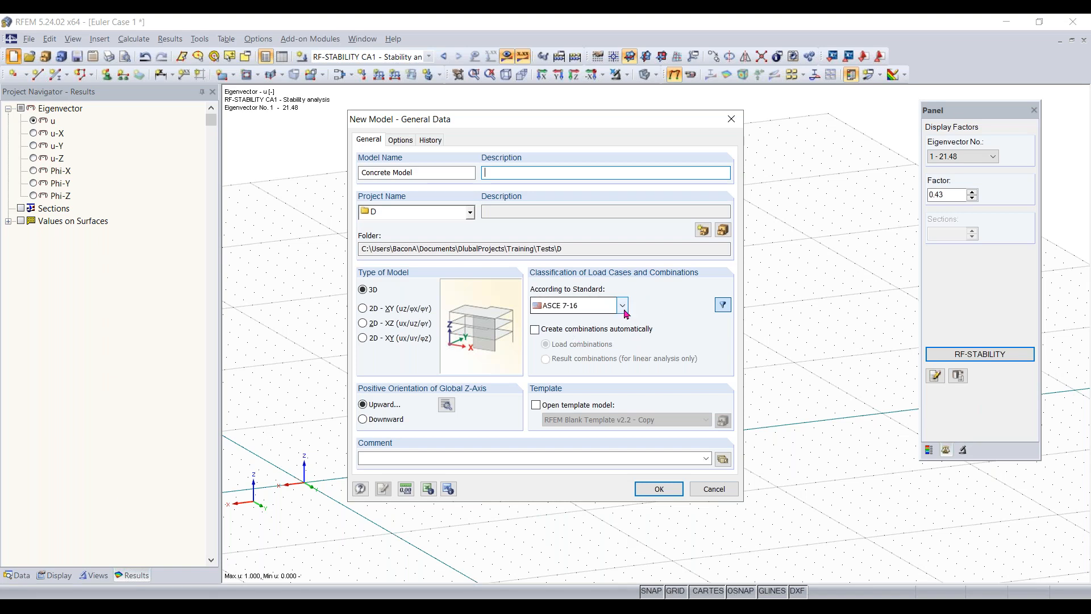
left_click(615, 312)
left_click(611, 311)
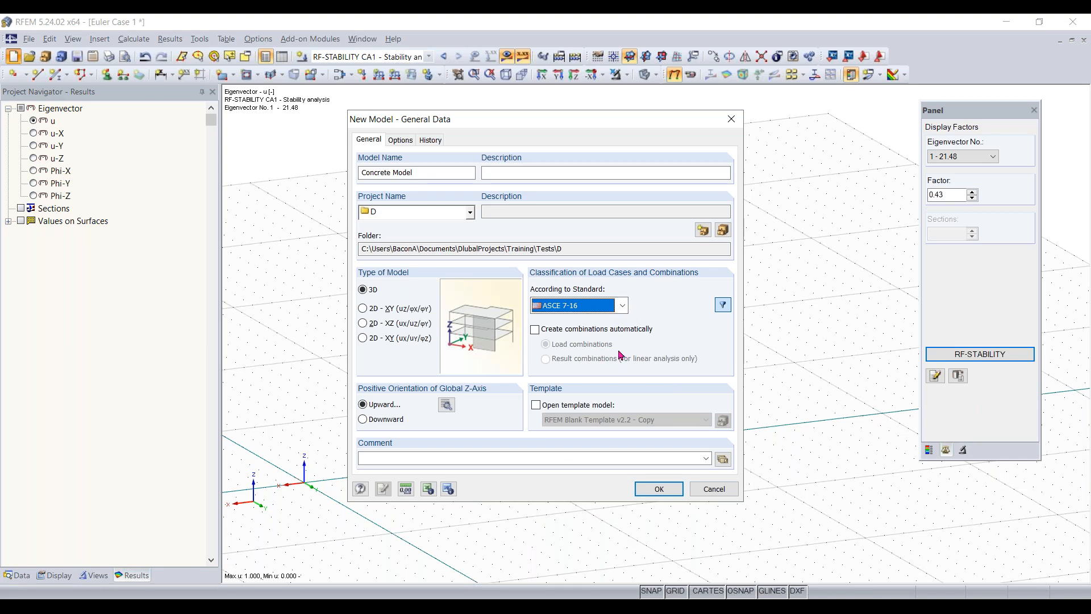
left_click(618, 329)
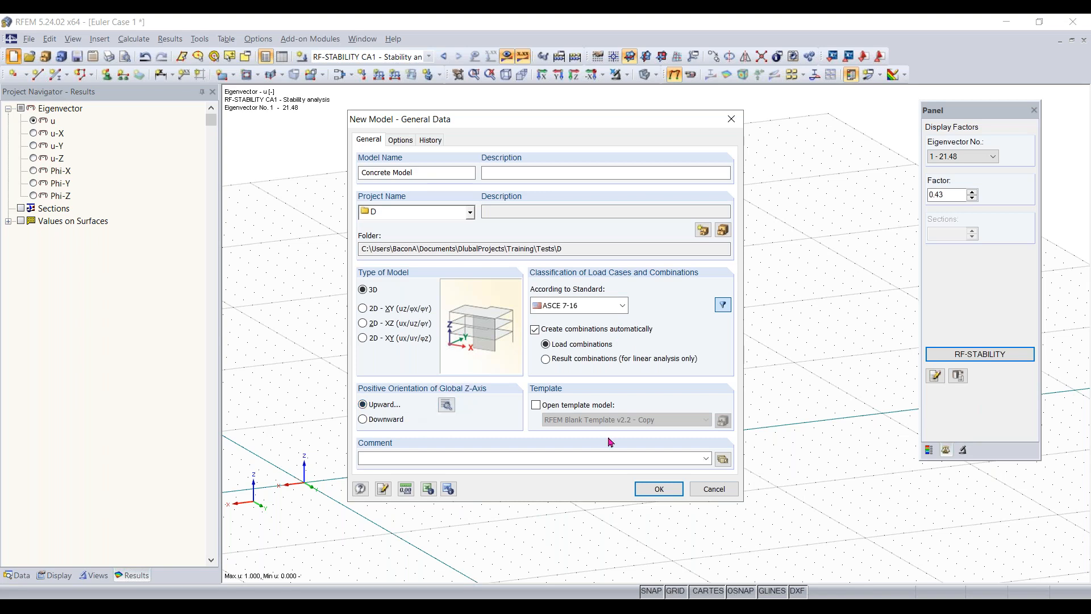
left_click(656, 488)
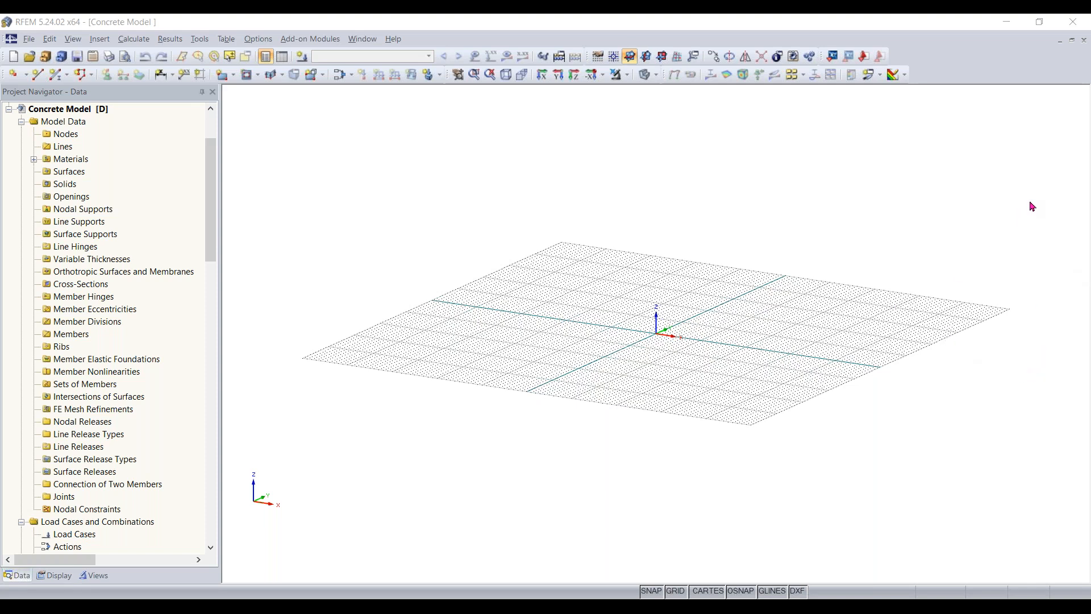
- Begin a new rectangular surface and filter the material library to the Concrete category group and Concrete category
middle_click_drag(684, 331, 707, 377)
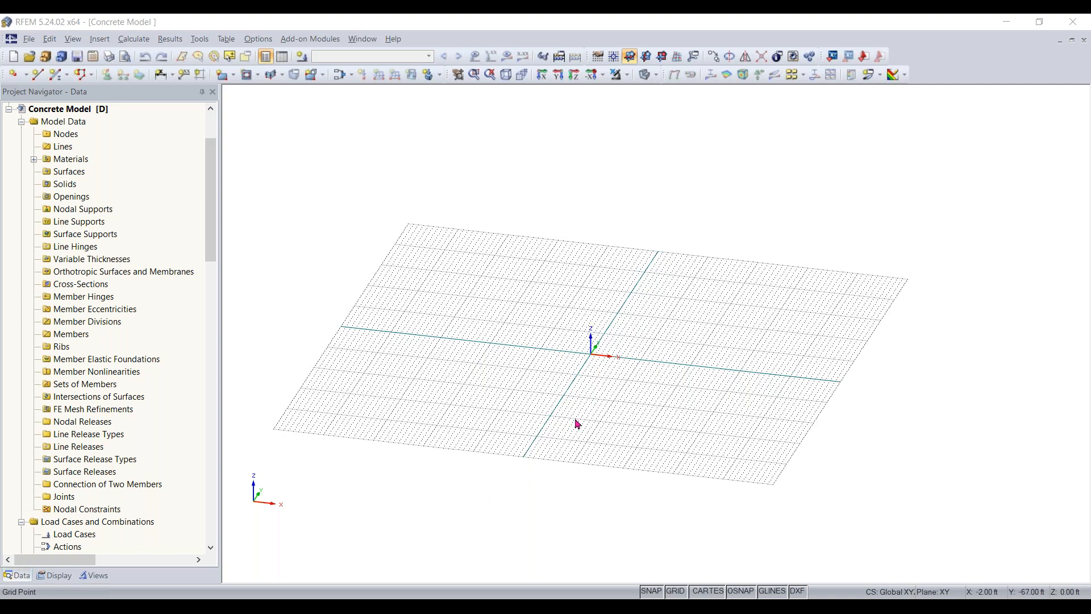
middle_click_drag(561, 387, 526, 392, "ctrl")
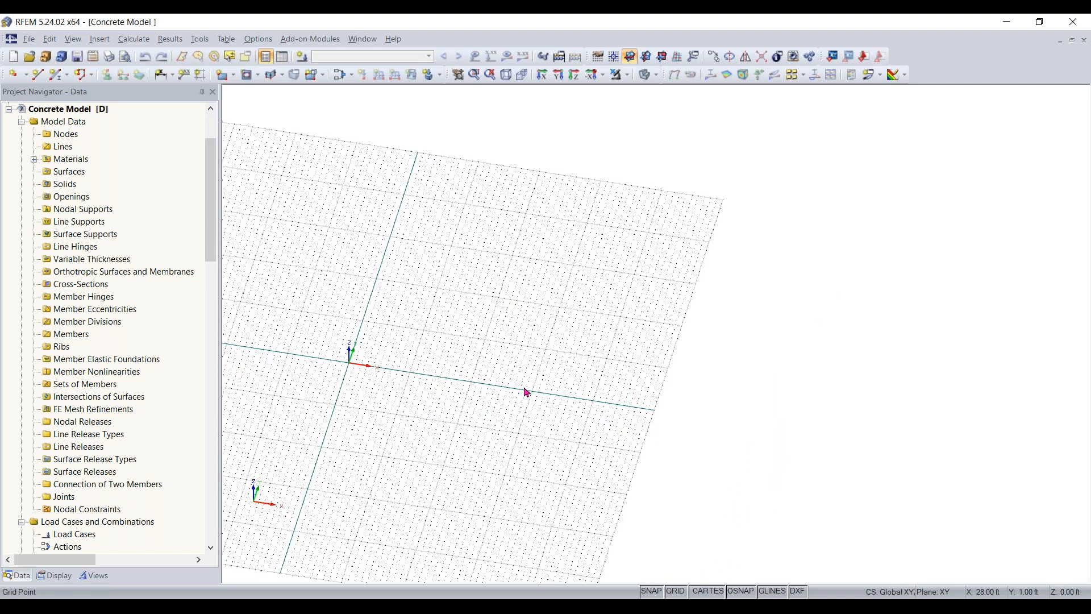
left_click(224, 78)
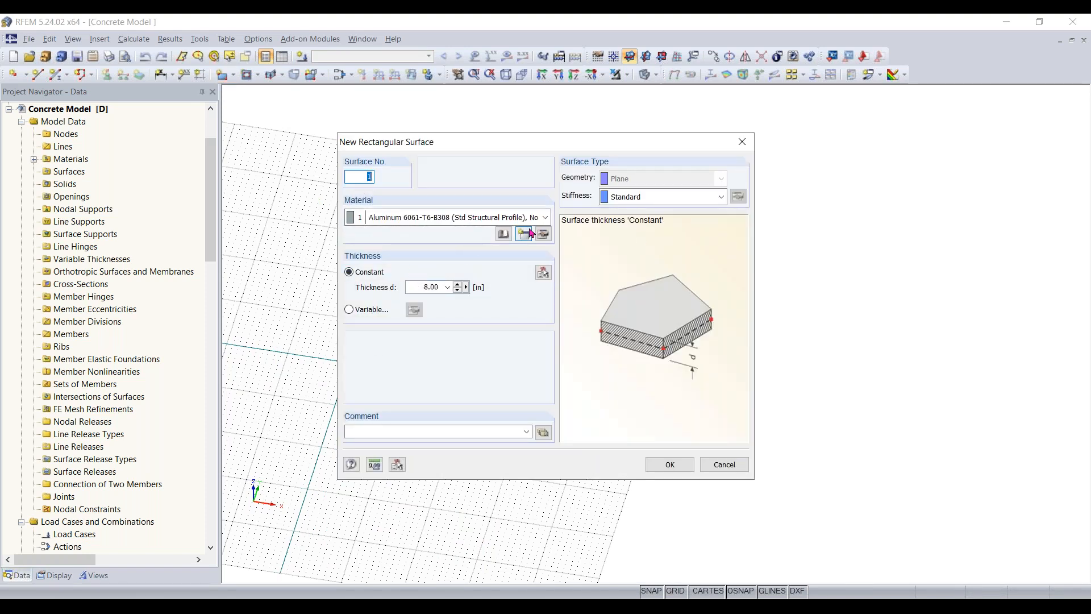
left_click(503, 242)
left_click(502, 242)
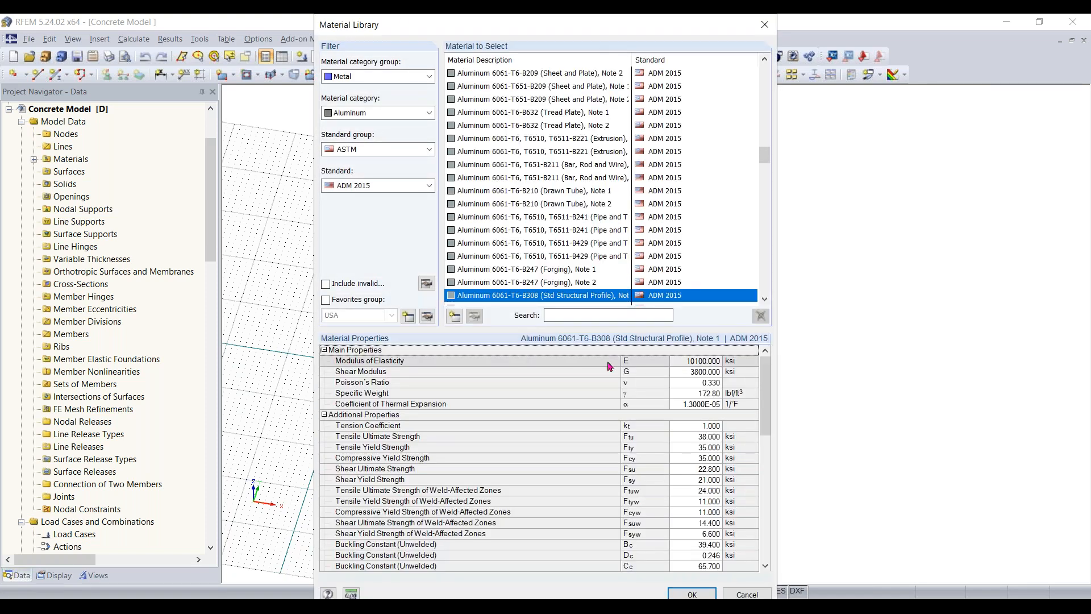
left_click(400, 77)
left_click(365, 93)
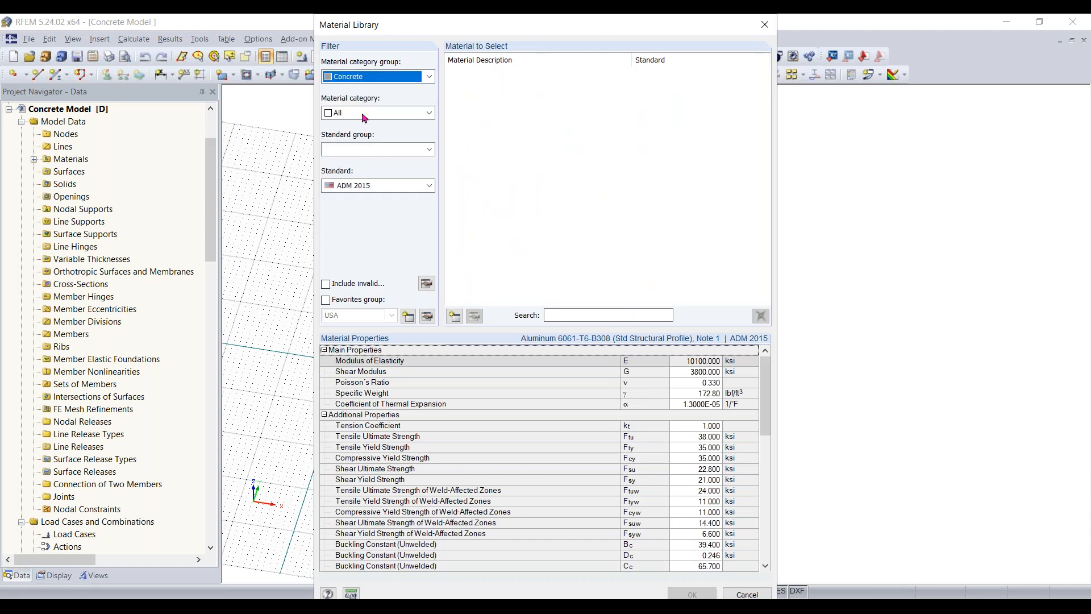
left_click(365, 113)
left_click(362, 135)
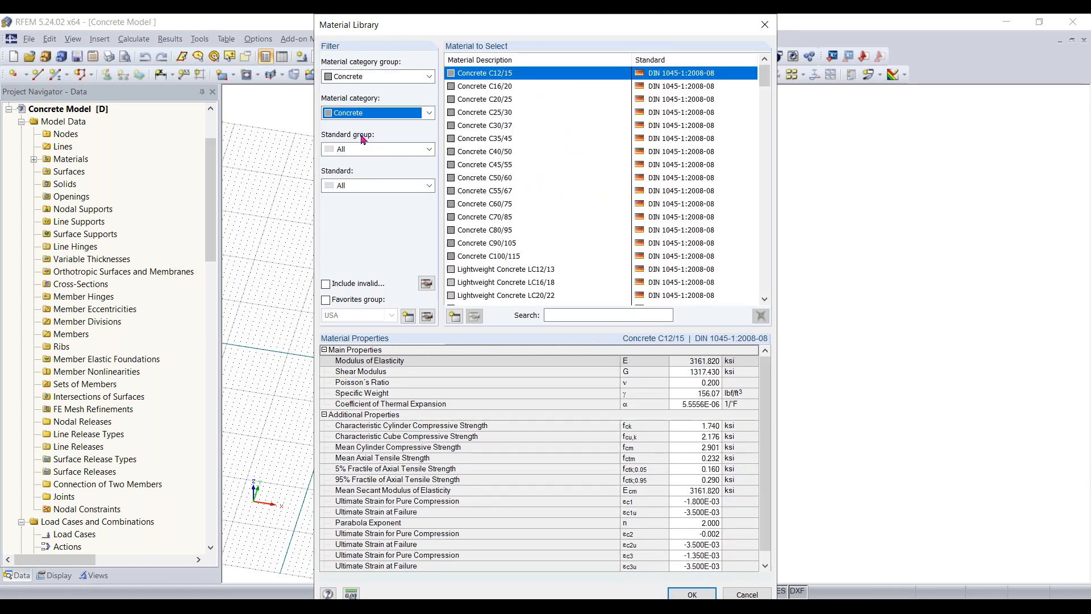
- Limit the material list to the ACI 318-19 standard and assign Concrete f'c = 4000 psi to the surface
left_click(367, 150)
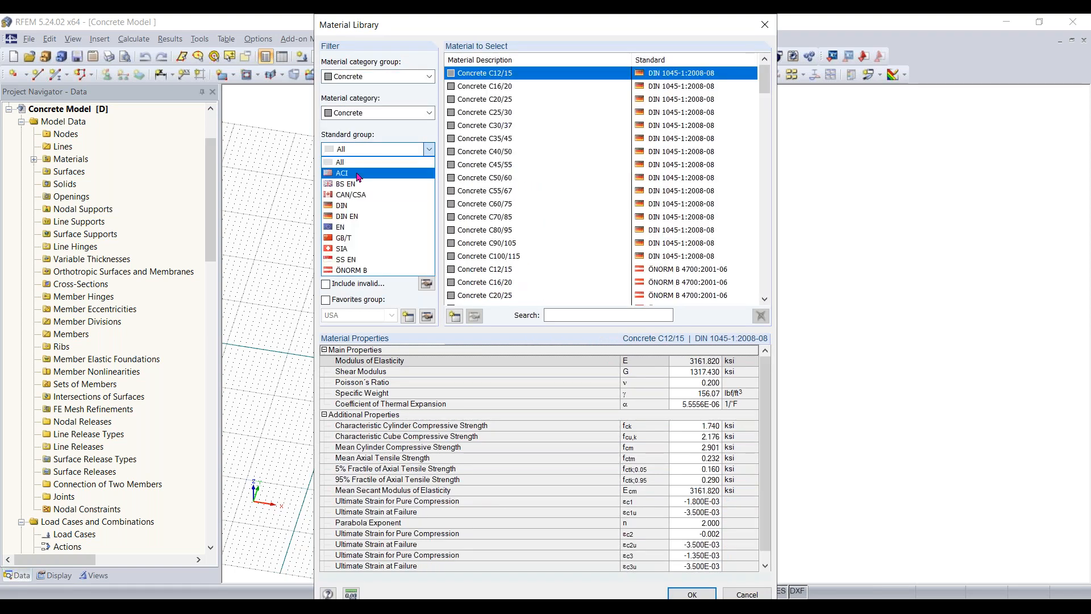
left_click(358, 173)
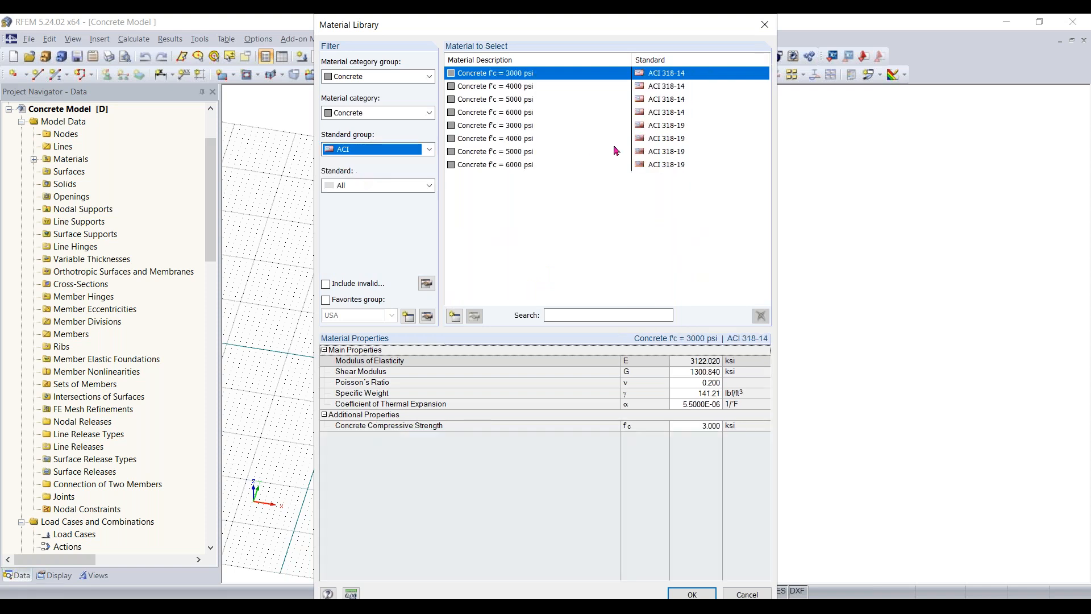
left_click(400, 189)
left_click(397, 216)
left_click(498, 91)
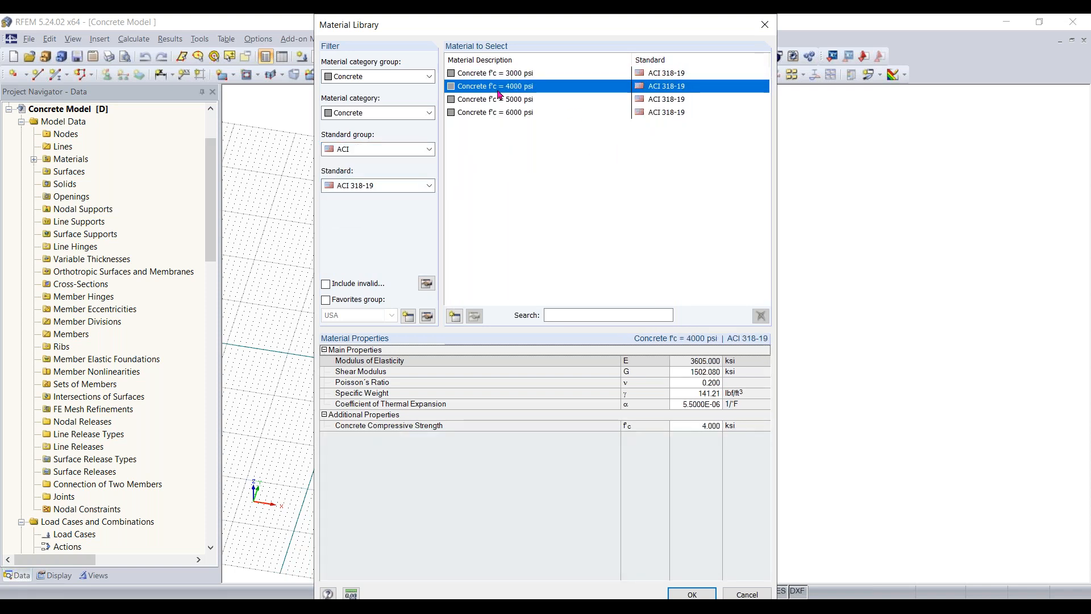
left_click(692, 593)
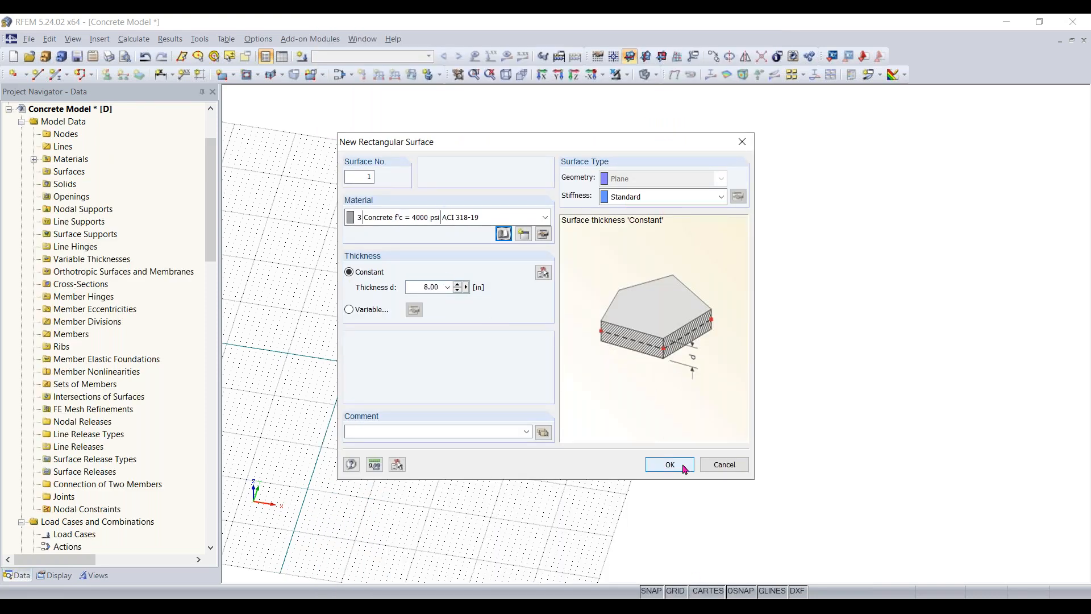
- Draw the 8 in thick rectangular slab from the origin to X 46 ft, Y 40 ft on the XY plane
left_click(684, 469)
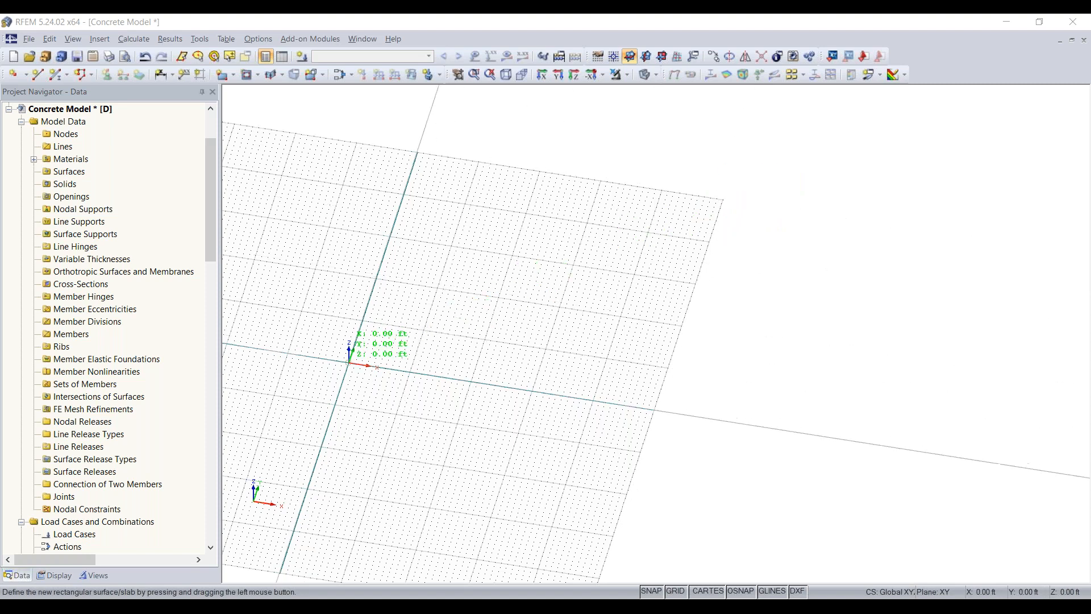
left_click(379, 350)
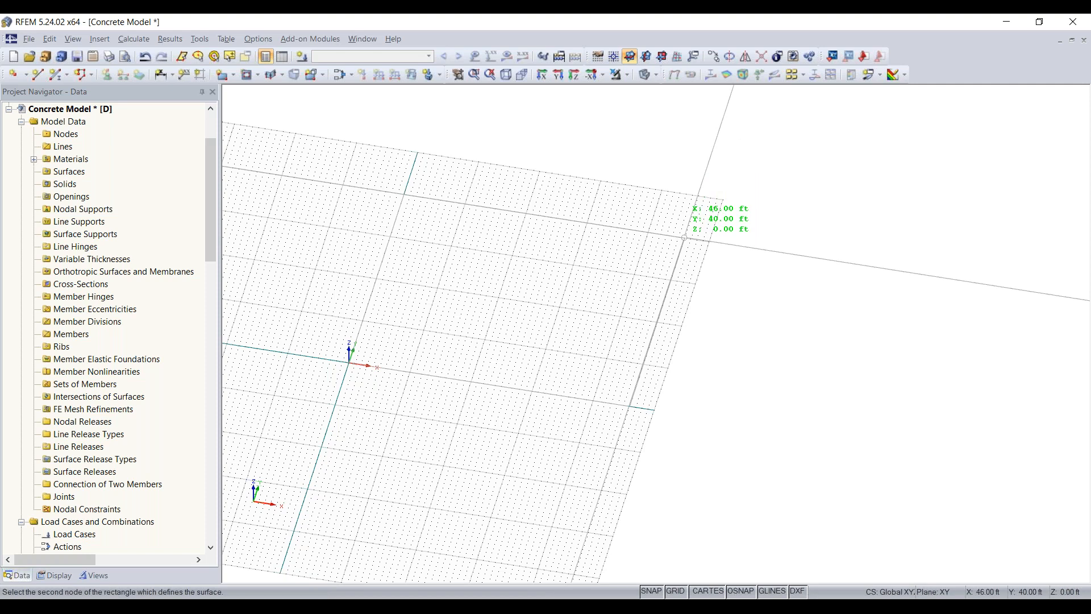
left_click(685, 238)
key("Escape")
middle_click_drag(427, 477, 428, 442, "ctrl")
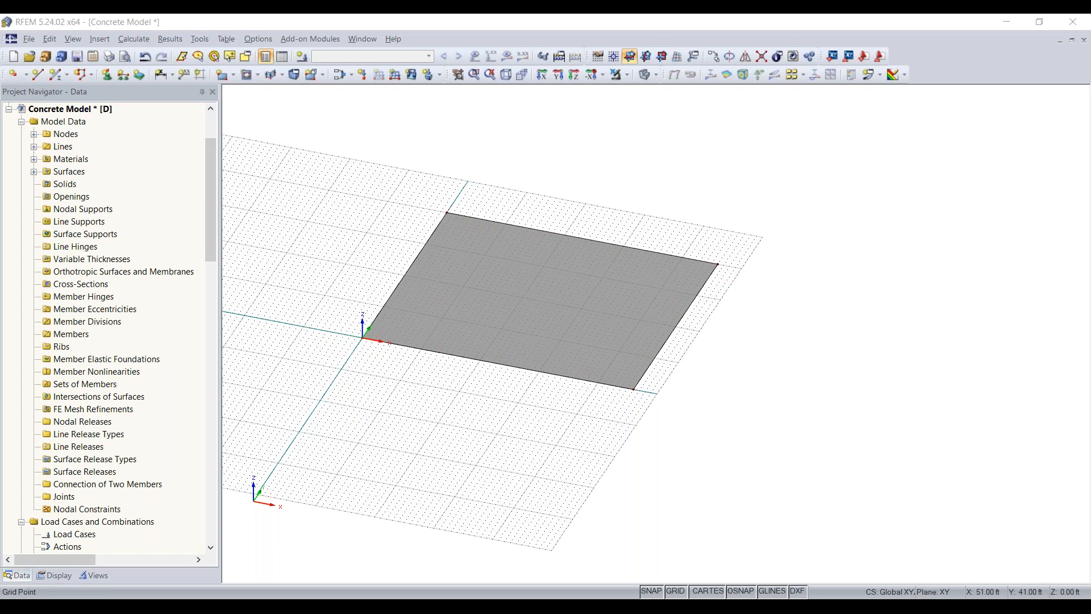
left_click(532, 247)
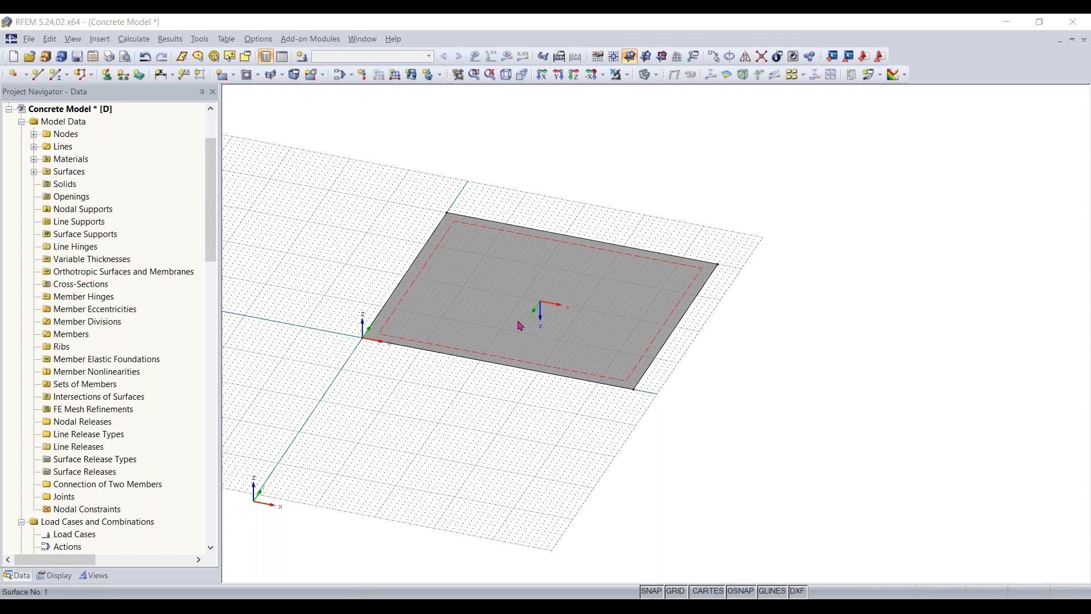
left_click(509, 210)
scroll(385, 370, "up", 2)
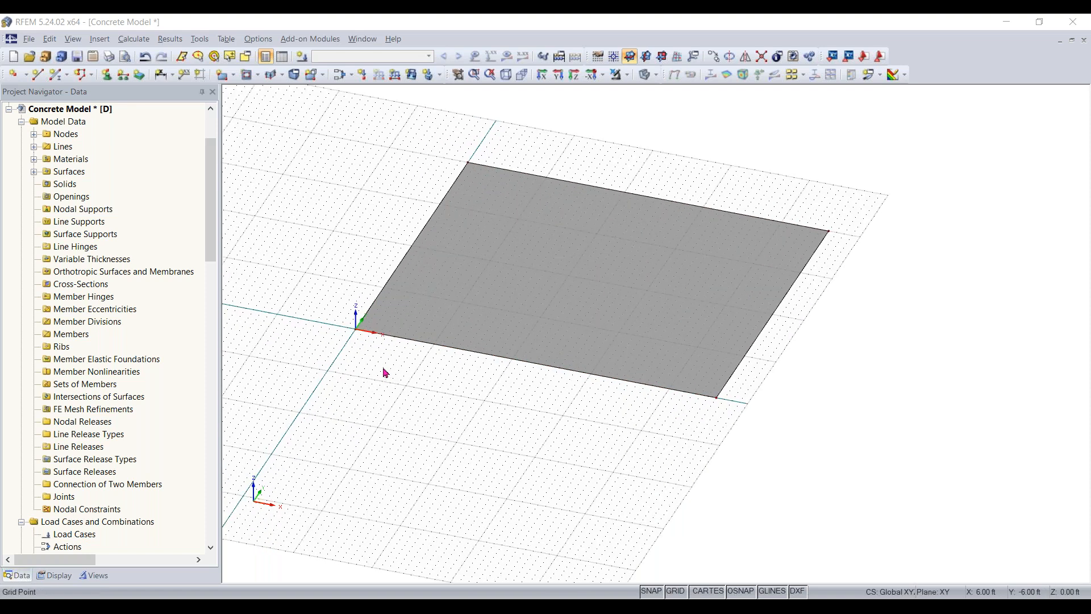
middle_click_drag(379, 381, 335, 439)
middle_click_drag(335, 439, 376, 392, "ctrl")
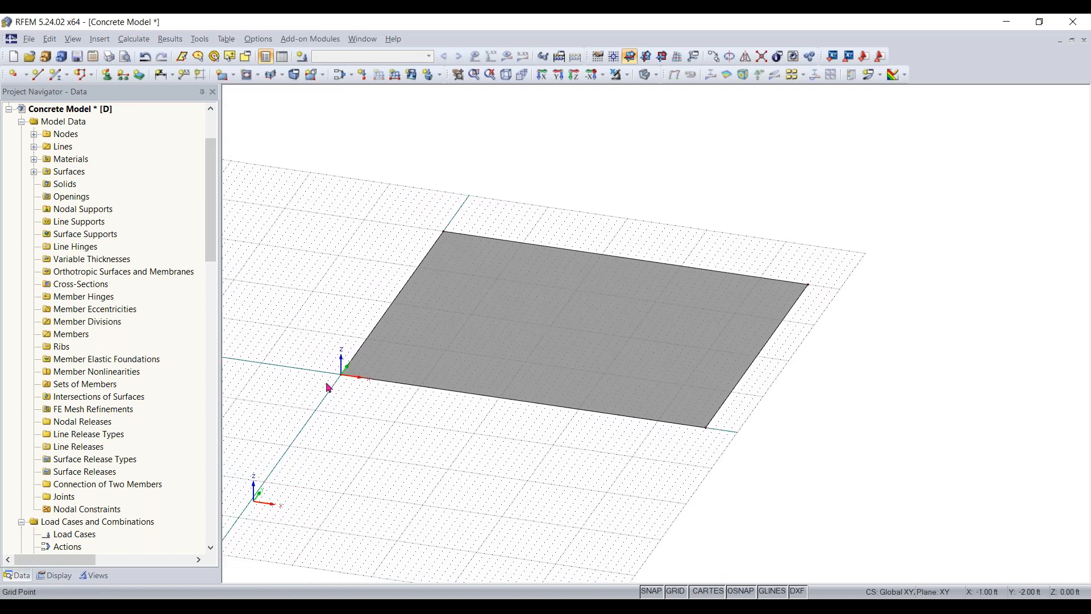
- Copy the slab's corner node at the origin once, displaced 2 ft in X and 2 ft in Y
scroll(328, 388, "up", 2)
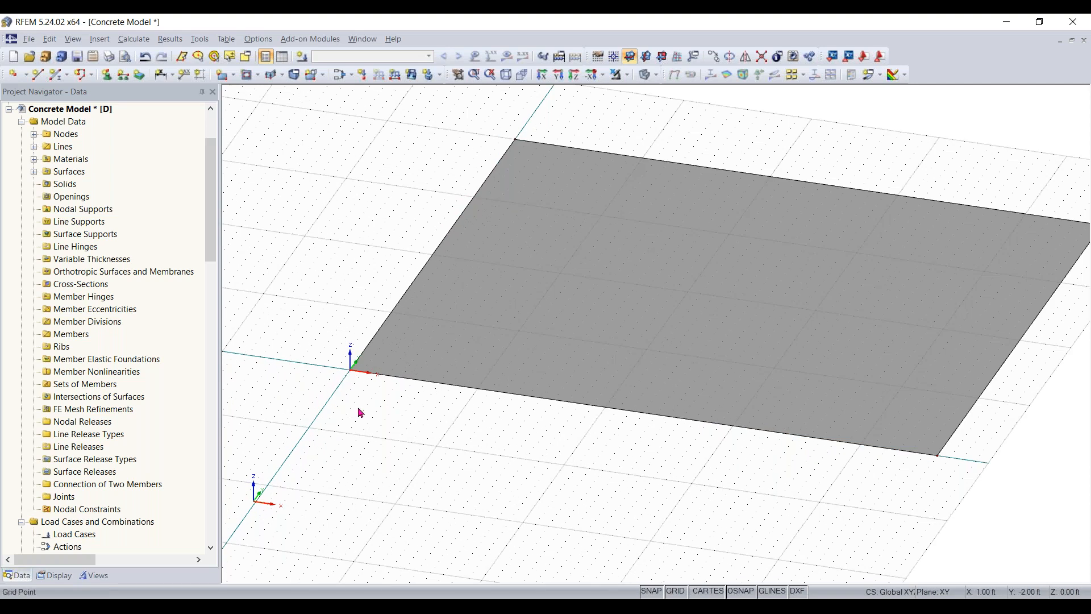
scroll(363, 378, "down", 2)
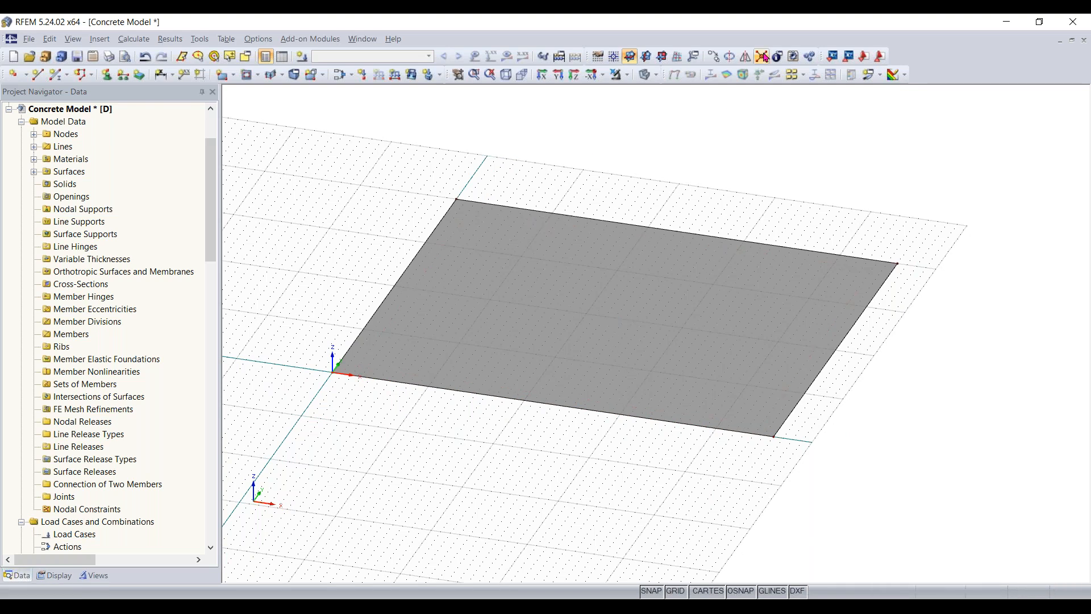
left_click(879, 54)
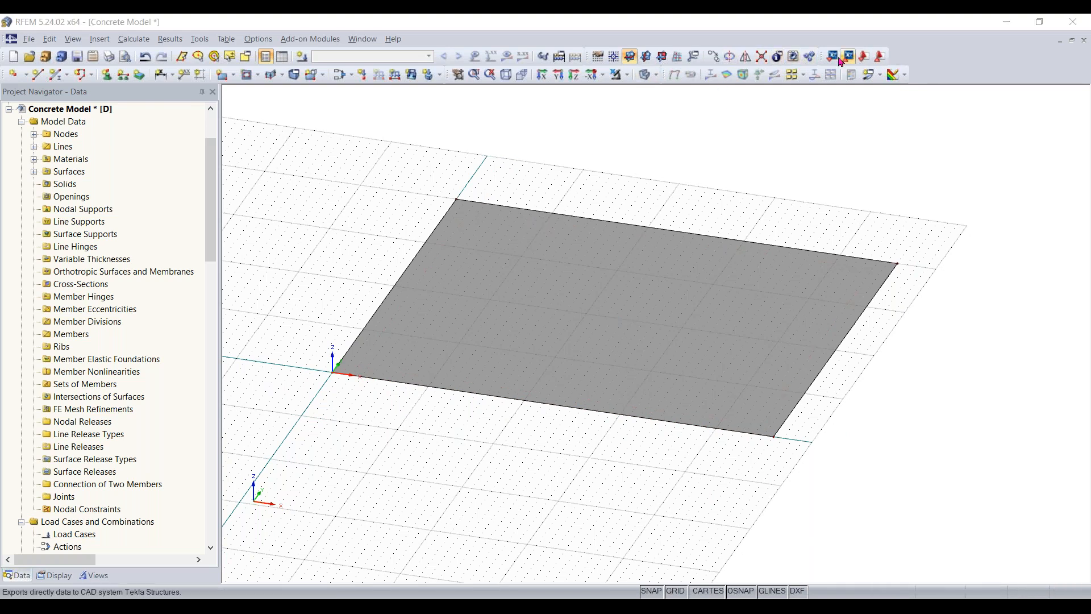
left_click(713, 55)
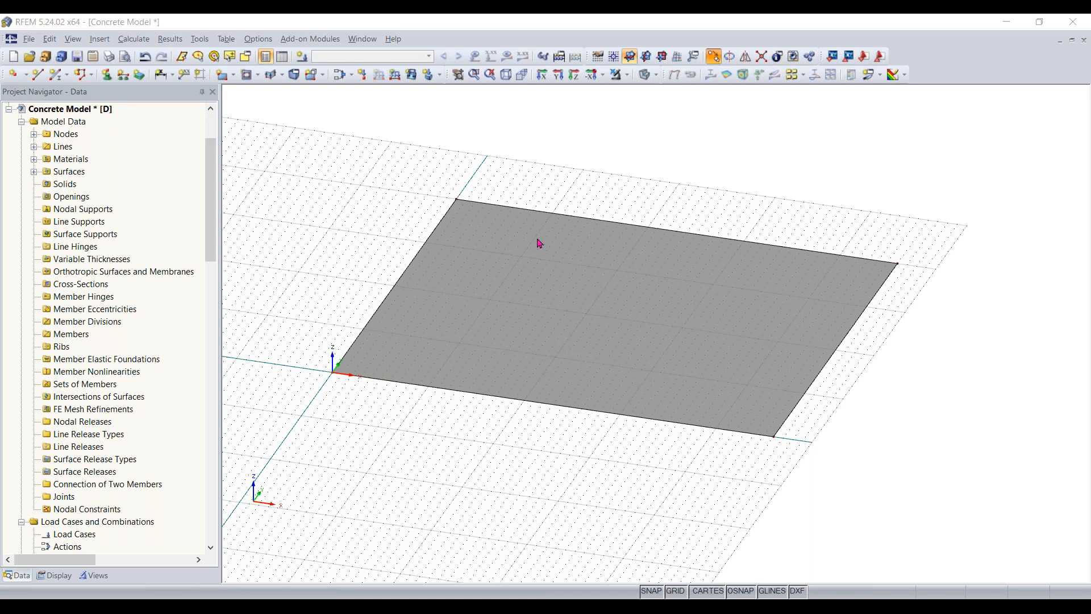
left_click(539, 241)
left_click(355, 186)
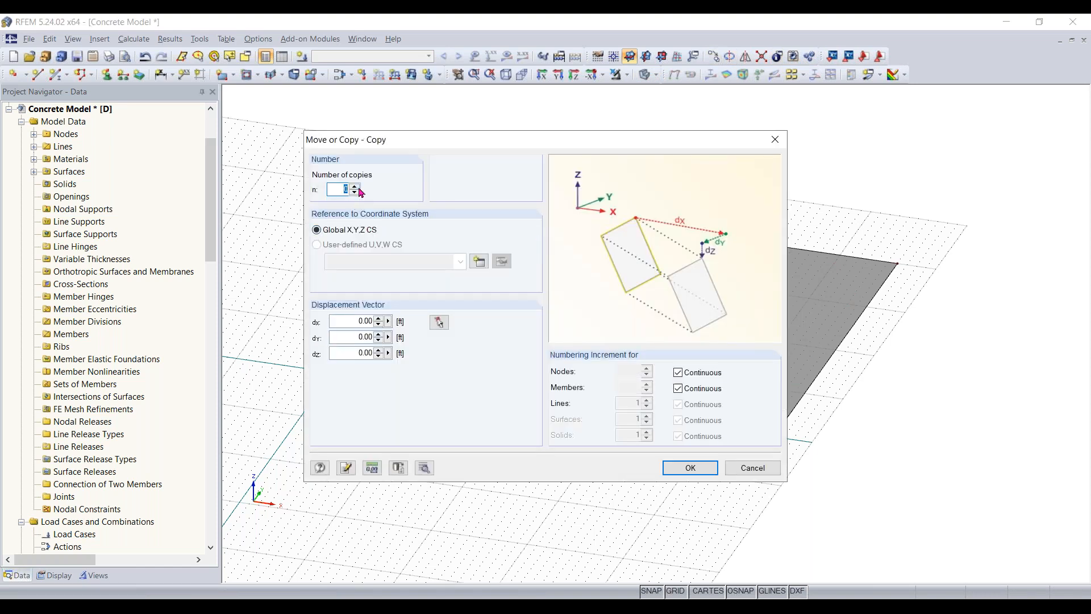
left_click(347, 321)
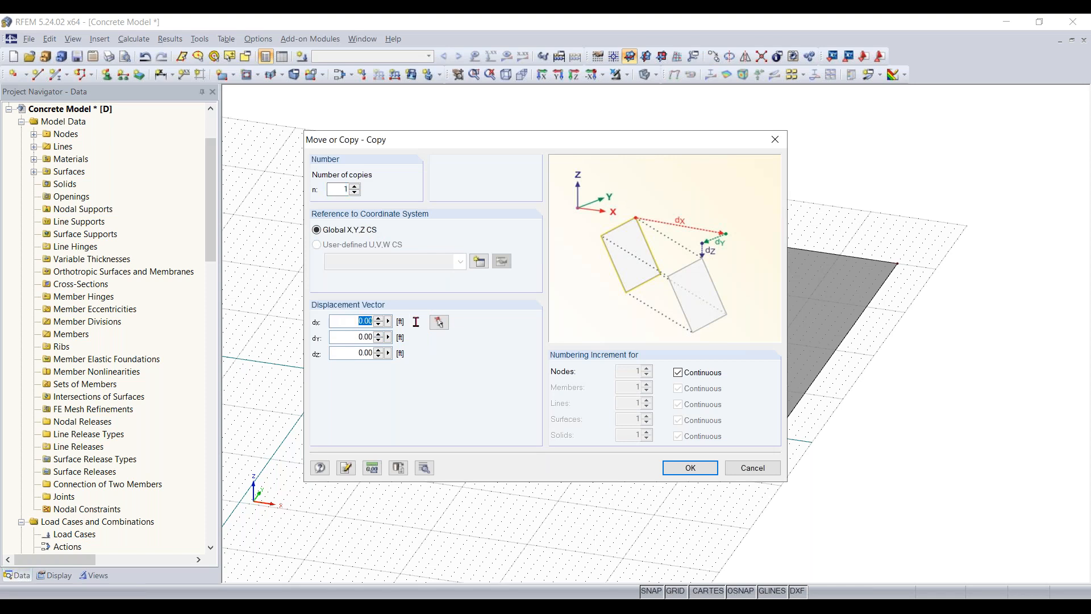
type("2")
left_click(354, 335)
type("2")
left_click(690, 468)
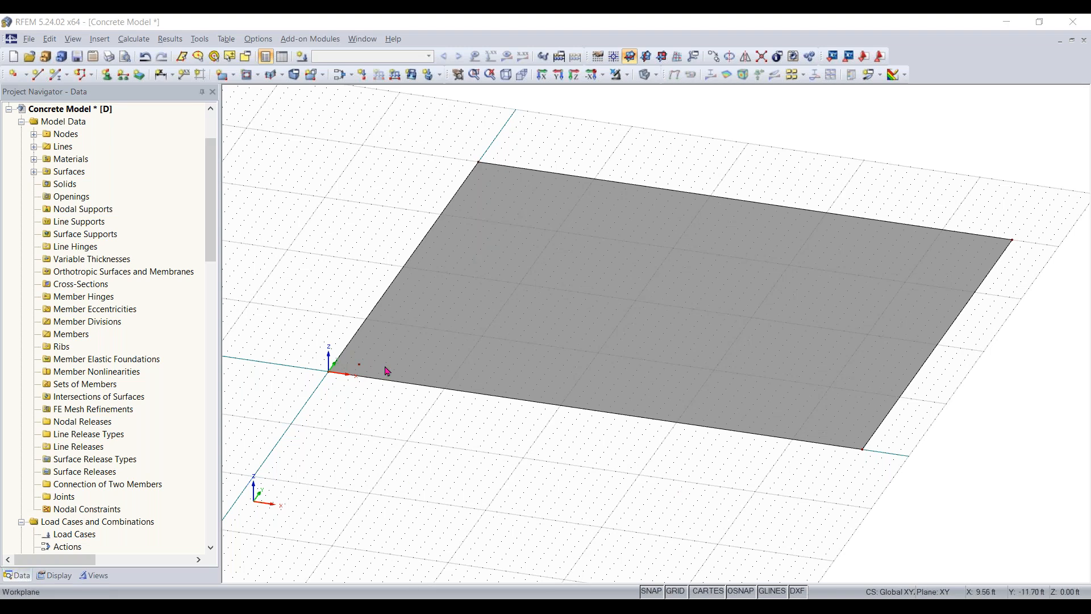
- Copy the node just inside the slab's origin corner twice at 16 ft spacing in X, with zero displacement in Y
left_click(358, 364)
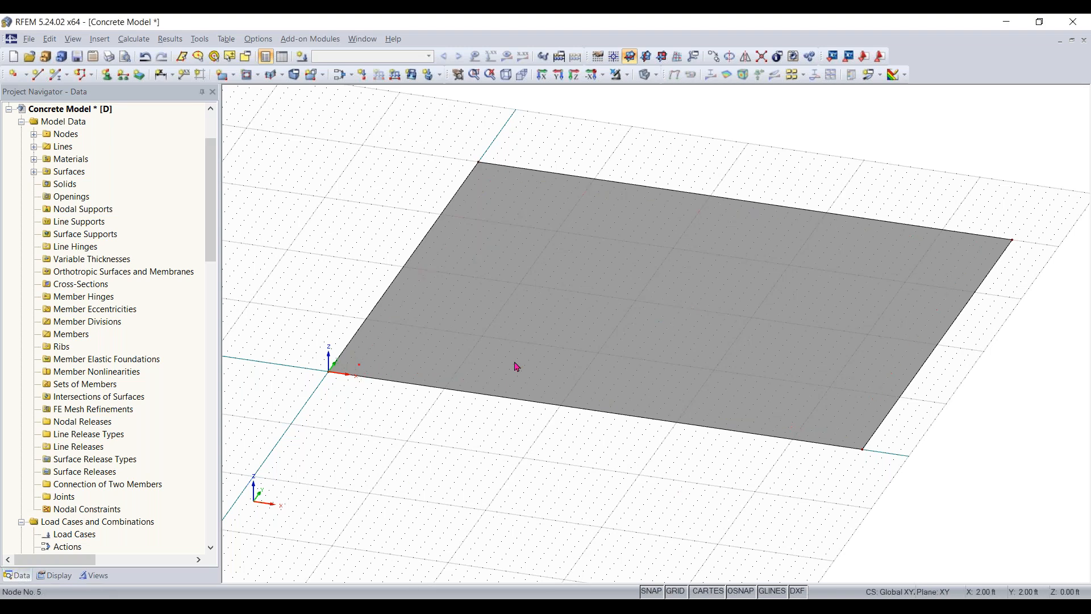
left_click(711, 63)
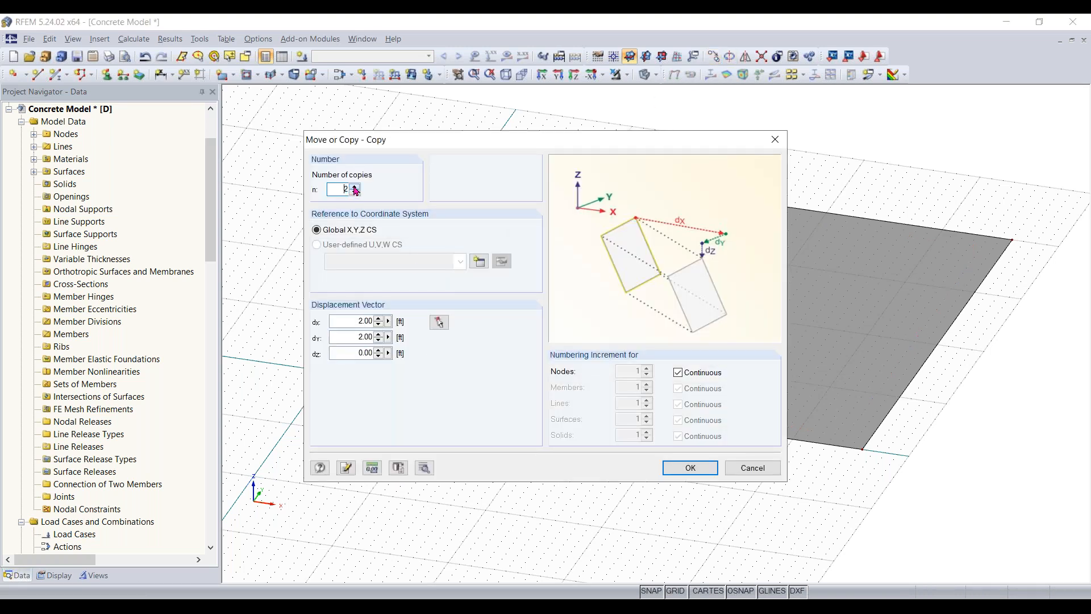
left_click(355, 320)
left_click(359, 335)
type("0")
left_click(348, 322)
type("16")
left_click(691, 469)
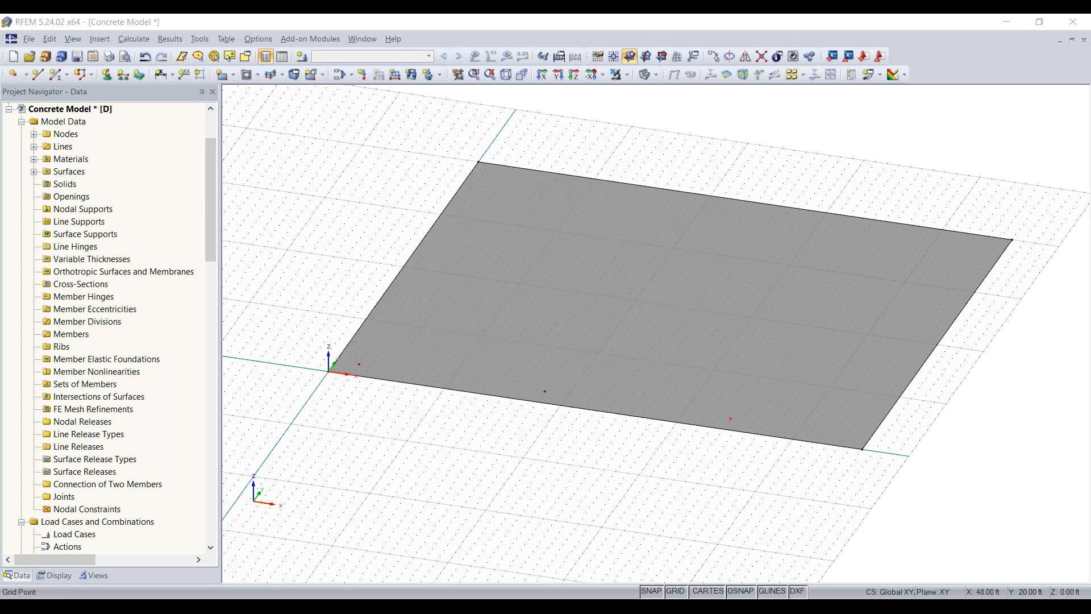
left_click(846, 463)
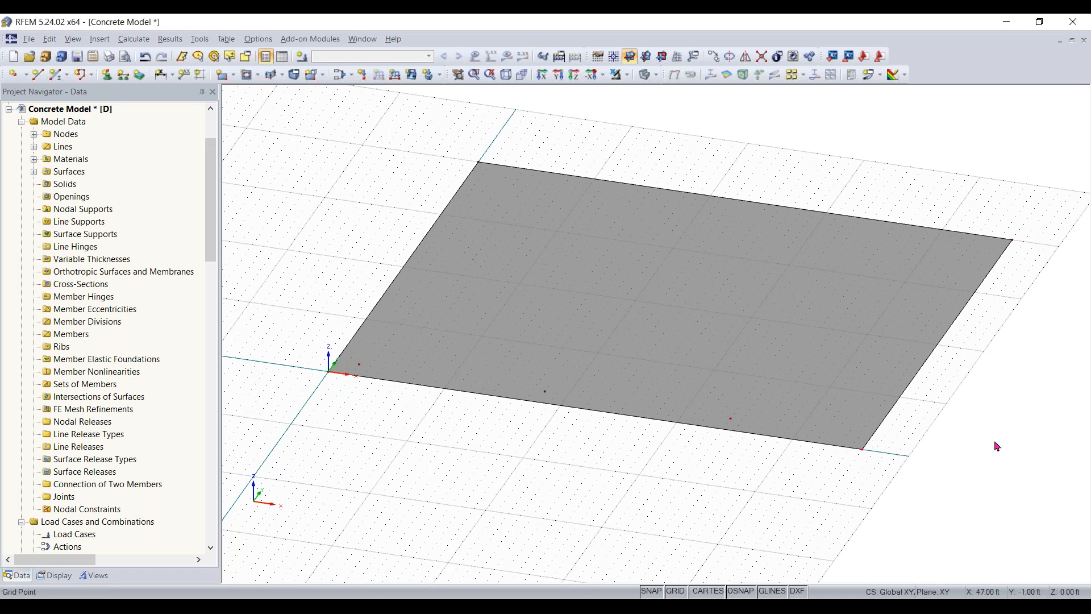
- Copy the slab's corner node at X 46 ft, Y 0 ft to a point inside the slab, 2 ft from both edges
middle_click_drag(977, 436, 917, 480)
right_click(918, 481)
left_click(907, 497)
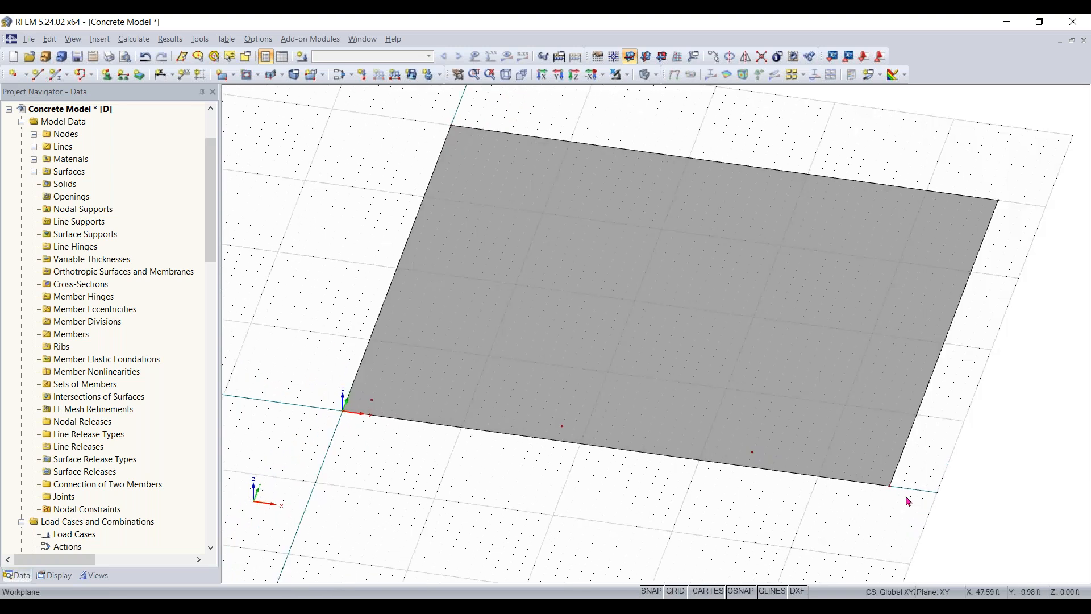
scroll(908, 501, "up", 3)
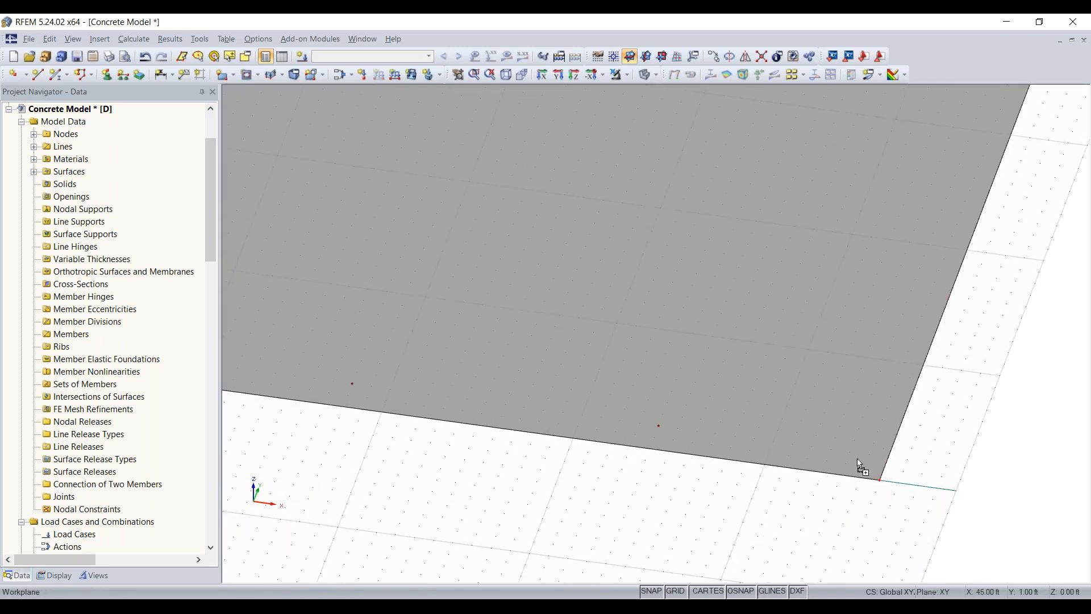
left_click_drag(880, 481, 851, 452)
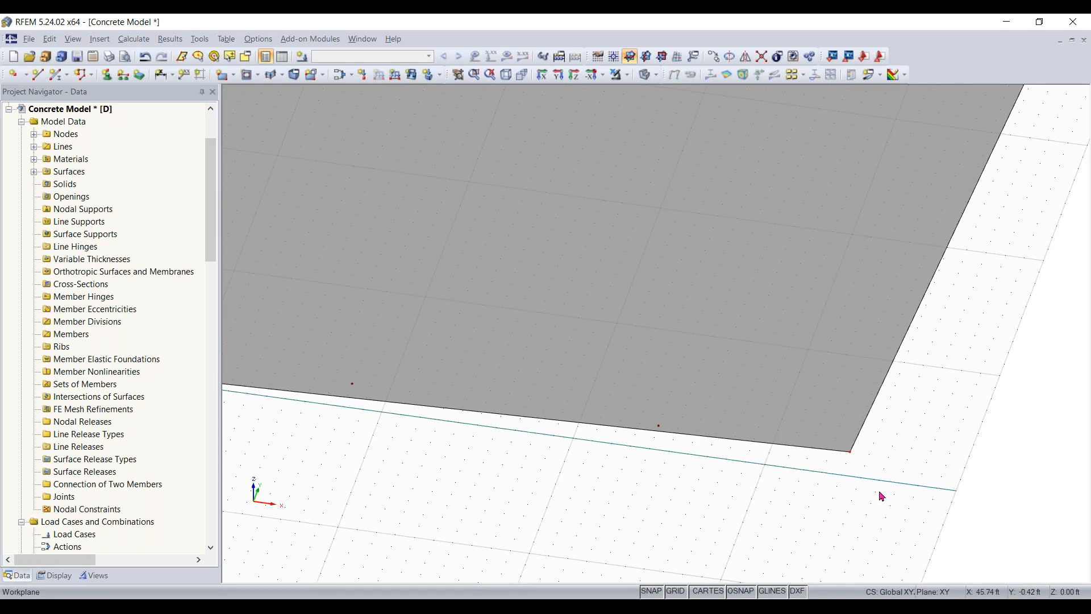
key("ctrl+z")
left_click_drag(880, 482, 850, 453, "ctrl")
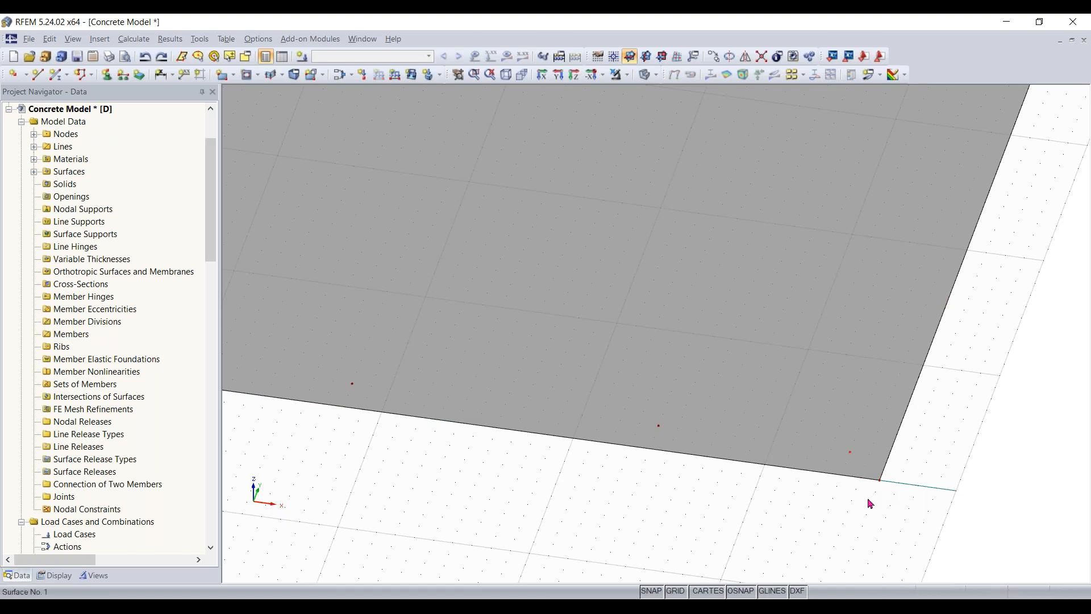
scroll(750, 517, "down", 2)
middle_click_drag(646, 521, 810, 375)
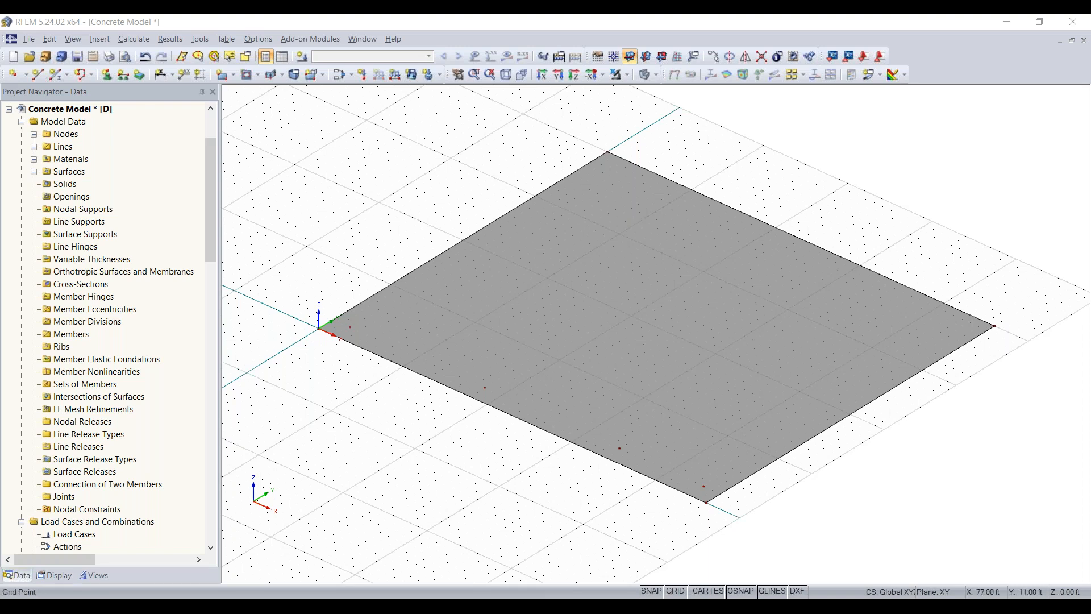
middle_click_drag(737, 475, 841, 465, "ctrl")
right_click(841, 465)
left_click(604, 470)
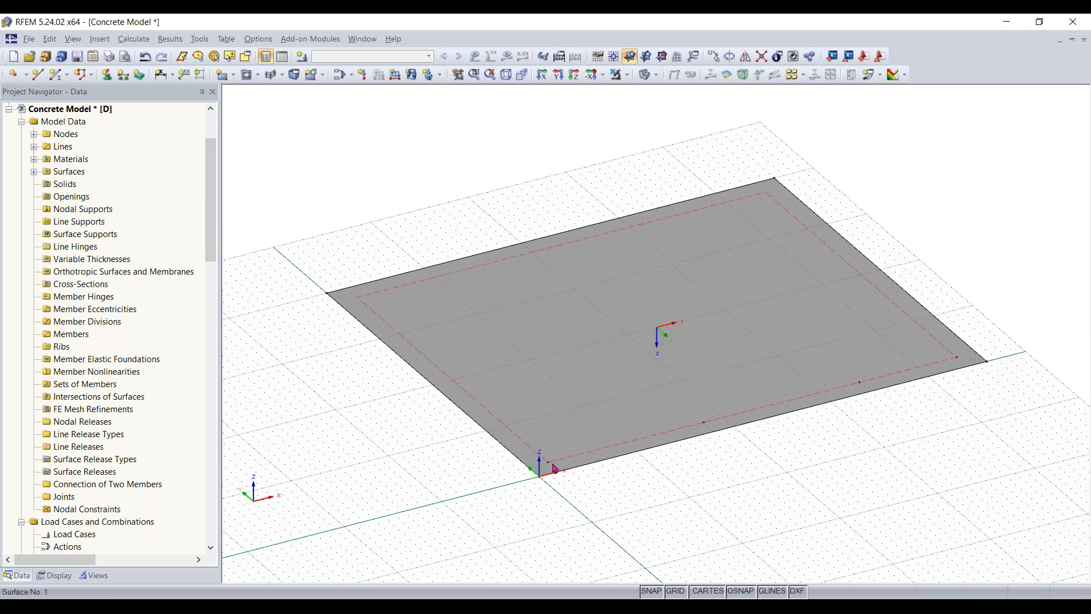
- Copy the row of four inset nodes along the slab's X-axis edge twice at 13 ft spacing in Y, with zero displacement in X
middle_click_drag(815, 204, 667, 385, "ctrl")
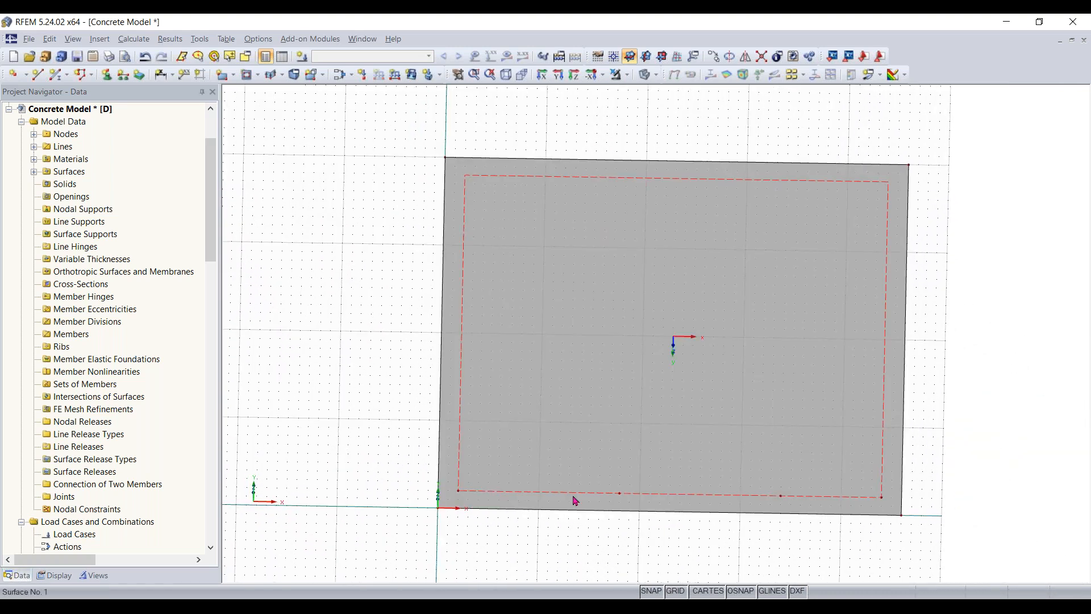
left_click_drag(449, 495, 884, 495)
middle_click_drag(857, 533, 513, 533, "ctrl")
key("alt")
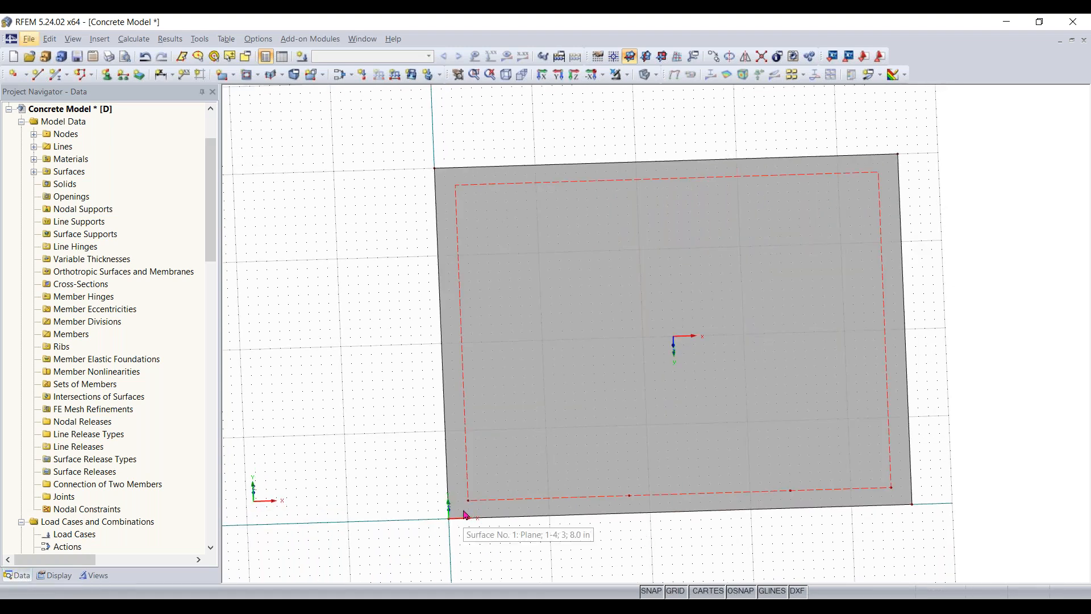
left_click_drag(461, 511, 907, 513)
key("alt")
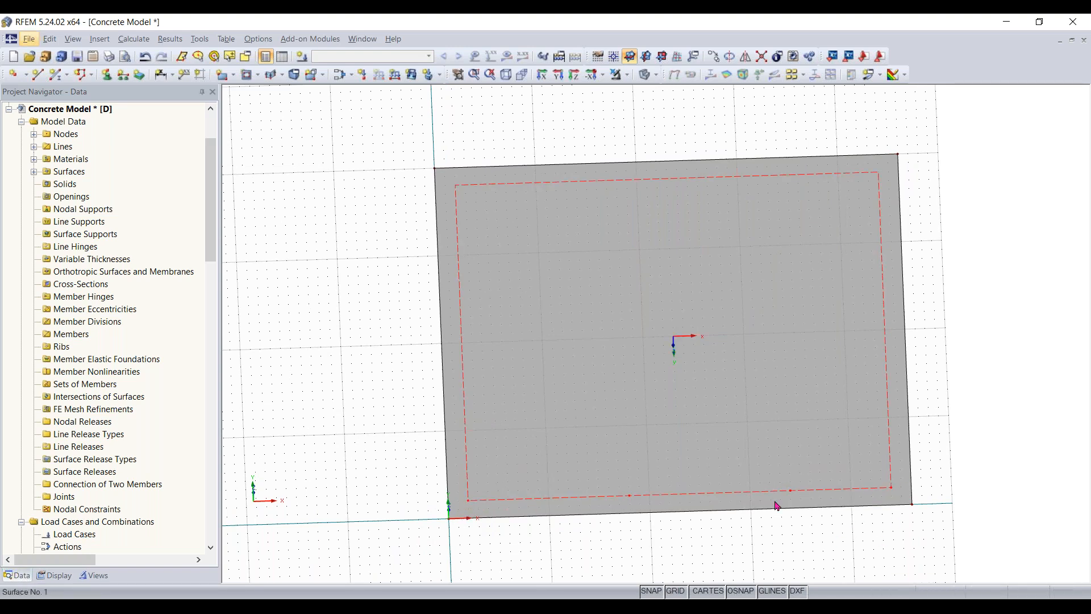
left_click(713, 56)
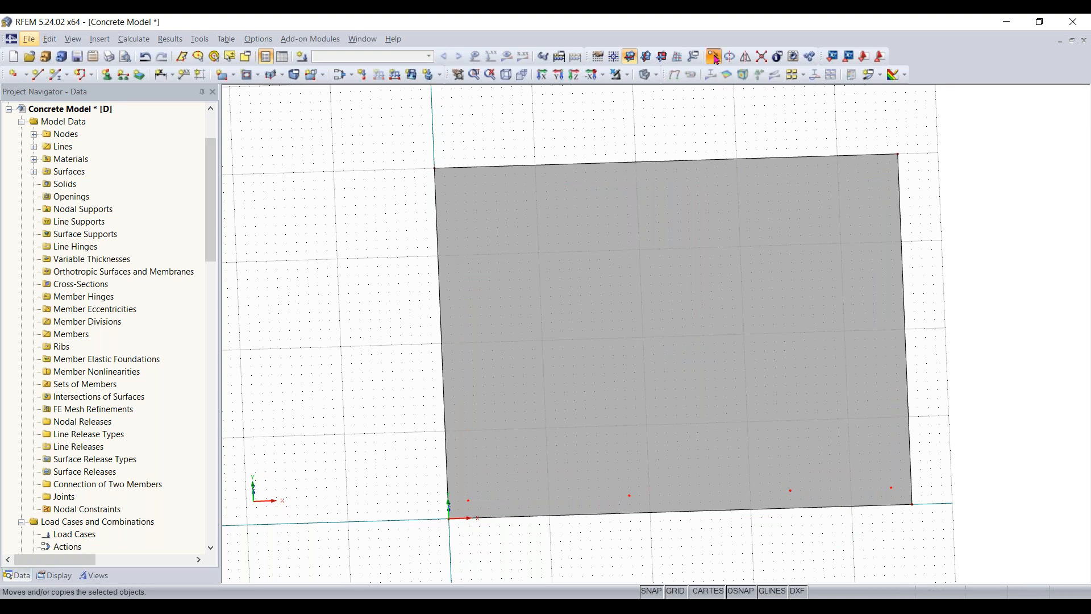
left_click(883, 257)
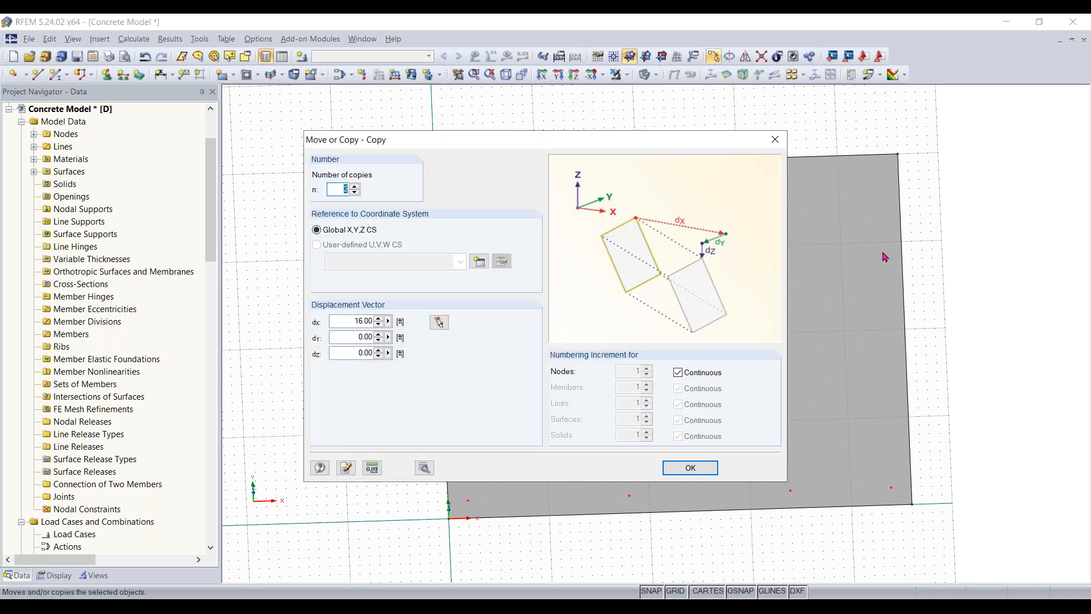
left_click(348, 322)
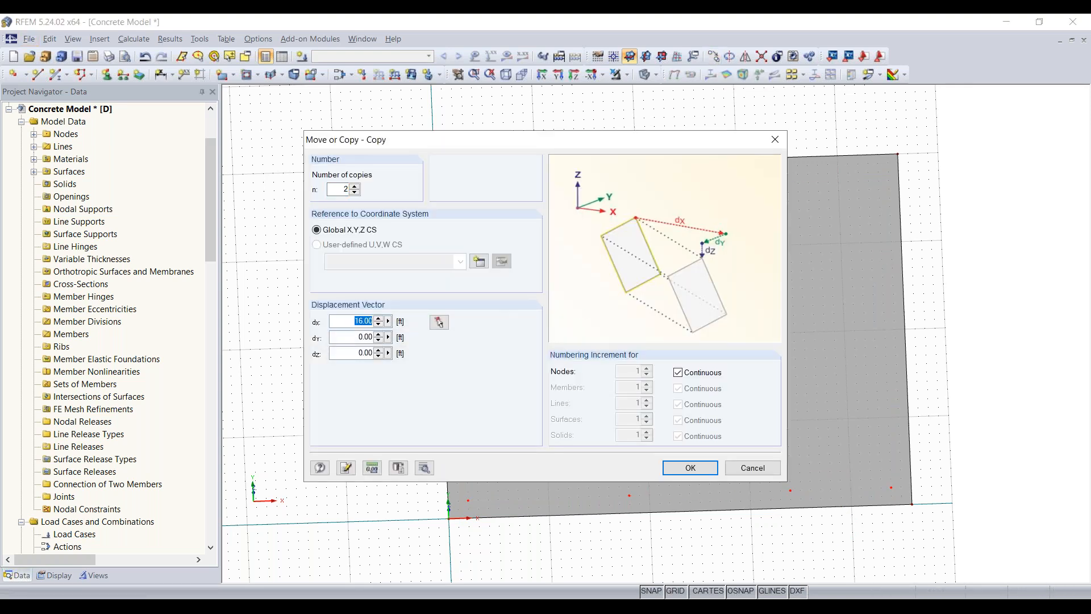
key("BackSpace")
key("Tab")
type("1")
key("Return")
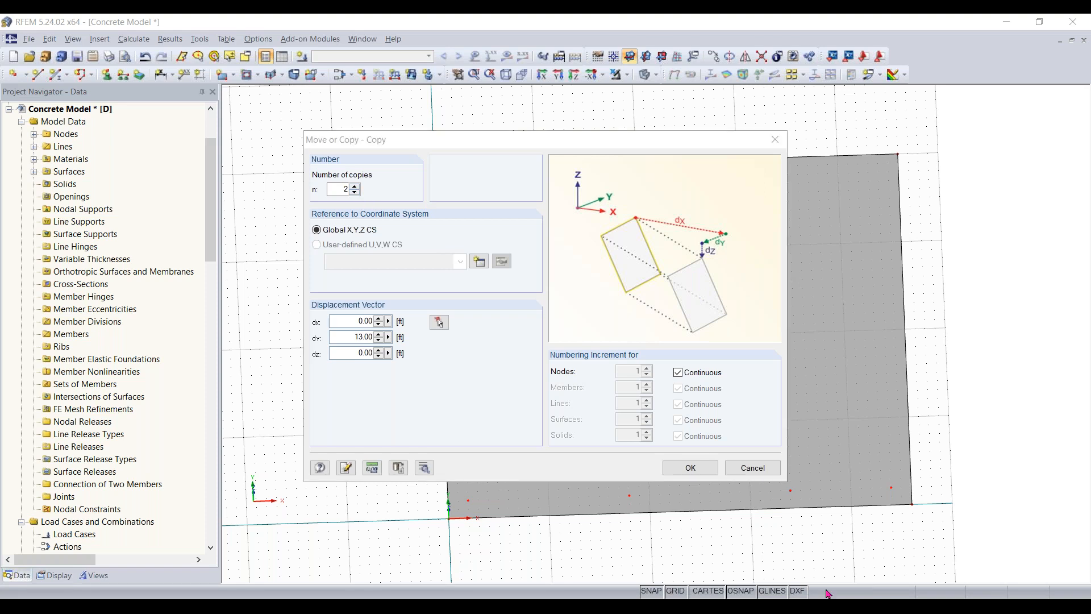
left_click(692, 468)
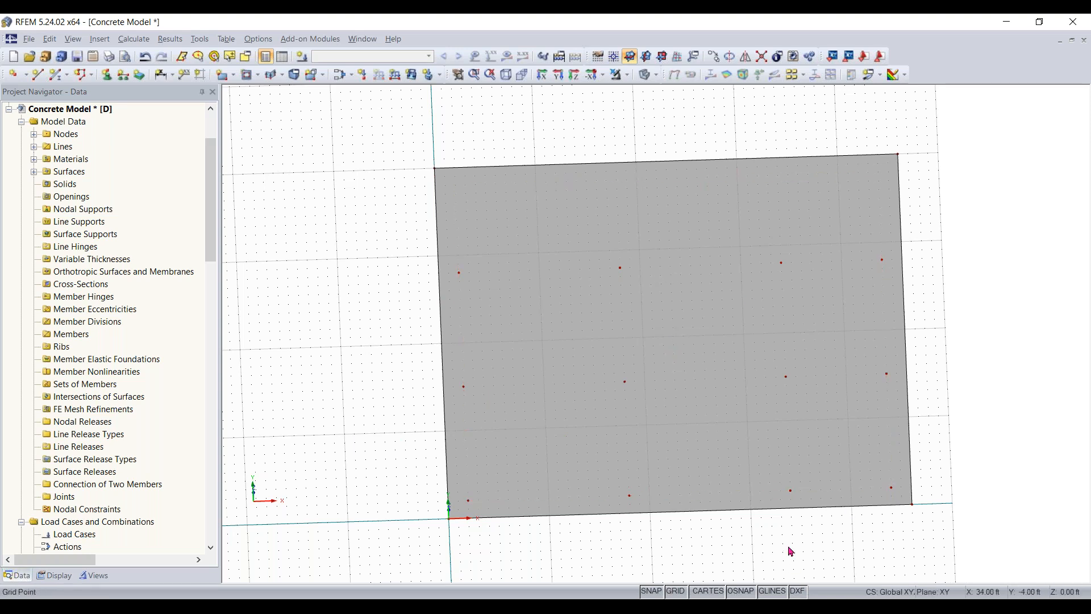
- Turn on the numbering display for the model's nodes, lines and surface
right_click_drag(620, 472, 574, 401)
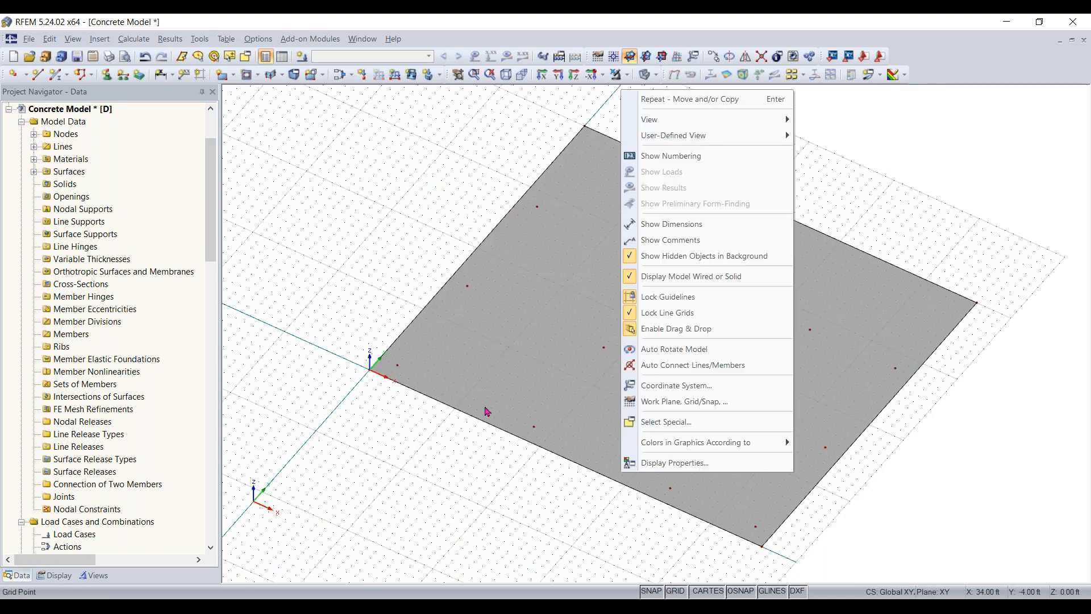
left_click(425, 265)
middle_click_drag(682, 344, 721, 487, "ctrl")
right_click_drag(720, 487, 821, 421)
left_click(852, 409)
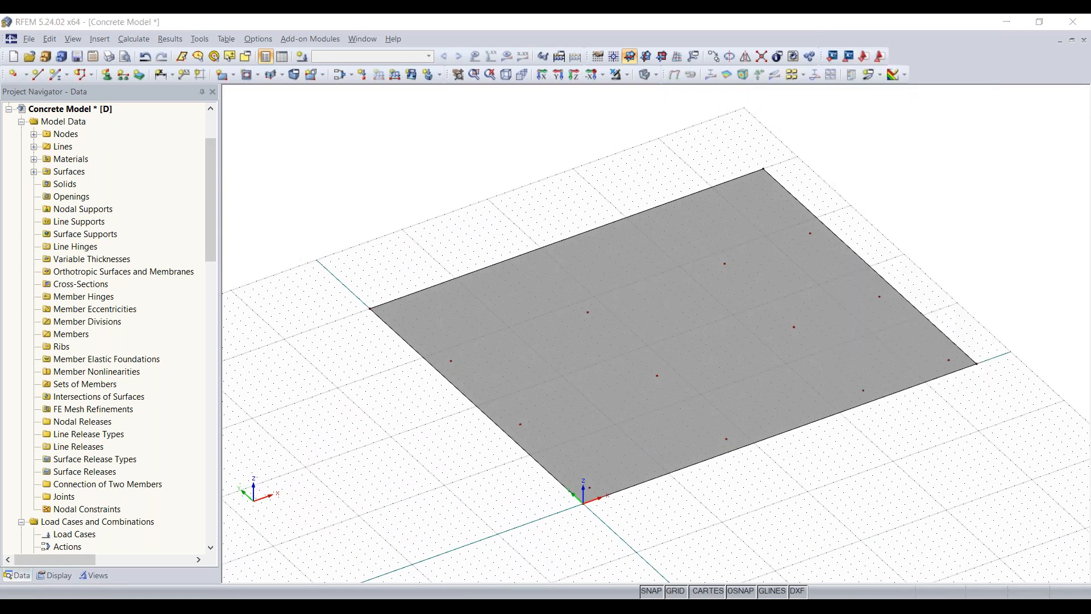
right_click(454, 147)
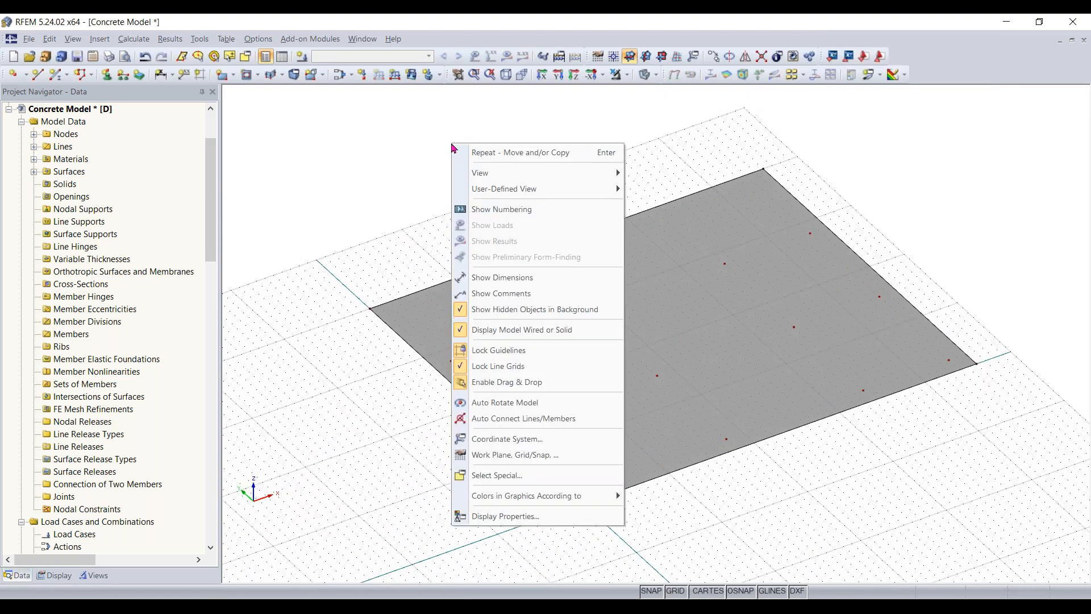
left_click(412, 189)
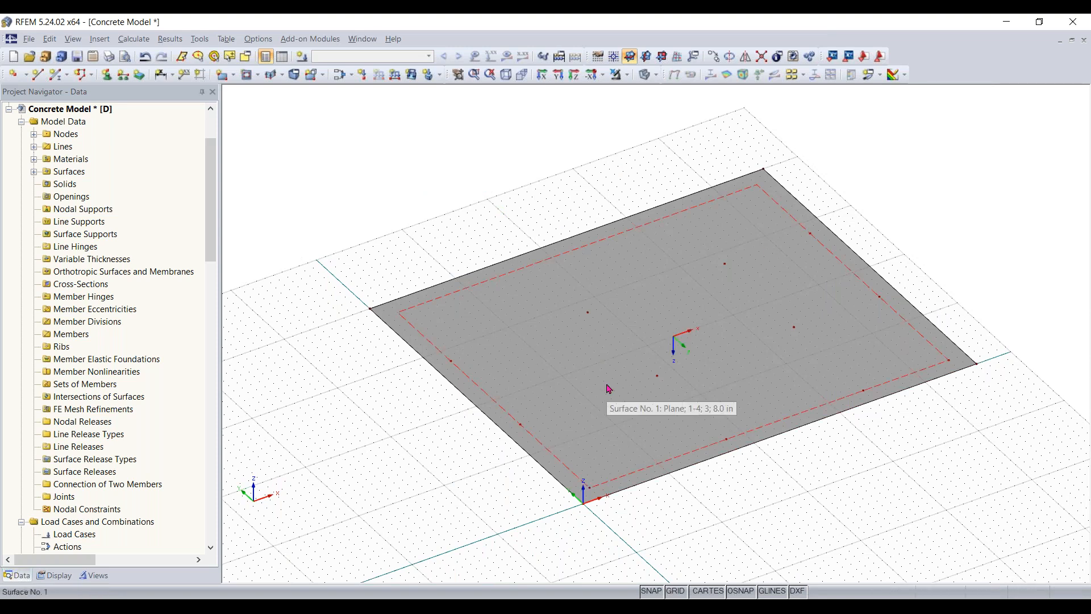
right_click(410, 191)
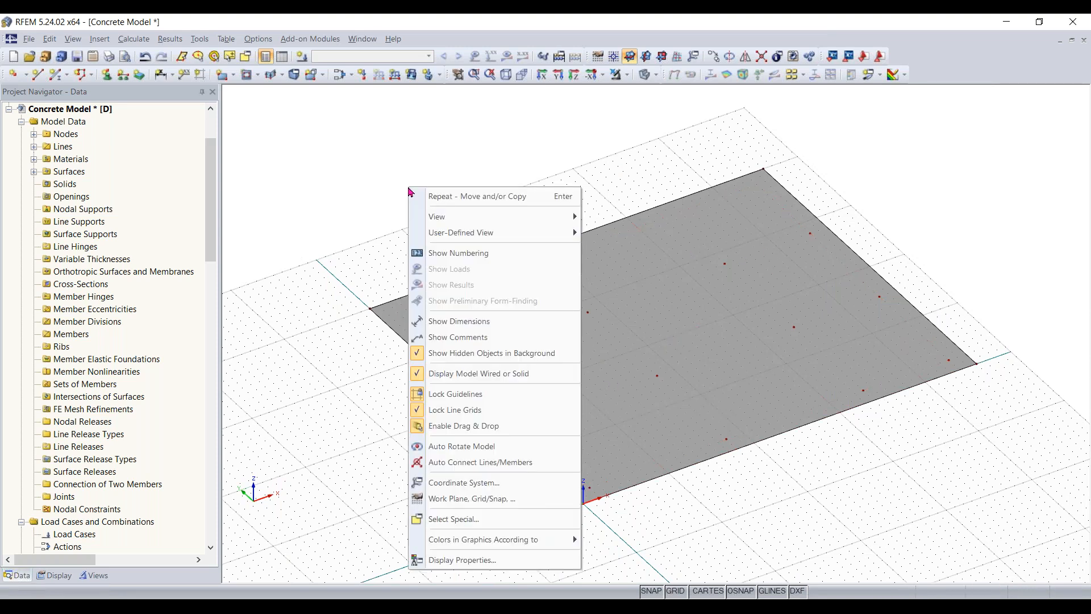
left_click(429, 250)
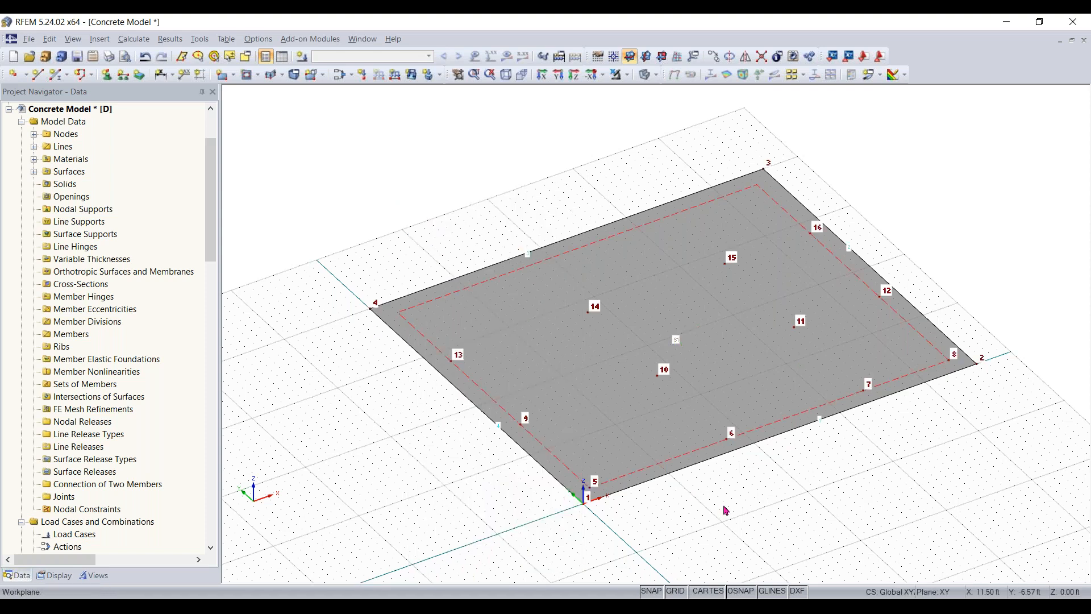
- Divide the slab edge line between nodes 1 and 4 at a distance of 12 ft from node 4
scroll(666, 374, "up", 2)
scroll(666, 375, "up", 1)
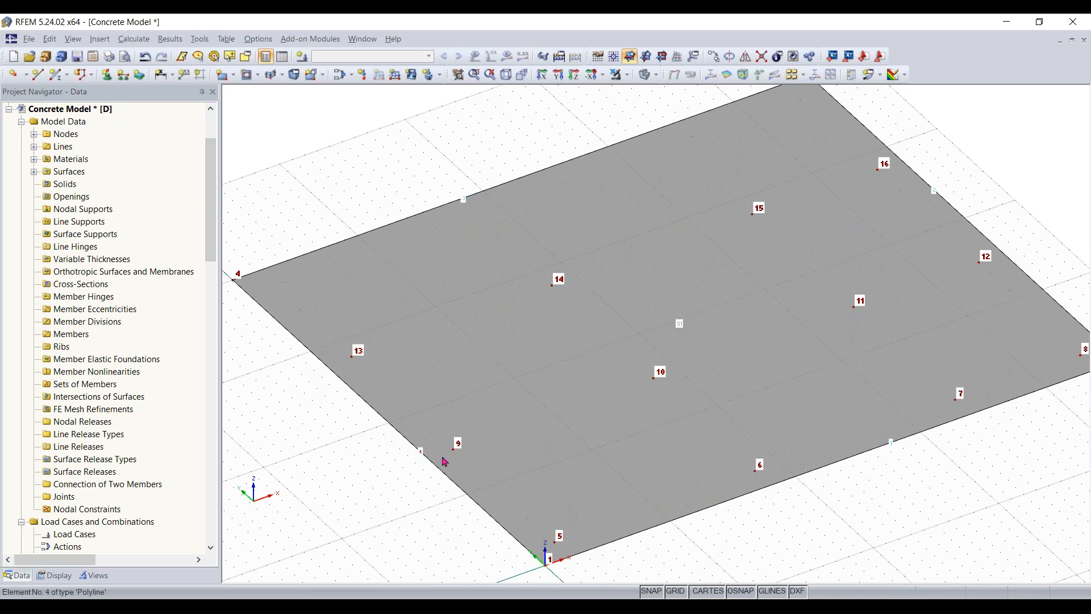
scroll(795, 528, "down", 1)
middle_click_drag(795, 528, 676, 487)
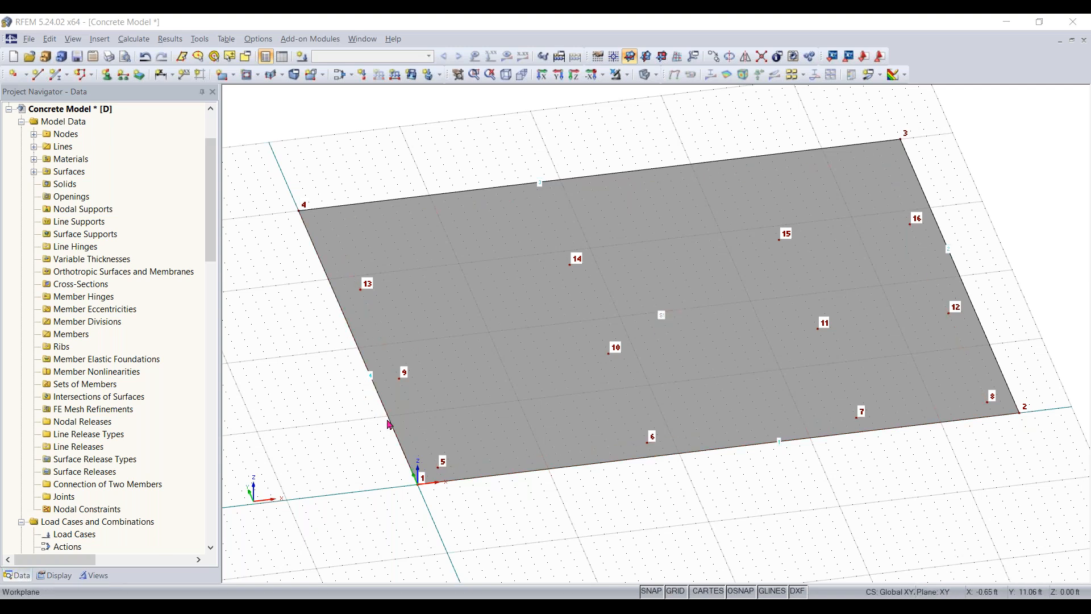
right_click(350, 334)
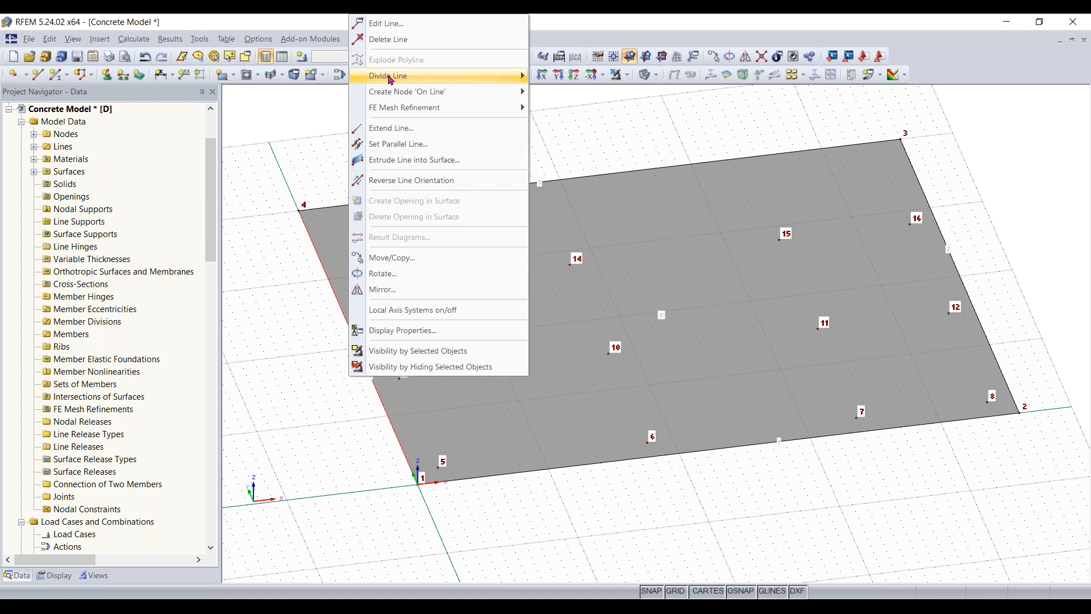
mouse_move(391, 80)
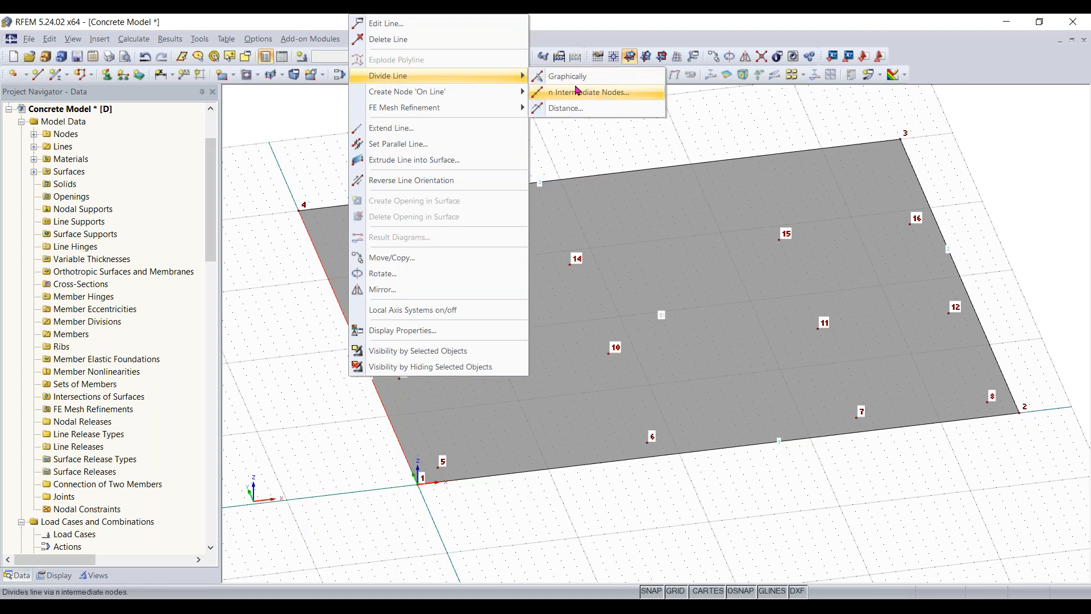
left_click(565, 108)
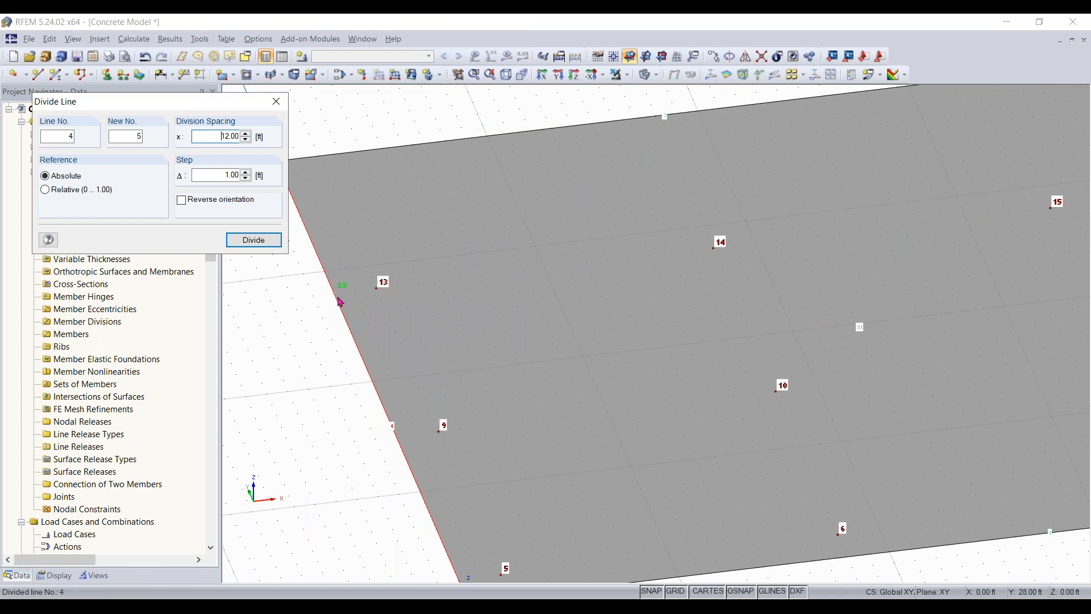
left_click(335, 295)
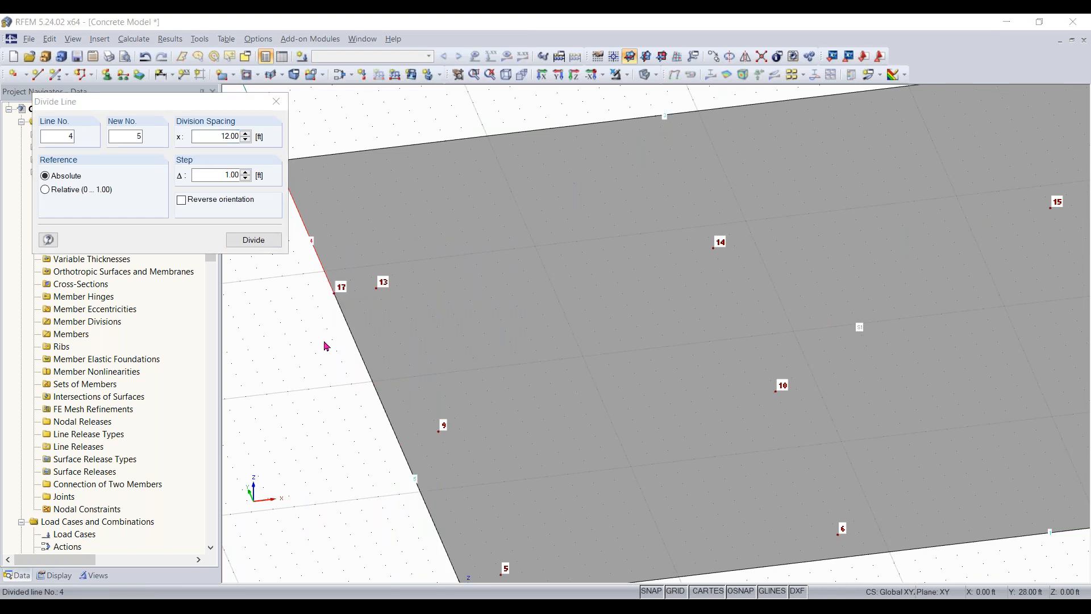
- Divide the slab edge line between nodes 3 and 4 at a distance of 28 ft from node 3
scroll(315, 309, "down", 2)
middle_click_drag(327, 377, 340, 514)
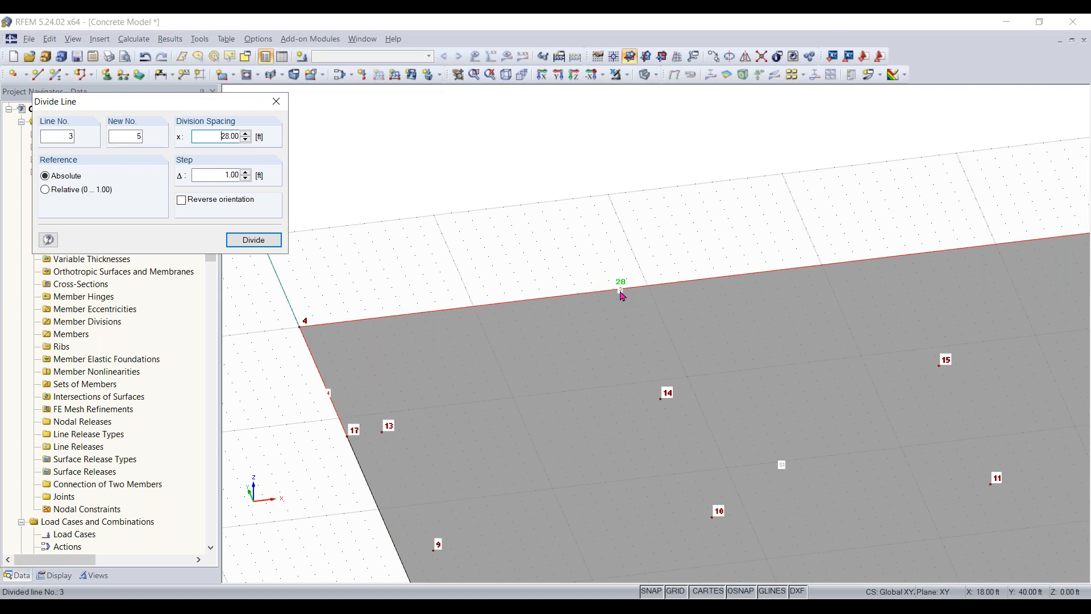
middle_click_drag(624, 296, 546, 290, "ctrl")
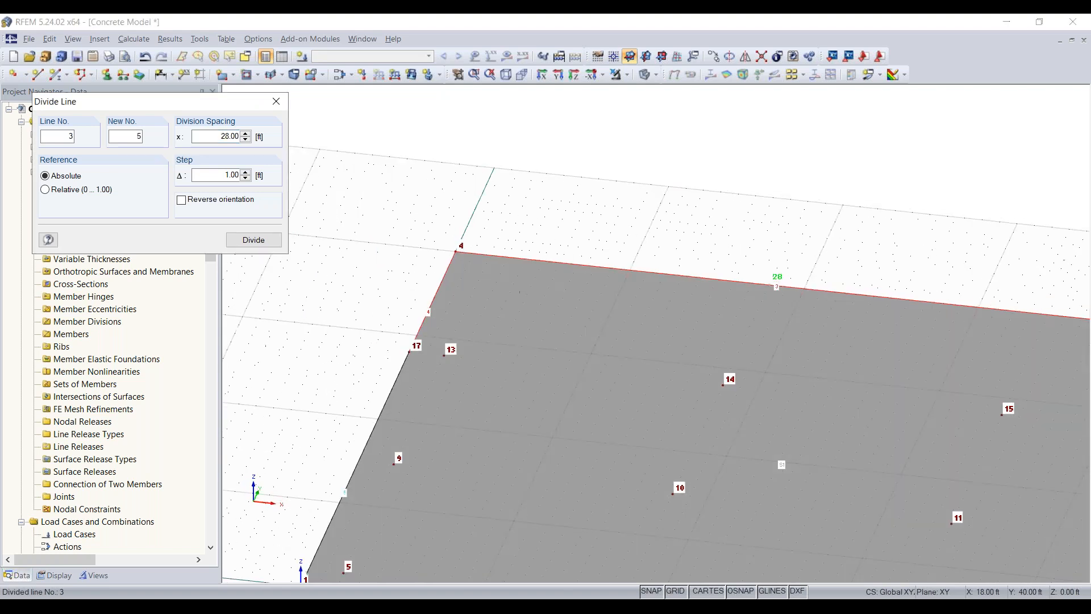
left_click(770, 294)
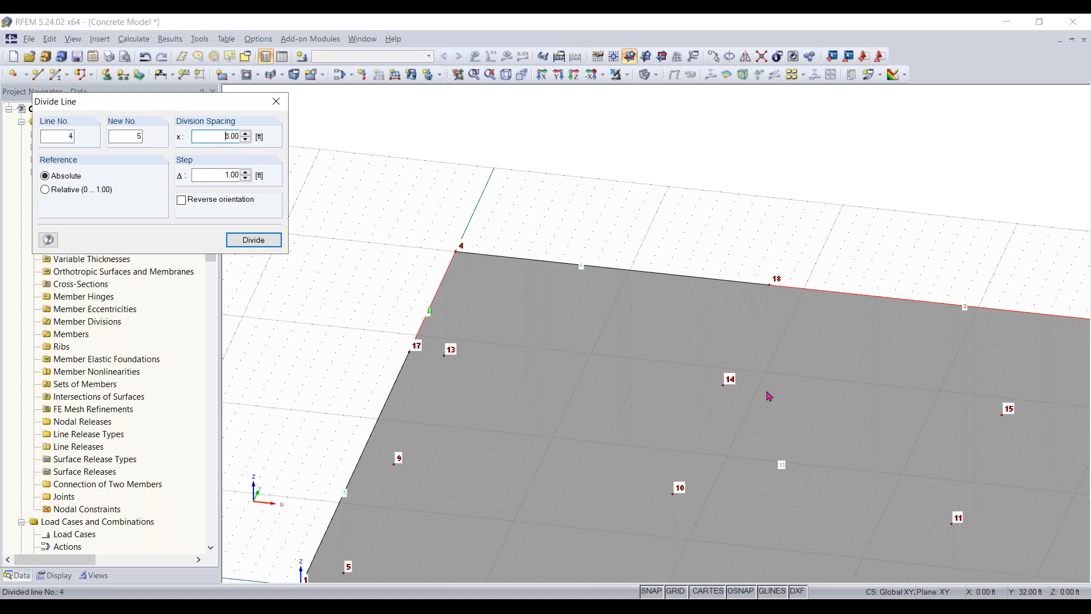
left_click(284, 103)
- Define a new plane semicircular surface using Concrete f'c = 4000 psi, ACI 318-19, with a constant thickness of 8 in
scroll(368, 422, "down", 2)
middle_click_drag(329, 414, 523, 373, "ctrl")
left_click(458, 337)
middle_click_drag(551, 455, 548, 357)
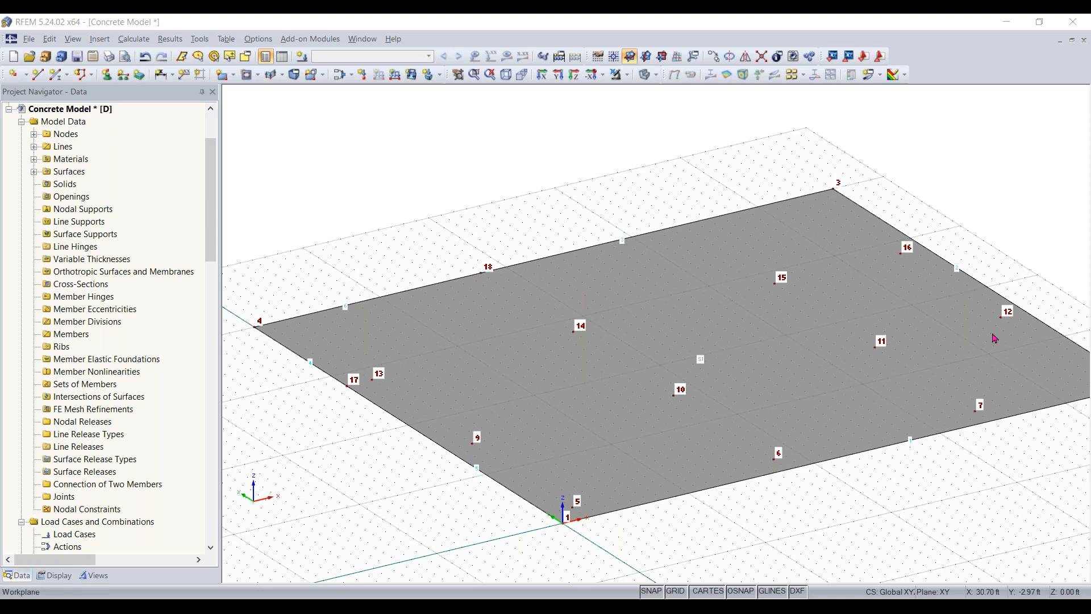
middle_click_drag(974, 438, 641, 514)
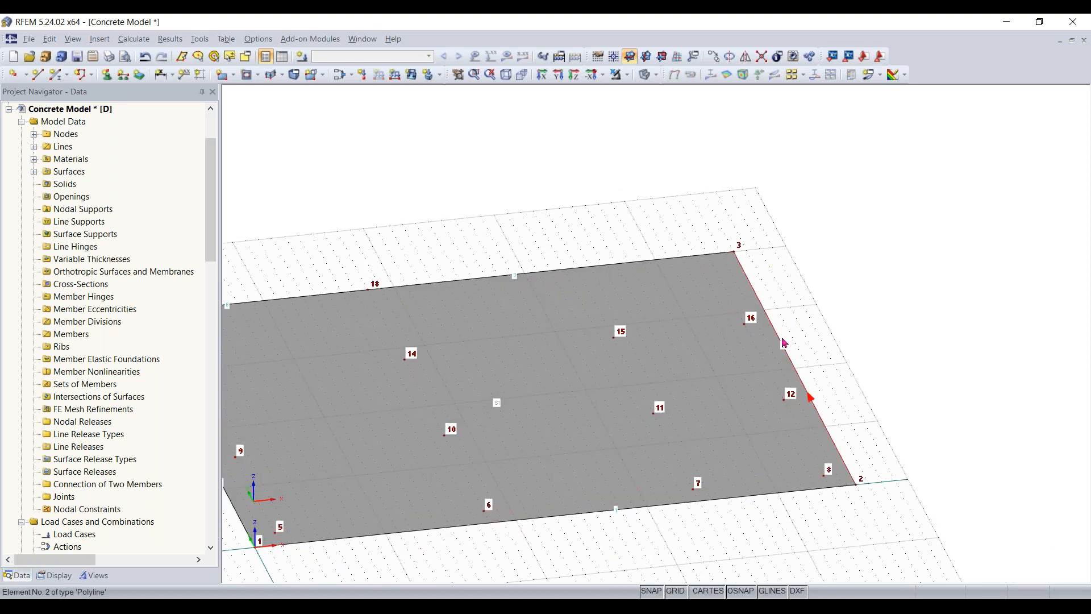
middle_click_drag(817, 326, 719, 301)
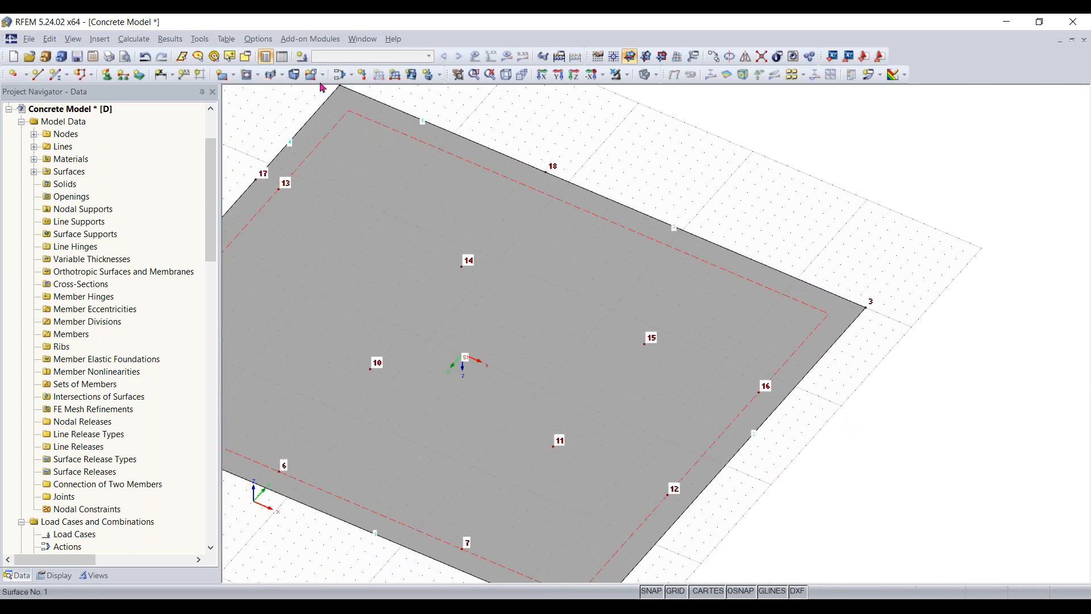
left_click(233, 77)
left_click(234, 77)
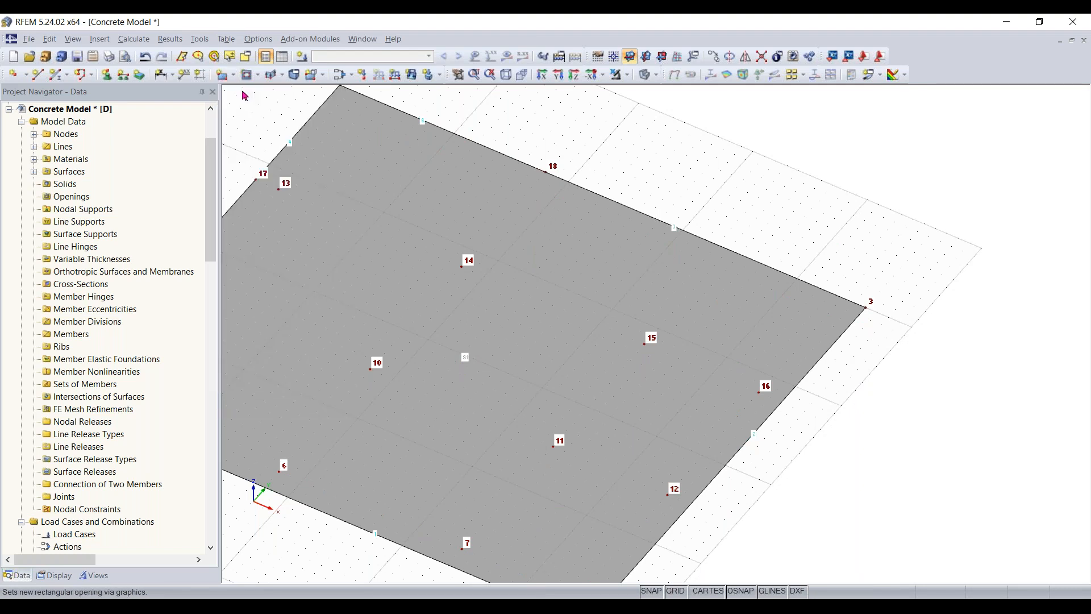
left_click(234, 79)
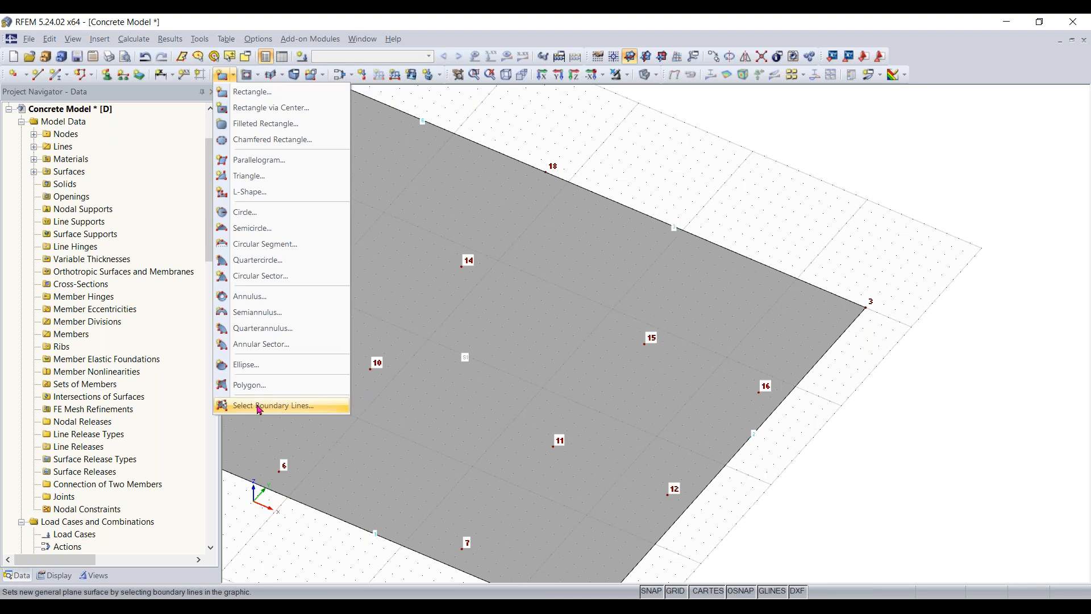
left_click(258, 234)
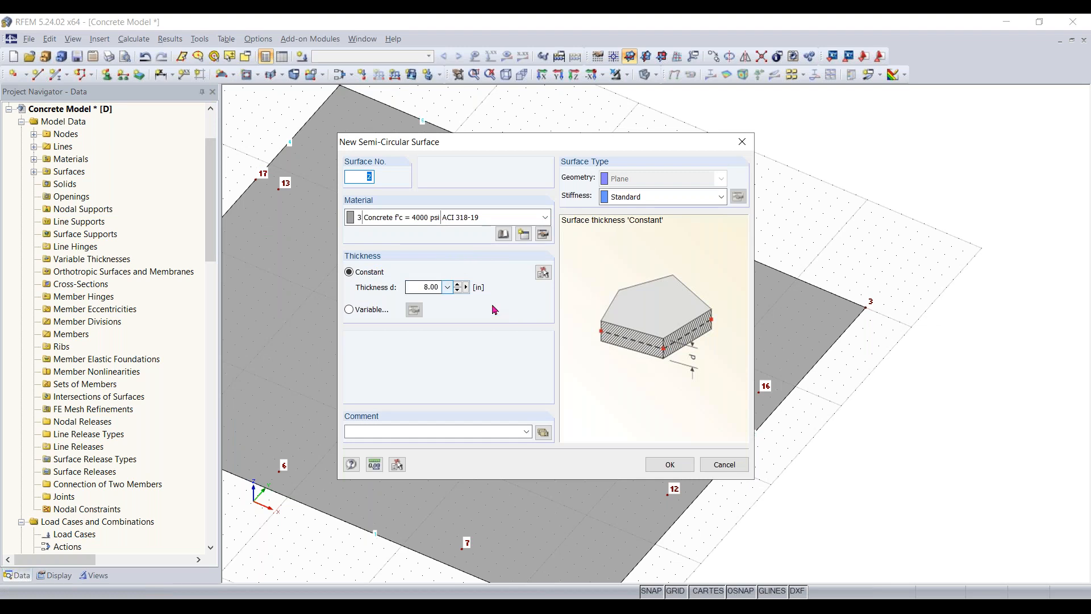
left_click(666, 471)
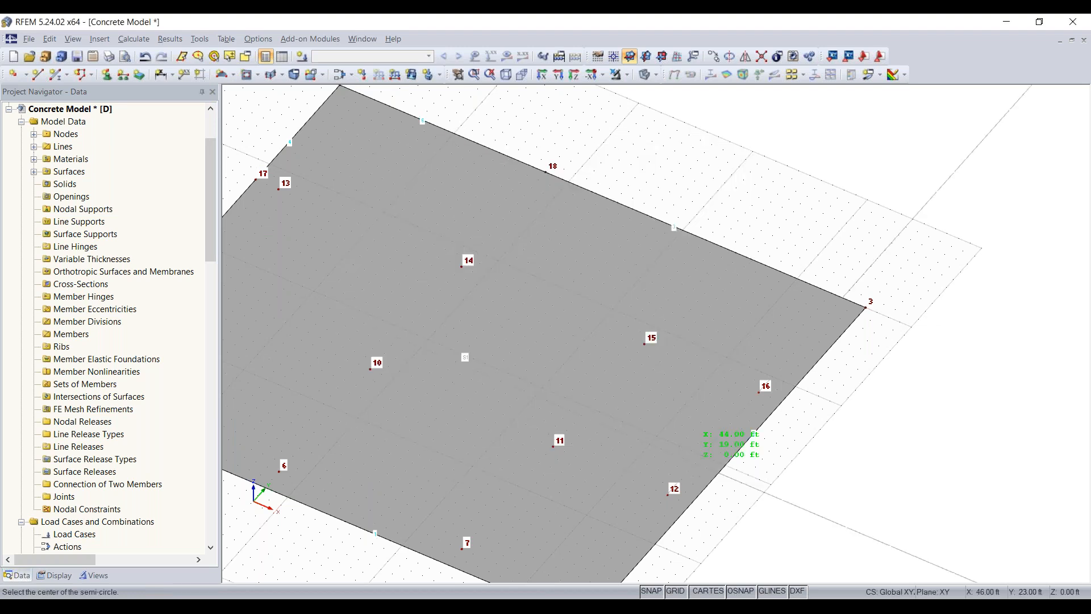
- Place the semicircular surface on the slab edge between nodes 2 and 3, centred at X 46 ft, Y 35 ft and starting at node 3
scroll(744, 241, "up", 4)
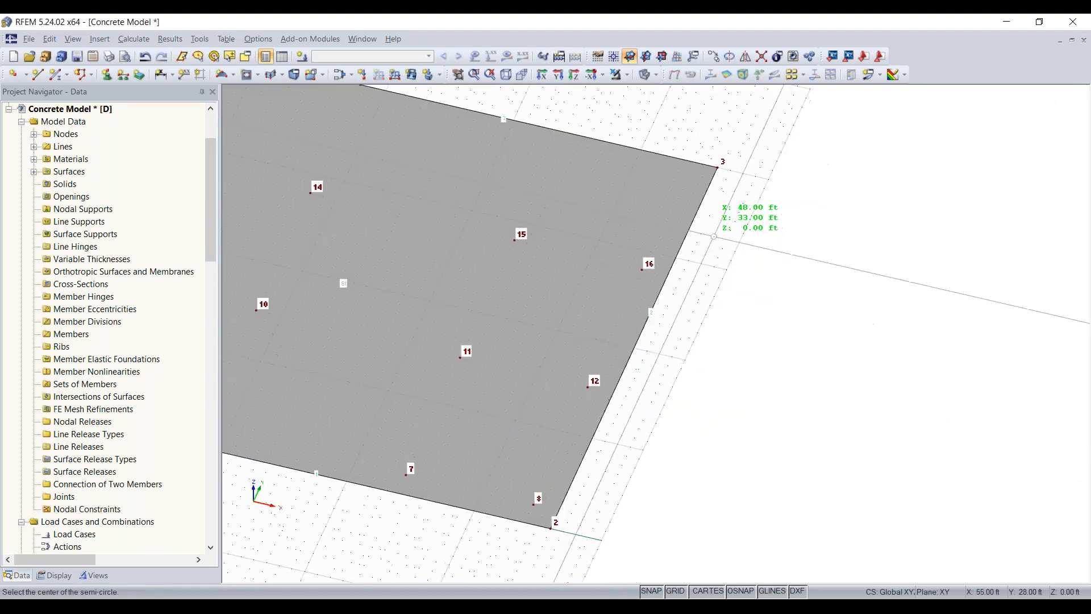
scroll(727, 155, "up", 2)
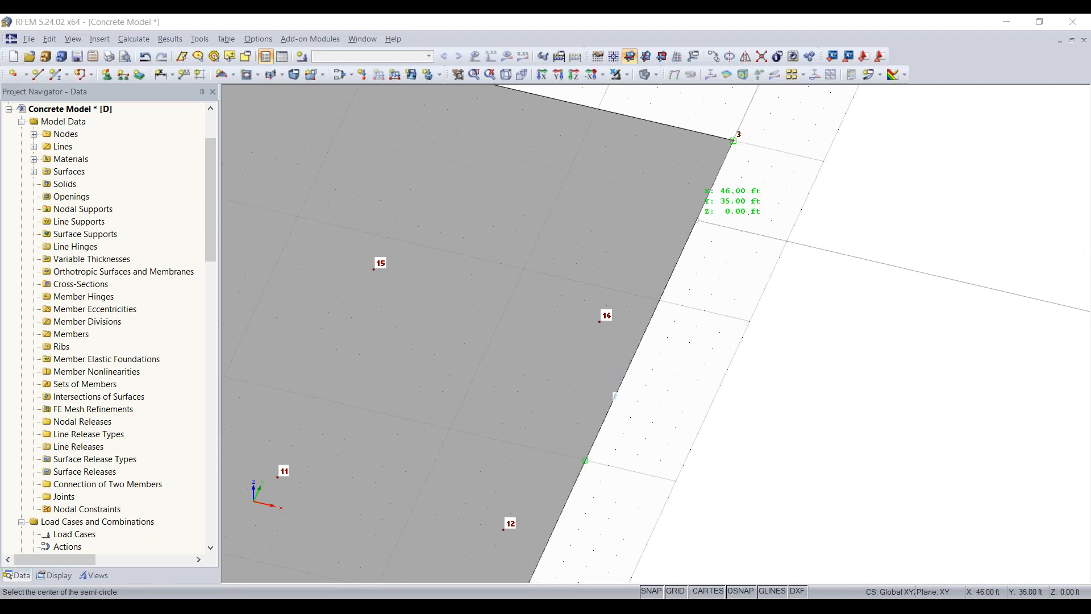
left_click(682, 253)
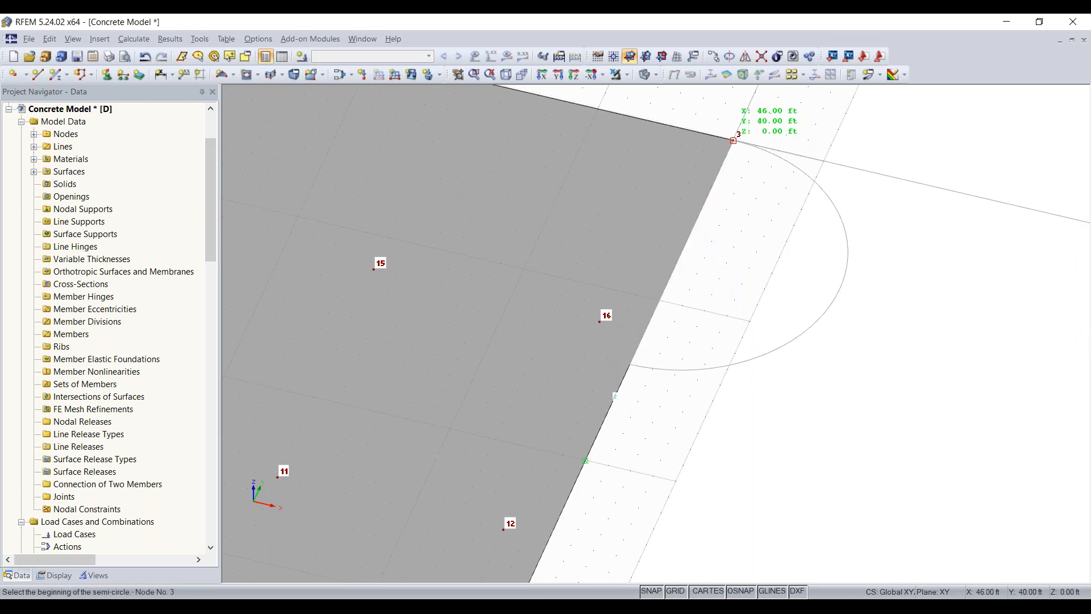
left_click(733, 141)
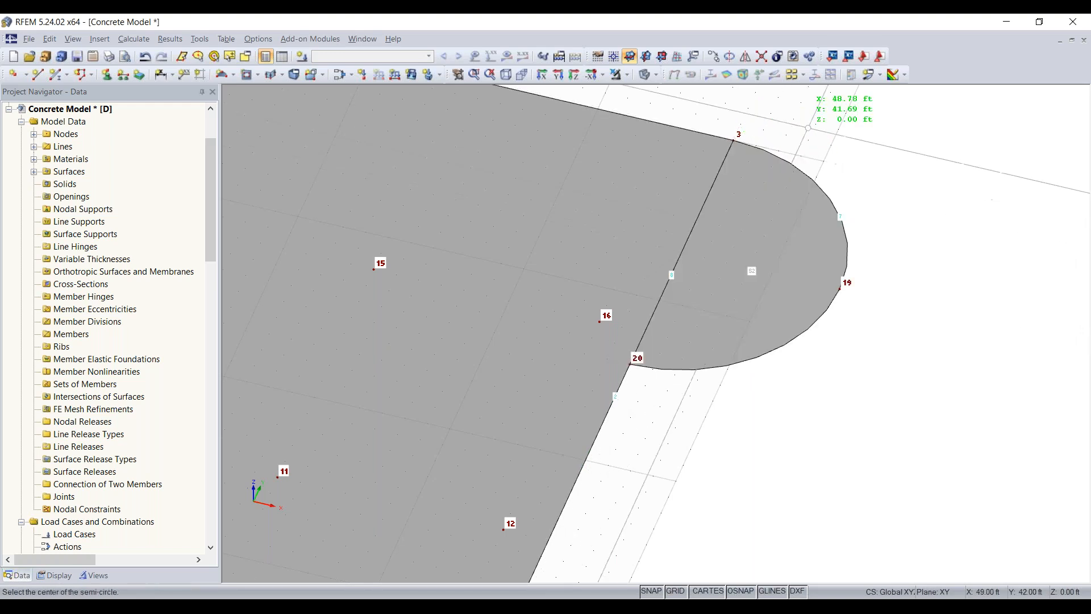
key("Escape")
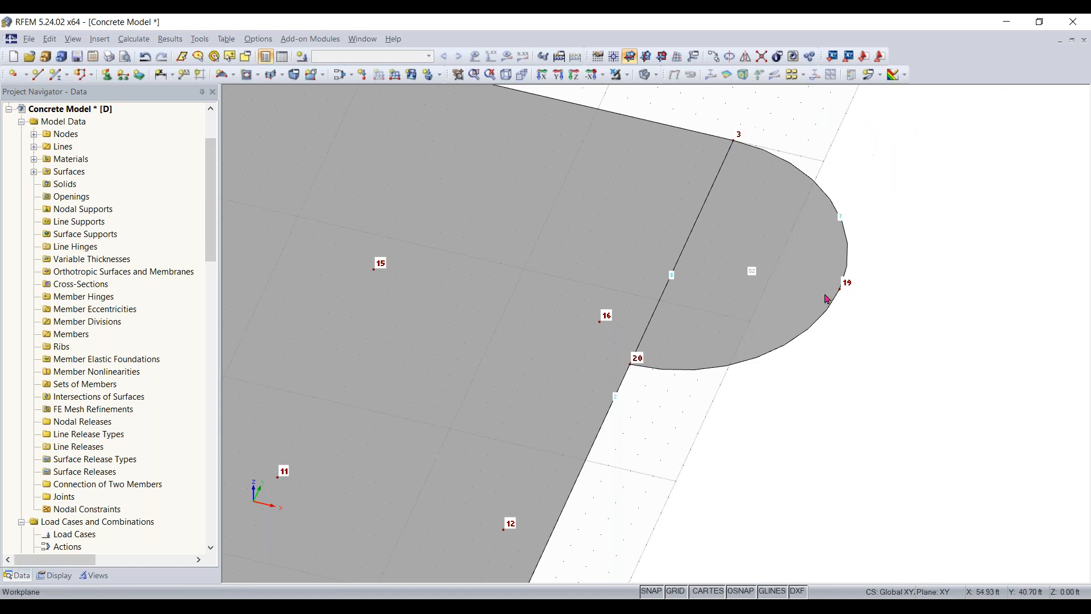
scroll(786, 326, "down", 3)
left_click(756, 289)
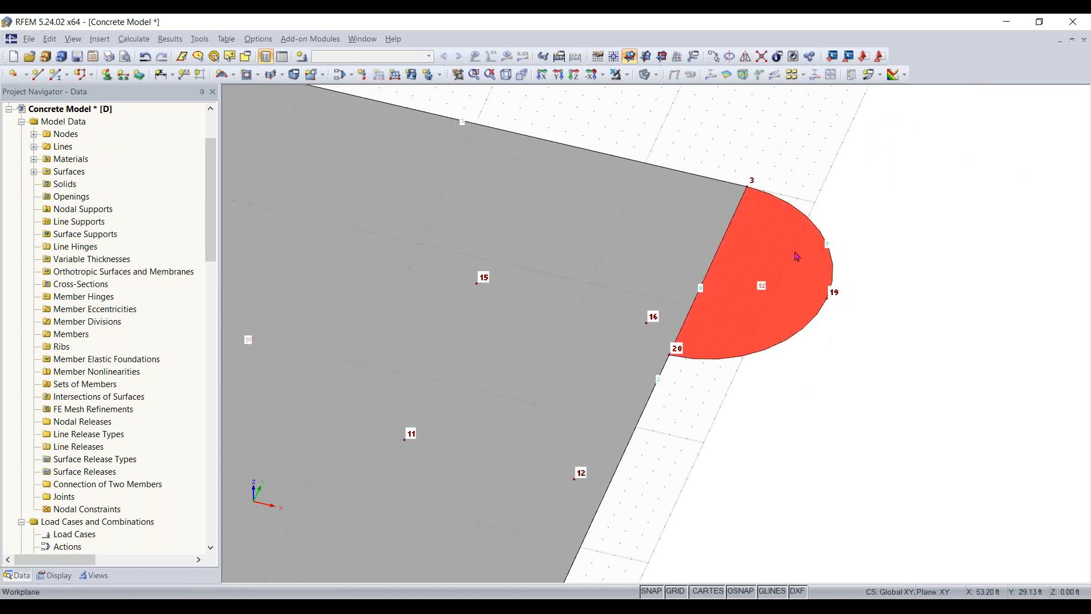
- Copy the whole slab with its semicircular surface and nodes once, displaced 0 ft in X and Y and 11 ft in Z
scroll(751, 399, "down", 3)
middle_click_drag(800, 400, 702, 512)
left_click(901, 418)
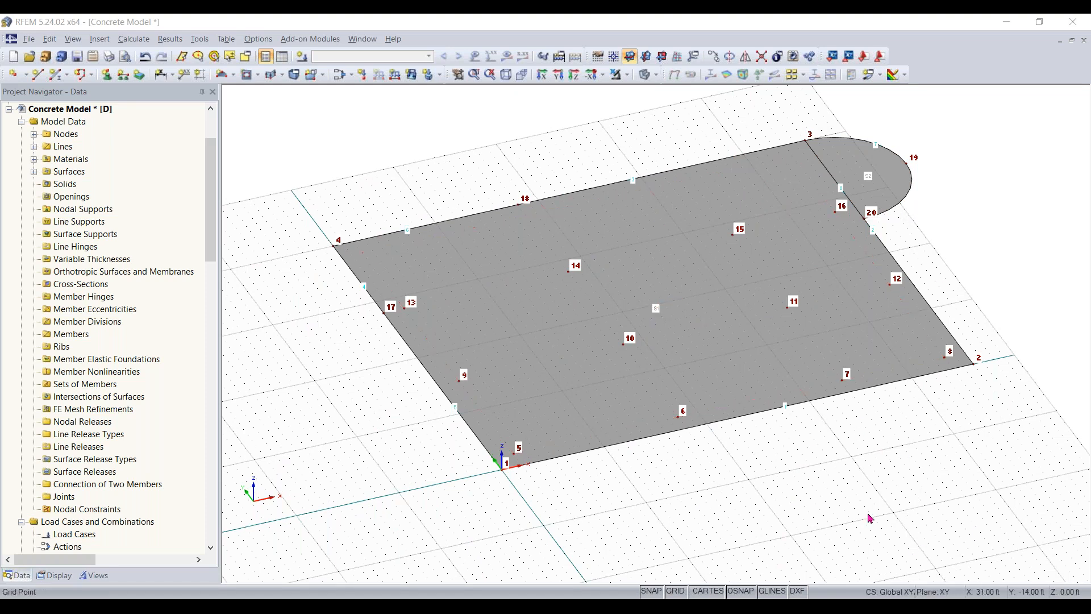
middle_click_drag(868, 394, 857, 430)
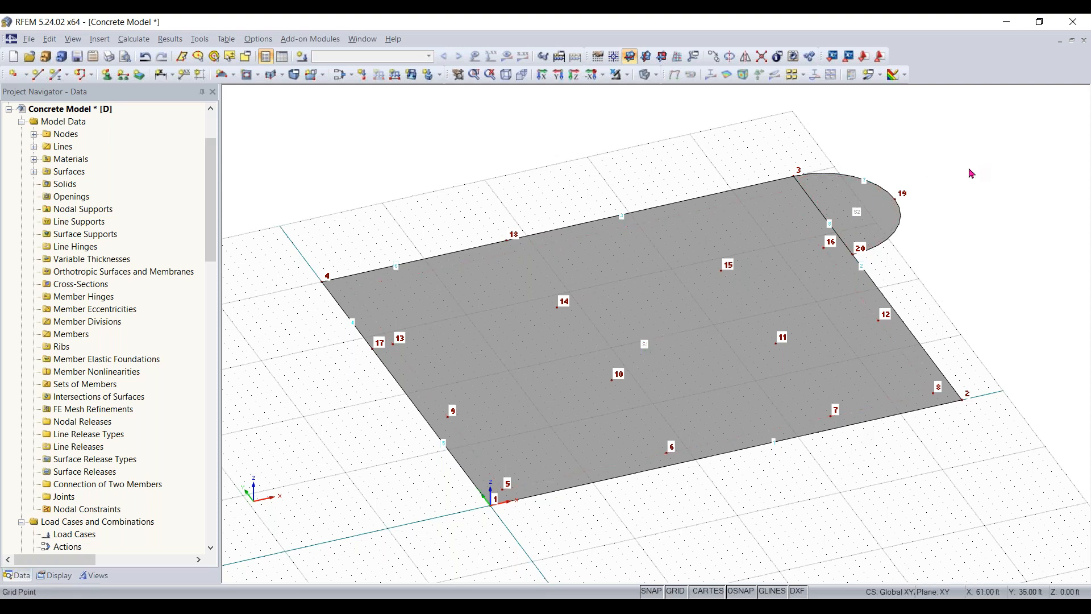
left_click_drag(972, 126, 293, 544)
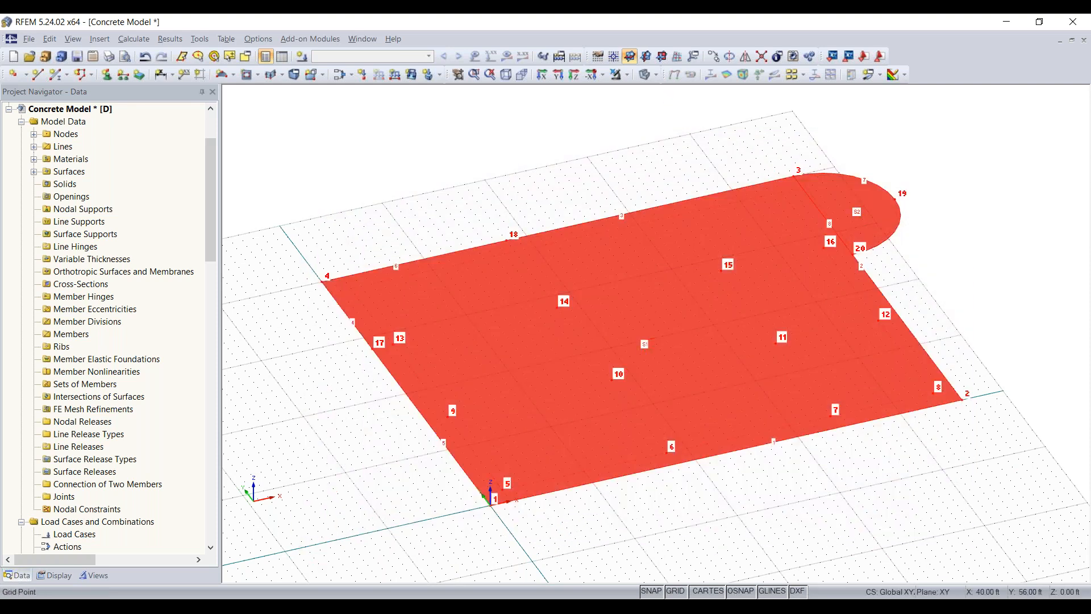
left_click(714, 56)
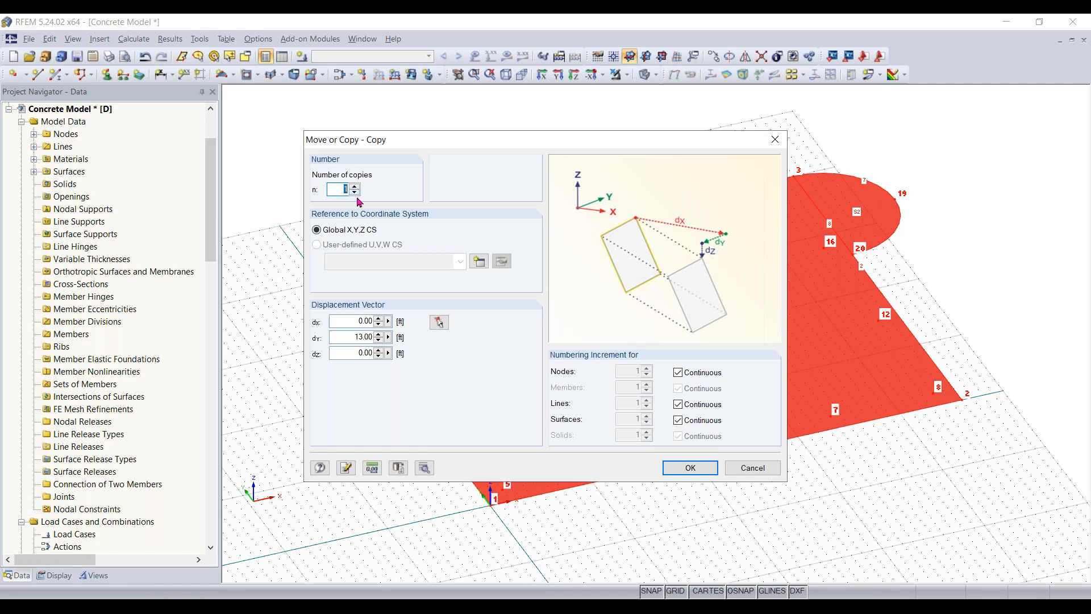
double_click(341, 337)
key("BackSpace")
double_click(338, 354)
type("11.83")
left_click(690, 466)
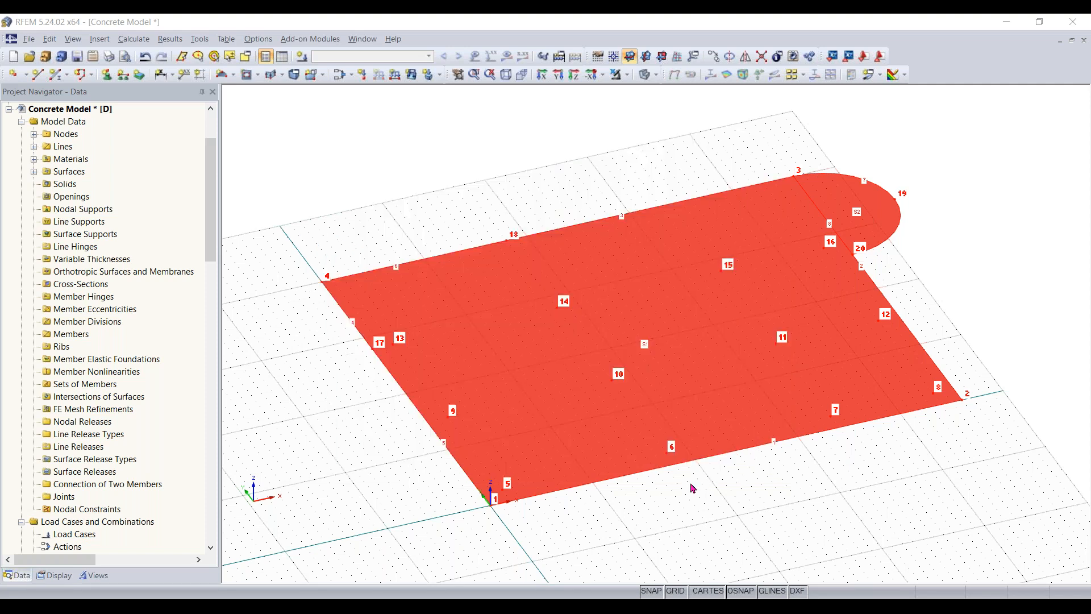
middle_click_drag(742, 559, 778, 495)
right_click(778, 495)
left_click(739, 483)
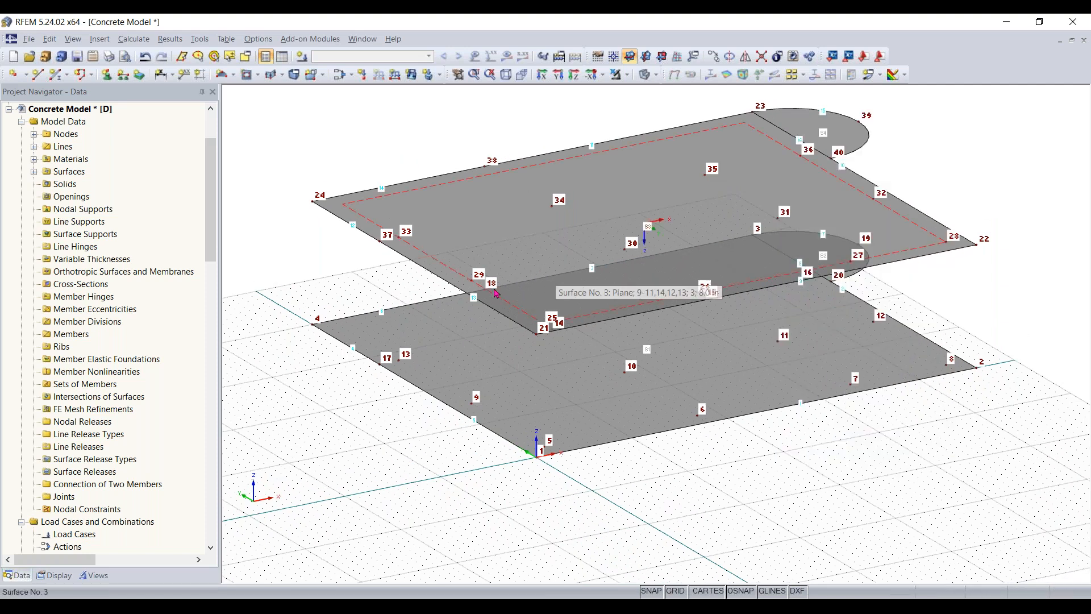
- Switch the solid model rendering of surfaces to Filled incl. thickness
scroll(495, 296, "up", 3)
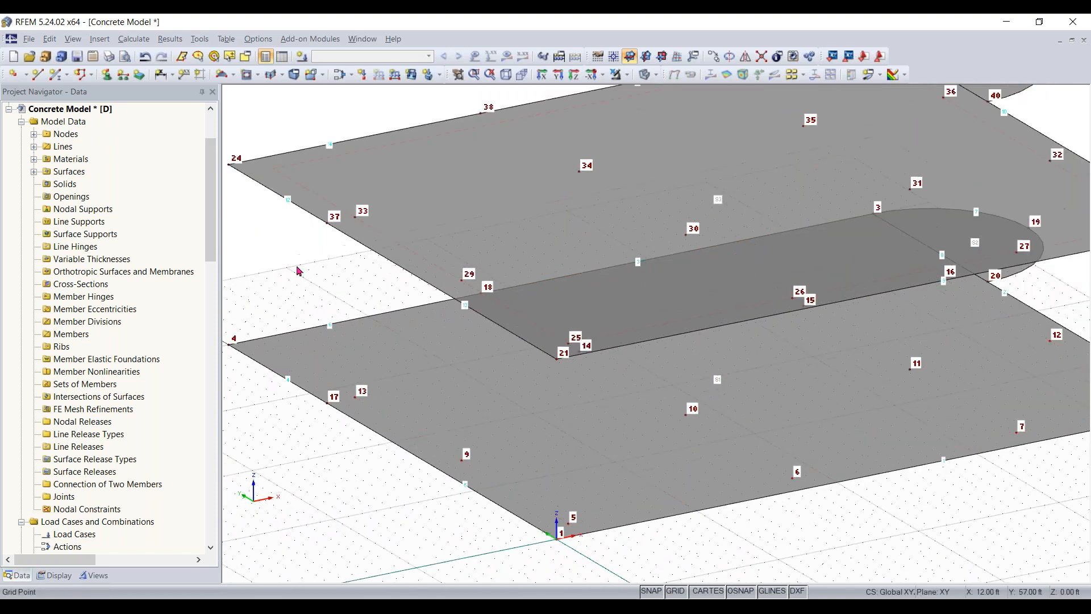
middle_click_drag(308, 269, 446, 253, "ctrl")
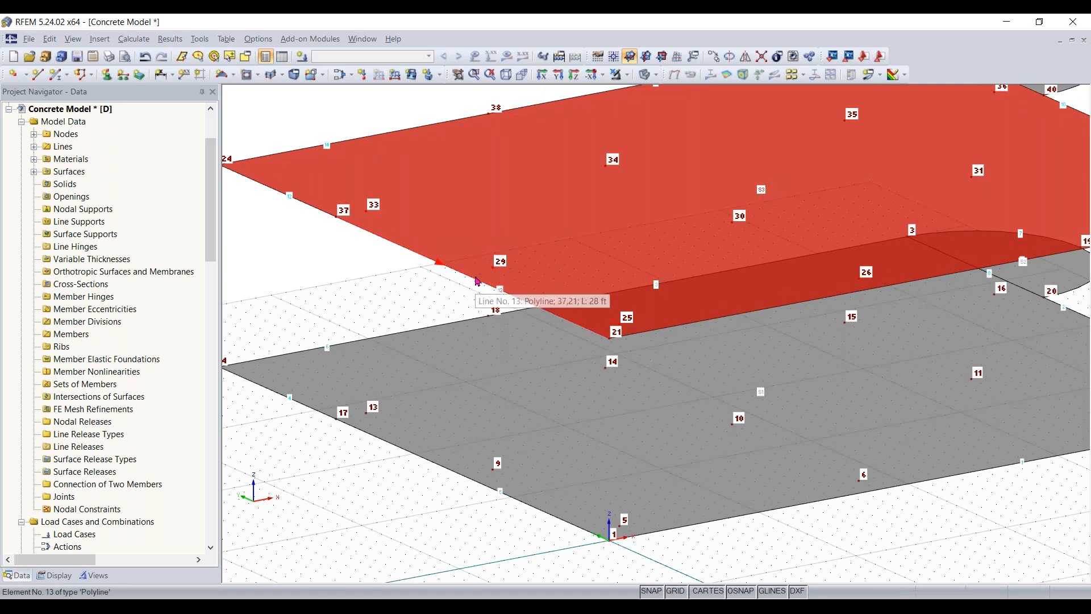
left_click(409, 272)
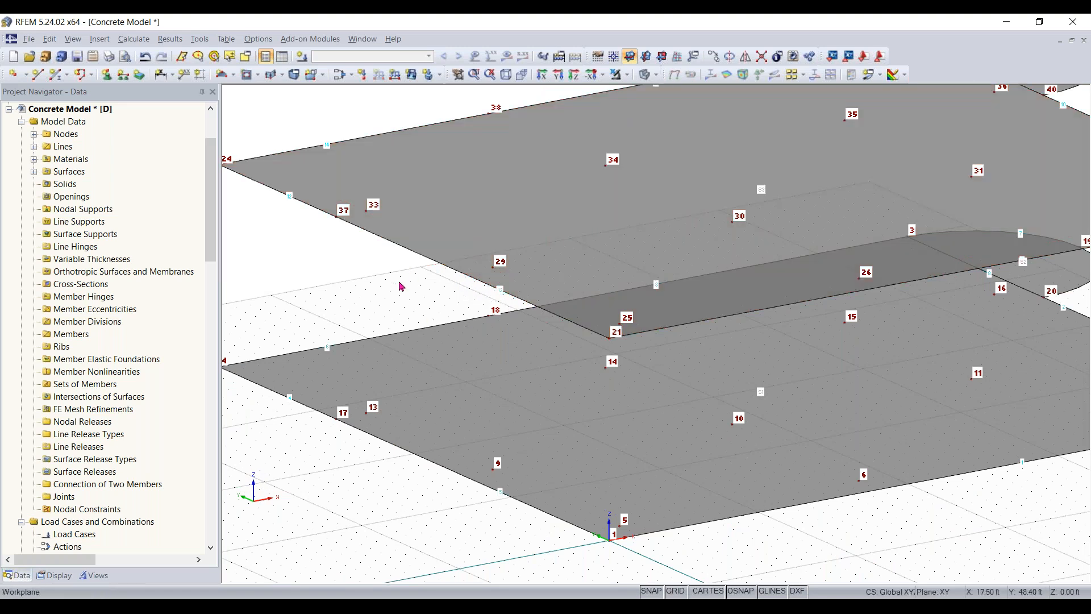
scroll(402, 285, "down", 2)
left_click(54, 575)
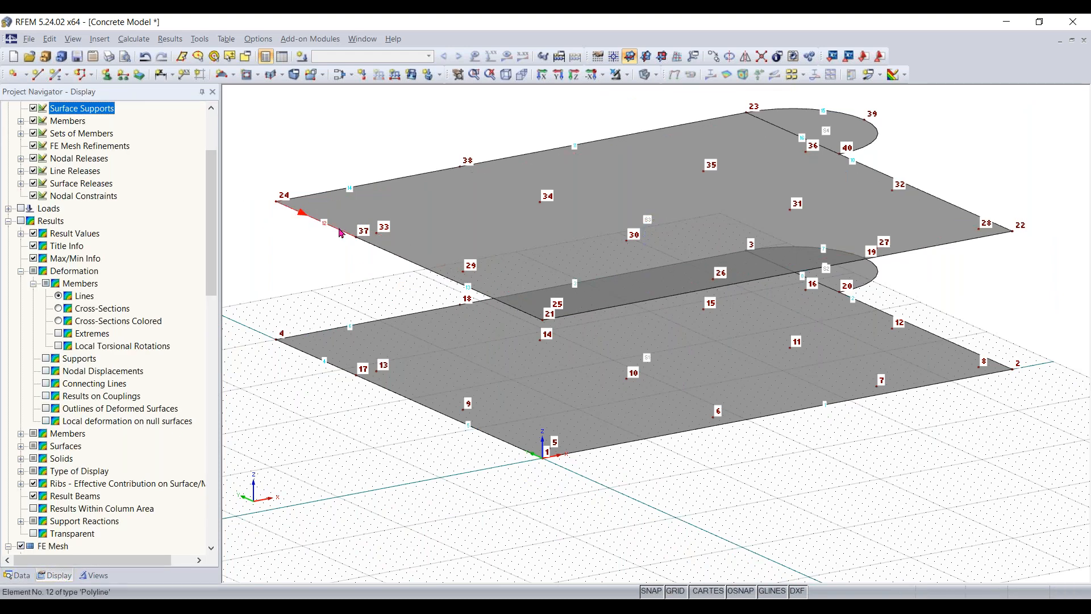
middle_click_drag(362, 239, 311, 276, "ctrl")
scroll(149, 331, "down", 6)
left_click_drag(212, 294, 206, 479)
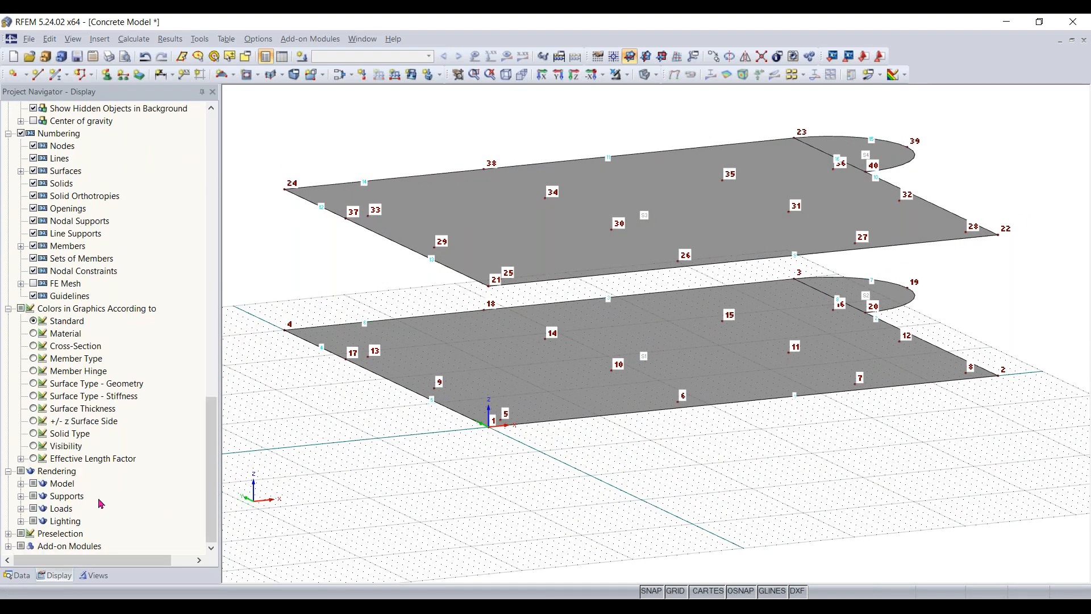
left_click(21, 484)
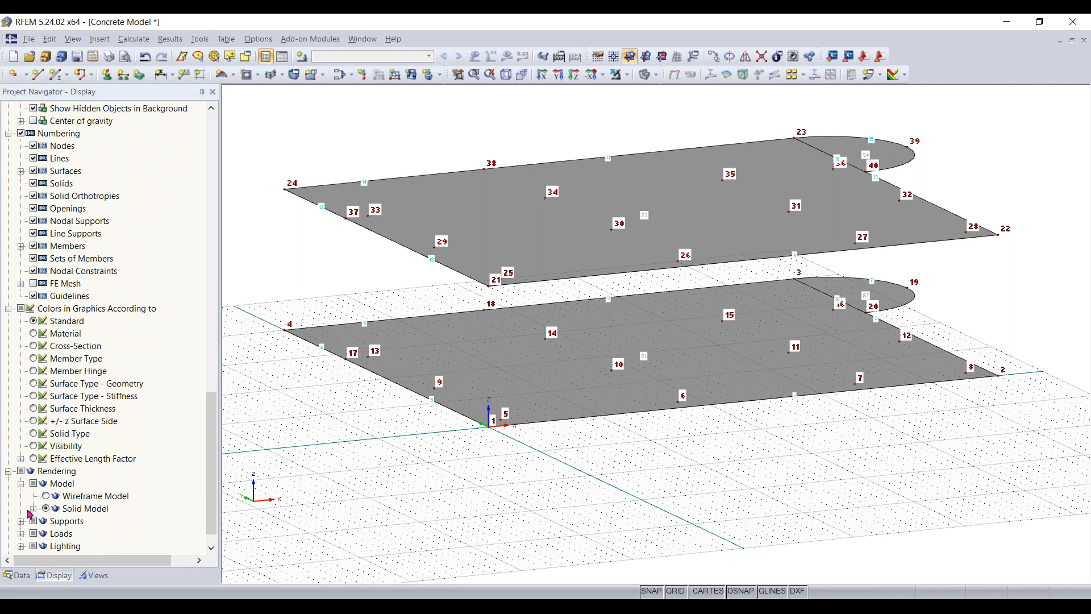
scroll(57, 524, "down", 1)
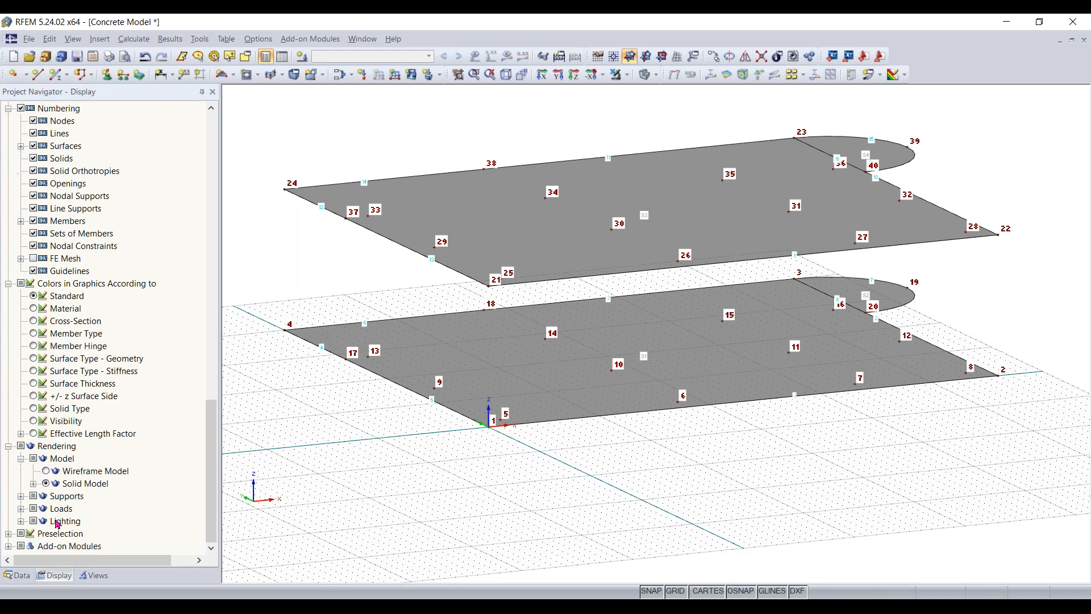
left_click(34, 483)
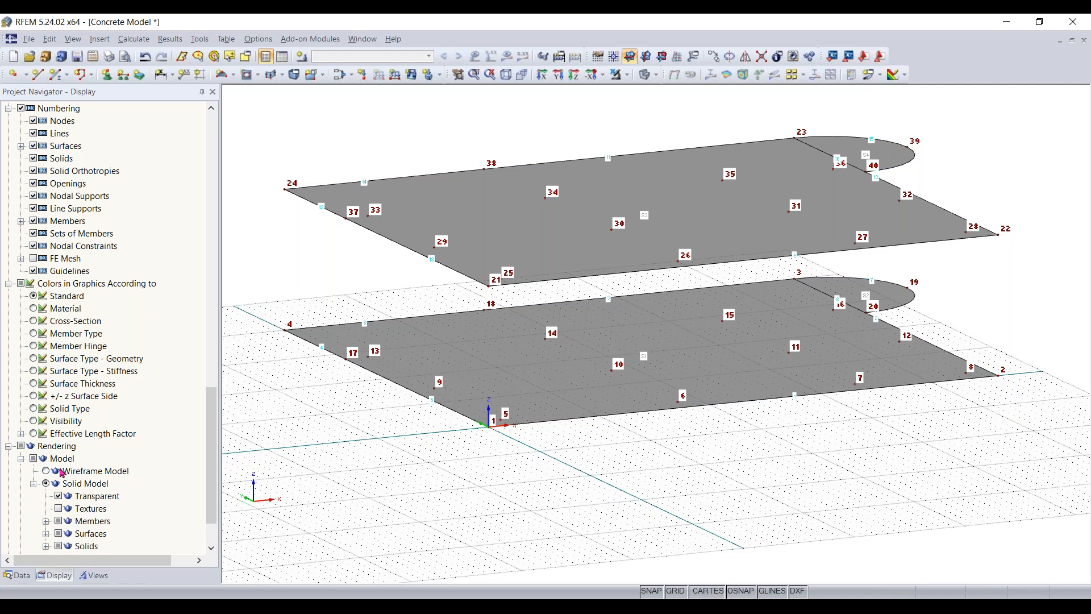
scroll(45, 489, "down", 2)
left_click(47, 486)
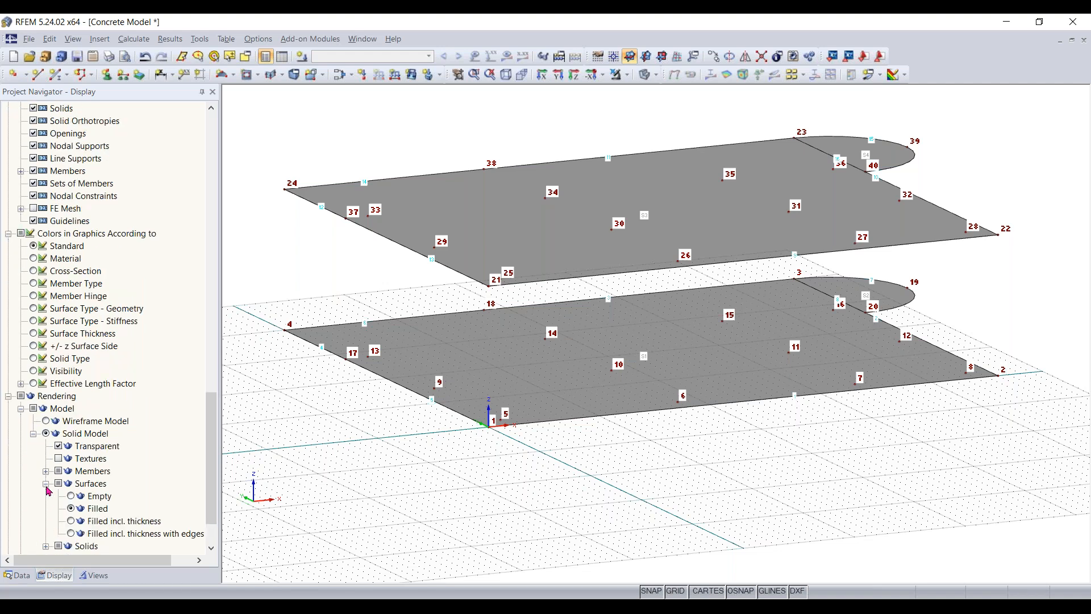
scroll(49, 491, "down", 1)
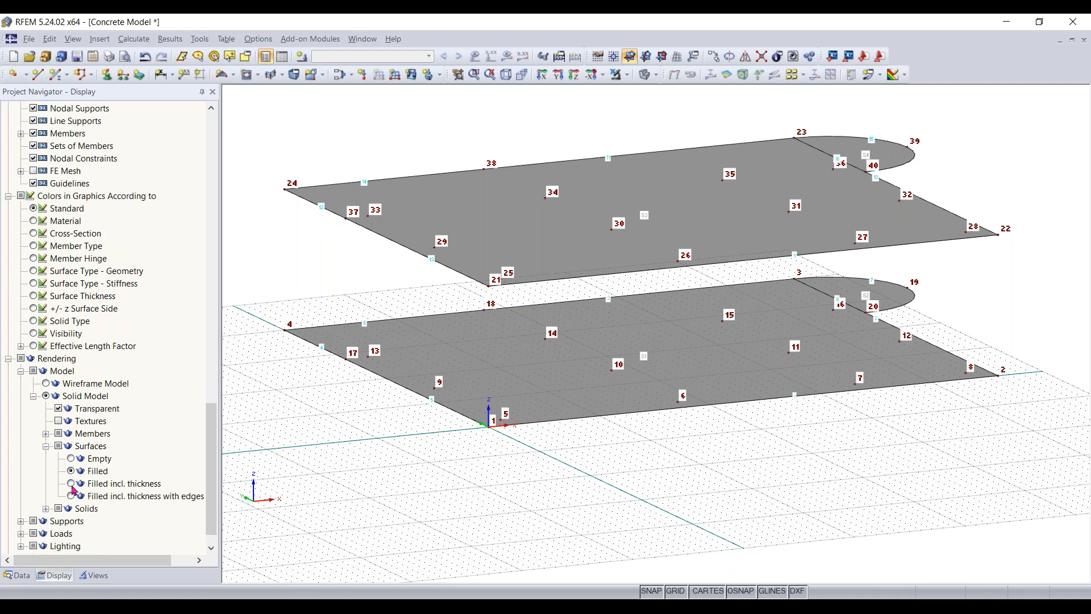
left_click(71, 484)
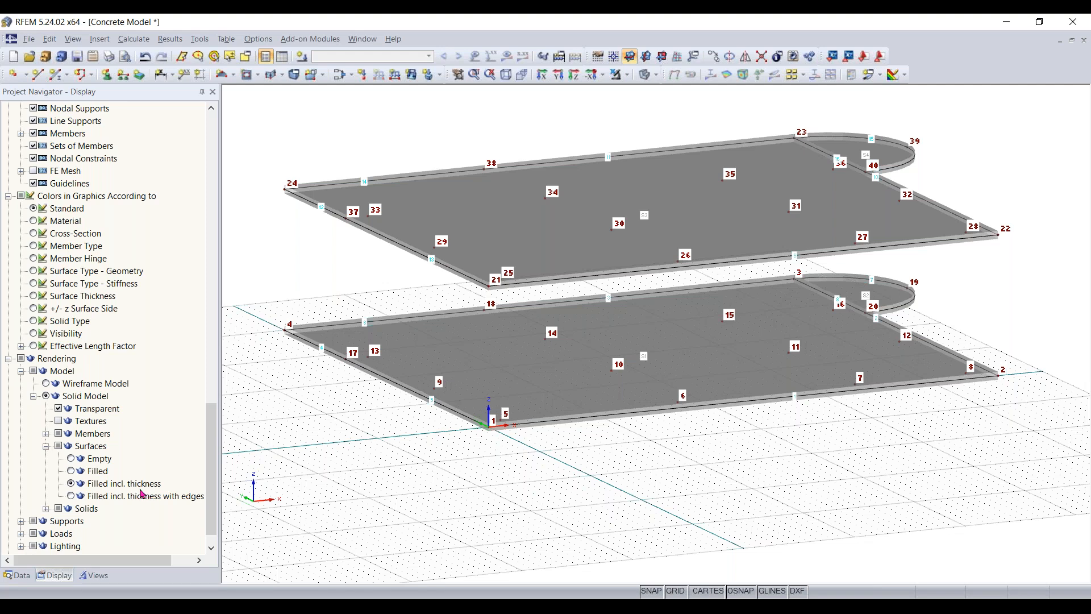
- Examine the edges and corners of both slabs with their thickness displayed, and return the surface rendering to Filled
middle_click_drag(419, 285, 483, 259, "ctrl")
scroll(355, 255, "up", 8)
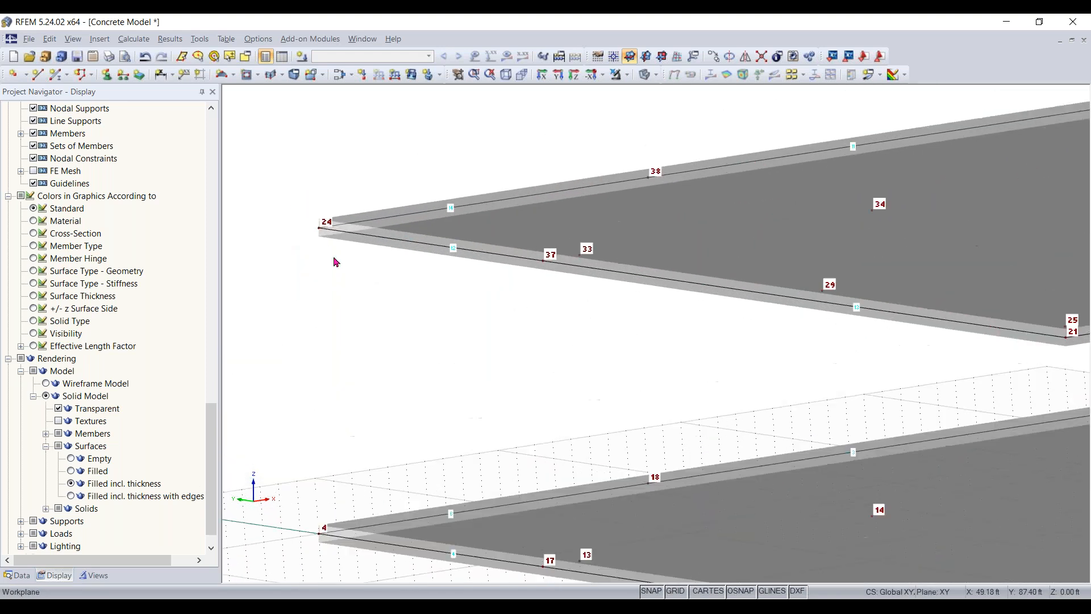
scroll(345, 213, "up", 2)
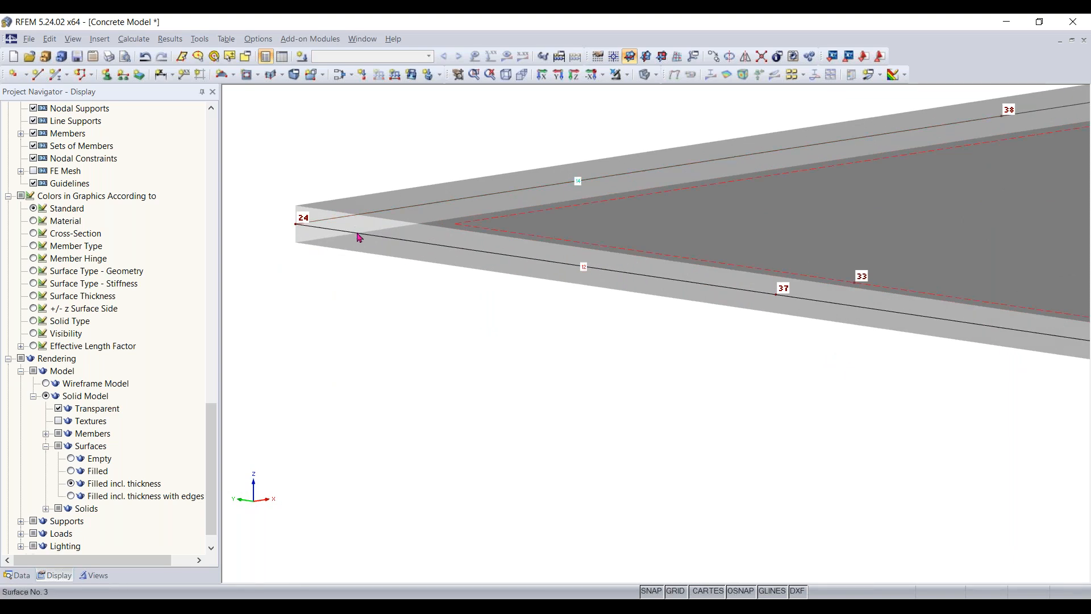
scroll(574, 312, "down", 3)
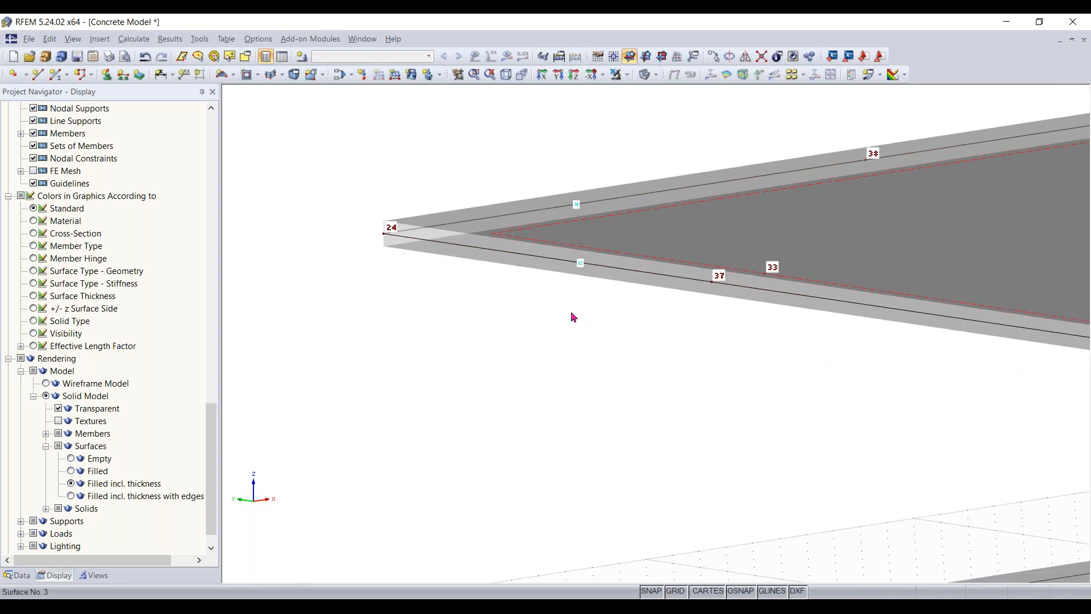
middle_click_drag(560, 313, 511, 352, "ctrl")
scroll(643, 394, "down", 4)
middle_click_drag(643, 395, 555, 435)
middle_click_drag(587, 549, 560, 495)
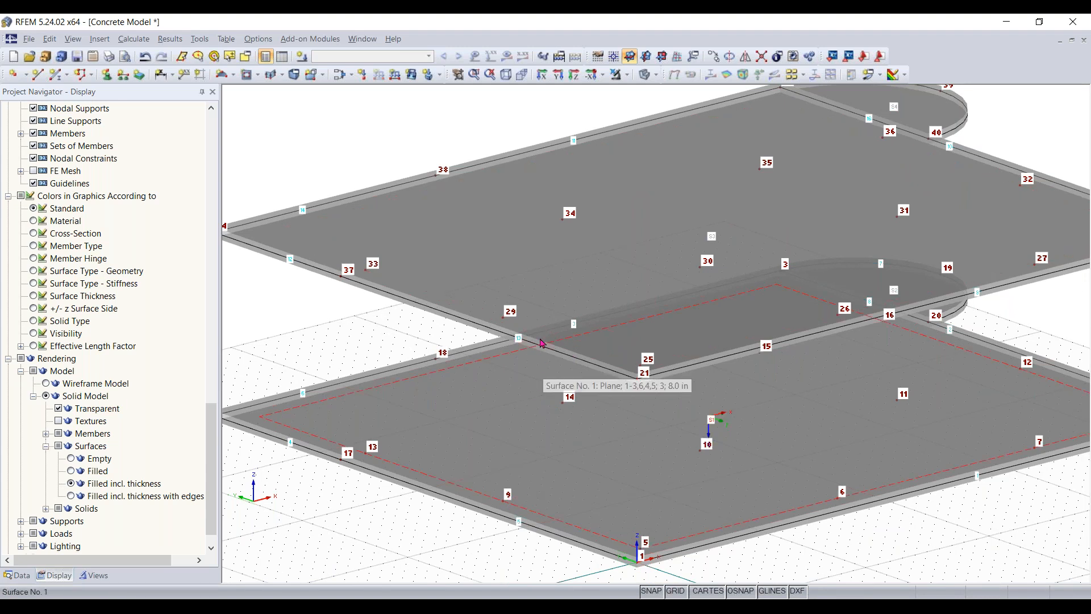
mouse_move(534, 391)
middle_mouse_down("ctrl")
mouse_move(595, 356)
mouse_move(597, 365)
middle_mouse_up("ctrl")
middle_click_drag(557, 333, 591, 421, "ctrl")
left_click(71, 471)
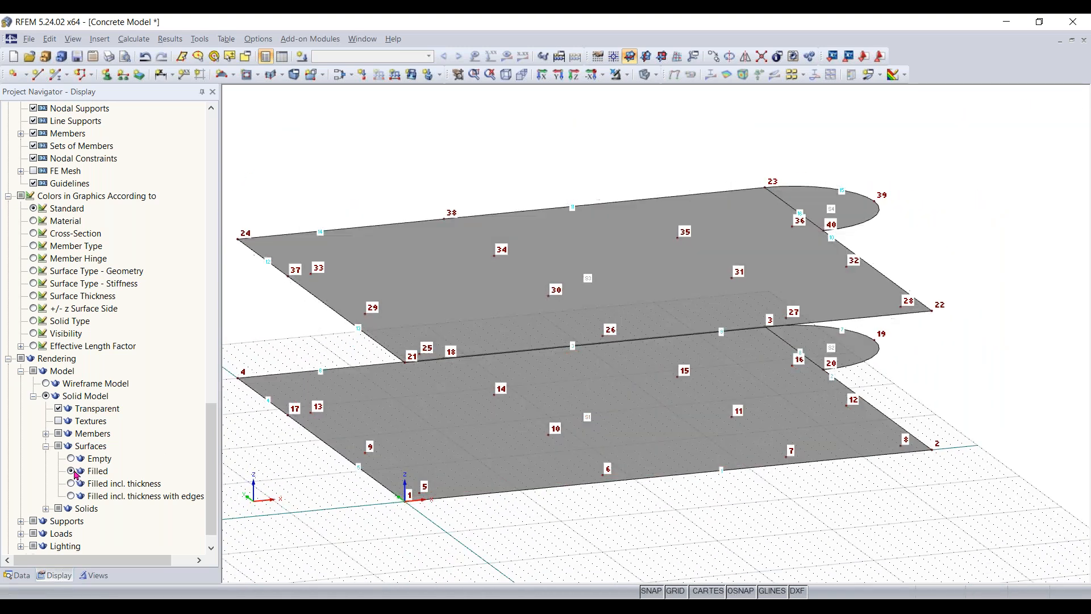
- Return the project navigator to the model data and show both slabs in isometric view
left_click(18, 575)
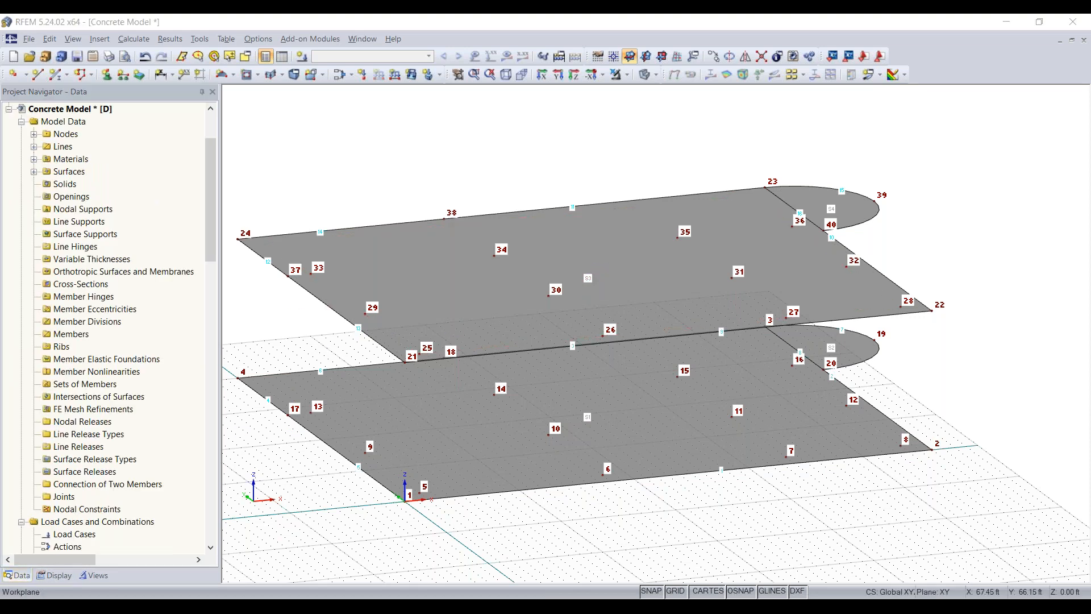
right_click(392, 71)
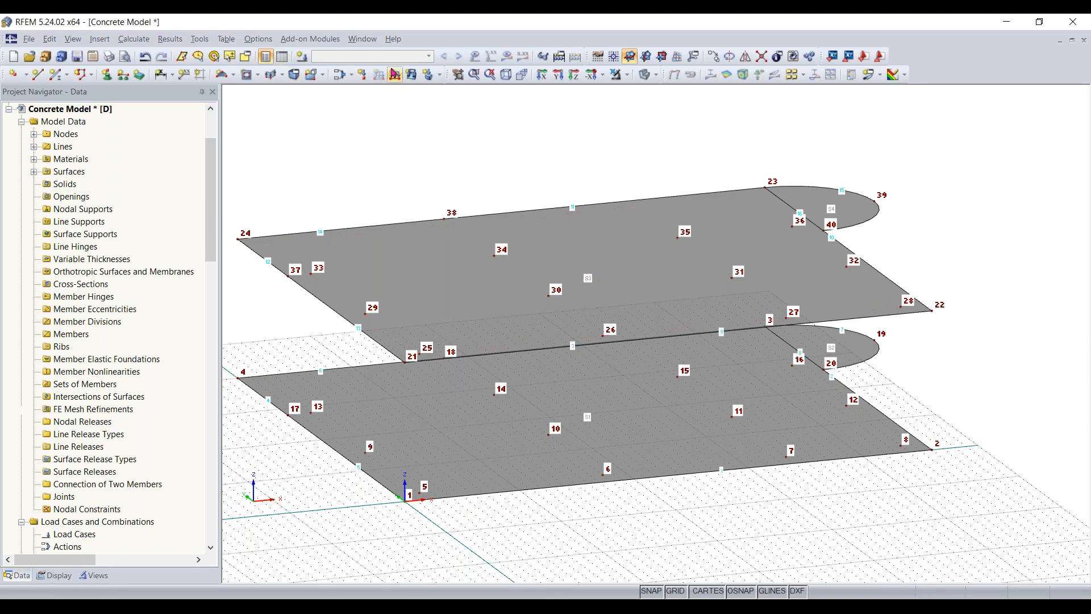
left_click(367, 136)
right_click_drag(387, 136, 461, 147)
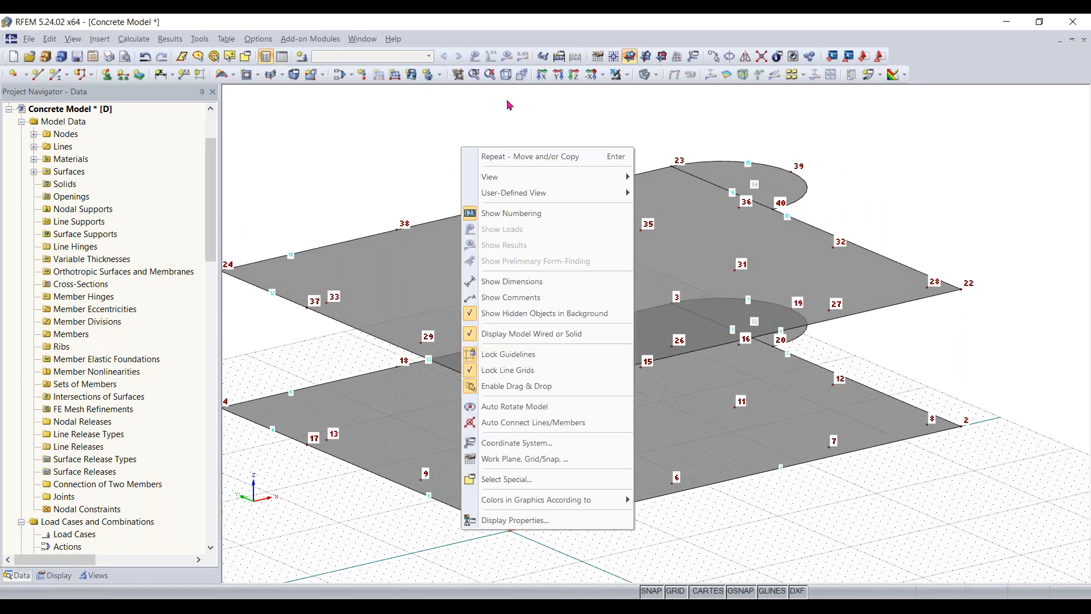
left_click(508, 96)
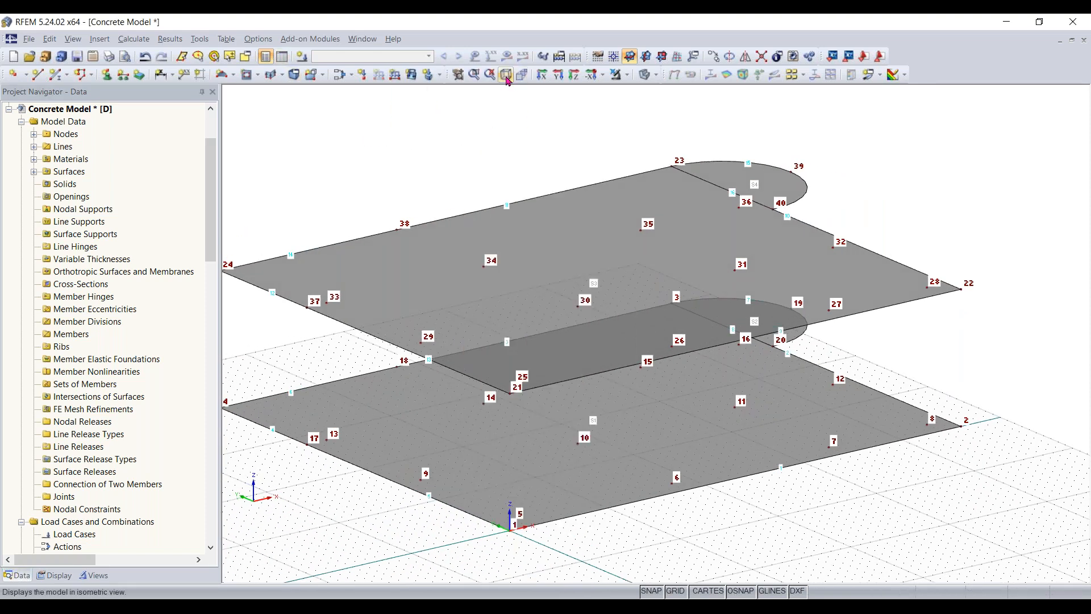
left_click(506, 75)
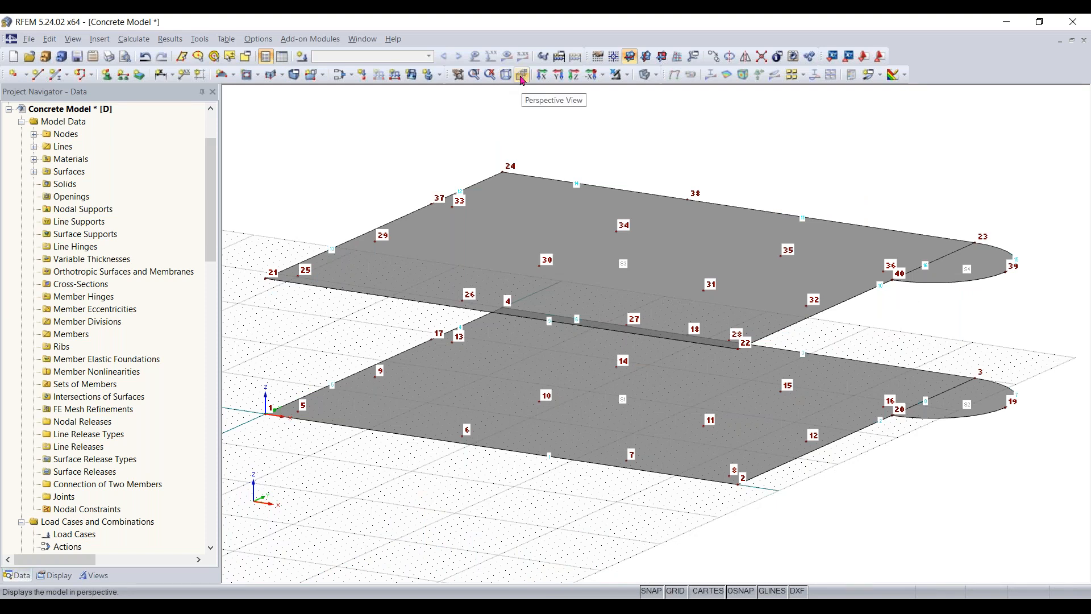
- View both slabs in the reverse Z-direction with perspective on, and examine the upper slab's edge beside the semicircular surface
left_click(522, 75)
left_click(522, 75)
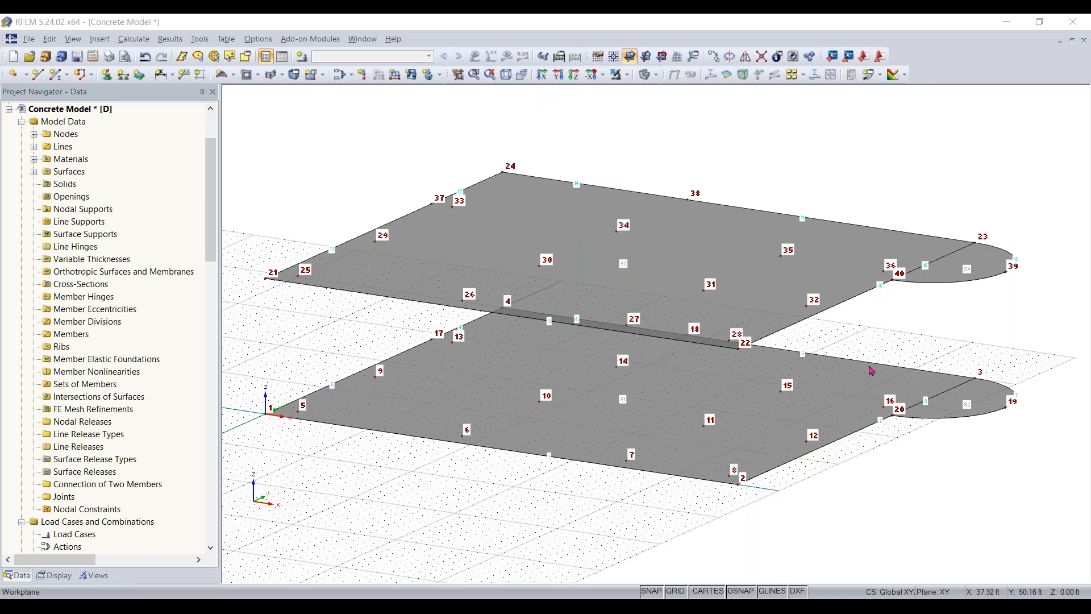
left_click(602, 75)
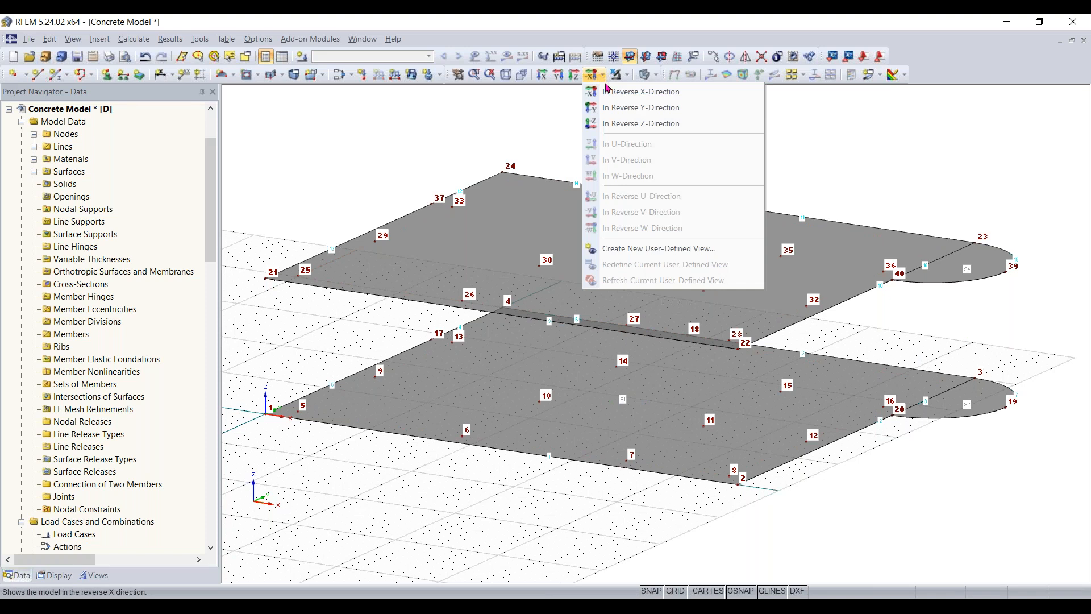
left_click(618, 124)
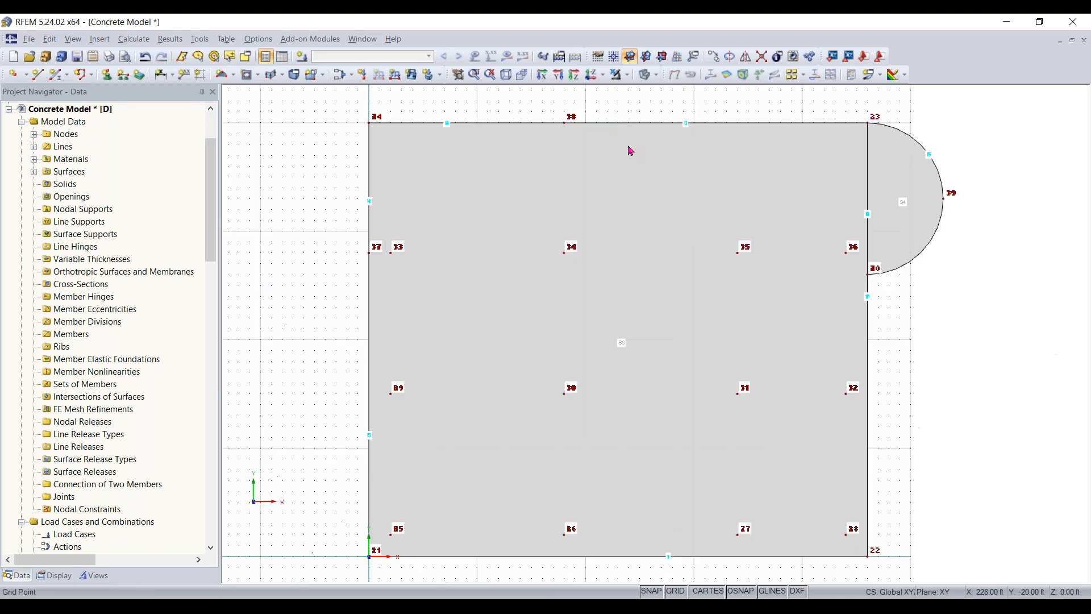
left_click(522, 79)
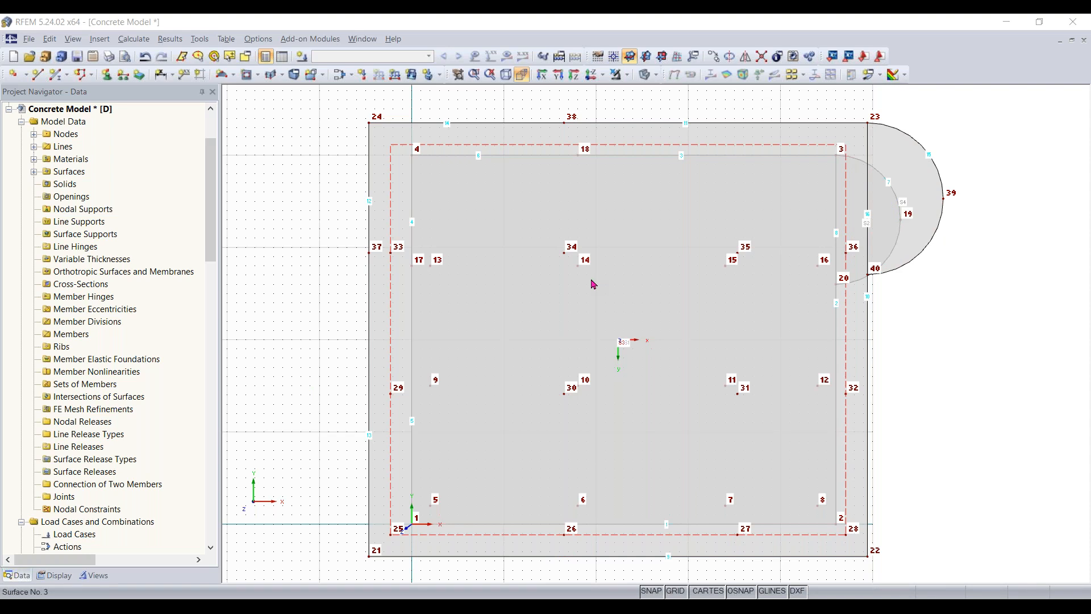
middle_click_drag(974, 401, 959, 435, "ctrl")
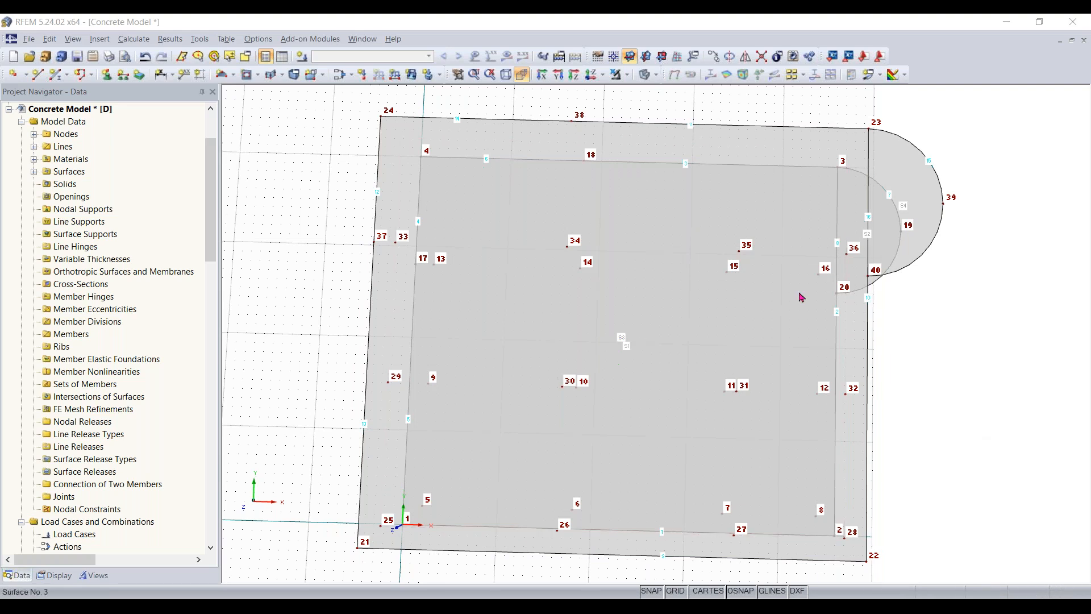
scroll(869, 246, "up", 2)
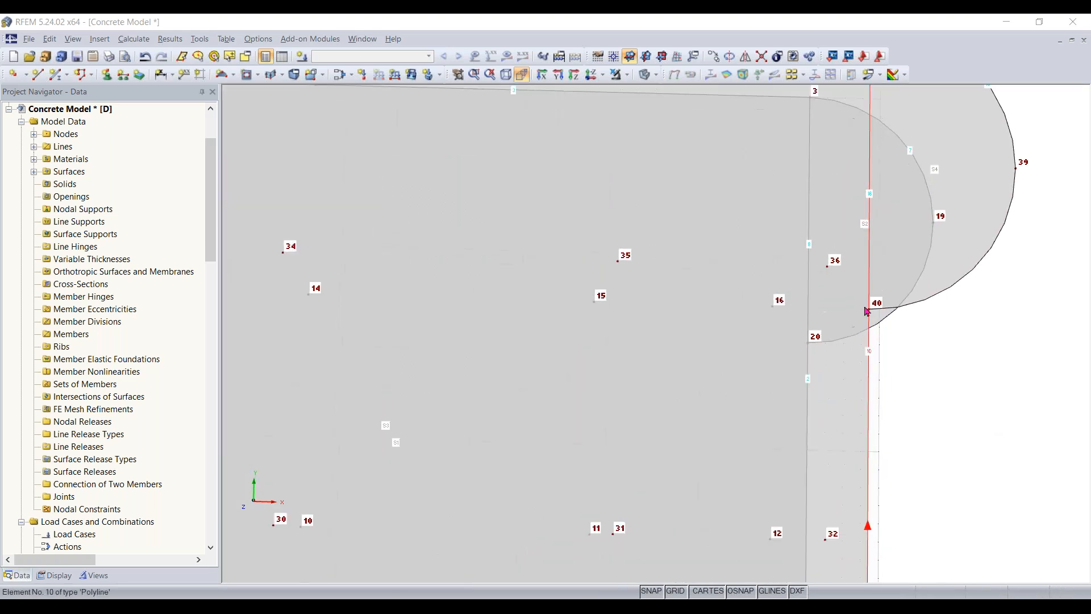
scroll(897, 376, "down", 2)
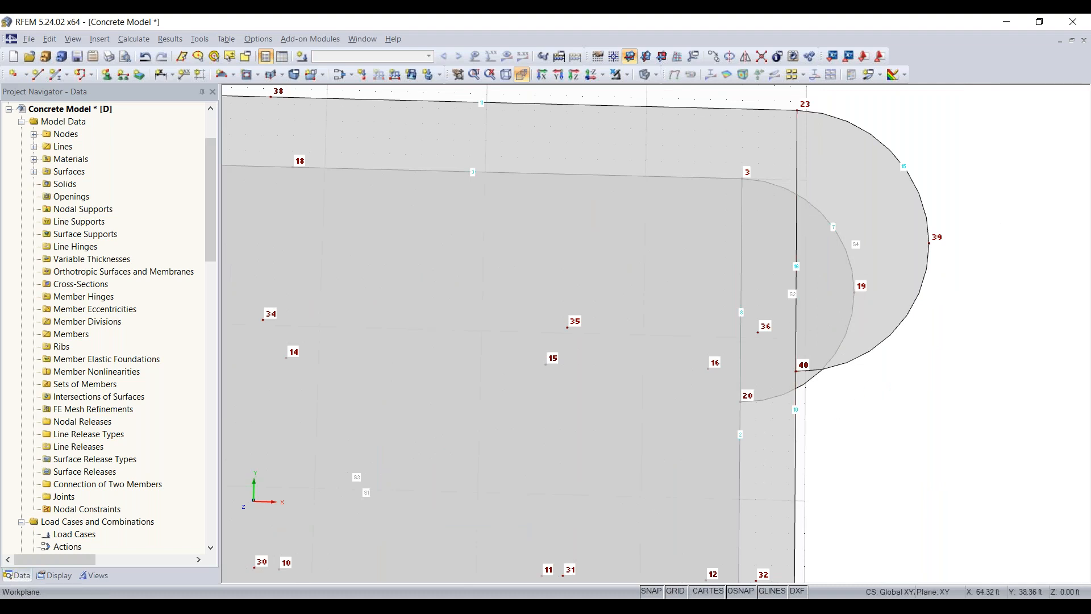
- Divide line 16 between nodes 23 and 40 by a new intermediate node 7 ft (50%) from the line start
left_click(799, 239)
left_click(483, 273)
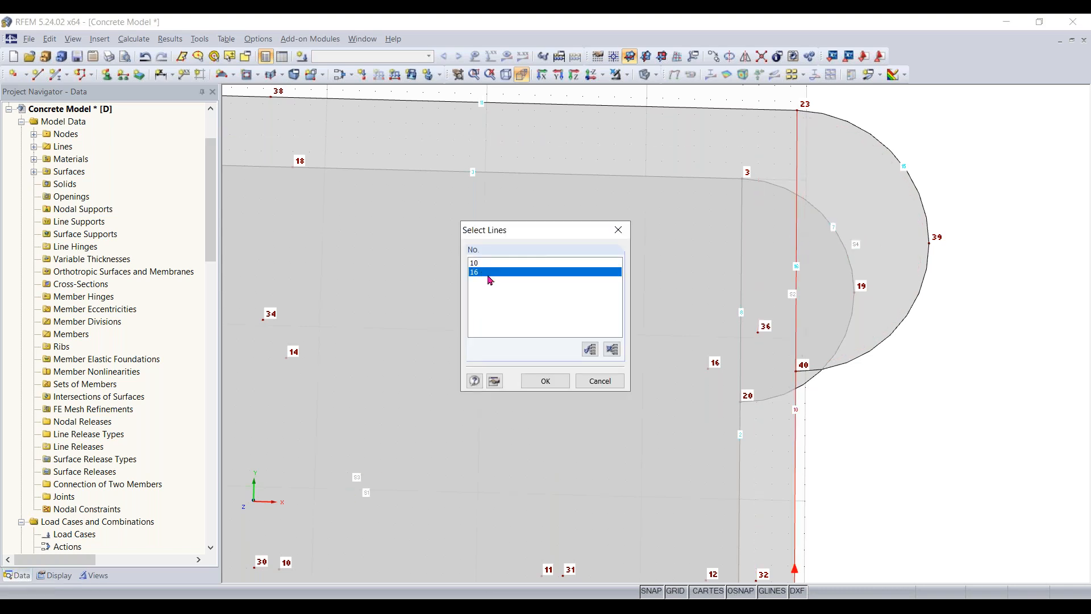
left_click(544, 380)
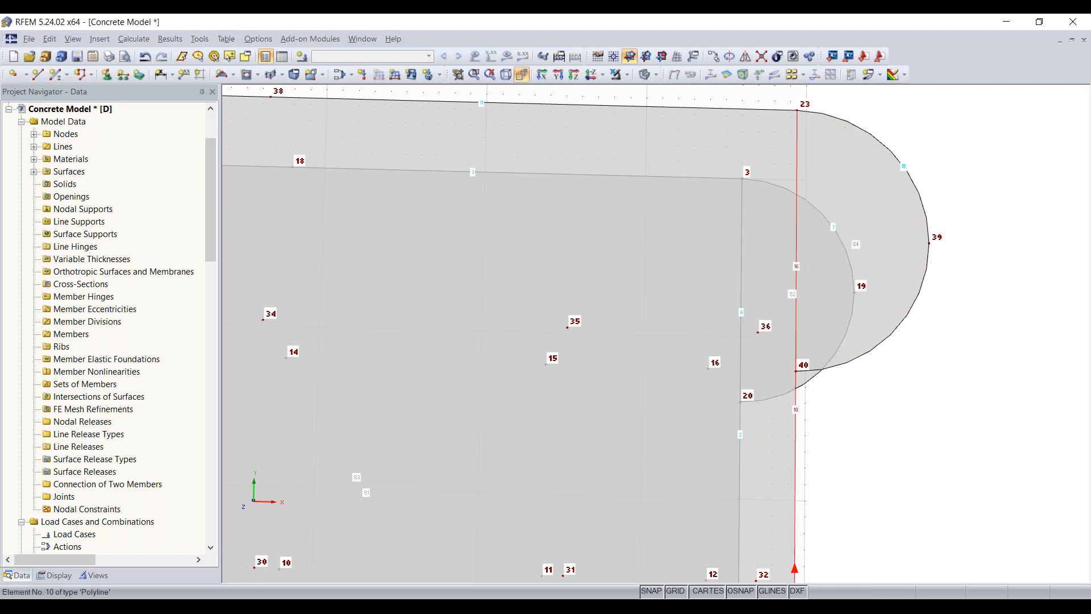
right_click(797, 298)
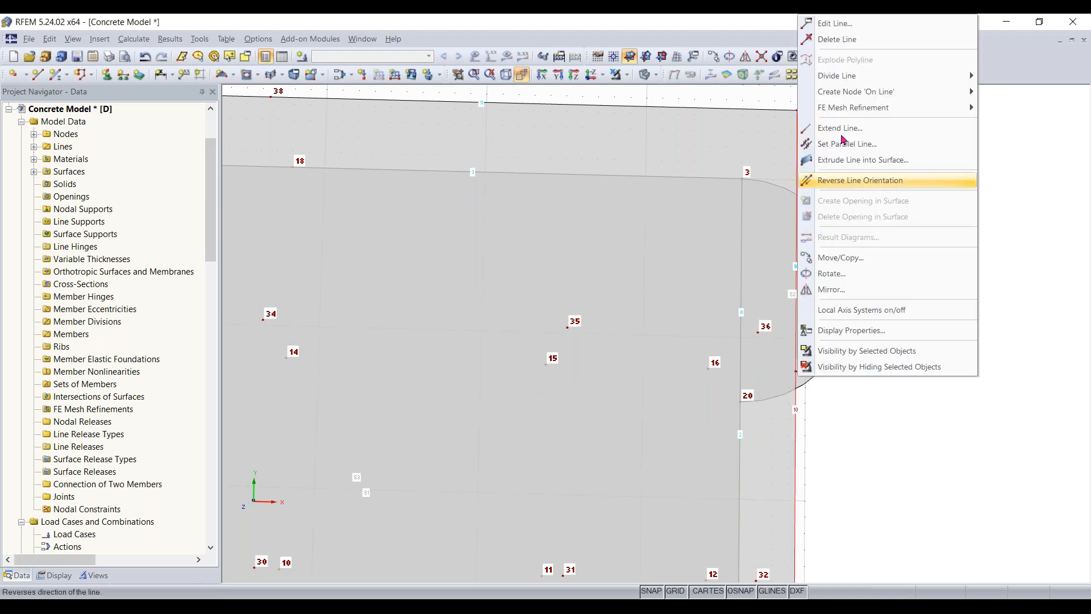
mouse_move(849, 84)
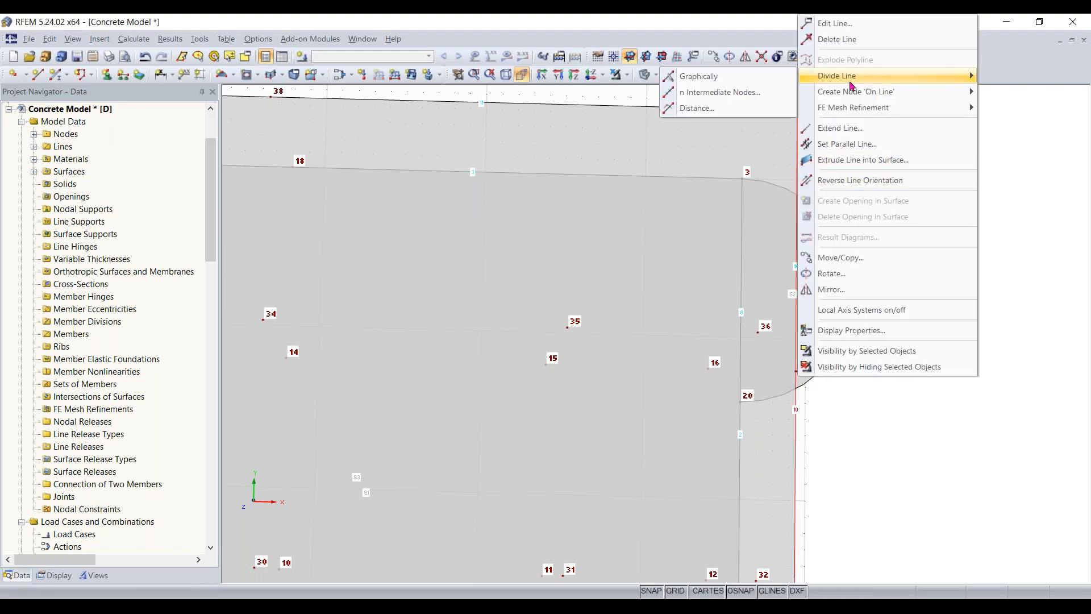
left_click(696, 108)
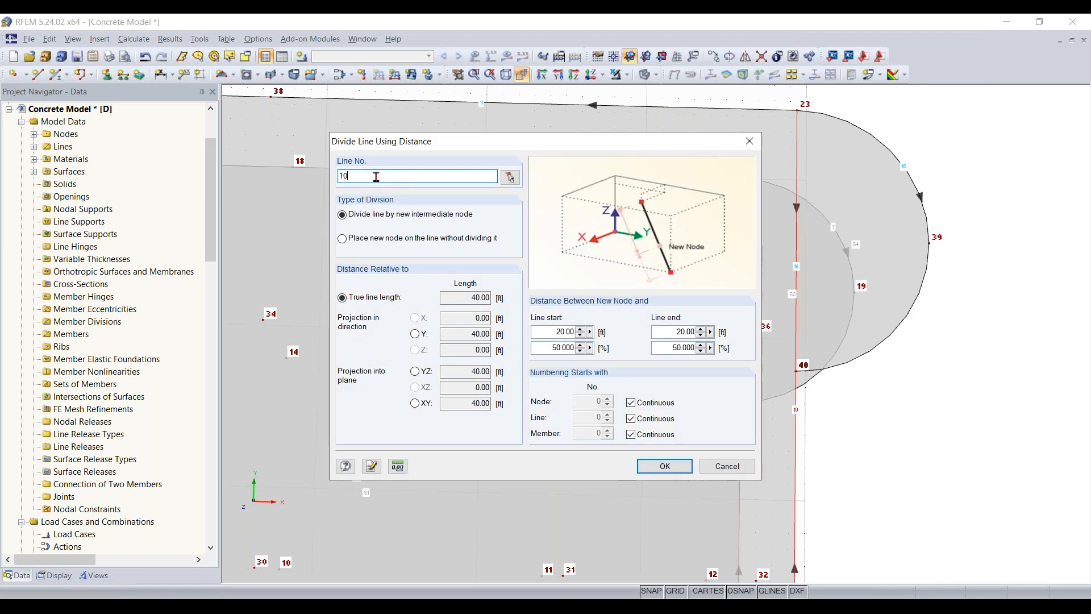
type("116")
key("BackSpace")
key("BackSpace")
key("BackSpace")
type("16")
left_click(668, 466)
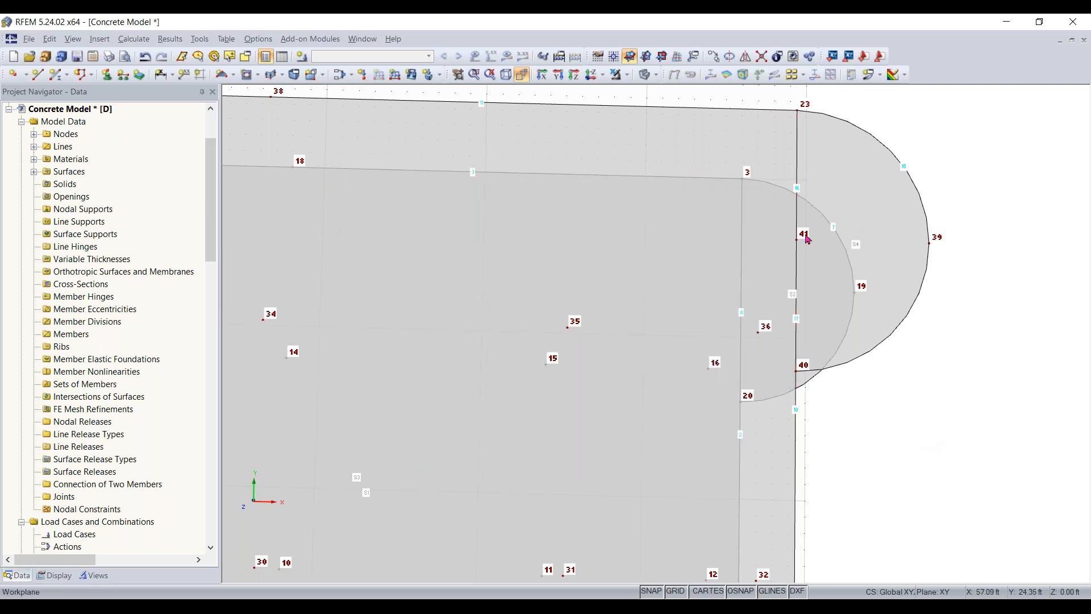
- Examine how the upper slab's edge line meets the semicircular surface at node 40
mouse_move(799, 245)
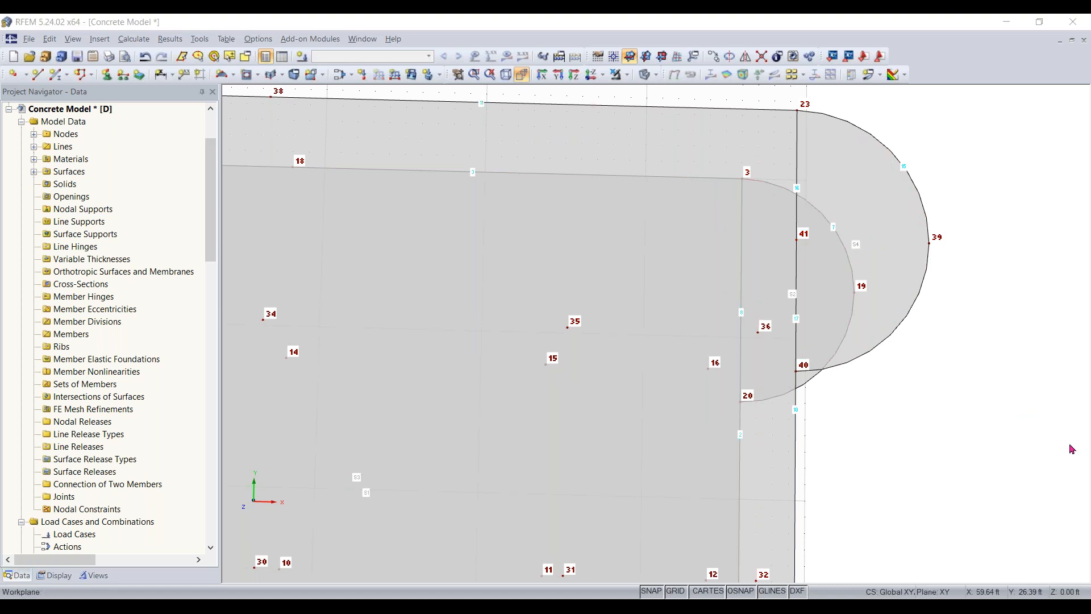
right_click_drag(902, 471, 754, 470)
left_click(859, 511)
middle_click_drag(856, 467, 842, 283, "ctrl")
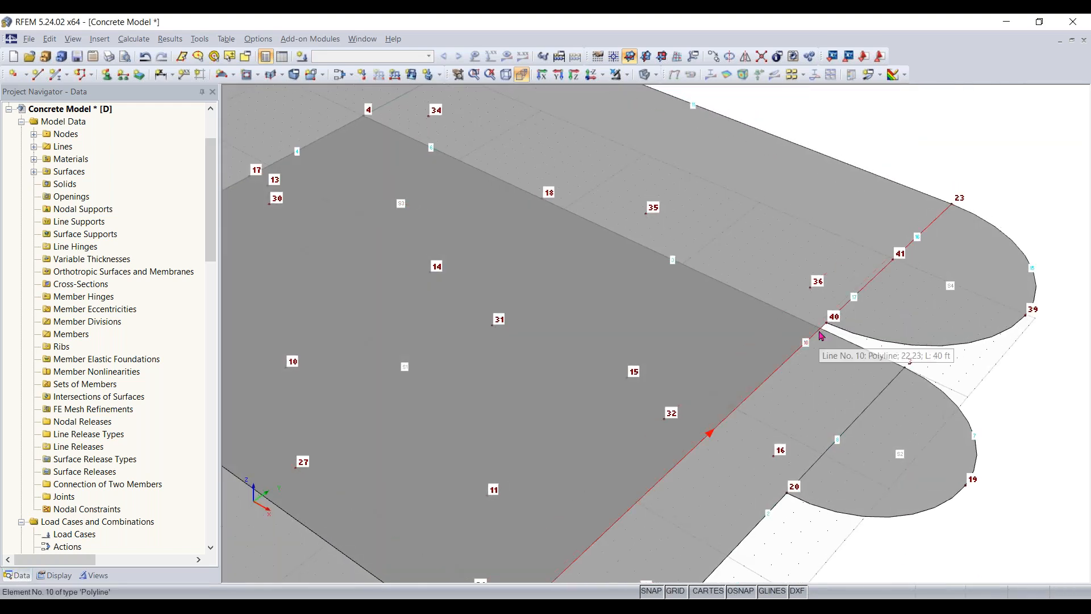
scroll(826, 333, "up", 4)
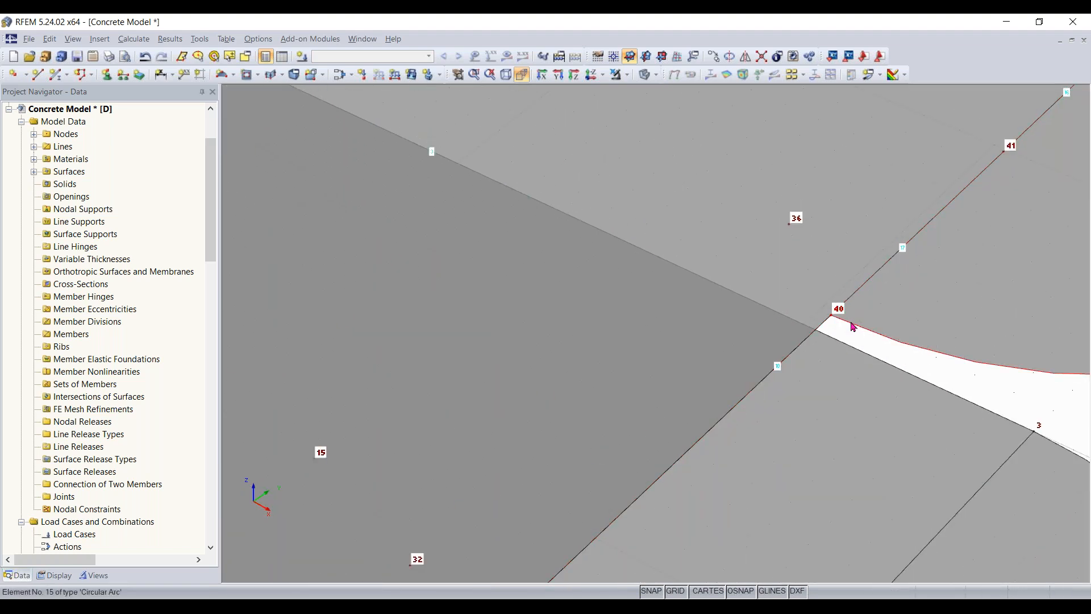
scroll(855, 328, "down", 2)
scroll(856, 329, "up", 2)
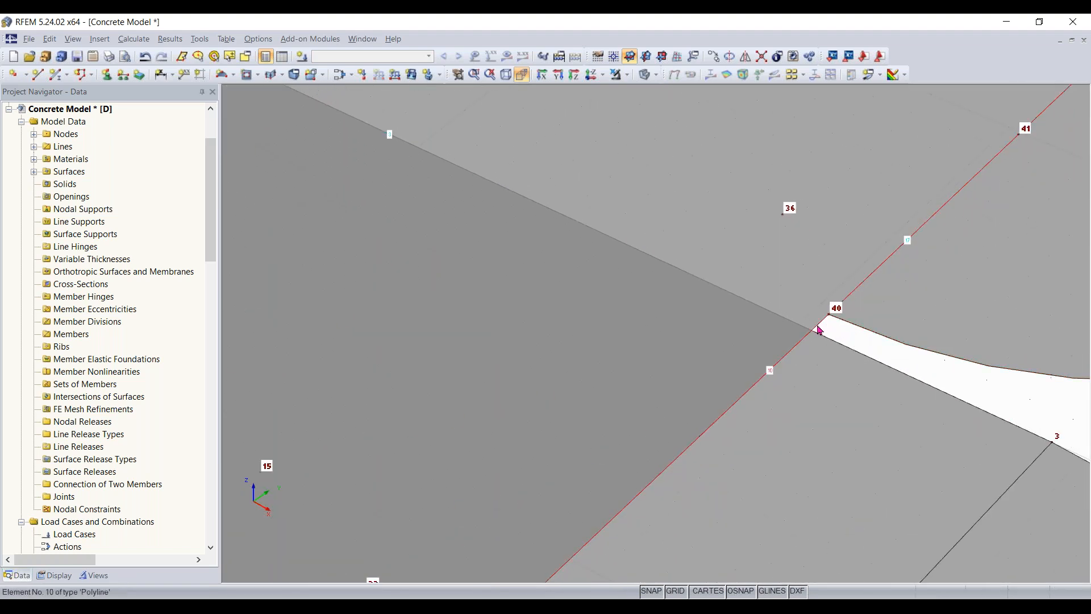
scroll(819, 330, "down", 4)
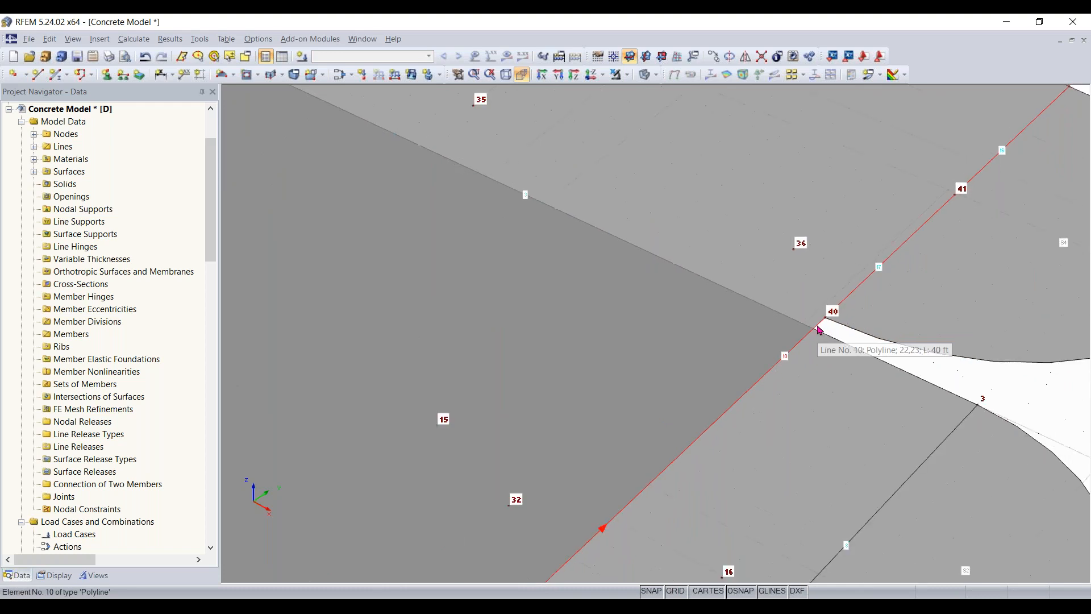
middle_click_drag(913, 350, 925, 319, "ctrl")
right_click(926, 318)
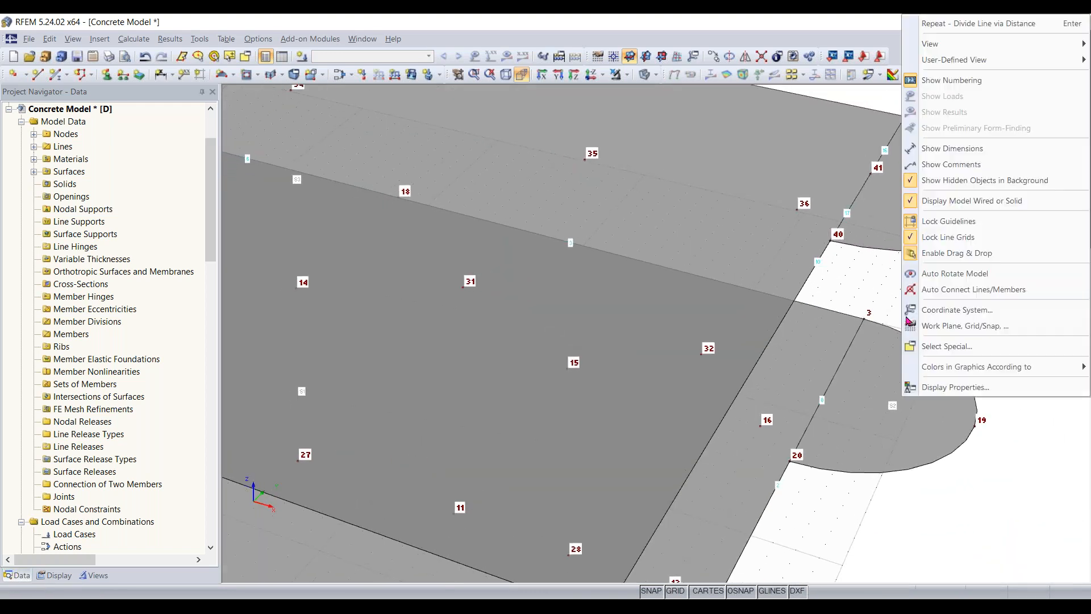
left_click(891, 315)
middle_click_drag(905, 192, 827, 189)
- Connect the overlapping edge lines of the upper slab around node 40, using Connect Lines or Members
scroll(827, 189, "up", 1)
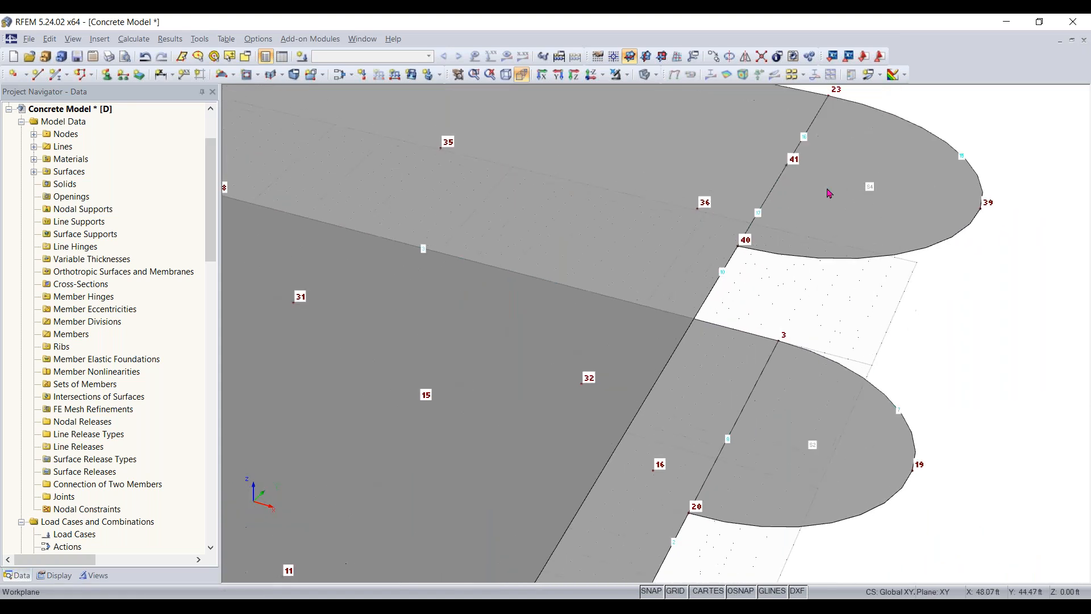
left_click(764, 59)
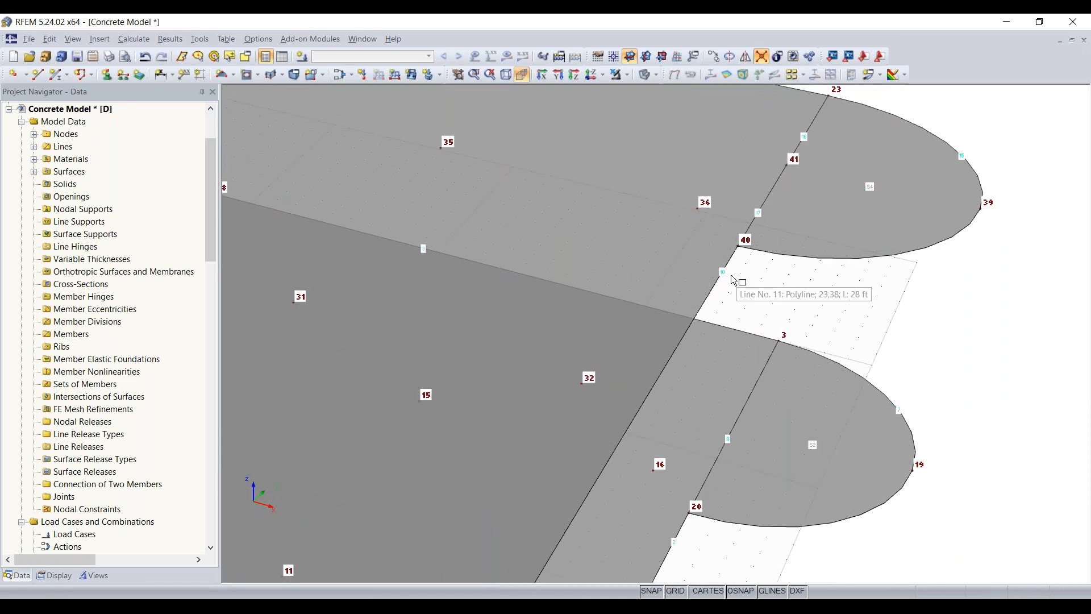
left_click_drag(731, 276, 754, 213)
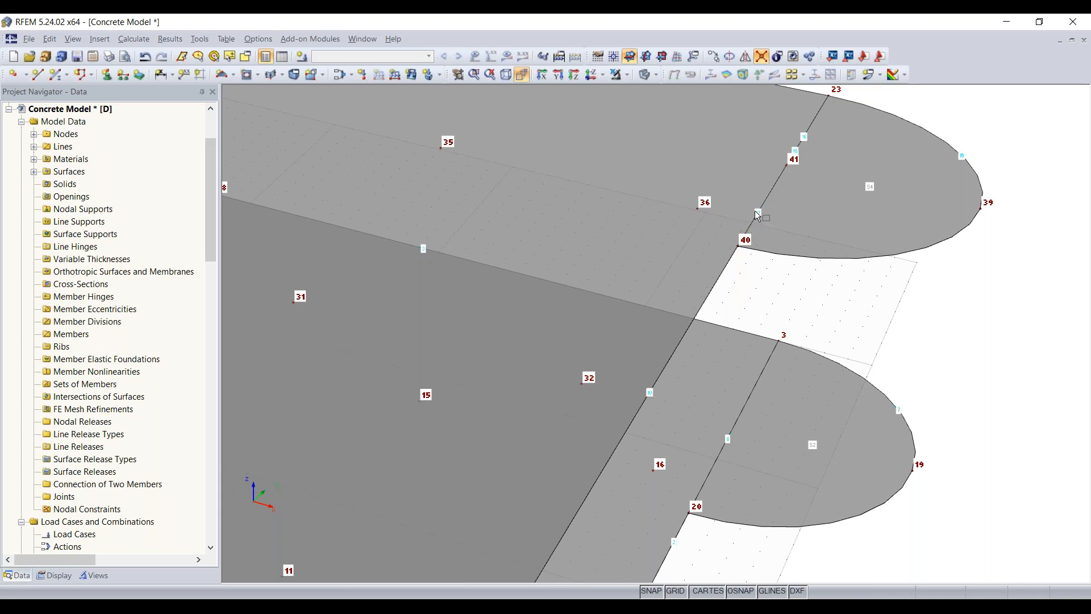
key("Escape")
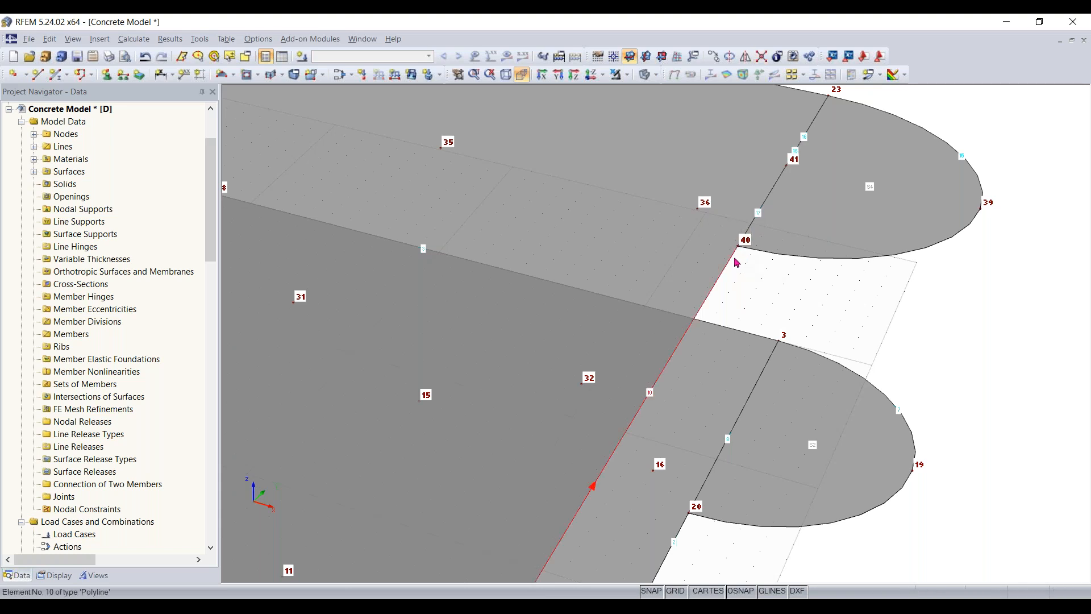
- Examine the upper slab's edge lines between nodes 23, 41 and 40, and select surface 3
scroll(735, 262, "up", 3)
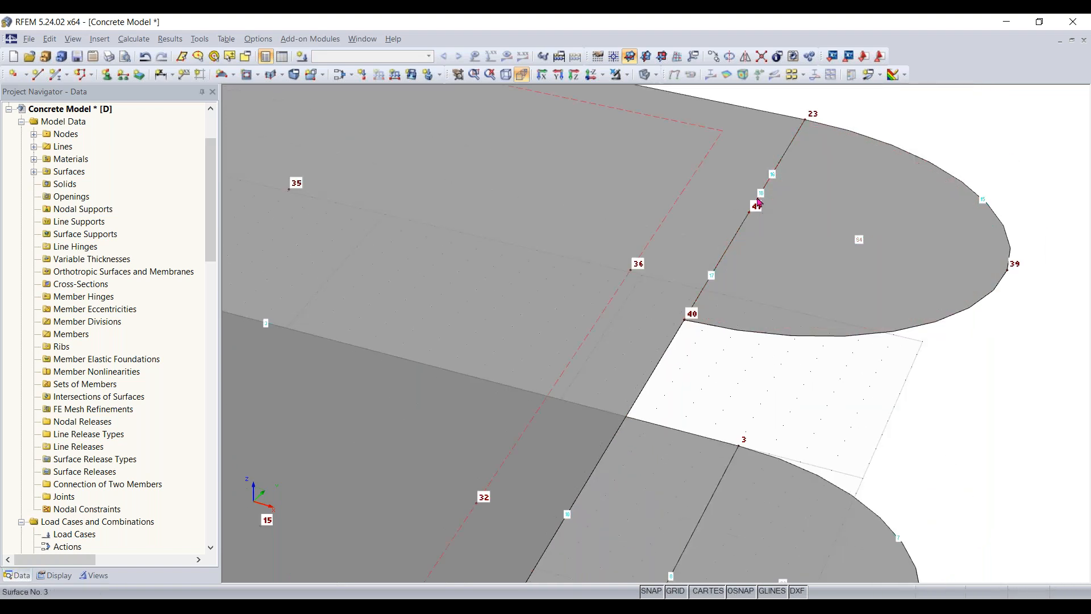
scroll(710, 441, "down", 3)
middle_click_drag(711, 441, 744, 307)
middle_click_drag(744, 307, 971, 392, "ctrl")
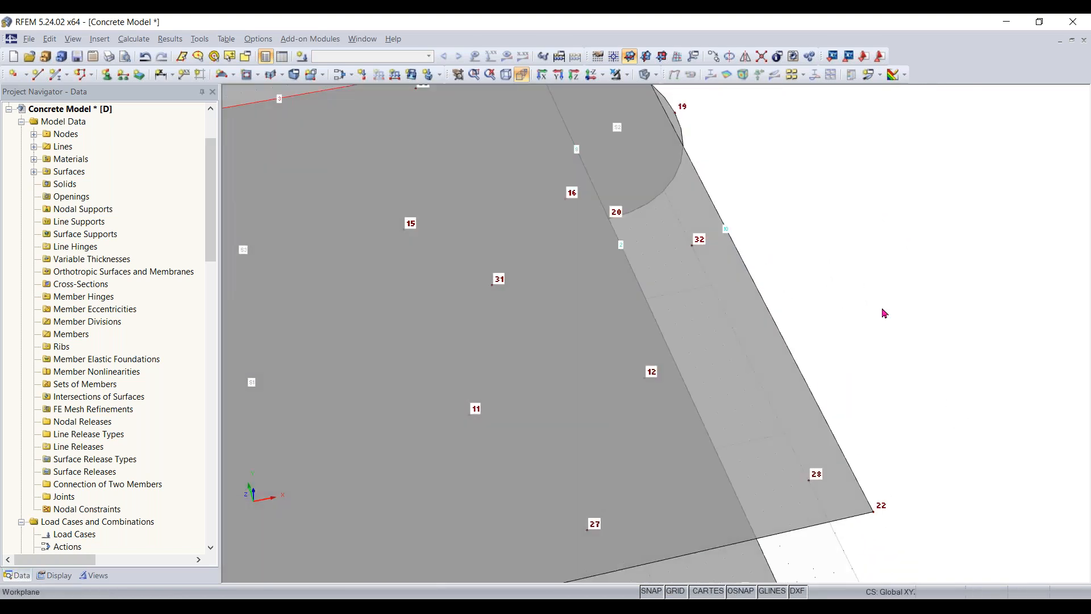
scroll(767, 219, "down", 1)
middle_click_drag(791, 310, 882, 566)
scroll(781, 283, "up", 3)
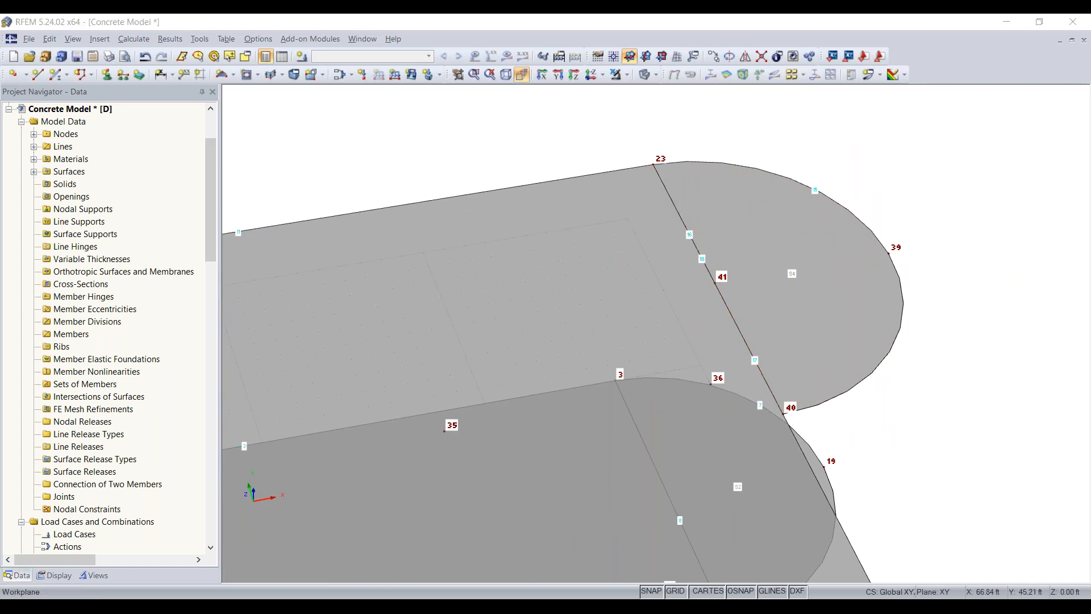
scroll(881, 459, "down", 2)
middle_click_drag(899, 481, 951, 265)
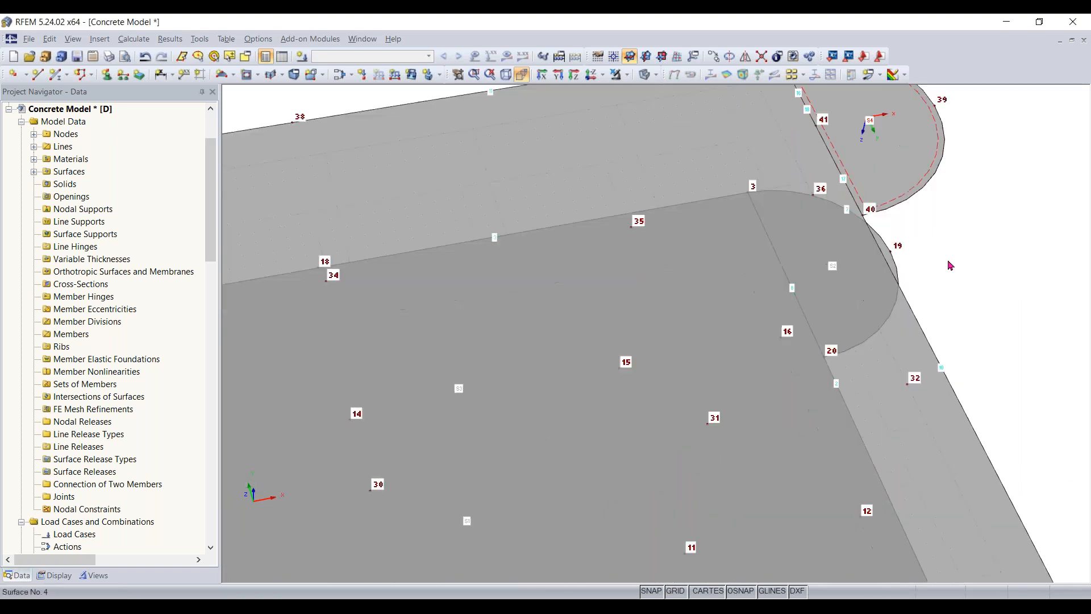
scroll(951, 265, "down", 2)
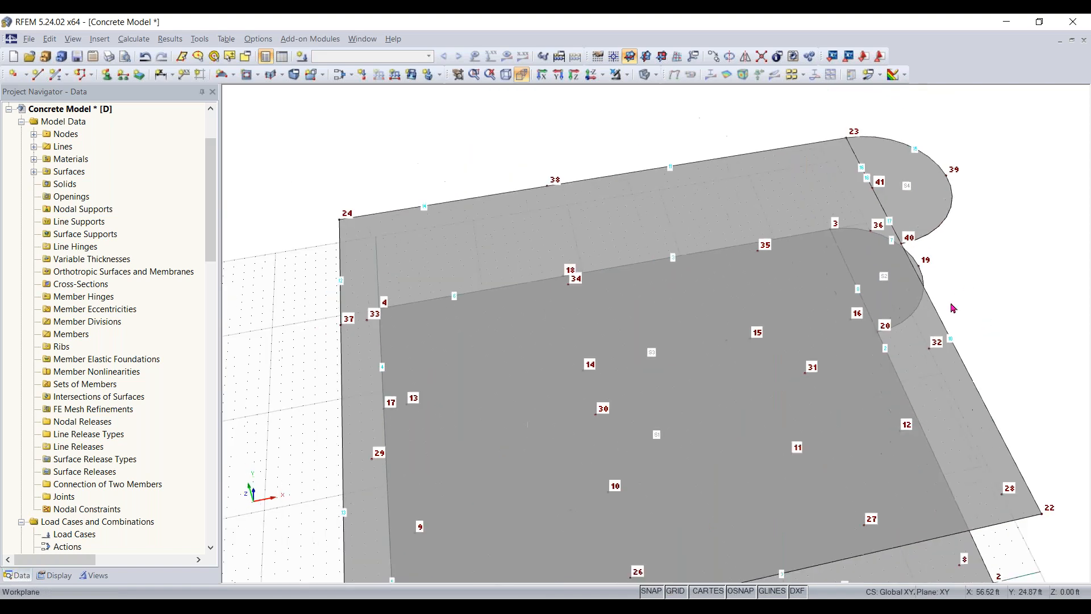
left_click(805, 187)
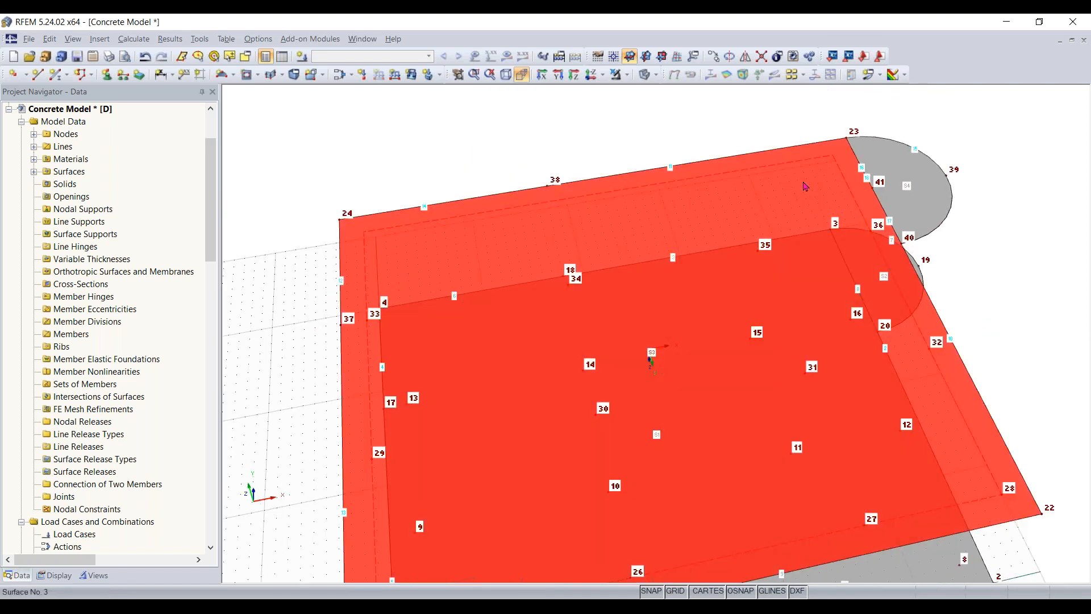
- Delete the semicircular surface at the upper level, leaving only its boundary lines around nodes 23, 39 and 40
left_click(880, 182)
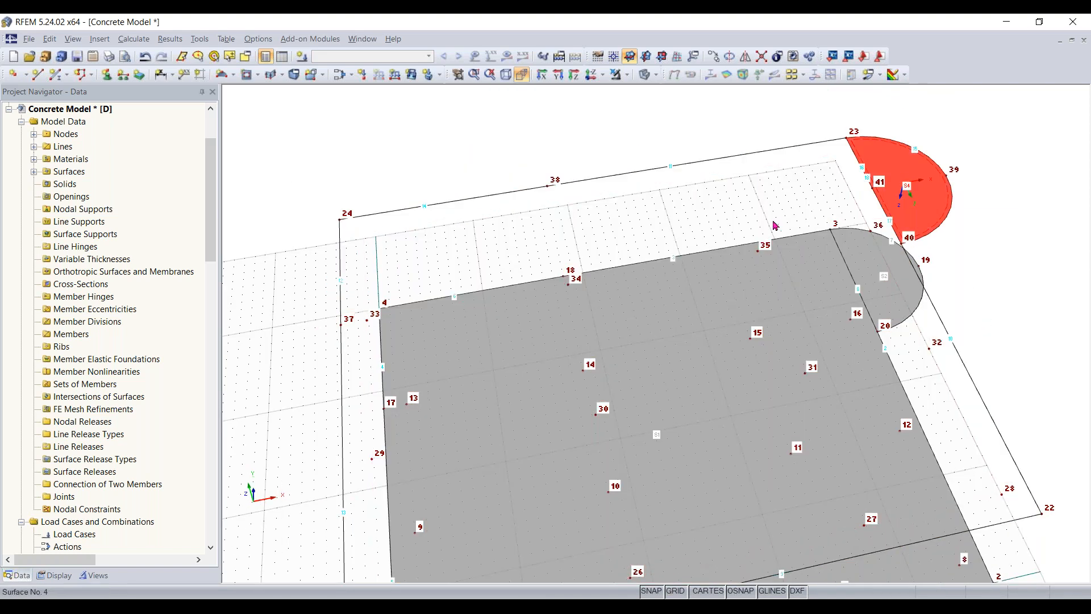
key("Delete")
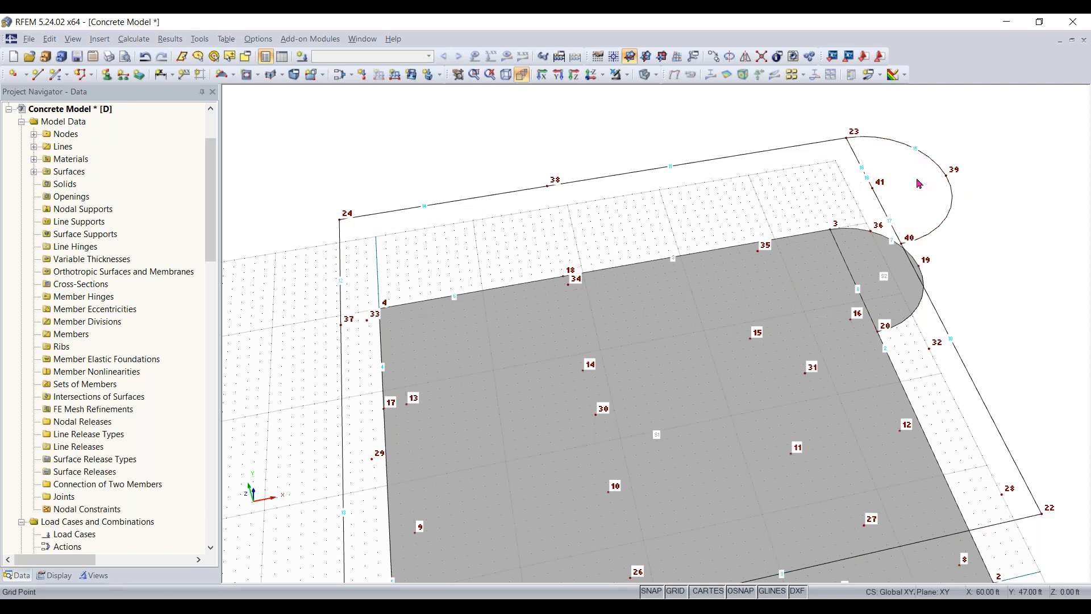
- Delete the overlapping straight lines 16, 17 and 18 that run between nodes 23, 41 and 40
scroll(889, 199, "up", 1)
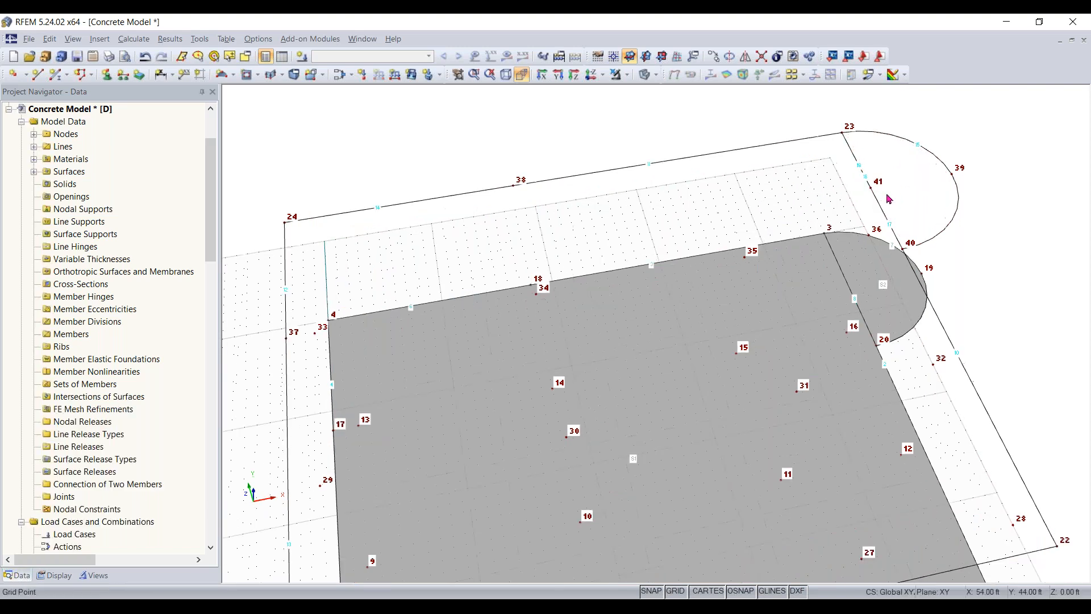
scroll(890, 199, "up", 3)
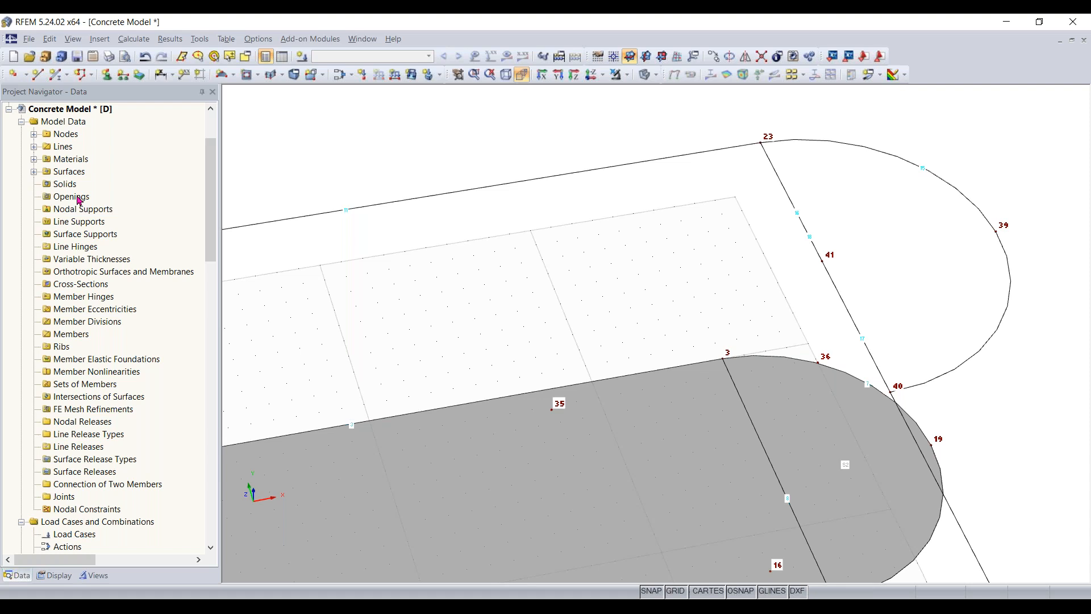
left_click(34, 147)
left_click(113, 372)
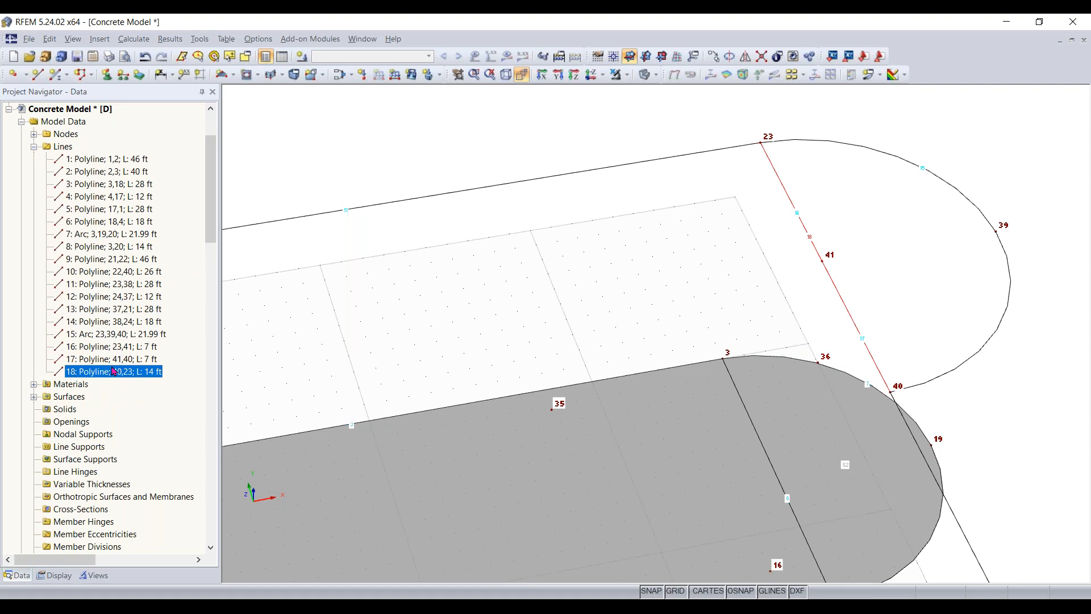
left_click(114, 365)
key("Up")
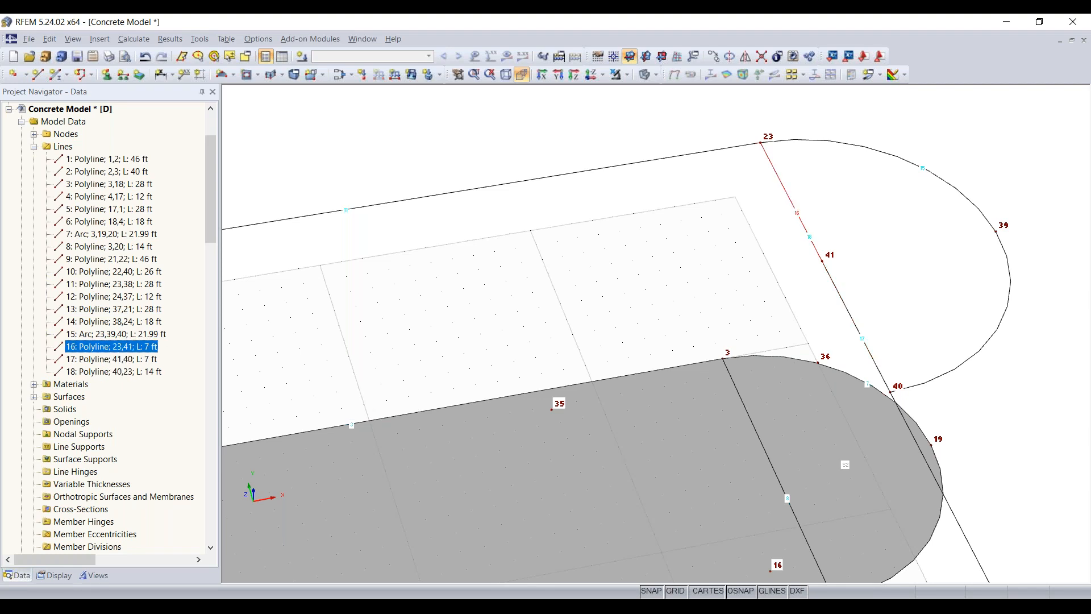
left_click(110, 371)
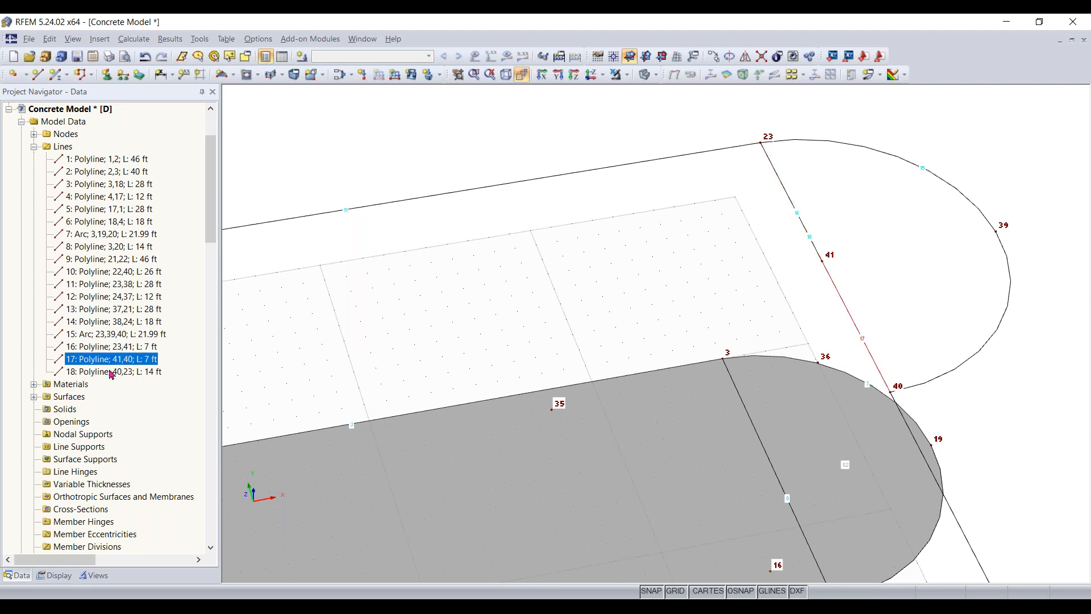
left_click(100, 350)
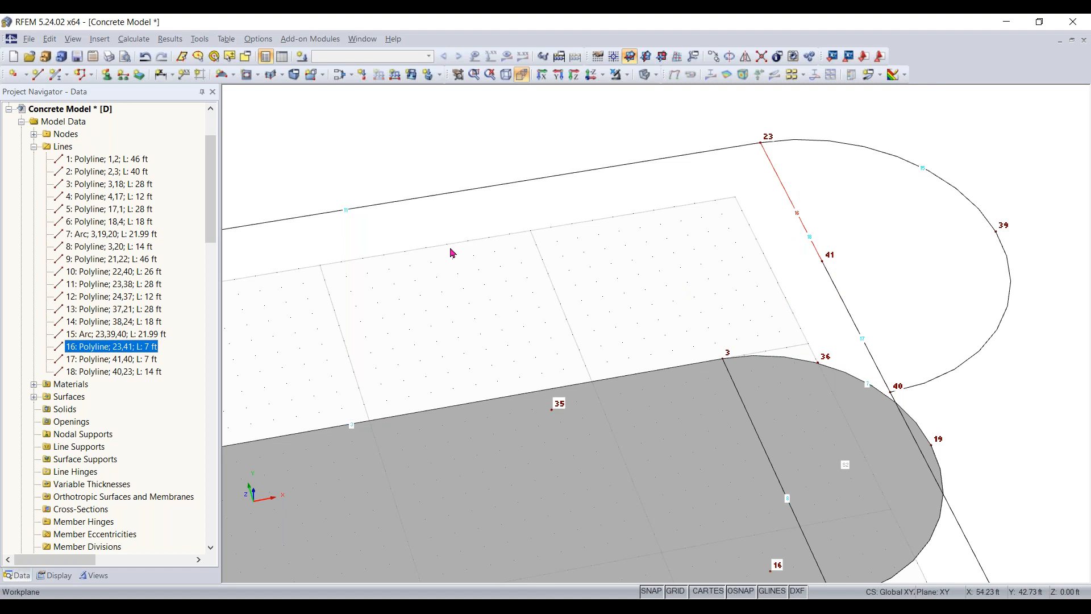
left_click(133, 361)
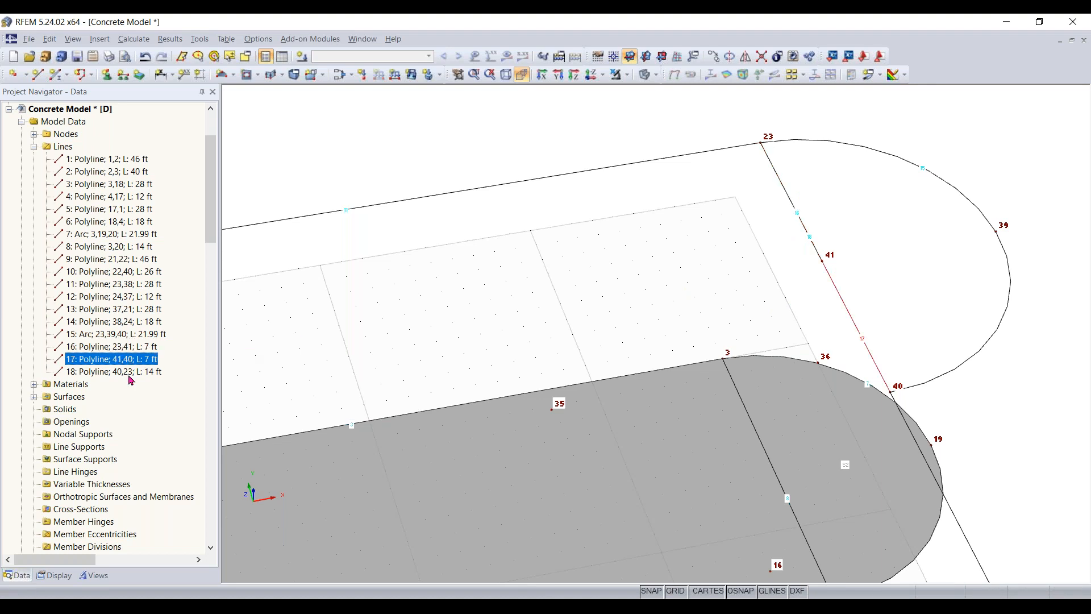
left_click(128, 348)
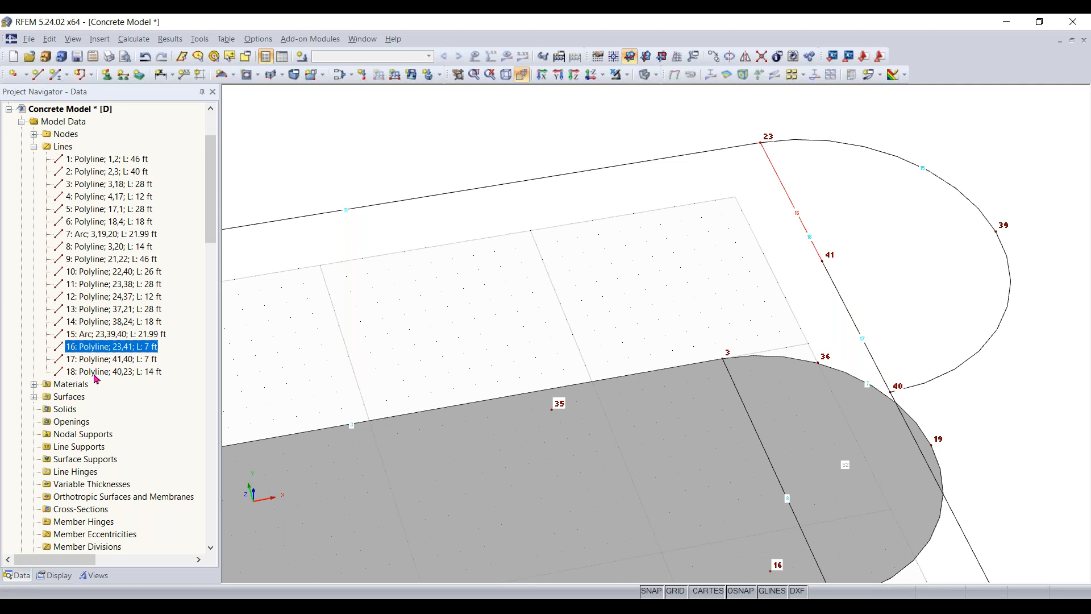
left_click(134, 372, "shift")
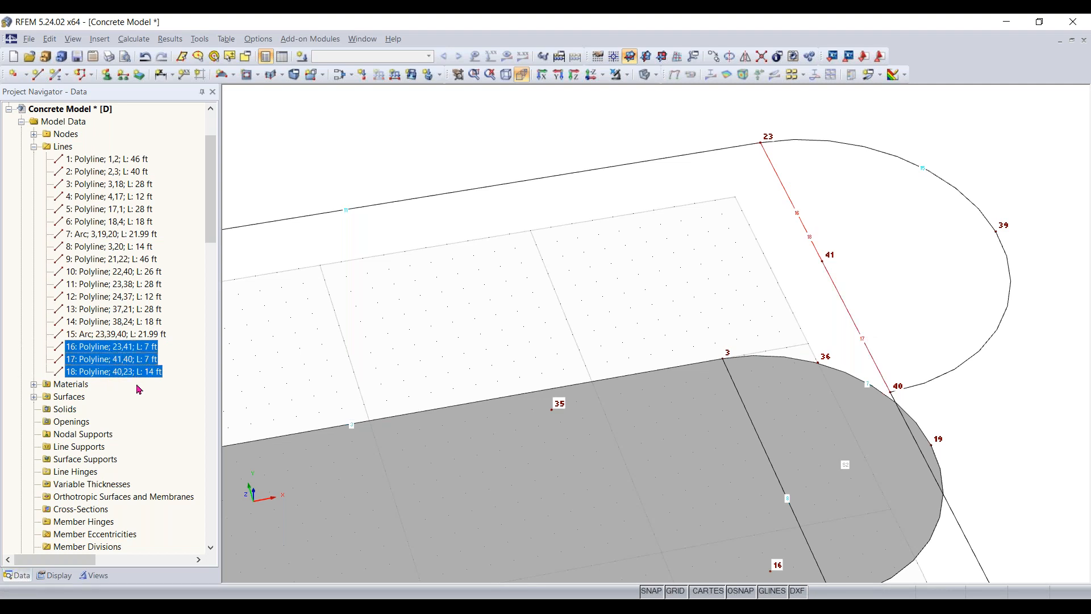
key("Delete")
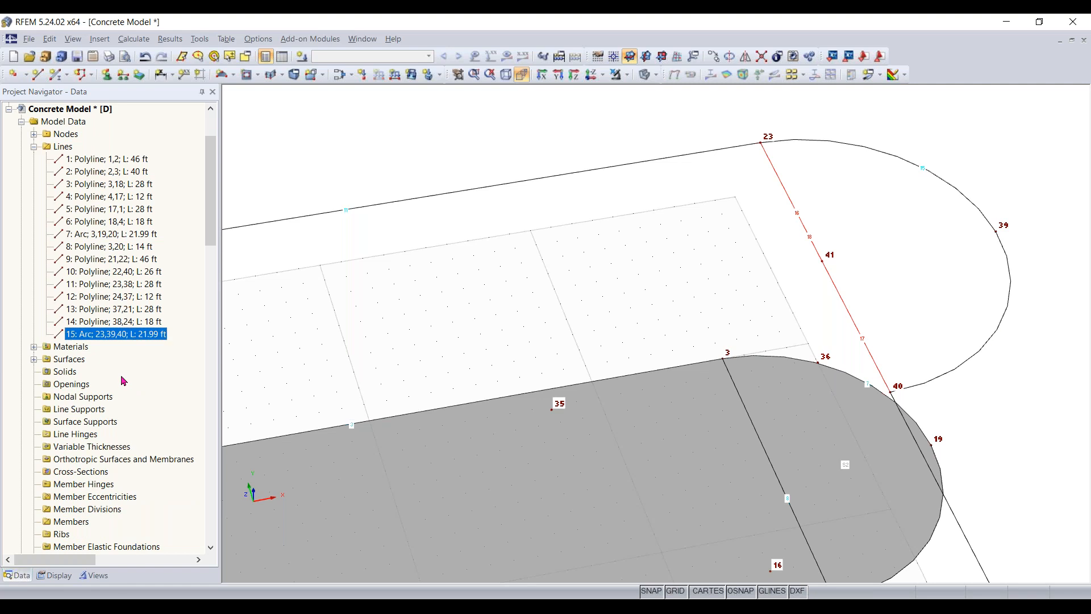
left_click(529, 280)
- Define a new plane surface by boundary lines in ACI 318-19 concrete f'c = 4000 psi with a constant thickness of 12 in
scroll(568, 277, "down", 5)
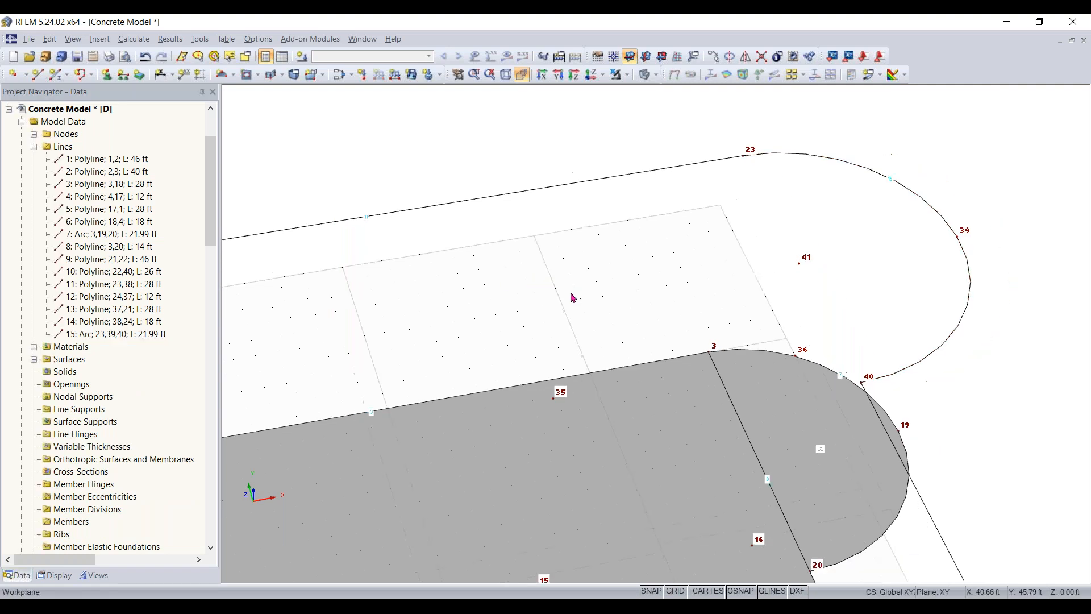
scroll(676, 296, "down", 2)
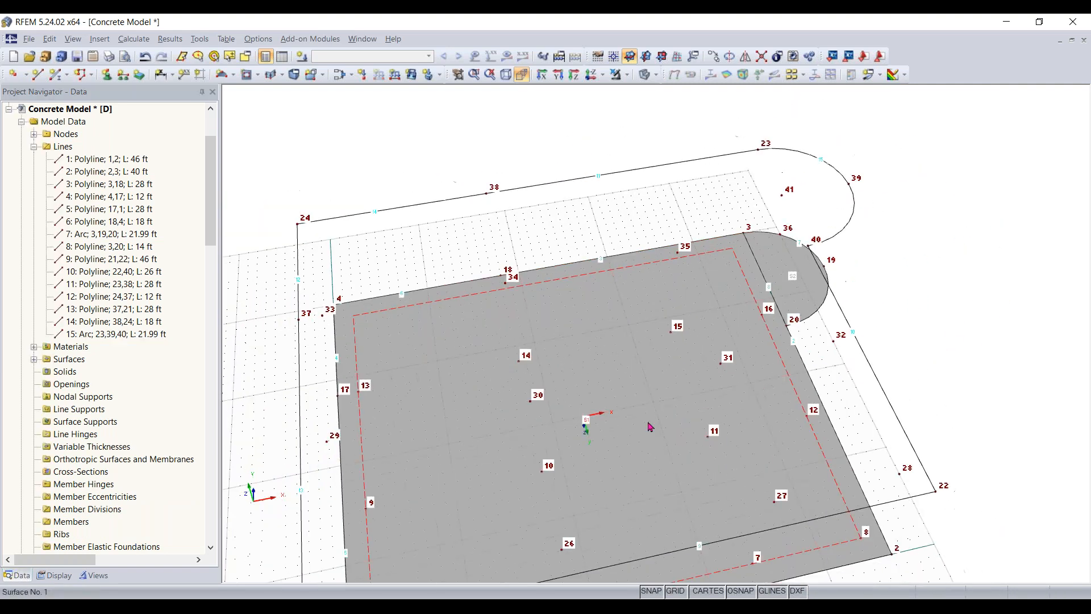
middle_click_drag(654, 424, 688, 369, "ctrl")
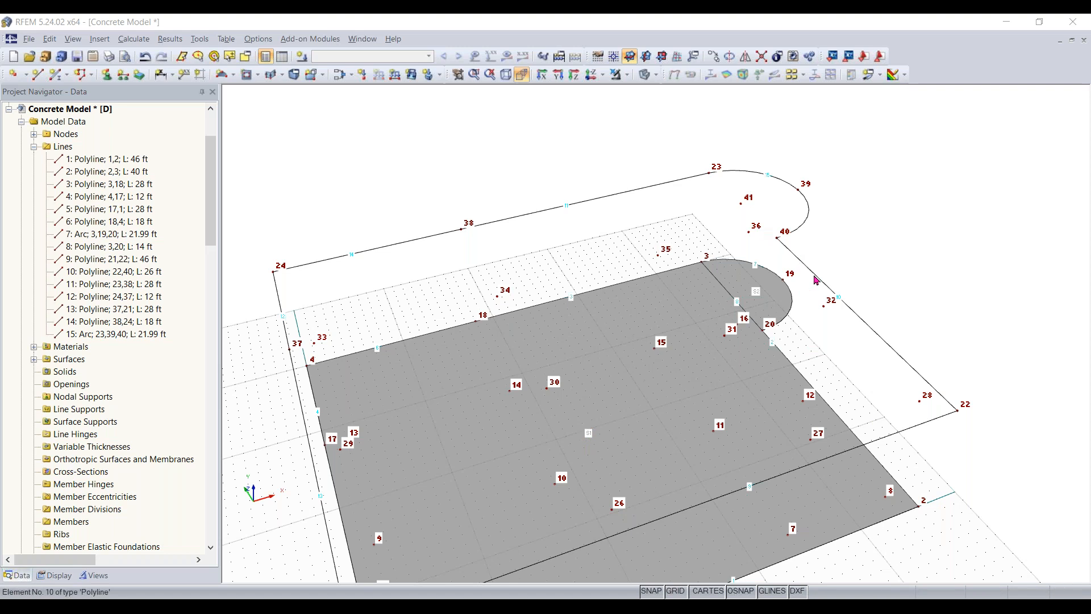
left_click(233, 75)
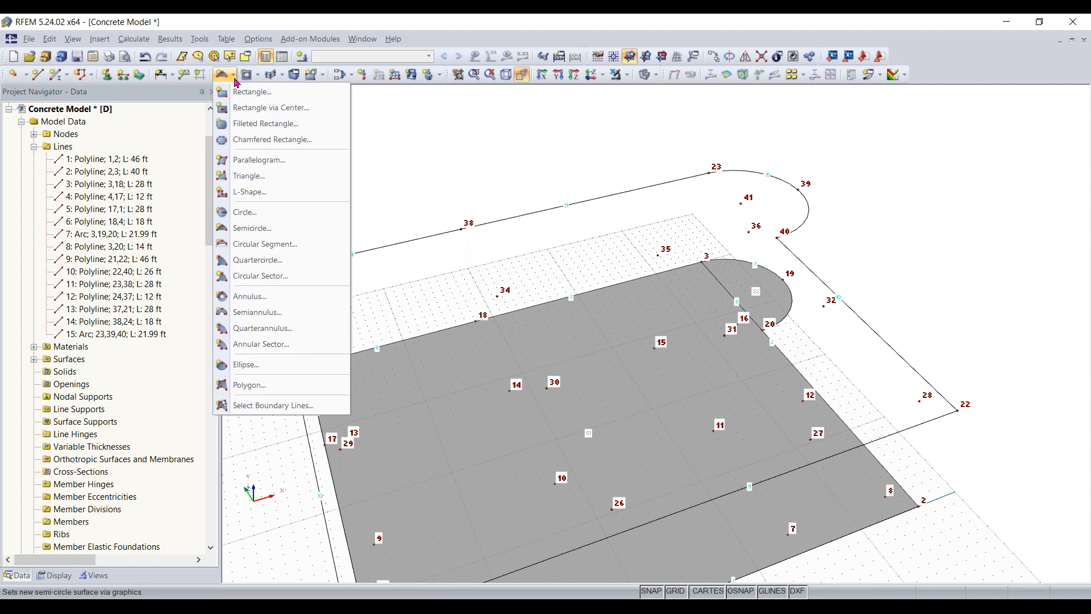
left_click(275, 405)
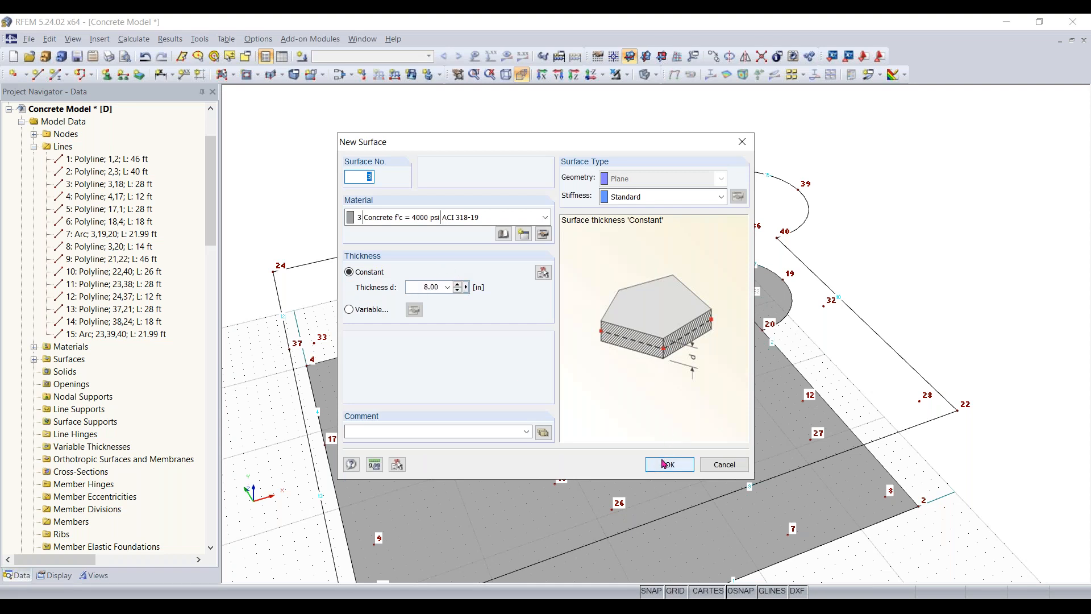
left_click(542, 273)
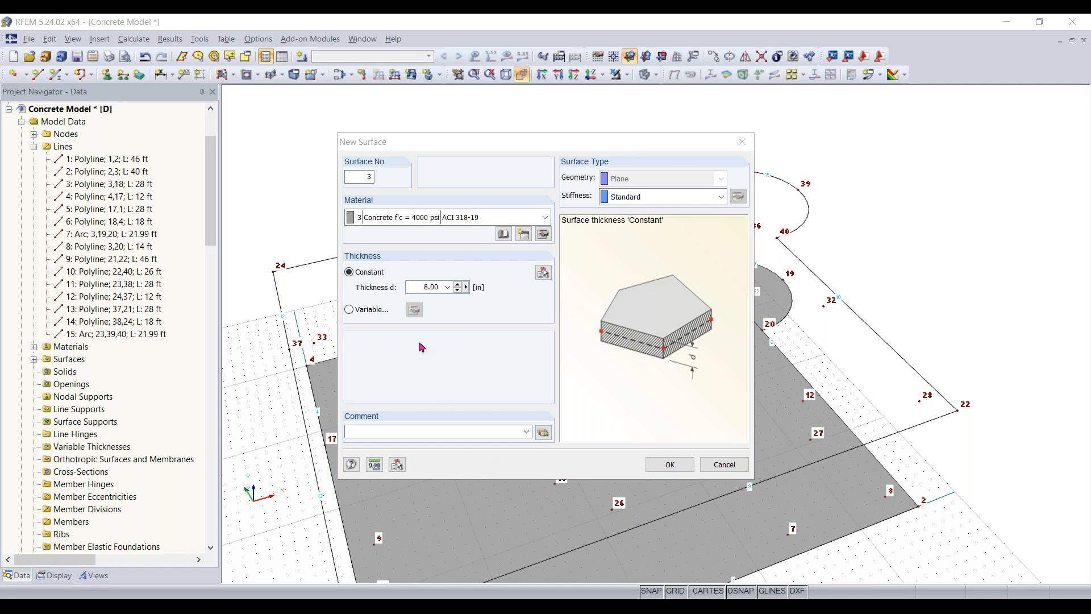
double_click(416, 287)
type("1")
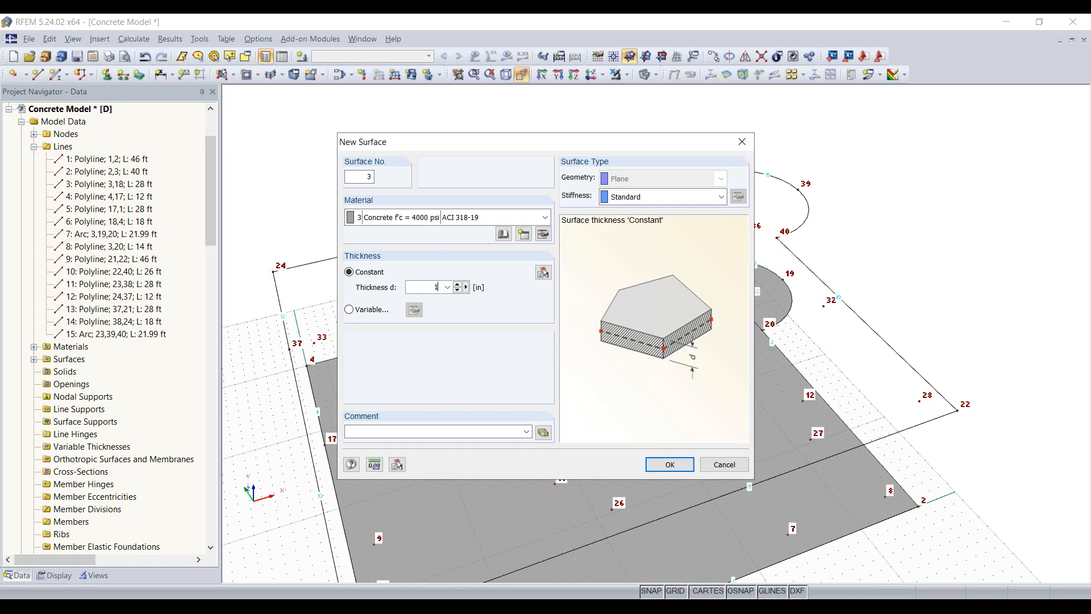
type("2")
left_click(669, 465)
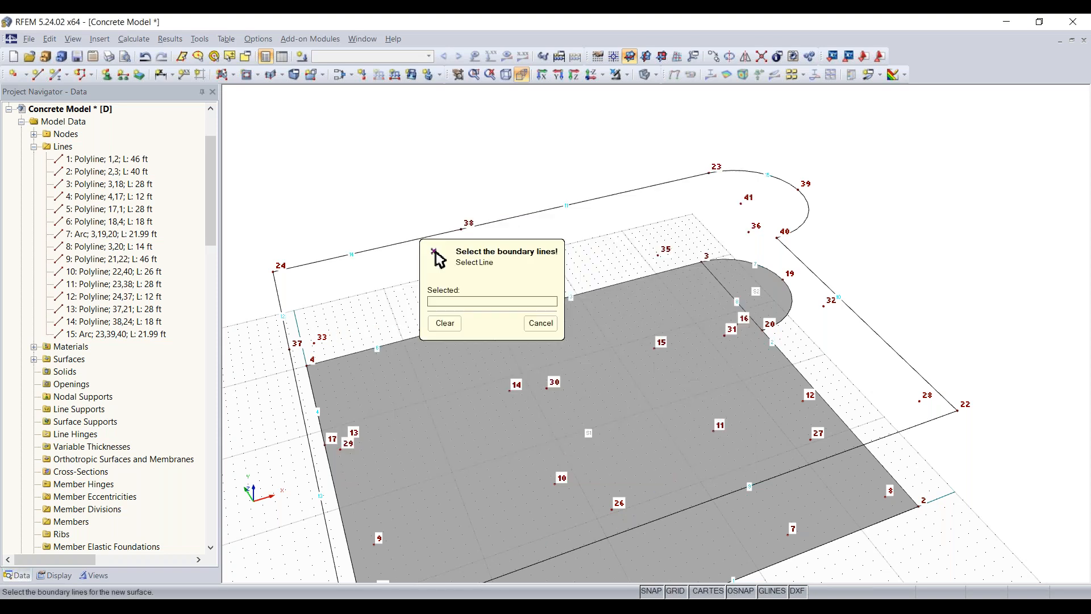
- Create the upper slab surface from its closed outline, including the arc between nodes 23 and 40, and end the boundary selection
left_click_drag(519, 264, 336, 129)
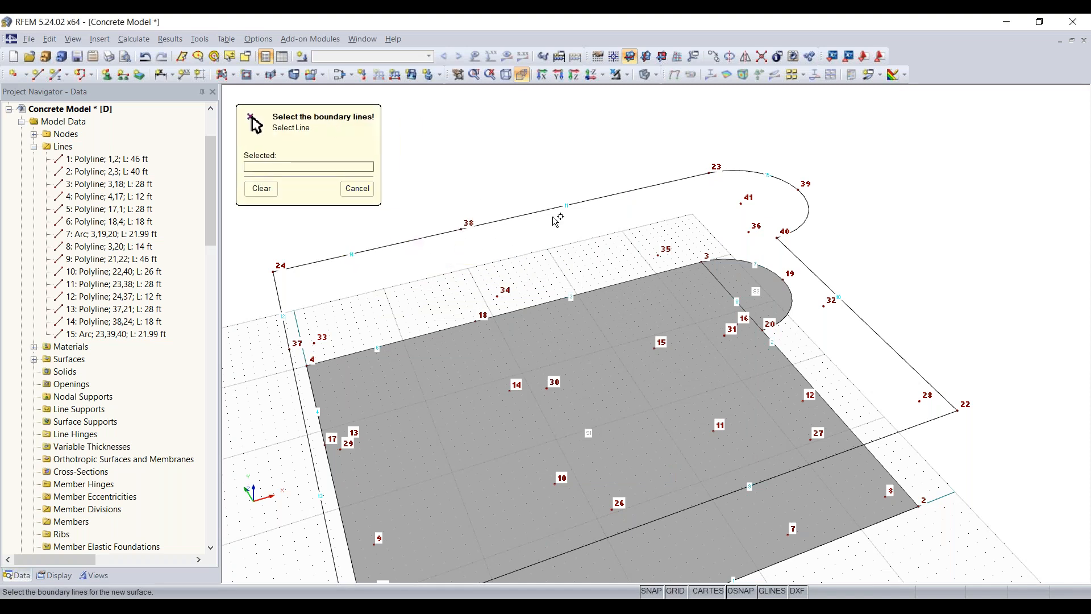
left_click(533, 211)
left_click(532, 212)
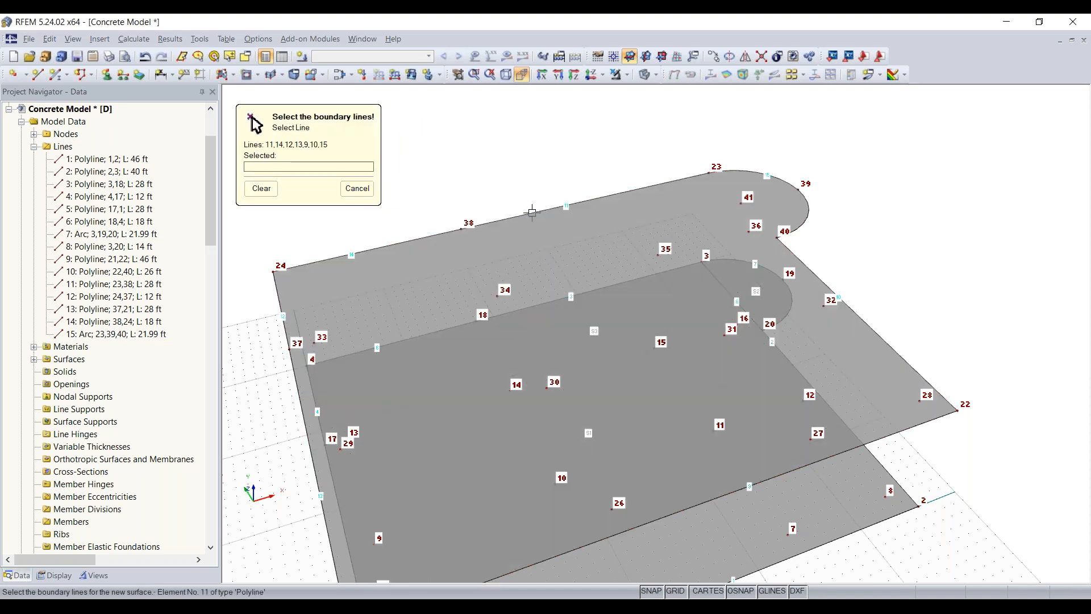
scroll(861, 362, "down", 2)
middle_click_drag(821, 374, 790, 220)
key("Escape")
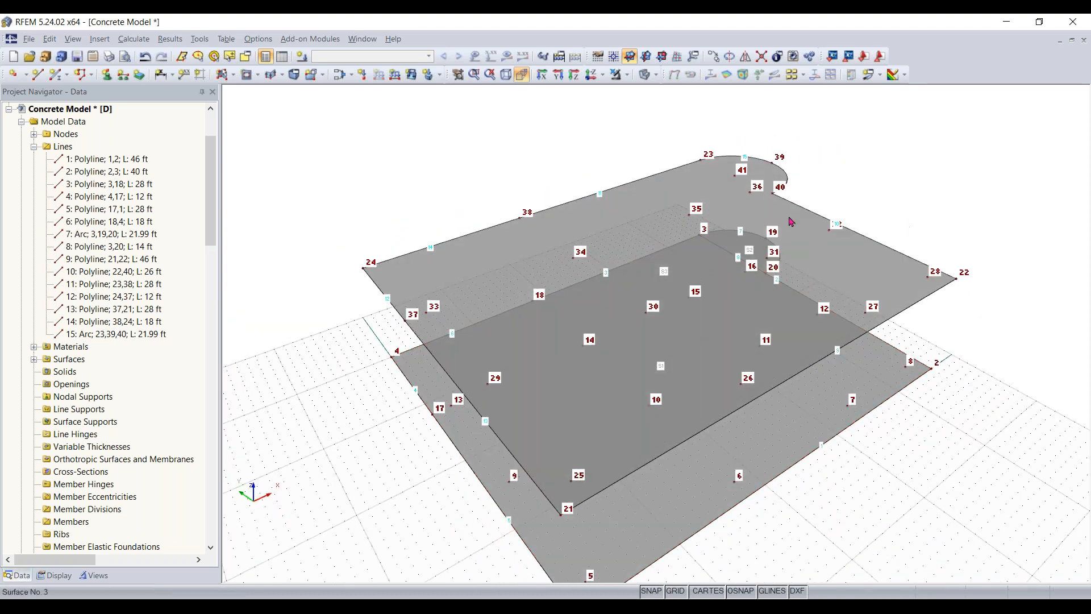
- Examine the upper slab and its rounded end above the lower level from several viewing directions
left_click(749, 195)
middle_click_drag(960, 188, 891, 279, "ctrl")
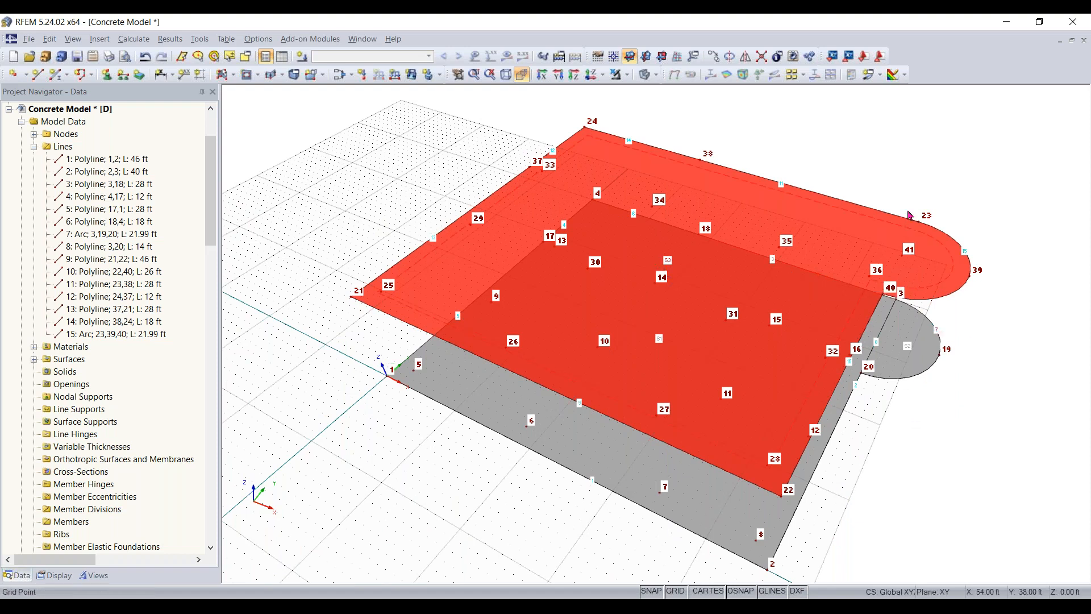
middle_click_drag(869, 485, 963, 272, "ctrl")
right_click(962, 268)
left_click(751, 149)
left_click(521, 75)
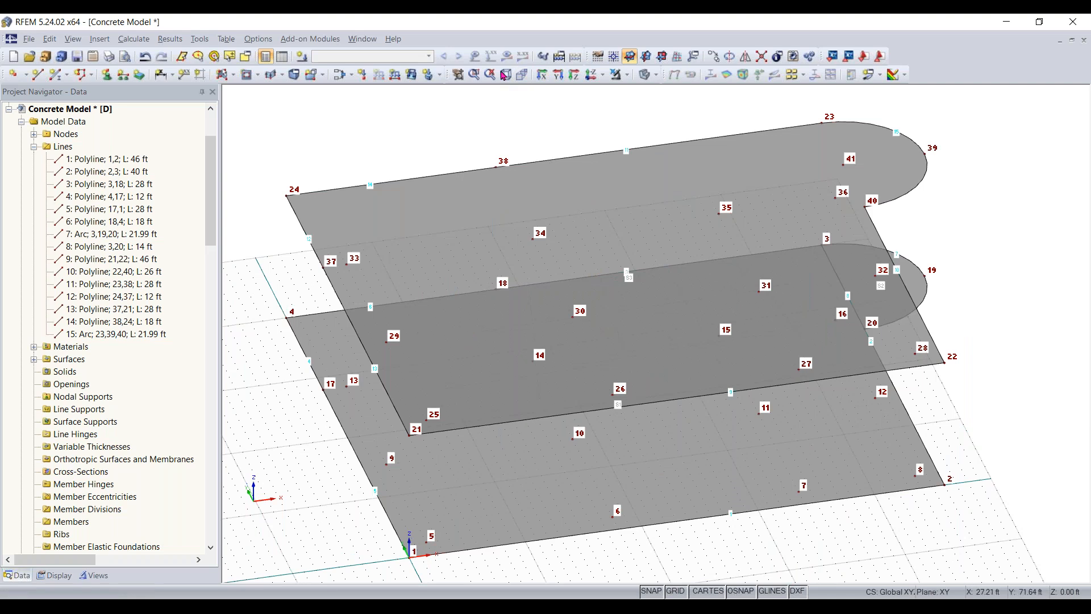
left_click(506, 75)
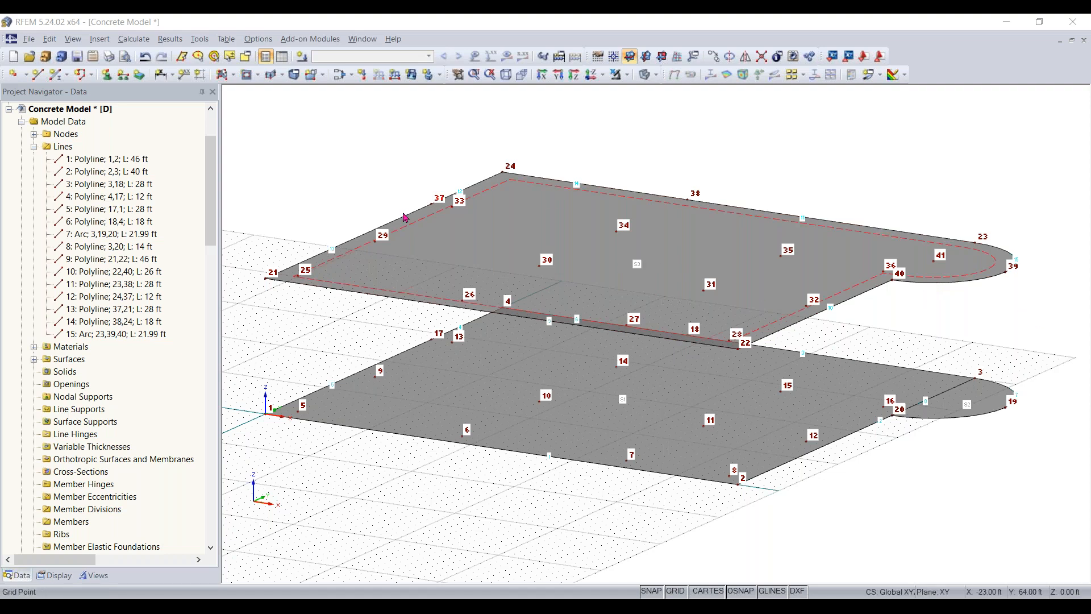
middle_click_drag(933, 277, 686, 266, "ctrl")
right_click(686, 266)
left_click(464, 105)
- Cut a circular opening with a 6 ft radius in the upper slab, centred on node 41
left_click(247, 79)
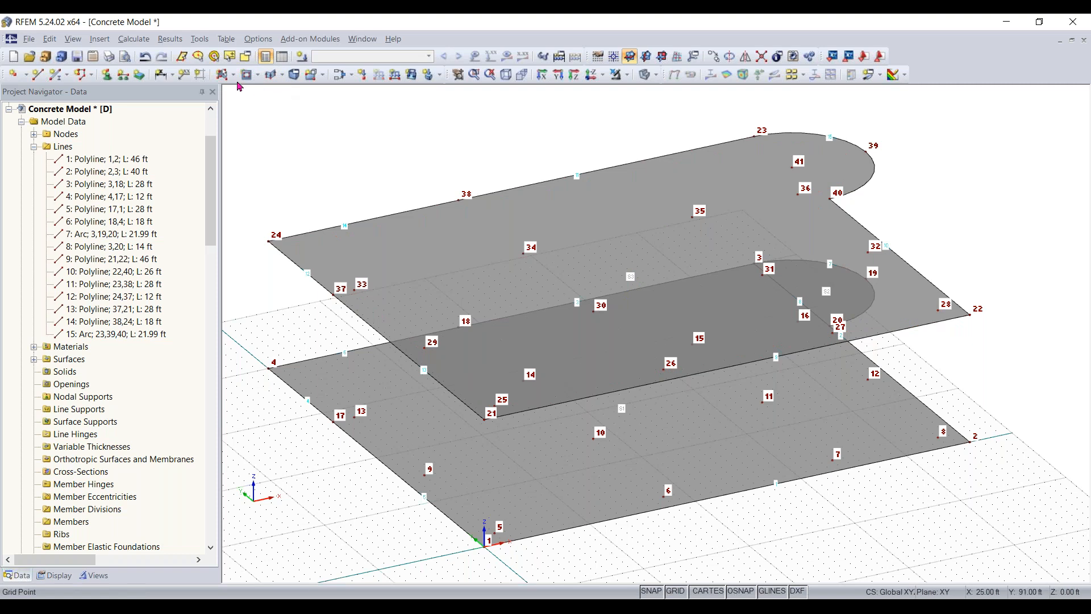
left_click(258, 76)
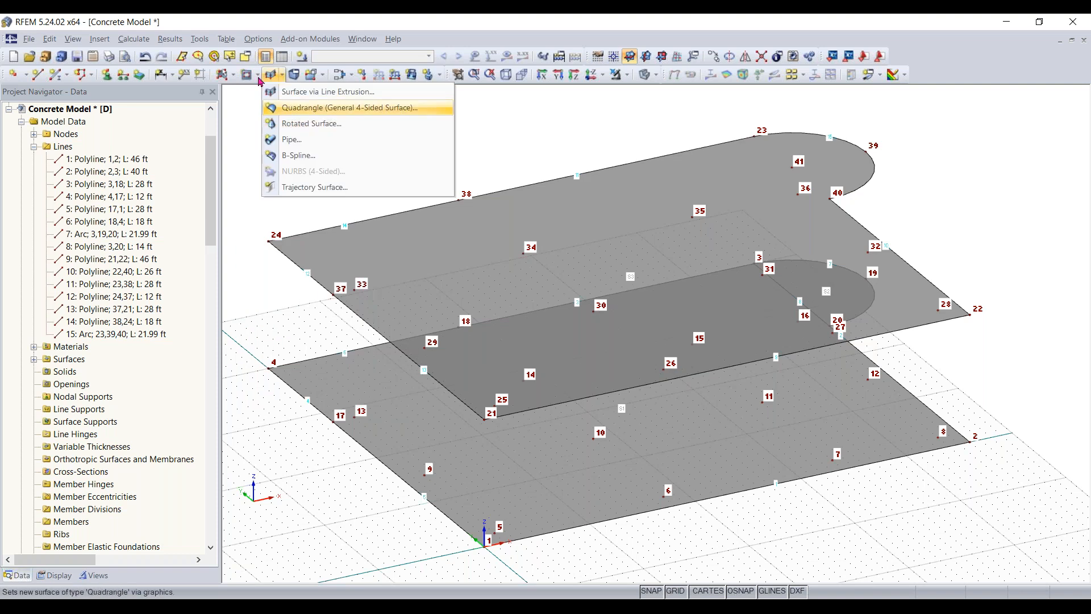
left_click(278, 213)
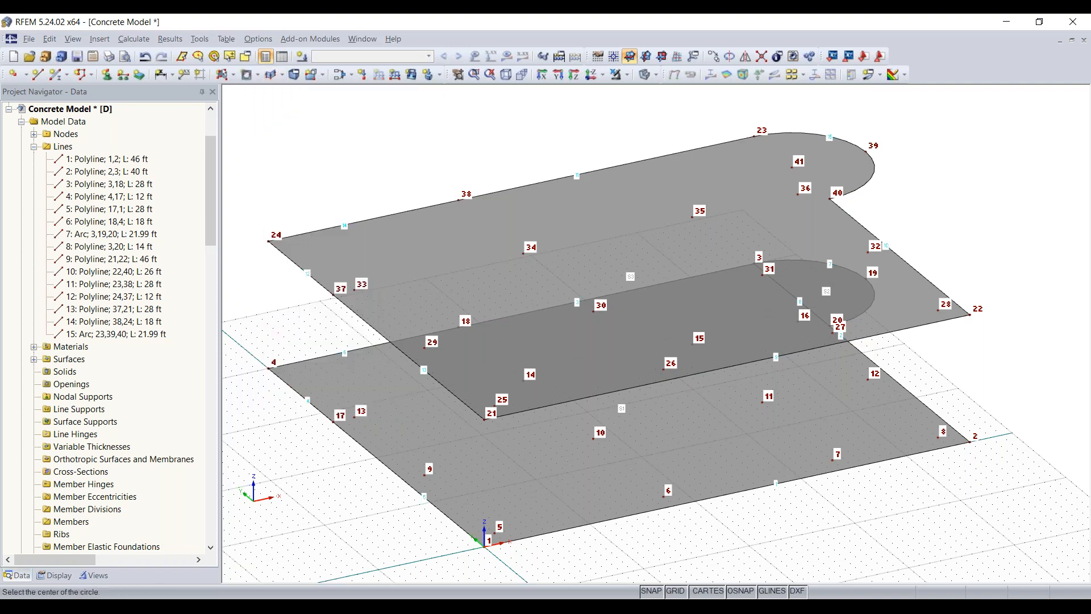
scroll(989, 170, "up", 5)
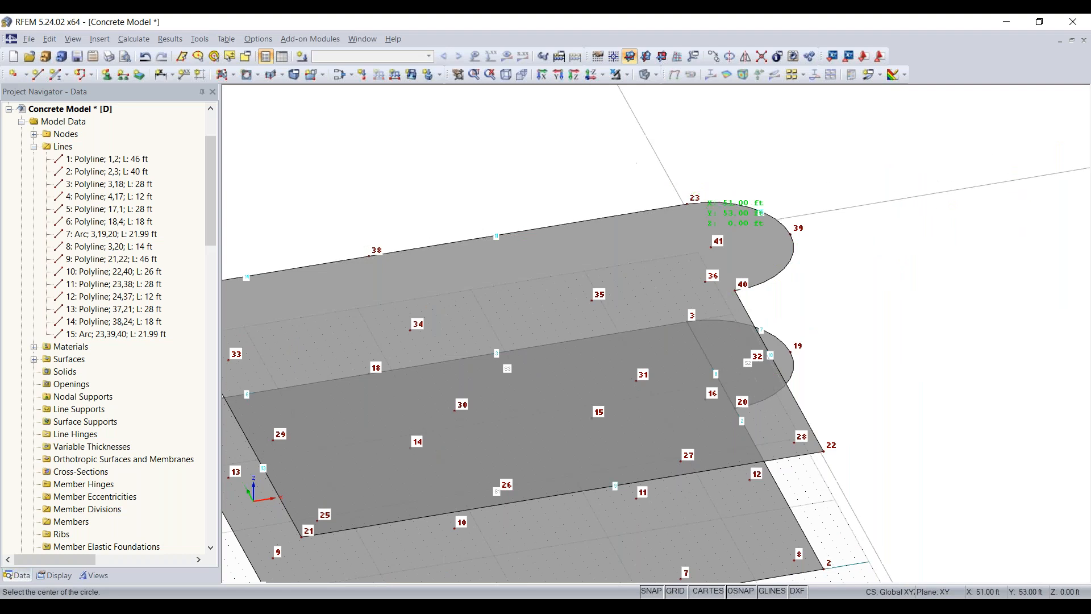
scroll(712, 246, "up", 5)
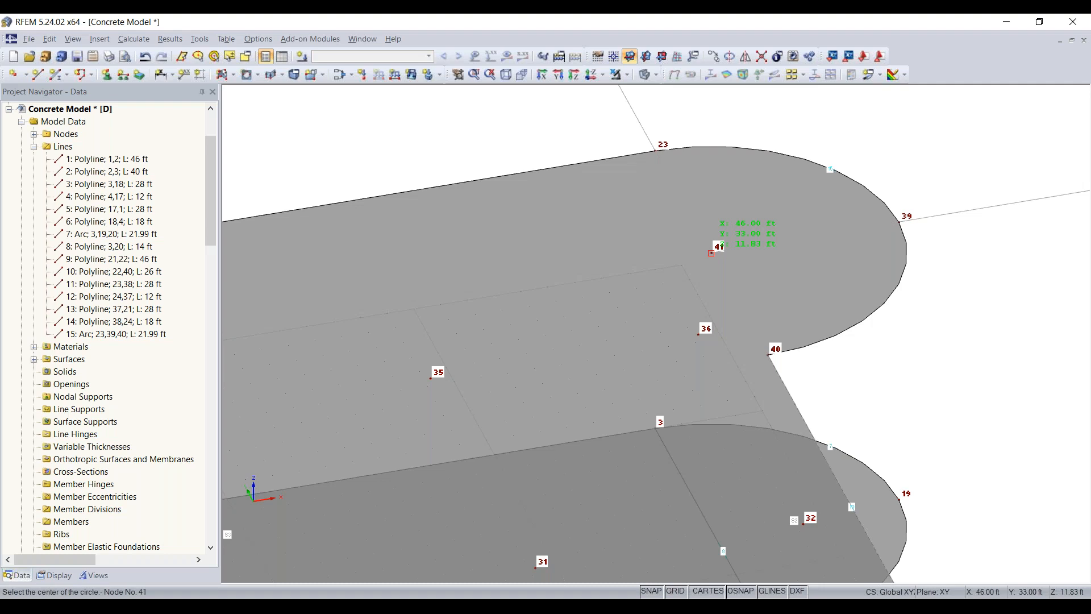
left_click(712, 253)
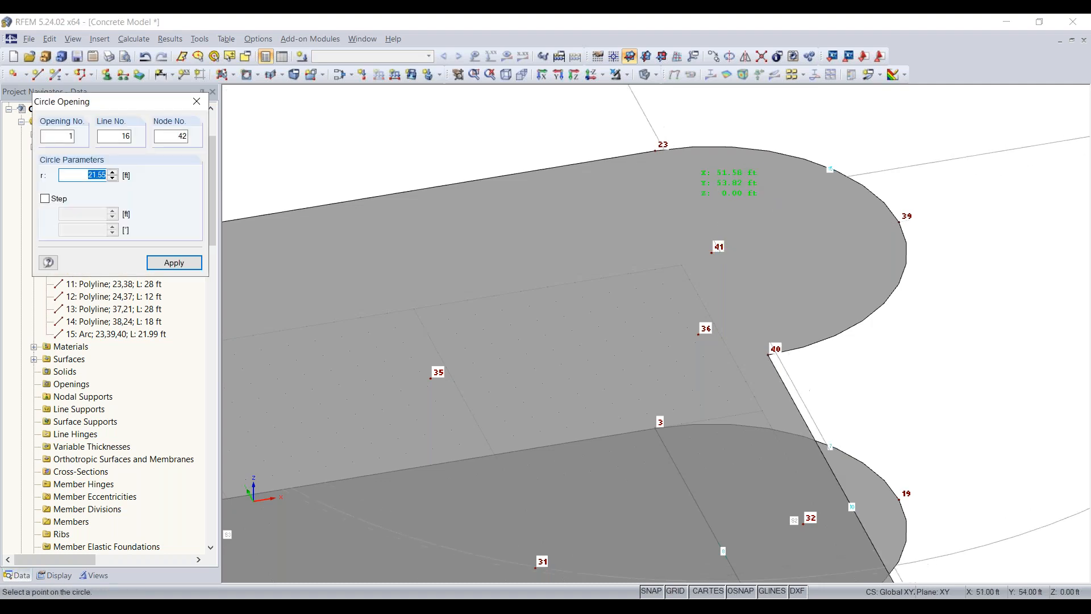
type("6")
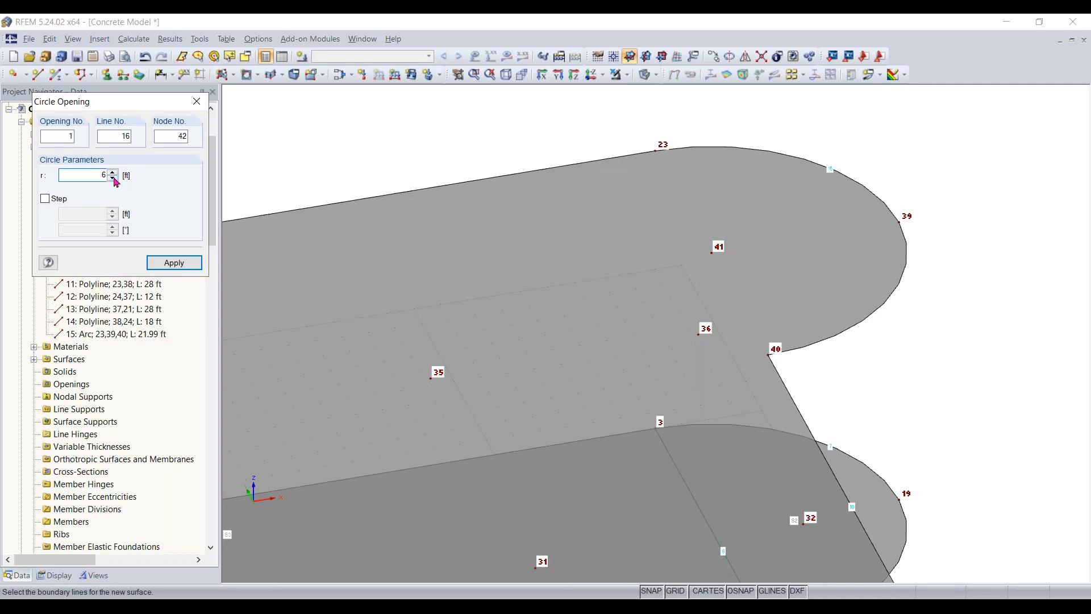
key("Return")
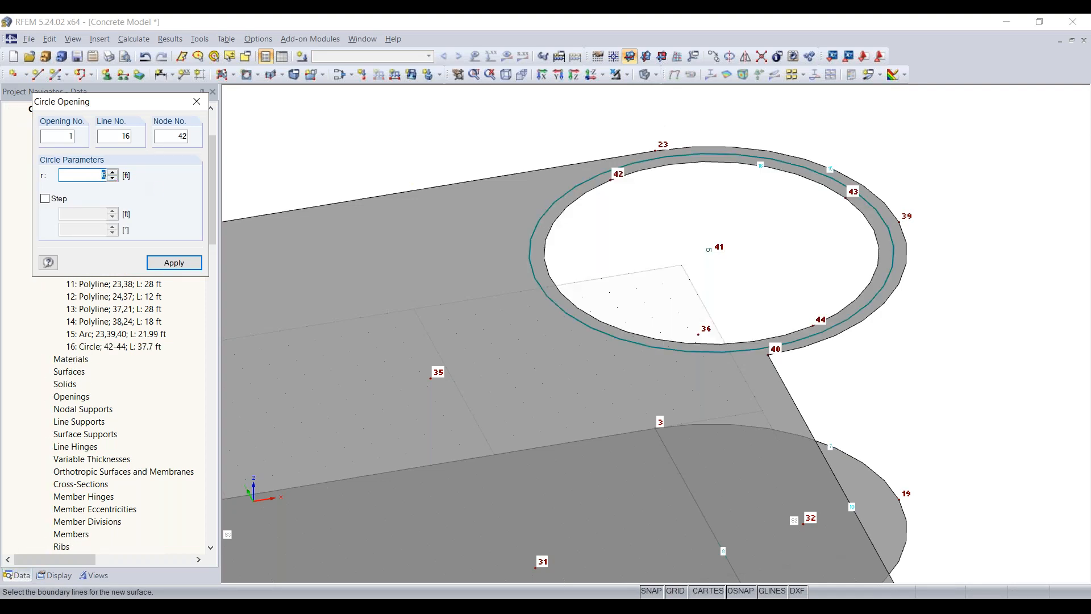
left_click(196, 102)
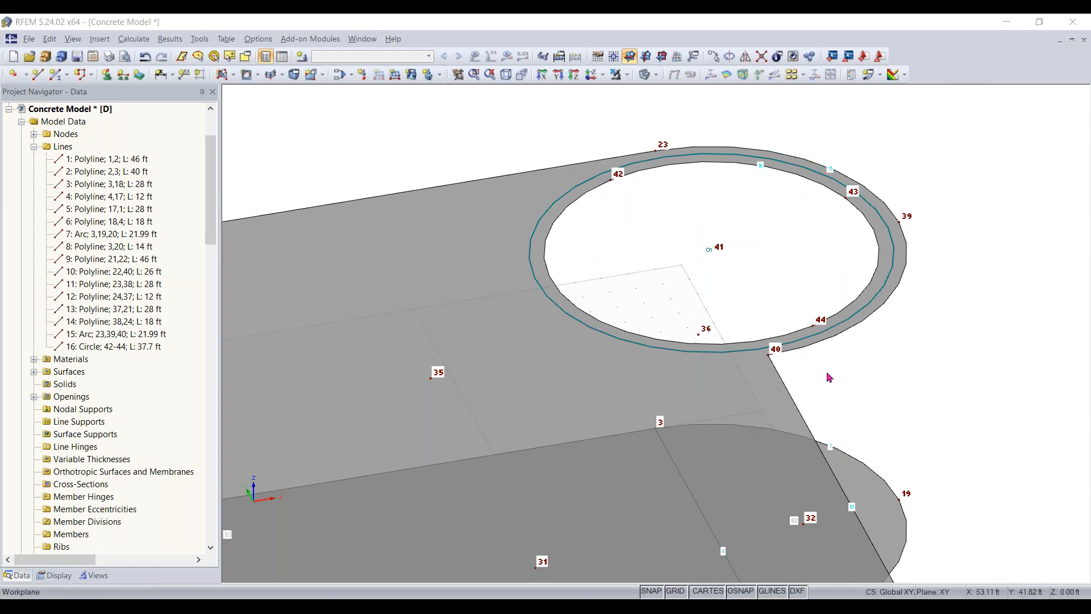
- Examine the circular opening and the two slab levels from several sides
scroll(853, 406, "down", 4)
middle_click_drag(942, 490, 986, 367)
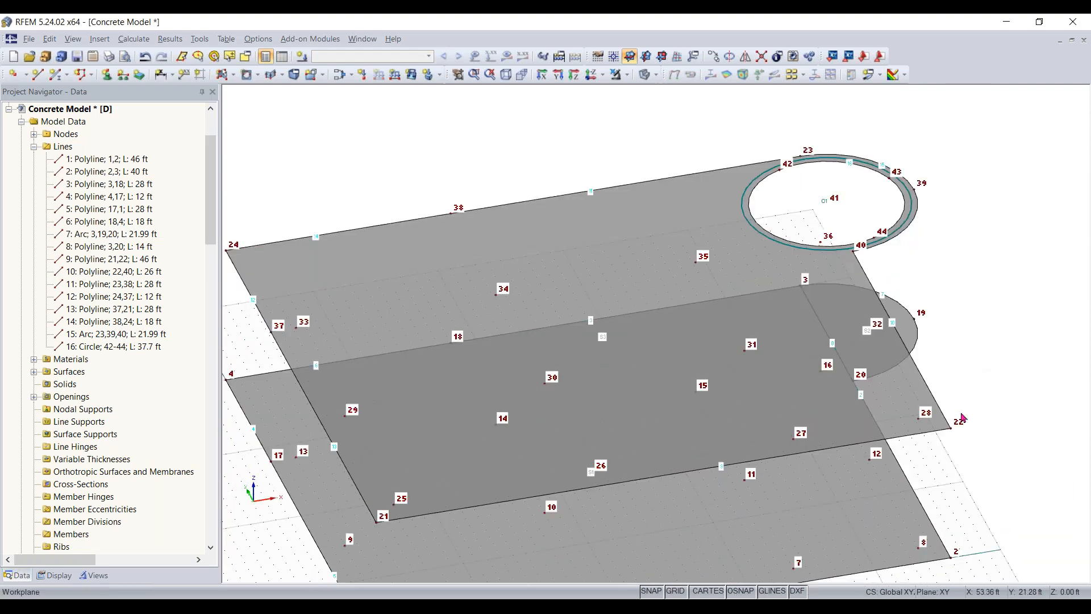
middle_click_drag(845, 347, 1008, 392, "ctrl")
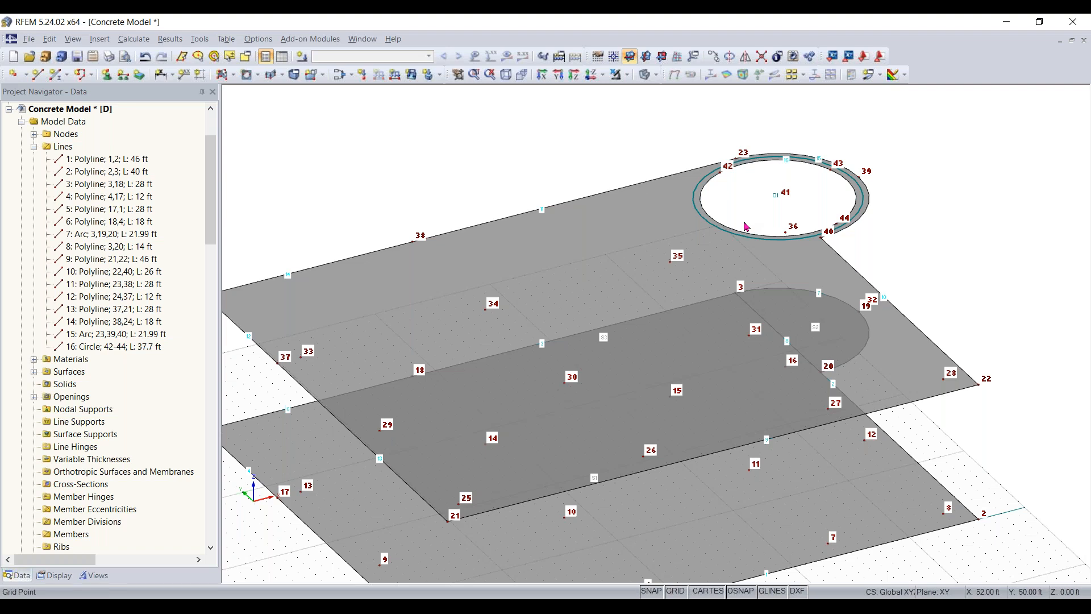
scroll(808, 264, "down", 1)
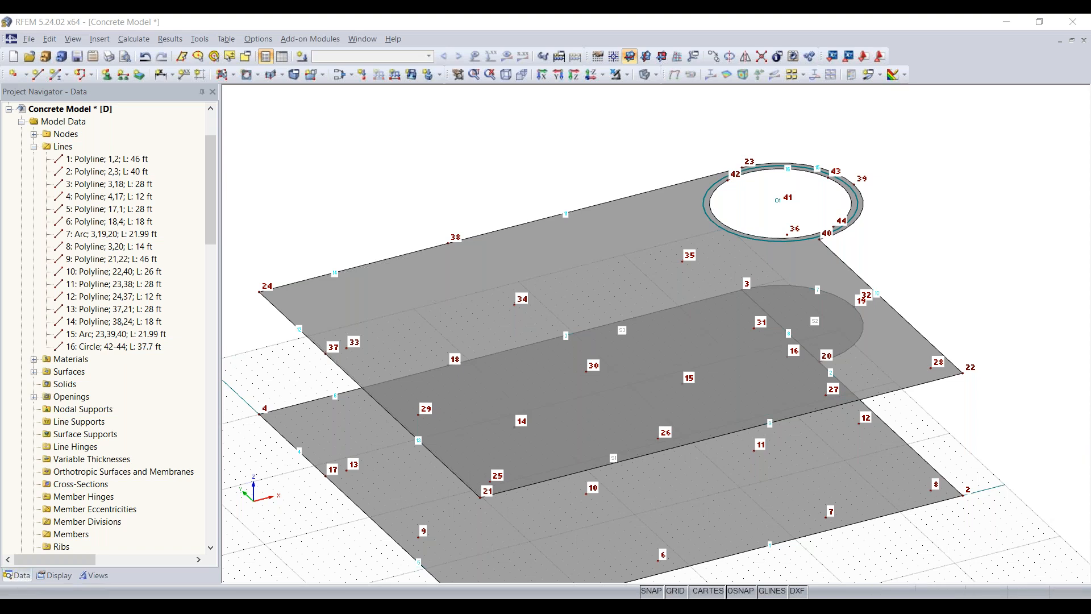
middle_click_drag(302, 477, 367, 472, "ctrl")
middle_click_drag(636, 399, 719, 348, "ctrl")
middle_click_drag(449, 478, 821, 455, "ctrl")
left_click(643, 468)
left_click(628, 489)
middle_click_drag(617, 494, 572, 498, "ctrl")
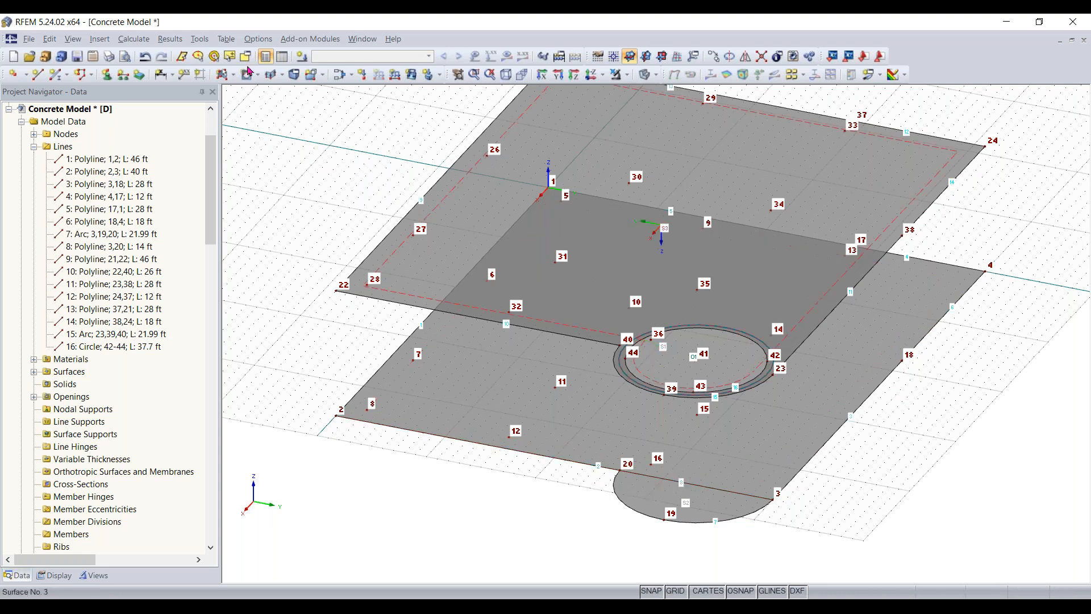
scroll(549, 470, "up", 1)
scroll(549, 471, "up", 1)
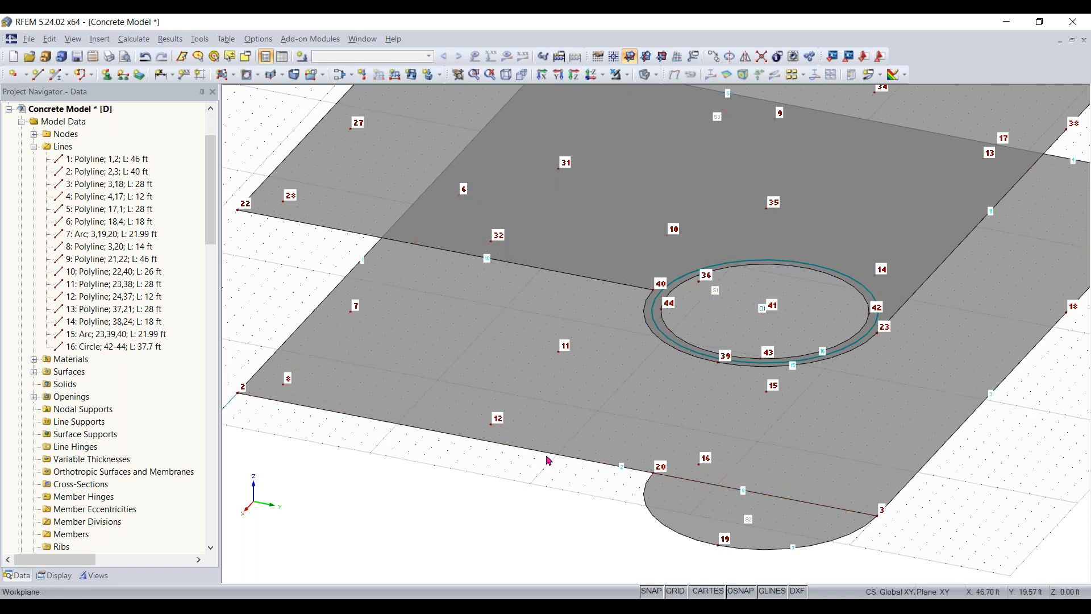
double_click(576, 442)
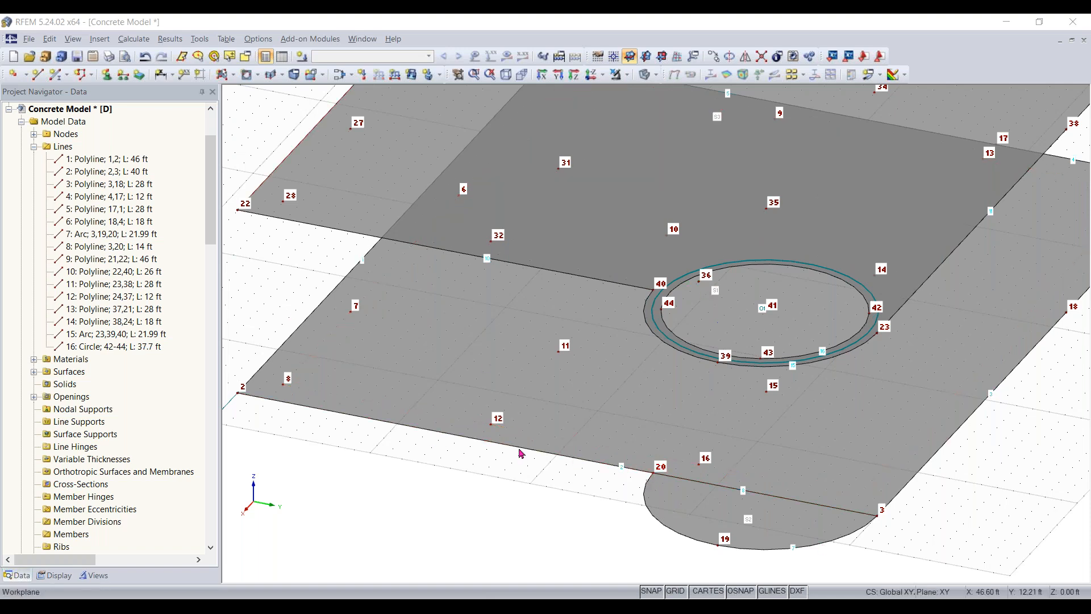
- Draw a vertical line from the lower slab's edge at X 46, Y 19 ft up to the upper slab's edge at Z 11.83 ft
left_click(39, 75)
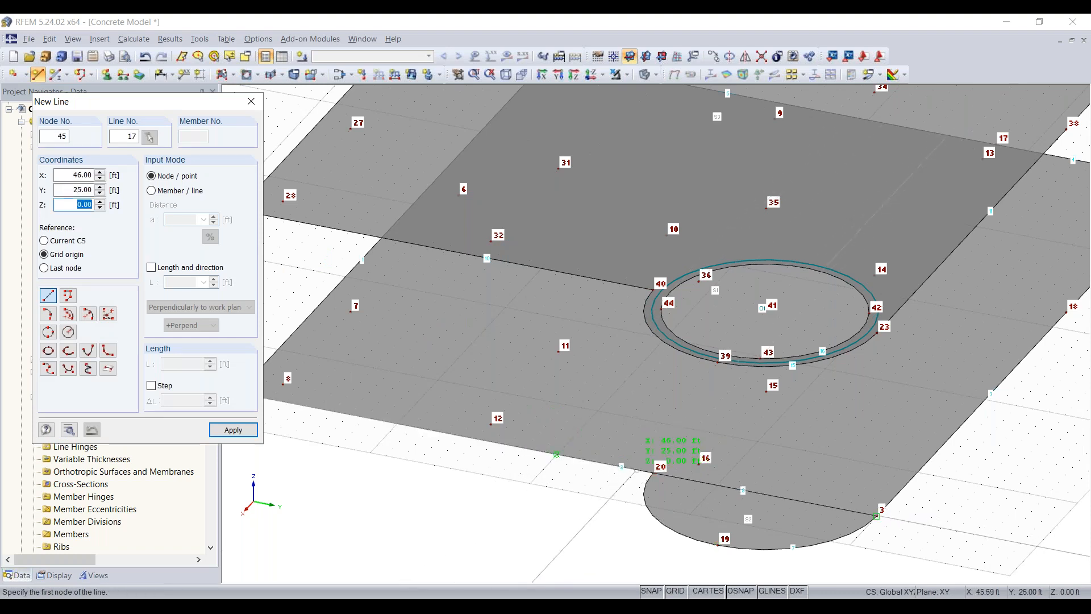
left_click(557, 455)
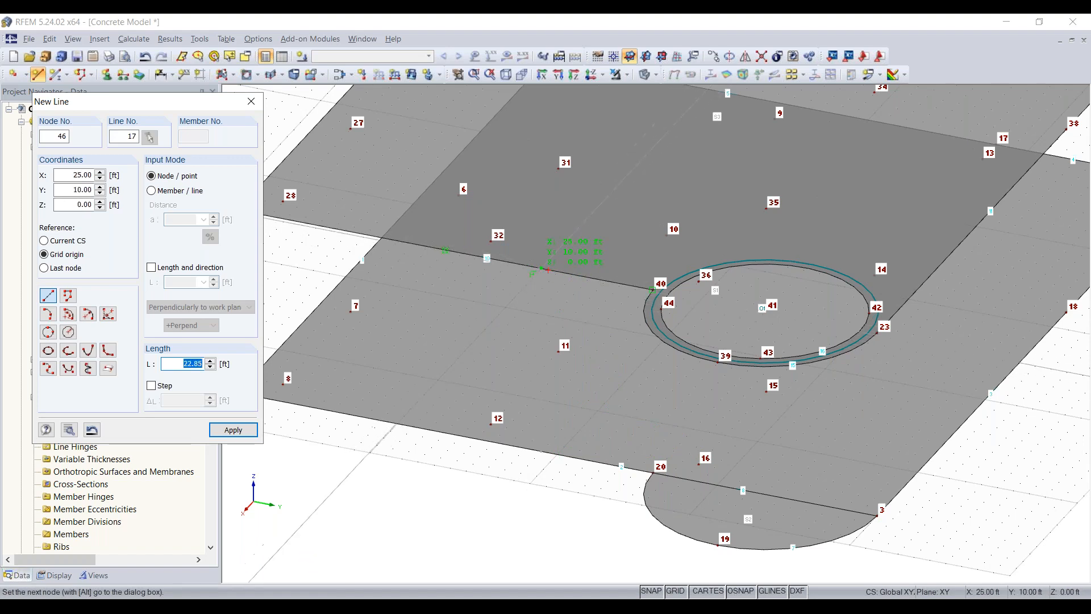
scroll(548, 270, "up", 5)
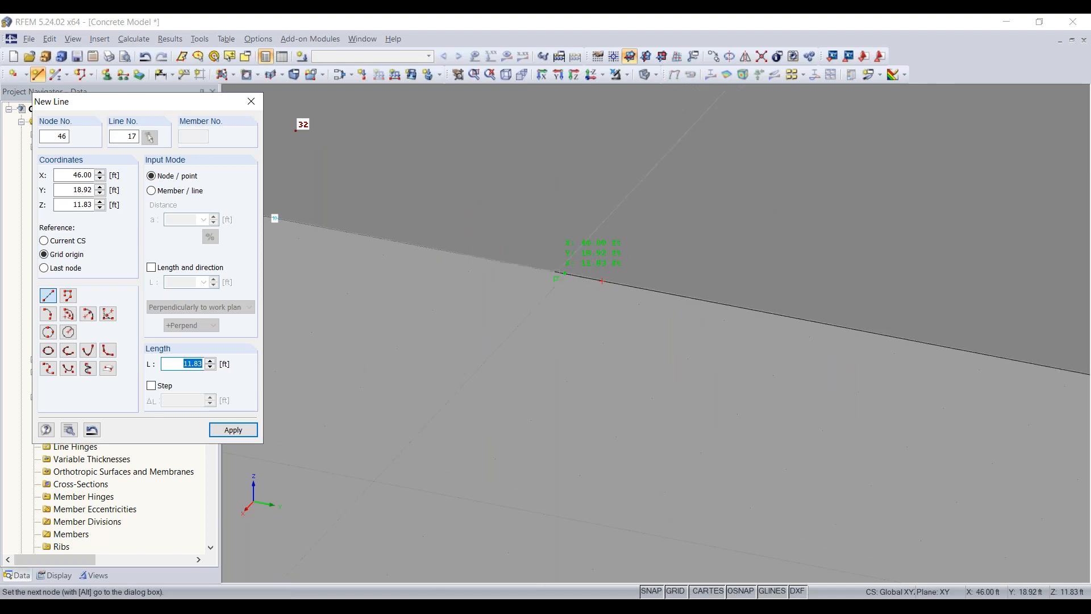
left_click(564, 273)
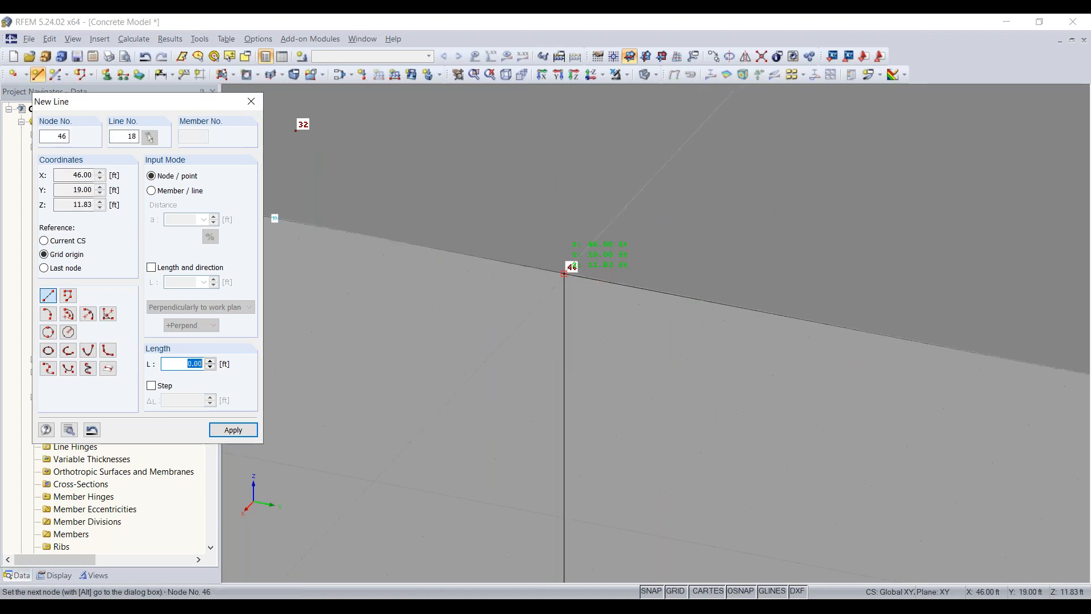
scroll(564, 274, "down", 5)
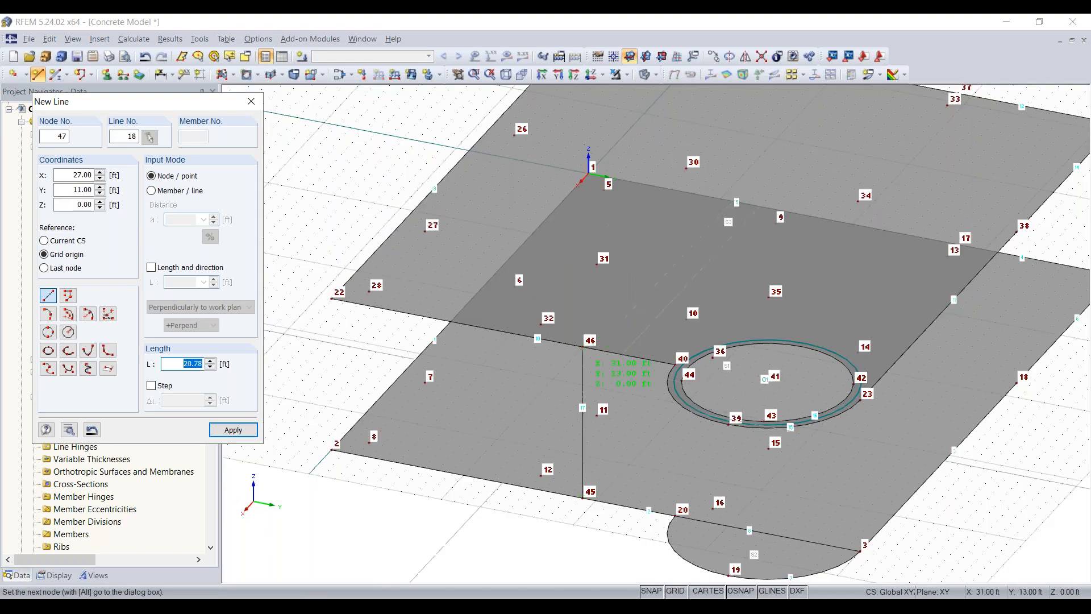
- Draw a vertical line from the lower slab's edge at X 34, Y 40 ft up to the upper slab's edge at Z 11.83 ft
middle_click_drag(590, 534, 598, 494, "ctrl")
scroll(538, 476, "up", 3)
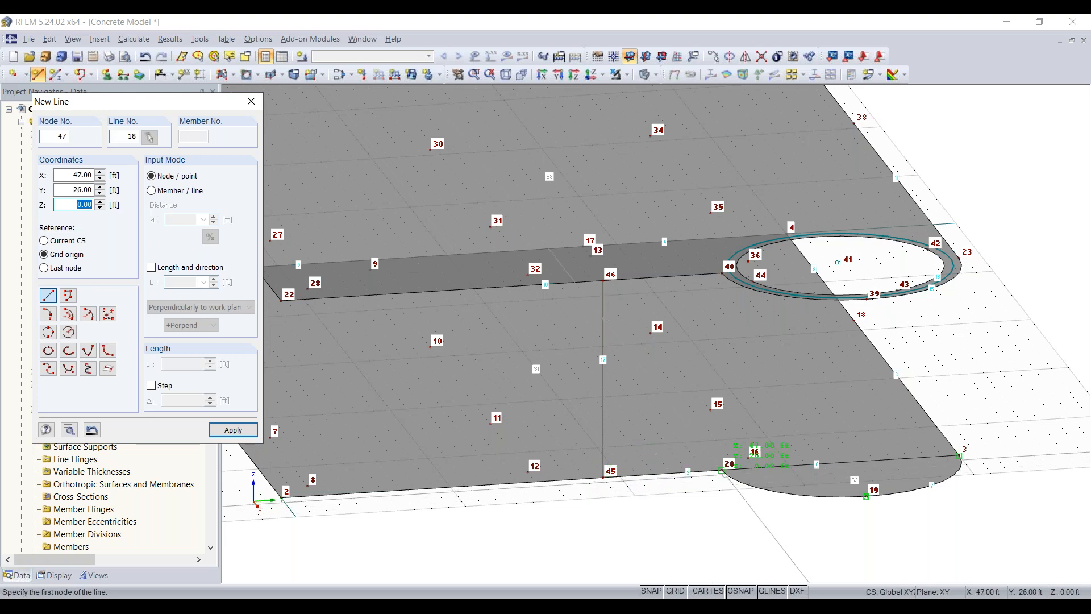
scroll(724, 470, "up", 3)
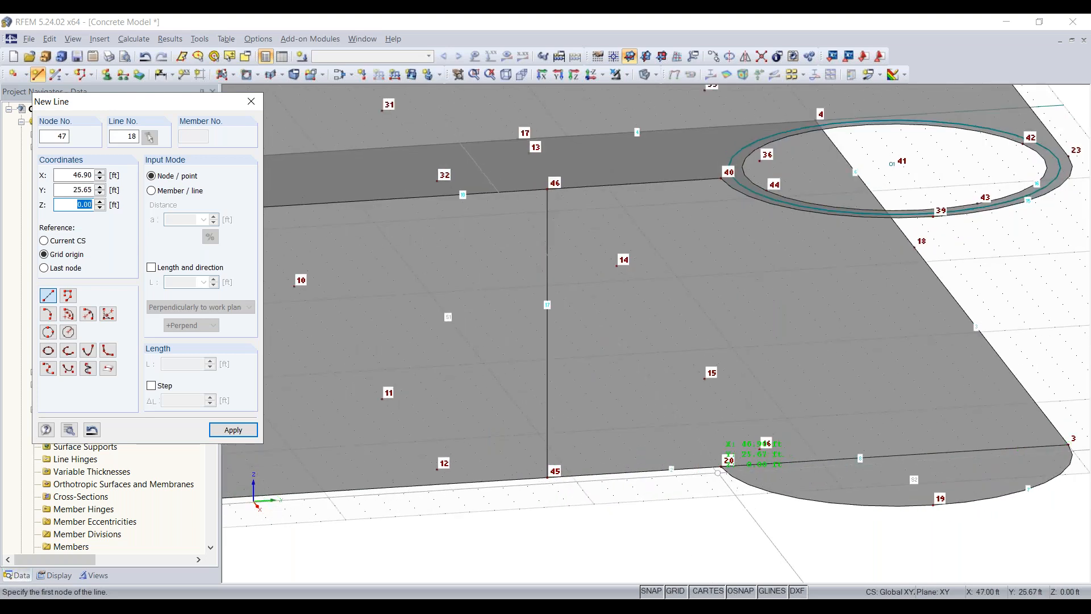
scroll(787, 483, "down", 6)
scroll(905, 482, "up", 6)
middle_click_drag(906, 465, 802, 498)
scroll(744, 462, "down", 2)
scroll(796, 495, "down", 2)
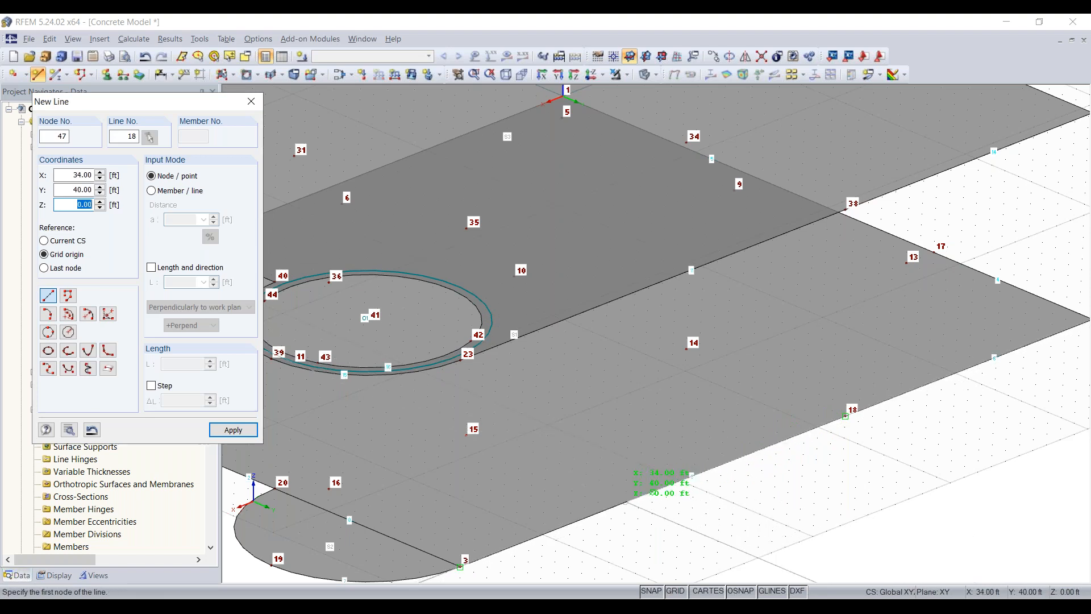
left_click(626, 503)
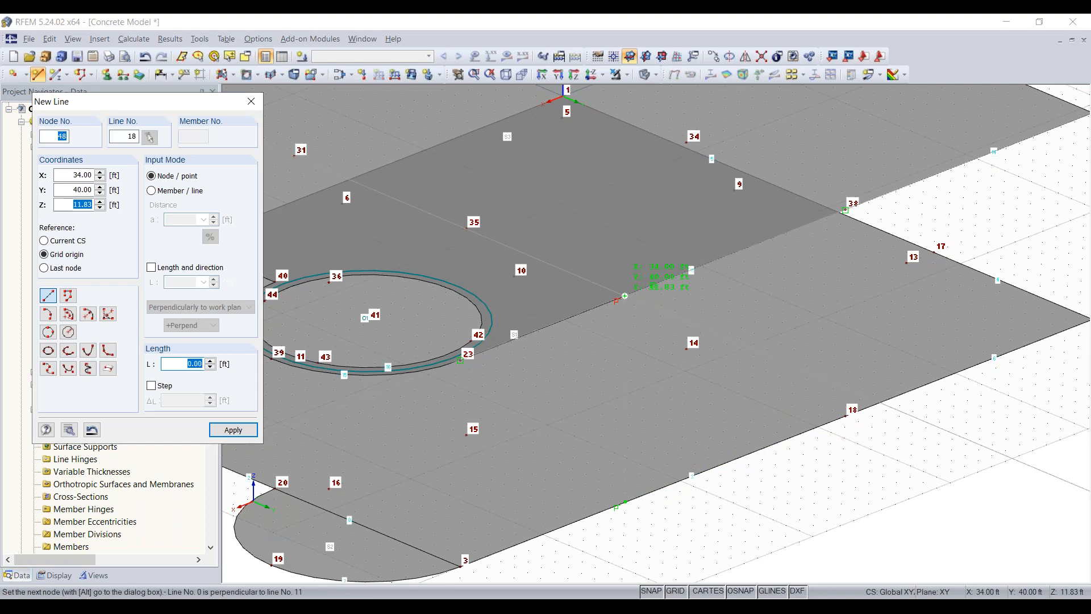
left_click(625, 295)
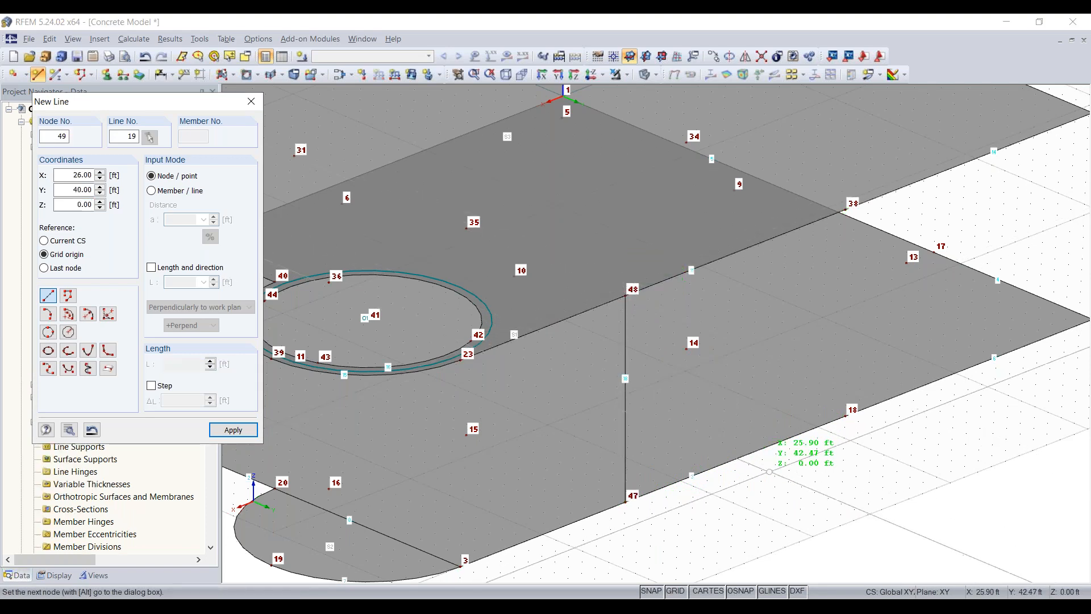
scroll(625, 501, "down", 4)
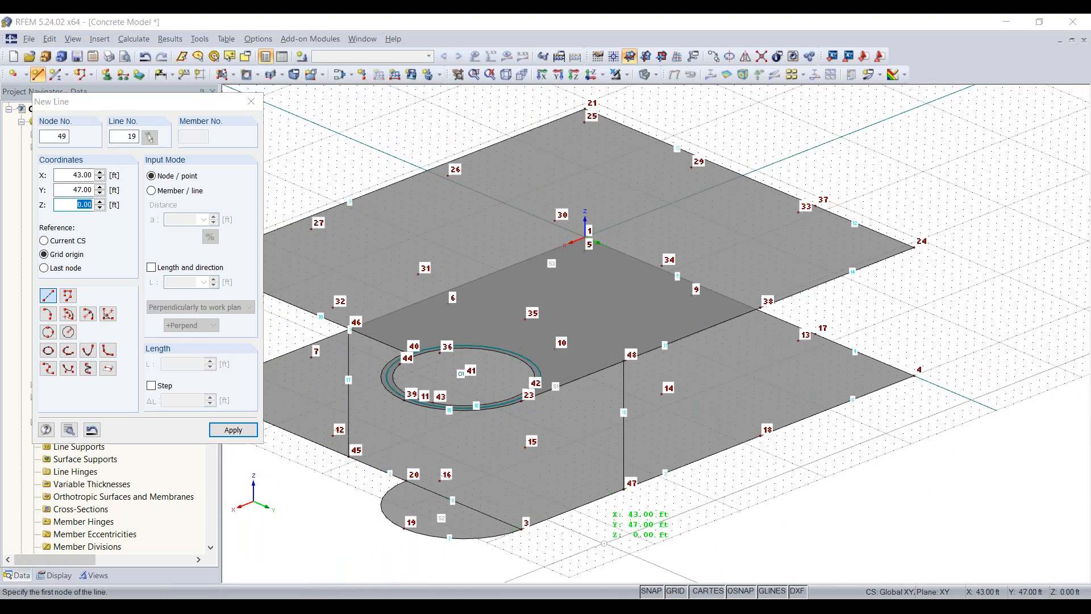
- Draw vertical lines at the rounded end, from node 20 to node 40 and from node 3 to node 23
middle_click_drag(604, 543, 729, 465, "ctrl")
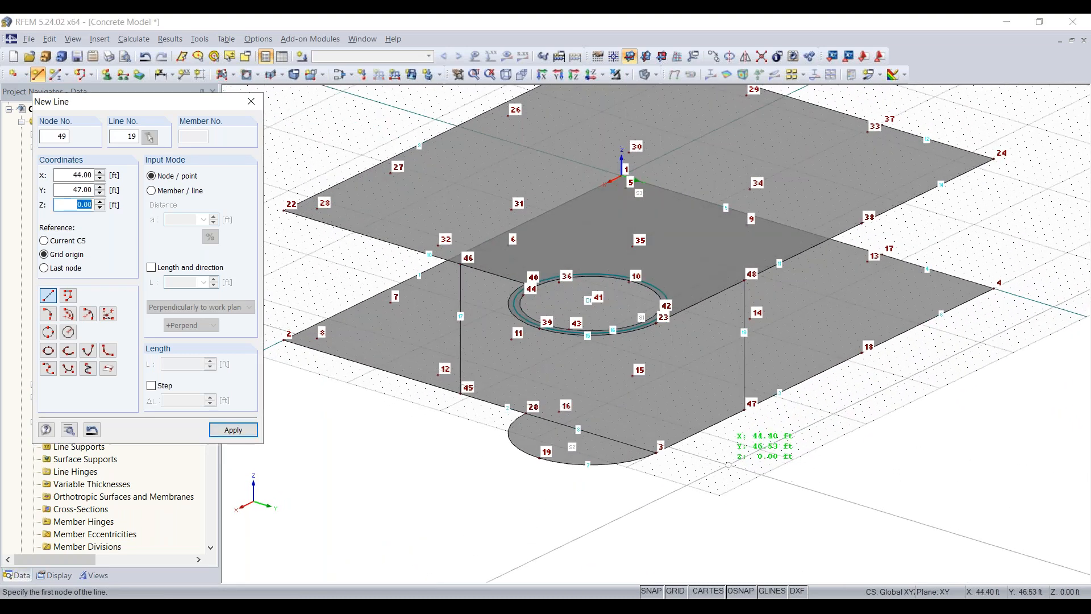
left_click(526, 413)
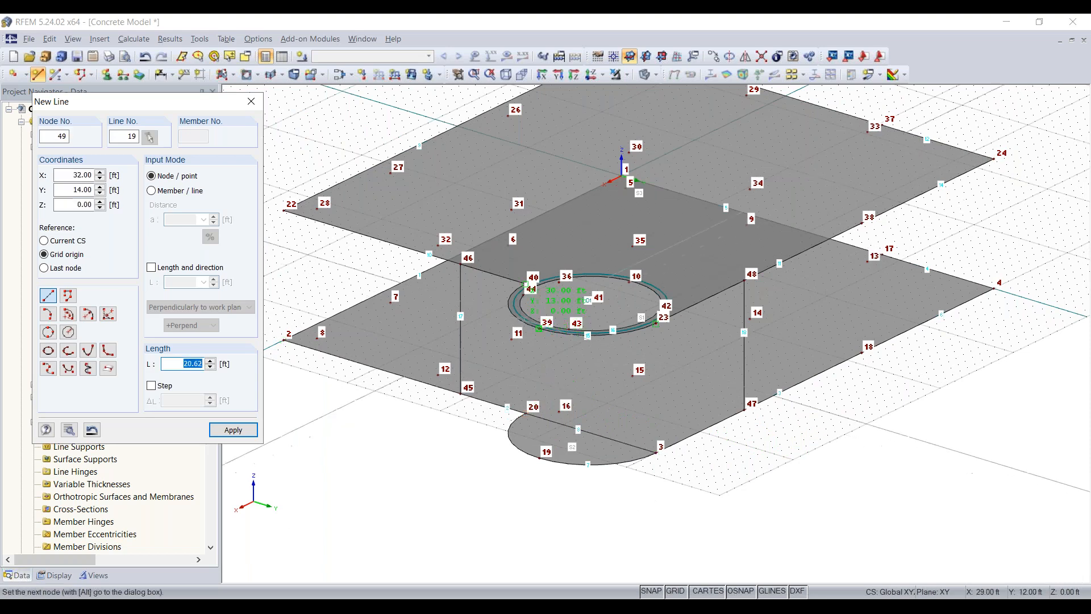
scroll(537, 287, "up", 6)
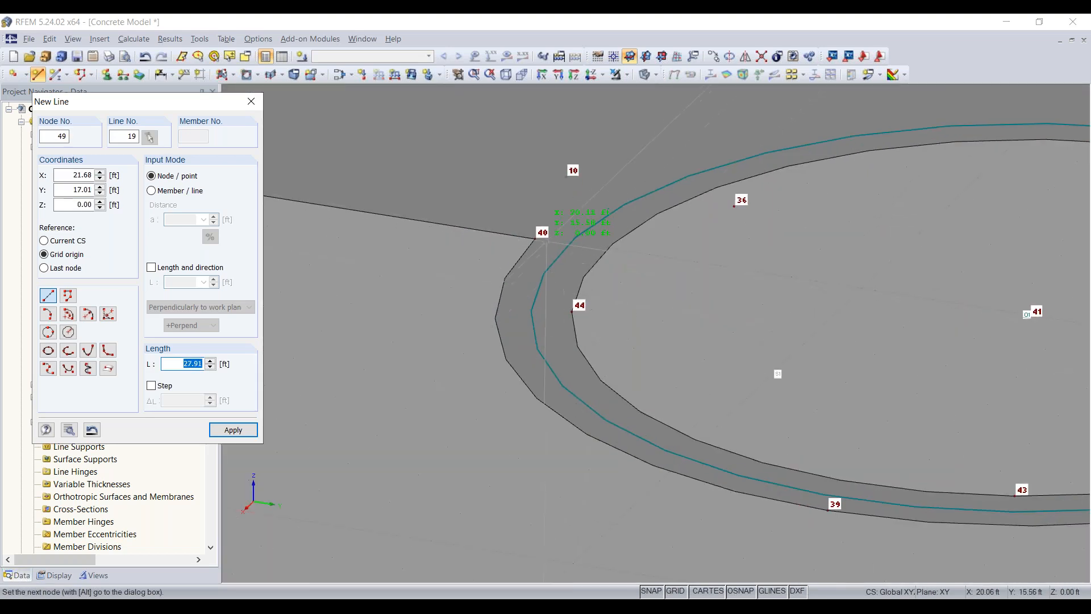
left_click(535, 239)
scroll(537, 242, "down", 6)
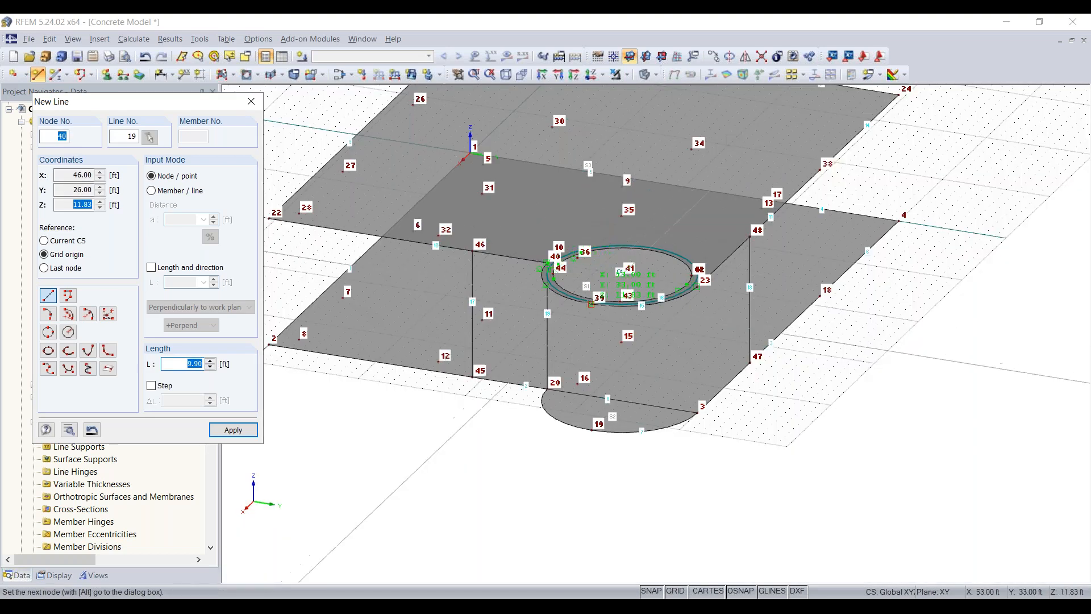
right_click(705, 420)
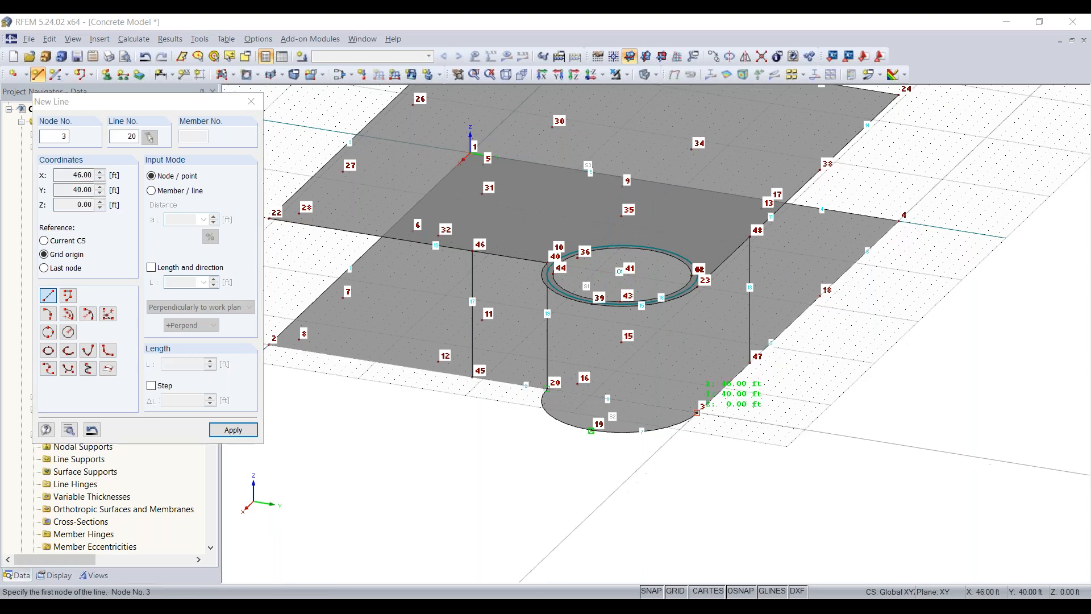
left_click(698, 412)
left_click(698, 277)
right_click(830, 310)
- Draw vertical lines between the slabs from node 18 to node 38 and from corner node 4 to node 24
middle_click_drag(833, 304, 578, 422)
scroll(710, 409, "up", 2)
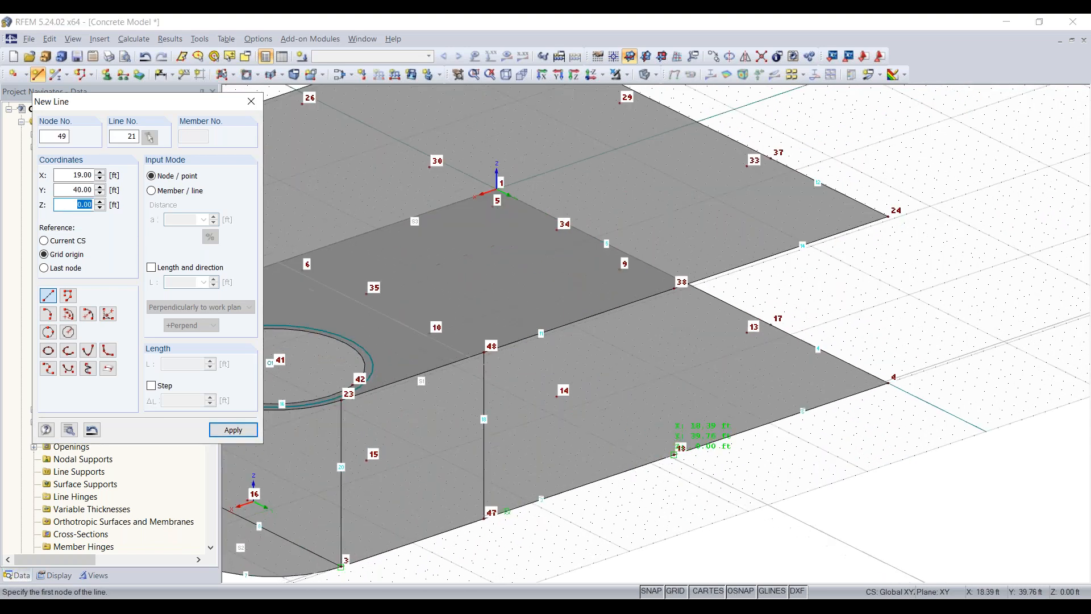
left_click(674, 455)
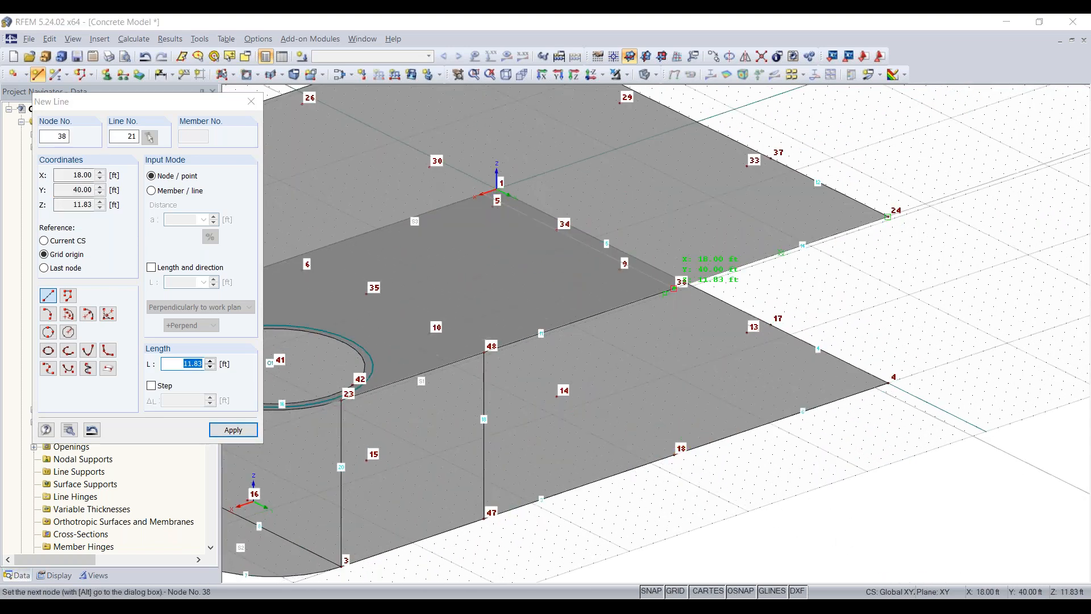
left_click(674, 289)
right_click(888, 383)
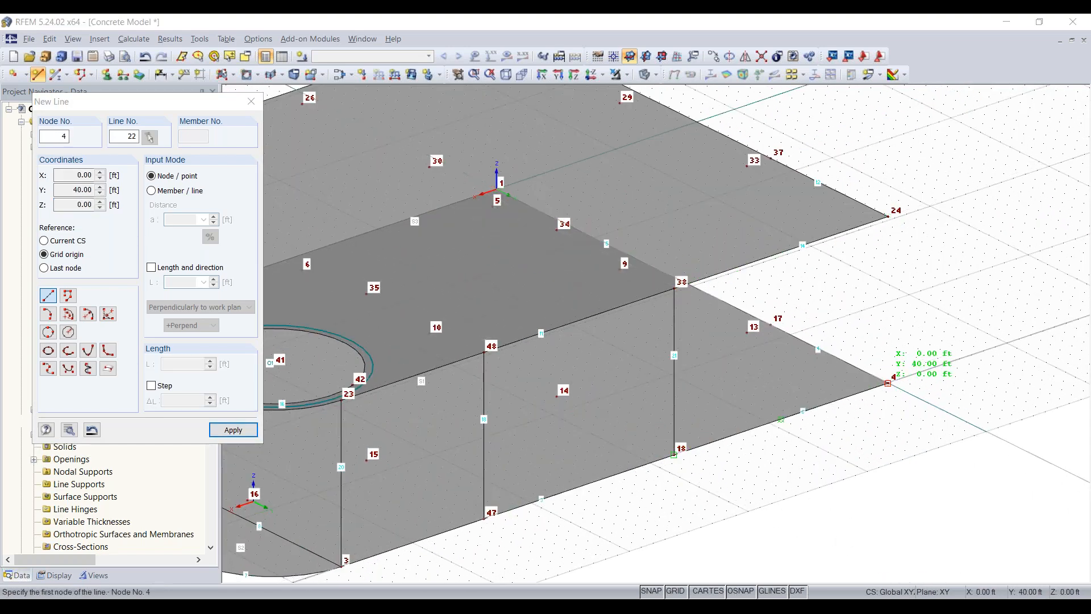
left_click(888, 383)
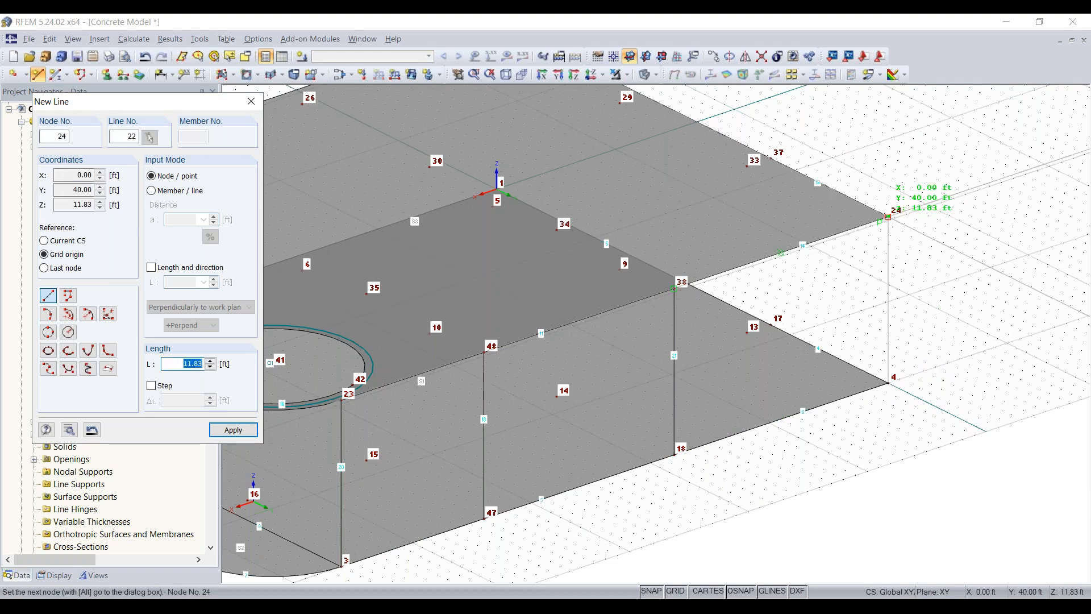
left_click(889, 216)
right_click(977, 358)
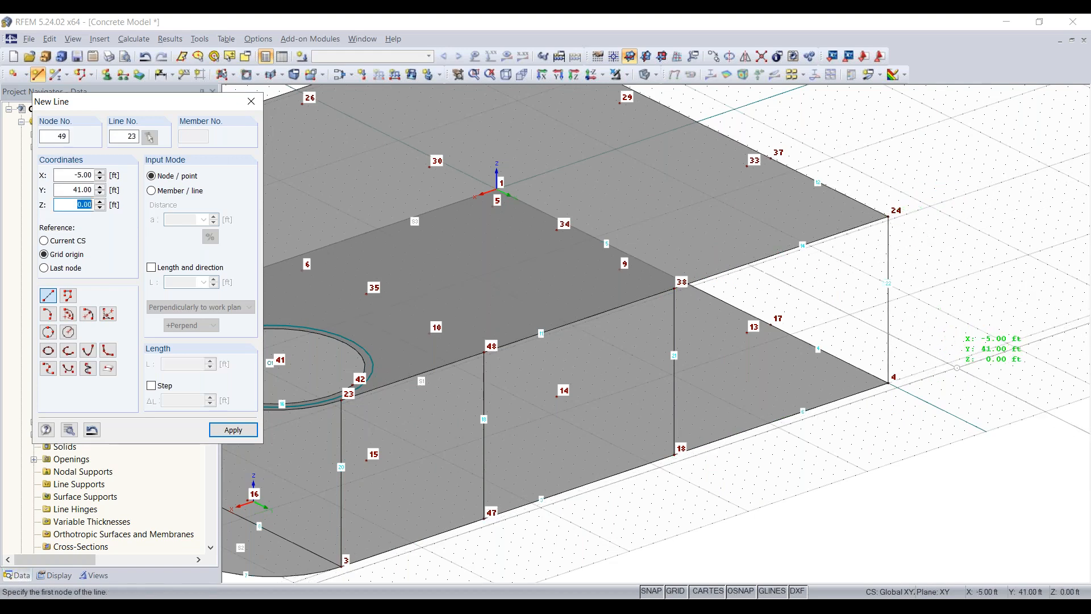
- Draw a vertical line from node 17 to node 37 and finish line creation
middle_click_drag(648, 350, 483, 344, "ctrl")
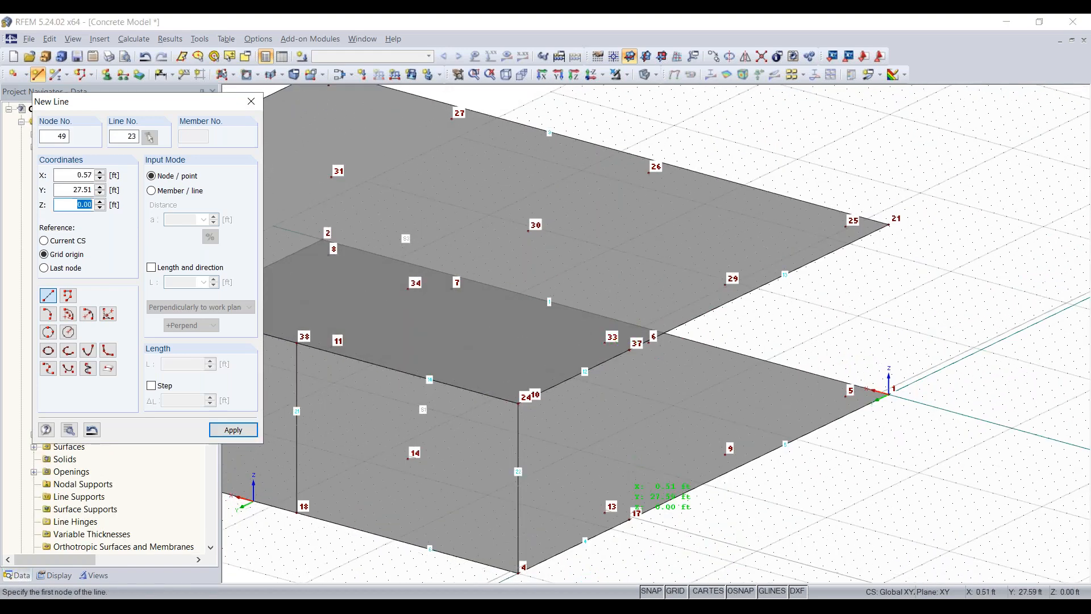
left_click(630, 518)
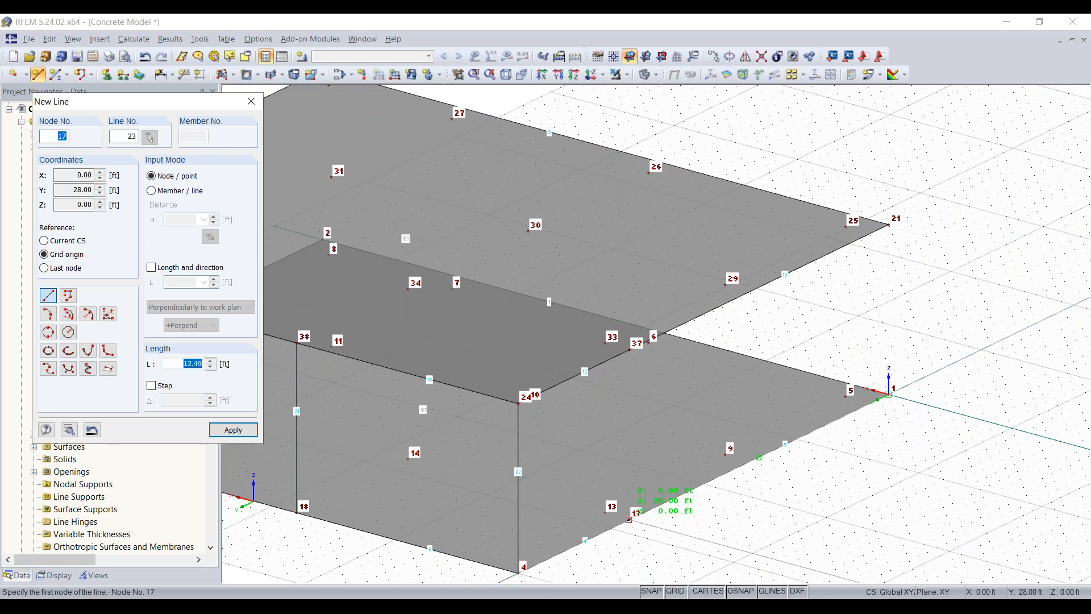
left_click(630, 349)
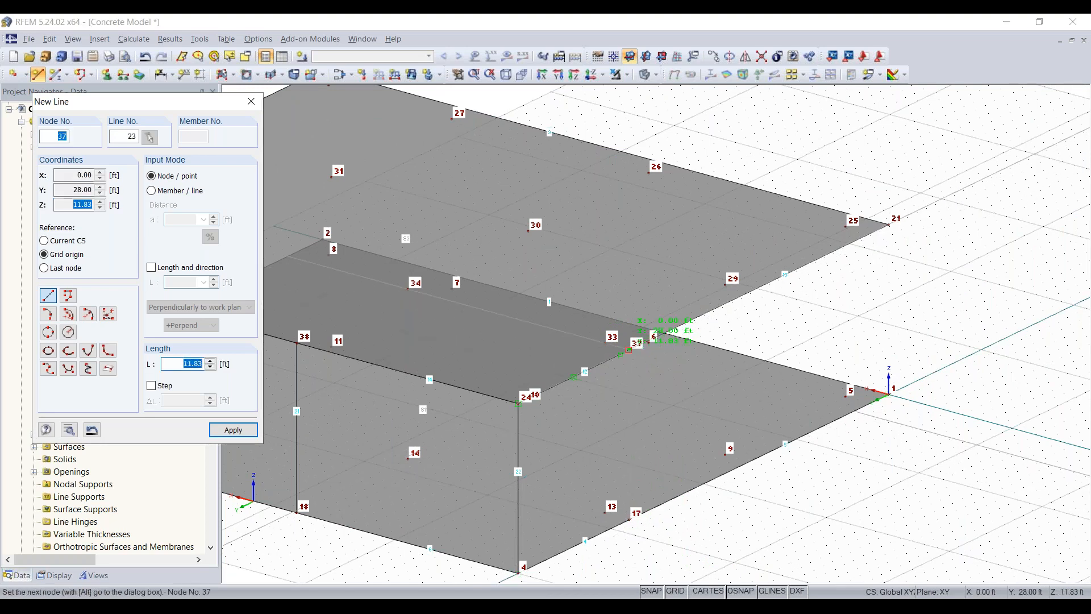
scroll(694, 489, "down", 2)
scroll(602, 545, "down", 5)
scroll(442, 539, "up", 3)
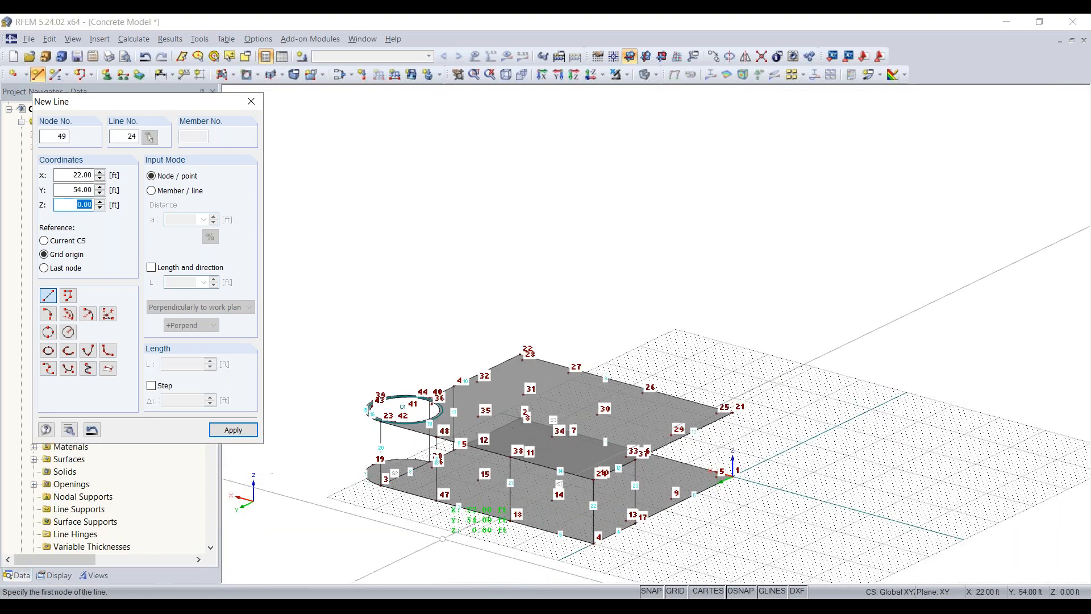
scroll(442, 539, "up", 2)
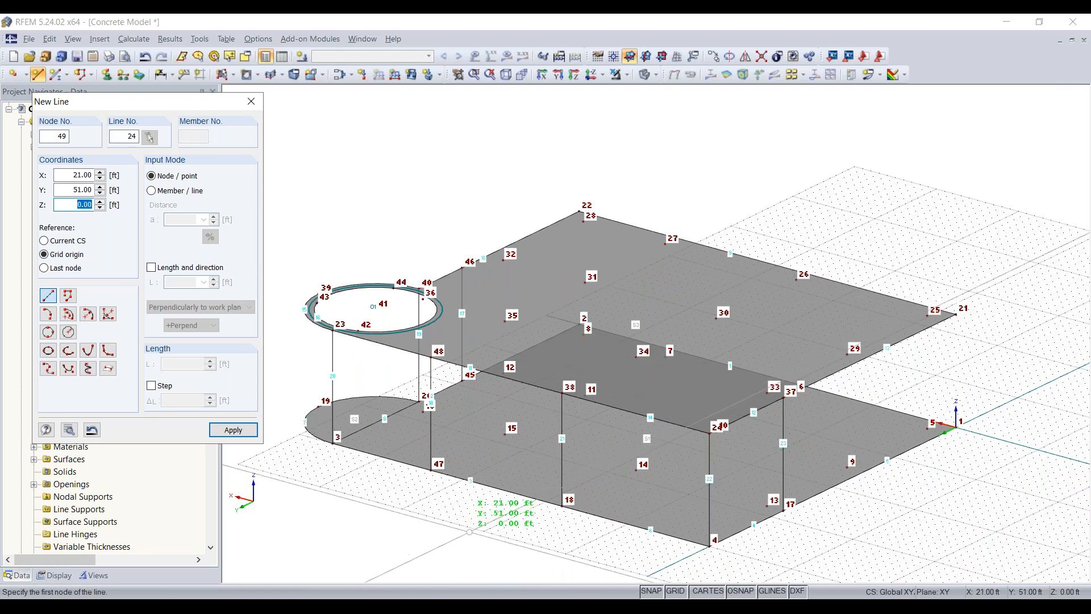
key("Escape")
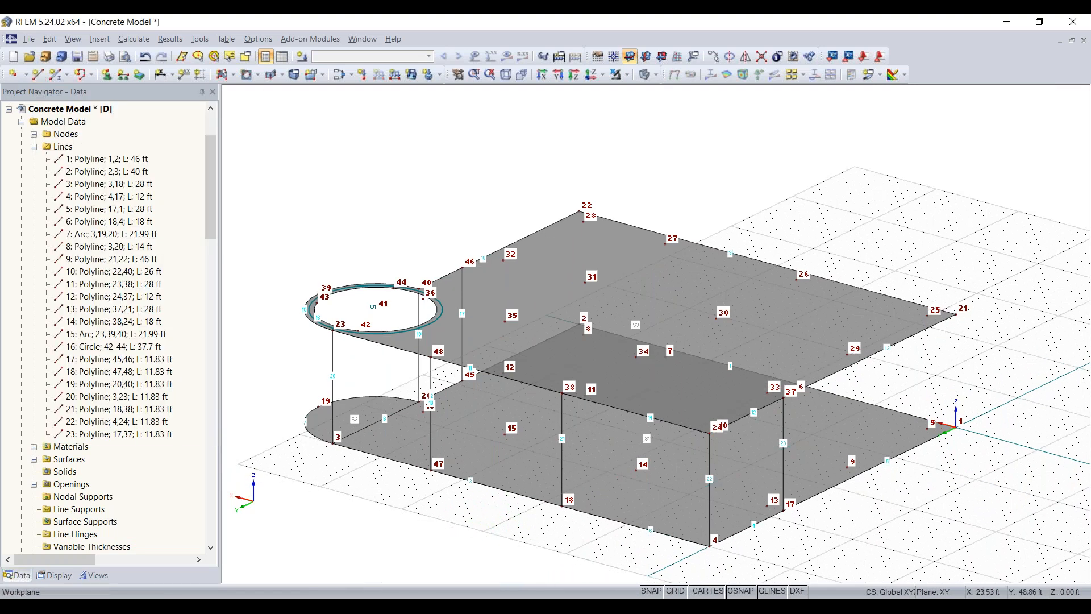
- Connect all touching lines across the whole model so the slab edges split at the vertical lines
middle_click_drag(489, 524, 1023, 487, "ctrl")
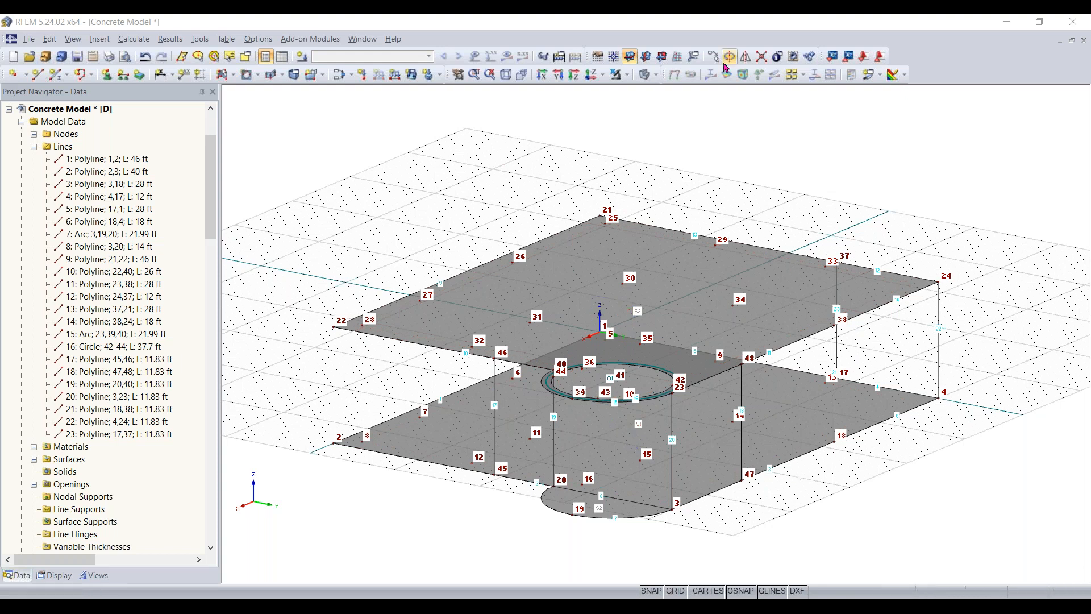
left_click(763, 59)
left_click_drag(995, 154, 277, 543)
right_click(699, 535)
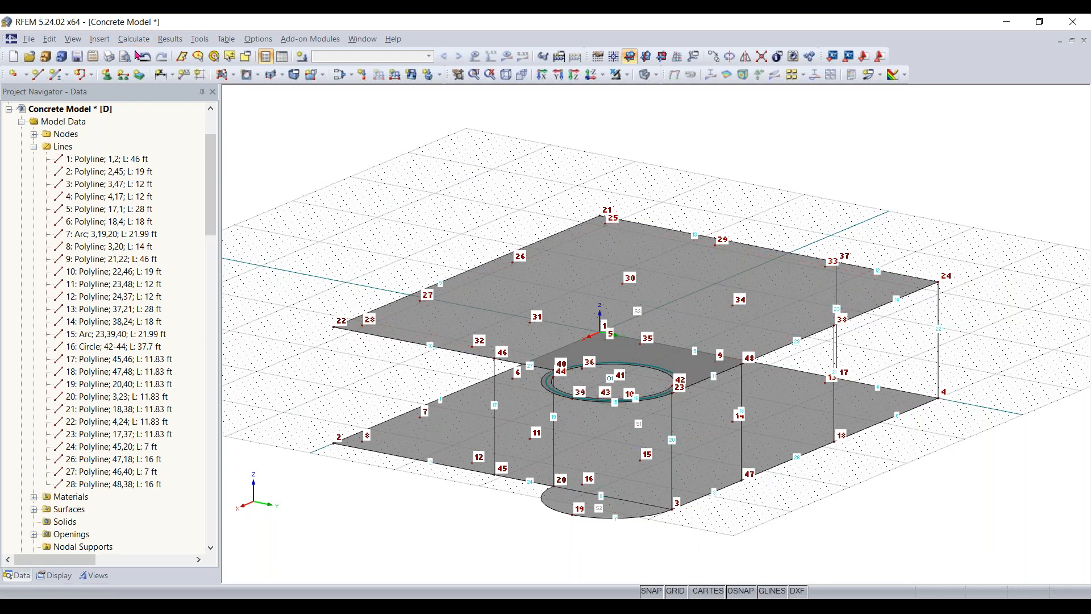
- Create 8 in thick plane wall surfaces by boundary lines on both sides of the rounded end, between nodes 45 and 20 and nodes 3 and 47
left_click(233, 74)
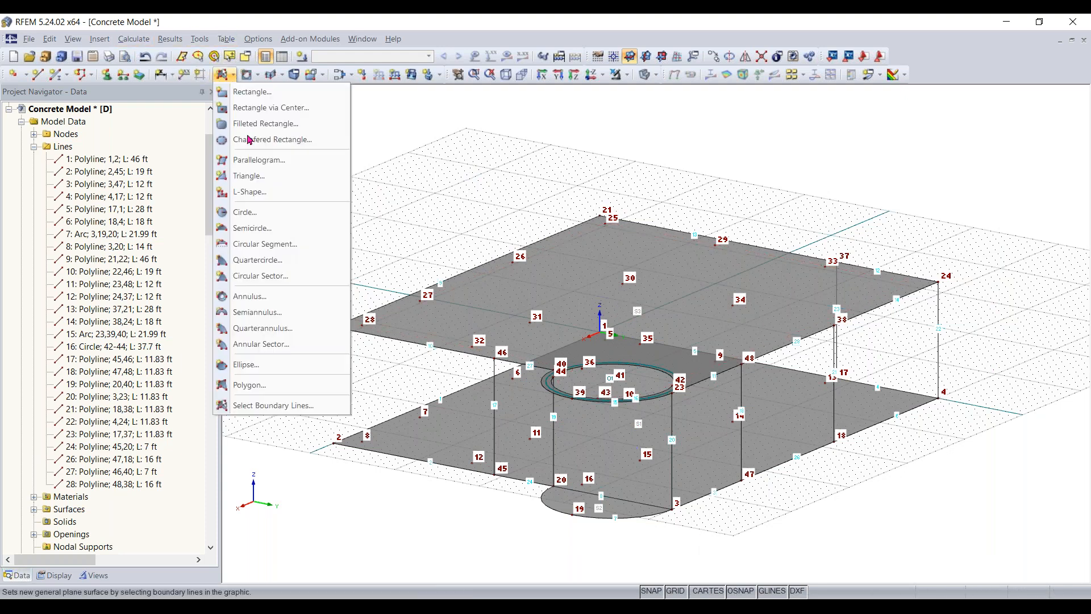
left_click(273, 406)
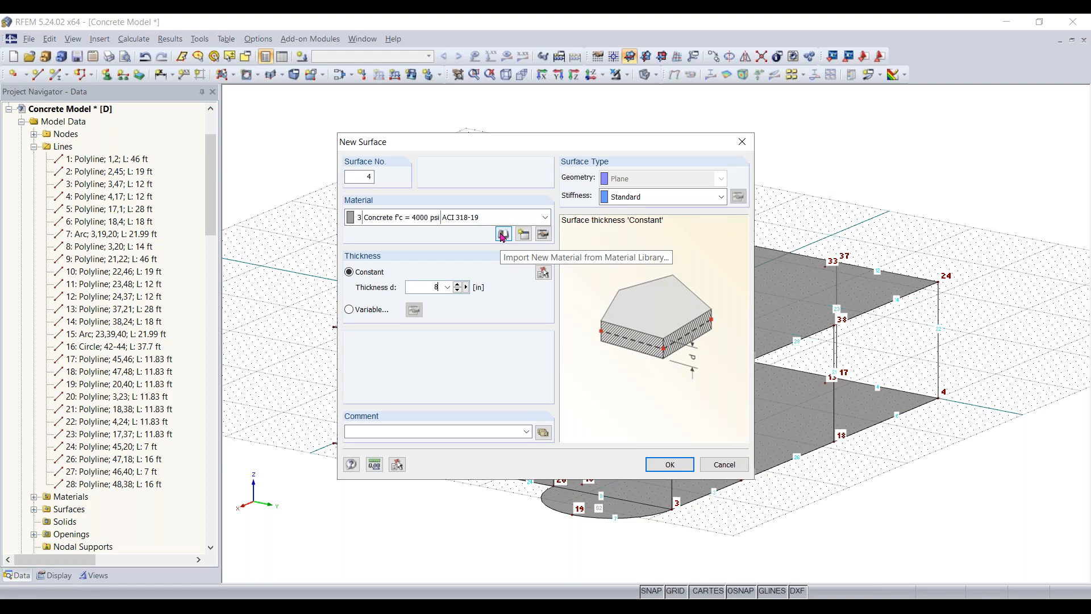
left_click(667, 464)
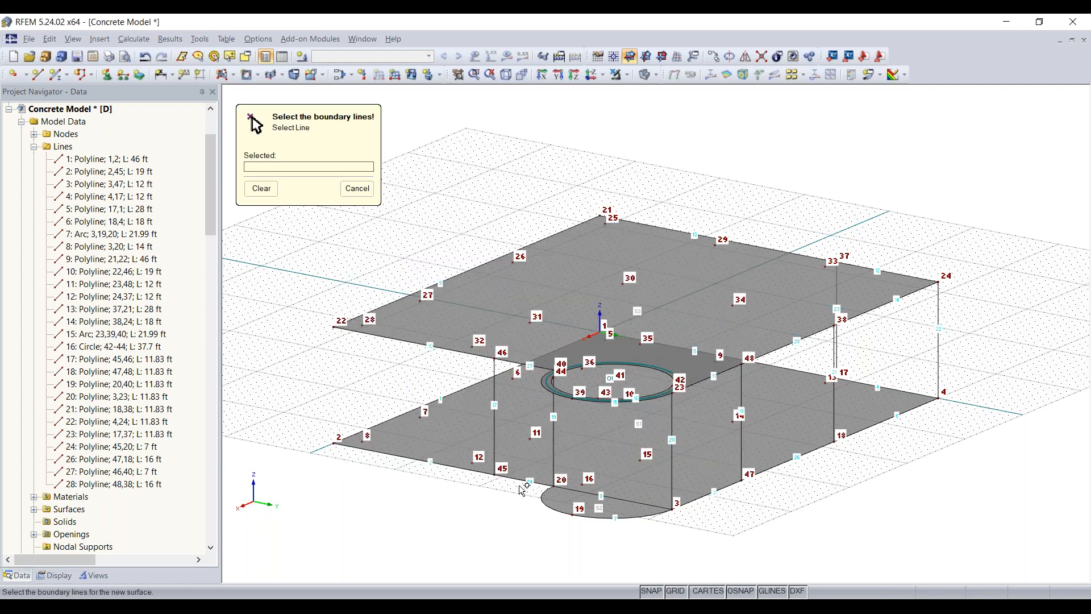
scroll(255, 124, "up", 3)
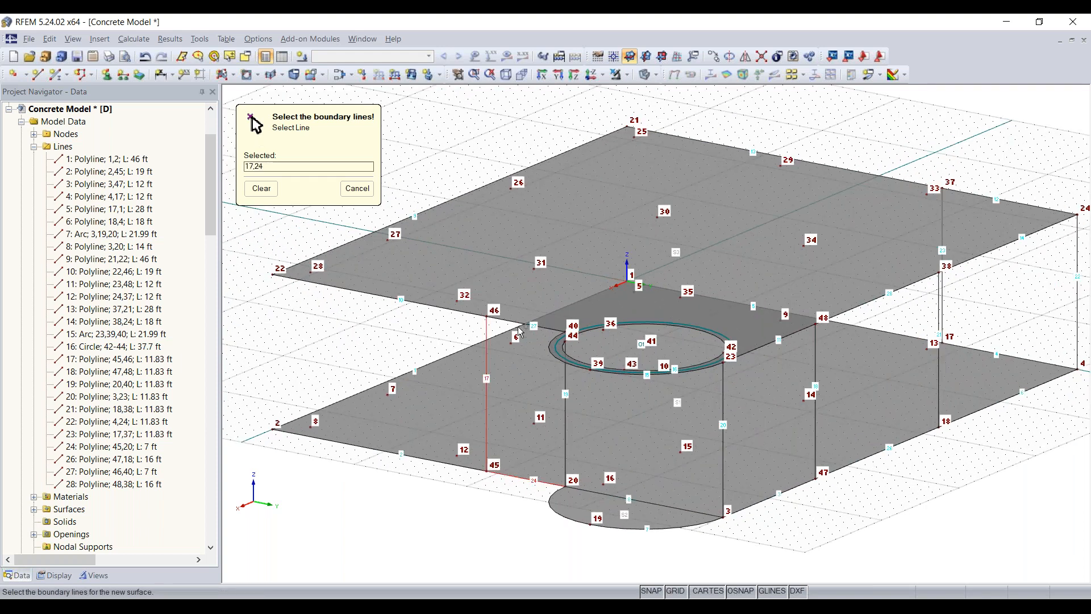
left_click(566, 421)
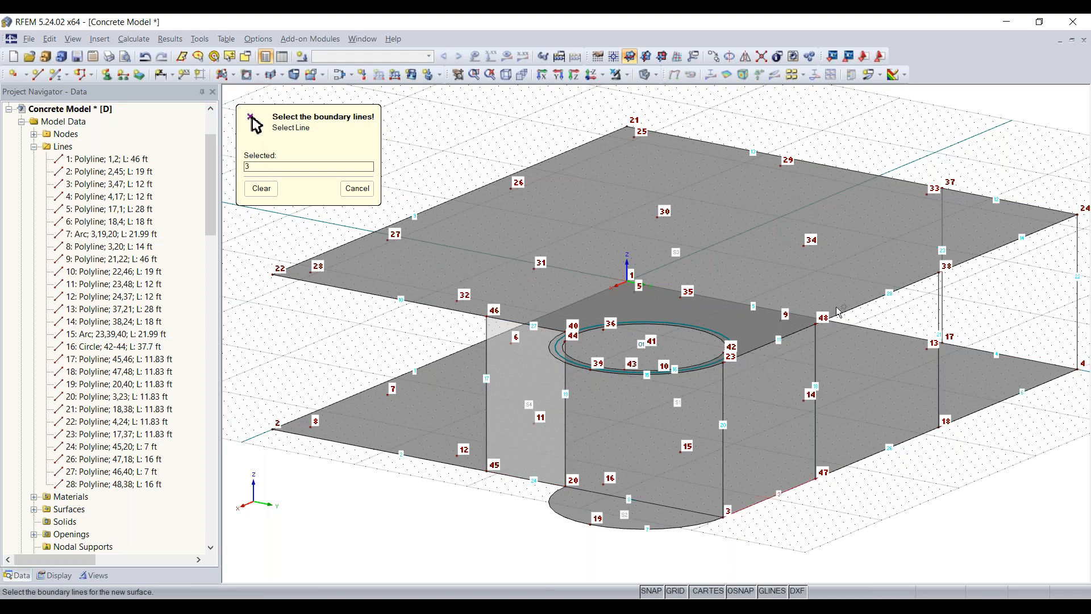
left_click(726, 406)
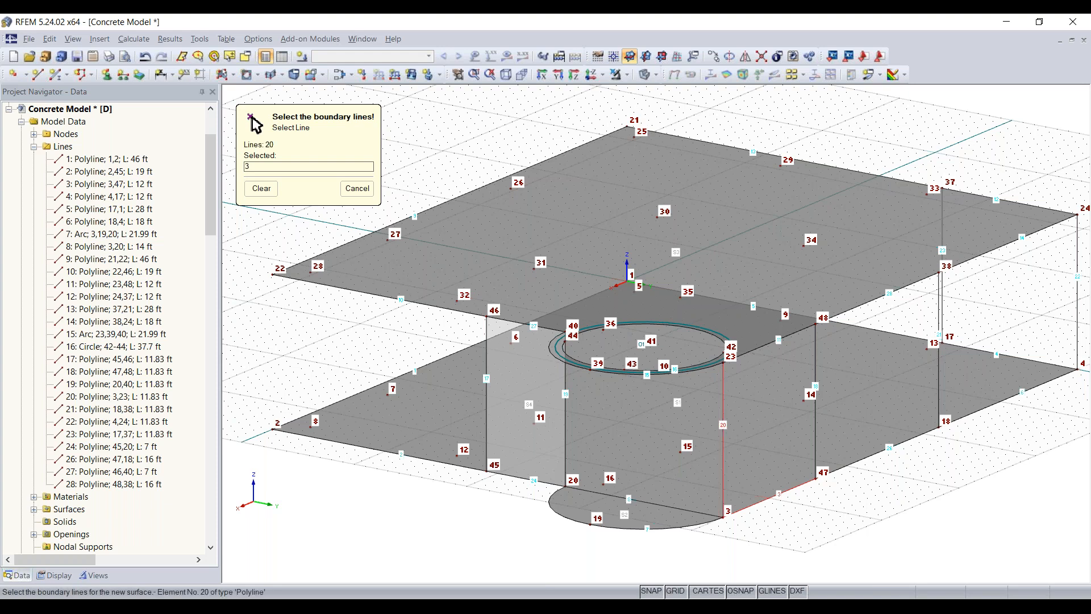
left_click(818, 356)
- Add a wall surface bounded by the slab edges and vertical lines between nodes 18, 4, 24 and 38
middle_click_drag(923, 510, 859, 508, "ctrl")
middle_click_drag(975, 456, 828, 500)
scroll(828, 495, "up", 4)
left_click(834, 453)
left_click(1026, 304)
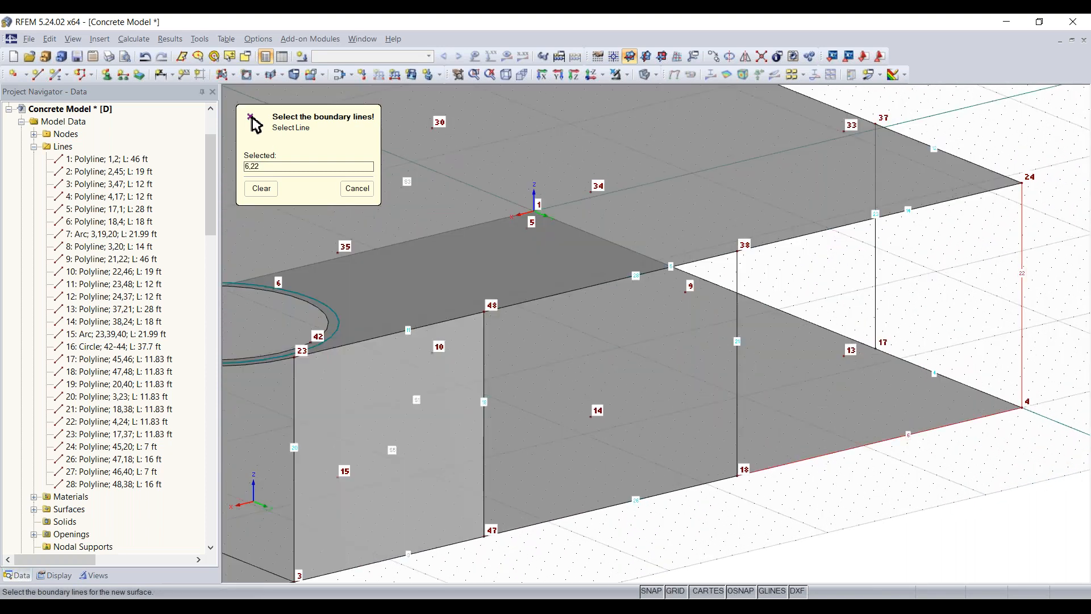
left_click(949, 199)
left_click(738, 295)
- Add the adjoining corner wall surface bounded by nodes 4, 17, 37 and 24, and finish surface creation
middle_click_drag(1046, 452, 651, 520, "ctrl")
left_click(650, 513)
left_click(692, 454)
left_click(602, 291)
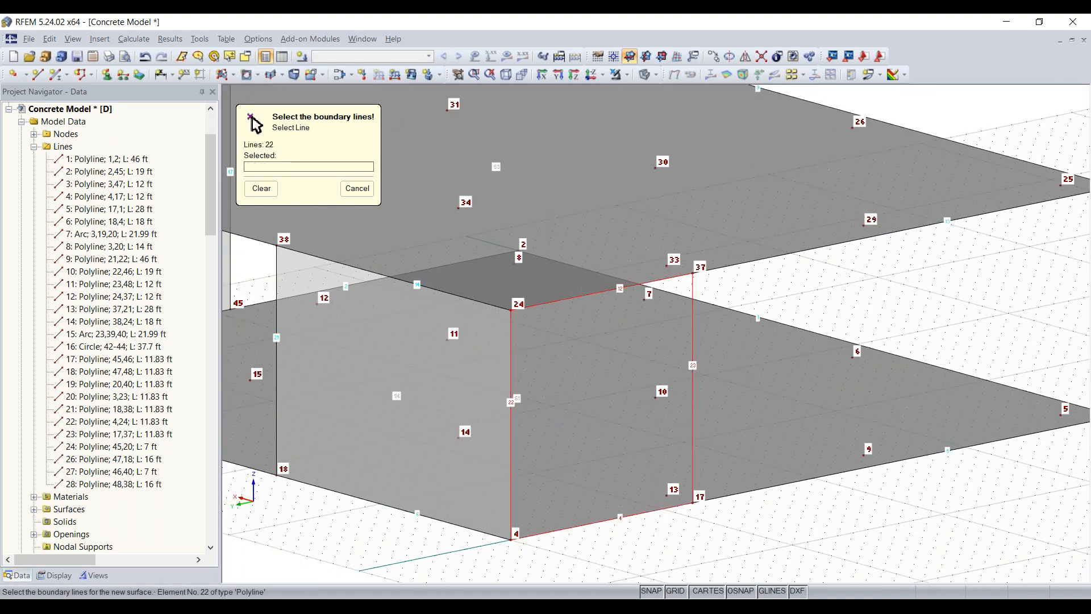
left_click(511, 369)
scroll(444, 507, "down", 1)
scroll(443, 510, "down", 1)
middle_click_drag(443, 510, 711, 505)
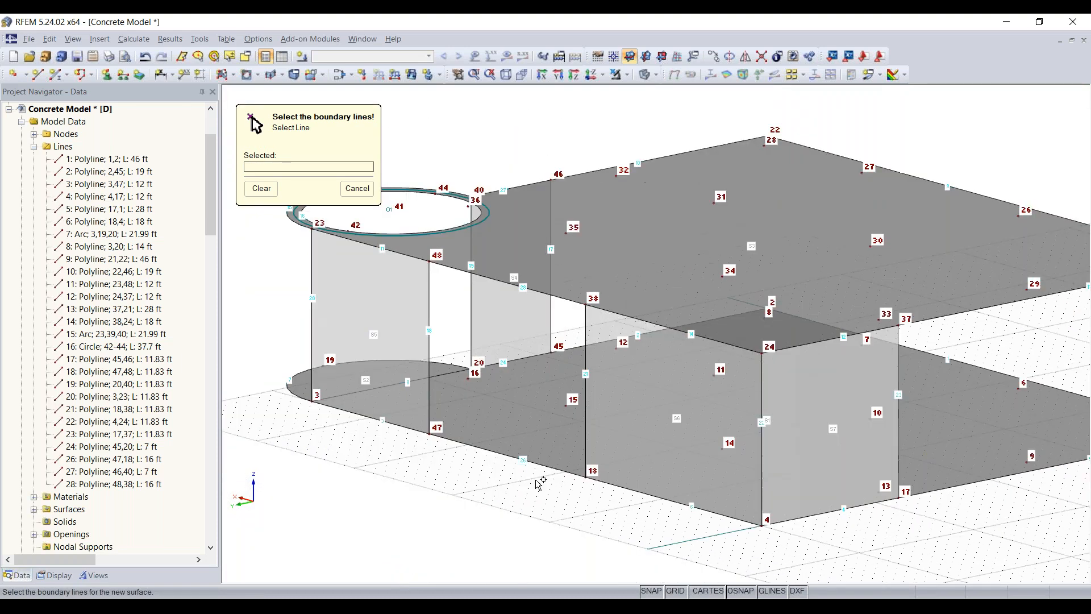
key("Escape")
- Create an 8 in thick quadrangle surface for the curved wall from arcs 7 and 15 and vertical lines 20 and 19
middle_click_drag(712, 449, 890, 377, "ctrl")
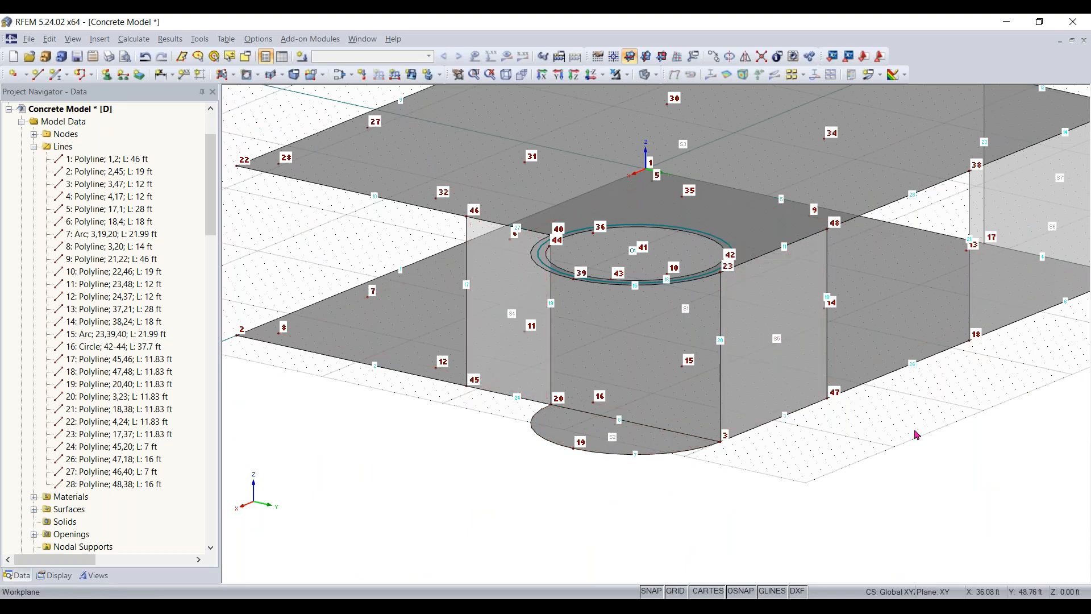
left_click(232, 76)
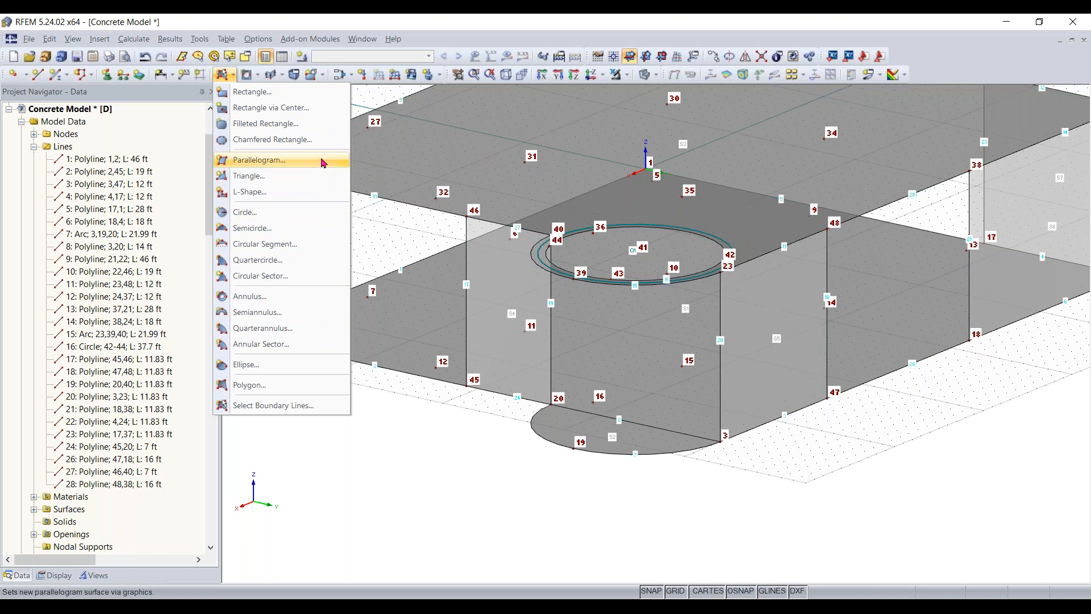
left_click(324, 79)
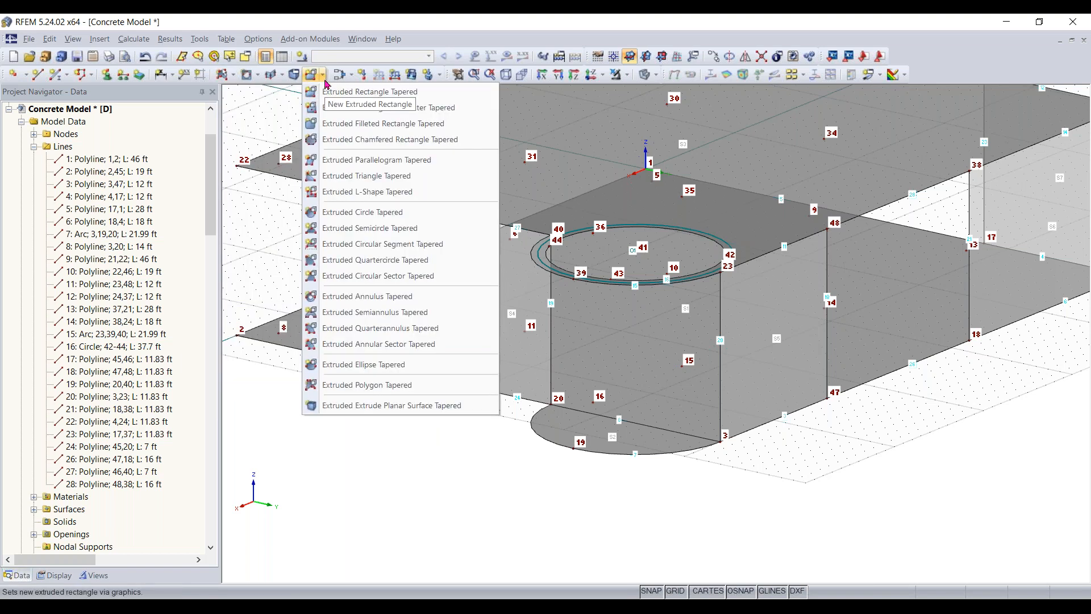
left_click(281, 76)
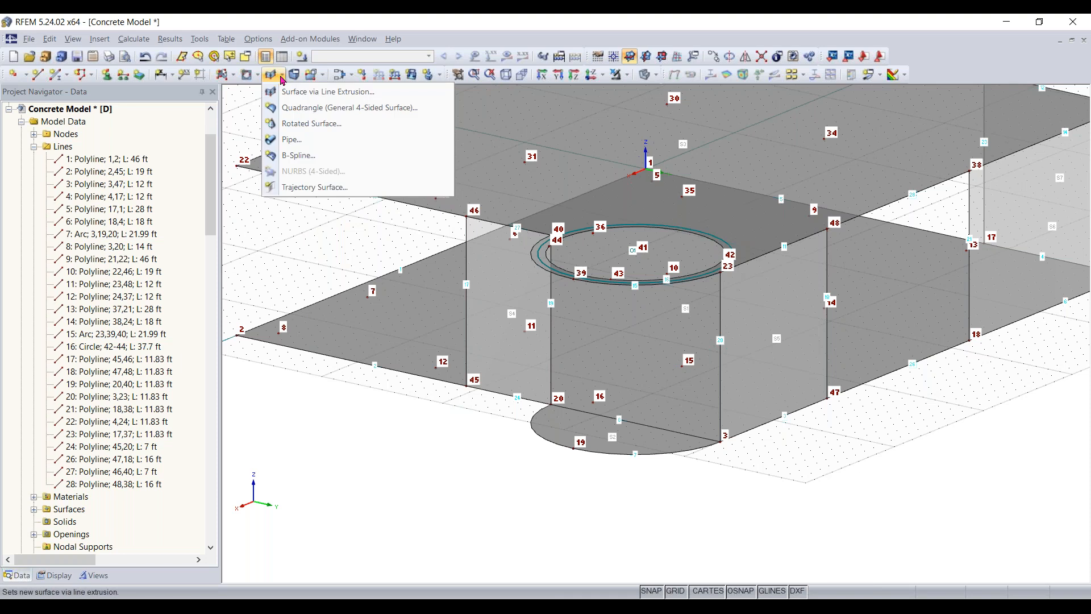
left_click(312, 112)
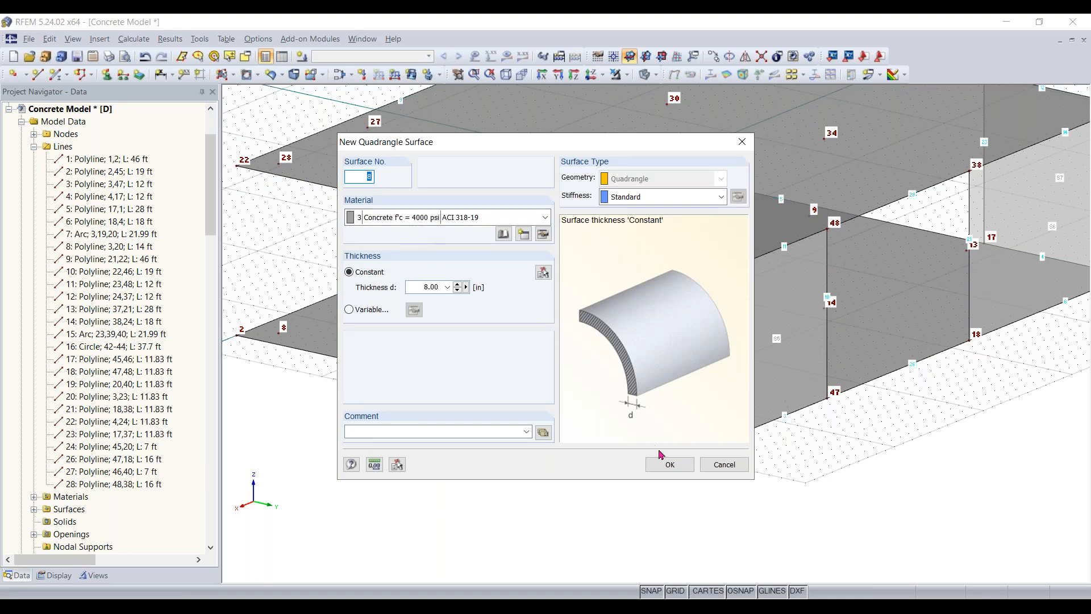
left_click(668, 463)
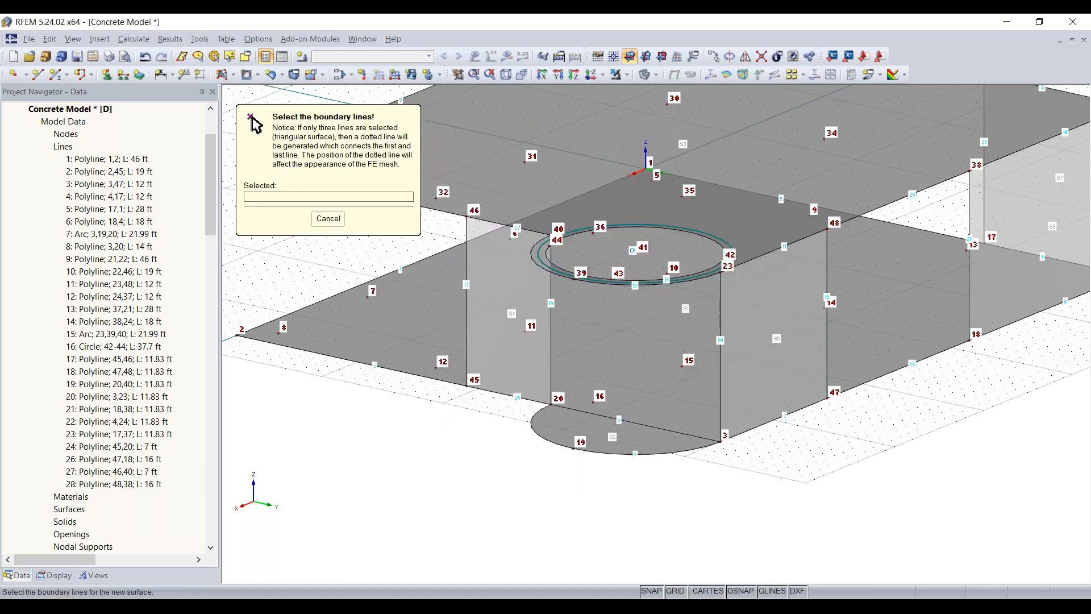
left_click(662, 453)
left_click(713, 400)
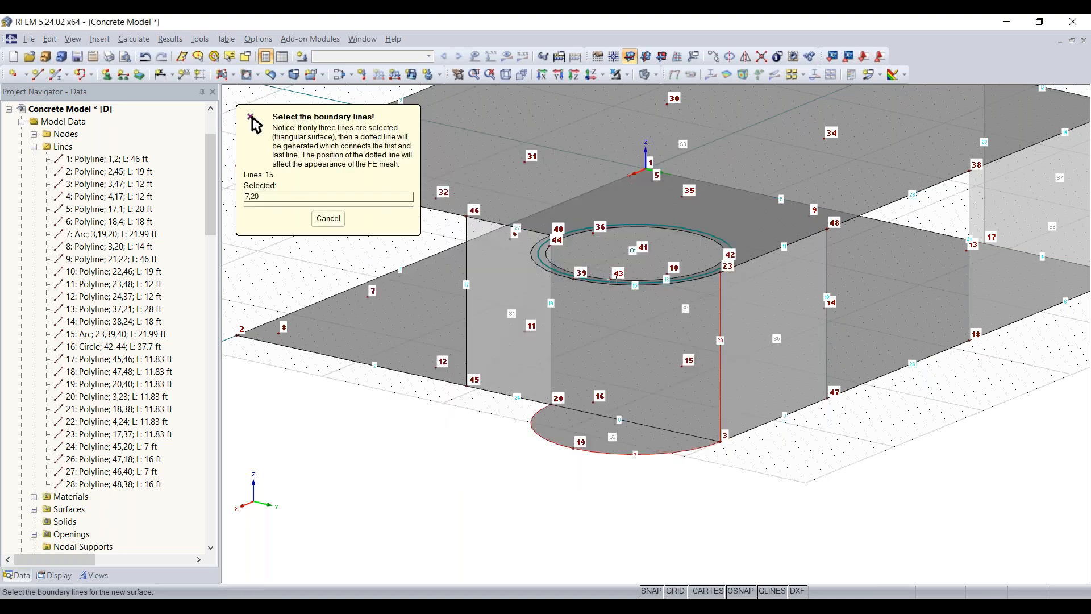
left_click(603, 283)
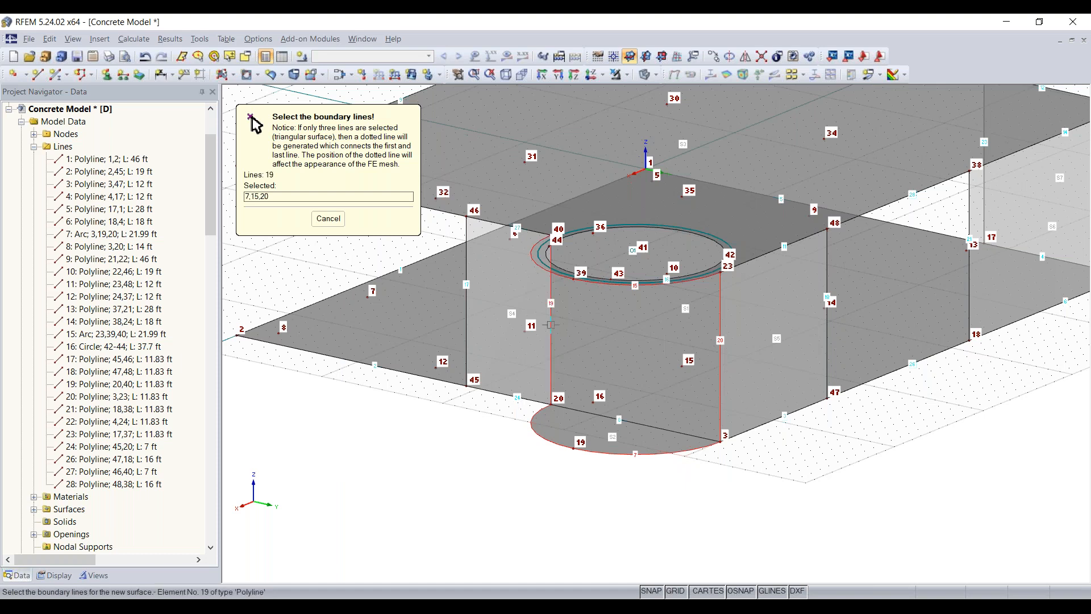
left_click(552, 322)
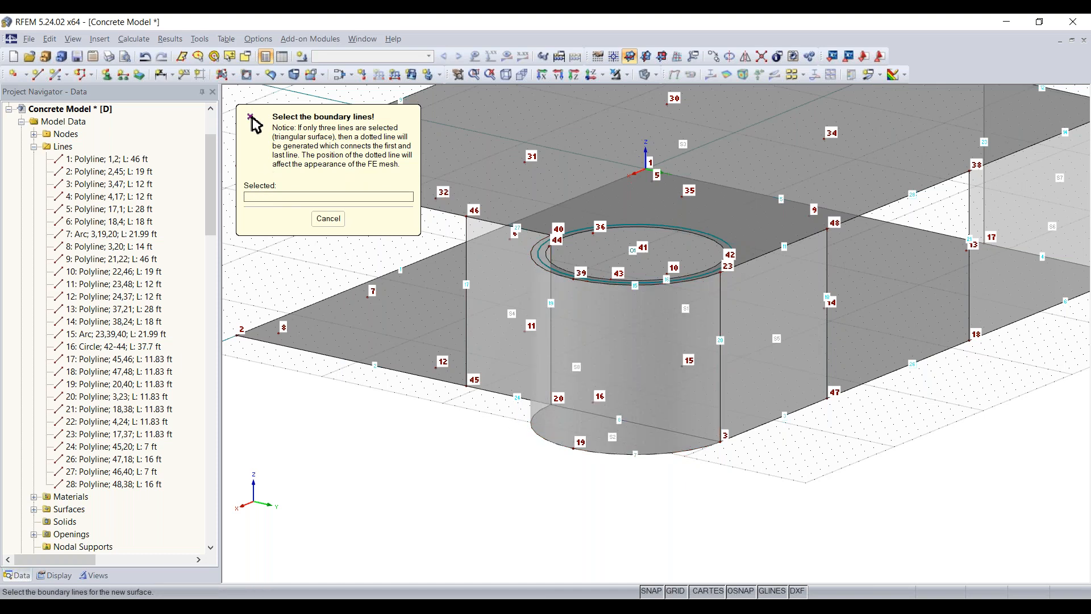
key("Escape")
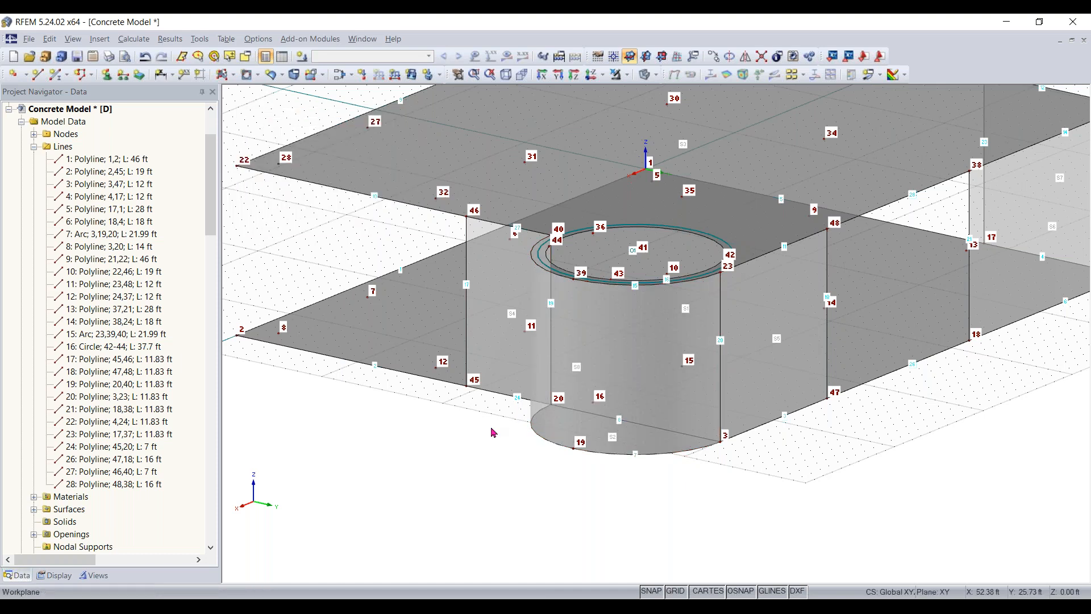
middle_click_drag(768, 491, 382, 516)
right_click(382, 516)
left_click(334, 432)
middle_click_drag(333, 432, 689, 500)
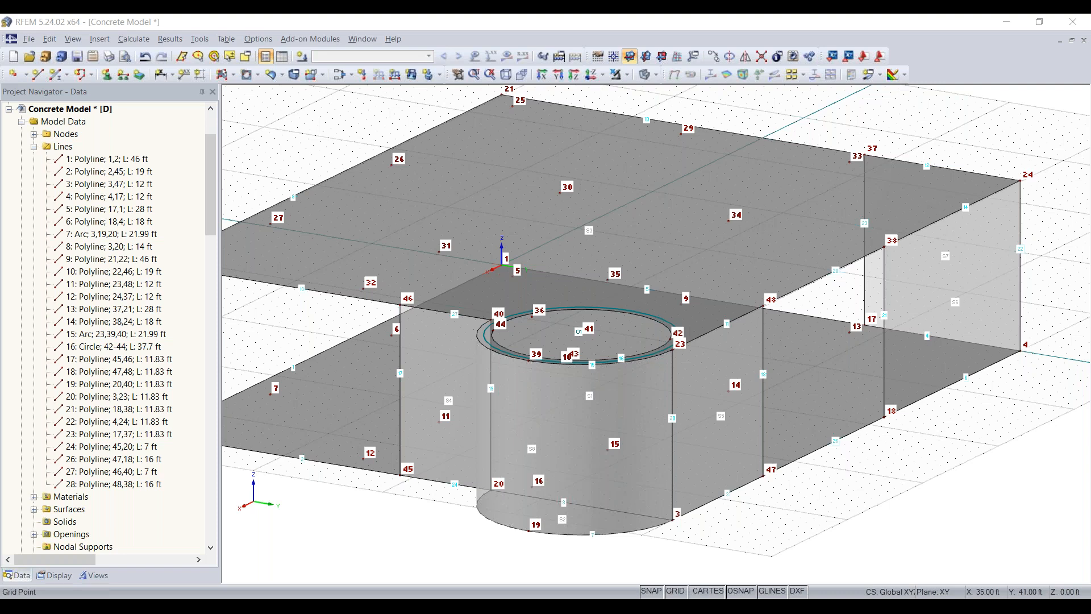
- Examine the slabs and walls from several sides, including the area around nodes 18 and 38
left_click(627, 472)
middle_click_drag(627, 472, 956, 439, "ctrl")
scroll(288, 381, "down", 1)
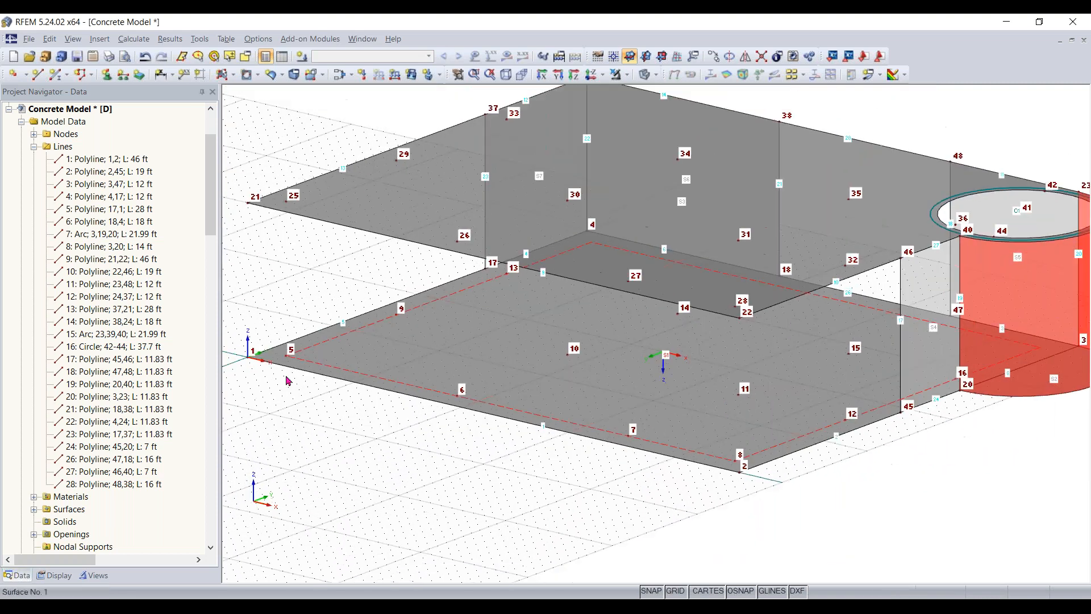
middle_click_drag(294, 385, 513, 448)
middle_click_drag(911, 415, 546, 351)
middle_click_drag(877, 390, 662, 420)
left_click(970, 483)
middle_click_drag(975, 479, 805, 484)
scroll(739, 311, "up", 1)
scroll(737, 308, "up", 1)
scroll(739, 312, "up", 1)
scroll(779, 387, "down", 1)
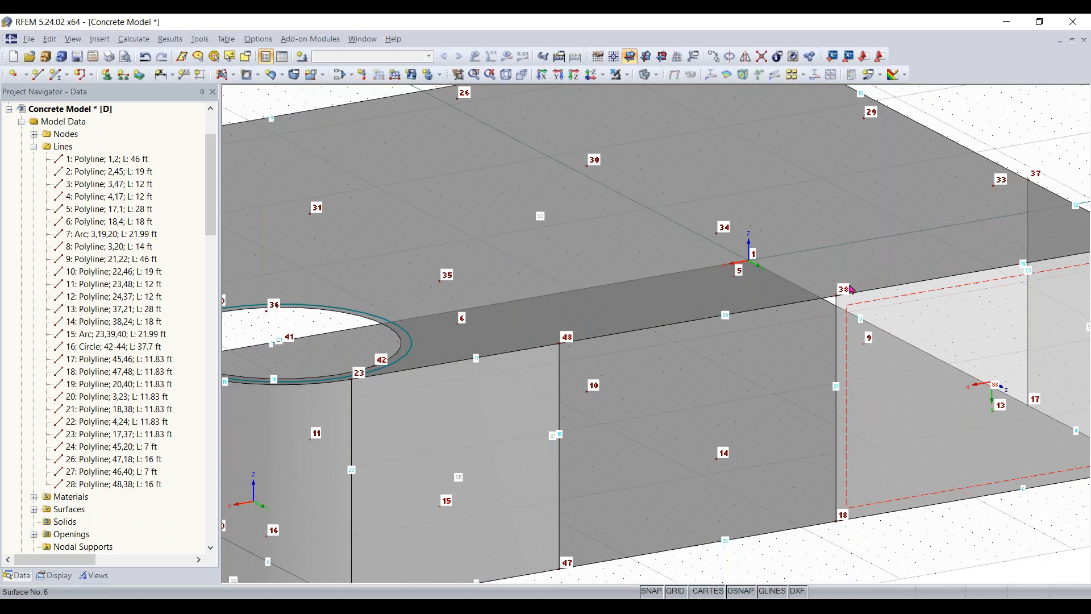
middle_click_drag(733, 473, 804, 516)
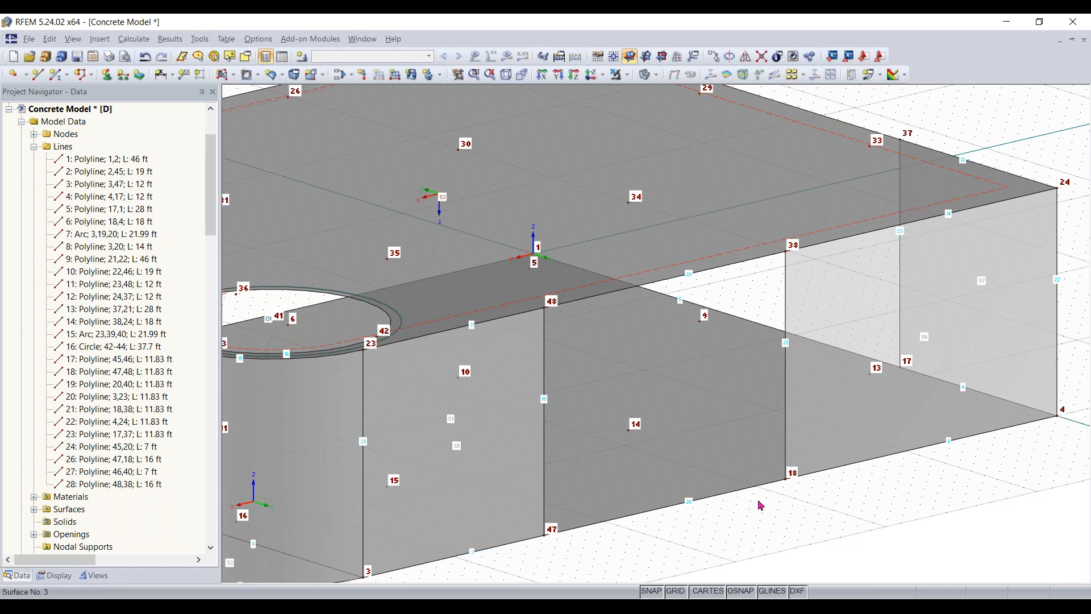
- Switch the work plane to YZ and set its origin at node 18
left_click(232, 74)
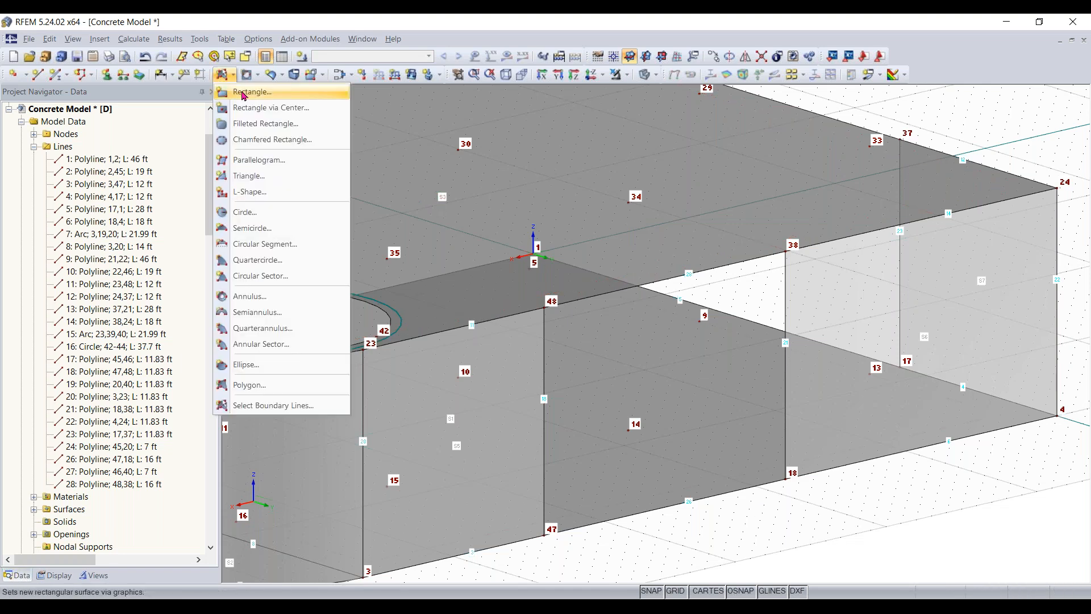
left_click(868, 506)
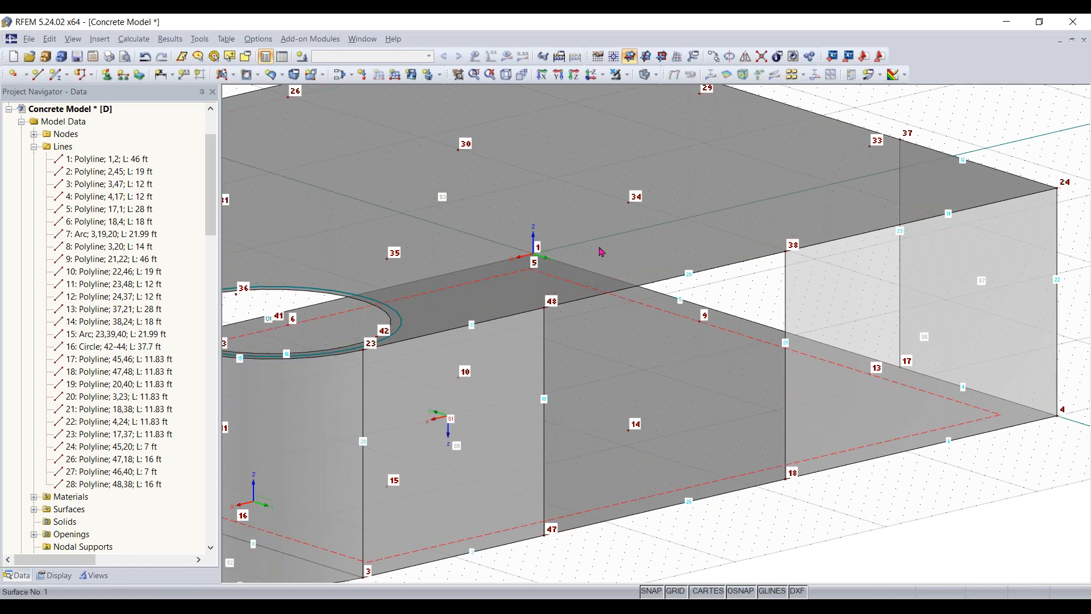
left_click(652, 59)
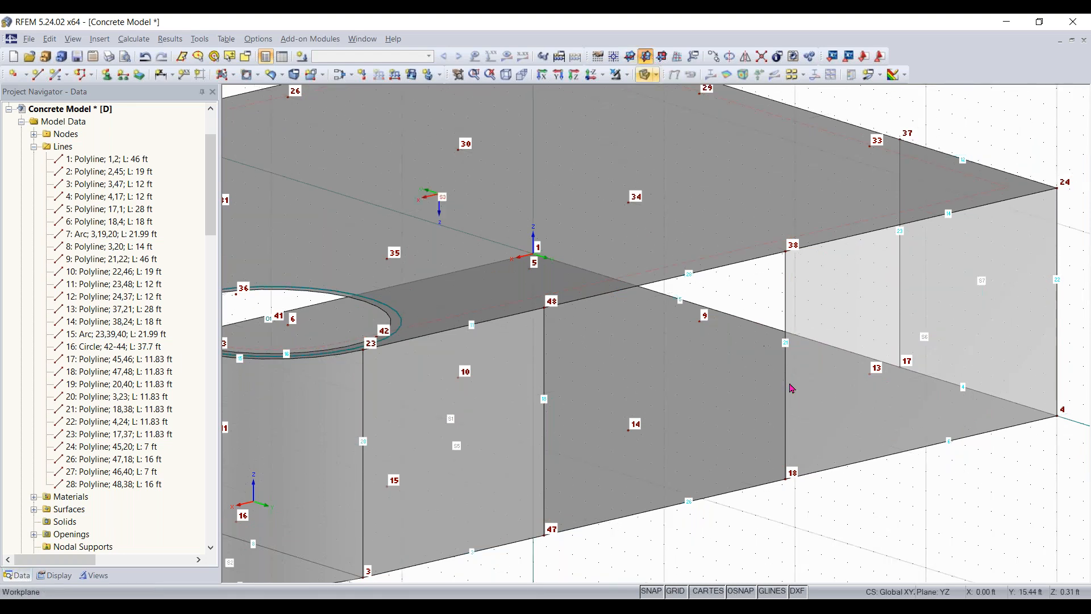
scroll(792, 393, "down", 2)
middle_click_drag(986, 529, 928, 521, "ctrl")
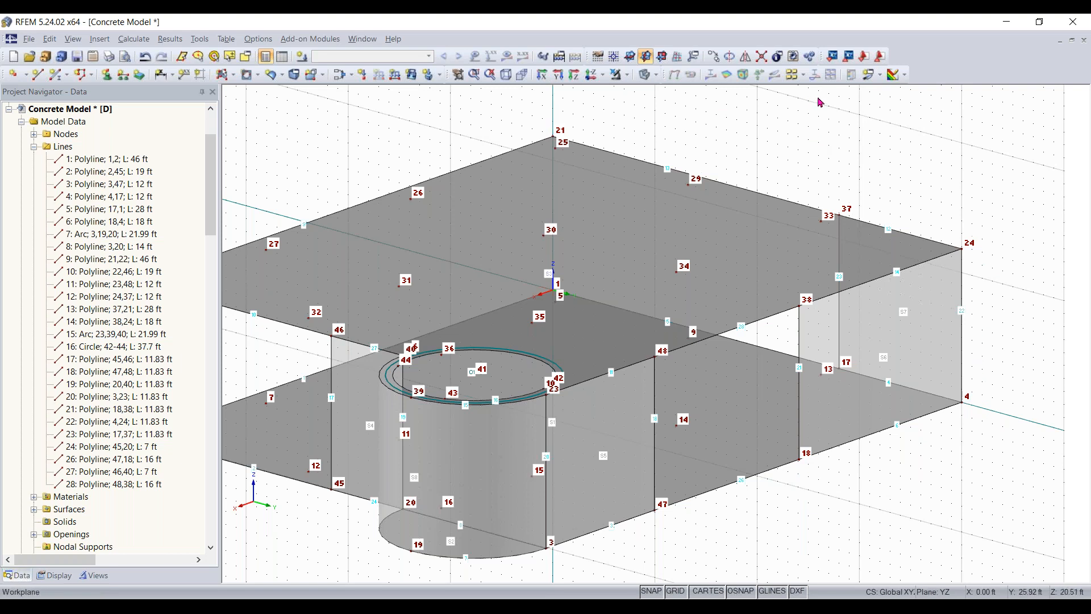
left_click(614, 58)
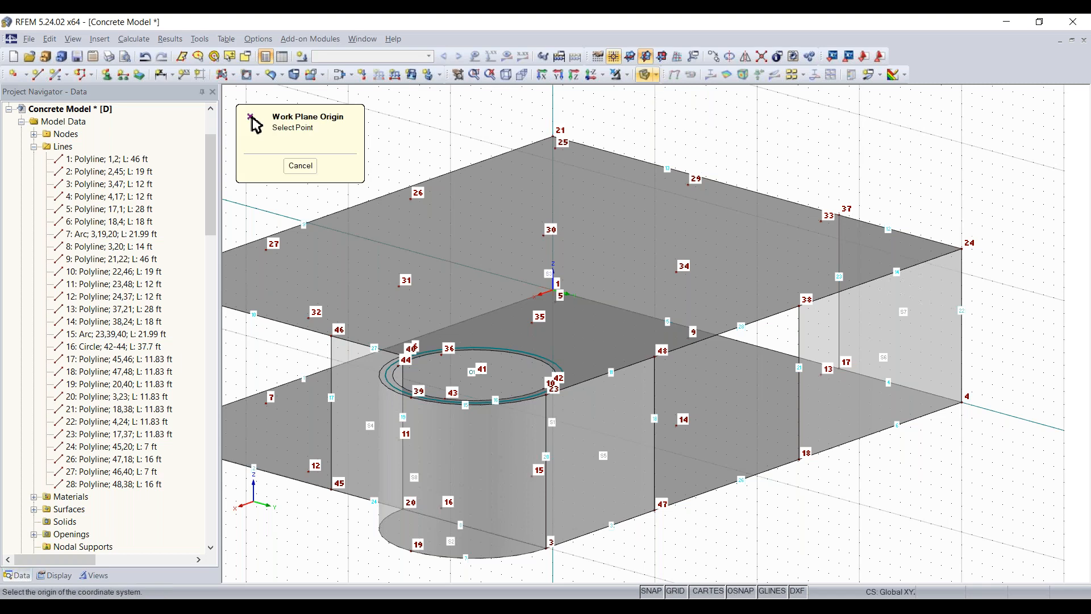
scroll(800, 460, "up", 3)
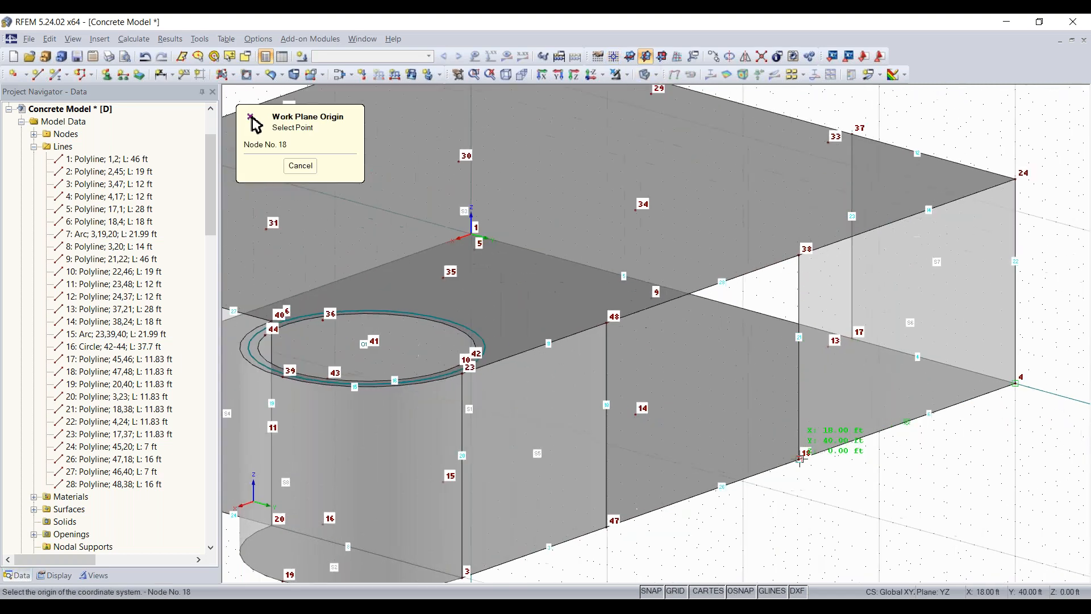
left_click(800, 460)
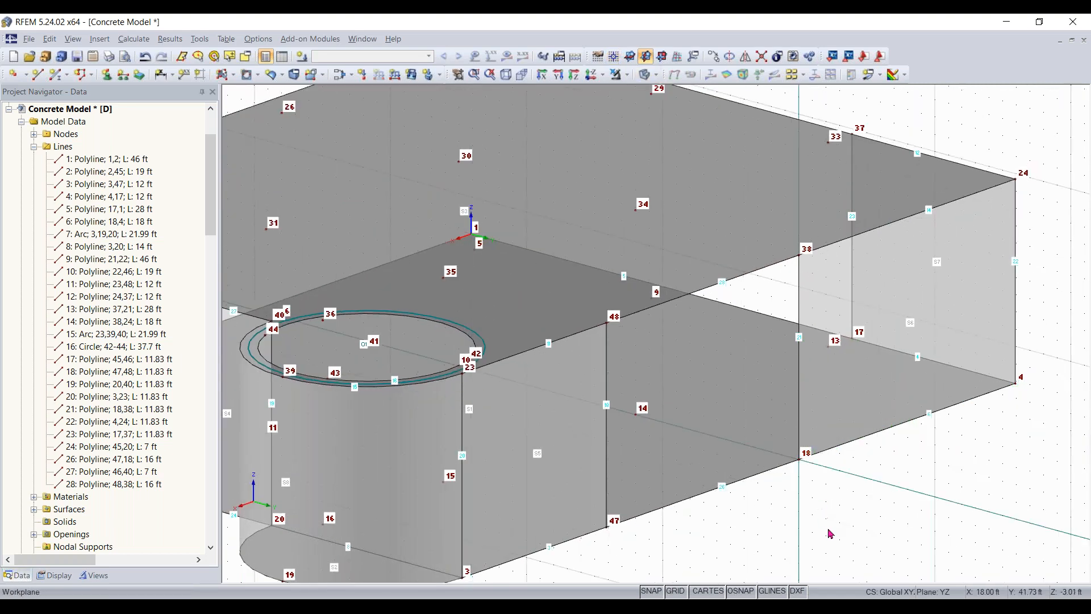
- Create an 8 in thick rectangular wall surface in concrete f'c = 4000 psi, with opposite corners at nodes 18 and 34
mouse_move(837, 512)
middle_mouse_down("ctrl")
mouse_move(594, 486)
mouse_move(822, 502)
middle_mouse_up("ctrl")
right_click(822, 502)
left_click(806, 525)
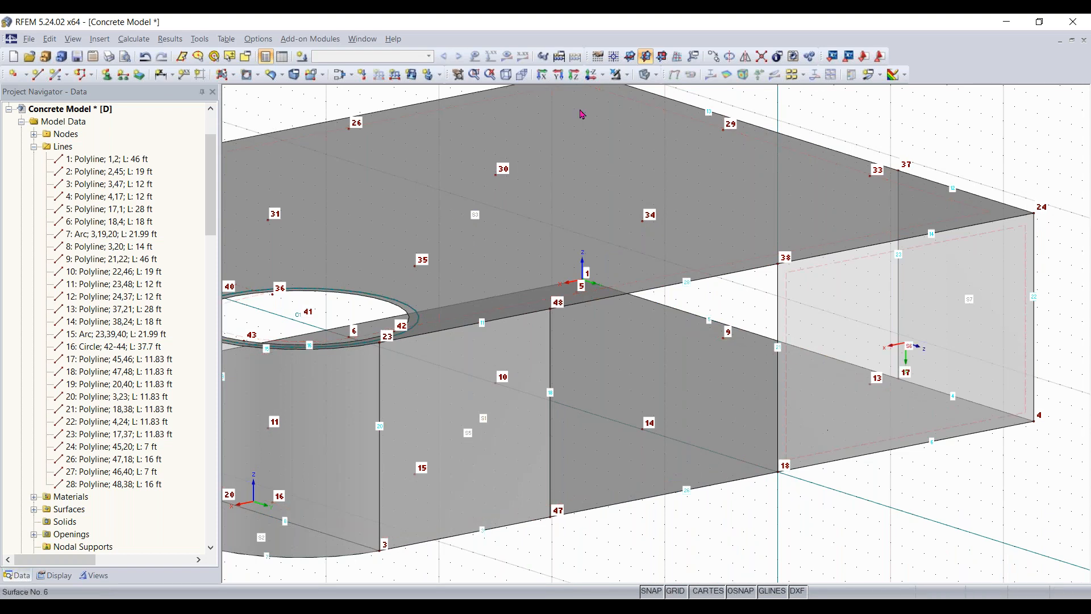
left_click(225, 75)
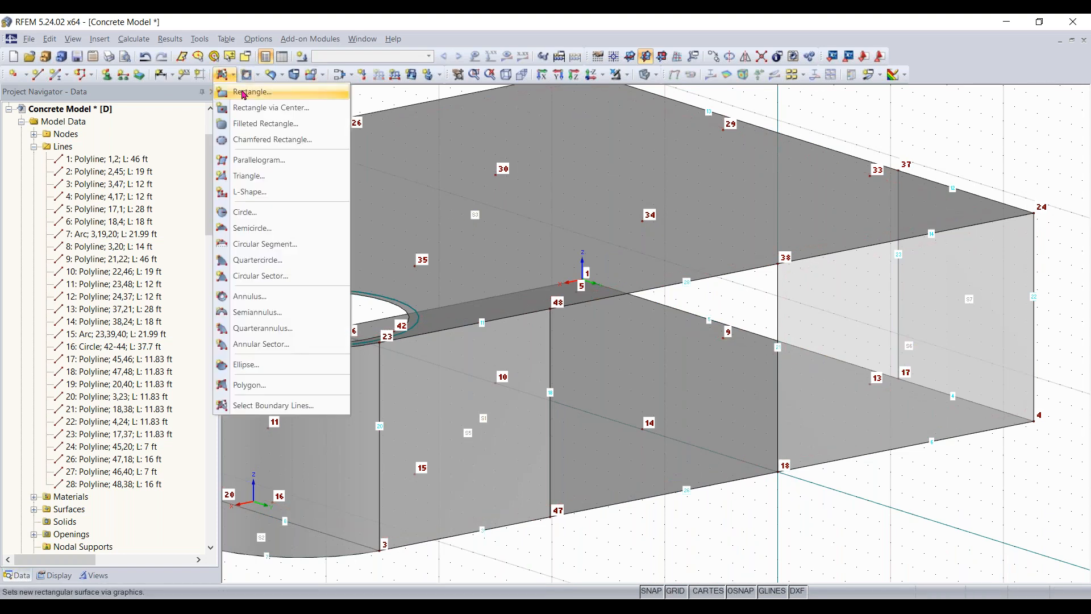
left_click(242, 92)
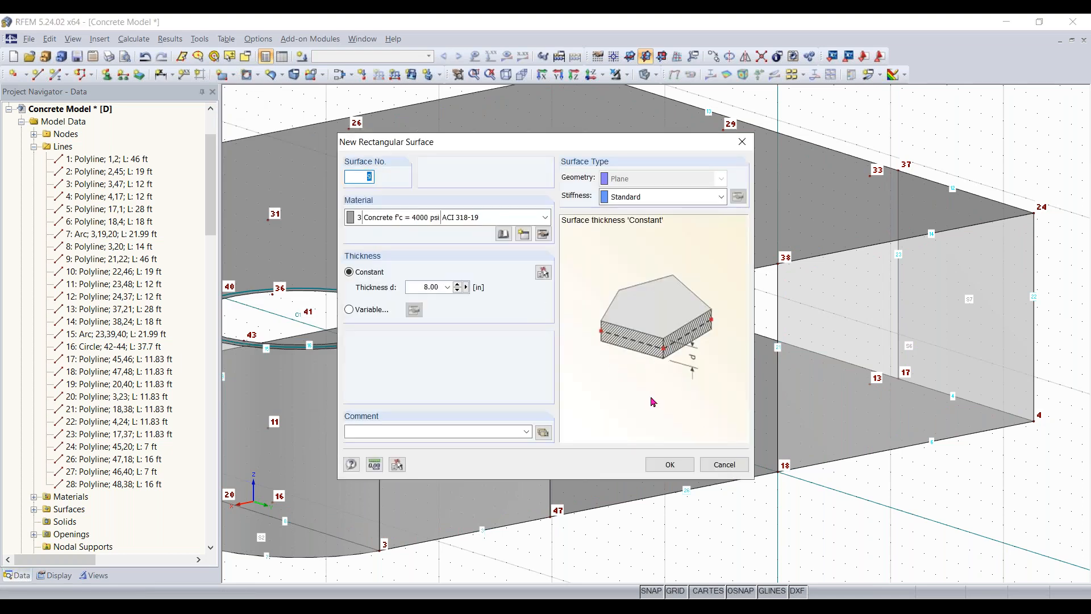
left_click(670, 465)
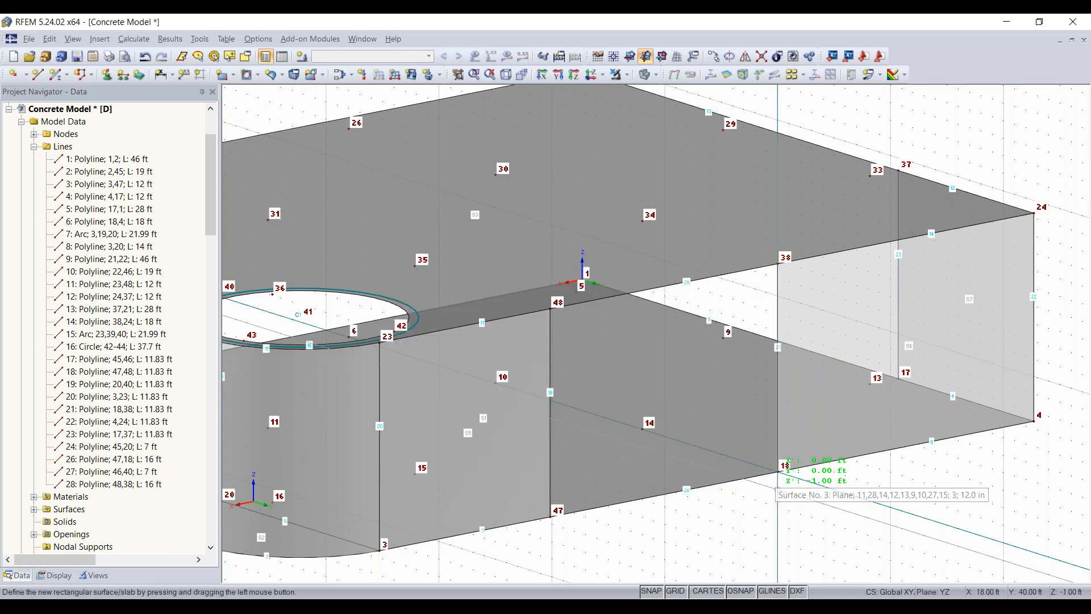
left_click(778, 472)
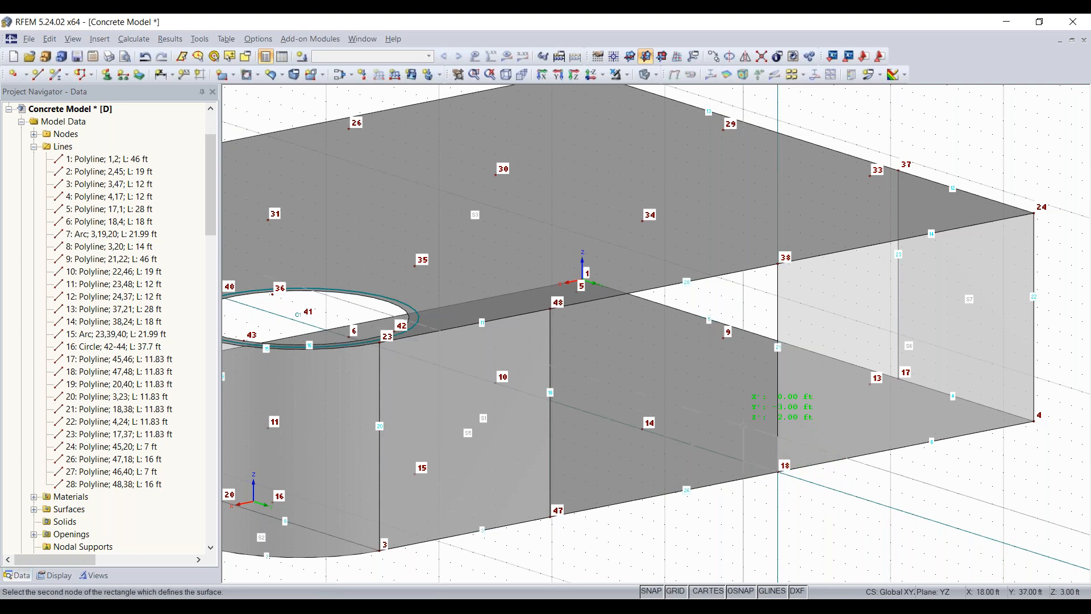
left_click(642, 221)
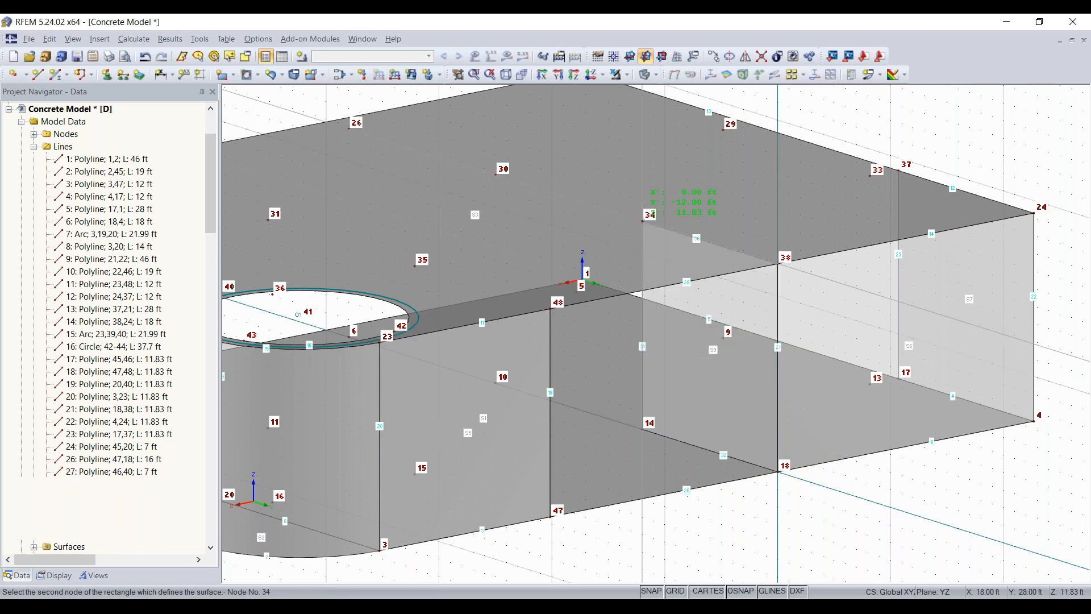
left_click(643, 221)
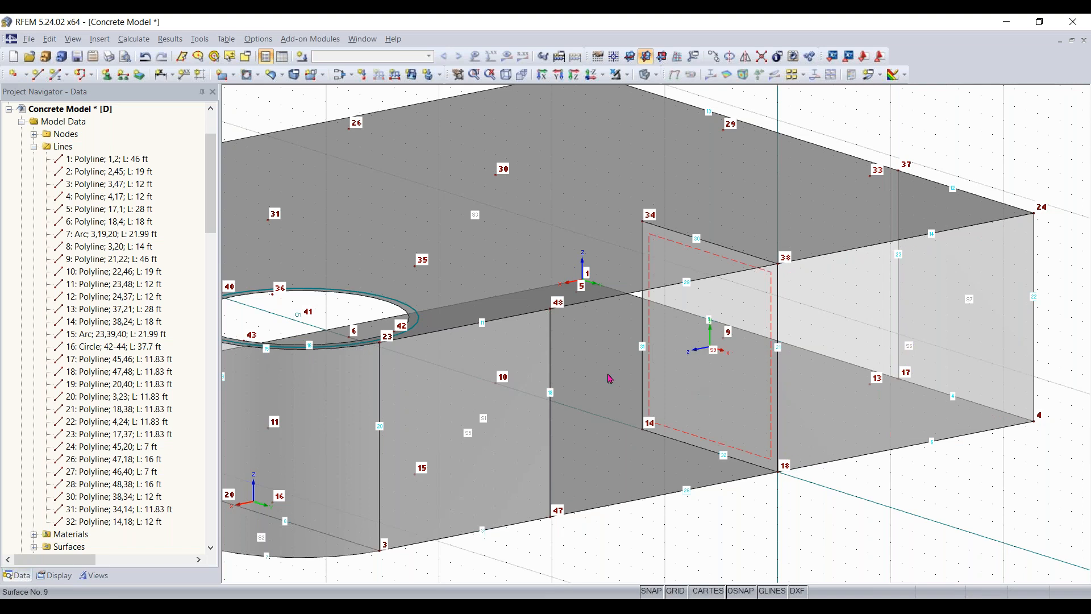
- Set the work plane back to XY
scroll(631, 427, "down", 3)
middle_click_drag(630, 426, 665, 436)
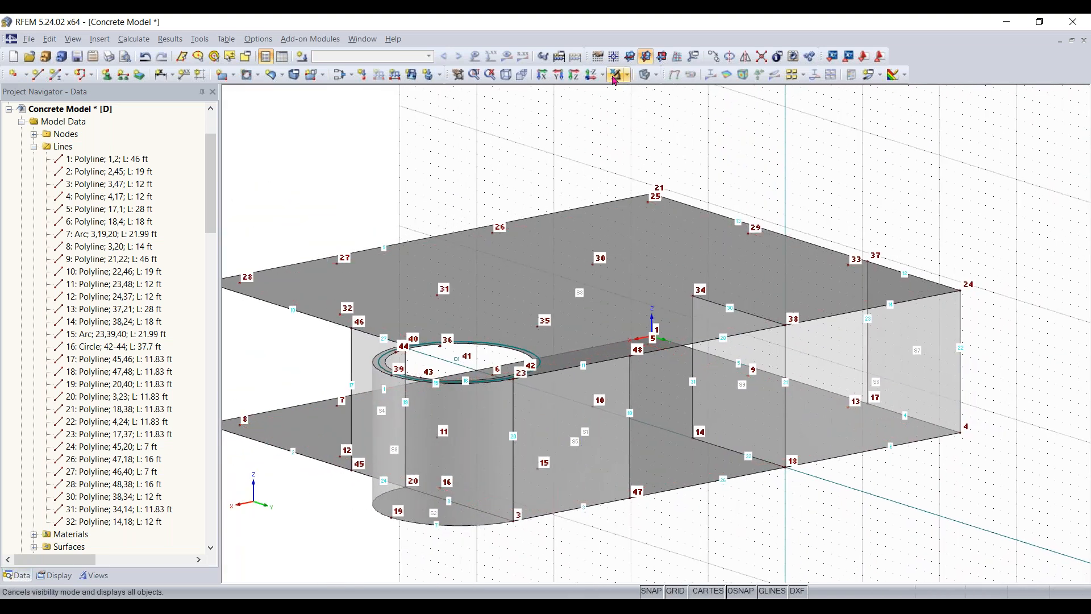
left_click(506, 76)
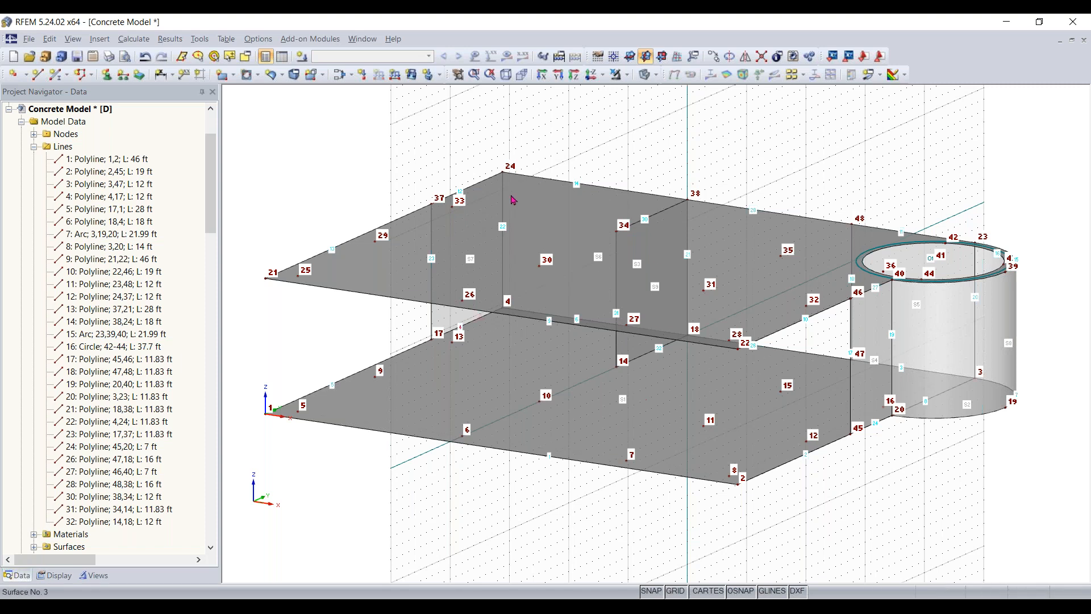
left_click(629, 56)
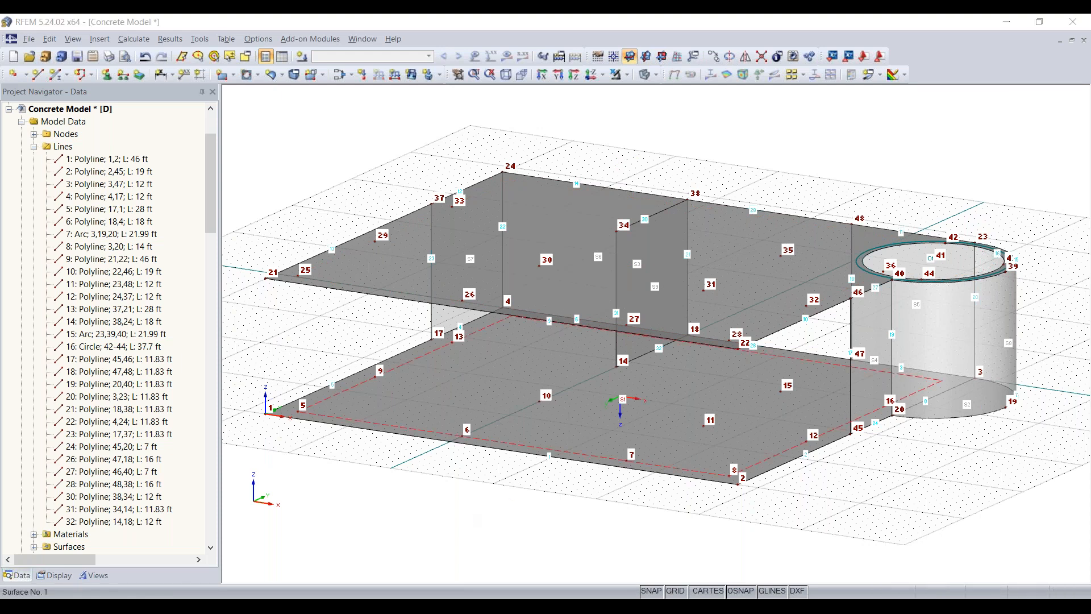
- Draw a vertical line from node 5 on the lower slab to node 25 on the upper slab
middle_click_drag(419, 504, 764, 466, "ctrl")
right_click(764, 466)
left_click(774, 524)
scroll(781, 502, "up", 5)
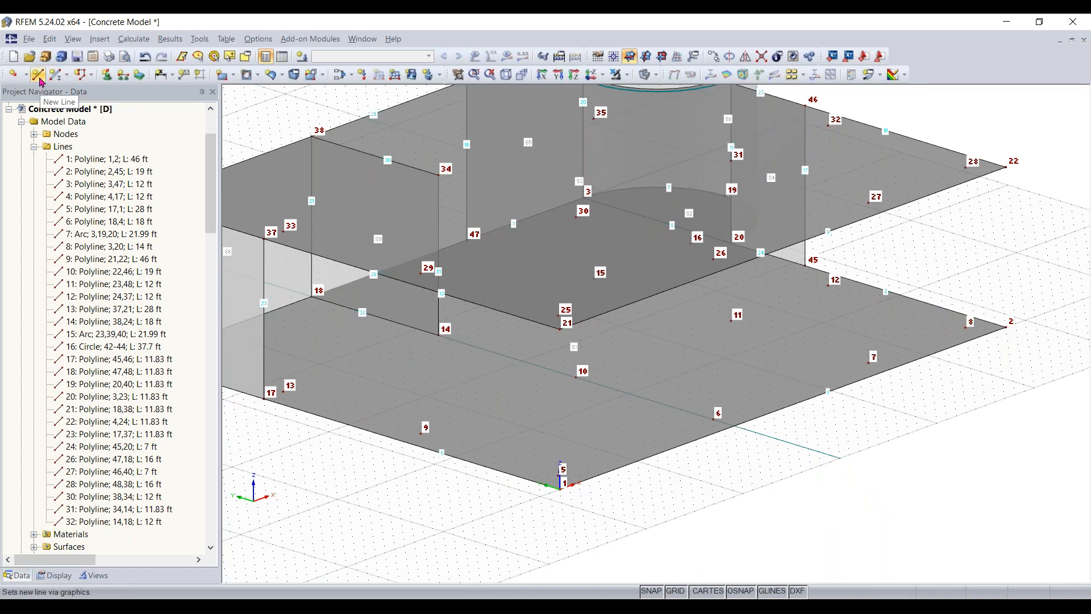
left_click(38, 75)
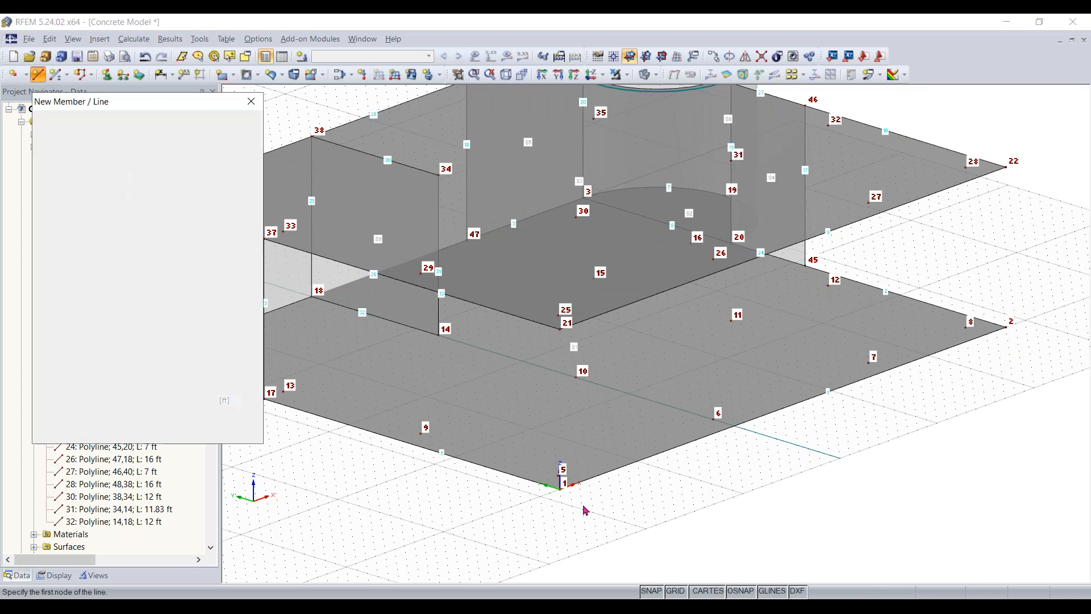
left_click(561, 328)
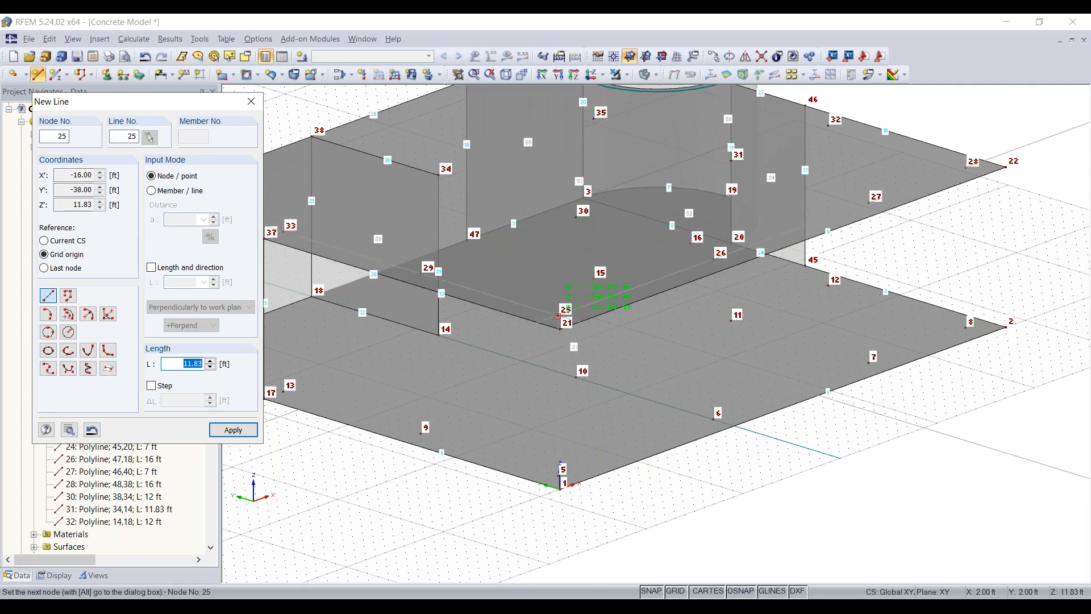
left_click(558, 316)
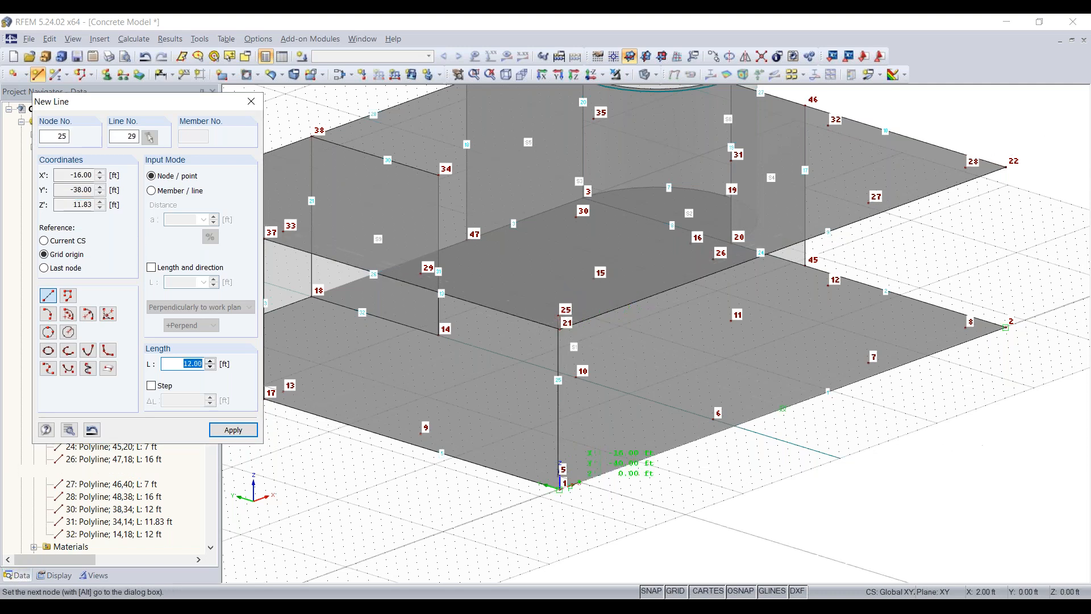
scroll(560, 435, "up", 2)
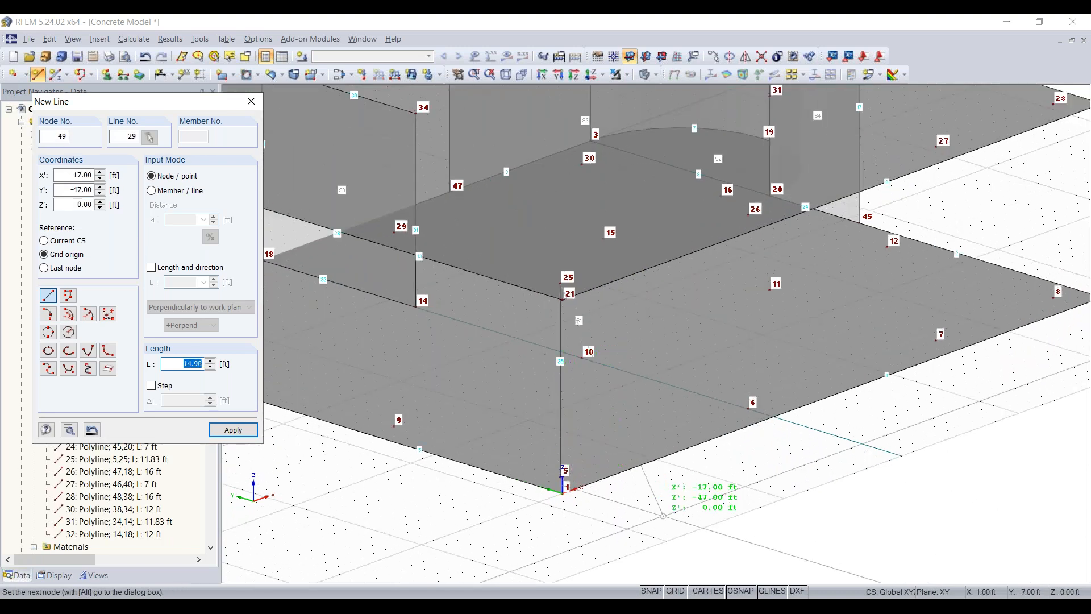
key("Escape")
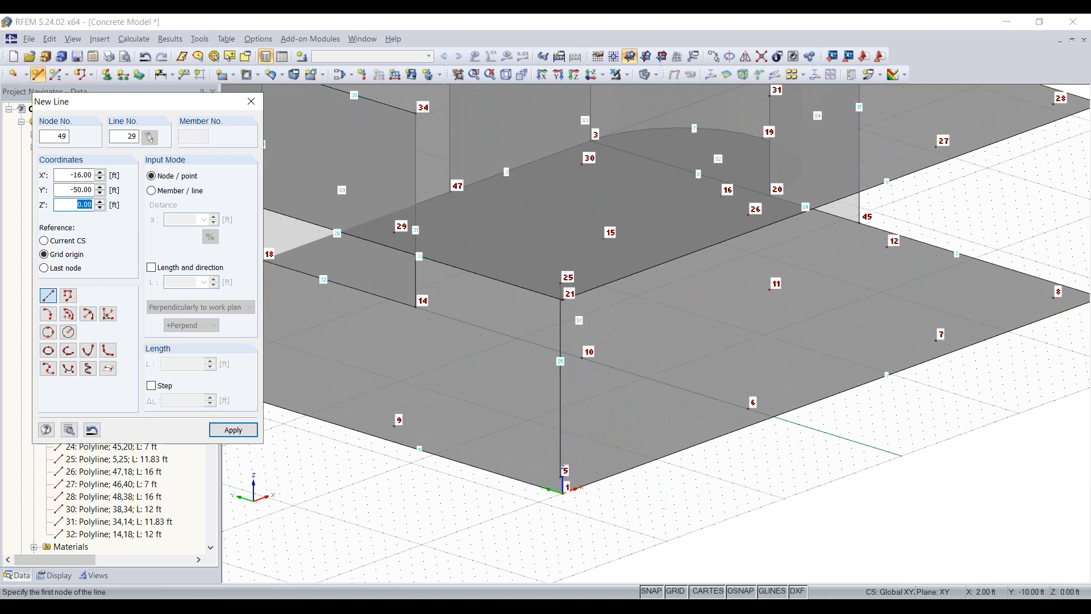
key("Escape")
- Edit the vertical line between nodes 5 and 25 and make a member available on it
middle_click_drag(669, 504, 784, 451, "ctrl")
right_click(785, 451)
left_click(671, 506)
middle_click_drag(699, 499, 588, 579)
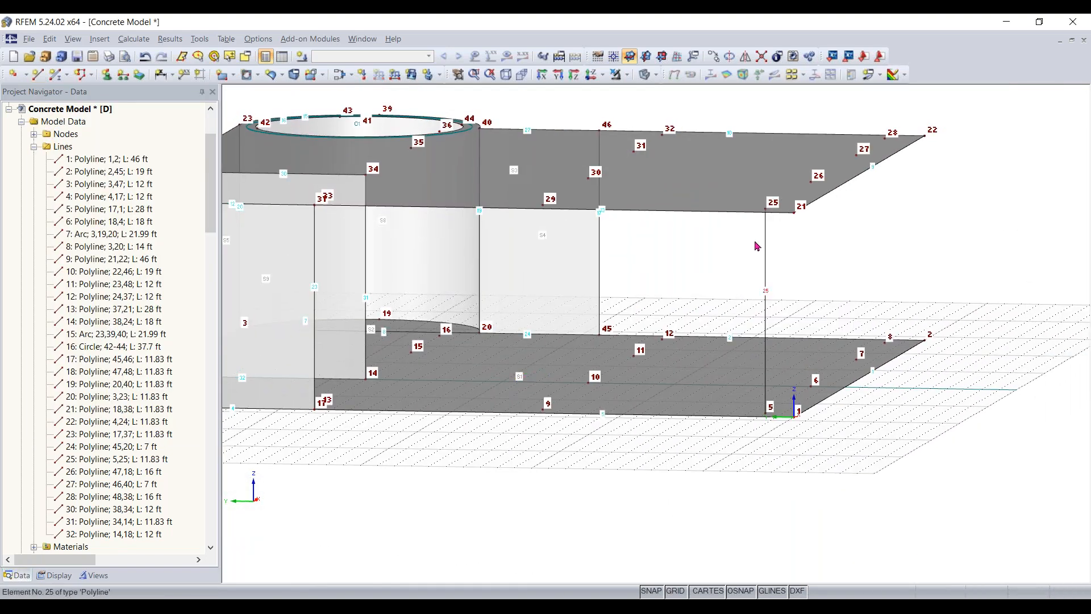
double_click(766, 285)
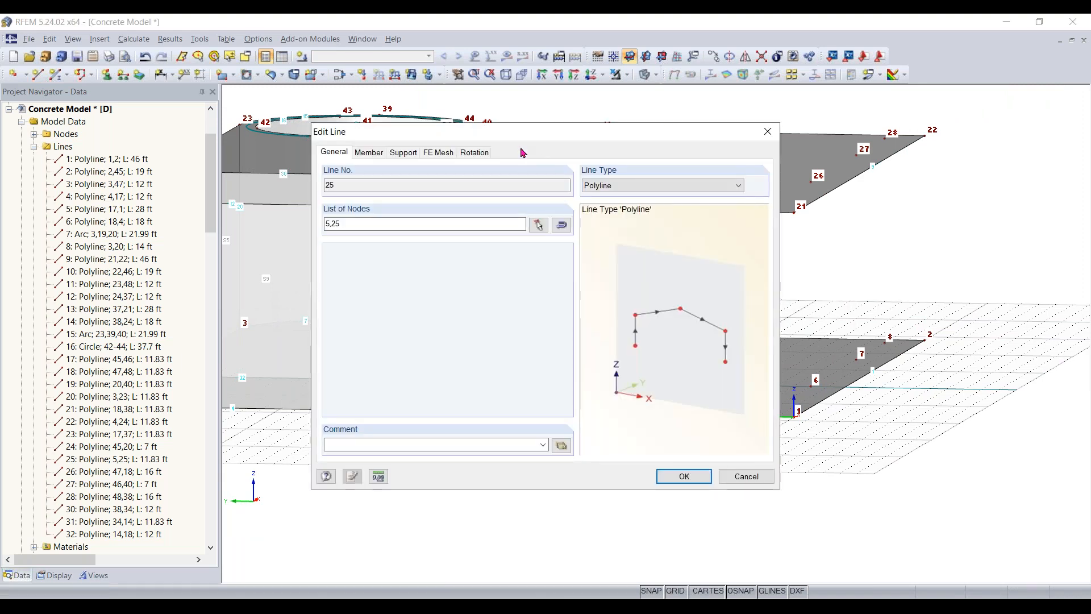
left_click_drag(382, 141, 375, 138)
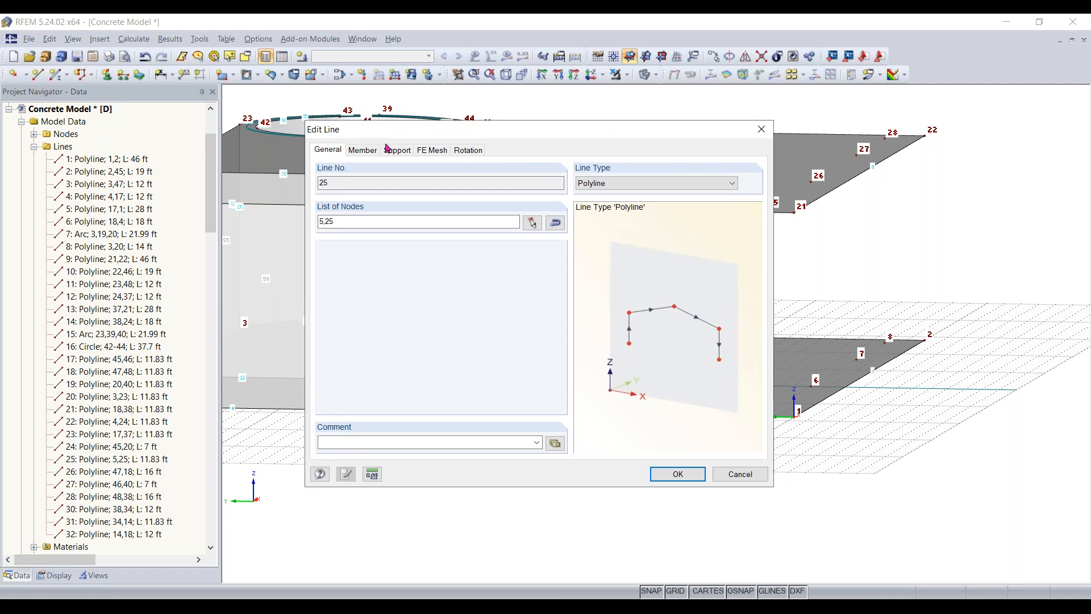
left_click(370, 151)
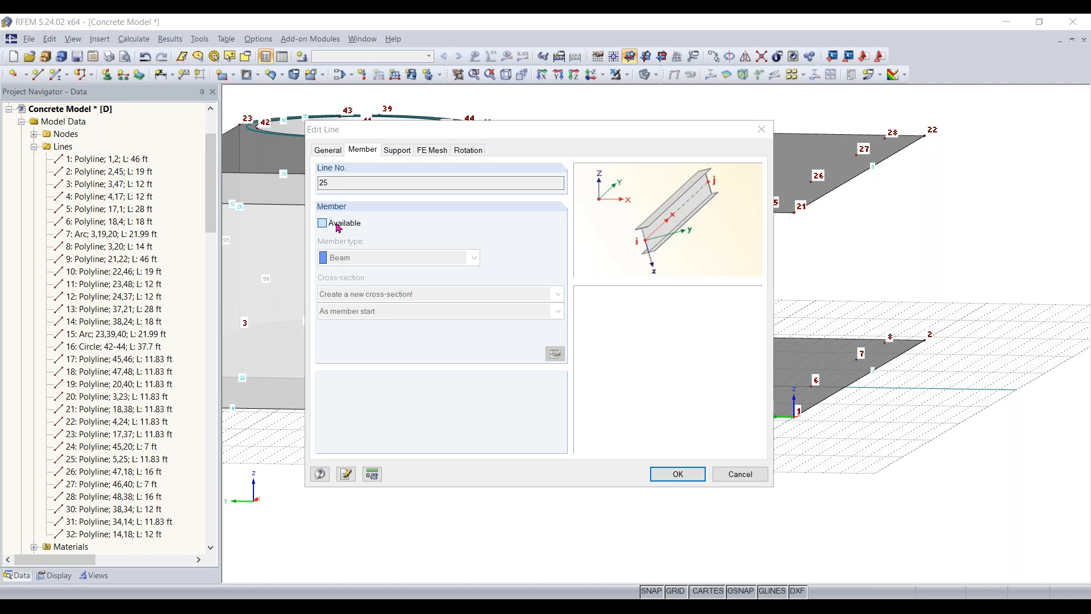
left_click(338, 228)
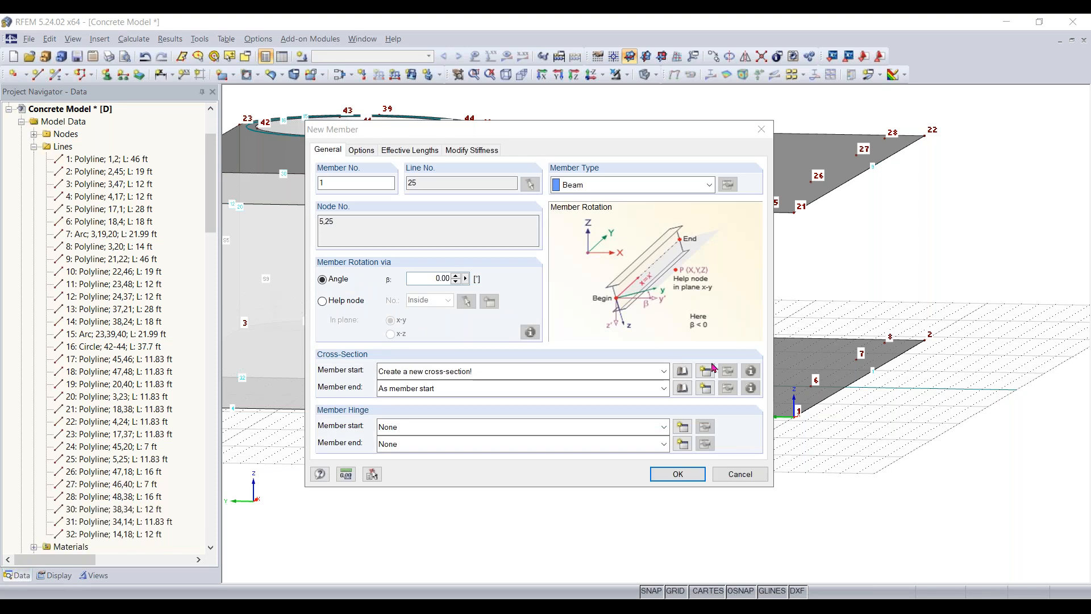
- Define a solid rectangular cross-section of 14 by 14 in, in concrete f'c = 4000 psi, for the member start
left_click(683, 371)
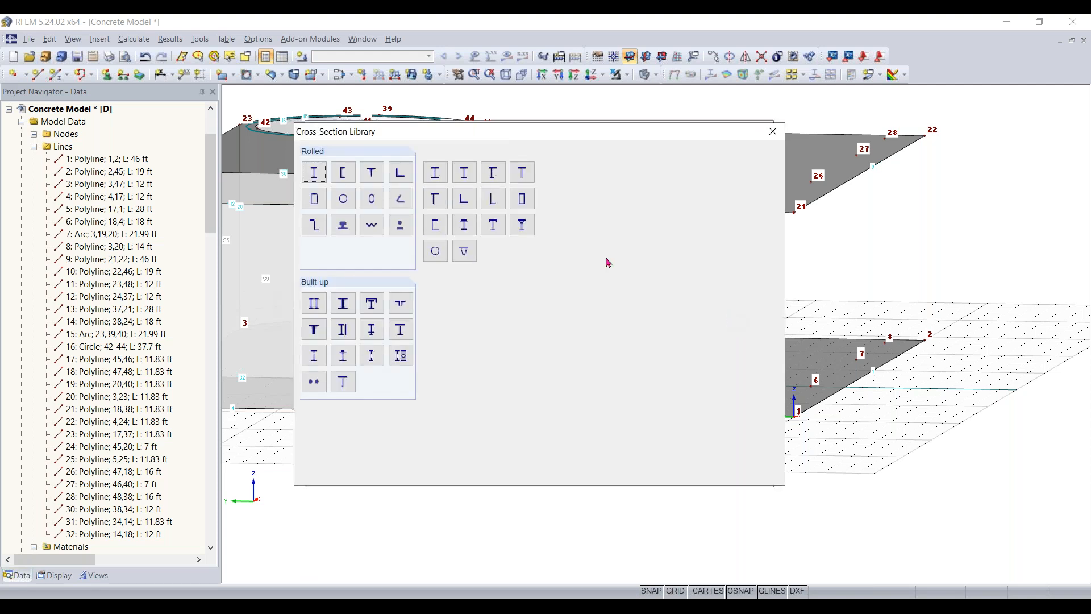
left_click(559, 174)
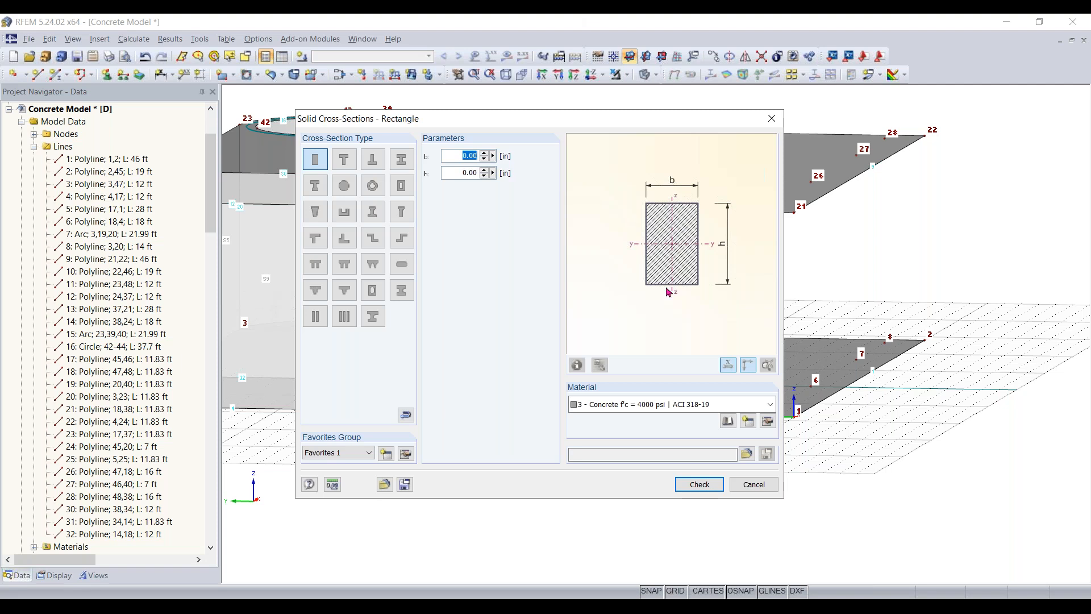
type("14")
key("Tab")
type("14")
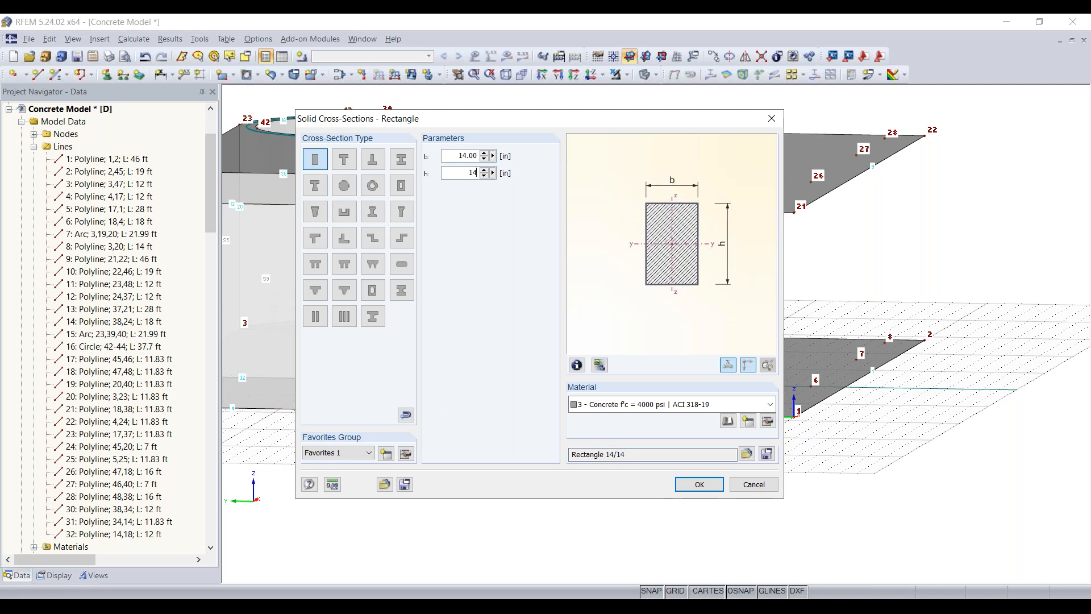
left_click(699, 484)
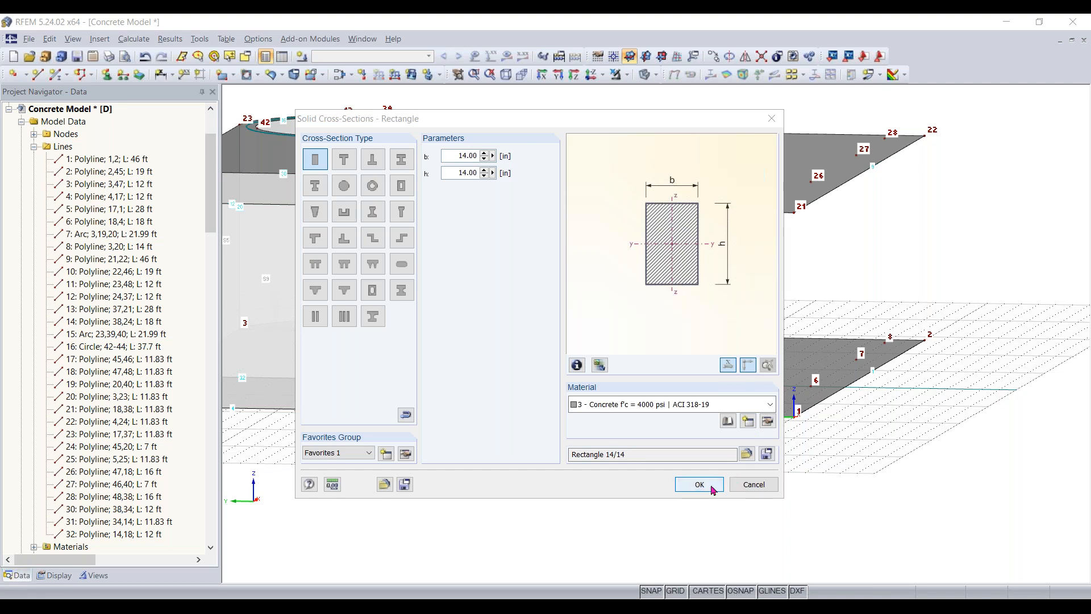
- Accept the 14 by 14 in cross-section and create the column member on the line between nodes 5 and 25
left_click(690, 481)
left_click(690, 478)
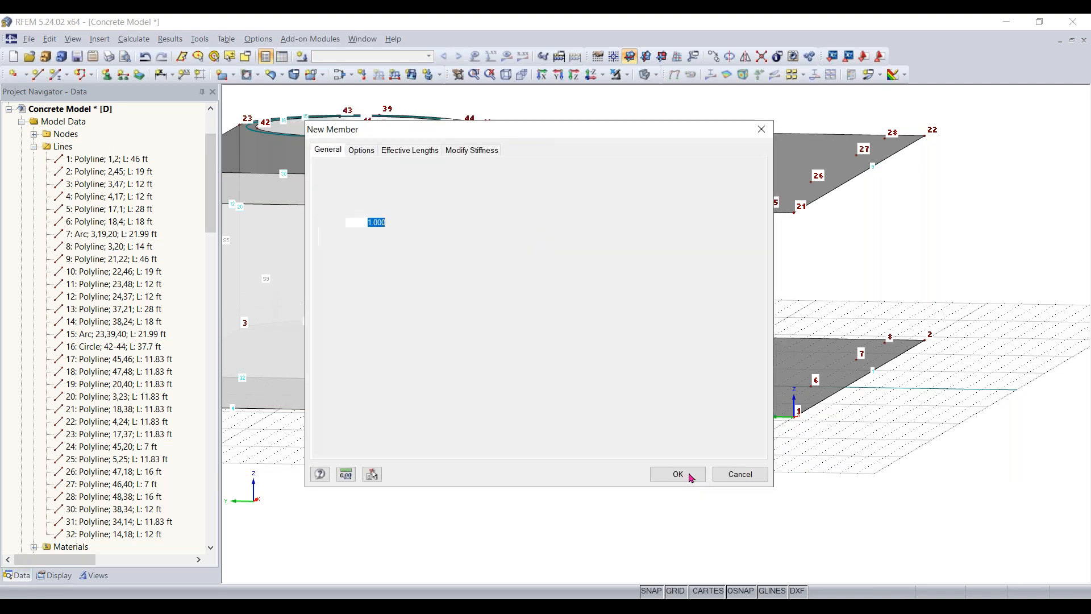
left_click(690, 477)
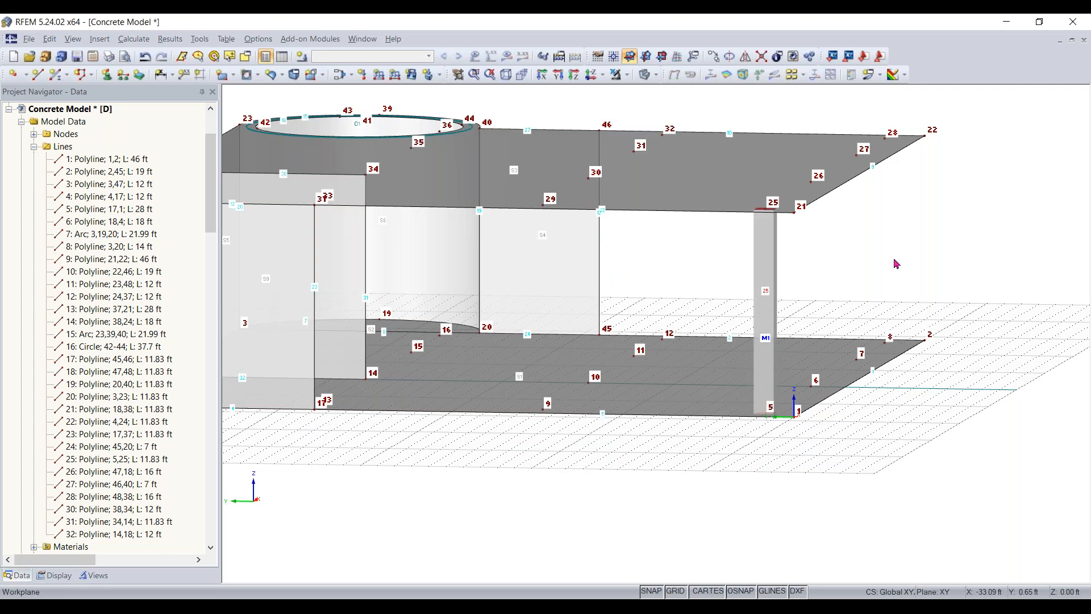
- Enable drag and drop for objects in the model view
mouse_move(881, 250)
middle_mouse_down()
mouse_move(865, 253)
mouse_move(898, 255)
middle_mouse_up()
right_click(860, 254)
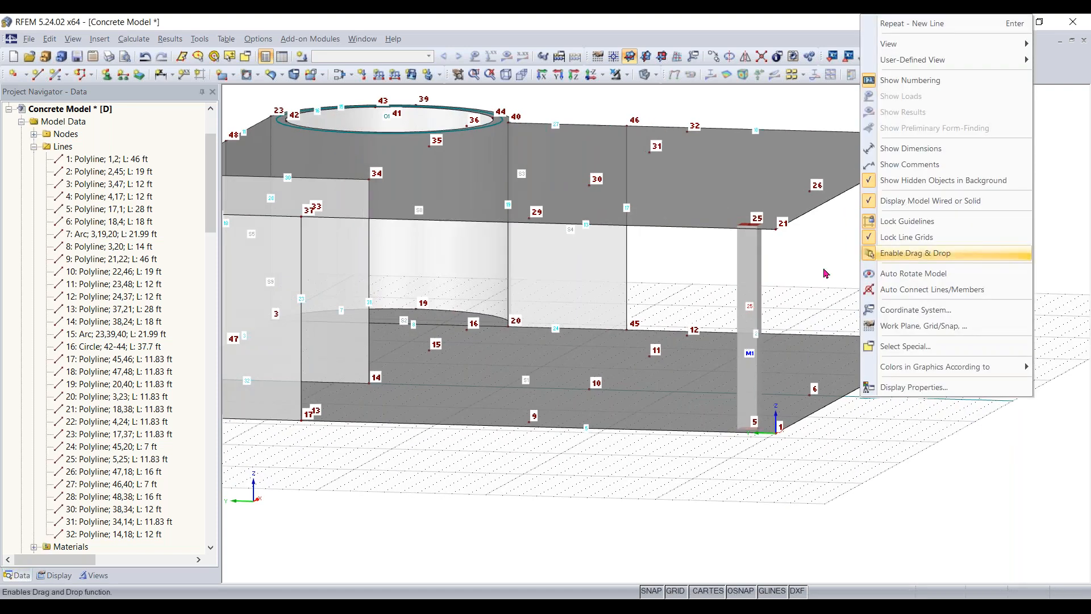
left_click(897, 254)
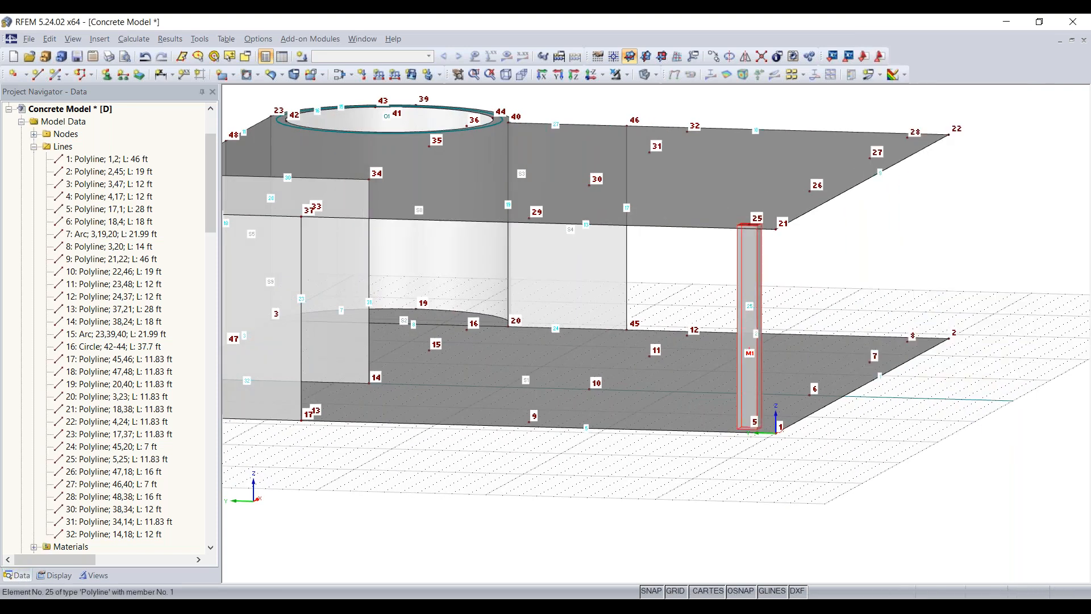
- Copy the column at node 5 so that a second column stands between nodes 6 and 26
middle_click_drag(884, 438, 720, 453)
right_click(720, 453)
left_click(668, 496)
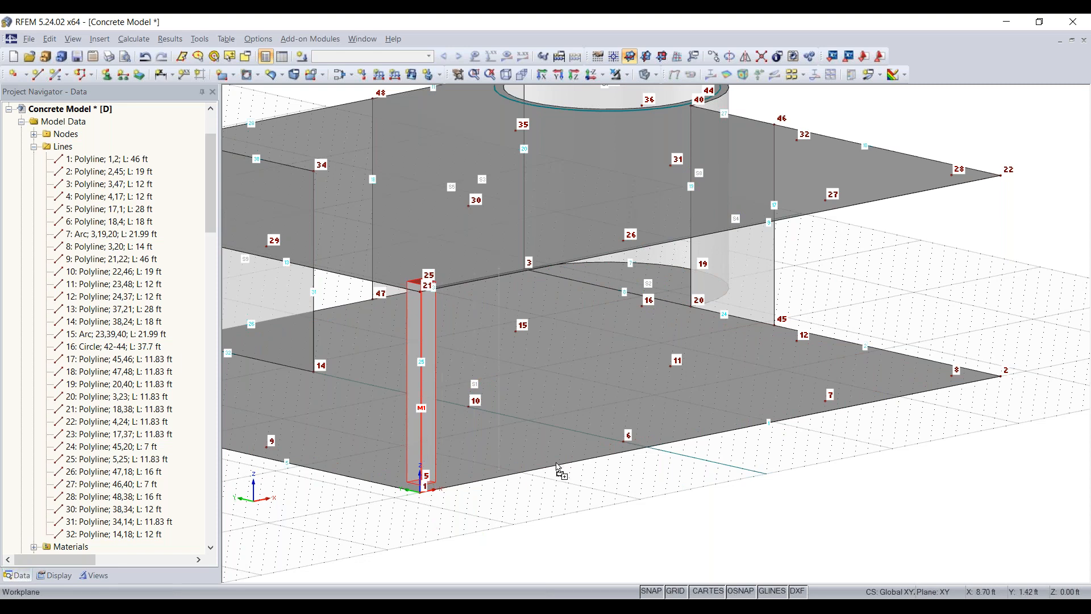
mouse_move(421, 483)
left_mouse_down()
mouse_move(624, 442)
mouse_move(420, 483)
left_mouse_up()
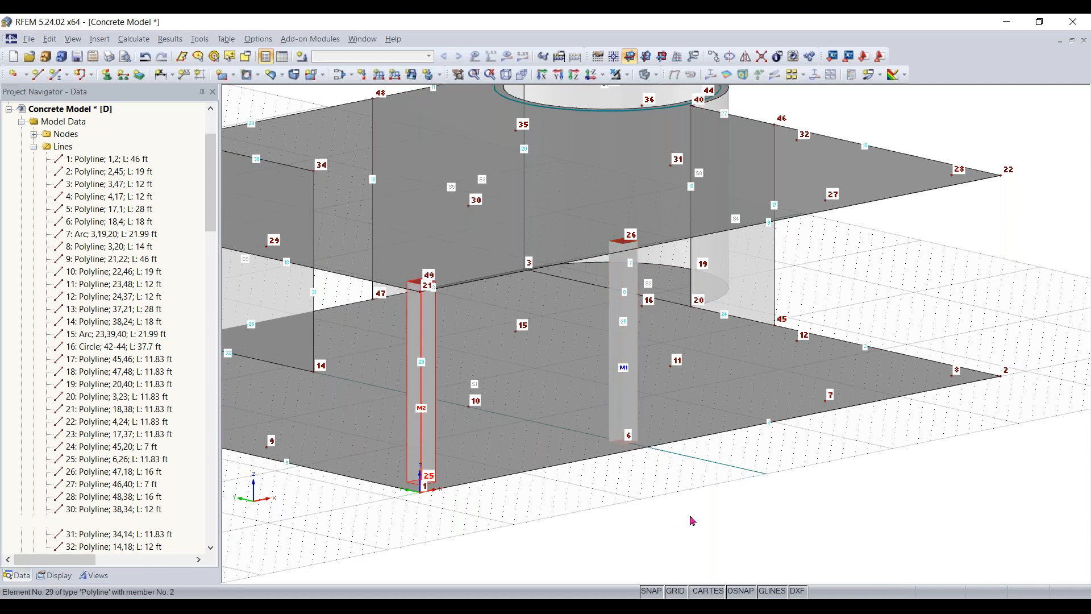
middle_click_drag(557, 558, 733, 538)
right_click(505, 576)
left_click(732, 537)
left_click(608, 521)
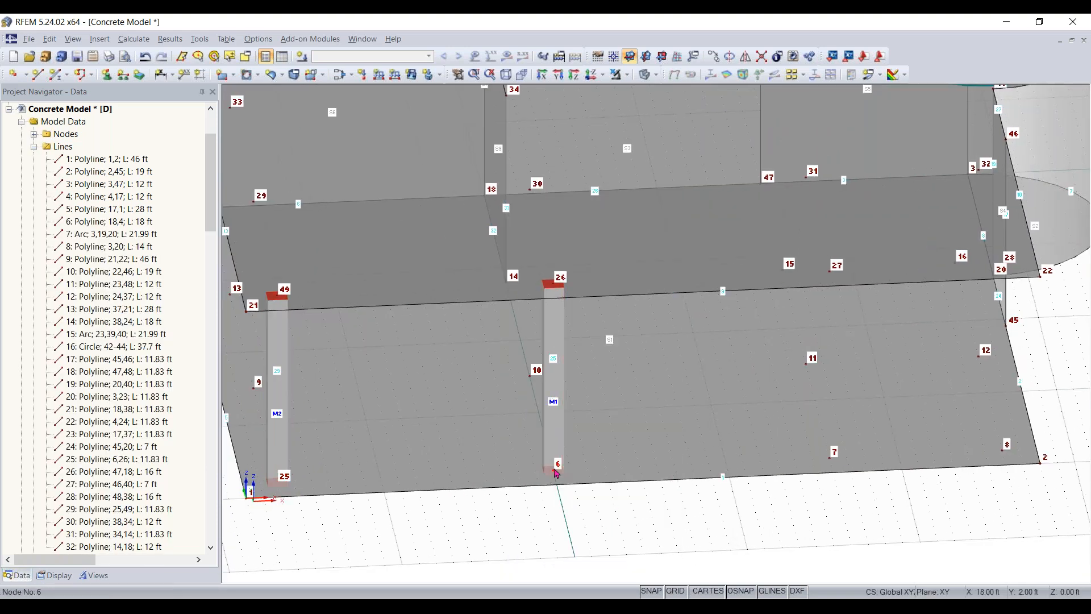
left_click_drag(603, 463, 830, 459)
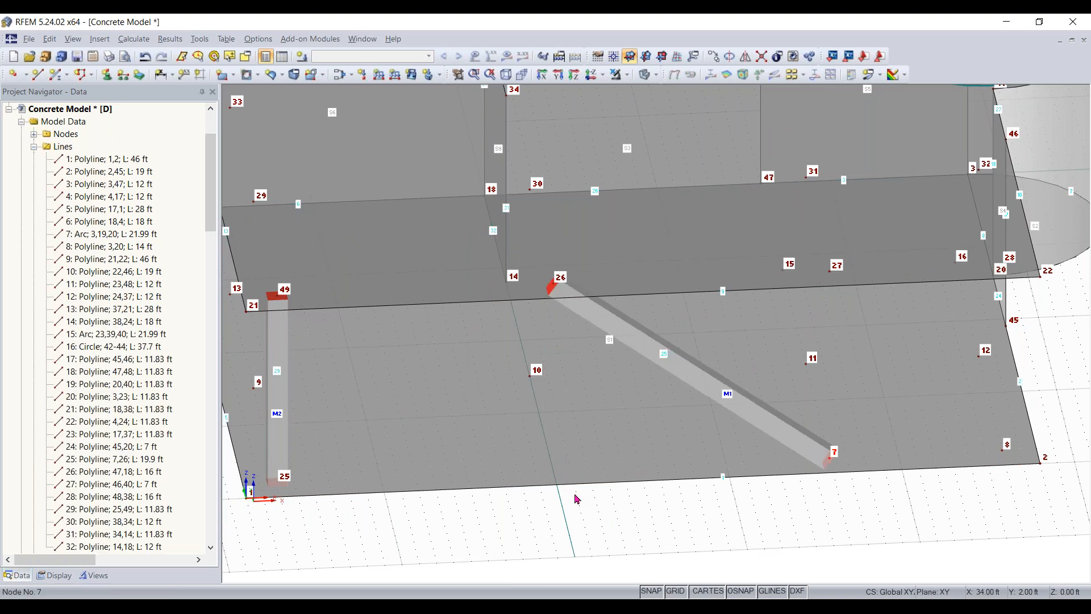
key("ctrl+z")
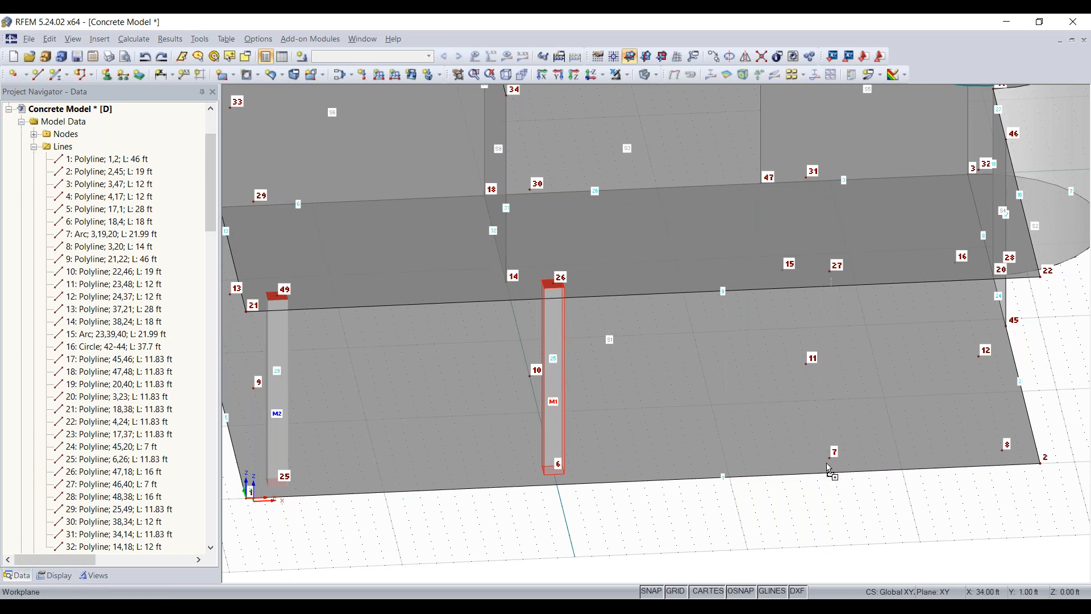
- Copy the column at node 6 so that another column stands between nodes 7 and 27
left_click_drag(829, 469, 834, 458)
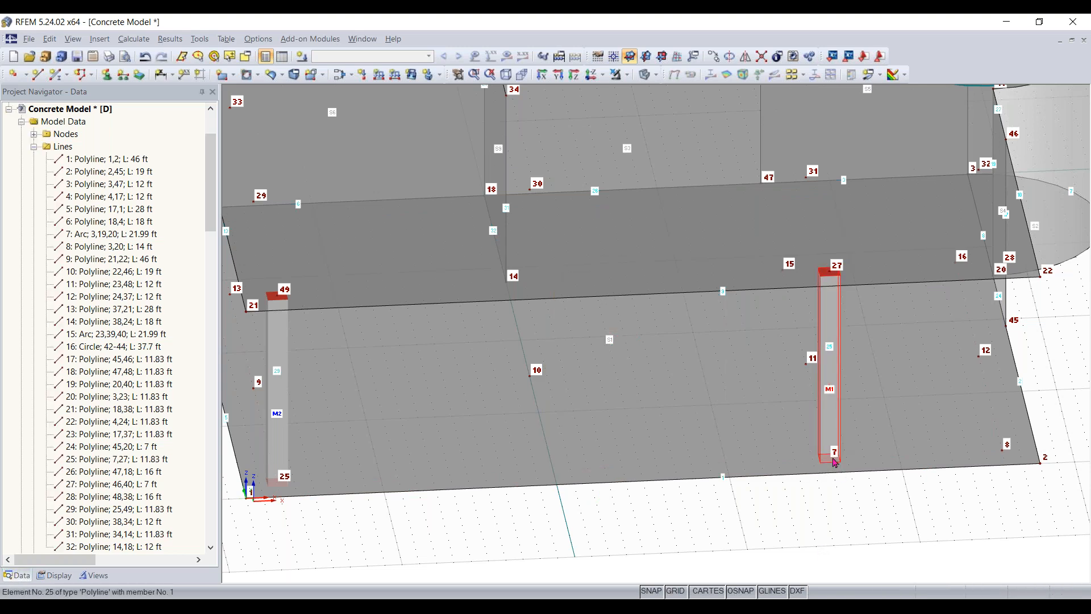
left_click(556, 479)
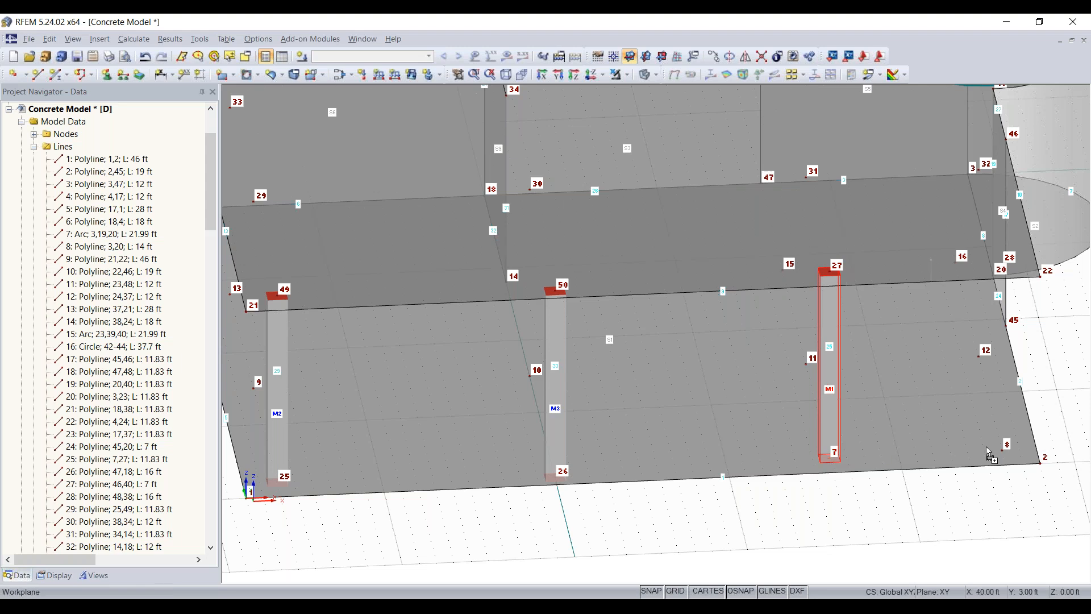
left_click_drag(1002, 450, 1006, 452)
left_click(992, 489)
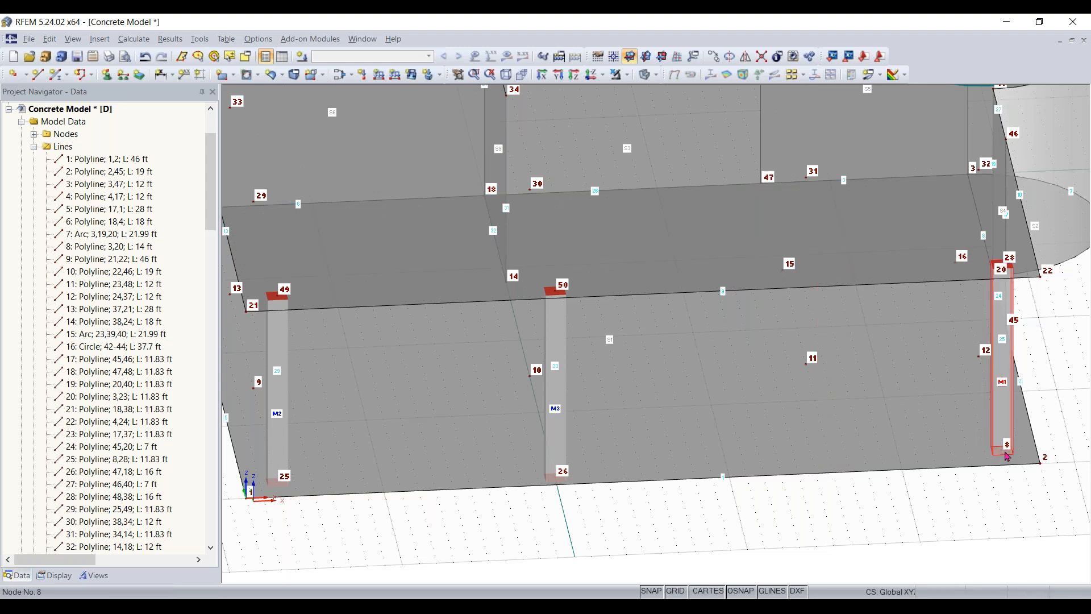
left_click_drag(983, 457, 839, 459, "ctrl")
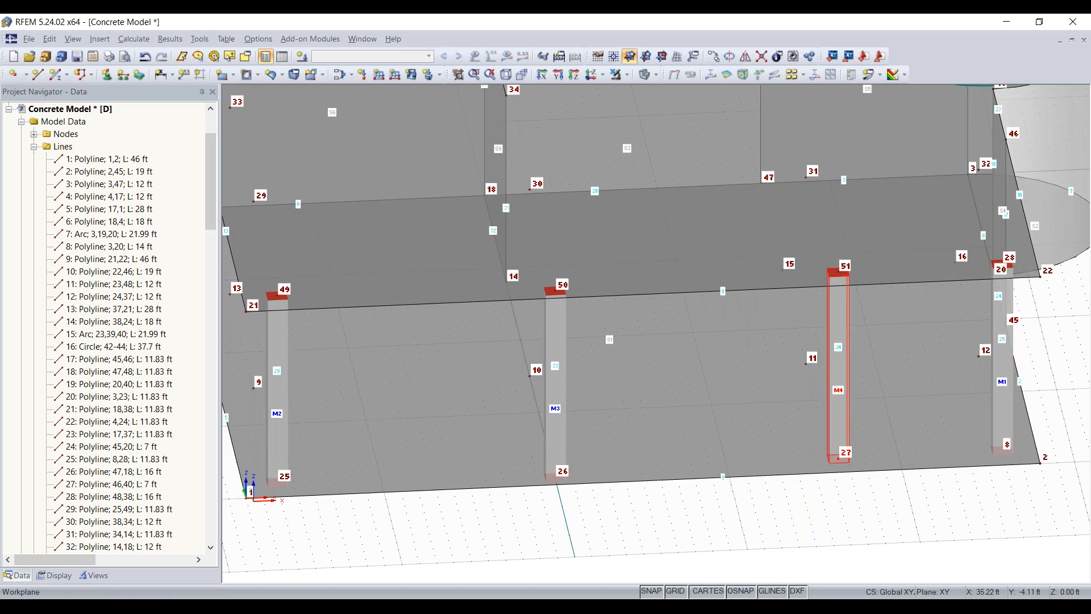
key("ctrl+z")
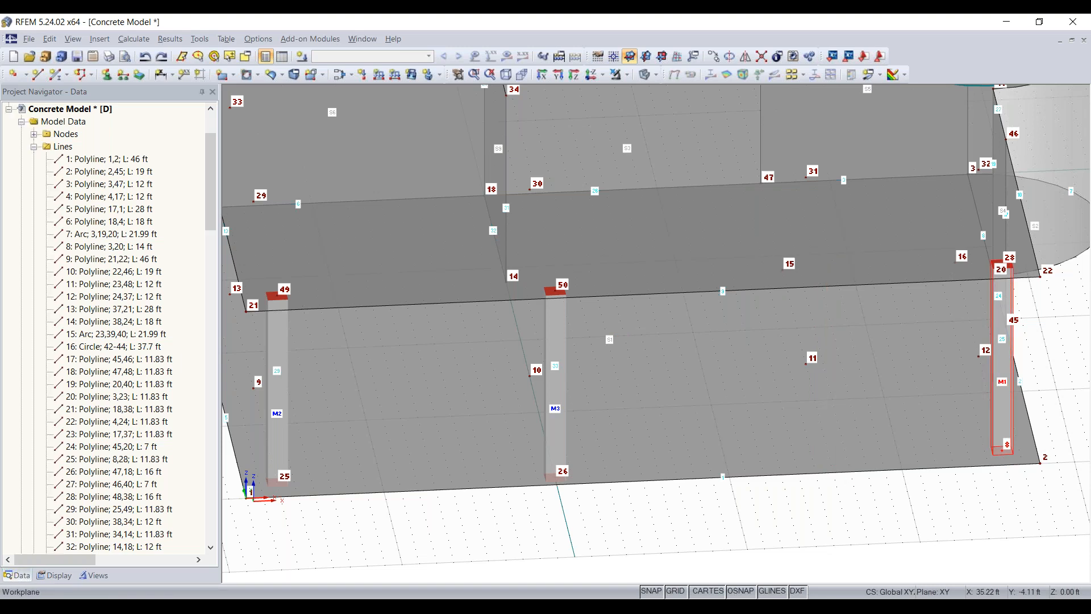
key("ctrl+z")
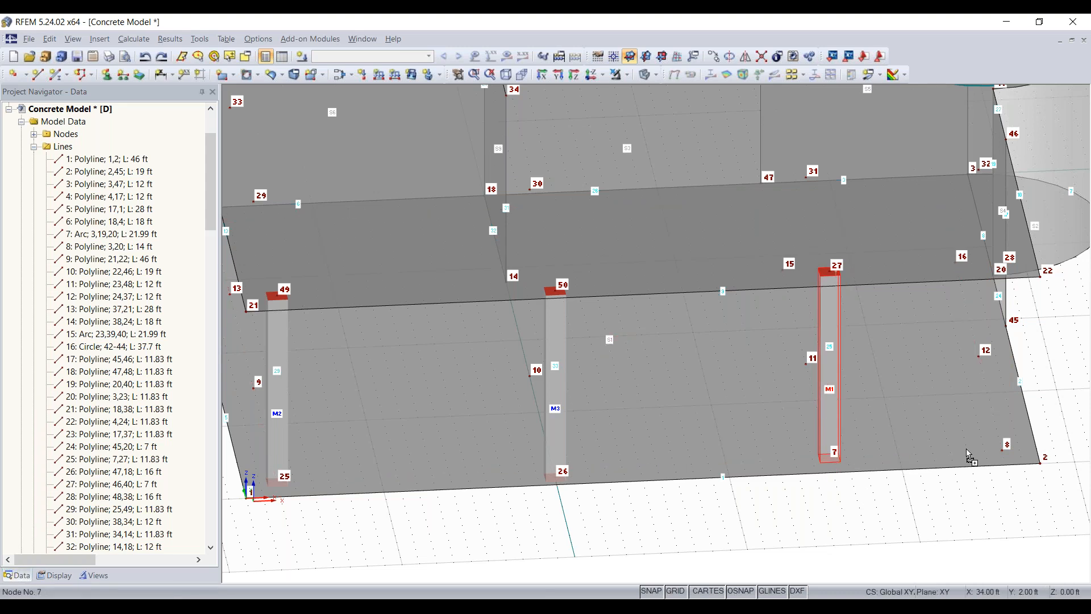
- Copy the column at node 7 so that a fourth column stands between nodes 8 and 28
left_click_drag(1005, 453, 1004, 453, "ctrl")
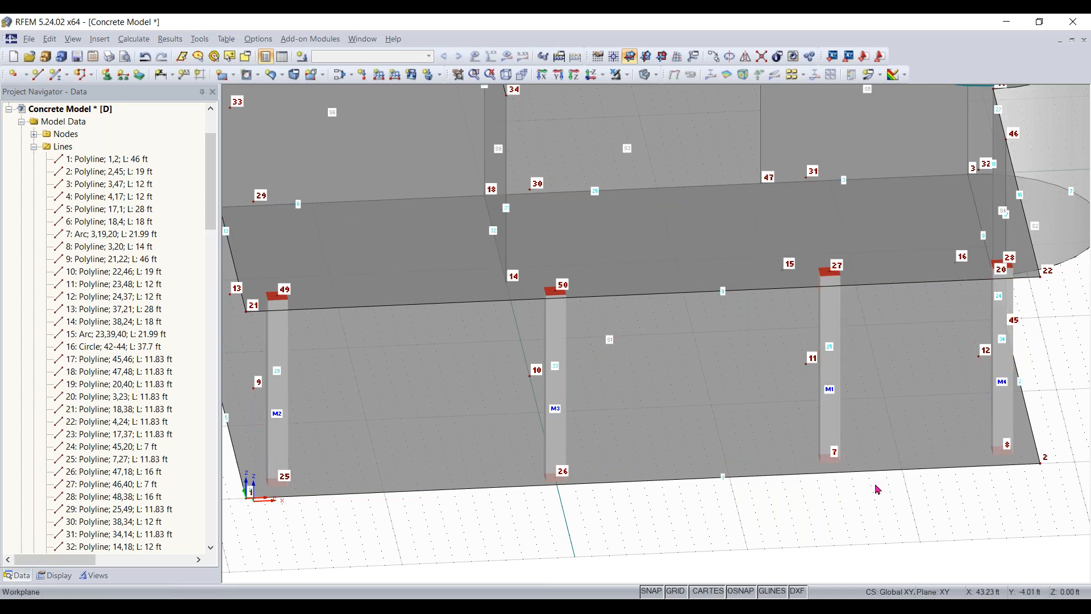
right_click_drag(651, 513, 762, 484)
left_click(707, 480)
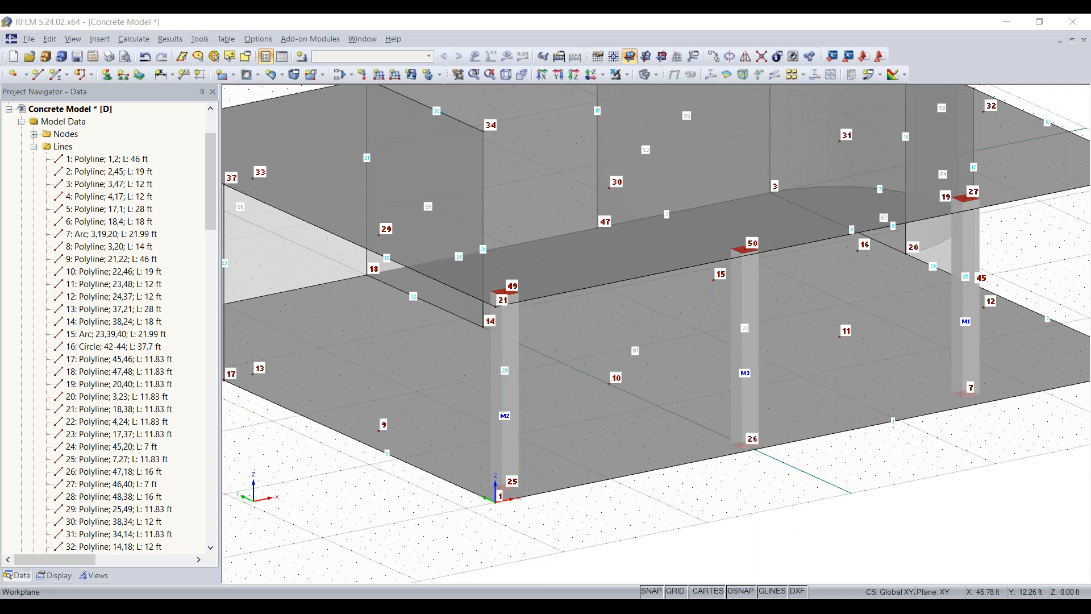
middle_click_drag(794, 518, 636, 382)
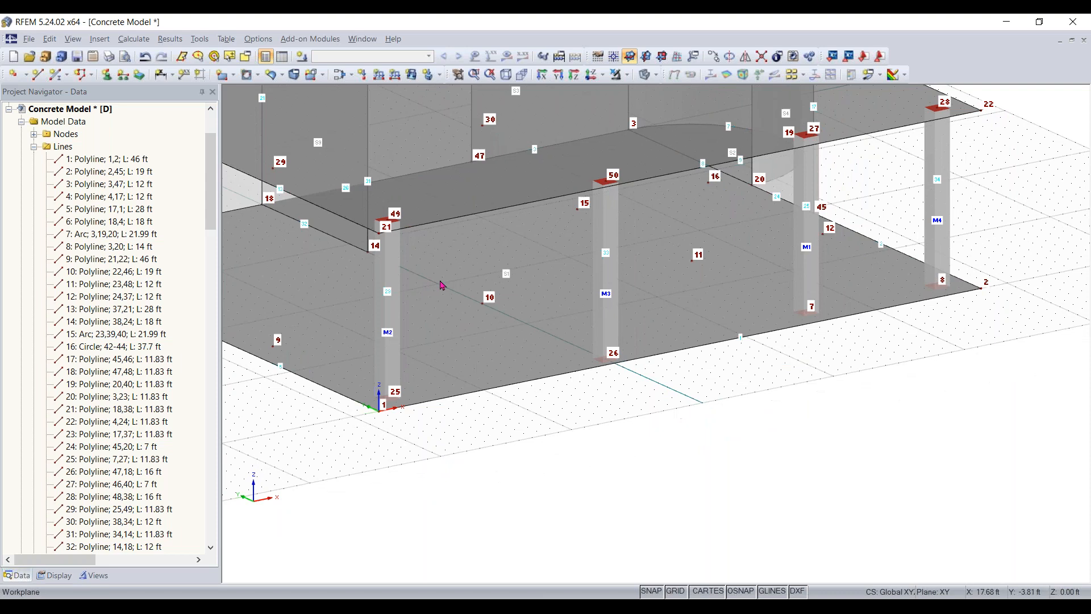
- Show the data tables and delete the unused steel A992 and aluminum 6061-T6 materials
left_click(281, 57)
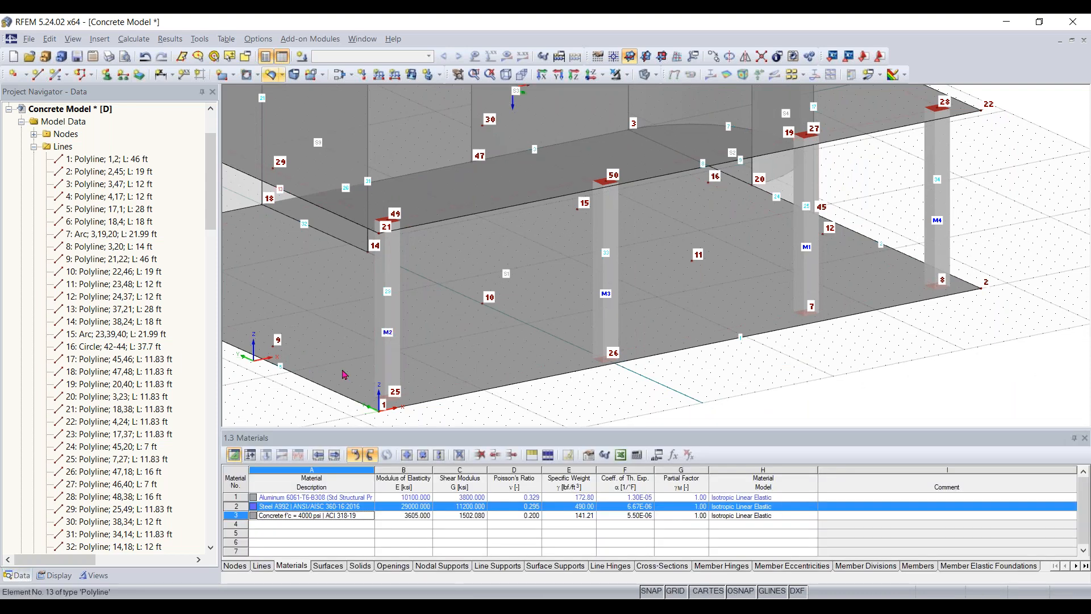
left_click(234, 506)
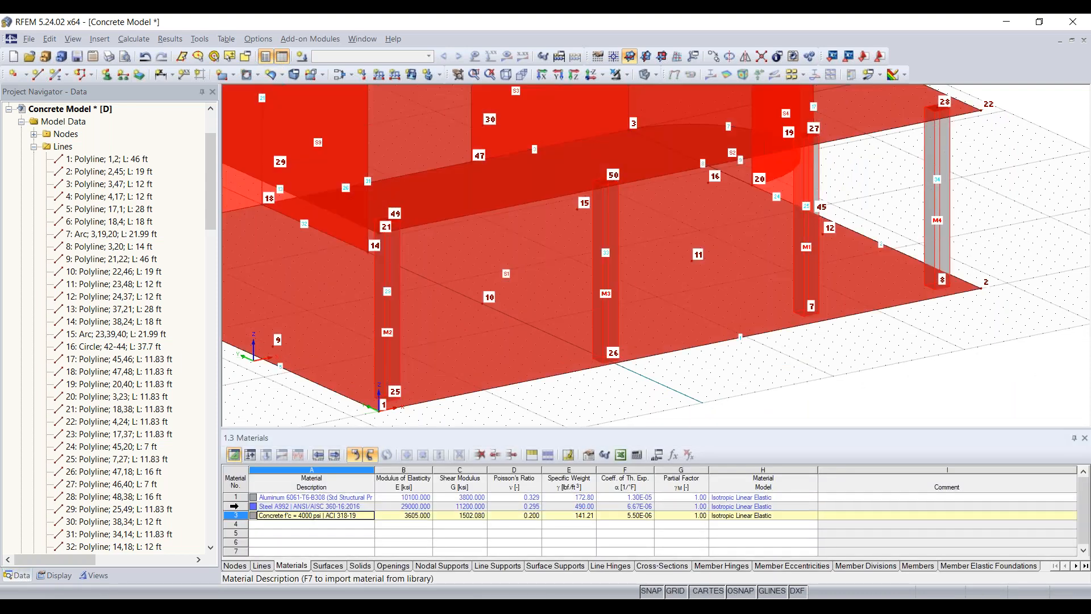
left_click(235, 507)
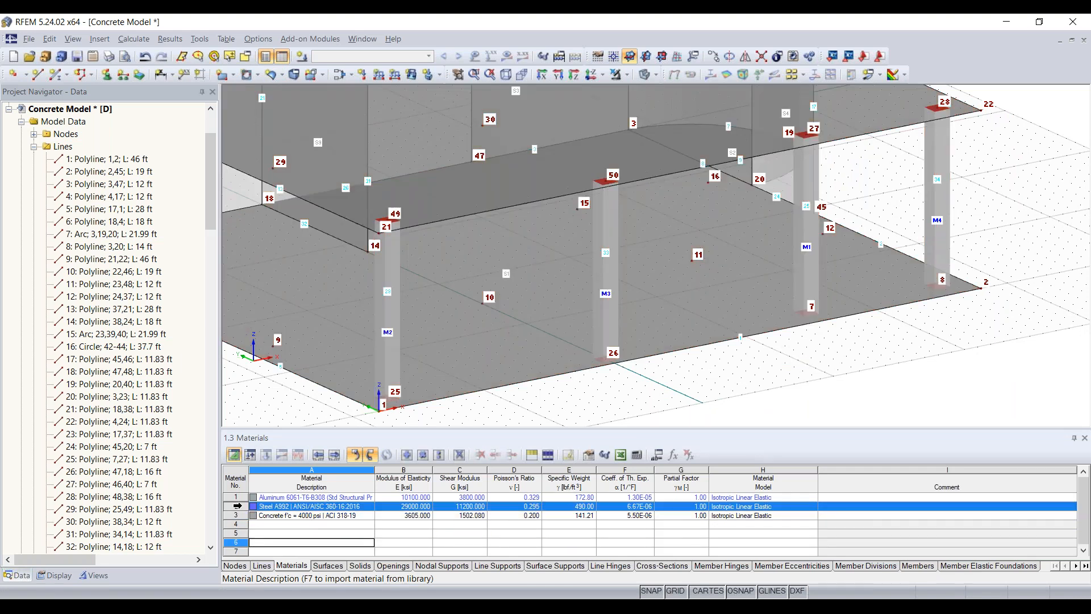
key("Delete")
left_click(237, 498)
key("Delete")
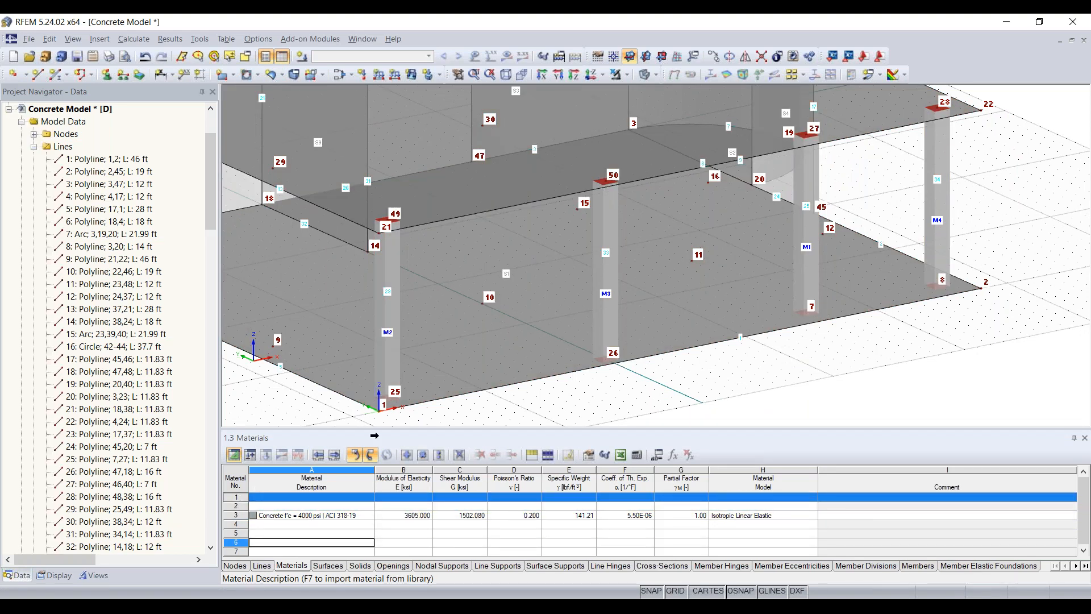
- Enlarge the table area and examine the concrete material's row and the objects that use it
scroll(379, 379, "down", 3)
middle_click_drag(380, 379, 434, 390)
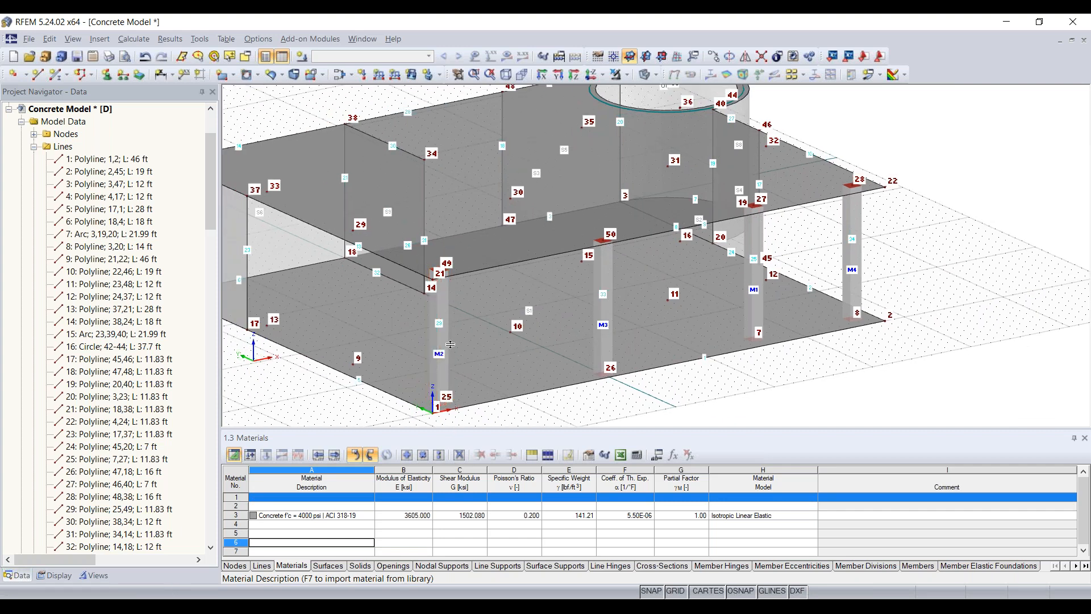
left_click_drag(450, 428, 450, 337)
middle_click_drag(533, 315, 580, 251)
scroll(577, 289, "down", 3)
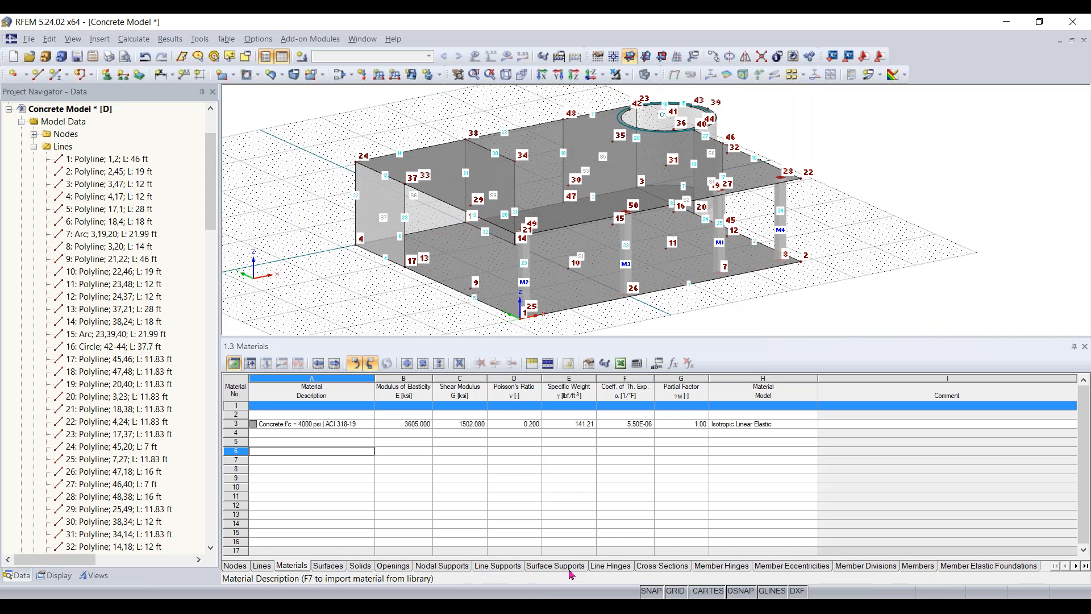
left_click(293, 424)
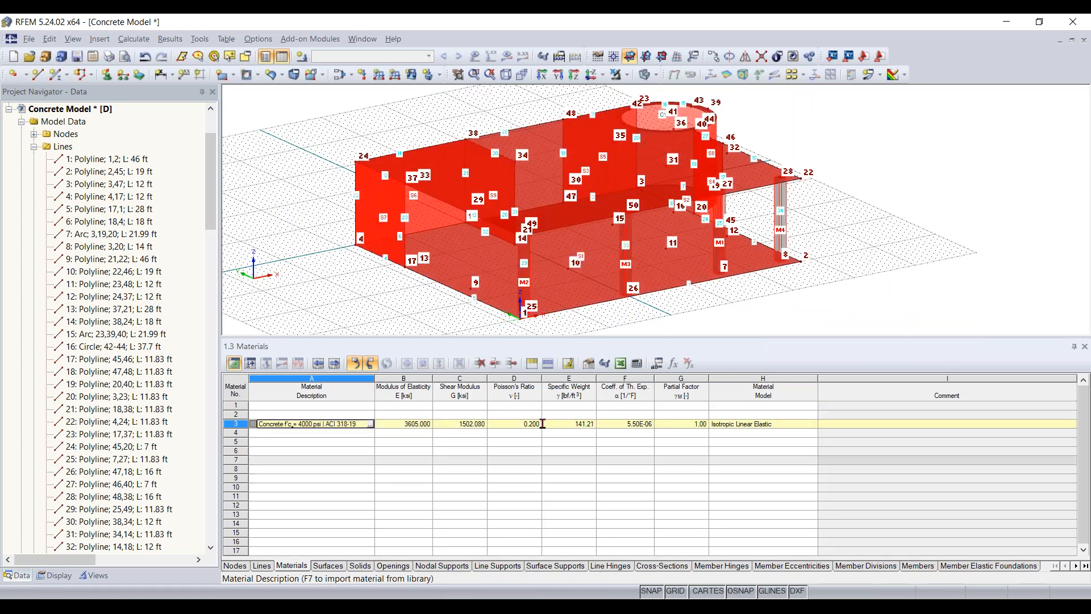
left_click(575, 479)
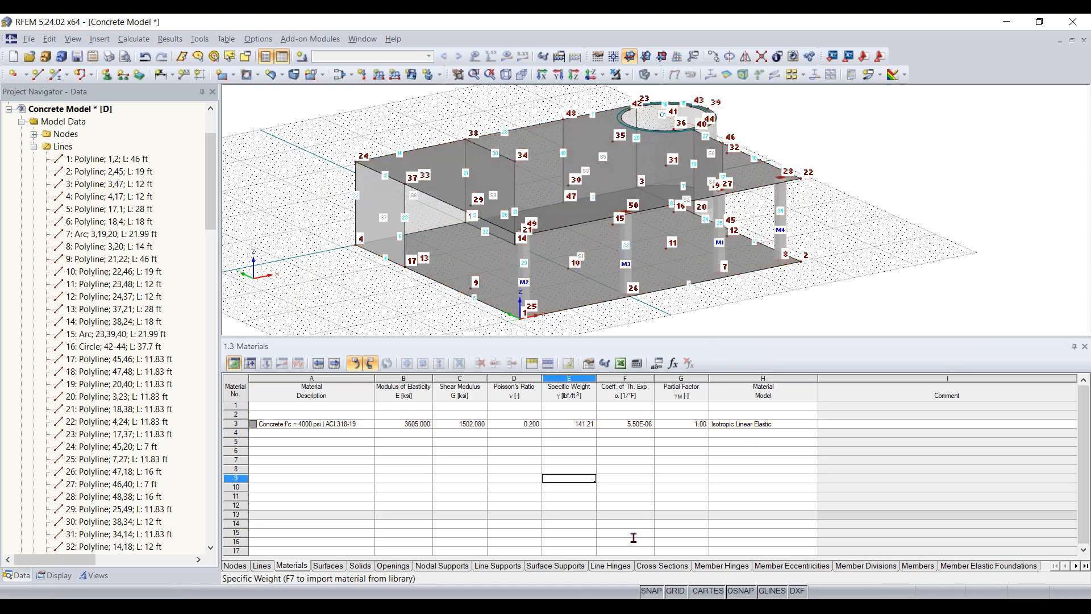
- Review the column entries in the Members table, including the member type choices for member 1
left_click(920, 567)
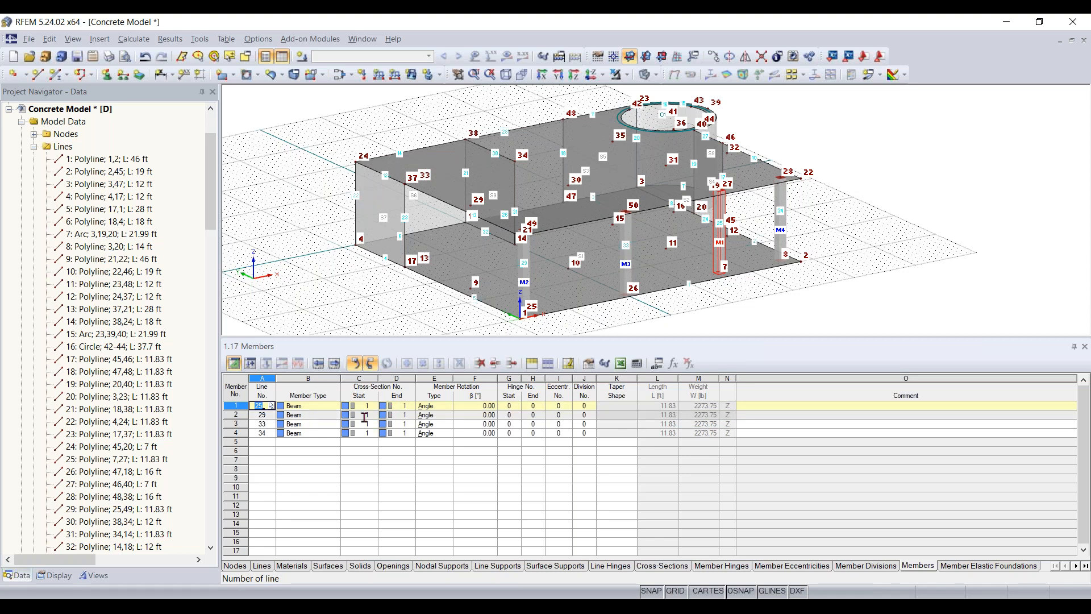
left_click(307, 414)
left_click(308, 435)
left_click(311, 425)
left_click(312, 416)
left_click(312, 407)
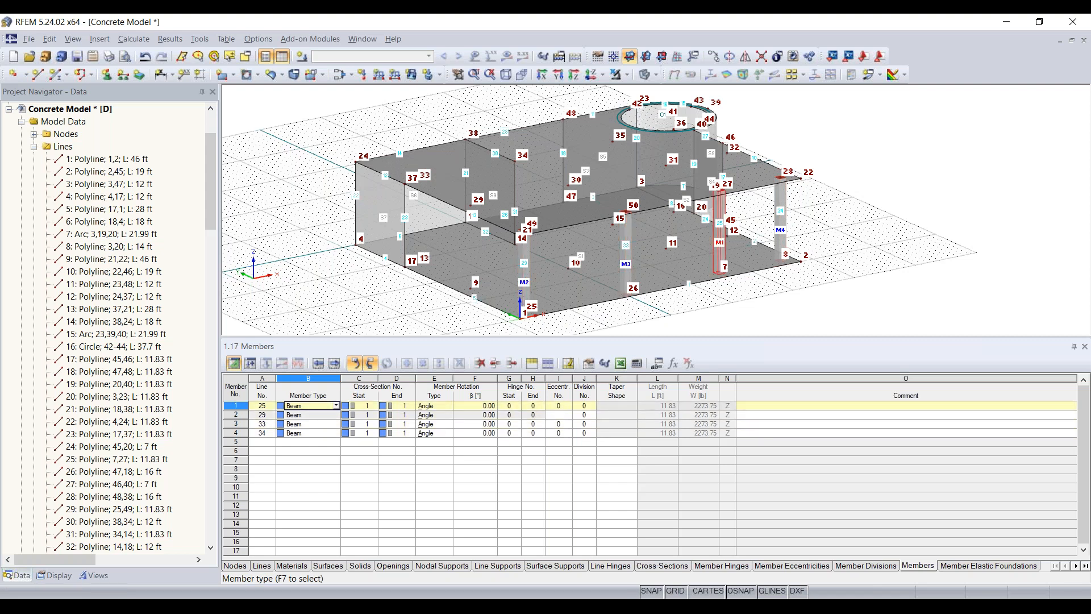
left_click(336, 406)
left_click(335, 407)
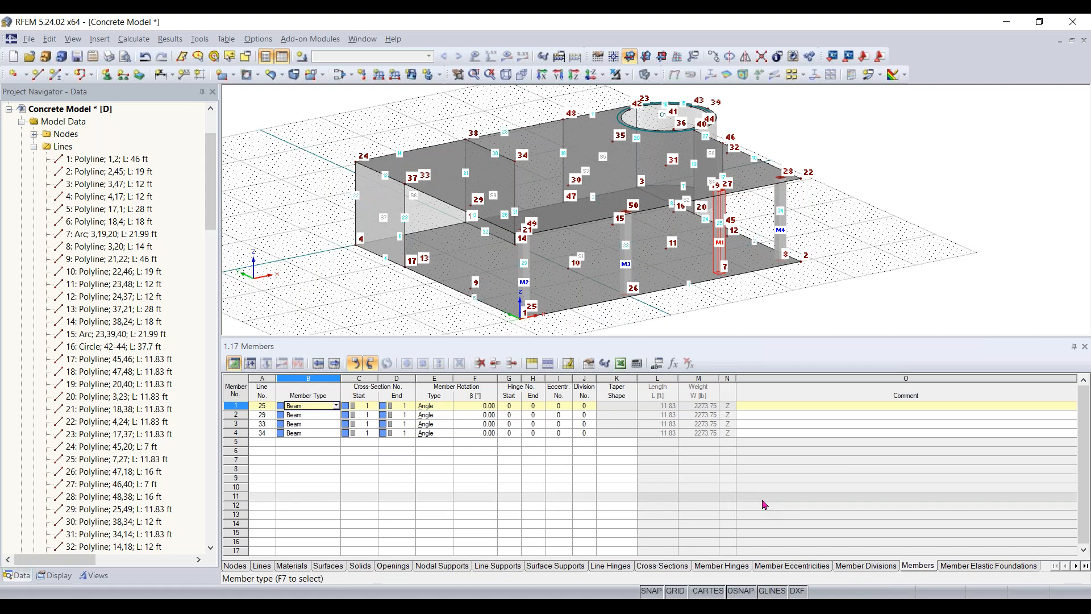
- Look through the Line Supports, Nodal Supports, Openings, Solids, Surfaces and Nodes tables
left_click(508, 566)
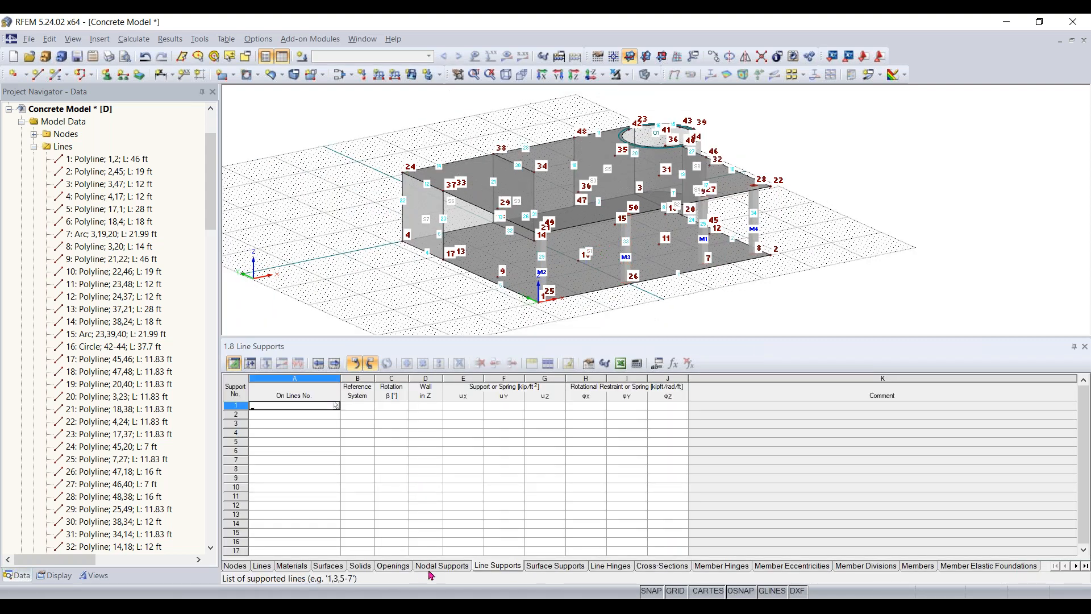
left_click(441, 566)
left_click(393, 566)
left_click(361, 567)
left_click(328, 566)
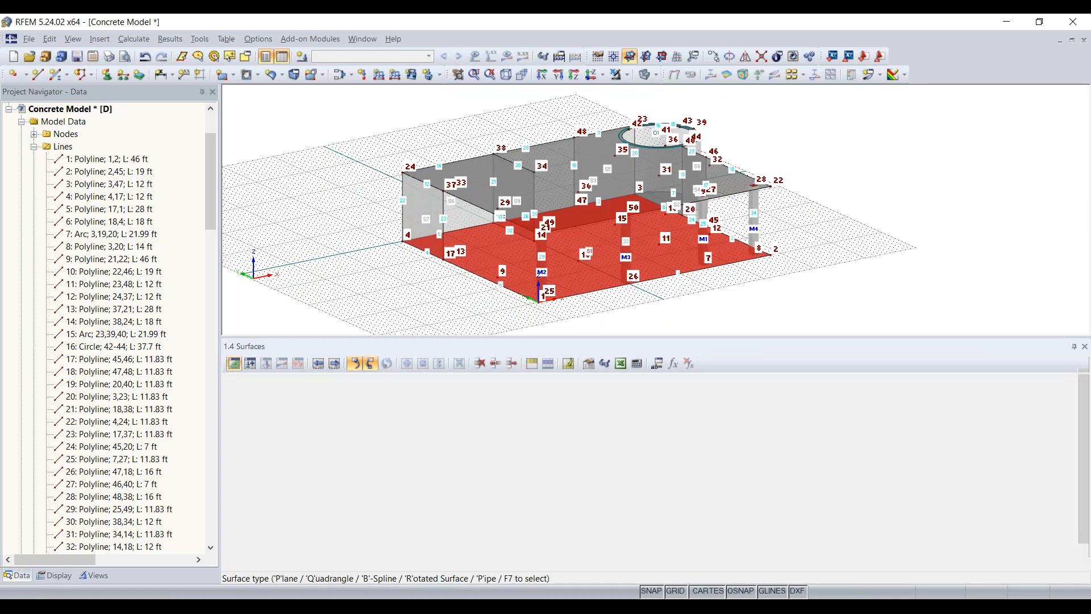
left_click(242, 566)
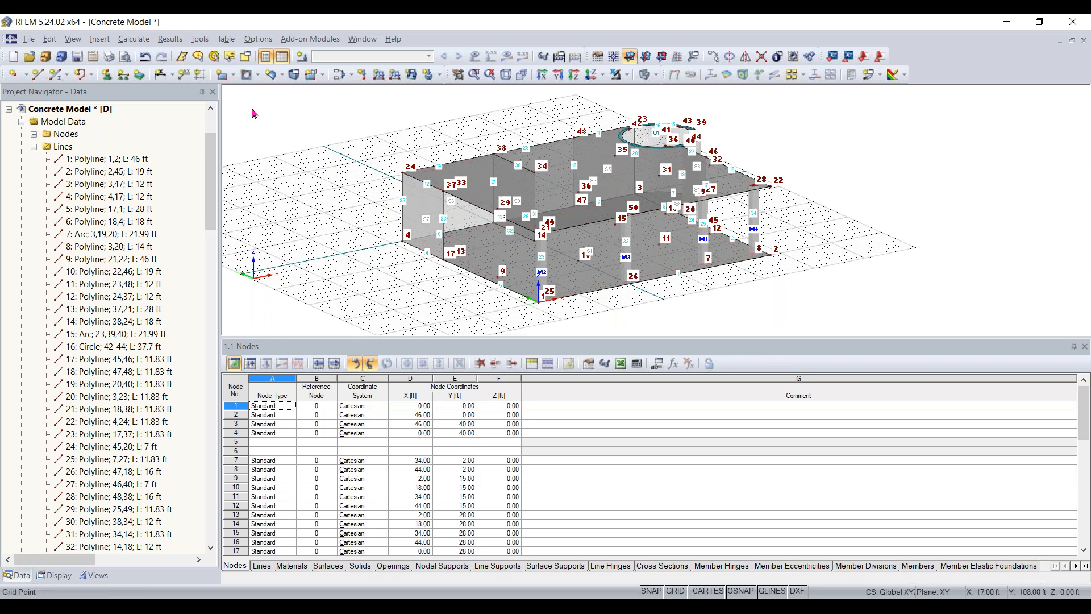
- Hide the data tables so the concrete model fills the work area
left_click(282, 56)
middle_click_drag(626, 342, 609, 401)
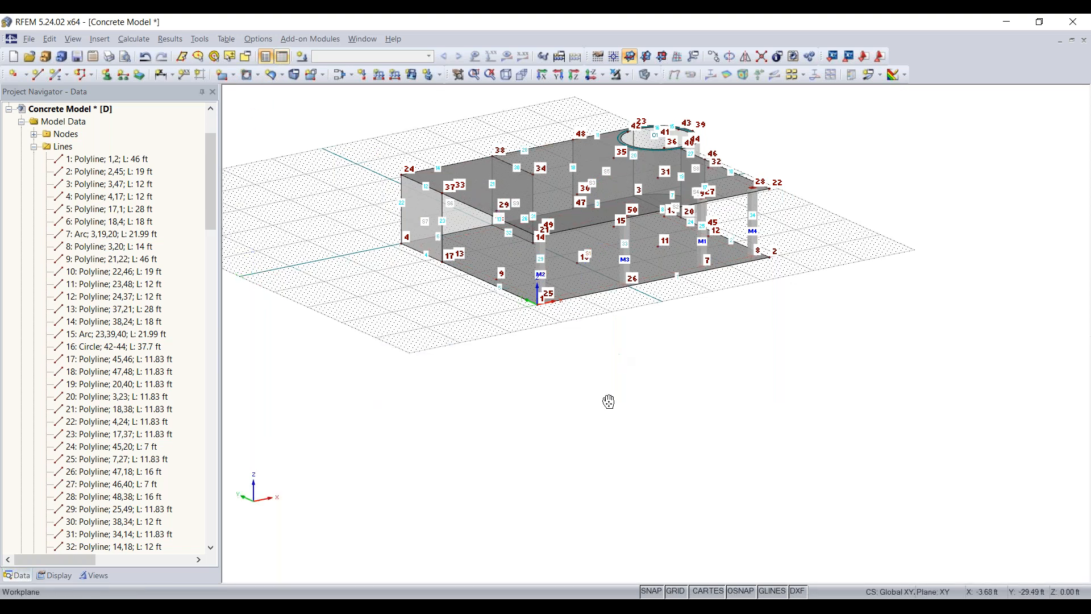
scroll(584, 365, "up", 2)
middle_click_drag(585, 365, 636, 431)
scroll(574, 367, "up", 1)
scroll(613, 369, "up", 1)
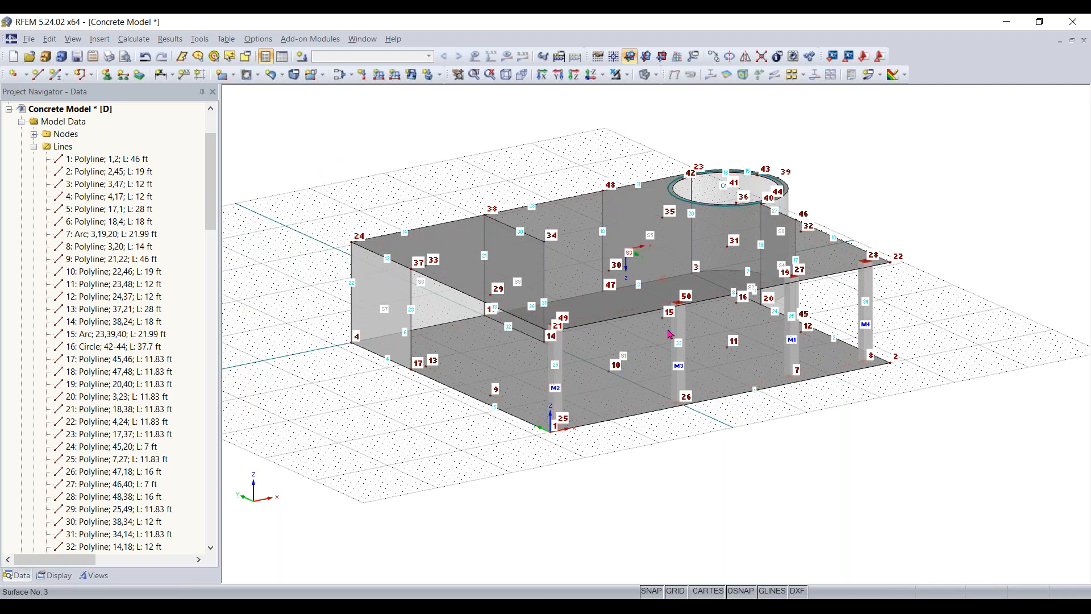
- Use Special Selection to select all members with the Rectangle 14/14, Concrete f'c = 4000 psi cross-section
left_click(246, 59)
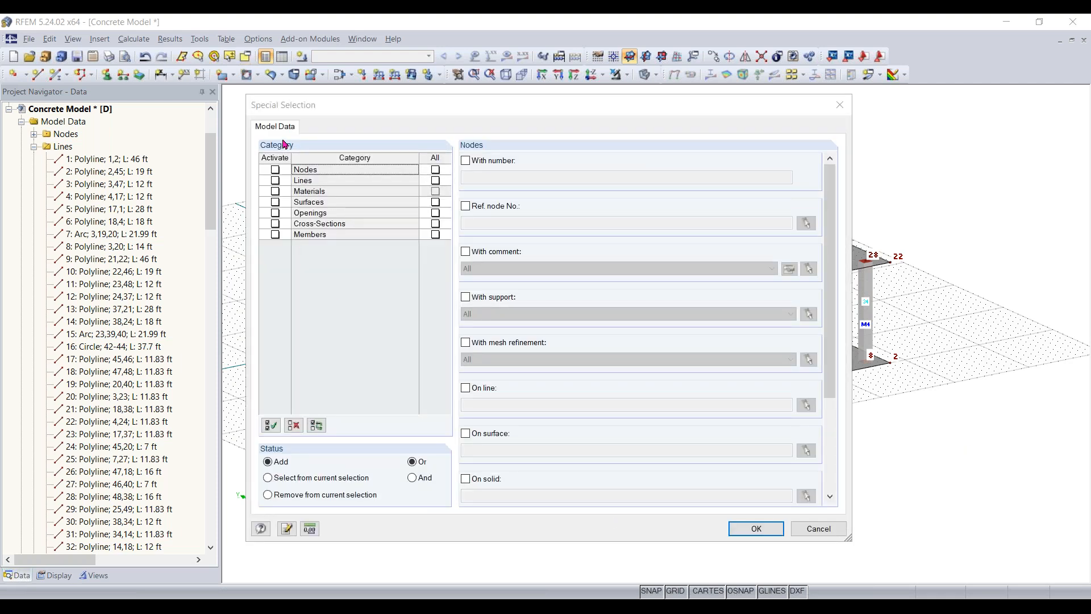
left_click(275, 236)
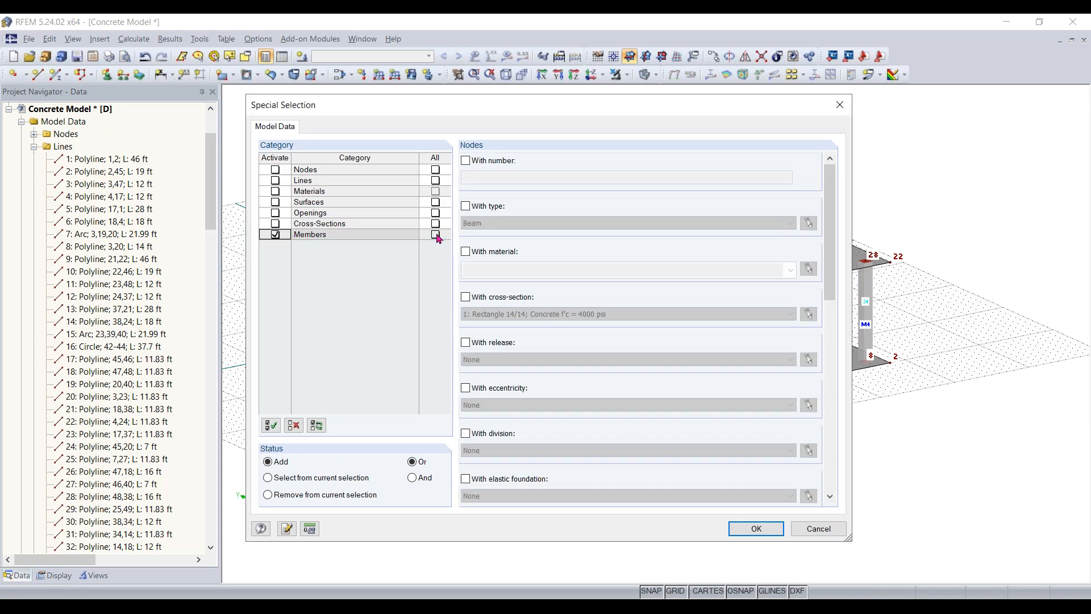
left_click(435, 235)
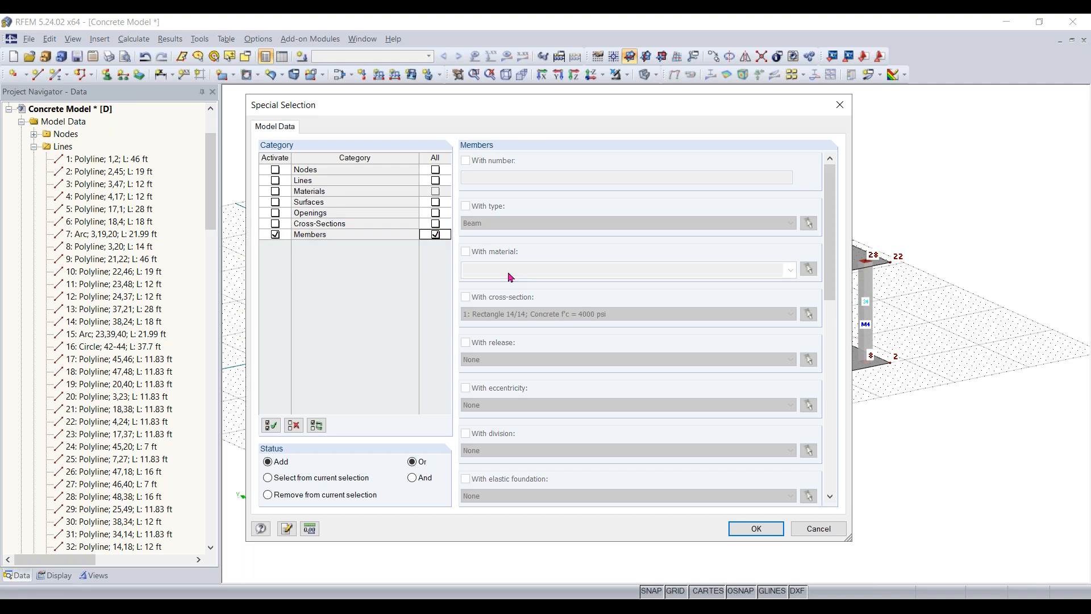
left_click(437, 234)
left_click(276, 235)
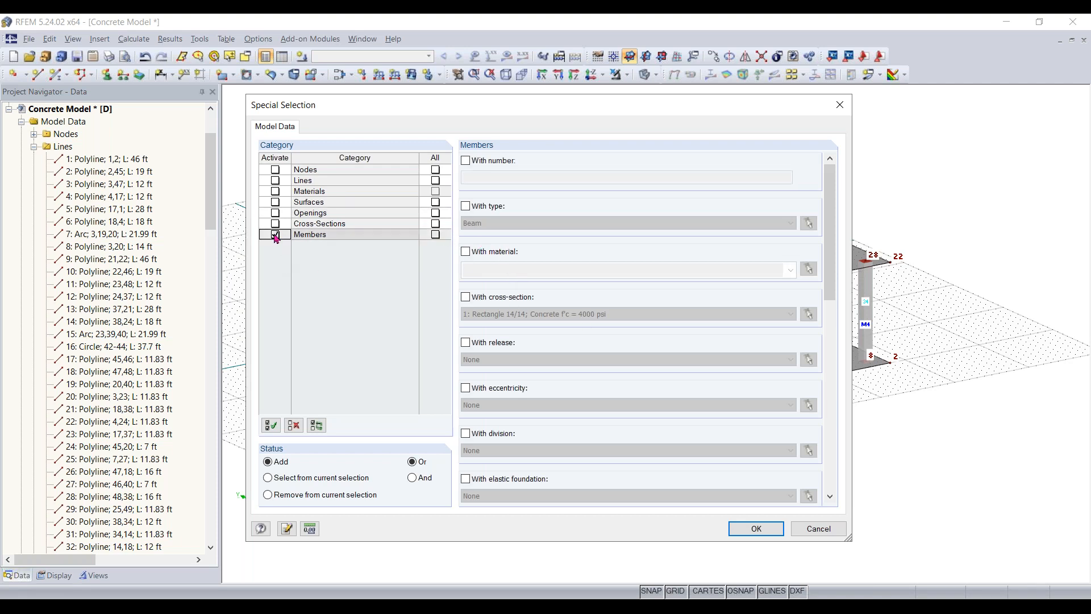
left_click(489, 299)
left_click(534, 314)
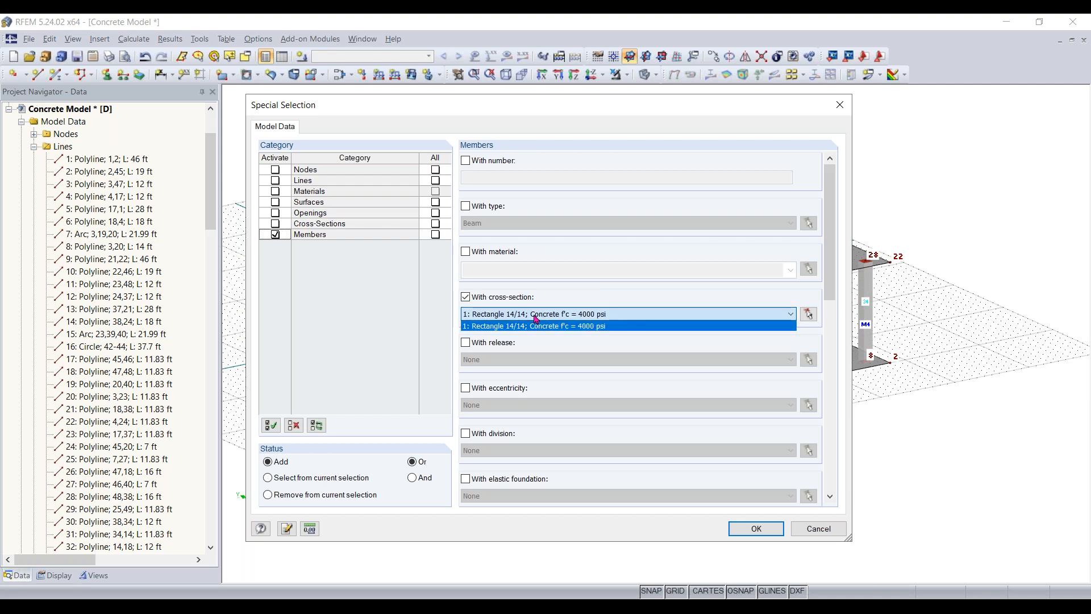
left_click(552, 324)
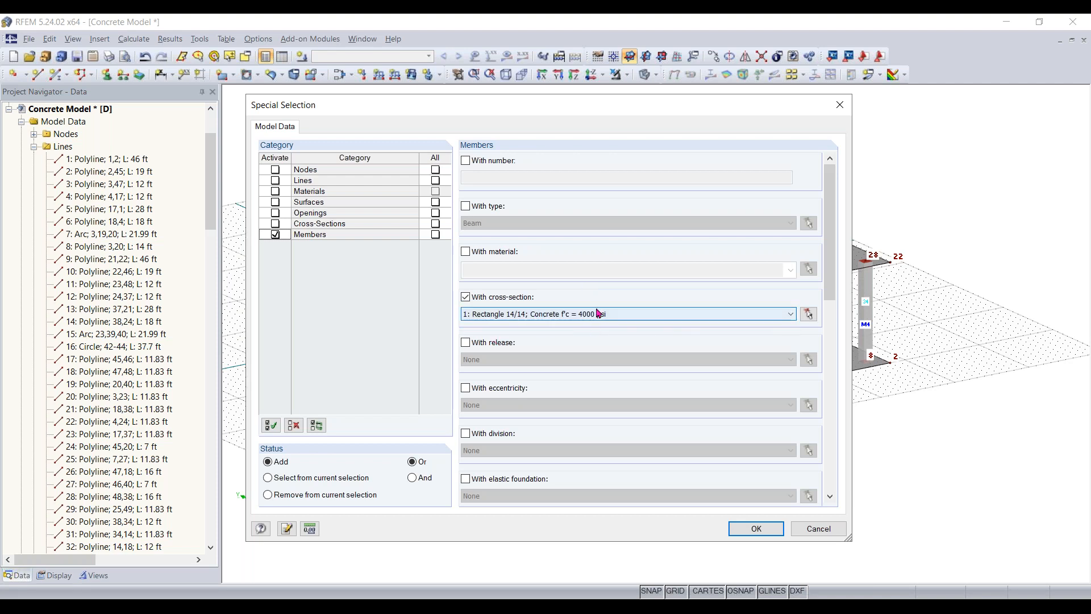
left_click(757, 530)
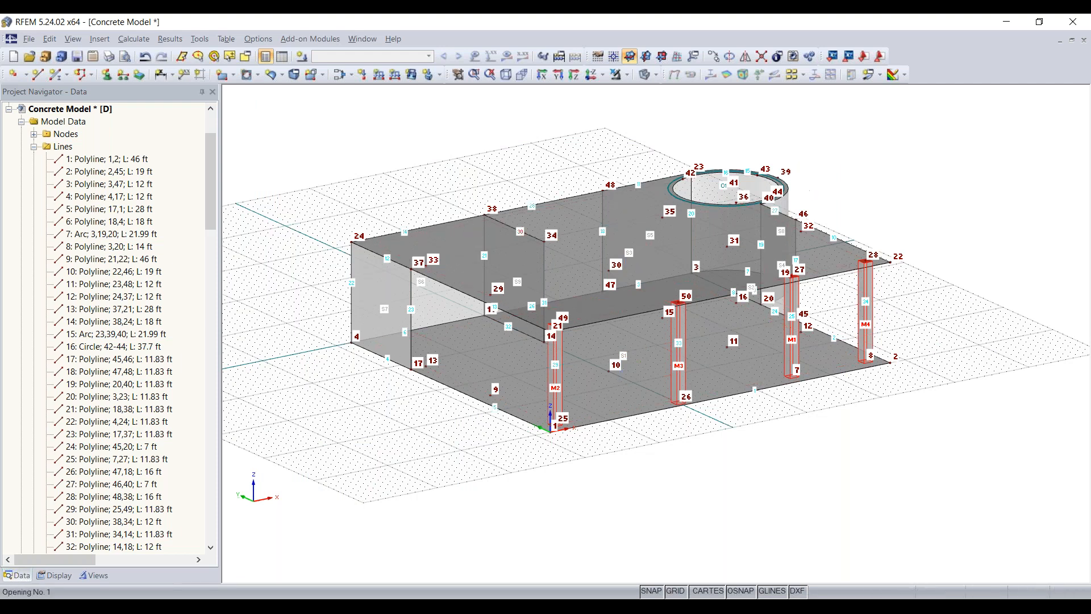
- Try to move the four selected columns from node 26 to node 10, and undo the move
scroll(563, 420, "up", 1)
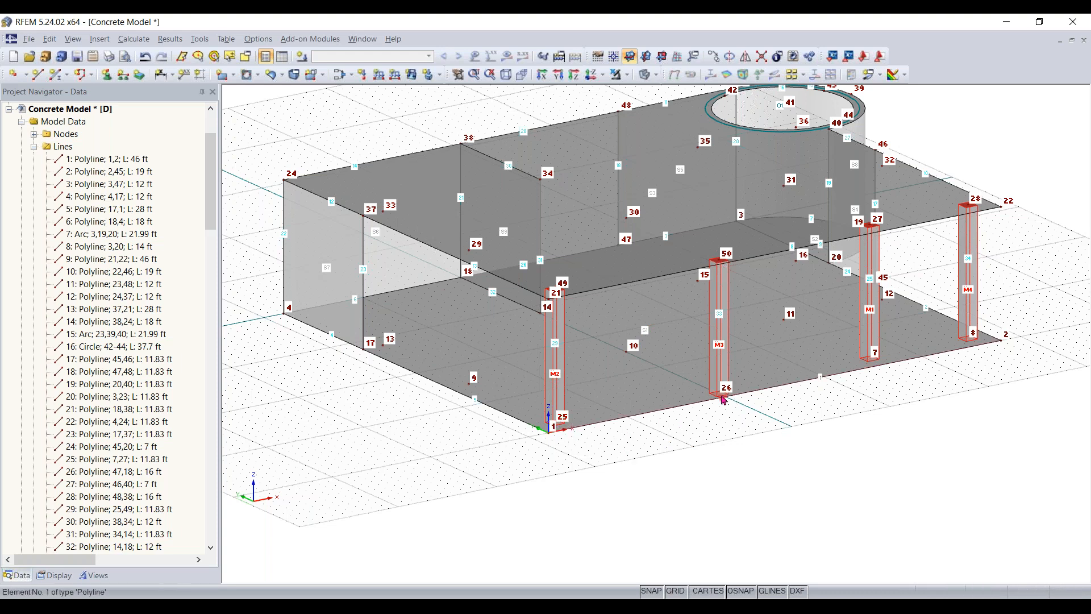
scroll(722, 392, "up", 2)
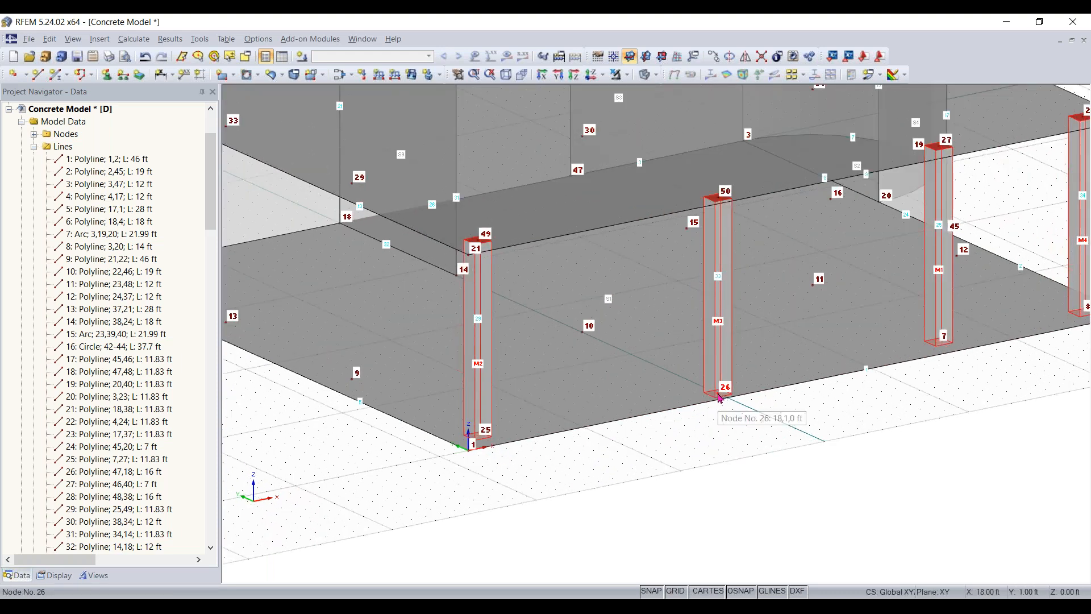
left_click(584, 335)
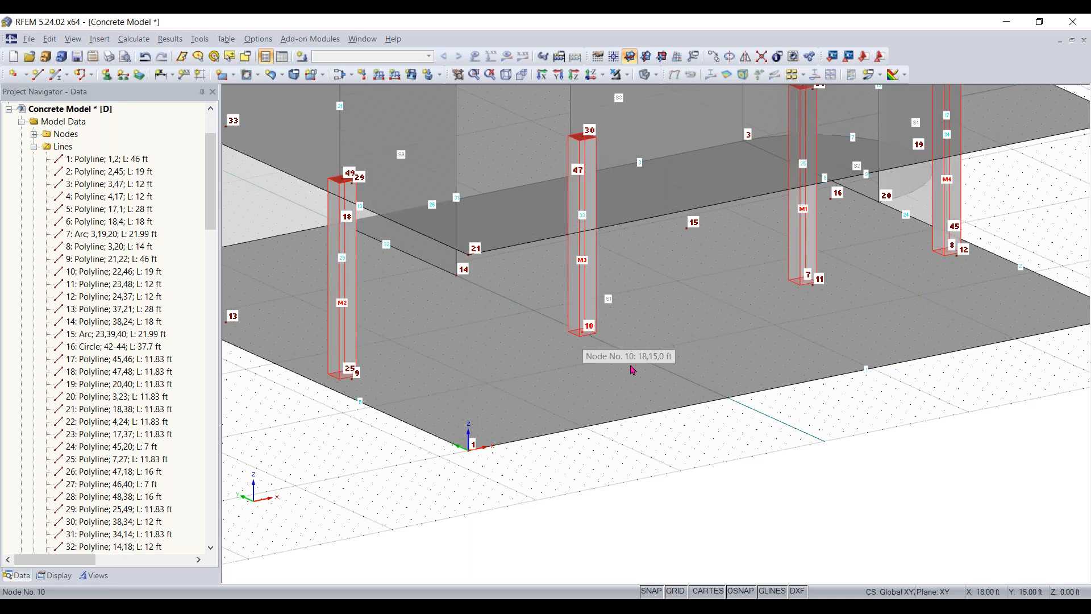
key("ctrl+z")
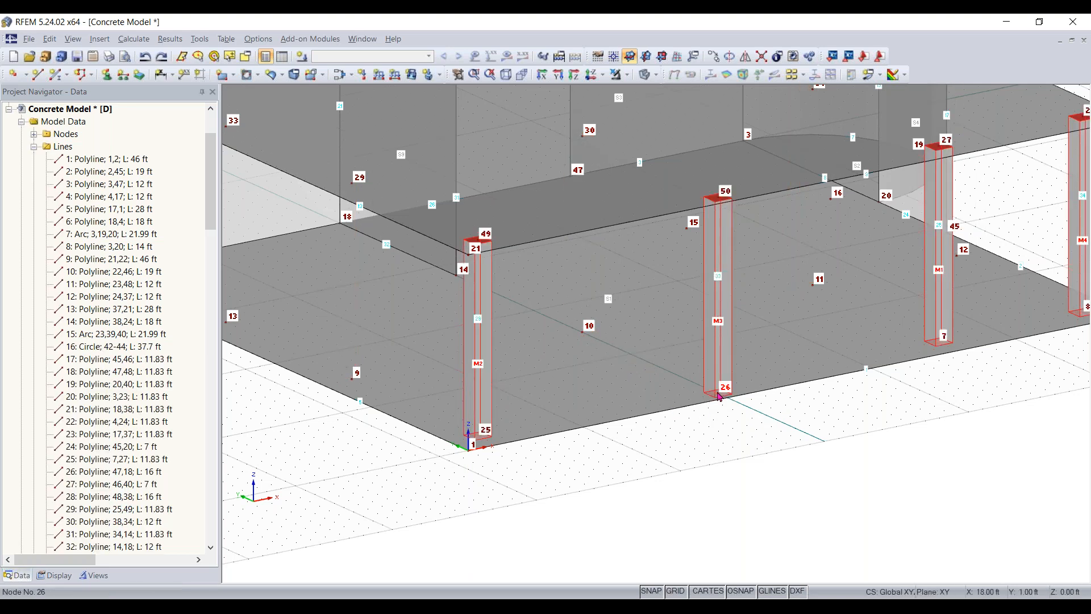
left_click(583, 338)
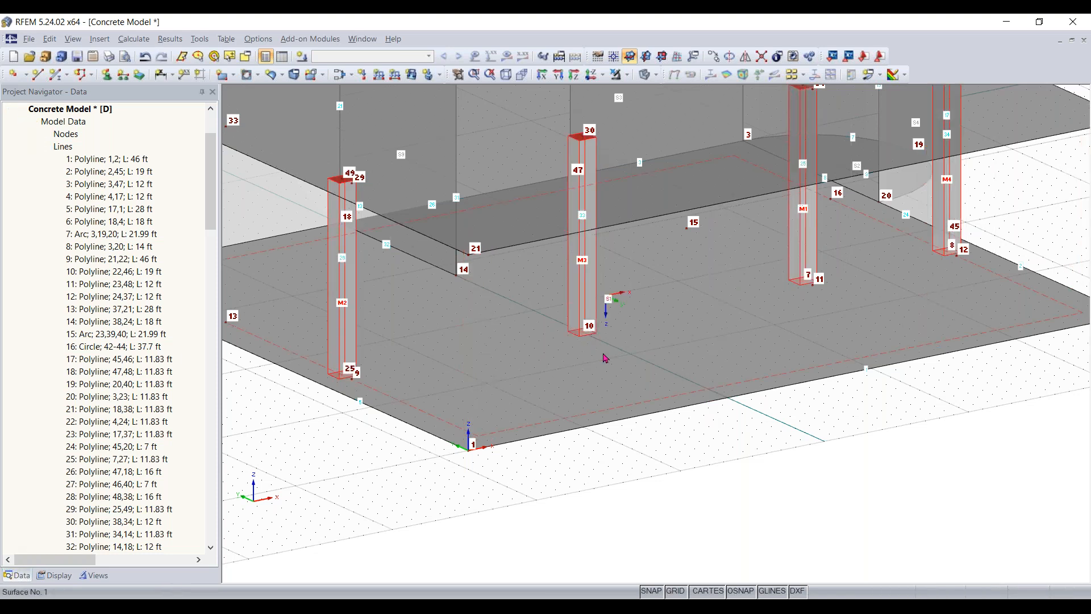
key("ctrl+z")
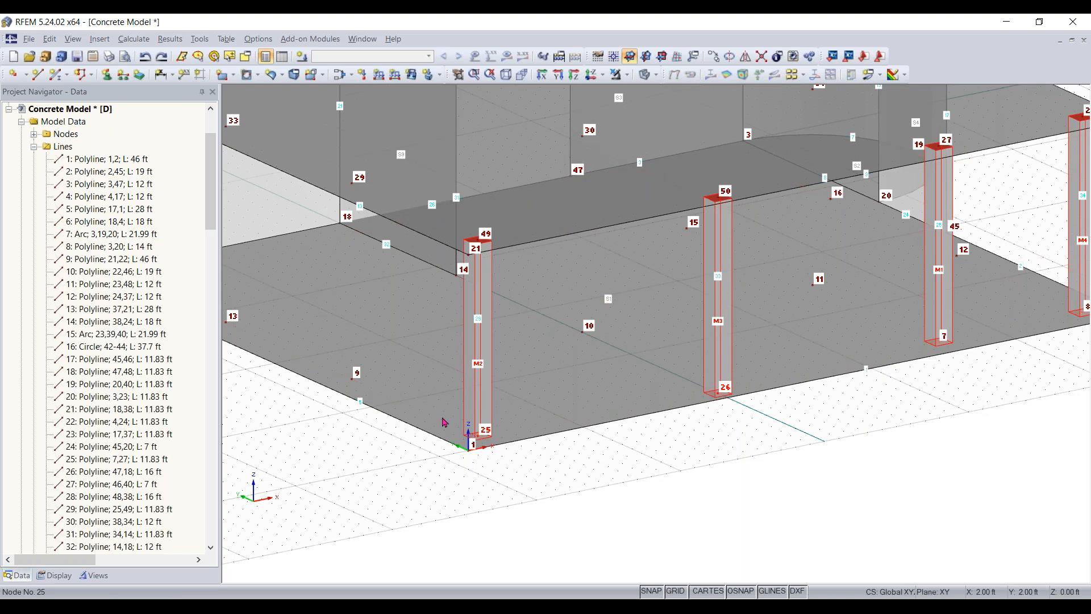
- Copy the four selected front columns to the second row at nodes 9, 10, 11 and 12, and clear the selection
scroll(568, 505, "down", 5)
middle_click_drag(561, 511, 659, 510)
middle_click_drag(872, 457, 455, 506, "ctrl")
right_click(493, 516)
left_click(825, 511)
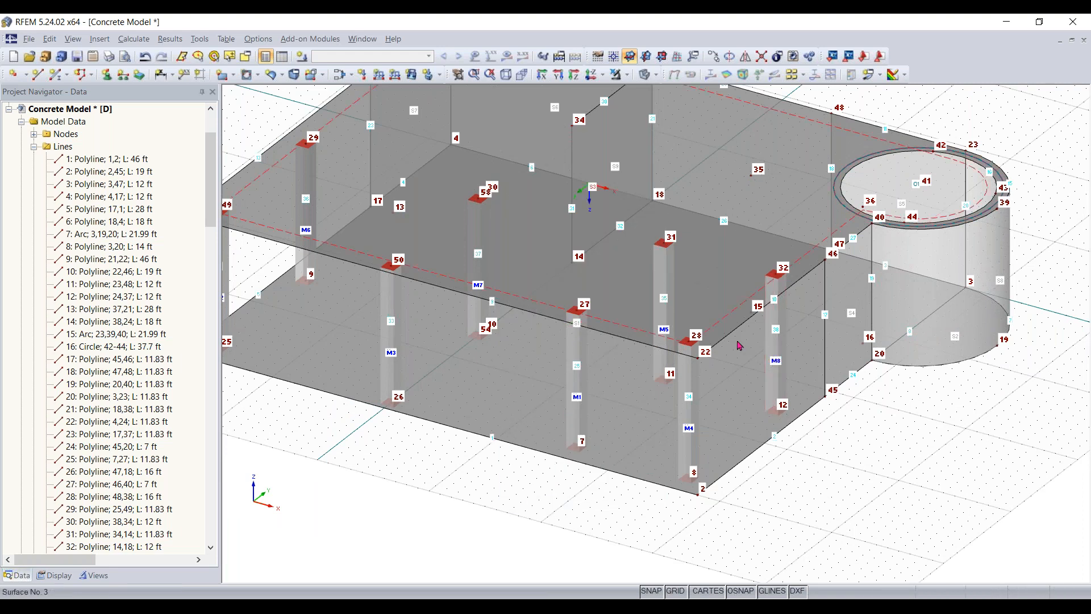
- Try to move the column at node 11 to node 15, and undo the move
scroll(641, 297, "up", 2)
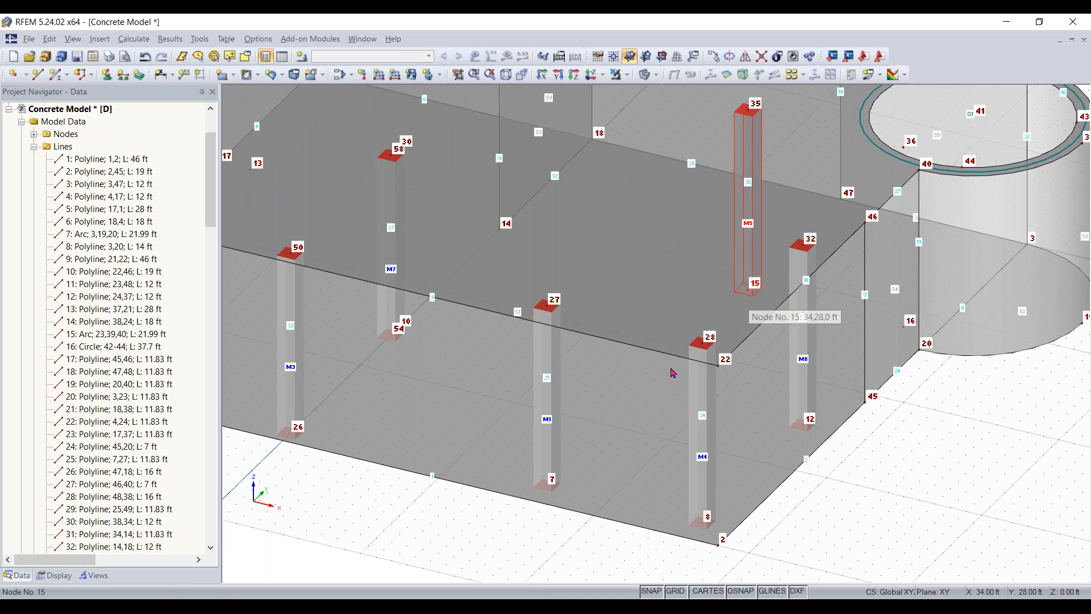
key("ctrl+z")
left_click_drag(646, 371, 742, 317, "ctrl")
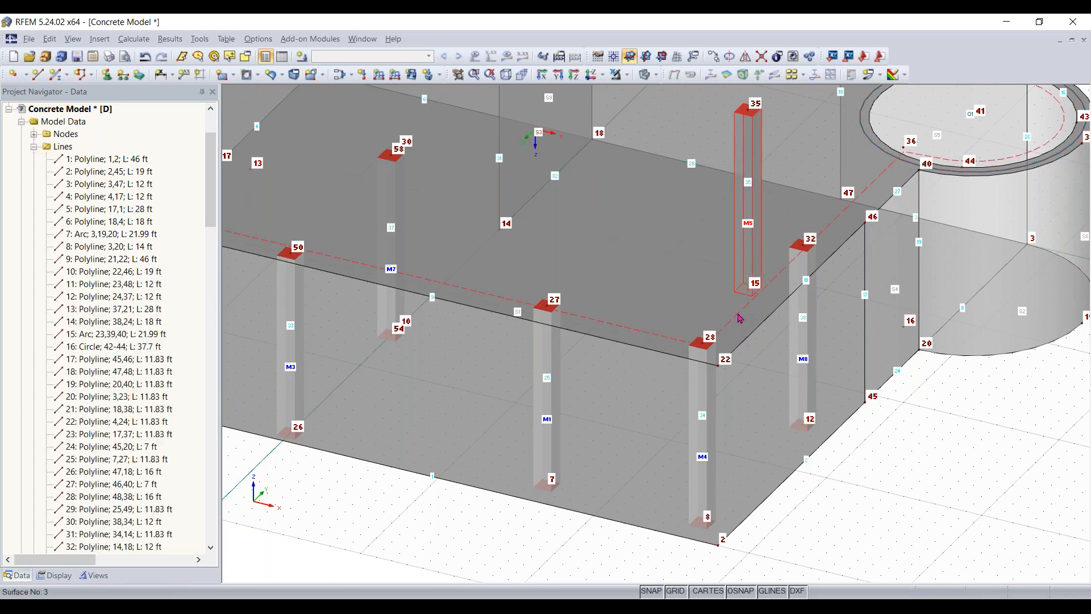
key("ctrl+z")
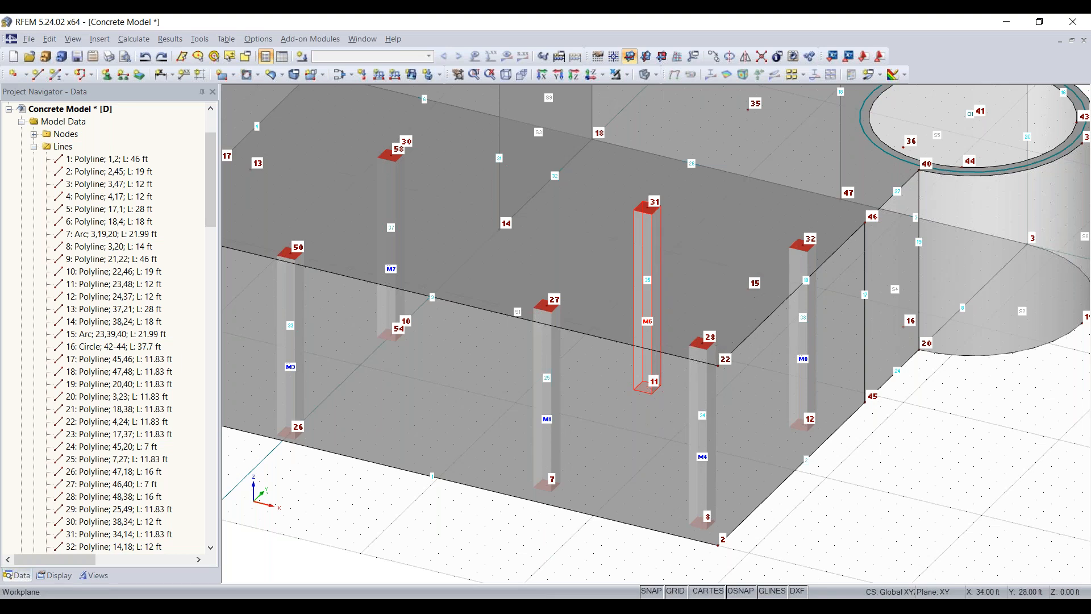
key("ctrl+y")
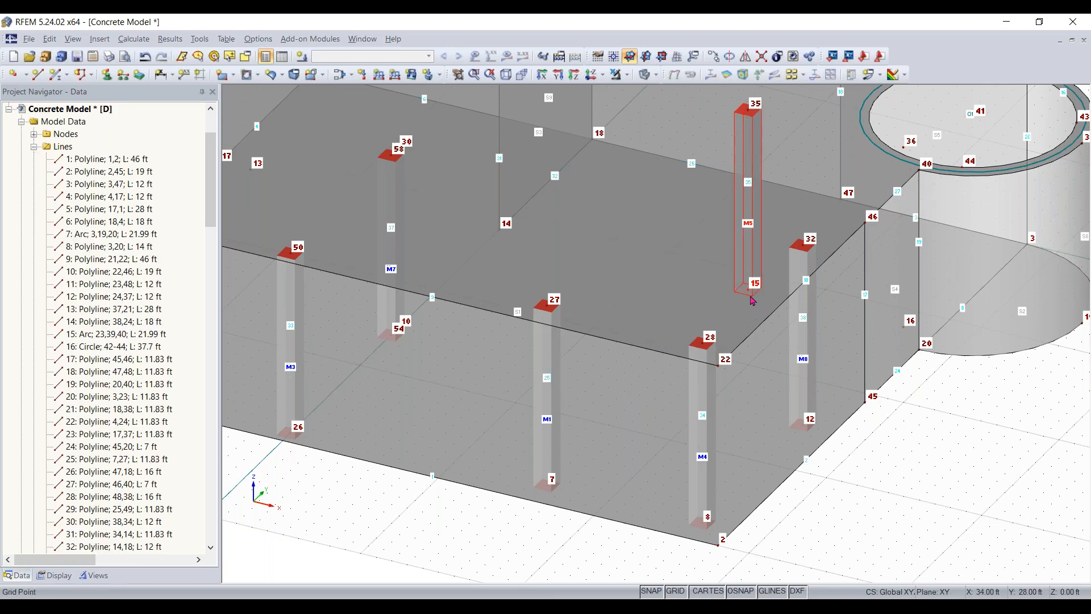
key("ctrl+z")
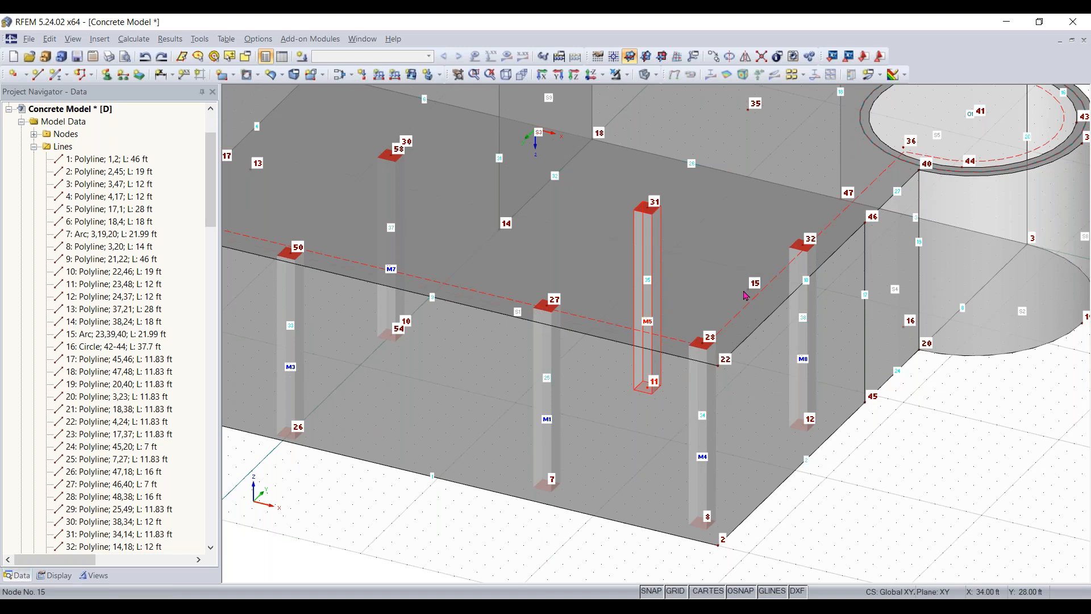
- Paste the column from node 11 with zero offset in X, Y and Z
left_click(748, 290)
key("ctrl+v")
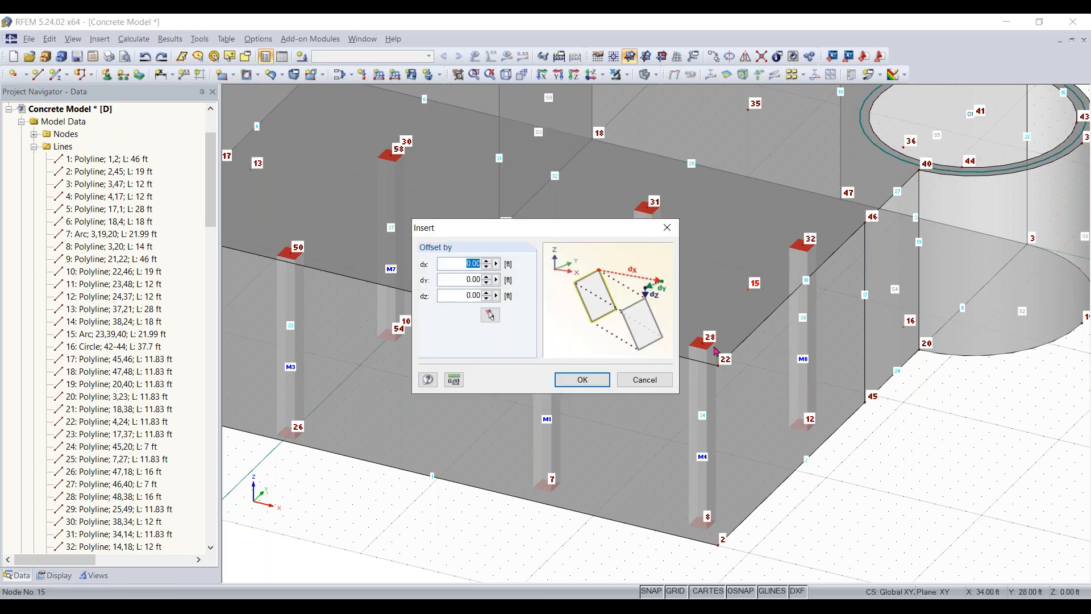
left_click(584, 380)
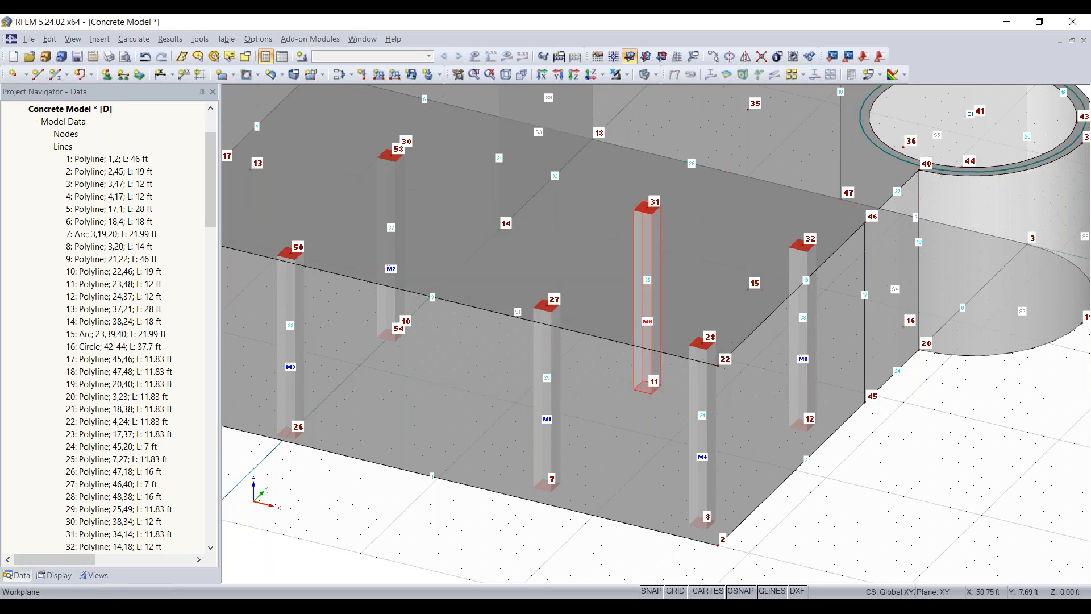
left_click(676, 391)
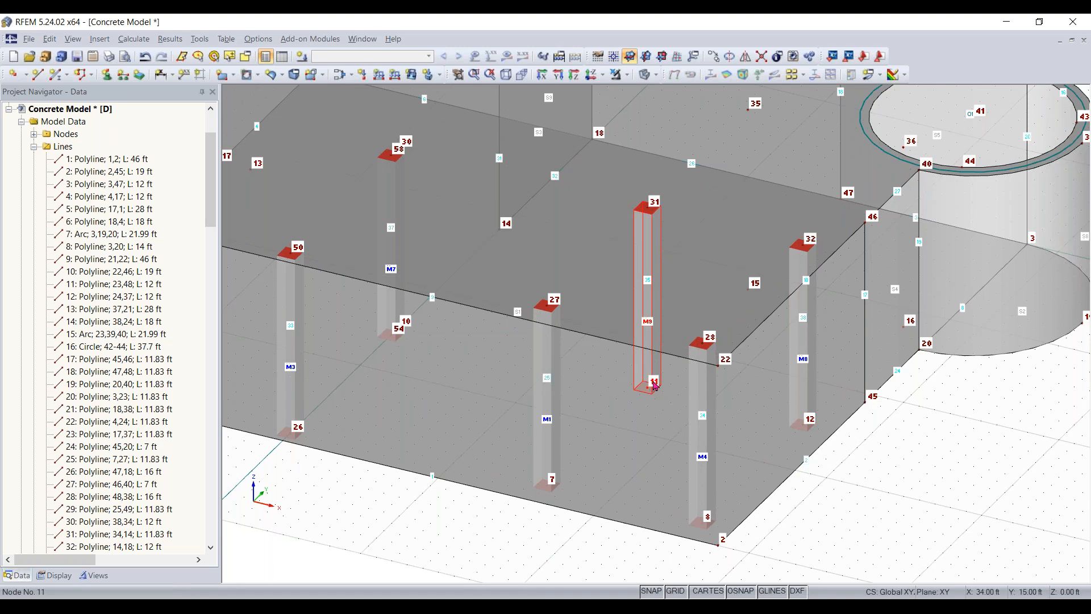
- Try to move the pasted column from node 11 to node 15, and undo the relocation
left_click_drag(648, 387, 748, 289)
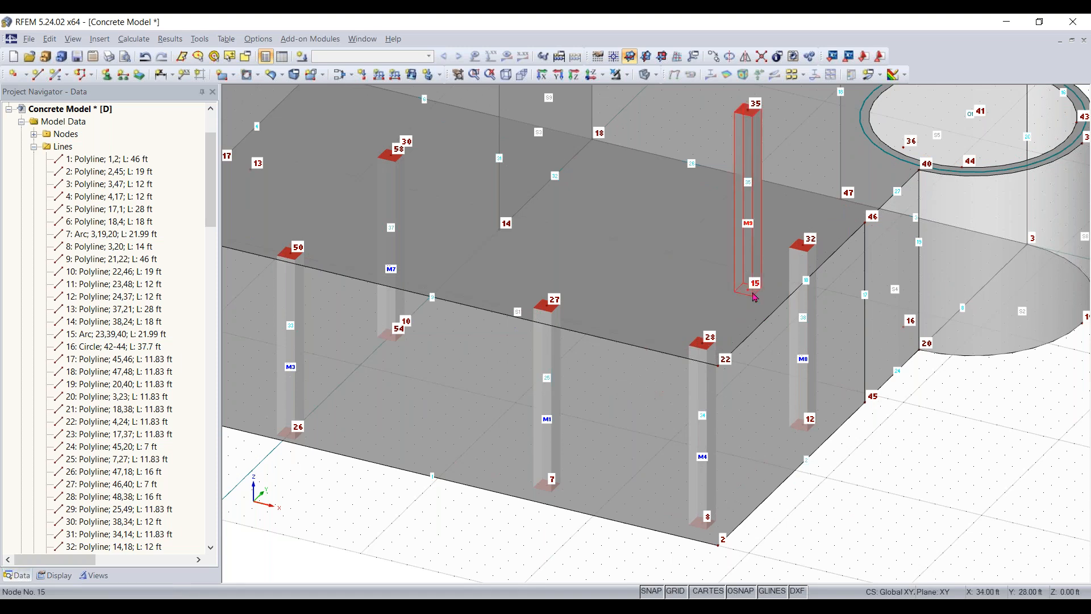
key("ctrl+z")
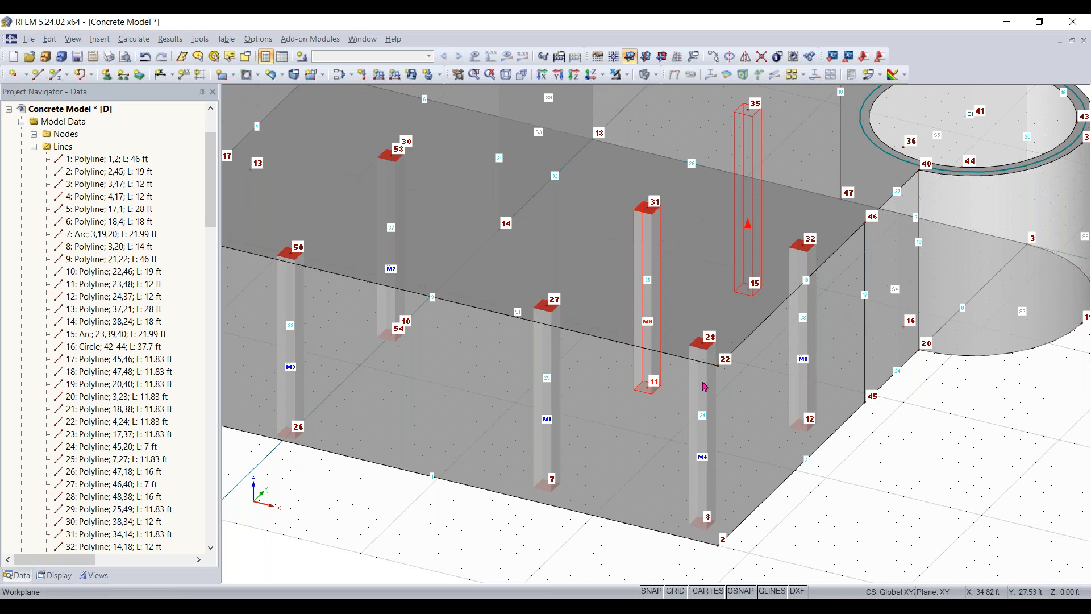
left_click(645, 376)
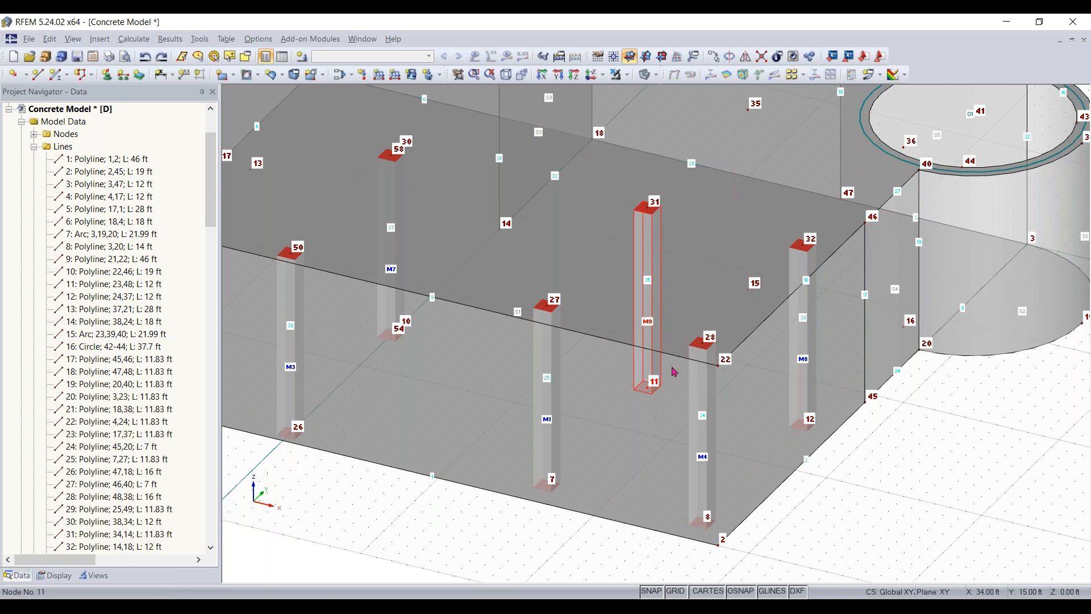
key("ctrl+y")
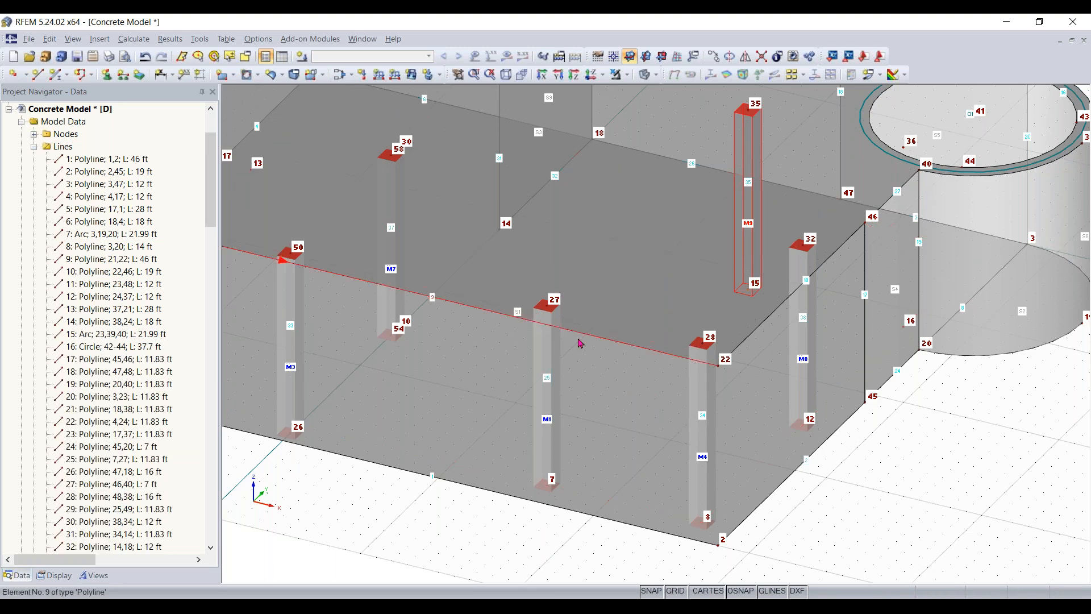
key("ctrl+z")
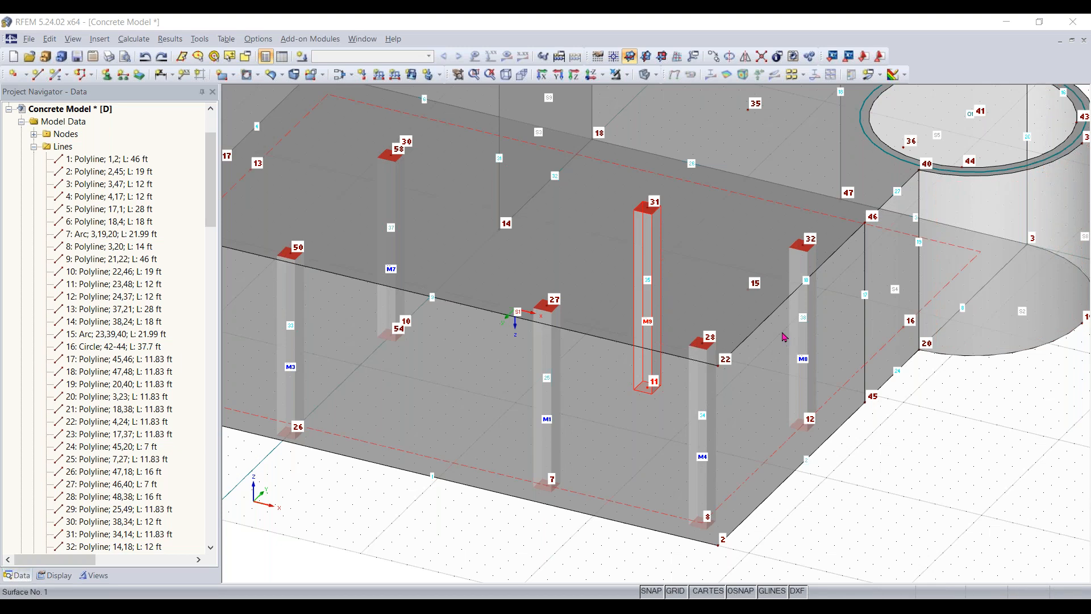
- Add a beam-type member with the Rectangle 14/14 concrete cross-section as a column from node 15 up to node 35
scroll(784, 334, "down", 1)
middle_click_drag(784, 335, 744, 403)
left_click(55, 75)
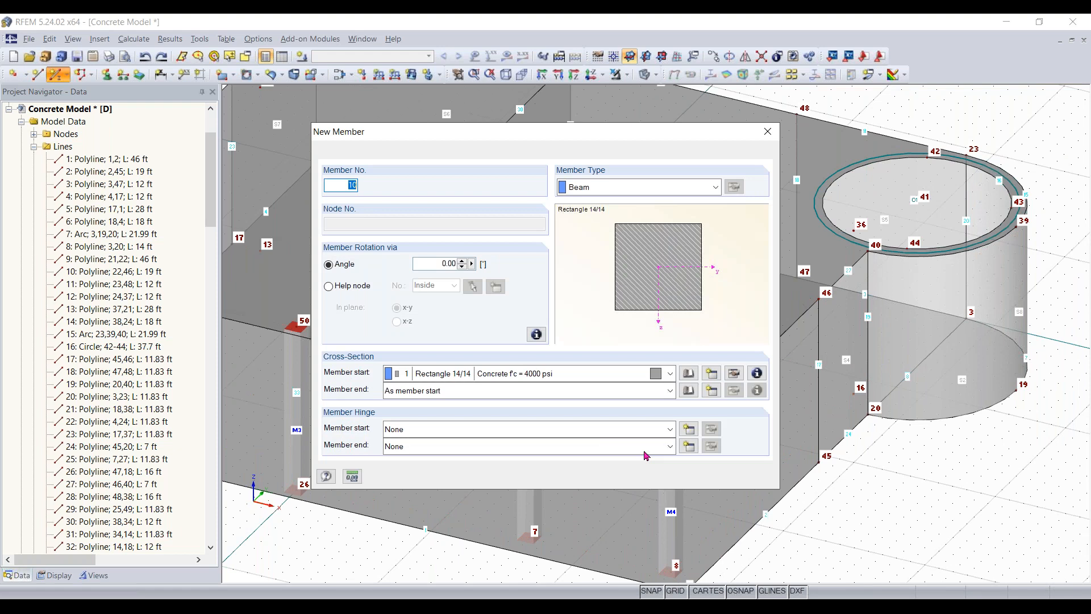
left_click(688, 476)
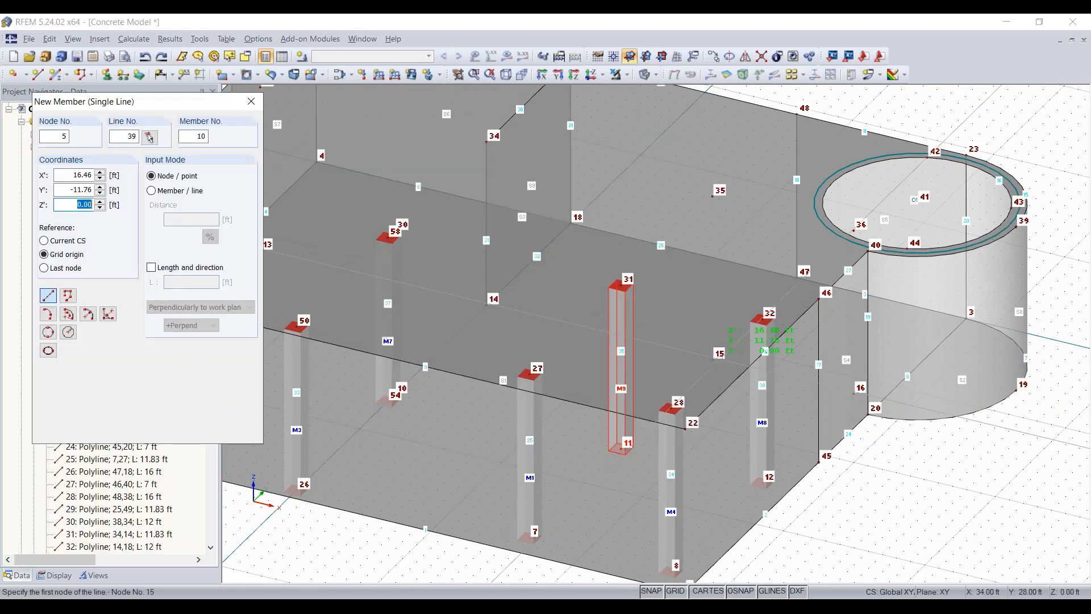
left_click(707, 359)
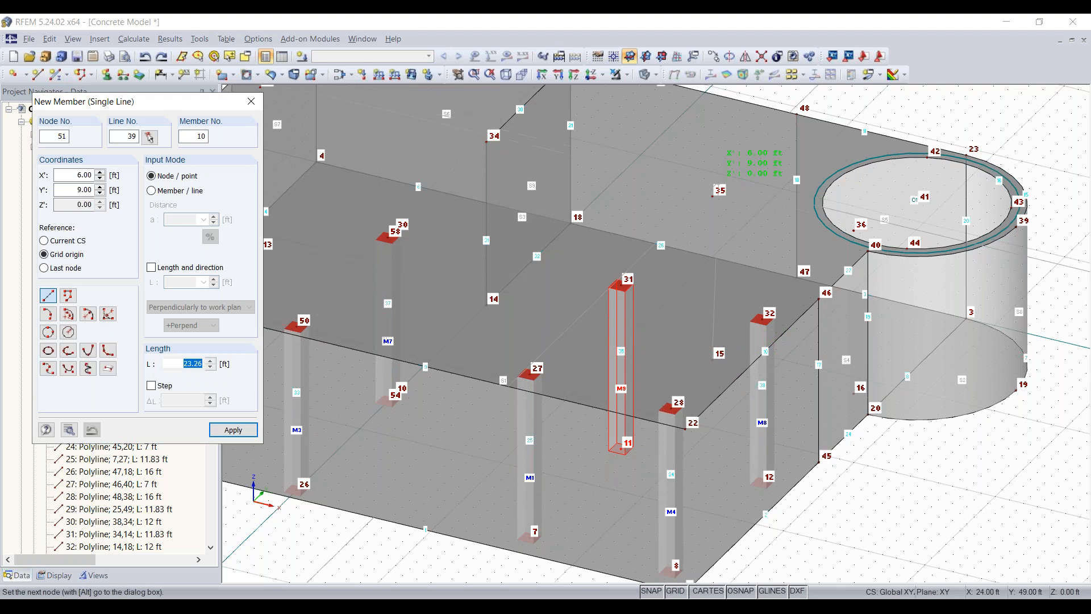
left_click(712, 196)
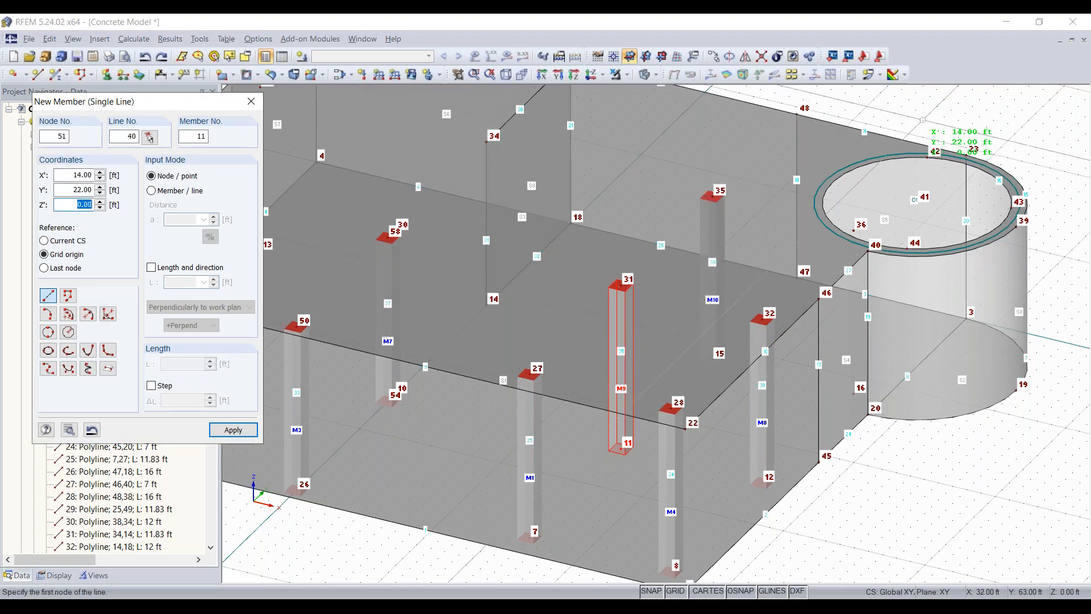
key("Escape")
- Select the lower slab surface beneath the columns
scroll(746, 393, "down", 3)
middle_click_drag(739, 432, 1007, 405, "ctrl")
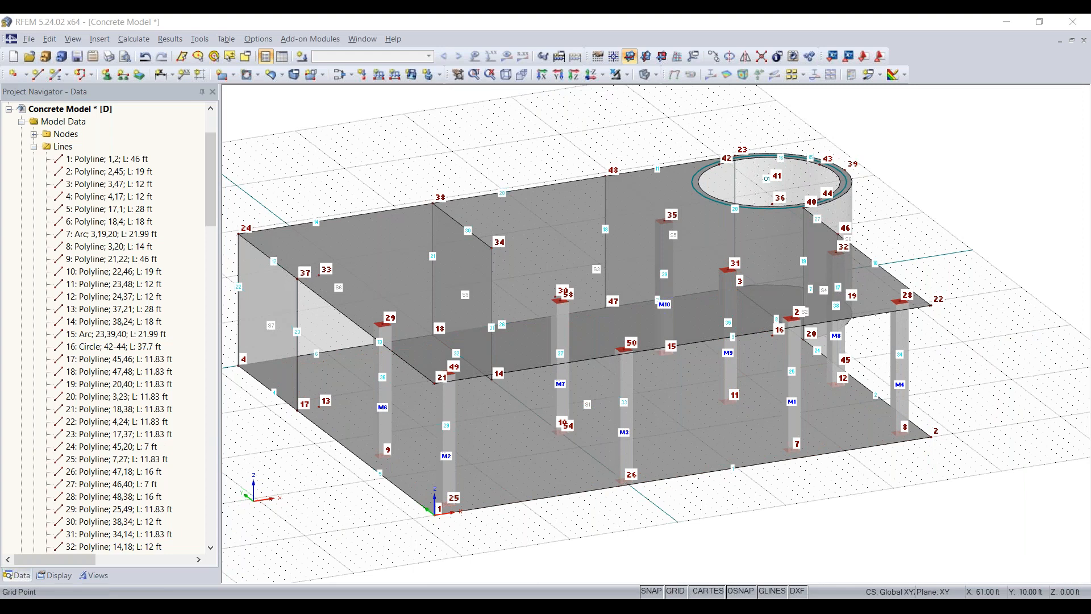
left_click(355, 416)
middle_click_drag(355, 416, 449, 427, "ctrl")
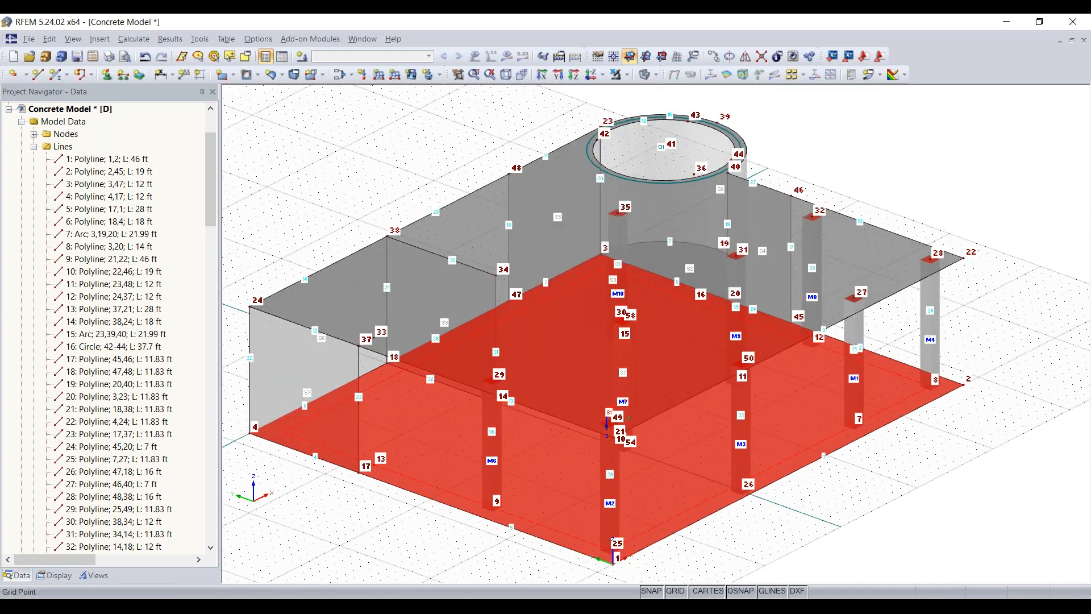
- Start a new single member and create a solid rectangular concrete cross-section 12 in wide and 12 in high for it
left_click(397, 464)
scroll(380, 346, "up", 2)
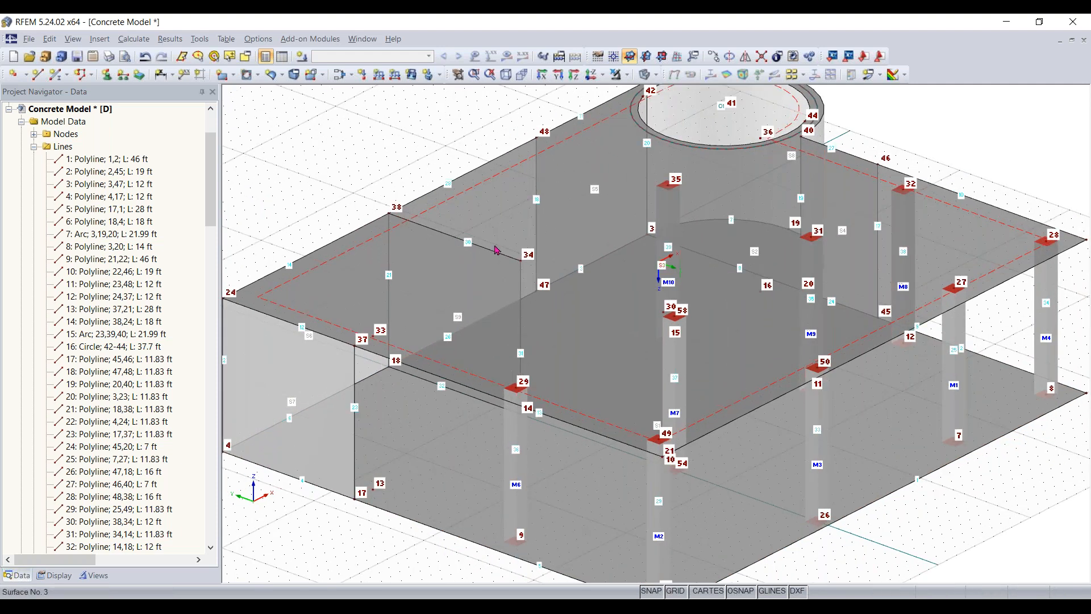
scroll(387, 337, "up", 1)
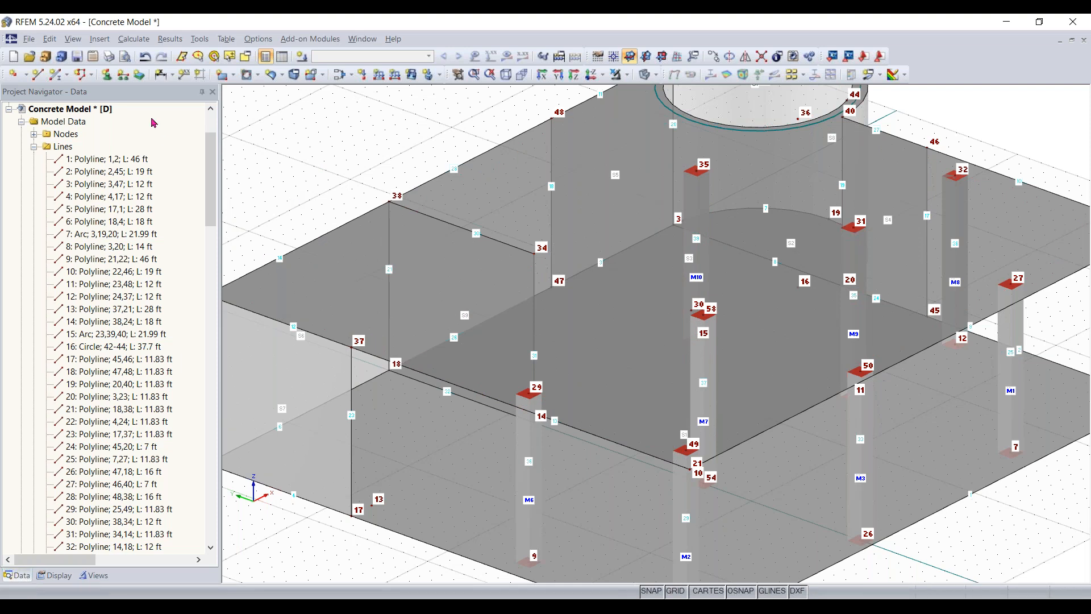
left_click(55, 79)
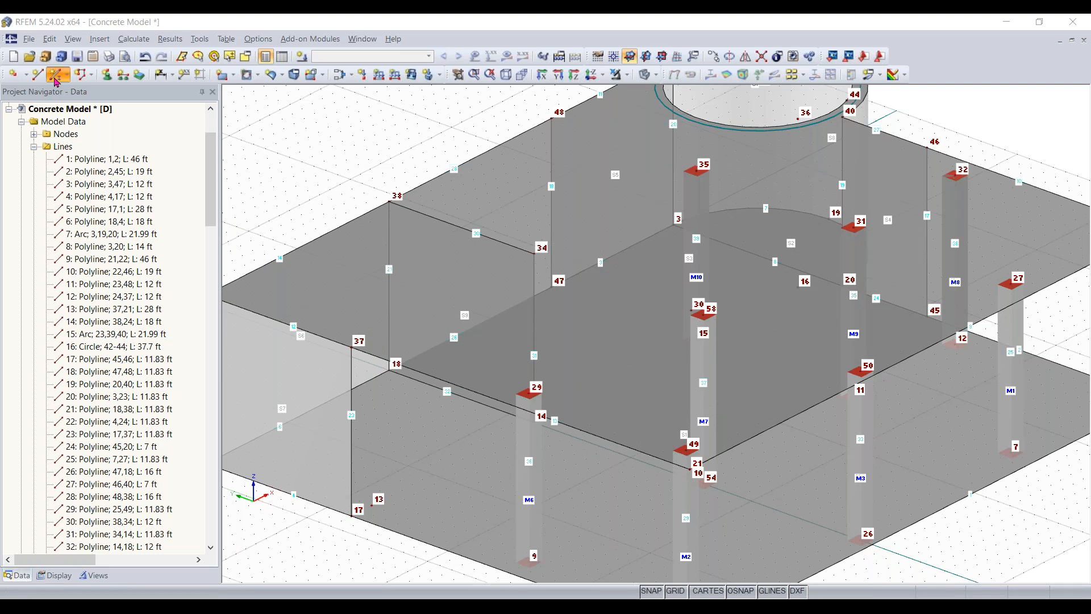
left_click(56, 77)
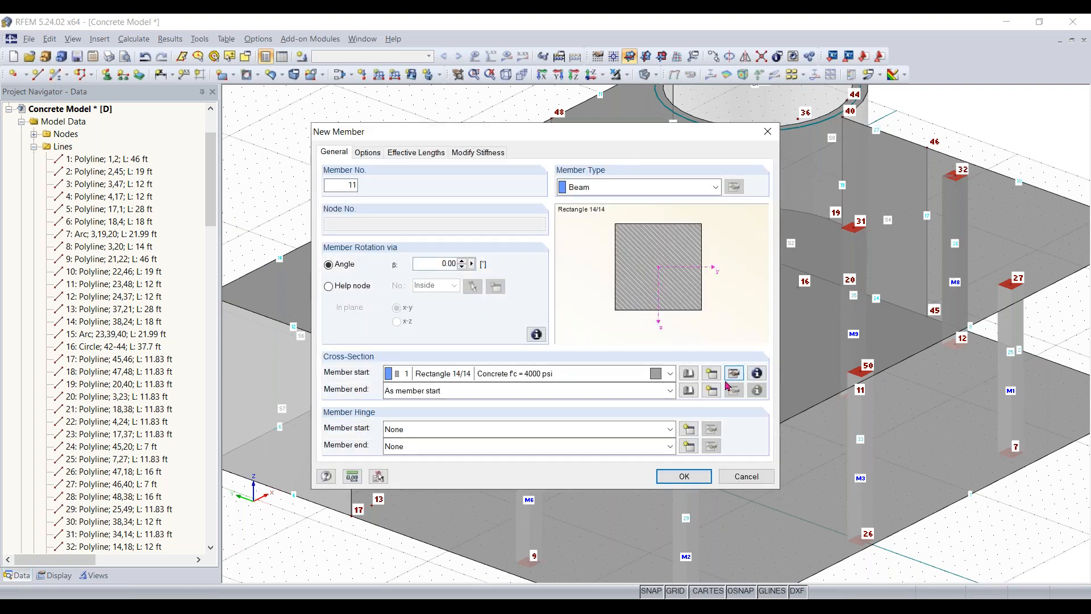
left_click(689, 377)
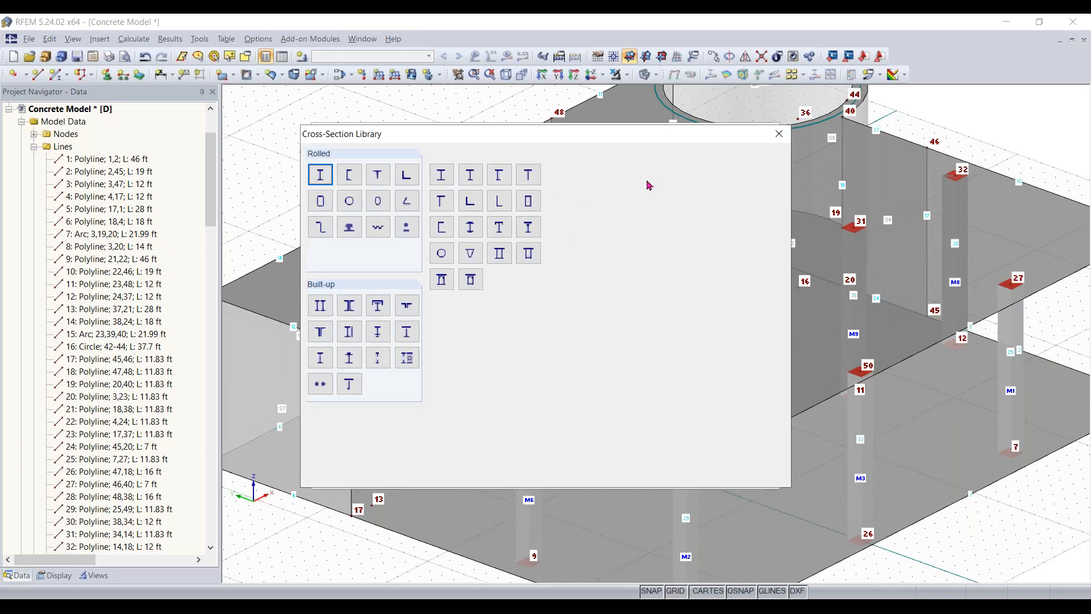
left_click(569, 180)
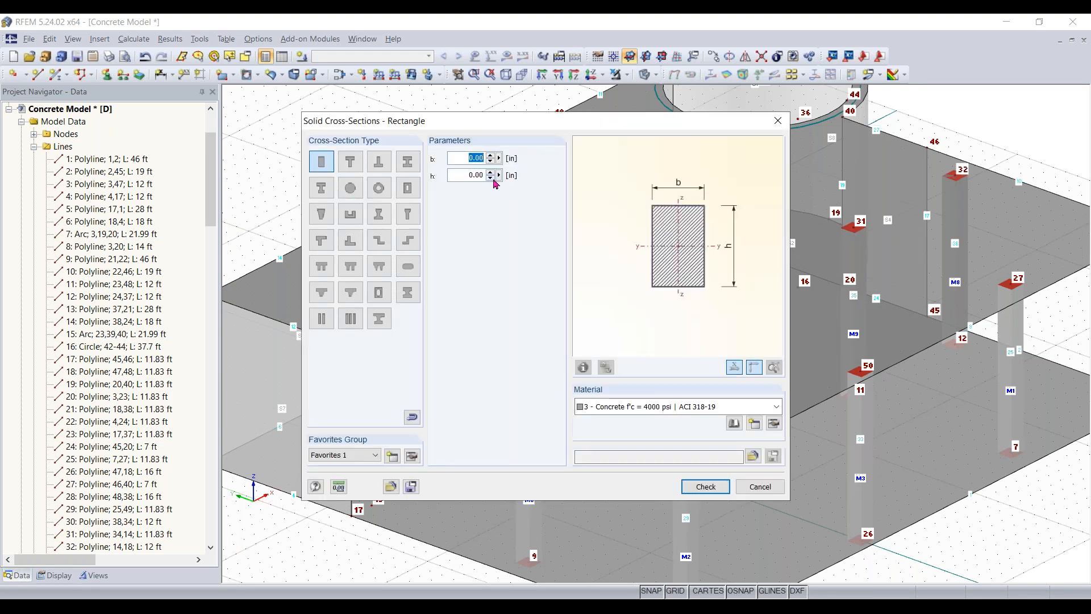
type("12")
key("Tab")
type("12")
key("Return")
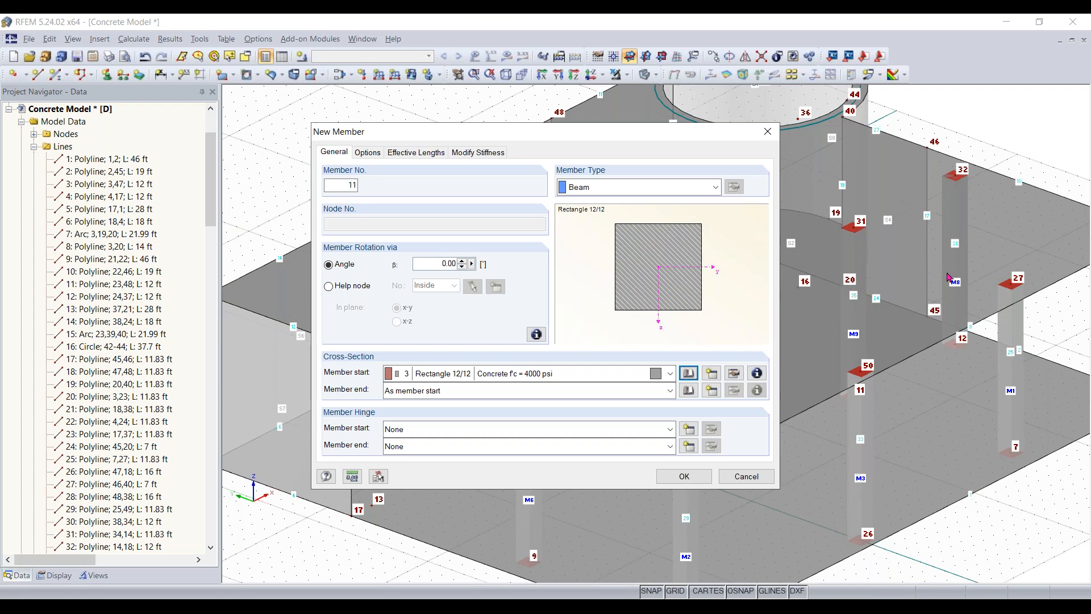
- Set the member type to Rib, positioned on the +z-side of the surface with an integration width of L/8 on both sides
left_click(692, 190)
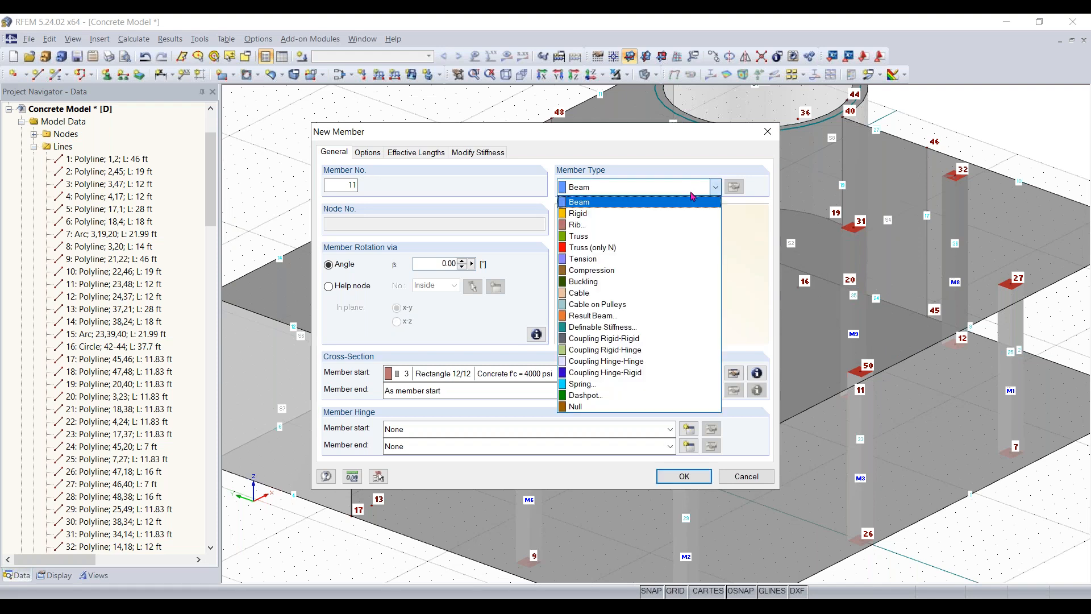
left_click(685, 224)
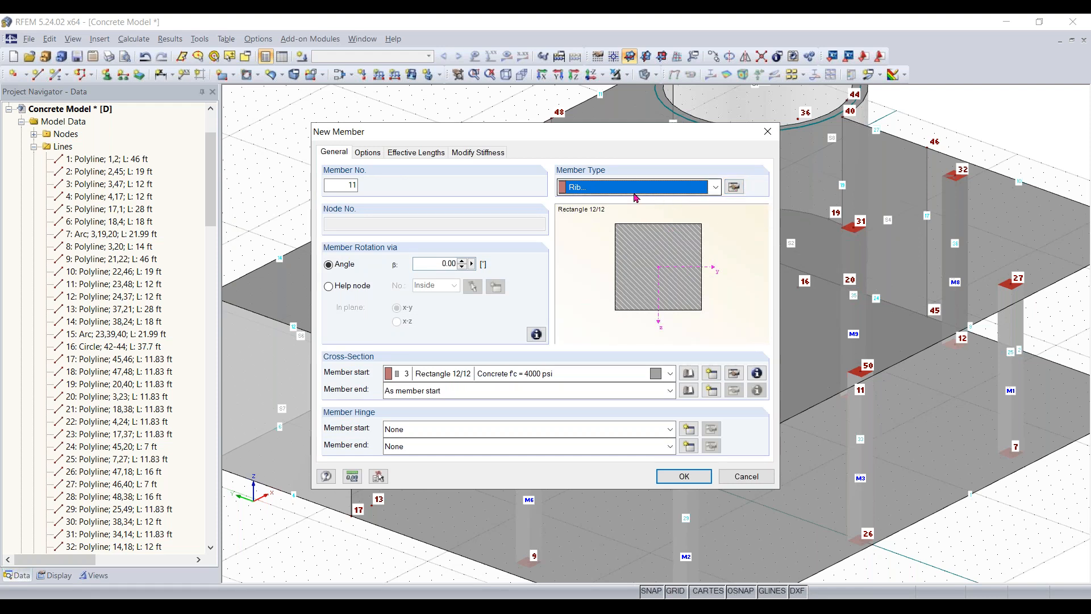
left_click(733, 188)
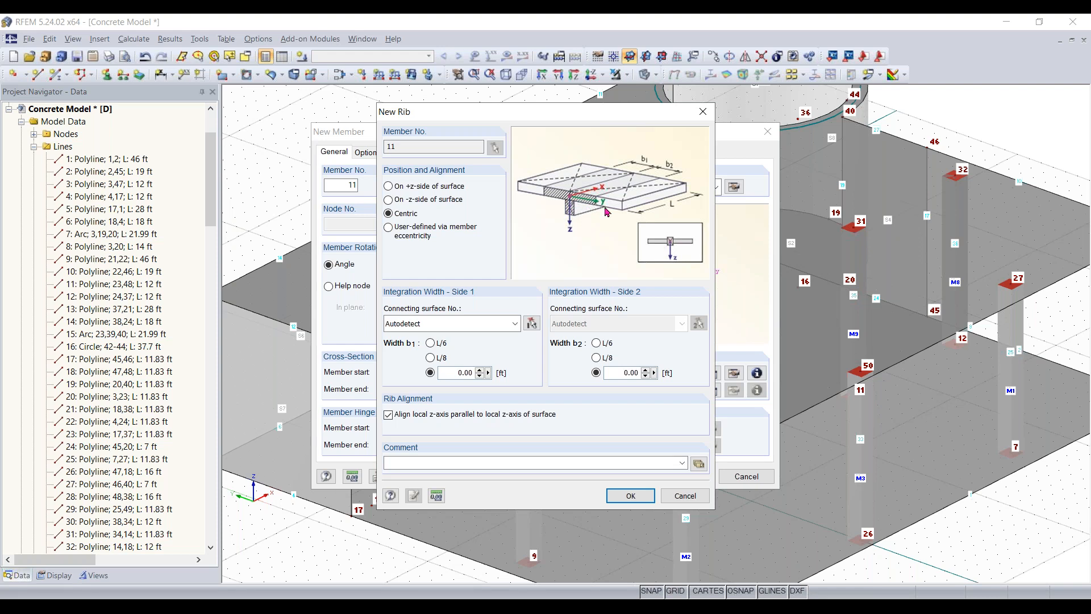
left_click(397, 187)
left_click(420, 202)
left_click(422, 185)
left_click(430, 358)
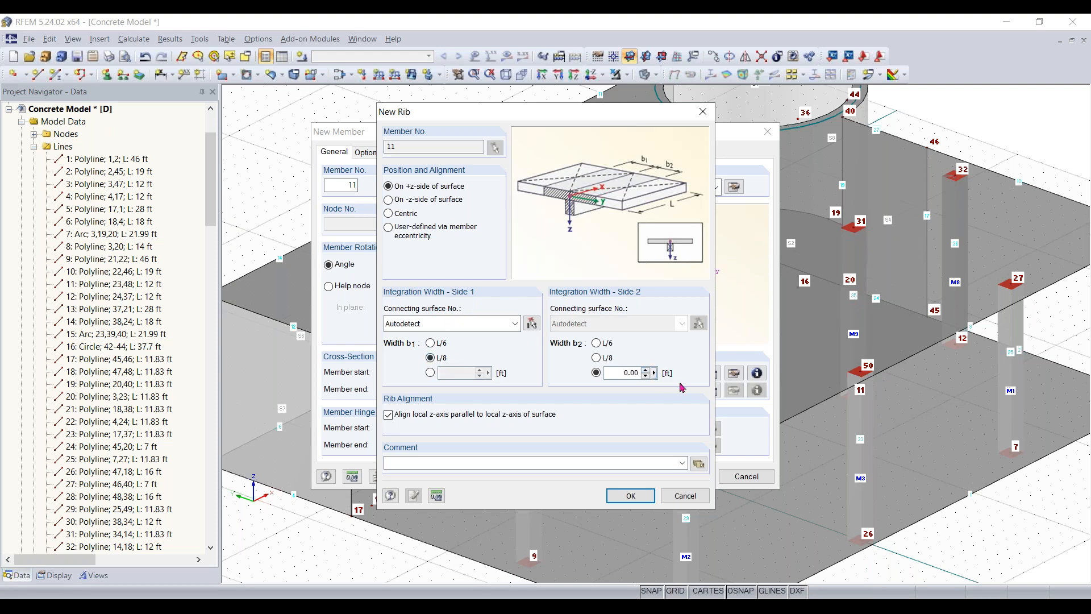
left_click(597, 359)
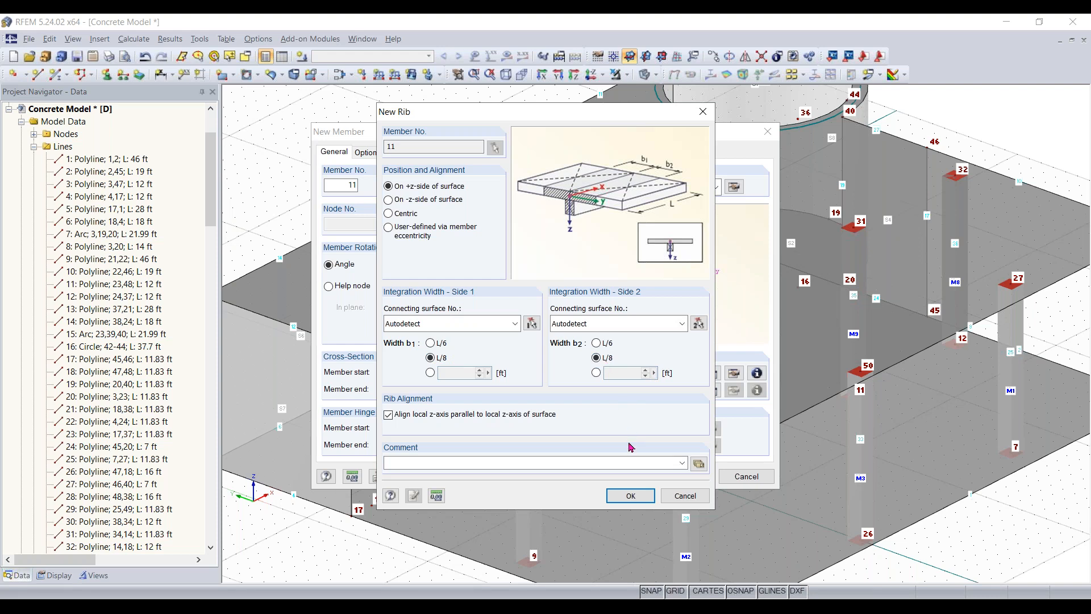
left_click(630, 496)
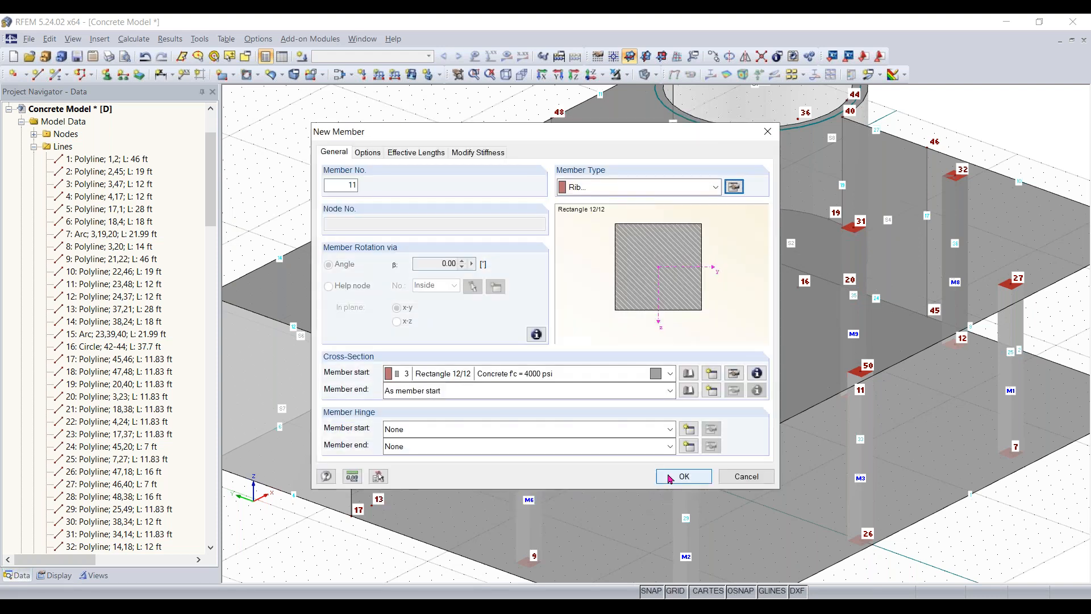
left_click(669, 475)
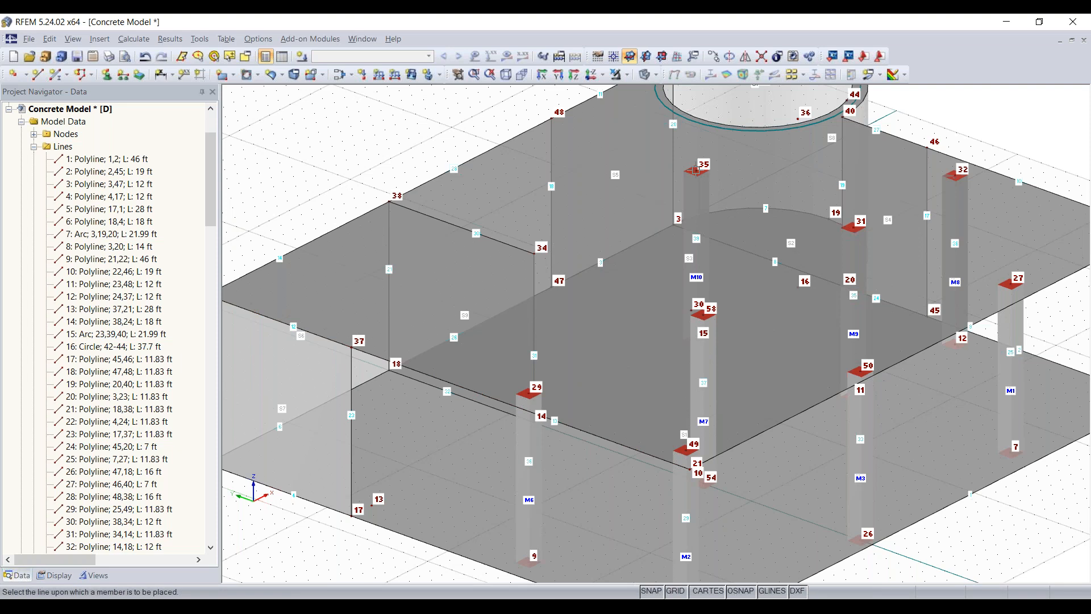
key("Escape")
middle_click_drag(473, 362, 405, 350, "ctrl")
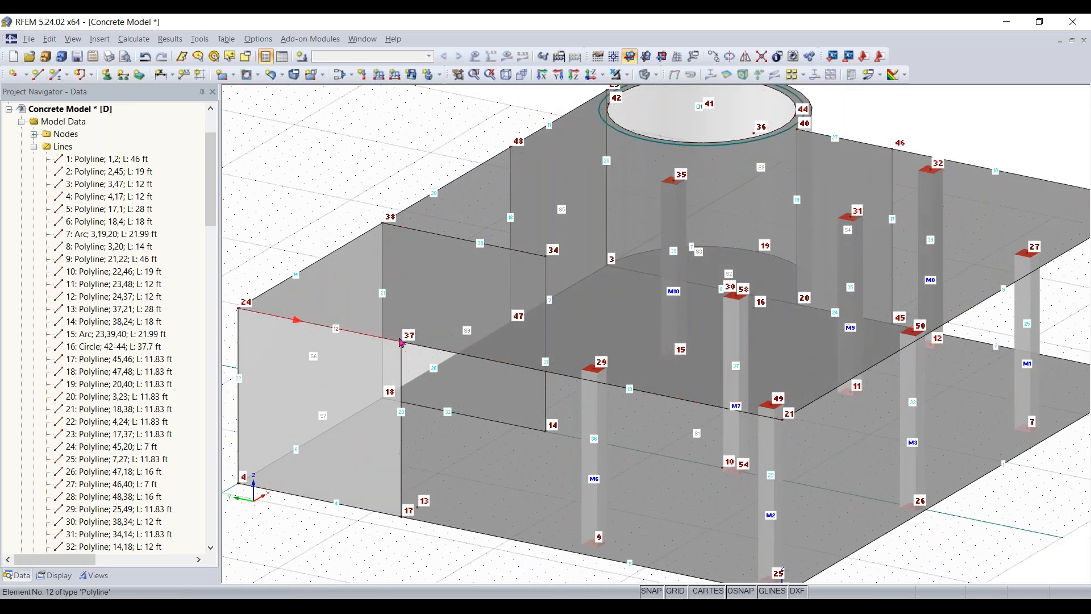
left_click(55, 74)
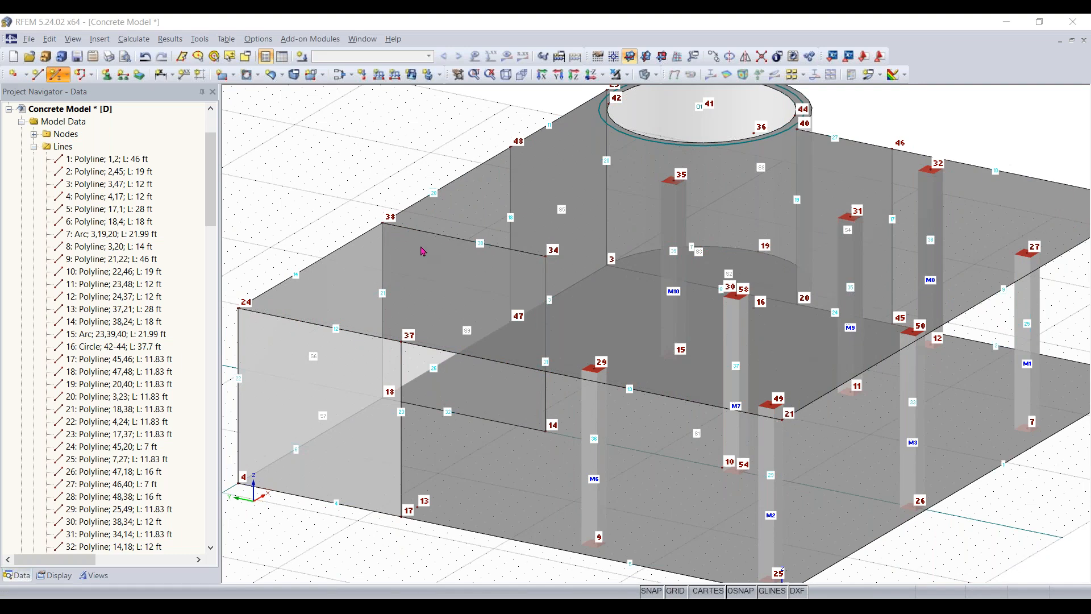
left_click(697, 476)
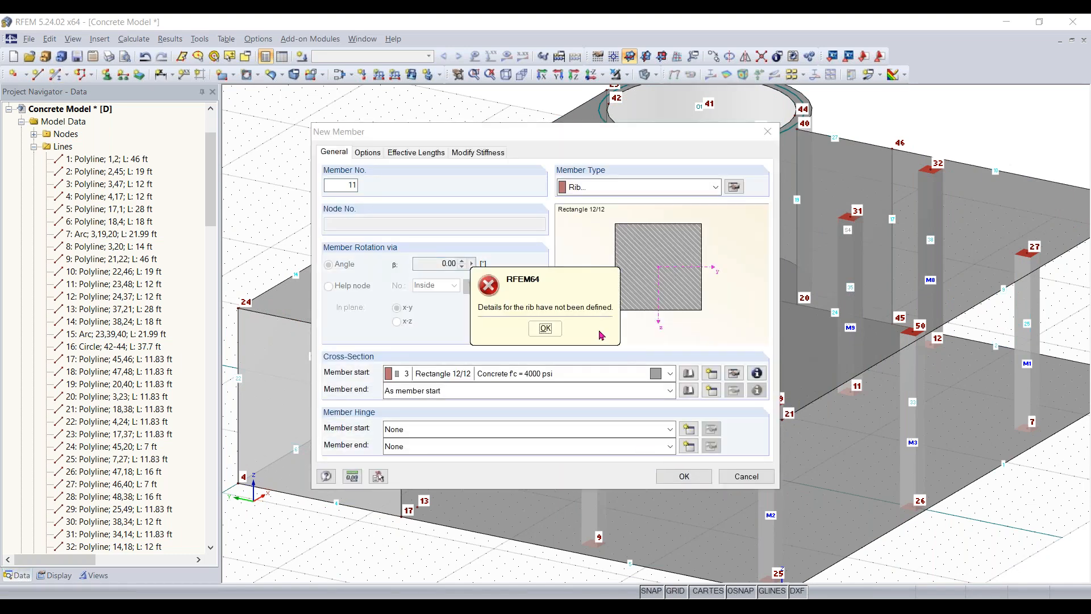
left_click(545, 328)
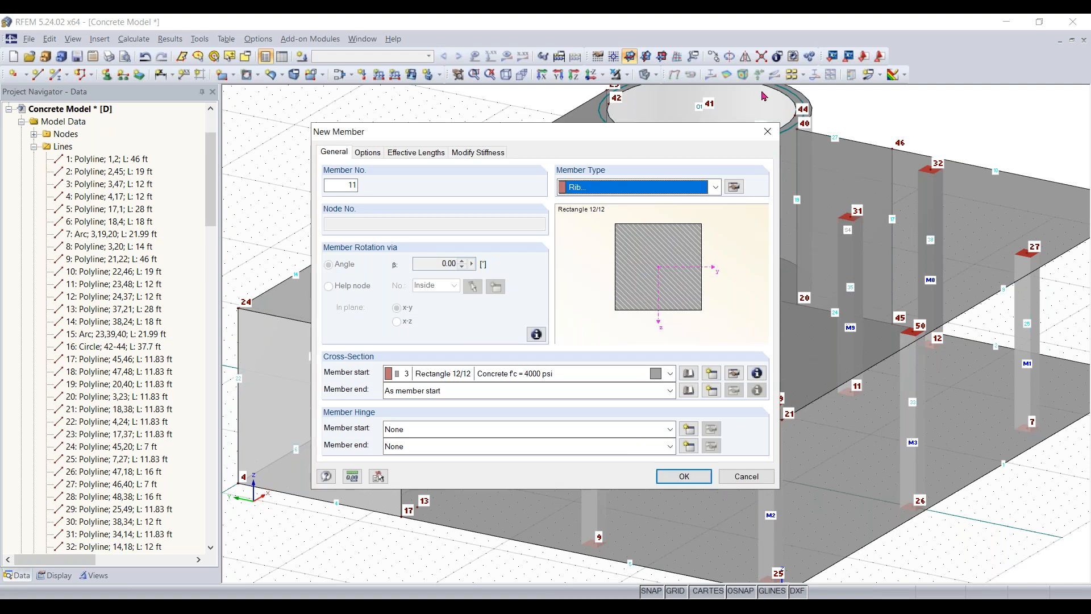
left_click(768, 131)
- Draw two connected straight lines on the upper slab, from node 37 to node 34 and from node 34 to node 35
left_click(38, 75)
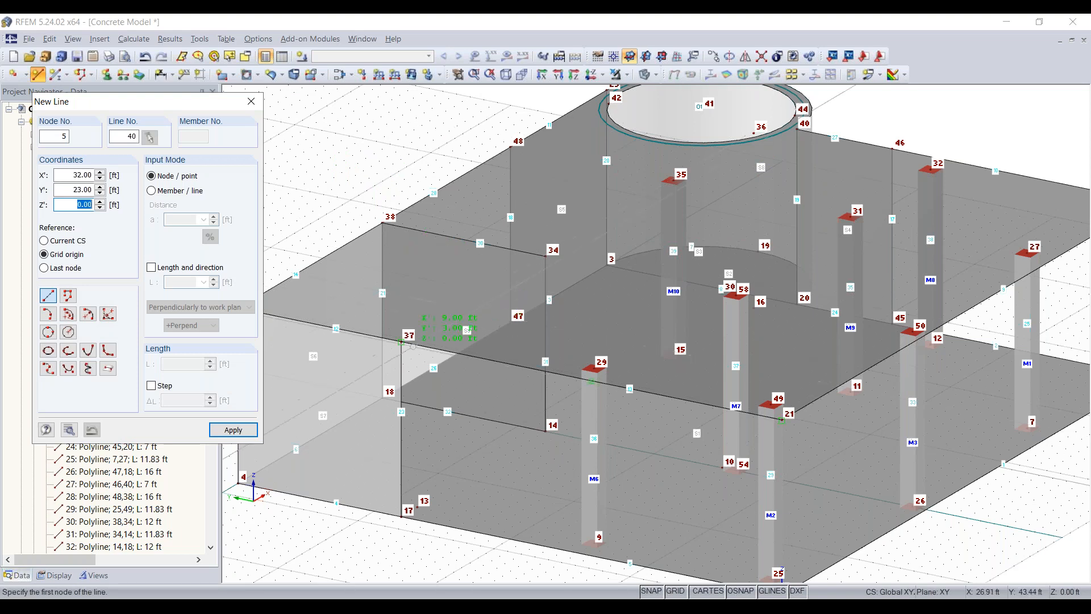
left_click(401, 342)
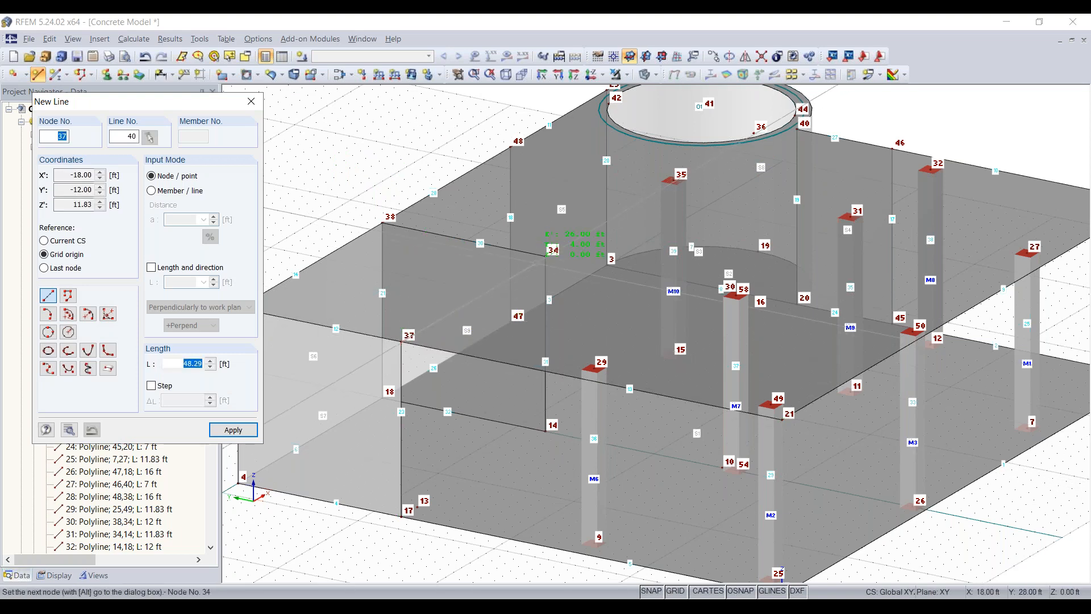
left_click(554, 250)
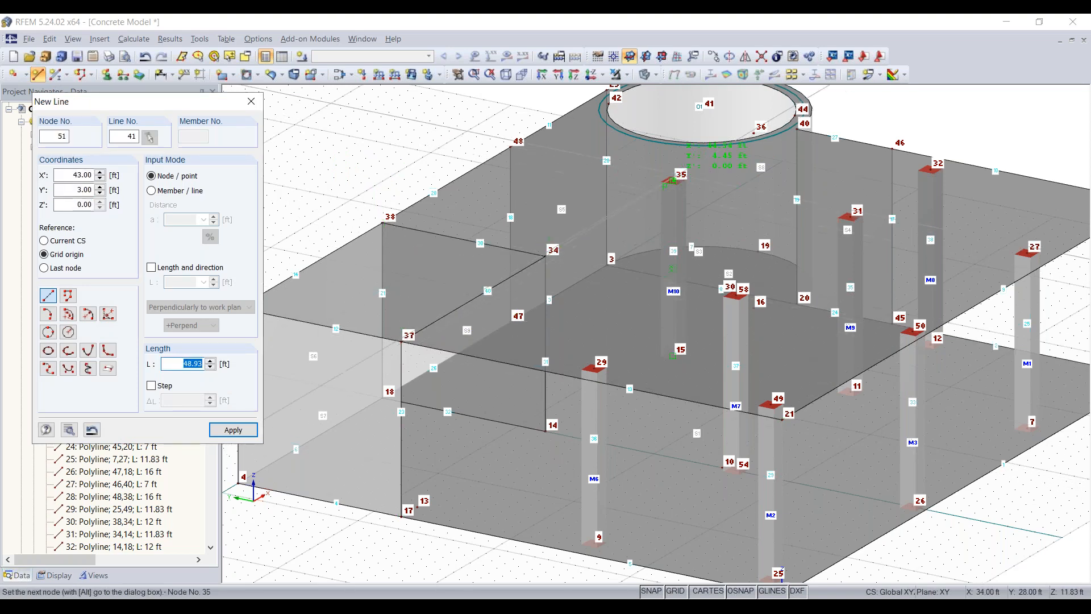
left_click(673, 181)
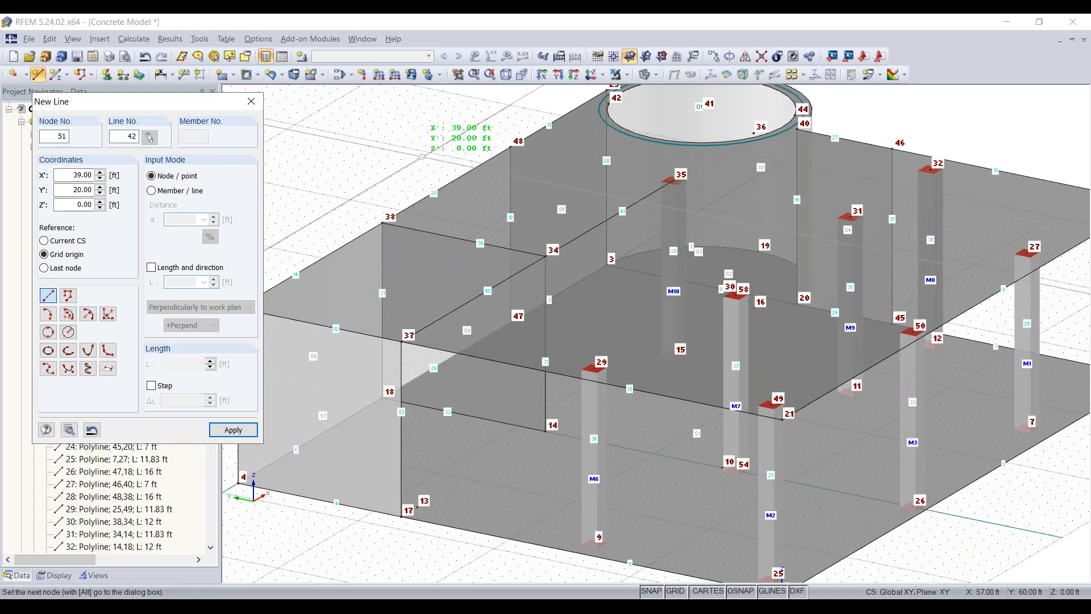
key("Escape")
- Edit lines 40 and 41 together to give them a member with the Rectangle 12/12 concrete cross-section
left_click(568, 242)
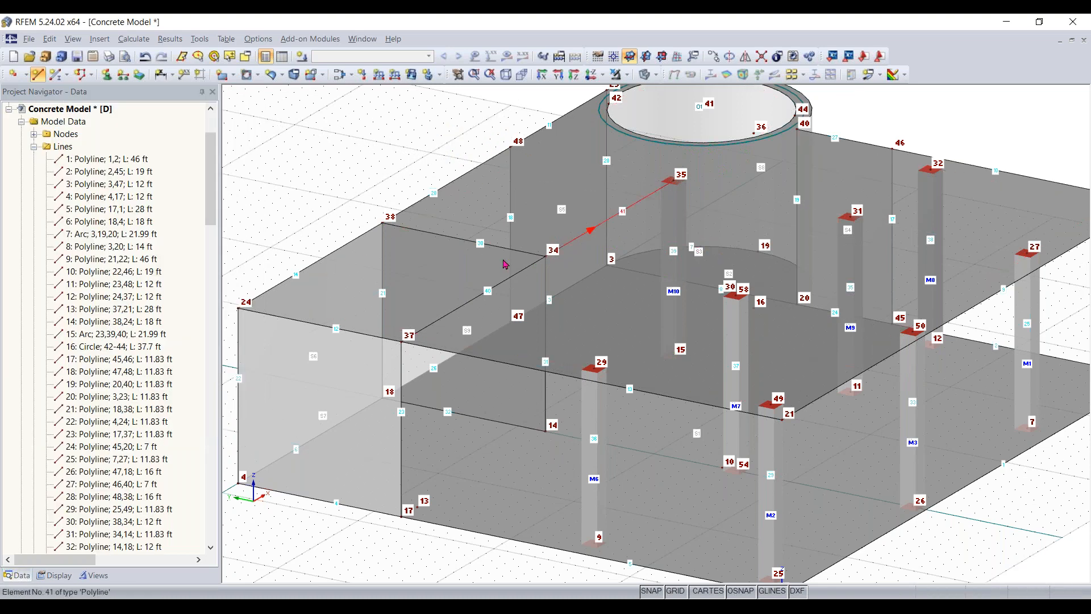
double_click(520, 273, "ctrl")
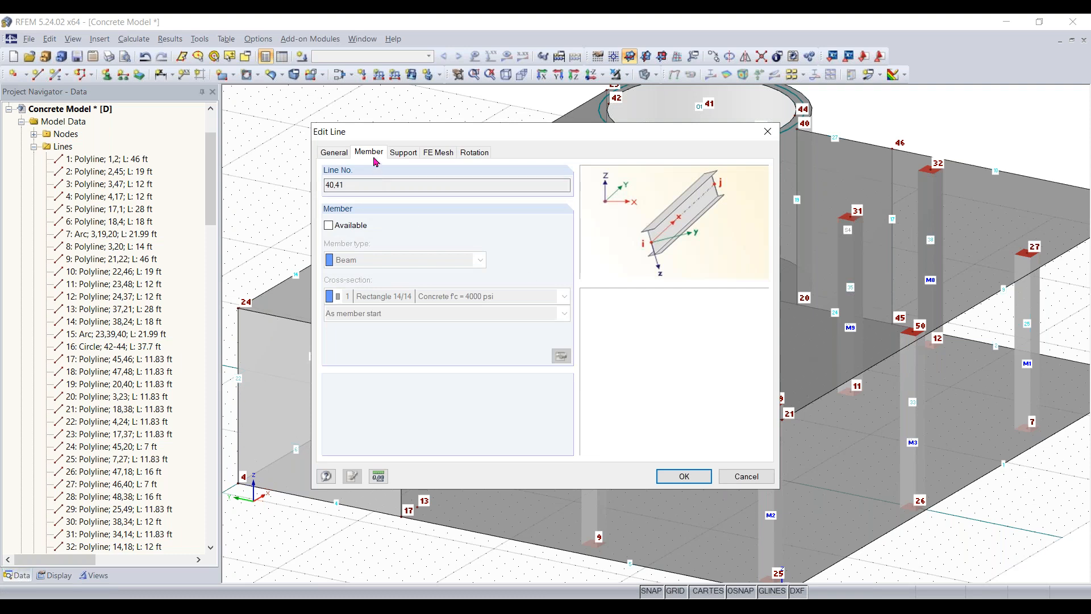
left_click(338, 157)
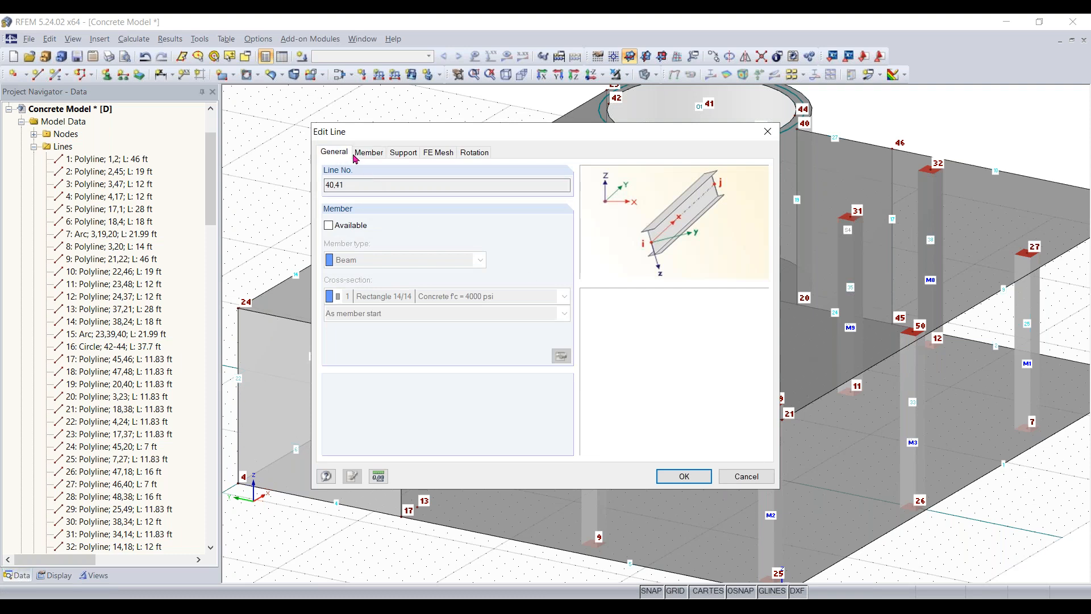
left_click(367, 154)
left_click(342, 226)
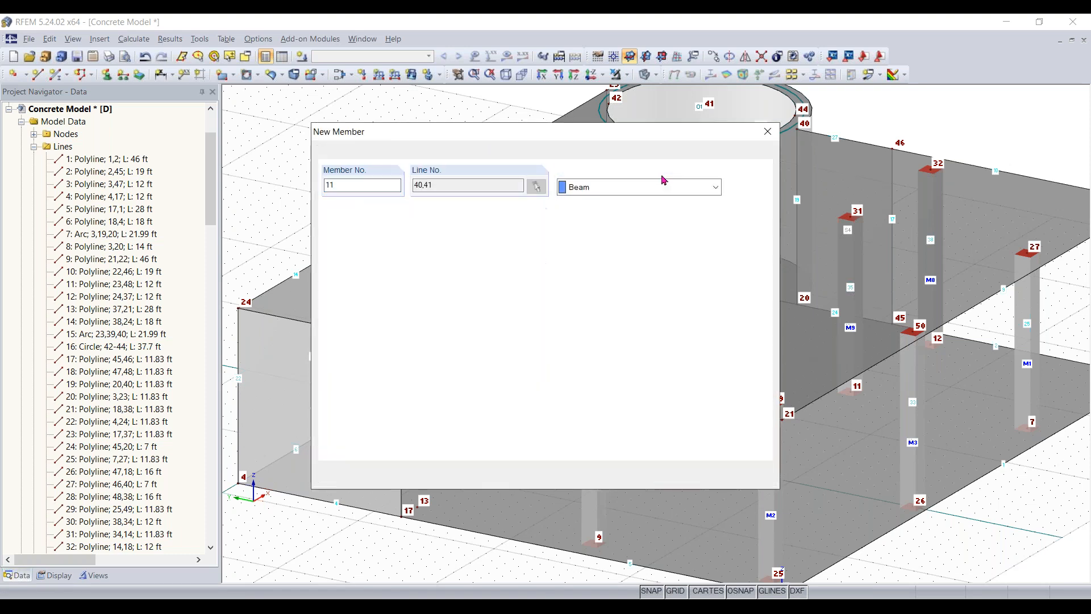
left_click(608, 373)
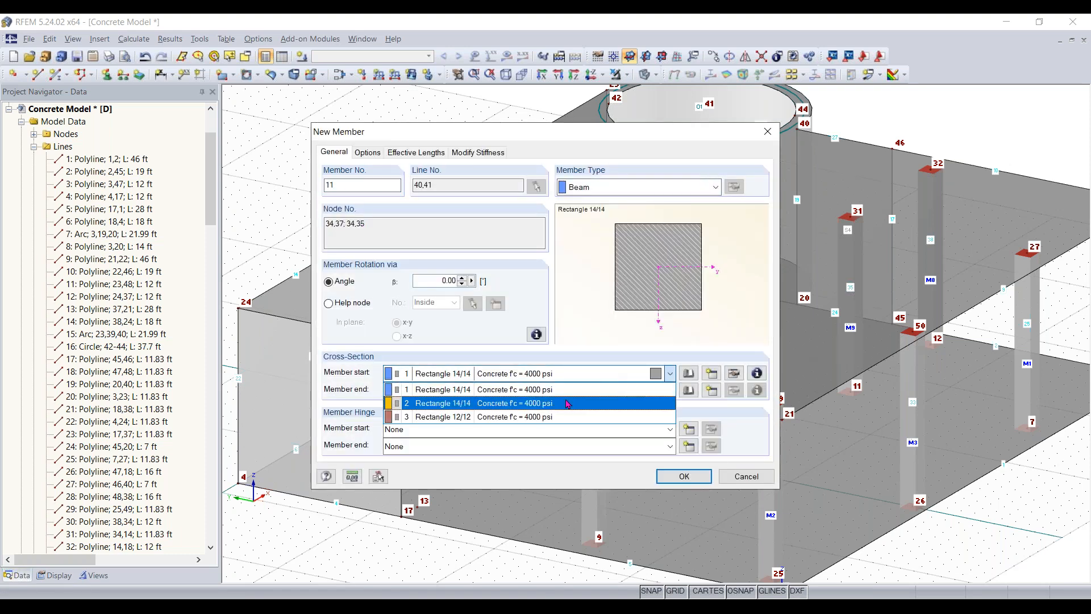
left_click(561, 417)
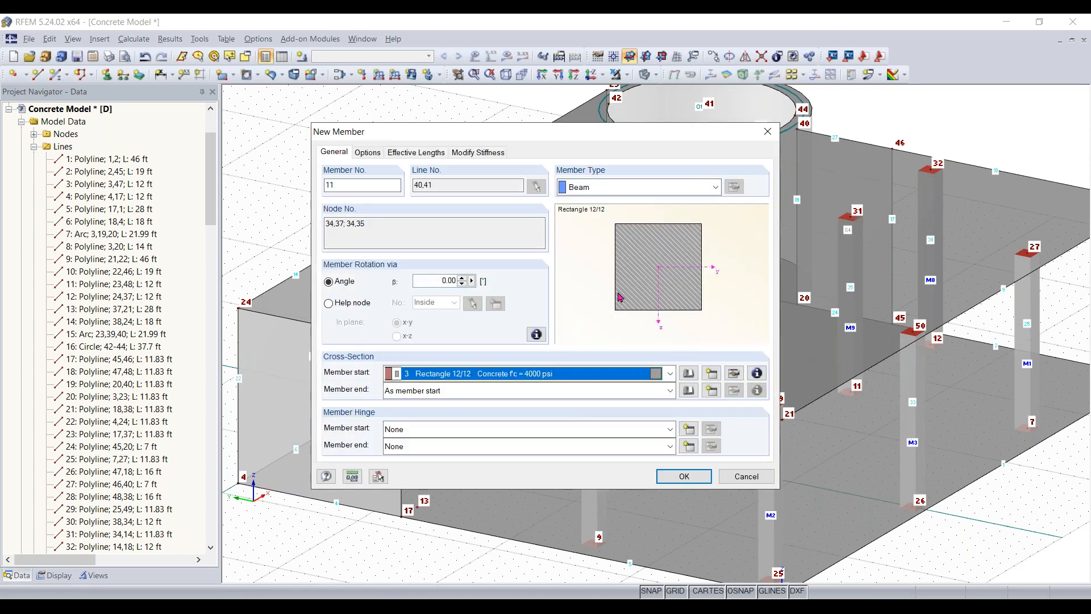
- Make the member on both lines a rib on the +z-side of the surface with L/8 integration widths, and apply it
left_click(681, 191)
left_click(682, 219)
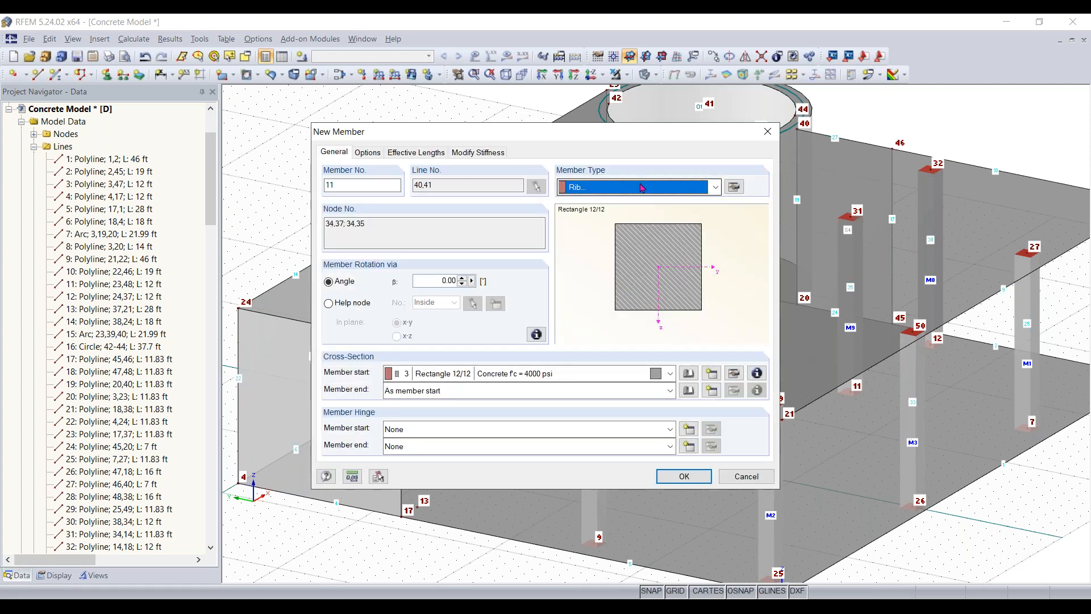
left_click(741, 191)
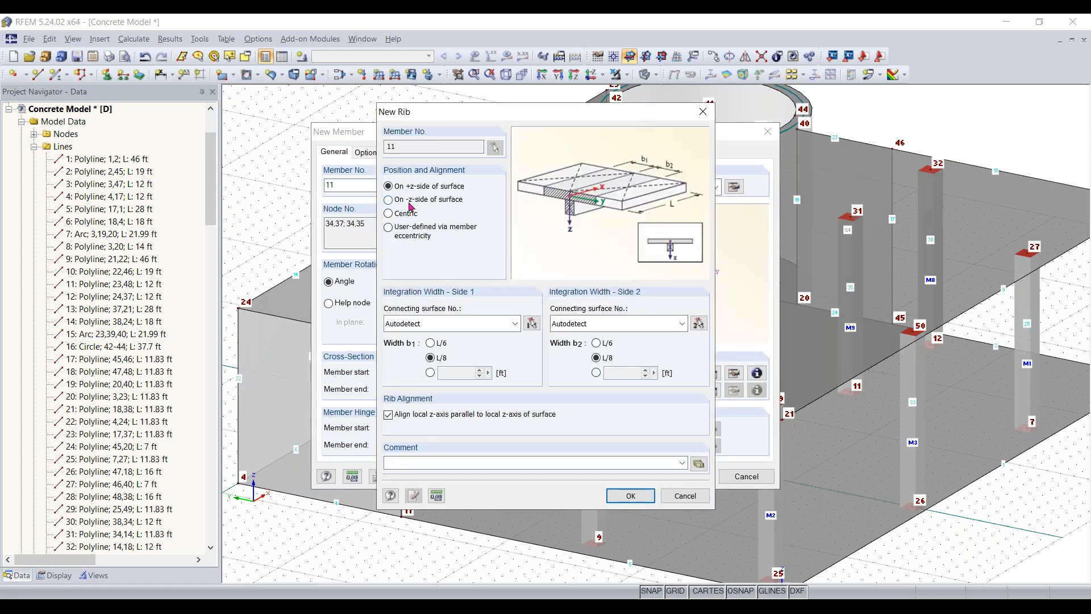
left_click(619, 496)
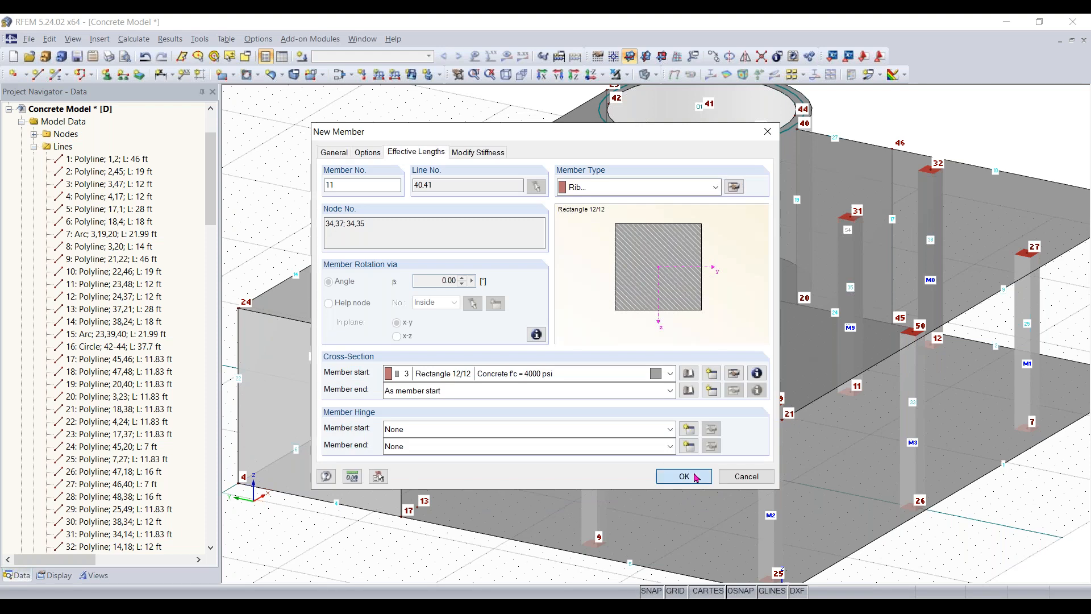
left_click(696, 476)
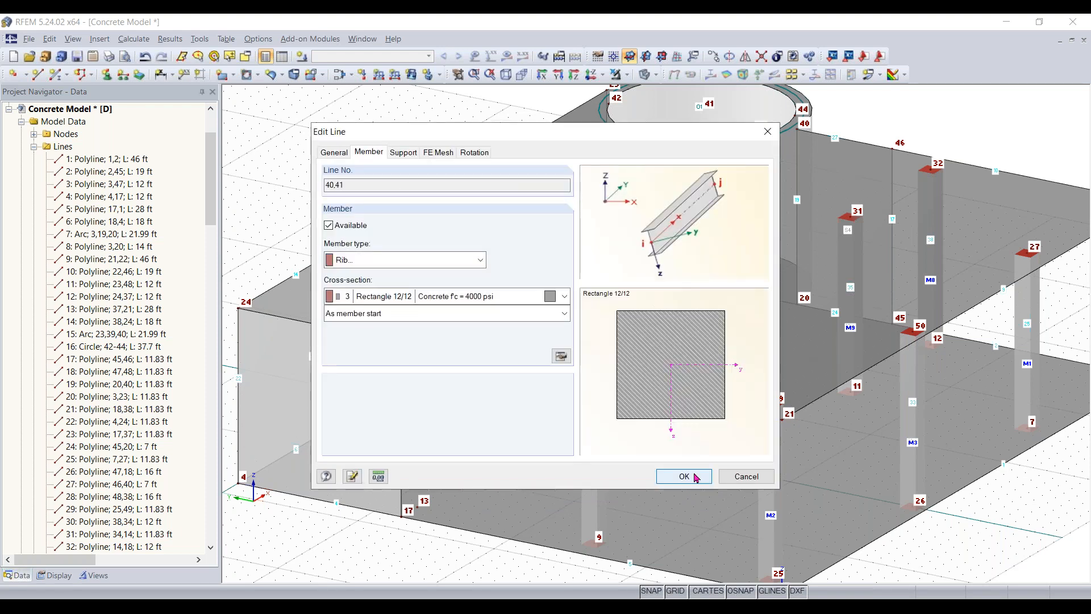
left_click(695, 477)
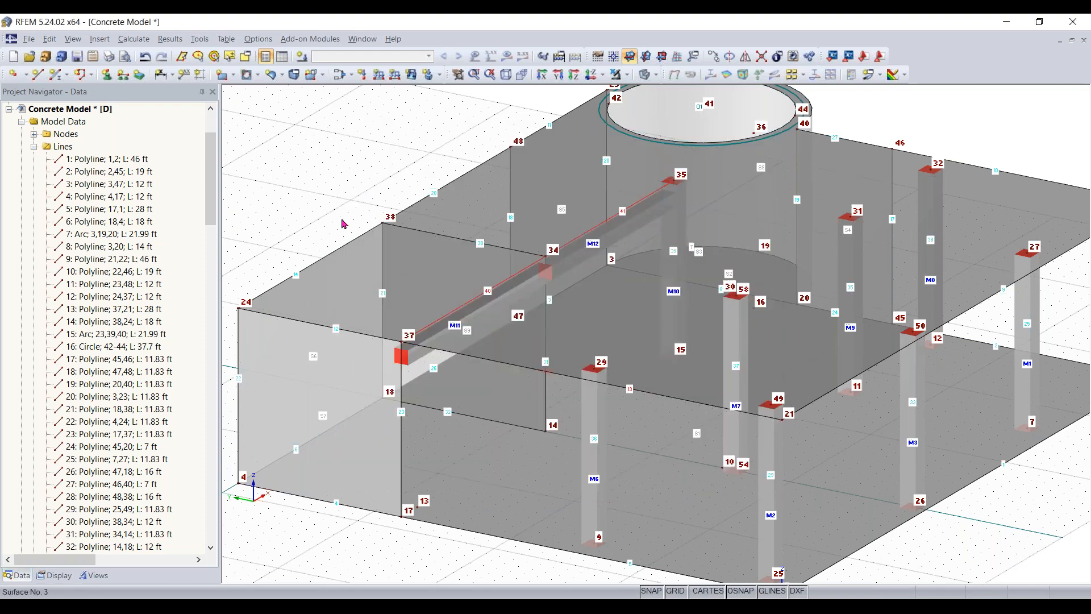
middle_click_drag(457, 534, 577, 346, "ctrl")
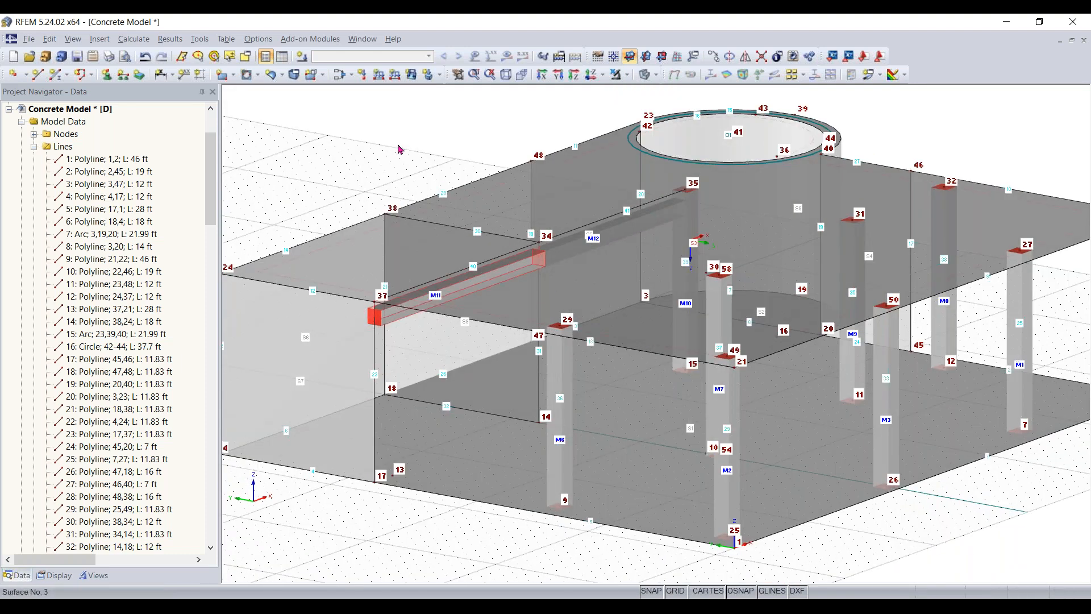
scroll(647, 236, "down", 2)
middle_click_drag(647, 236, 451, 144, "ctrl")
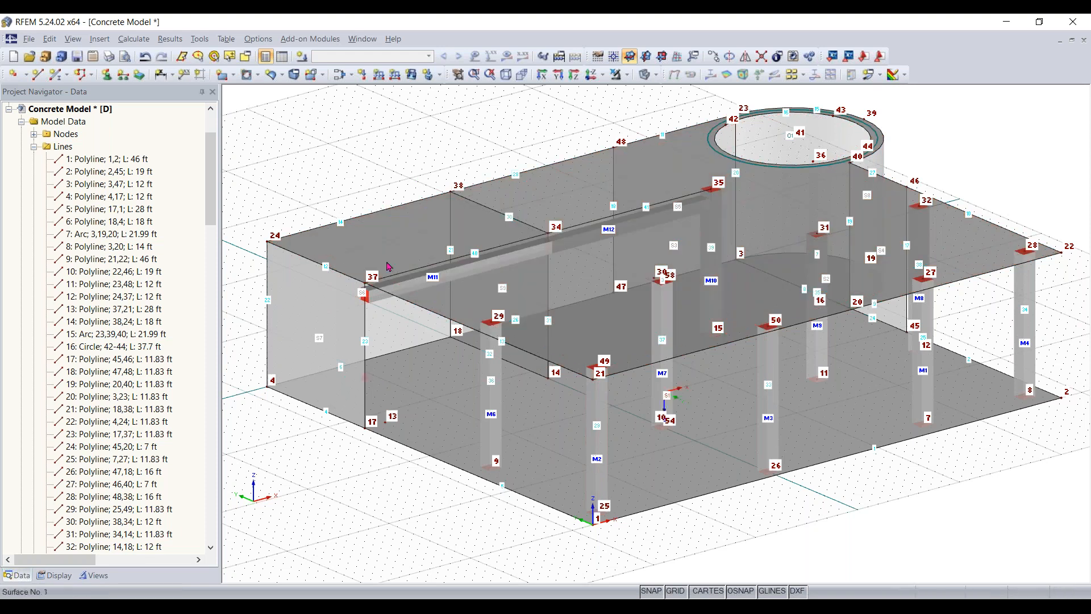
- Set the work plane to XZ with its origin at node 4, the lower corner of the back wall
scroll(385, 295, "up", 5)
mouse_move(384, 295)
middle_mouse_down("ctrl")
mouse_move(384, 241)
mouse_move(382, 294)
middle_mouse_up("ctrl")
scroll(486, 346, "down", 8)
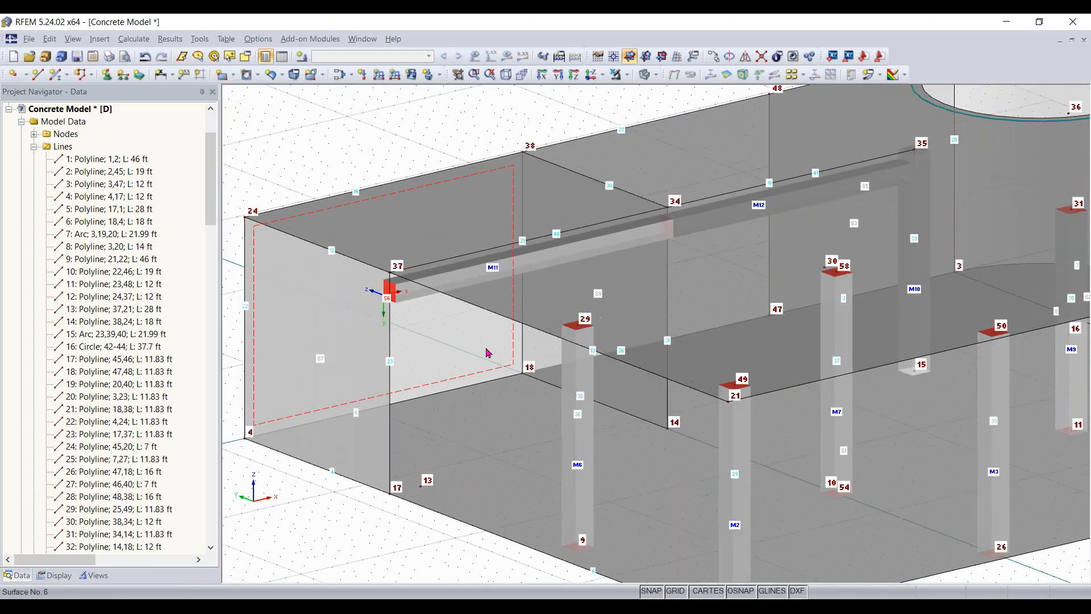
middle_click_drag(476, 346, 491, 353, "ctrl")
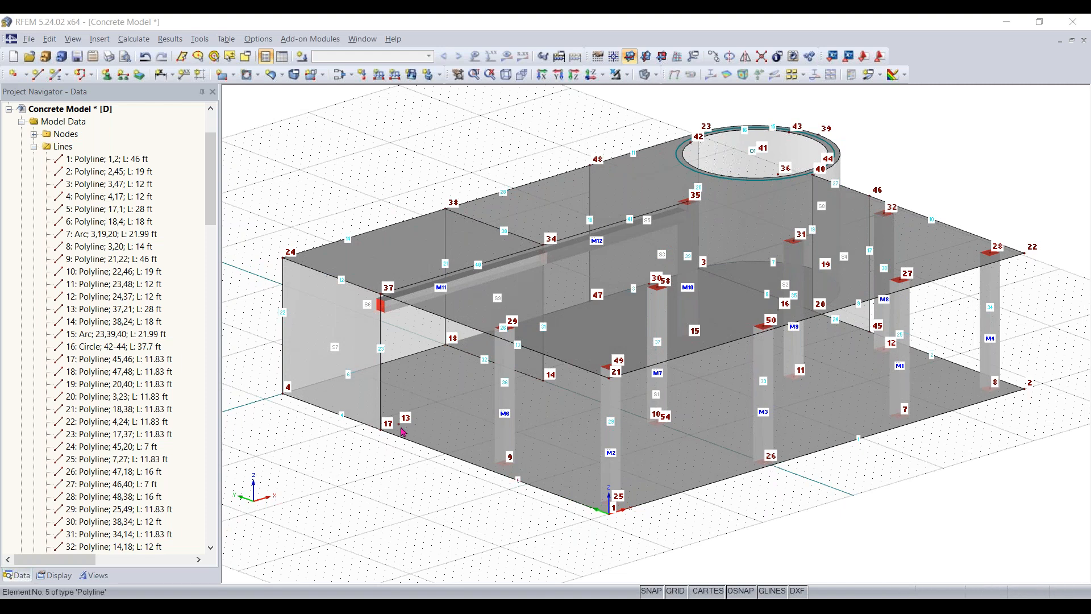
middle_click_drag(329, 489, 878, 480, "ctrl")
right_click(878, 479)
middle_click(786, 517)
scroll(758, 483, "up", 5)
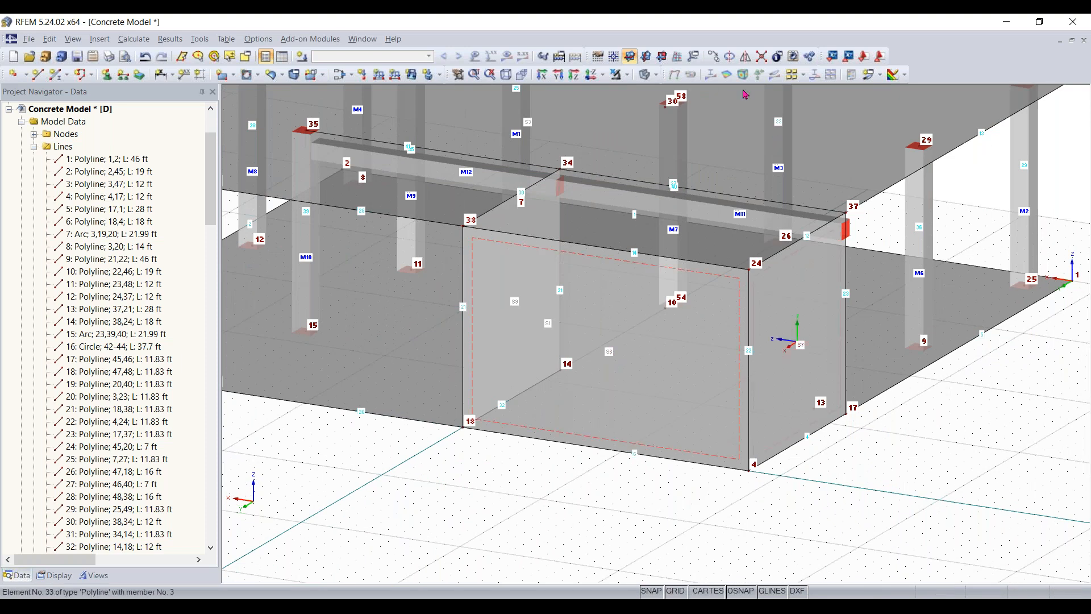
left_click(663, 56)
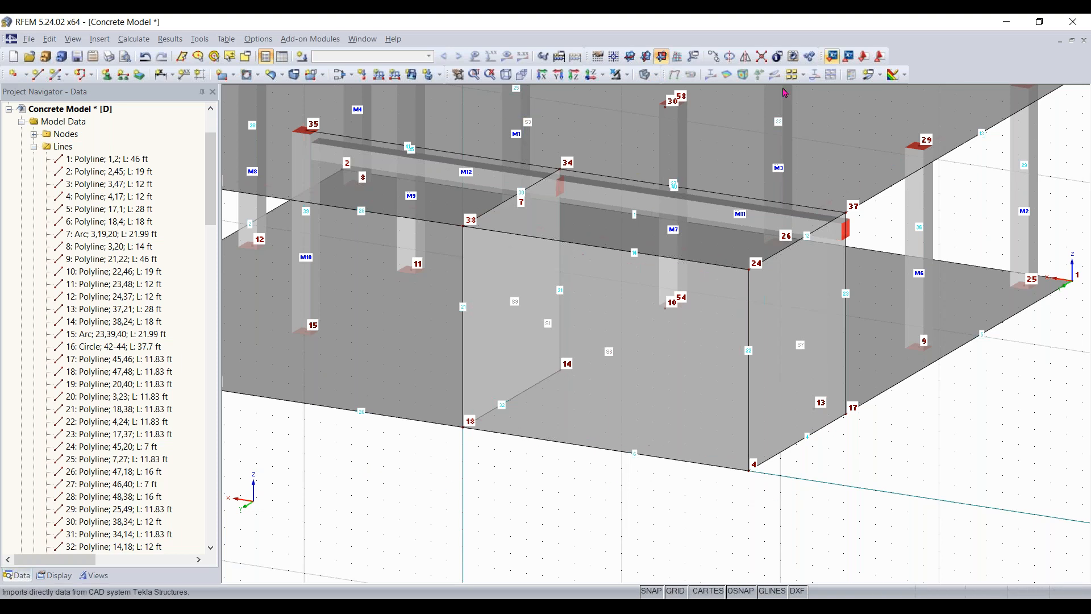
left_click(613, 57)
left_click(749, 470)
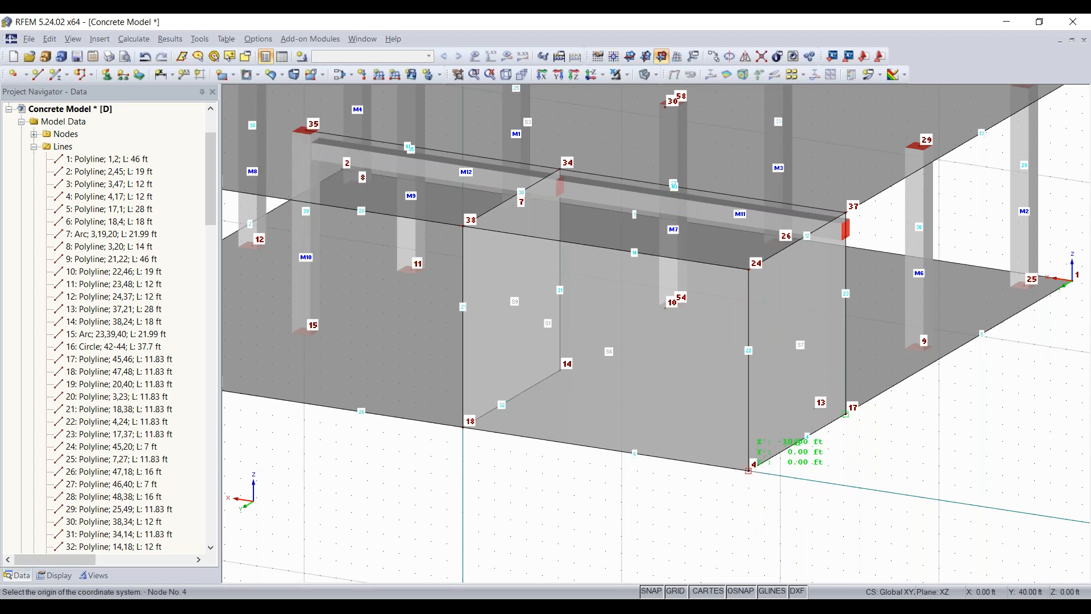
left_click(749, 471)
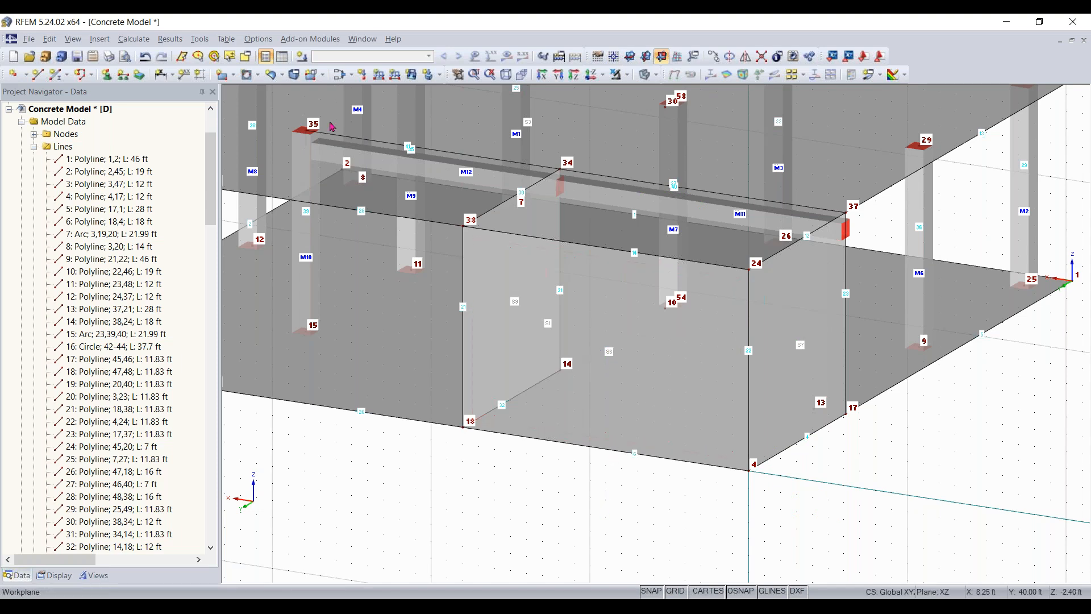
- Cut a rectangular opening in the back wall from X 5 ft, Z 3 ft to X 14 ft, Z 8 ft, using the wireframe display while drawing
left_click(257, 75)
left_click(257, 77)
left_click(258, 75)
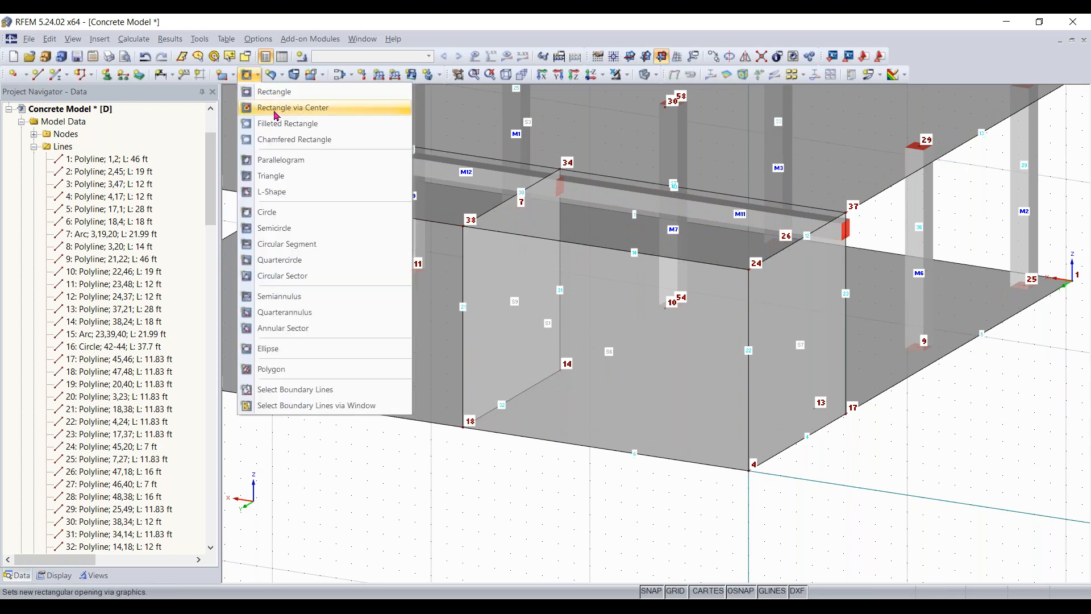
left_click(276, 93)
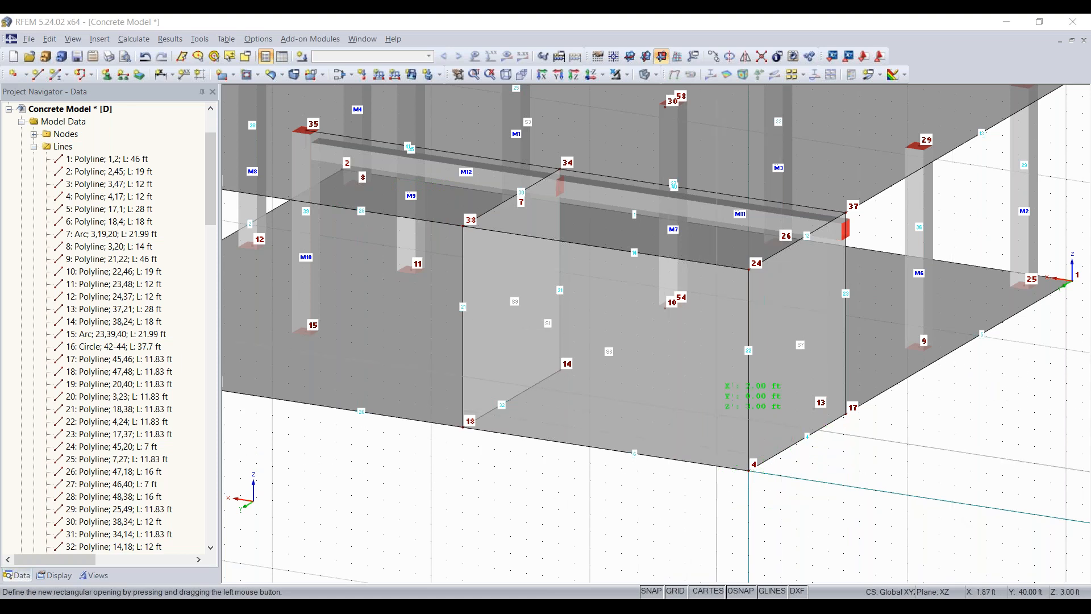
scroll(714, 433, "up", 2)
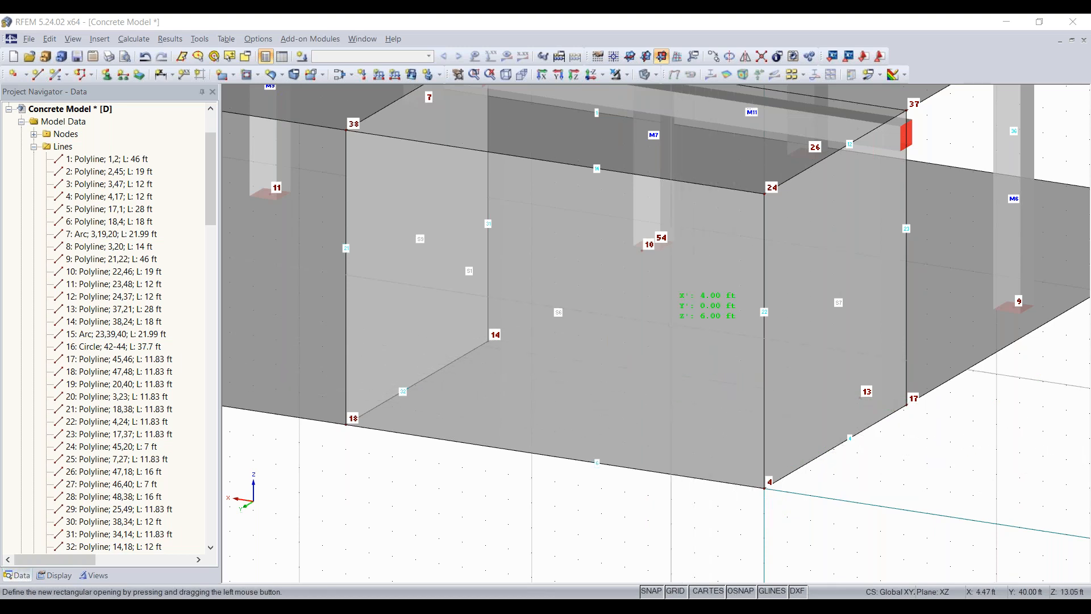
left_click(645, 75)
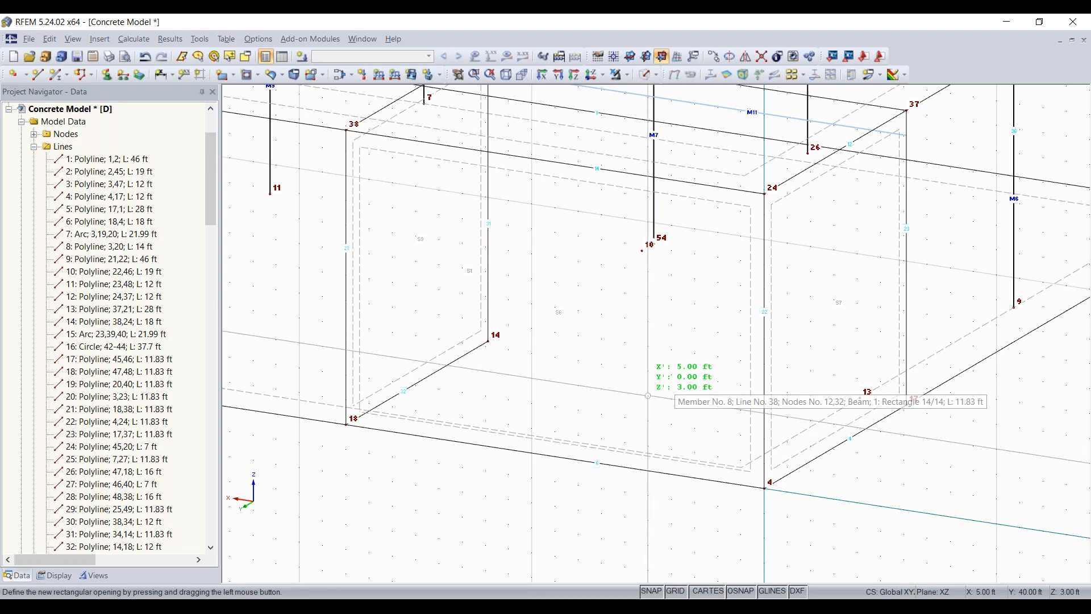
left_click_drag(648, 395, 415, 211)
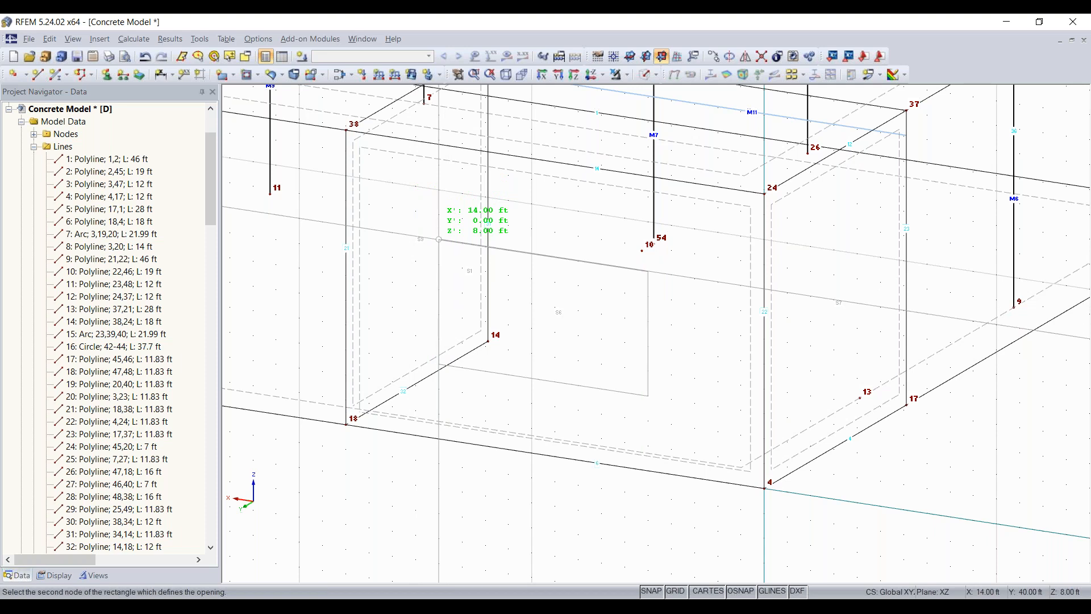
left_click(439, 239)
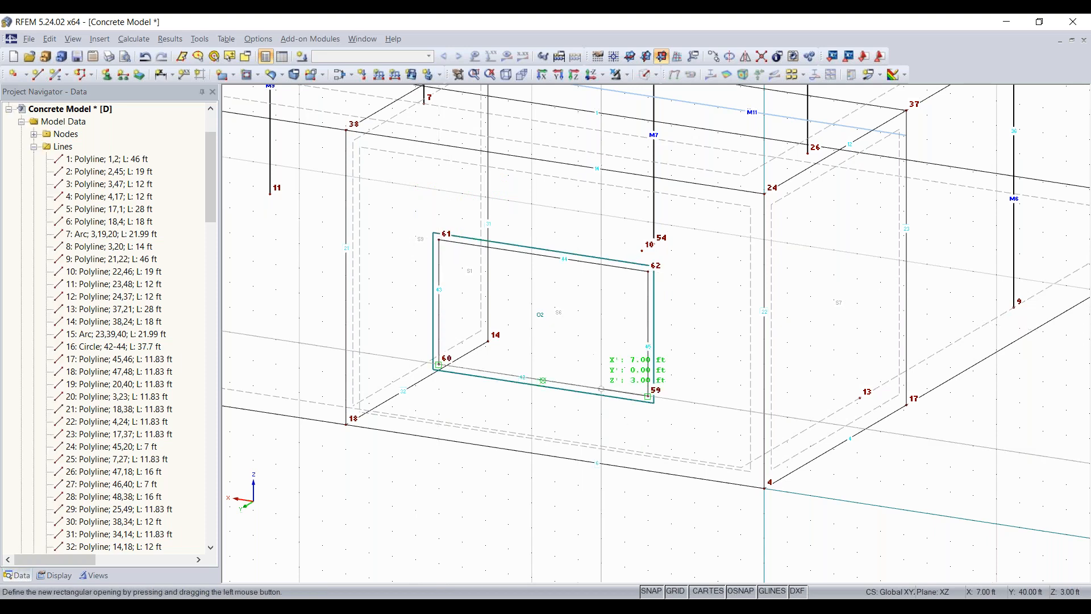
left_click(646, 74)
left_click(645, 74)
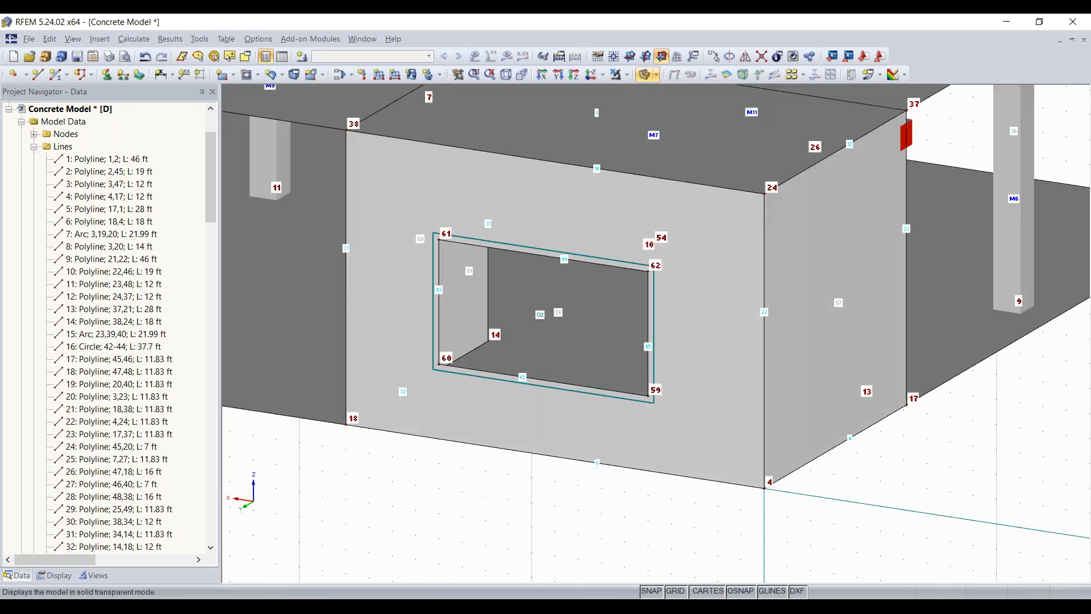
scroll(521, 471, "down", 4)
middle_click_drag(477, 499, 422, 487, "ctrl")
right_click(421, 487)
left_click(424, 484)
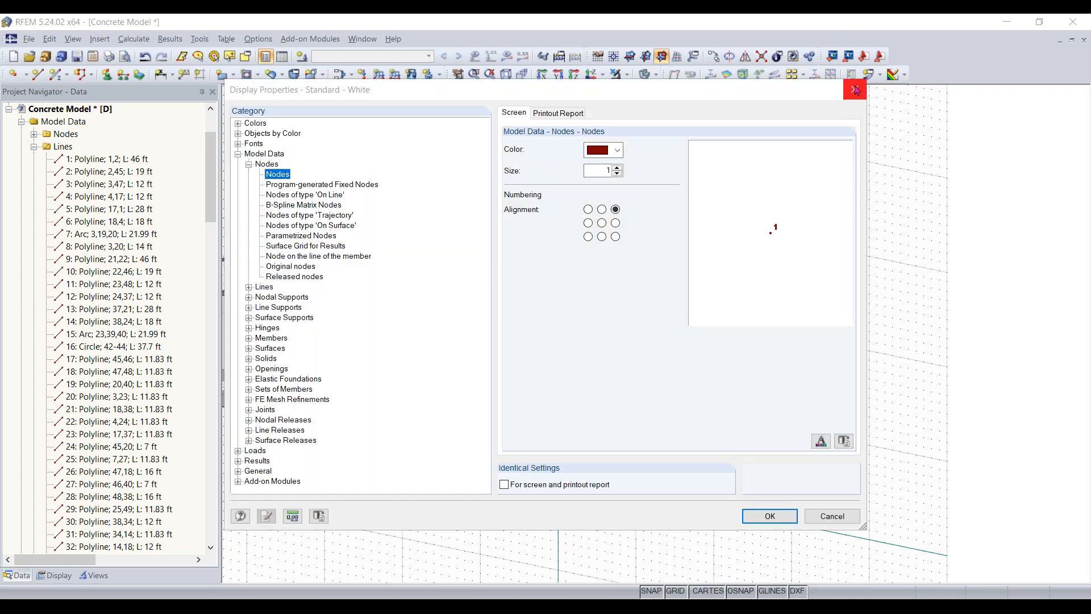
left_click(856, 89)
- Set the current work plane back to XY
middle_click_drag(946, 300, 542, 282)
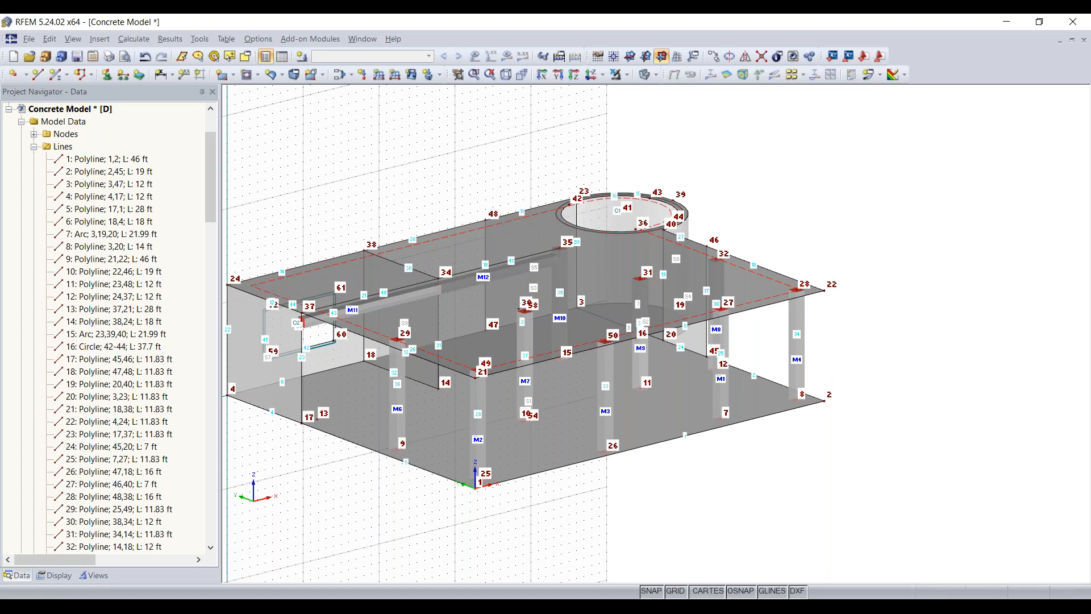
middle_click_drag(440, 184, 510, 179)
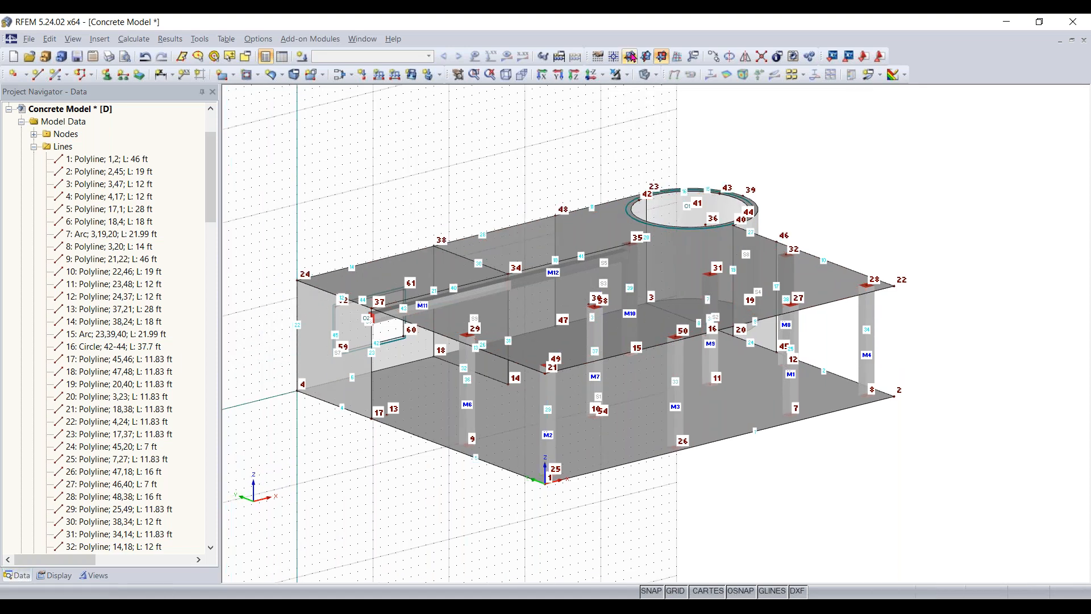
left_click(630, 56)
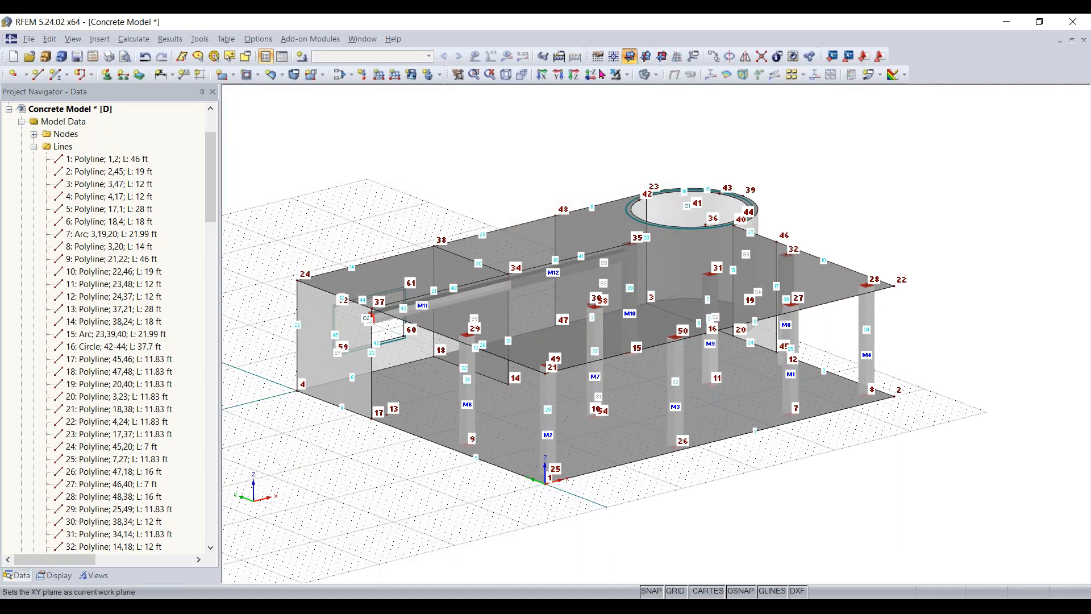
- Define a new line support type in global axes with uX and uY released and only uZ fixed
middle_click_drag(525, 528, 544, 494, "ctrl")
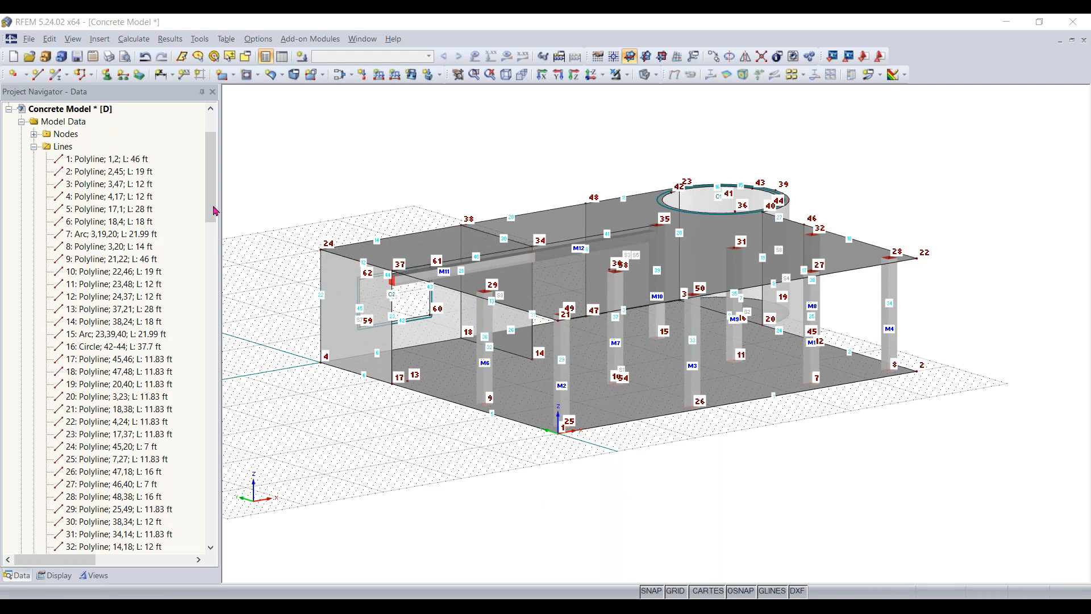
left_click(121, 76)
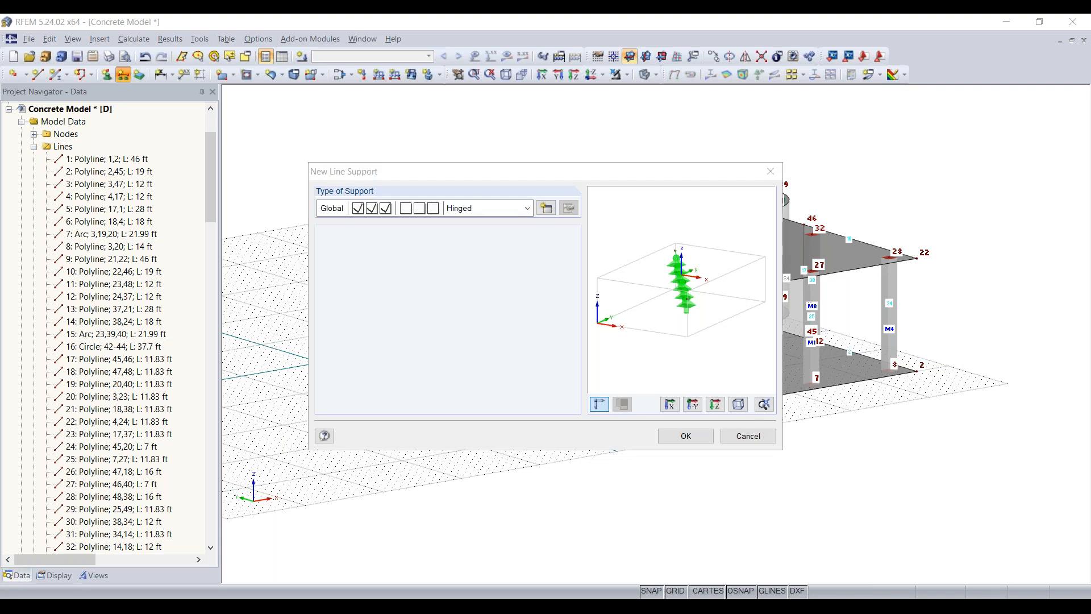
left_click(544, 210)
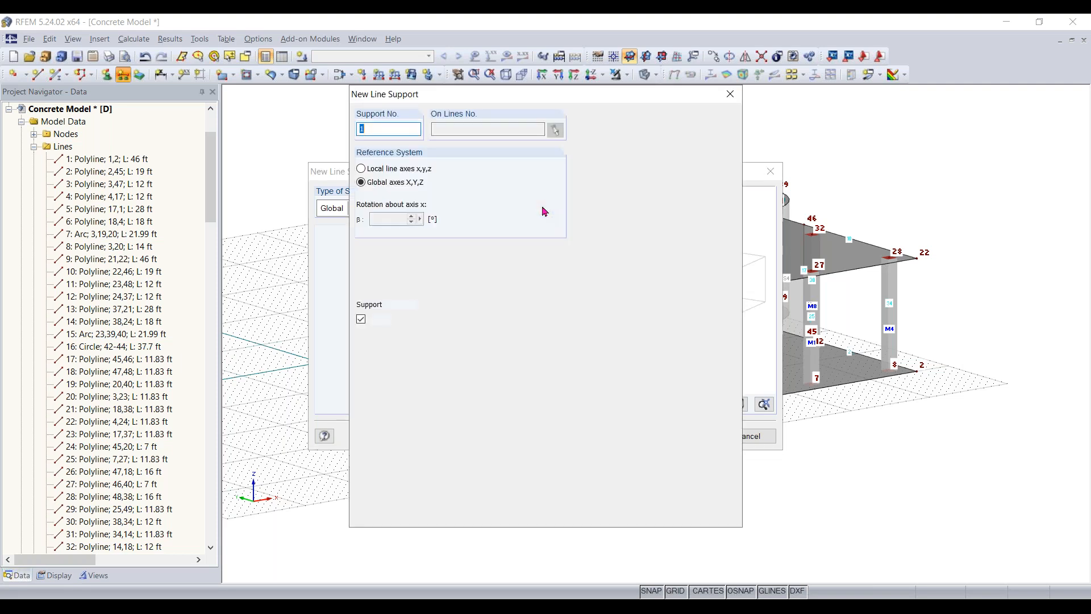
left_click(364, 323)
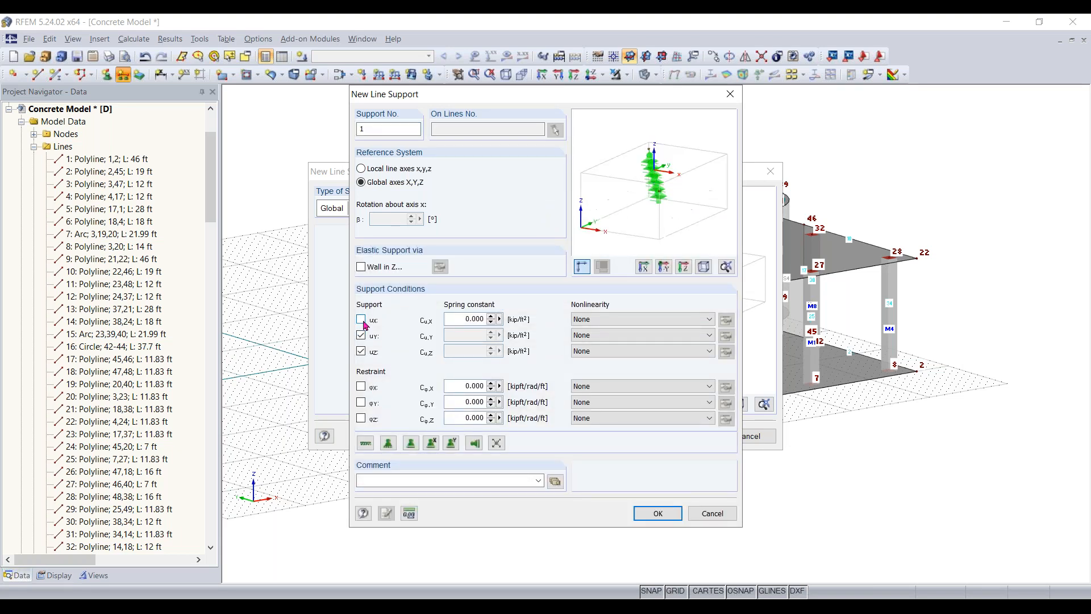
left_click(364, 336)
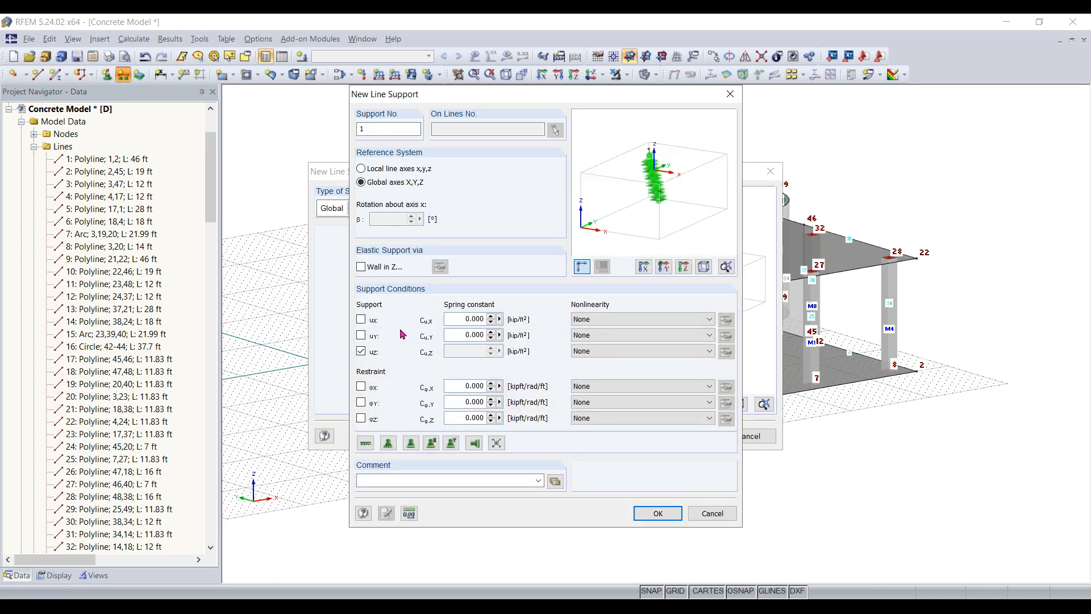
left_click(648, 514)
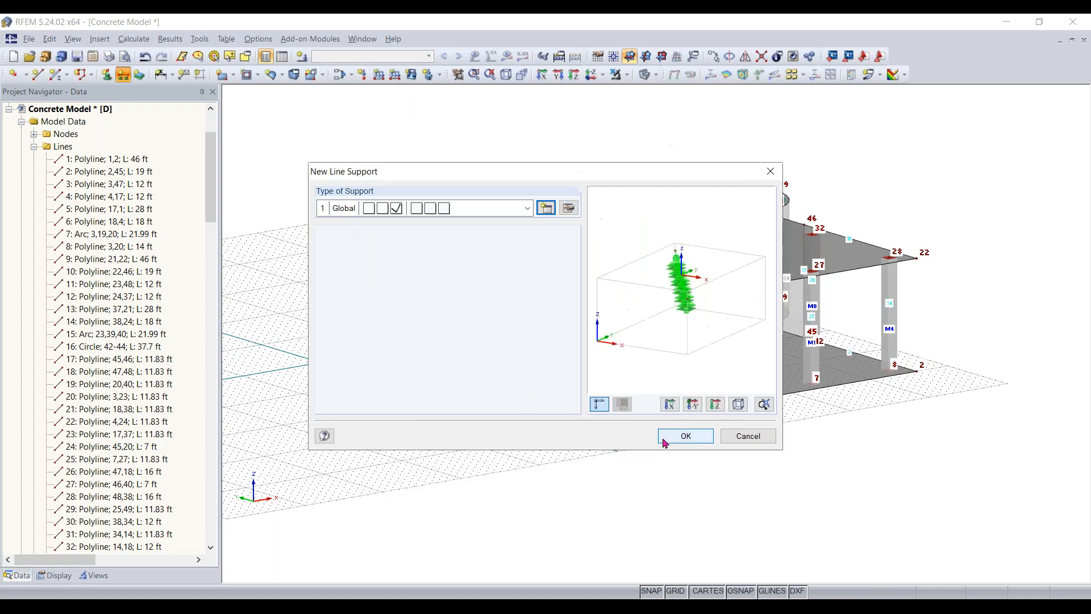
left_click(674, 436)
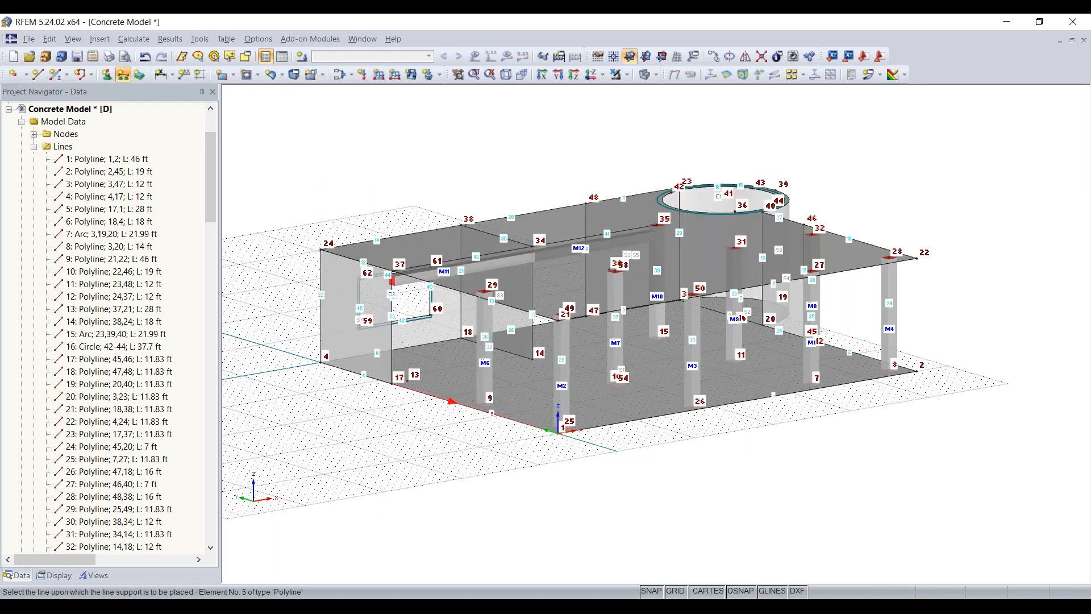
- Assign the line support to lines 5 and 4 along the lower slab edge between nodes 1, 17 and 4
left_click(446, 400)
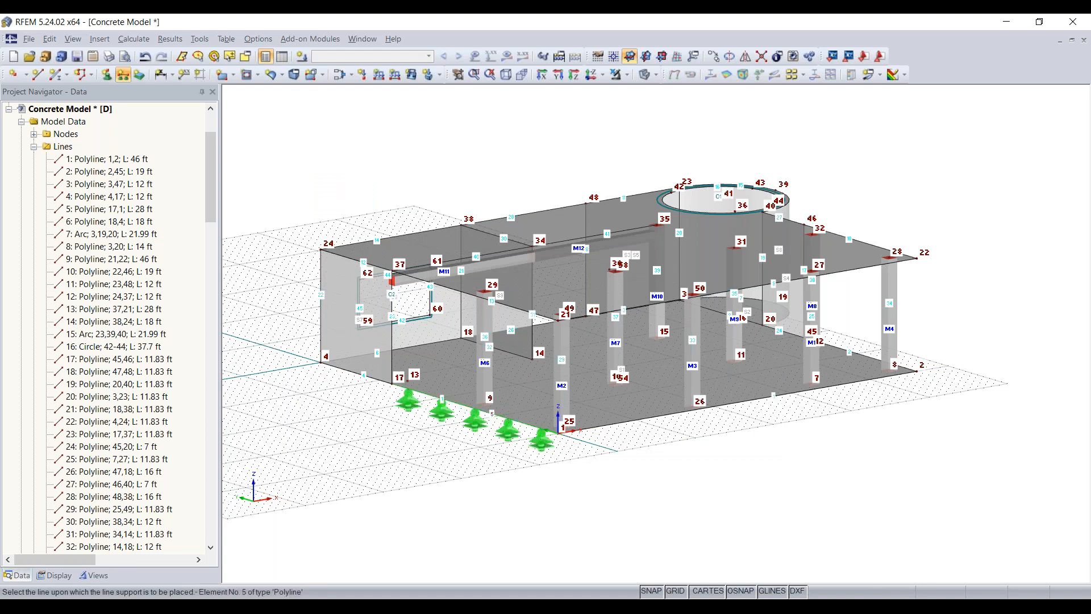
left_click(374, 380)
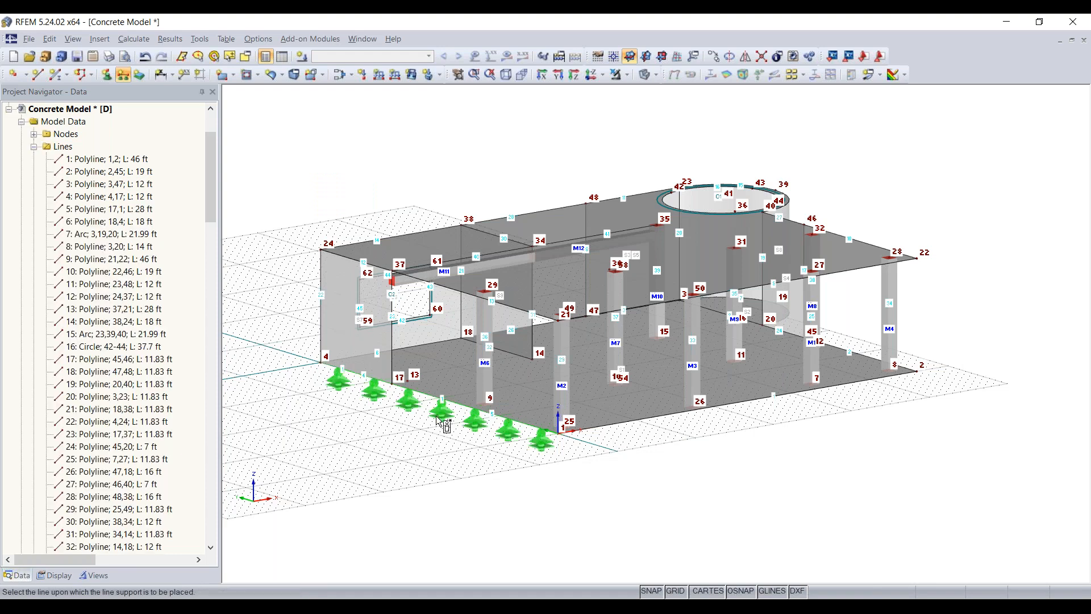
key("Escape")
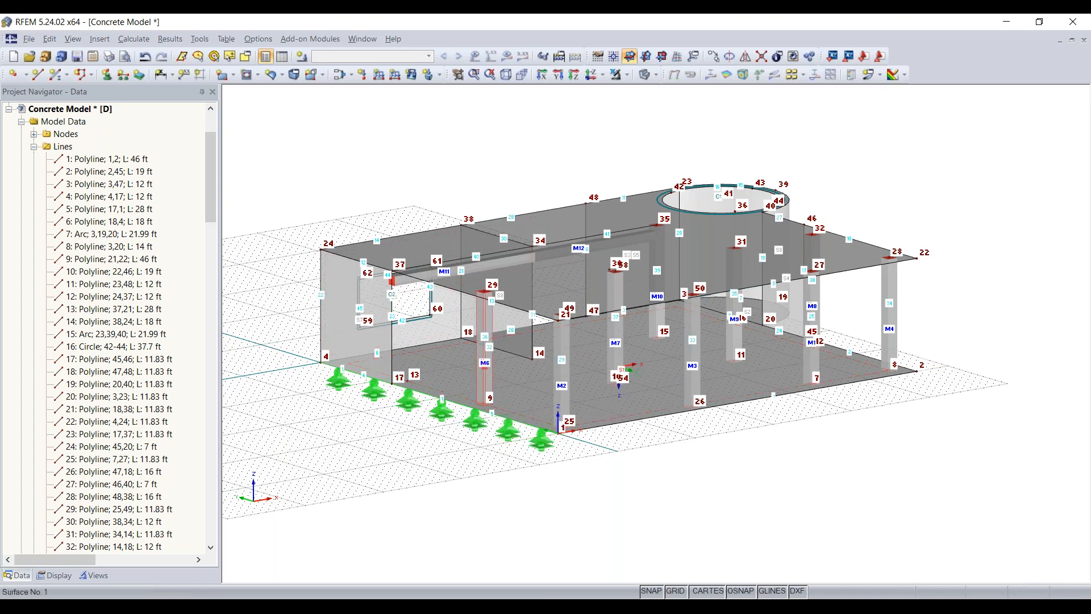
- Edit the lower slab, surface 1, and make a surface support available for it
double_click(692, 382)
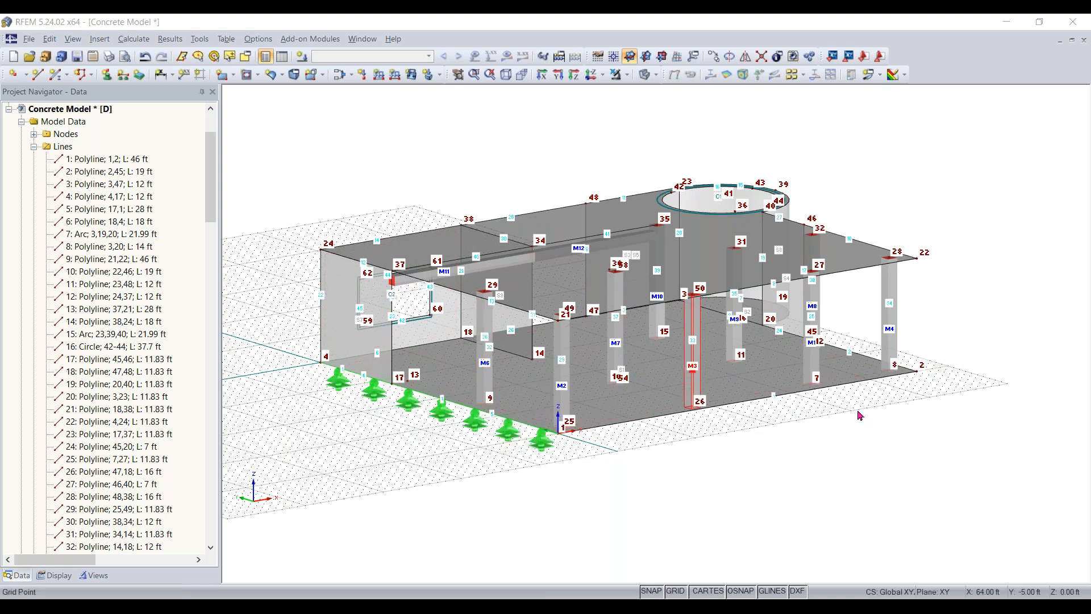
middle_click_drag(777, 461, 623, 489, "ctrl")
right_click_drag(623, 490, 604, 476)
left_click(584, 450)
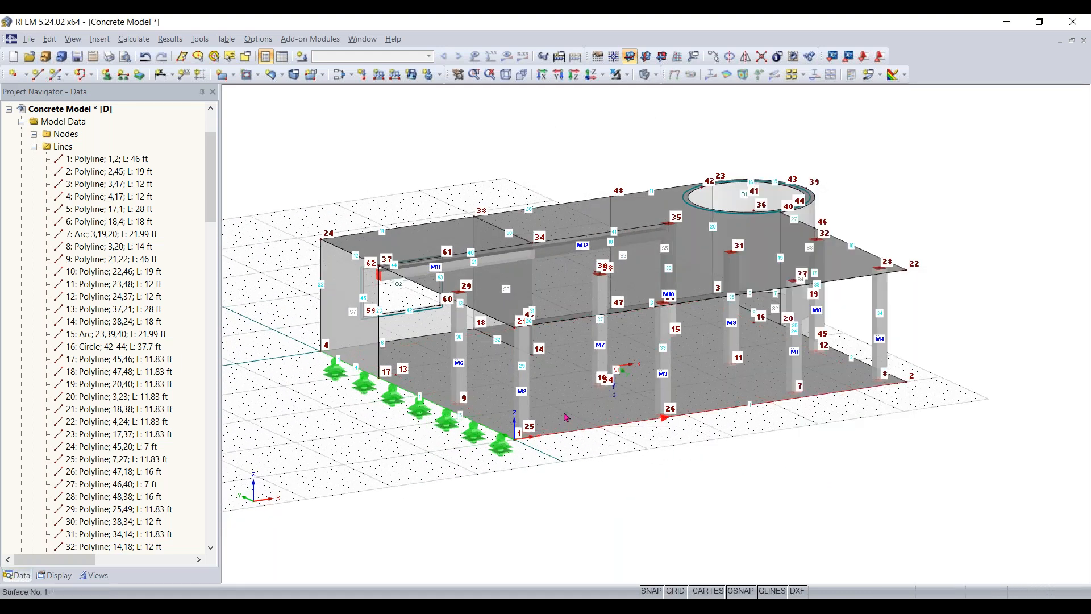
double_click(564, 417)
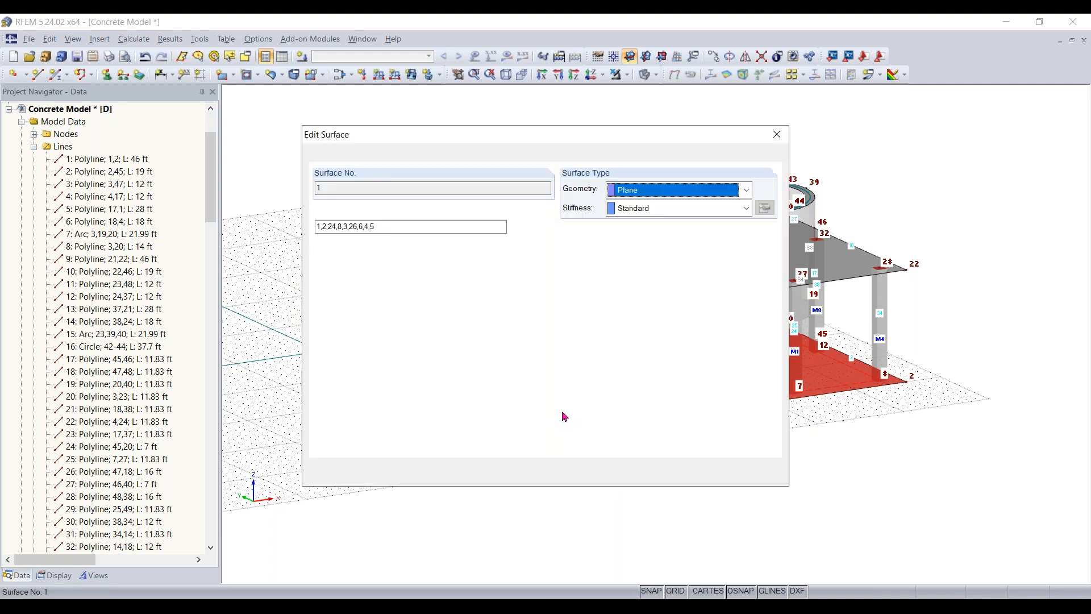
left_click(380, 155)
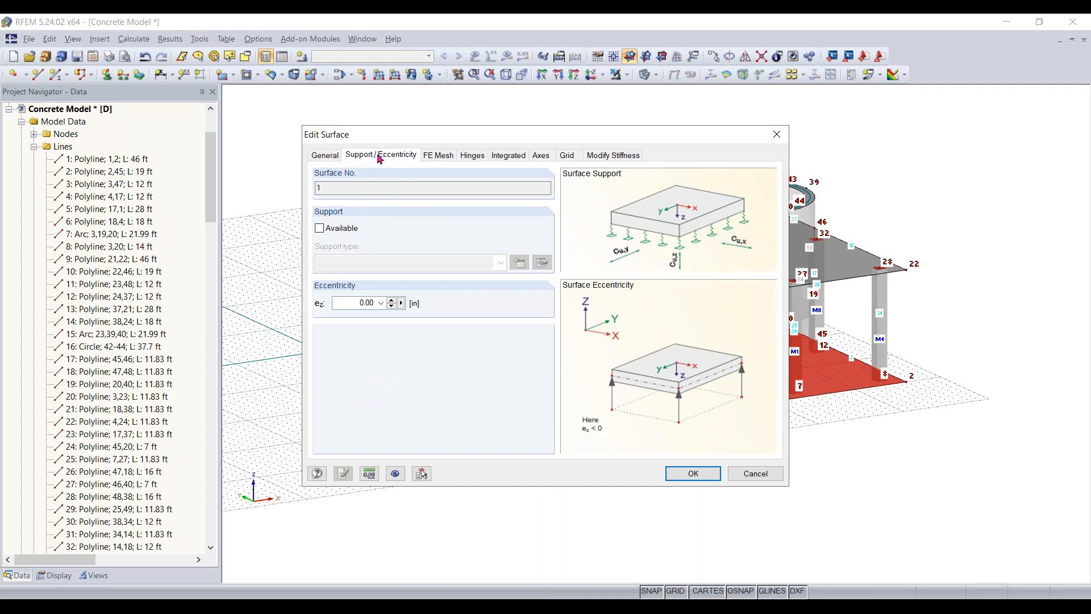
left_click(335, 230)
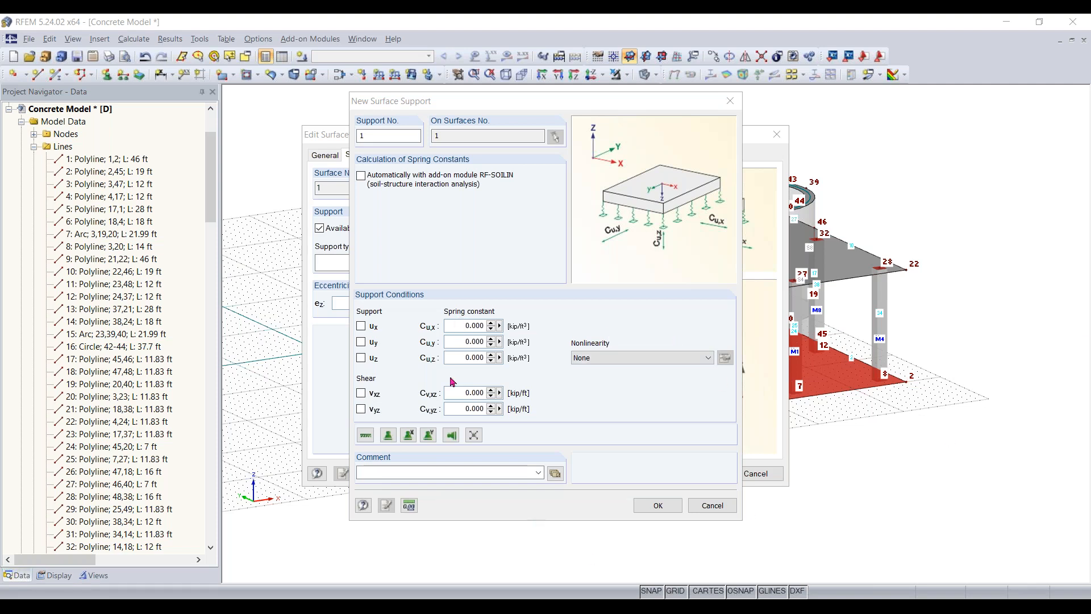
- Set the surface support's spring constants Cu,x, Cu,y and Cu,z to 640 kip/ft³ each
left_click(454, 326)
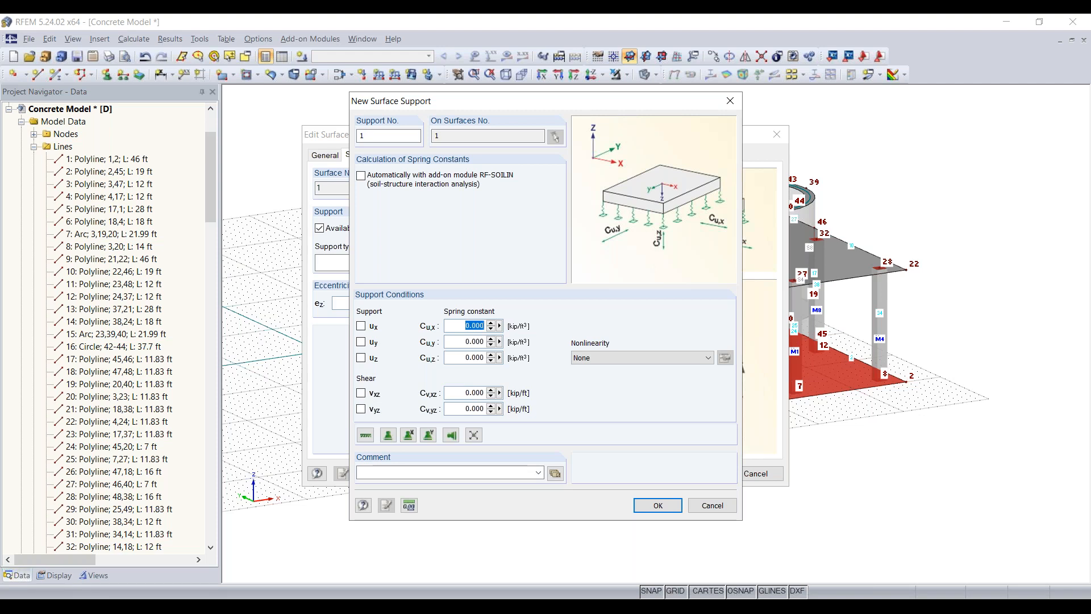
type("640")
double_click(462, 340)
type("640")
double_click(458, 358)
type("640")
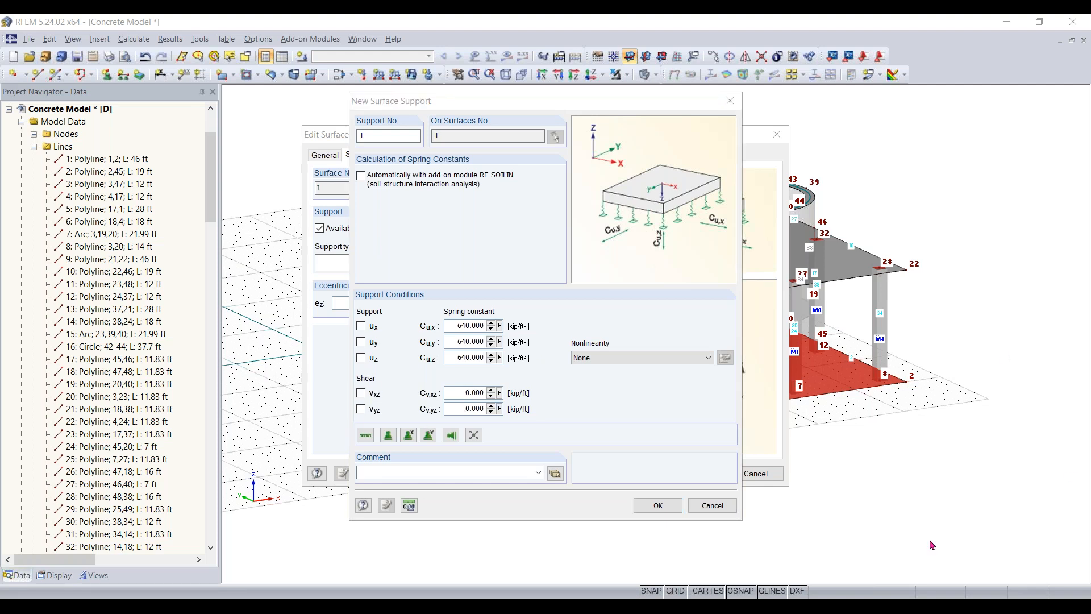
- Set the surface support's shear spring constants Cv,xz and Cv,yz to 32 kip/ft each
left_click(471, 393)
type("32")
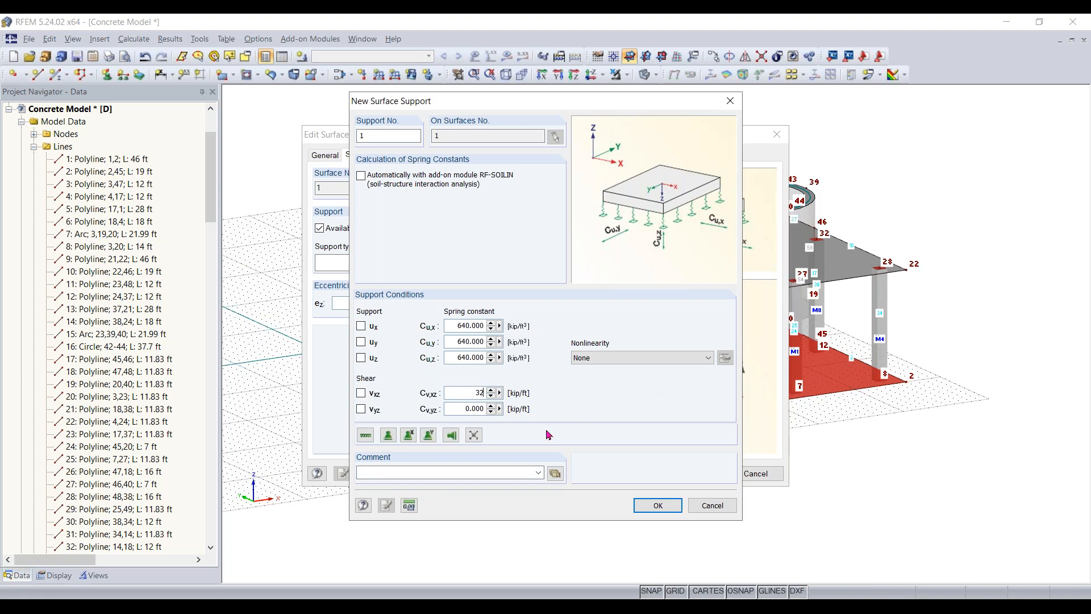
left_click(461, 409)
type("32")
- Make the surface support fail if negative contact stress in z occurs, and apply the support to the lower slab
left_click(650, 358)
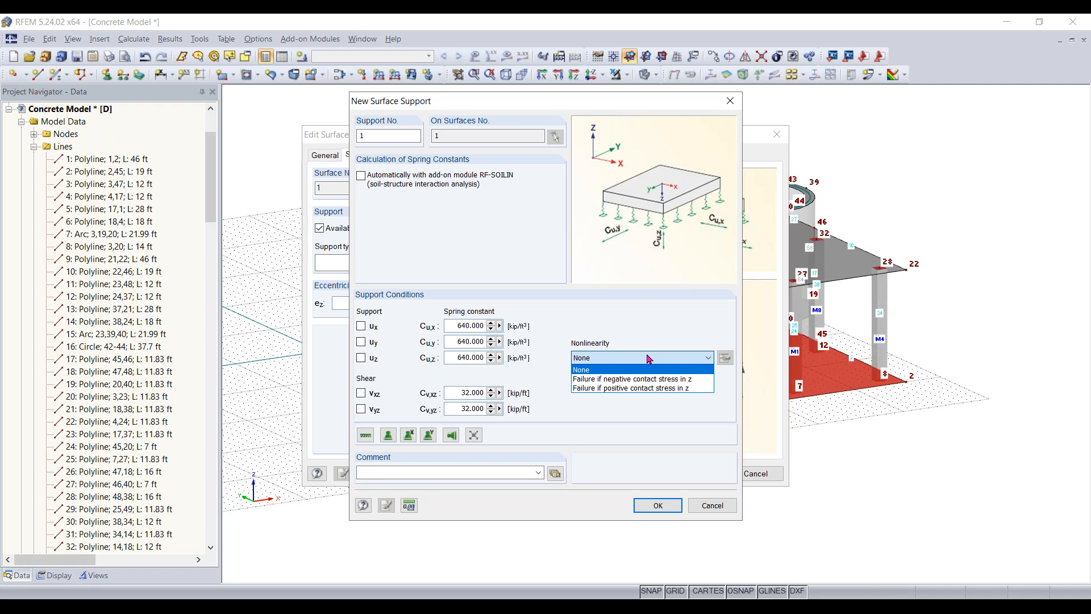
left_click(661, 381)
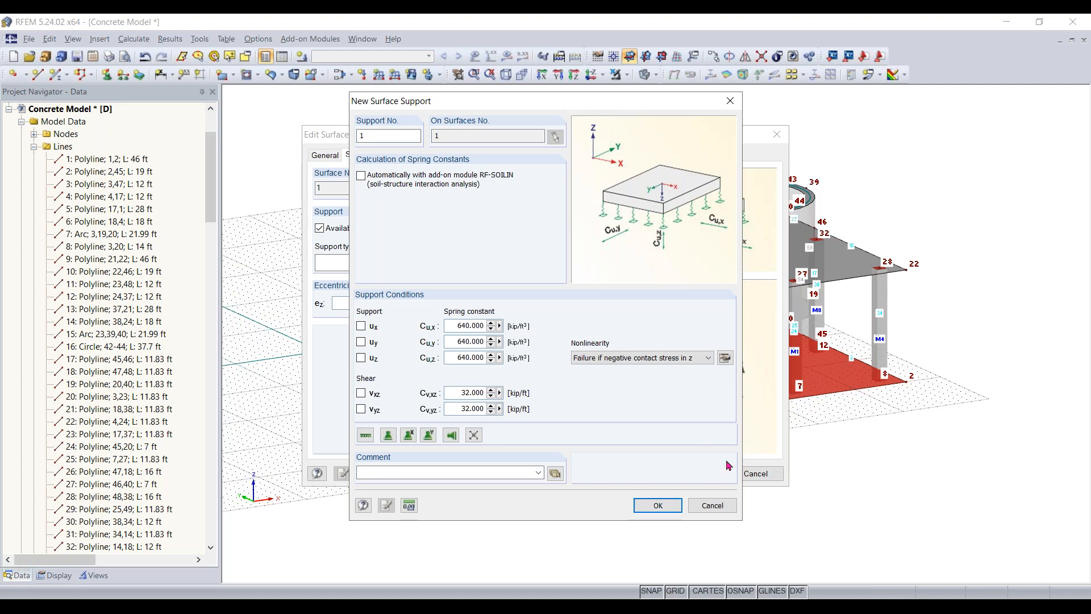
left_click(650, 509)
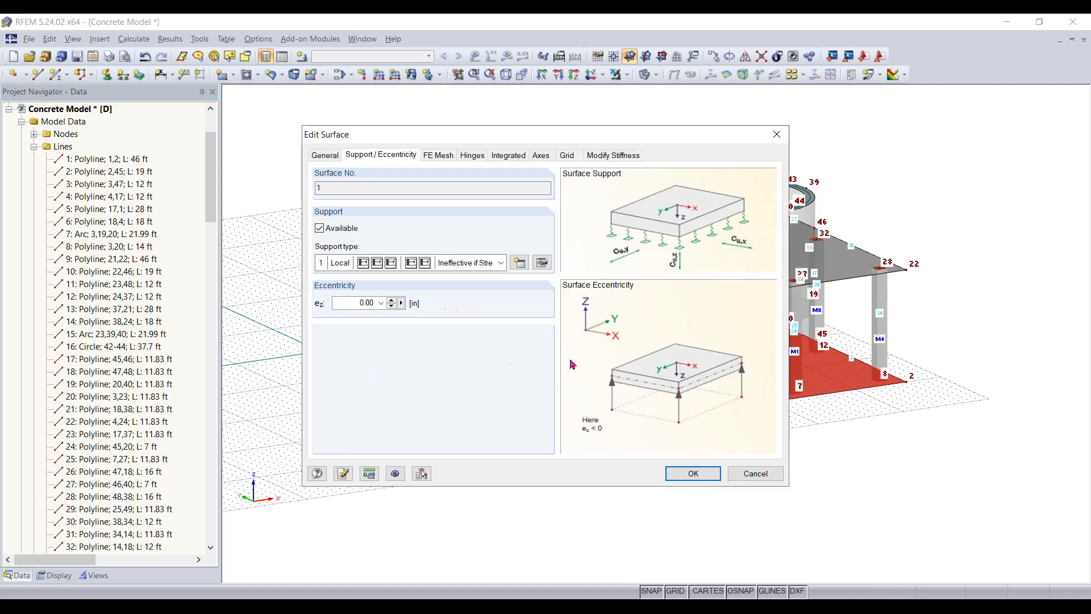
left_click(700, 474)
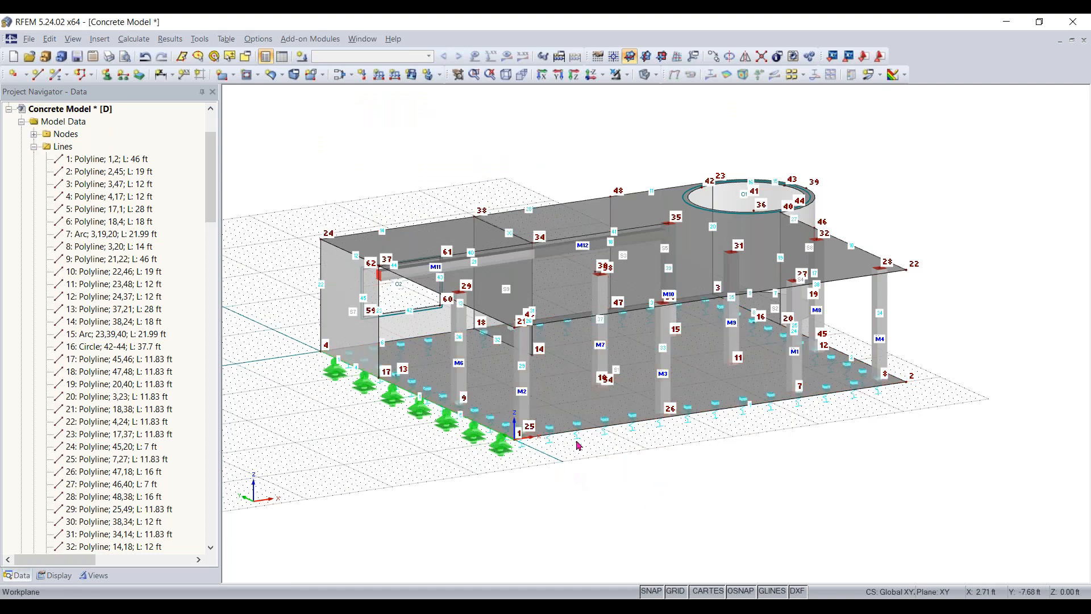
scroll(571, 470, "up", 4)
scroll(583, 450, "down", 1)
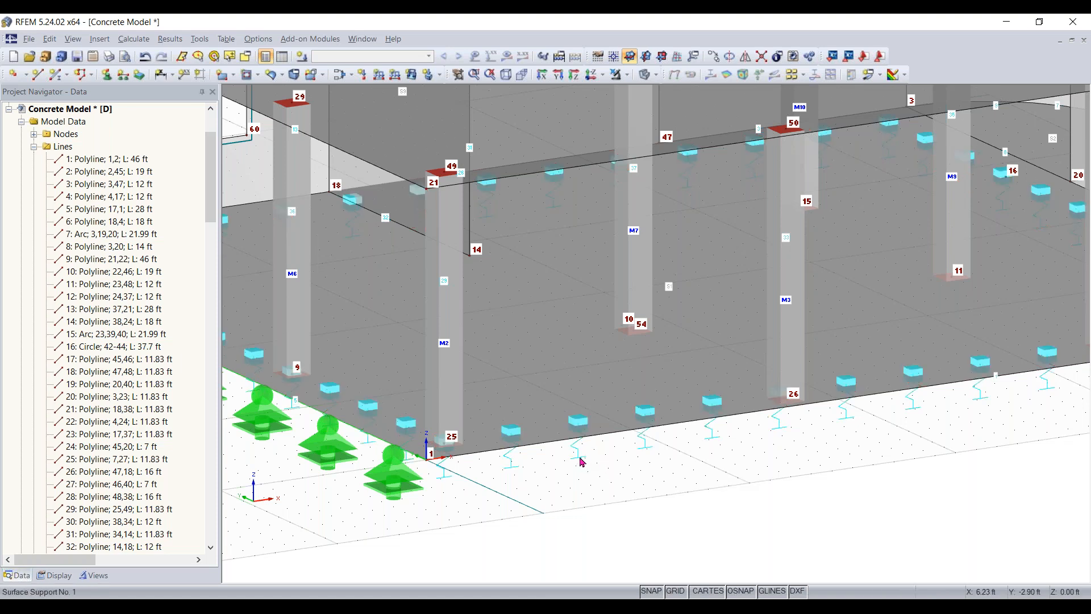
scroll(580, 458, "down", 2)
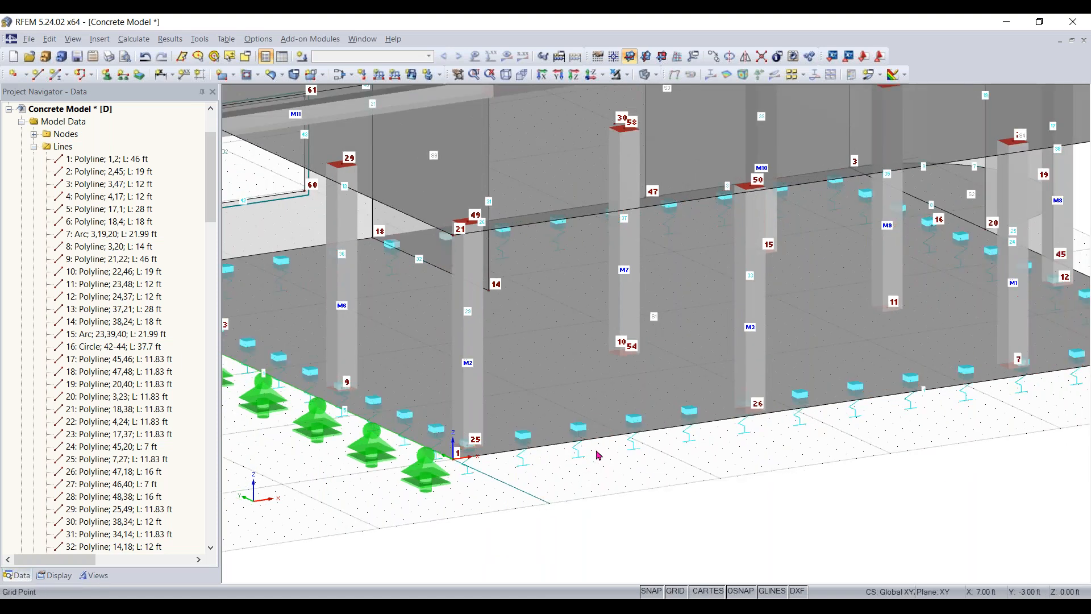
left_click(432, 473)
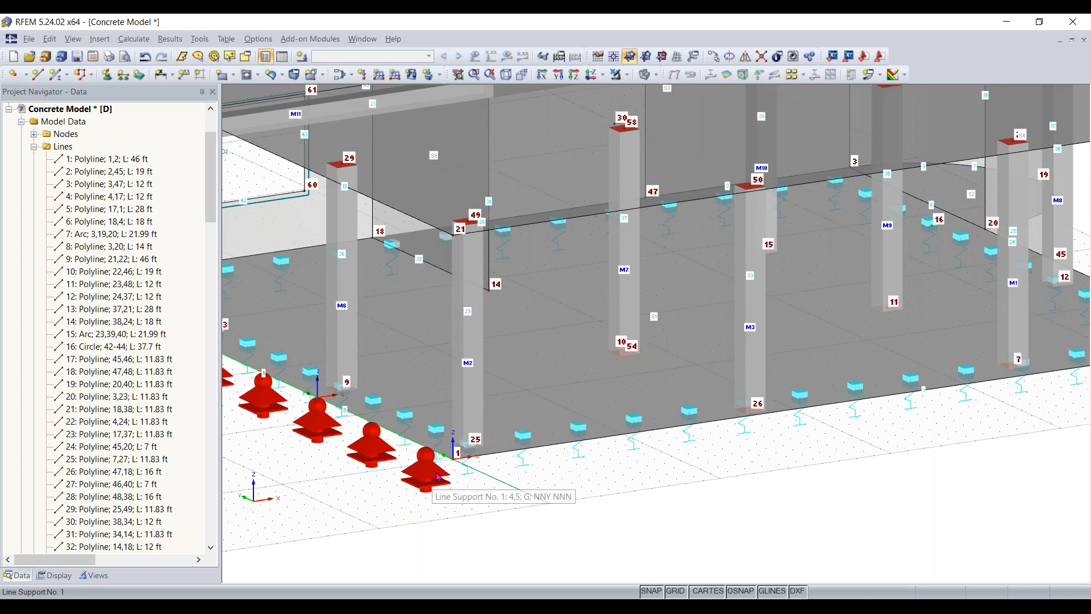
scroll(625, 472, "down", 4)
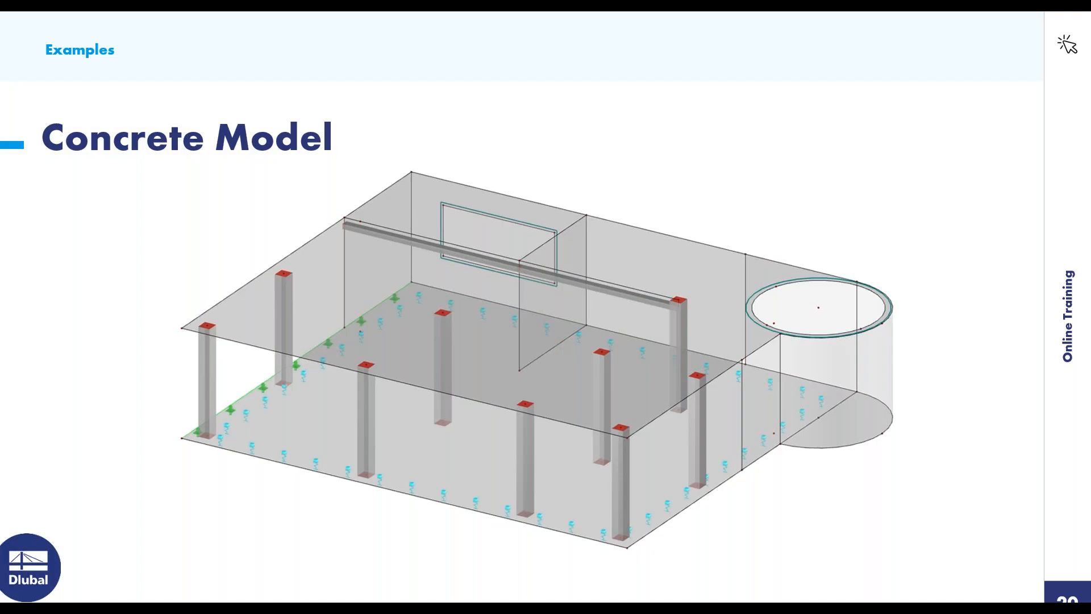
key("Right")
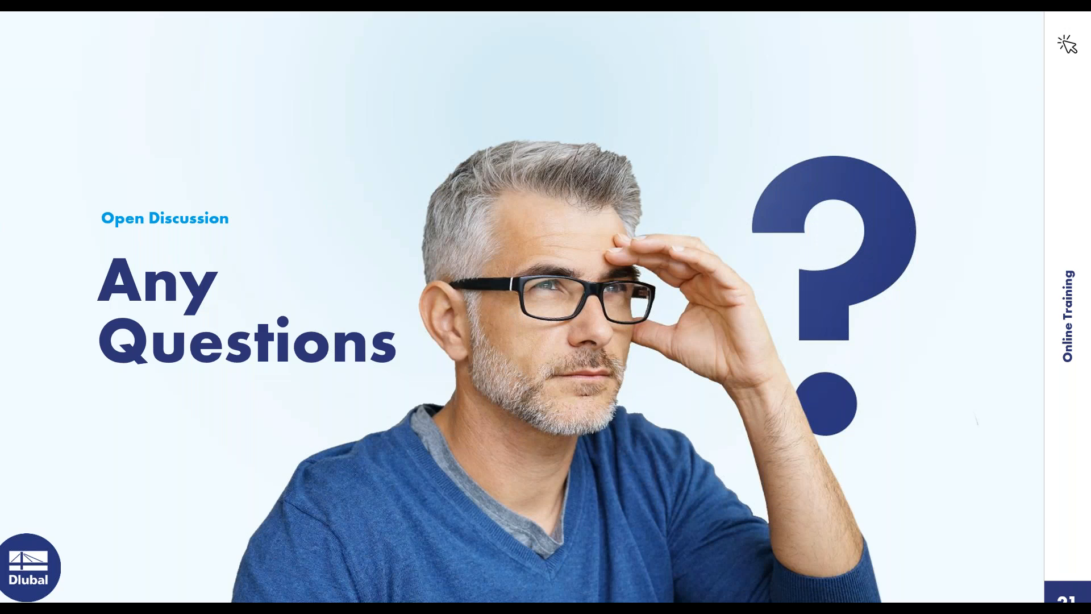